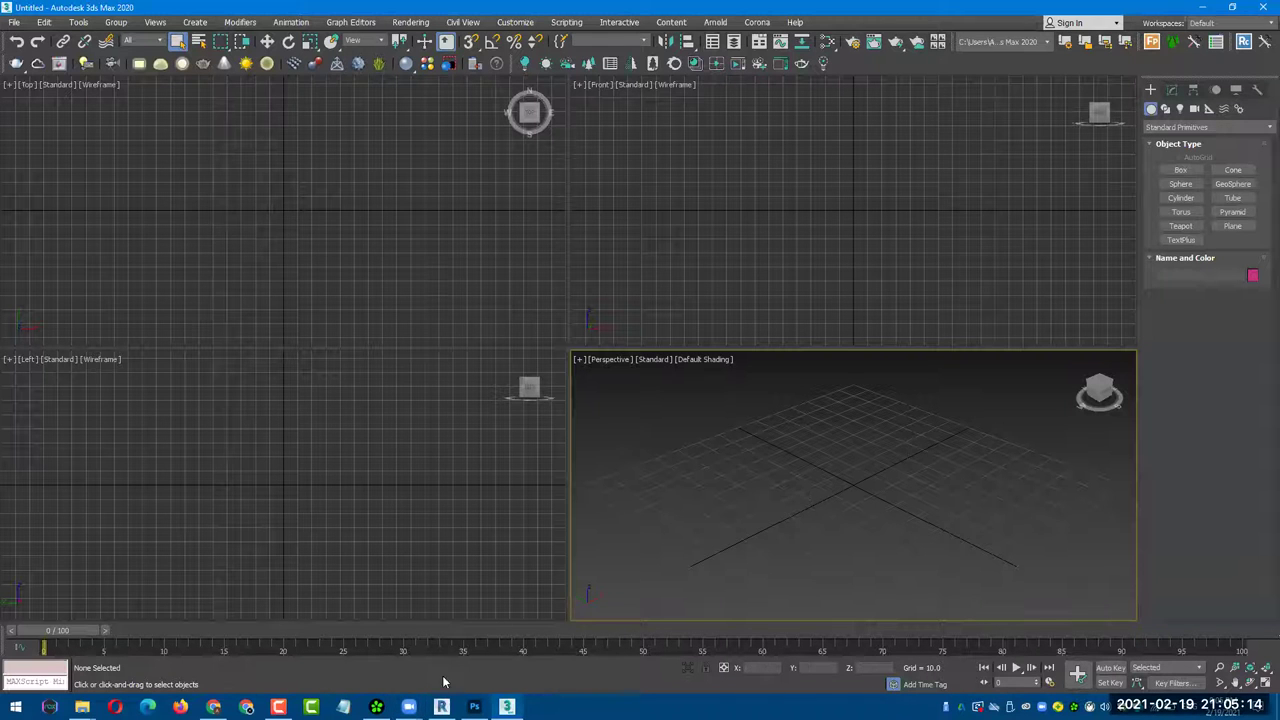
- Minimize the Zoom meeting window and bring Revit's A001 Title Sheet to the front
click(441, 707)
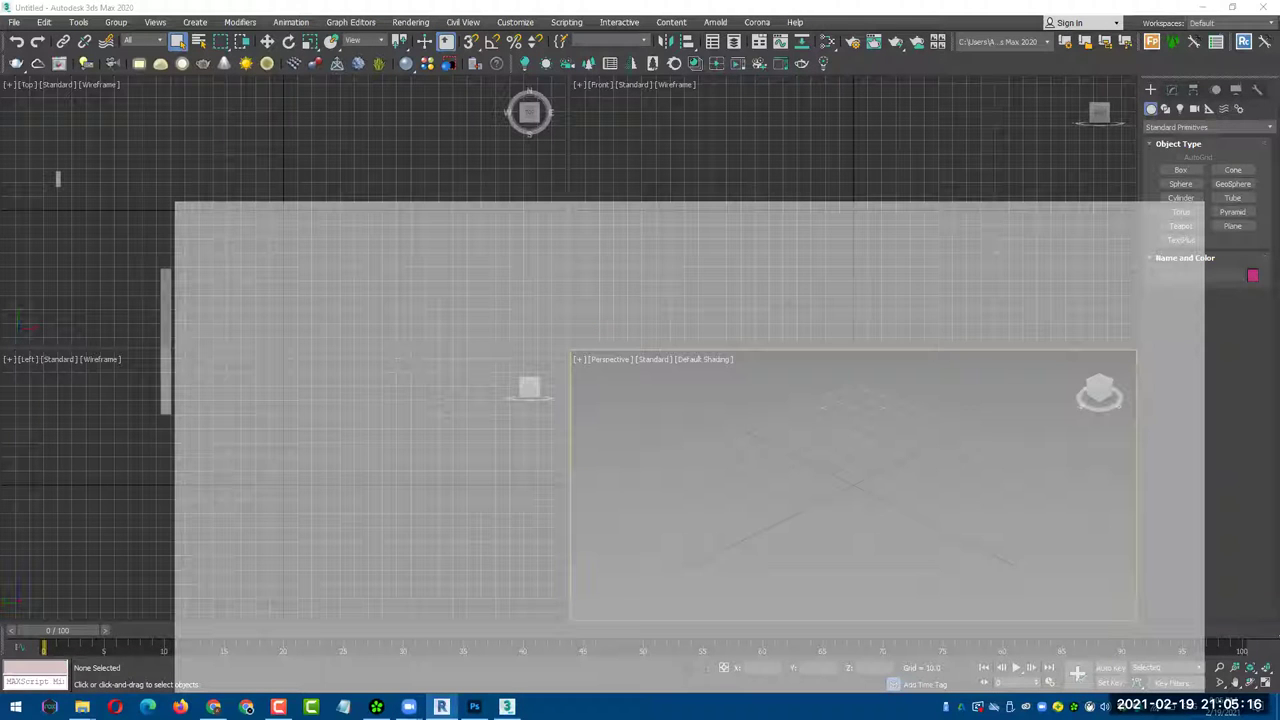
click(695, 572)
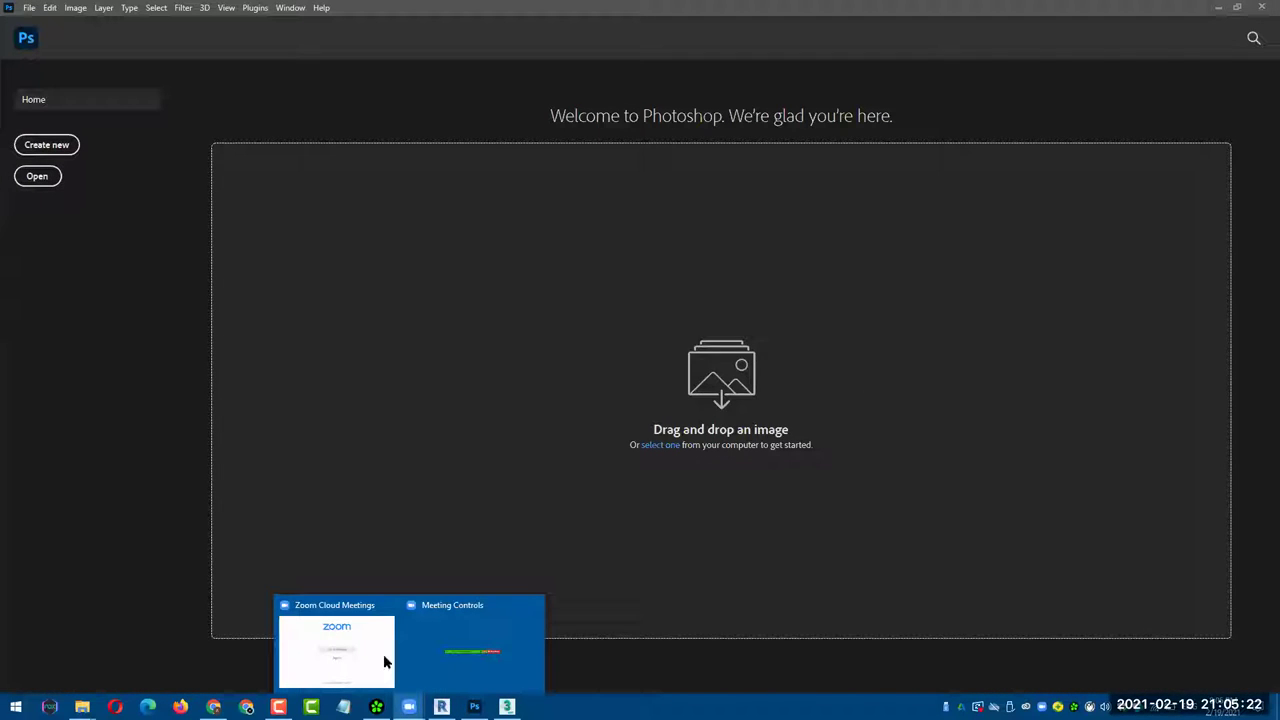
click(404, 700)
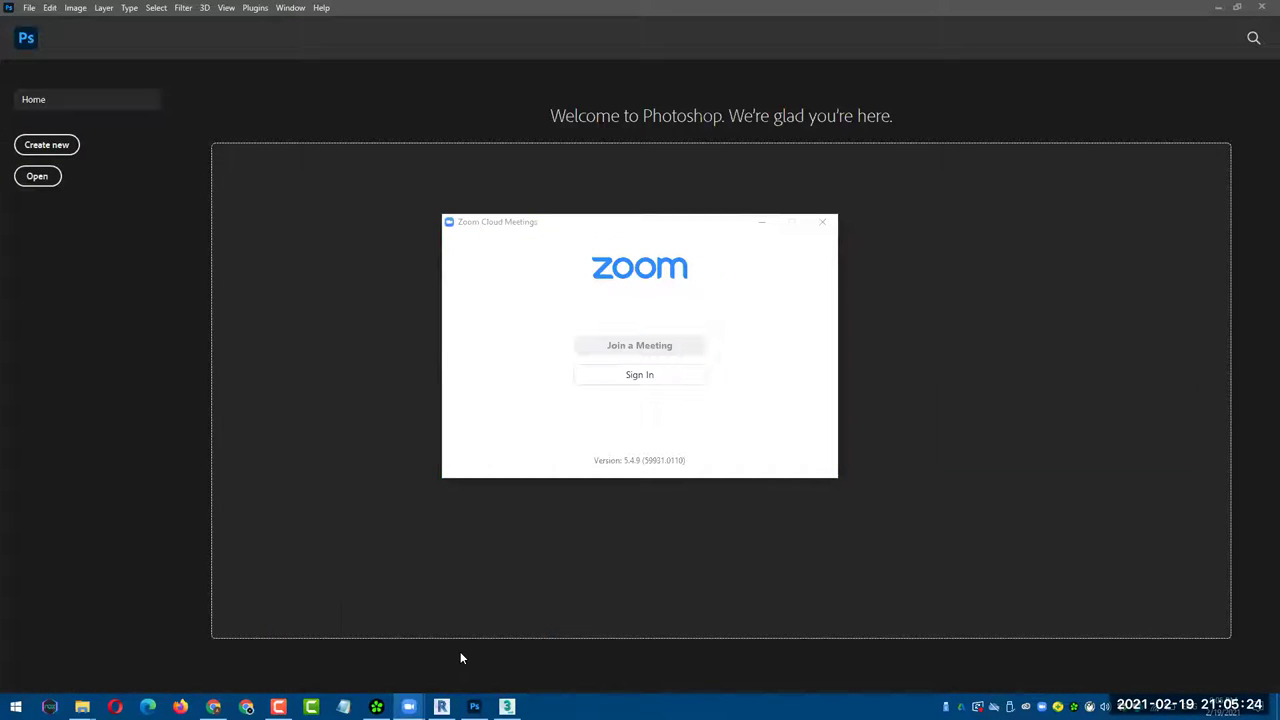
click(762, 221)
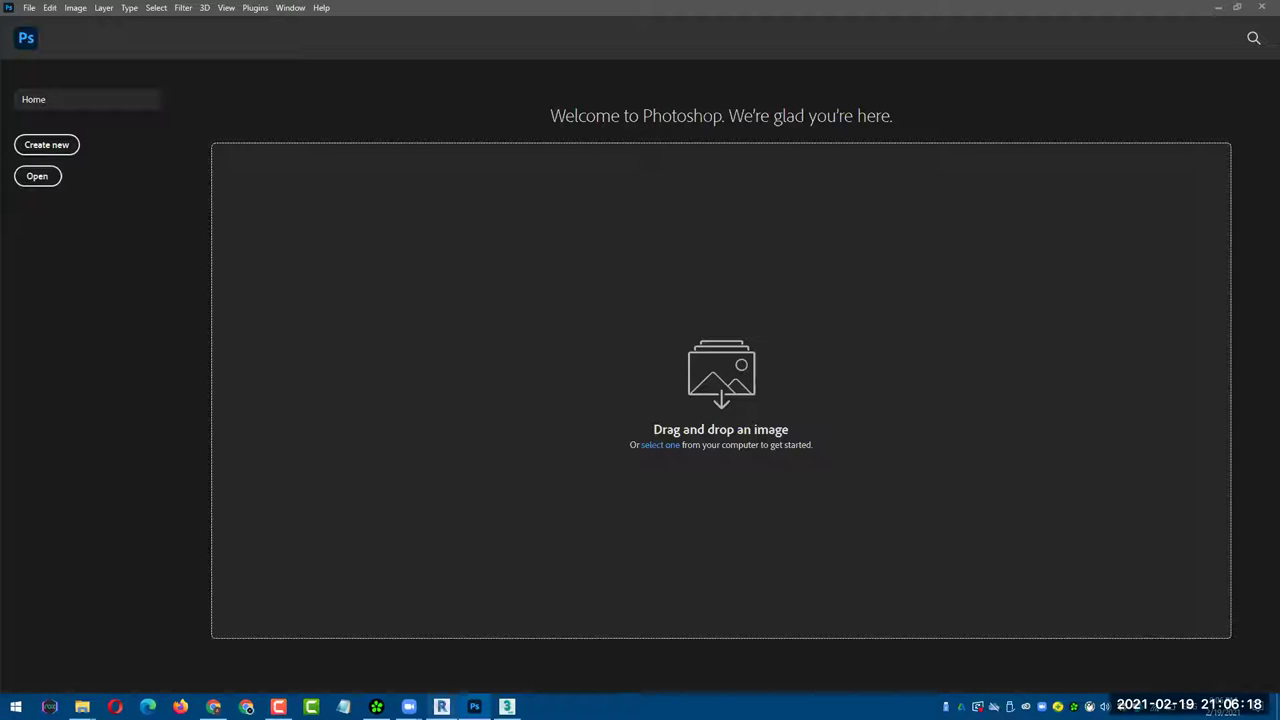
click(441, 707)
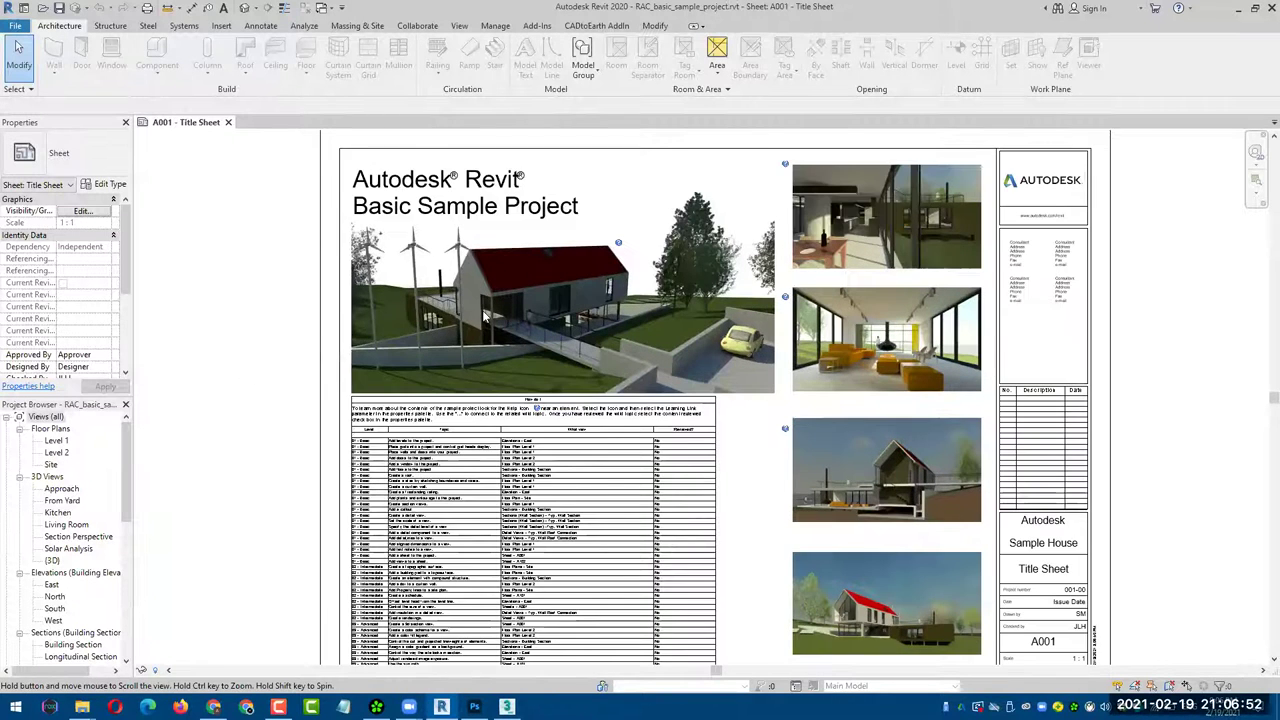
scroll(300, 335, up, 1)
scroll(313, 335, up, 1)
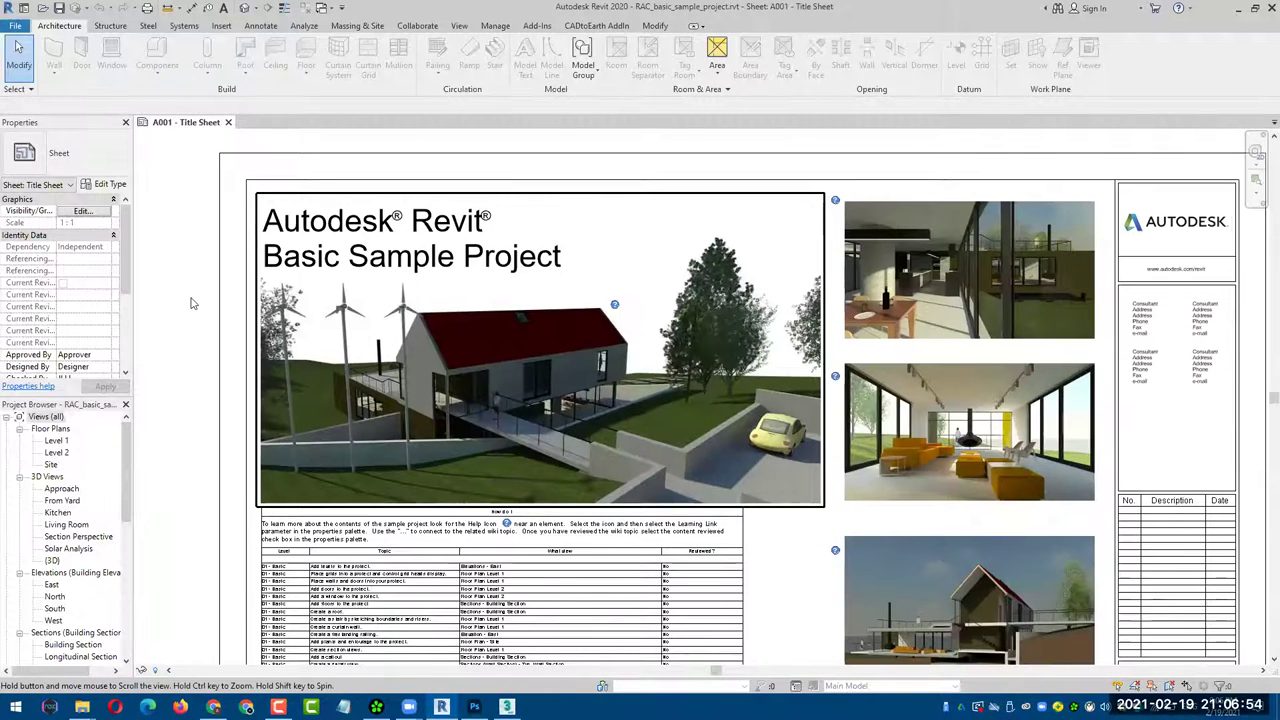
scroll(193, 303, left, 1)
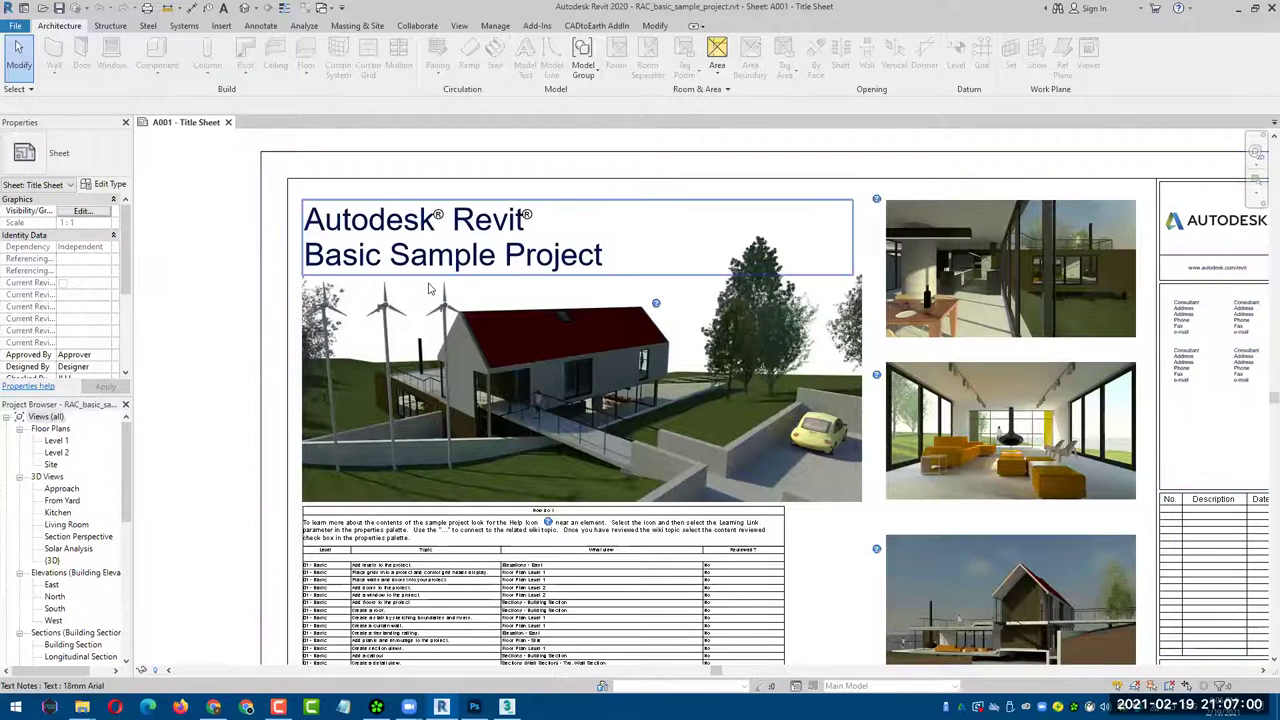
scroll(262, 316, down, 2)
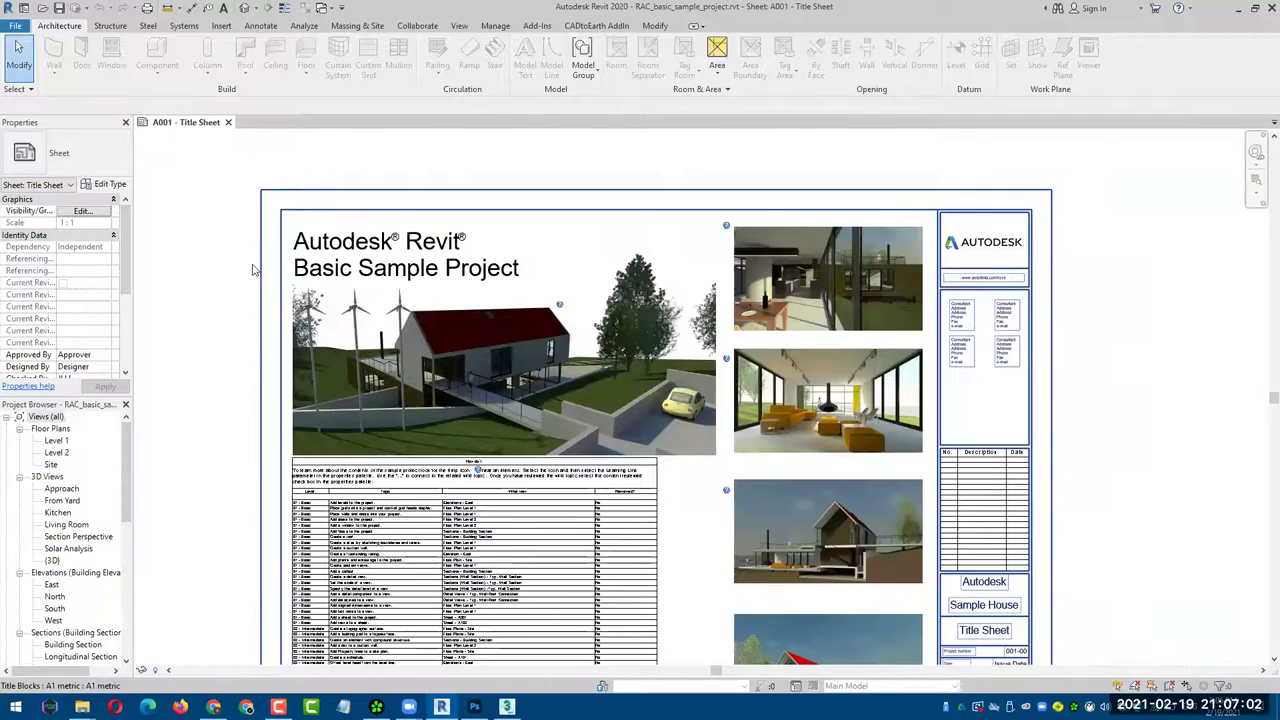
key(z)
key(f)
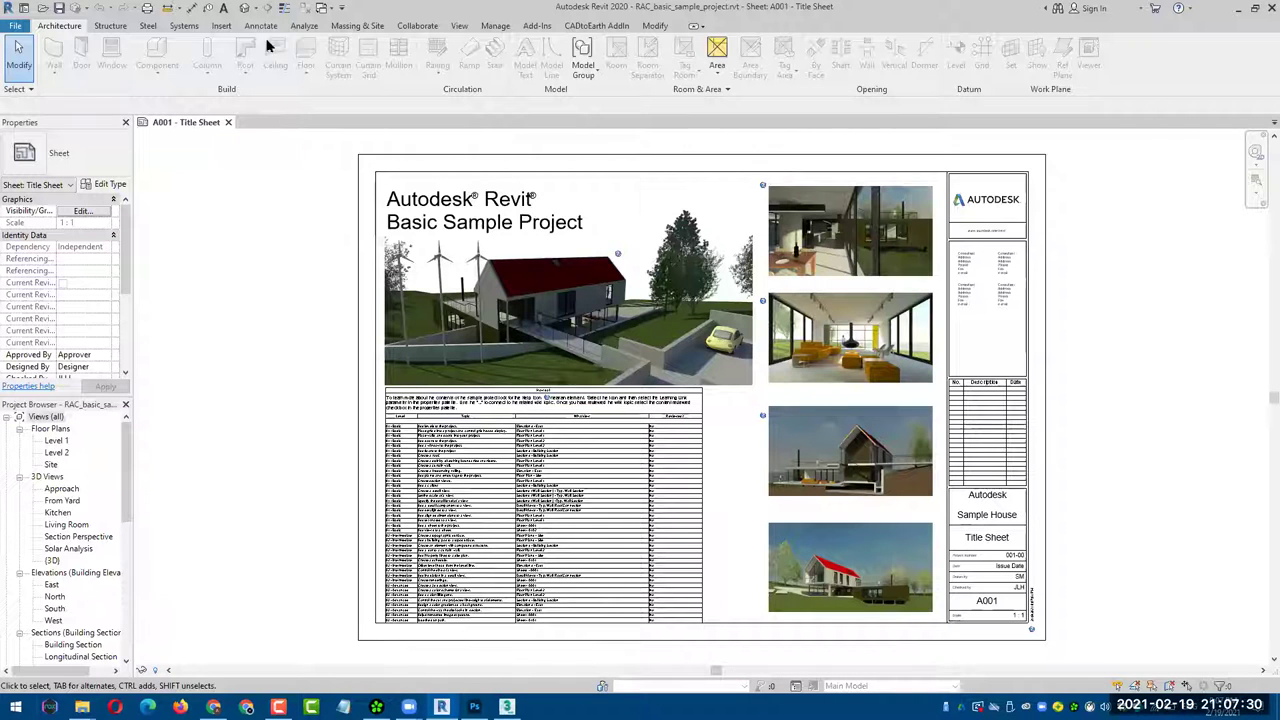
- Show the default 3D view, orbiting and panning around the red-roofed house
click(245, 7)
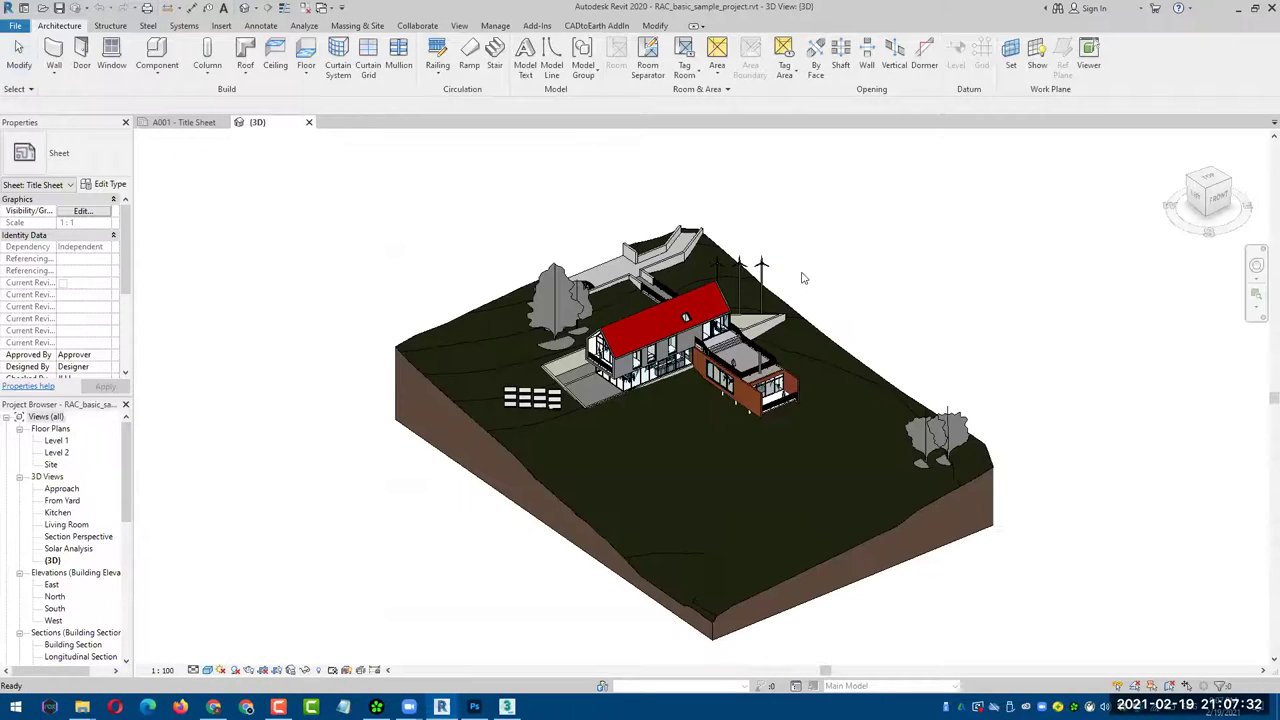
mouse_move(718, 520)
shift+middle_down()
mouse_move(591, 452)
mouse_move(740, 423)
mouse_move(531, 600)
mouse_move(518, 697)
shift+middle_up()
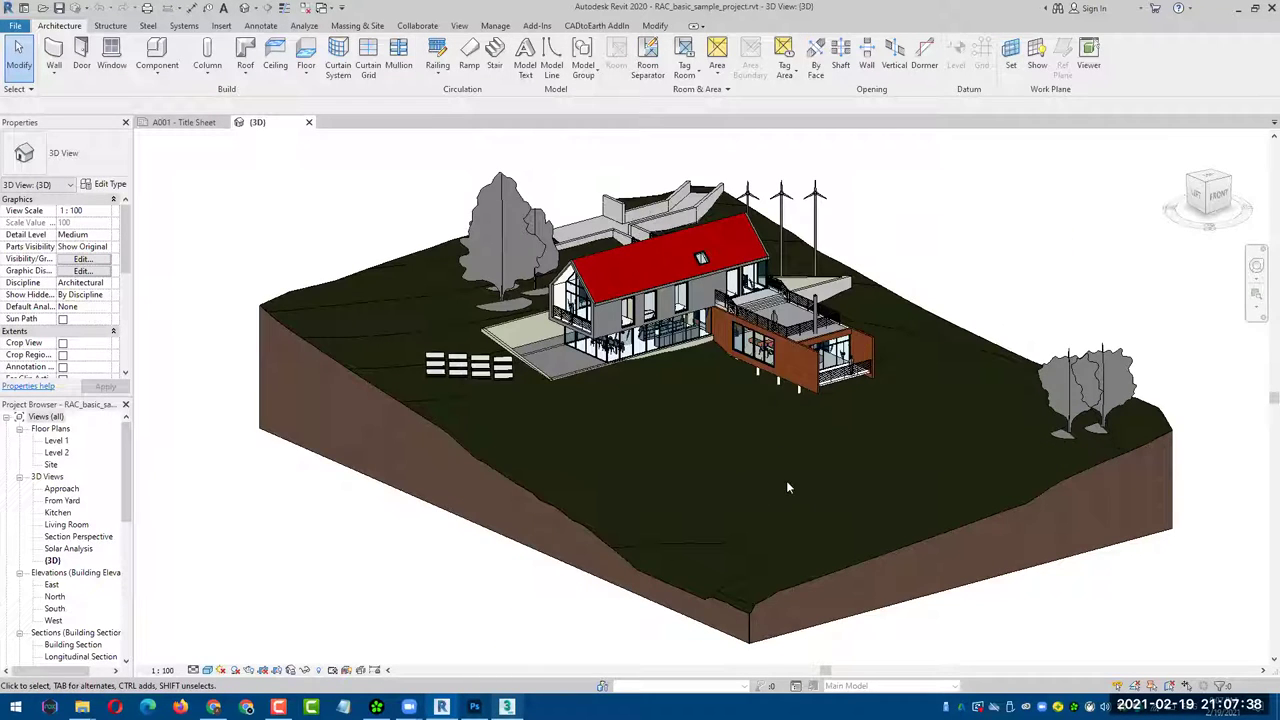
click(510, 706)
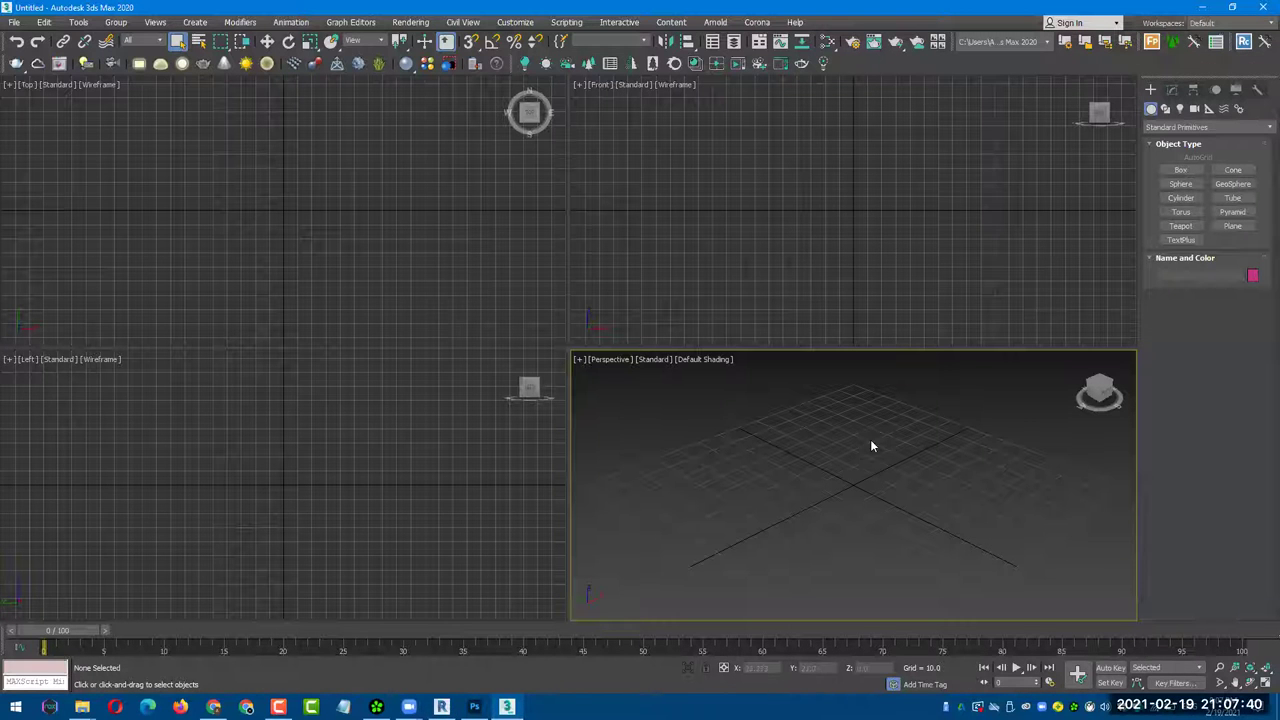
click(441, 706)
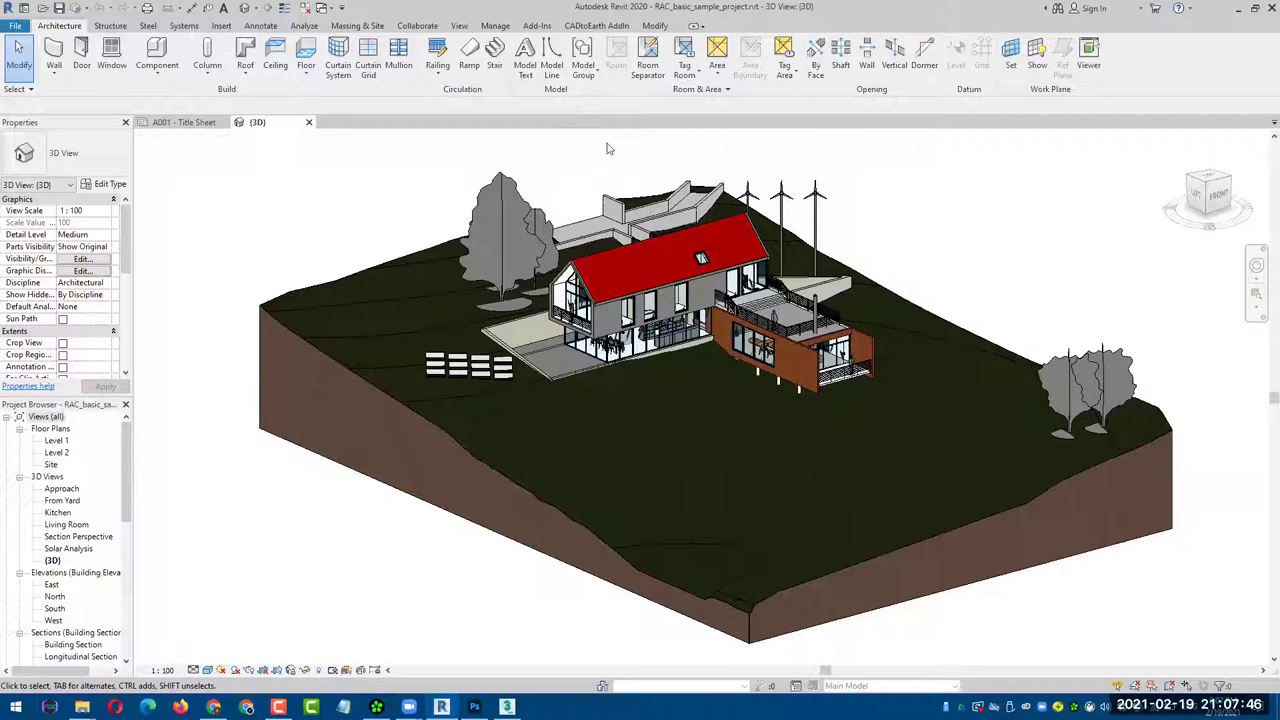
middle_drag(594, 155, 575, 155)
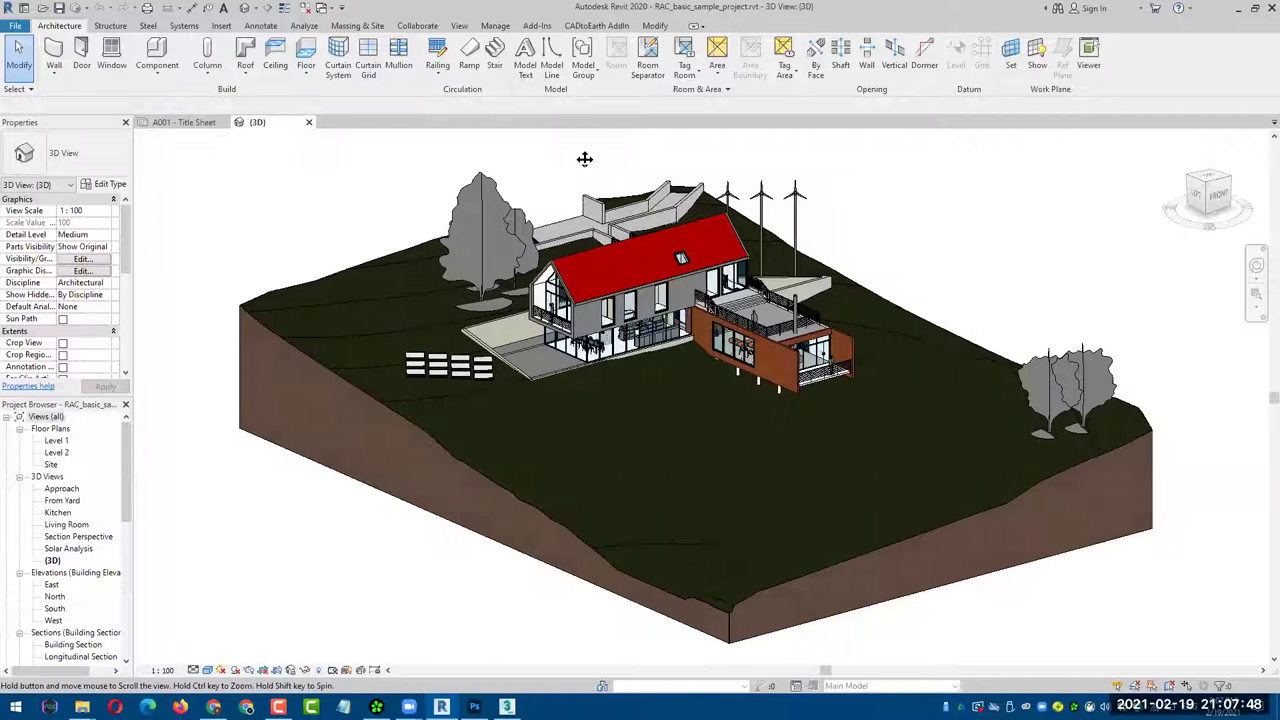
- Check Revit's Length format (Millimeters, 0 decimal places) via UN, then return to 3ds Max
key(u)
key(n)
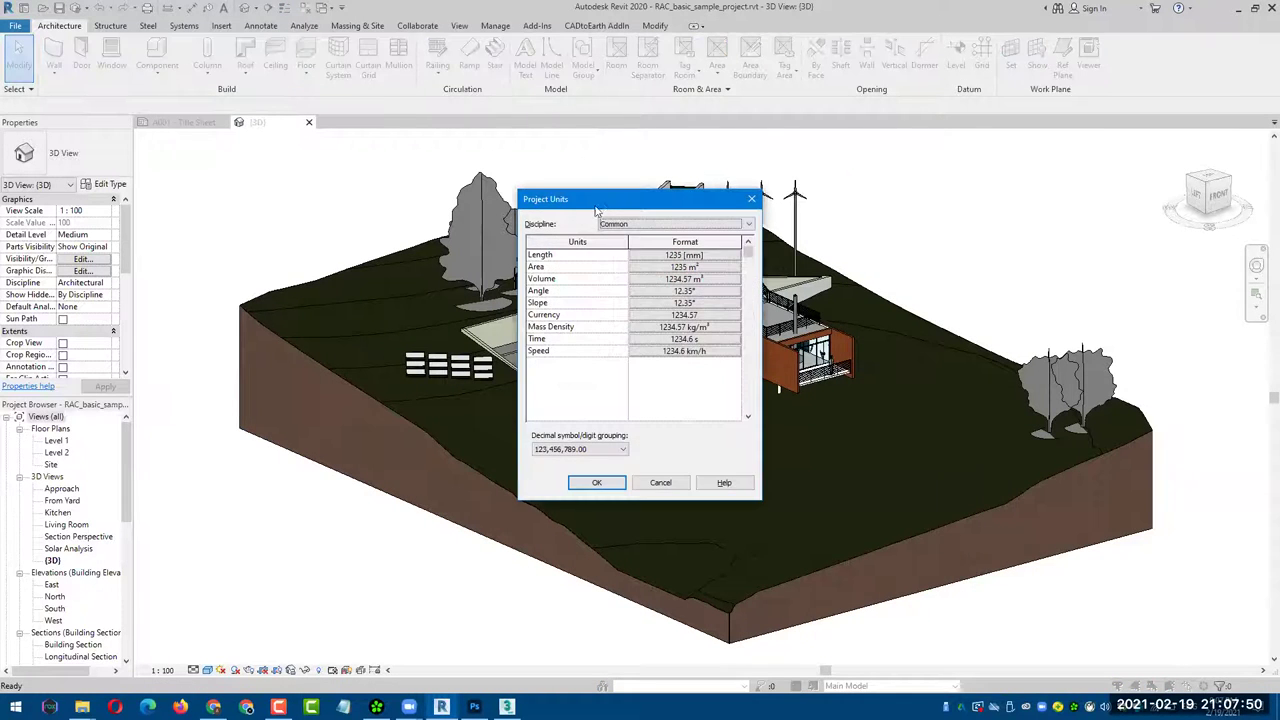
click(643, 257)
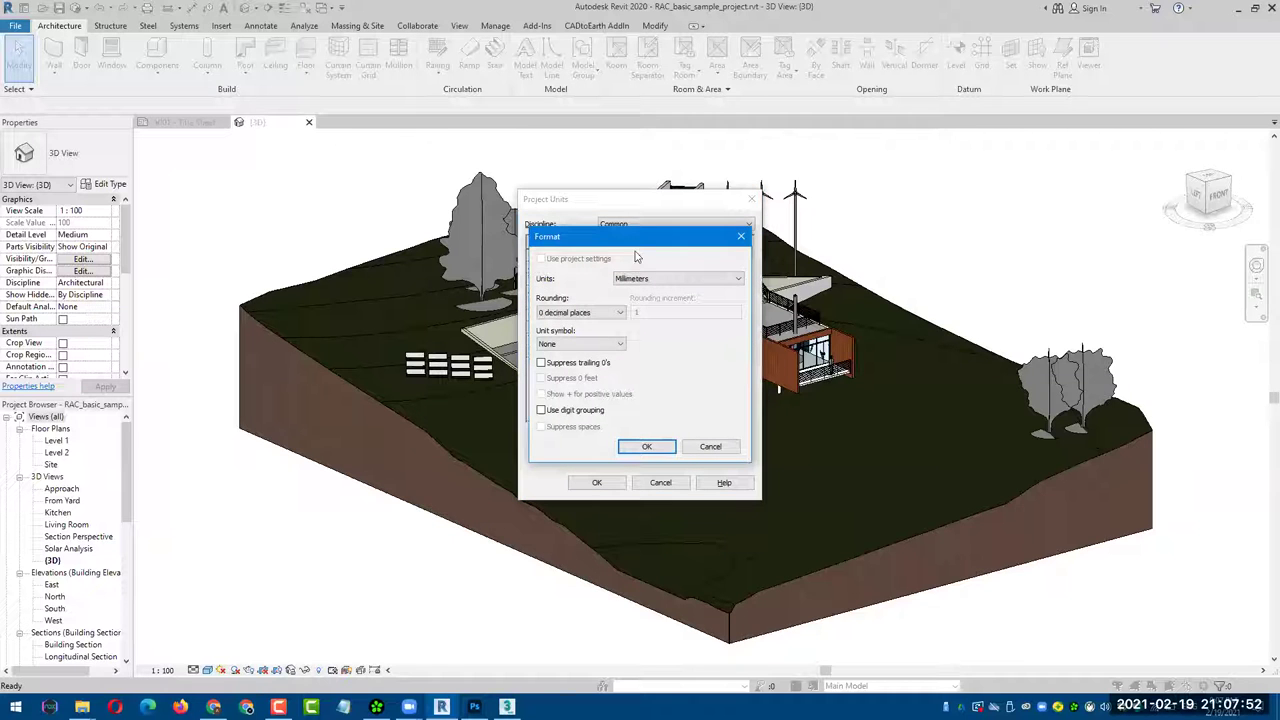
drag(676, 238, 922, 228)
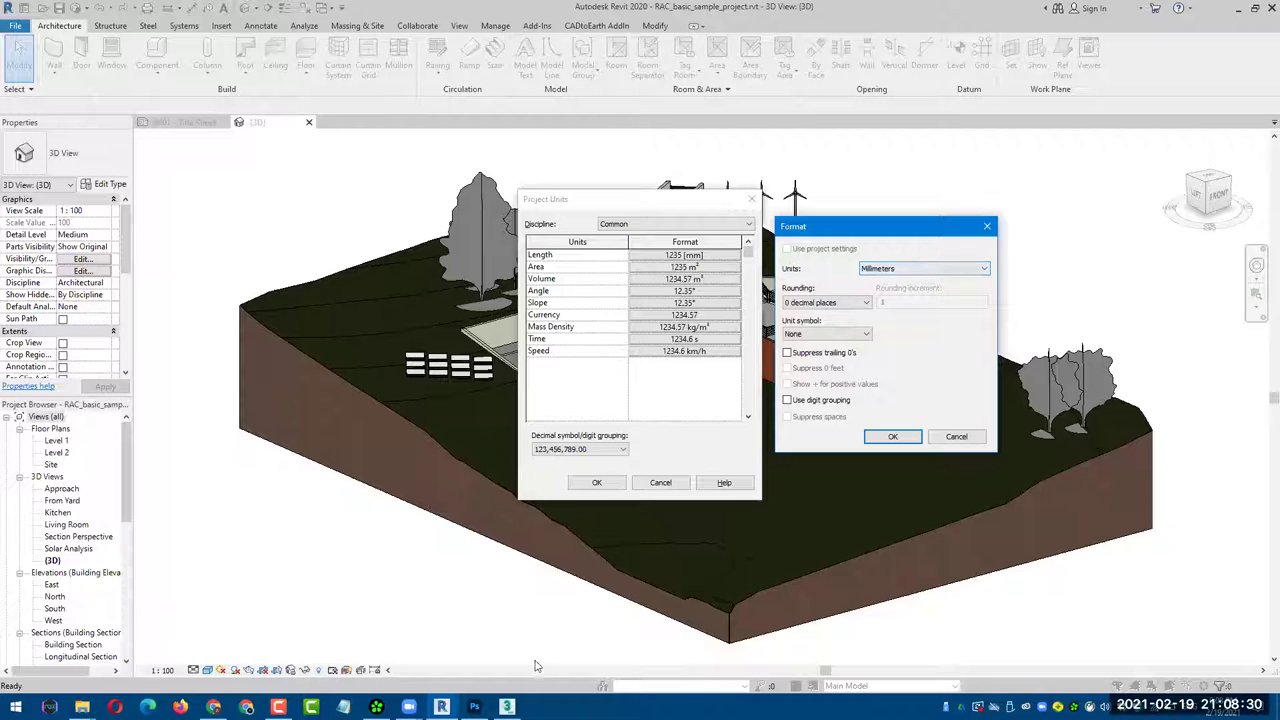
click(507, 707)
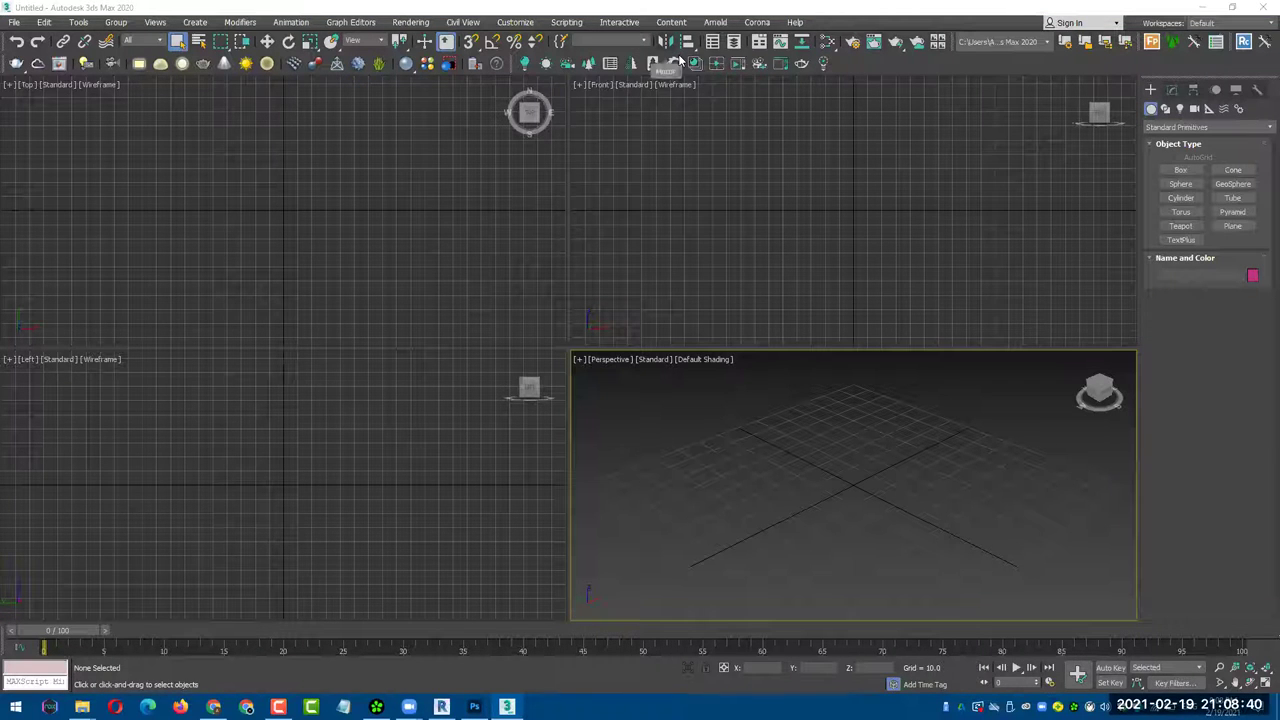
- Choose Metric display units and compare the 1 Unit = 1.0 Inches system scale with Revit's units
click(514, 22)
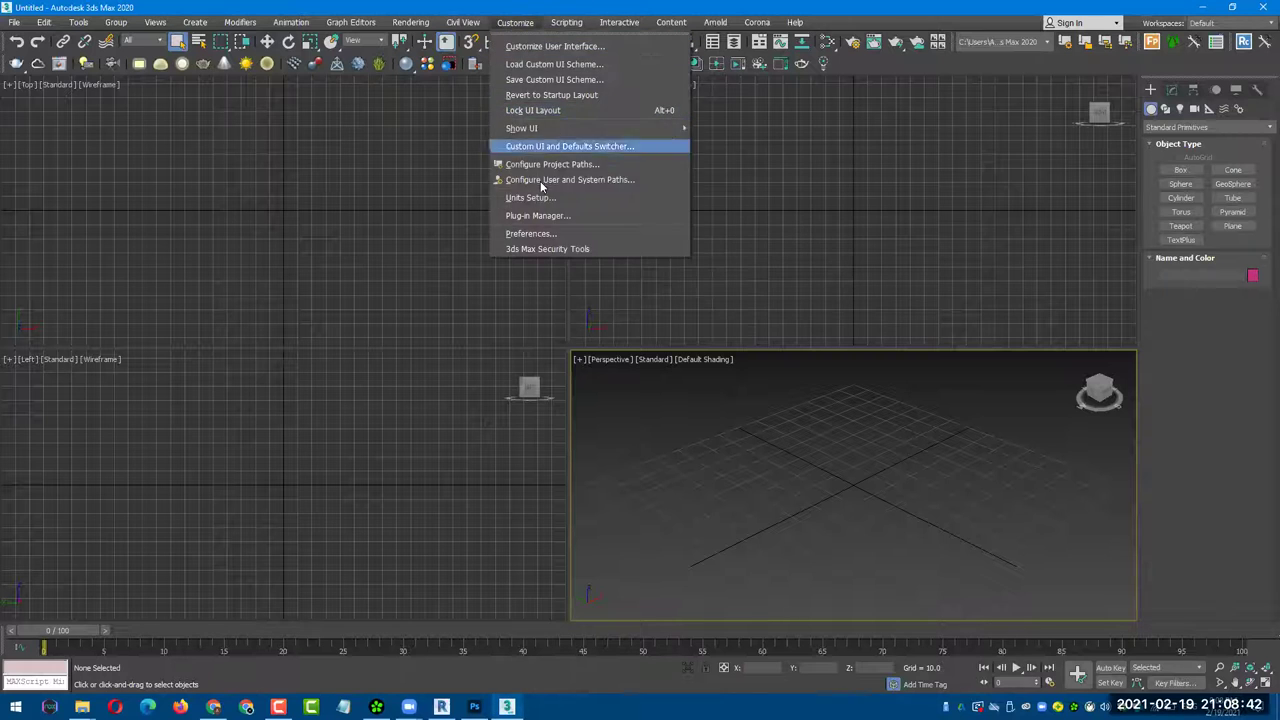
click(562, 200)
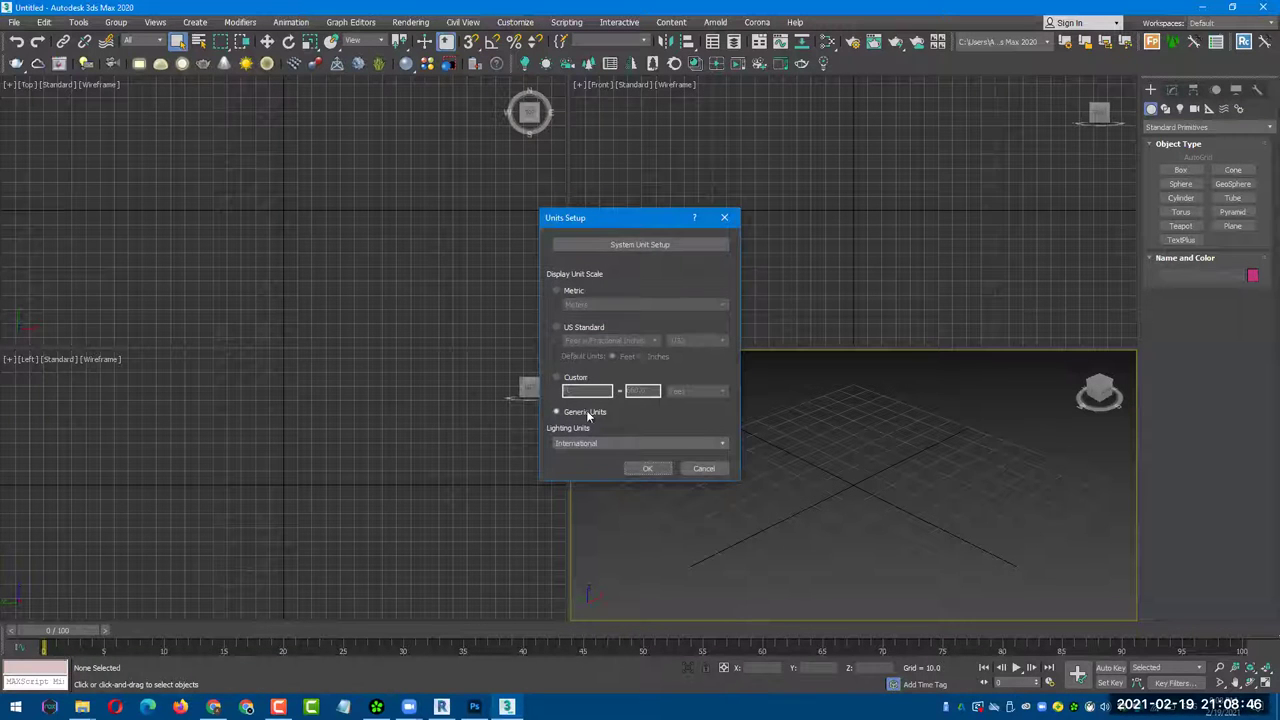
click(557, 290)
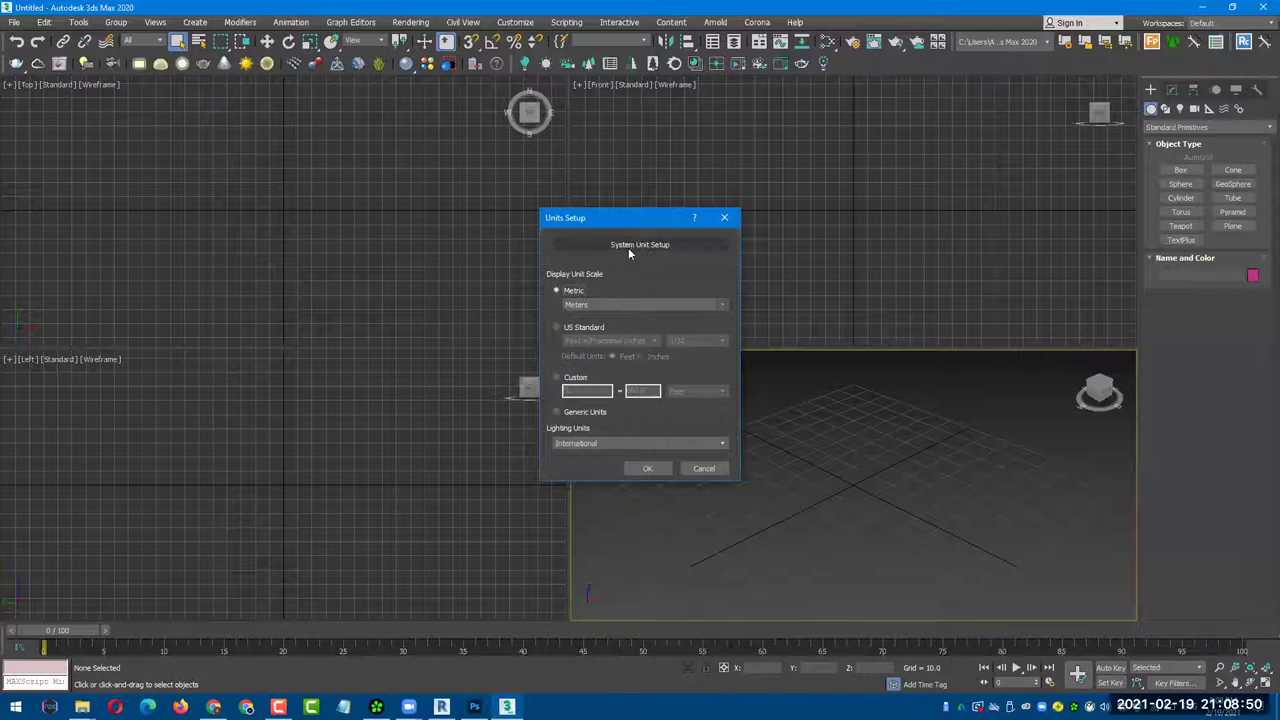
click(670, 245)
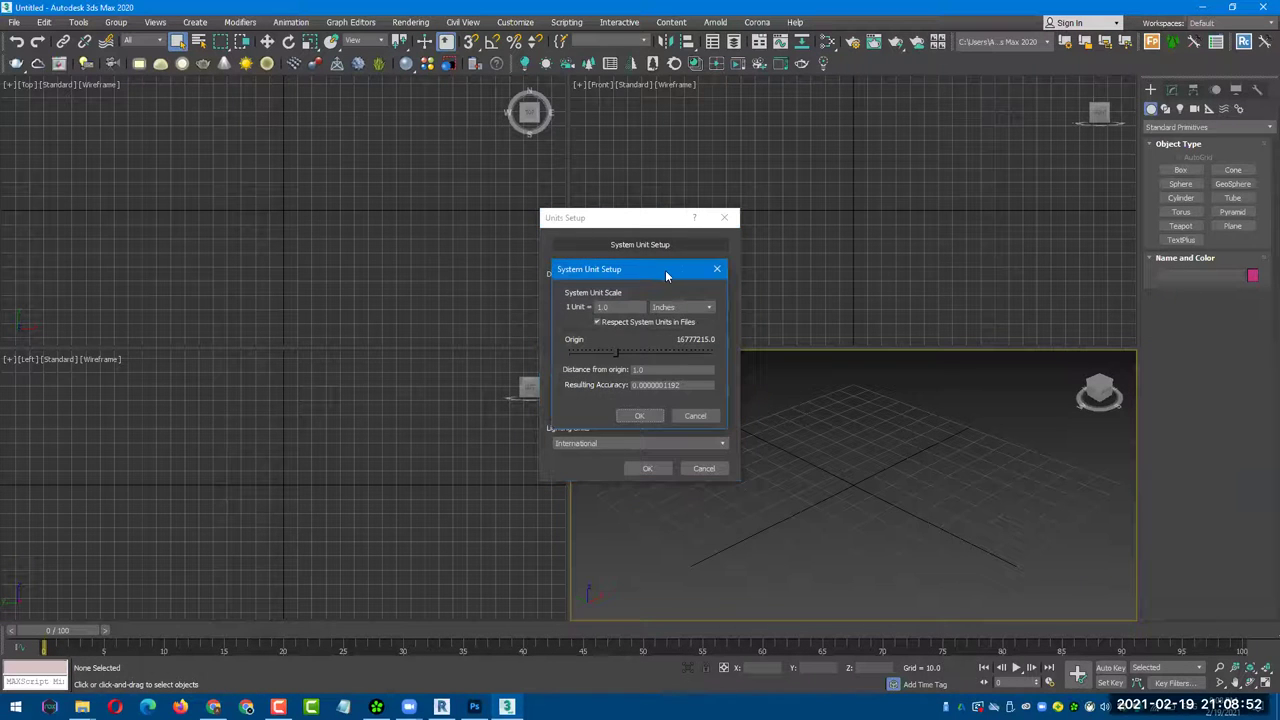
drag(665, 270, 898, 277)
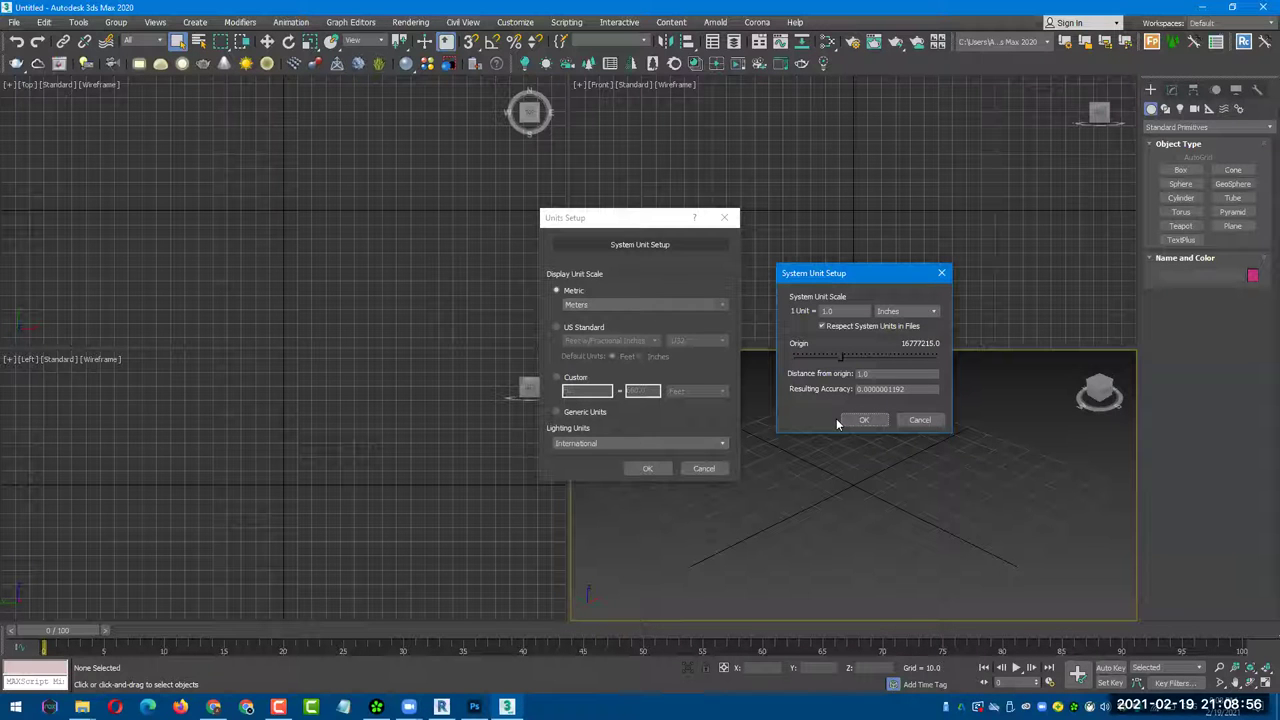
click(441, 704)
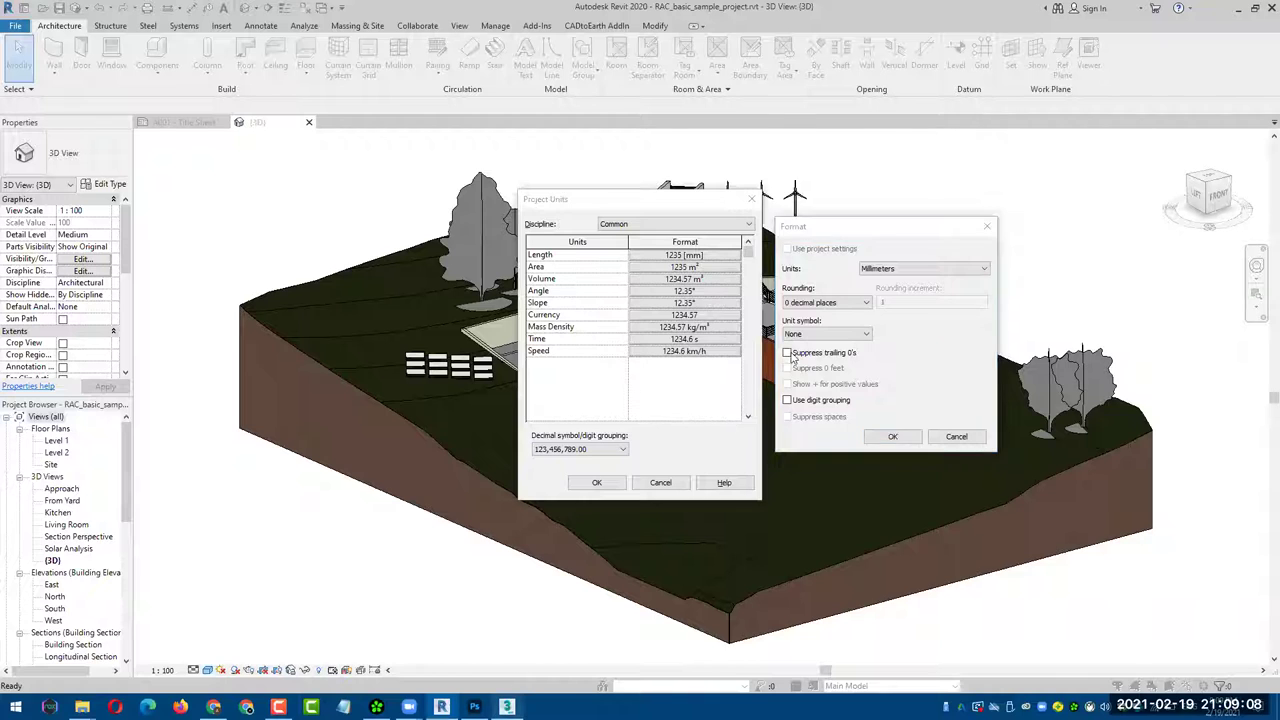
key(alt+Tab)
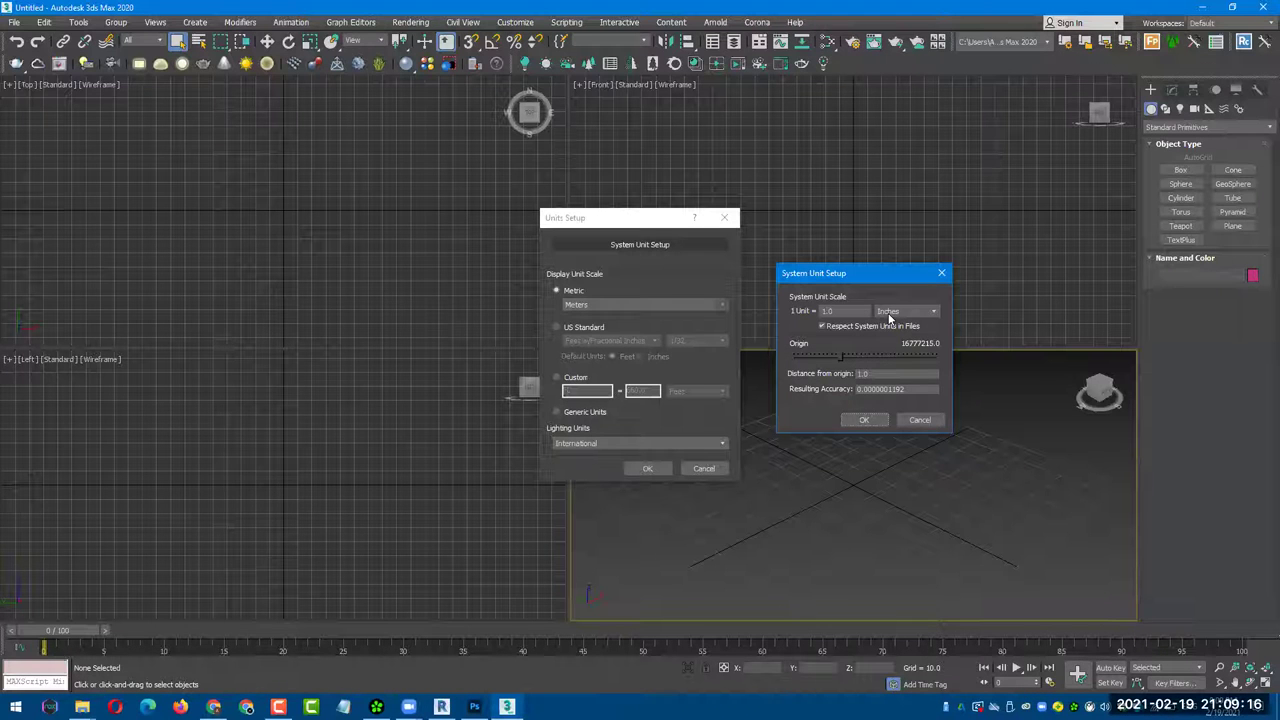
- Set the system unit scale to Feet and the metric display unit to Millimeters
click(889, 314)
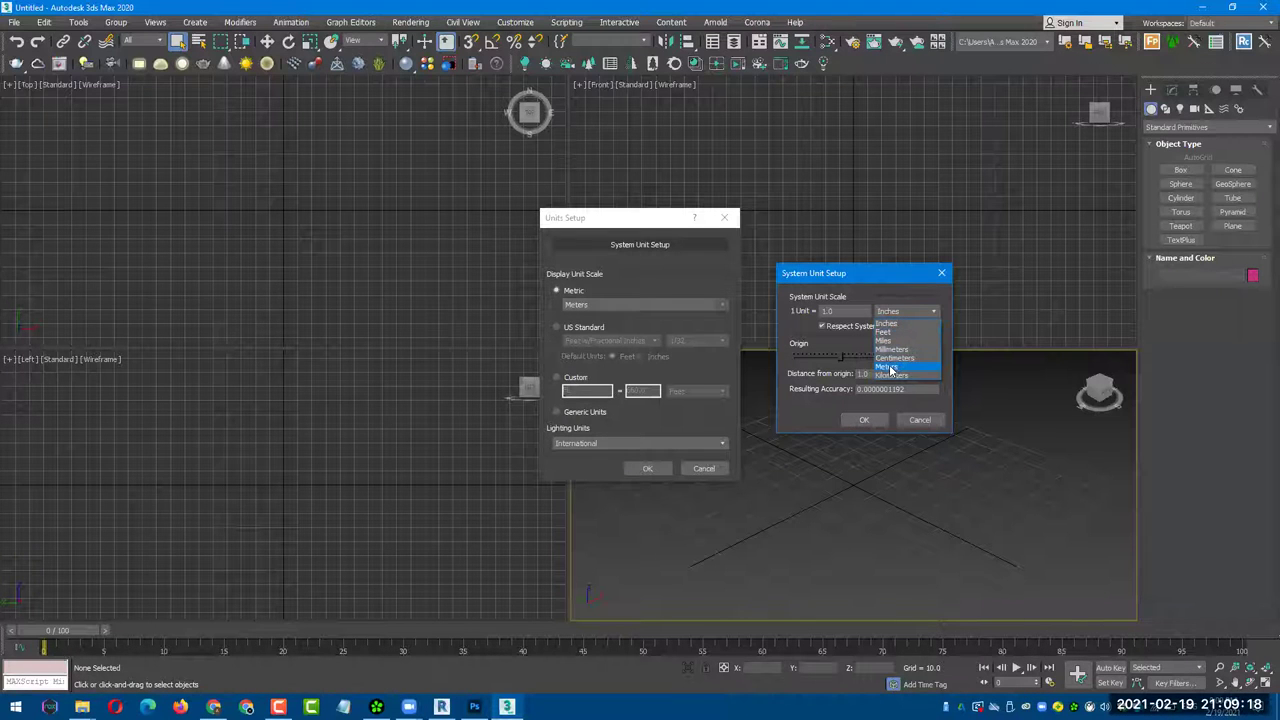
click(889, 333)
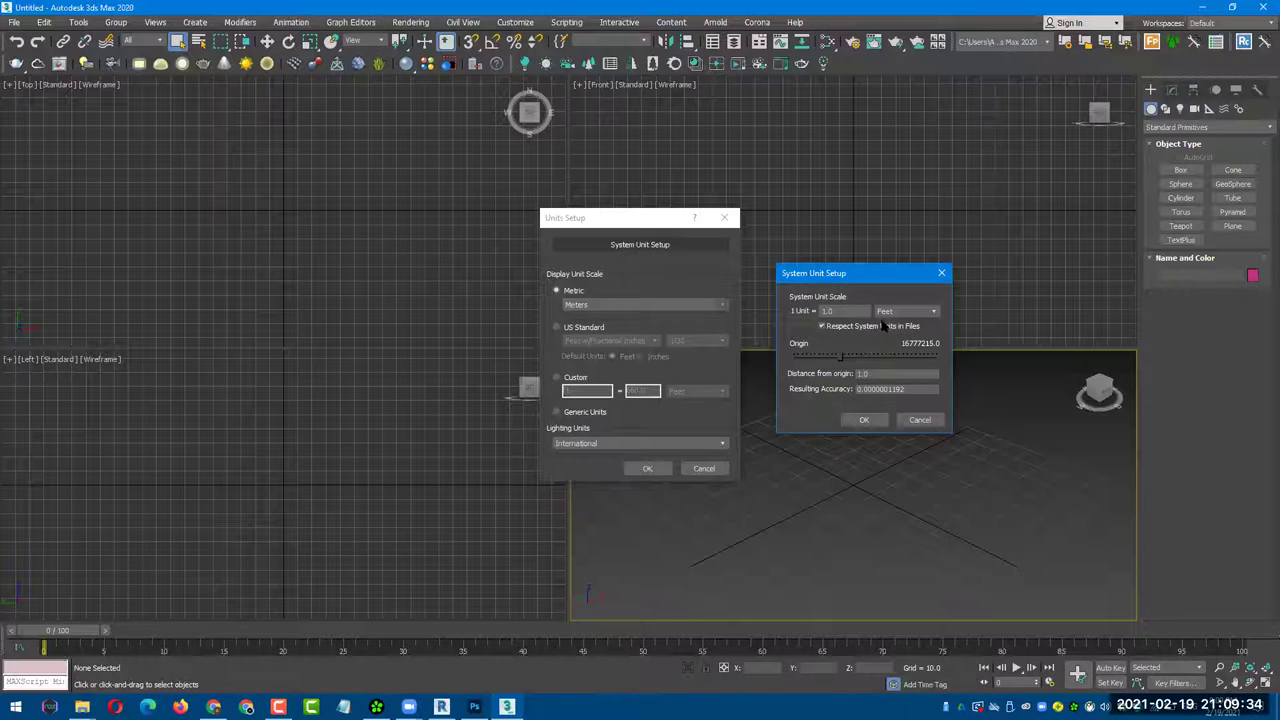
click(874, 420)
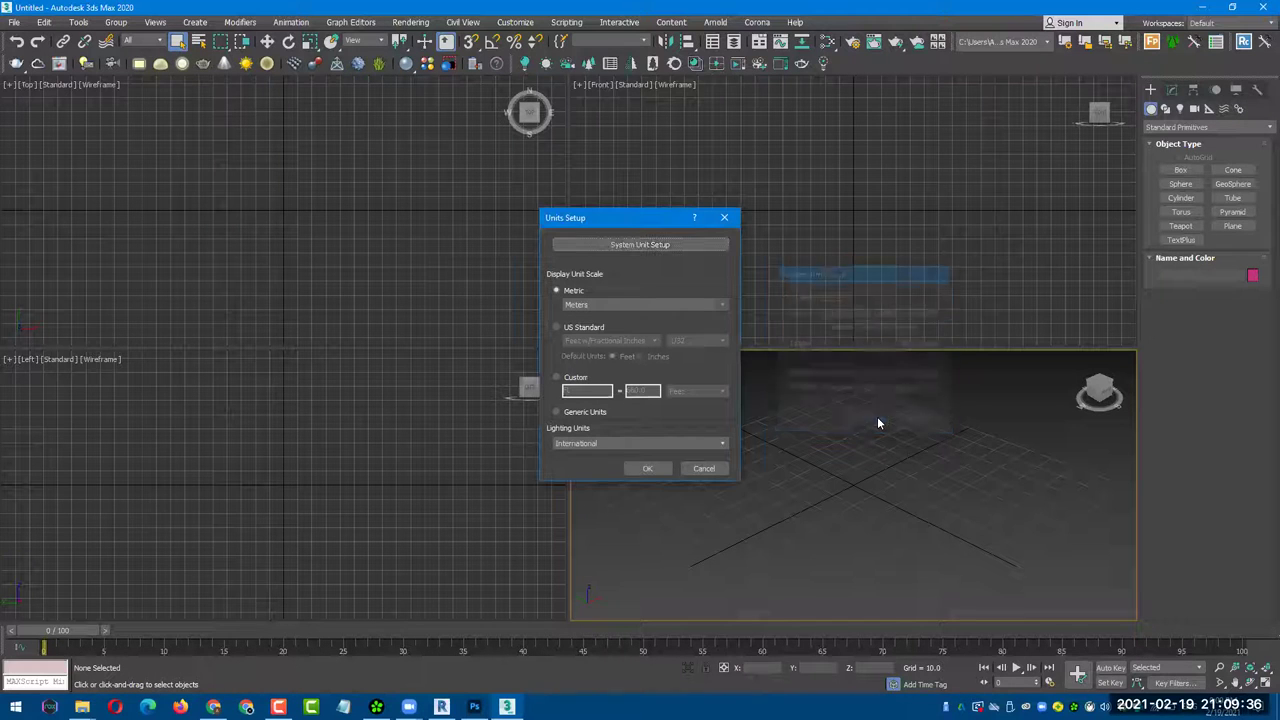
click(586, 305)
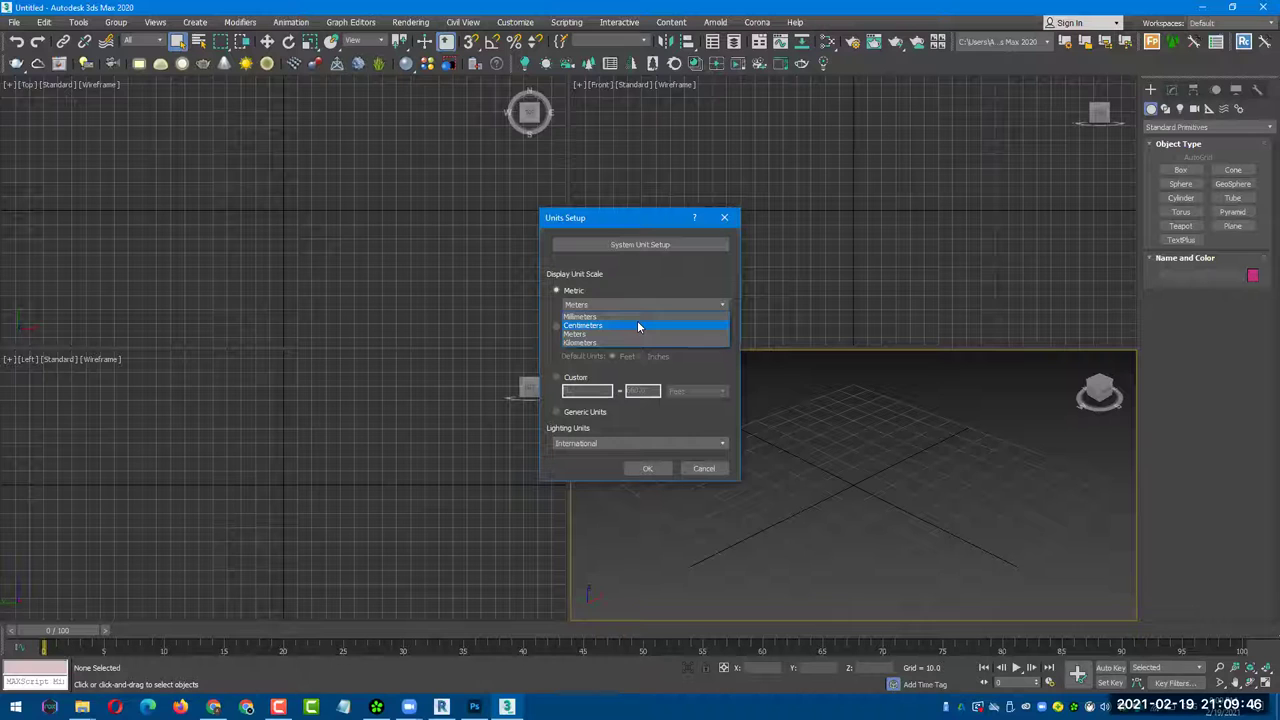
click(594, 316)
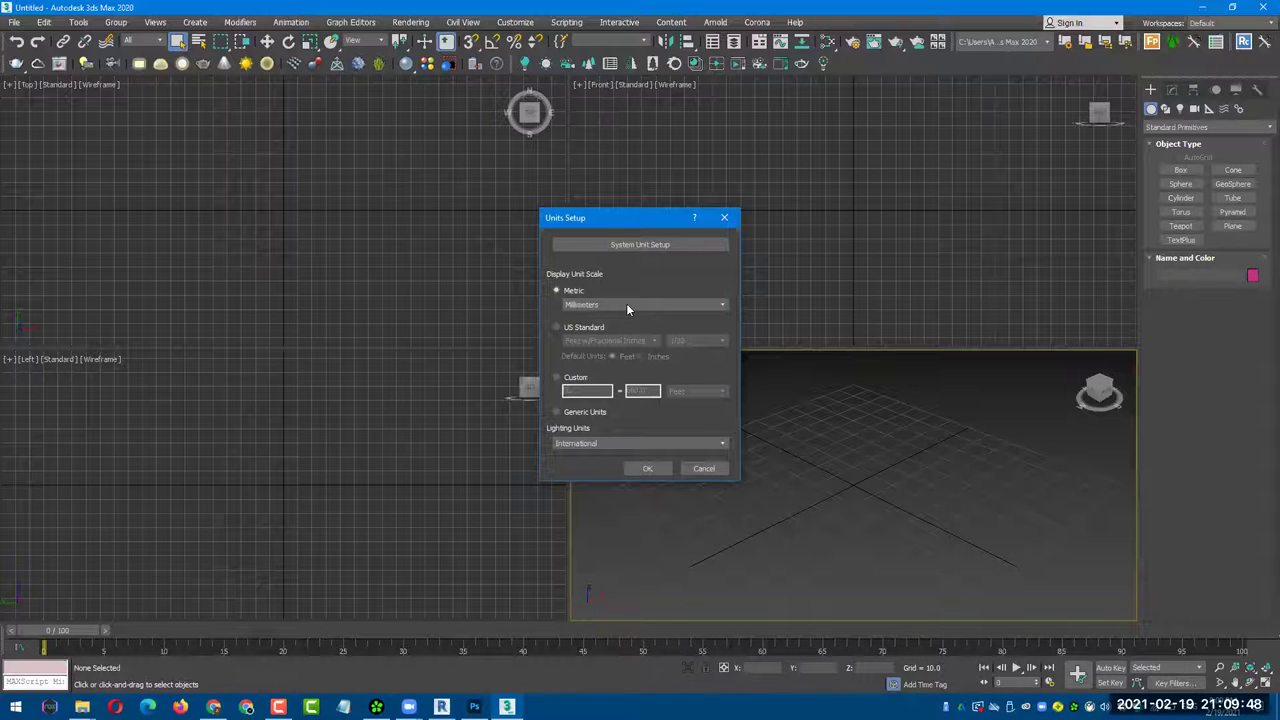
click(647, 468)
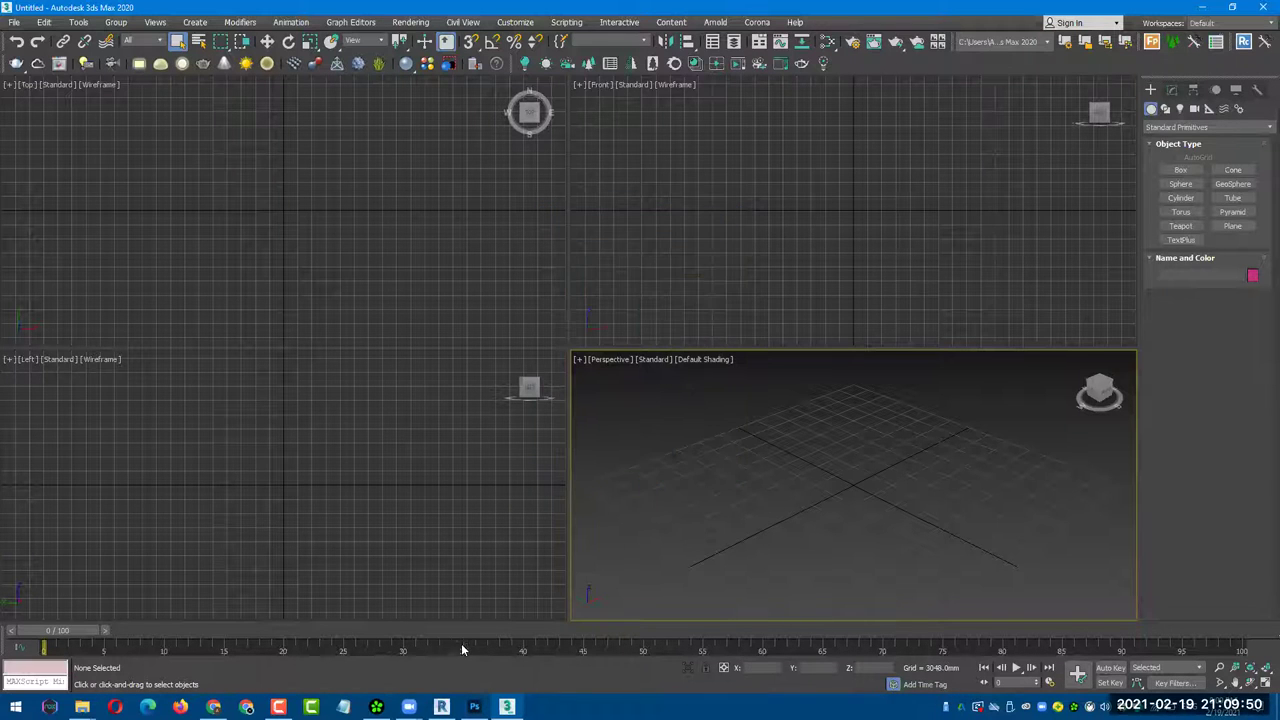
- Compare with Revit, confirm 3ds Max's system scale reads 1 Unit = 1.0 Feet, then return to Revit
click(441, 706)
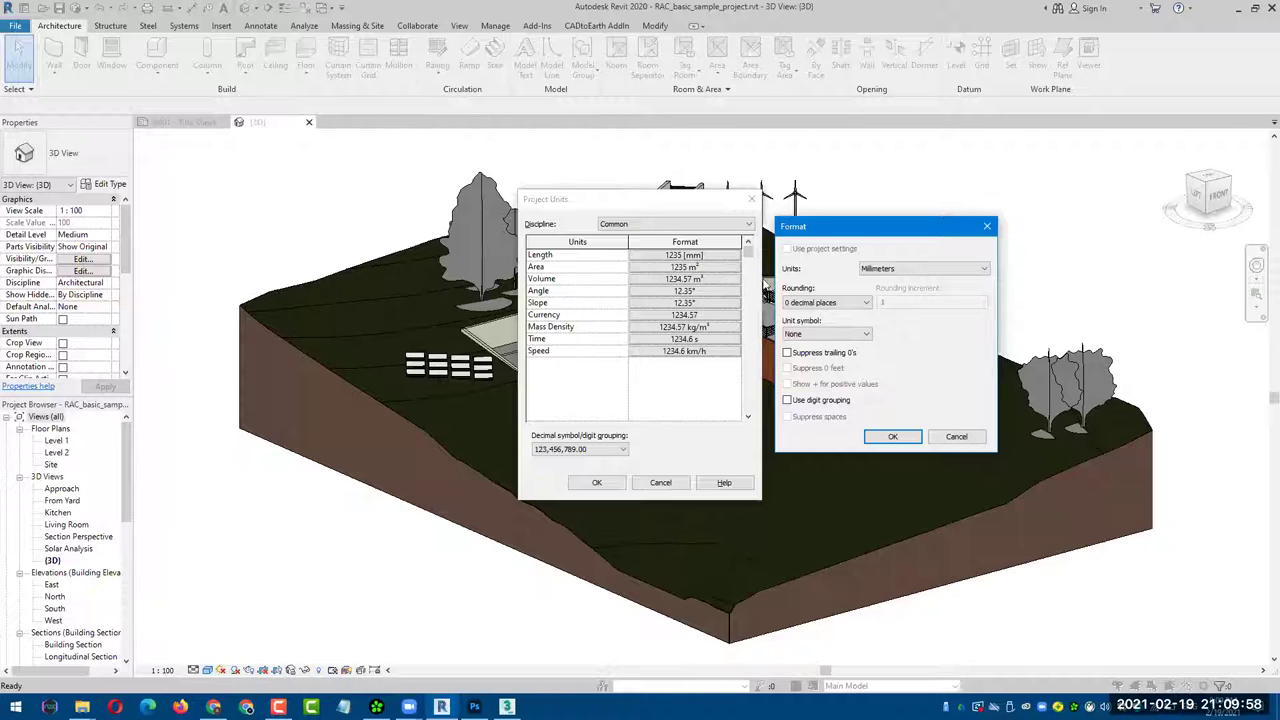
click(507, 707)
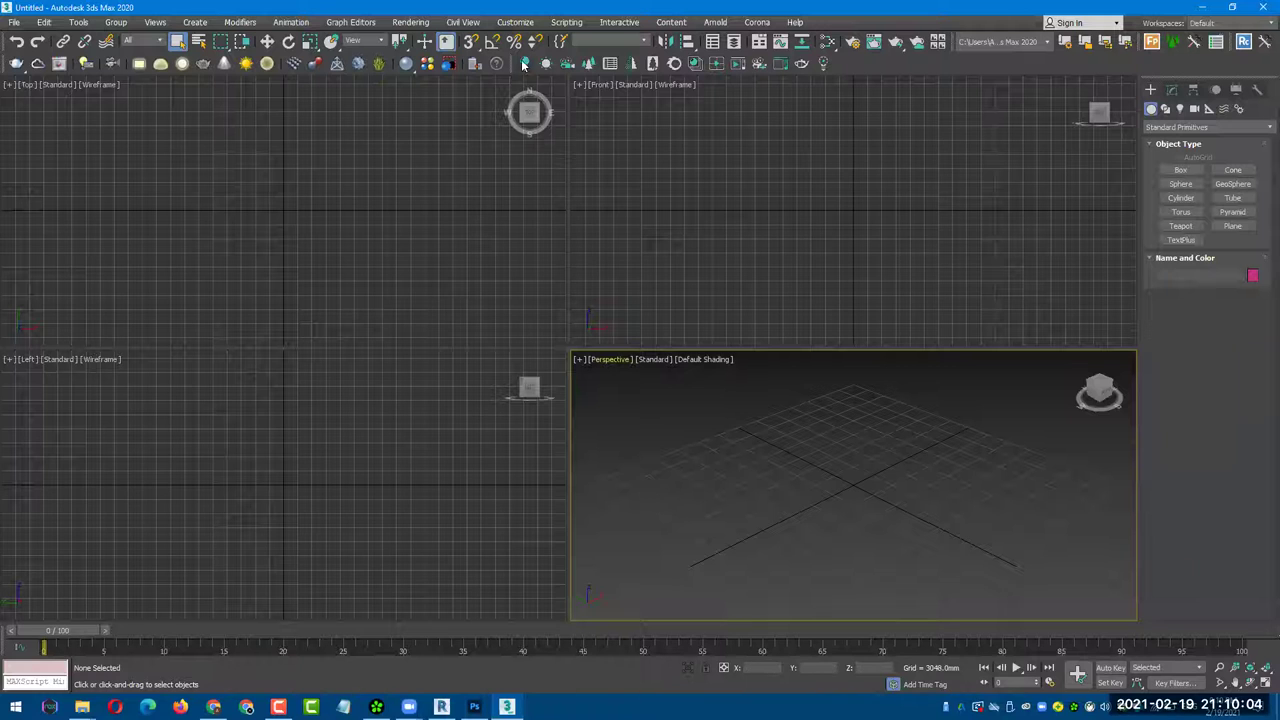
click(515, 22)
click(530, 197)
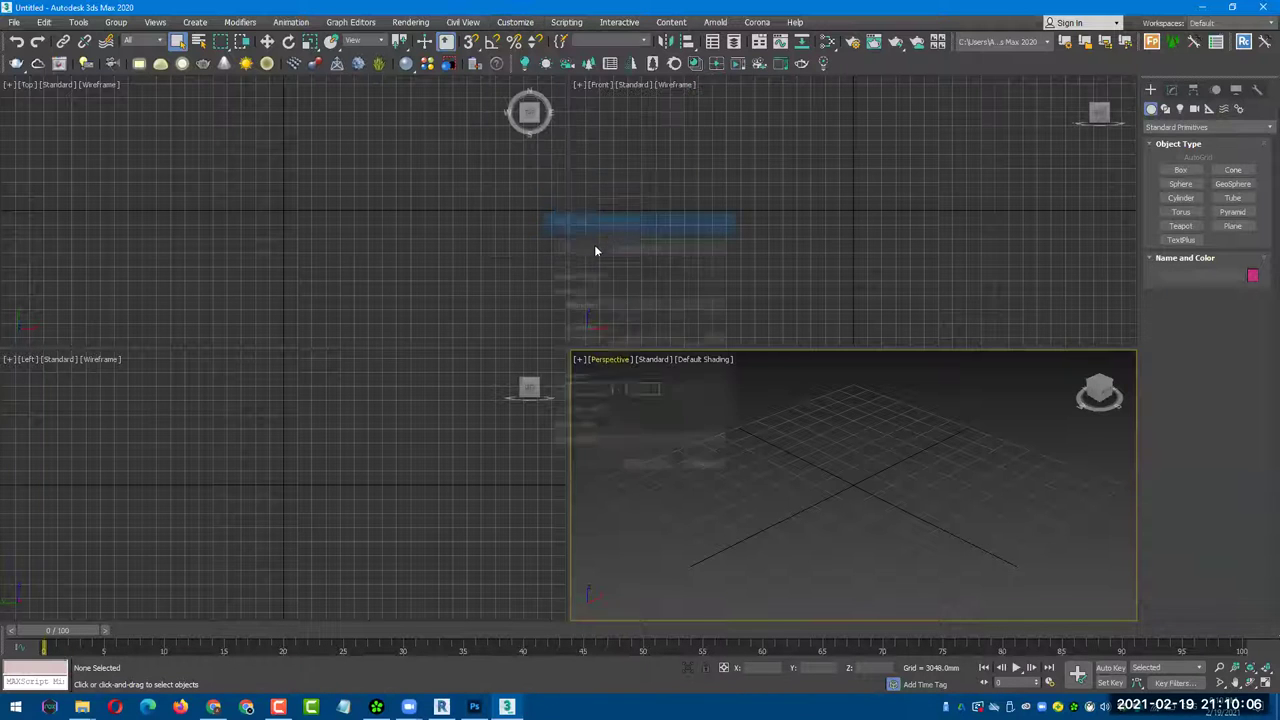
click(606, 245)
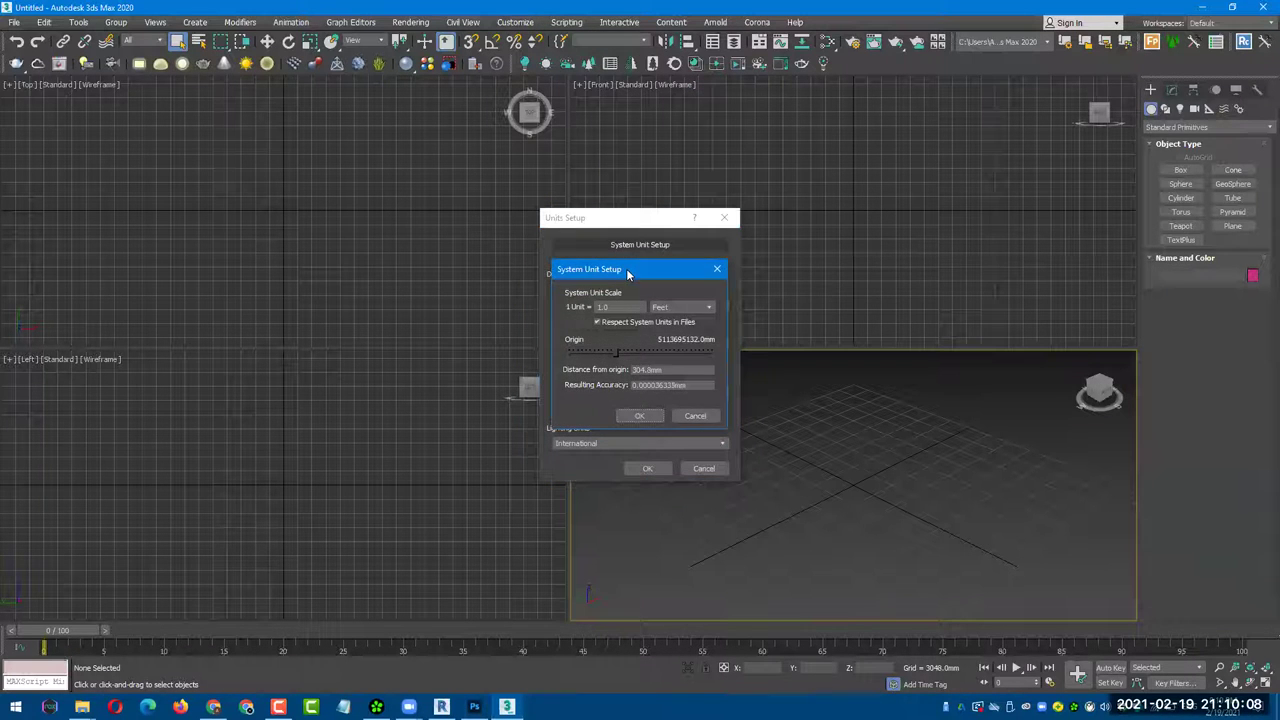
drag(628, 270, 830, 268)
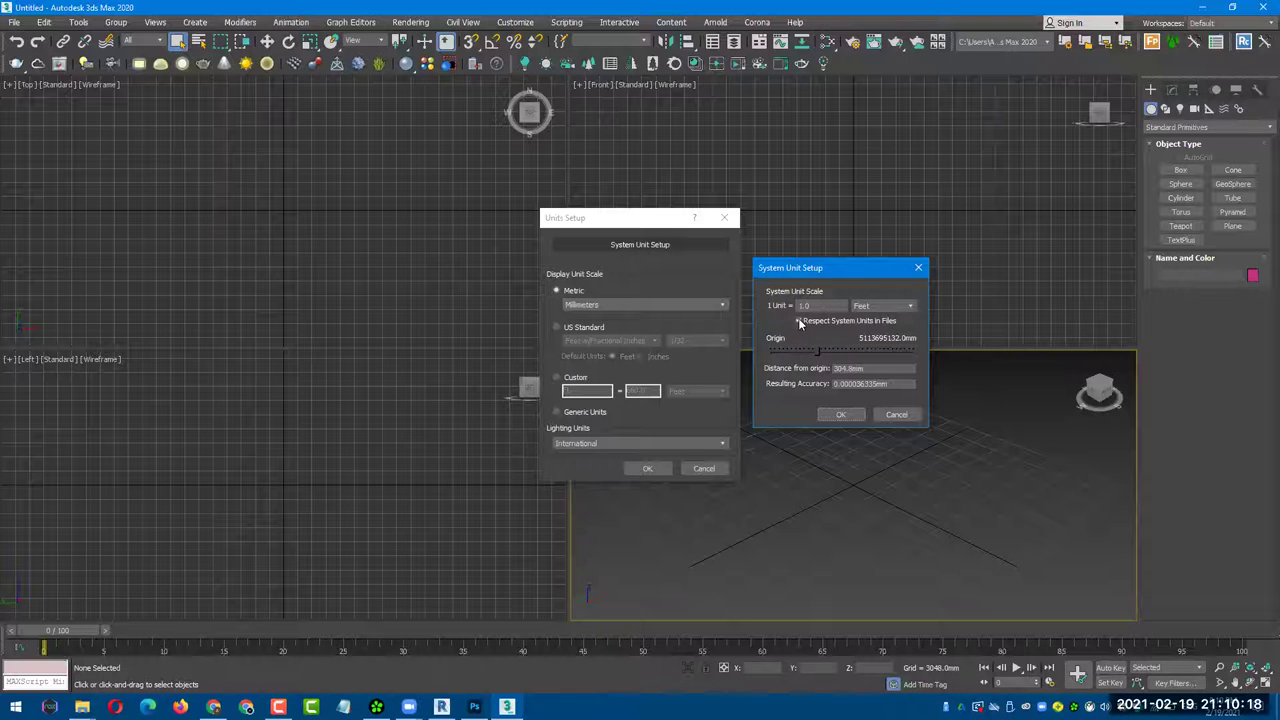
click(845, 414)
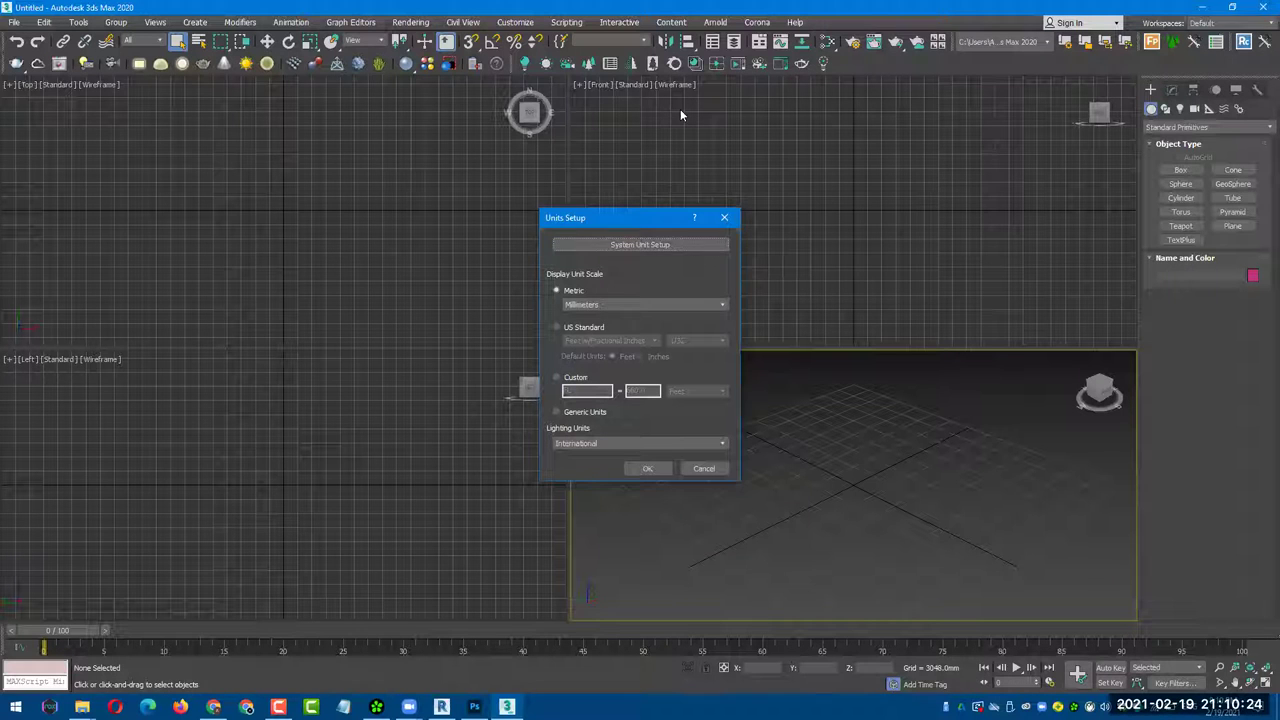
click(646, 468)
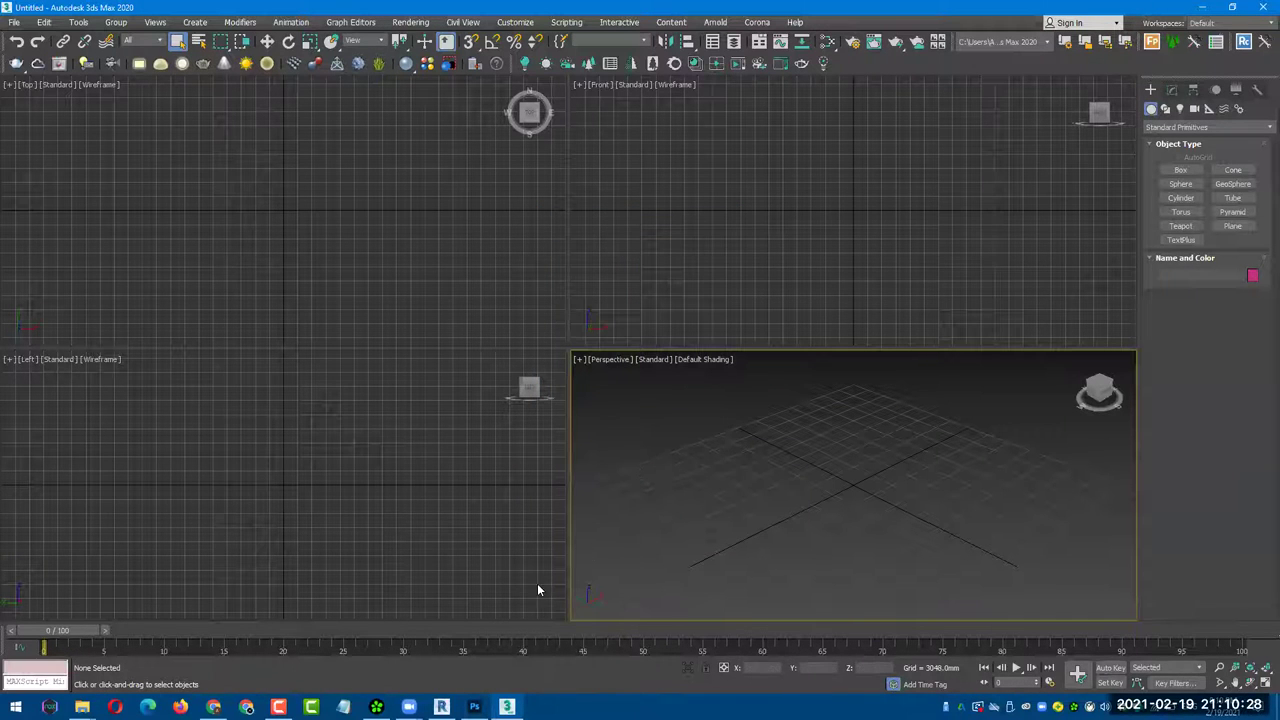
click(441, 707)
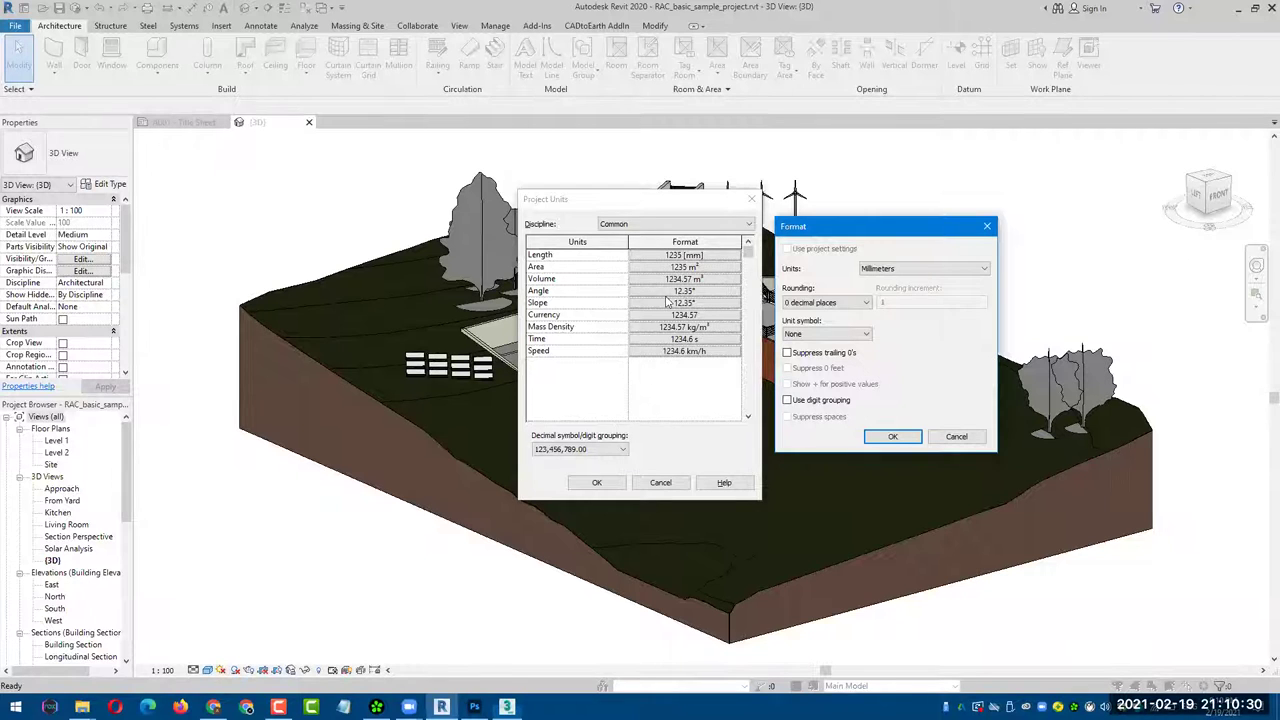
- Close the Format and Project Units dialogs and zoom, orbit and pan to frame the house
click(893, 436)
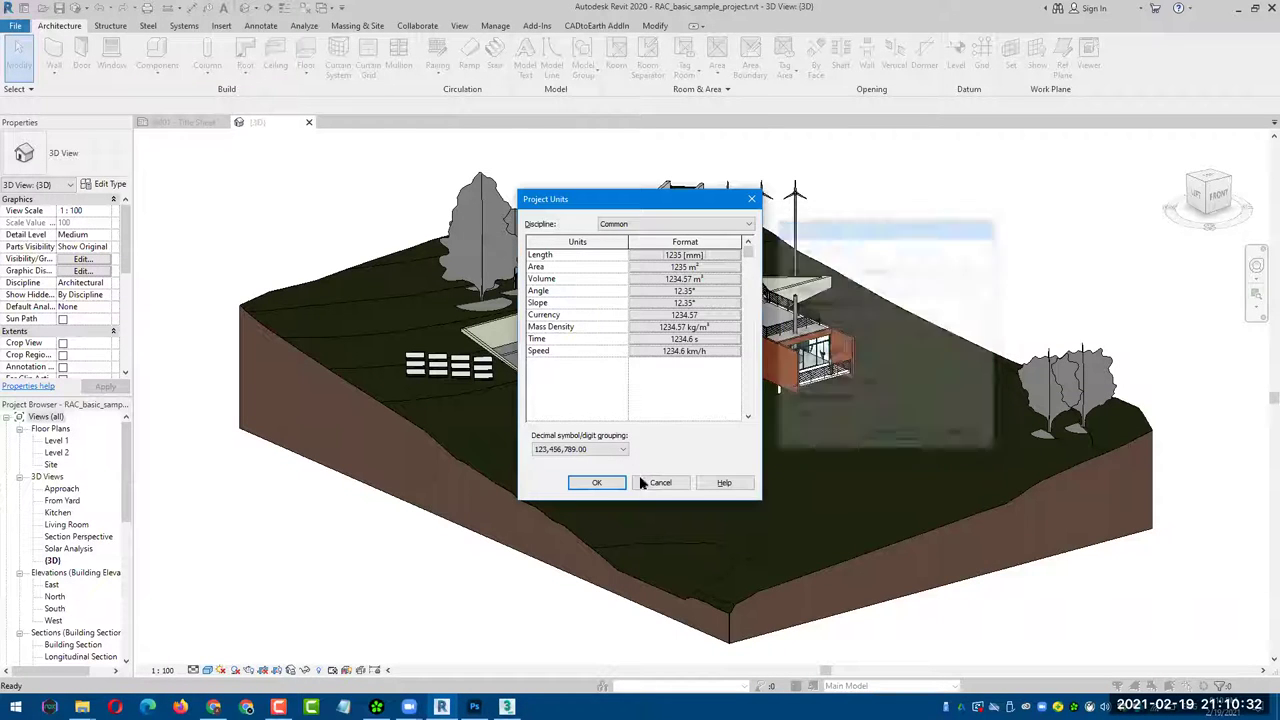
click(596, 482)
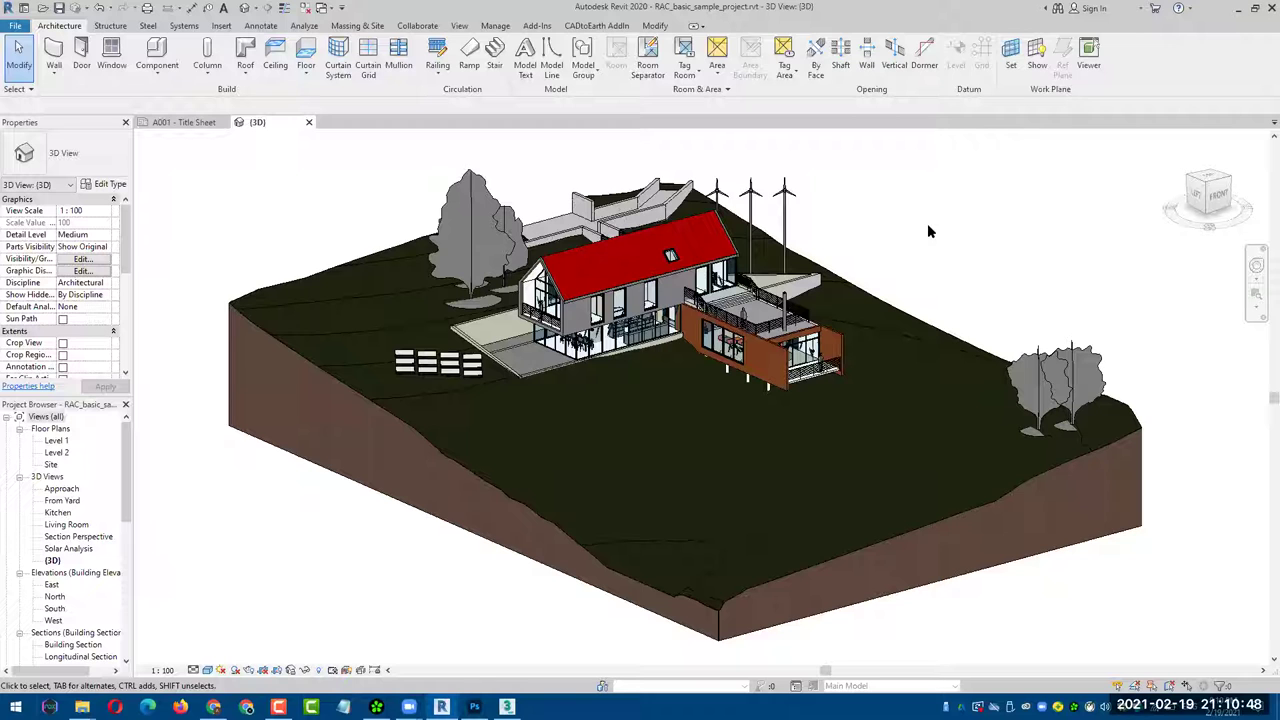
scroll(603, 427, up, 1)
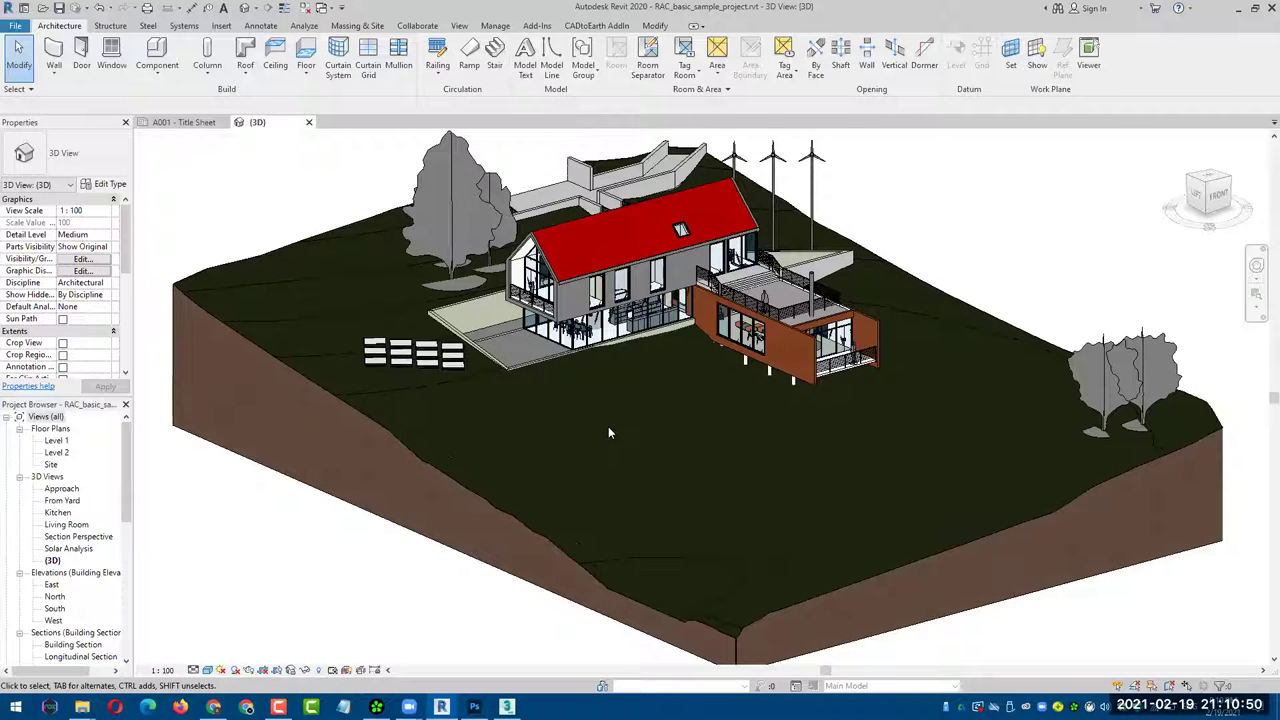
mouse_move(603, 410)
shift+middle_down()
mouse_move(627, 380)
mouse_move(977, 145)
shift+middle_up()
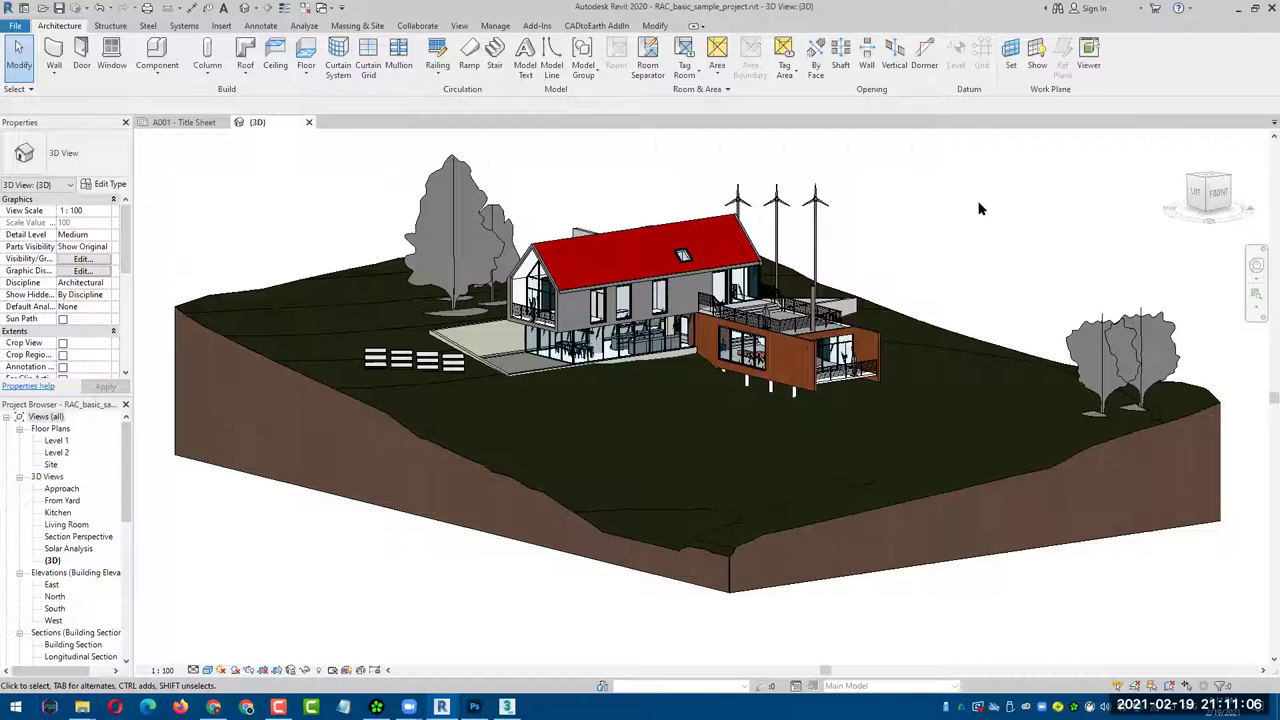
middle_drag(978, 210, 972, 225)
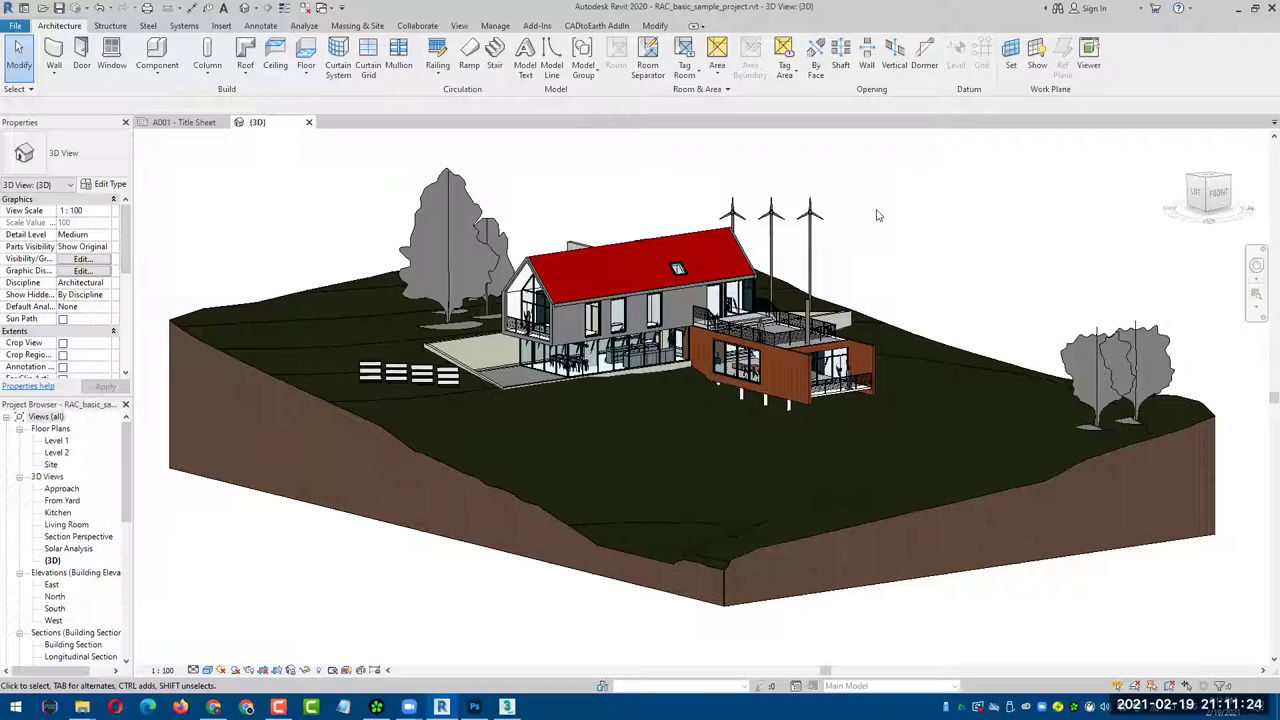
middle_drag(903, 226, 899, 244)
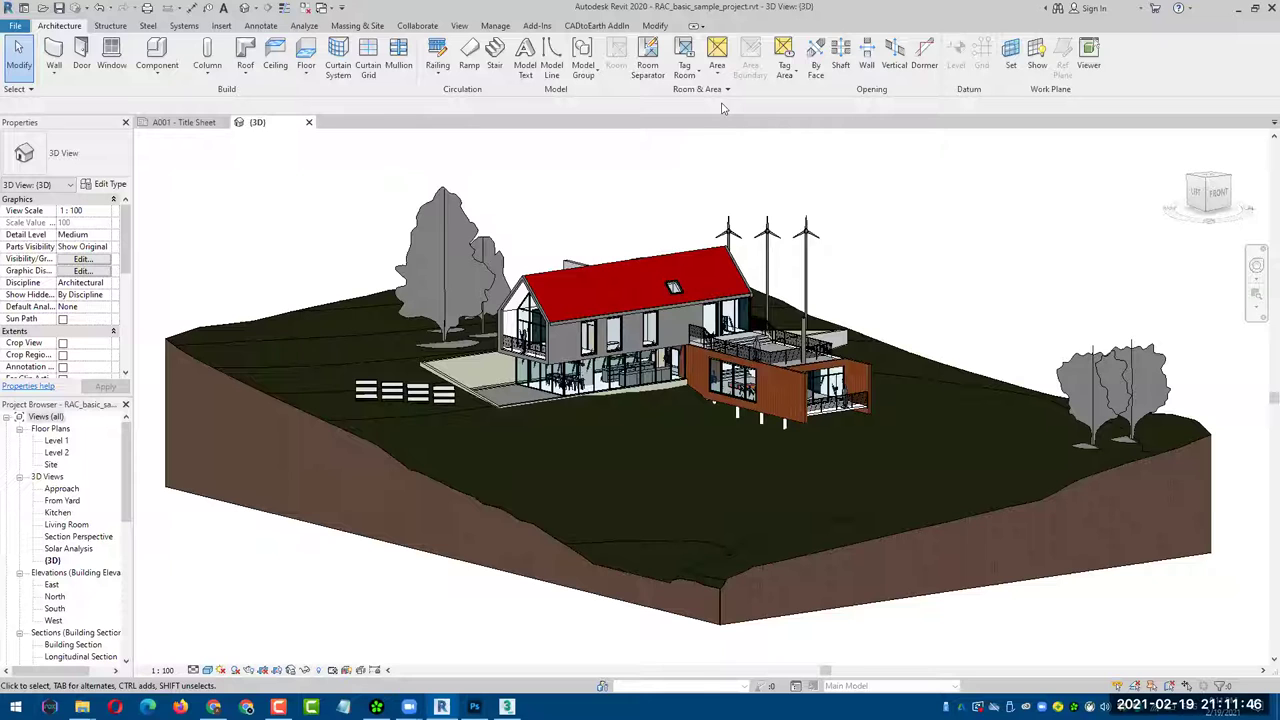
middle_drag(623, 190, 617, 188)
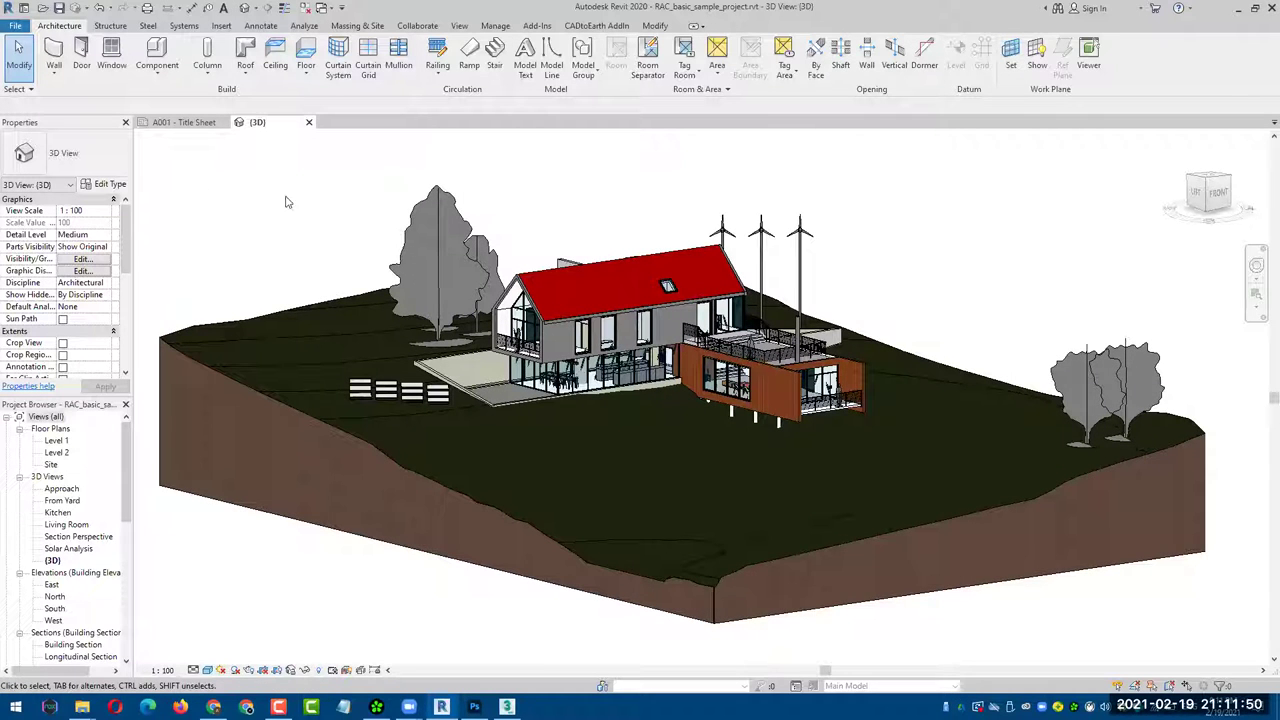
- Select and deselect the tree left of the house while zooming and orbiting closer
click(408, 220)
click(510, 193)
scroll(505, 198, up, 1)
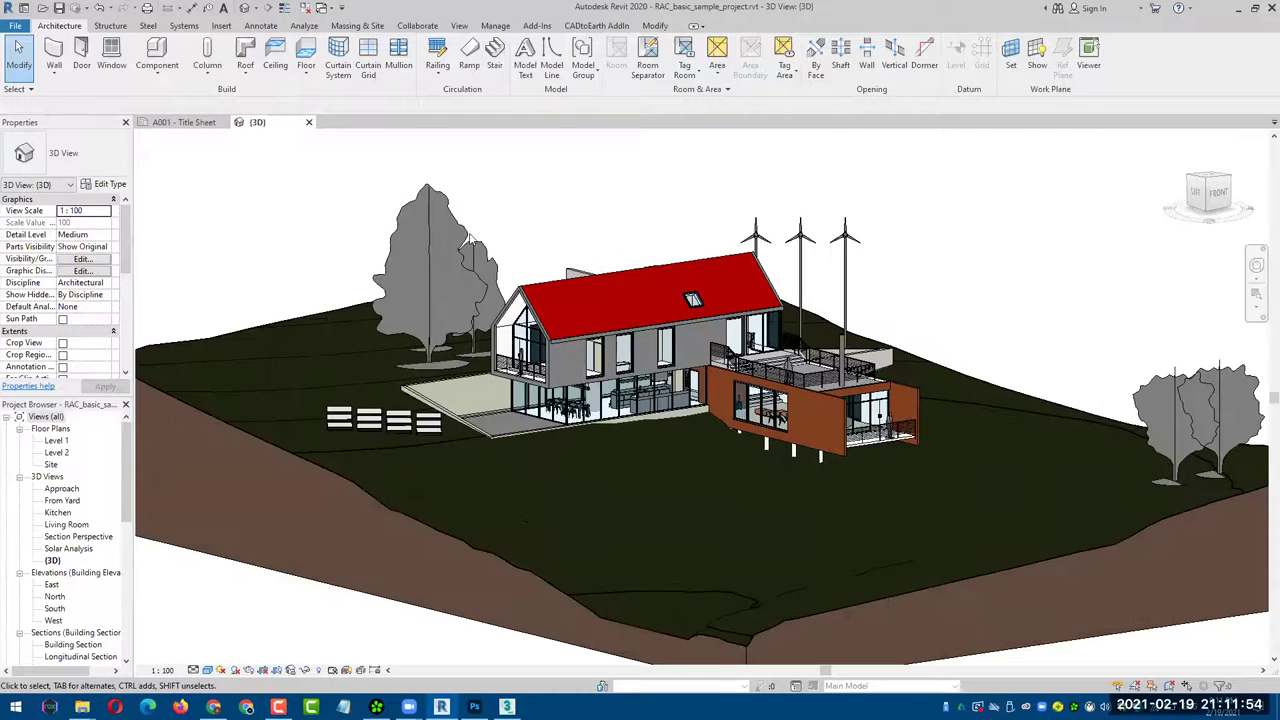
click(462, 240)
click(572, 226)
shift+middle_drag(586, 206, 600, 230)
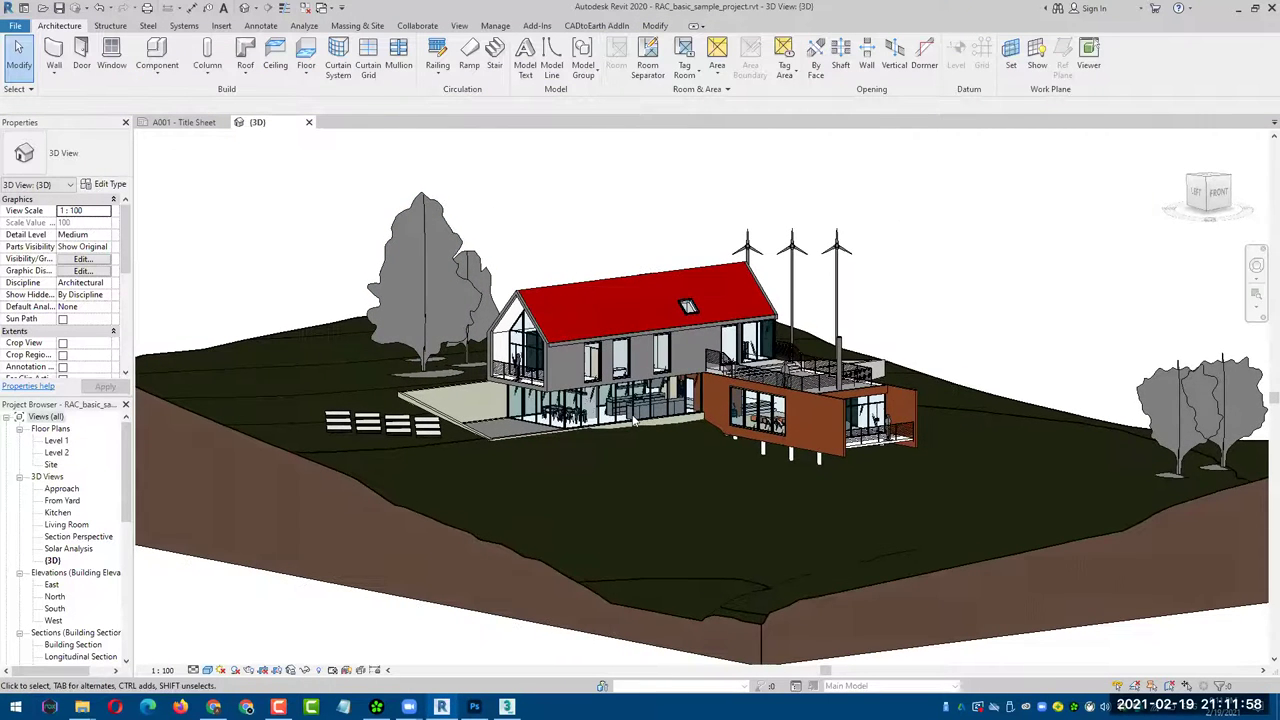
scroll(650, 400, up, 1)
- Zoom into the kitchen and dining area, trying selections on the kitchen island and dining table
scroll(650, 400, up, 1)
click(650, 400)
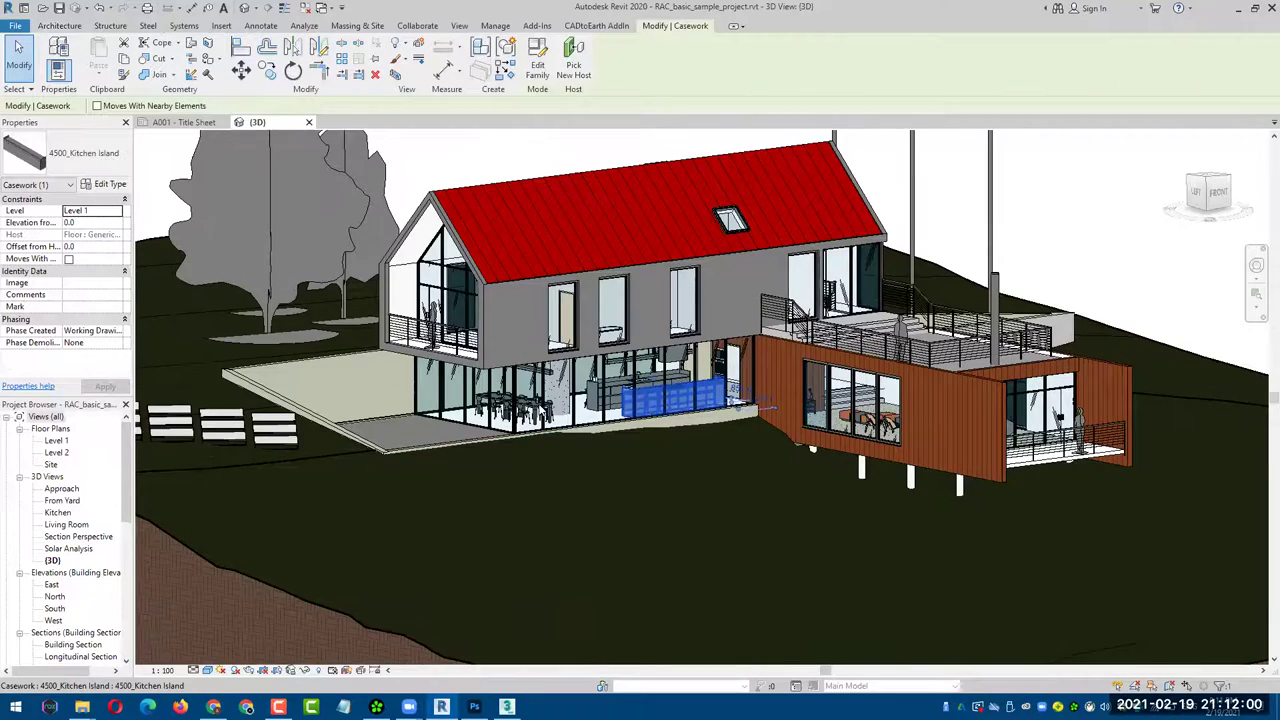
scroll(565, 412, up, 1)
scroll(568, 415, up, 1)
click(518, 425)
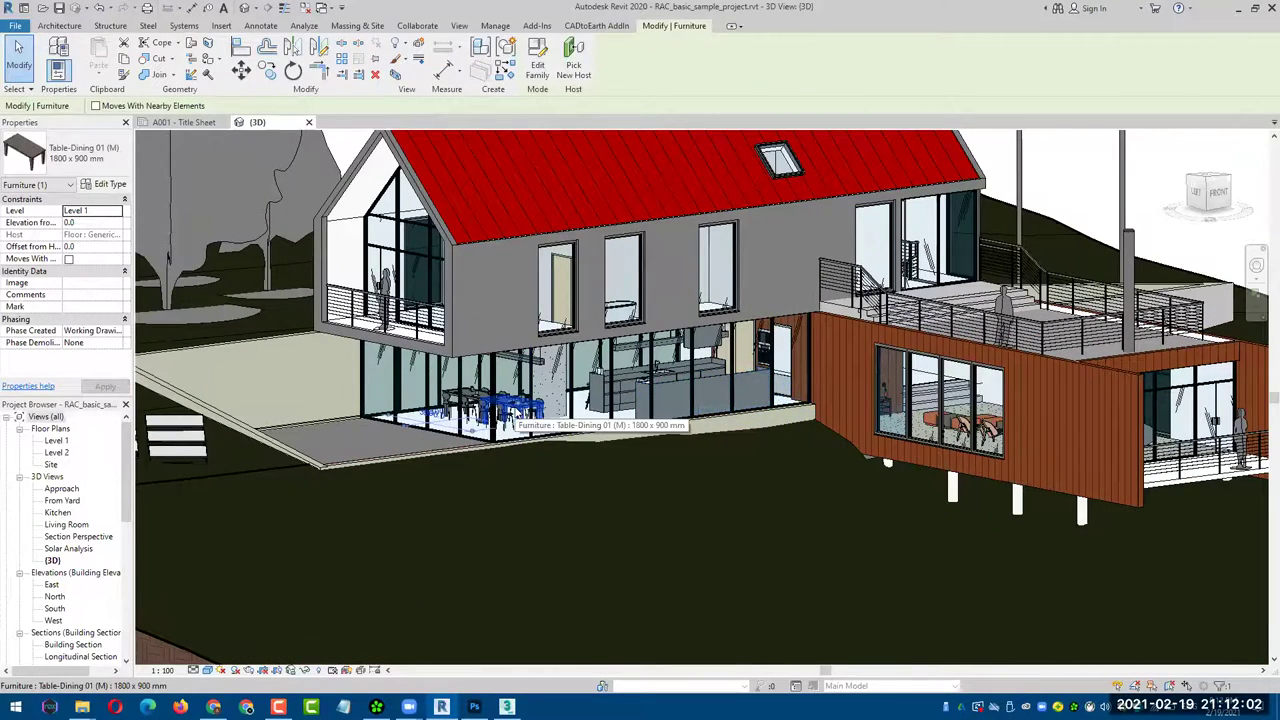
scroll(502, 461, up, 3)
scroll(502, 461, up, 3)
scroll(502, 461, up, 1)
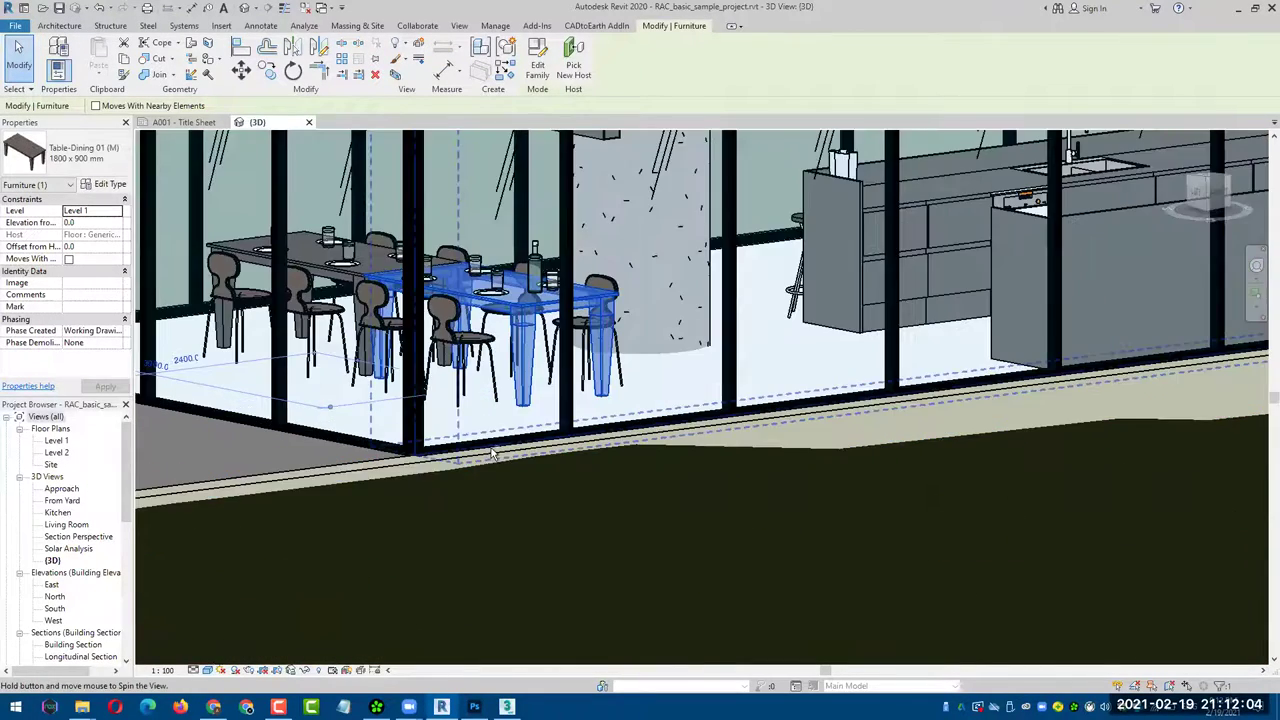
scroll(540, 387, up, 1)
scroll(580, 392, up, 1)
scroll(531, 358, up, 1)
scroll(531, 358, up, 1)
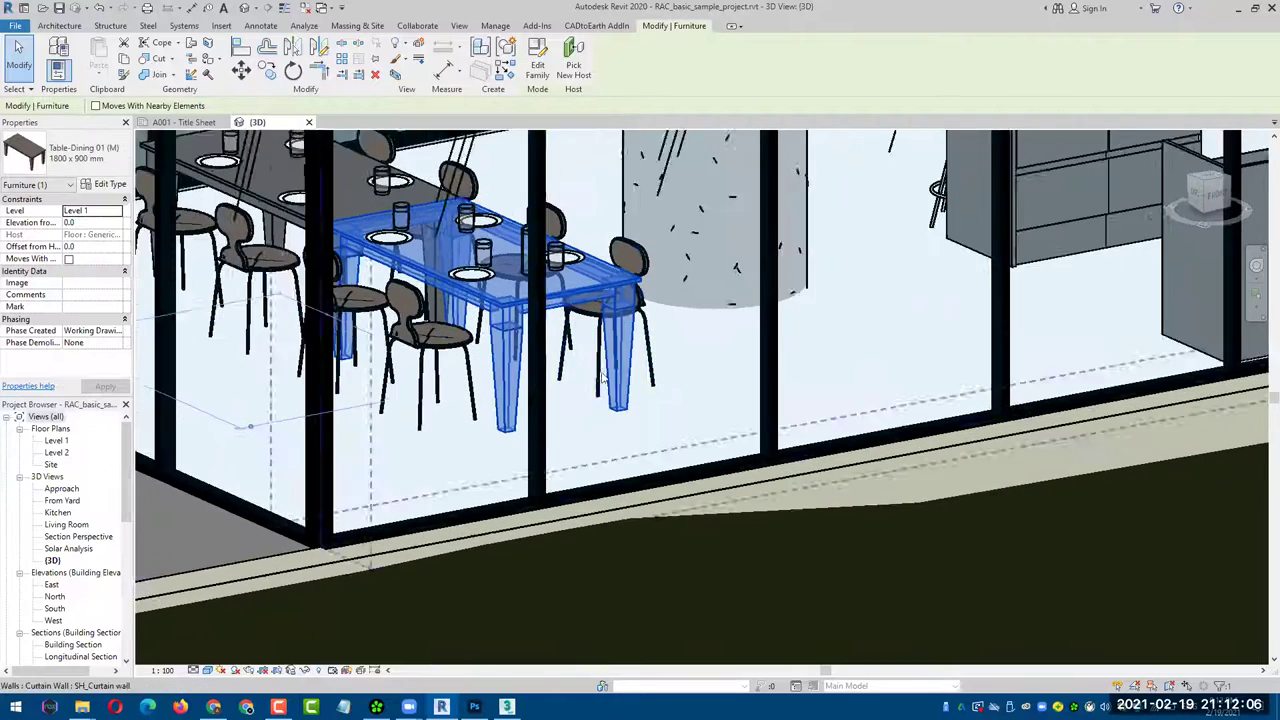
scroll(640, 330, up, 1)
scroll(756, 300, up, 1)
scroll(737, 307, up, 1)
key(Escape)
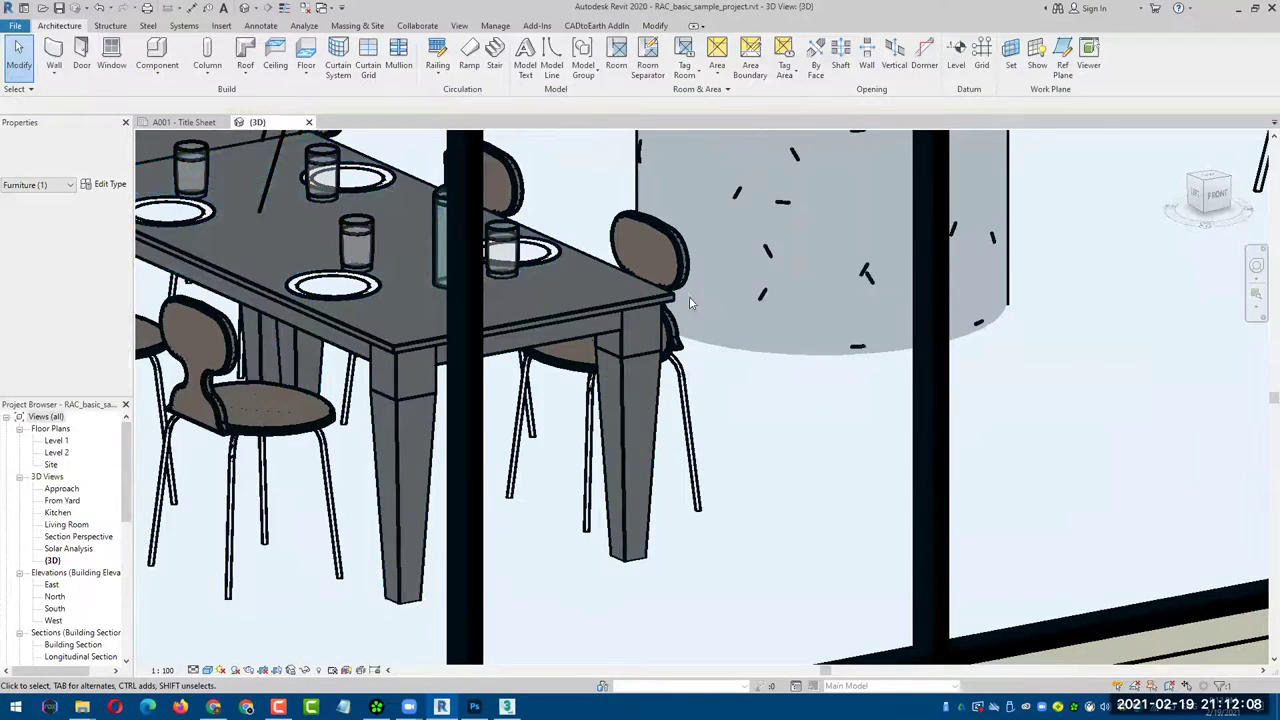
scroll(670, 288, up, 2)
scroll(630, 288, down, 1)
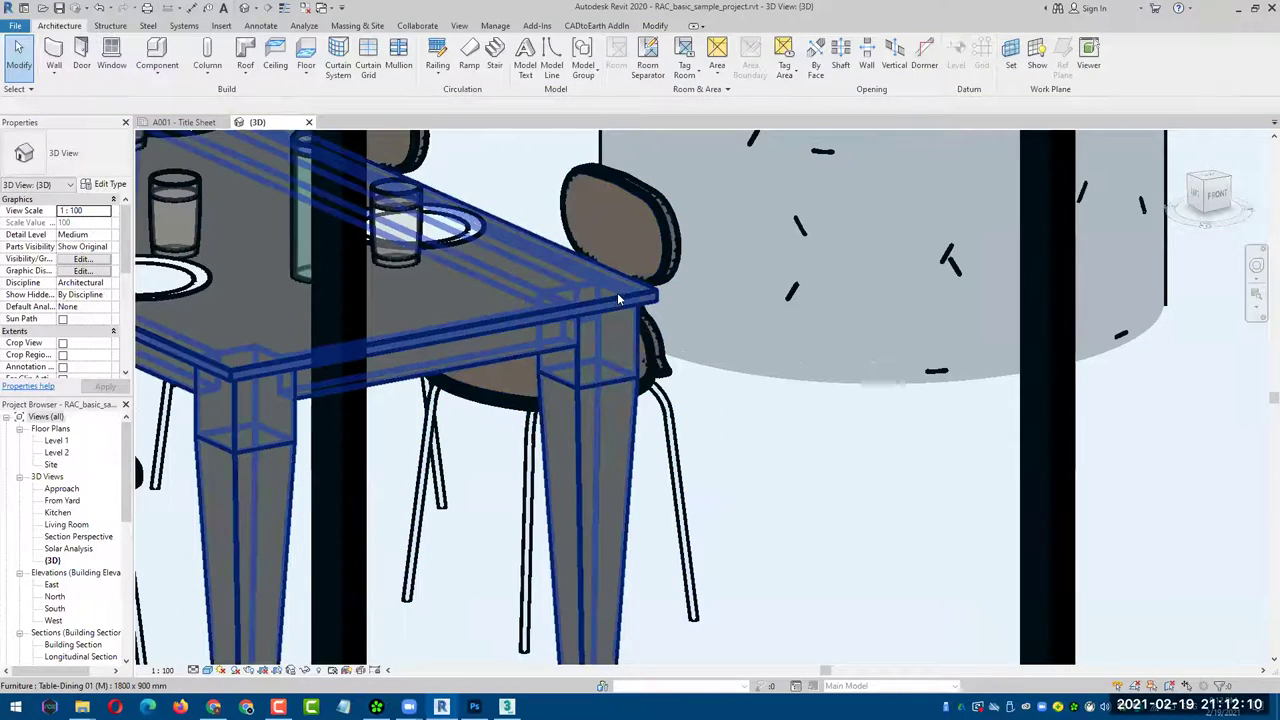
middle_drag(616, 294, 648, 323)
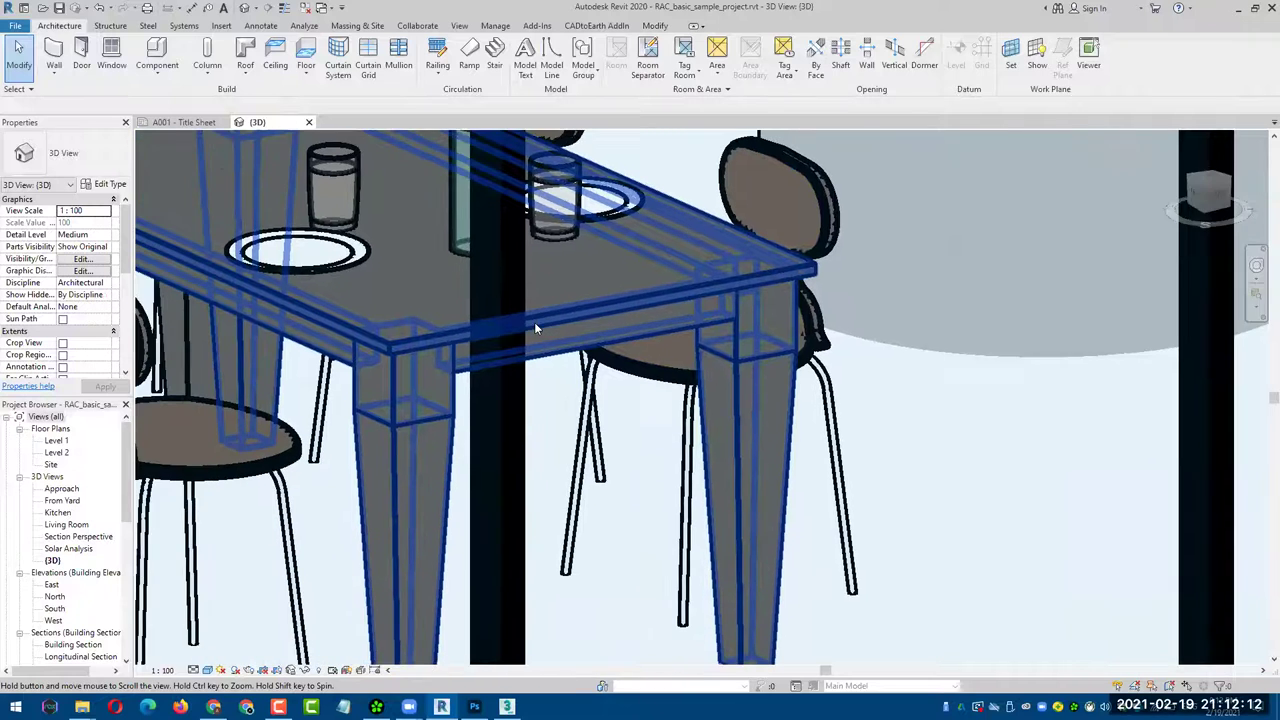
scroll(648, 318, down, 1)
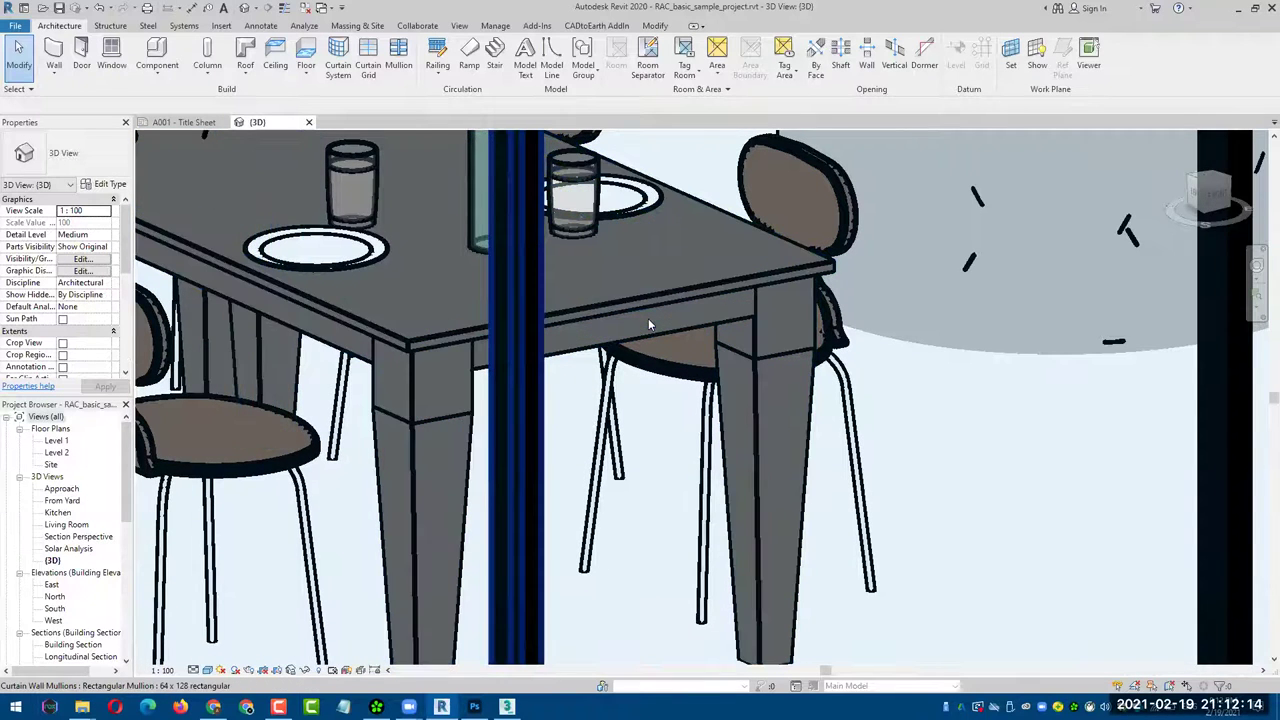
scroll(648, 318, down, 1)
scroll(636, 322, down, 1)
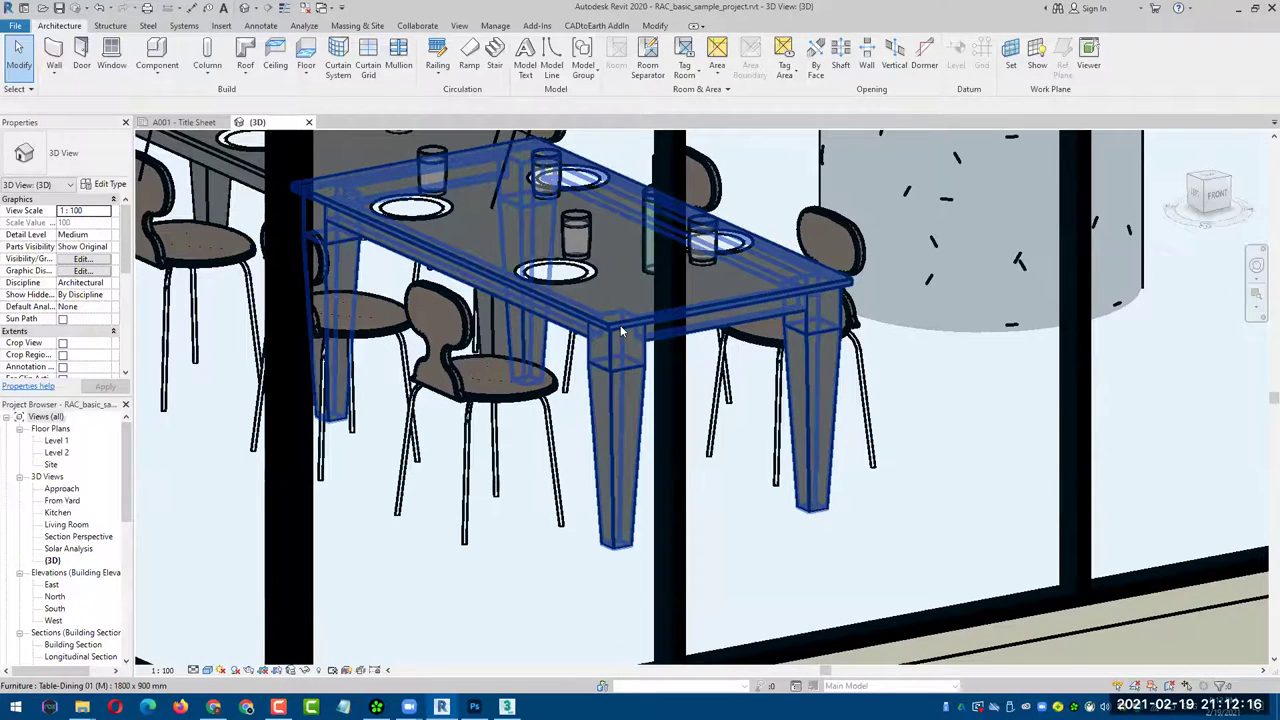
- Hide the dining table, chairs, plates and glasses from the view with VH
click(620, 325)
key(v)
key(h)
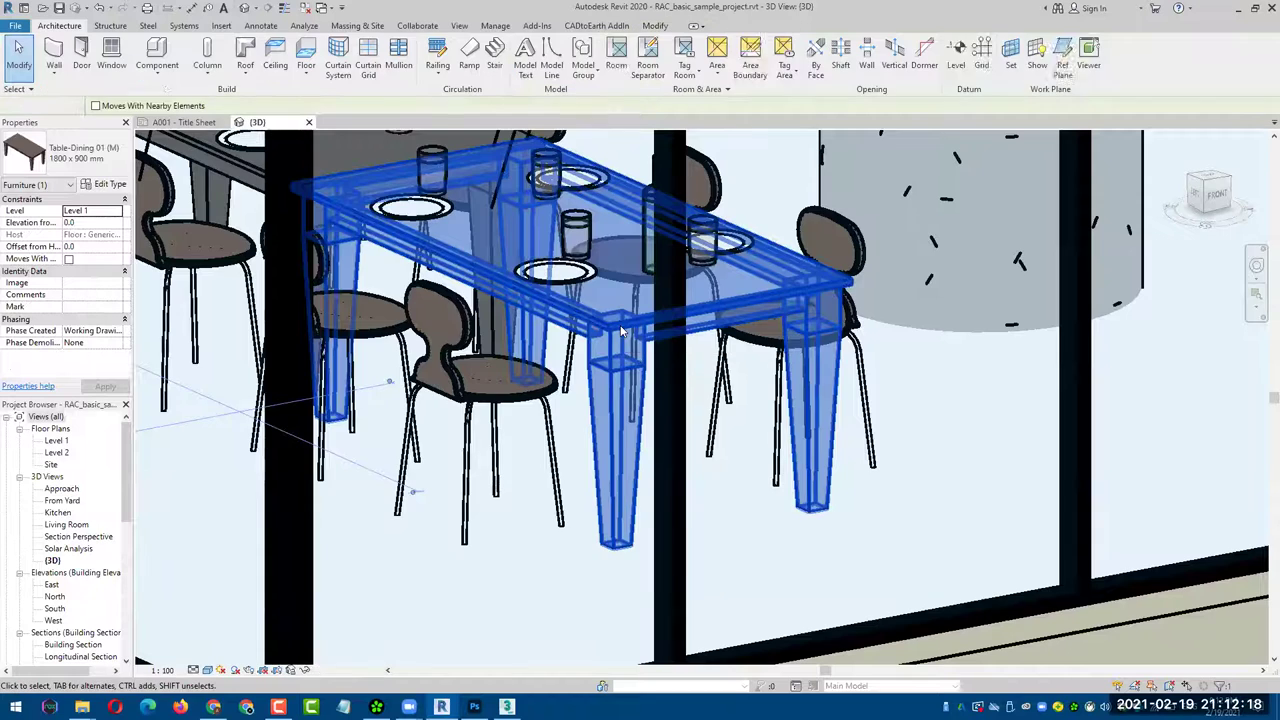
mouse_move(620, 329)
shift+middle_down()
mouse_move(594, 306)
mouse_move(634, 280)
shift+middle_up()
click(589, 302)
key(v)
key(h)
- Hide the wine bottle and the kitchen island with VH
click(635, 280)
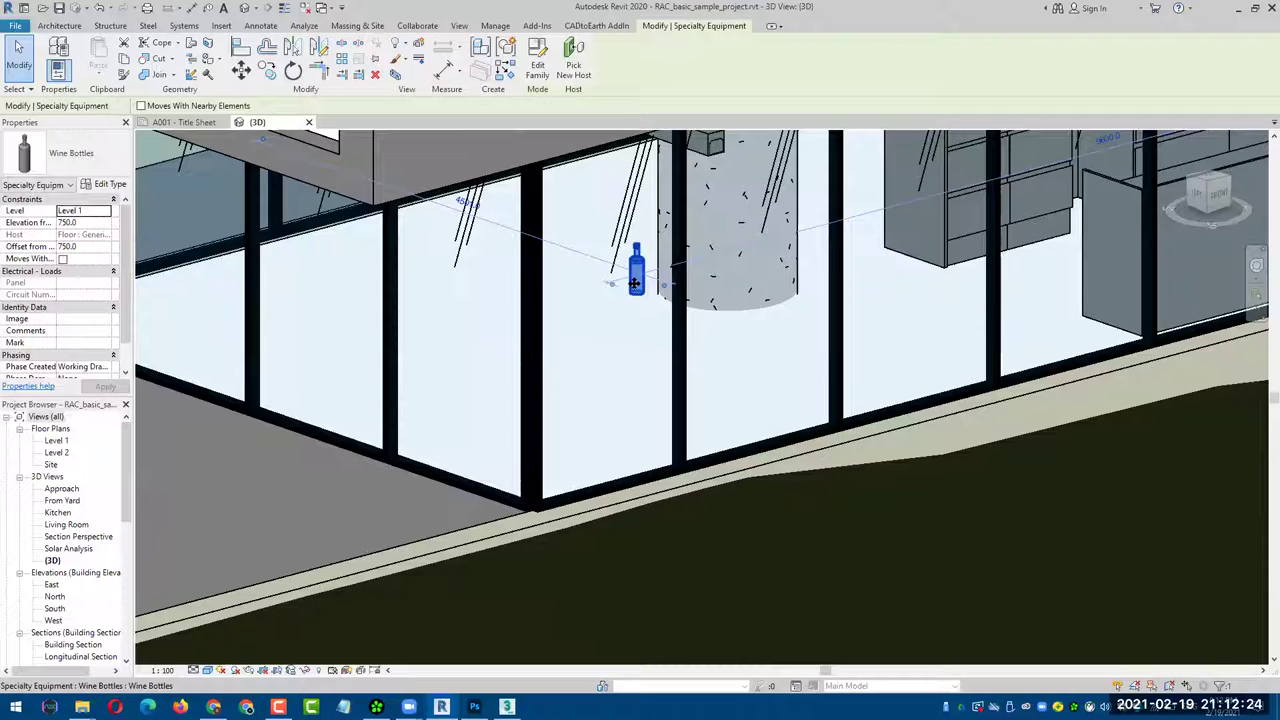
key(v)
key(h)
scroll(632, 290, down, 2)
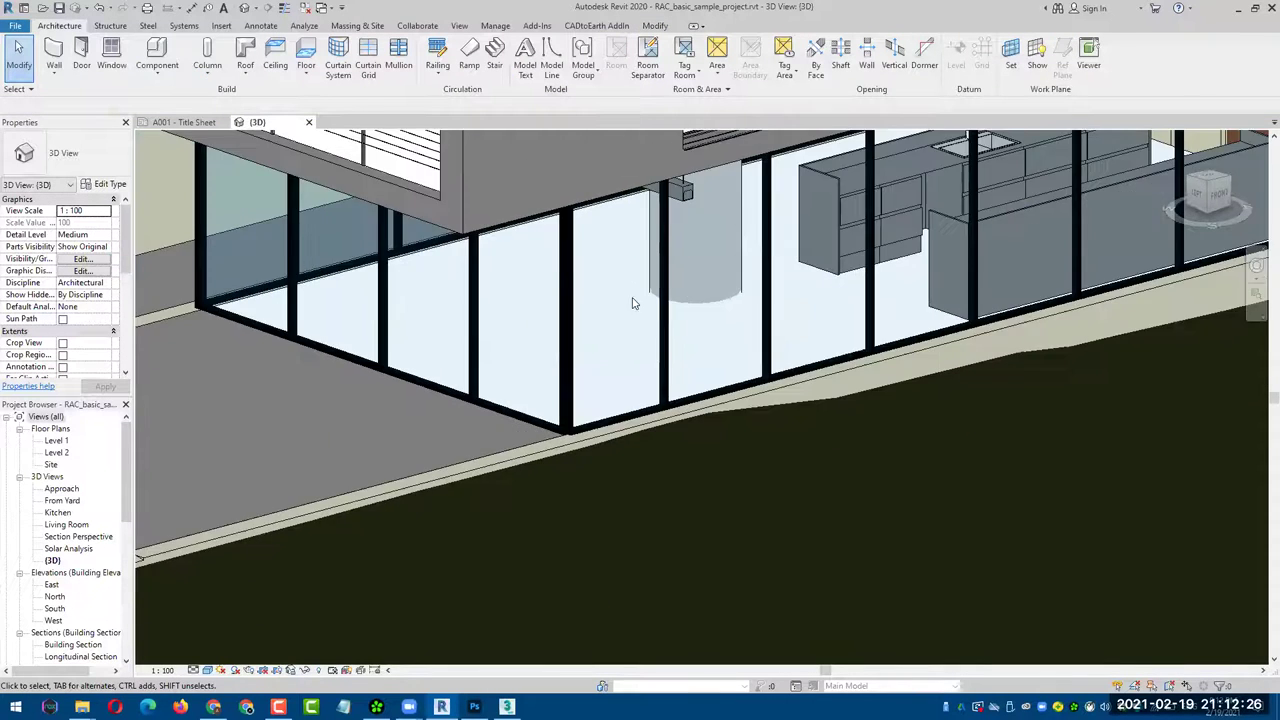
scroll(631, 300, down, 2)
scroll(729, 343, down, 2)
scroll(788, 338, down, 2)
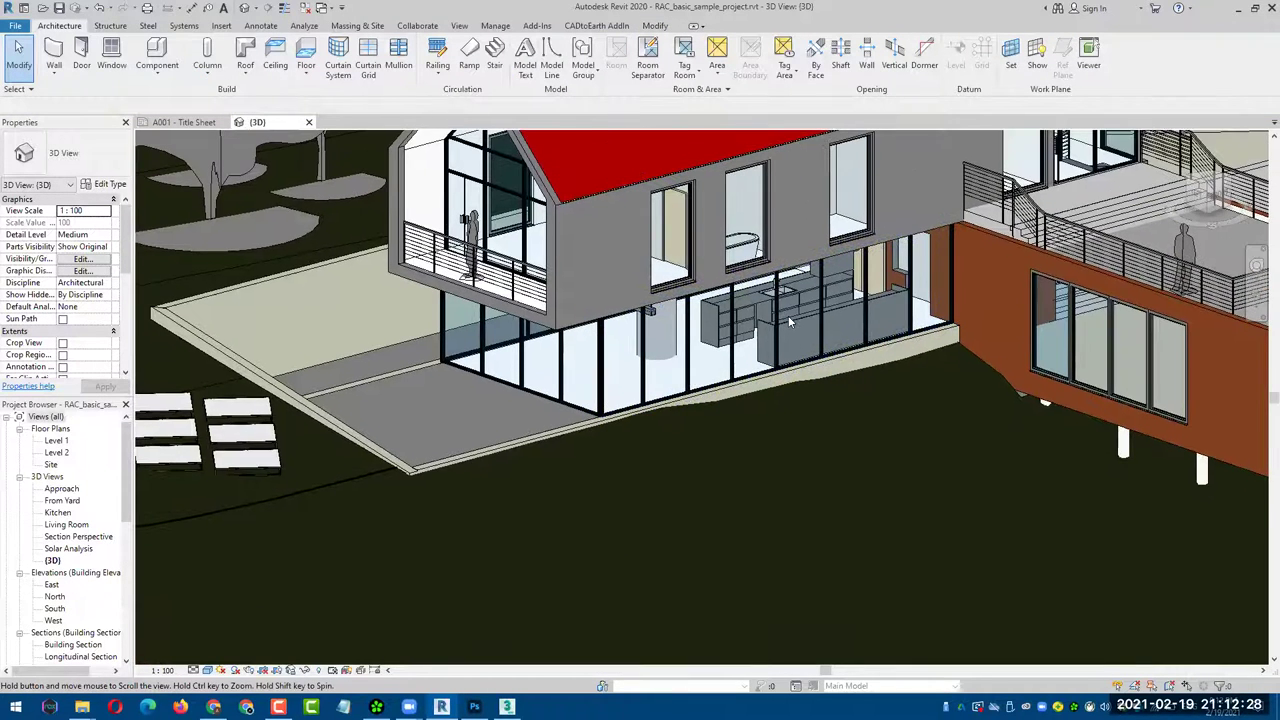
shift+middle_drag(788, 315, 790, 322)
click(790, 322)
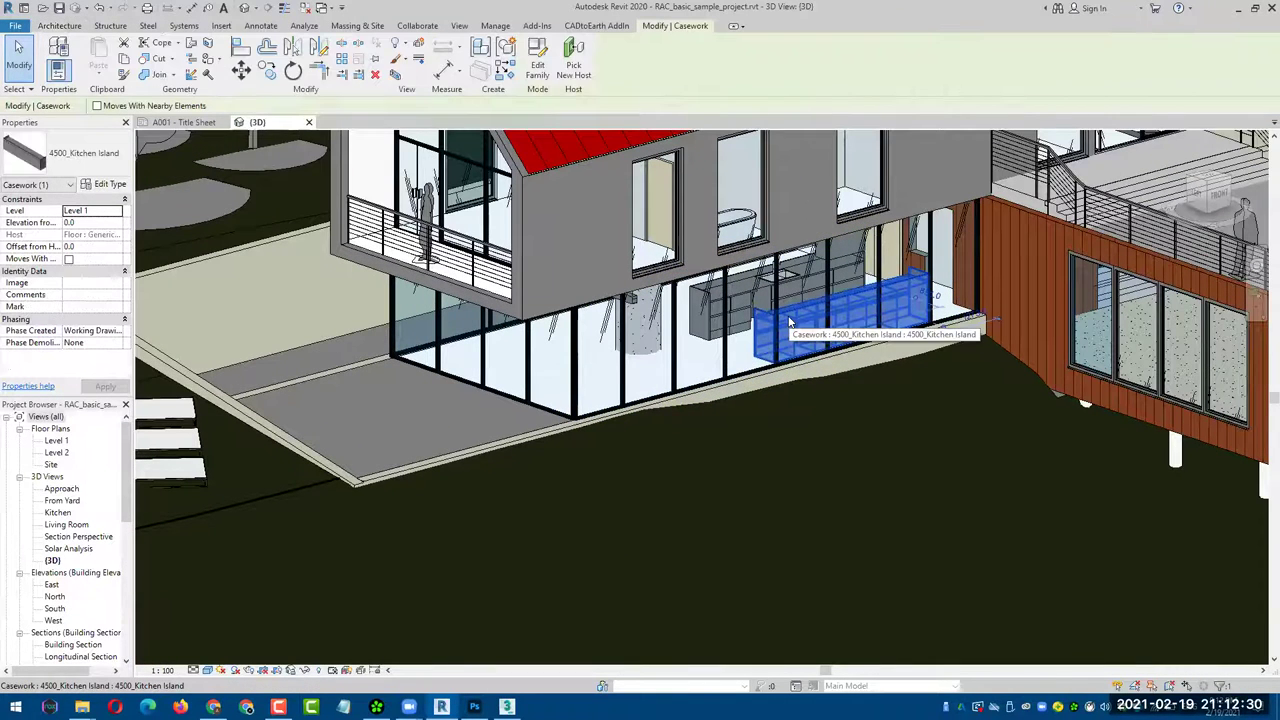
key(v)
key(h)
- Zoom in to select the sink, then orbit around the house
scroll(786, 305, down, 2)
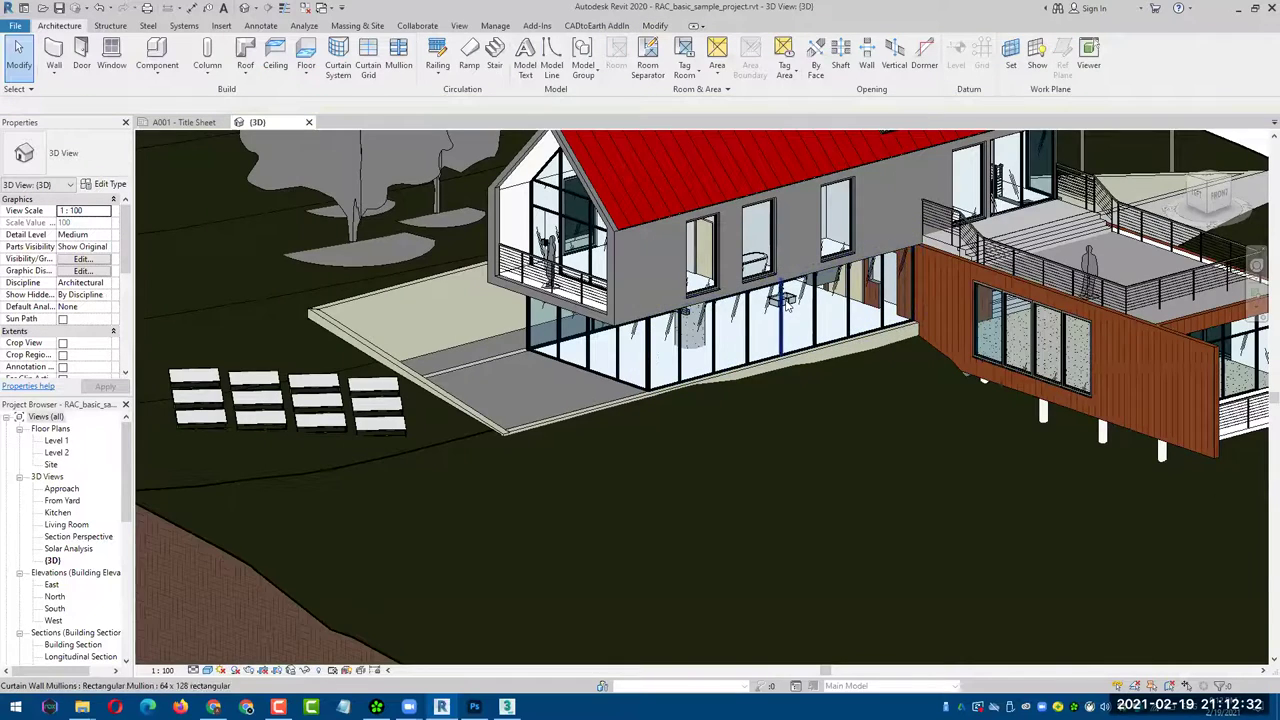
scroll(786, 305, up, 2)
scroll(795, 310, up, 1)
scroll(805, 315, up, 1)
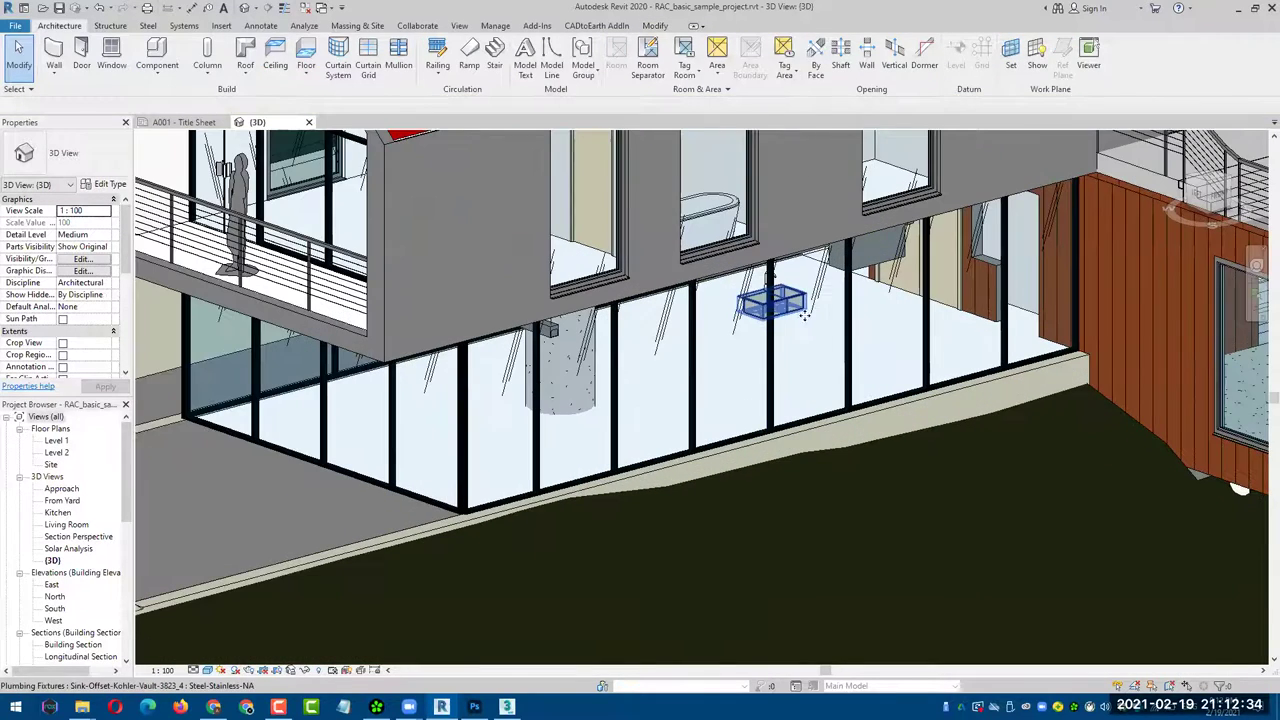
click(805, 315)
mouse_move(766, 363)
shift+middle_down()
mouse_move(763, 385)
mouse_move(950, 332)
shift+middle_up()
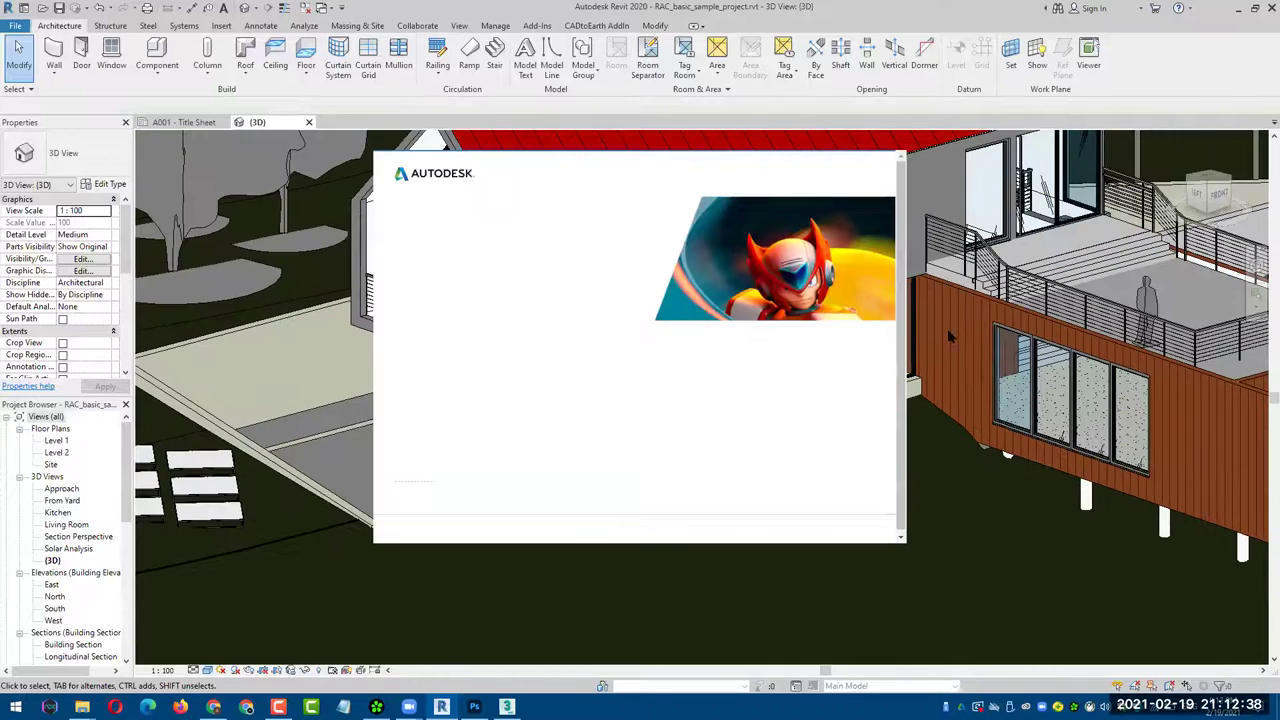
- Dismiss the license notice and select the tree beside the house, then clear the selection
click(869, 184)
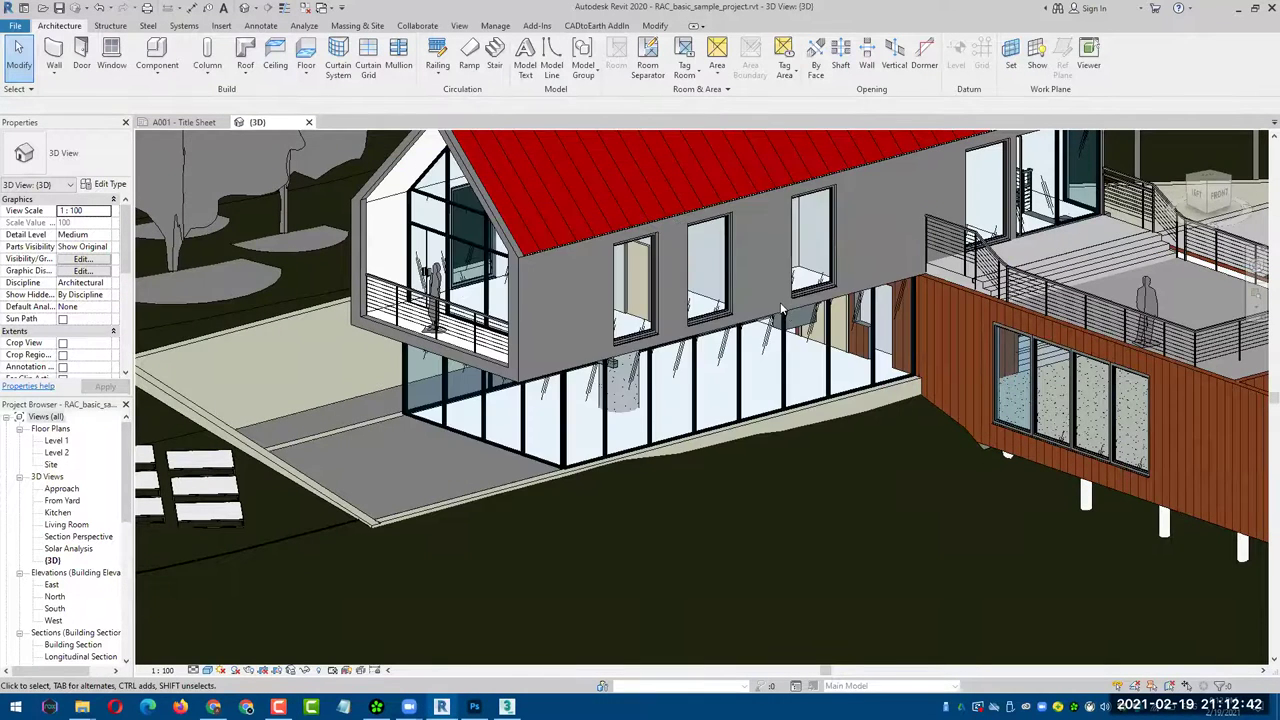
scroll(490, 345, up, 3)
scroll(490, 345, up, 3)
scroll(490, 345, down, 3)
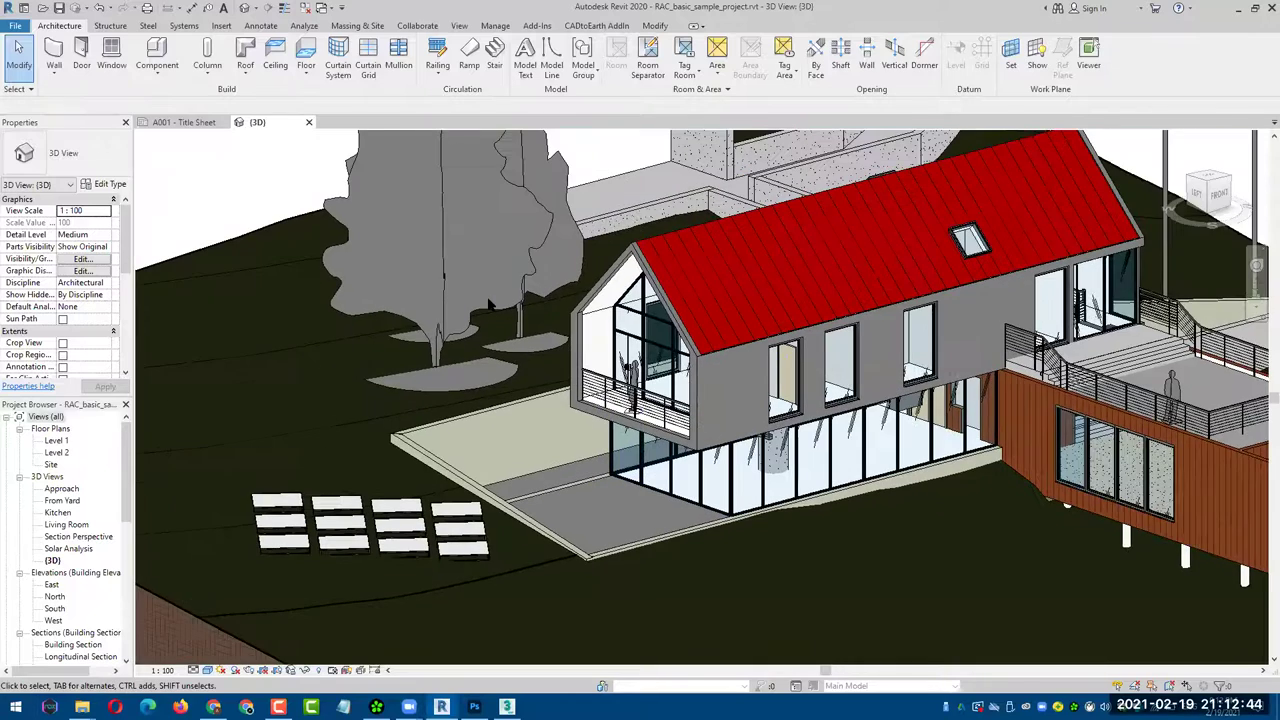
click(490, 305)
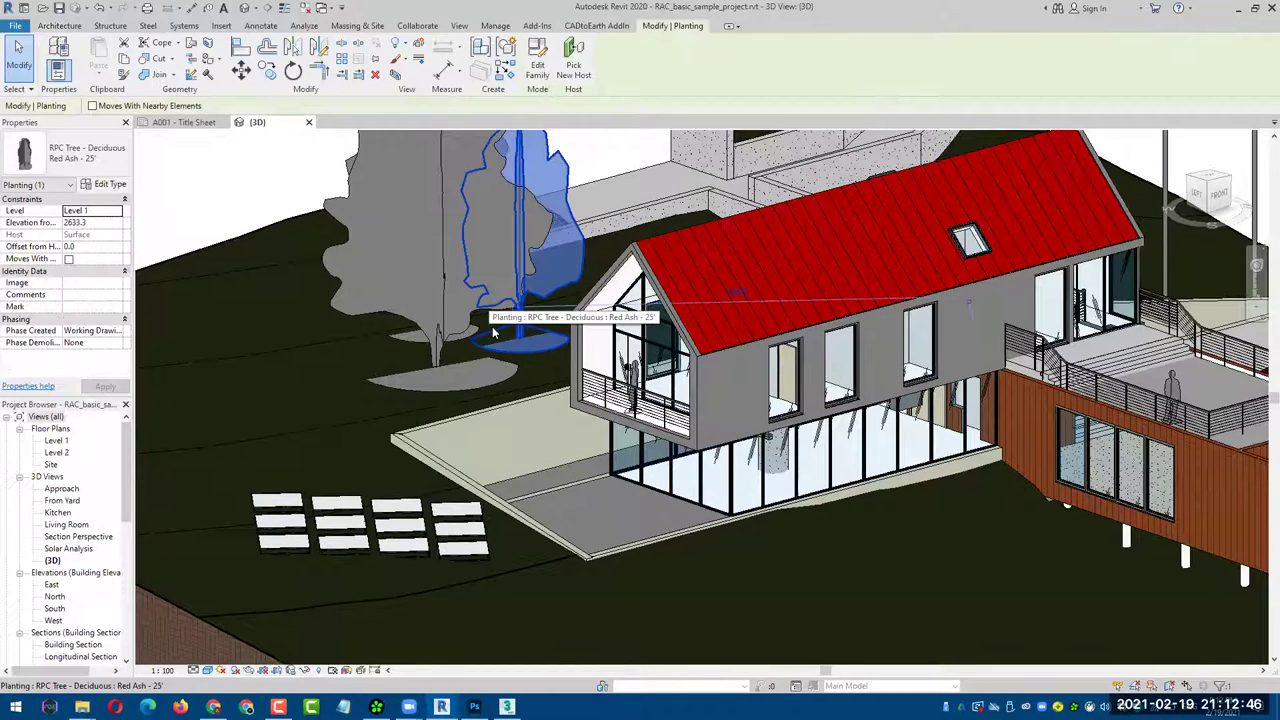
key(Escape)
scroll(495, 320, down, 1)
scroll(500, 300, down, 1)
scroll(505, 275, down, 1)
scroll(510, 252, down, 1)
click(510, 252)
key(Escape)
- Orbit to the house's left side and open Visibility/Graphic Overrides with VG
mouse_move(1046, 300)
middle_down()
mouse_move(970, 300)
mouse_move(976, 316)
middle_up()
scroll(930, 285, down, 2)
mouse_move(1052, 242)
shift+middle_down()
mouse_move(724, 291)
mouse_move(752, 360)
mouse_move(710, 323)
shift+middle_up()
scroll(752, 360, up, 2)
scroll(752, 360, up, 2)
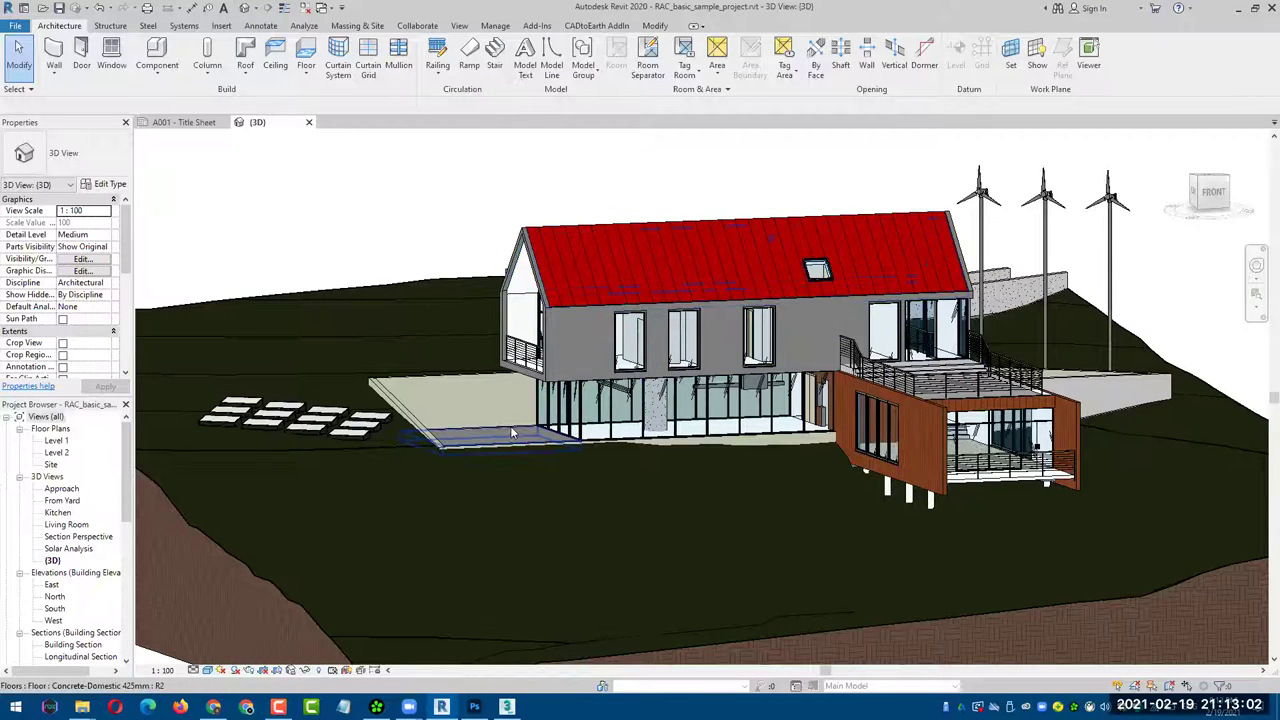
mouse_move(511, 430)
shift+middle_down()
mouse_move(677, 491)
mouse_move(749, 460)
mouse_move(886, 462)
mouse_move(851, 526)
mouse_move(691, 520)
mouse_move(657, 534)
mouse_move(697, 523)
mouse_move(688, 491)
shift+middle_up()
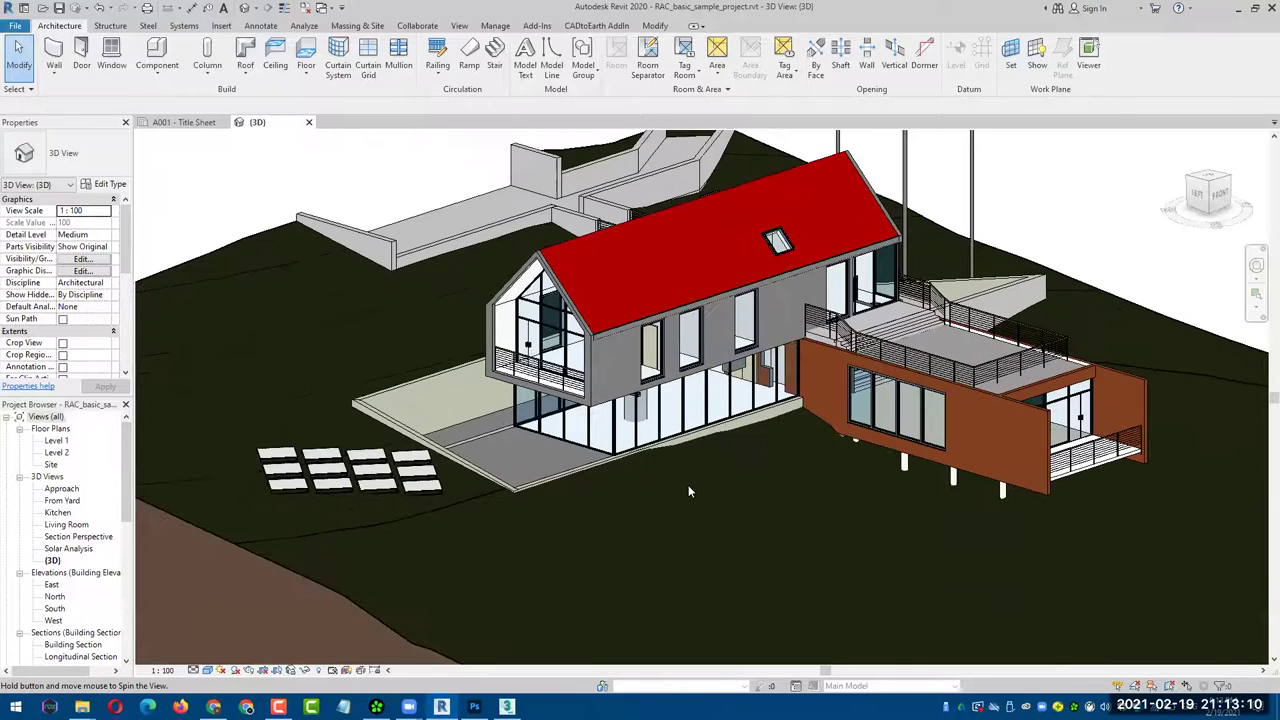
scroll(686, 480, up, 2)
scroll(688, 509, up, 2)
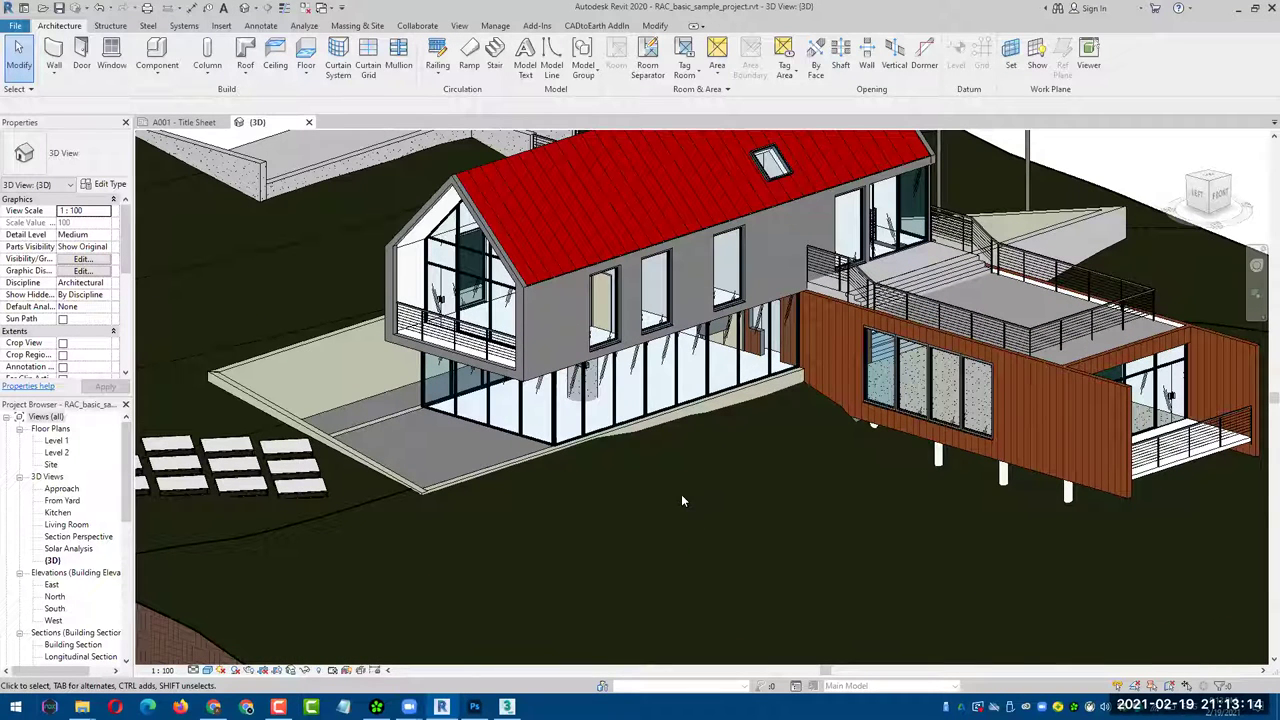
key(v)
key(g)
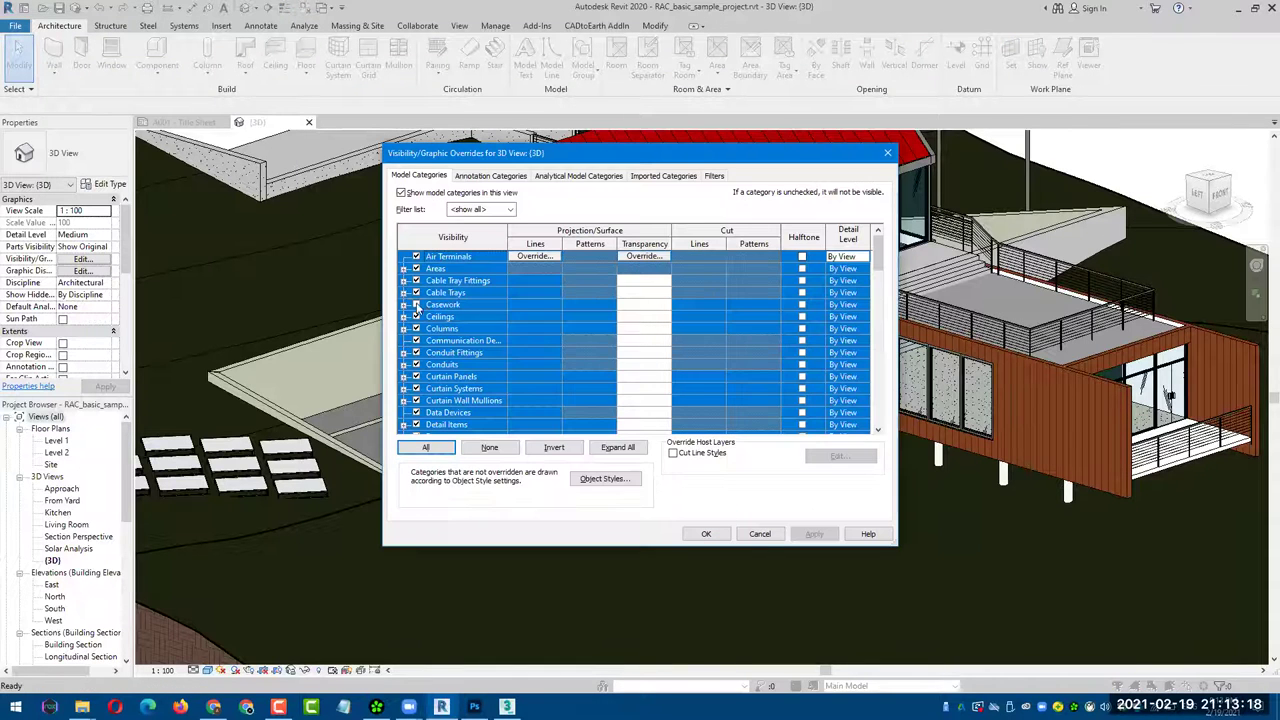
- Close Visibility/Graphic Overrides with OK and orbit to a side view of the house
click(703, 534)
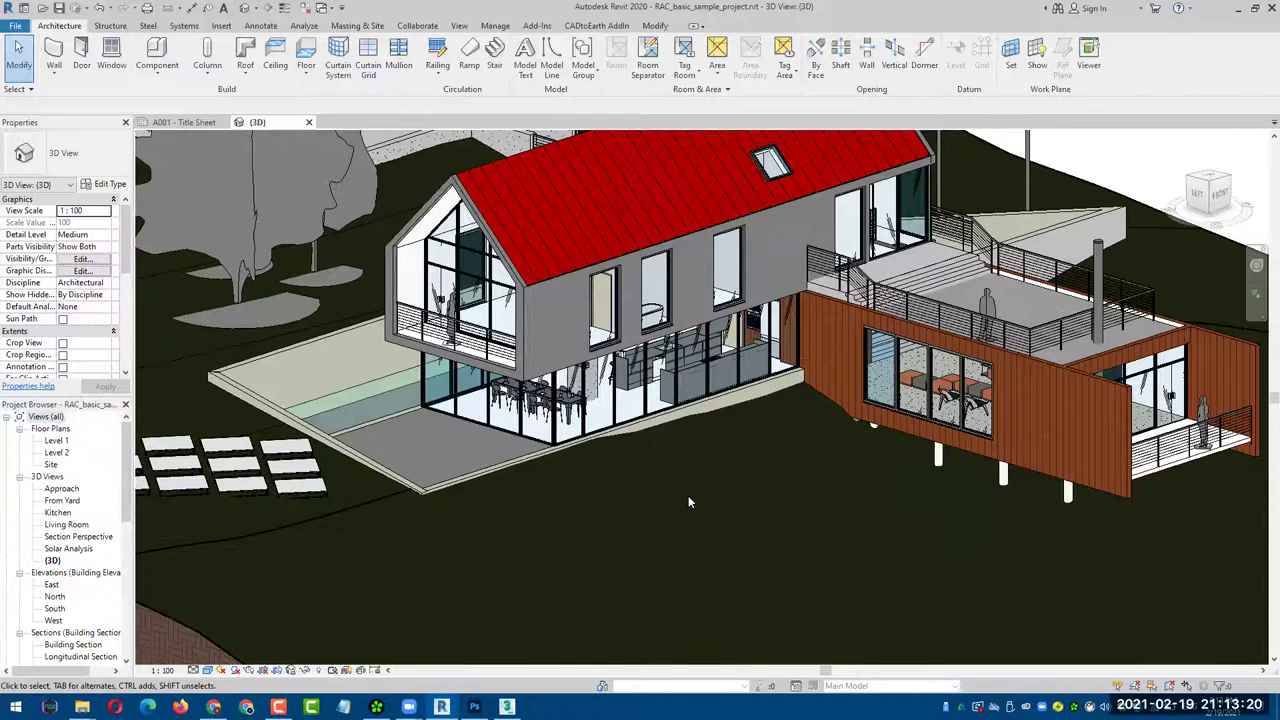
mouse_move(461, 448)
shift+middle_down()
mouse_move(441, 424)
mouse_move(591, 522)
shift+middle_up()
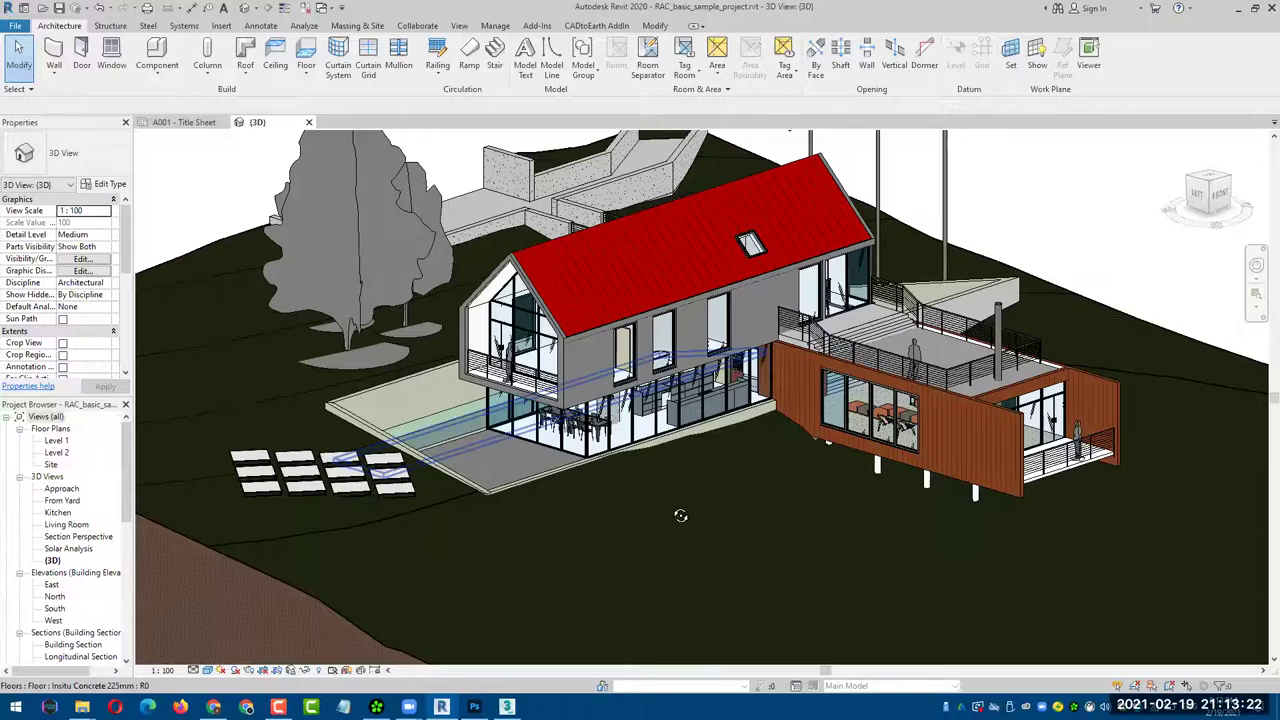
mouse_move(668, 508)
shift+middle_down()
mouse_move(846, 515)
mouse_move(749, 514)
mouse_move(760, 515)
shift+middle_up()
scroll(593, 425, up, 2)
scroll(593, 425, up, 1)
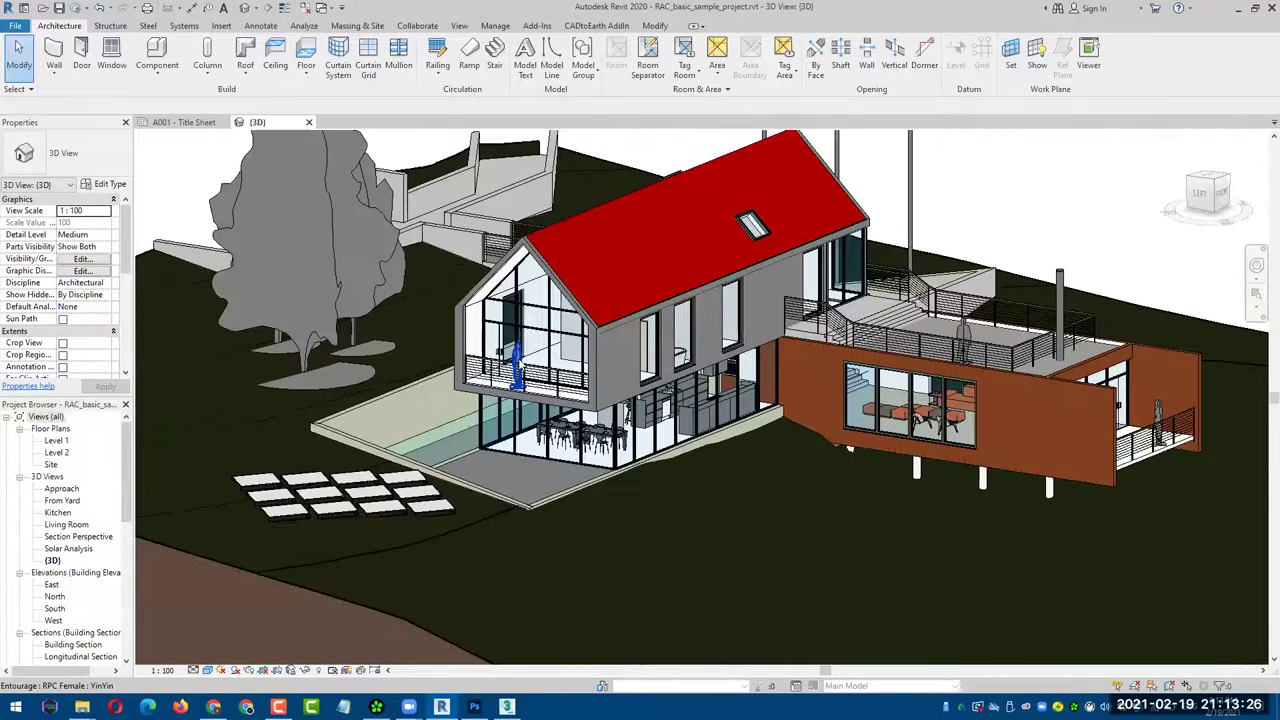
scroll(593, 425, up, 2)
scroll(593, 425, up, 2)
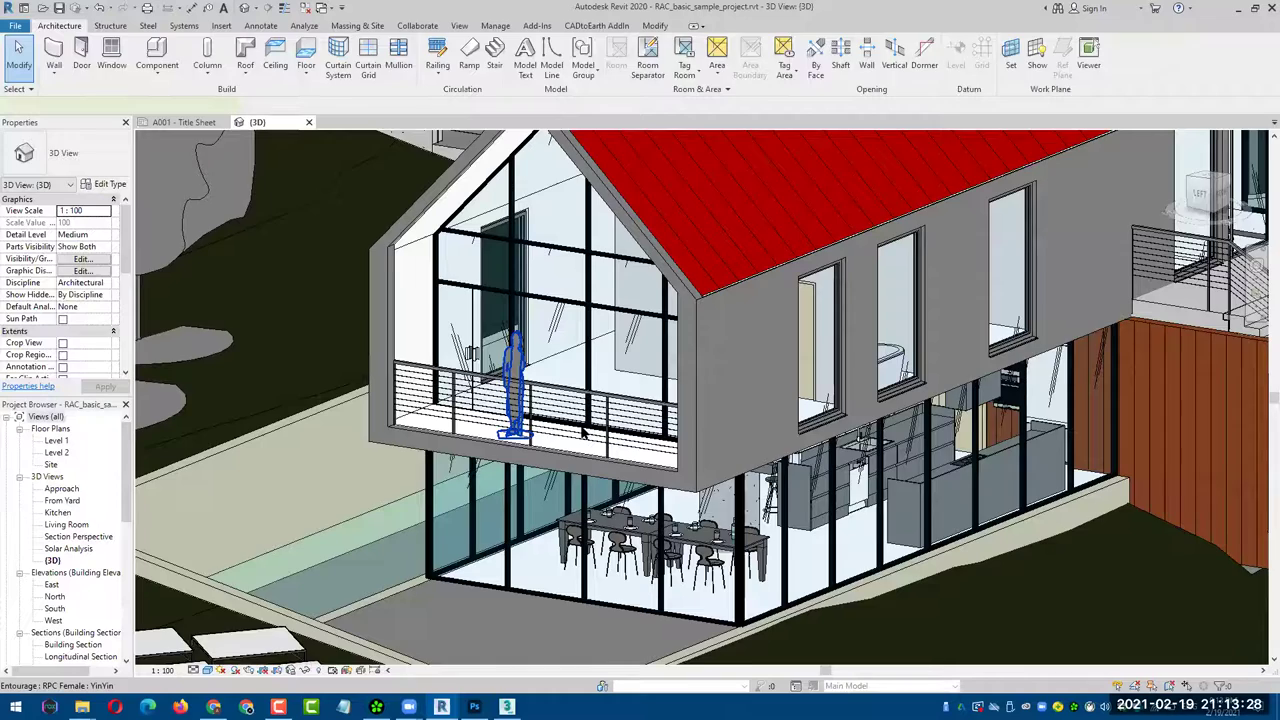
- Select and deselect the woman figure on the balcony, then turn and pan to the house's right side
click(590, 430)
shift+middle_drag(590, 430, 830, 470)
key(Escape)
scroll(830, 470, down, 4)
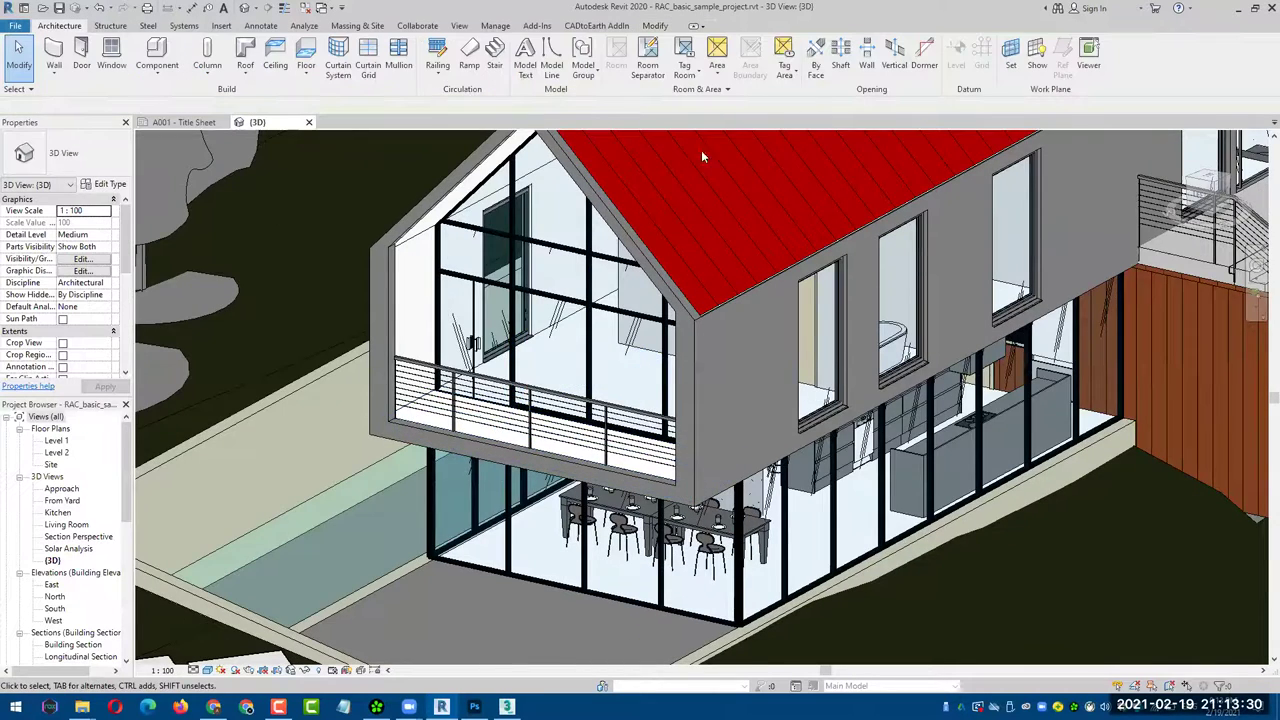
shift+middle_drag(783, 317, 712, 500)
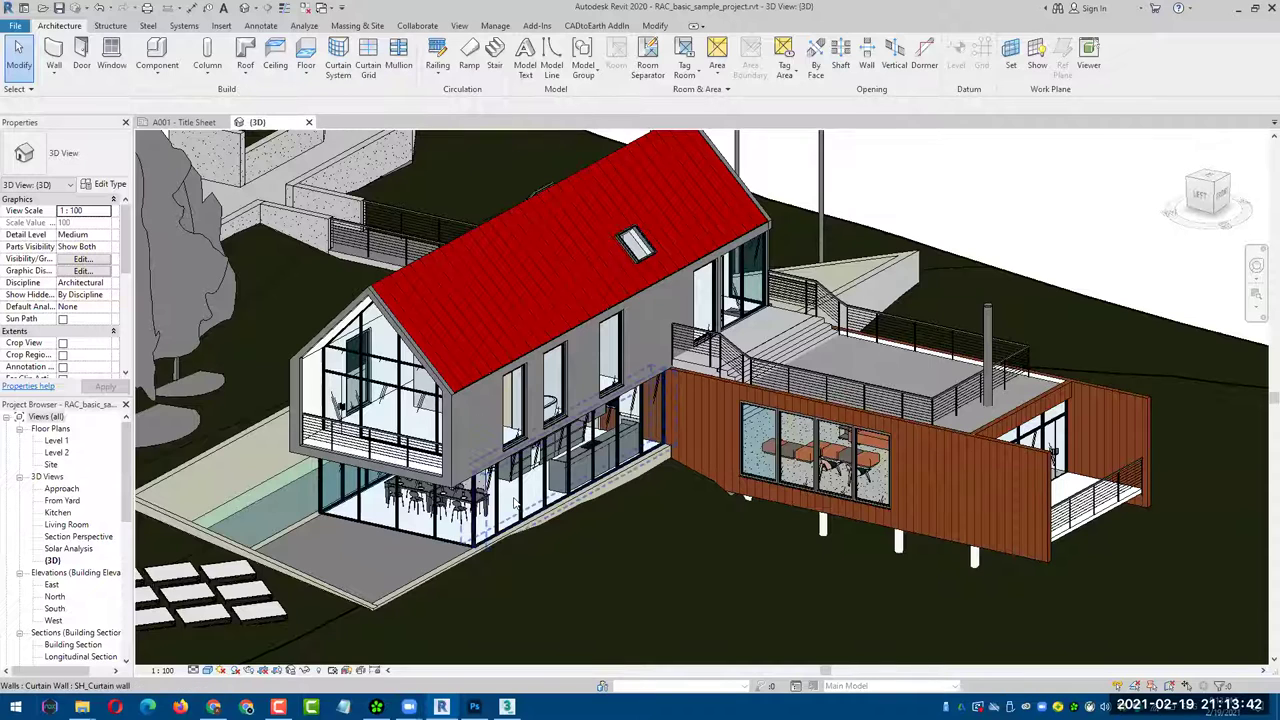
middle_drag(680, 440, 680, 476)
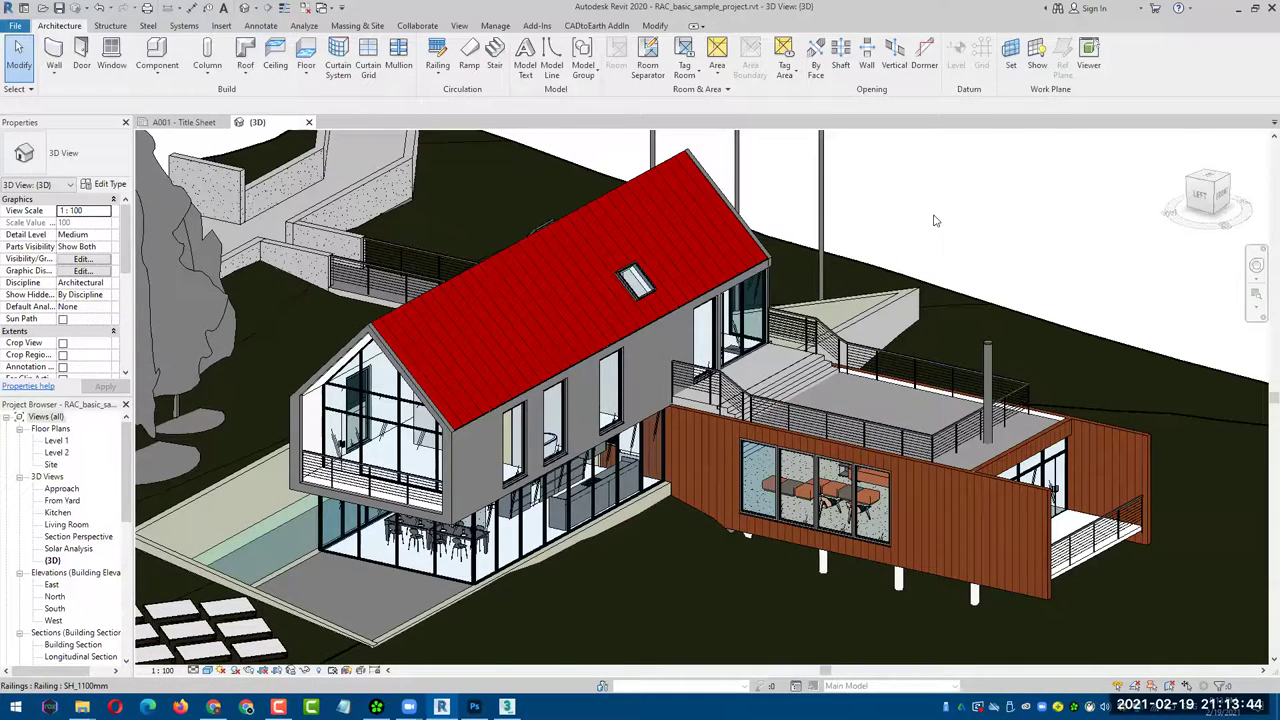
middle_drag(960, 230, 960, 266)
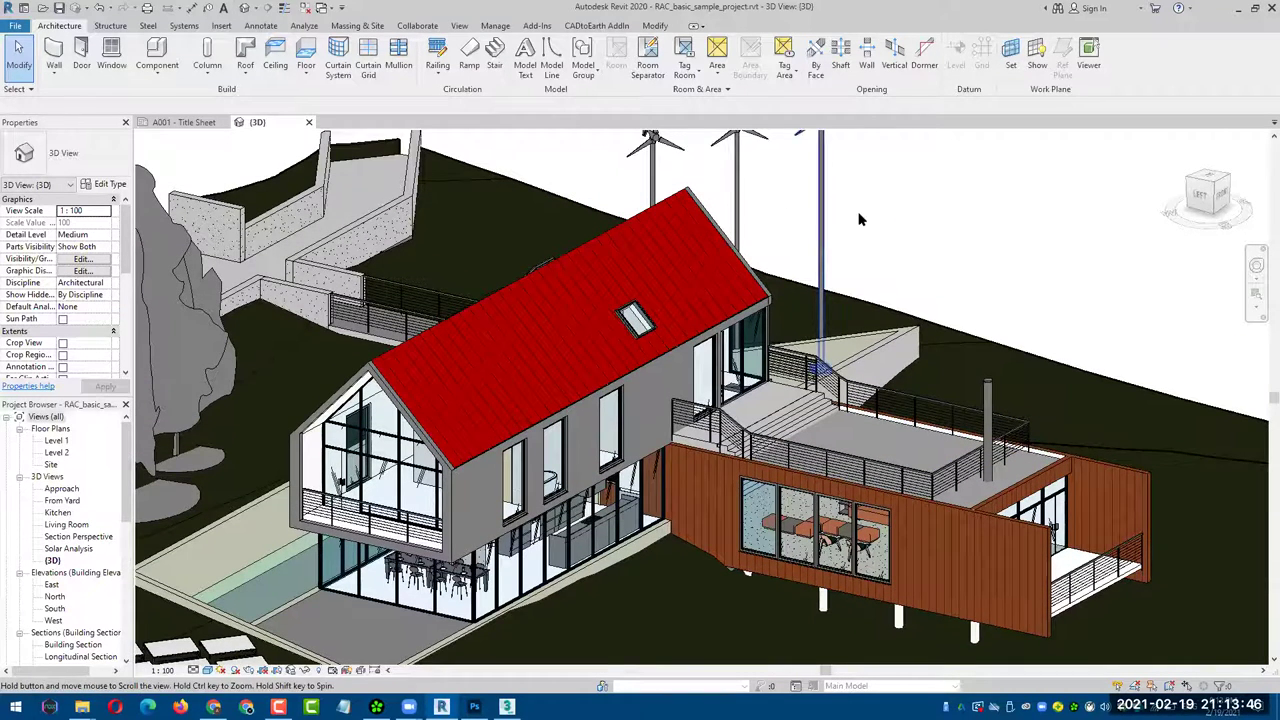
- Export Revit's 3D house view as an FBX file to the Desktop, then bring 3ds Max forward
scroll(860, 220, down, 2)
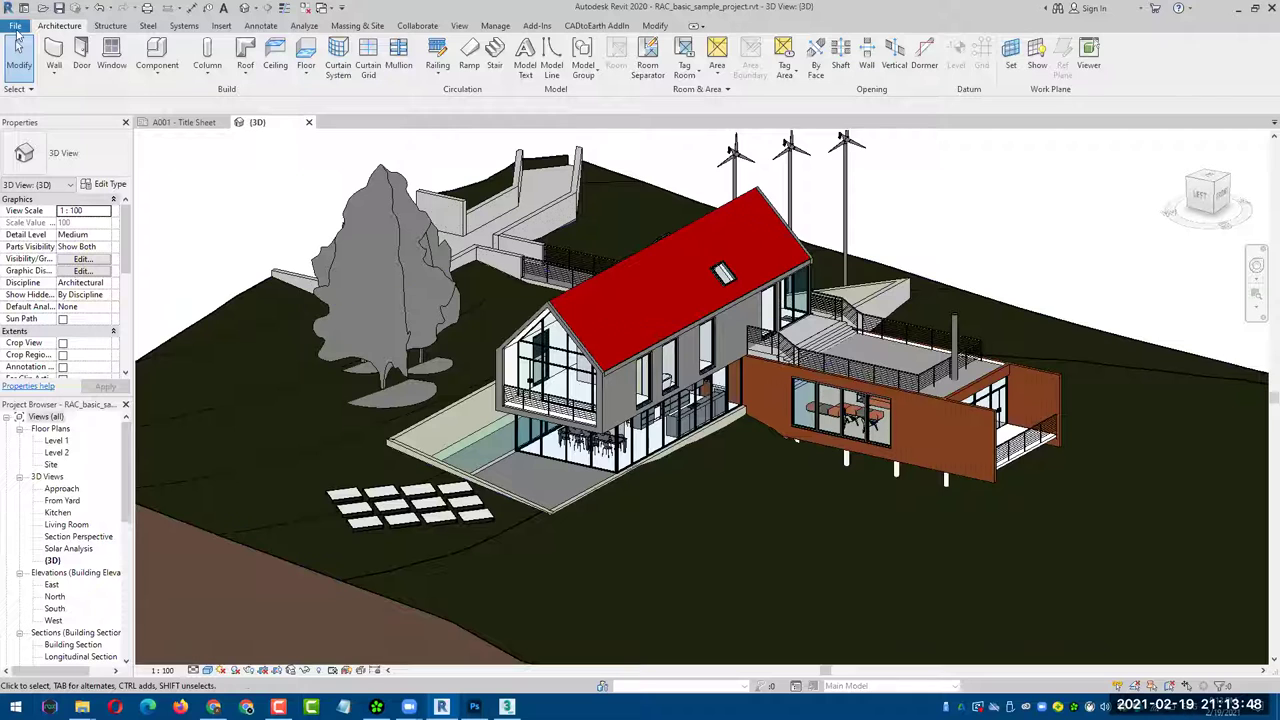
click(15, 27)
mouse_move(47, 217)
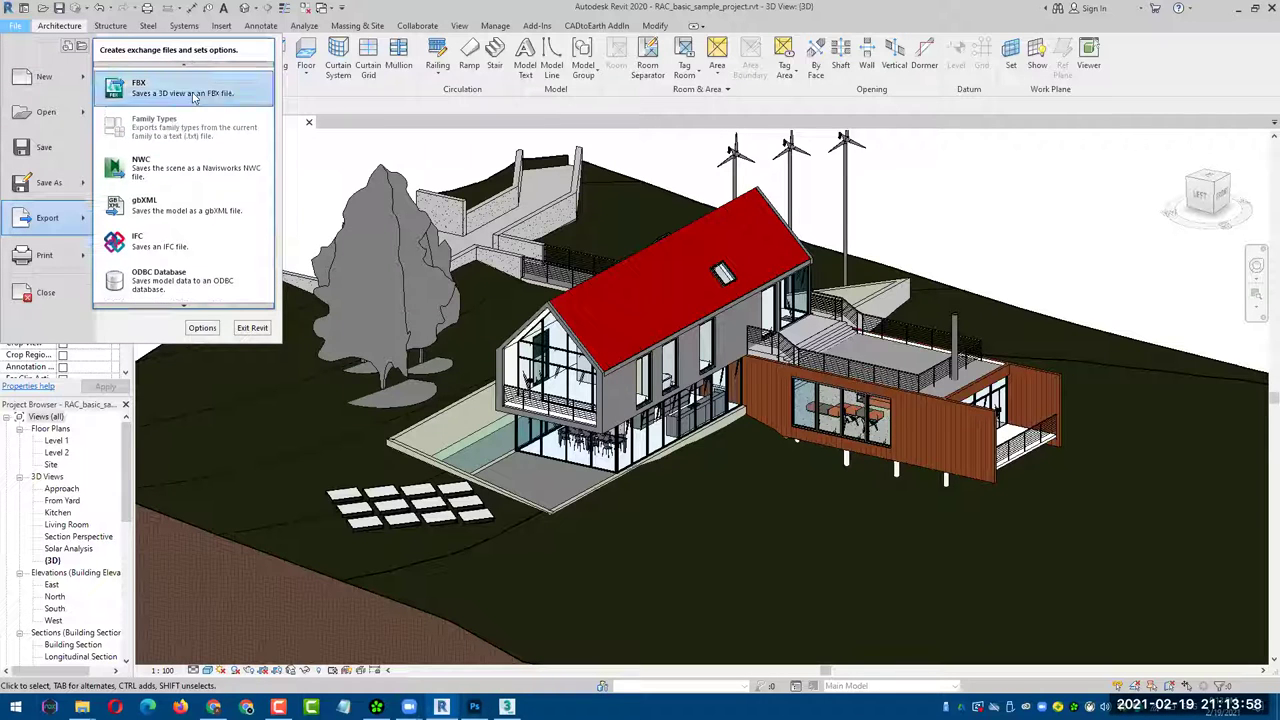
click(182, 84)
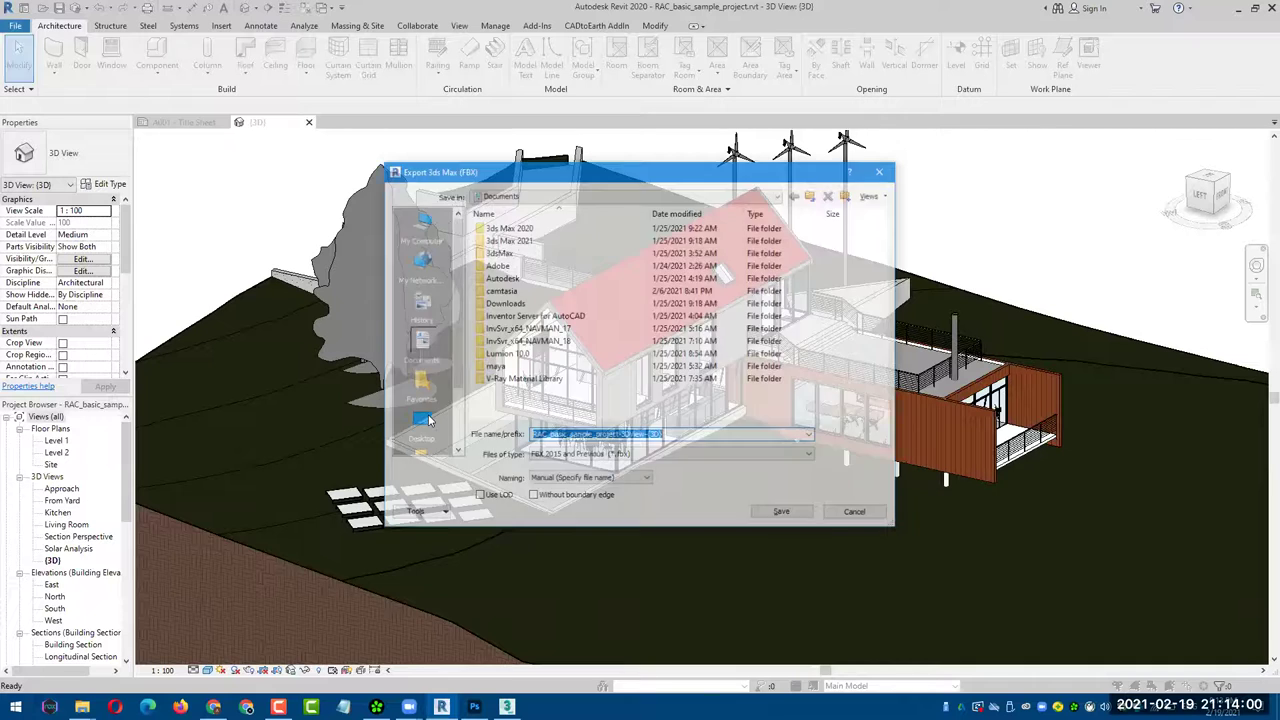
click(419, 425)
click(780, 514)
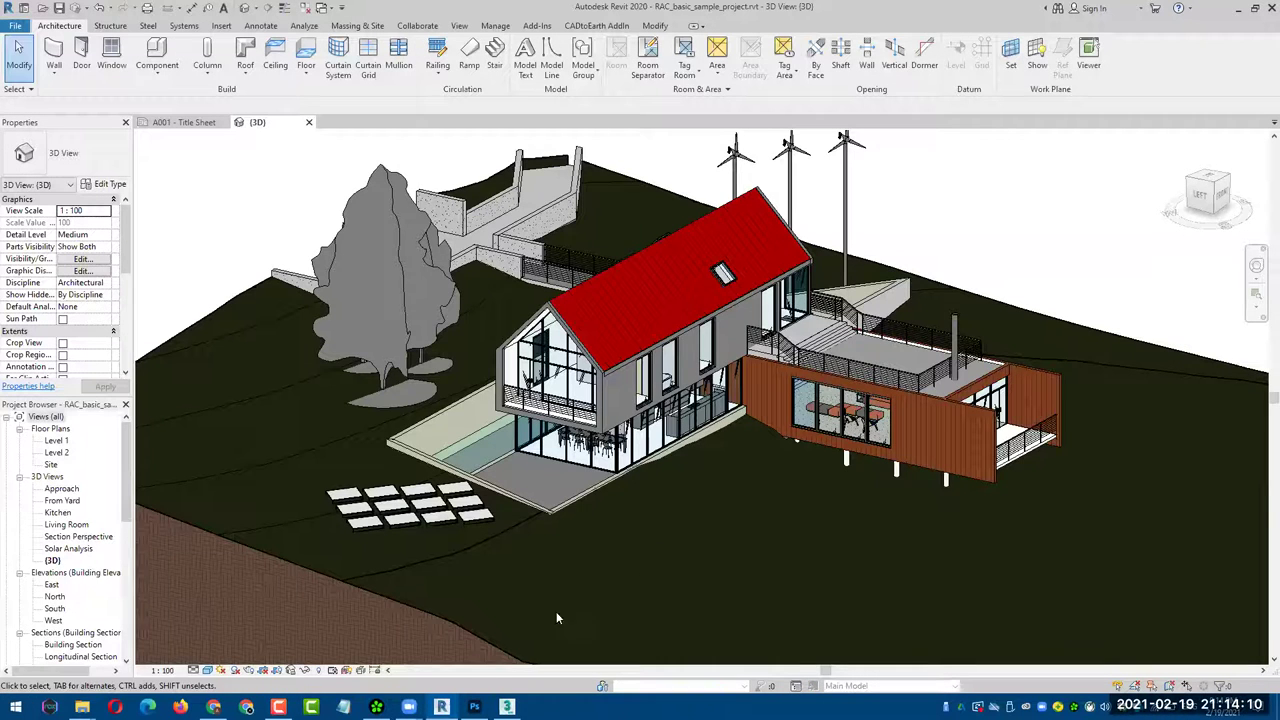
key(alt+Tab)
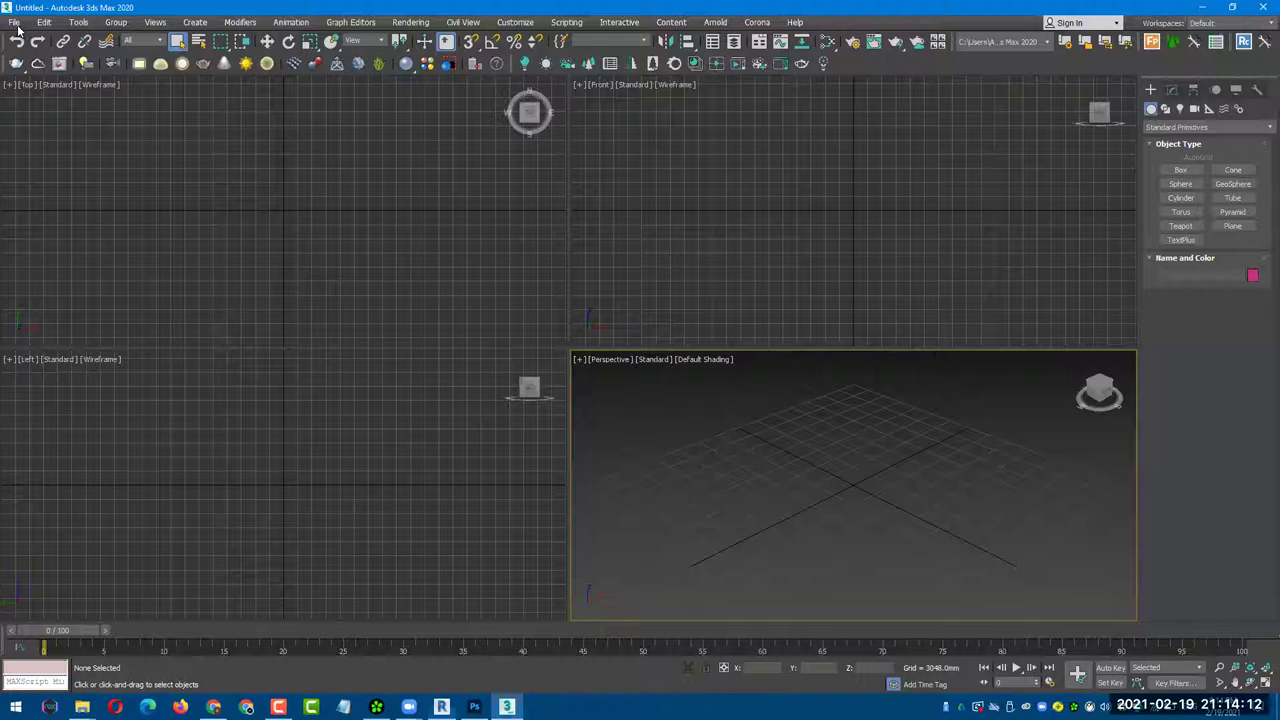
- Start a file import and browse to the Desktop, enlarging the browser to find the exported house file
click(17, 24)
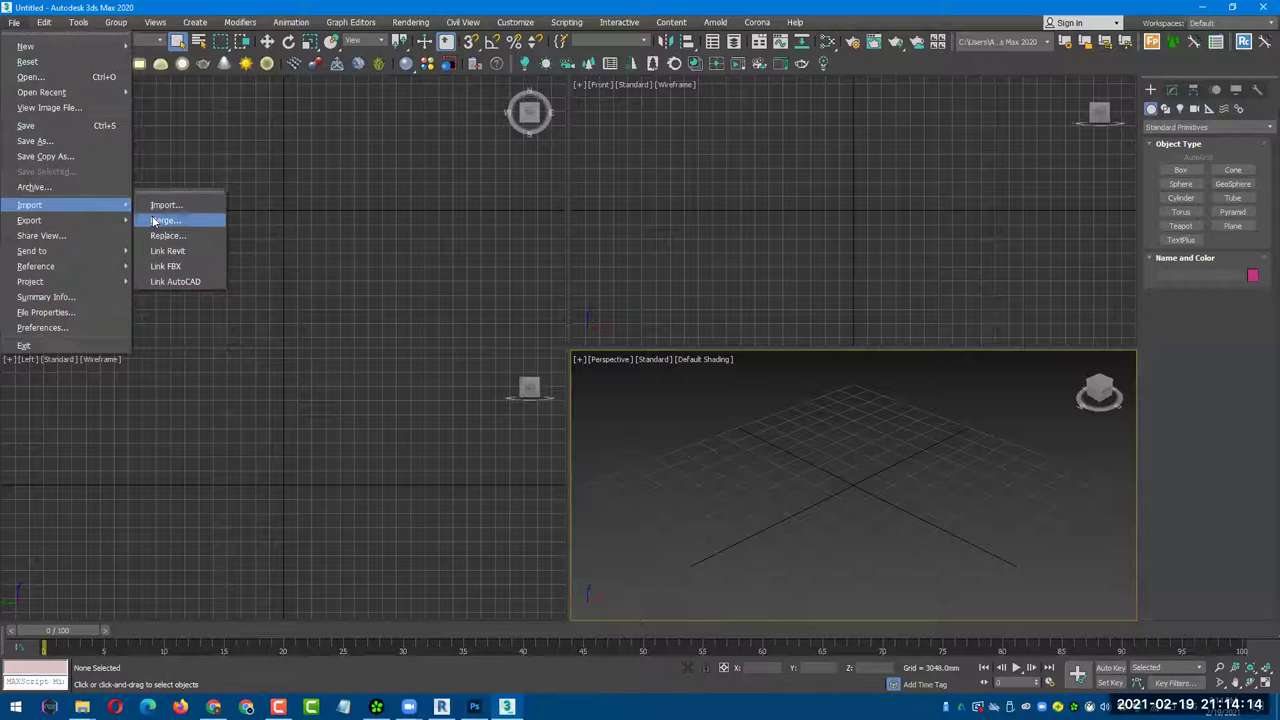
click(168, 206)
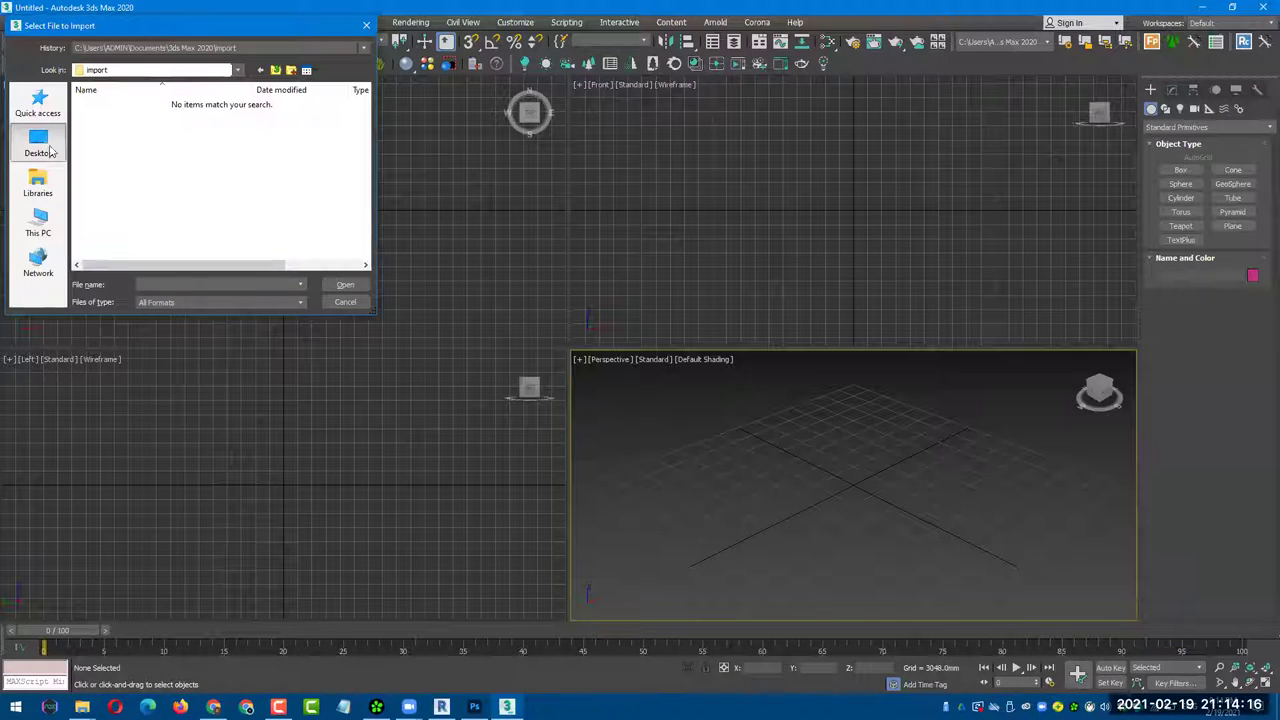
click(50, 150)
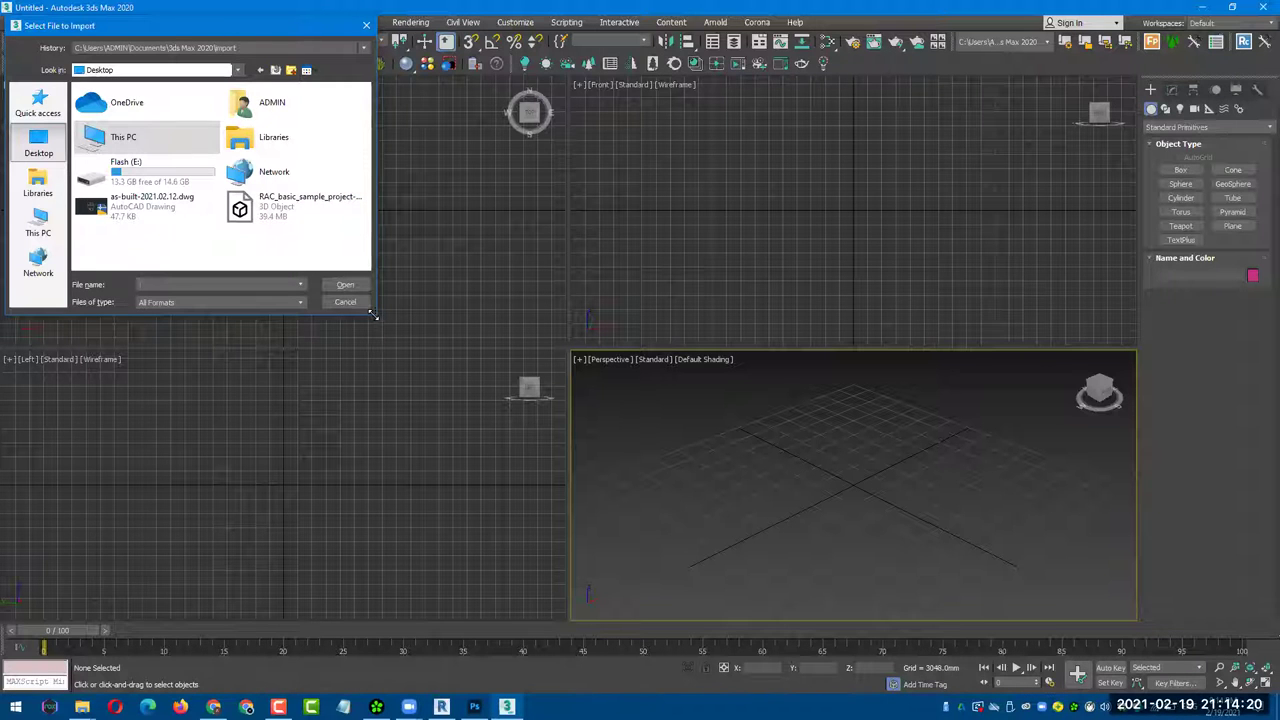
drag(372, 316, 655, 372)
click(300, 170)
click(517, 434)
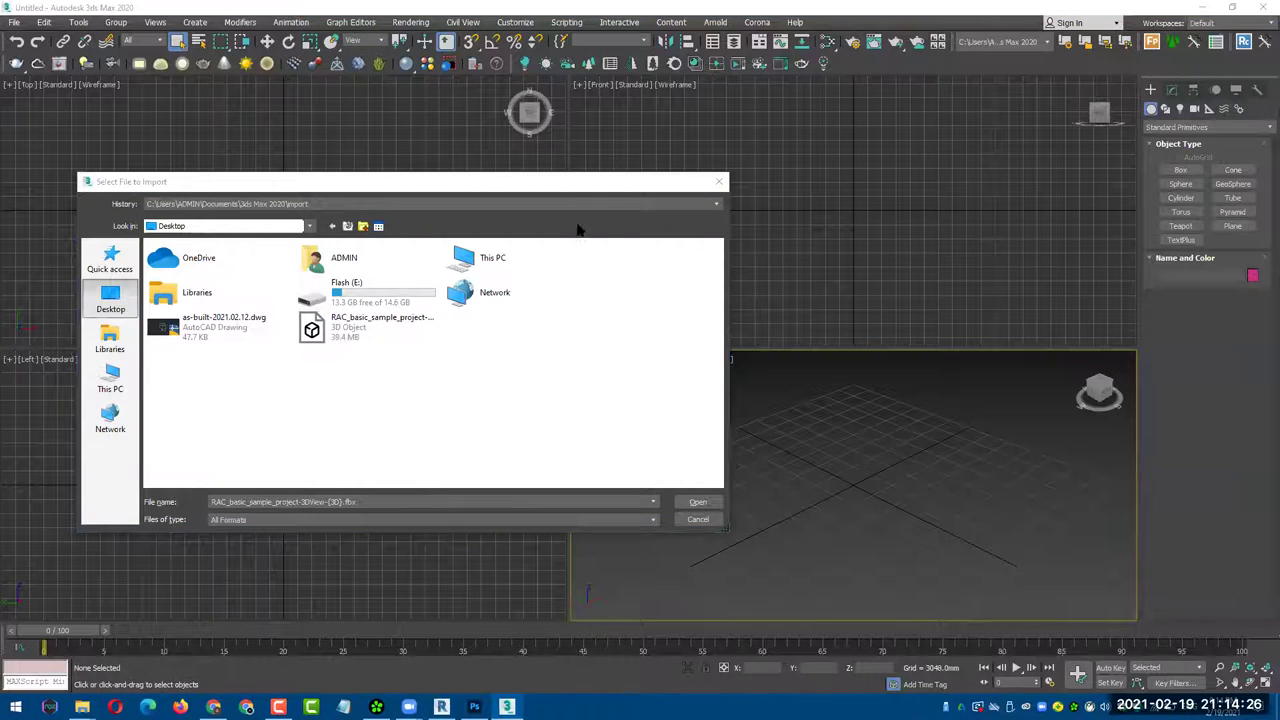
- Close the extra Explorer window, switch to List view, and open RAC_basic_sample_project-3DView-{3D}.fbx
key(super+e)
click(290, 289)
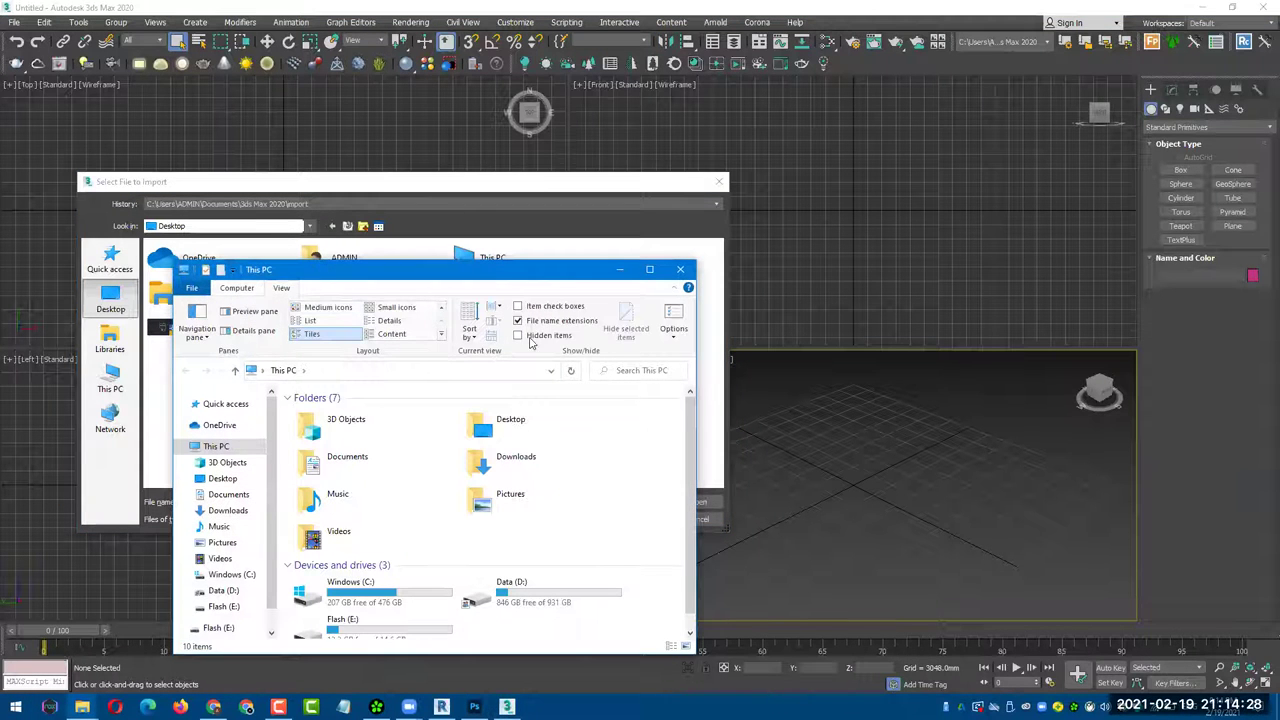
click(684, 270)
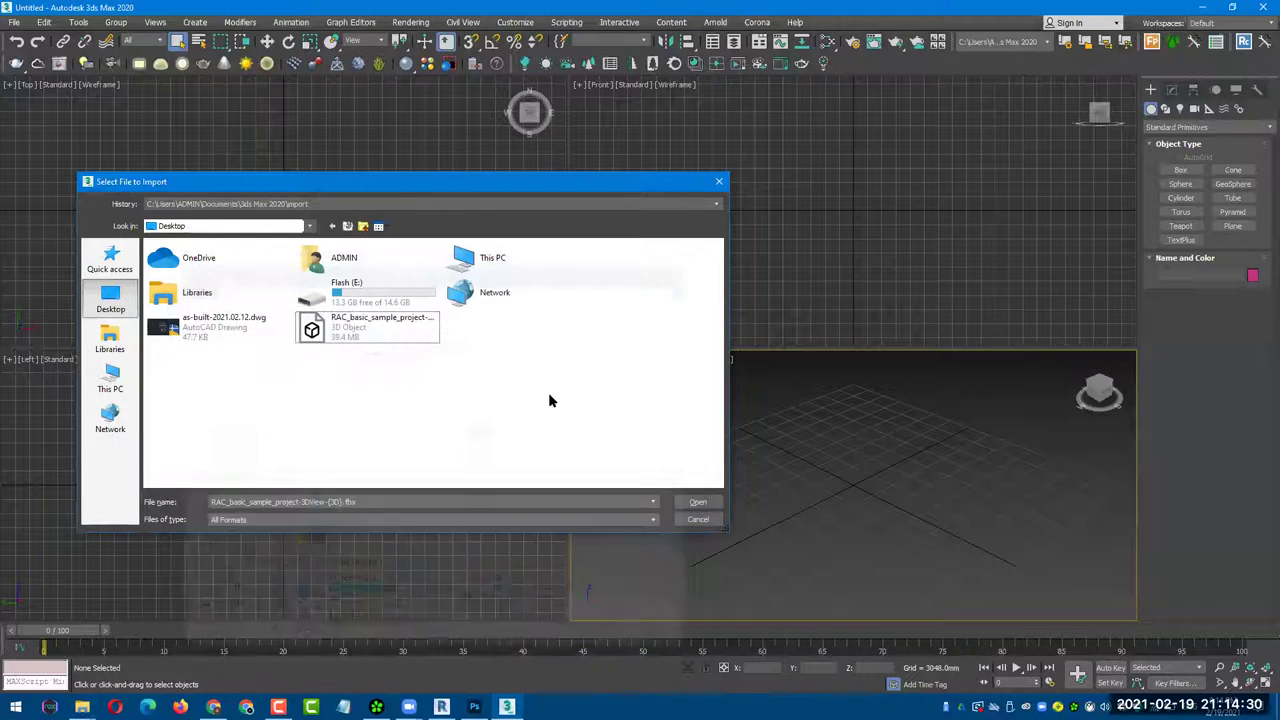
right_click(505, 352)
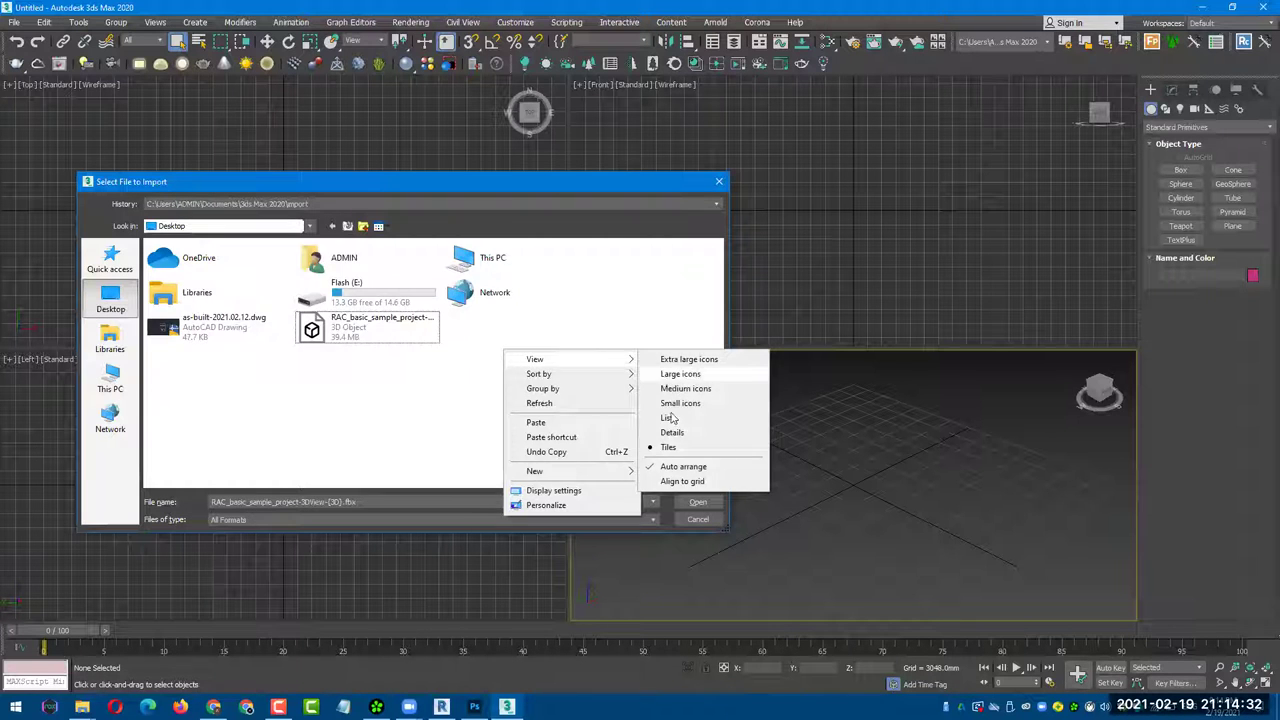
click(670, 418)
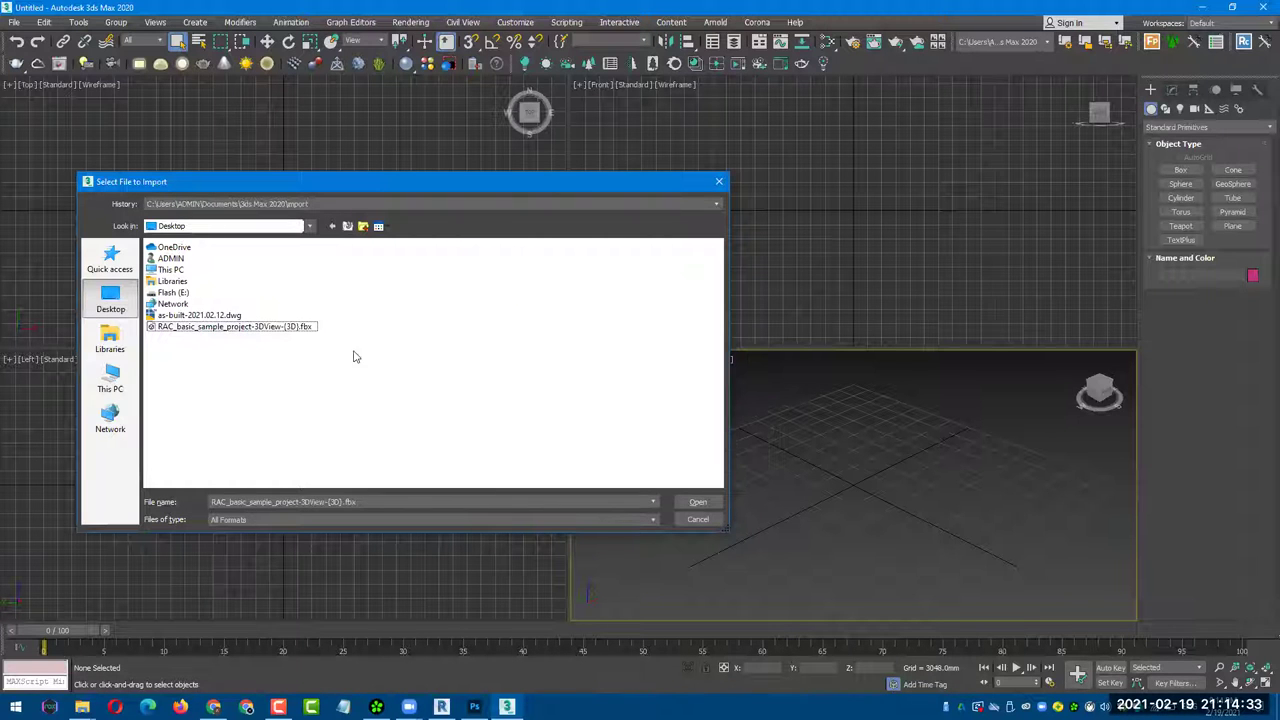
double_click(288, 328)
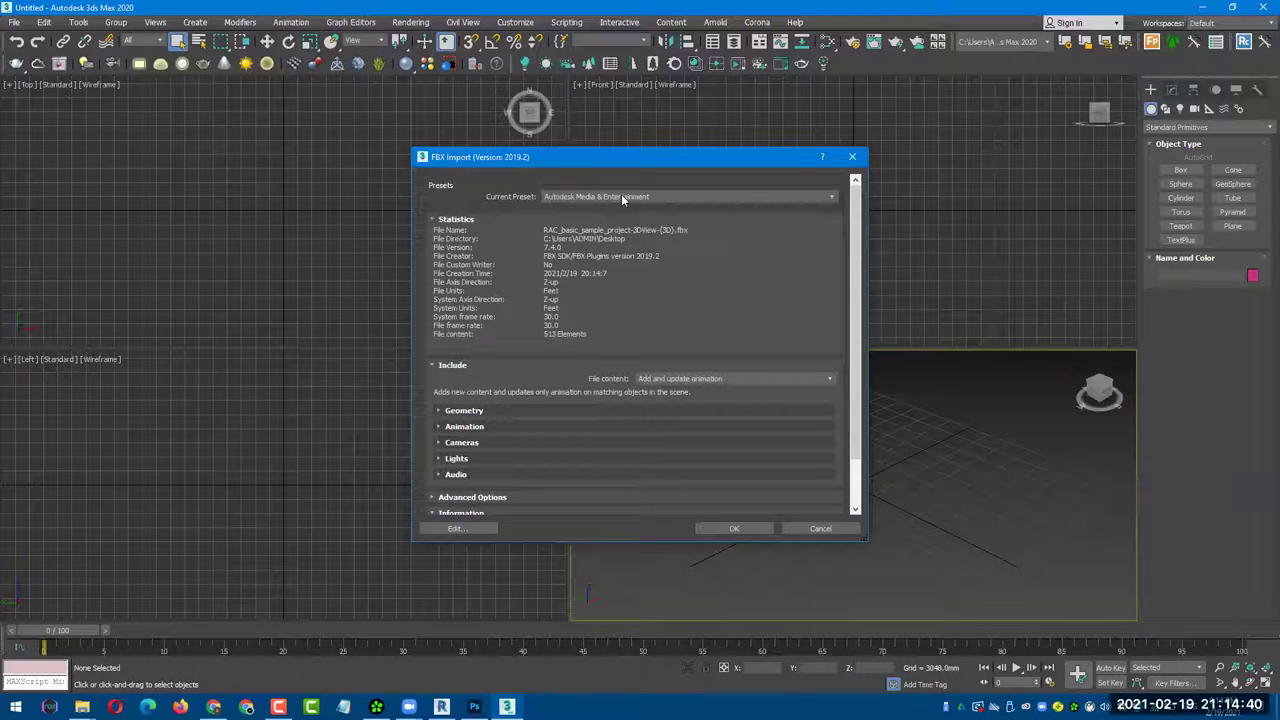
- Import the FBX using the Autodesk Architectural (Revit) preset
click(628, 198)
click(590, 207)
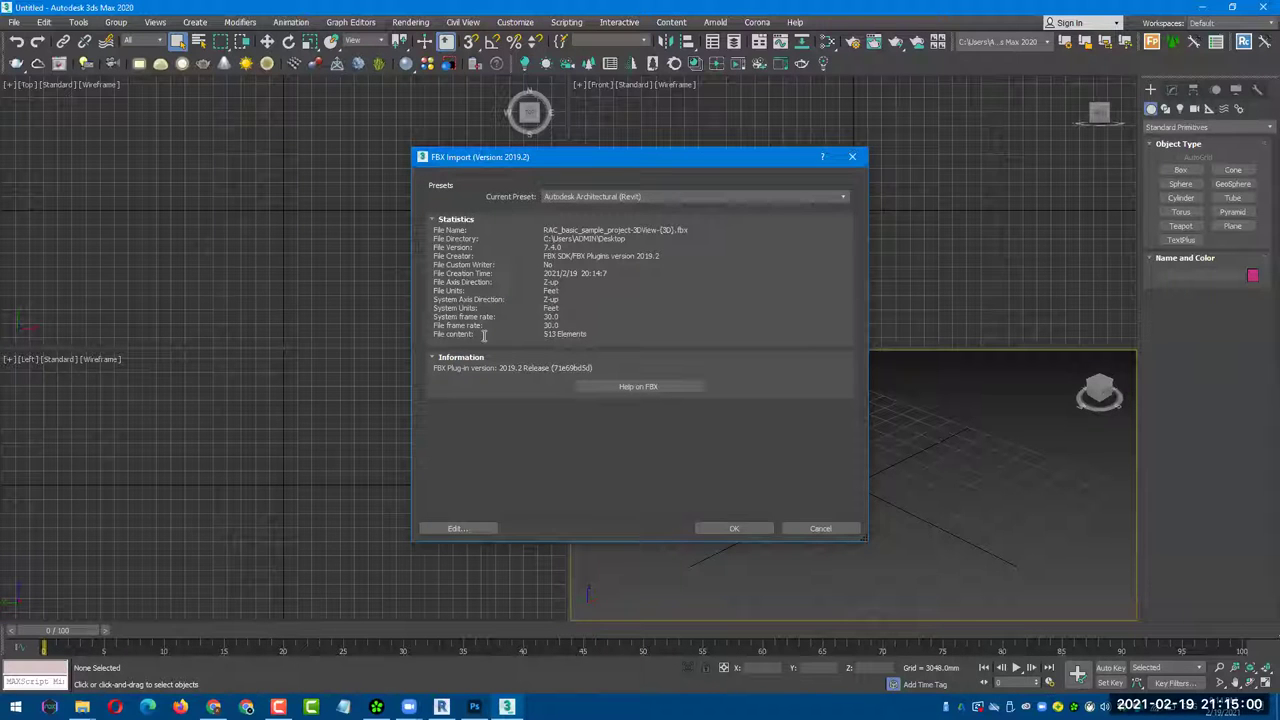
click(720, 530)
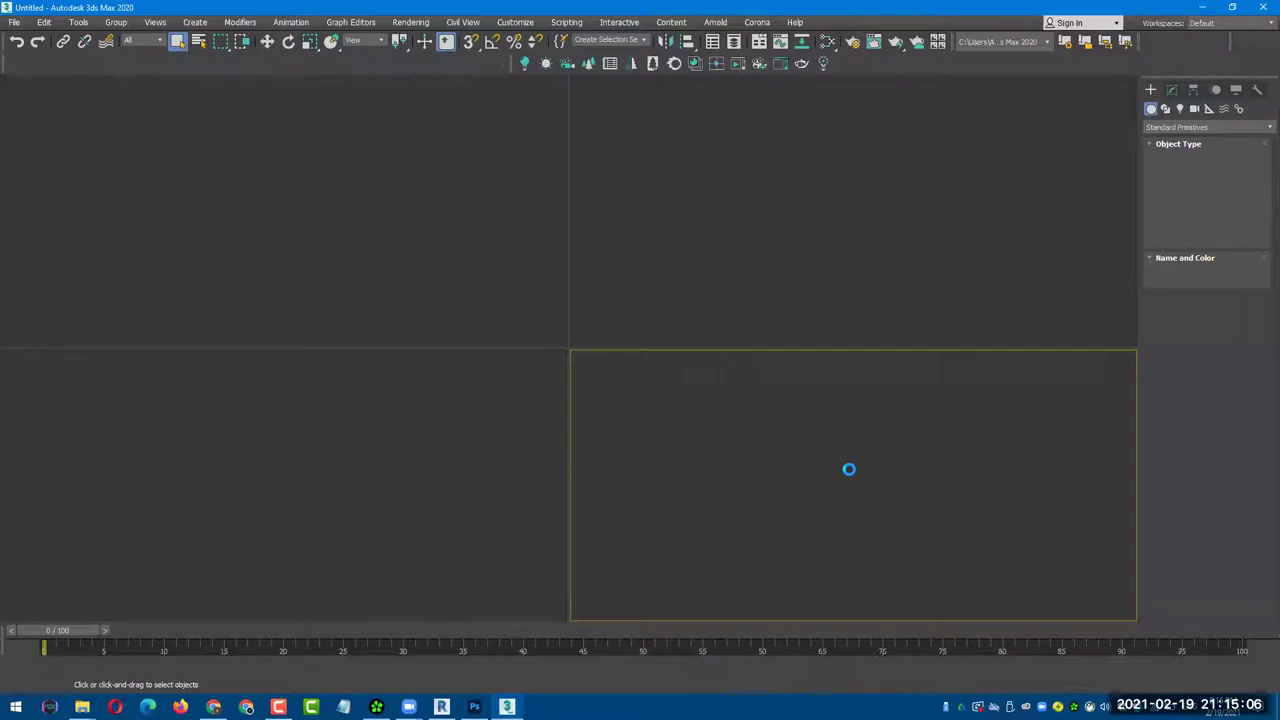
- Dismiss the import warnings and maximize the Perspective view to inspect the site and sun
click(852, 560)
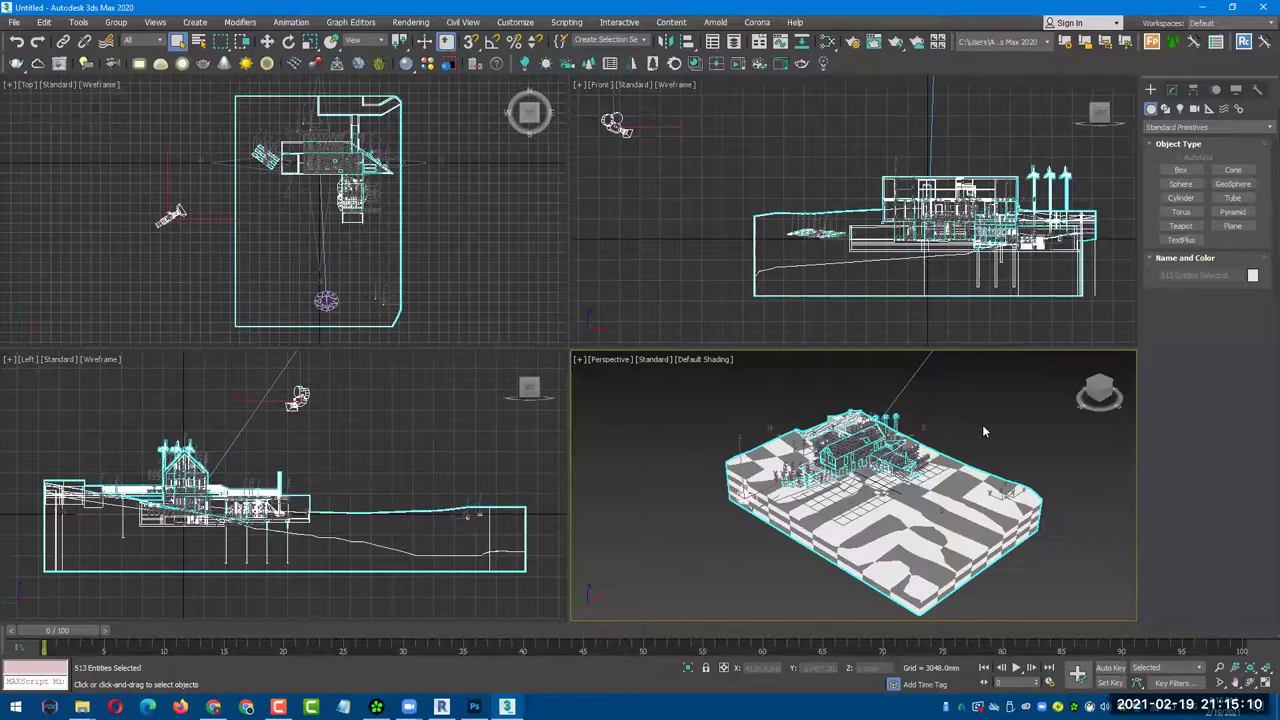
key(alt+w)
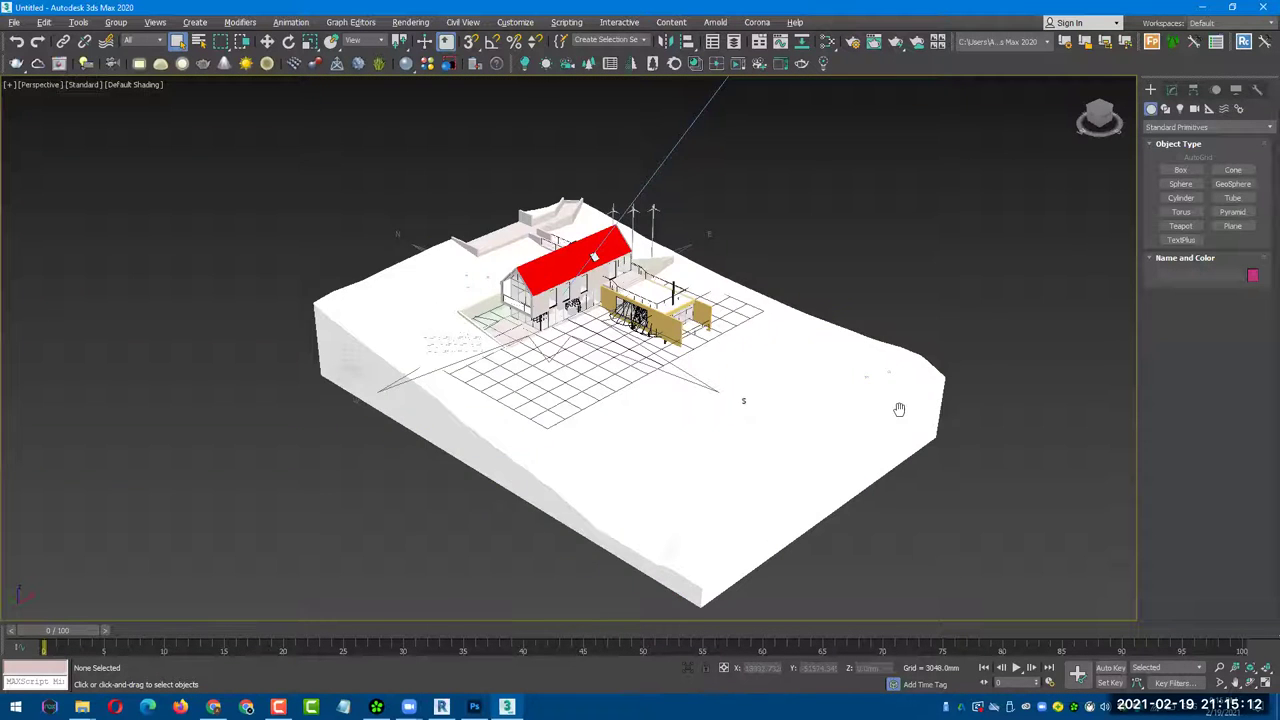
mouse_move(832, 371)
alt+middle_down()
mouse_move(866, 309)
mouse_move(812, 357)
mouse_move(815, 299)
alt+middle_up()
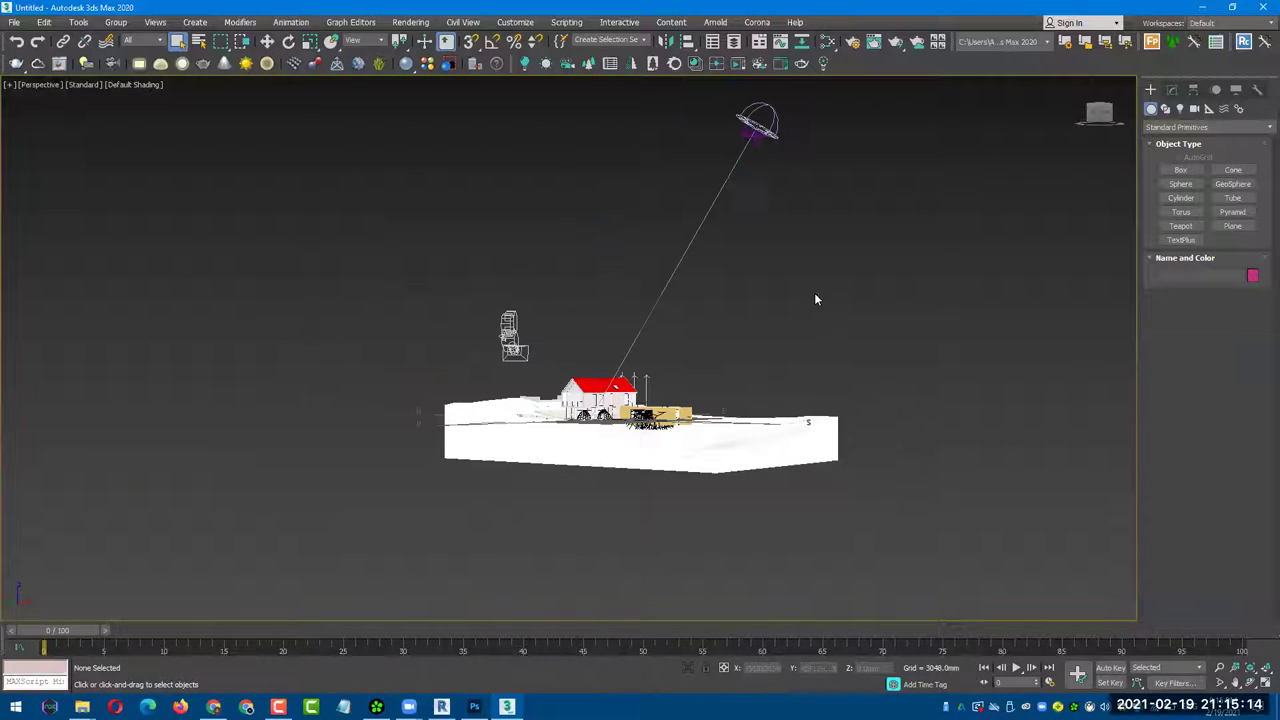
mouse_move(818, 106)
mouse_down()
mouse_move(705, 164)
mouse_move(707, 187)
mouse_up()
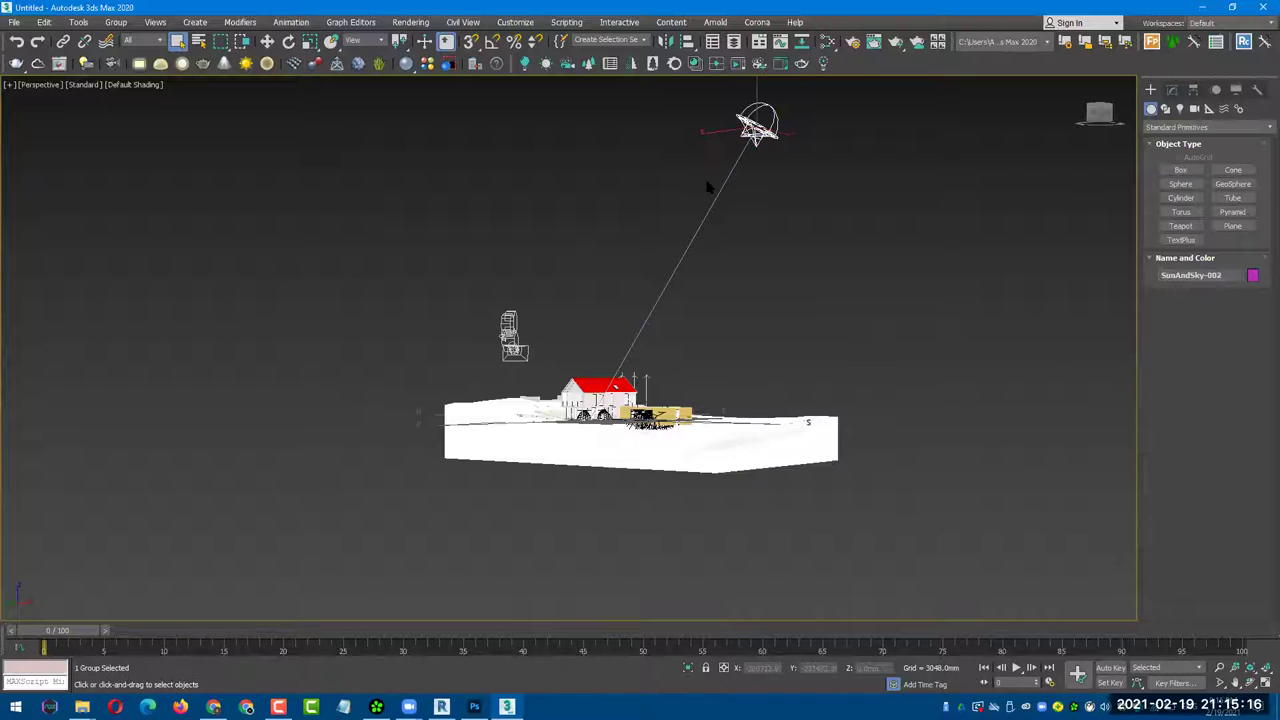
click(555, 323)
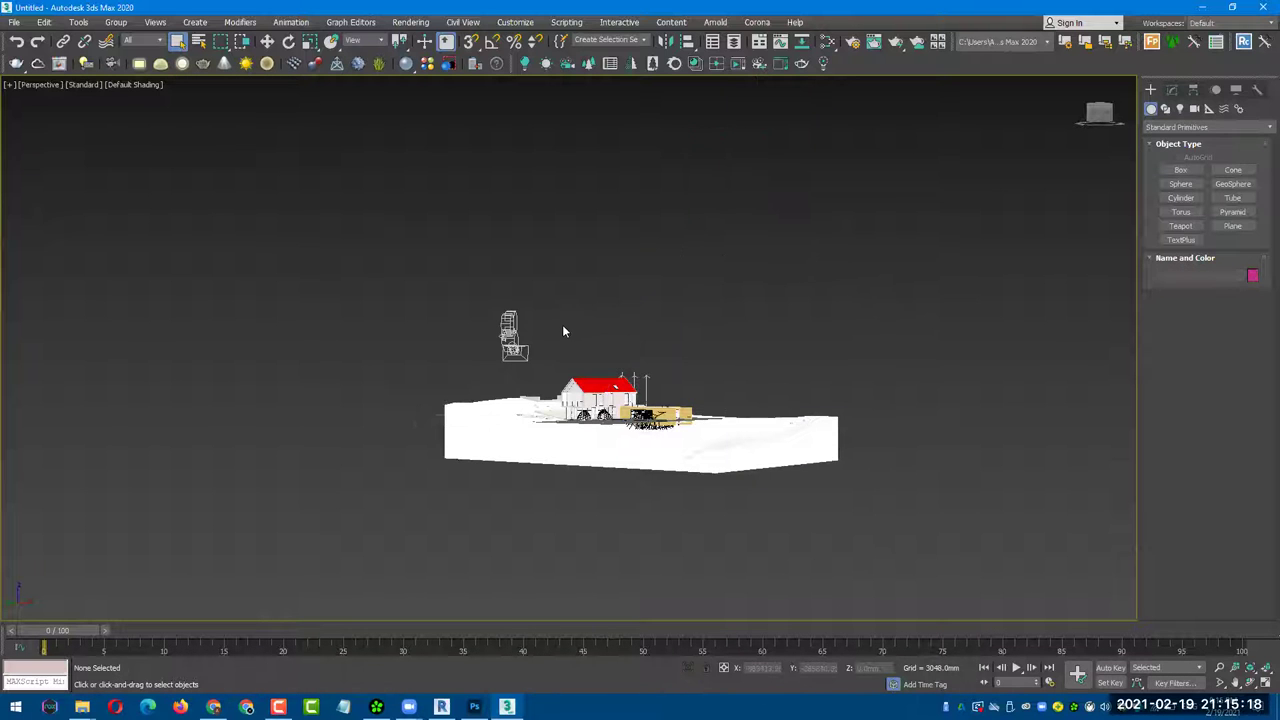
- Delete the stray camera beside the house and zoom in to a low view
scroll(508, 323, up, 5)
click(378, 365)
key(Delete)
scroll(700, 430, up, 2)
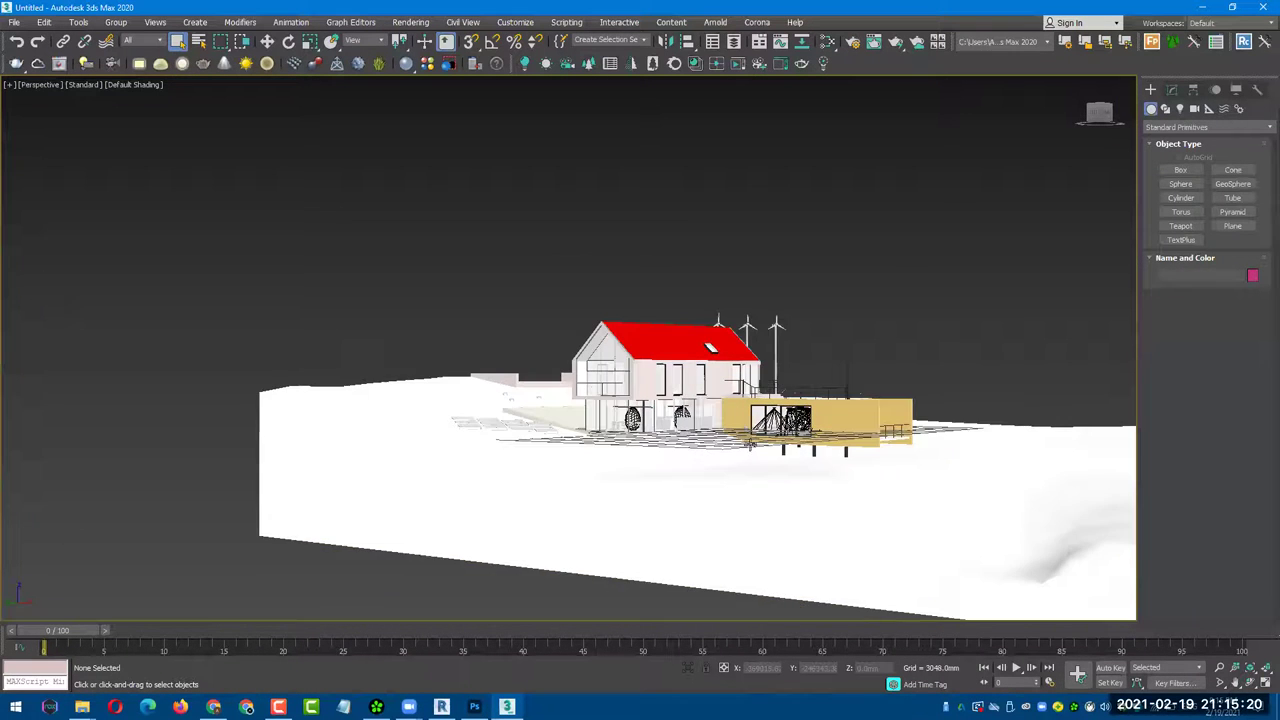
scroll(720, 449, up, 2)
scroll(687, 476, up, 2)
mouse_move(652, 486)
alt+middle_down()
mouse_move(686, 457)
mouse_move(671, 500)
mouse_move(677, 491)
alt+middle_up()
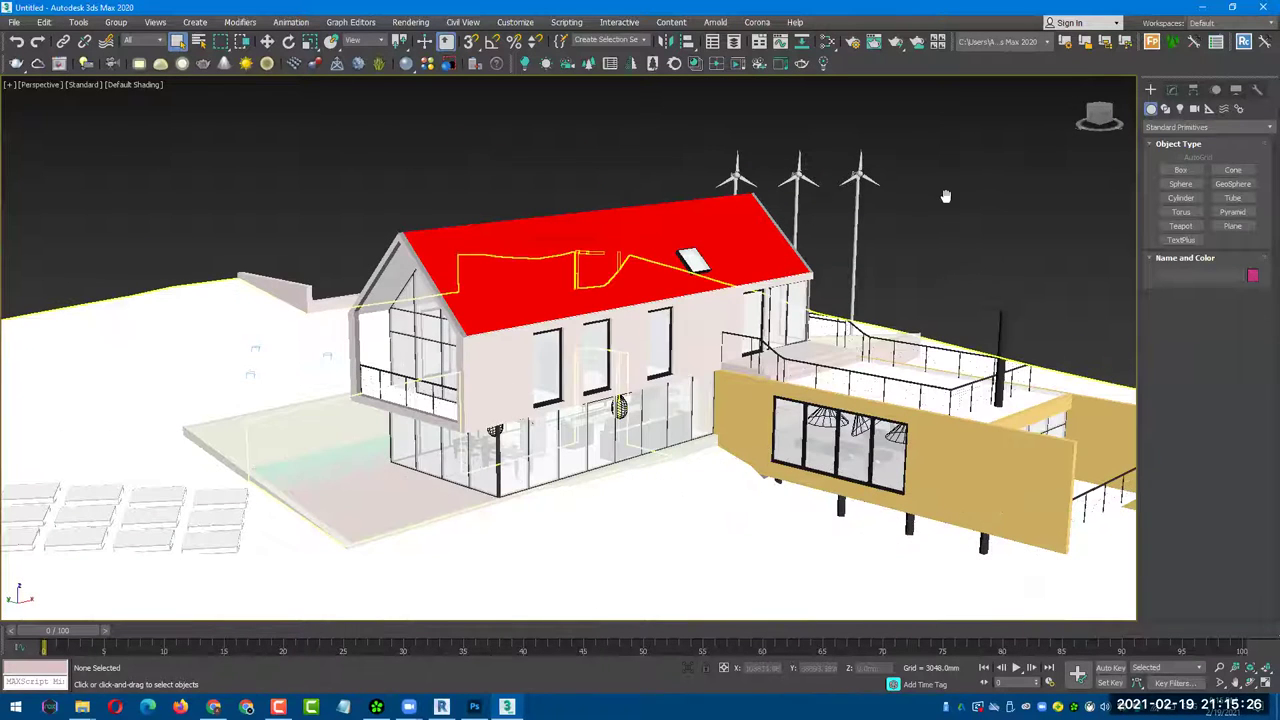
- In Front view, measure a ground-floor door from top to floor with a Tape helper
key(f)
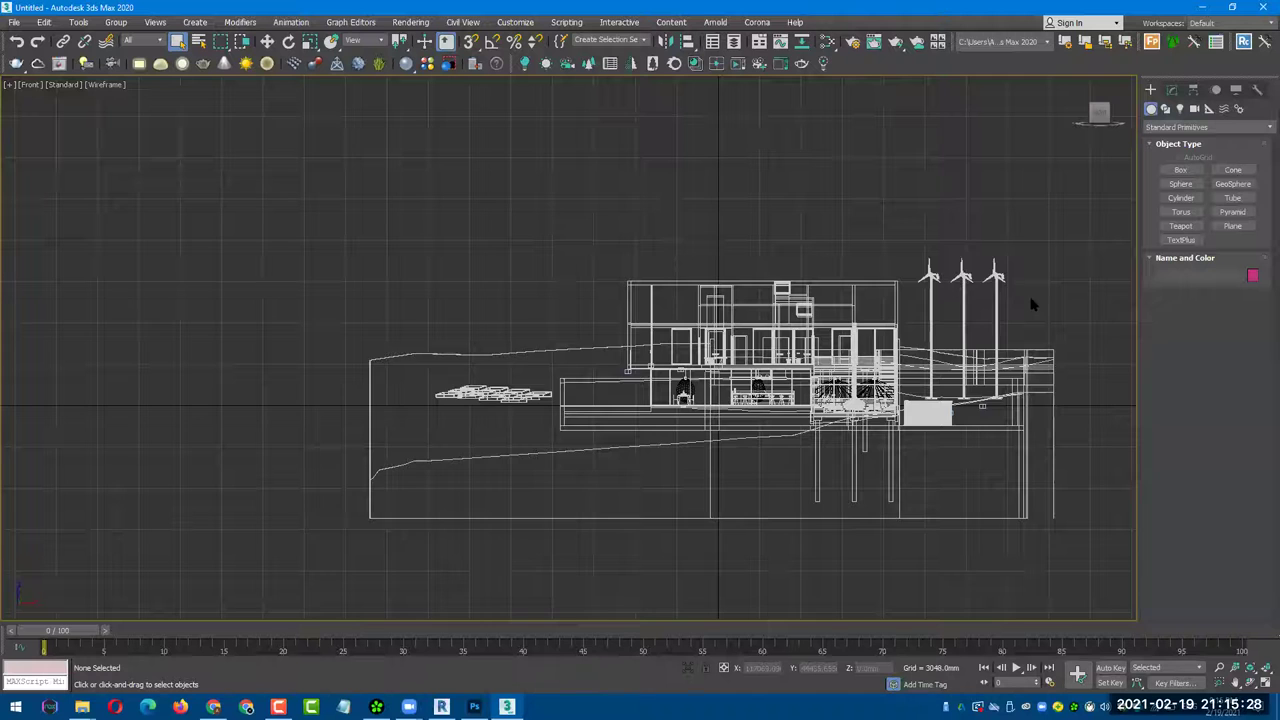
middle_drag(1022, 290, 979, 265)
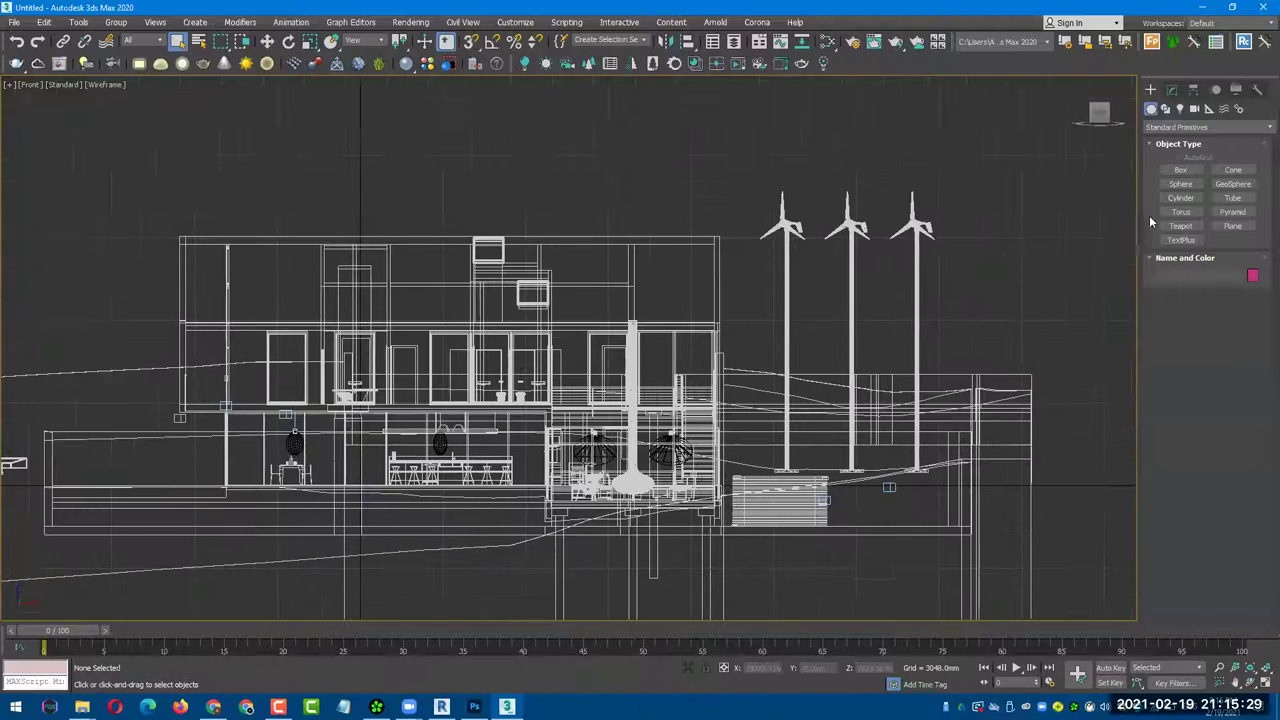
click(1209, 109)
click(1232, 211)
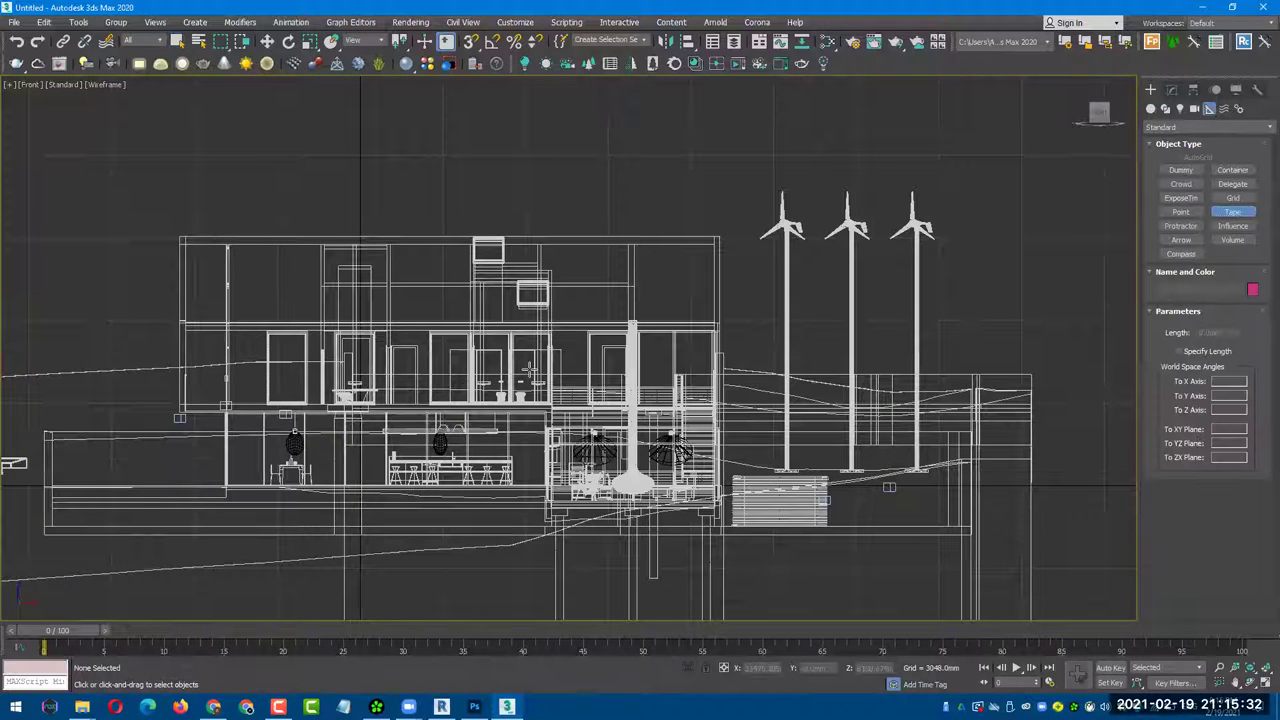
scroll(217, 456, up, 3)
scroll(320, 350, up, 3)
scroll(422, 246, up, 3)
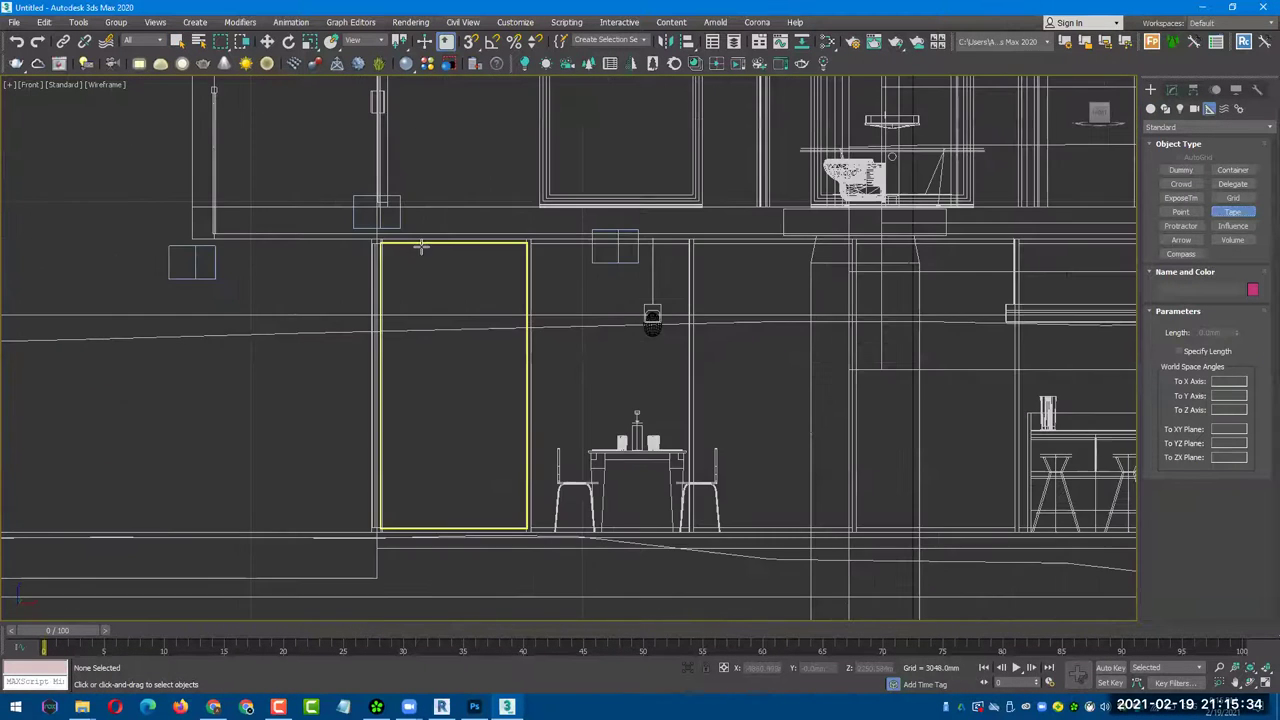
drag(422, 252, 418, 521)
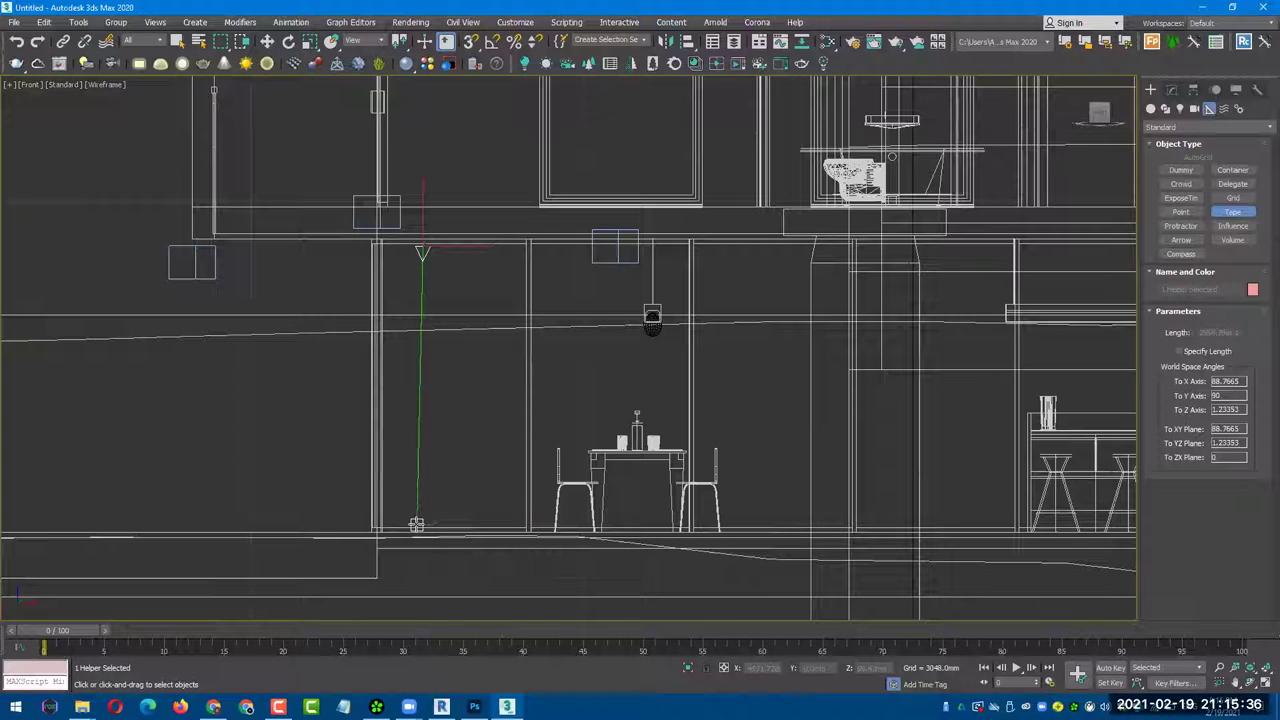
- Check Tape001's parameters, return to a shaded three-quarter view, and switch to Revit
click(1172, 89)
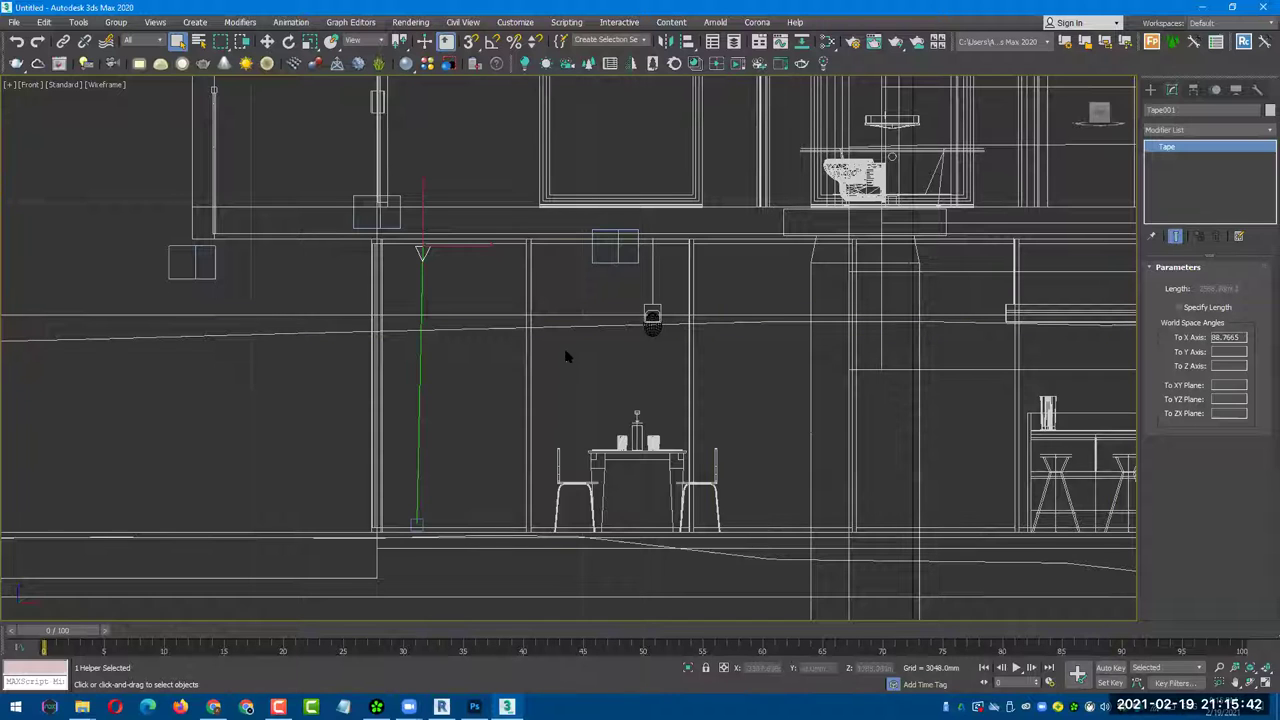
middle_drag(566, 357, 572, 367)
click(472, 359)
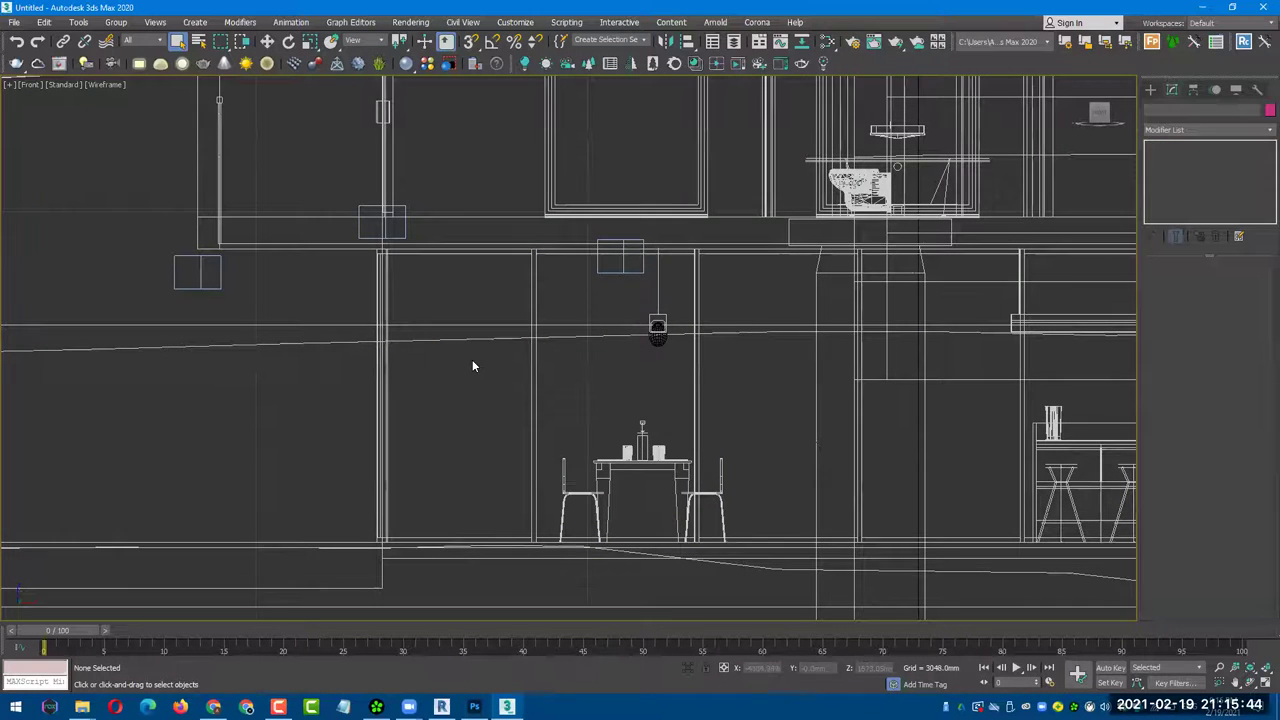
scroll(473, 371, down, 3)
scroll(473, 368, down, 2)
key(F3)
scroll(475, 375, down, 2)
alt+middle_drag(475, 375, 656, 466)
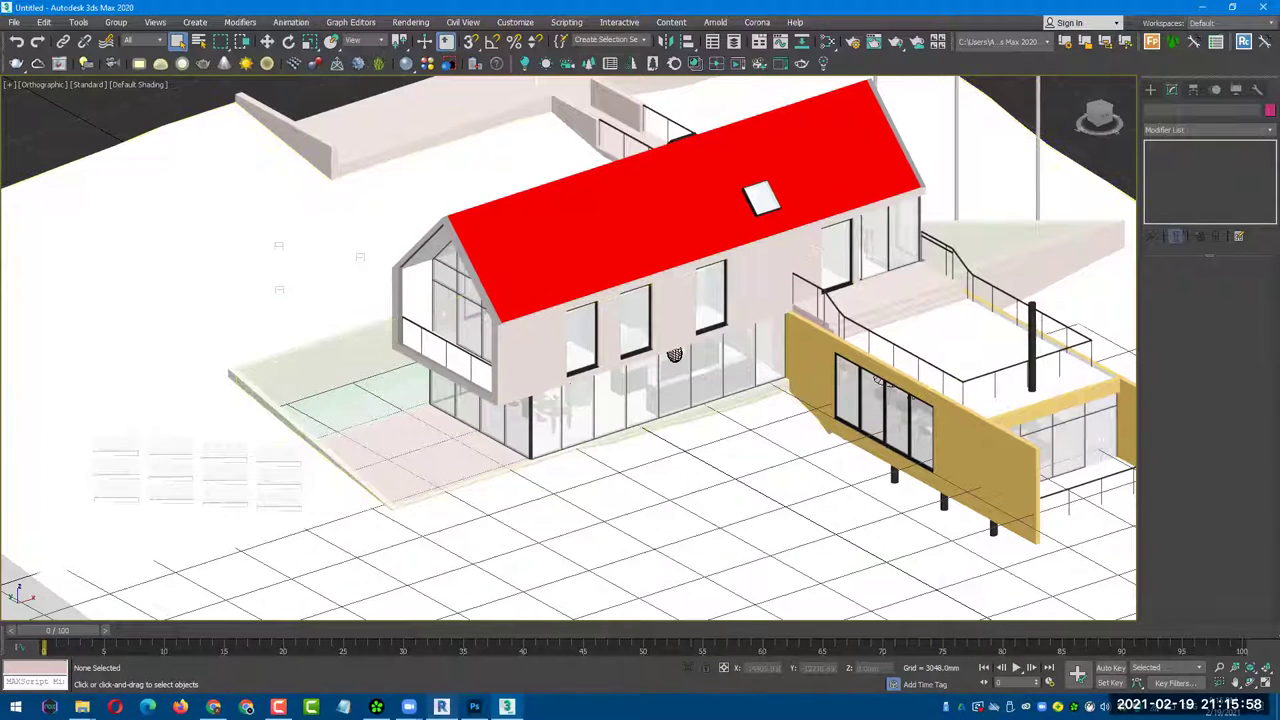
click(441, 707)
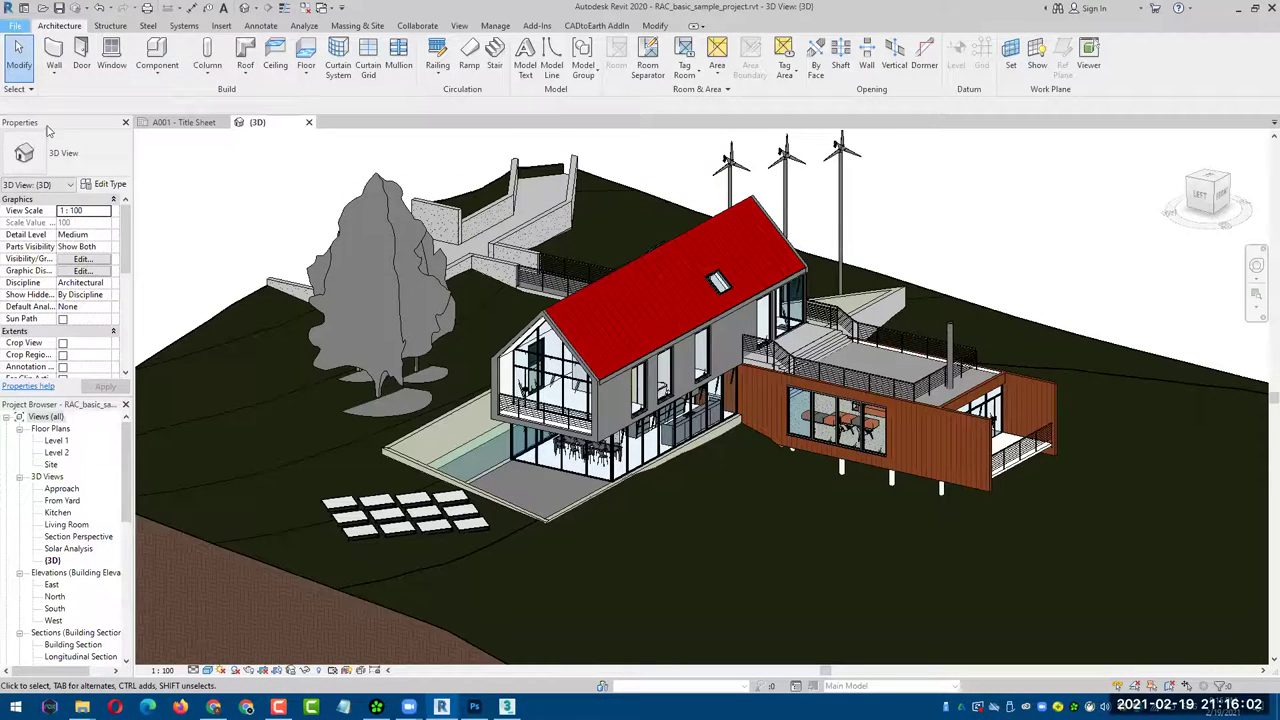
- Scroll through Revit's Export format list without exporting, orbit slightly, then return to 3ds Max
click(16, 25)
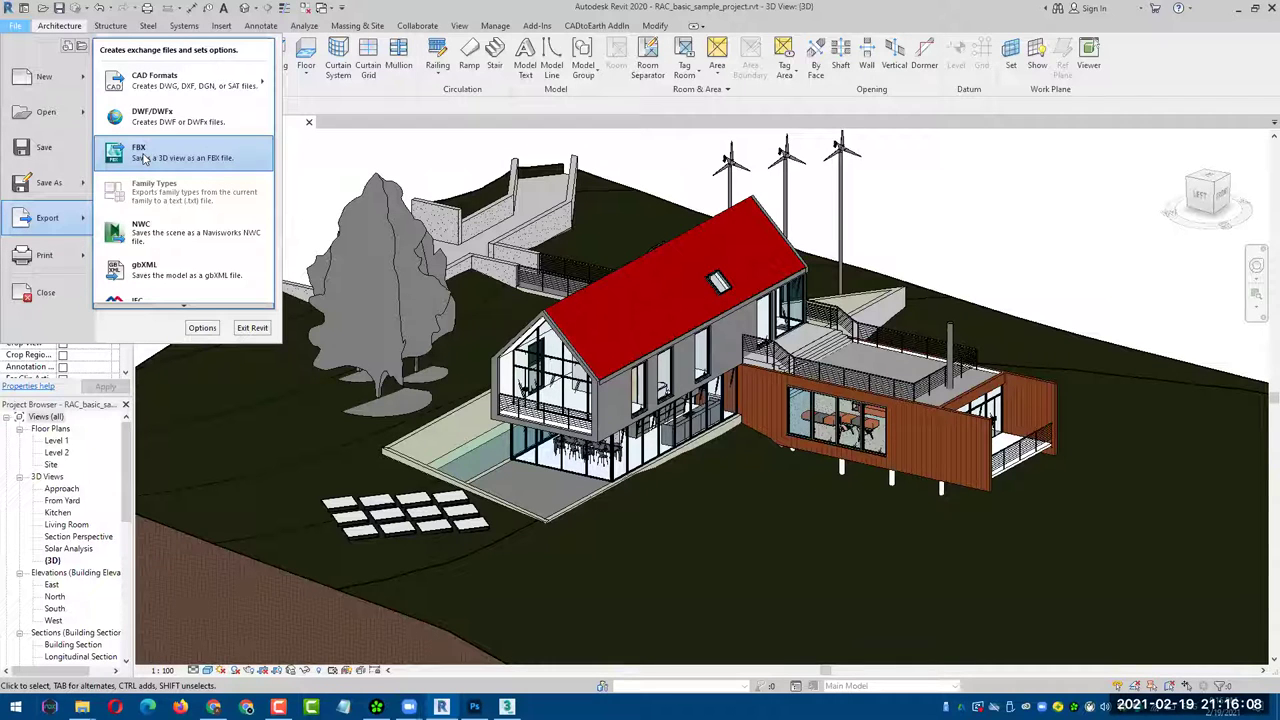
mouse_move(180, 80)
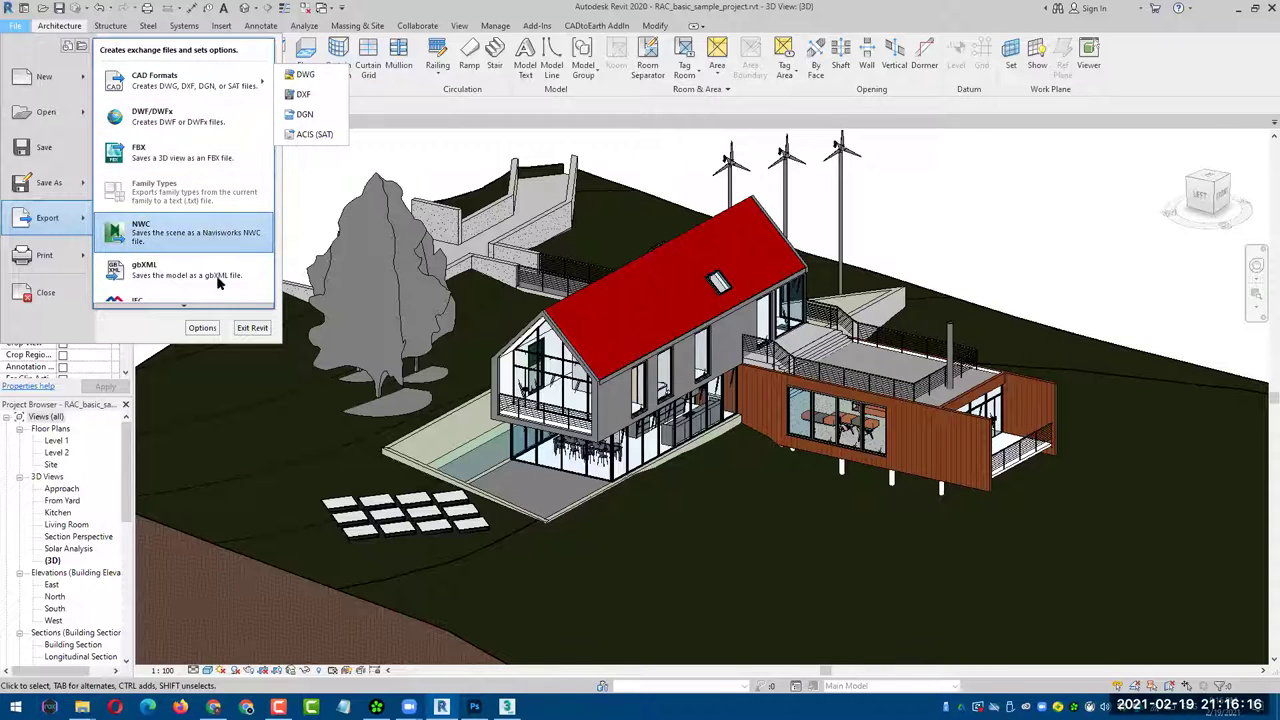
scroll(229, 297, down, 1)
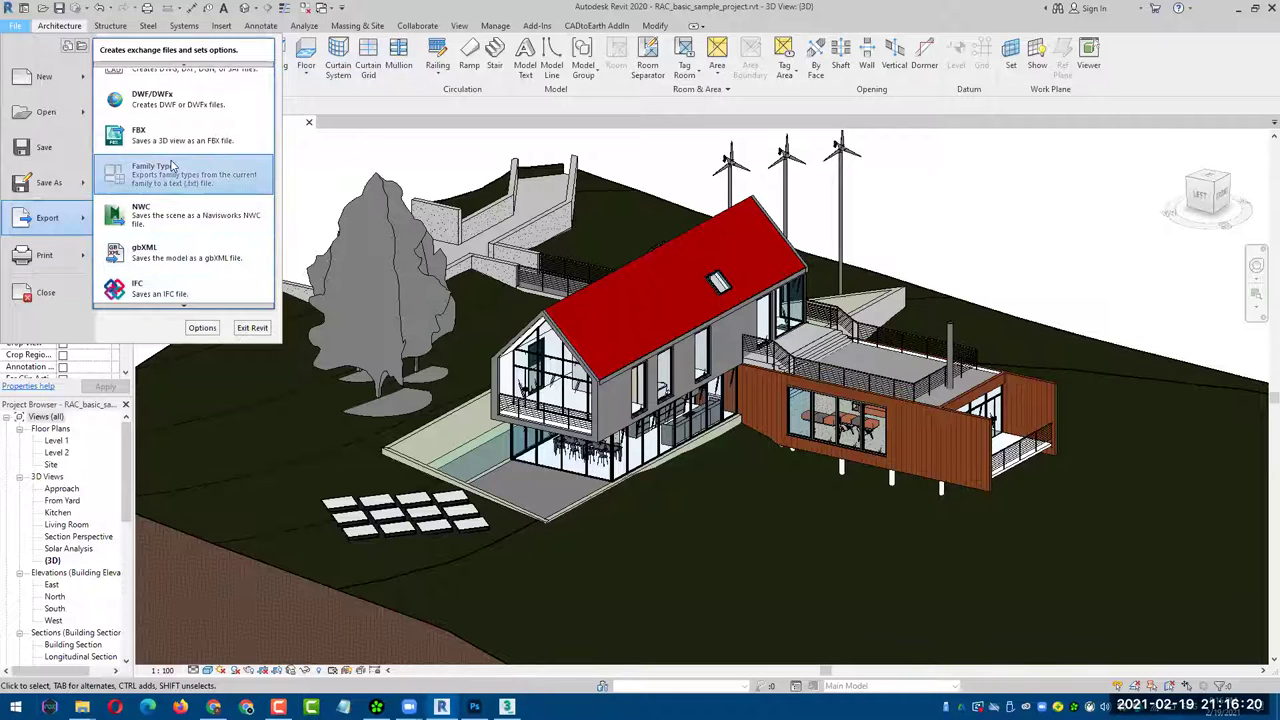
click(366, 153)
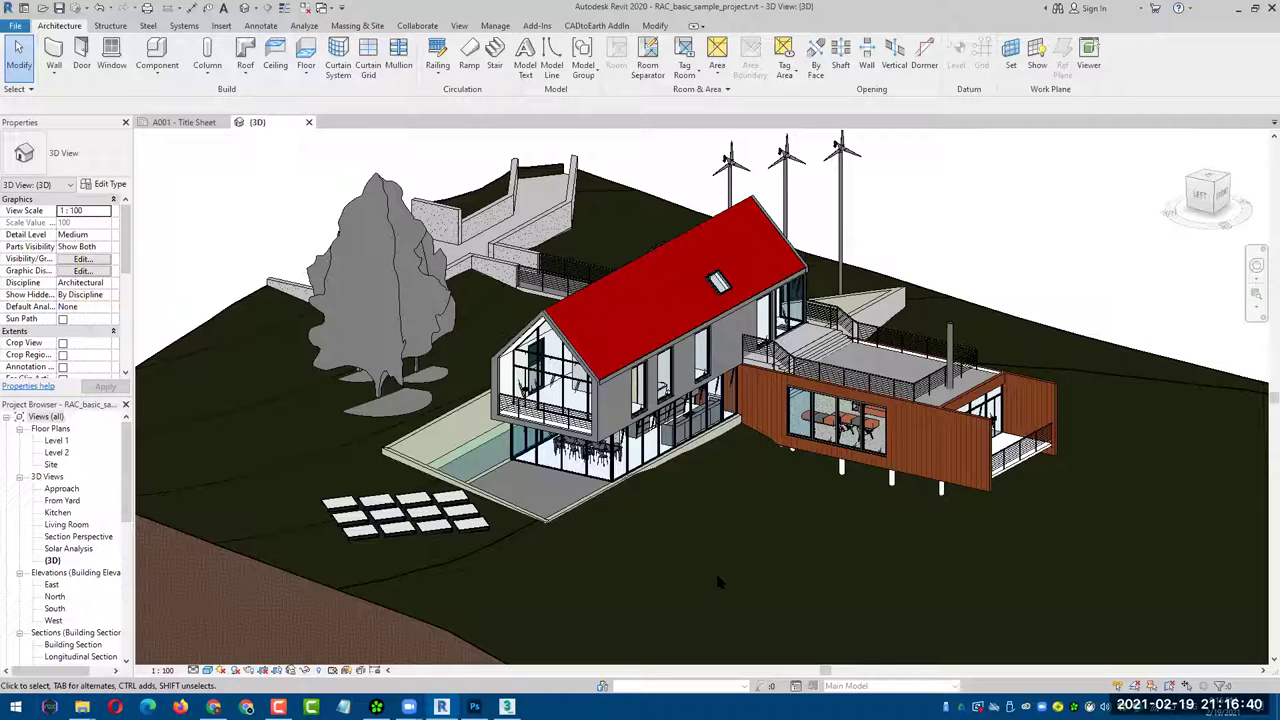
shift+middle_drag(623, 543, 625, 560)
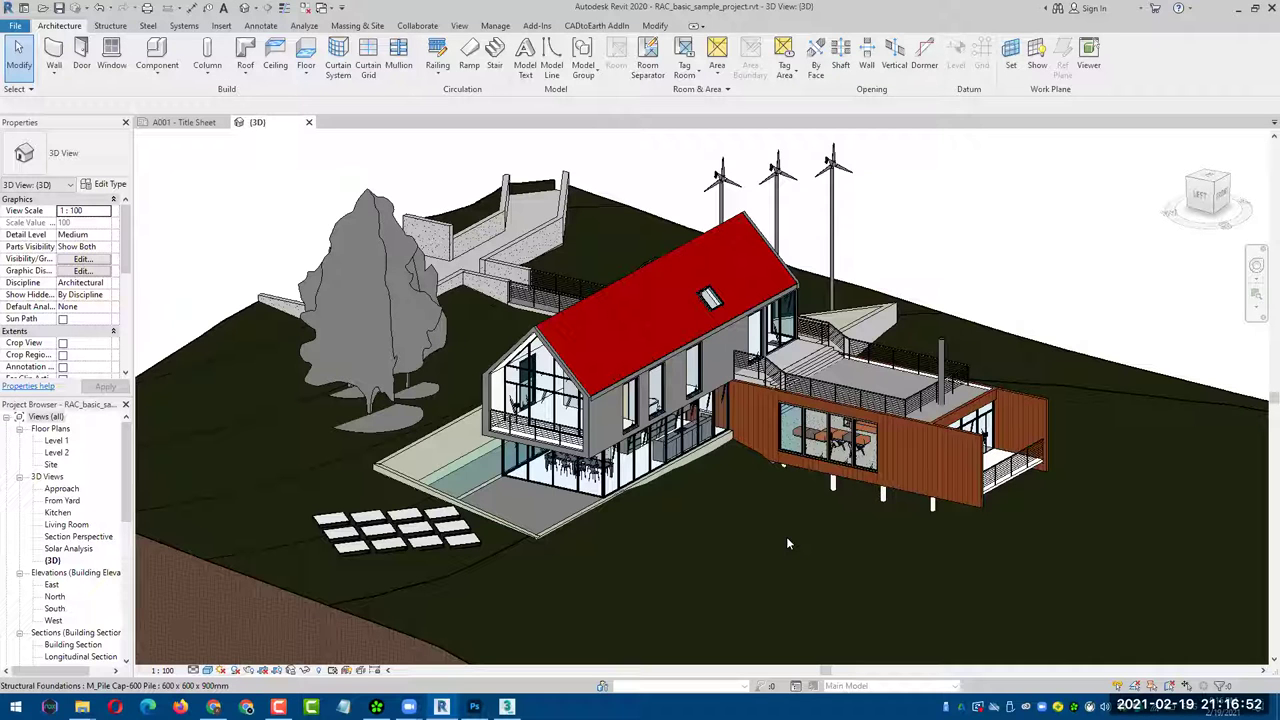
click(507, 705)
- Set the display unit scale to Metric Meters in Units Setup
click(515, 22)
click(556, 197)
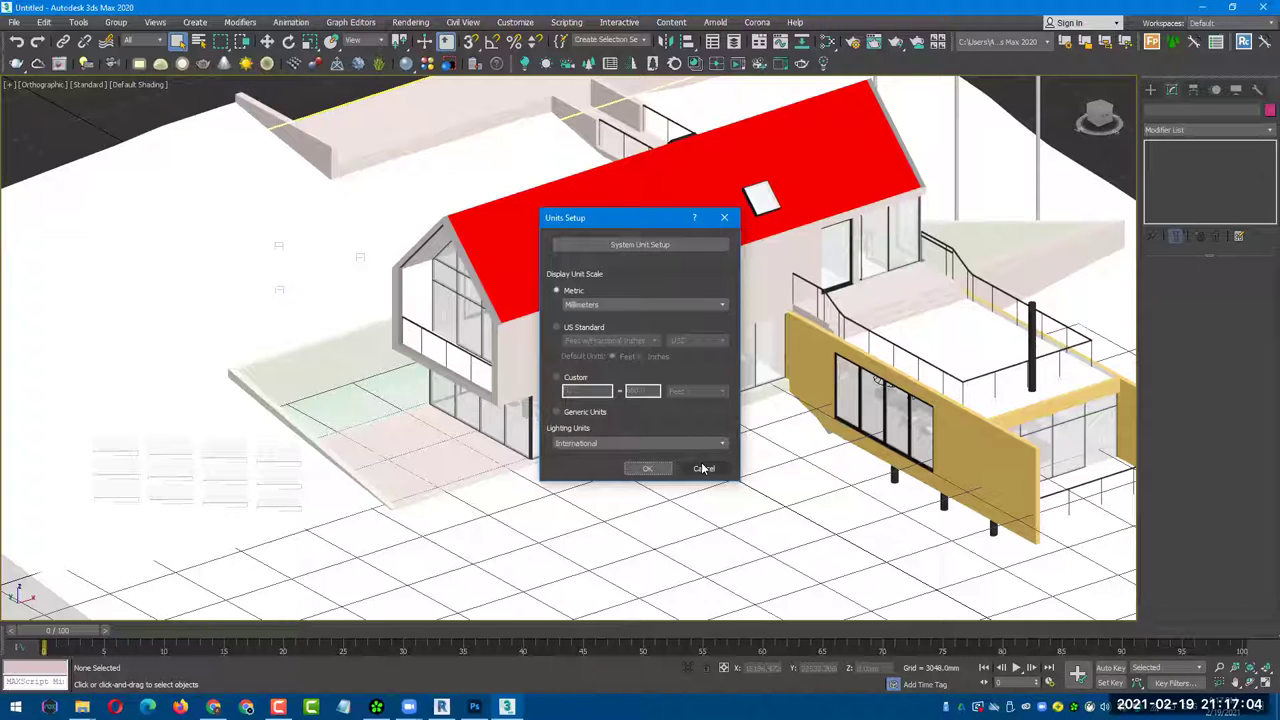
click(617, 305)
click(612, 309)
click(614, 304)
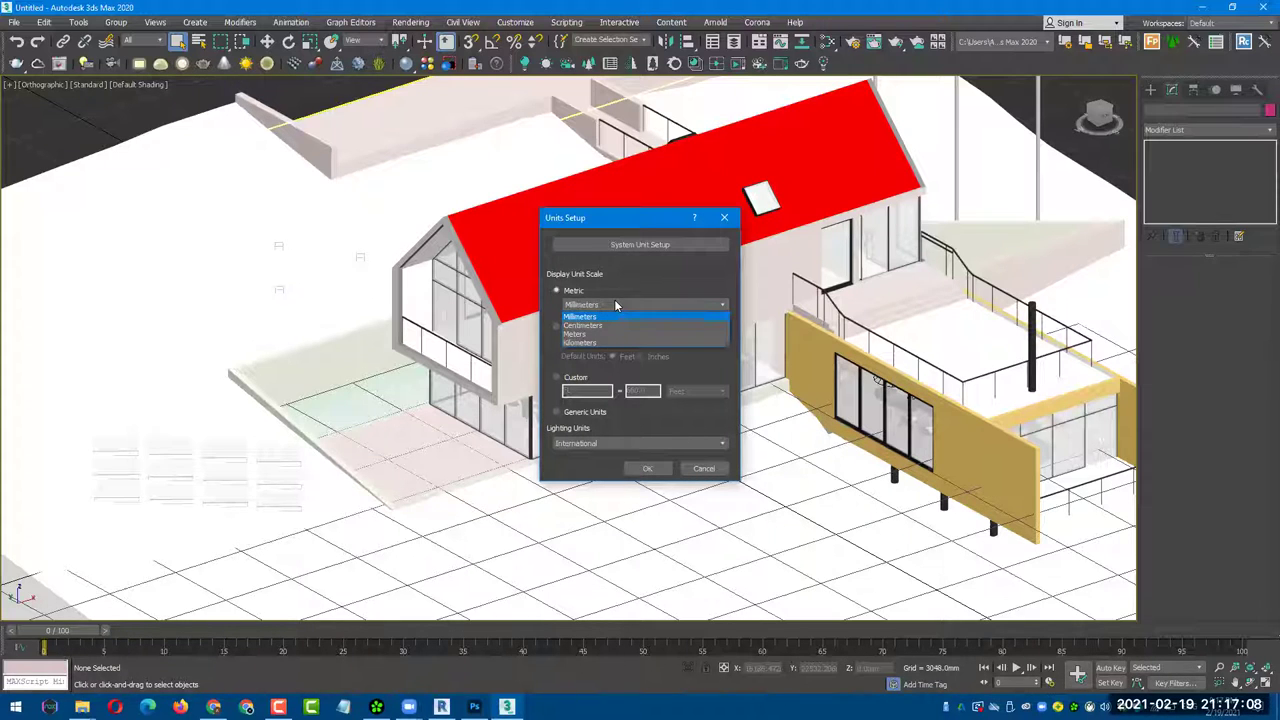
click(598, 334)
click(591, 306)
click(592, 305)
click(592, 306)
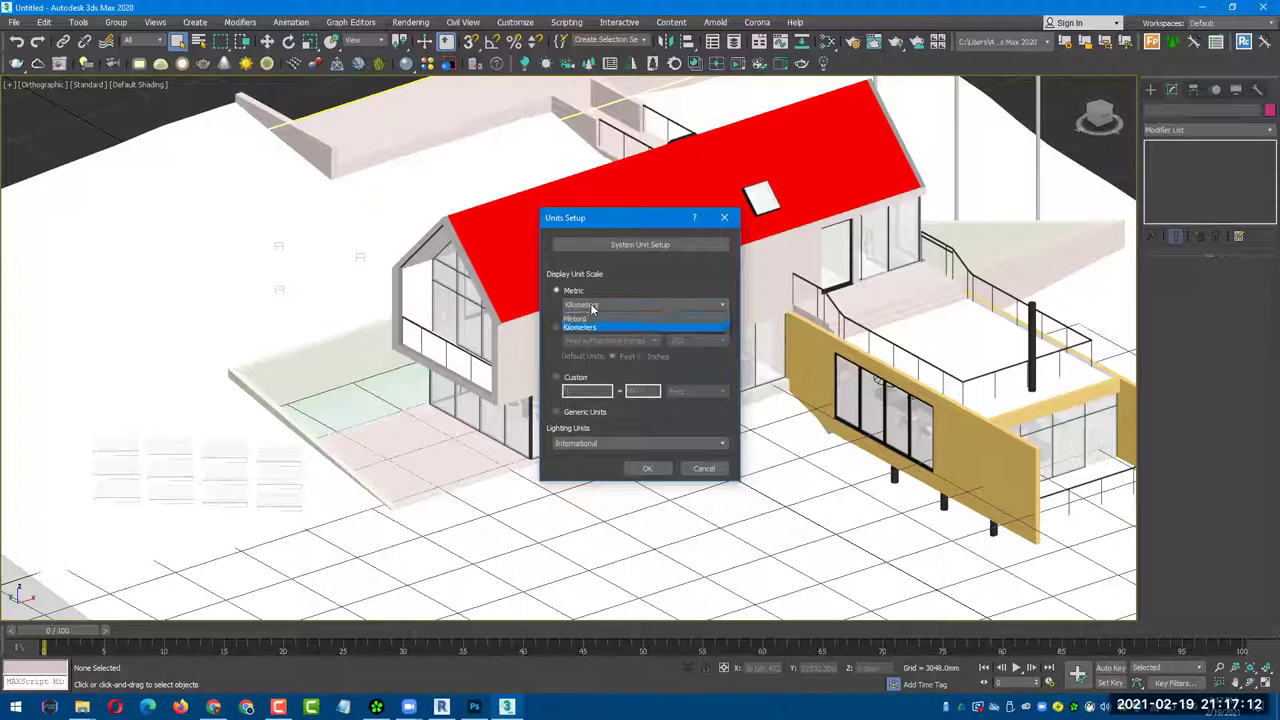
click(594, 336)
click(647, 468)
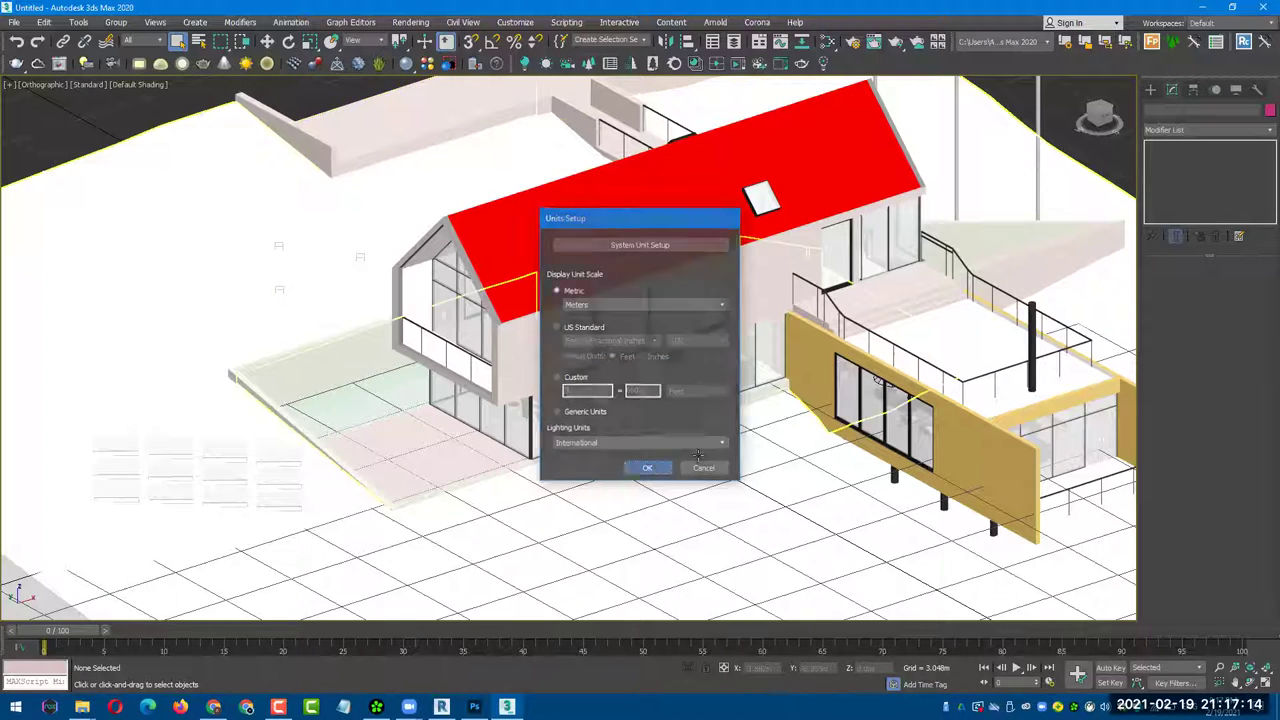
- Reopen Units Setup to check the system unit scale of 1 unit = 1.0 Feet
middle_drag(671, 428, 607, 414)
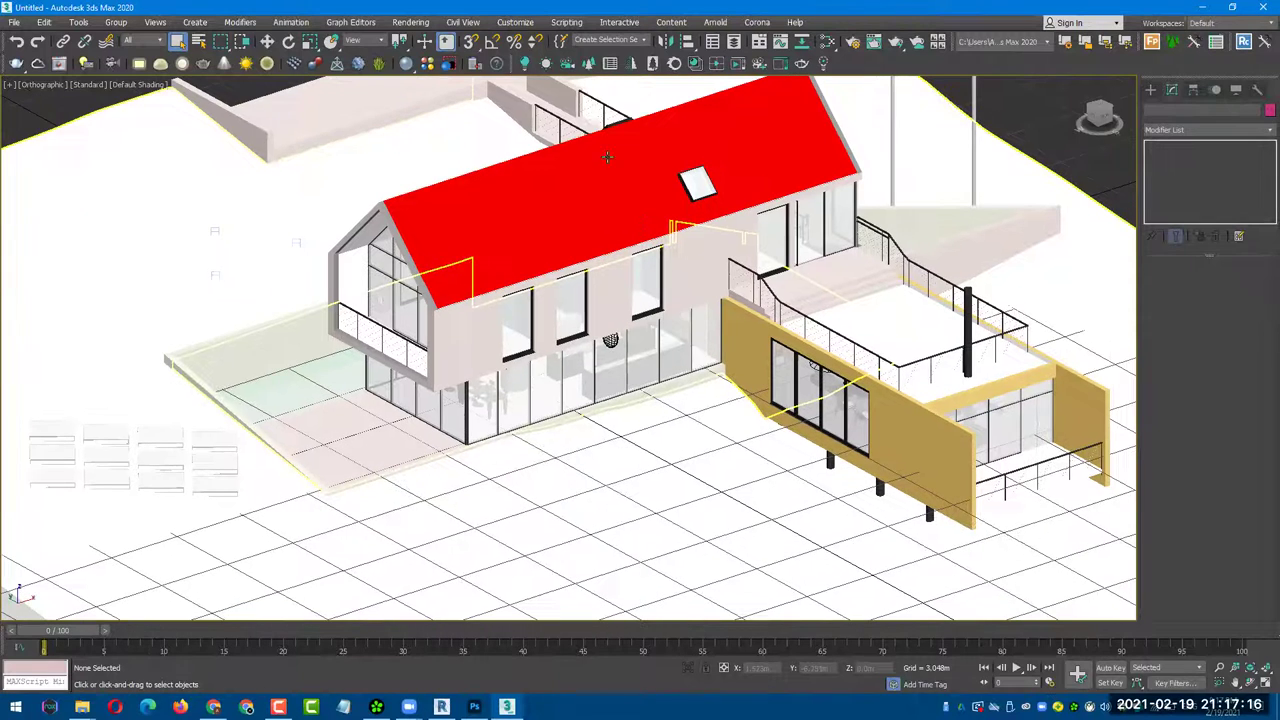
click(521, 22)
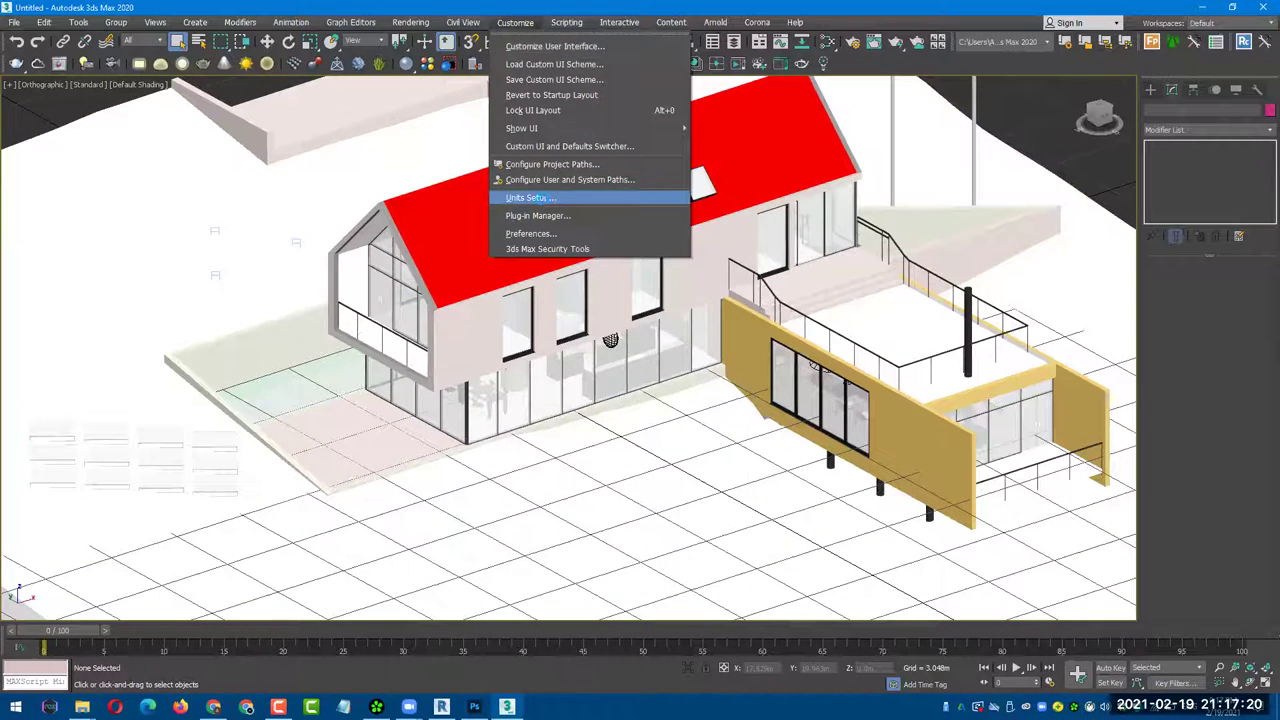
click(544, 201)
click(640, 244)
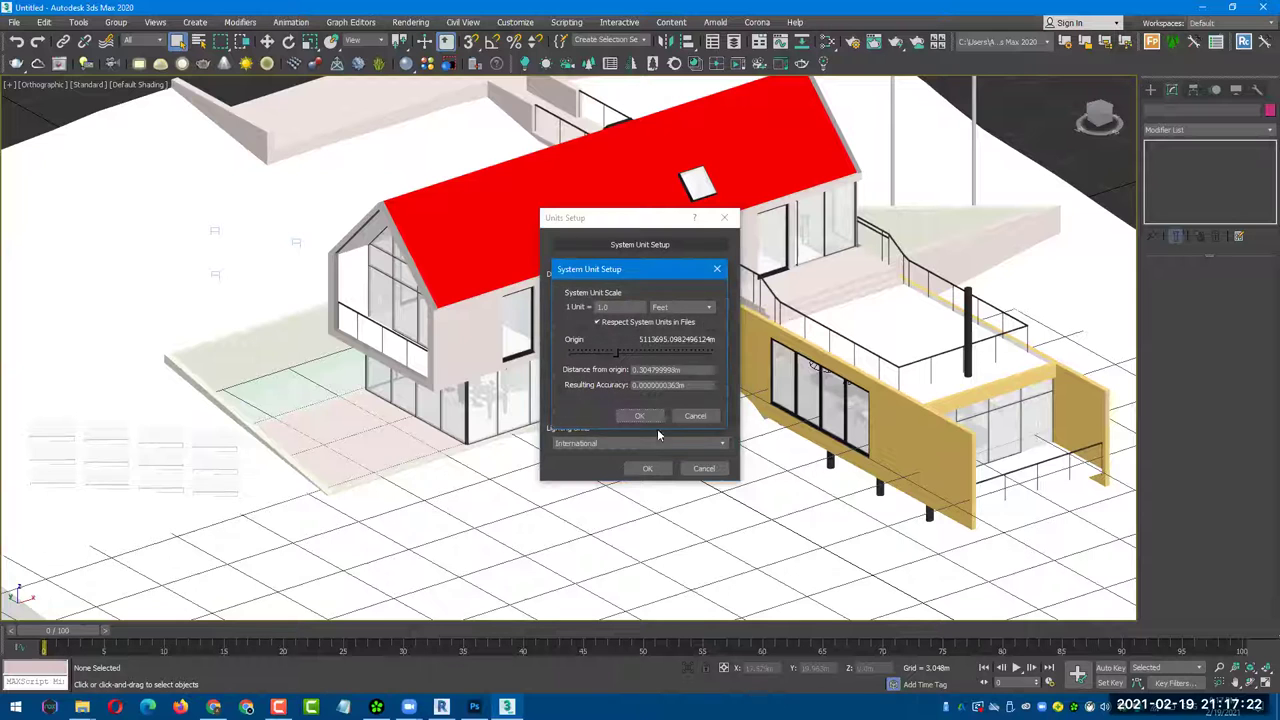
click(643, 416)
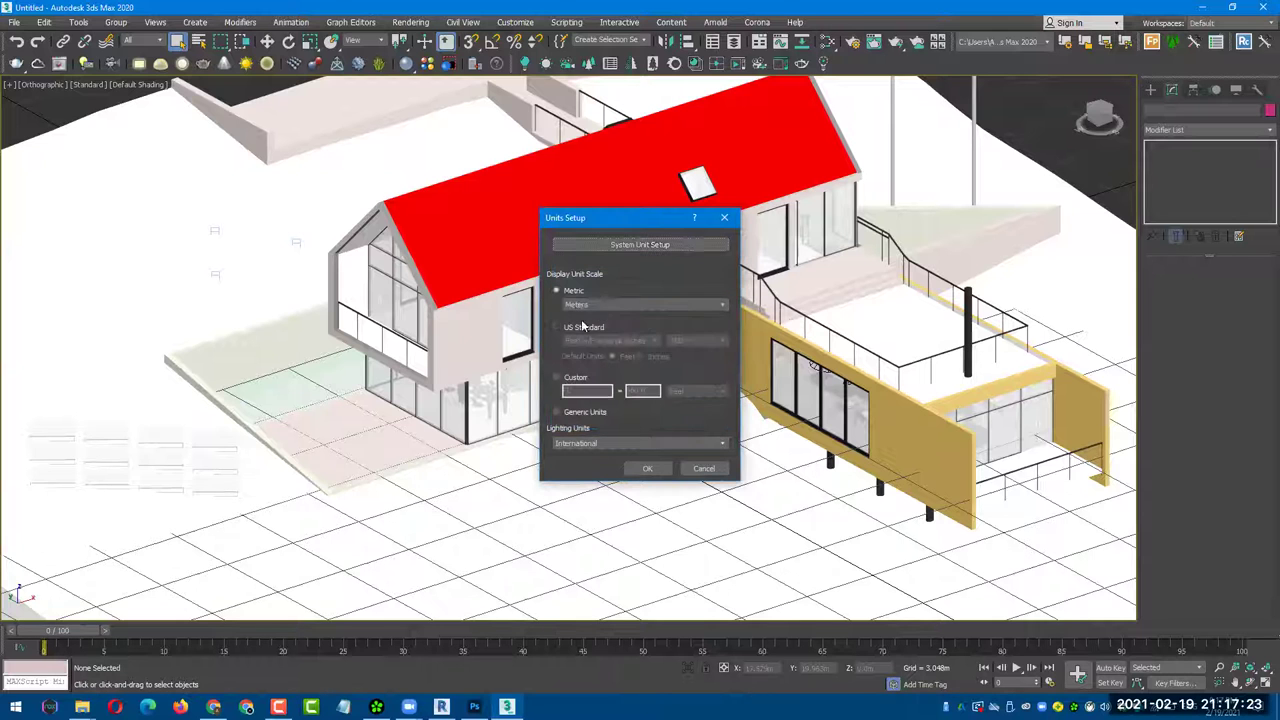
- Close Units Setup and measure a door height on the front wireframe elevation with a Tape helper
click(644, 467)
key(f)
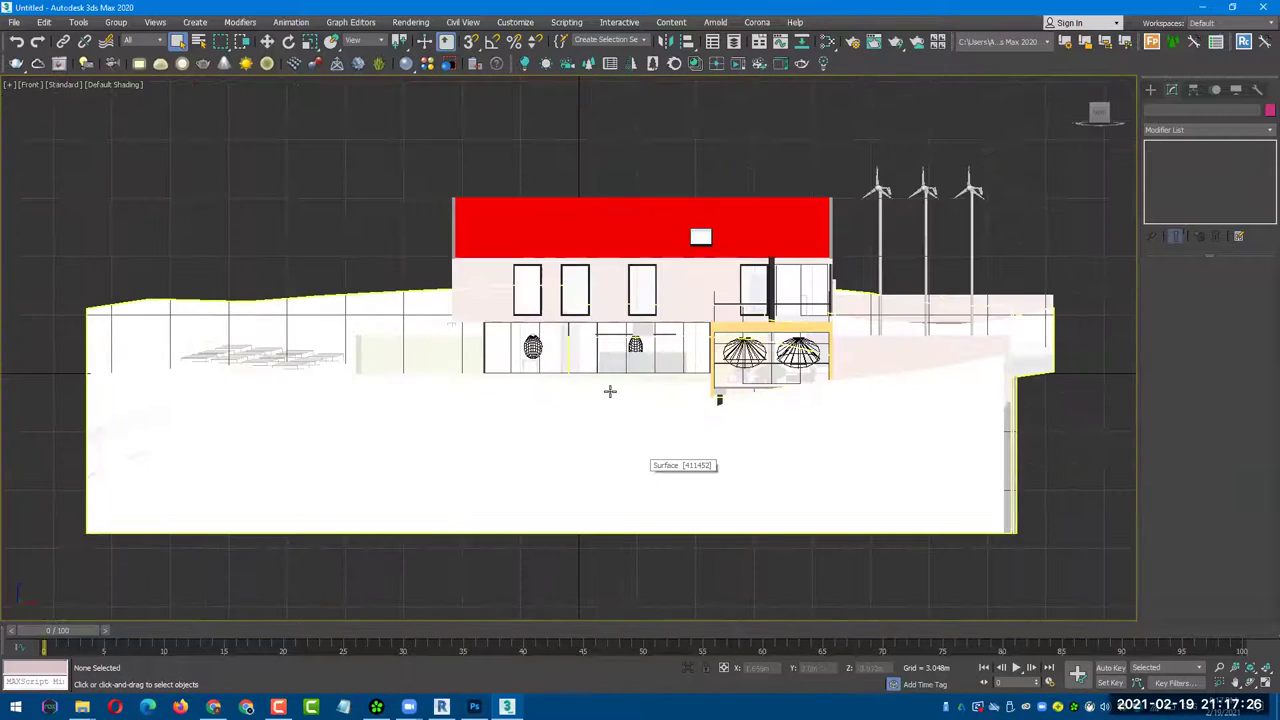
key(F3)
scroll(612, 387, up, 3)
scroll(612, 387, up, 2)
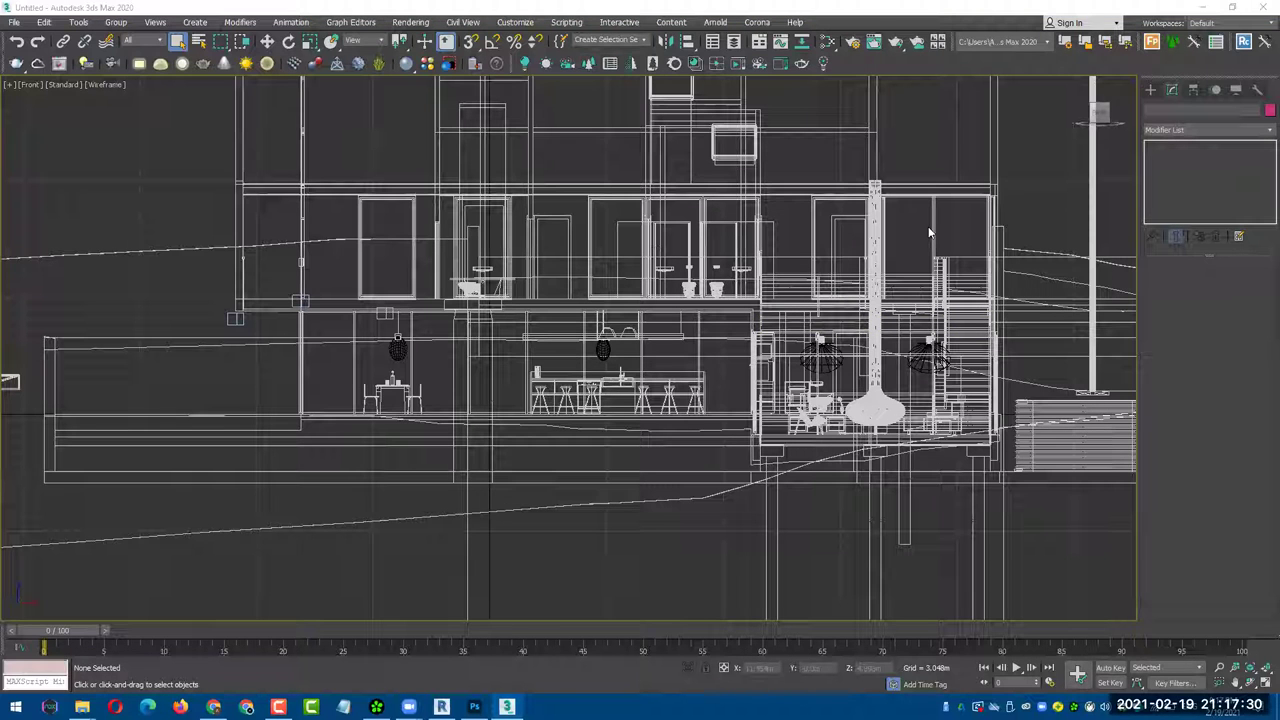
click(1150, 89)
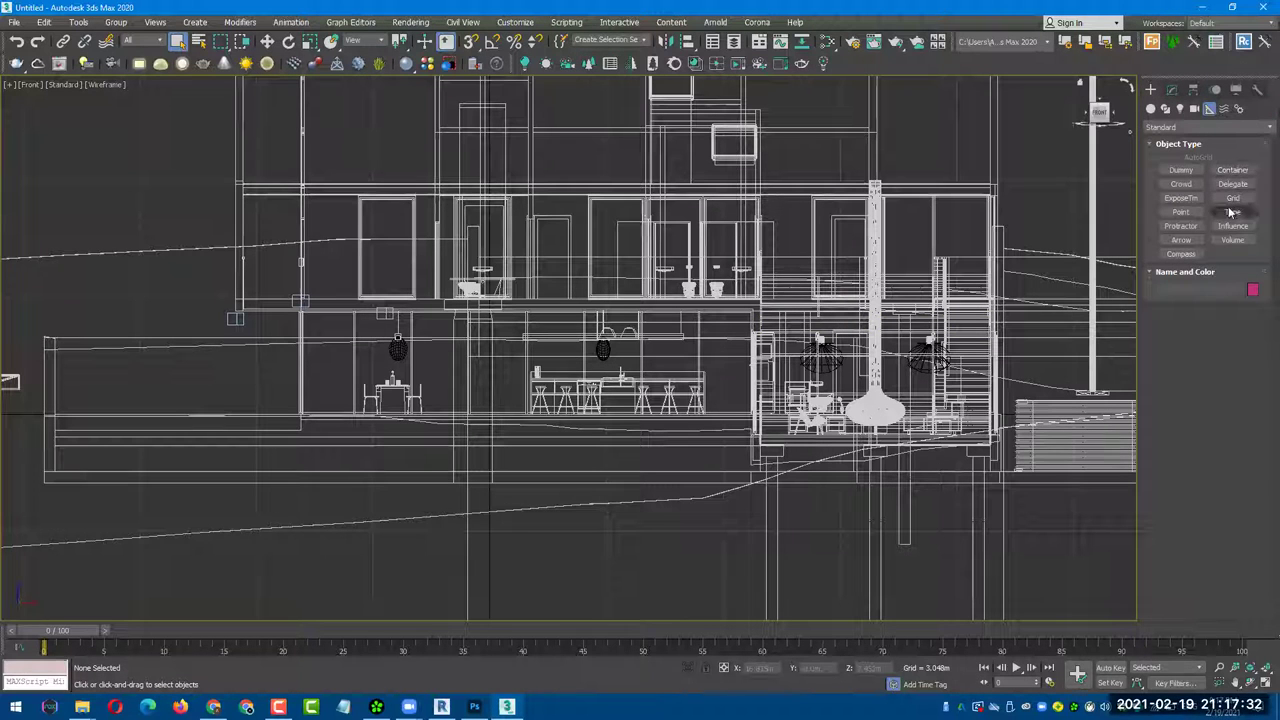
click(1232, 212)
scroll(280, 286, up, 3)
scroll(272, 285, down, 1)
drag(273, 286, 267, 482)
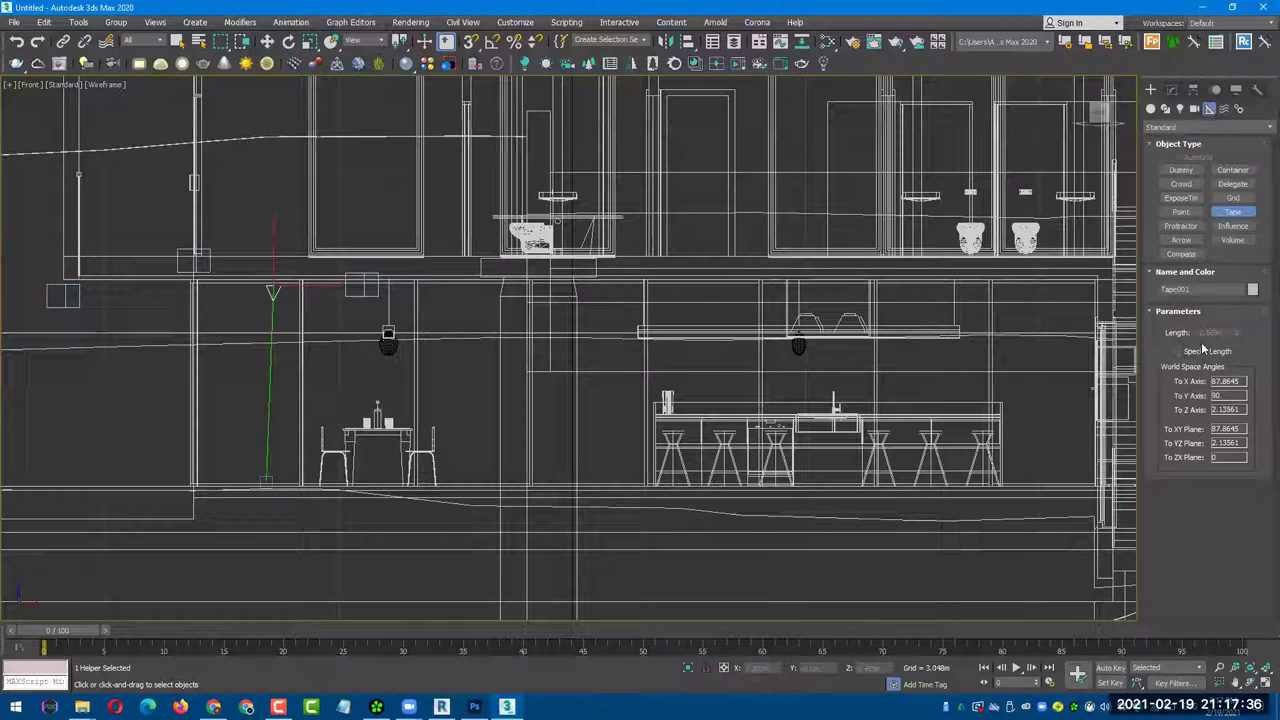
- Deselect the tape and orbit back to a shaded 3D view of the house
middle_drag(490, 348, 498, 345)
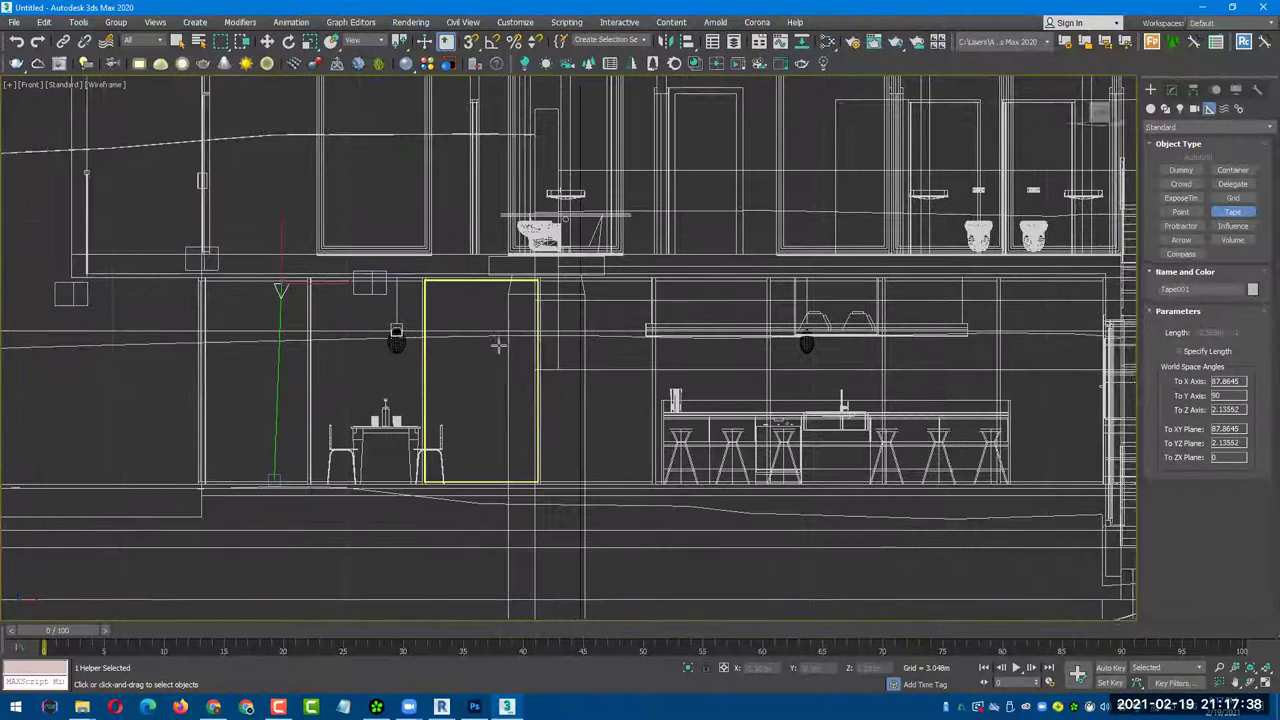
click(476, 360)
scroll(474, 364, down, 2)
scroll(474, 364, down, 2)
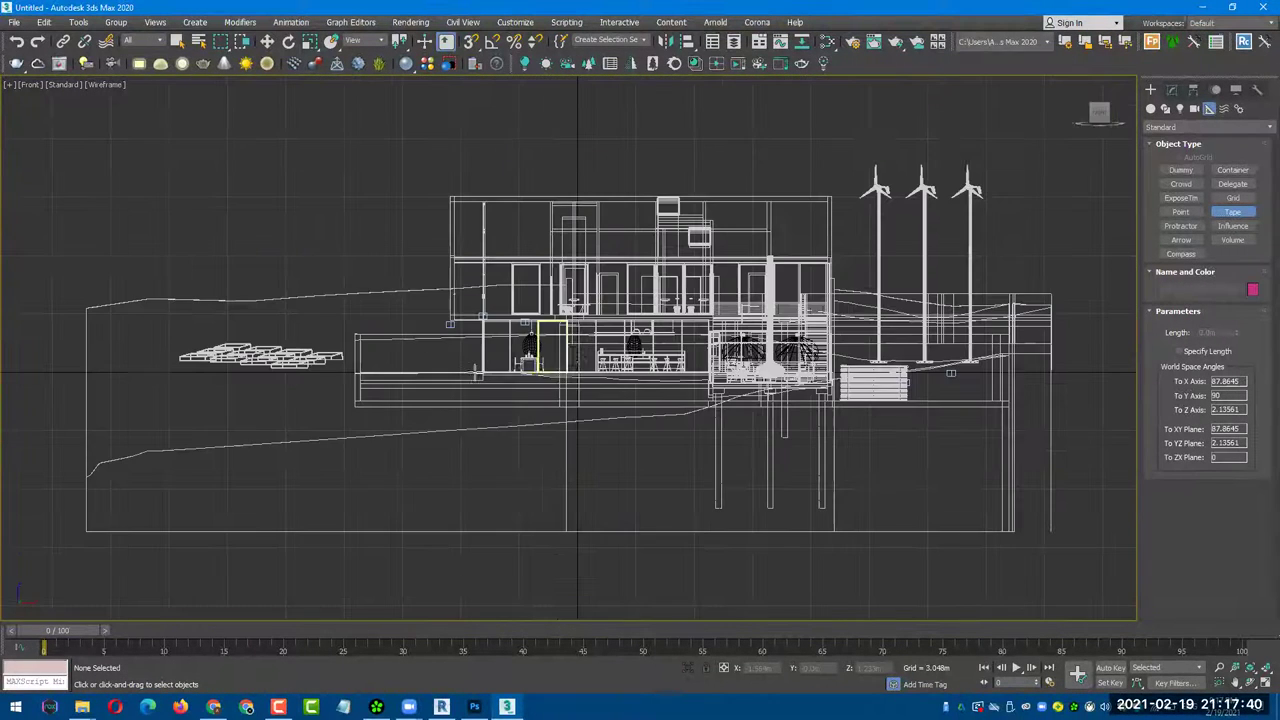
mouse_move(514, 403)
alt+middle_down()
mouse_move(590, 430)
mouse_move(540, 444)
alt+middle_up()
key(F3)
scroll(540, 444, down, 2)
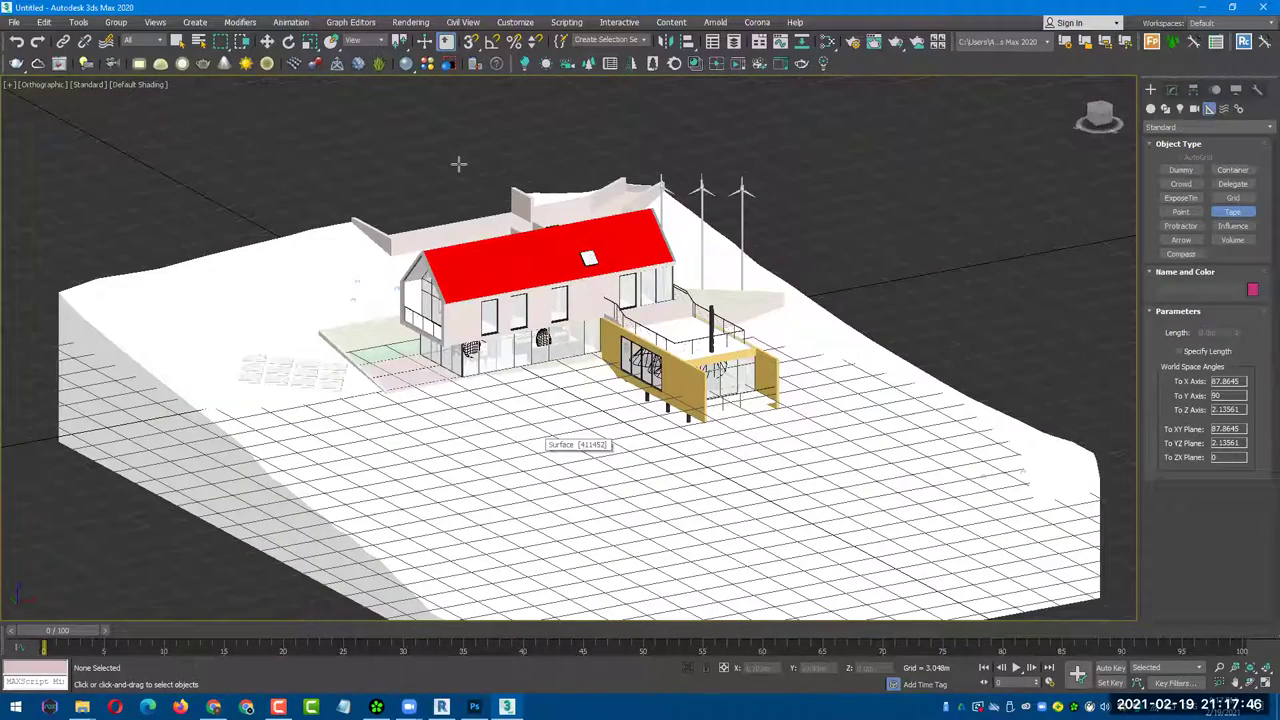
- Reset the 3ds Max scene through File > Reset, confirming the prompts, and bring Revit forward
click(14, 22)
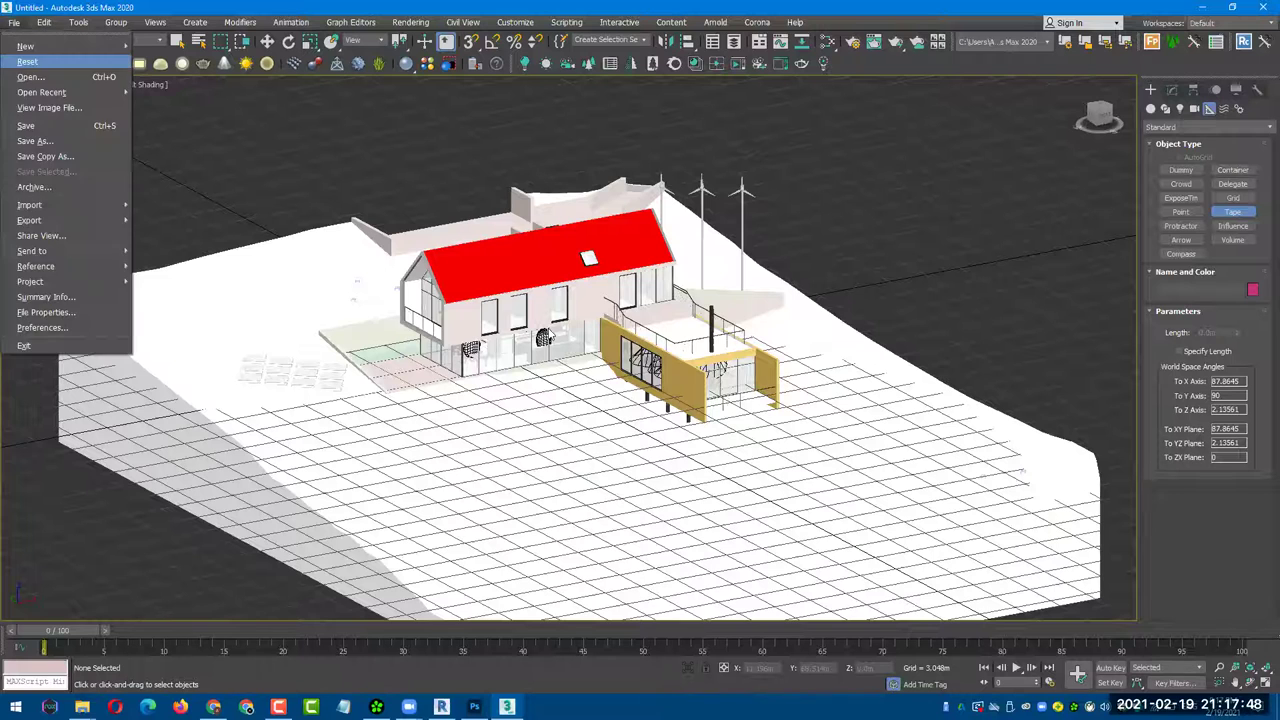
click(27, 61)
click(598, 380)
click(596, 380)
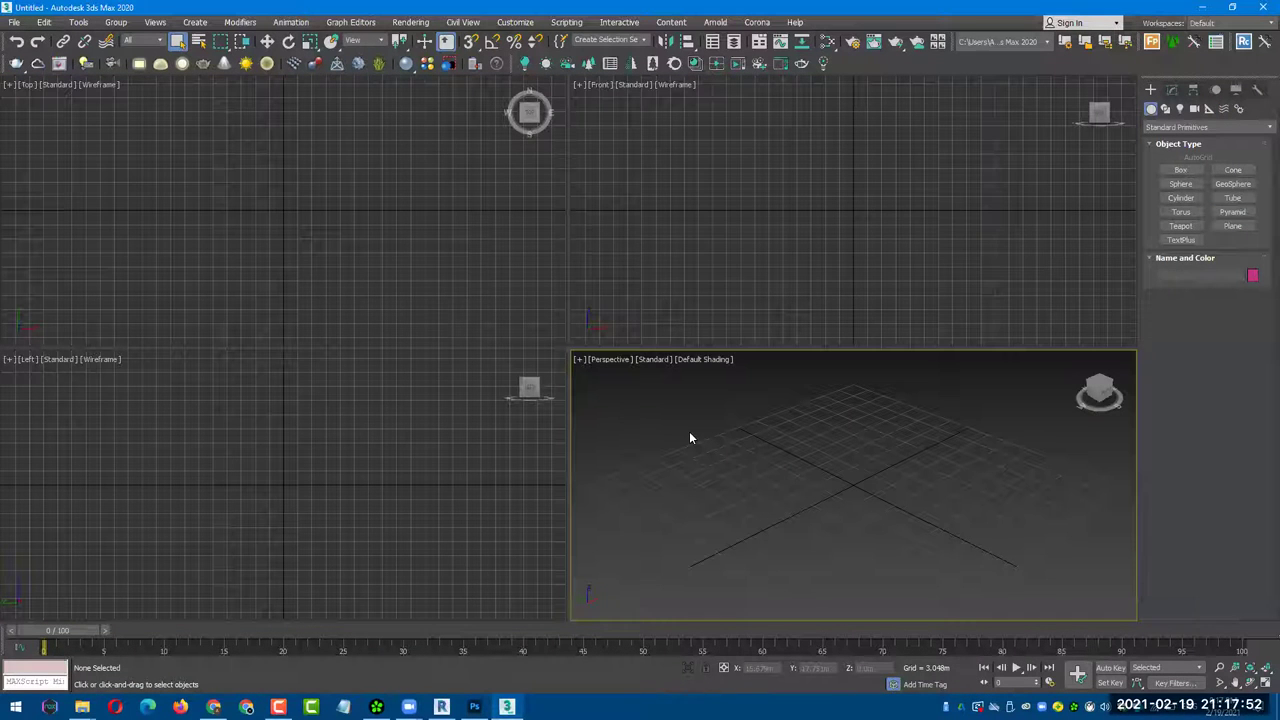
click(441, 707)
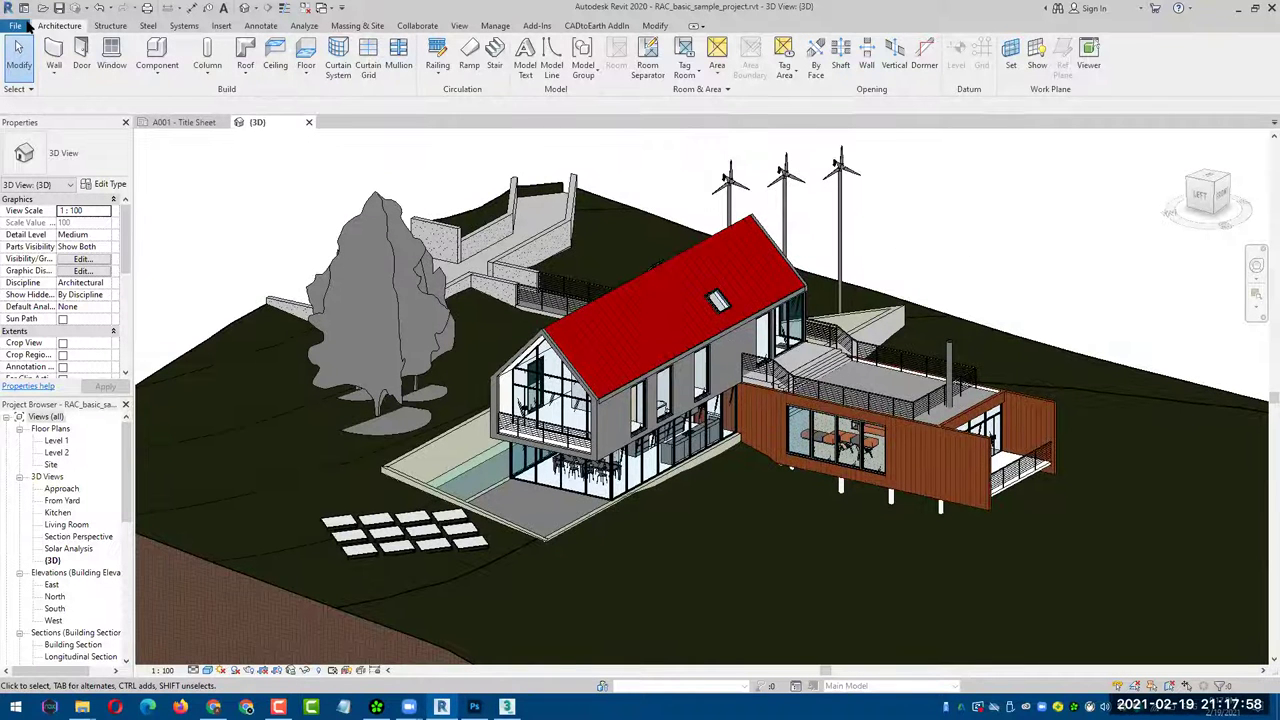
- Save As Project to store rac_basic_sample_project.rvt on the Desktop, then go back to 3ds Max
click(27, 23)
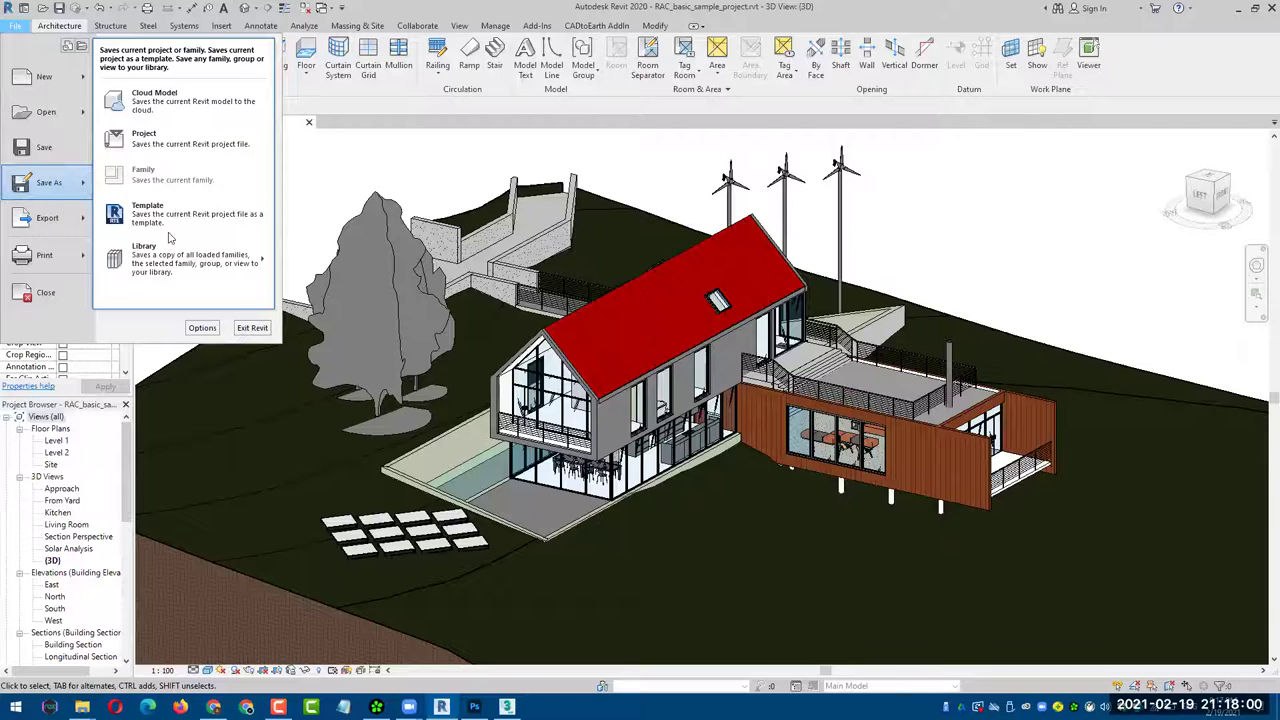
click(145, 138)
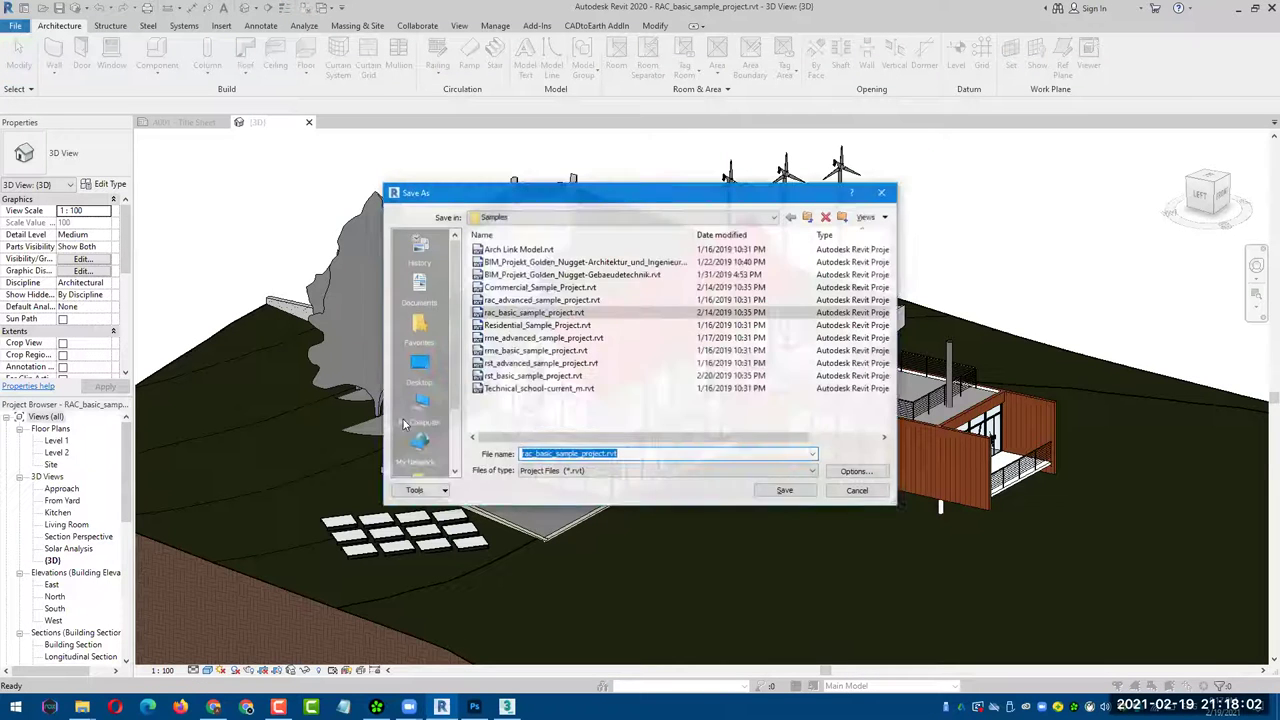
scroll(440, 370, down, 2)
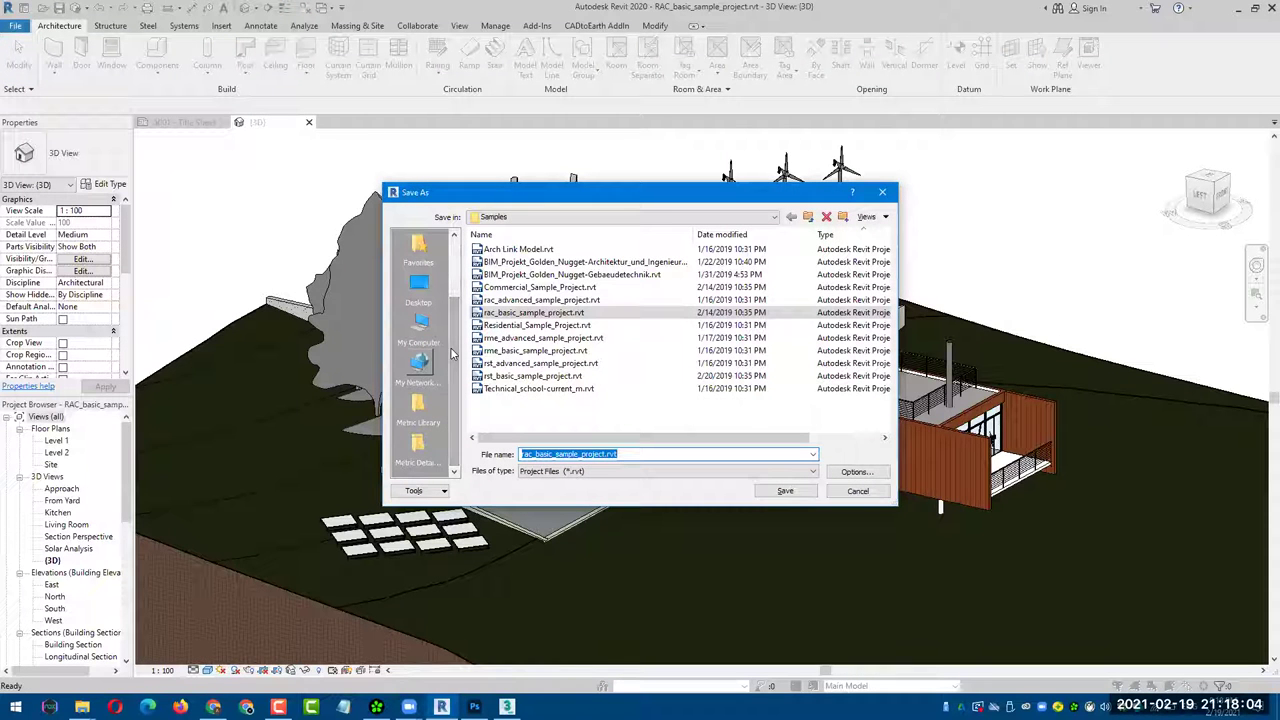
click(418, 285)
click(781, 492)
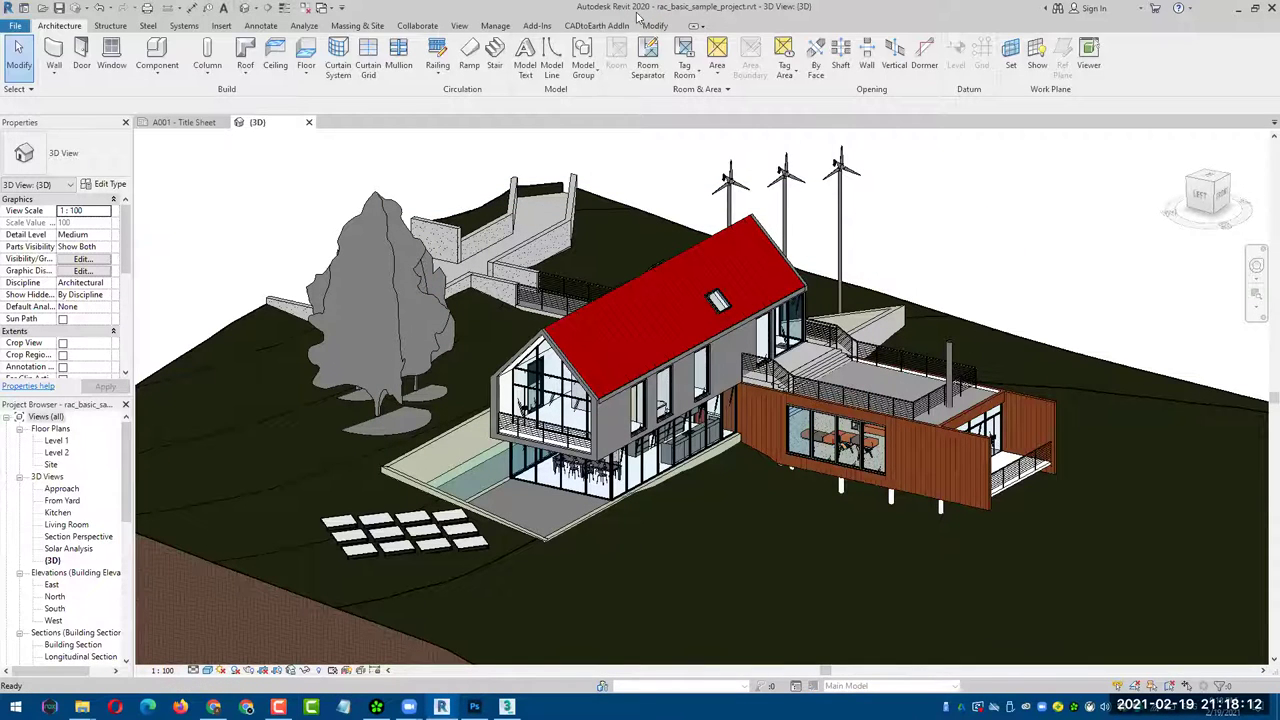
click(507, 707)
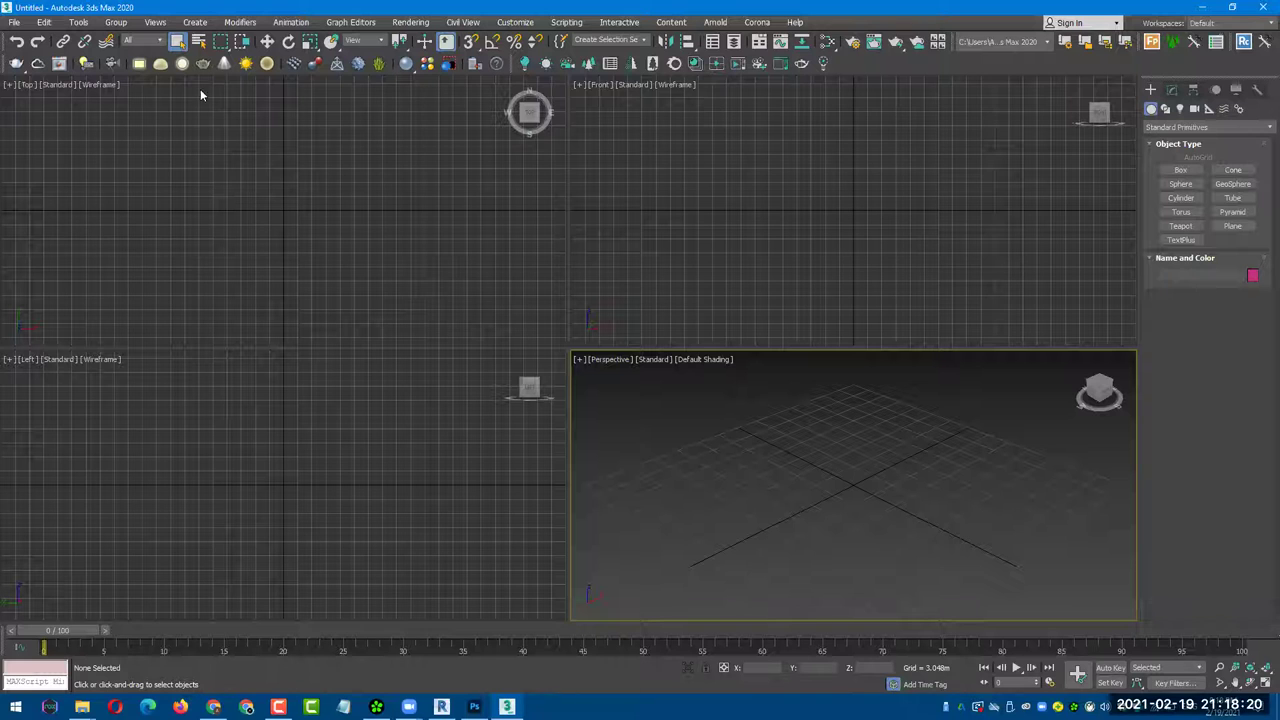
- Link rac_basic_sample_project.rvt from the Desktop using File > Import > Link Revit
click(14, 22)
mouse_move(30, 205)
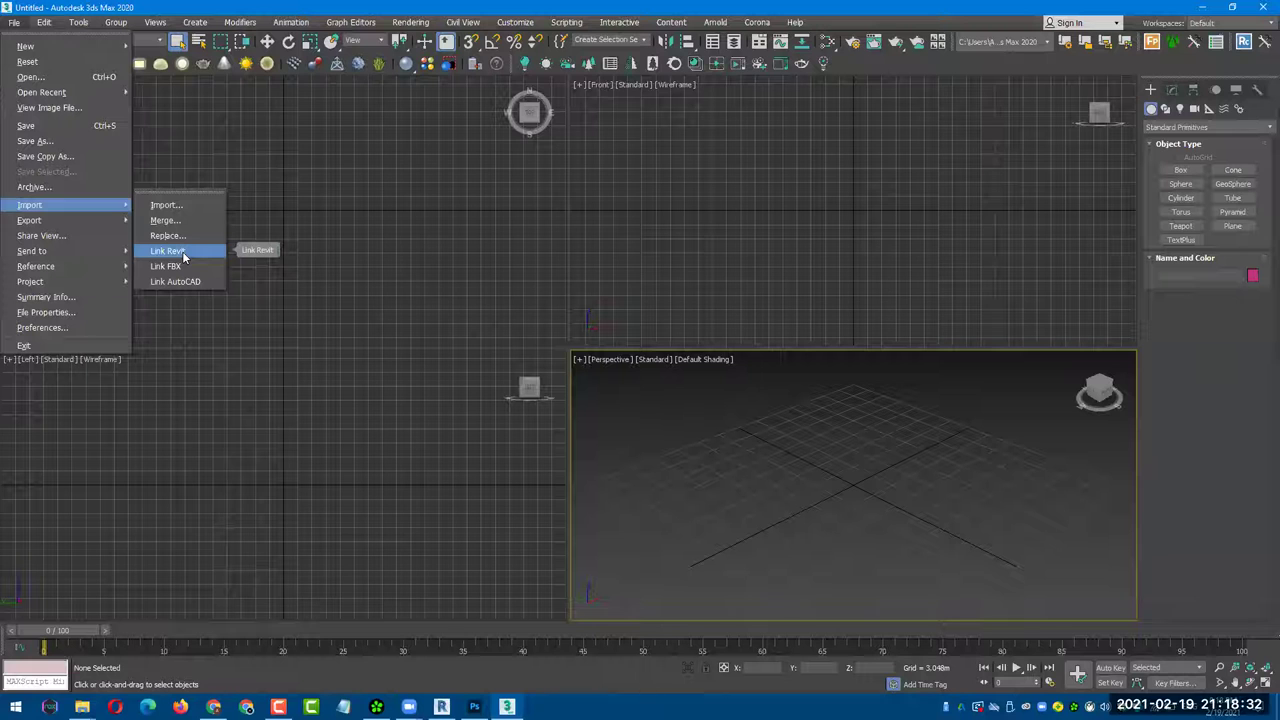
click(184, 257)
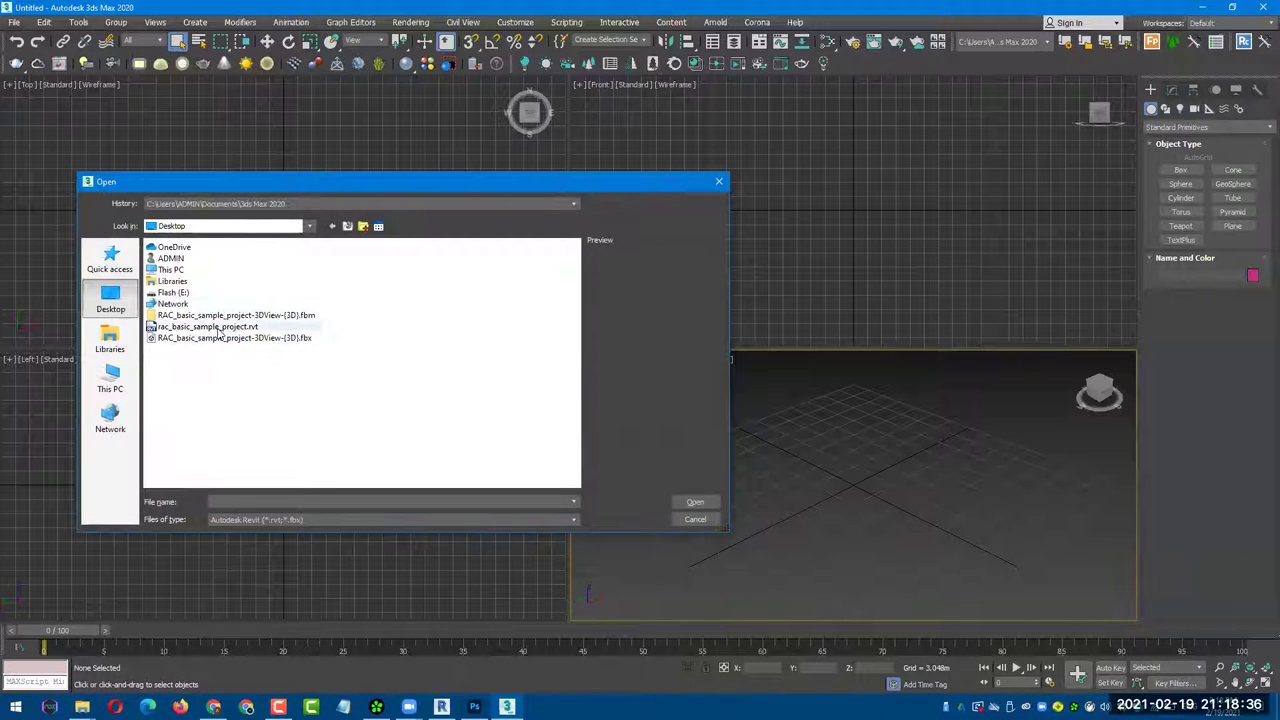
click(219, 329)
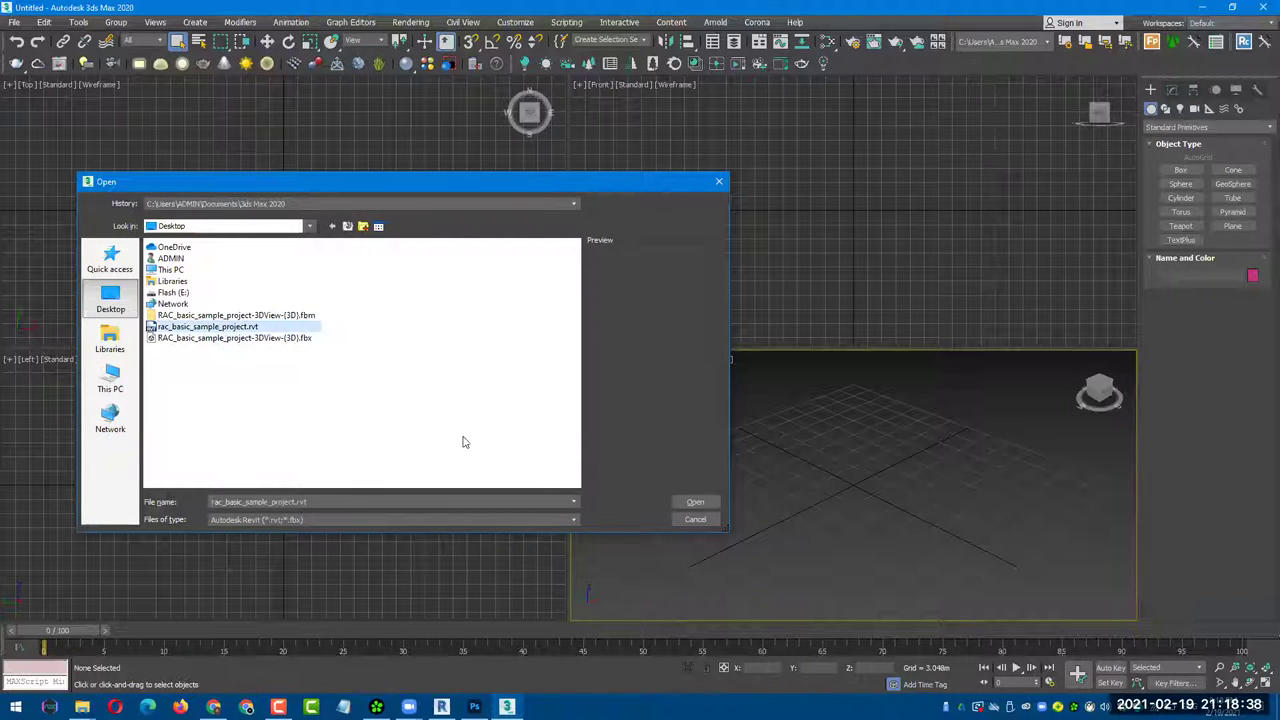
click(695, 503)
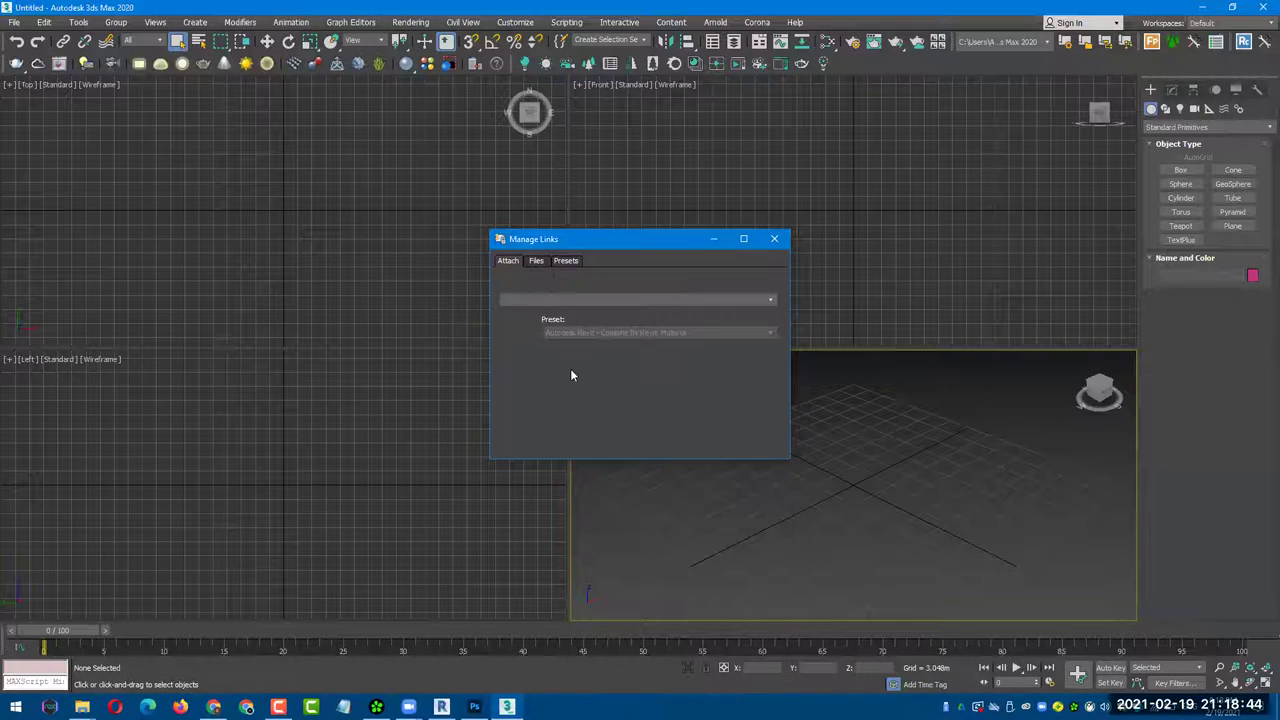
- Set the link's Revit view to (3D)
click(774, 238)
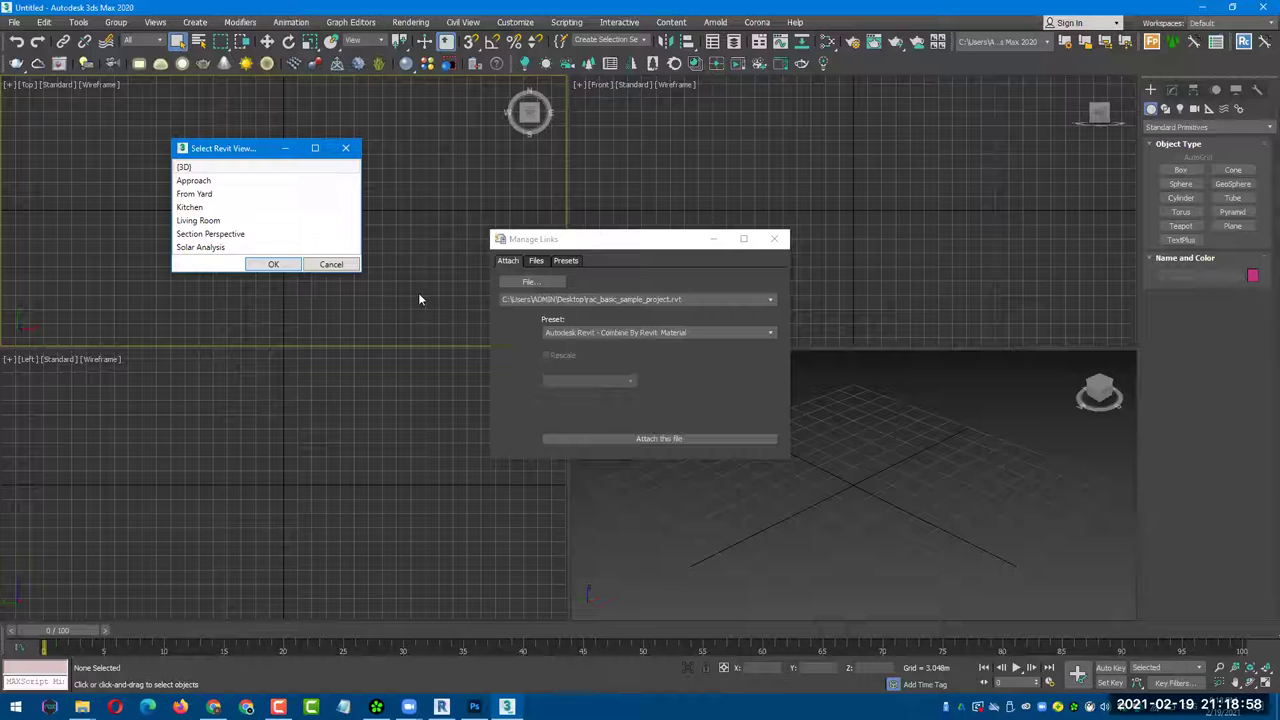
drag(230, 157, 288, 197)
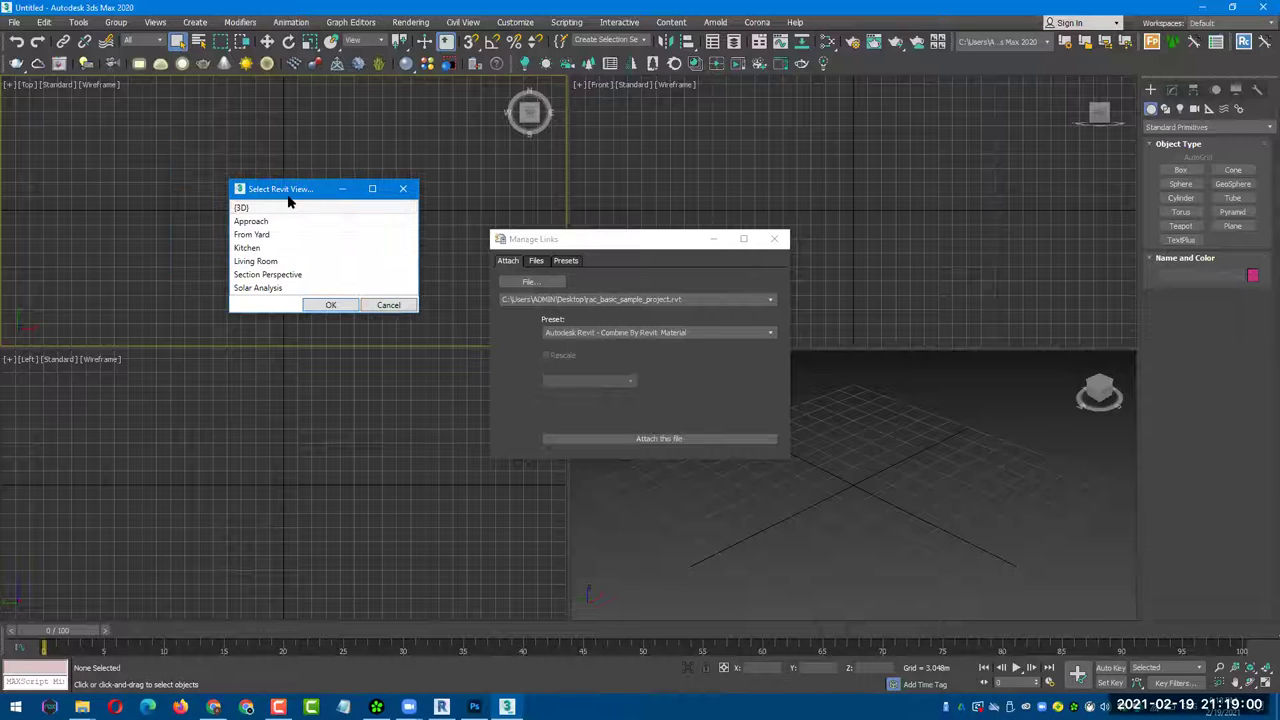
click(268, 210)
click(330, 305)
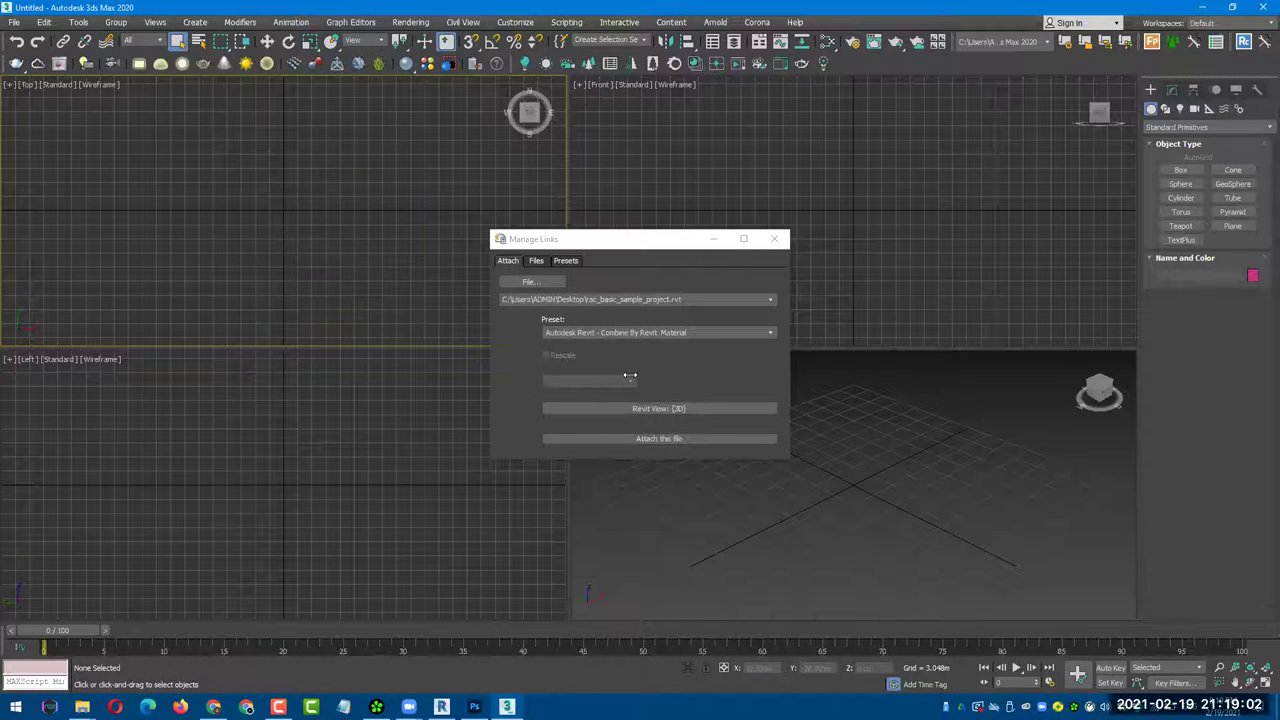
- Keep the Combine By Revit Material preset and check the still-empty Files list
click(660, 333)
click(660, 343)
click(536, 260)
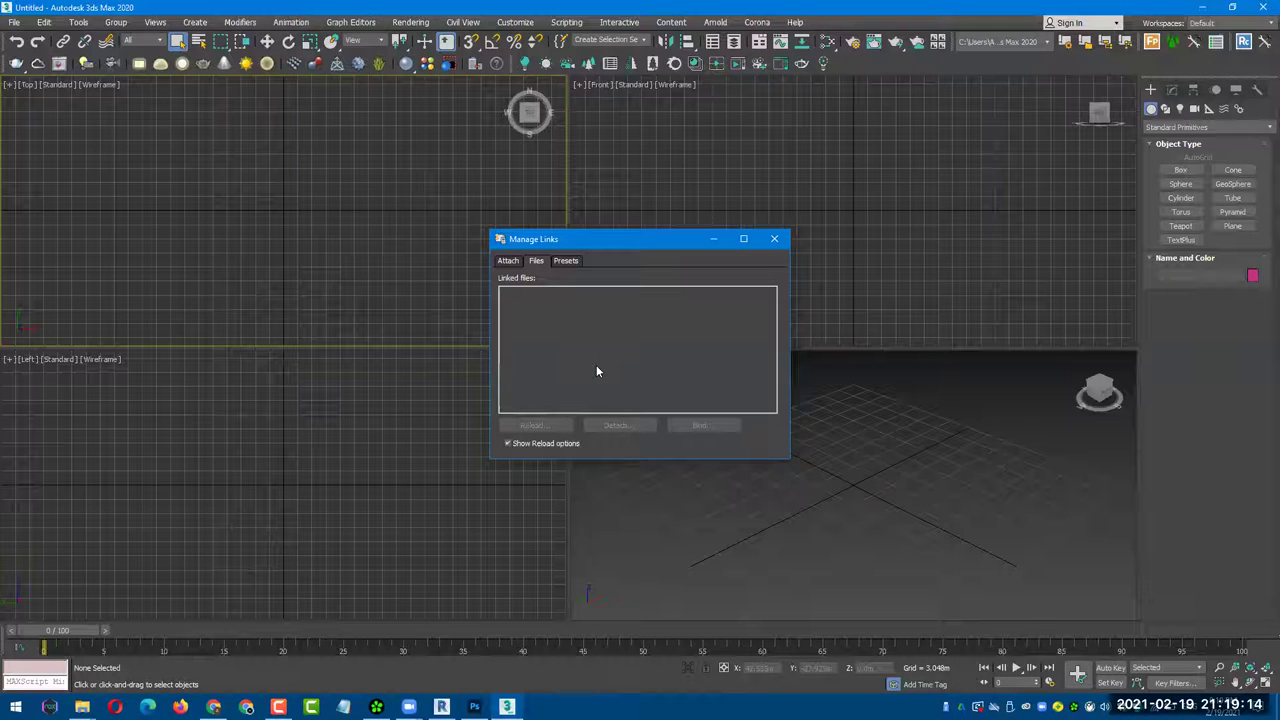
- Change the link preset to Autodesk Revit - Do Not Combine Entities, keeping the (3D) view
click(566, 260)
click(534, 262)
click(507, 260)
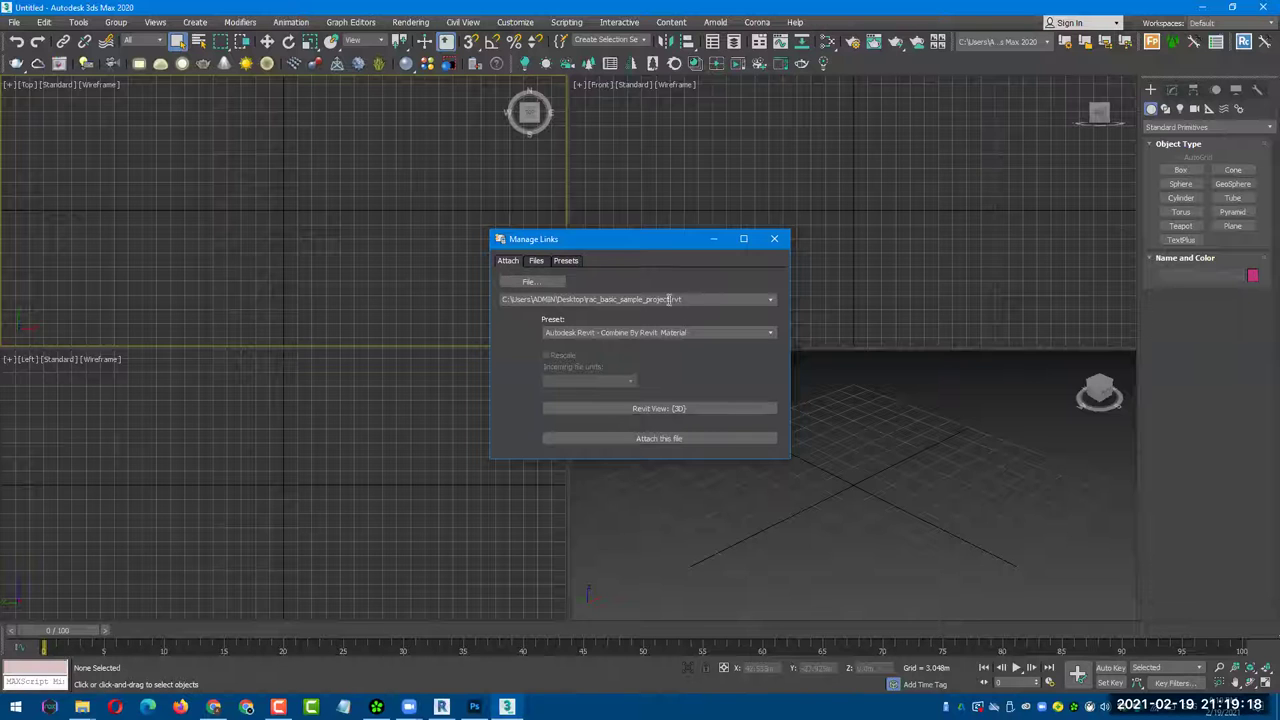
click(601, 336)
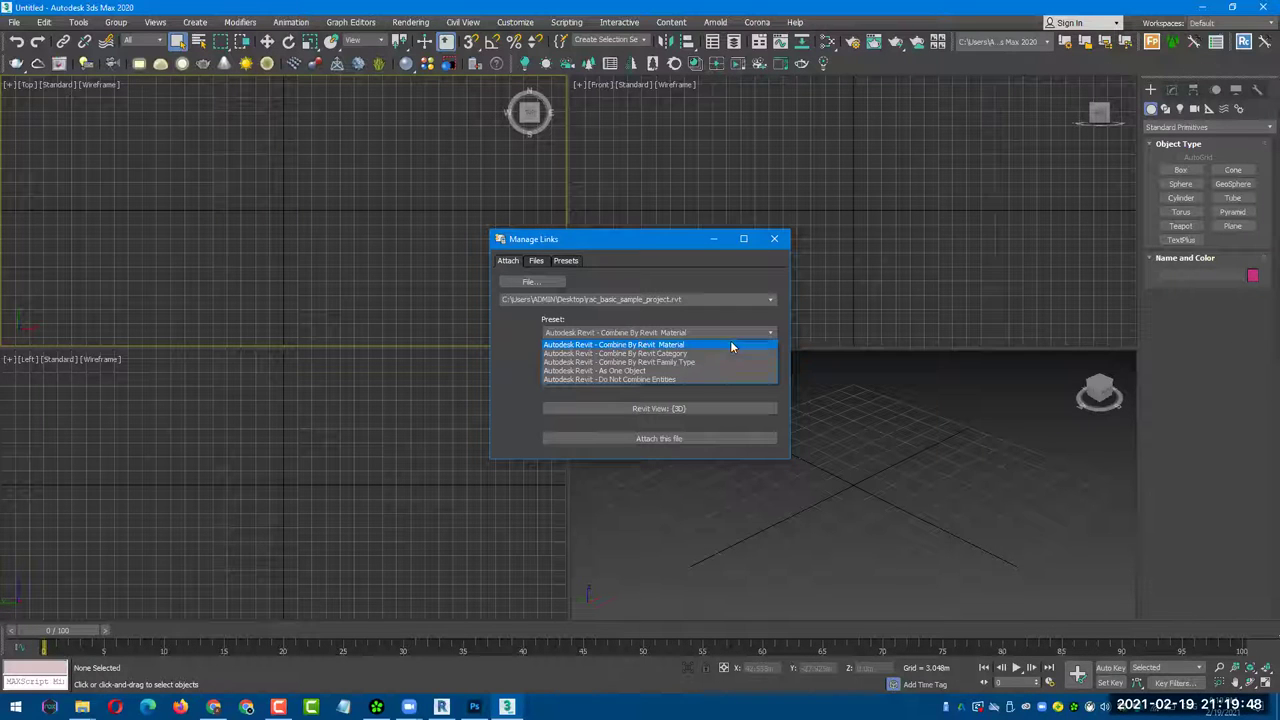
click(660, 378)
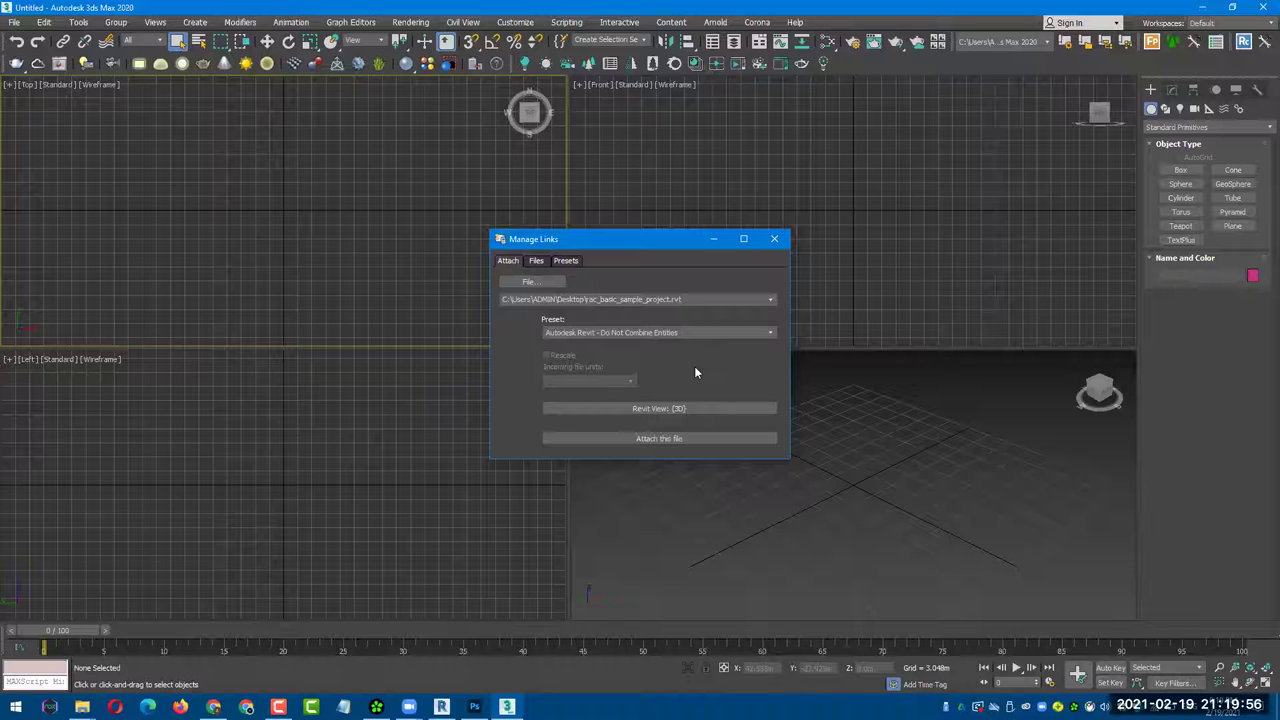
- Attach the Revit file and let the house, sun system and wind turbines import
click(681, 439)
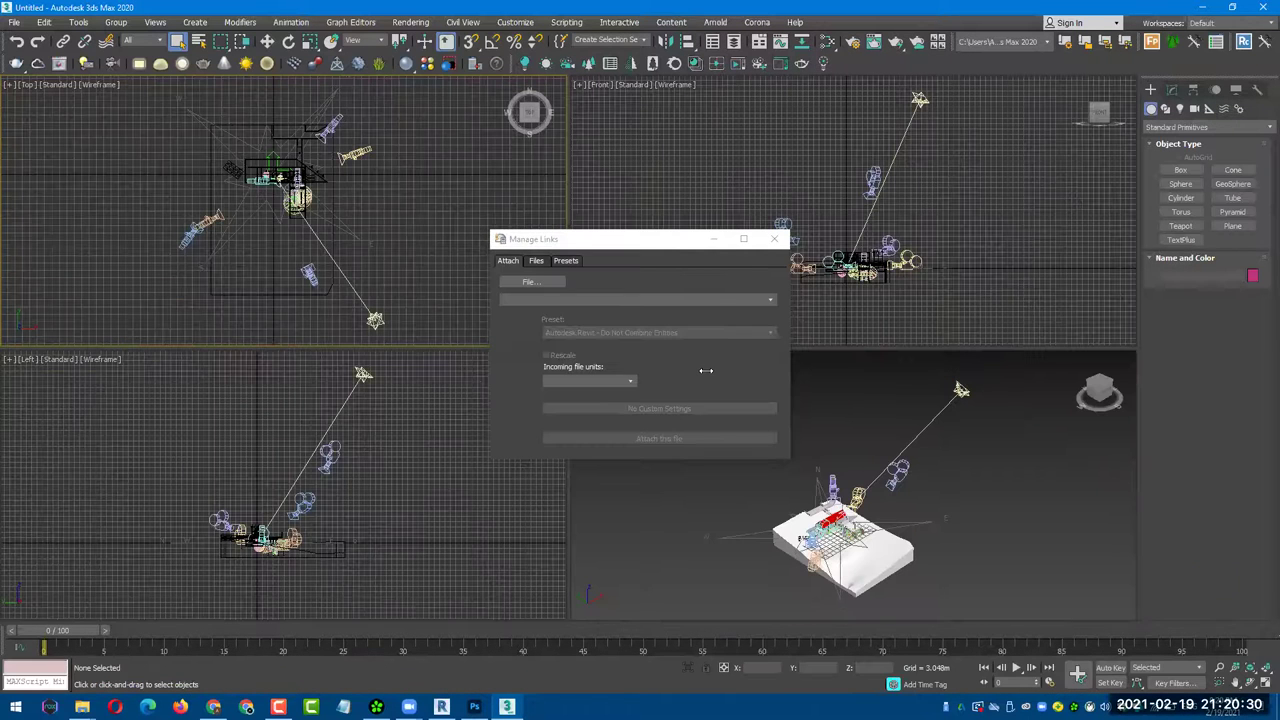
click(630, 380)
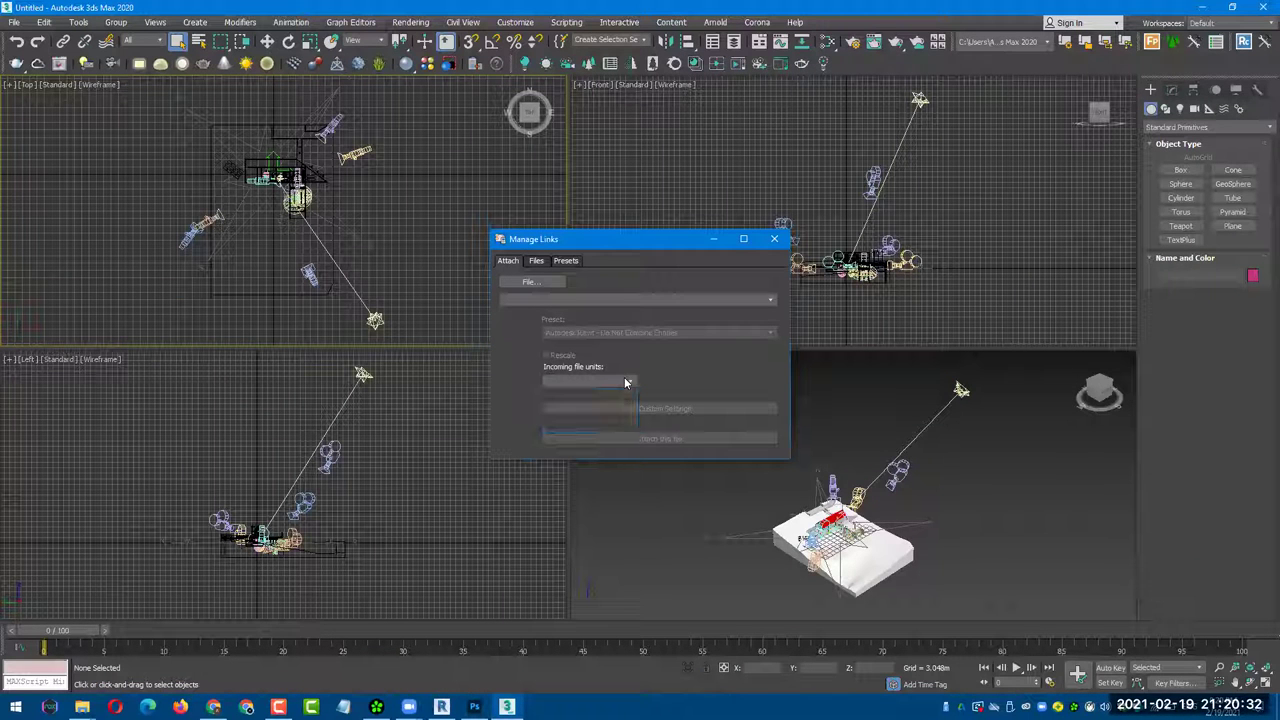
- Close Manage Links, maximize the Perspective viewport, and delete the Sun Positioner
click(773, 241)
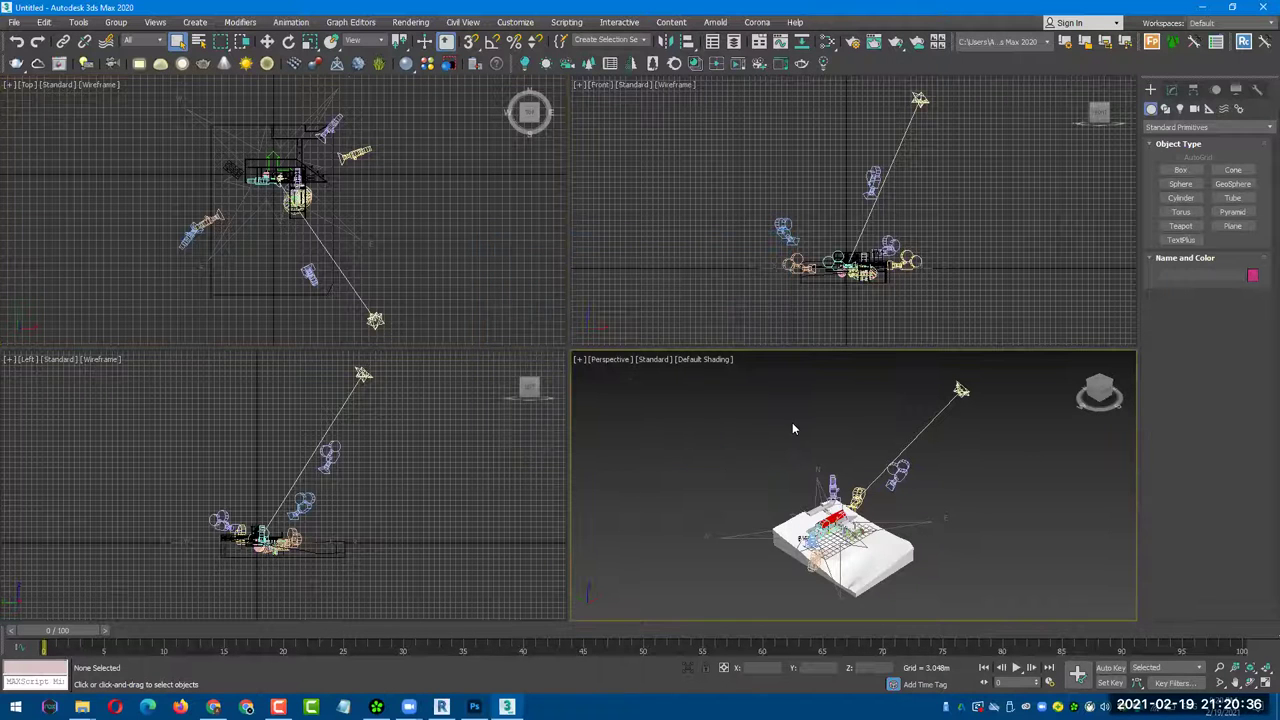
key(alt+w)
mouse_move(765, 402)
alt+middle_down()
mouse_move(753, 350)
mouse_move(786, 214)
alt+middle_up()
click(772, 155)
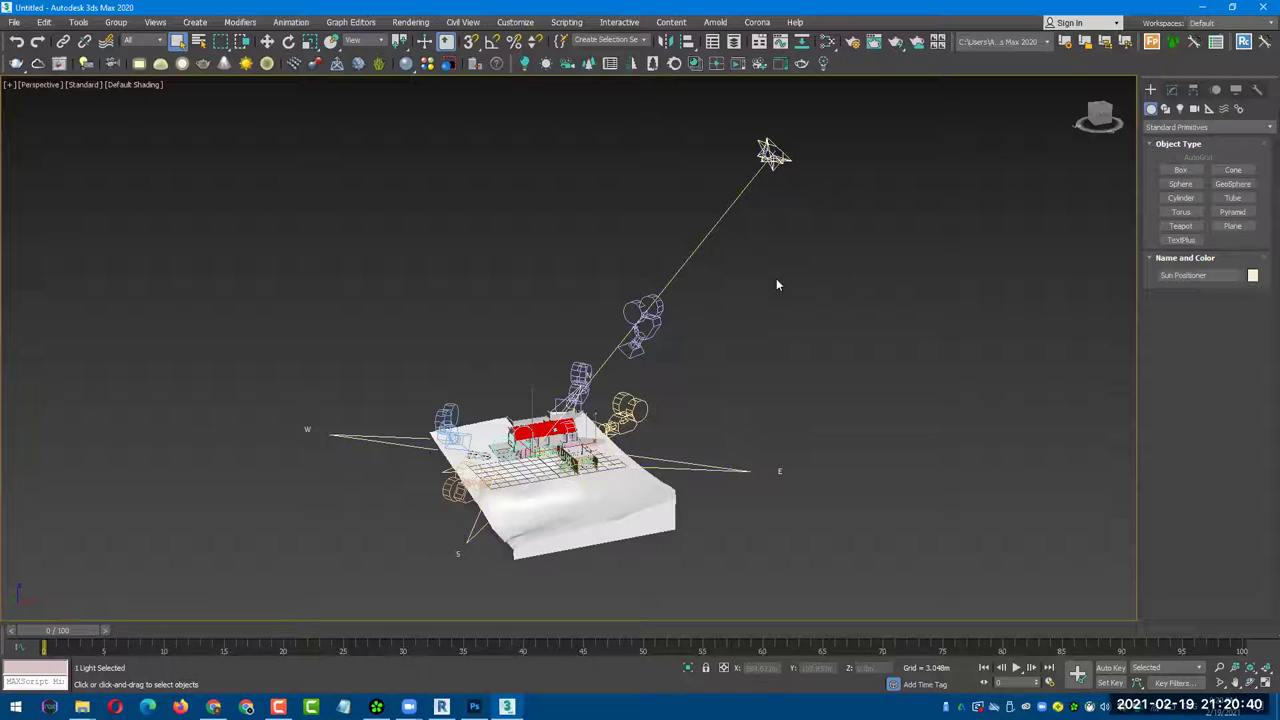
key(Delete)
- Delete the Solar Analysis, yellow and blue cameras
alt+middle_drag(776, 278, 762, 307)
click(652, 298)
key(Delete)
click(636, 374)
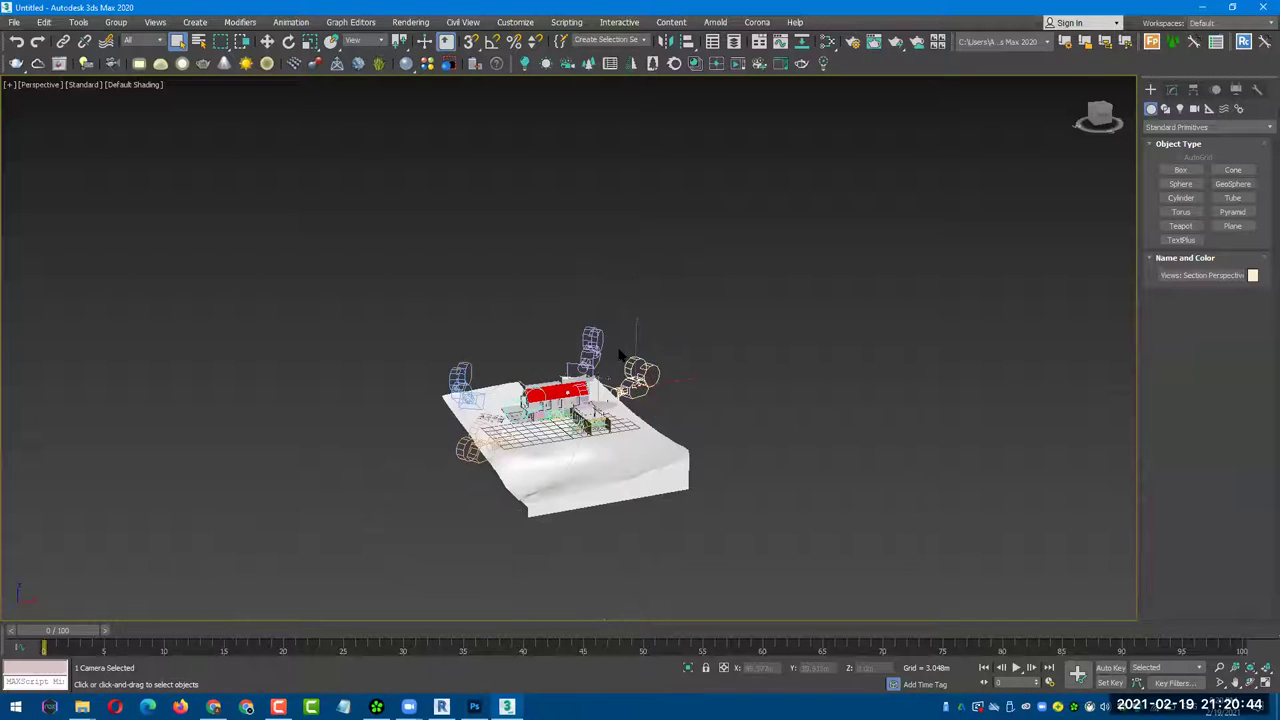
key(Delete)
click(589, 341)
key(Delete)
- Delete the blue and orange helper objects
click(466, 368)
key(Delete)
click(470, 448)
key(Delete)
- Orbit and zoom around the house and terrain to inspect the cleaned-up scene
scroll(601, 465, up, 3)
scroll(601, 465, up, 2)
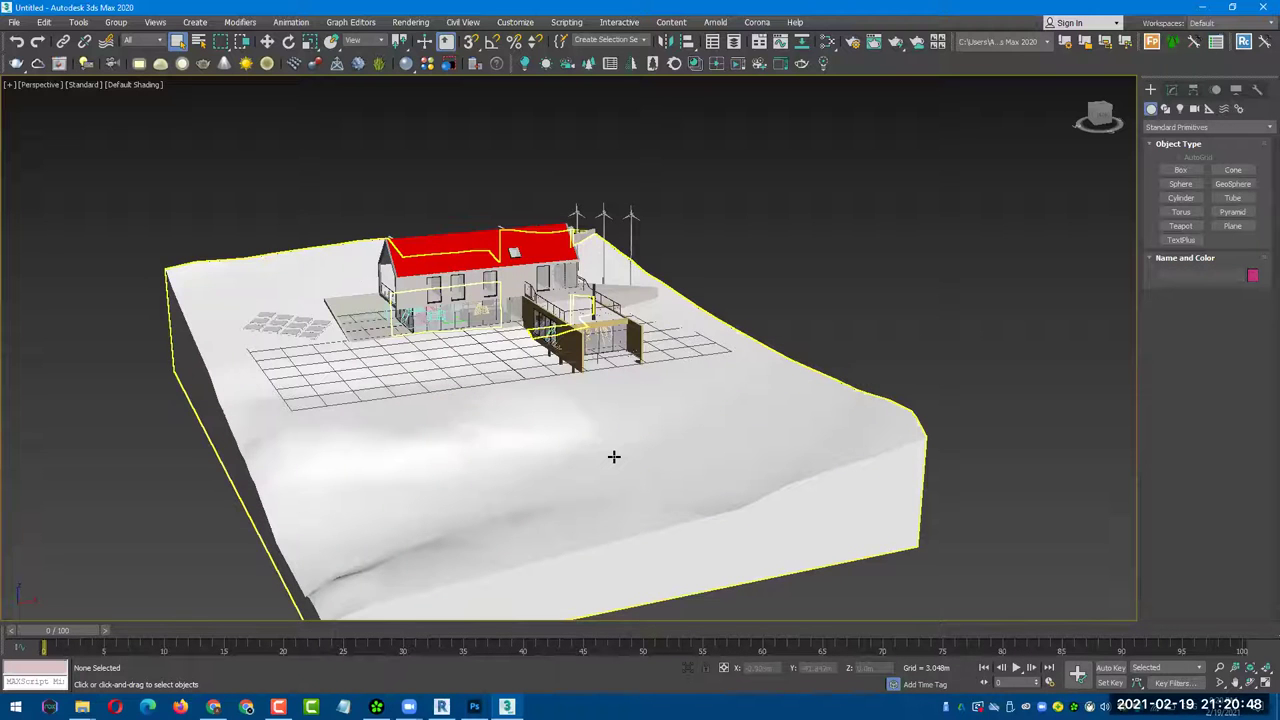
alt+middle_drag(606, 437, 516, 557)
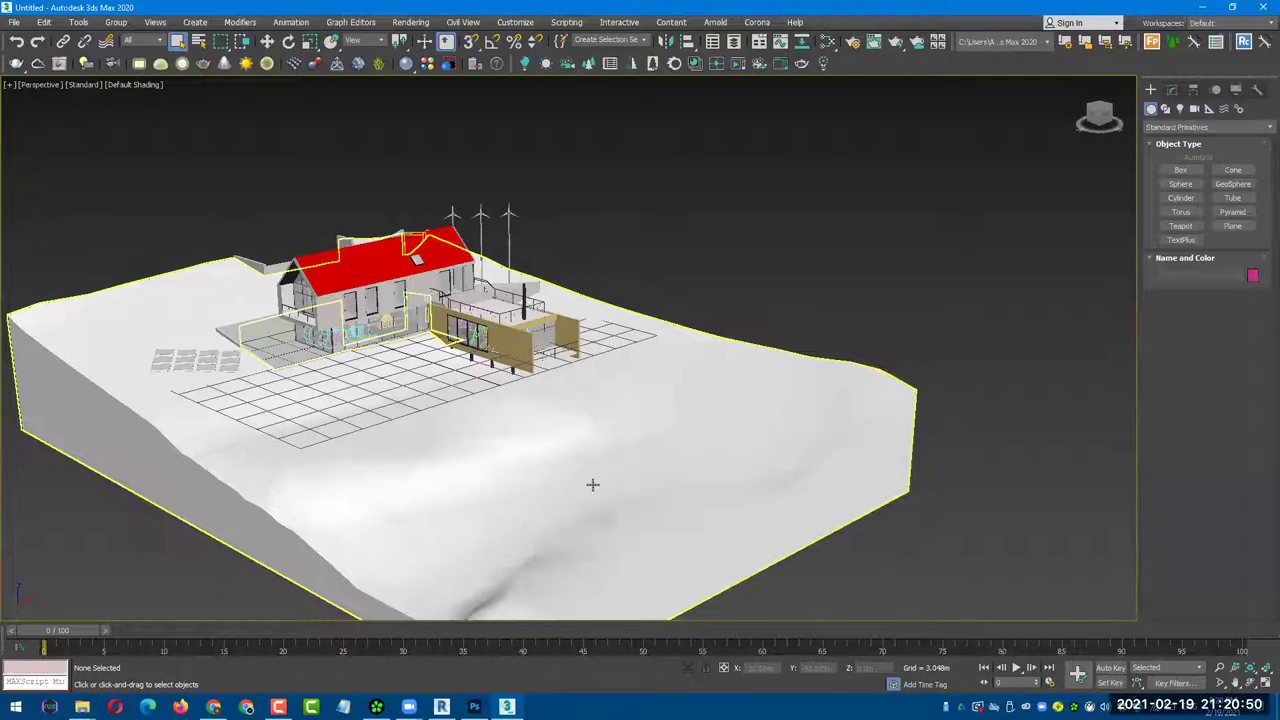
mouse_move(539, 411)
alt+middle_down()
mouse_move(617, 409)
mouse_move(571, 437)
alt+middle_up()
scroll(500, 460, up, 2)
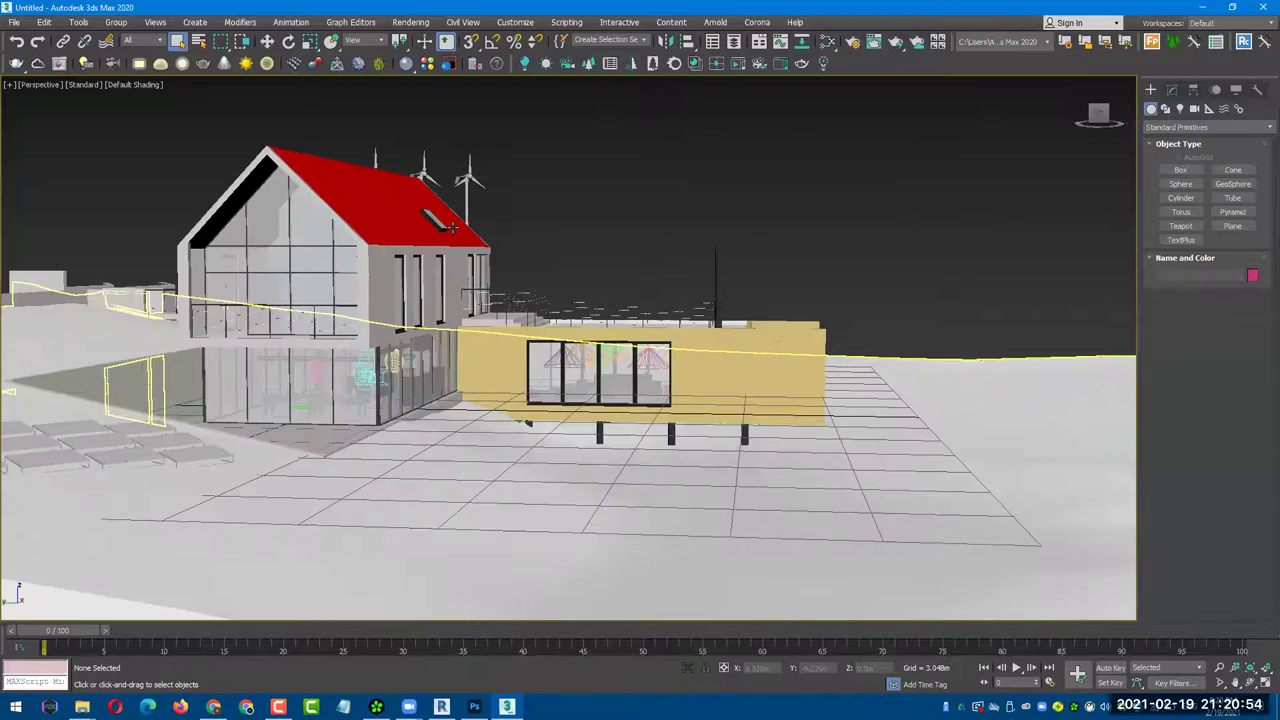
scroll(500, 460, up, 2)
click(446, 211)
click(718, 204)
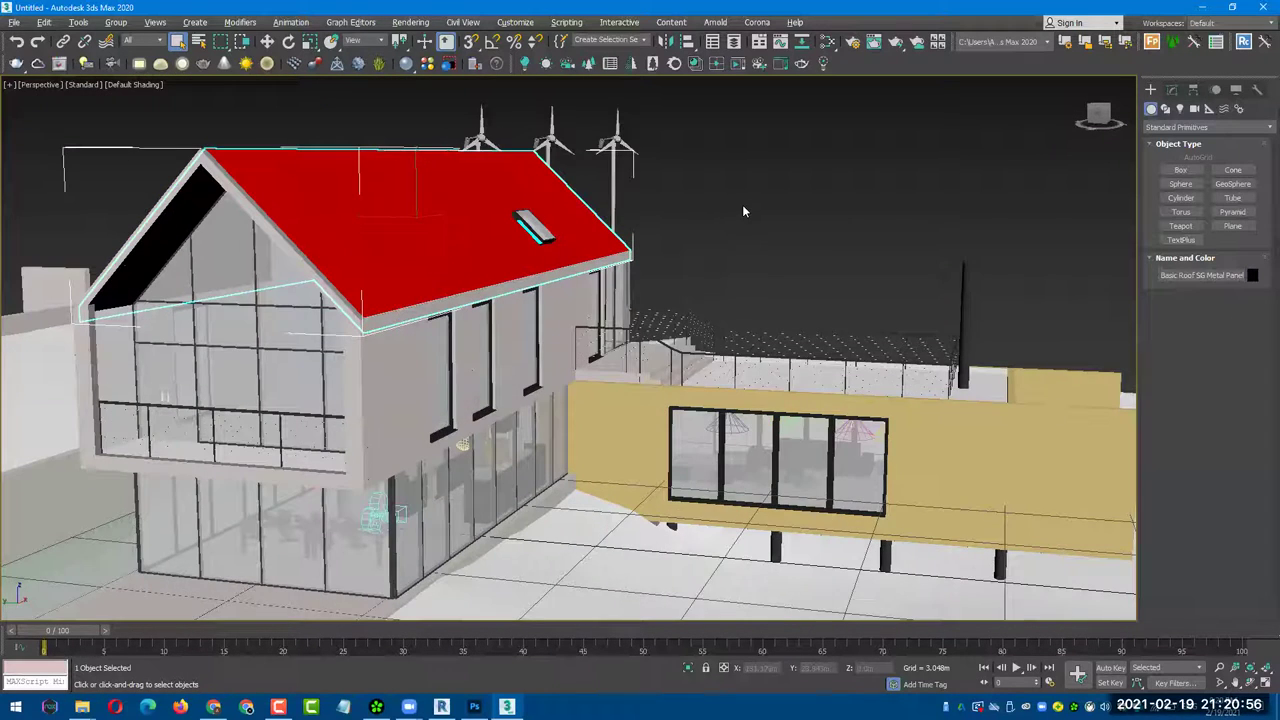
mouse_move(742, 204)
alt+middle_down()
mouse_move(751, 220)
mouse_move(716, 214)
mouse_move(465, 594)
alt+middle_up()
scroll(750, 218, down, 4)
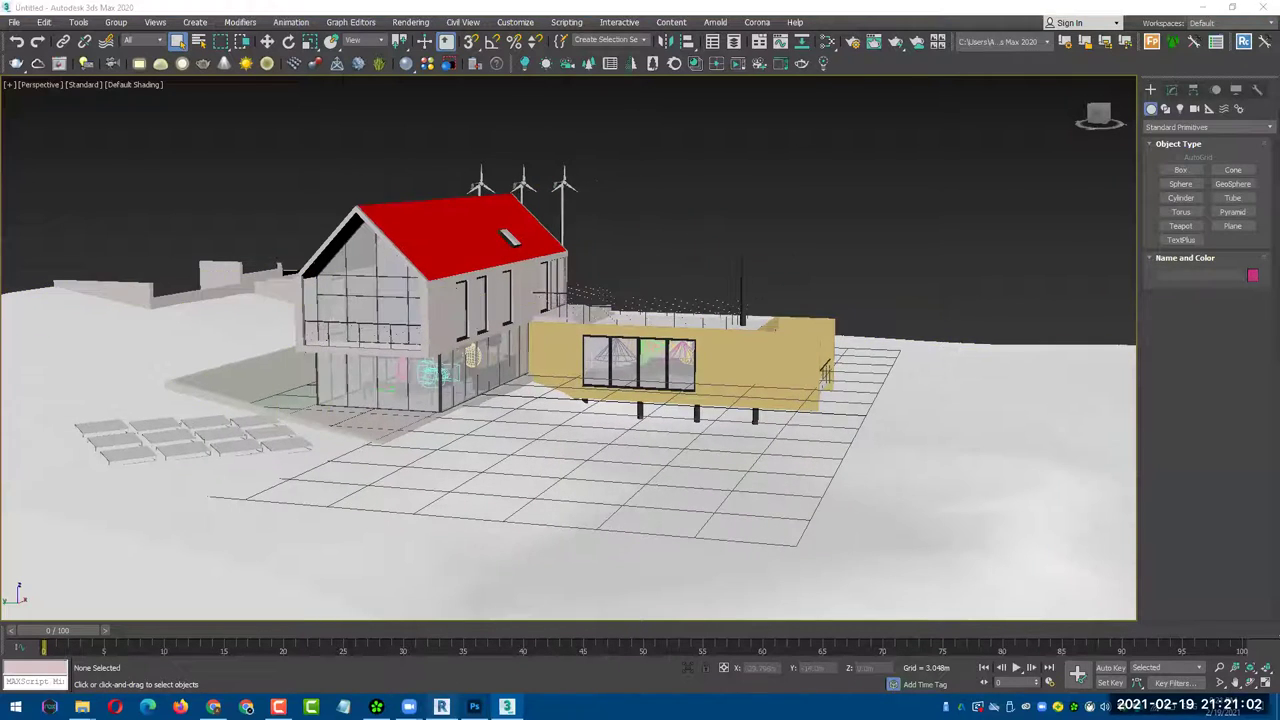
- In Revit, delete the middle wind generator and save the project
key(alt+Tab)
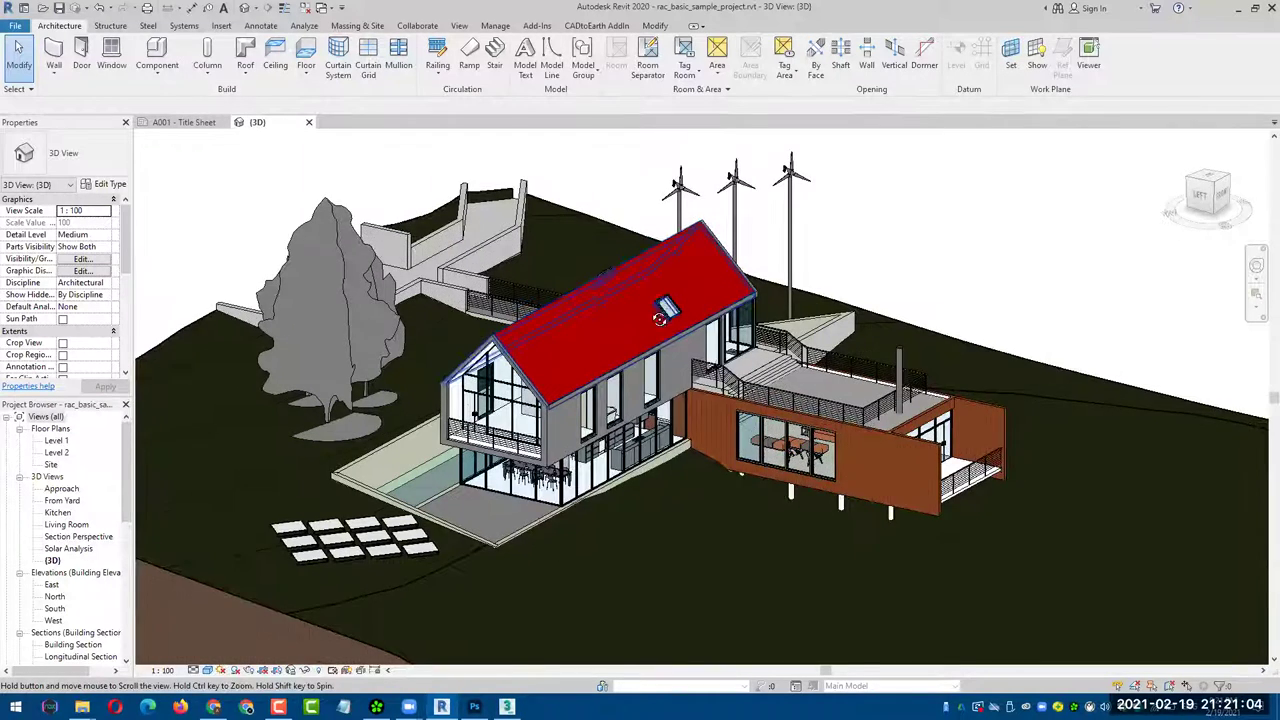
shift+middle_drag(684, 256, 655, 230)
scroll(655, 230, up, 2)
click(653, 228)
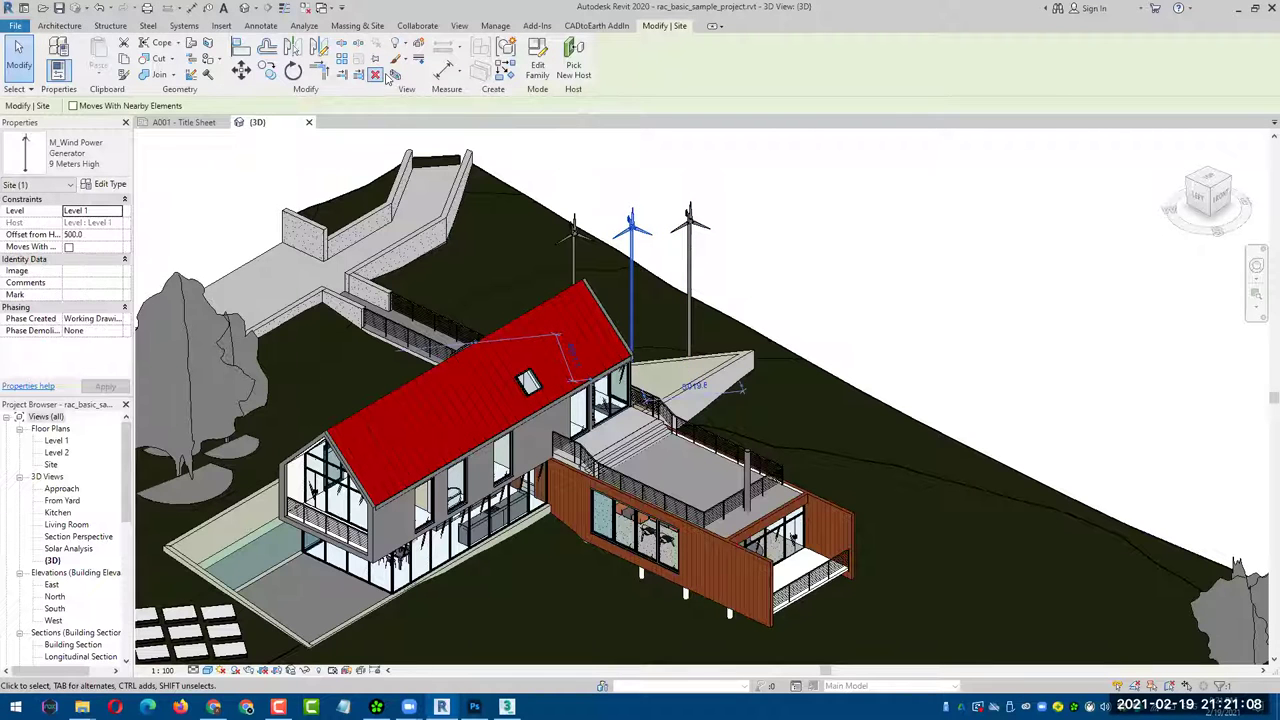
click(375, 76)
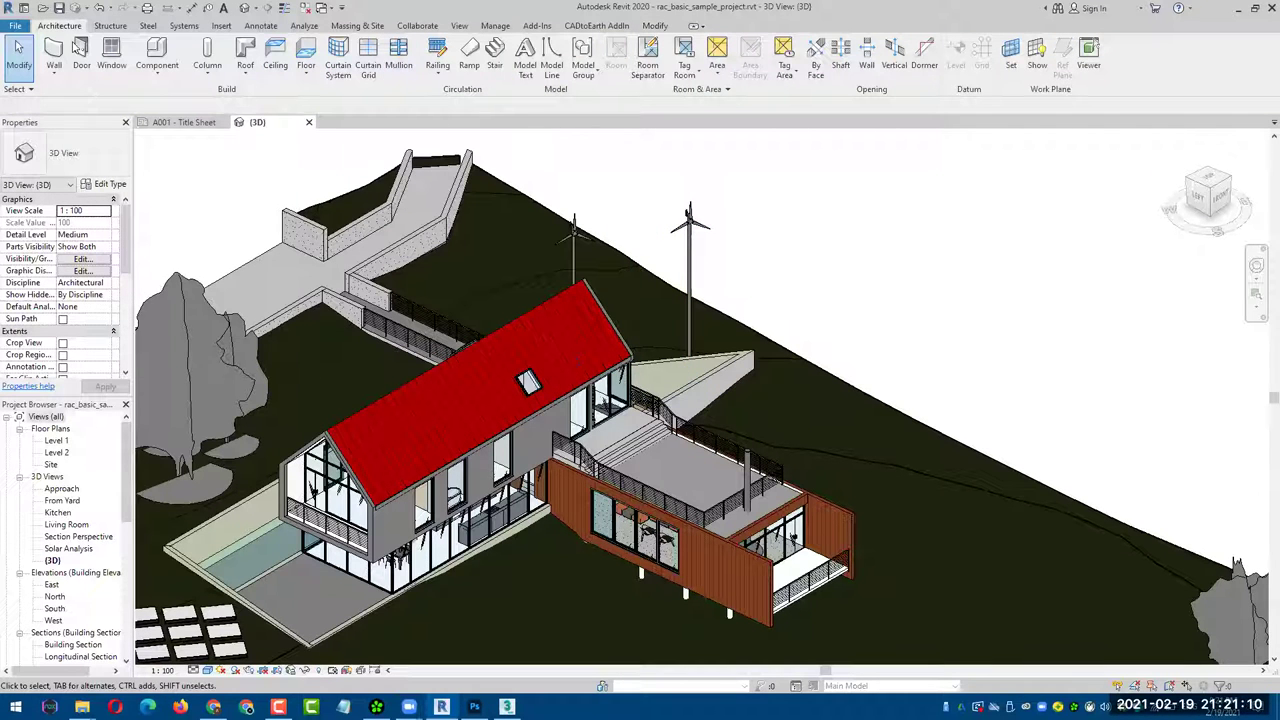
click(59, 7)
- Return to 3ds Max, tilt the view higher, and bring up the File menu
click(507, 707)
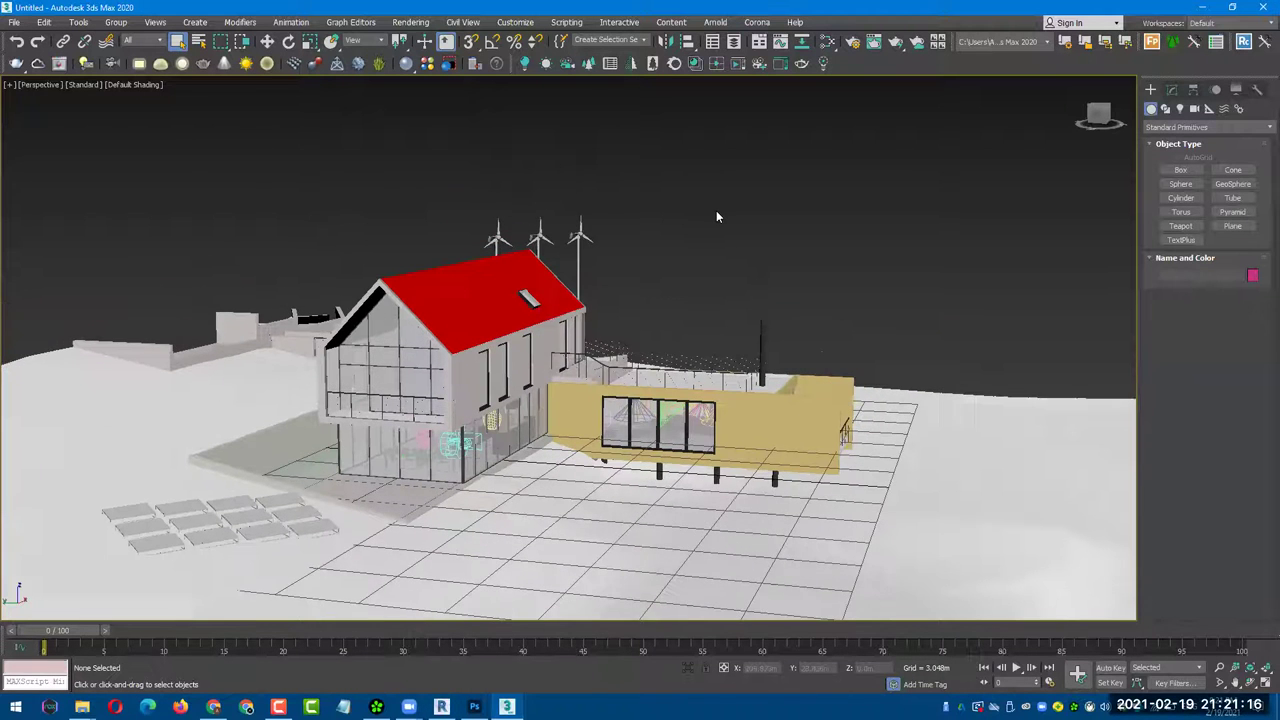
scroll(716, 210, up, 1)
alt+middle_drag(681, 230, 686, 96)
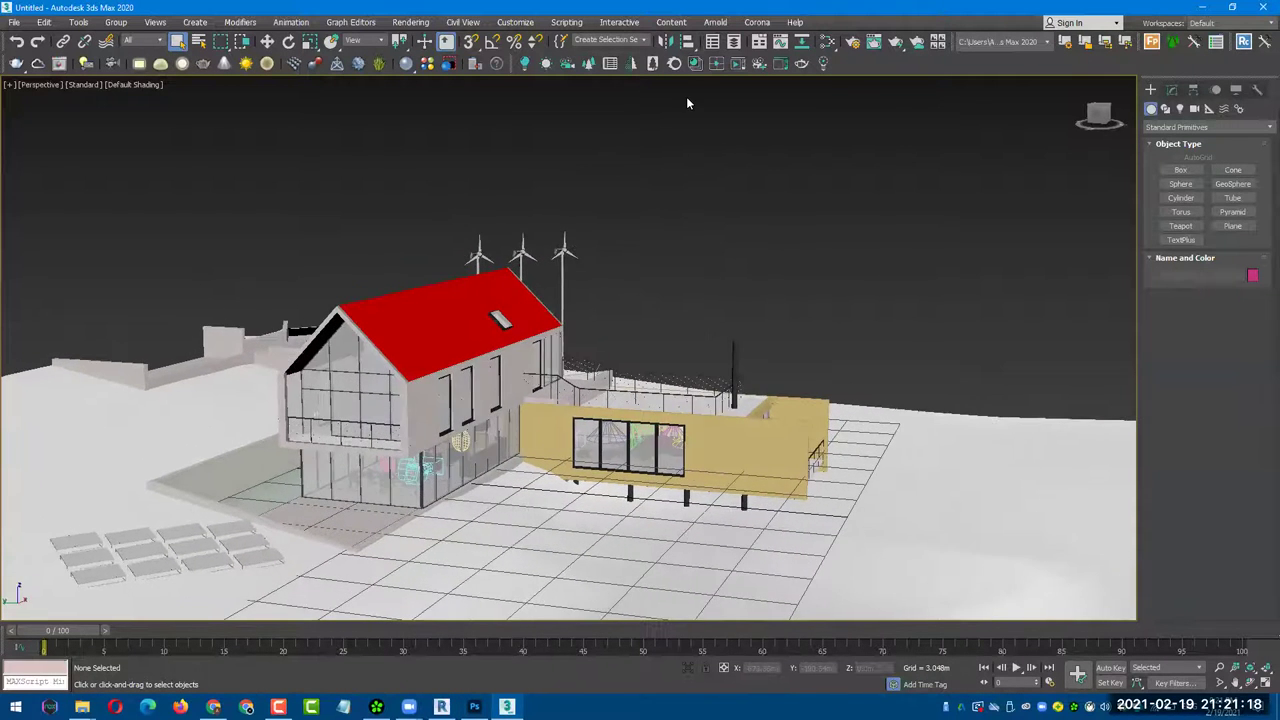
click(14, 22)
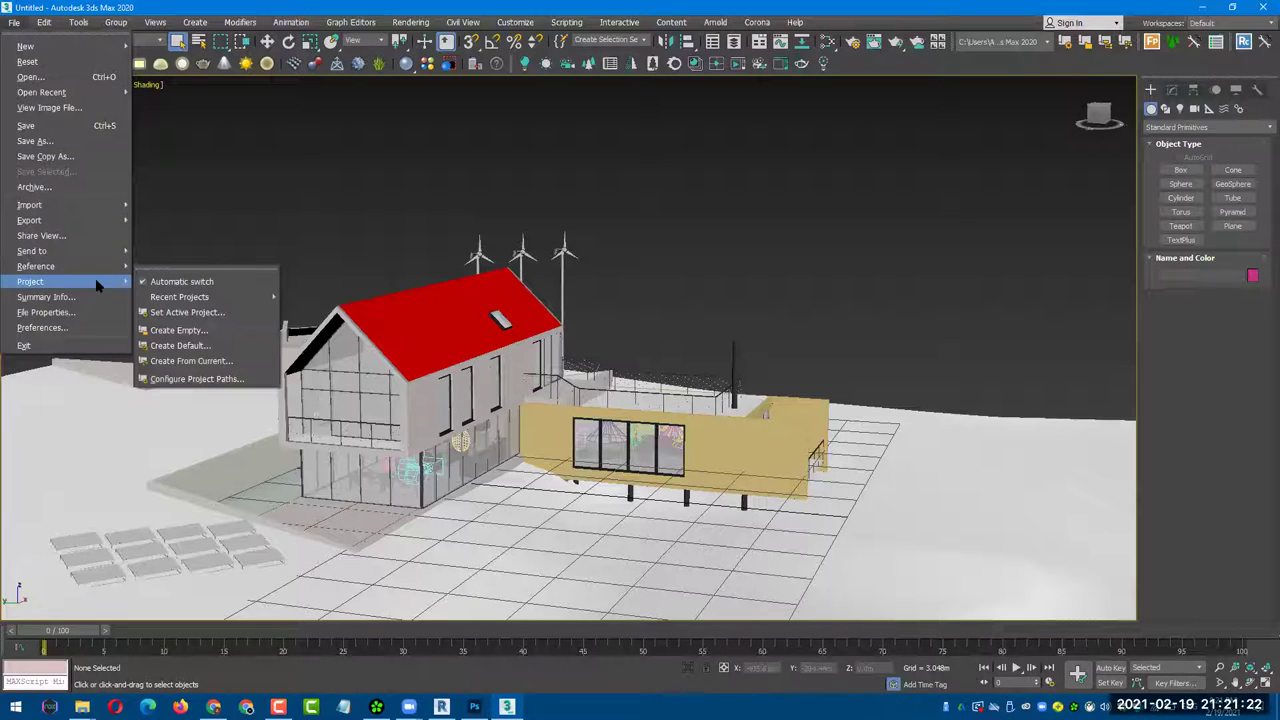
mouse_move(36, 266)
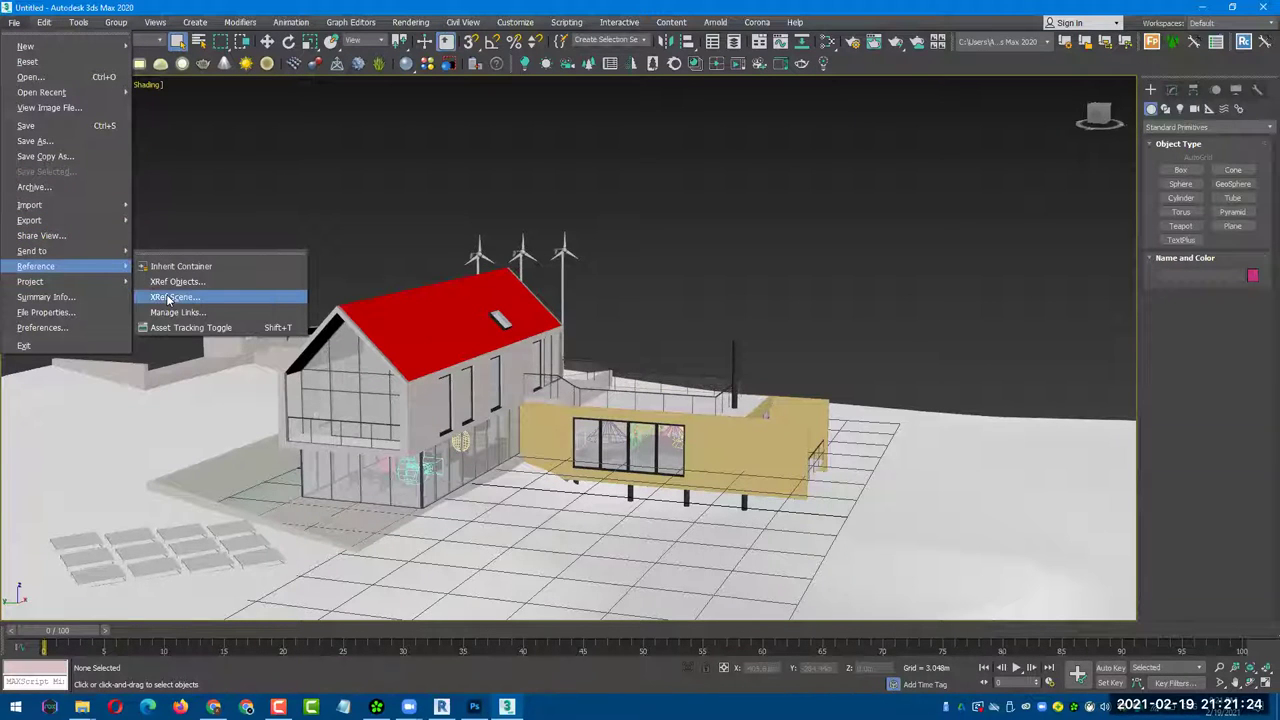
- In Manage Links, reload the linked rac_basic_sample_project.rvt from the Files tab
click(172, 312)
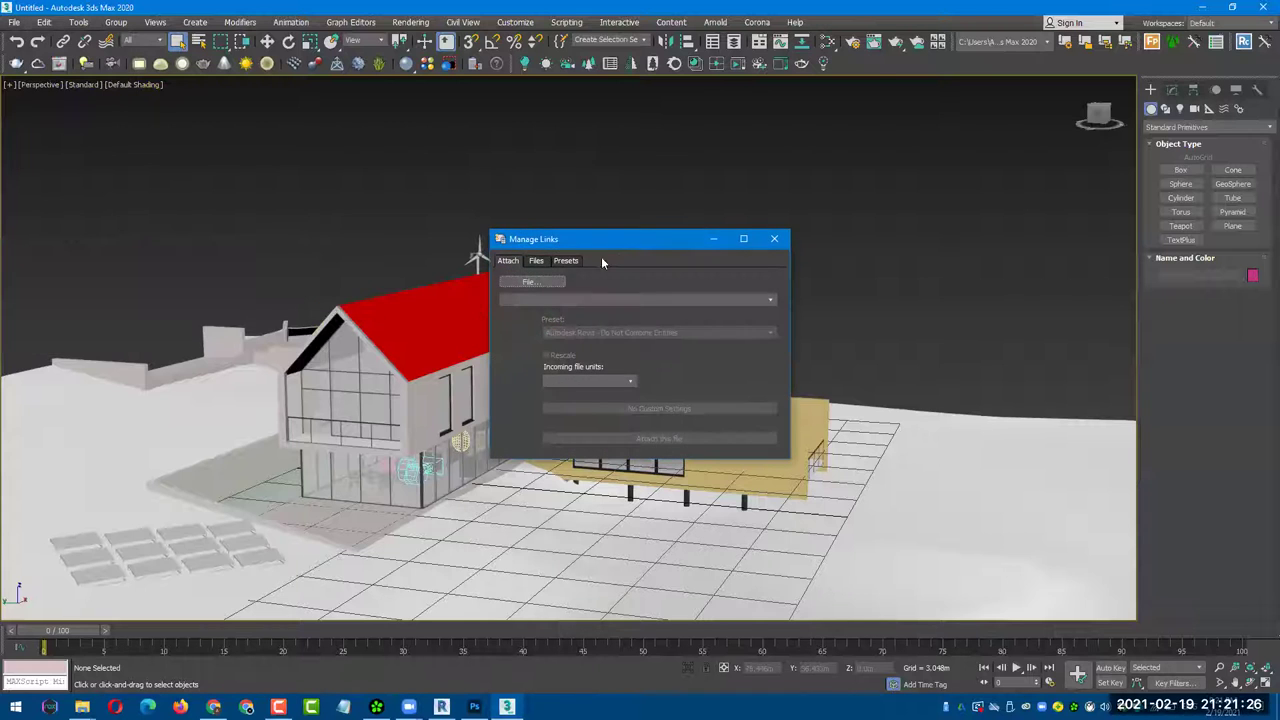
click(540, 261)
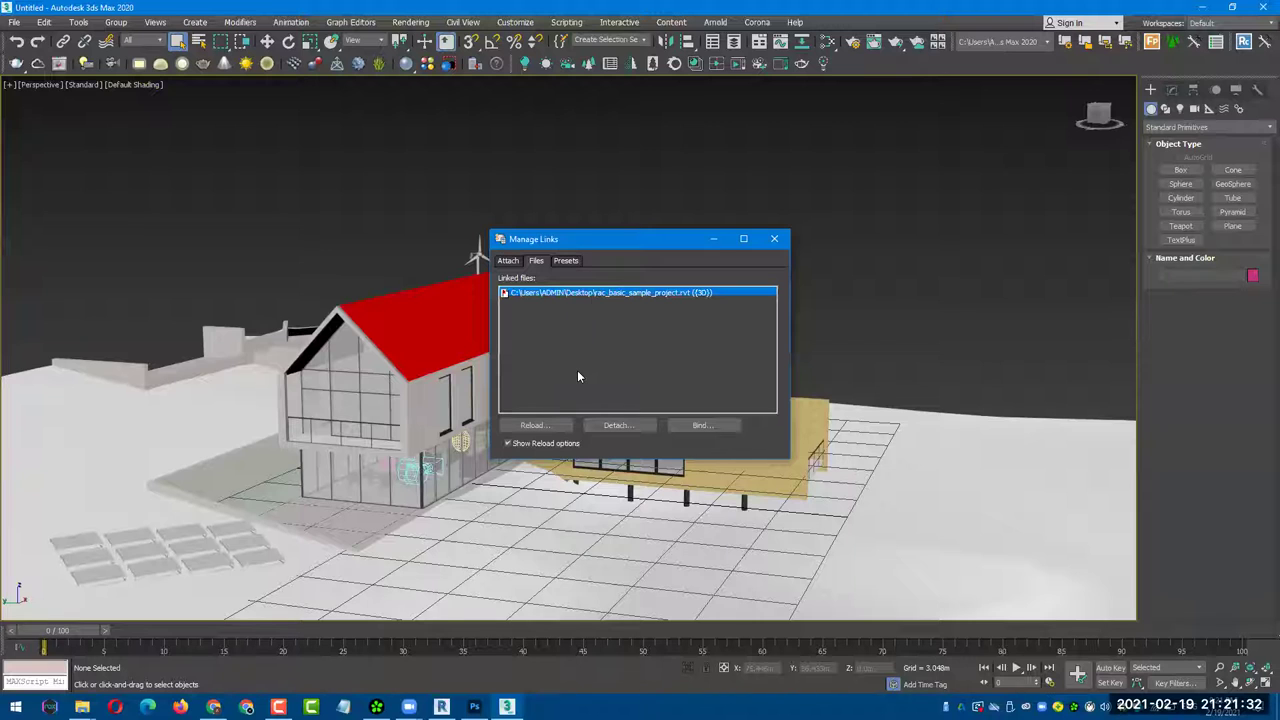
click(548, 425)
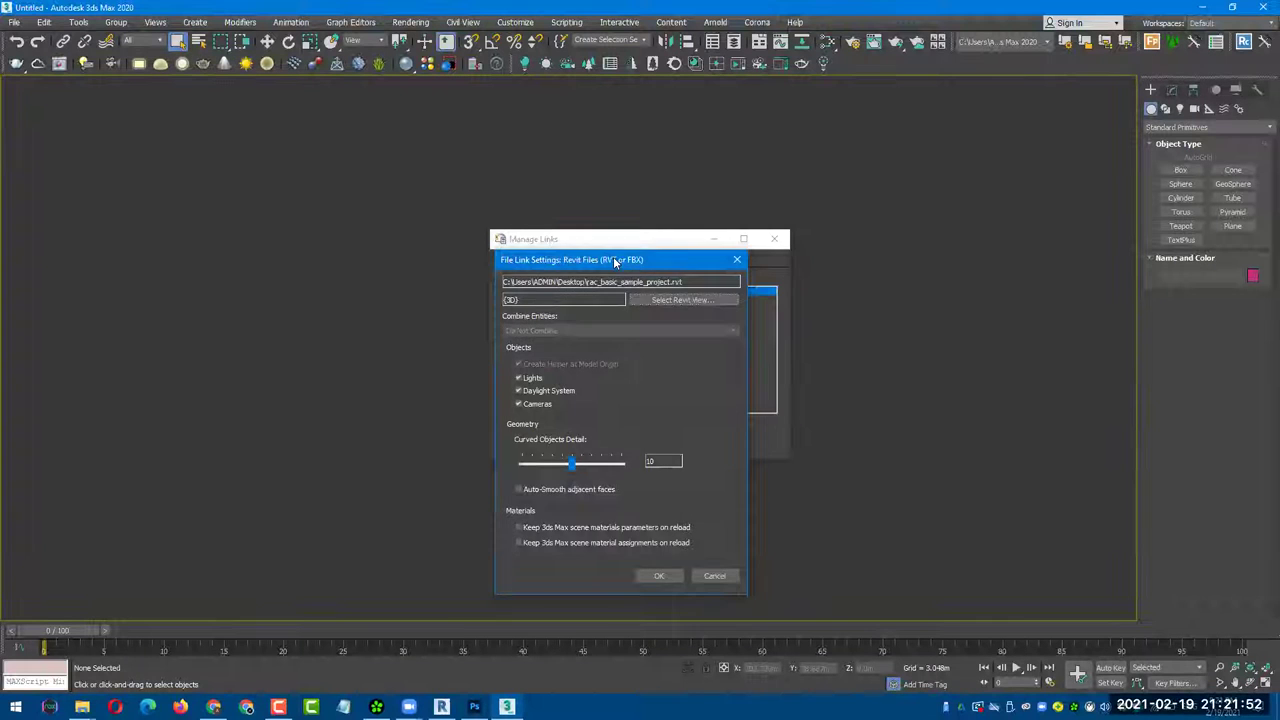
- Untick Daylight System and Cameras, confirm the reload, and dismiss the licence notice
drag(618, 258, 324, 197)
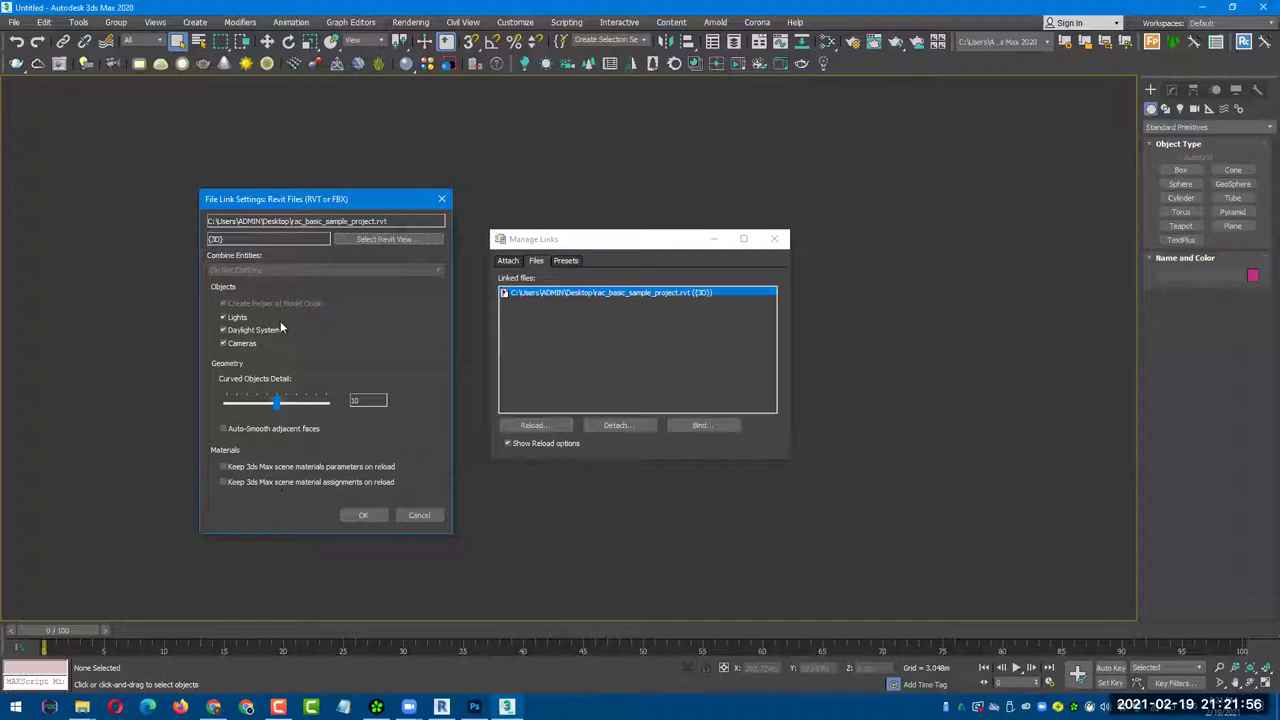
click(238, 330)
click(244, 340)
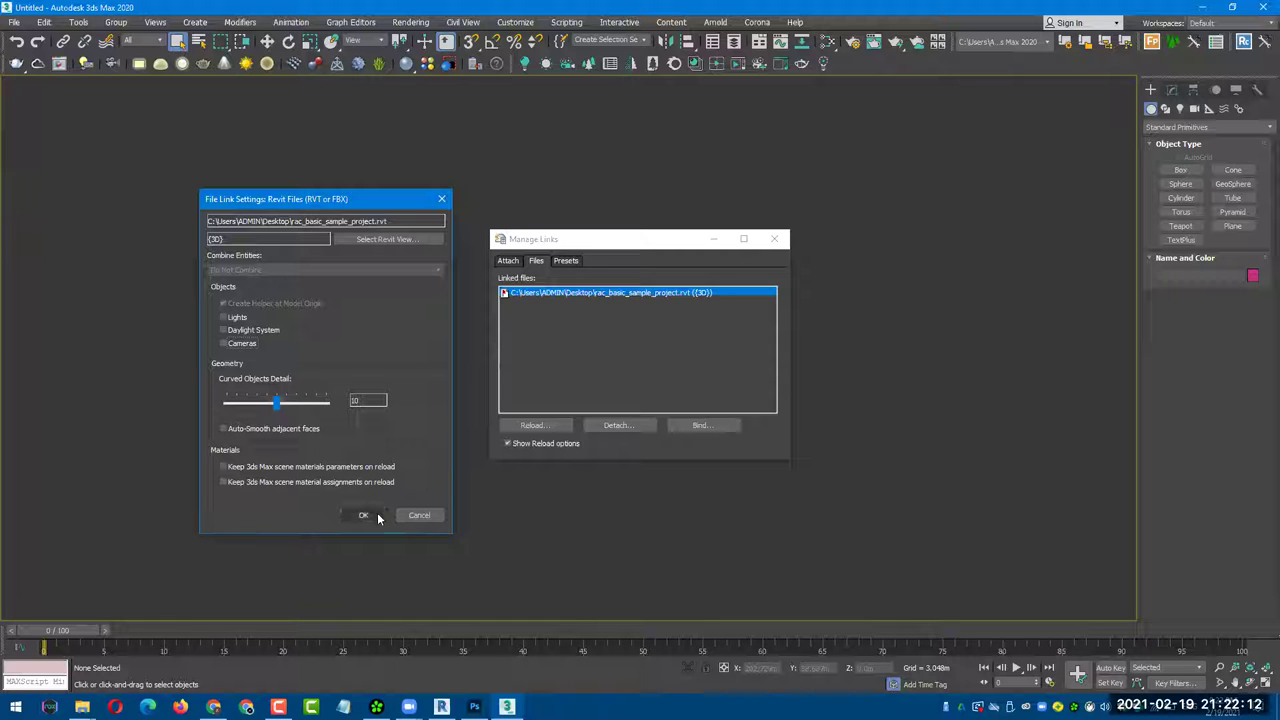
click(360, 516)
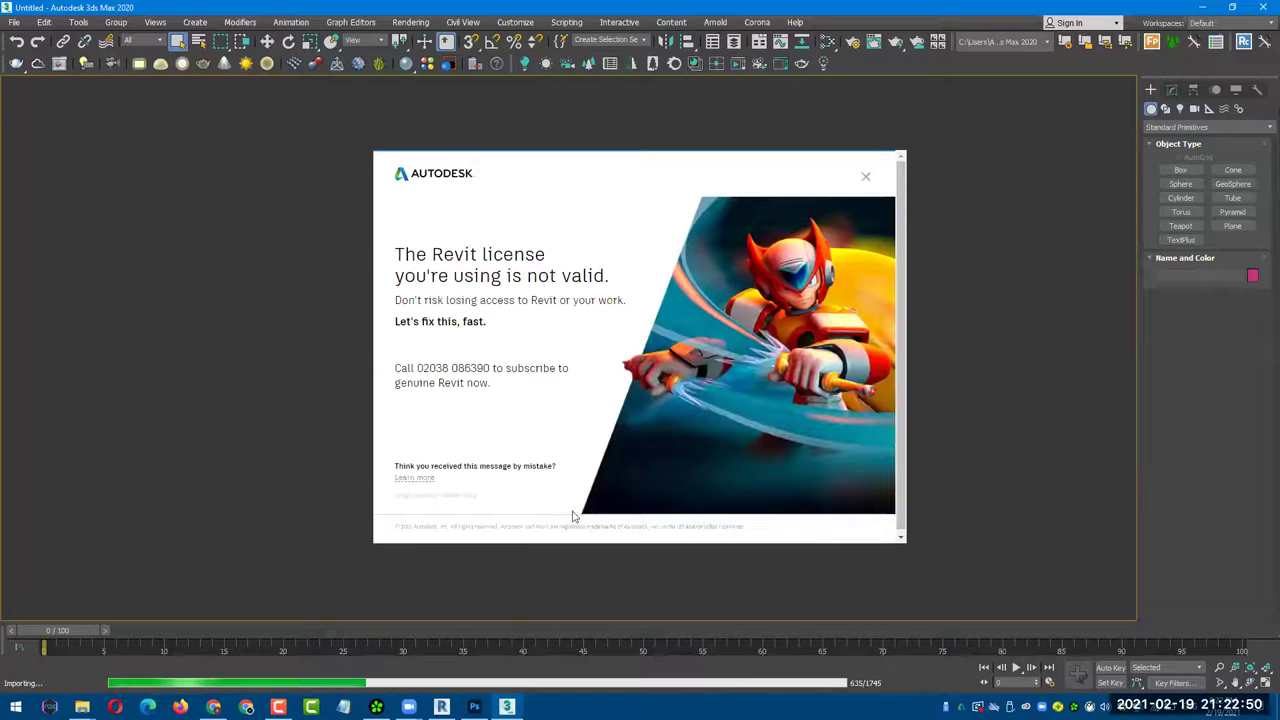
click(869, 183)
click(867, 179)
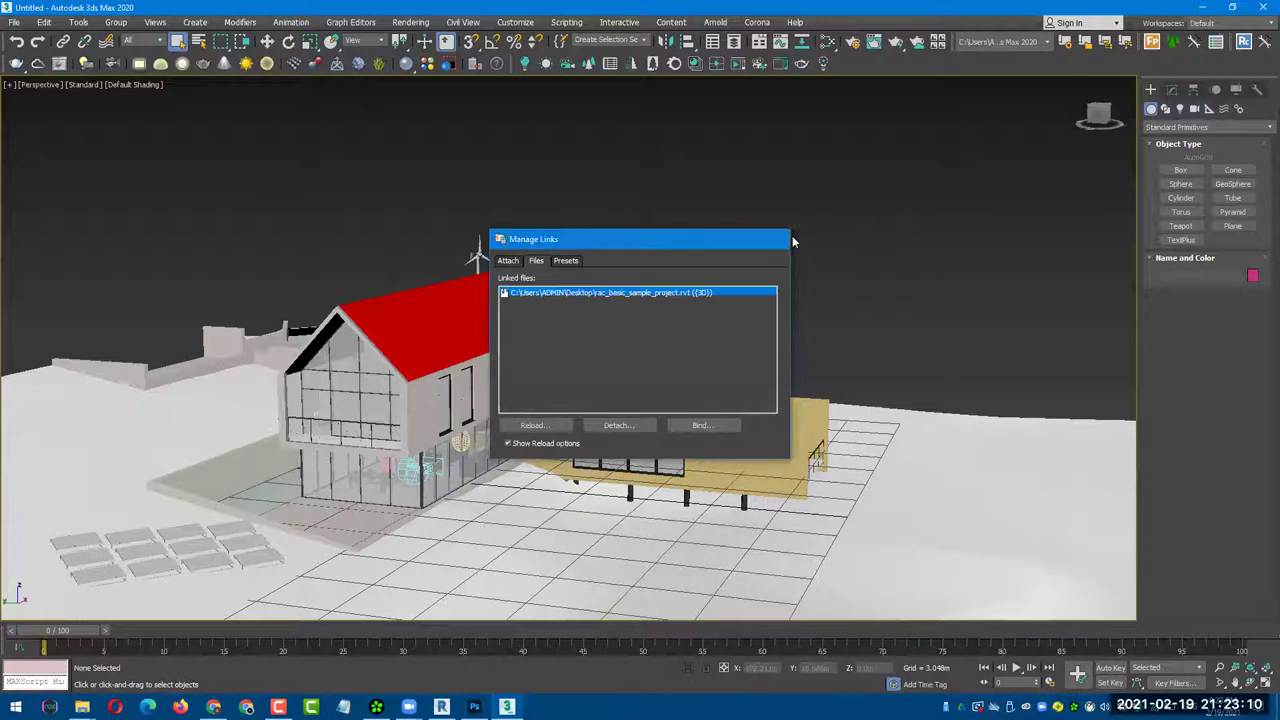
- Close Manage Links and orbit around the reloaded house to inspect it
click(775, 239)
scroll(700, 240, up, 5)
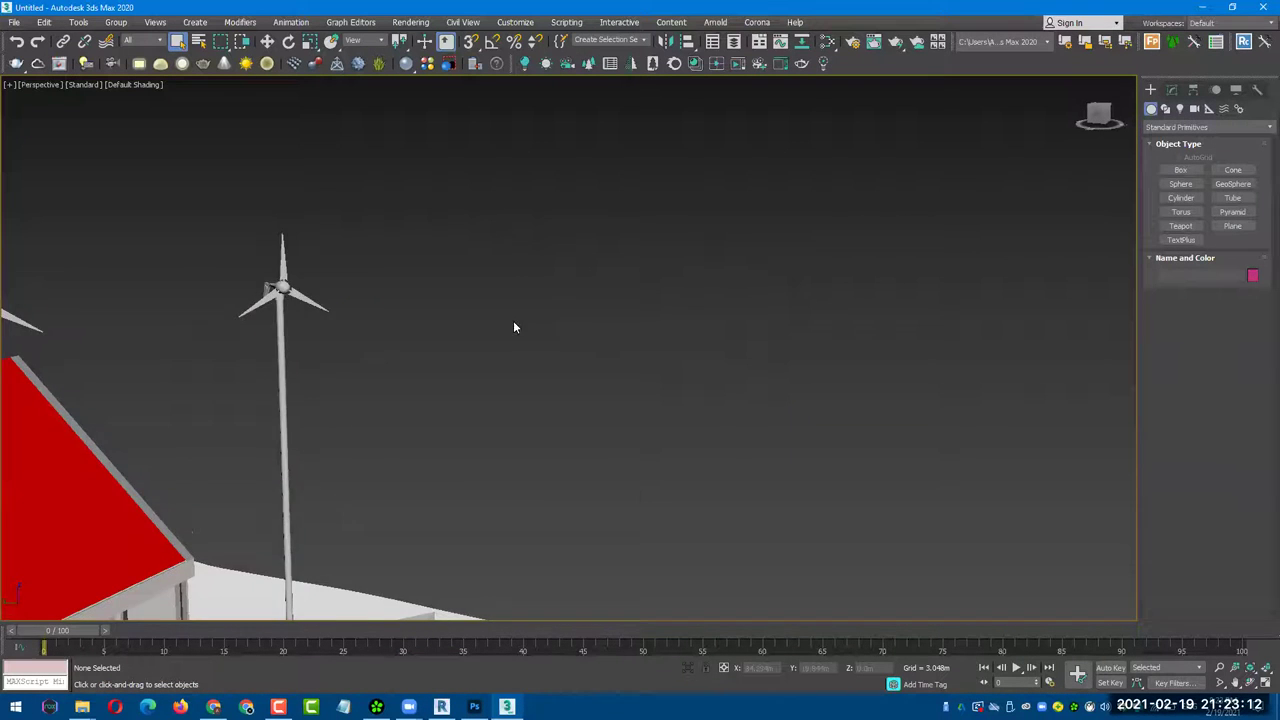
scroll(513, 322, down, 6)
alt+middle_drag(506, 351, 470, 306)
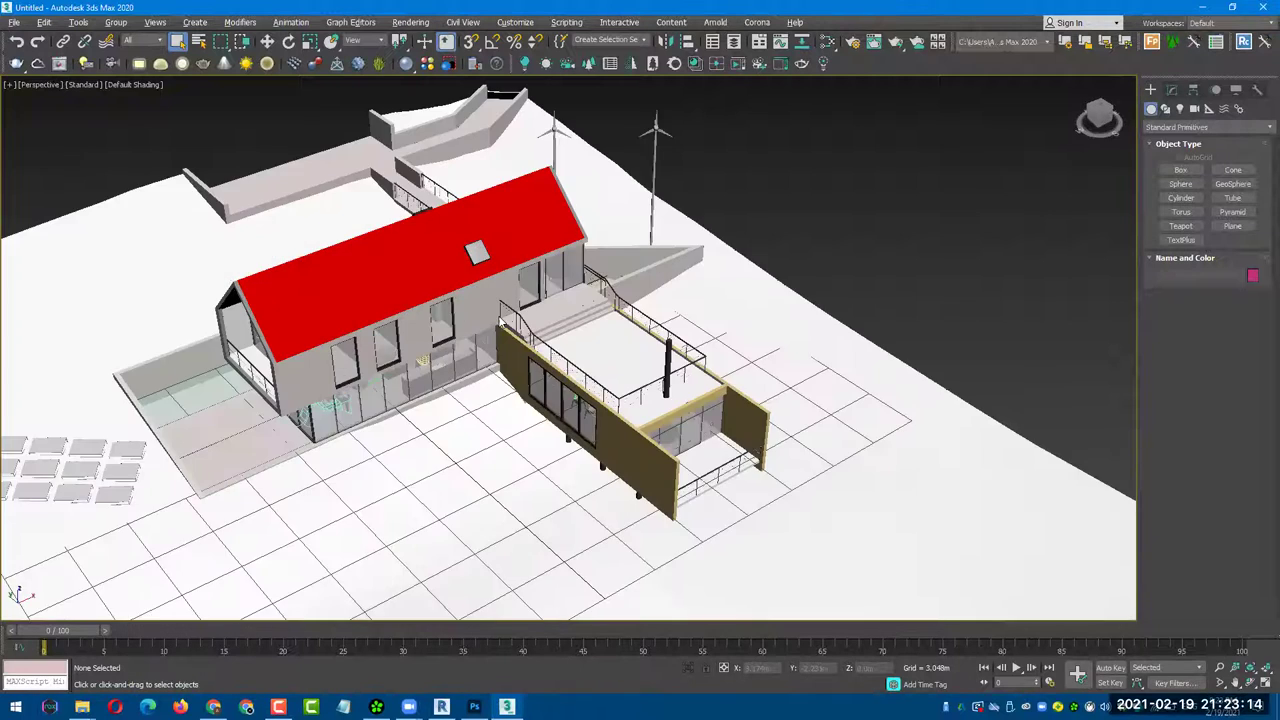
scroll(469, 302, up, 3)
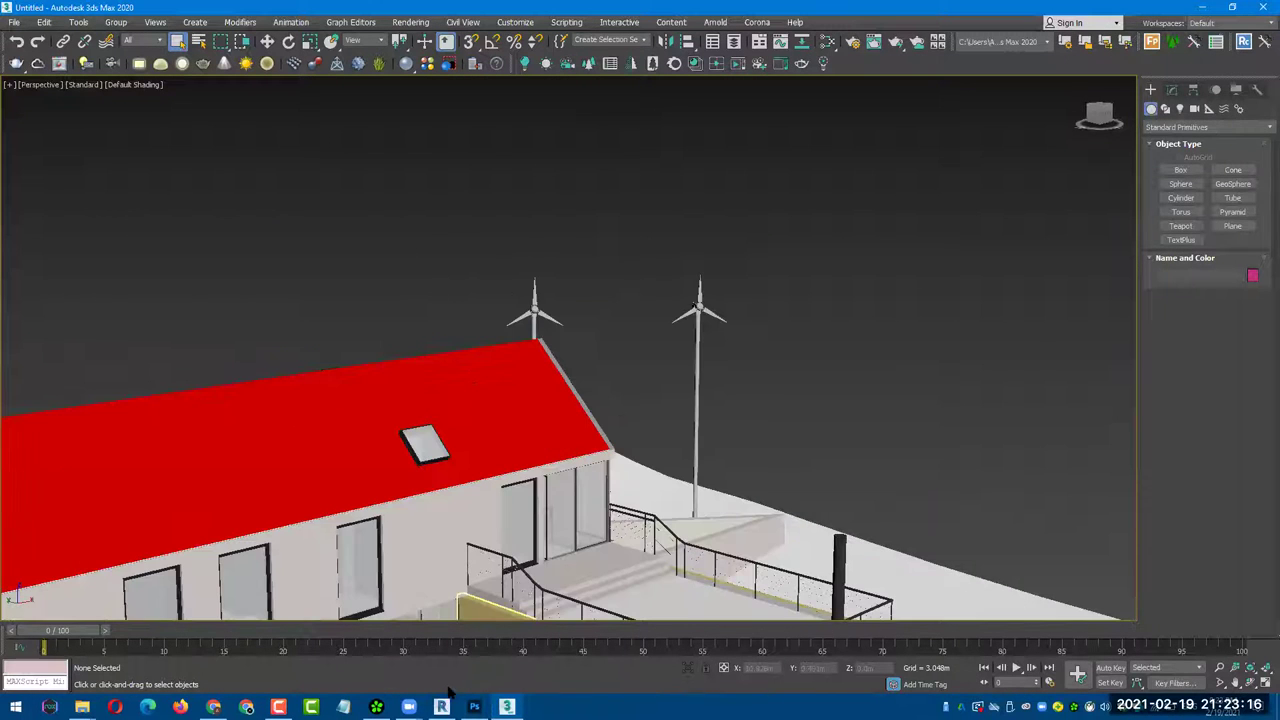
- Save the Revit project again, then return to 3ds Max and bring up the File menu
key(alt+Tab)
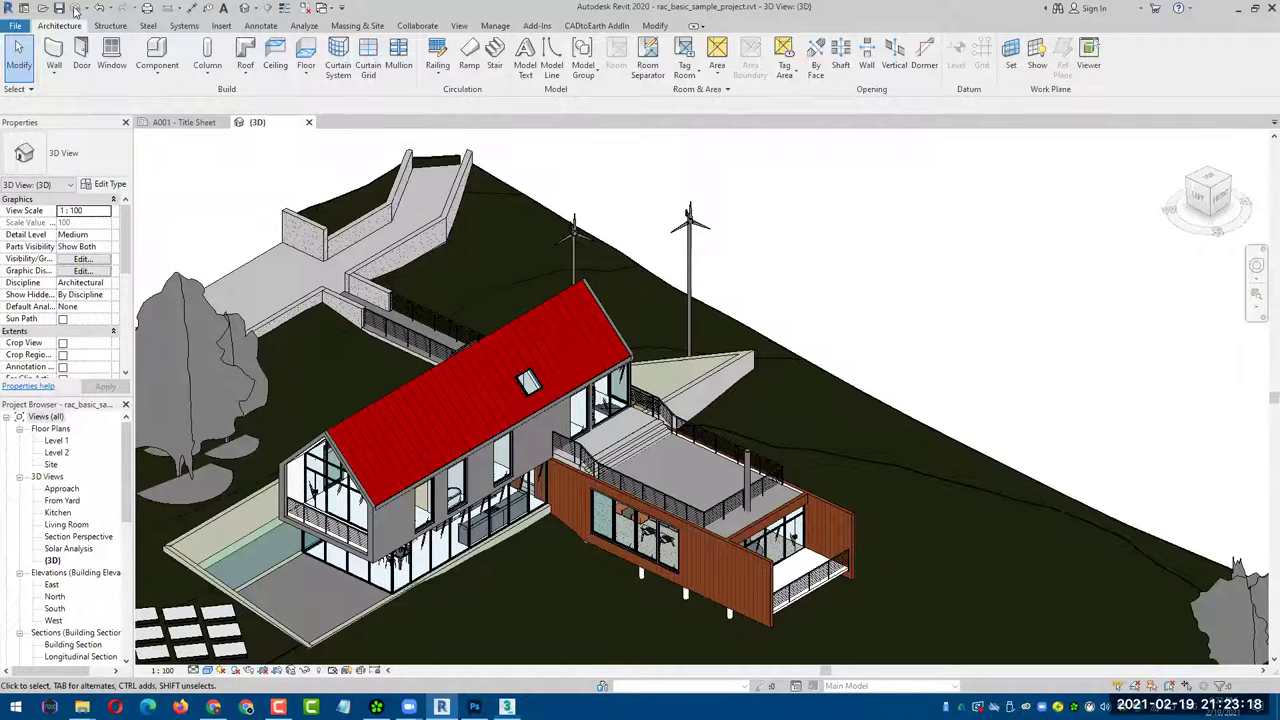
scroll(659, 215, up, 1)
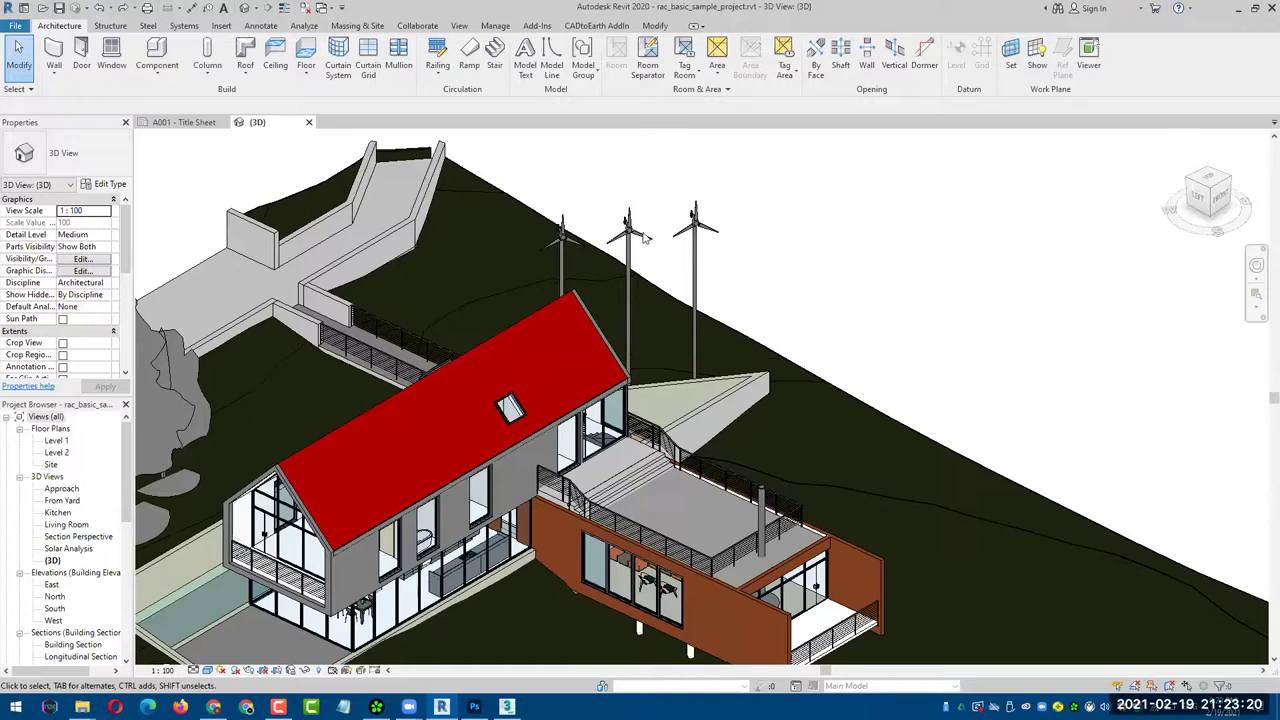
scroll(655, 230, up, 1)
scroll(665, 252, down, 2)
scroll(665, 252, down, 1)
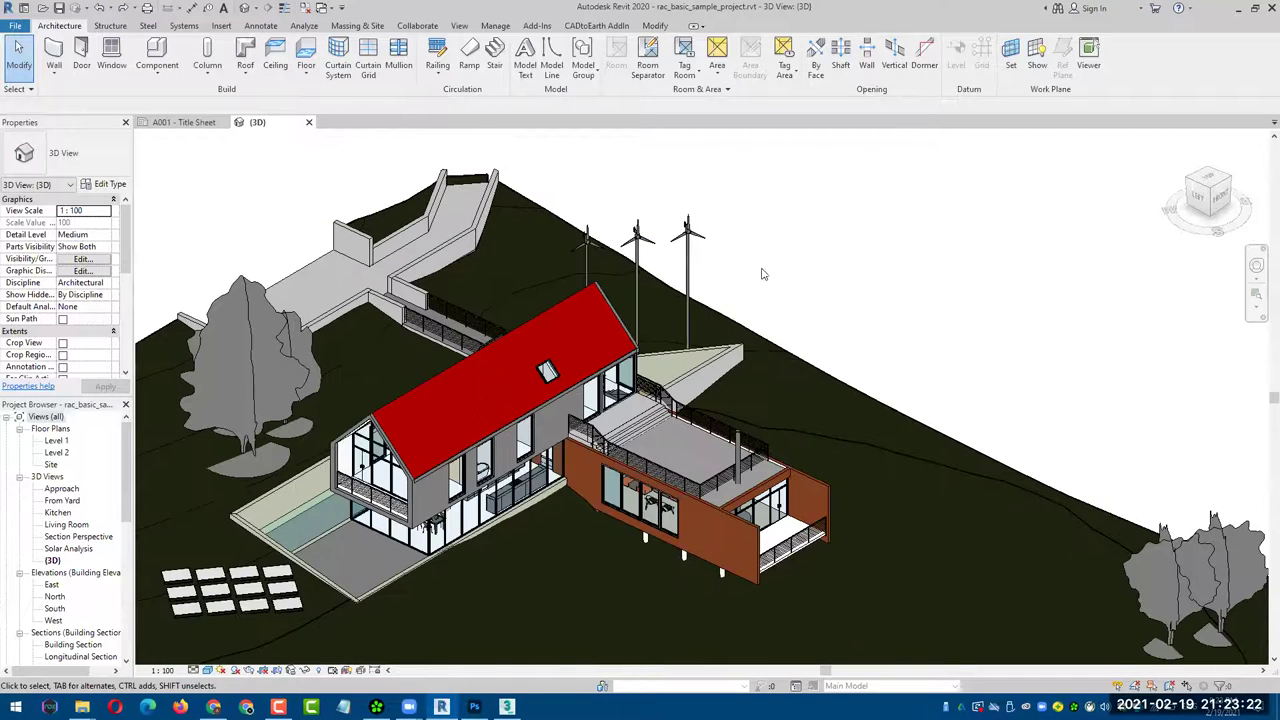
click(59, 8)
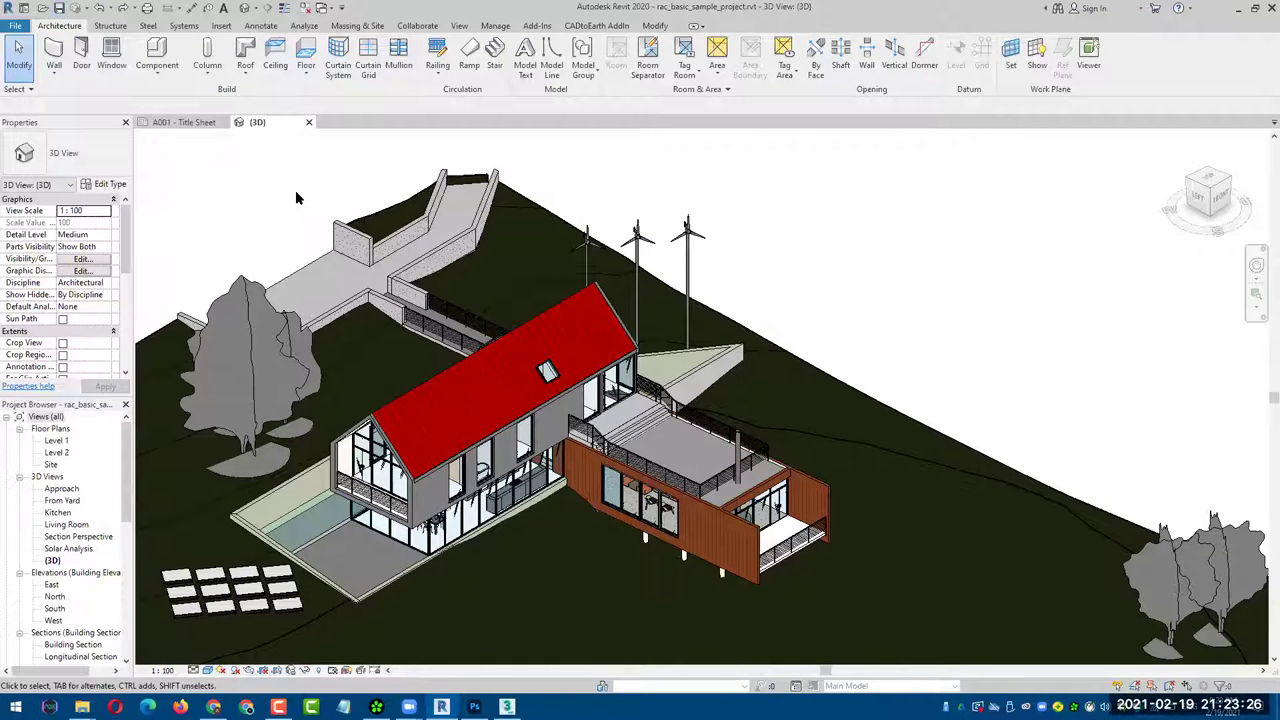
click(507, 707)
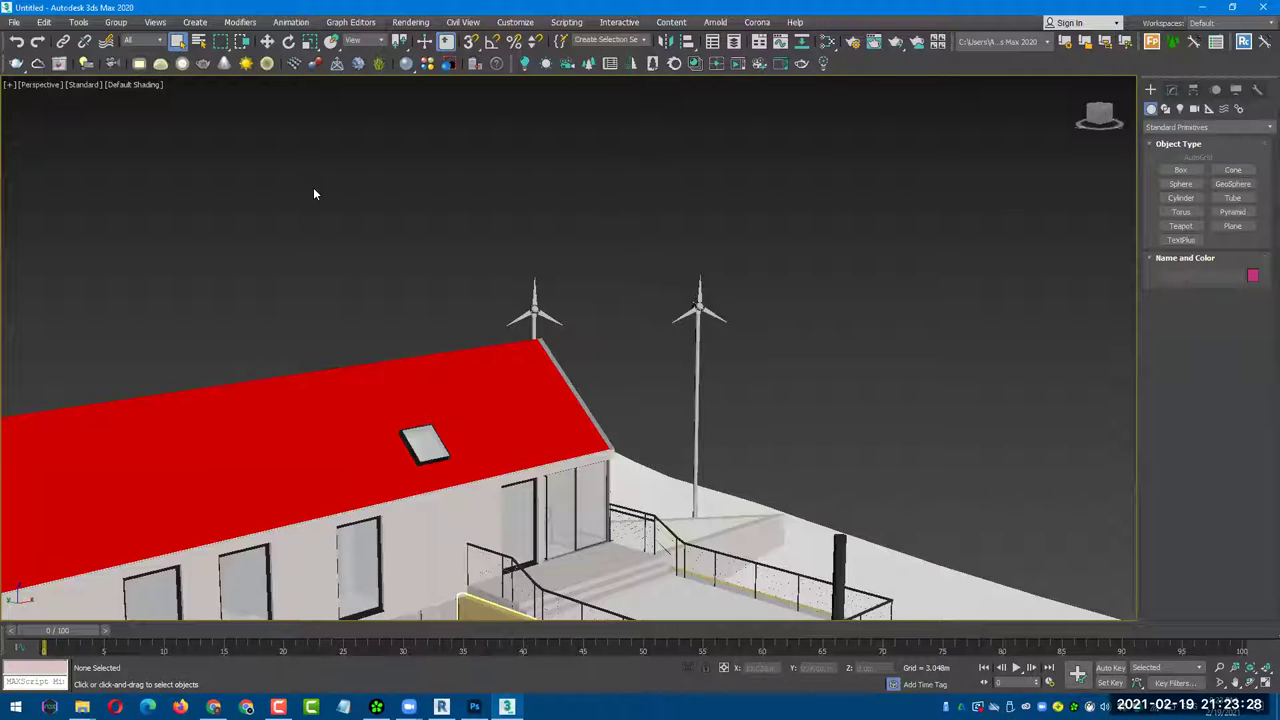
click(14, 22)
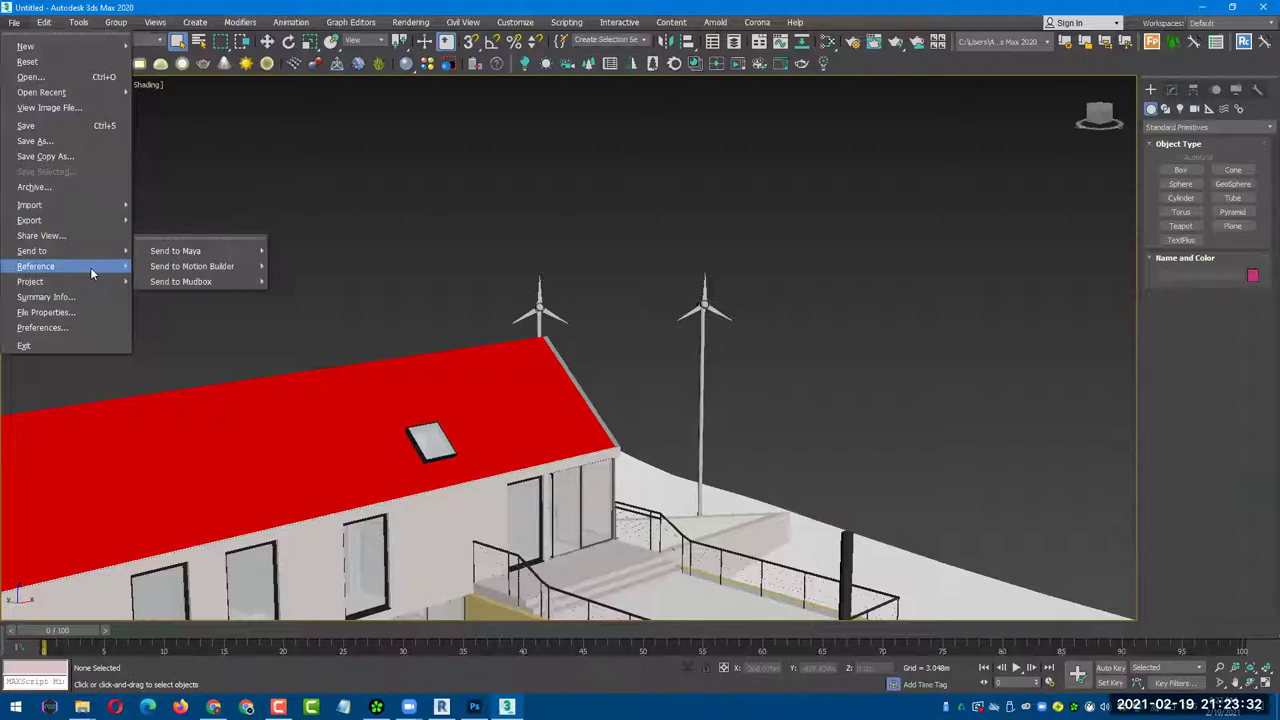
- In Manage Links, select rac_basic_sample_project.rvt and start its reload
mouse_move(36, 266)
click(166, 314)
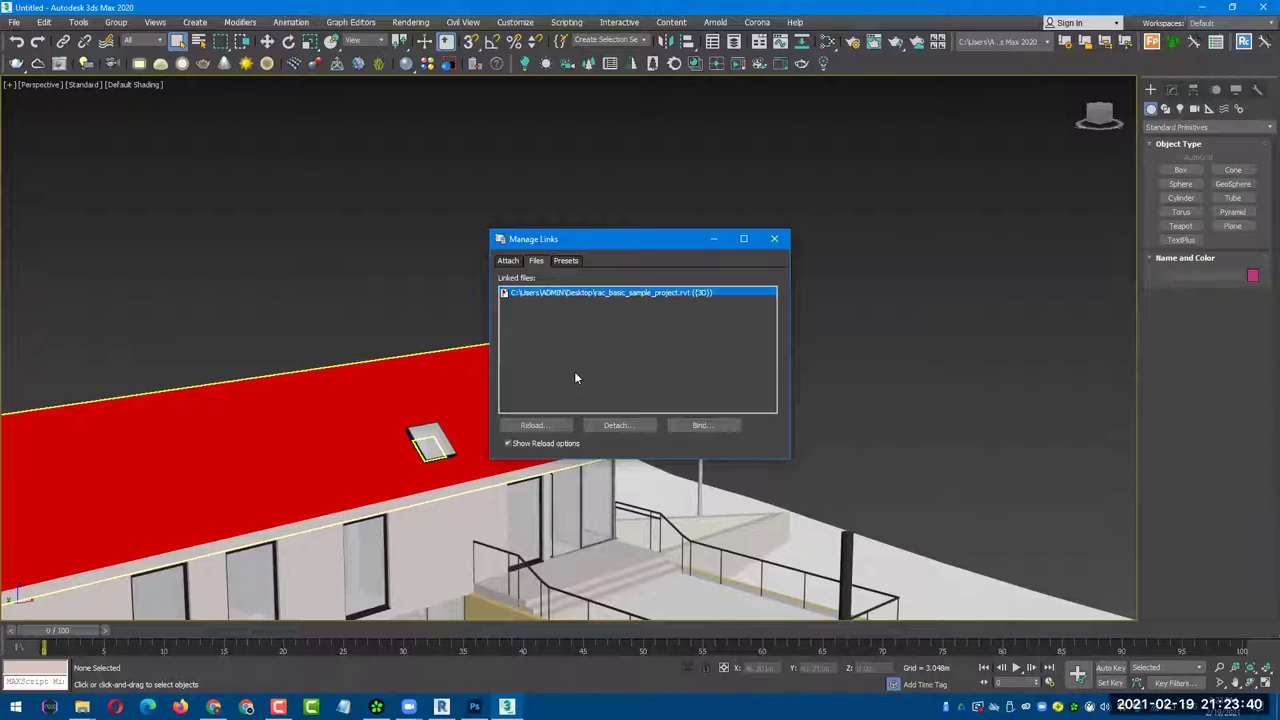
click(533, 425)
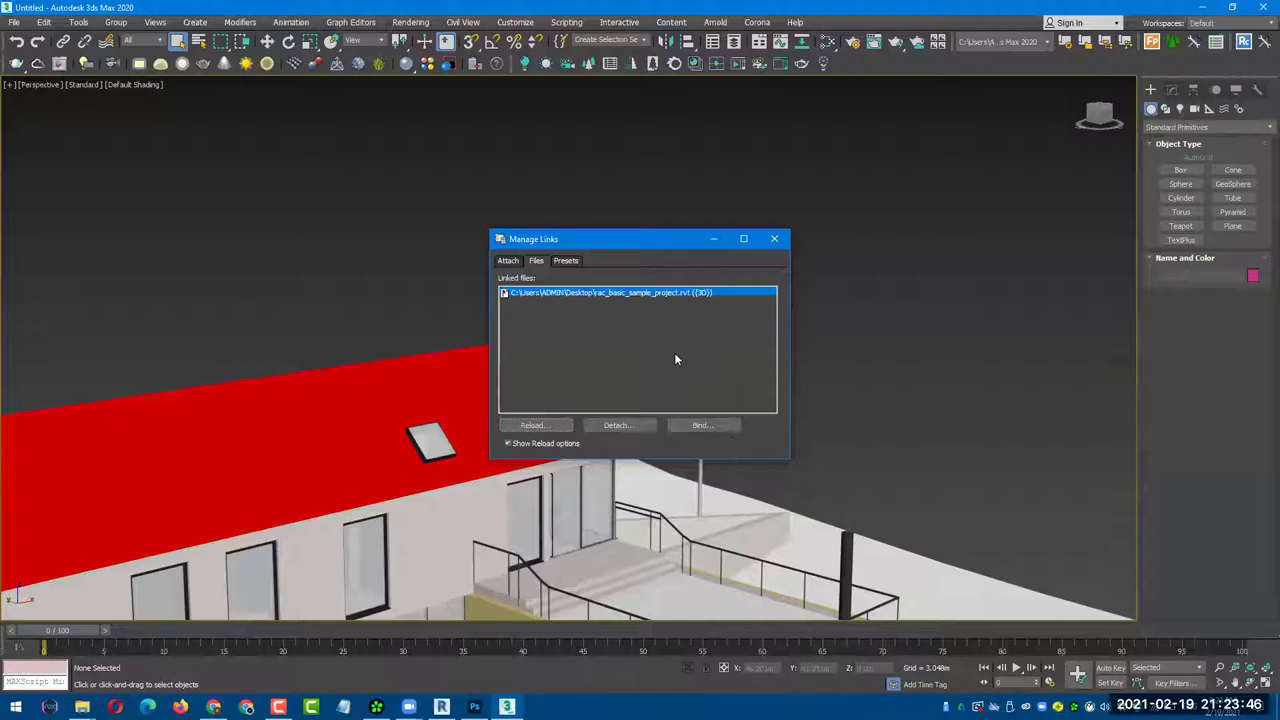
click(544, 428)
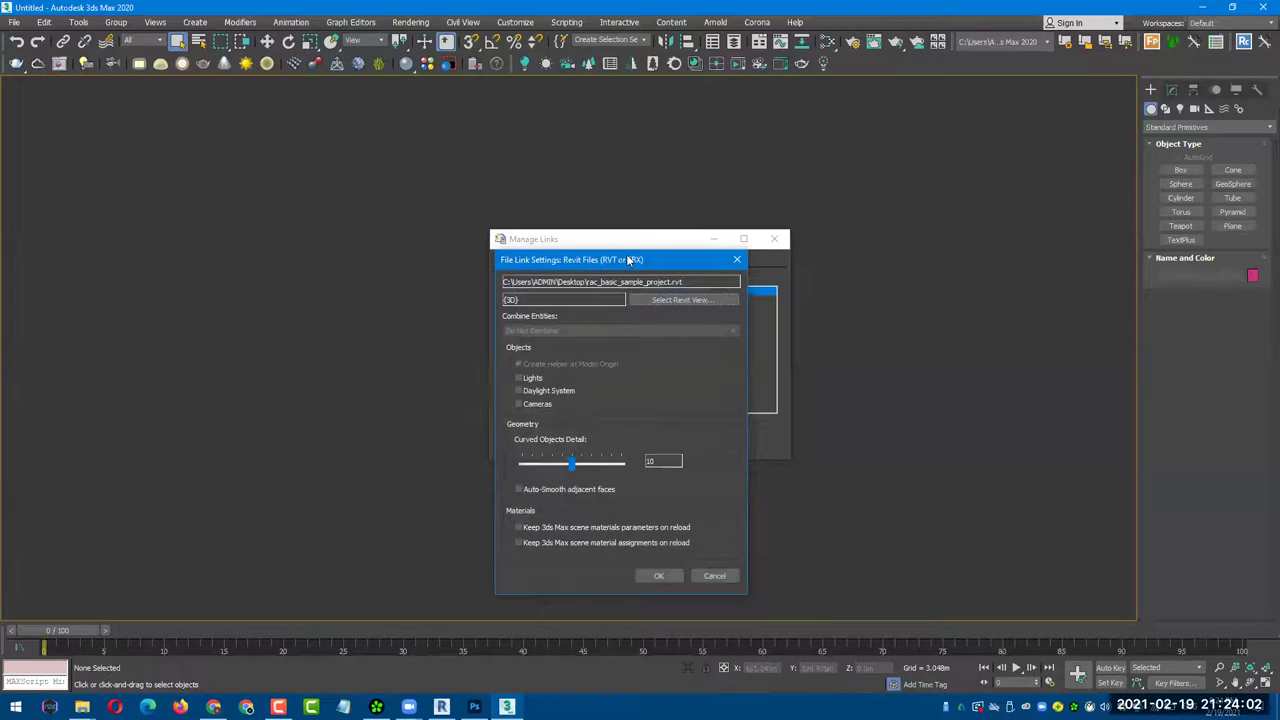
- Move the File Link Settings dialog aside and confirm to reimport the Revit link
drag(620, 261, 328, 190)
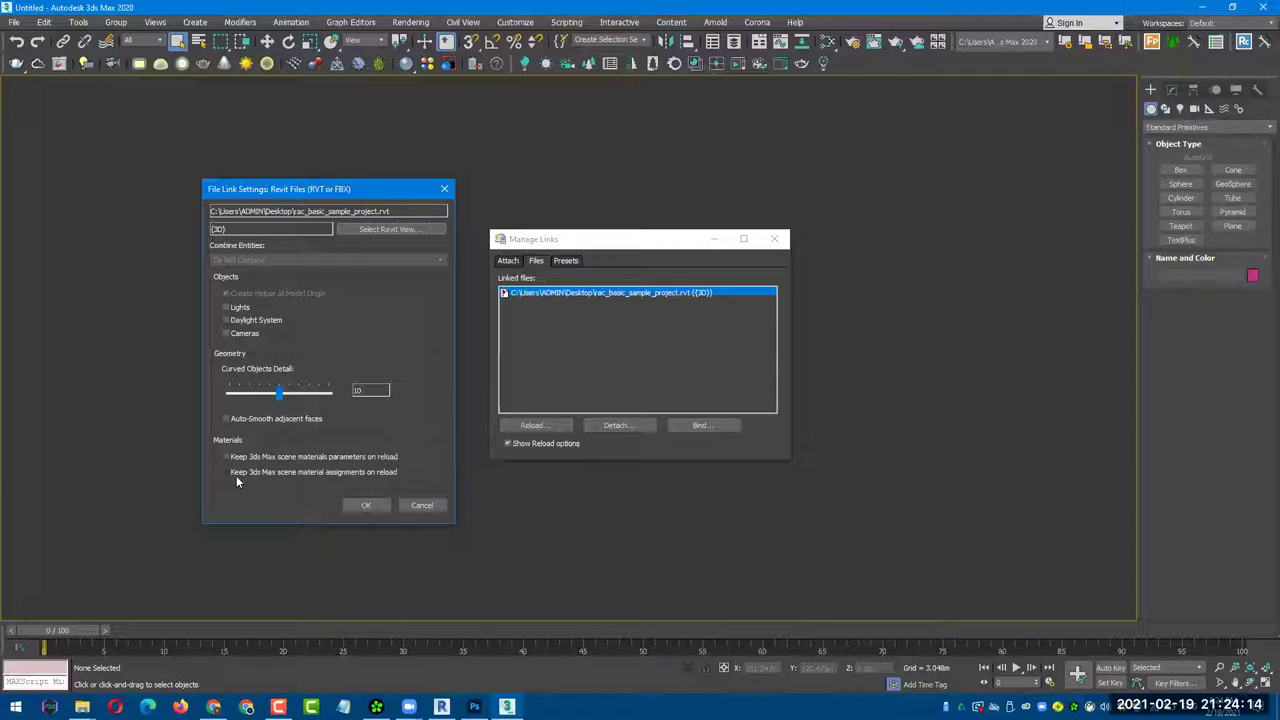
click(366, 505)
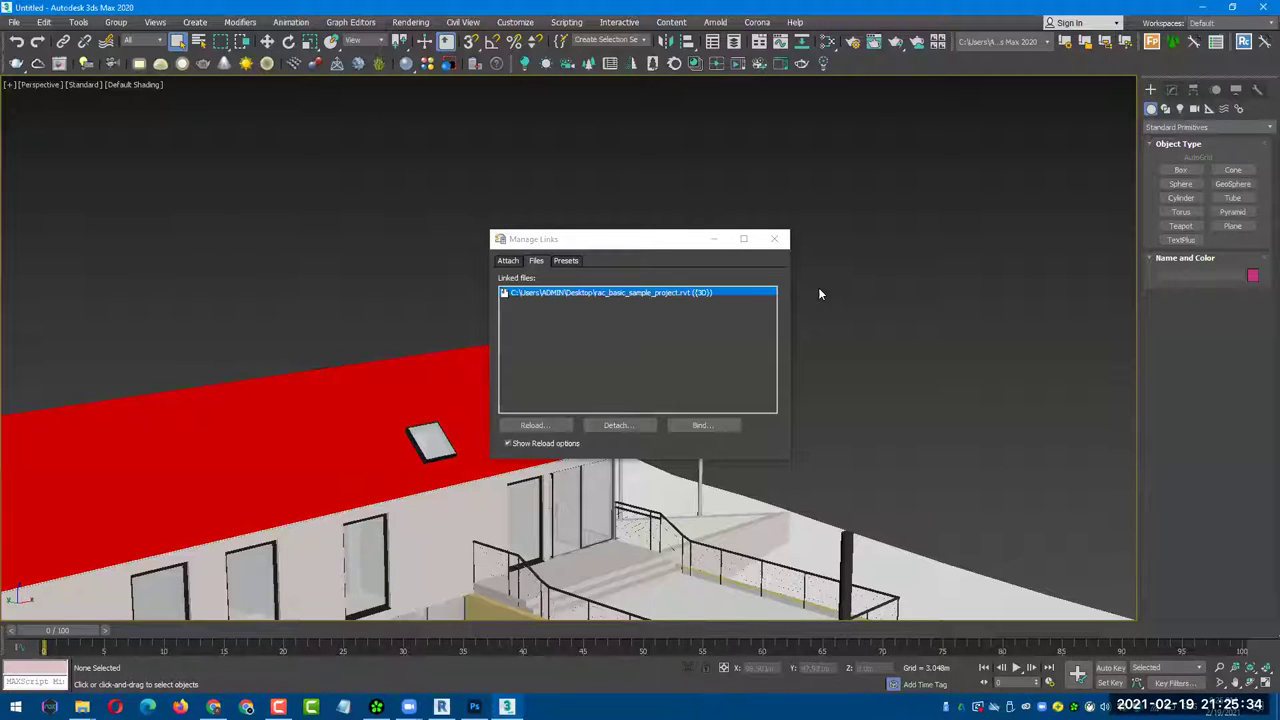
- Close Manage Links and box-select the three wind turbines to confirm they are back
click(775, 240)
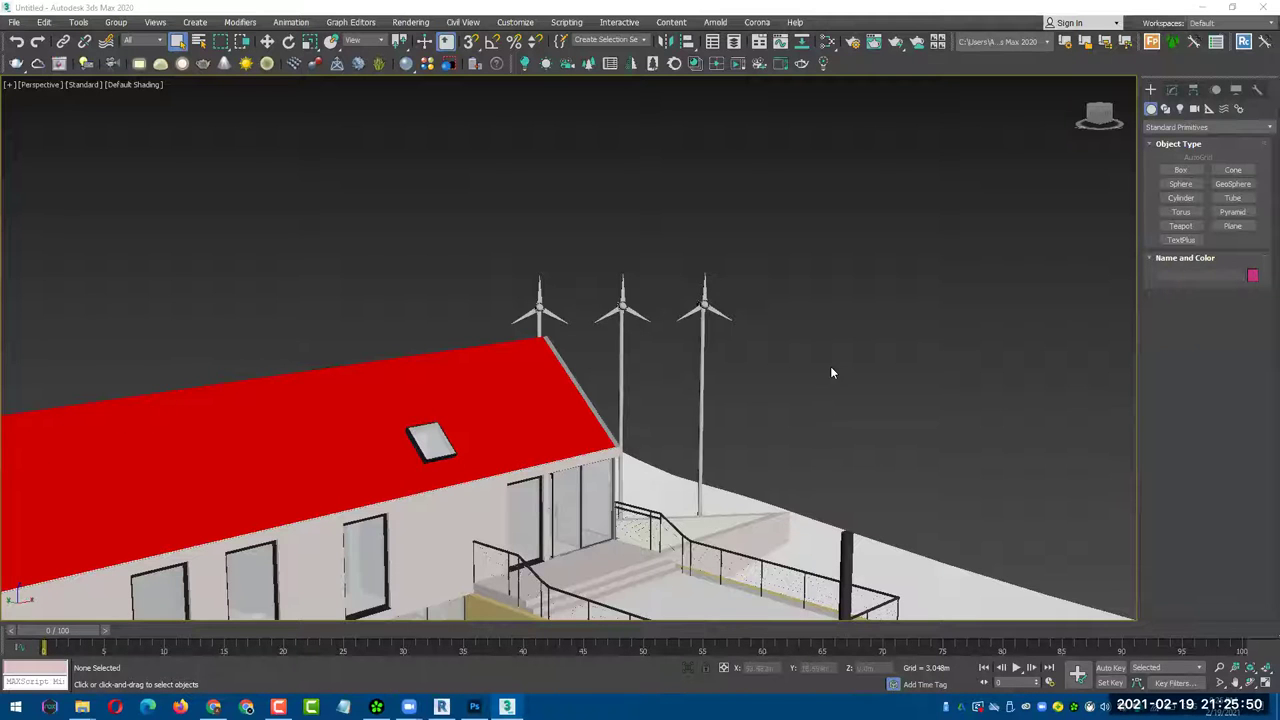
scroll(830, 372, down, 4)
scroll(814, 337, down, 2)
scroll(708, 320, up, 1)
scroll(664, 250, up, 4)
drag(697, 274, 351, 229)
click(582, 202)
- Zoom out and orbit the Perspective viewport around the reloaded house
scroll(590, 205, down, 3)
scroll(700, 240, down, 2)
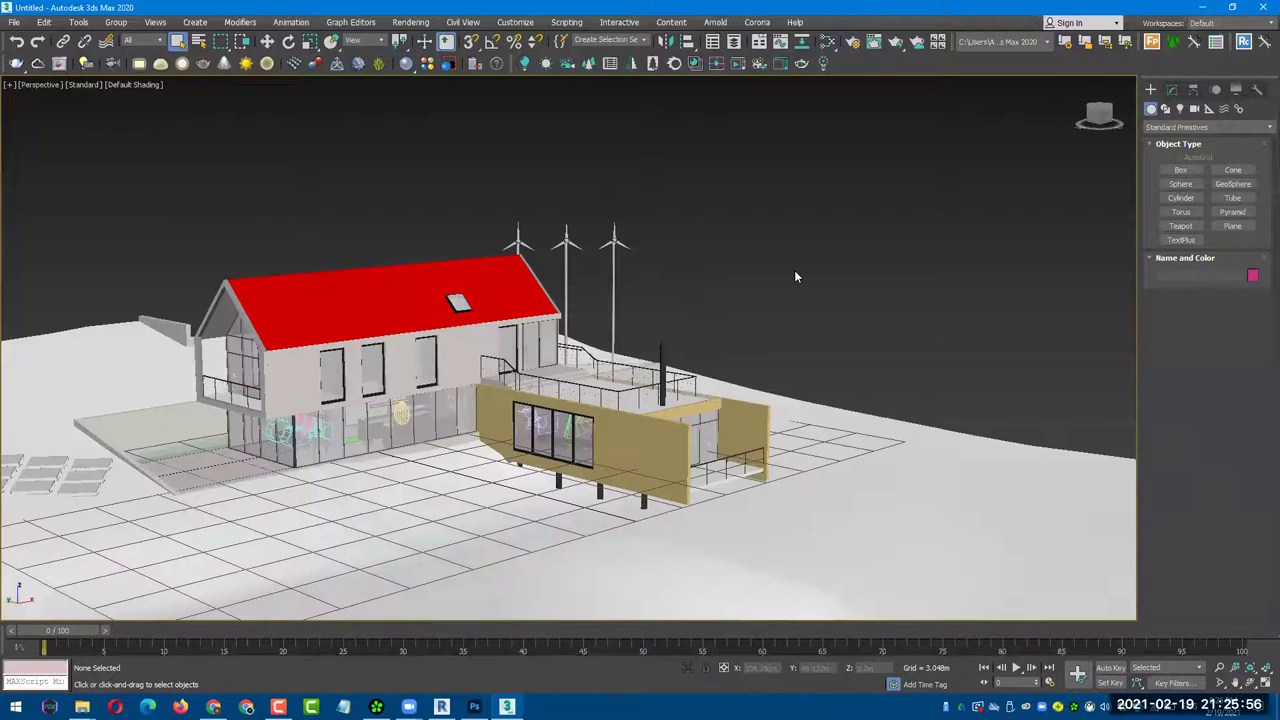
click(1250, 681)
mouse_move(679, 328)
mouse_down()
mouse_move(677, 344)
mouse_move(578, 321)
mouse_up()
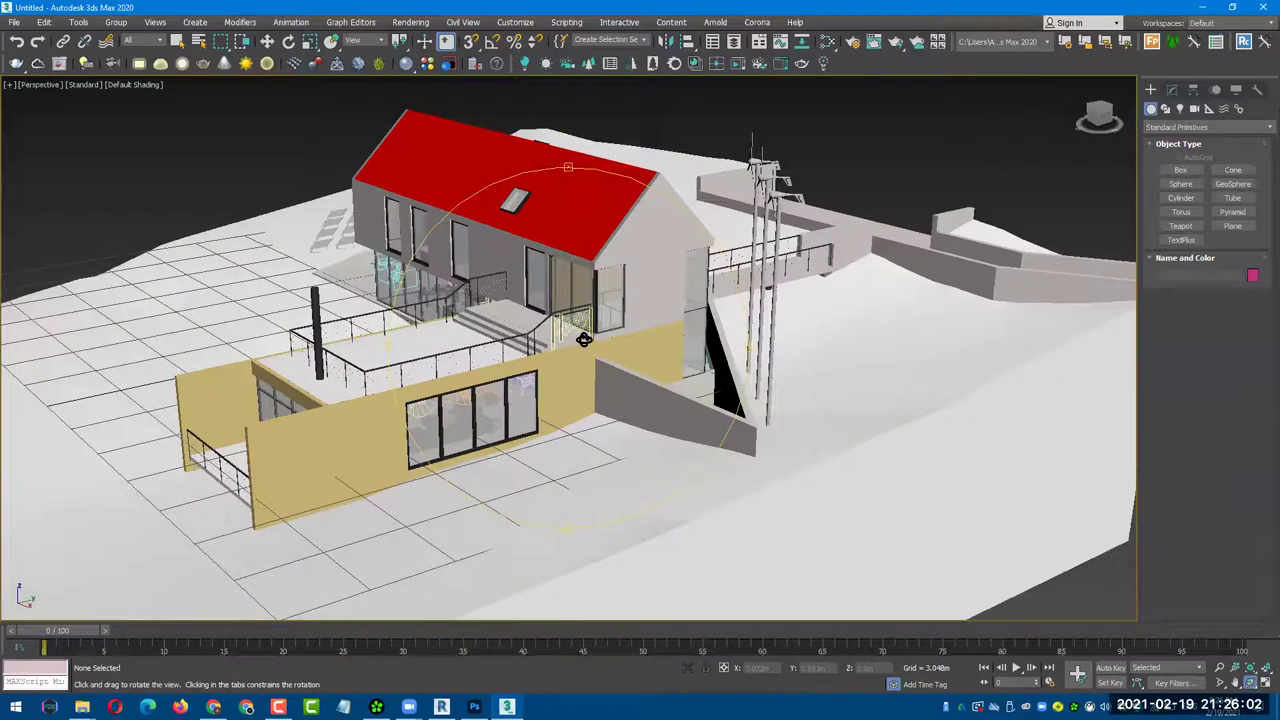
- Use Hide by Category to isolate the lights, inspect a spotlight, then hide the lights
drag(578, 321, 660, 330)
key(Escape)
click(1236, 89)
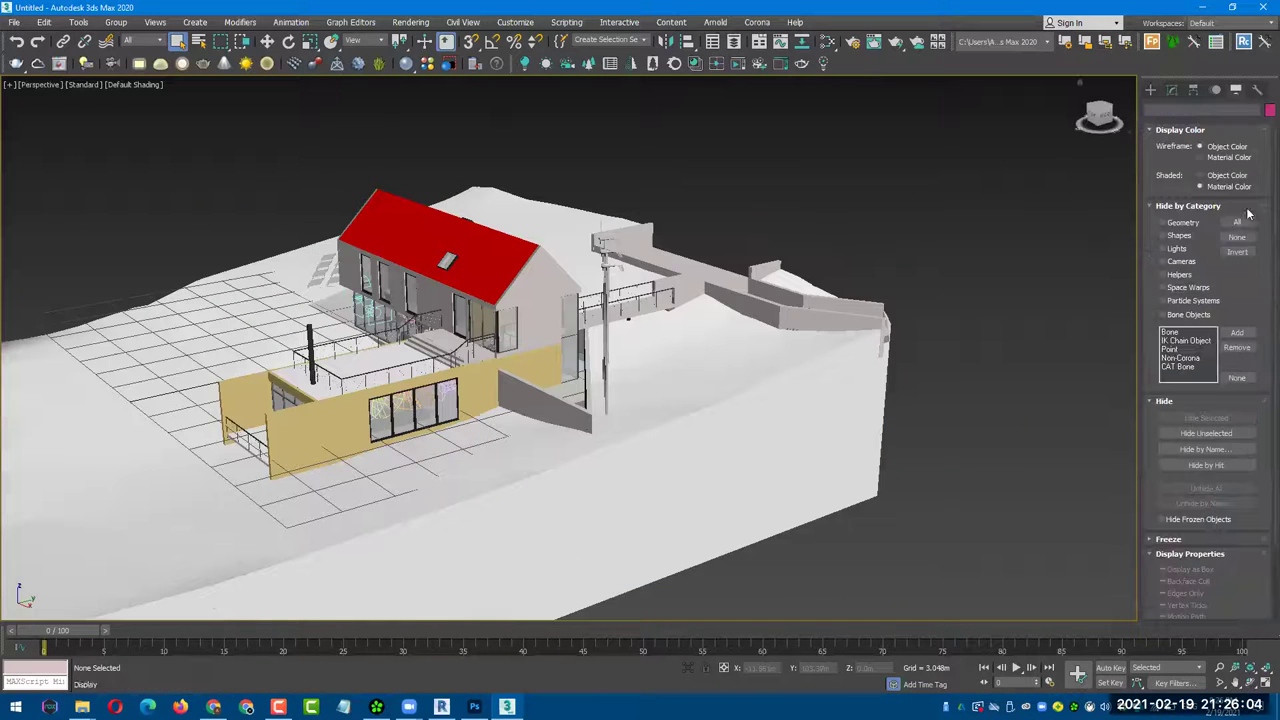
click(1185, 223)
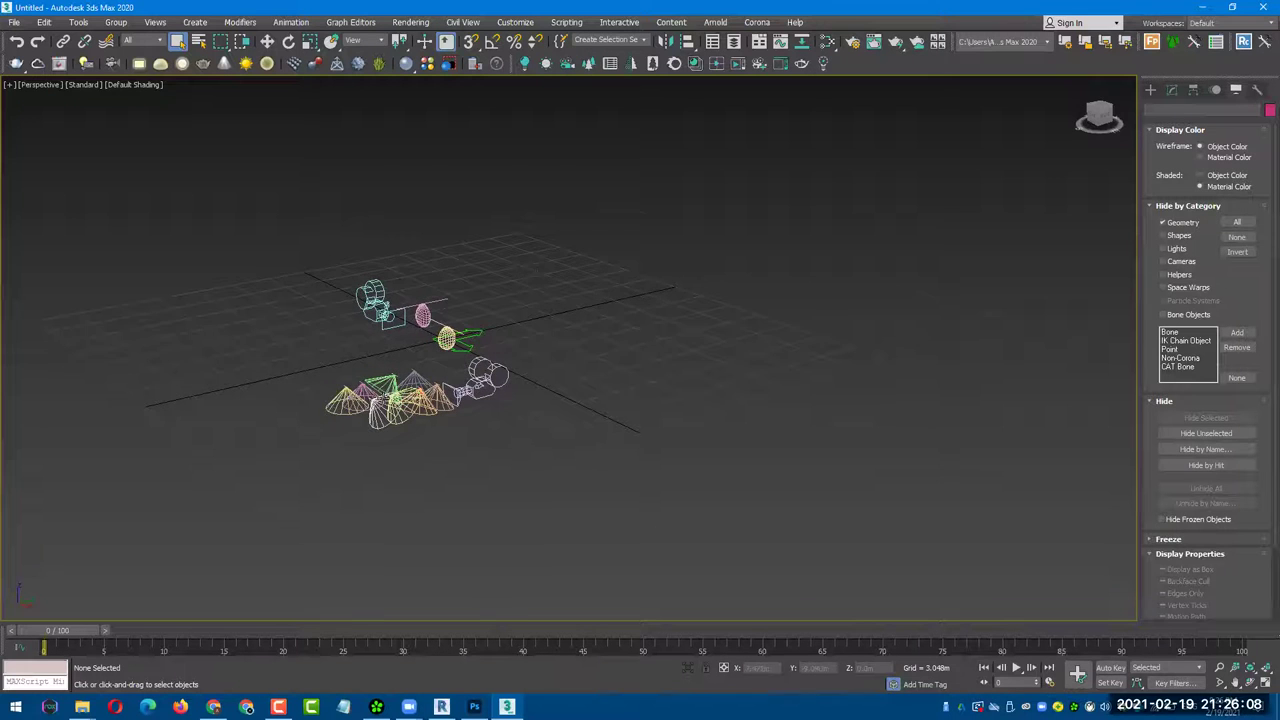
middle_drag(592, 273, 635, 250)
click(1237, 222)
click(1164, 248)
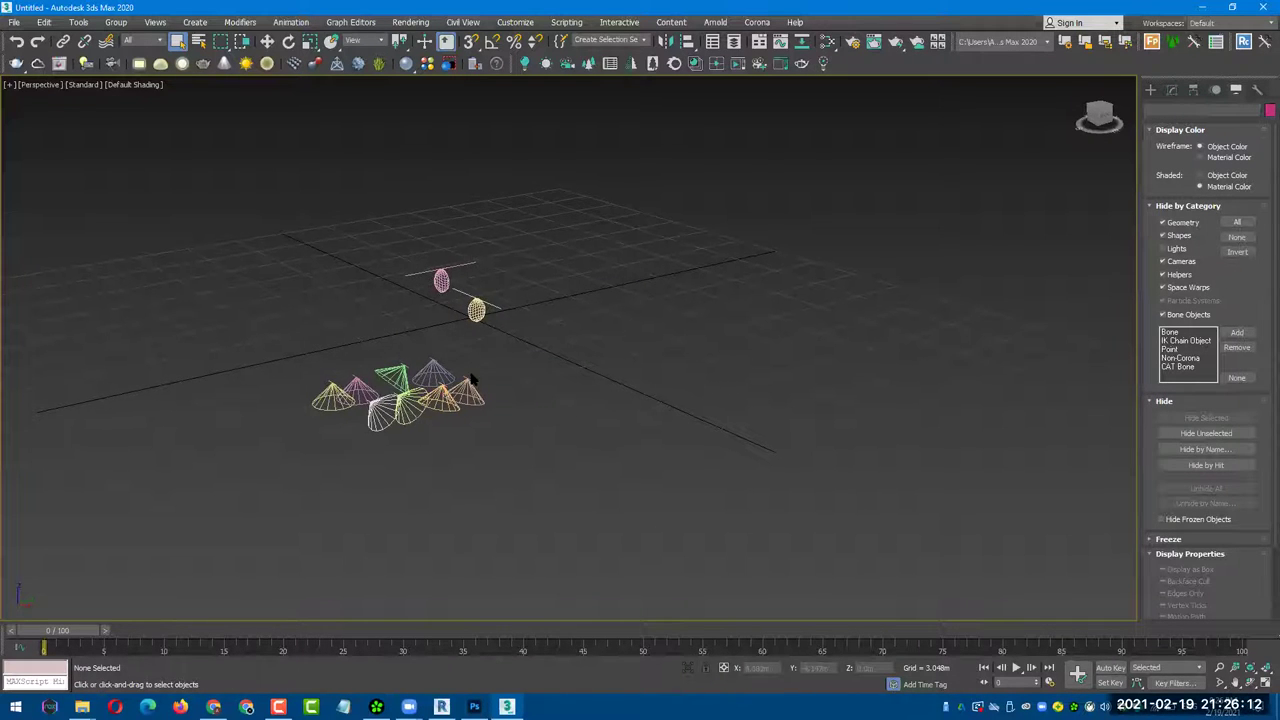
scroll(440, 385, up, 3)
click(411, 380)
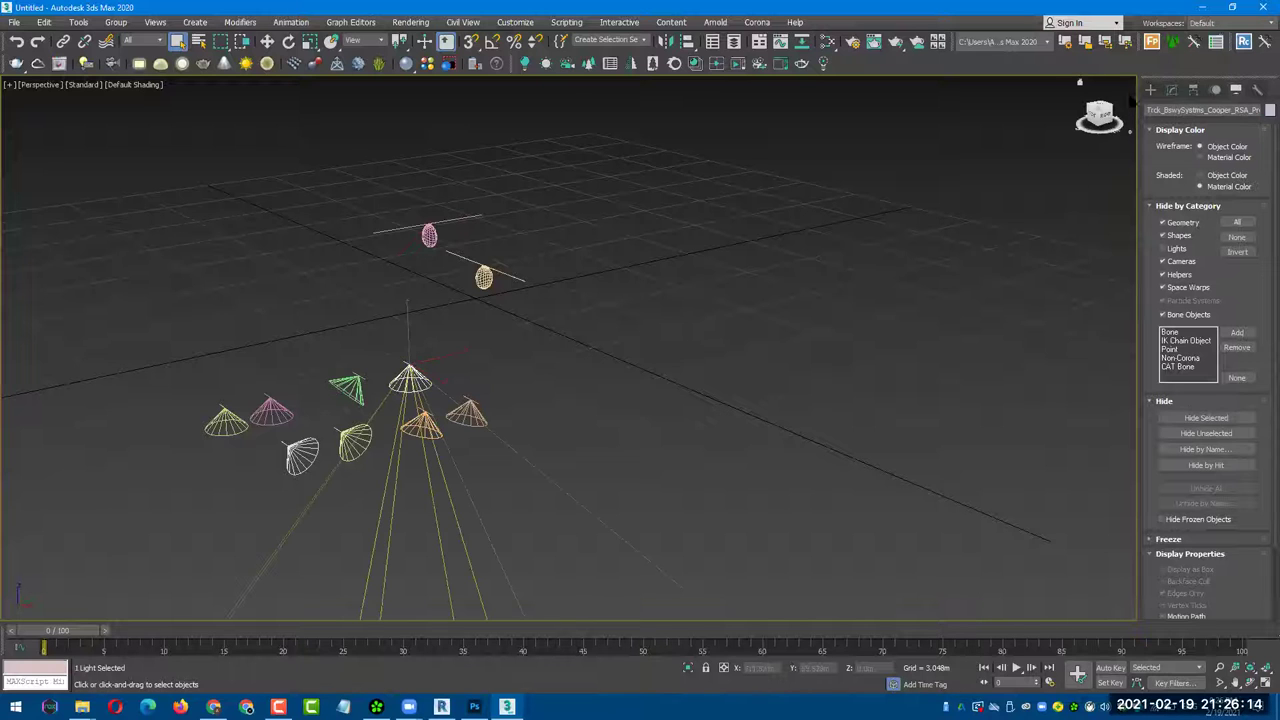
click(730, 357)
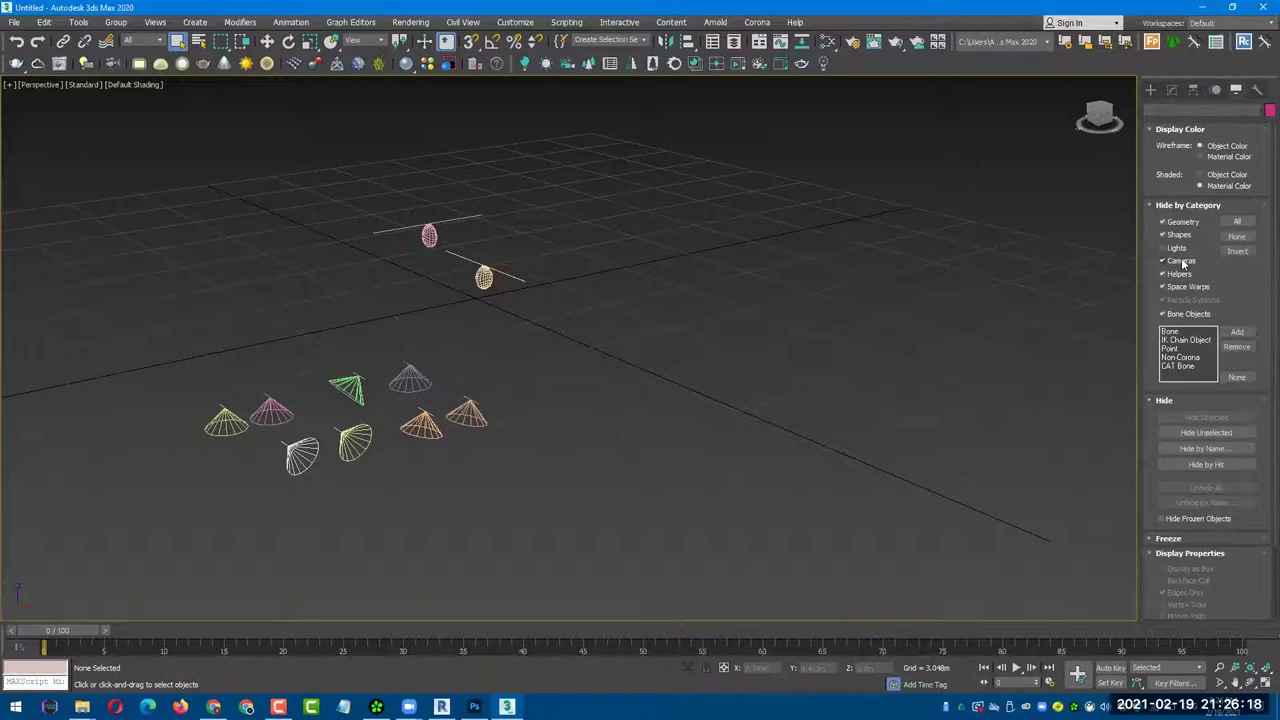
click(1176, 248)
- Show the cameras, hide the two cameras with Shift+C, and hide the camera and shape categories
click(1180, 261)
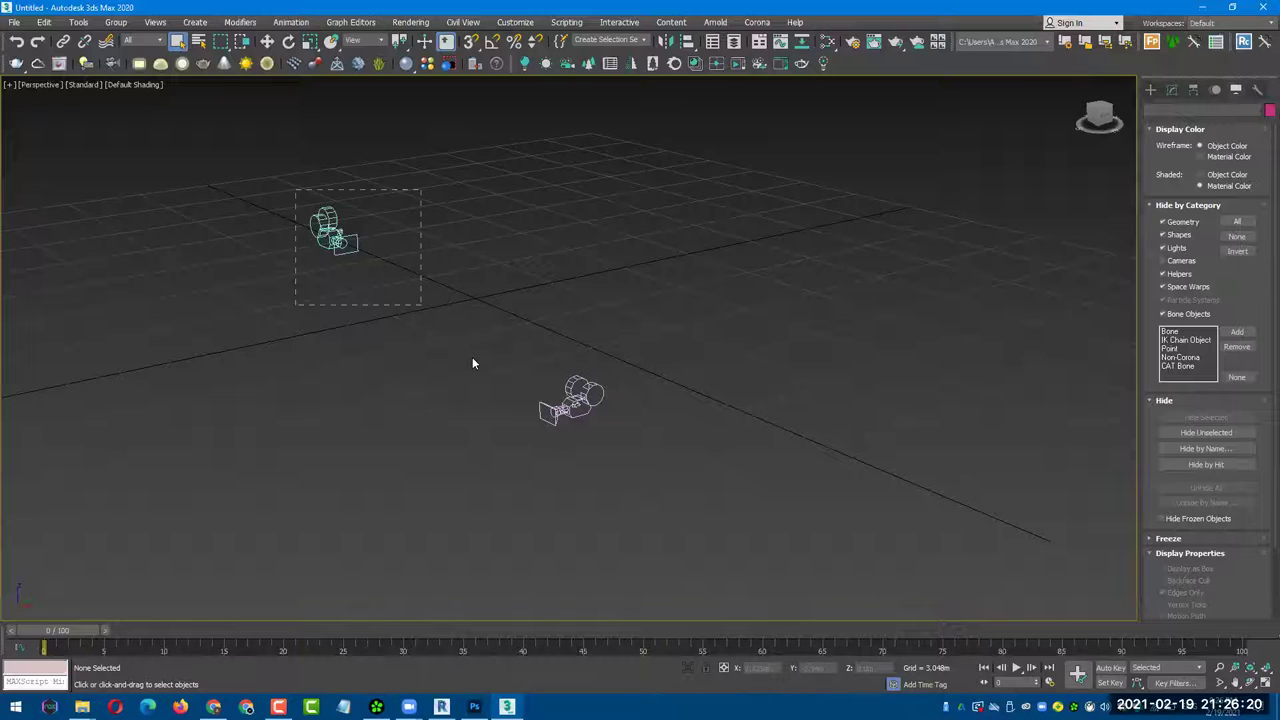
key(shift+c)
click(1163, 261)
click(1173, 235)
- Show the helper category, select all four helpers and hide them
click(1180, 274)
drag(596, 345, 597, 345)
scroll(690, 270, down, 3)
click(518, 167)
drag(518, 167, 757, 351)
key(Delete)
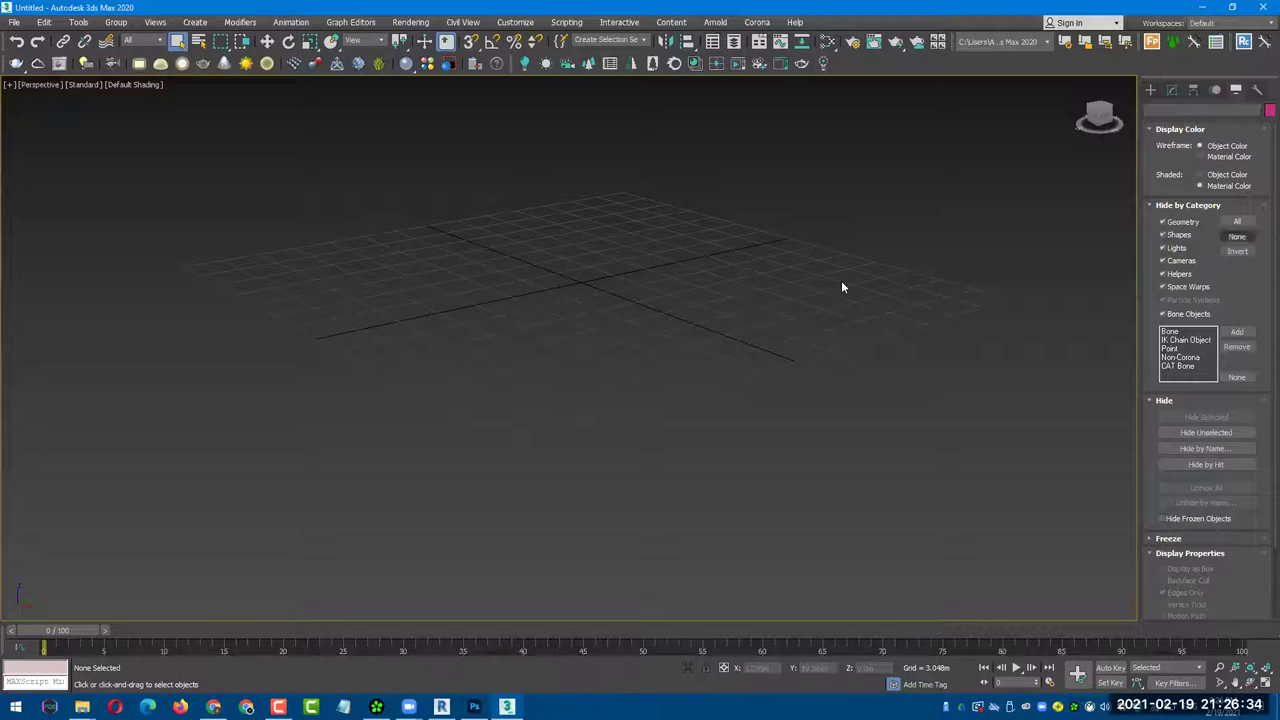
- Clear the Hide by Category boxes to bring back the house and orbit around it
click(1237, 237)
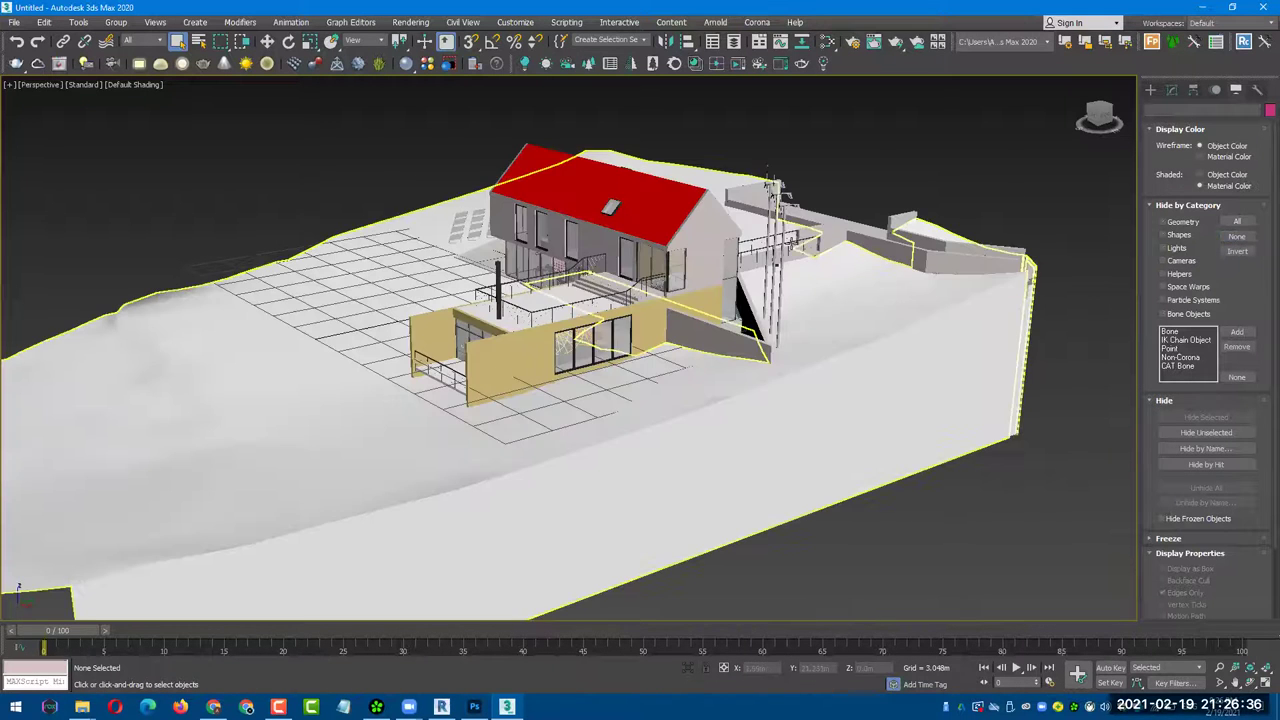
scroll(783, 188, up, 4)
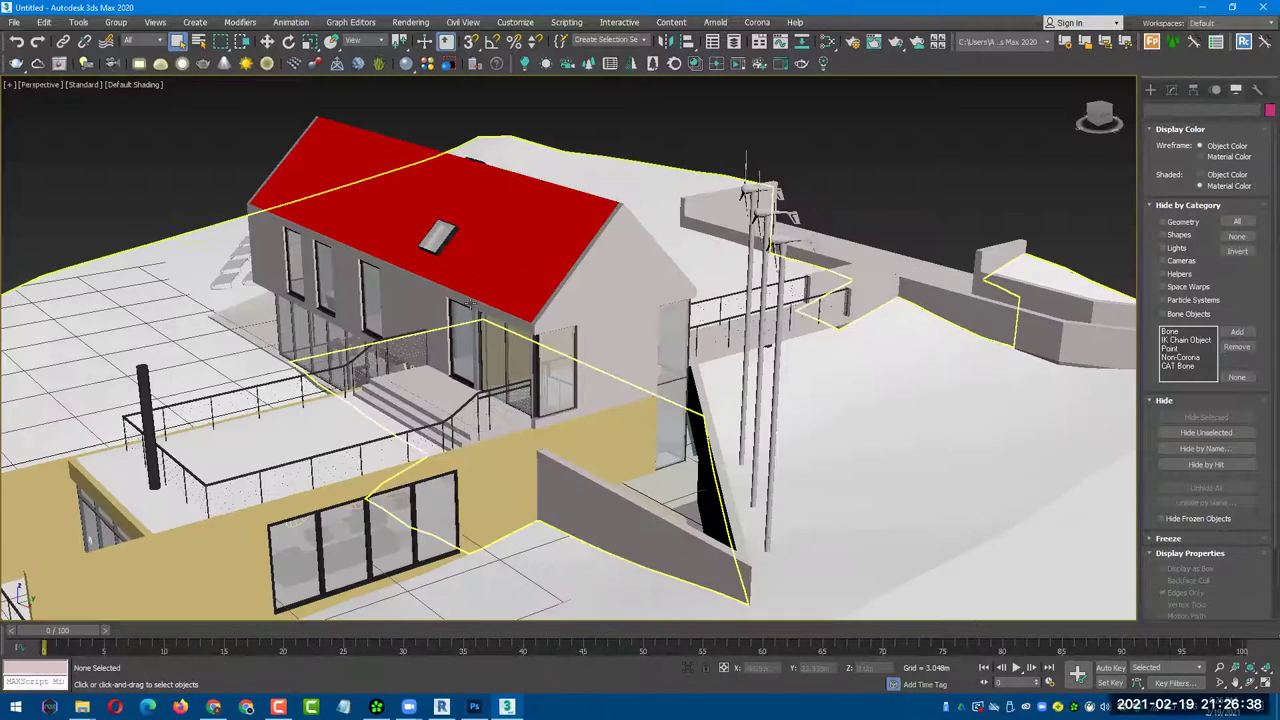
scroll(370, 362, up, 1)
mouse_move(370, 362)
alt+middle_down()
mouse_move(515, 418)
mouse_move(648, 345)
mouse_move(757, 140)
mouse_move(601, 144)
alt+middle_up()
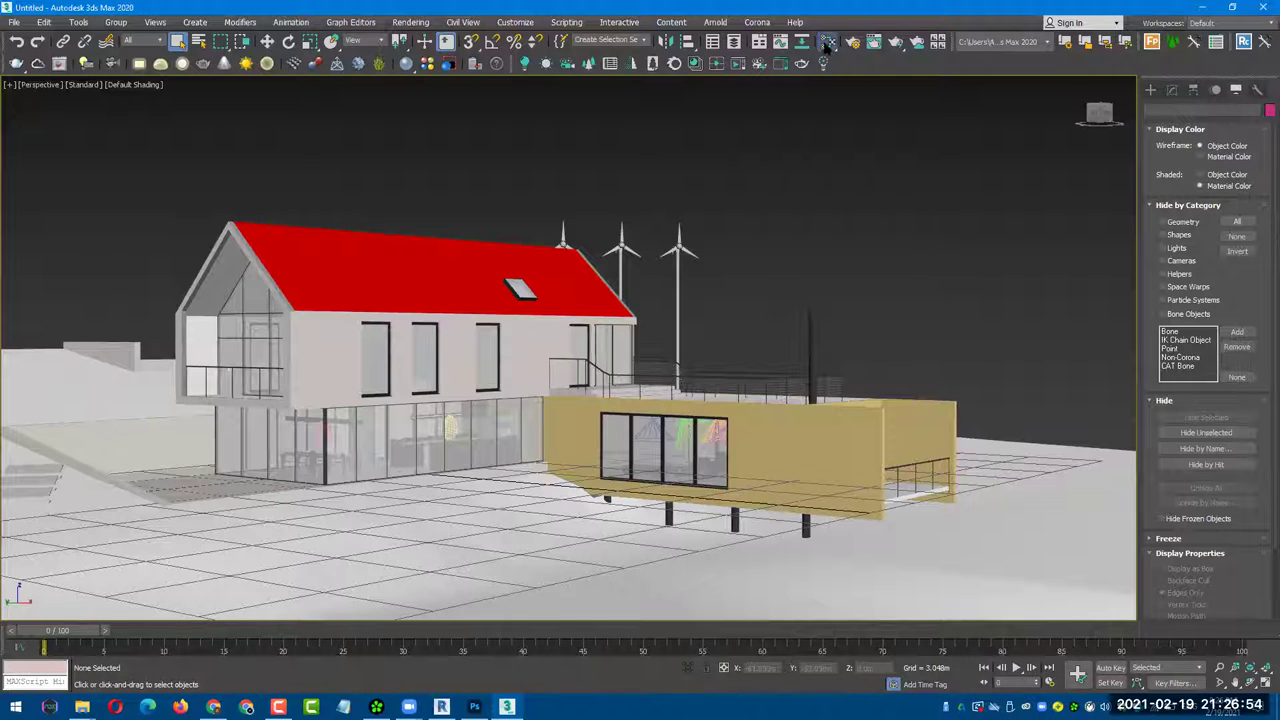
- Open the Material Editor with M and sample the red roof's MultiMat_30 material
key(m)
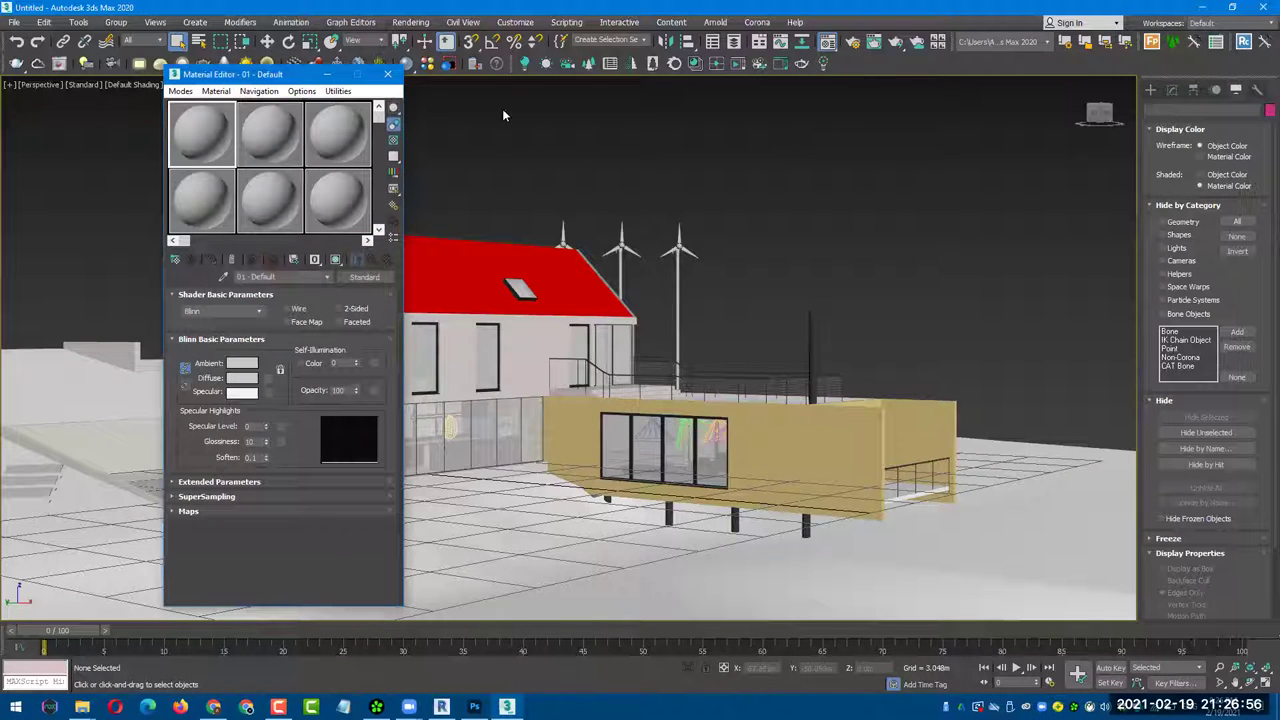
mouse_move(303, 74)
mouse_down()
mouse_move(295, 147)
mouse_move(784, 114)
mouse_up()
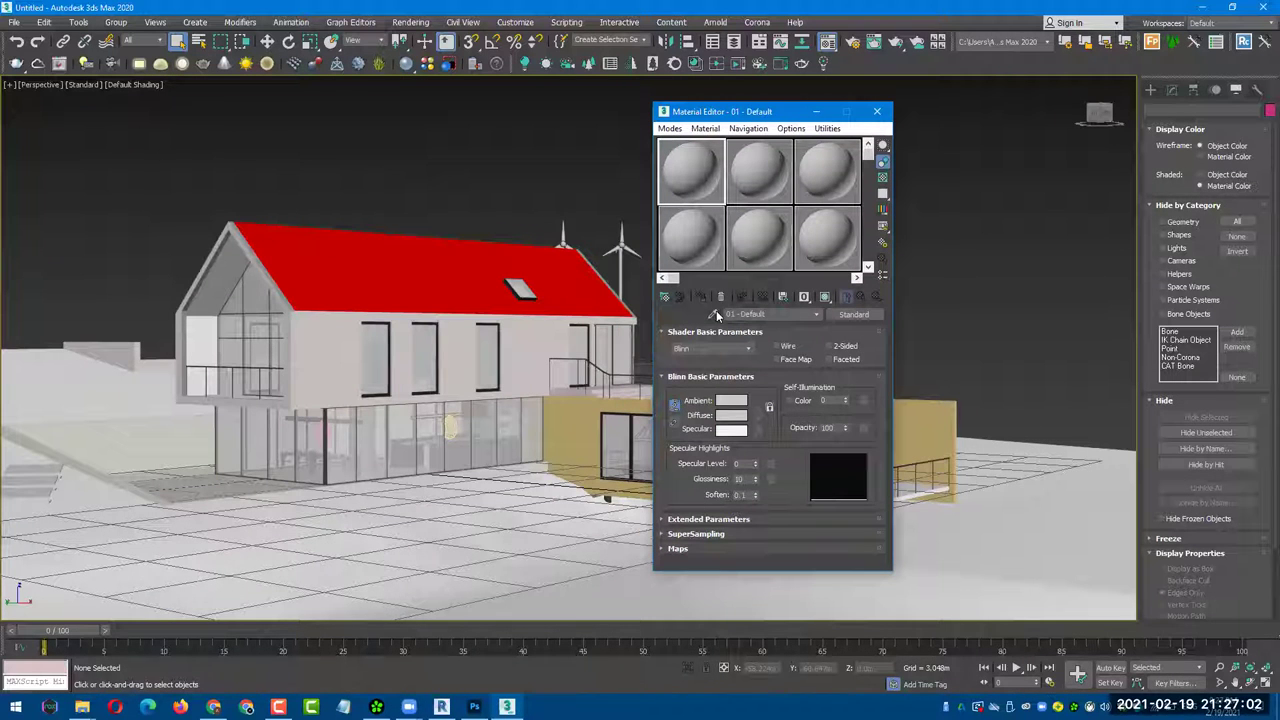
click(715, 315)
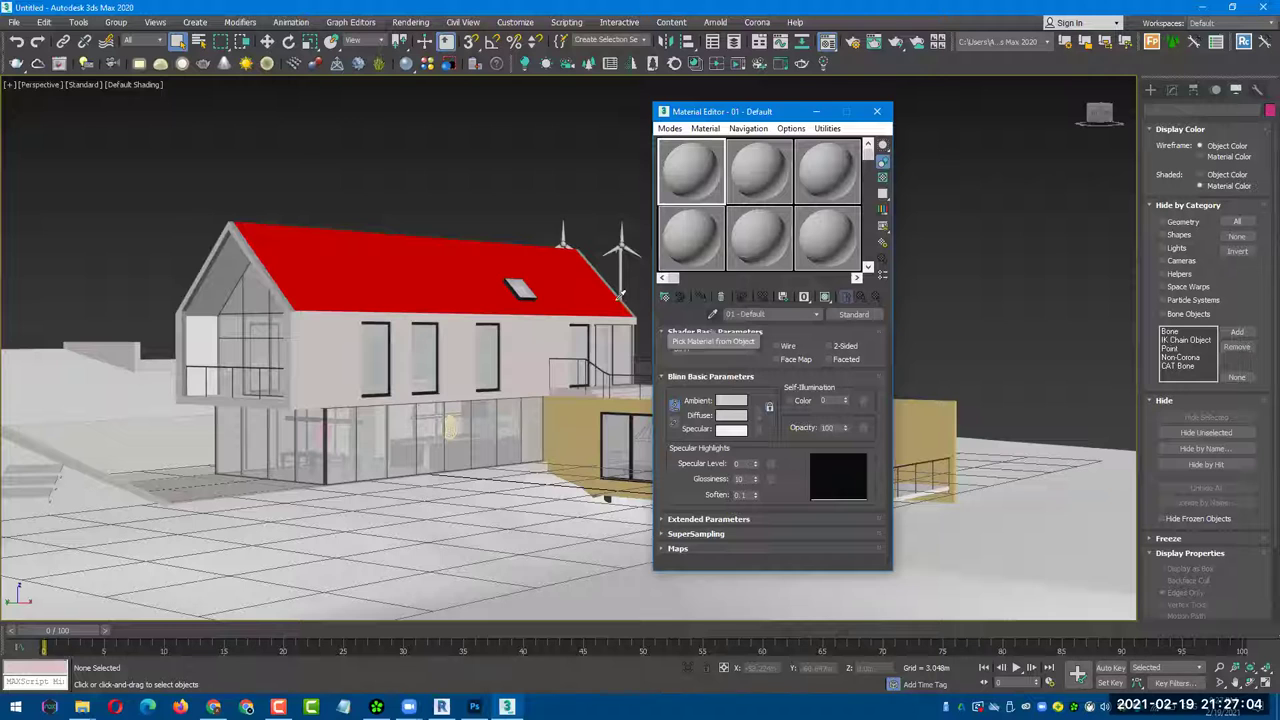
click(422, 260)
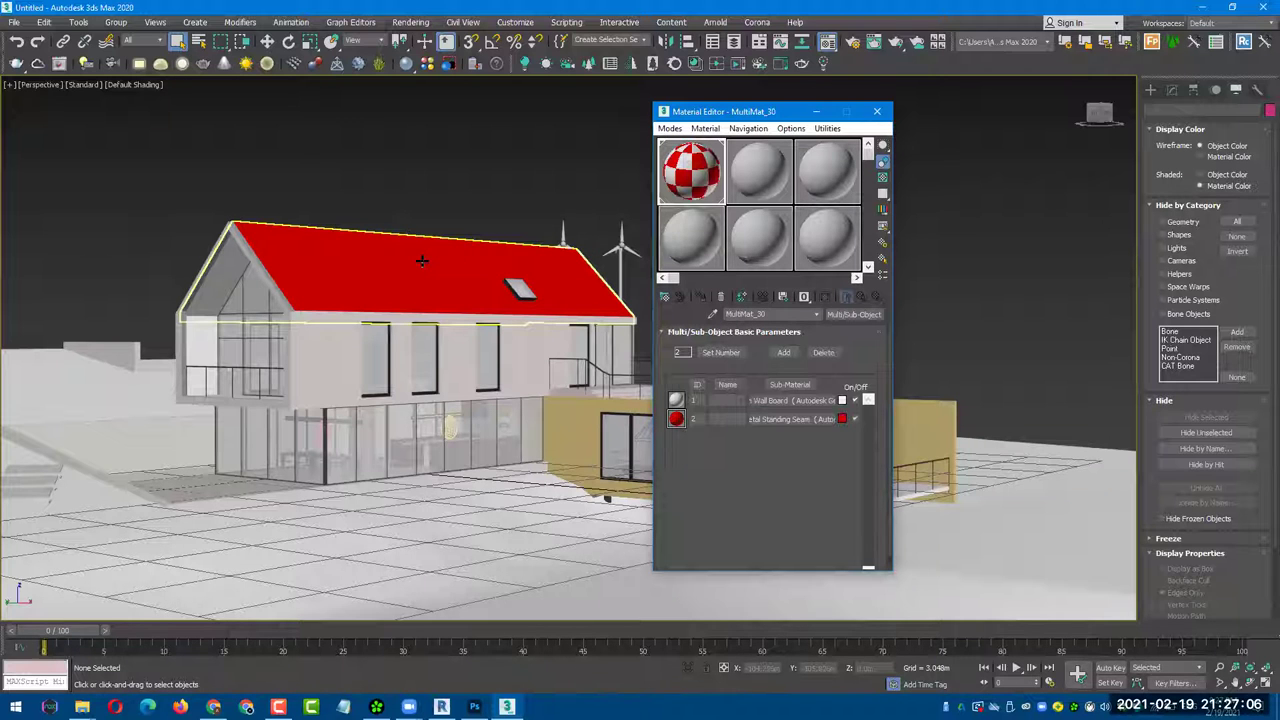
- View the Gypsum Wall Board and Metal Standing Seam sub-materials, then sample the wall's CL Concrete_panels material
drag(805, 399, 805, 383)
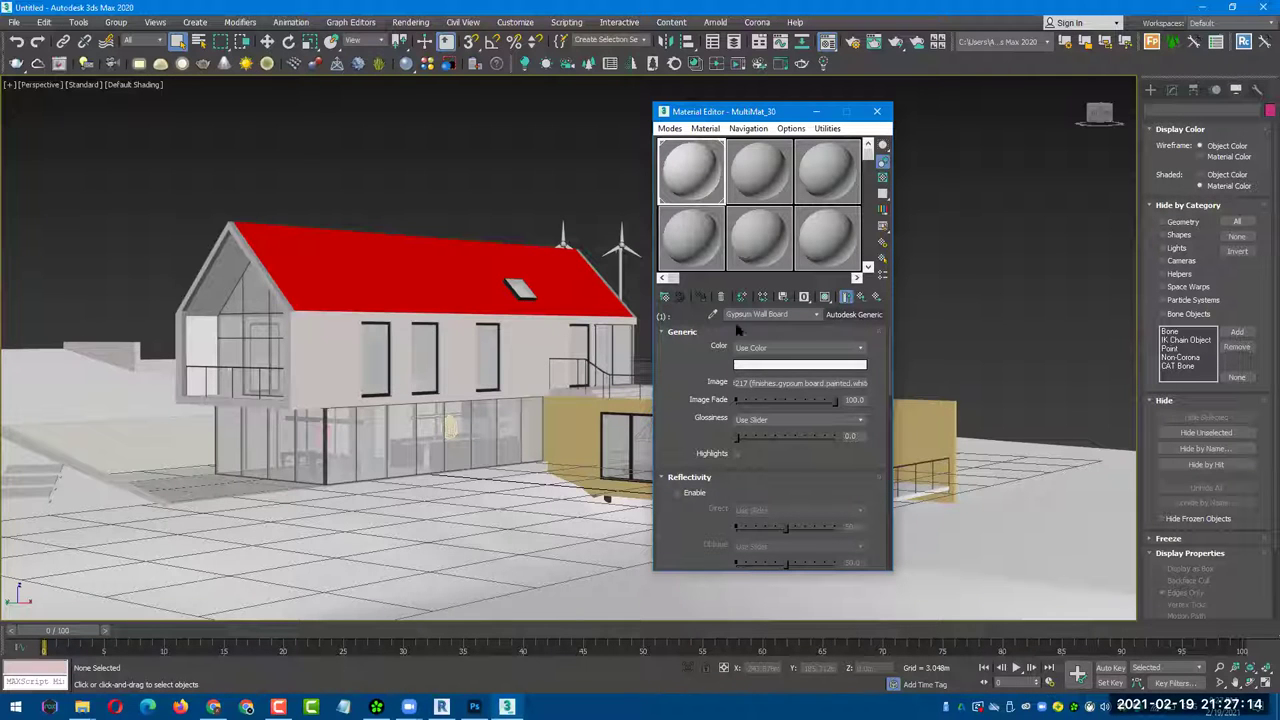
click(861, 297)
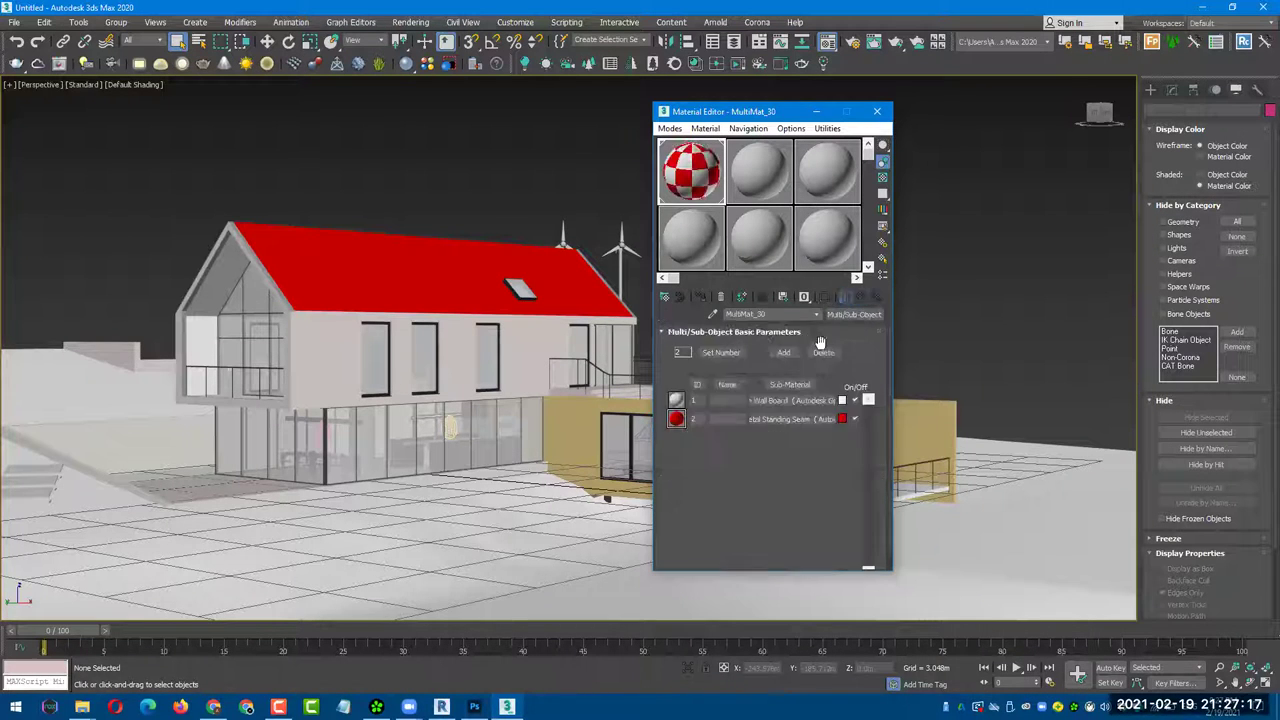
click(775, 419)
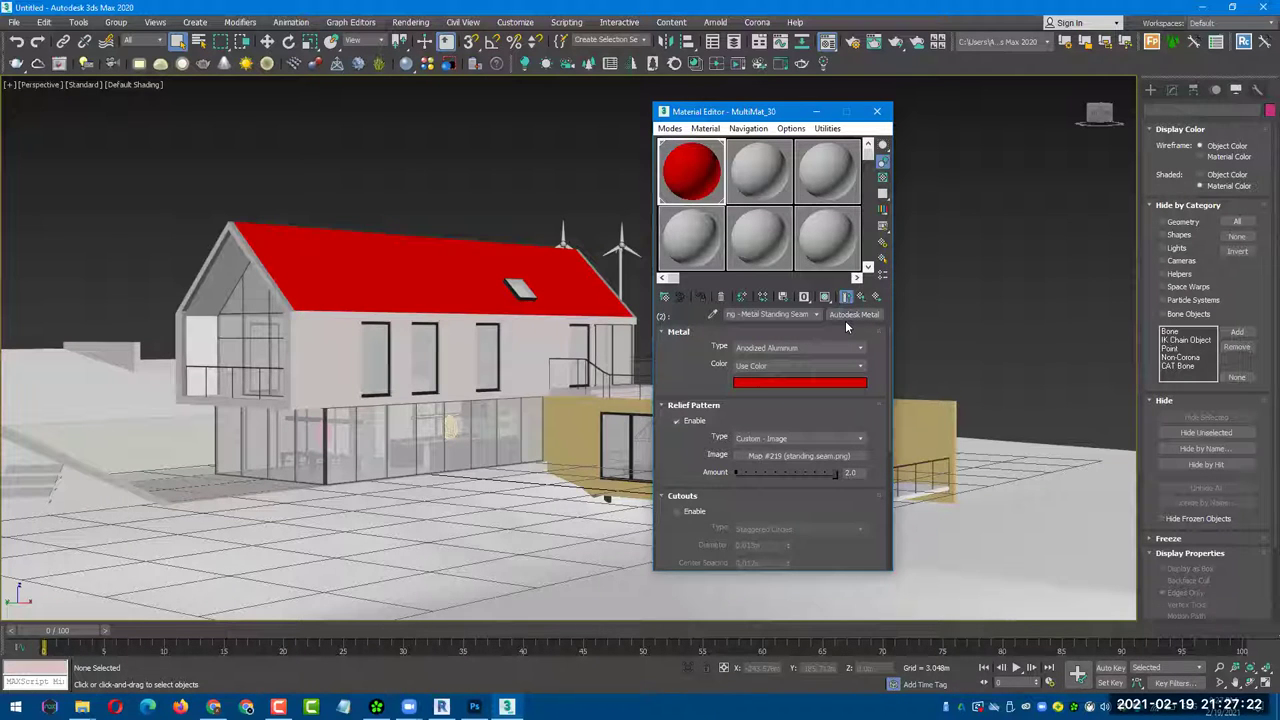
click(861, 297)
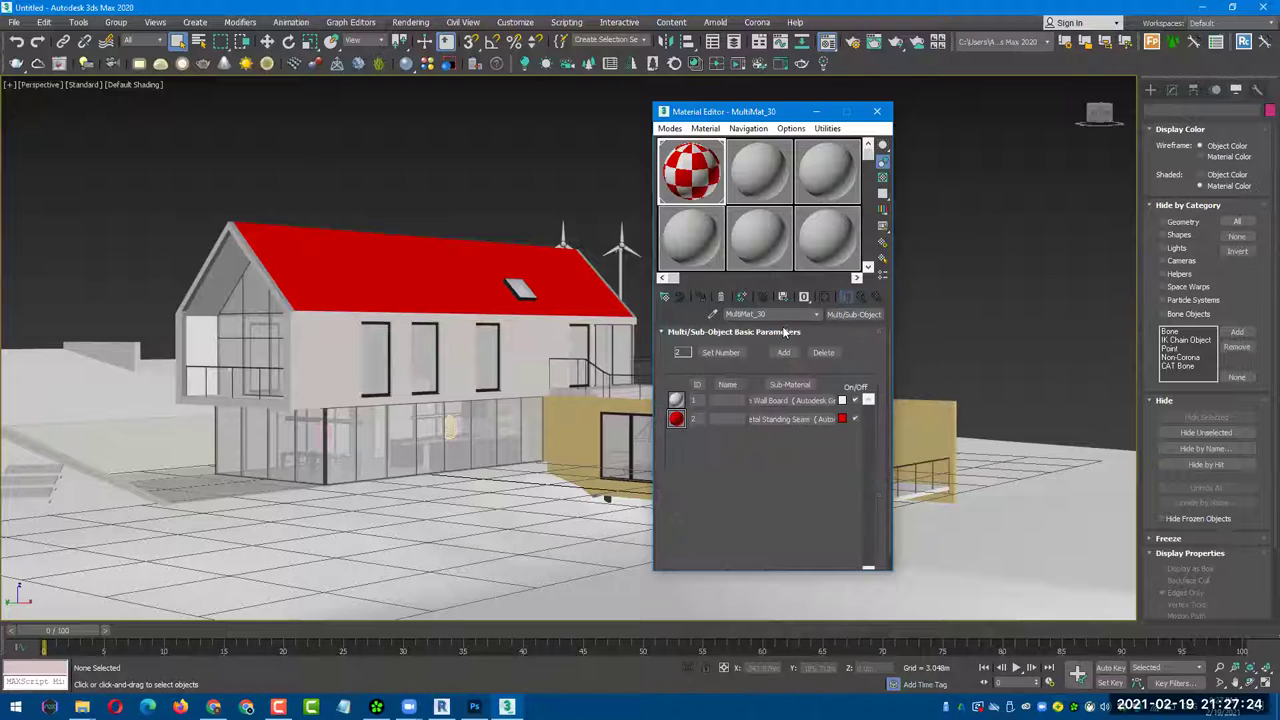
click(715, 313)
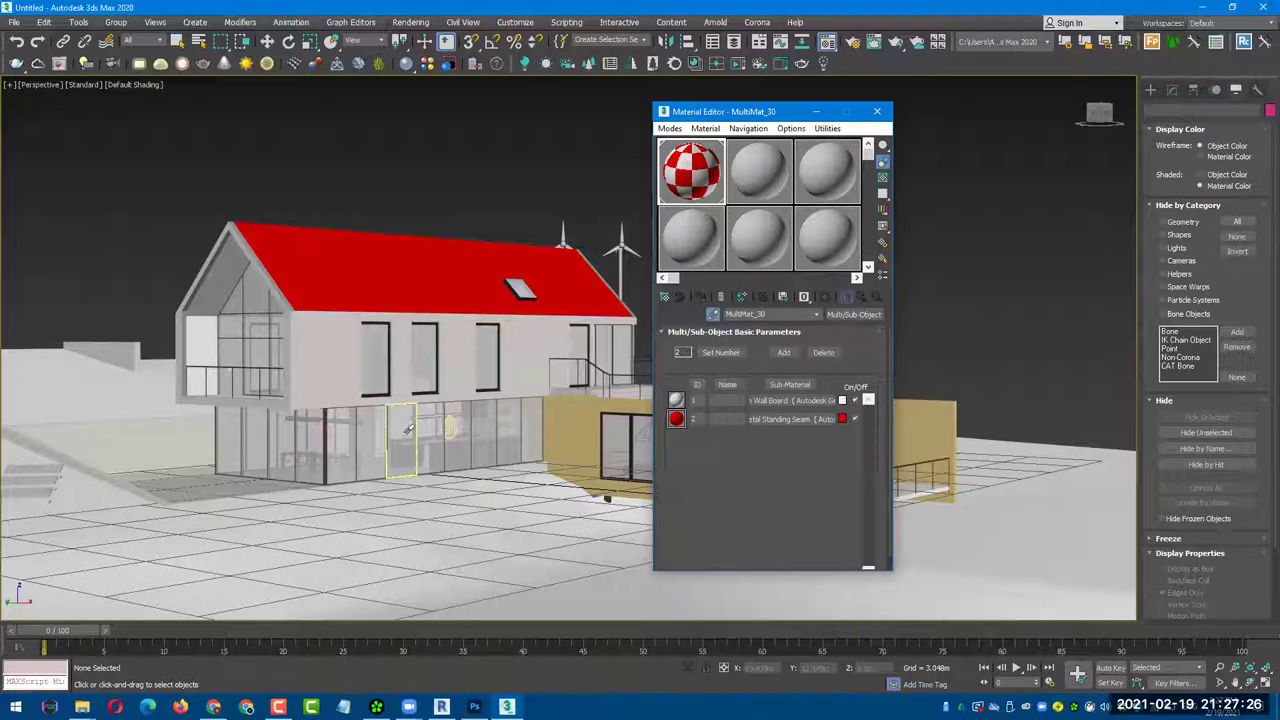
click(192, 425)
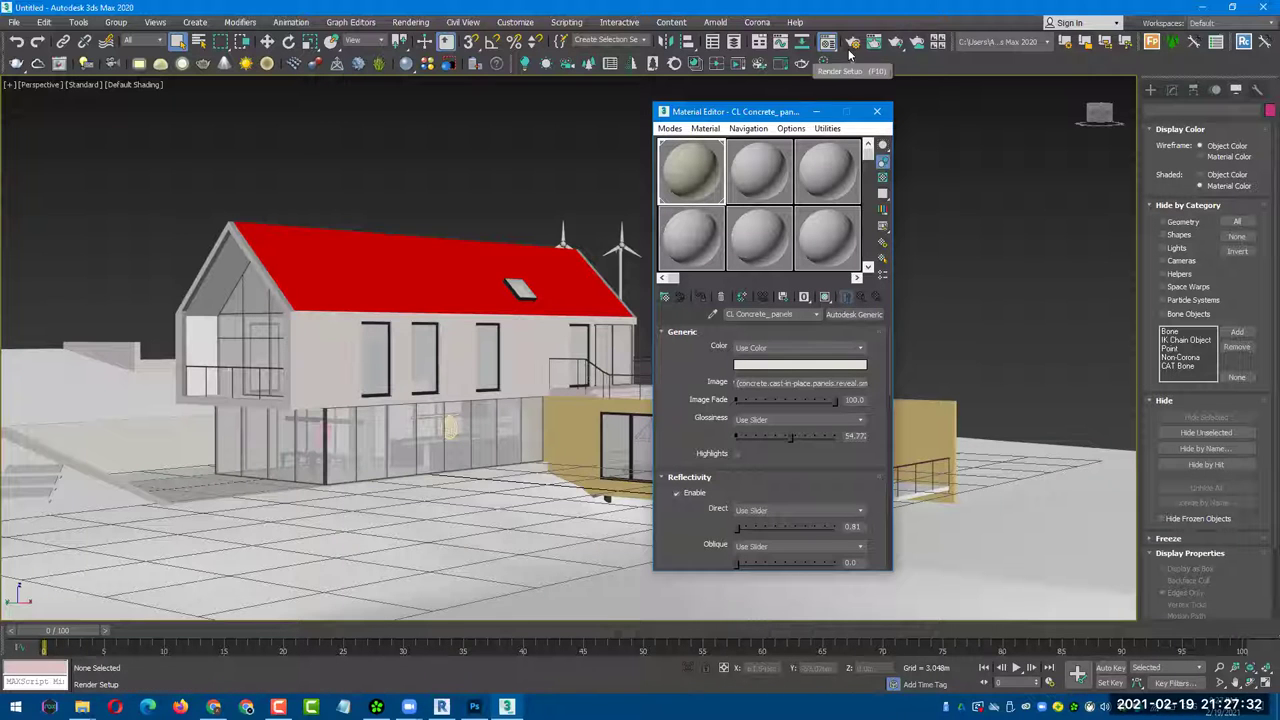
click(950, 118)
key(F10)
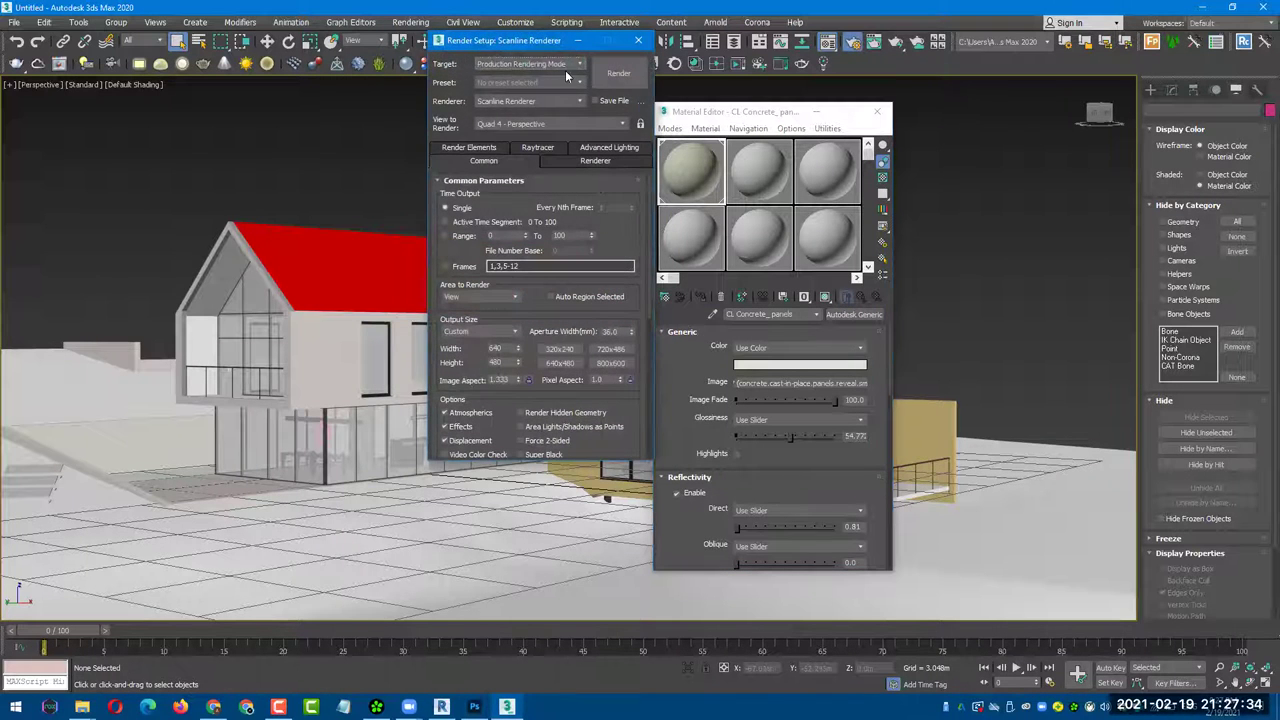
drag(530, 40, 508, 123)
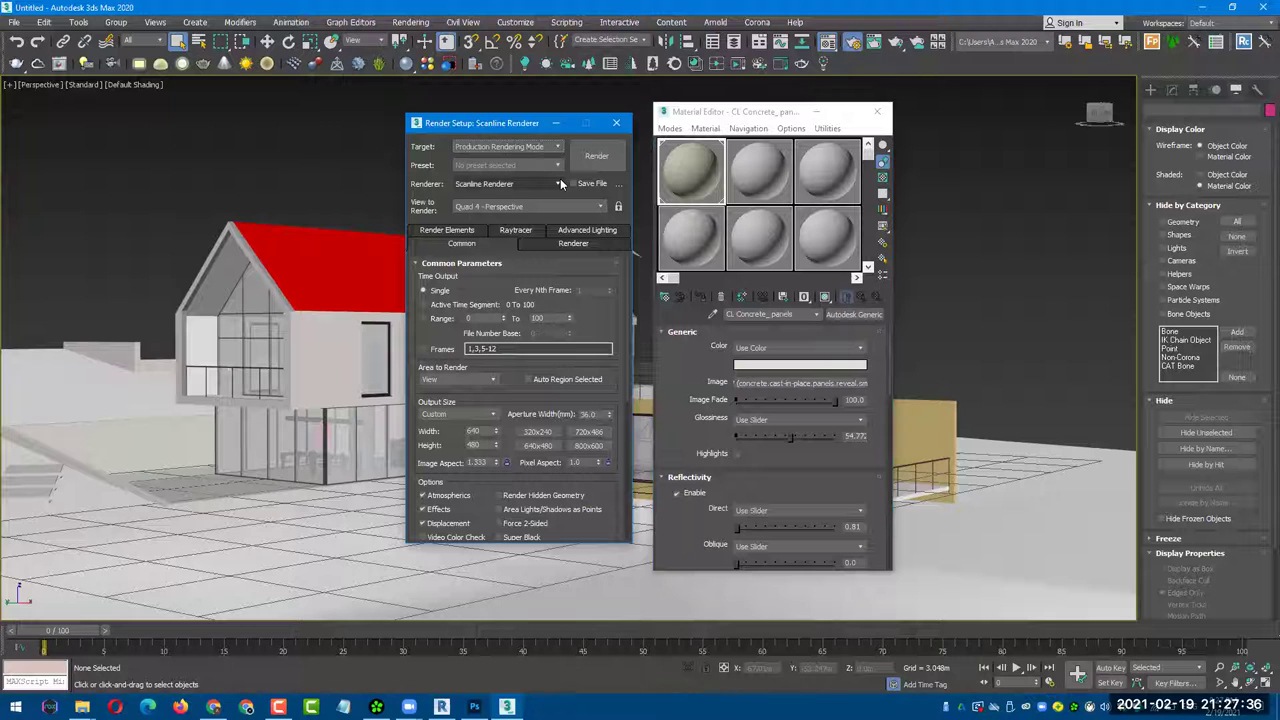
click(550, 184)
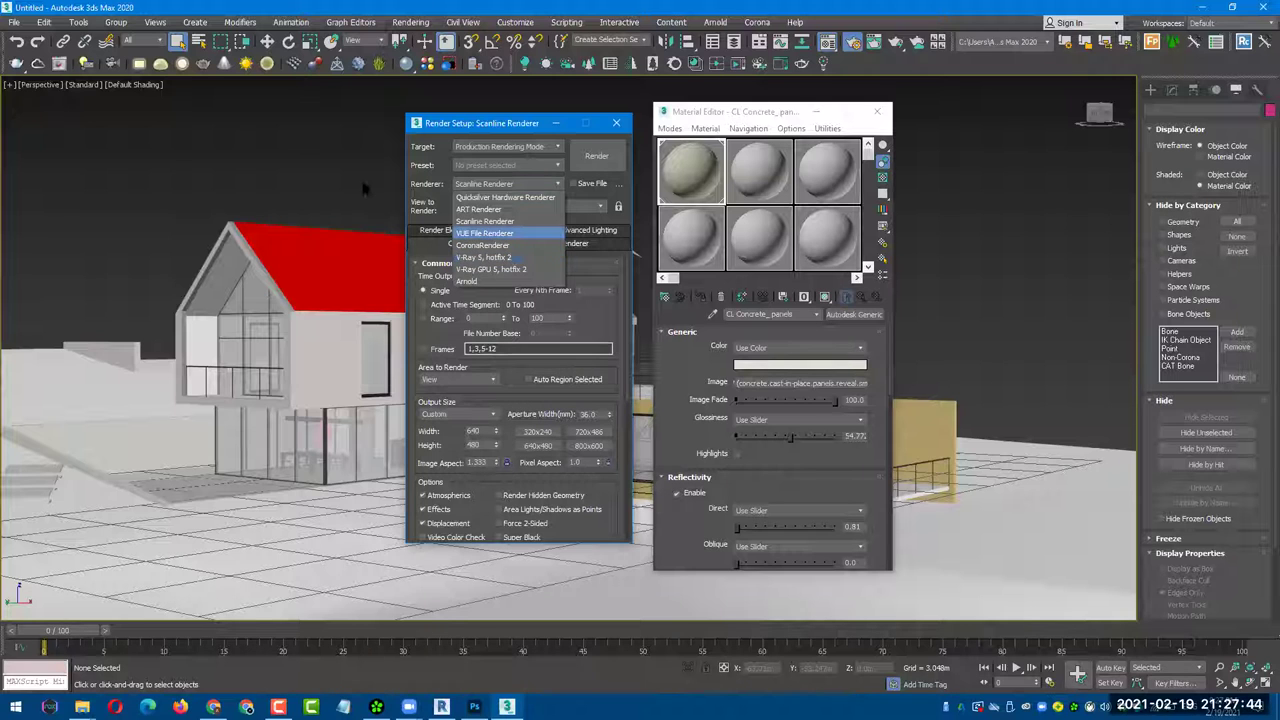
click(345, 266)
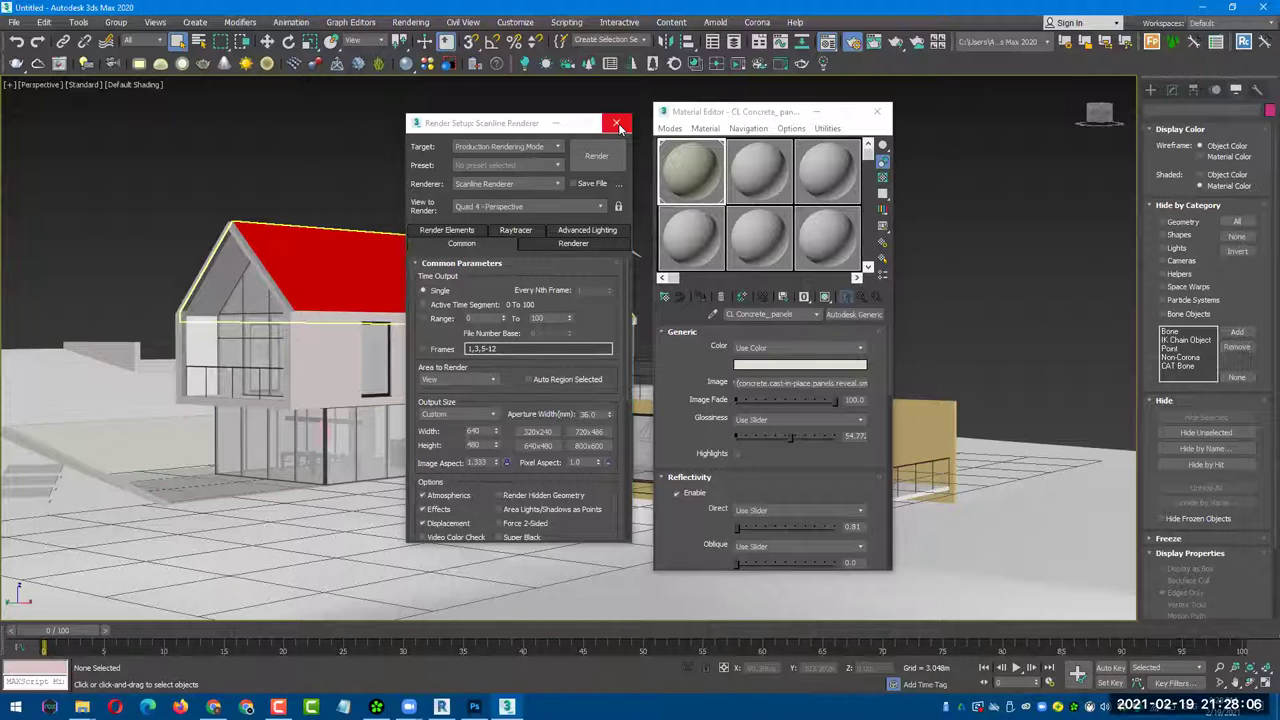
click(618, 124)
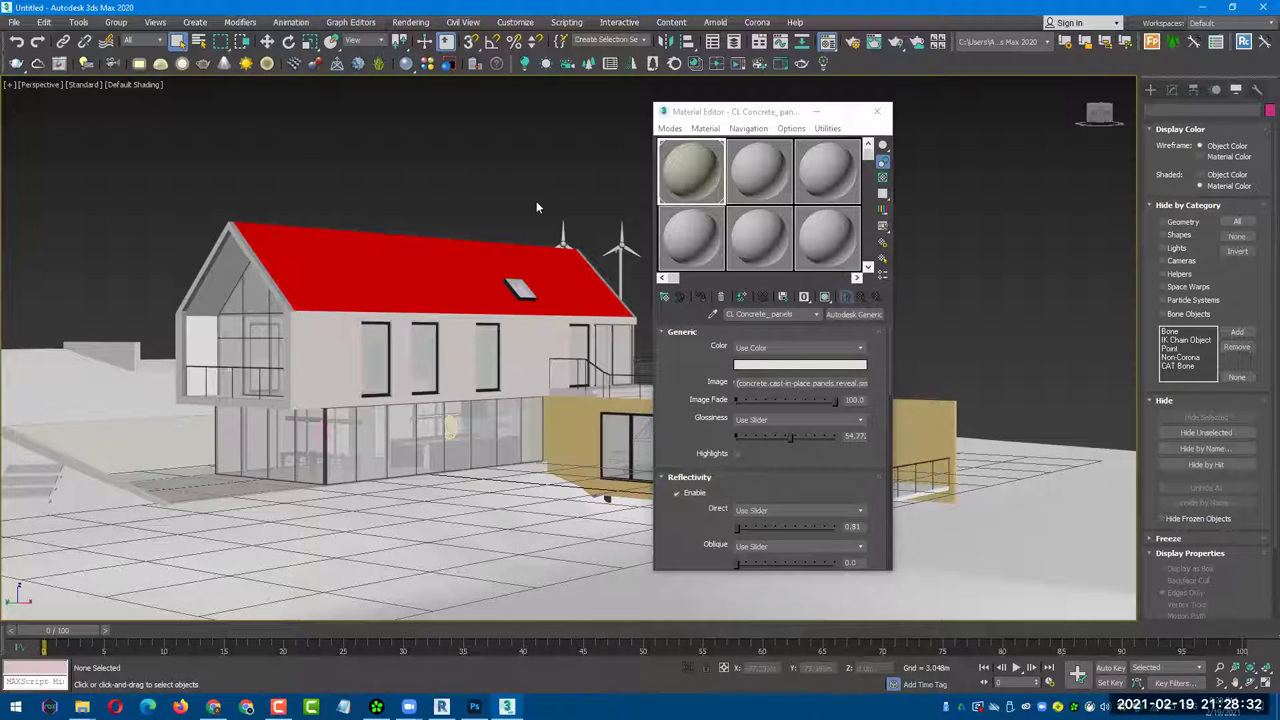
- Sample the window's glass and black material, then close the Material Editor
click(716, 311)
click(495, 340)
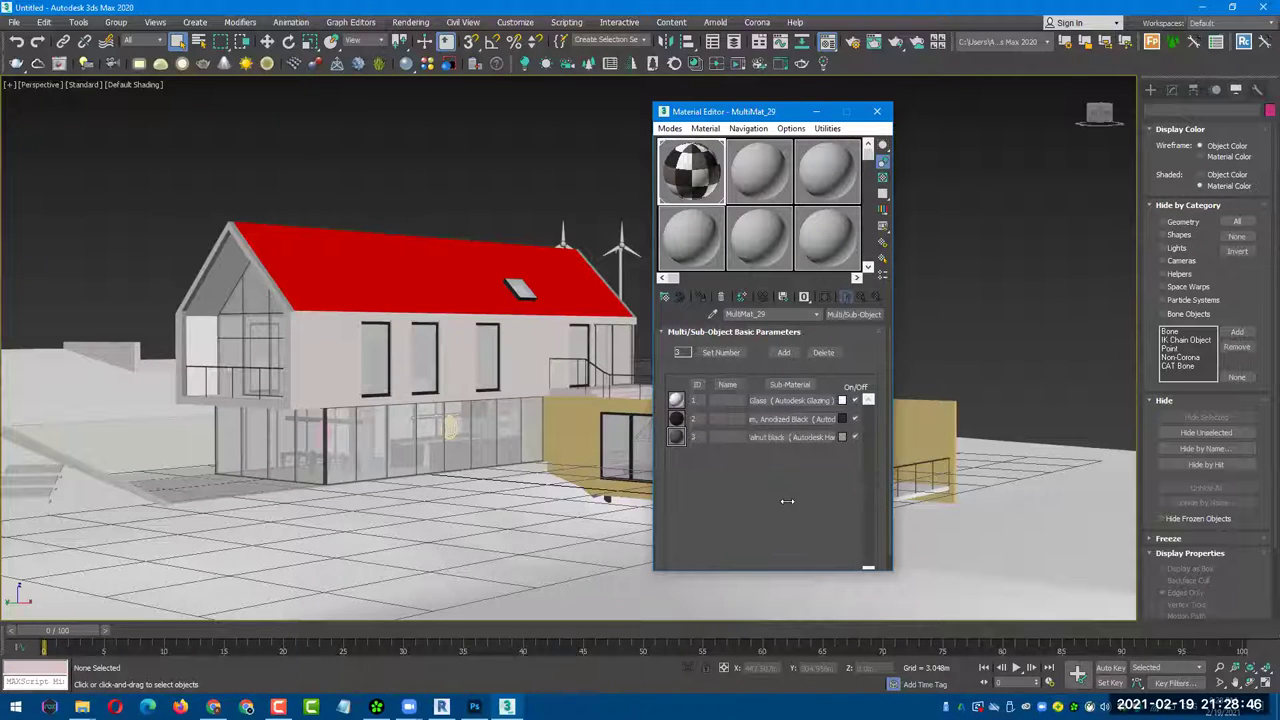
drag(787, 117, 946, 107)
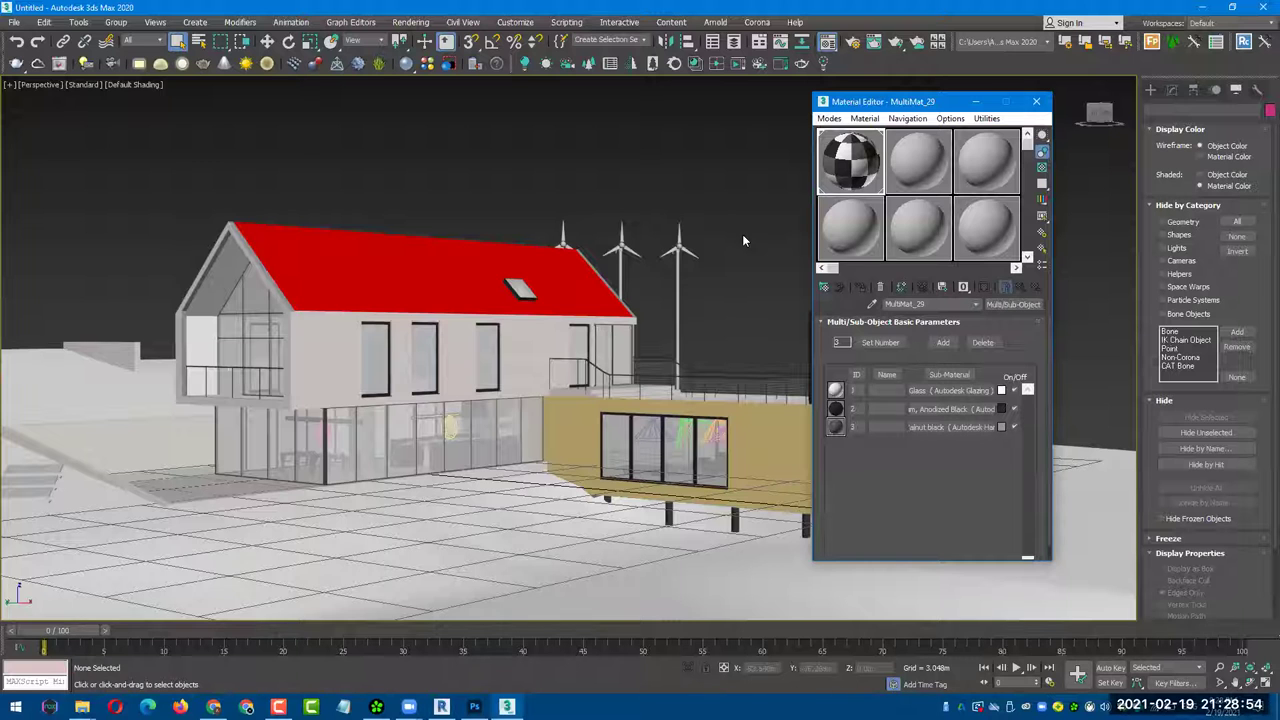
click(1037, 102)
- Set CoronaRenderer as the production renderer in Render Setup
click(852, 41)
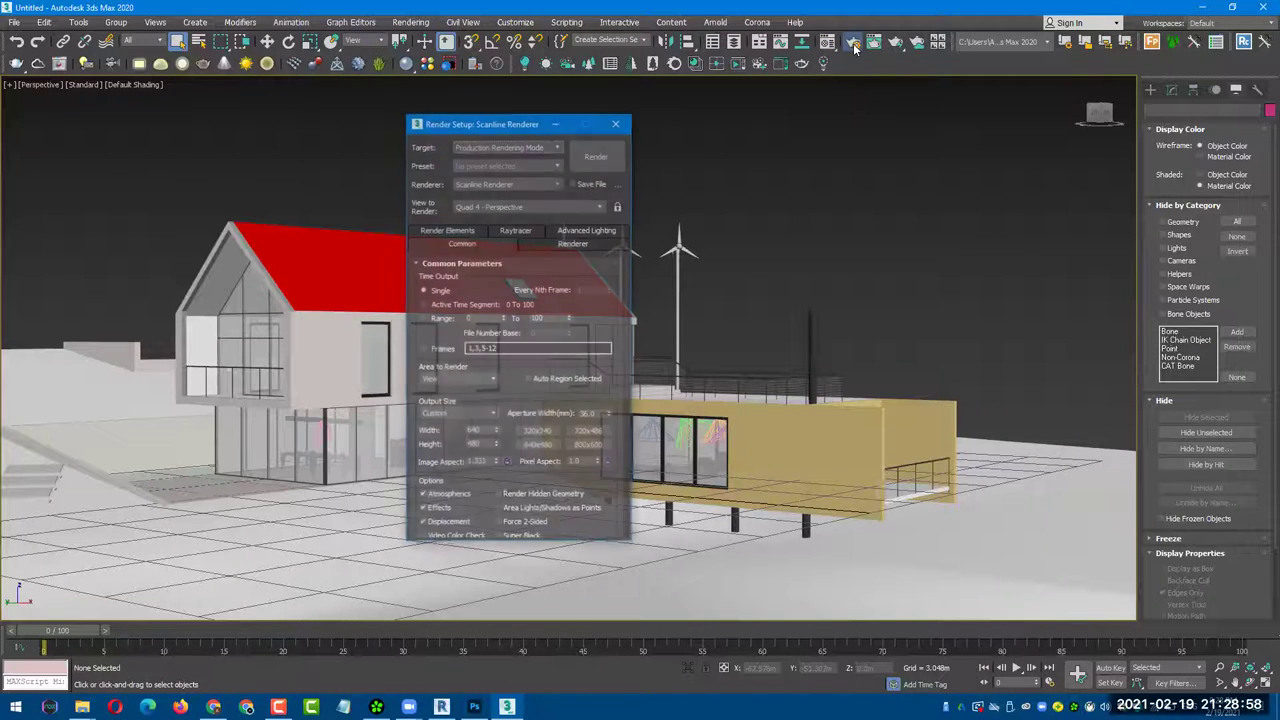
click(526, 183)
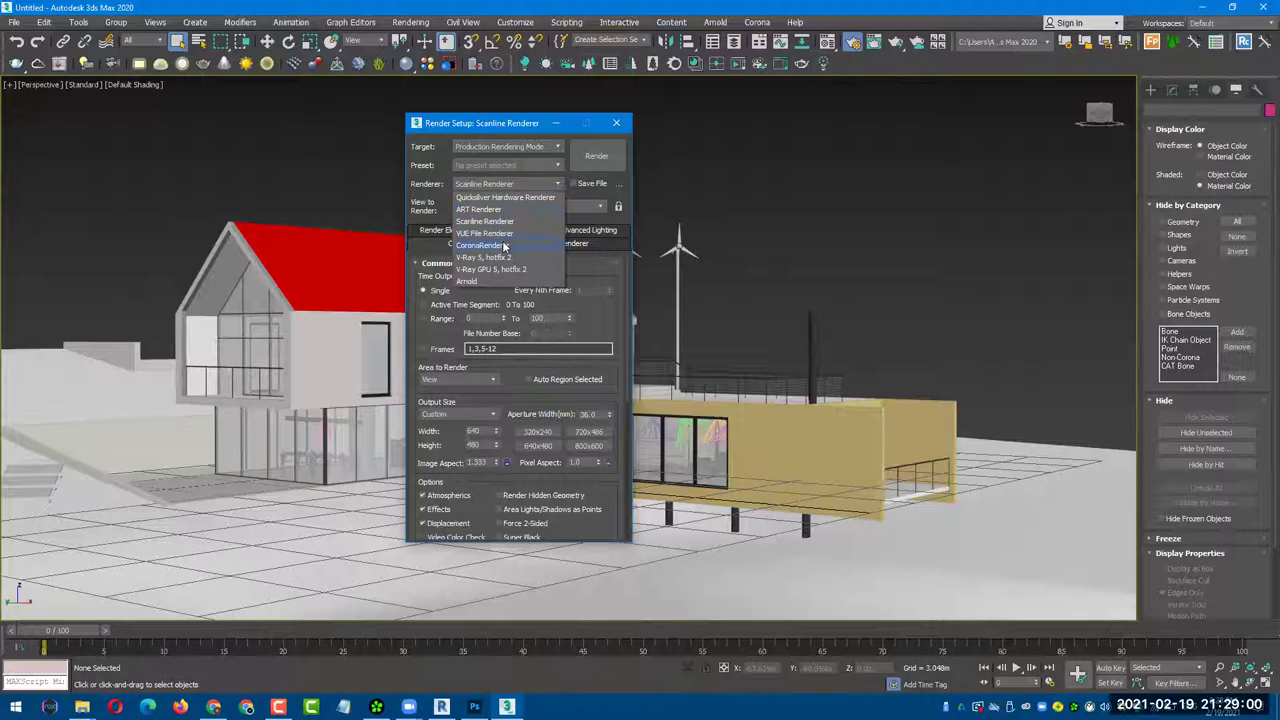
click(495, 245)
click(616, 122)
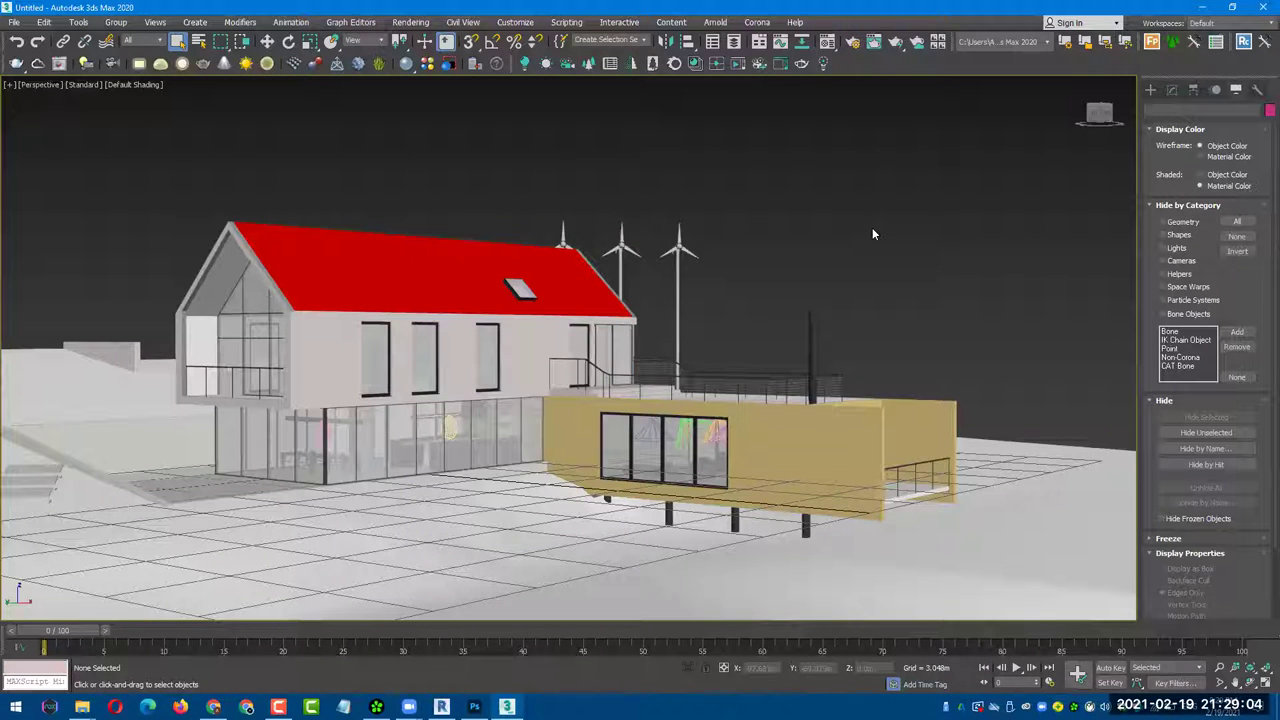
- Run the Corona Converter on the scene with VrayHDRI conversion off, accepting the warning
right_click(872, 233)
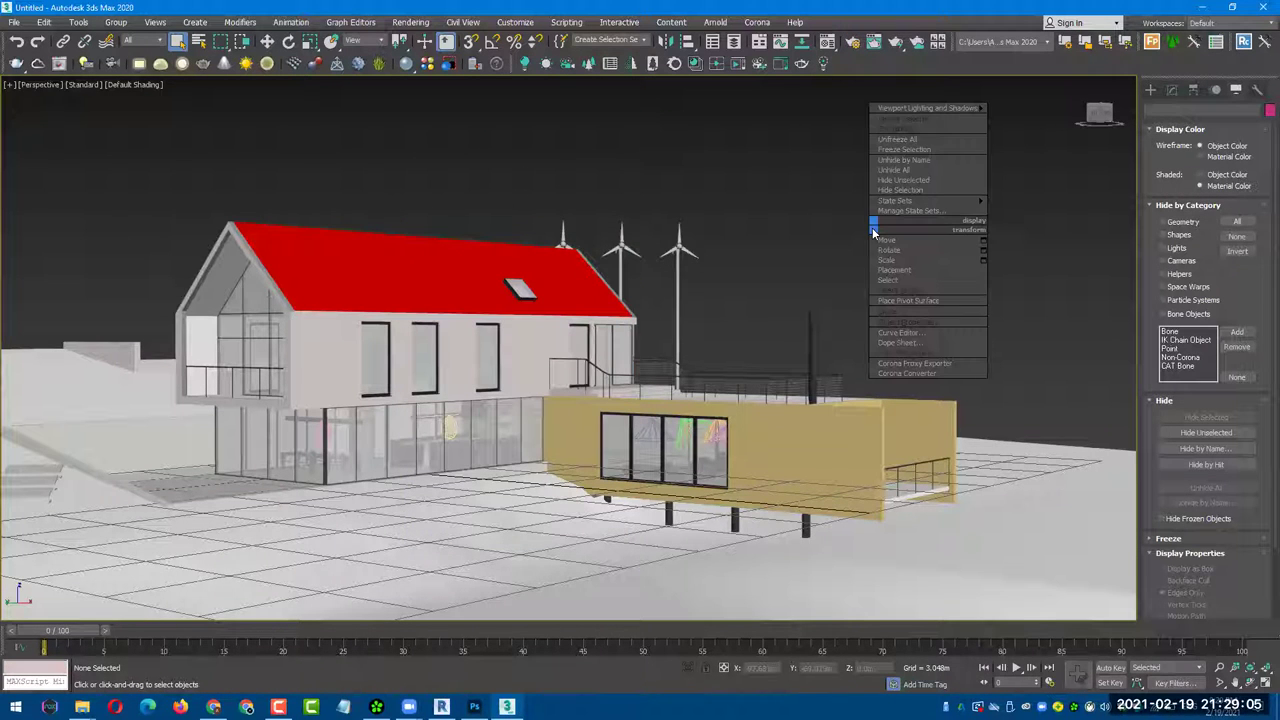
click(894, 373)
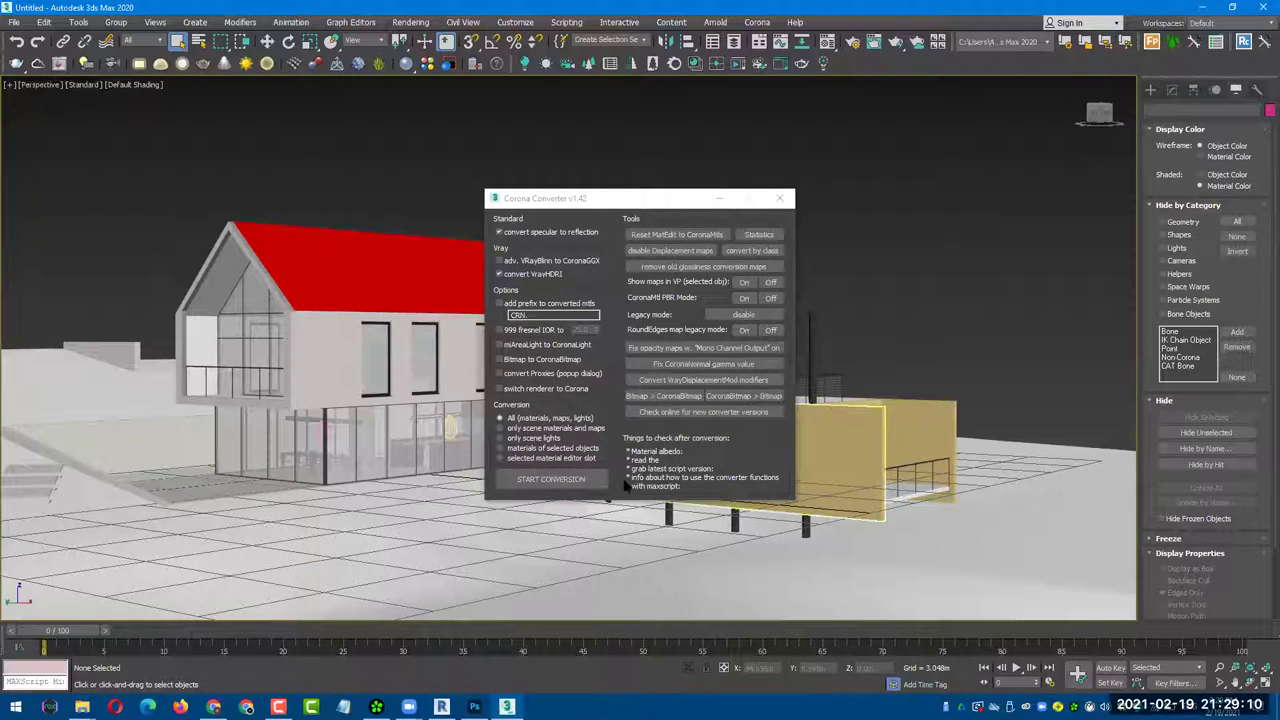
click(549, 480)
click(533, 275)
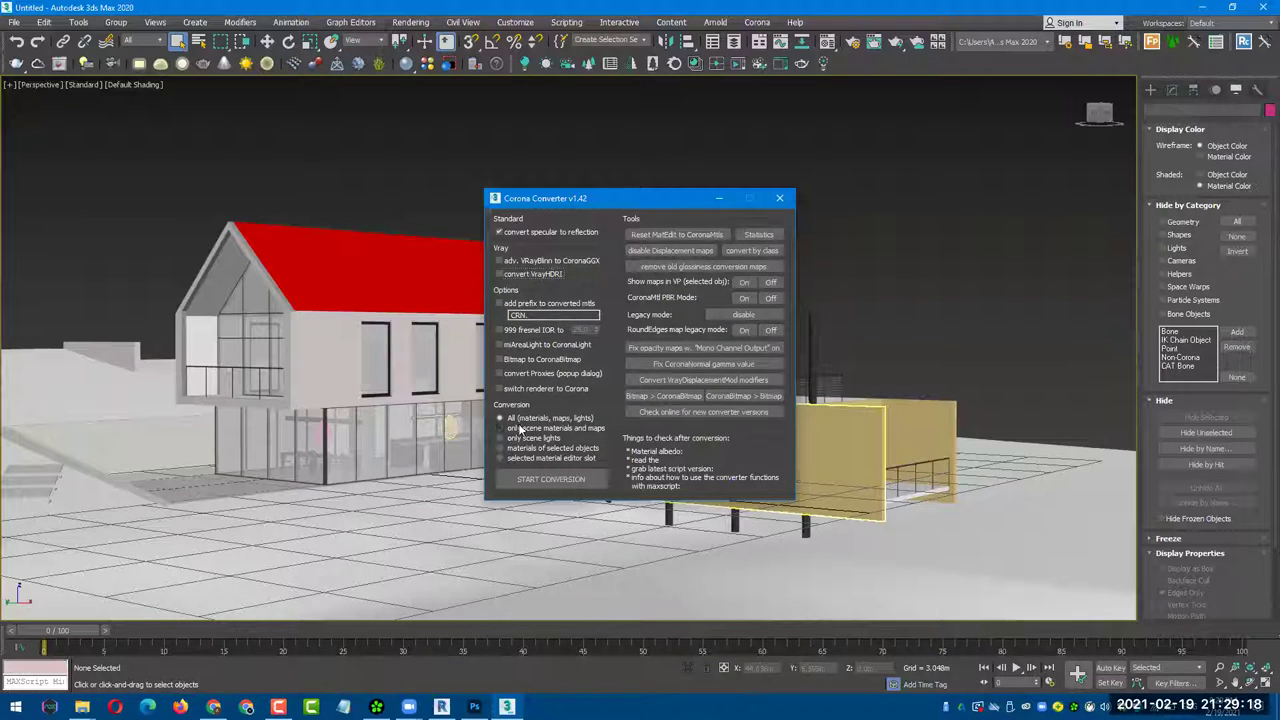
click(551, 480)
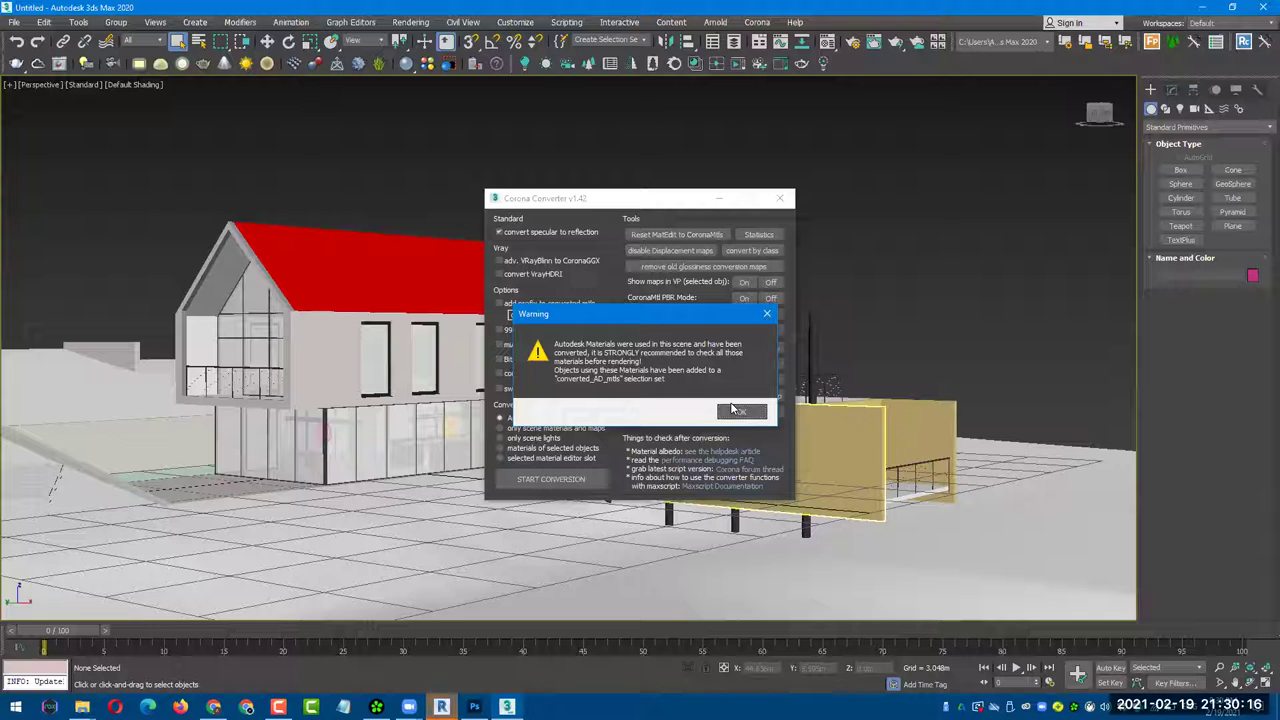
click(735, 410)
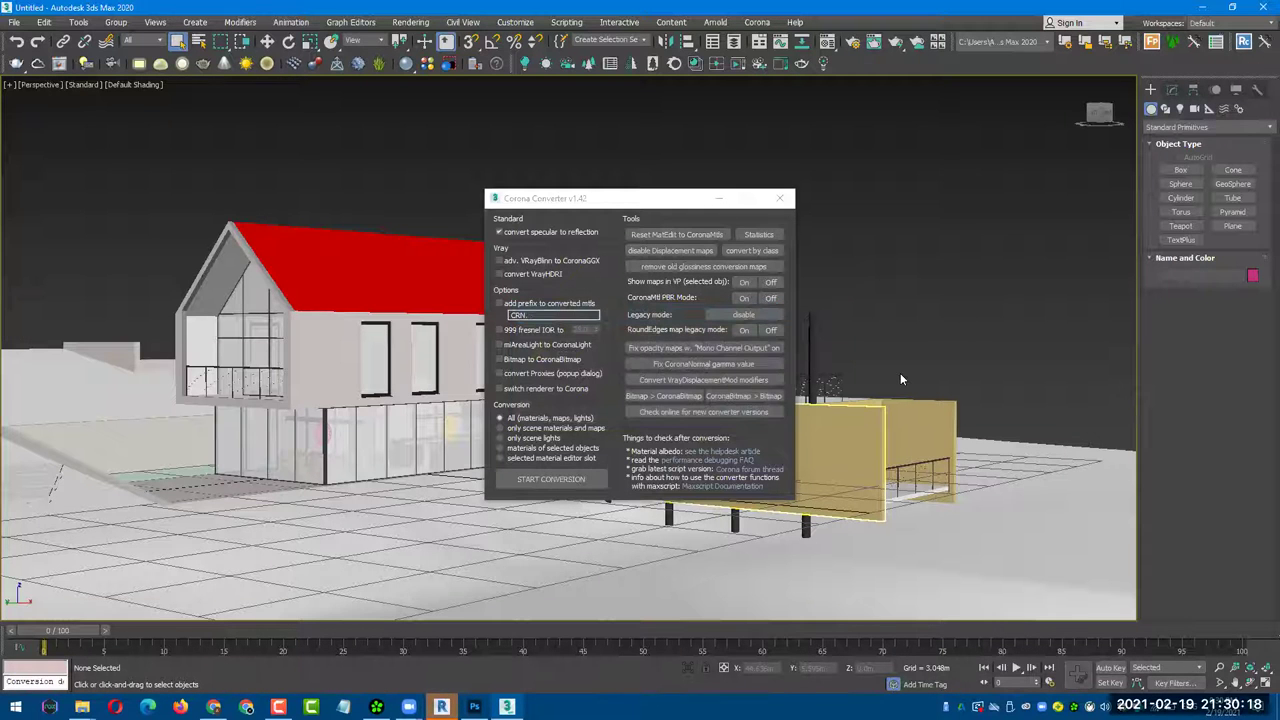
click(780, 198)
middle_drag(866, 234, 825, 229)
- Sample a house wall's MultiMat_23 and open its Interior - Plasterboard CoronaMtl sub-material
click(833, 46)
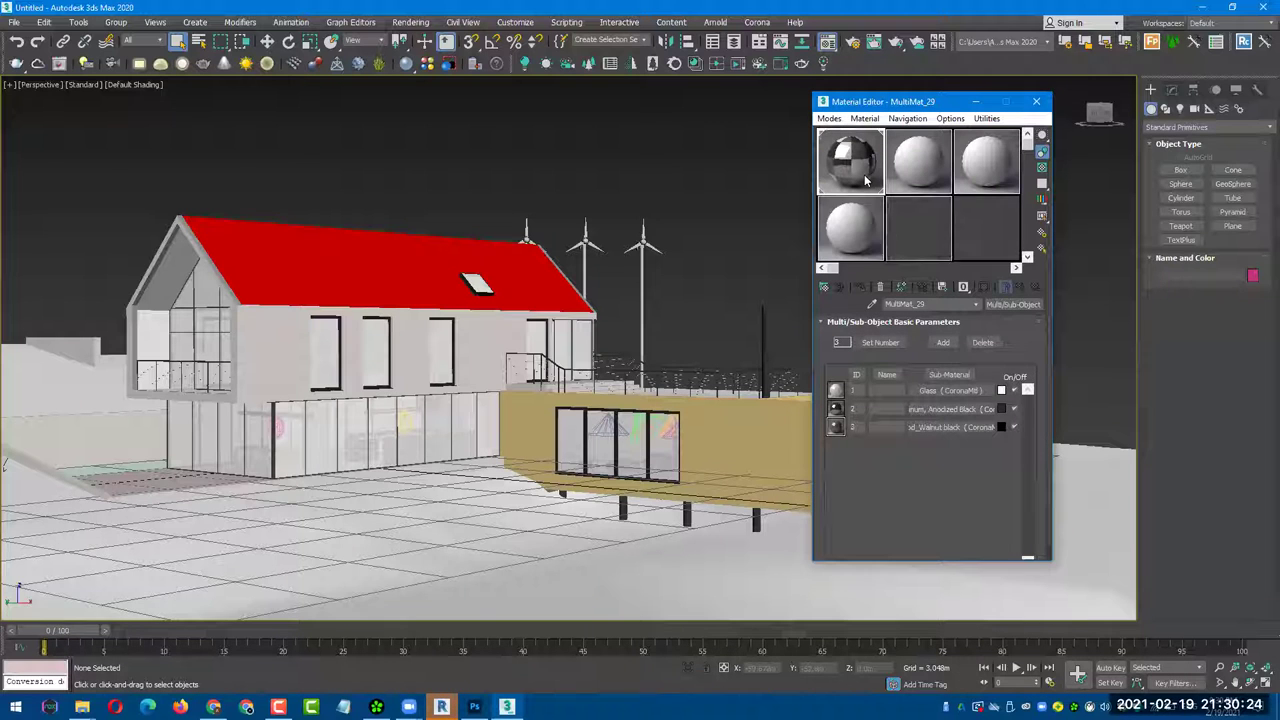
click(872, 303)
click(500, 328)
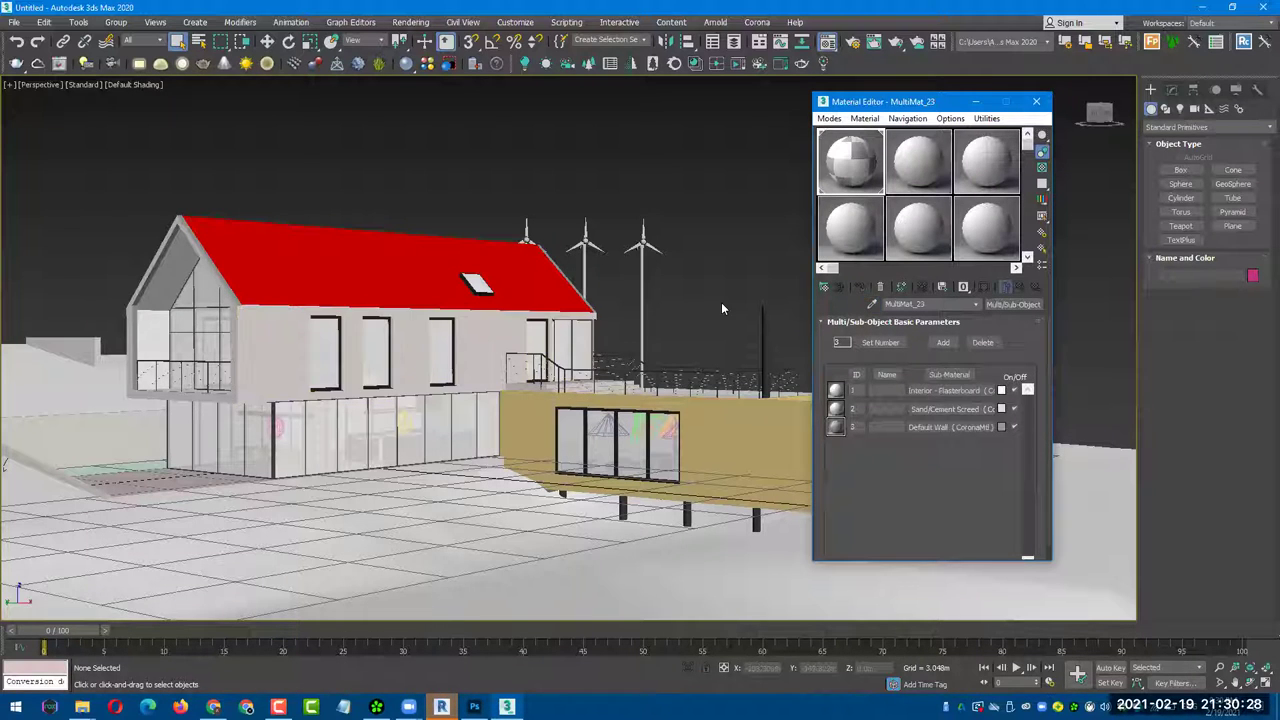
drag(944, 391, 947, 398)
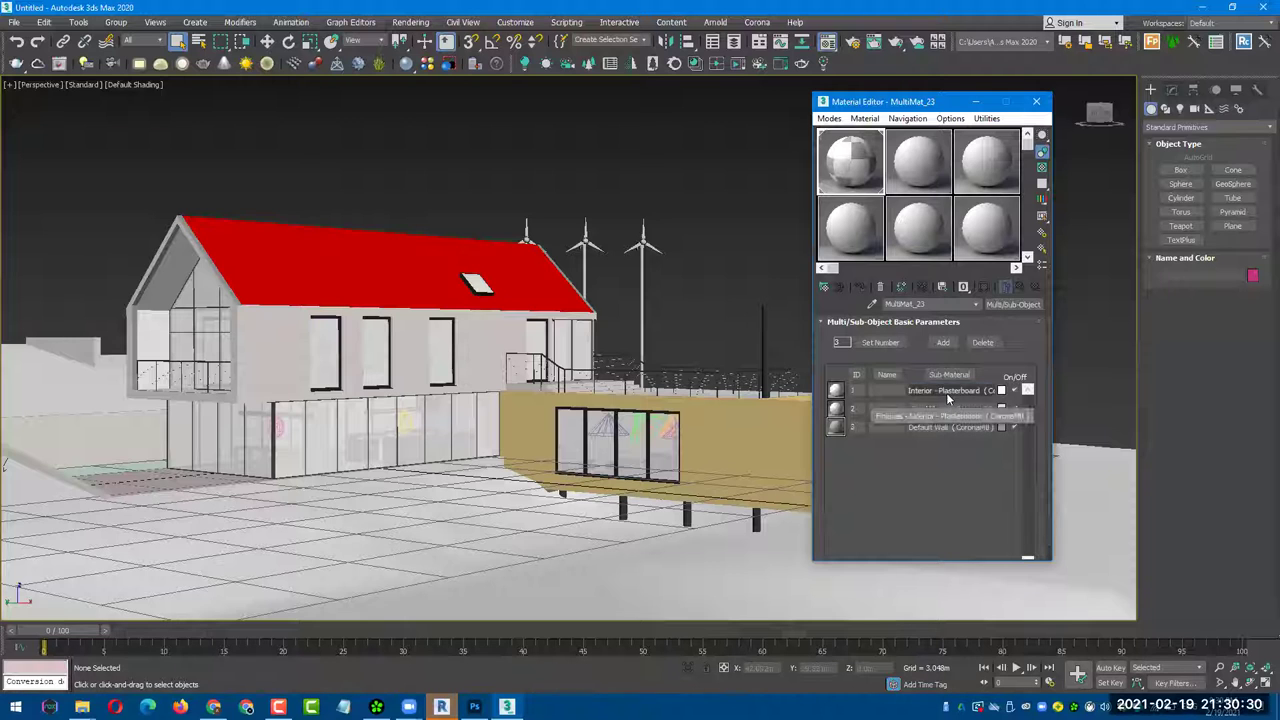
click(946, 392)
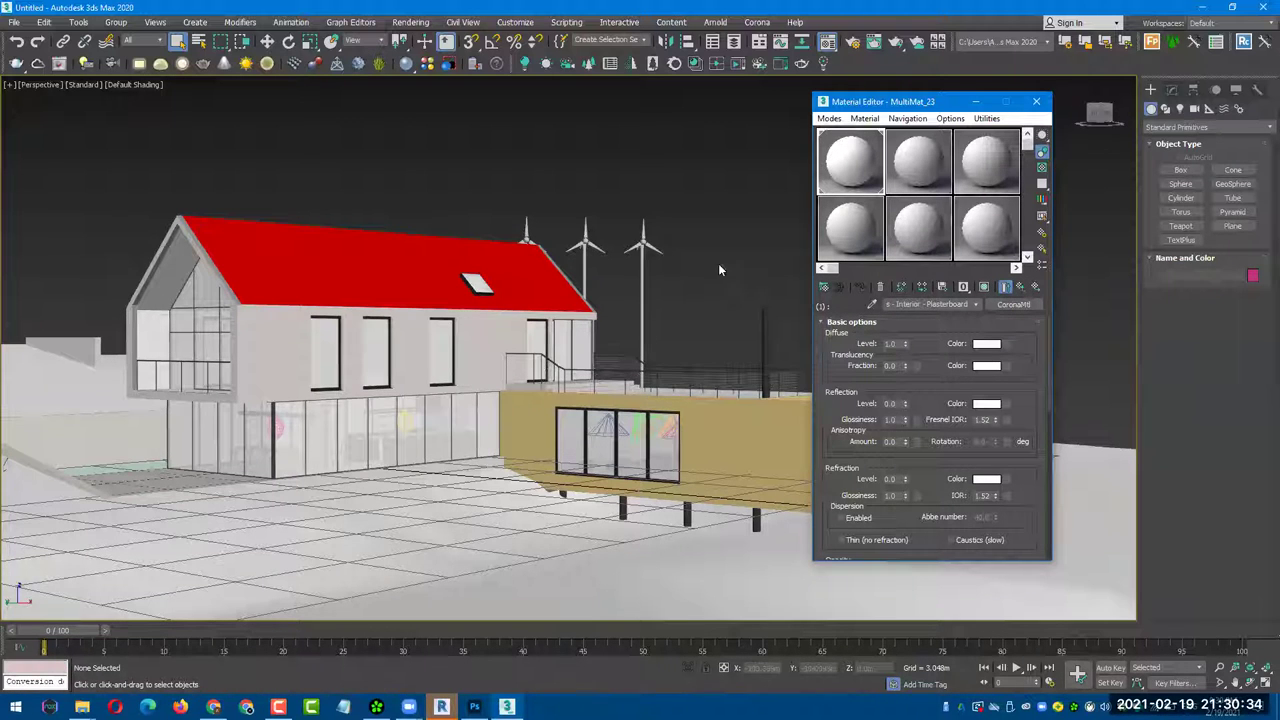
middle_drag(718, 270, 673, 266)
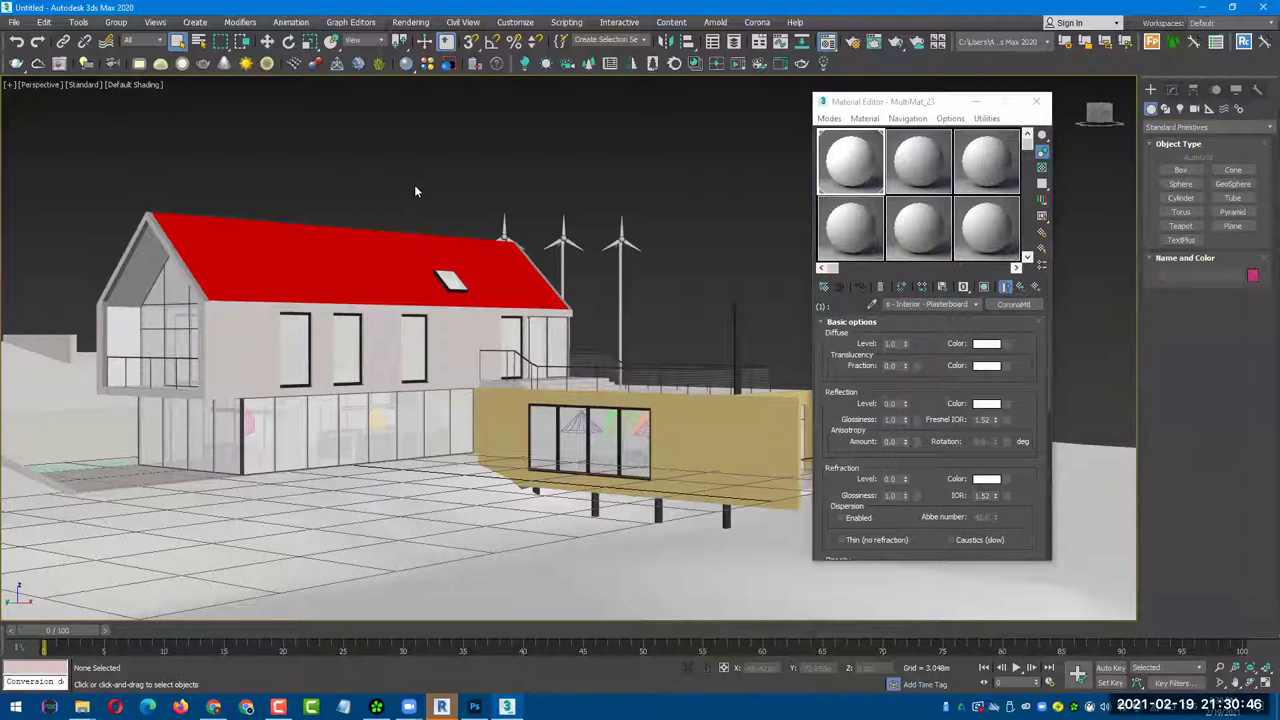
- Open File > Reference > Manage Links, close File Link Settings, and switch to Revit
click(15, 22)
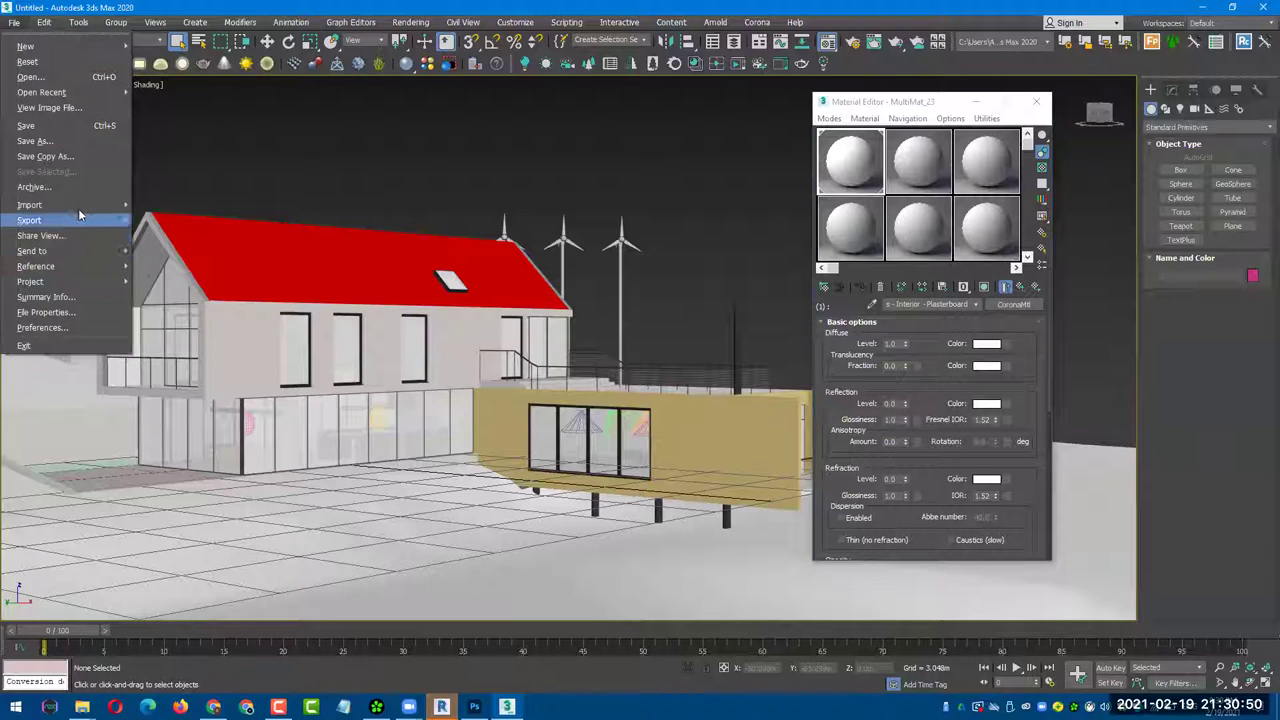
mouse_move(32, 251)
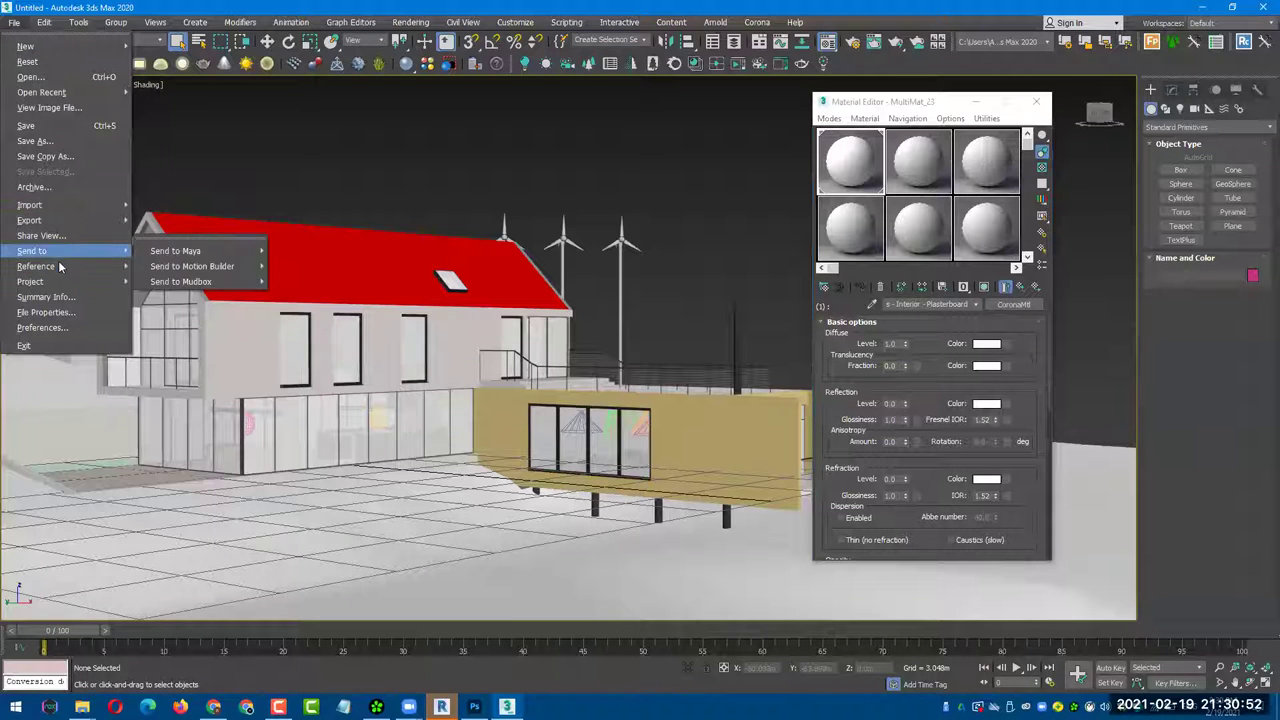
click(193, 311)
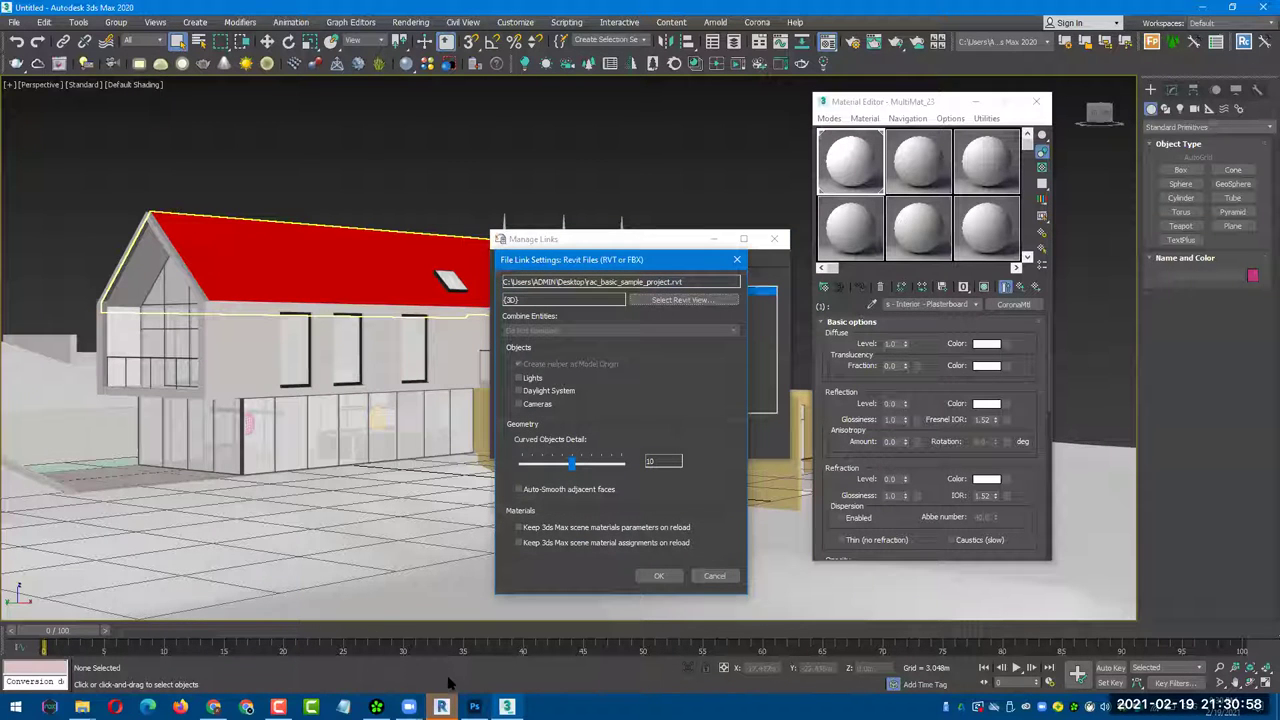
key(Return)
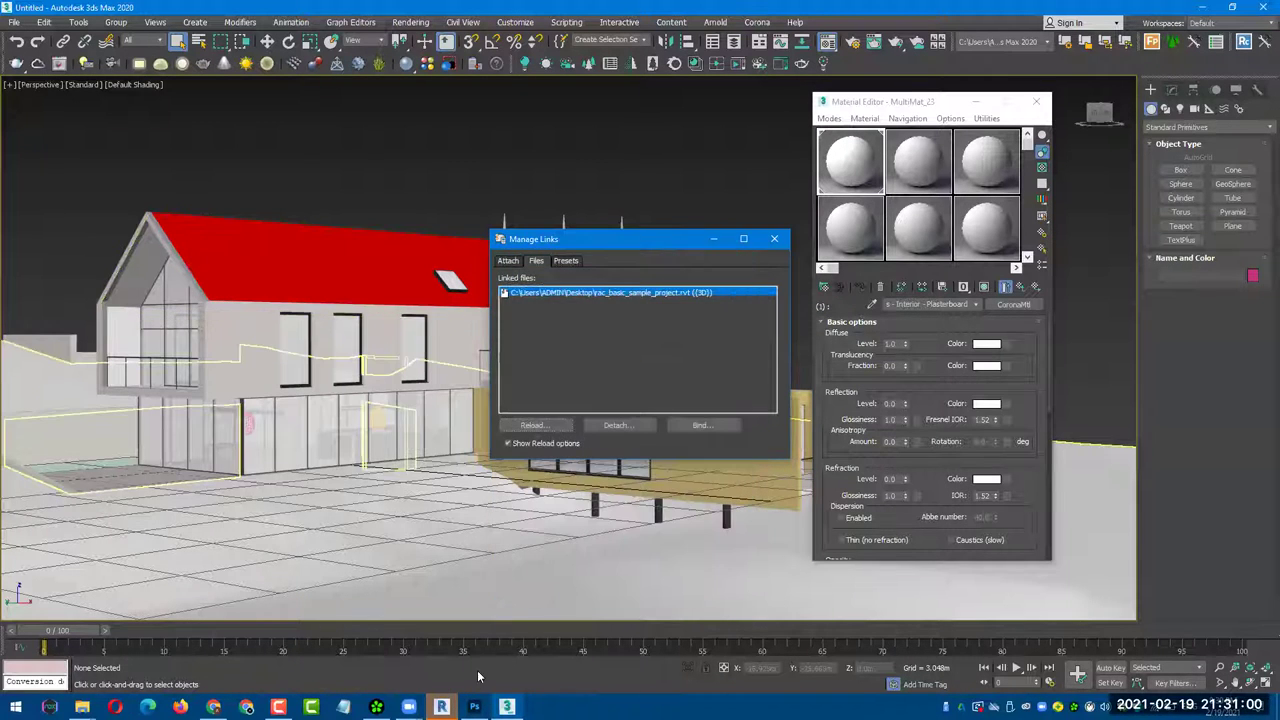
key(alt+Tab)
- Delete the middle wind turbine and the roof skylight, then save the Revit project
click(633, 240)
key(Delete)
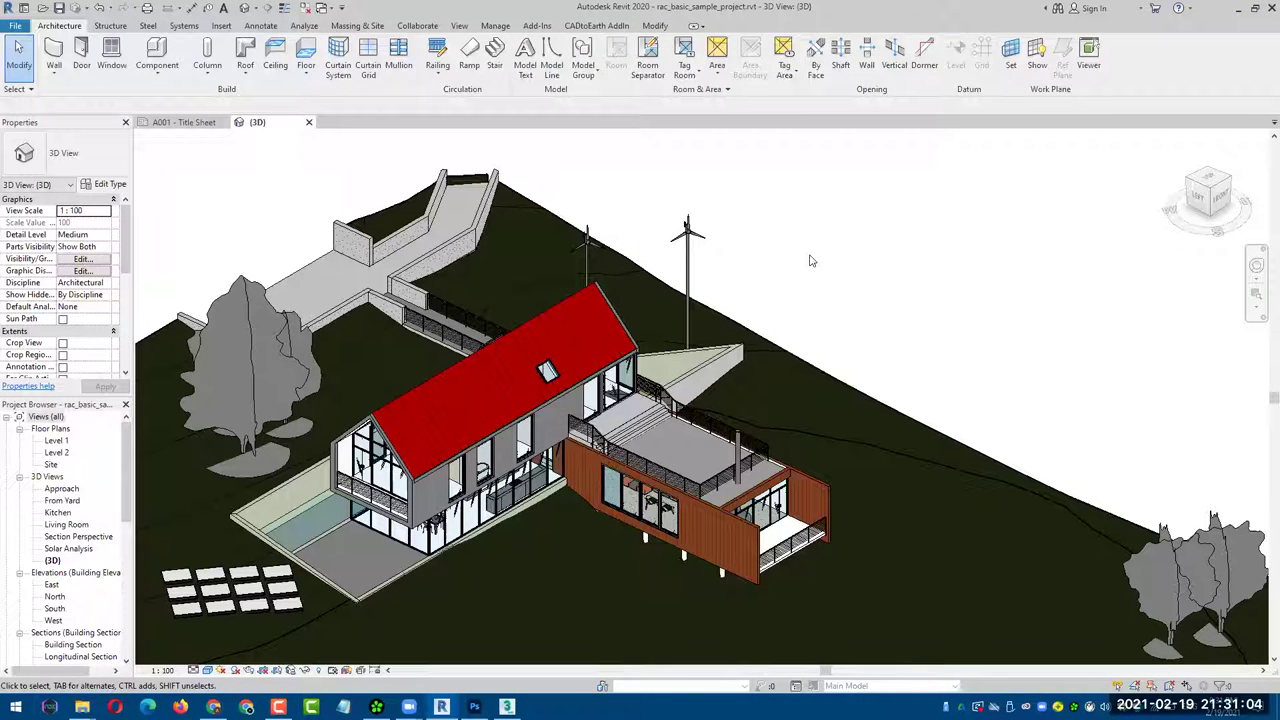
click(547, 372)
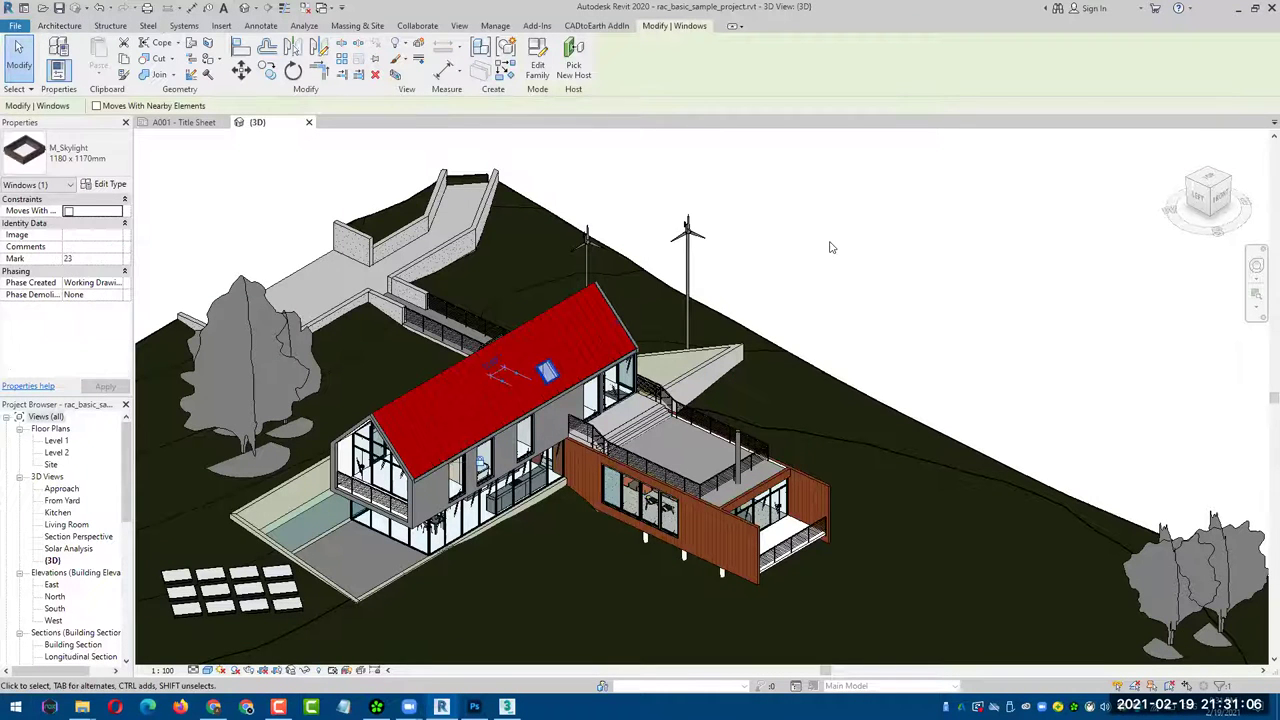
key(Delete)
click(62, 8)
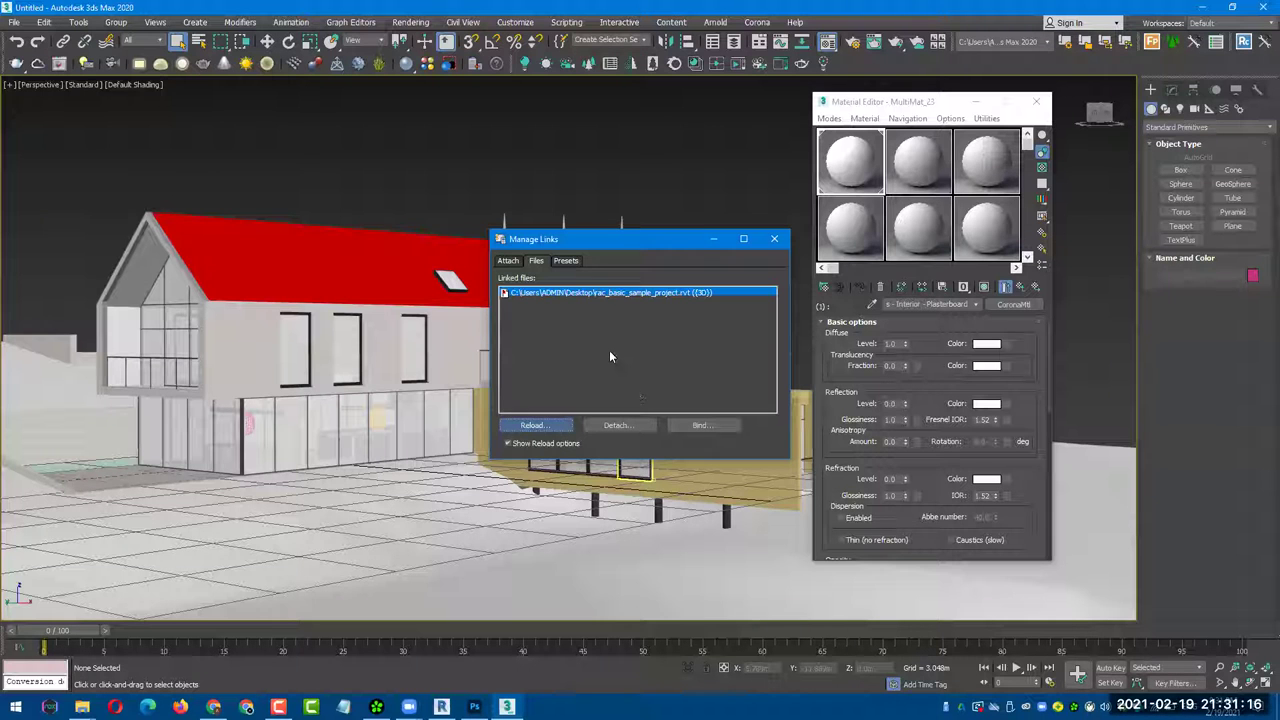
- Reload rac_basic_sample_project.rvt and confirm the File Link Settings with OK
click(535, 425)
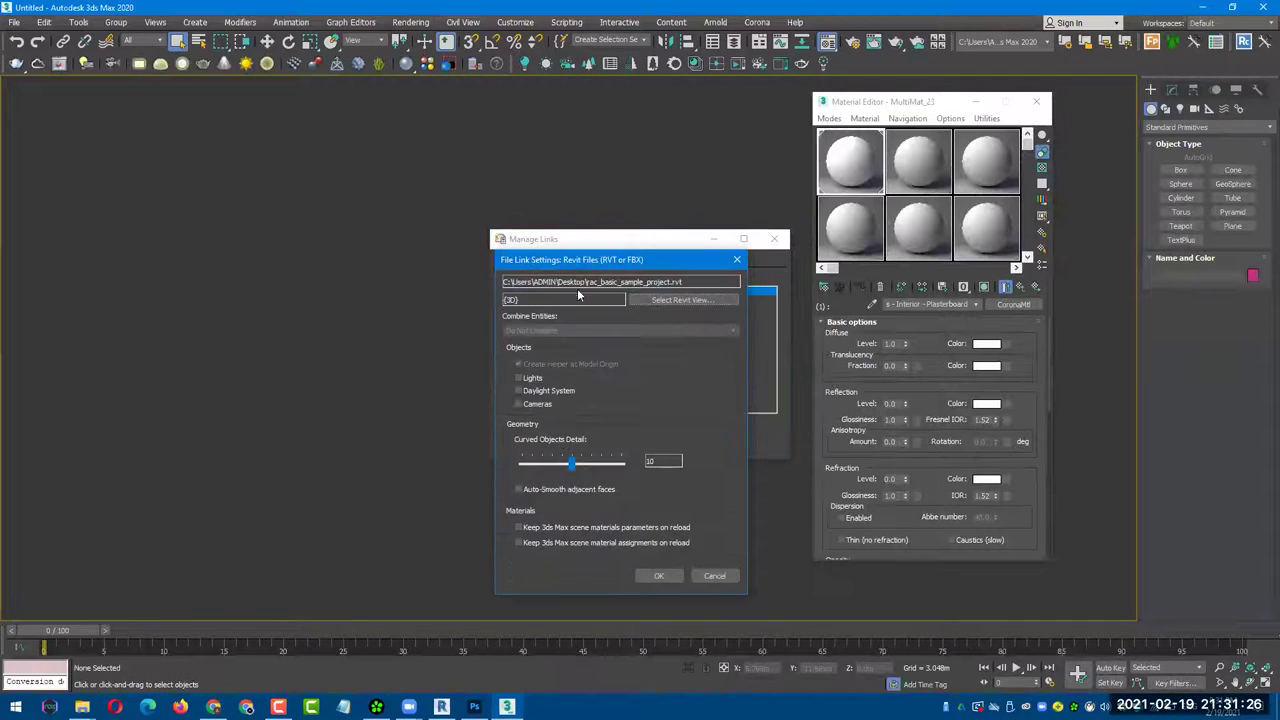
drag(530, 258, 227, 181)
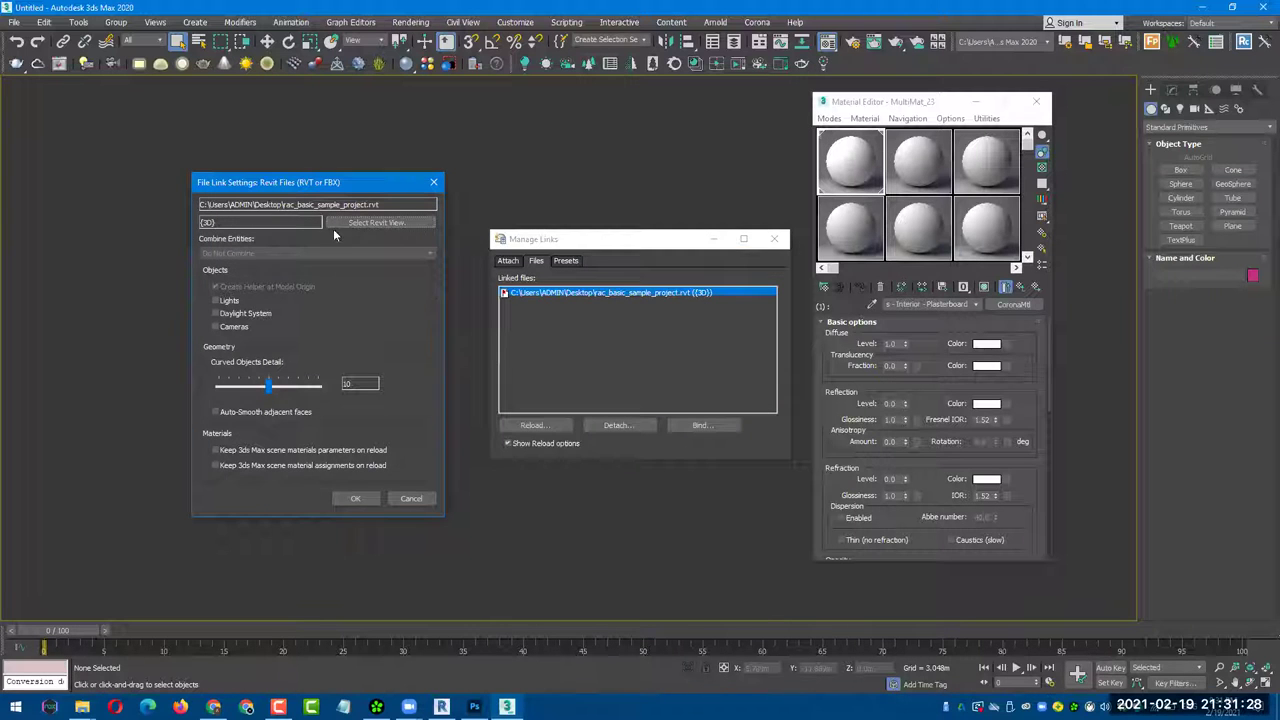
click(355, 498)
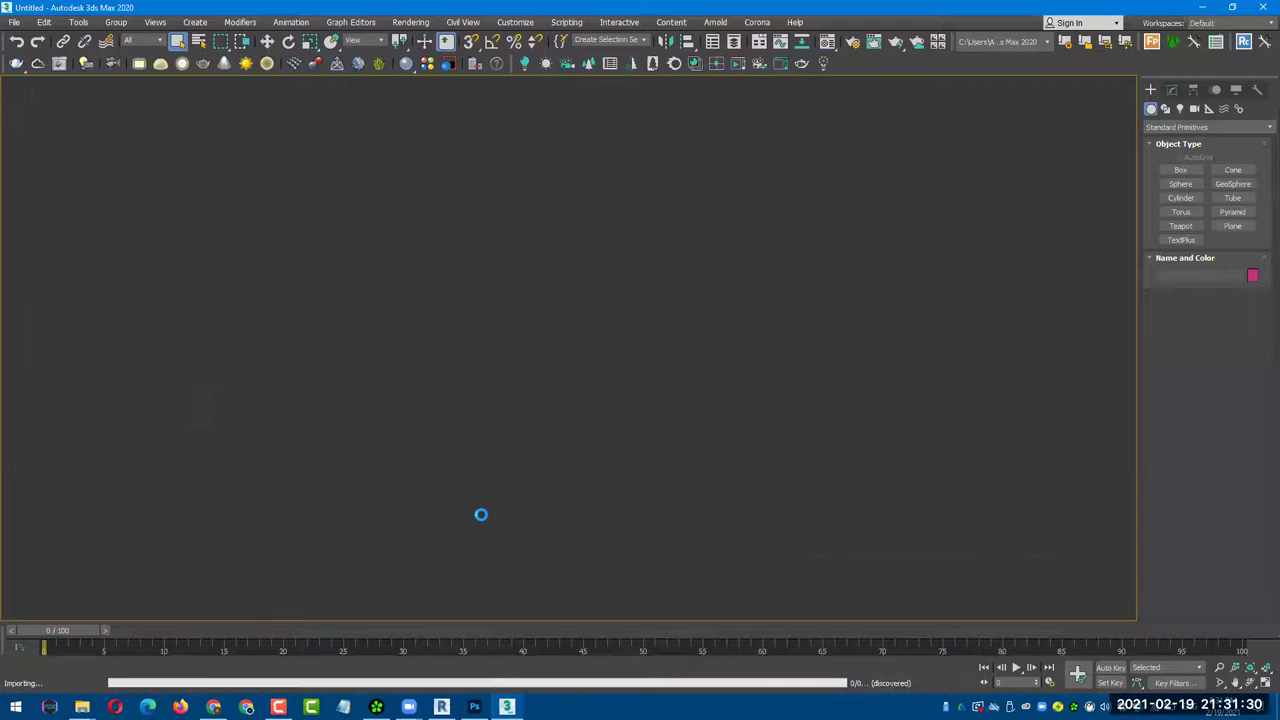
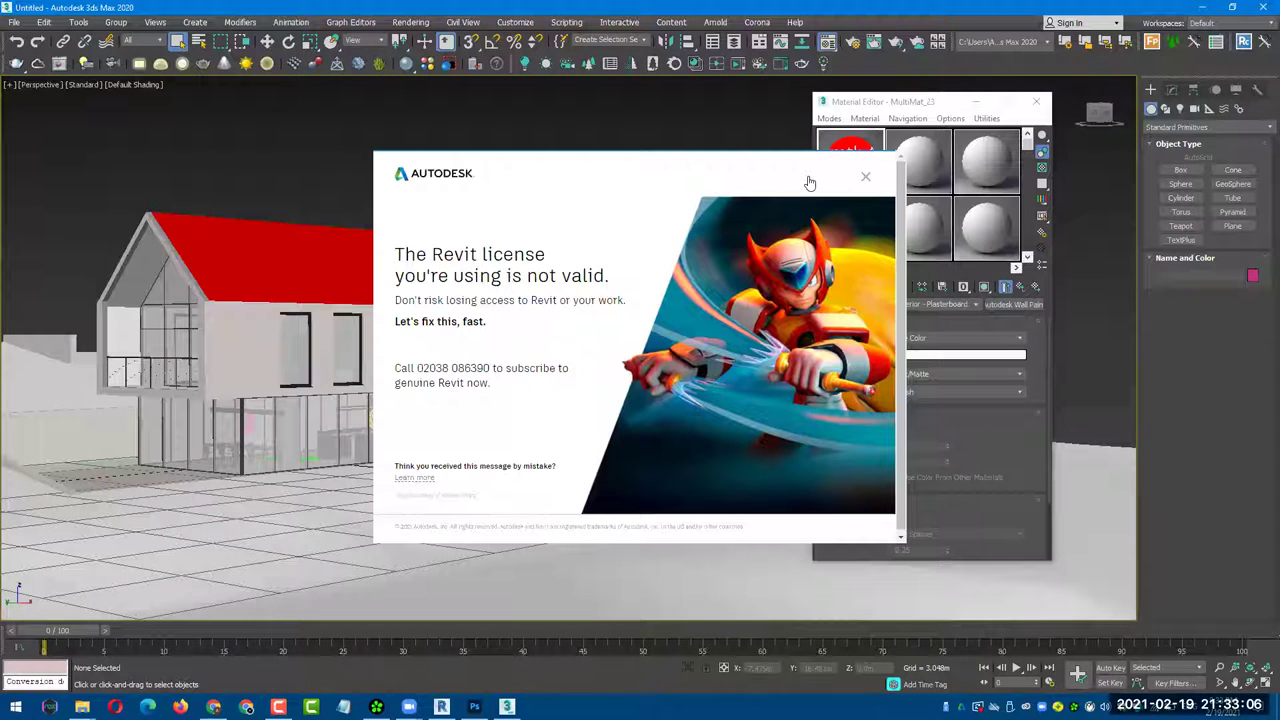
- Dismiss the Revit license warning and close the linked files window
click(866, 178)
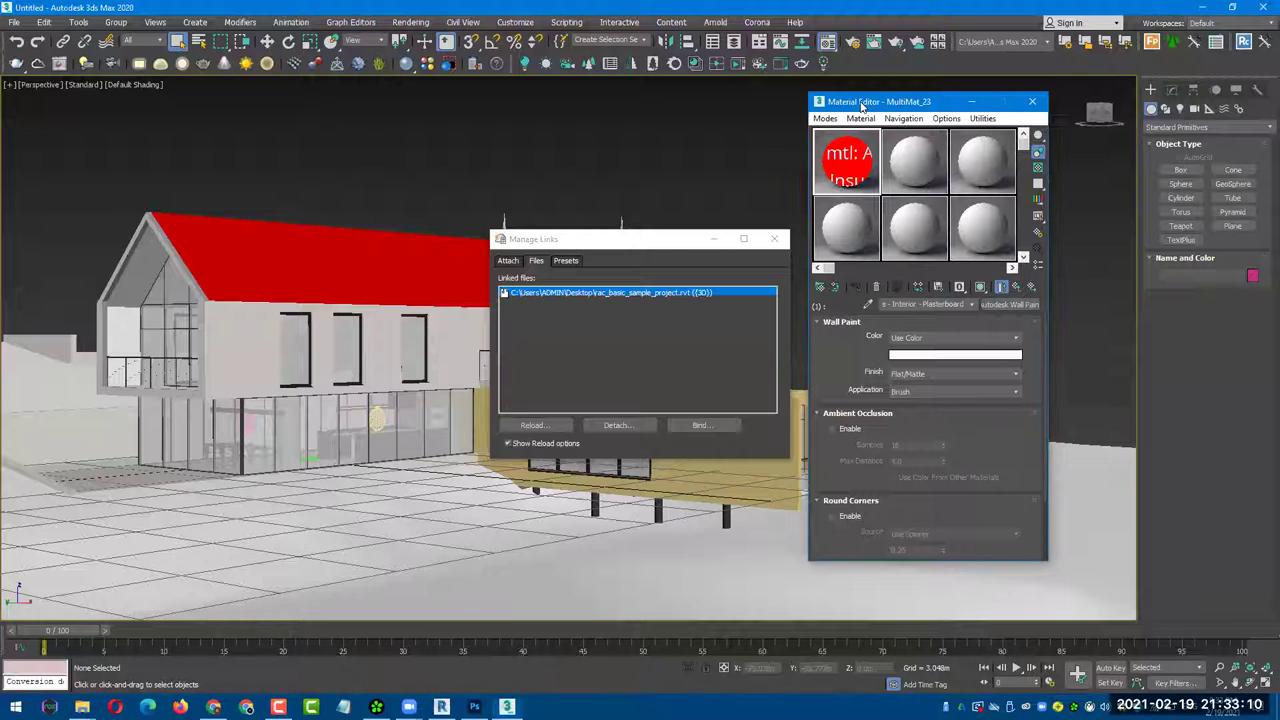
drag(868, 103, 783, 99)
drag(668, 243, 604, 243)
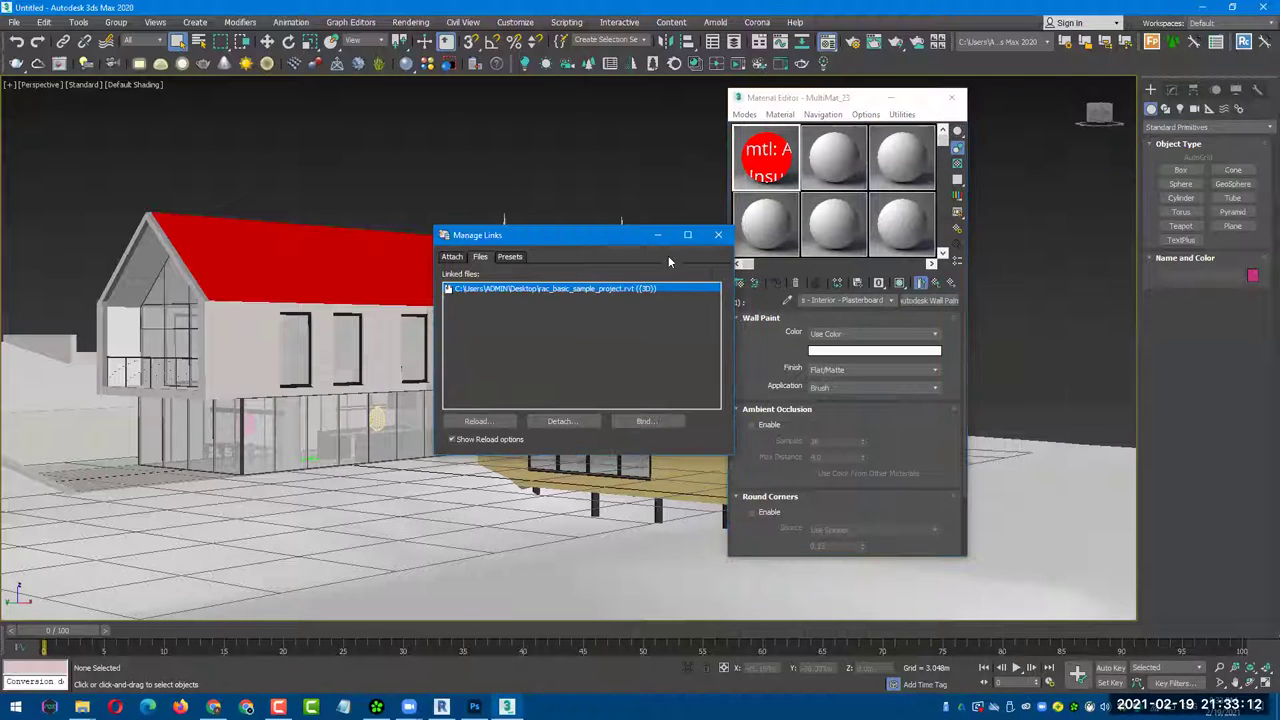
click(727, 238)
drag(823, 106, 756, 119)
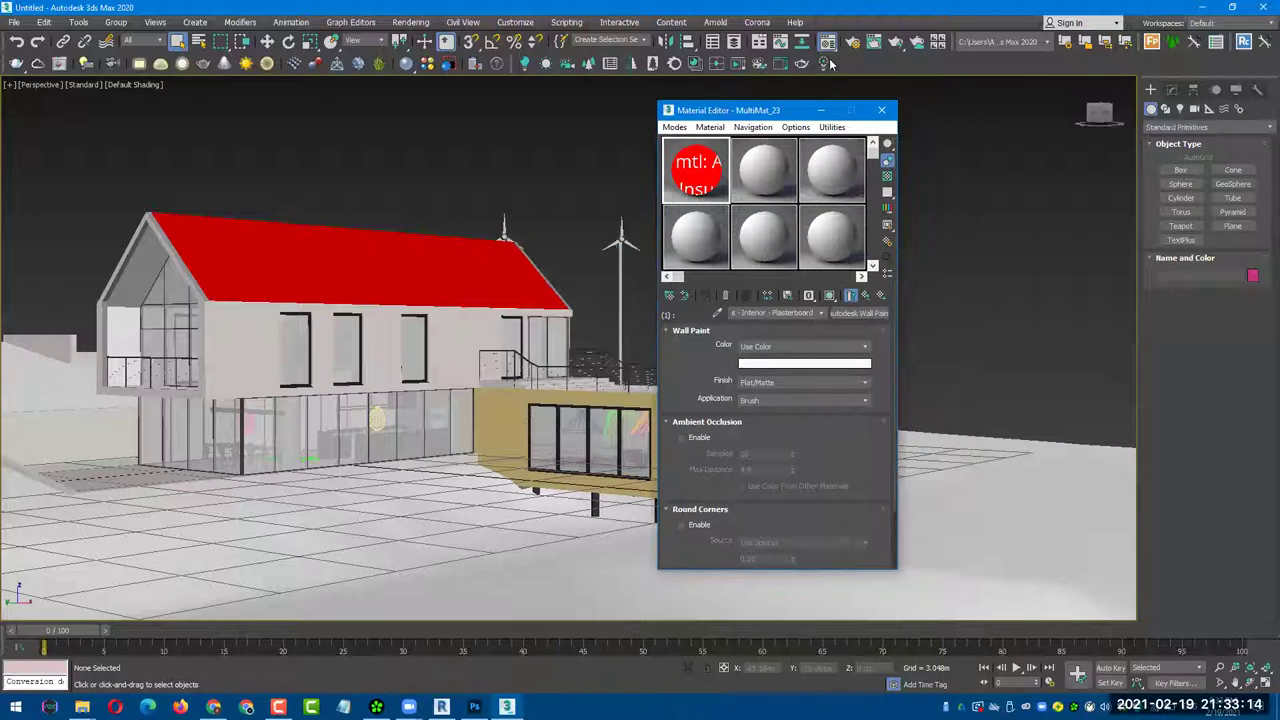
- Set the Render Setup renderer to Scanline
click(850, 44)
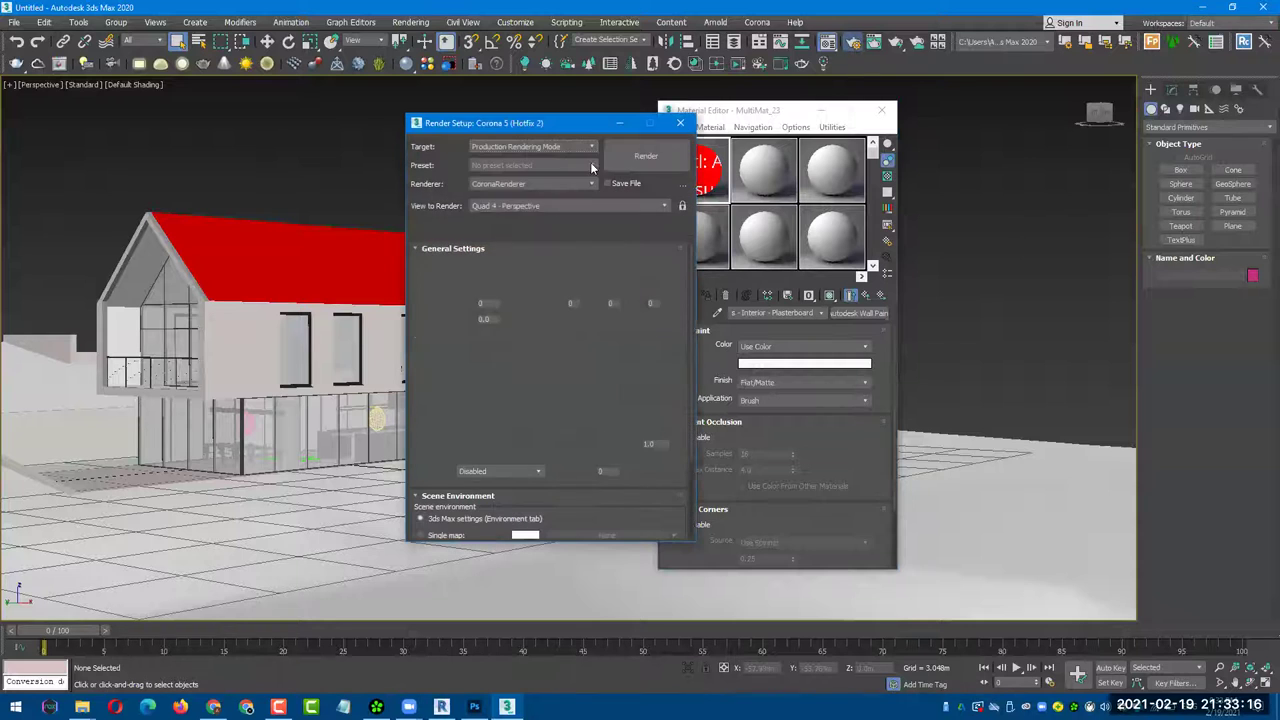
click(525, 185)
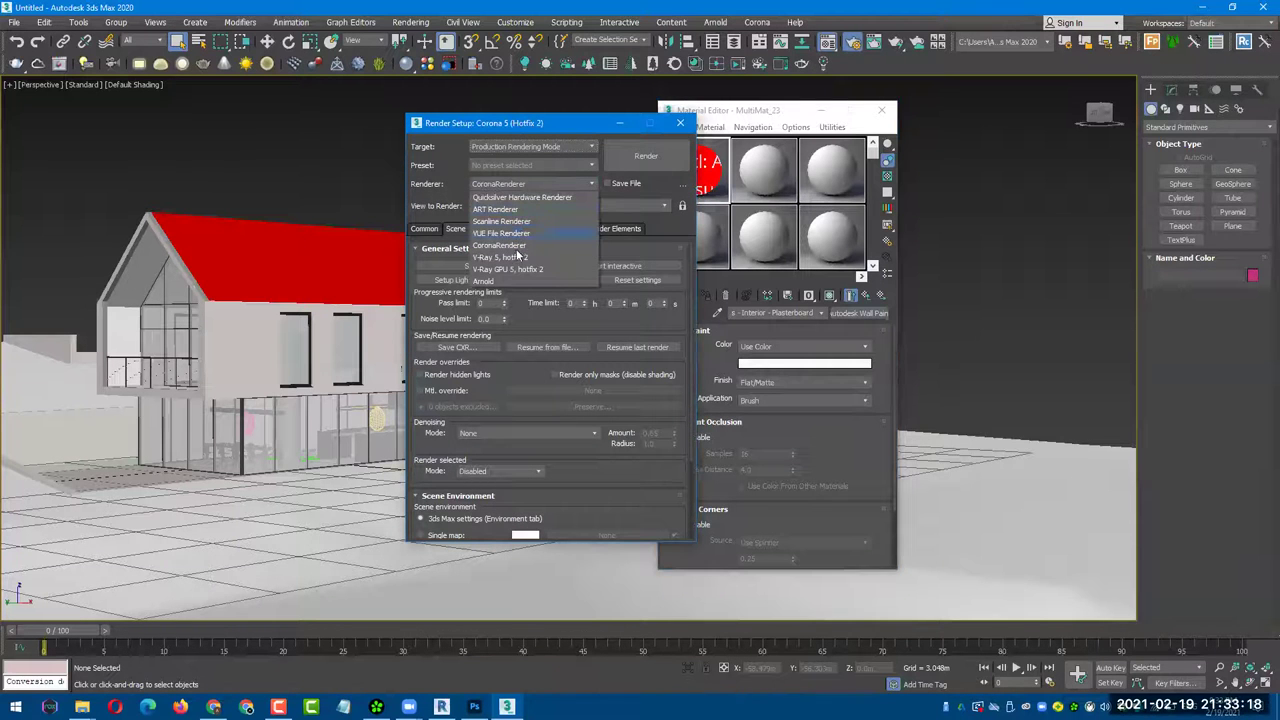
click(658, 192)
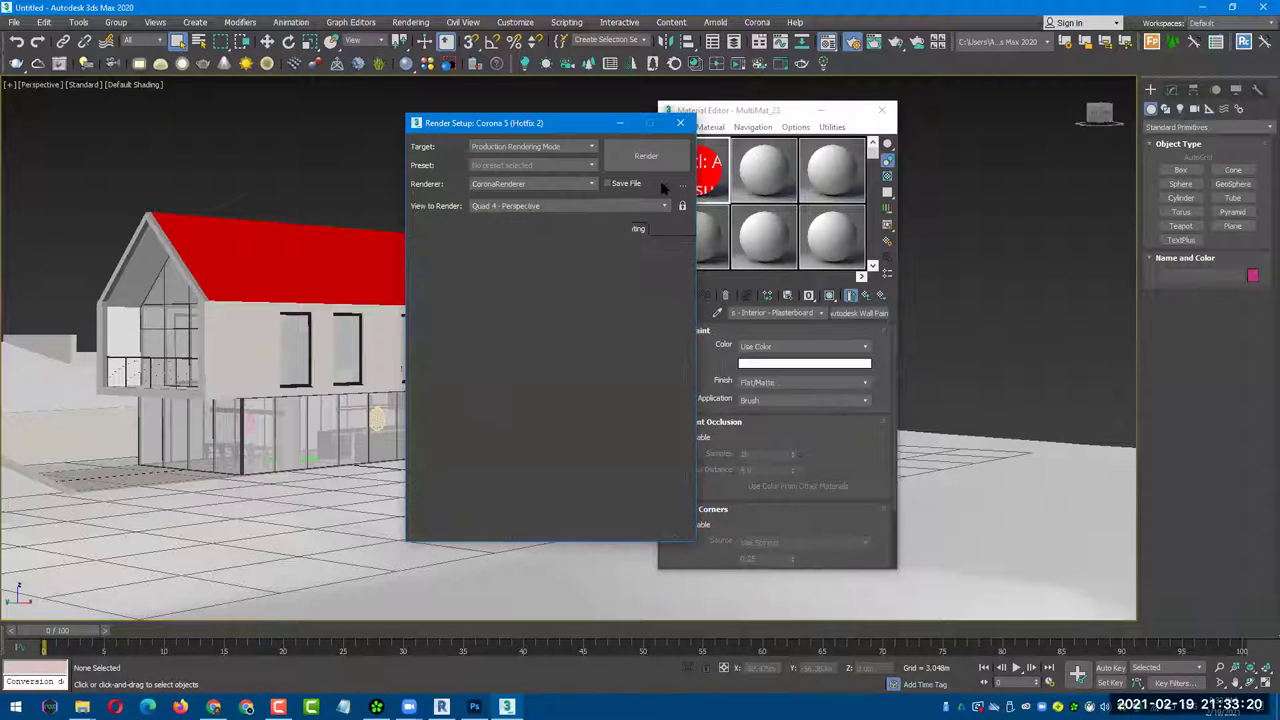
click(680, 122)
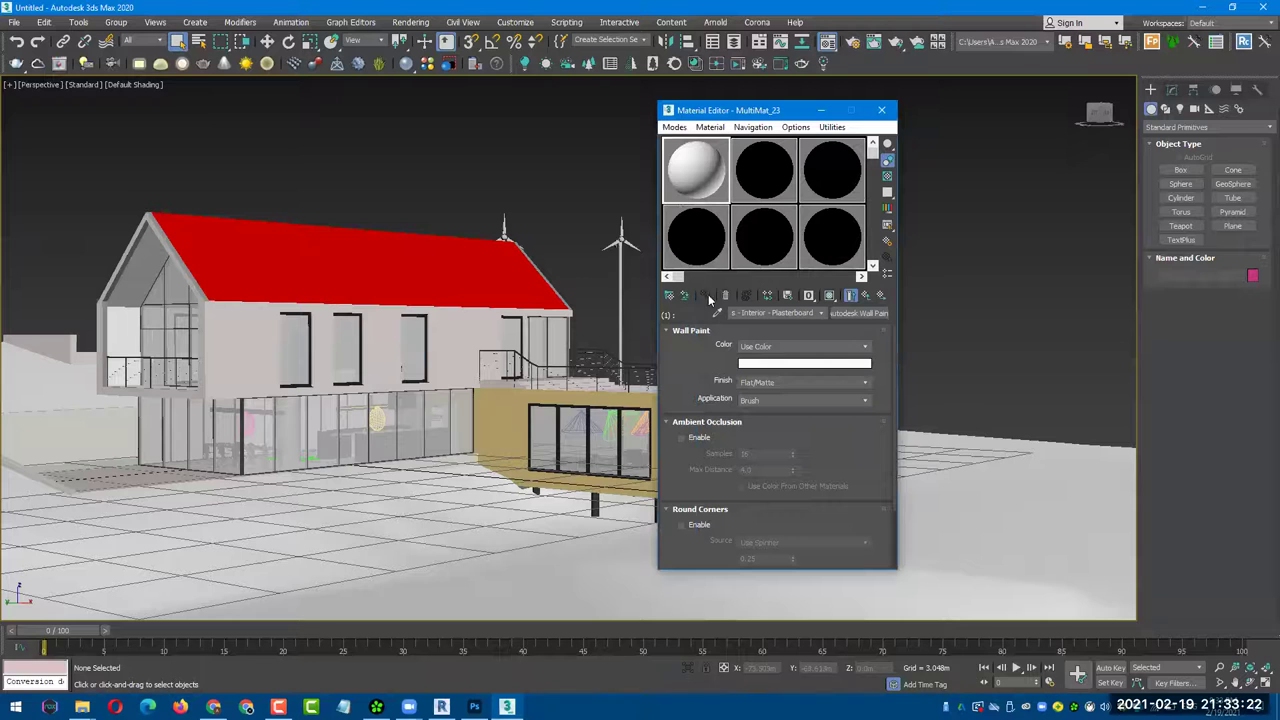
- Eyedropper the house's MultiMat_30 material, view its Gypsum Wall Board sub-material, then switch to Revit
click(717, 313)
click(485, 280)
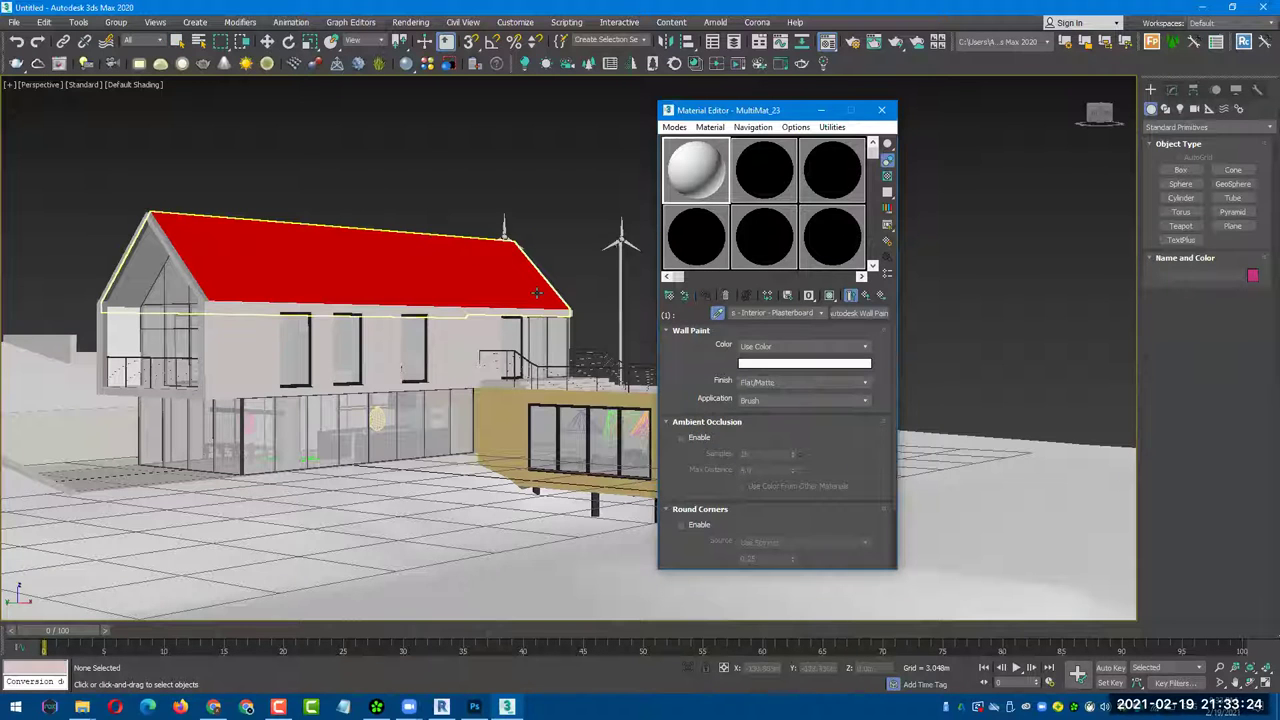
click(797, 400)
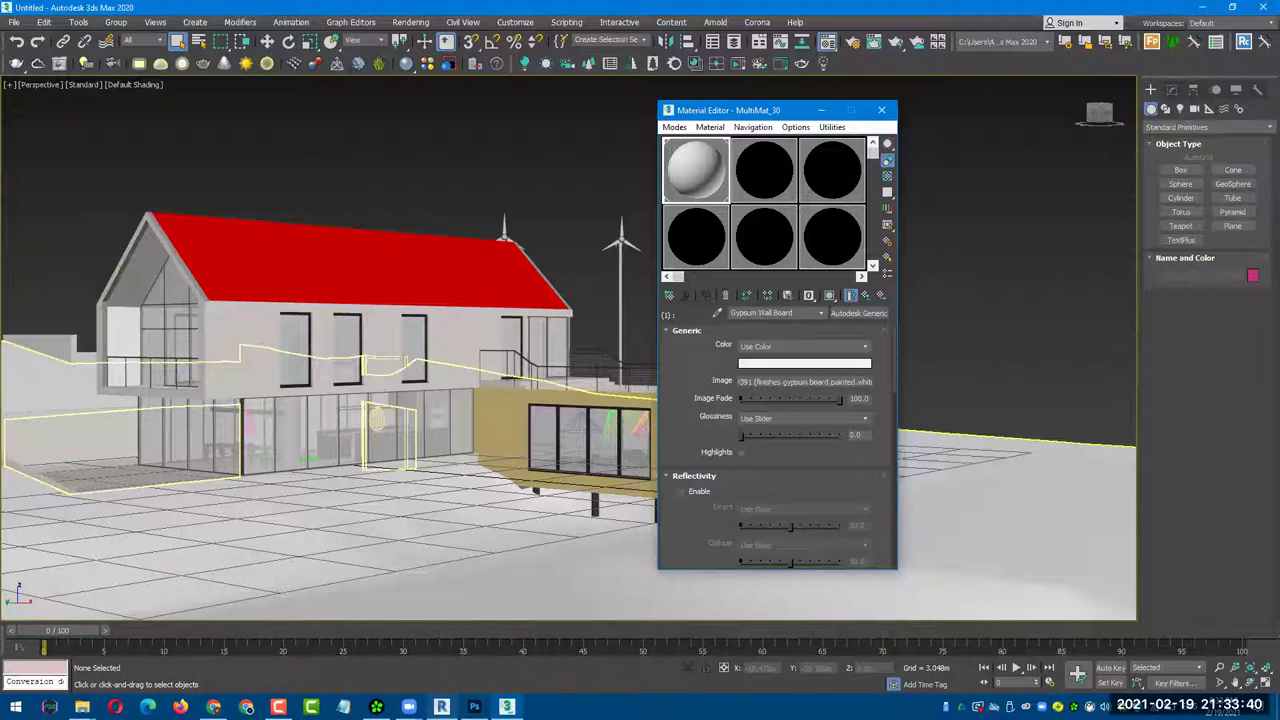
key(alt+Tab)
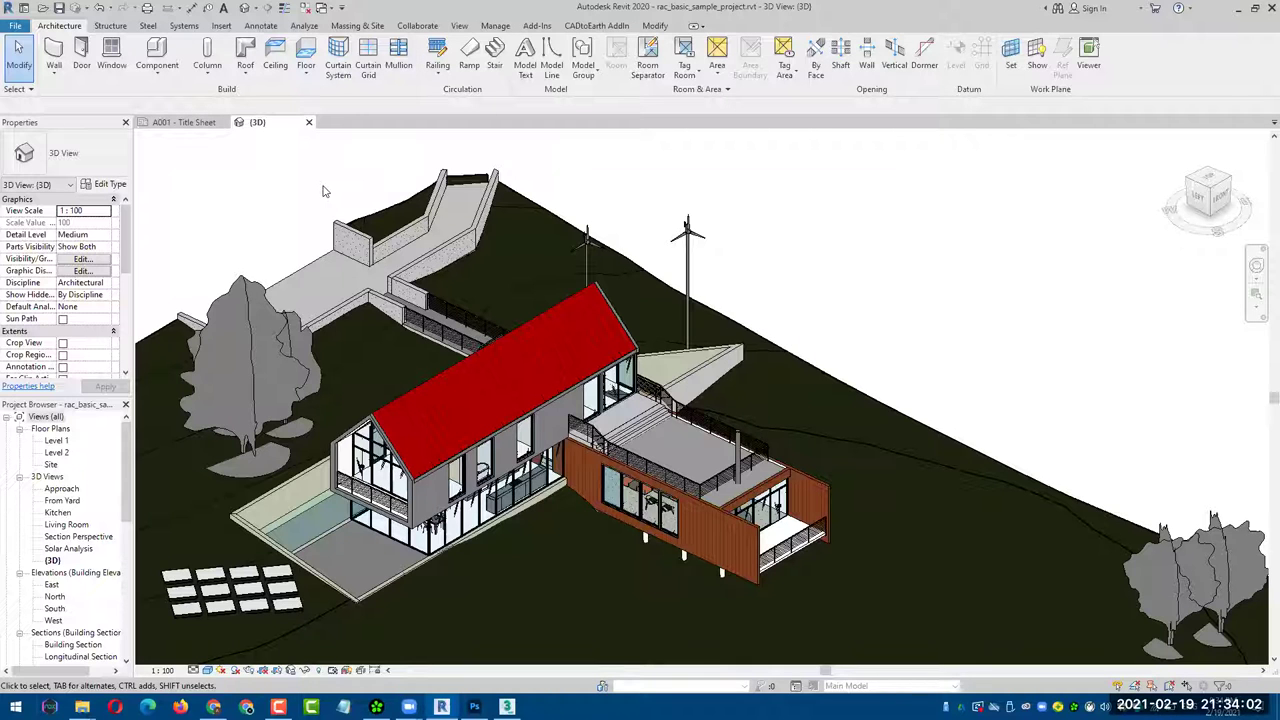
- Close the Title Sheet view, keeping only 3D, save the Revit project, and return to 3ds Max
click(305, 7)
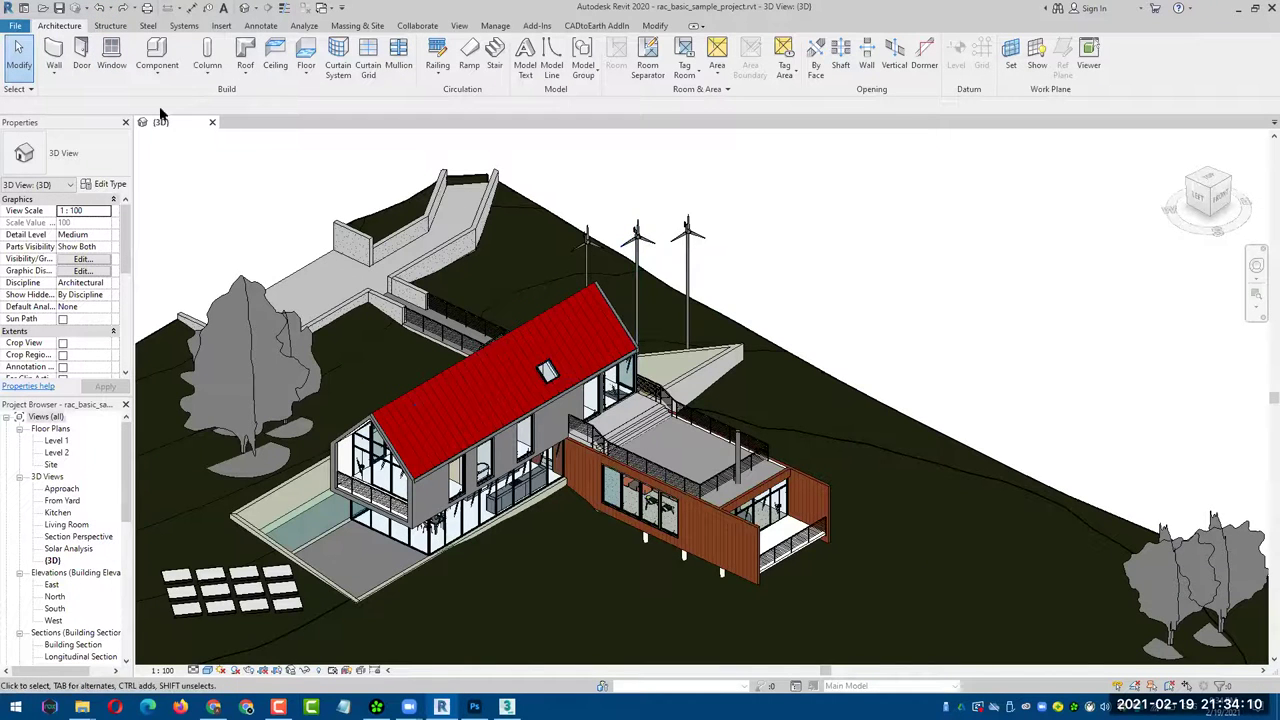
click(59, 8)
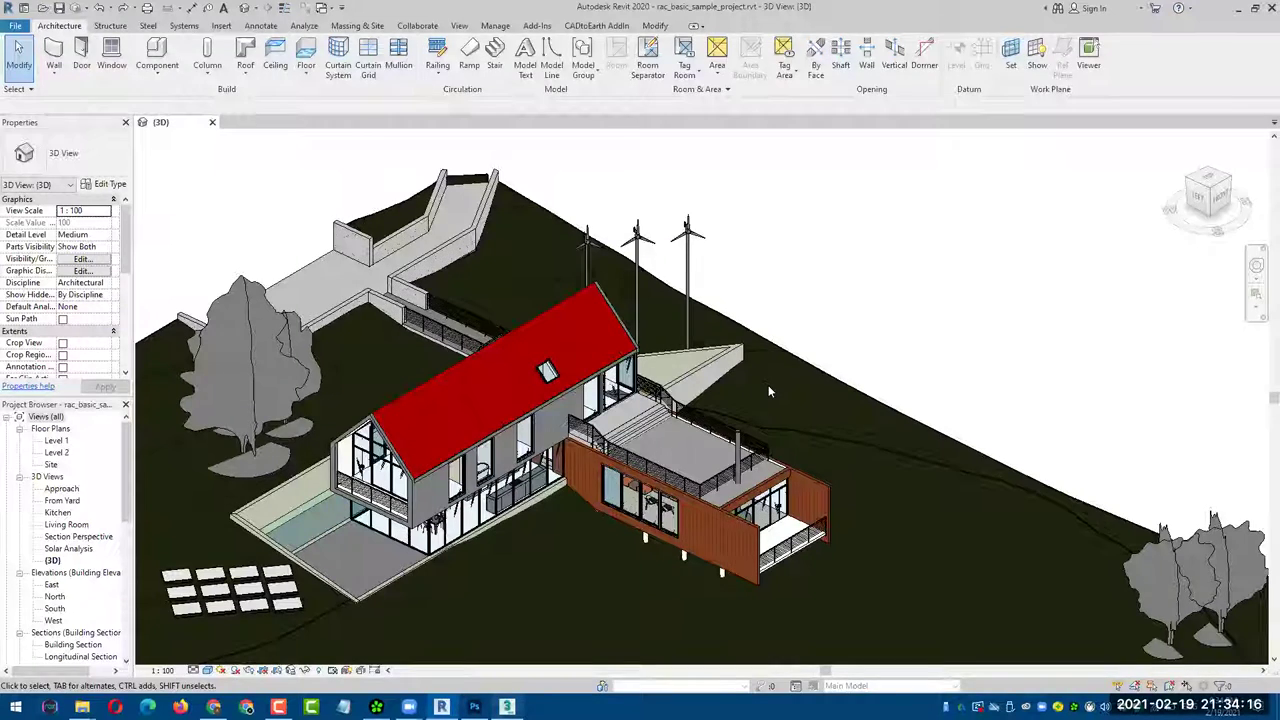
key(alt+Tab)
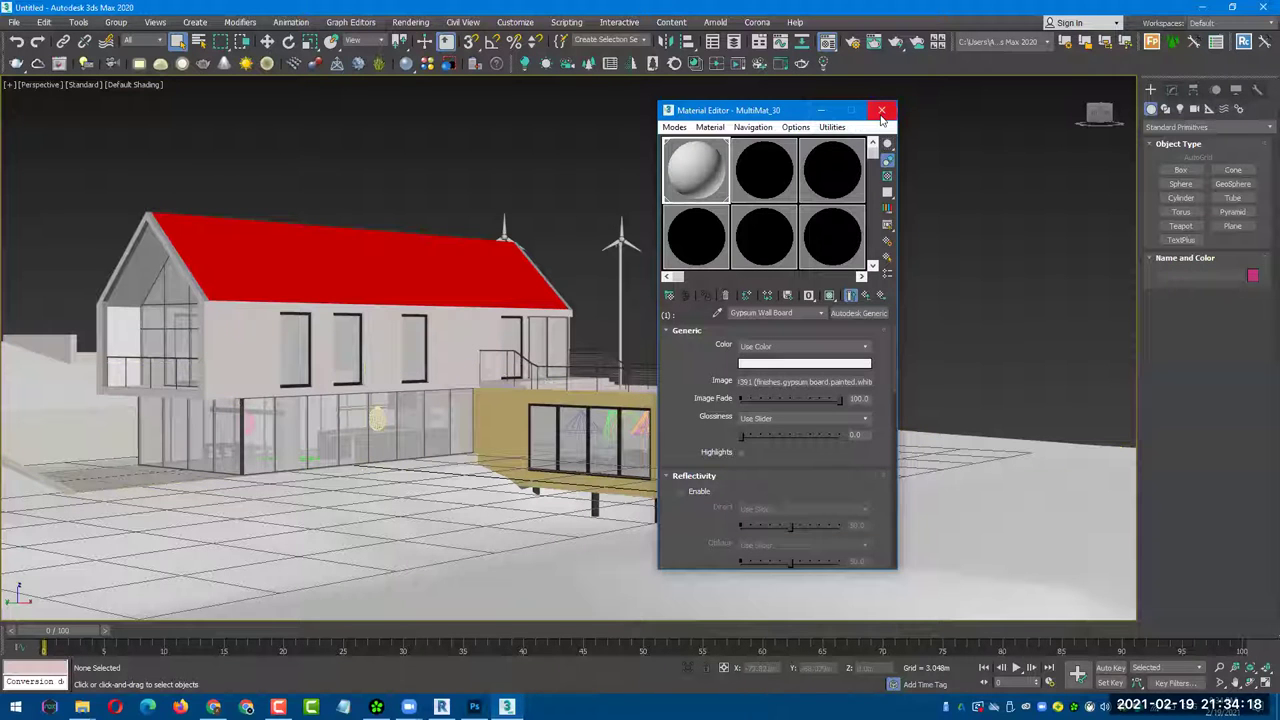
- Set the Render Setup renderer to CoronaRenderer
click(855, 46)
click(855, 44)
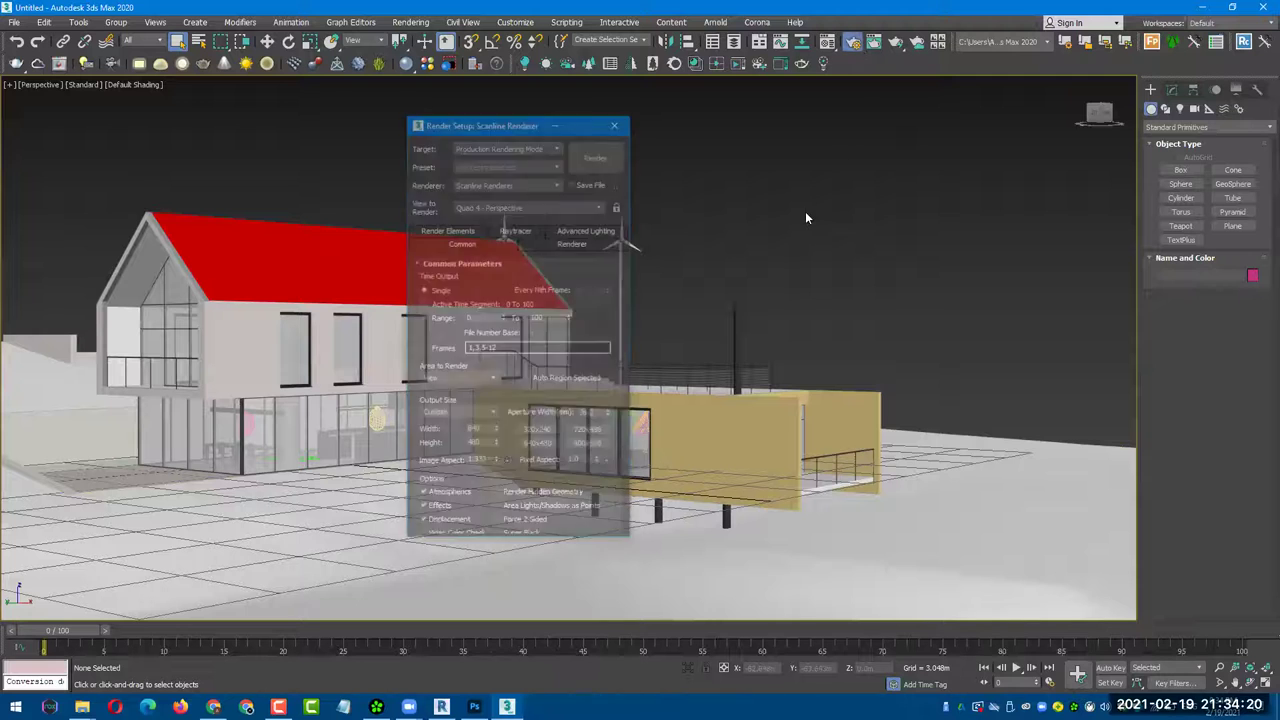
click(540, 184)
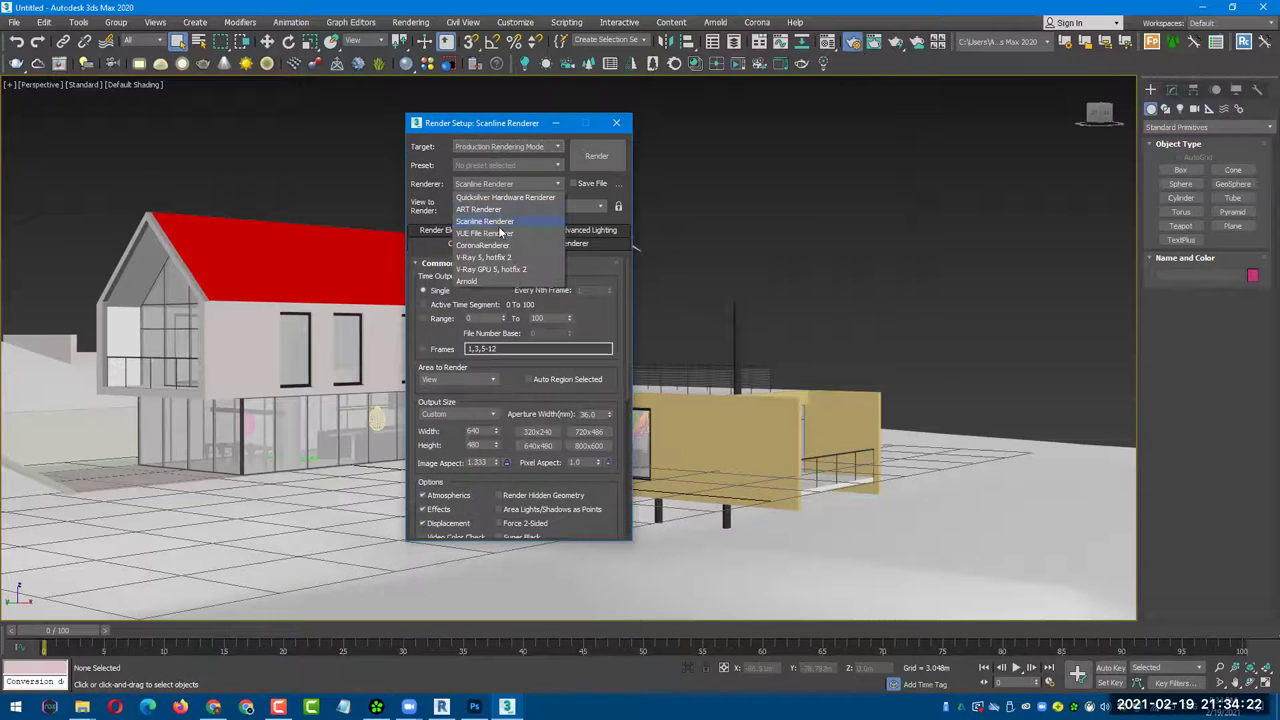
click(530, 263)
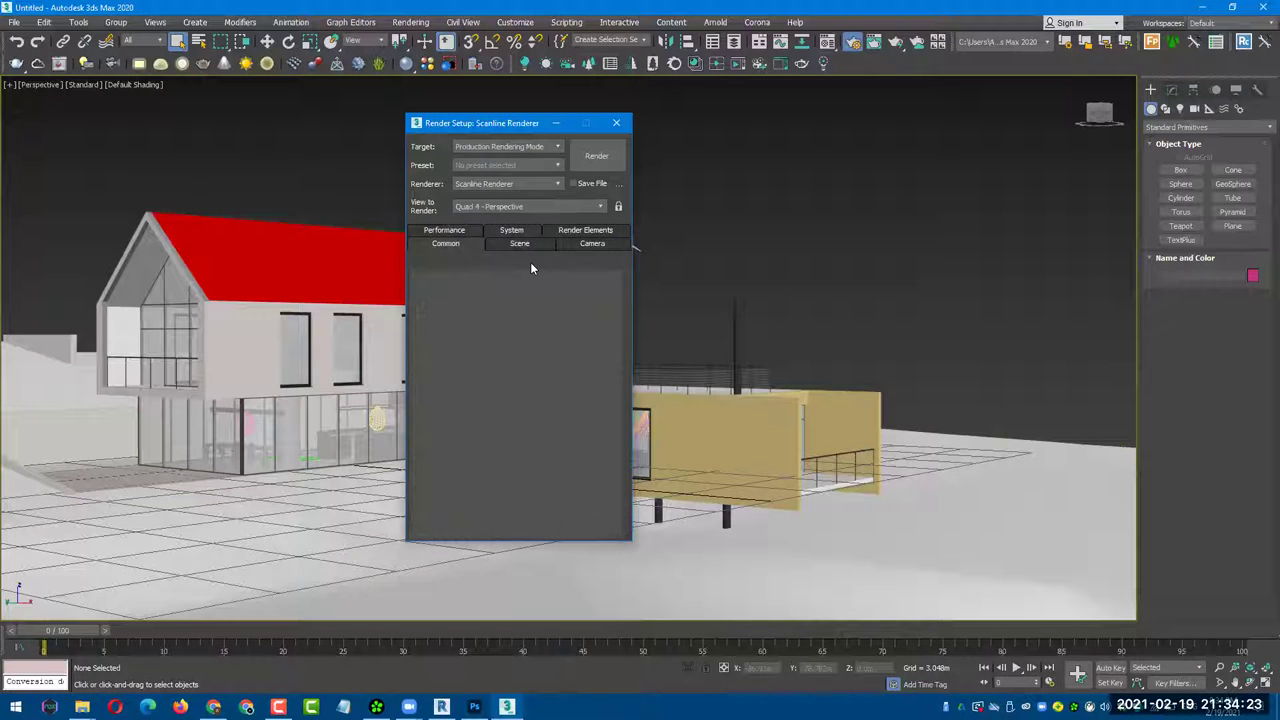
click(616, 123)
- Convert all scene materials with Corona Converter, with VRayBlinn to CoronaGGX enabled and VrayHDRI off
click(757, 22)
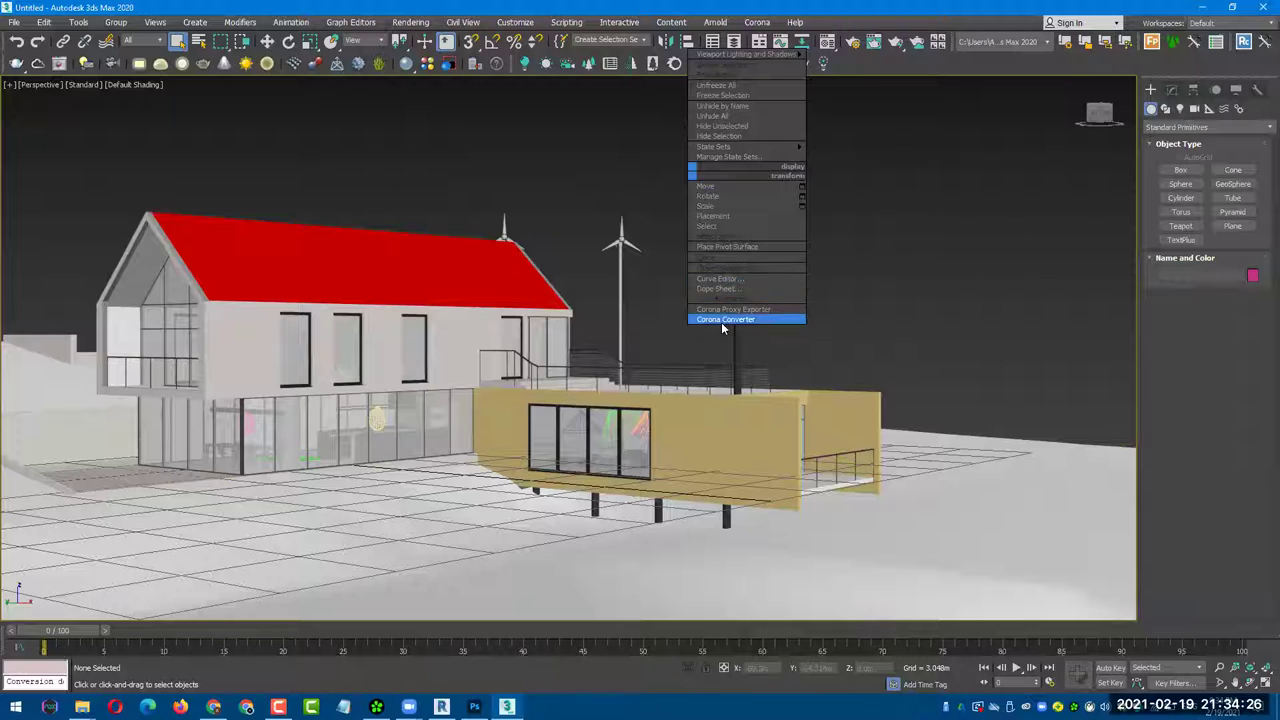
click(724, 319)
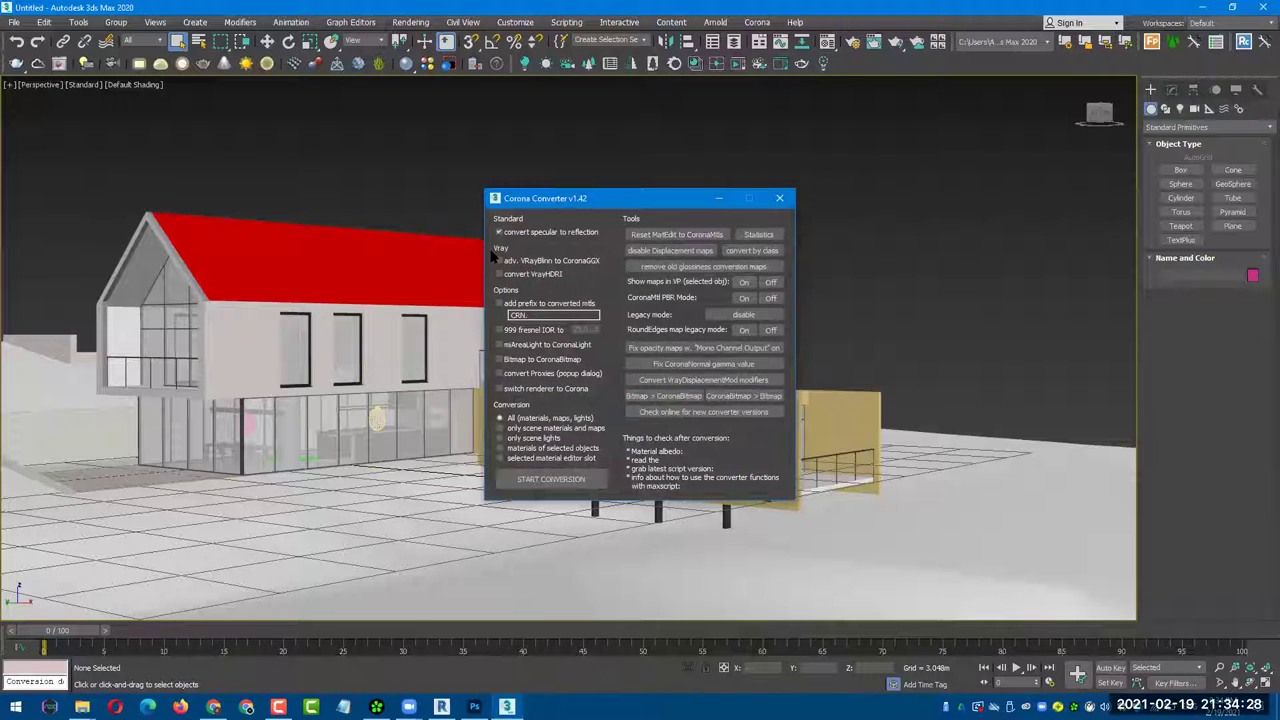
click(521, 262)
click(520, 274)
click(512, 275)
click(564, 480)
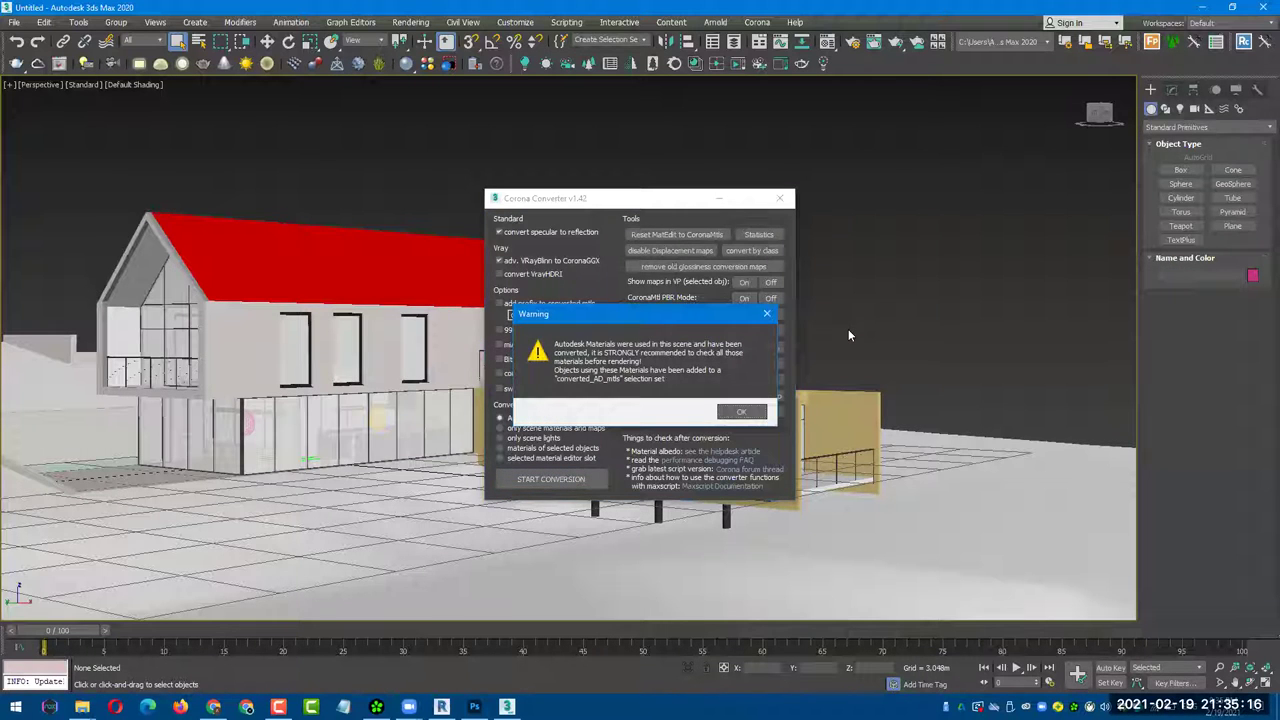
click(741, 412)
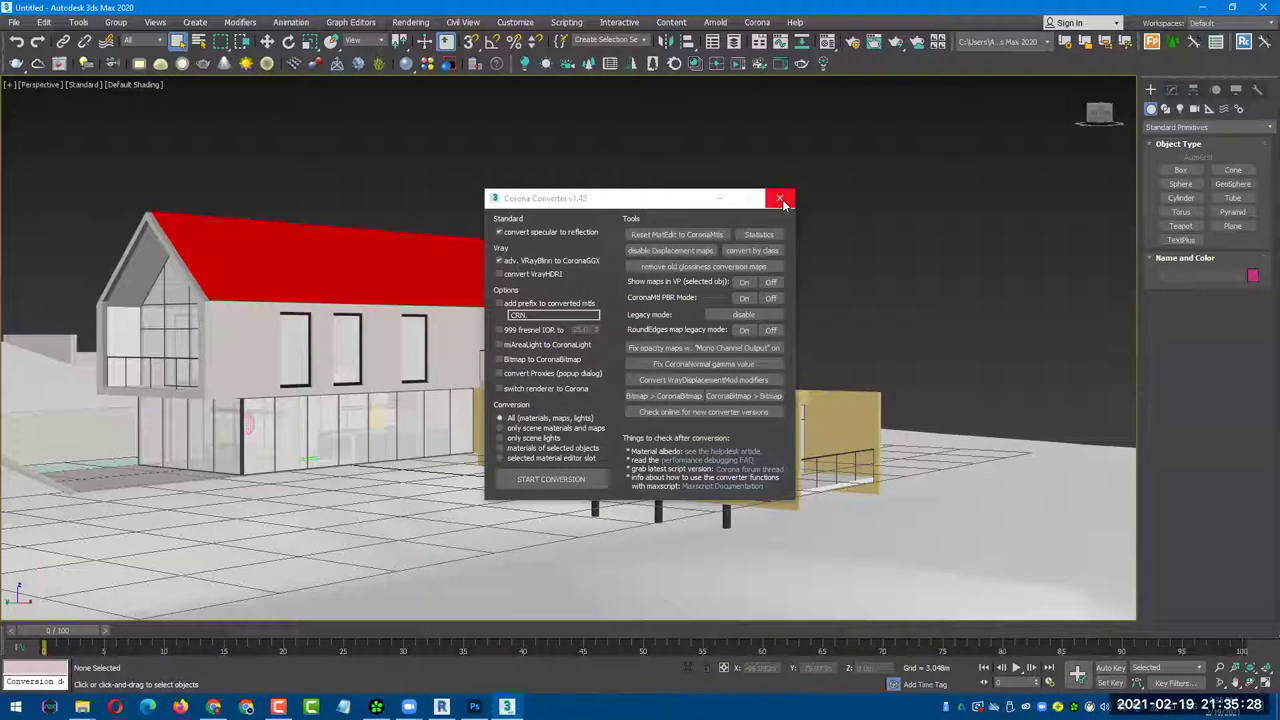
click(780, 199)
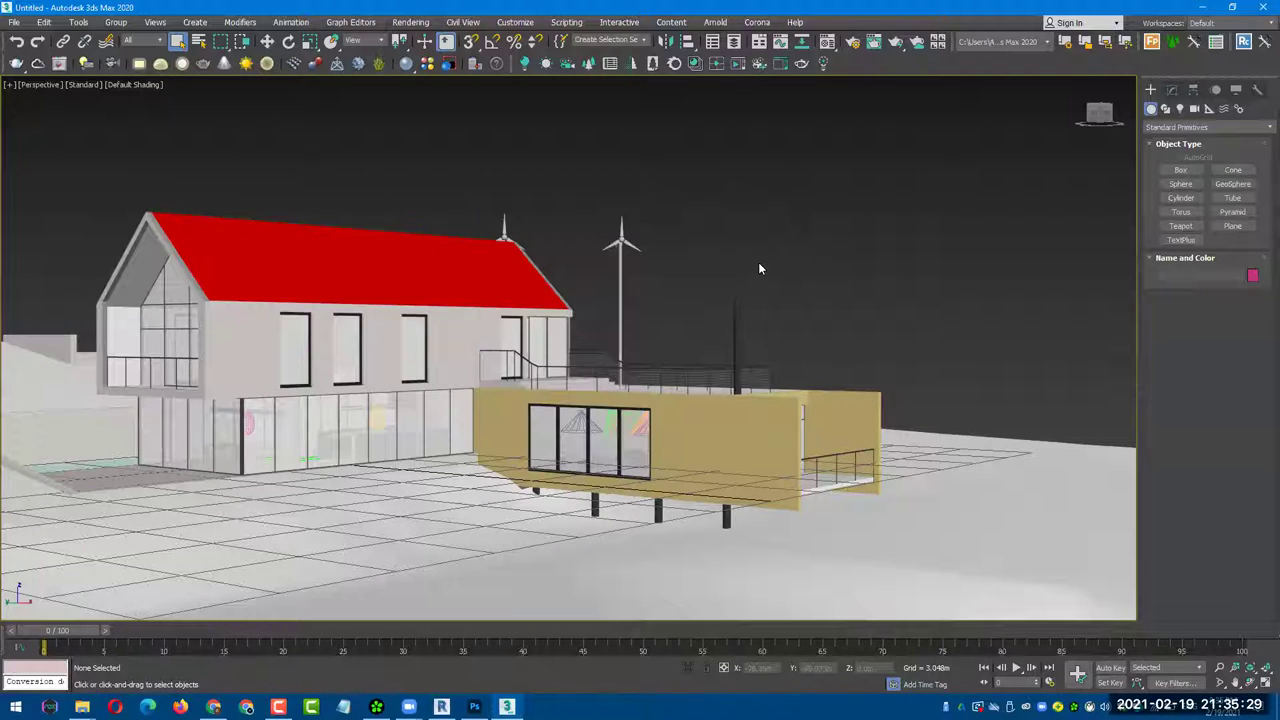
- Reopen the Material Editor and eyedropper the ground's MultiMat_18 Earth and Grass material
click(828, 44)
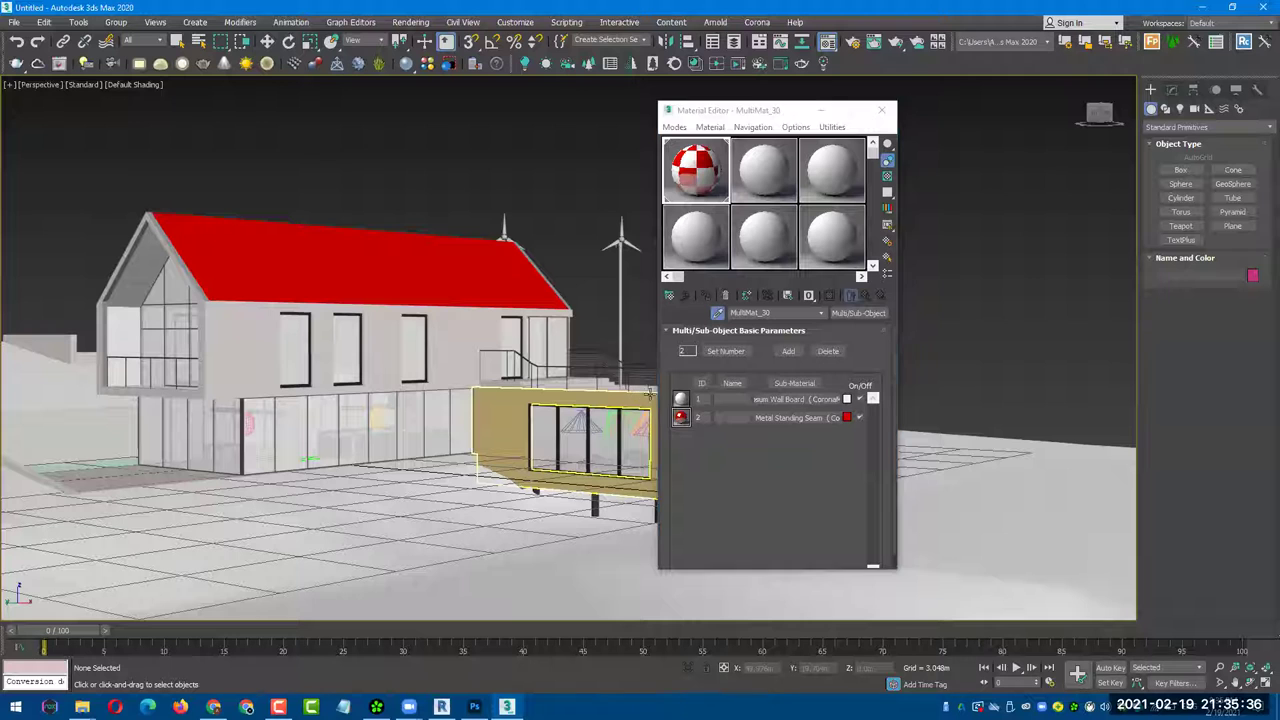
click(795, 399)
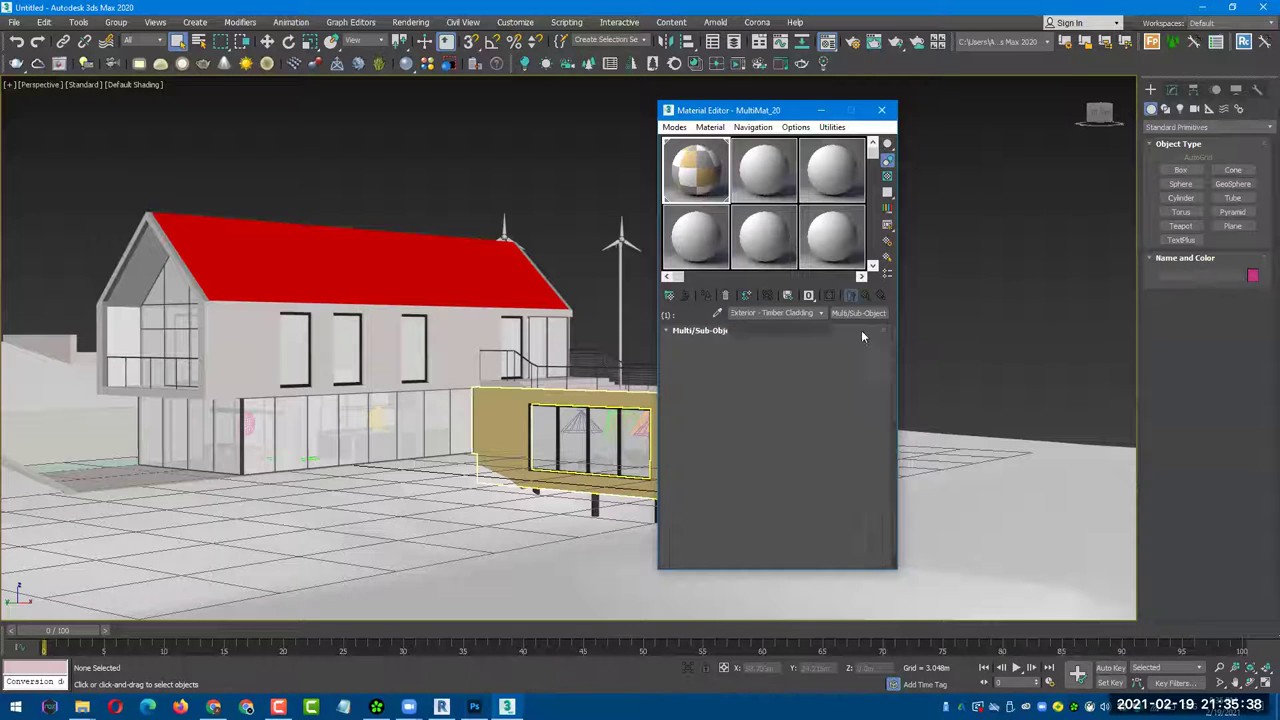
click(717, 314)
click(560, 540)
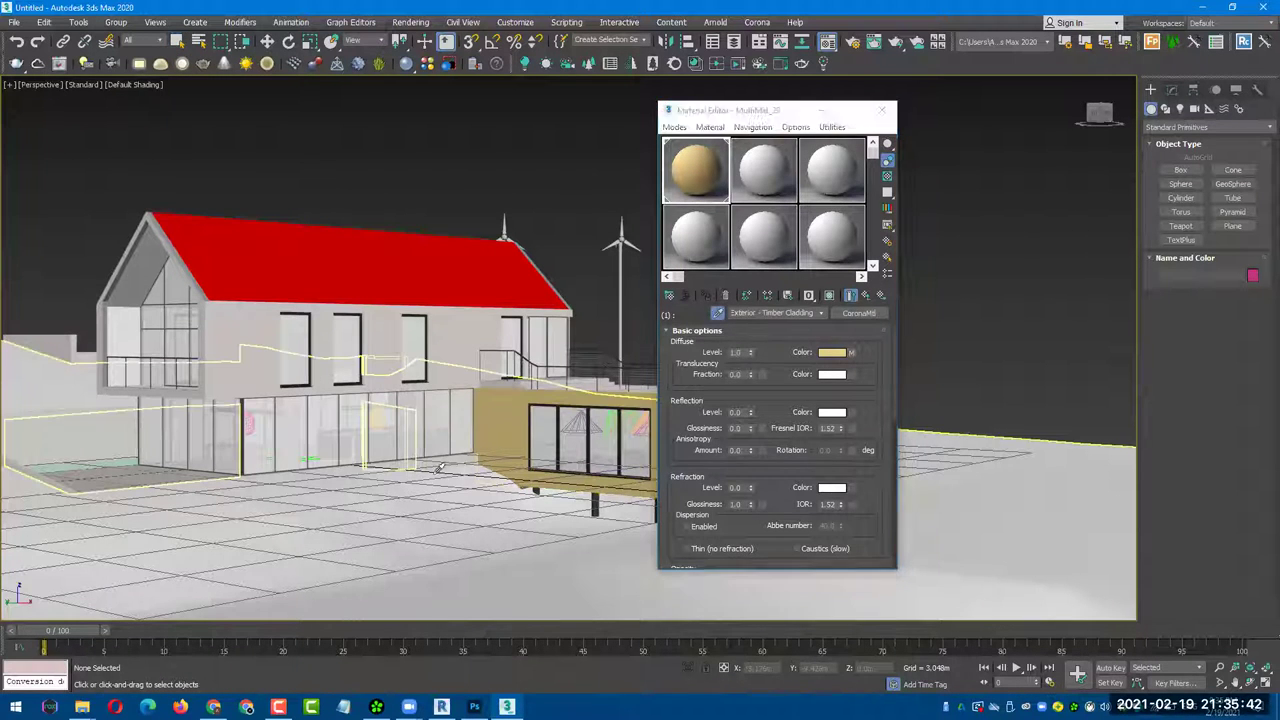
- Browse the Scene Materials list in an enlarged Material/Map Browser, with other groups collapsed
click(669, 298)
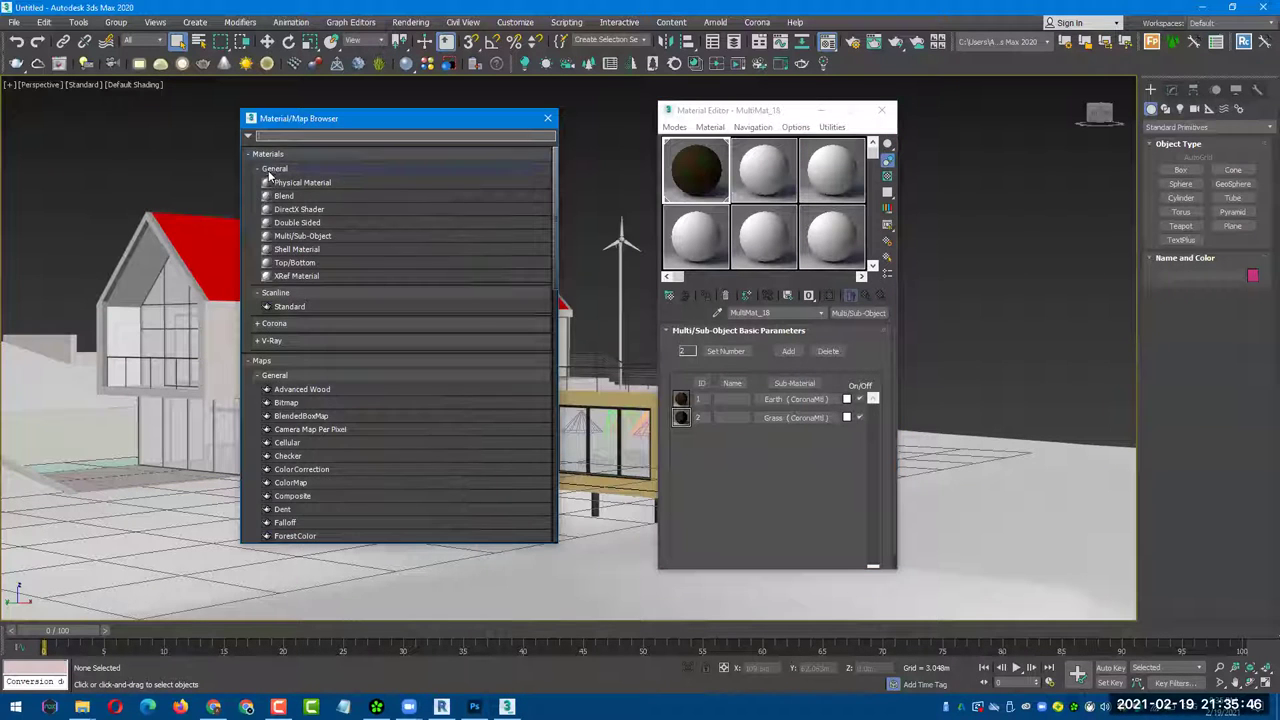
click(264, 154)
click(268, 171)
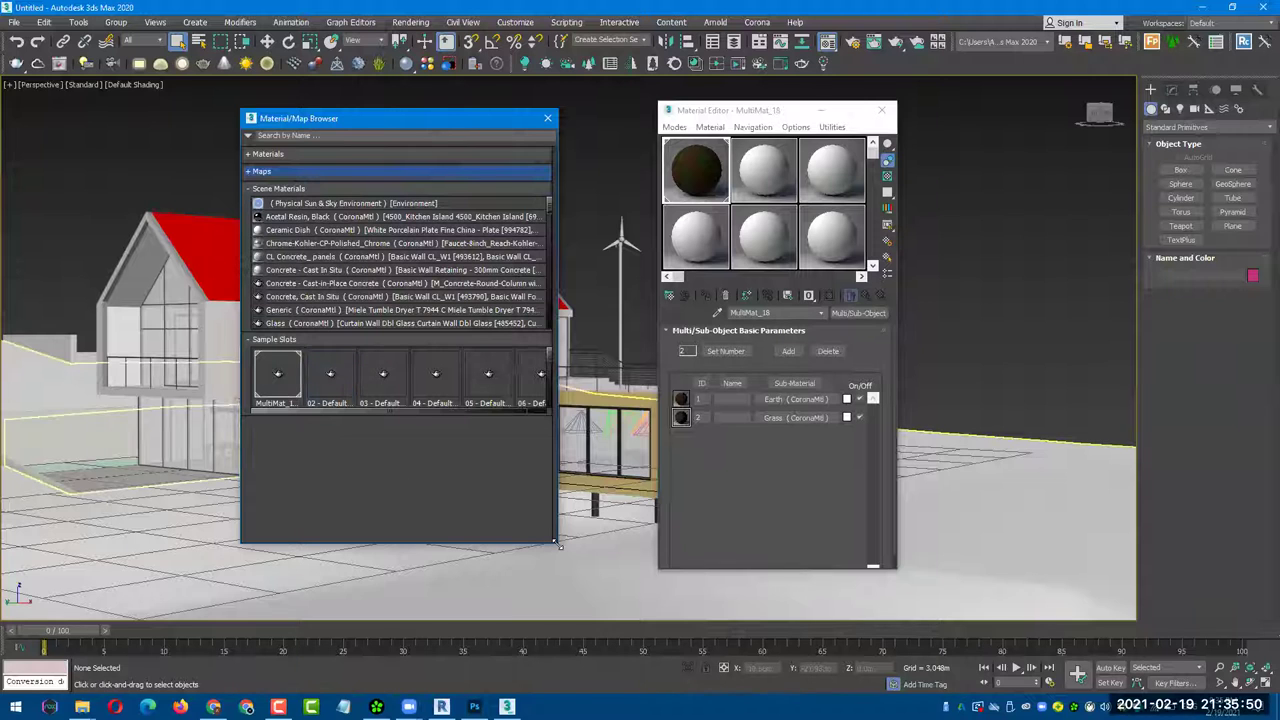
drag(557, 543, 706, 592)
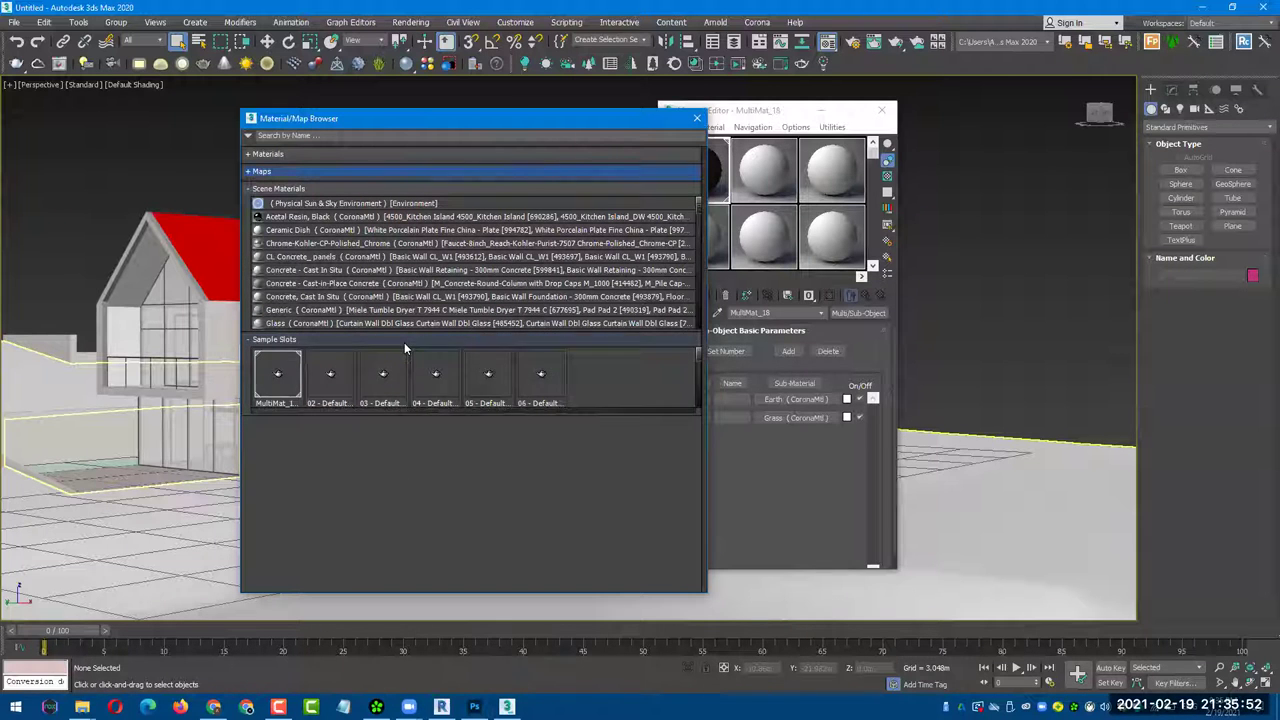
click(404, 342)
drag(362, 333, 368, 515)
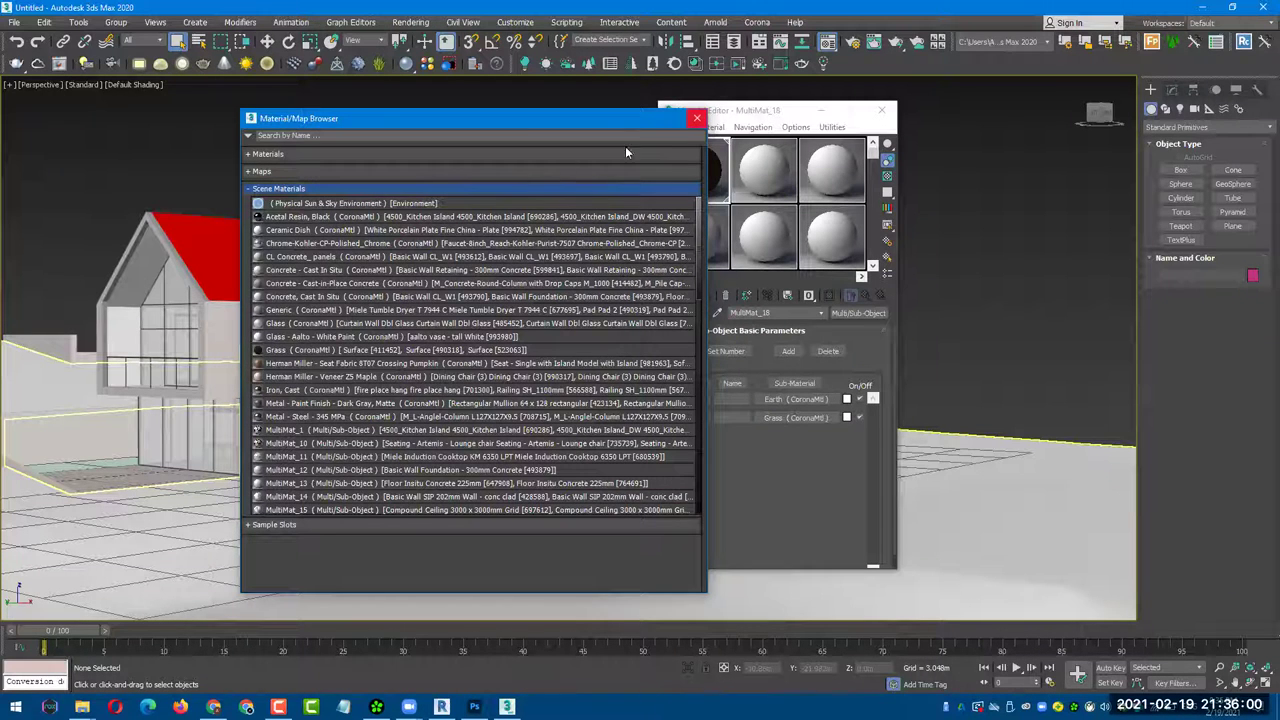
key(Escape)
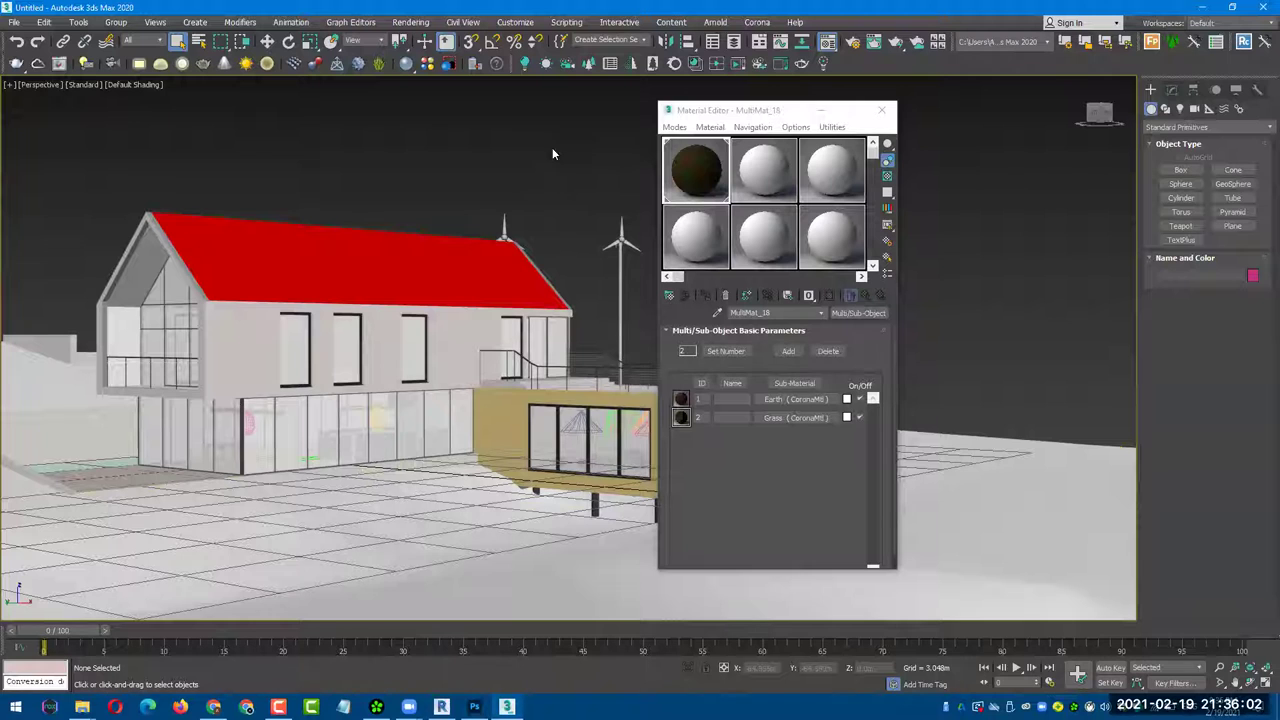
- Reload the linked rac_basic_sample_project.rvt (3D view), keeping scene material parameters and assignments
click(14, 24)
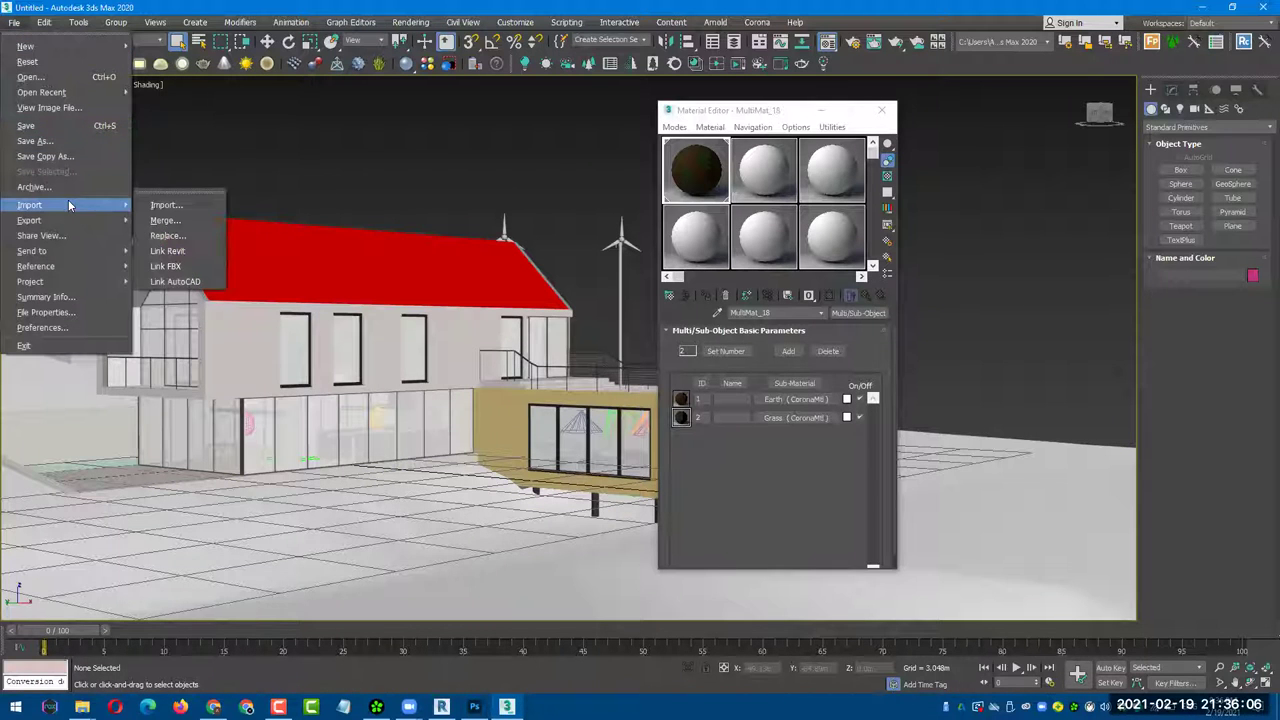
mouse_move(36, 266)
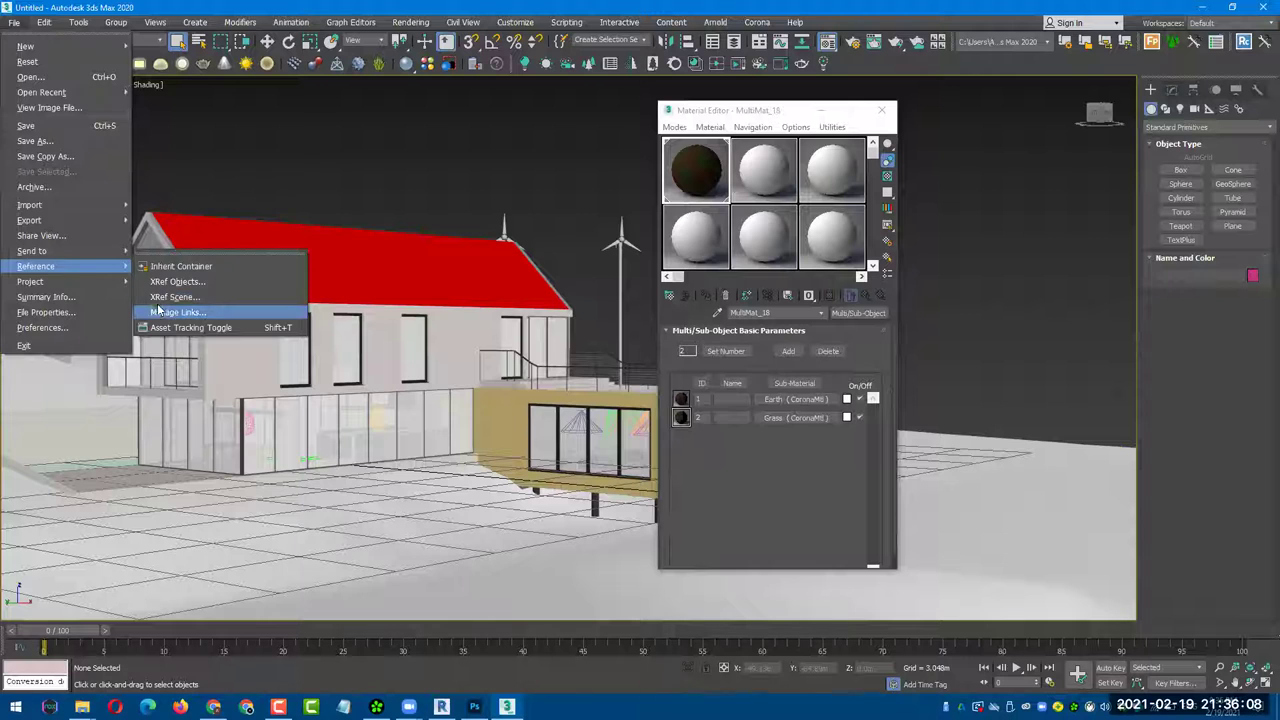
click(175, 312)
click(478, 421)
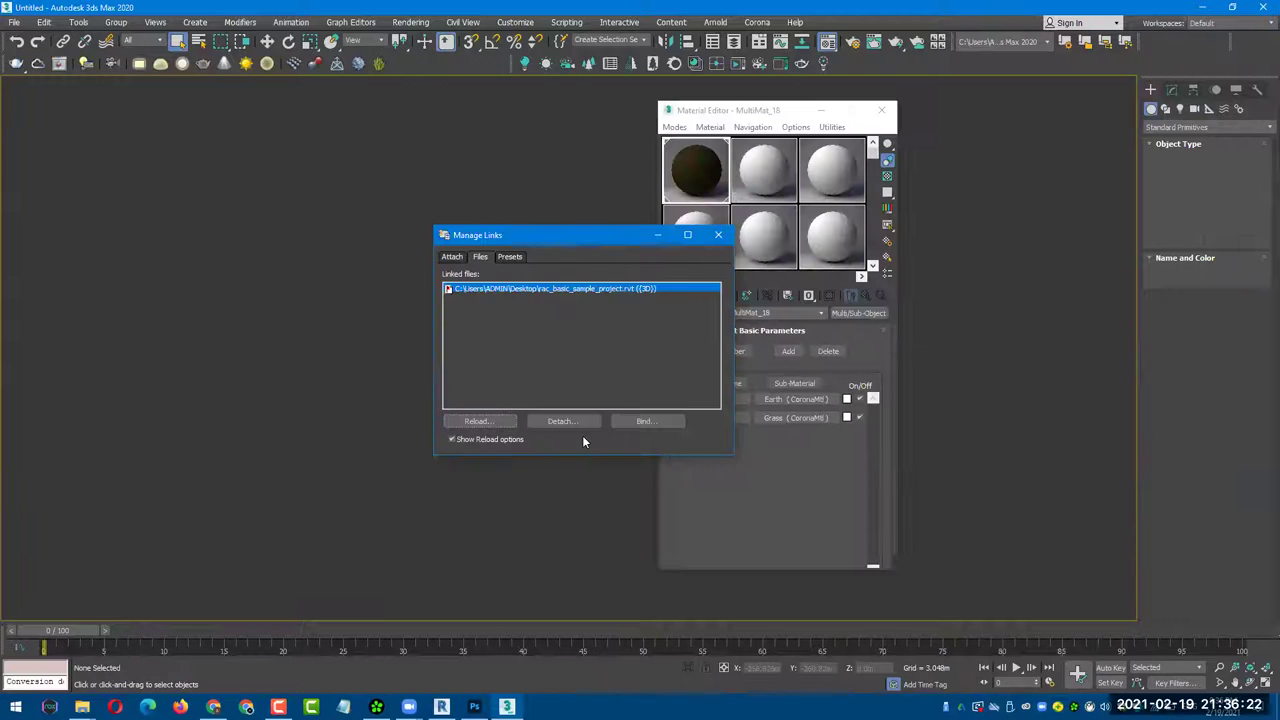
click(462, 523)
click(462, 538)
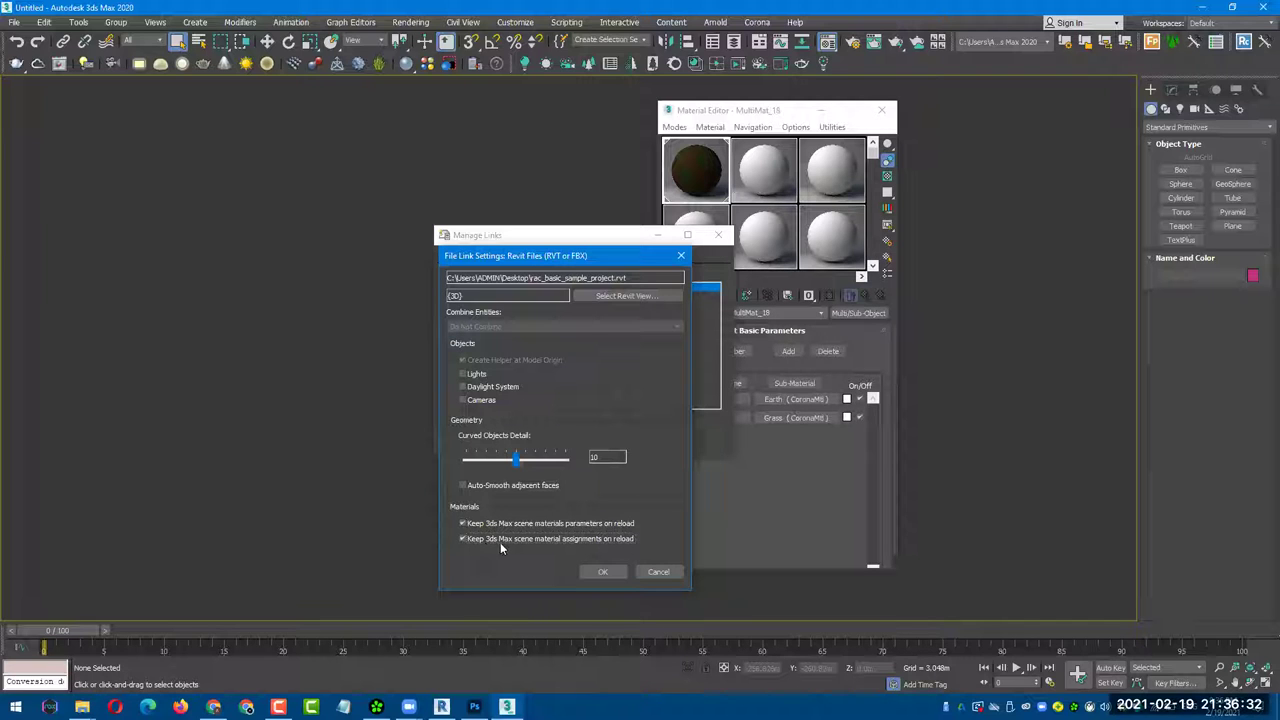
click(613, 571)
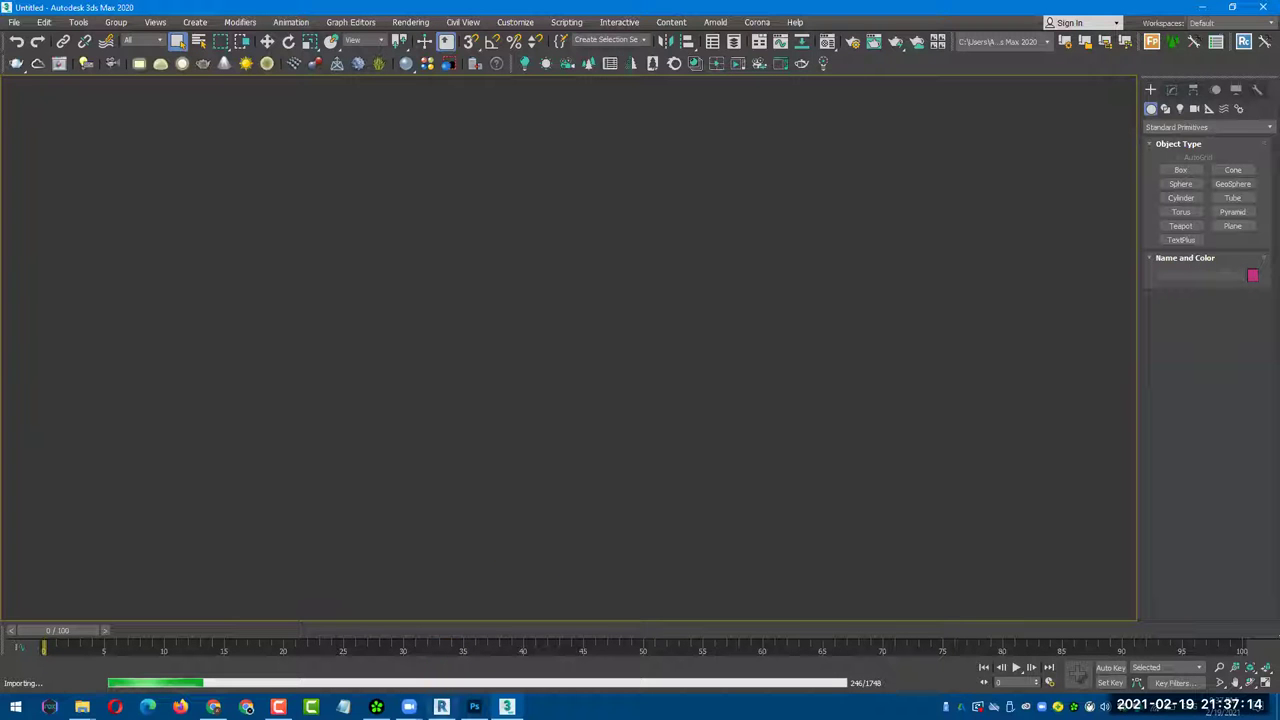
- In Revit's Site plan, switch orientation to Project North, back to True North, then close it
click(441, 706)
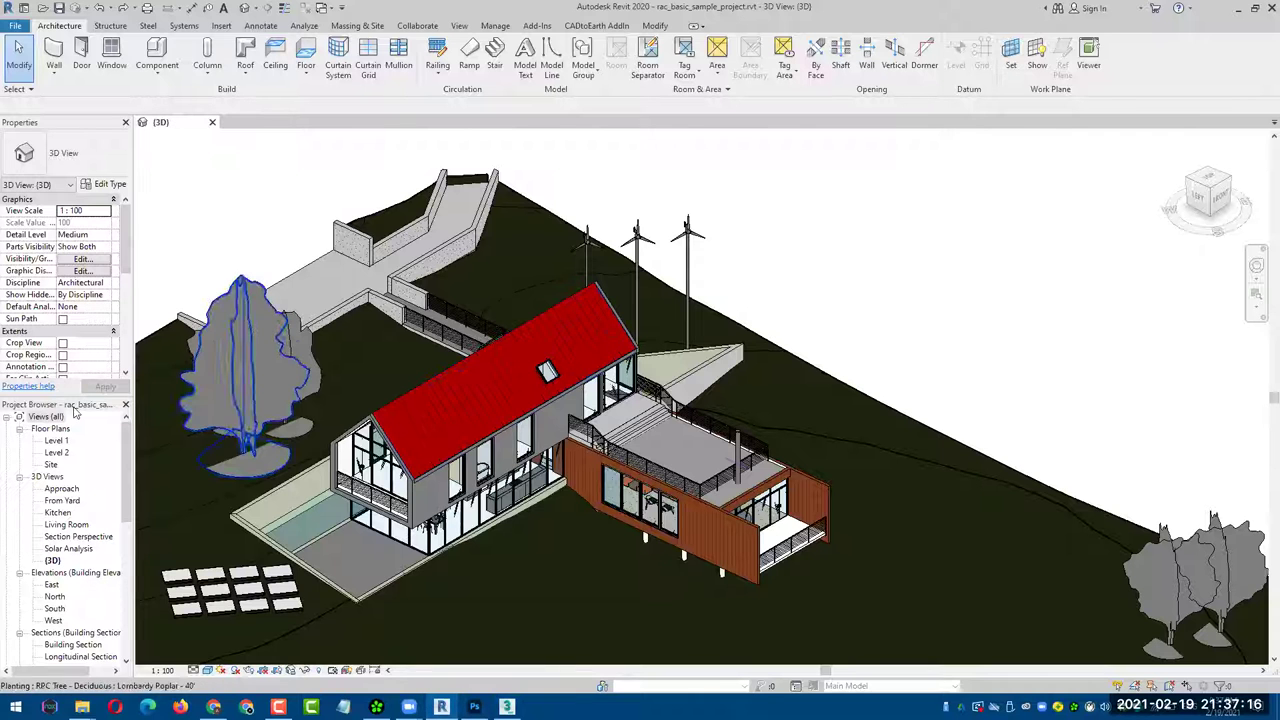
drag(133, 398, 172, 398)
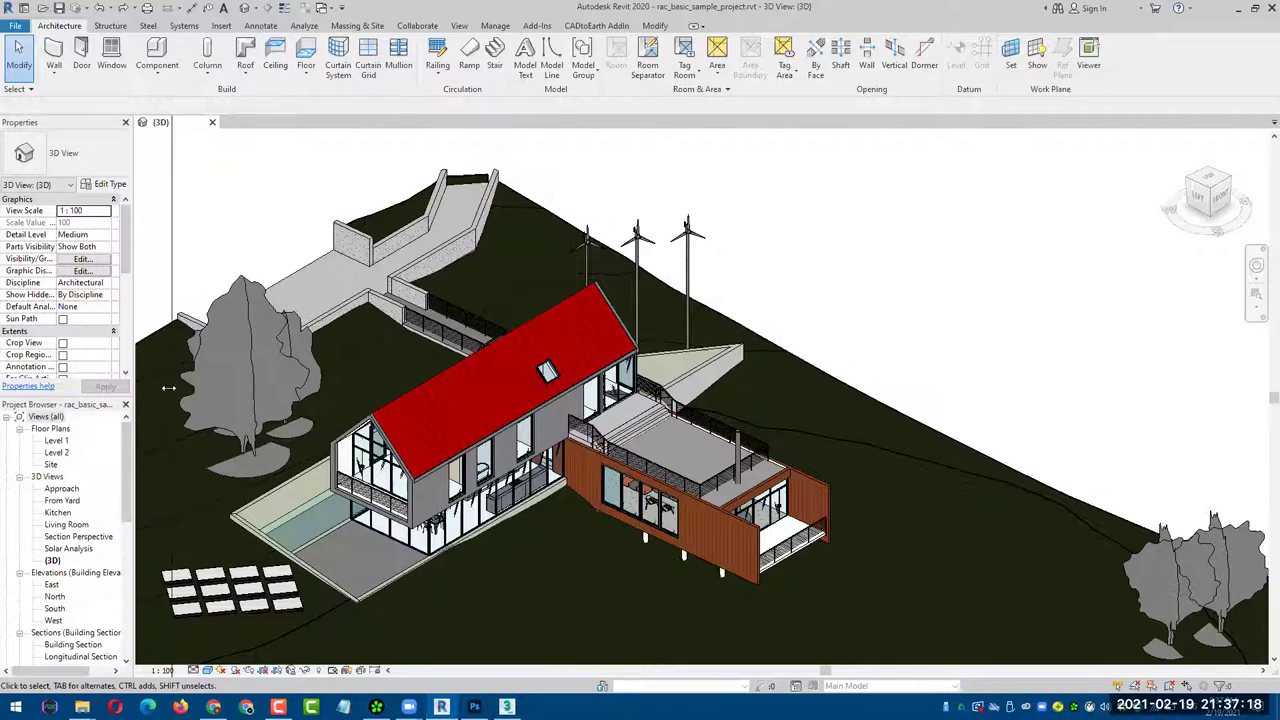
double_click(51, 465)
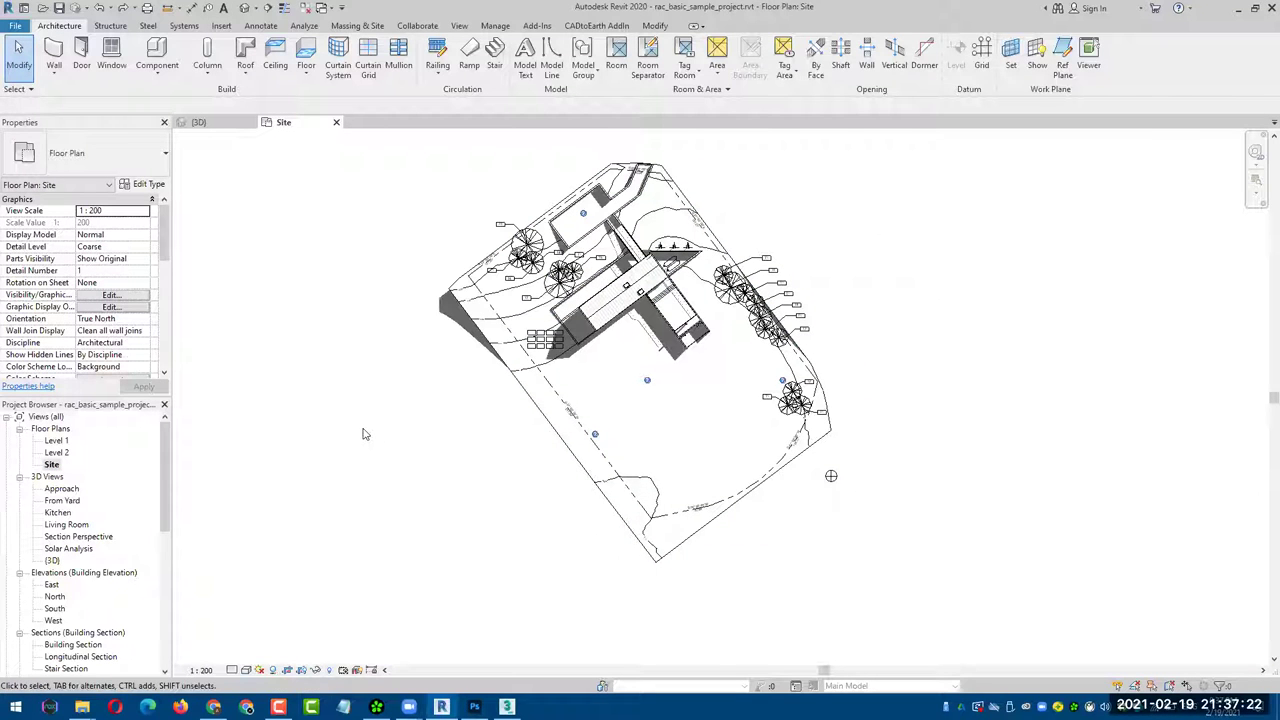
mouse_move(163, 245)
mouse_down()
mouse_move(152, 359)
mouse_move(162, 228)
mouse_up()
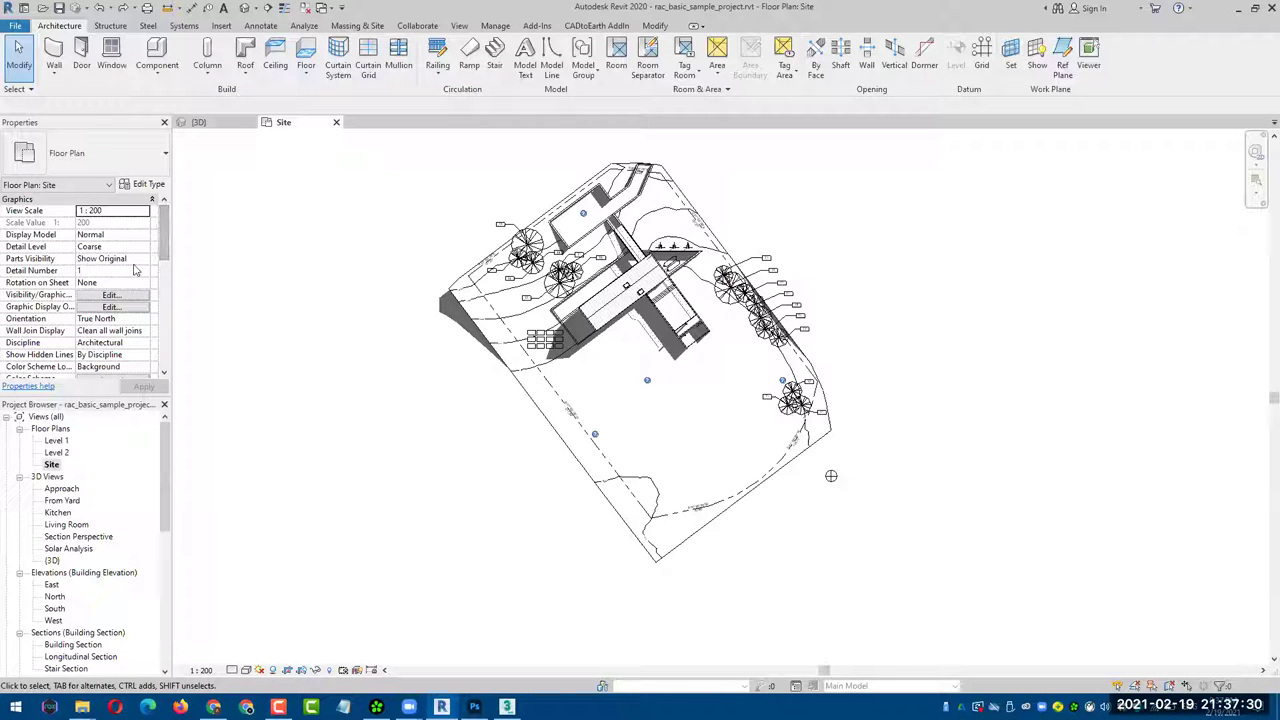
click(117, 319)
click(144, 318)
click(135, 331)
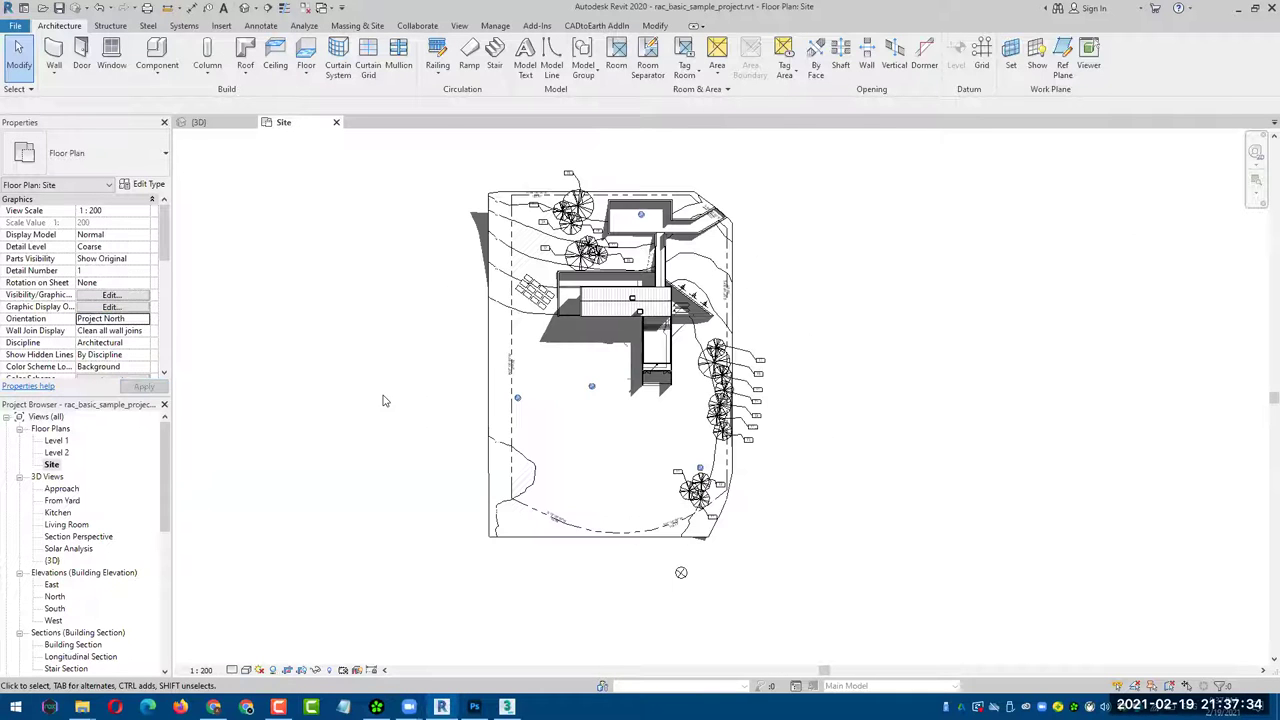
click(145, 319)
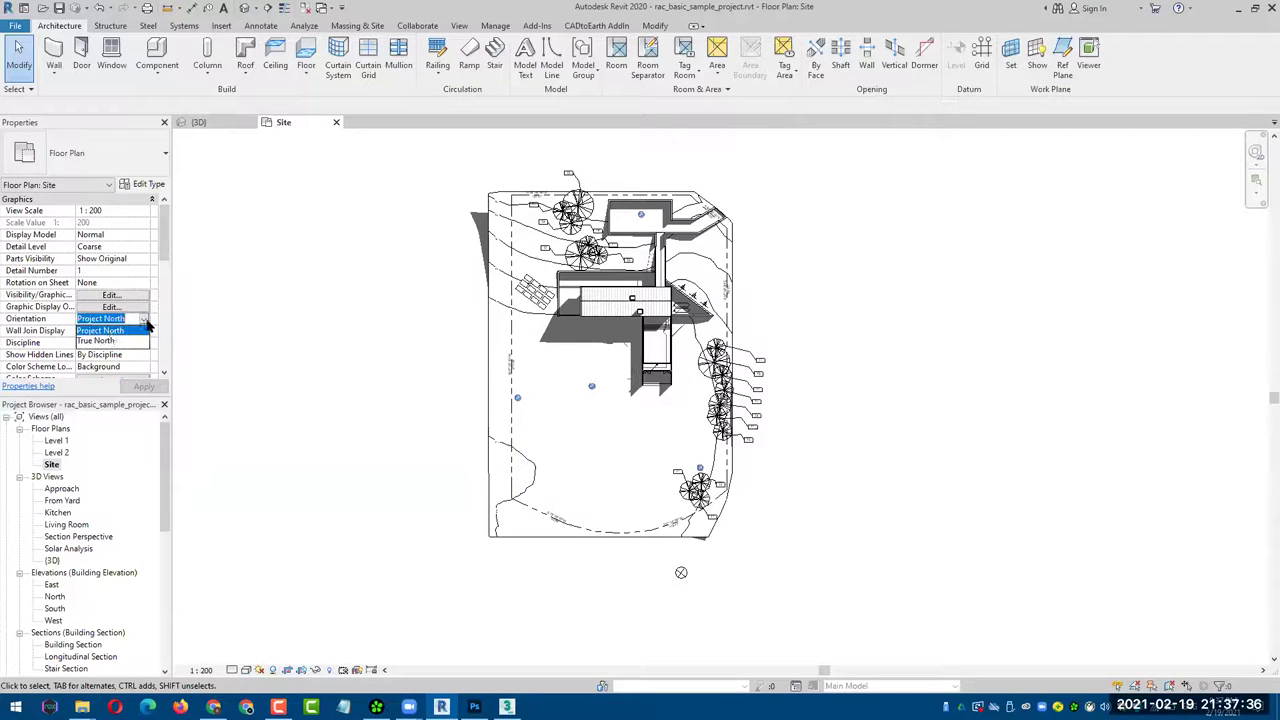
click(108, 340)
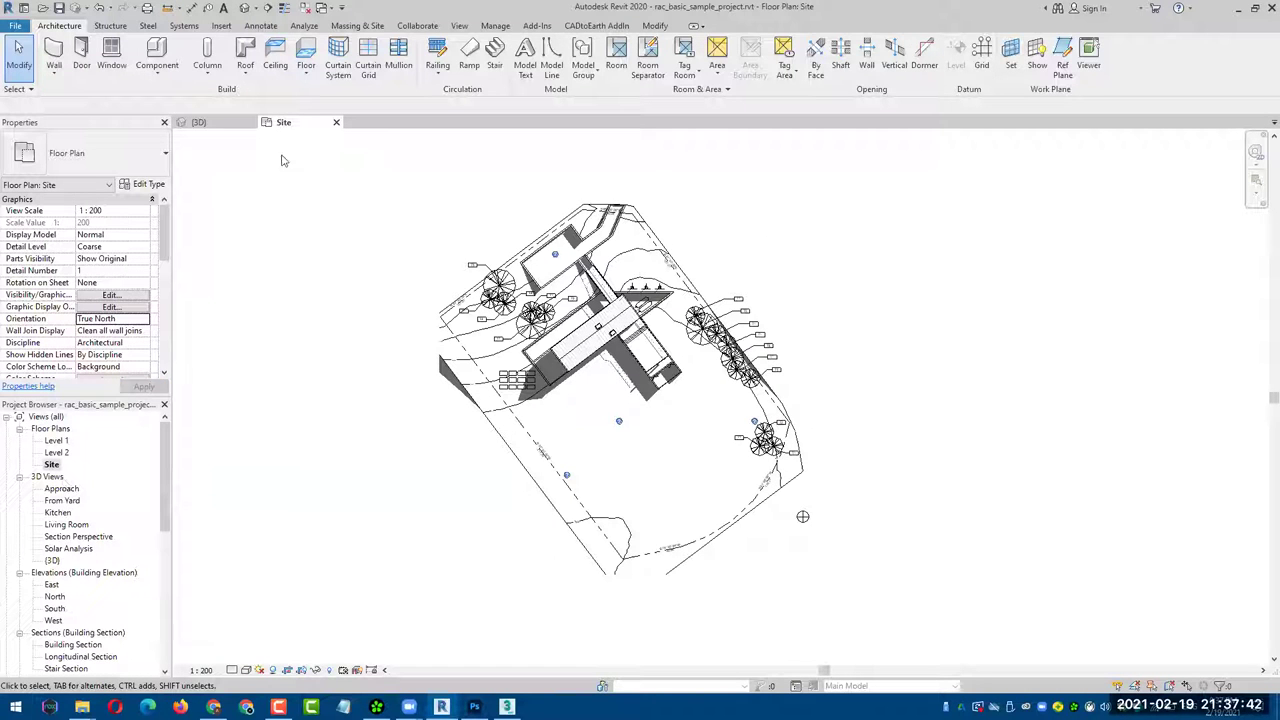
click(336, 122)
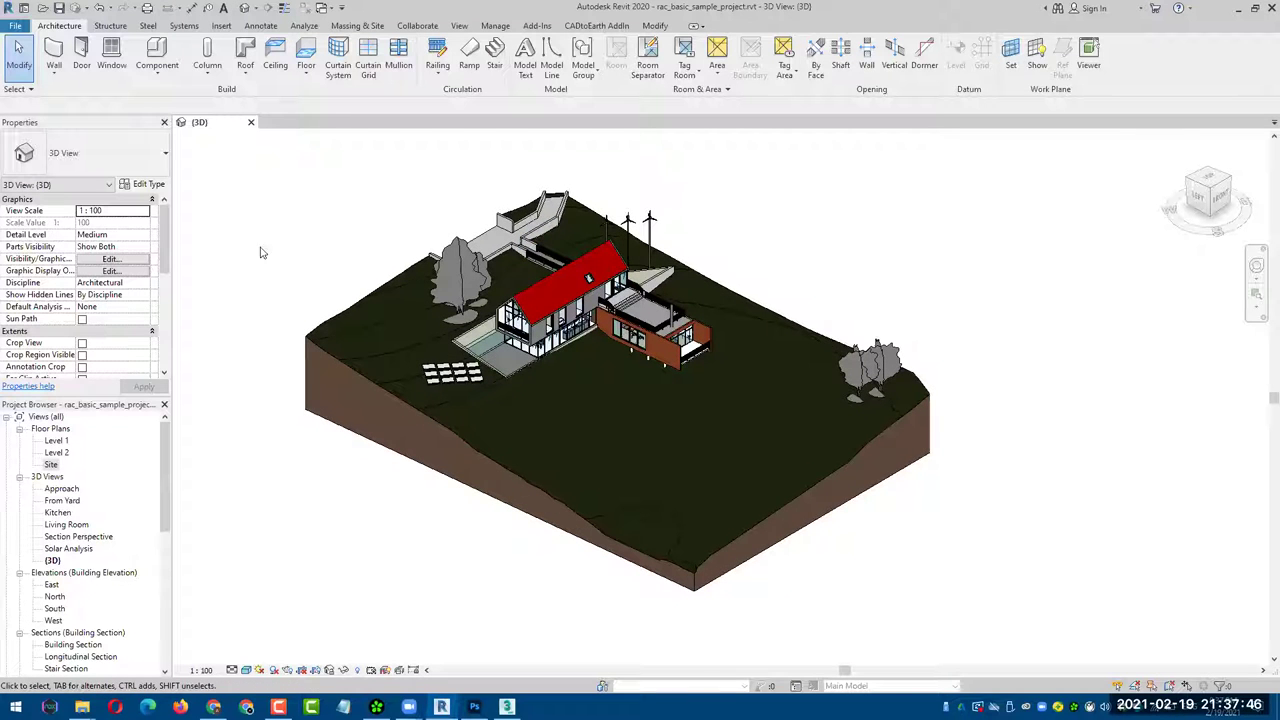
- Show the 3D house from the ViewCube's Top face and rotate the top view
mouse_move(158, 258)
mouse_down()
mouse_move(152, 362)
mouse_move(162, 225)
mouse_up()
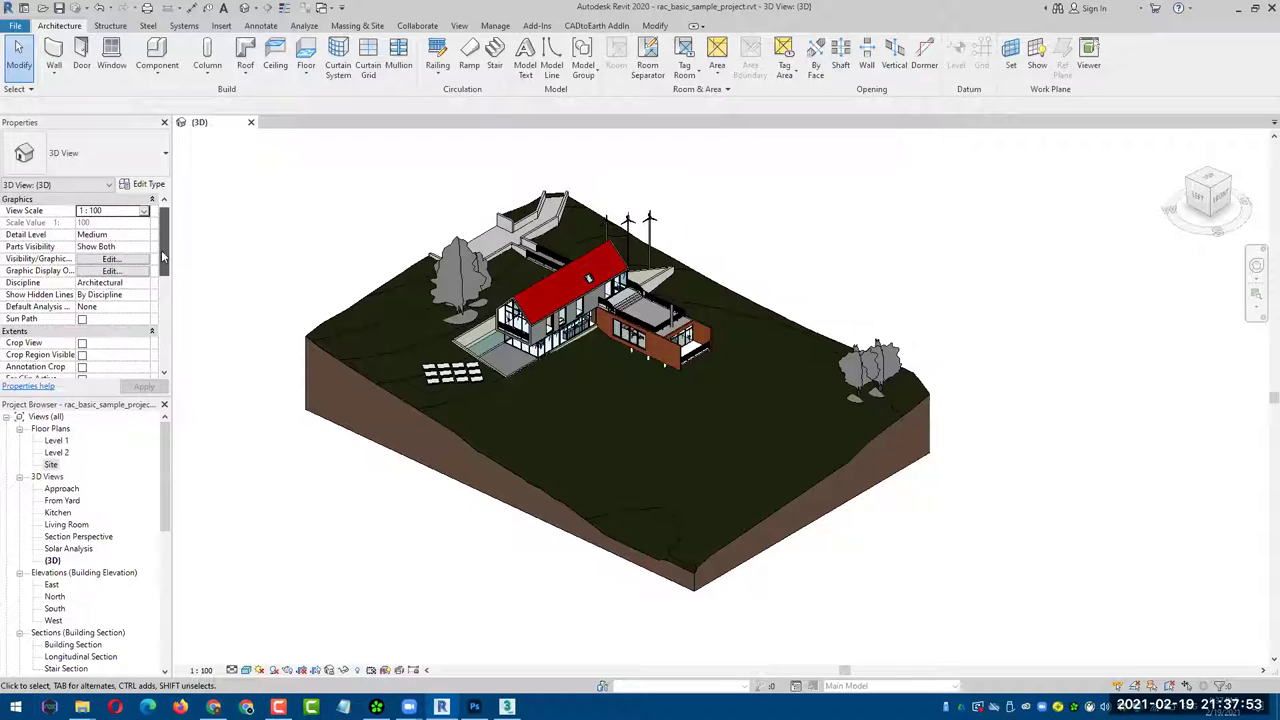
click(165, 376)
click(165, 376)
click(165, 376)
click(165, 376)
click(165, 376)
click(165, 376)
click(165, 375)
click(165, 375)
click(165, 375)
click(165, 375)
click(165, 375)
click(165, 375)
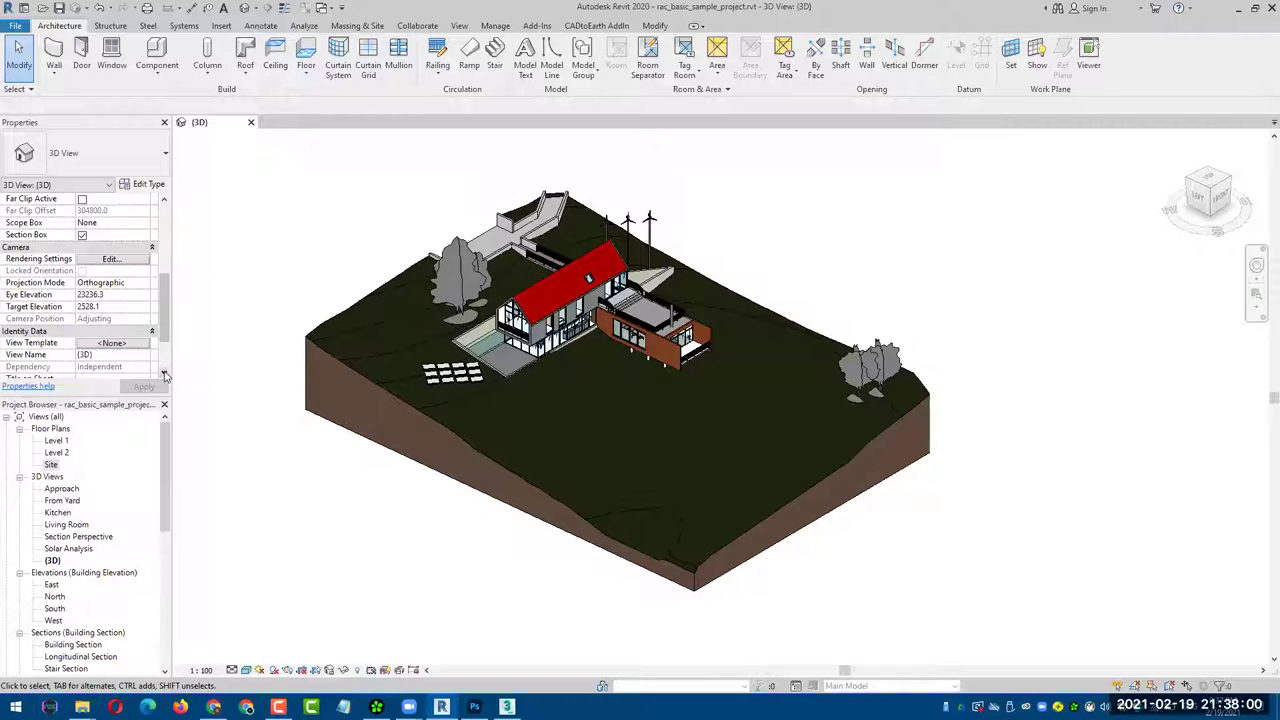
click(165, 375)
click(165, 375)
scroll(165, 375, up, 2)
scroll(165, 370, up, 2)
scroll(168, 310, up, 3)
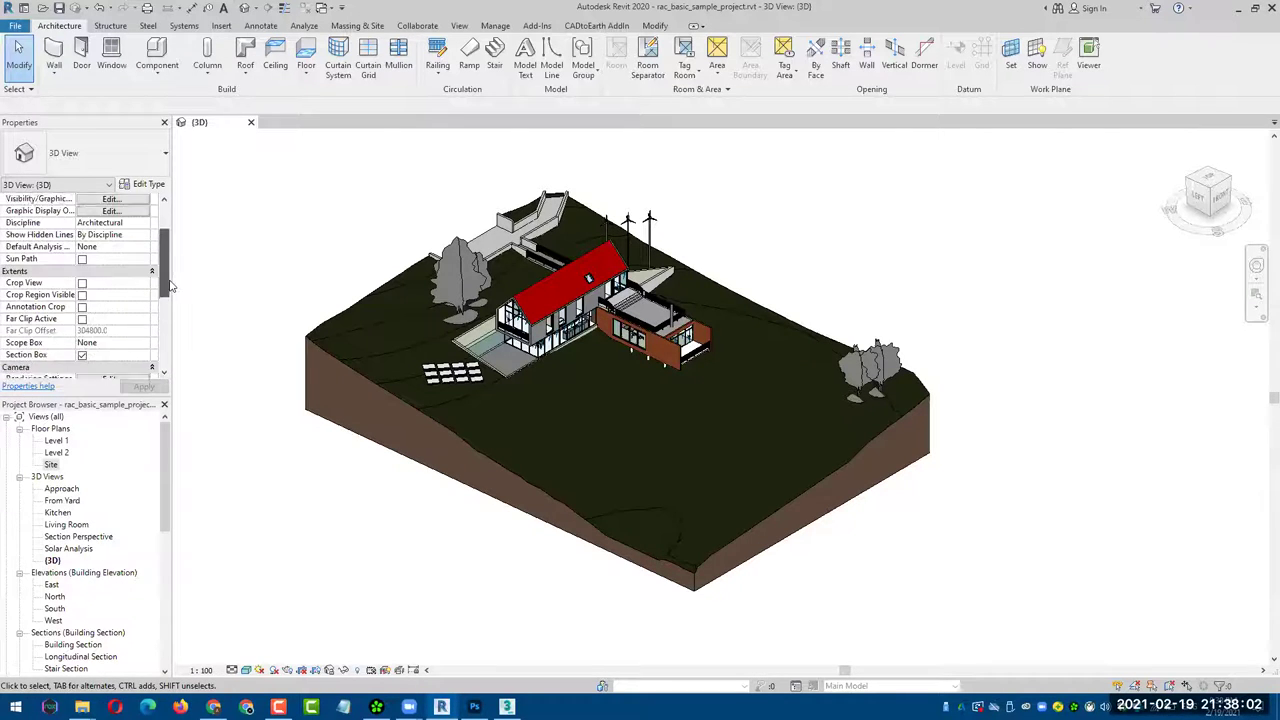
scroll(170, 255, up, 2)
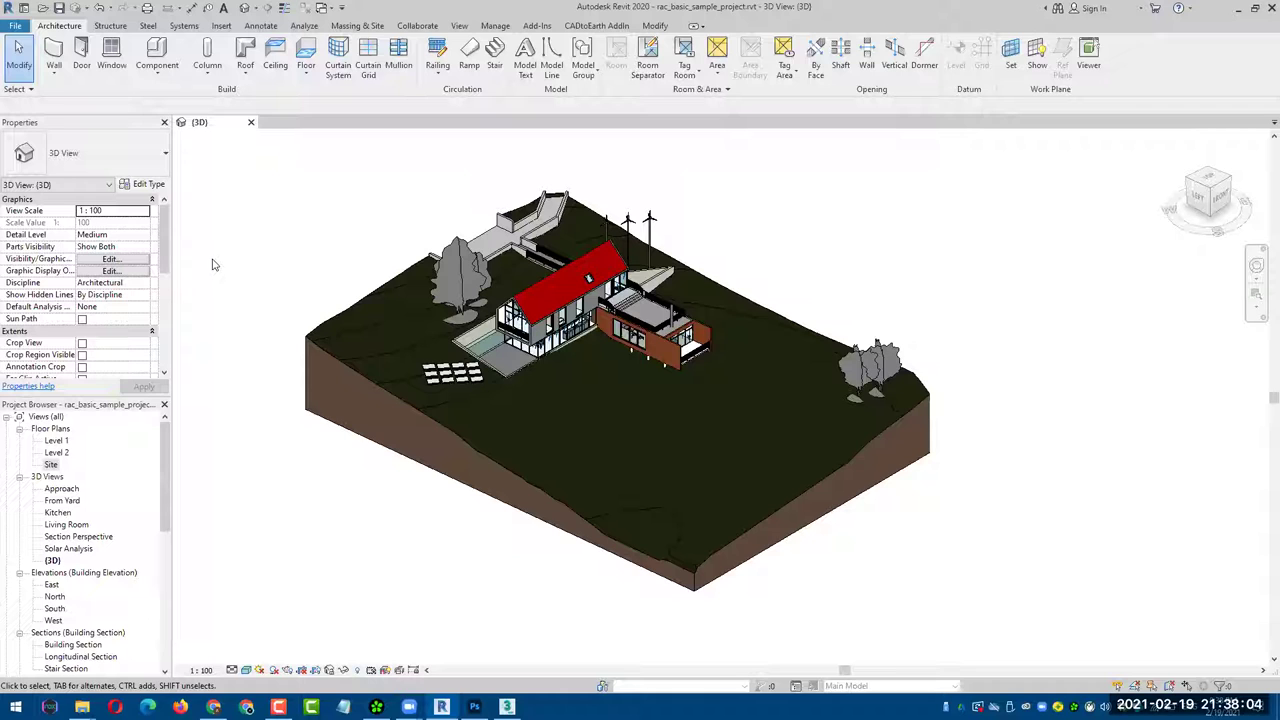
middle_drag(380, 508, 384, 509)
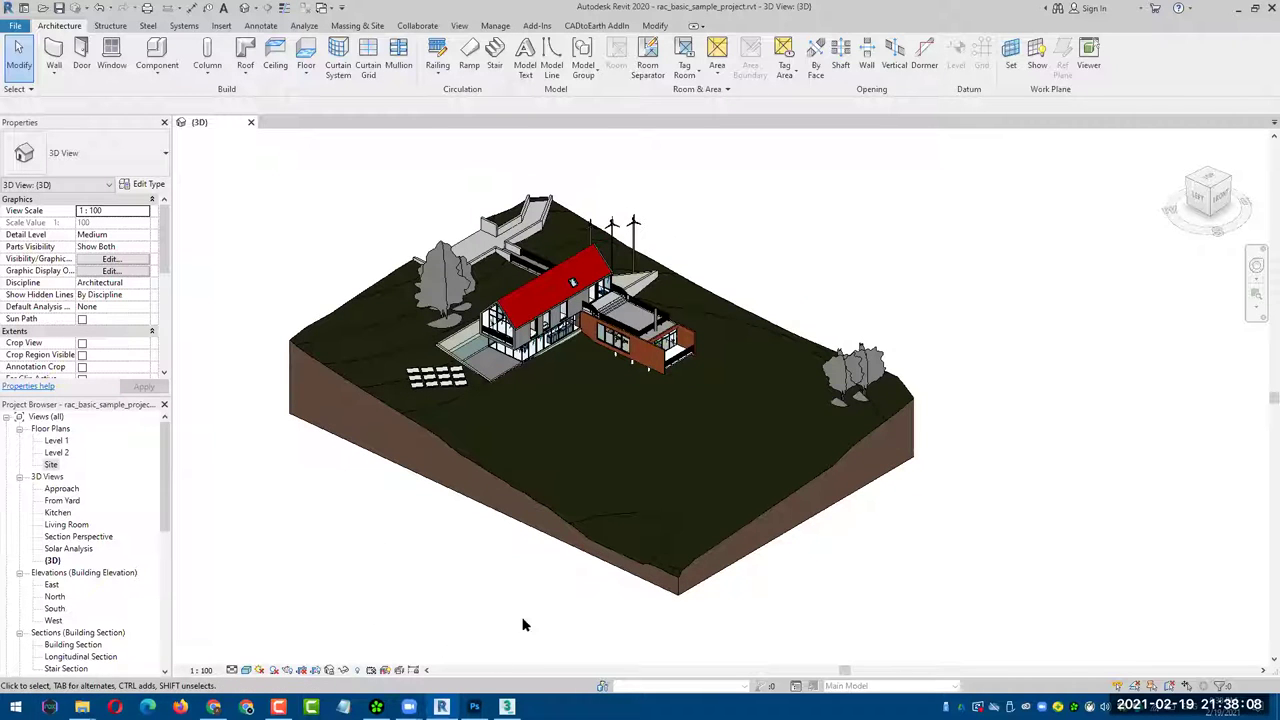
mouse_move(1208, 195)
click(1209, 179)
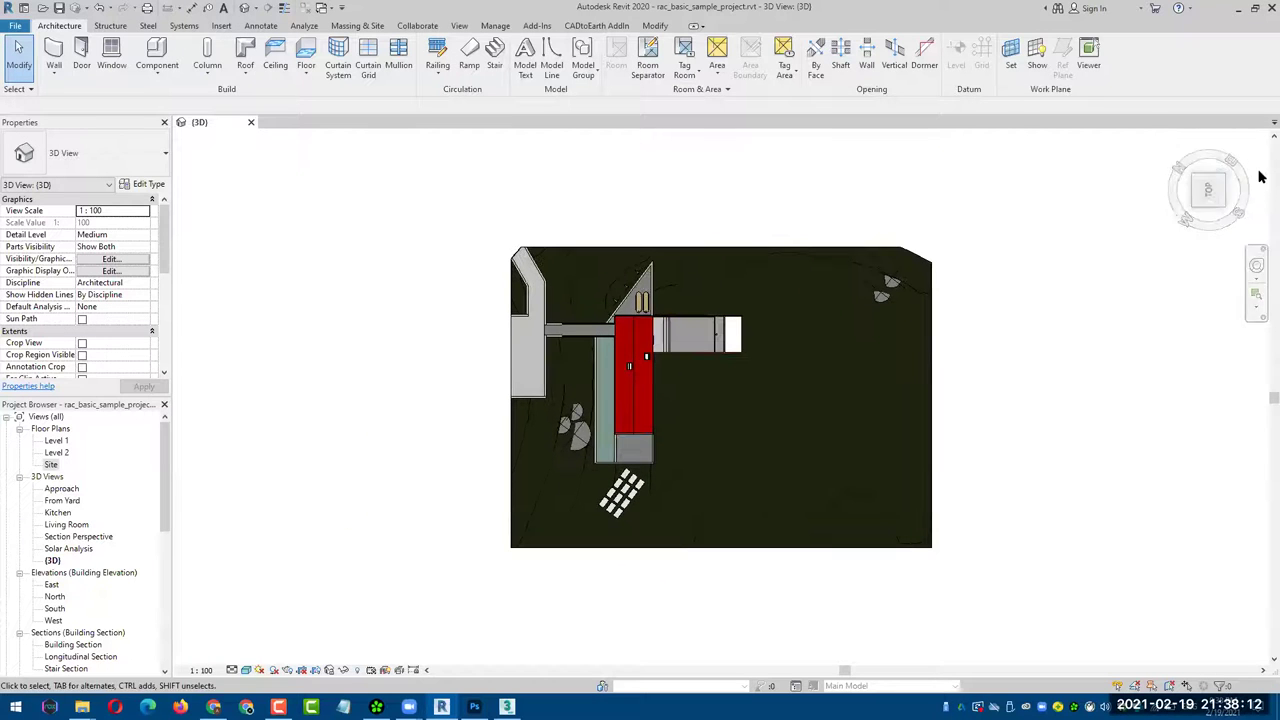
click(1260, 162)
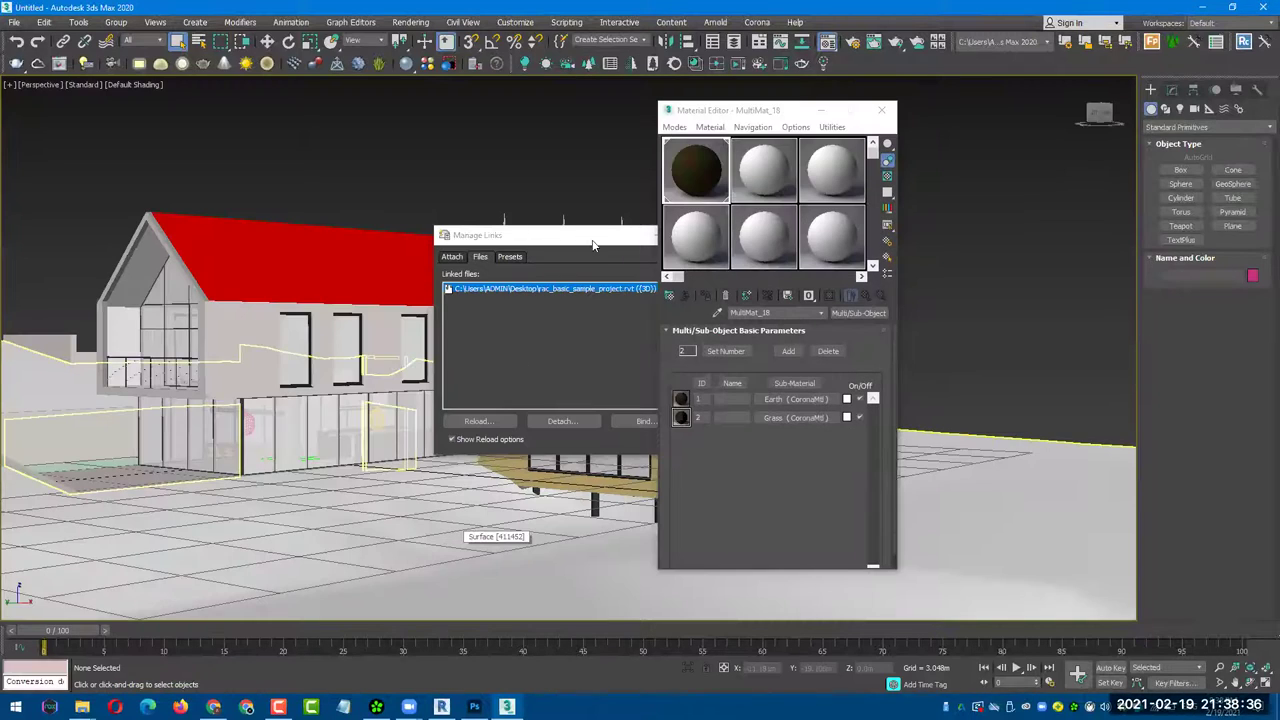
- Close the link manager and view the imported site in a Top viewport
drag(470, 215, 468, 209)
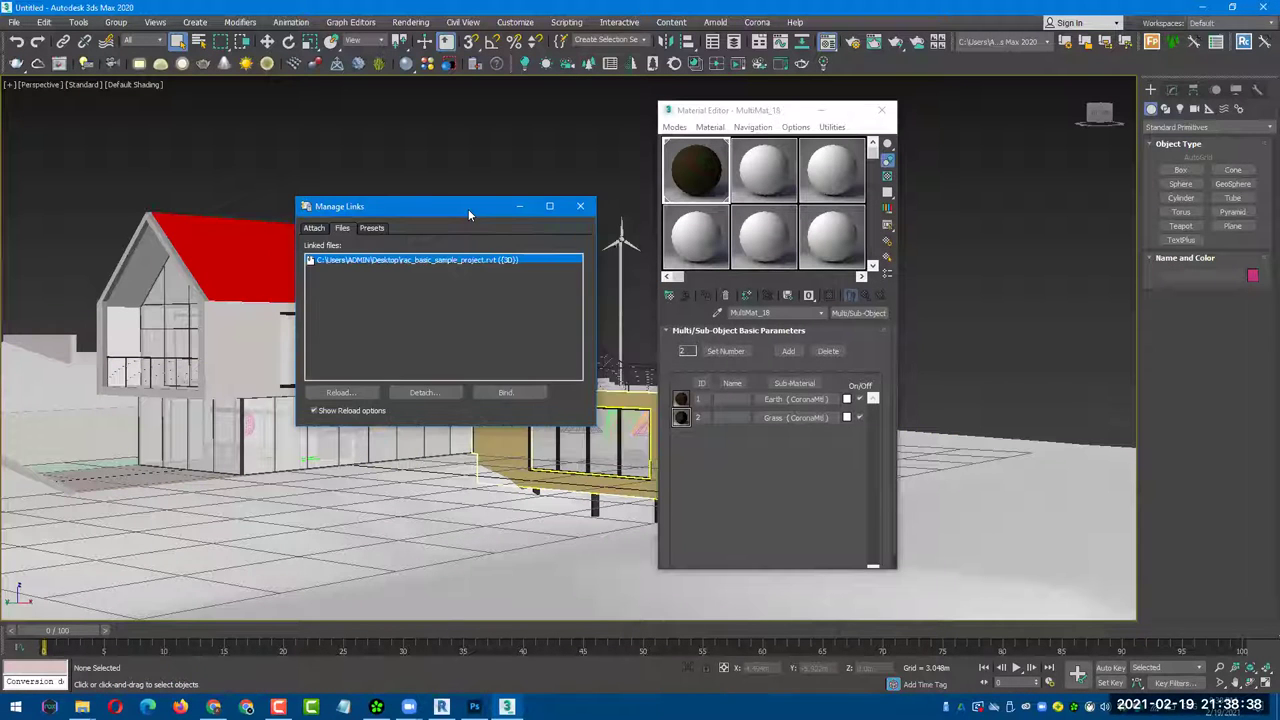
click(579, 205)
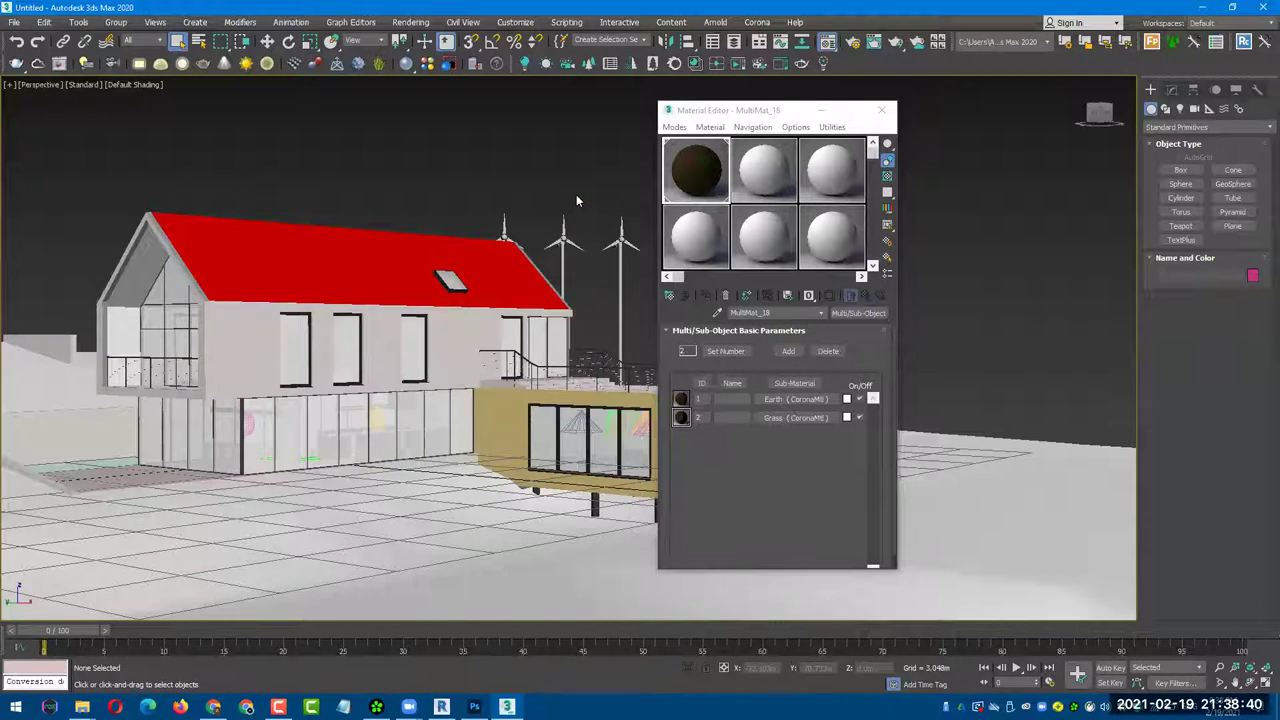
key(t)
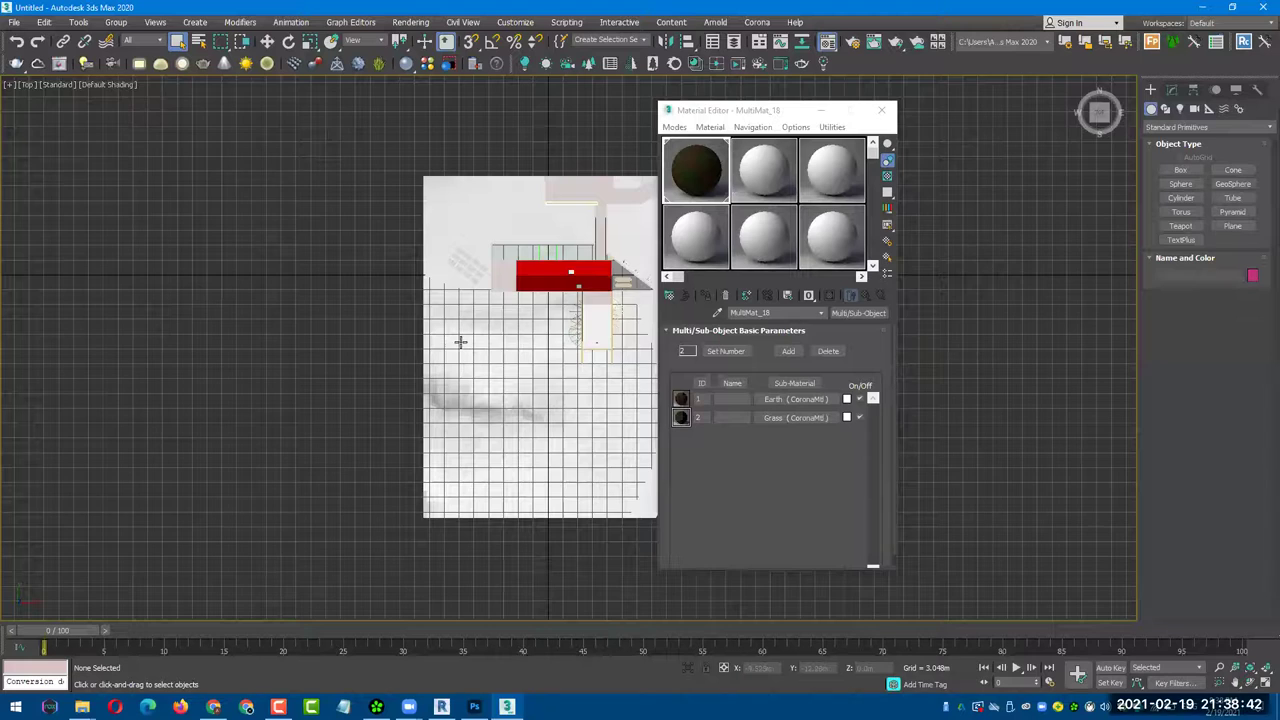
scroll(500, 350, down, 1)
scroll(574, 374, down, 1)
scroll(574, 372, up, 1)
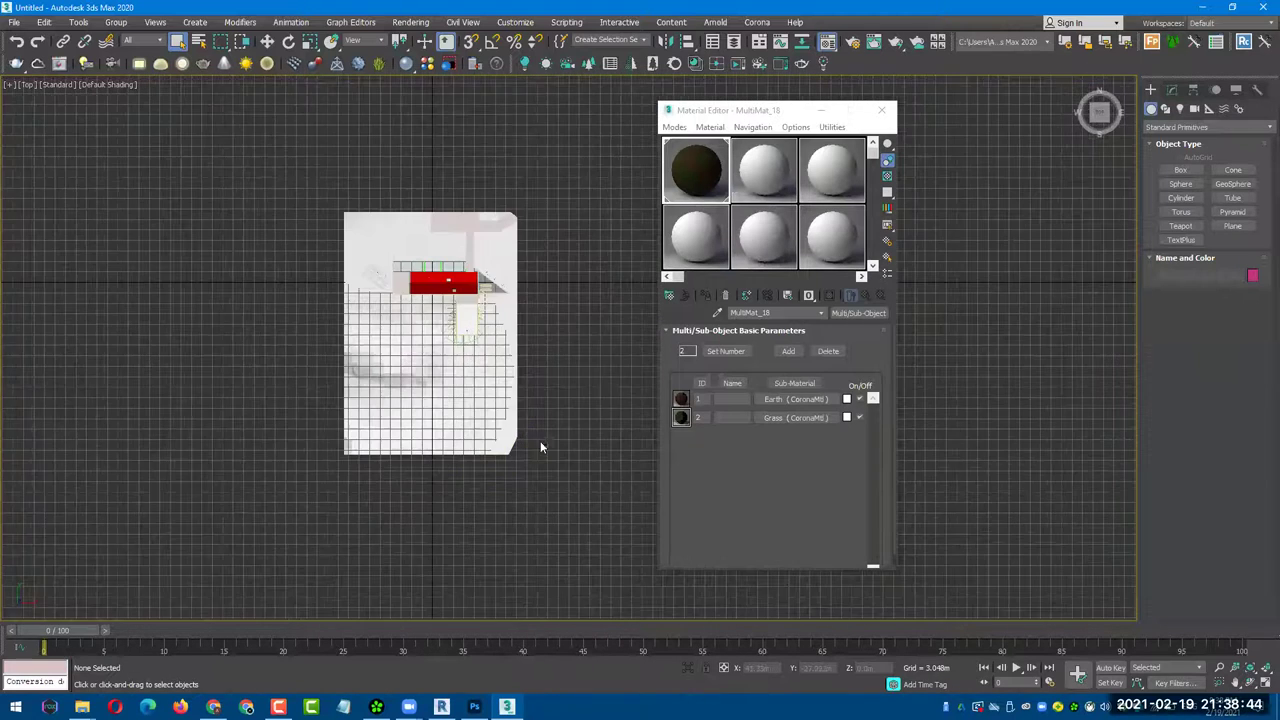
scroll(509, 455, up, 1)
scroll(496, 459, up, 1)
- Compare the 3ds Max top view's orientation against Revit's top view, then orbit to an angled view
click(441, 707)
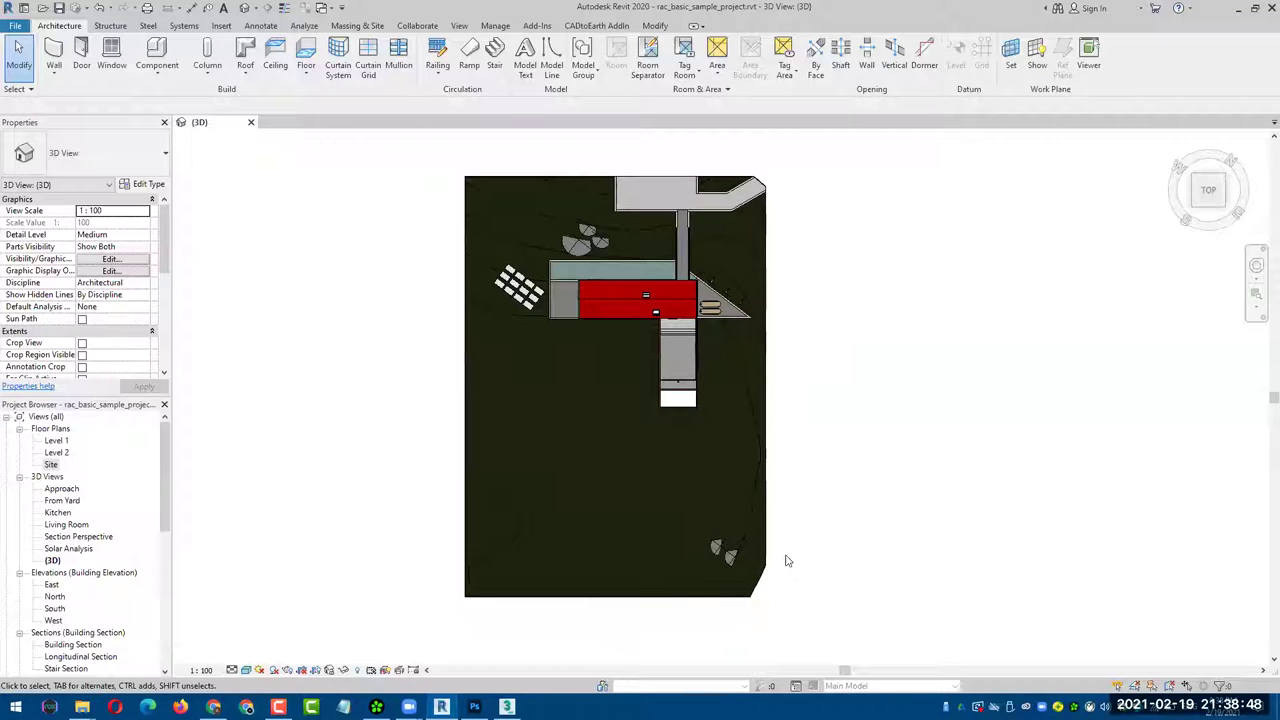
scroll(786, 561, down, 1)
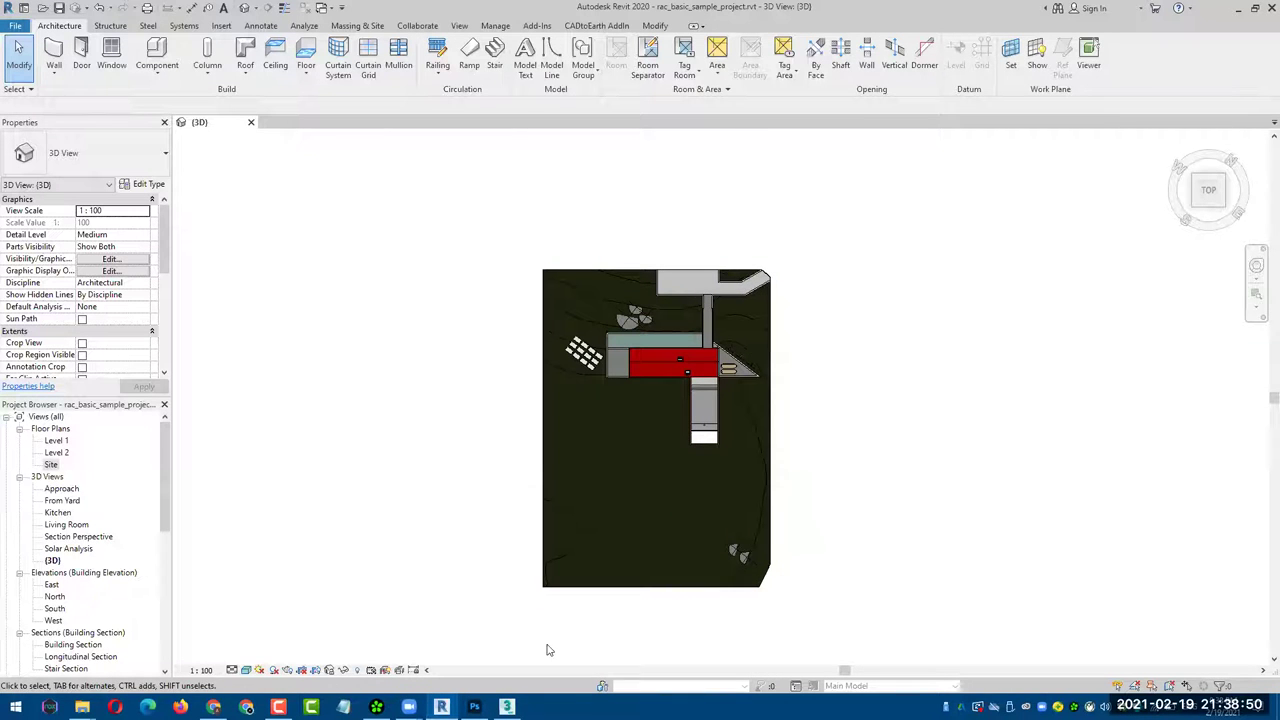
click(507, 707)
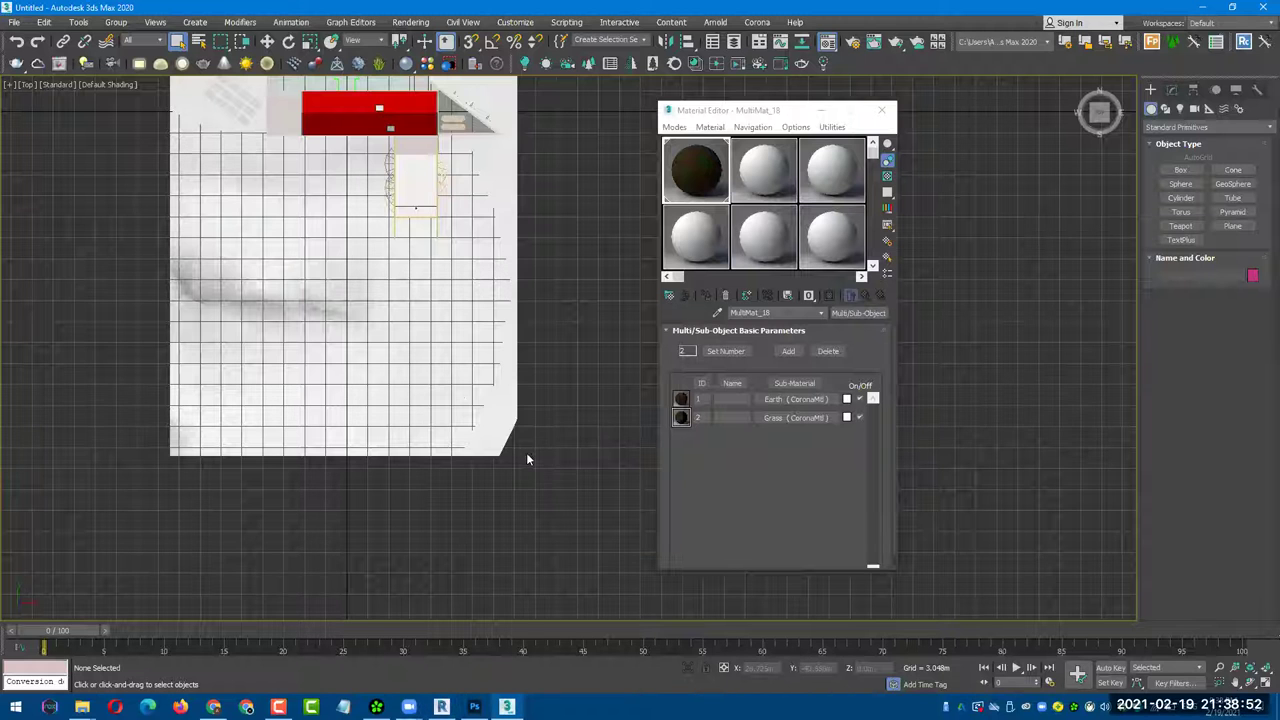
middle_drag(556, 456, 524, 530)
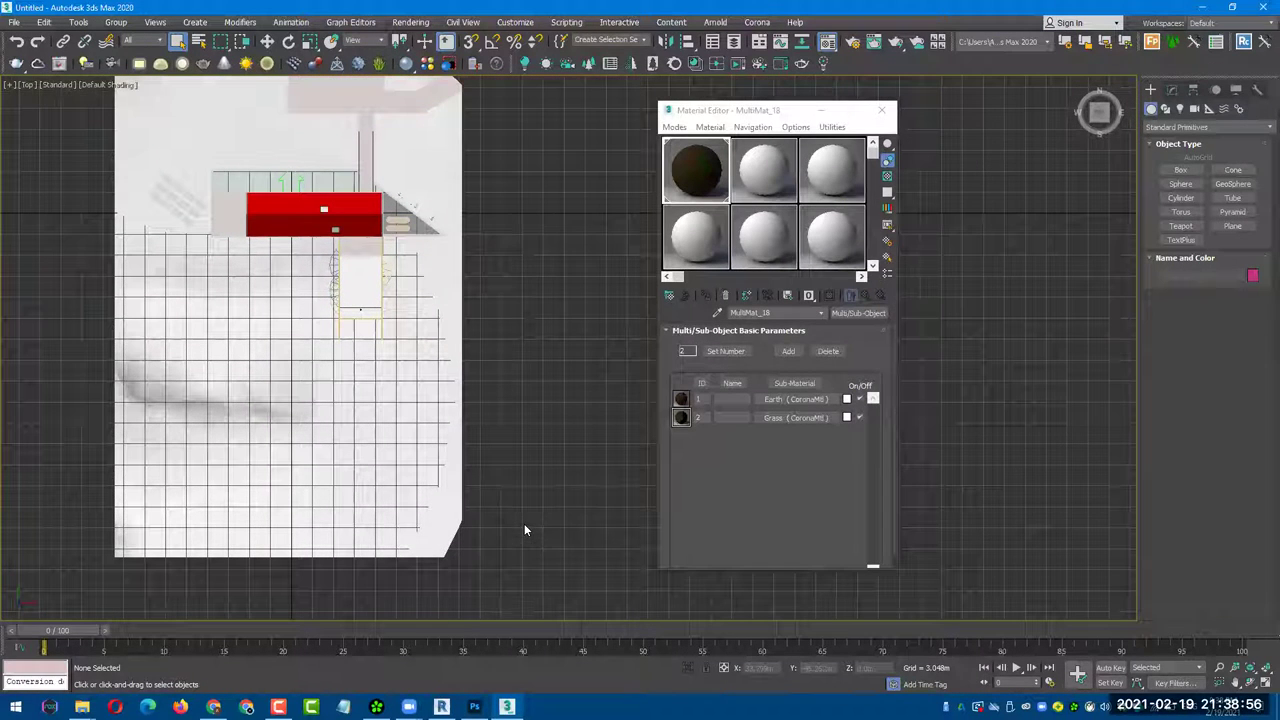
click(441, 707)
scroll(611, 411, down, 1)
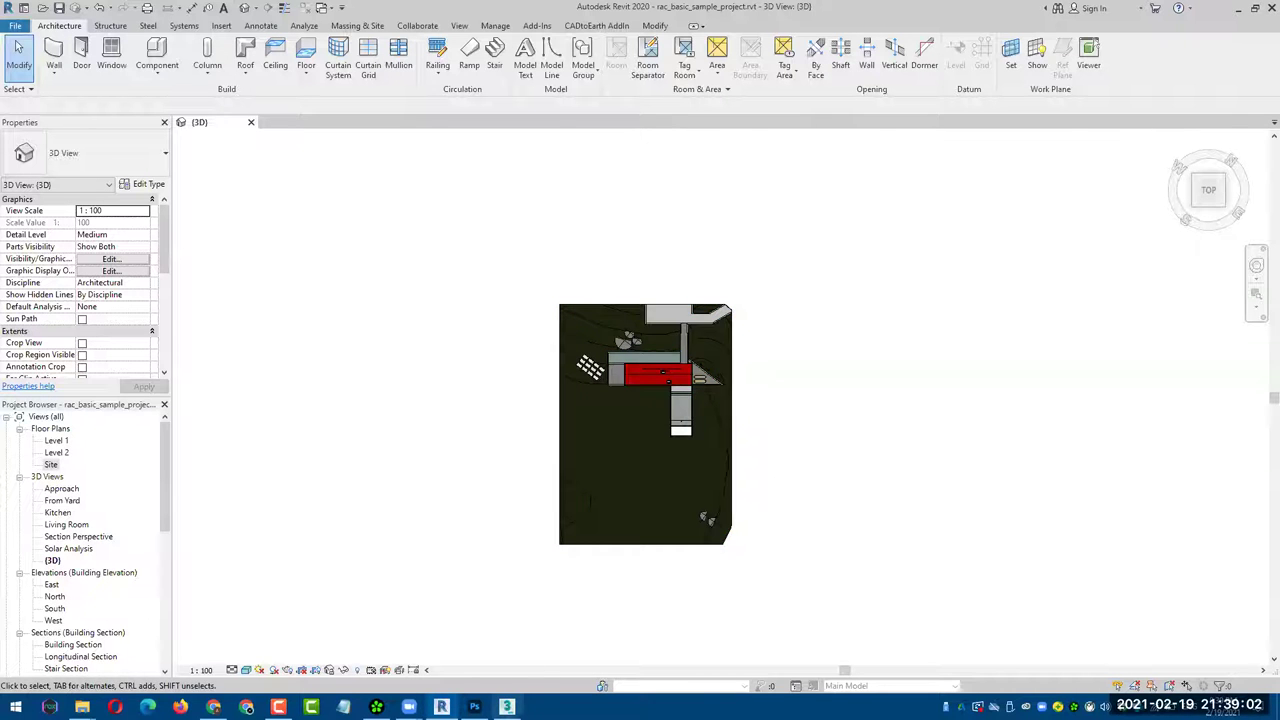
click(507, 707)
scroll(549, 422, down, 2)
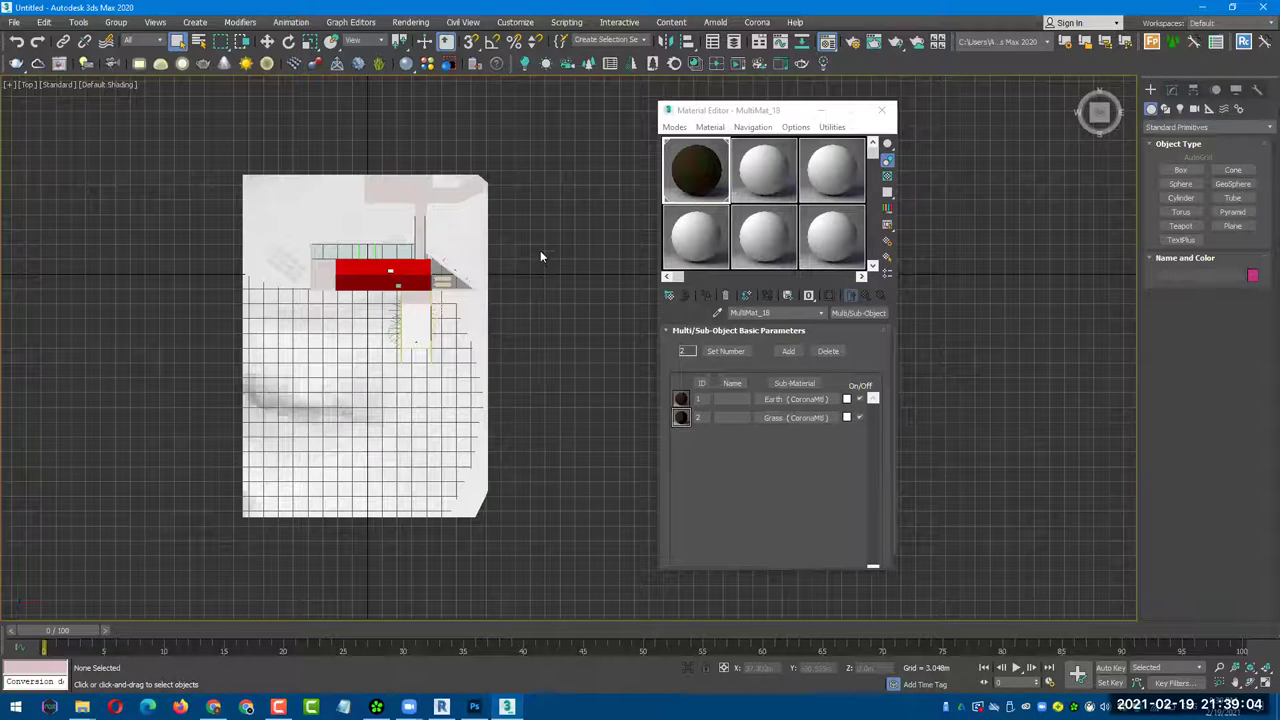
middle_drag(558, 262, 567, 272)
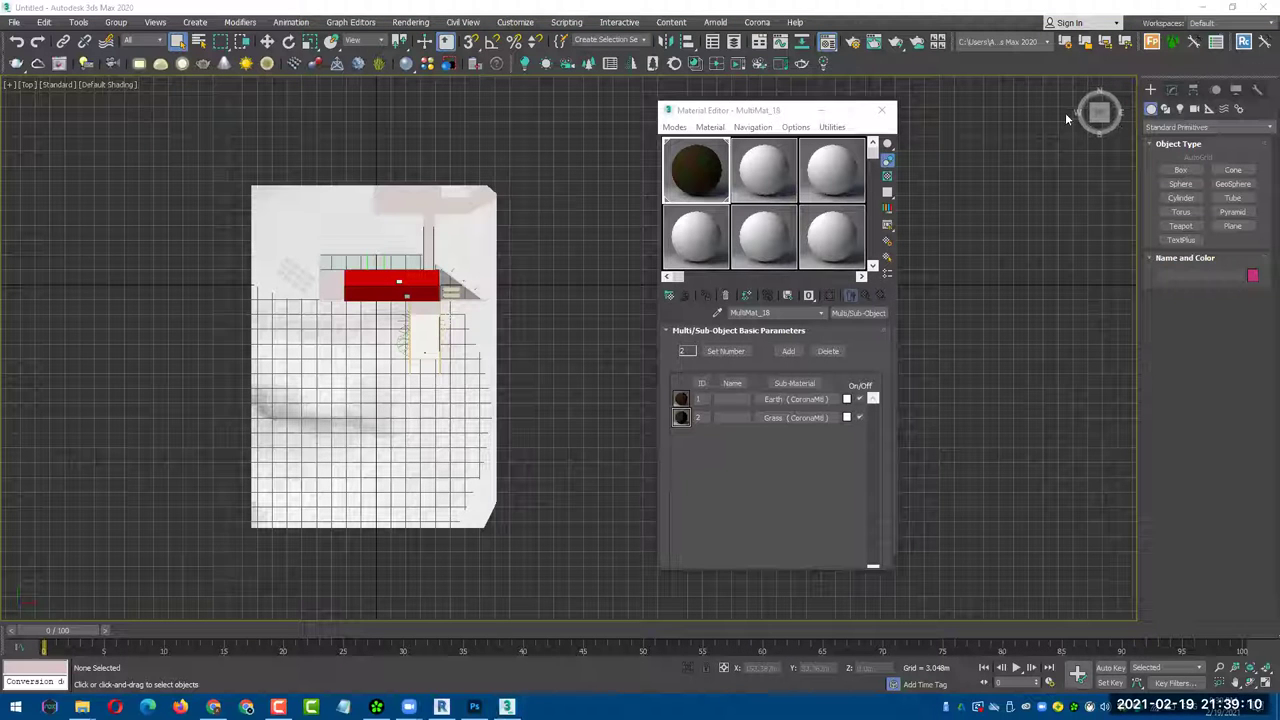
drag(1065, 112, 1101, 140)
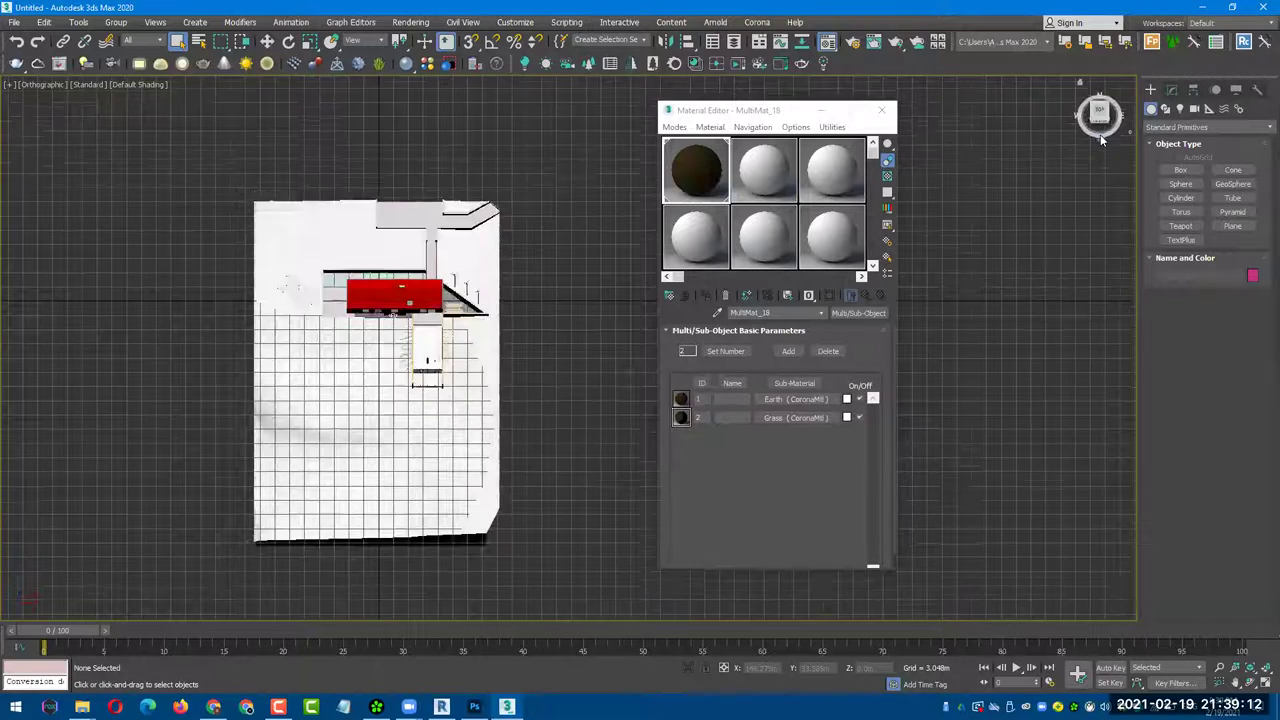
- Zoom in on the house from the front, bringing the red roof into view
click(1100, 135)
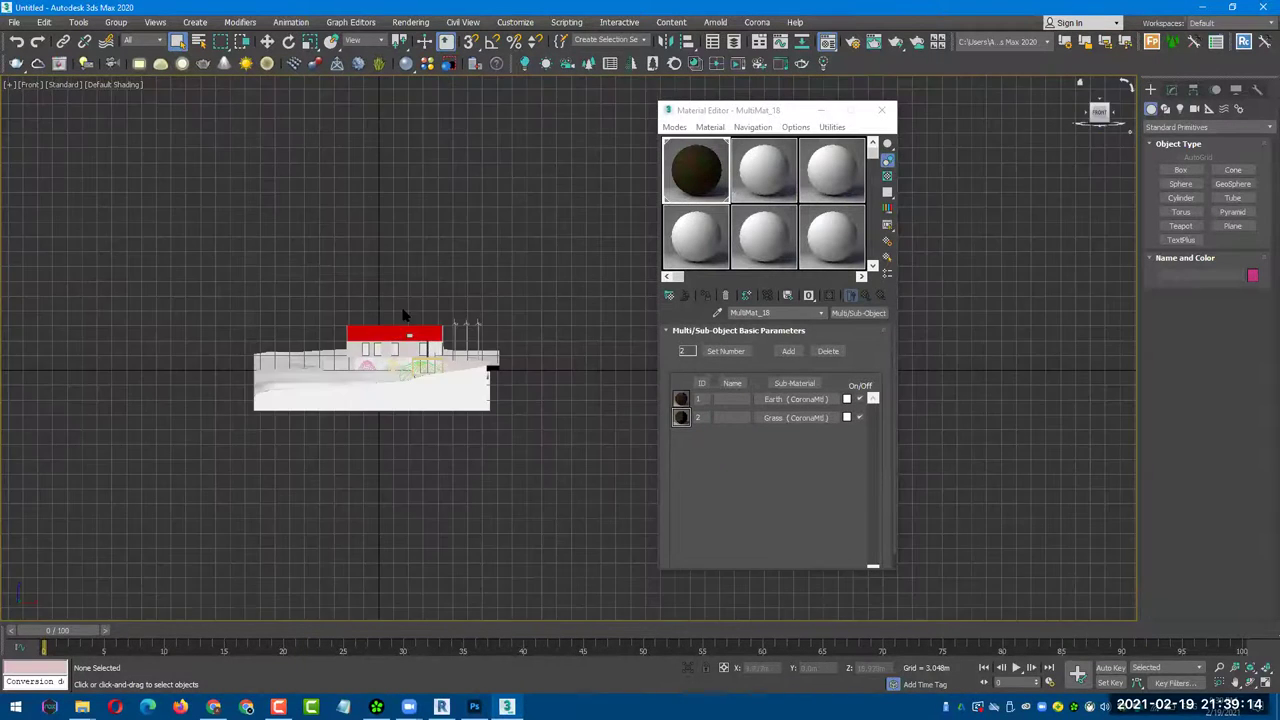
scroll(404, 315, up, 6)
drag(1108, 118, 1041, 110)
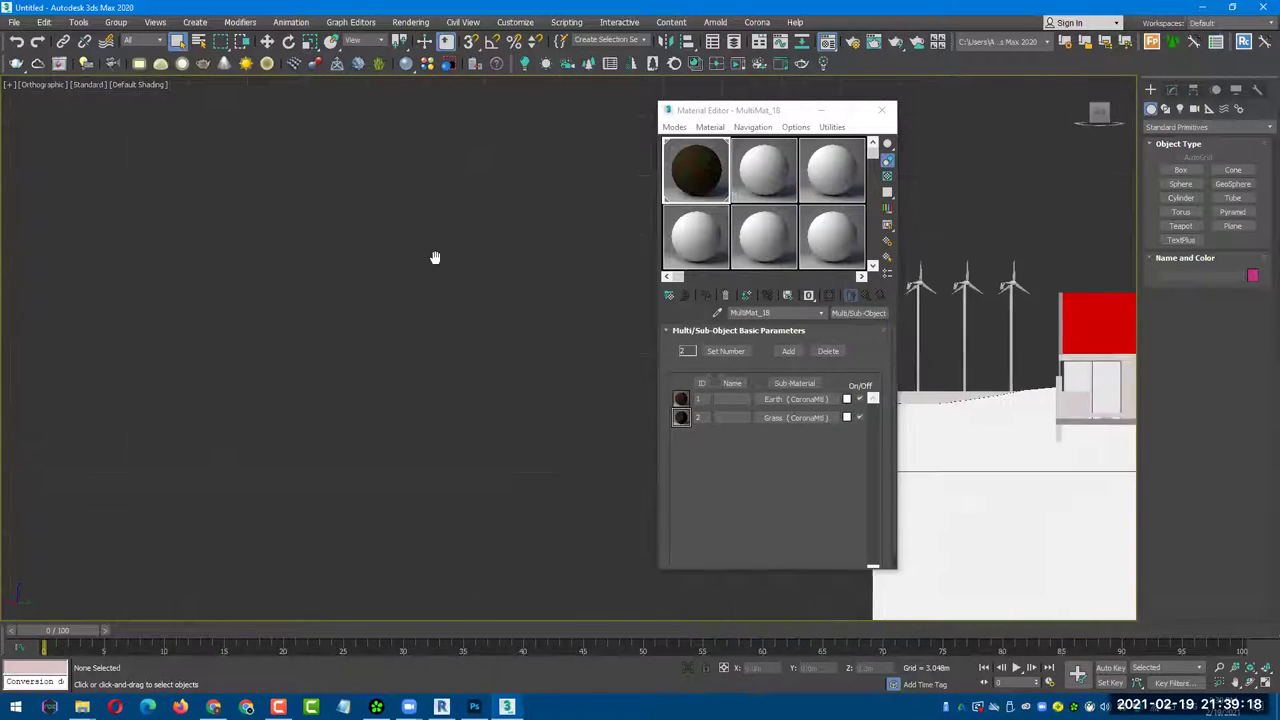
middle_drag(435, 258, 267, 245)
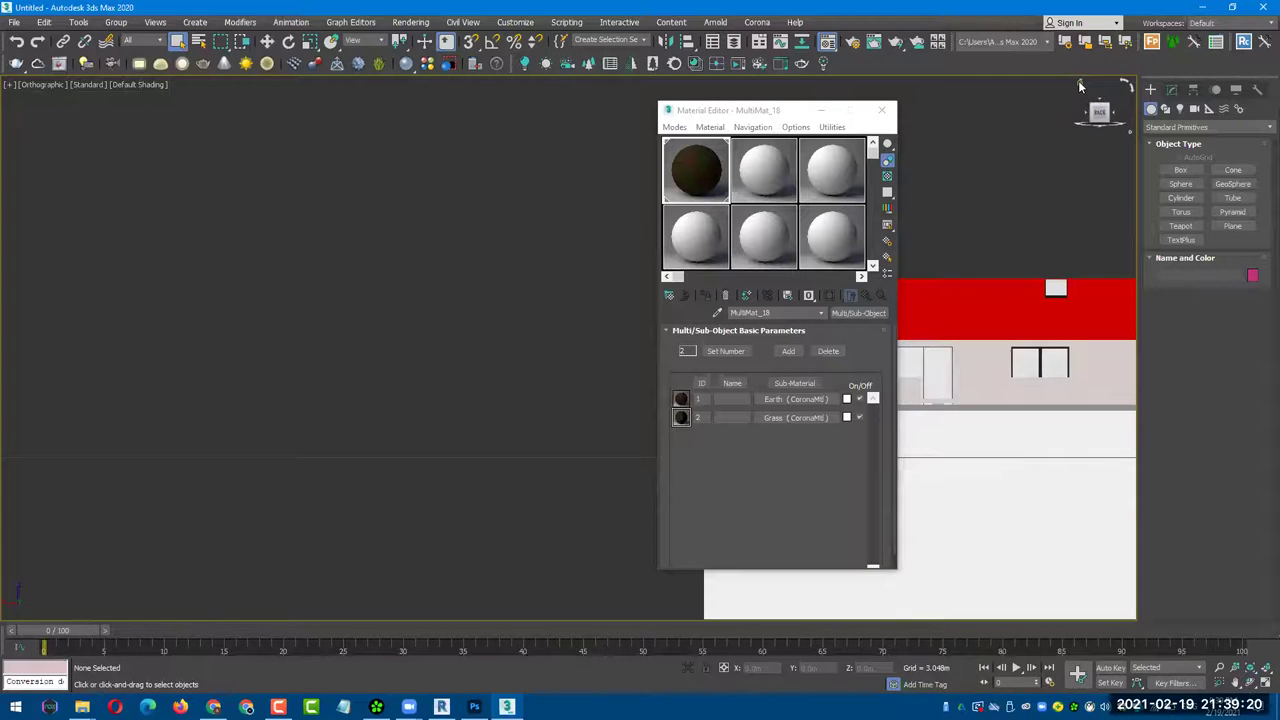
- Return to Perspective view and list the scene's Corona and Multi/Sub-Object materials in the Material/Map Browser
key(p)
scroll(523, 263, down, 3)
scroll(401, 376, down, 3)
scroll(401, 376, down, 2)
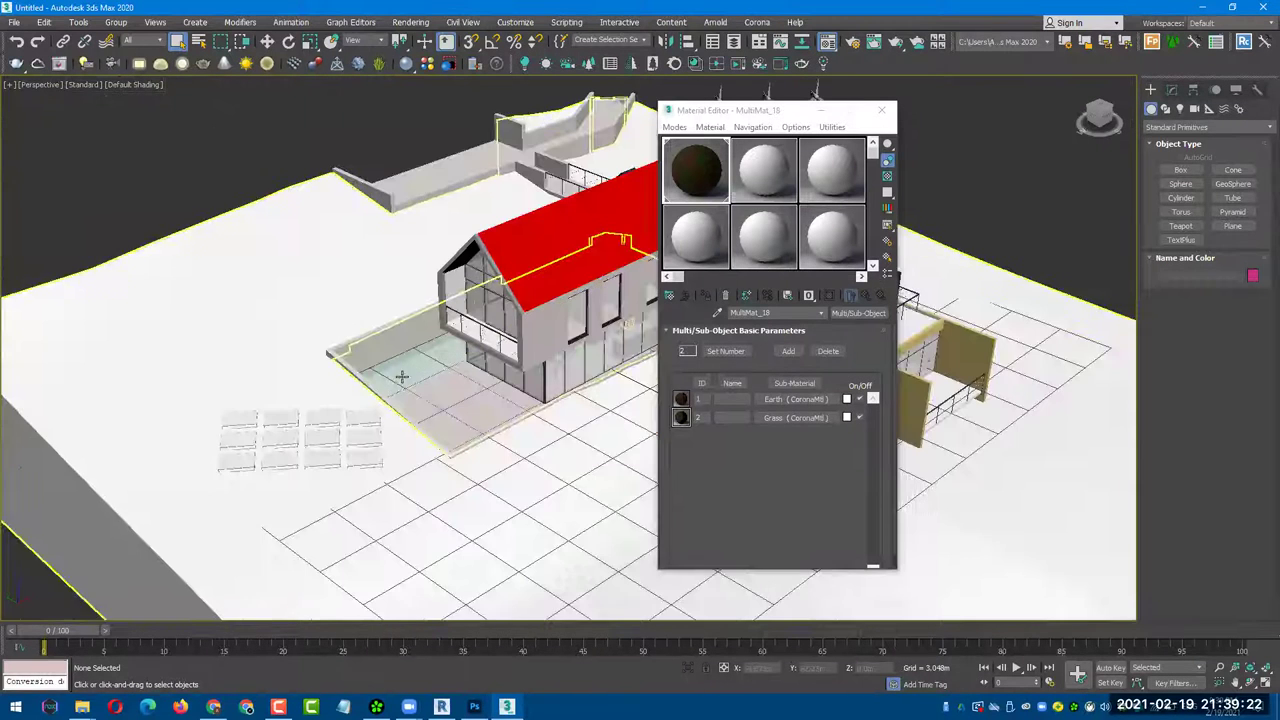
scroll(401, 376, down, 2)
scroll(528, 250, down, 1)
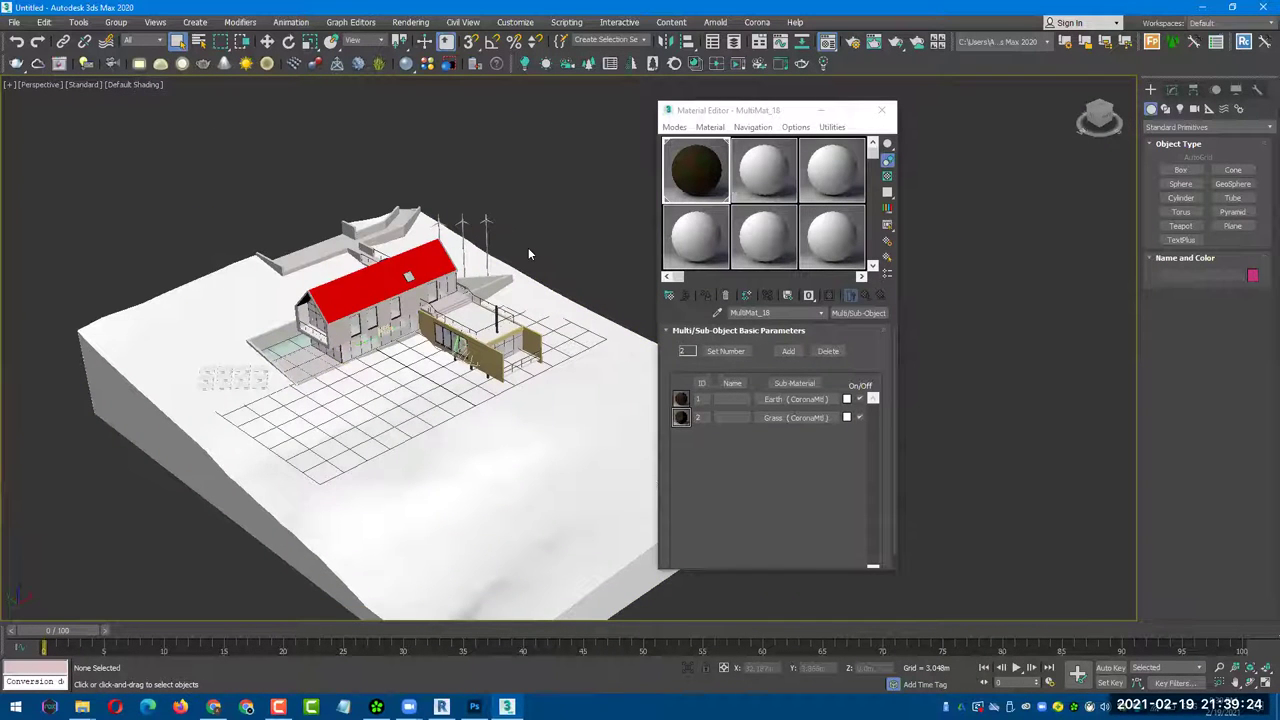
scroll(405, 282, up, 2)
scroll(400, 286, up, 2)
scroll(398, 288, up, 3)
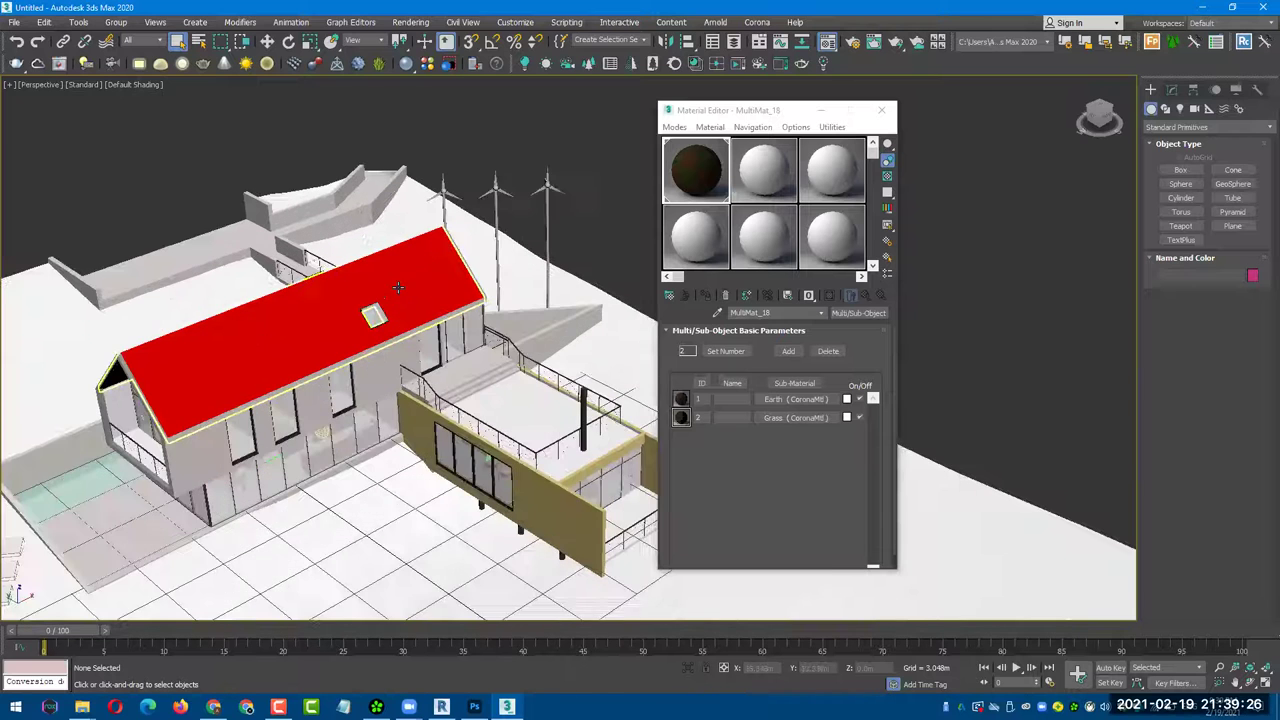
scroll(398, 288, up, 3)
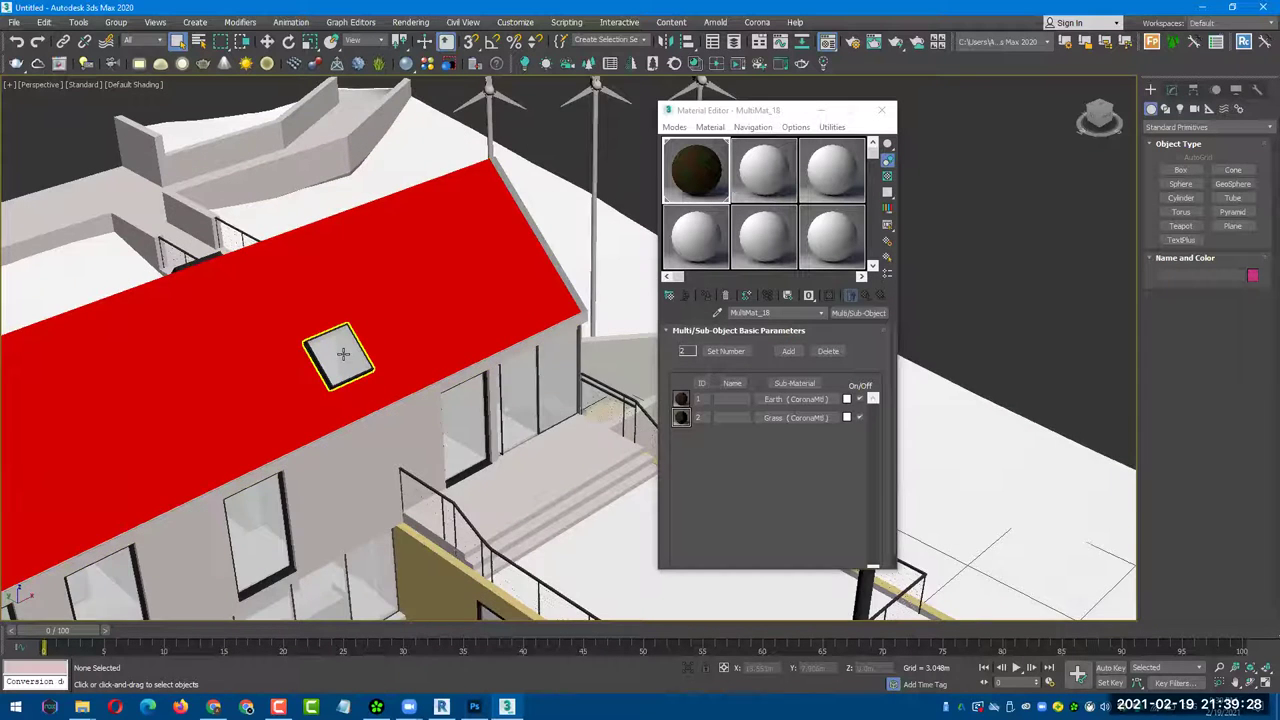
scroll(342, 353, down, 3)
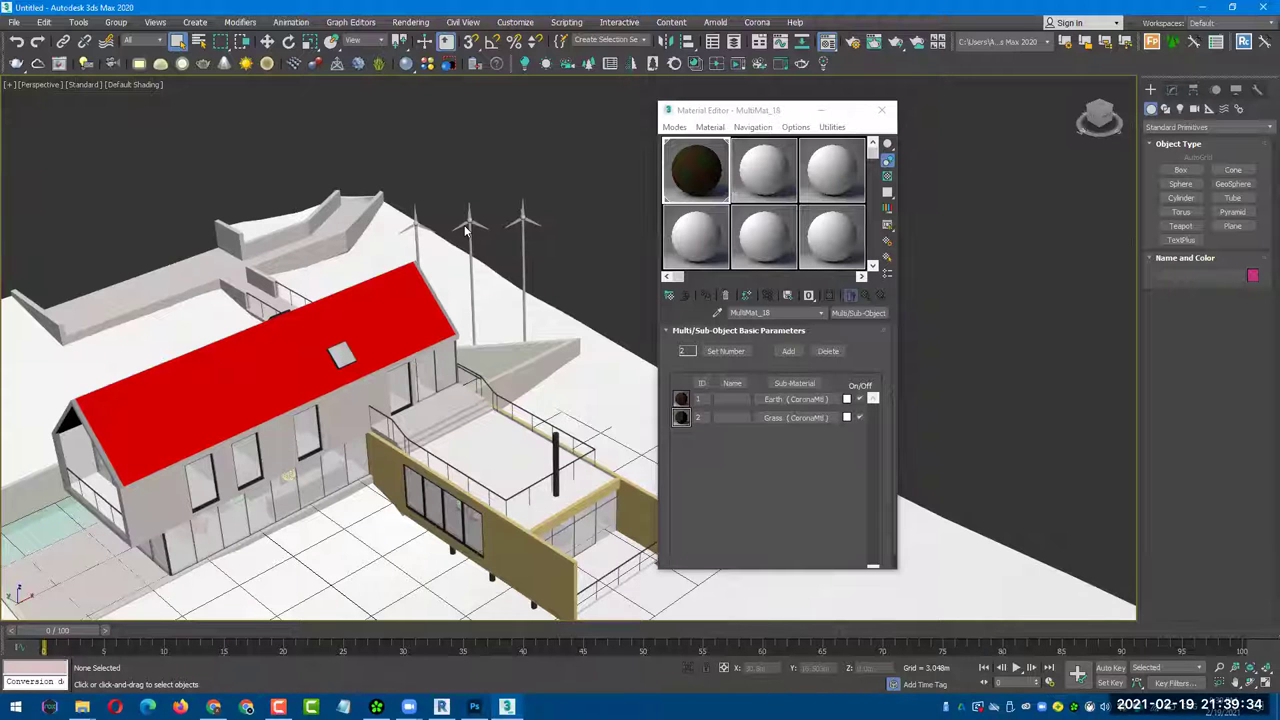
scroll(496, 187, up, 2)
scroll(358, 352, up, 2)
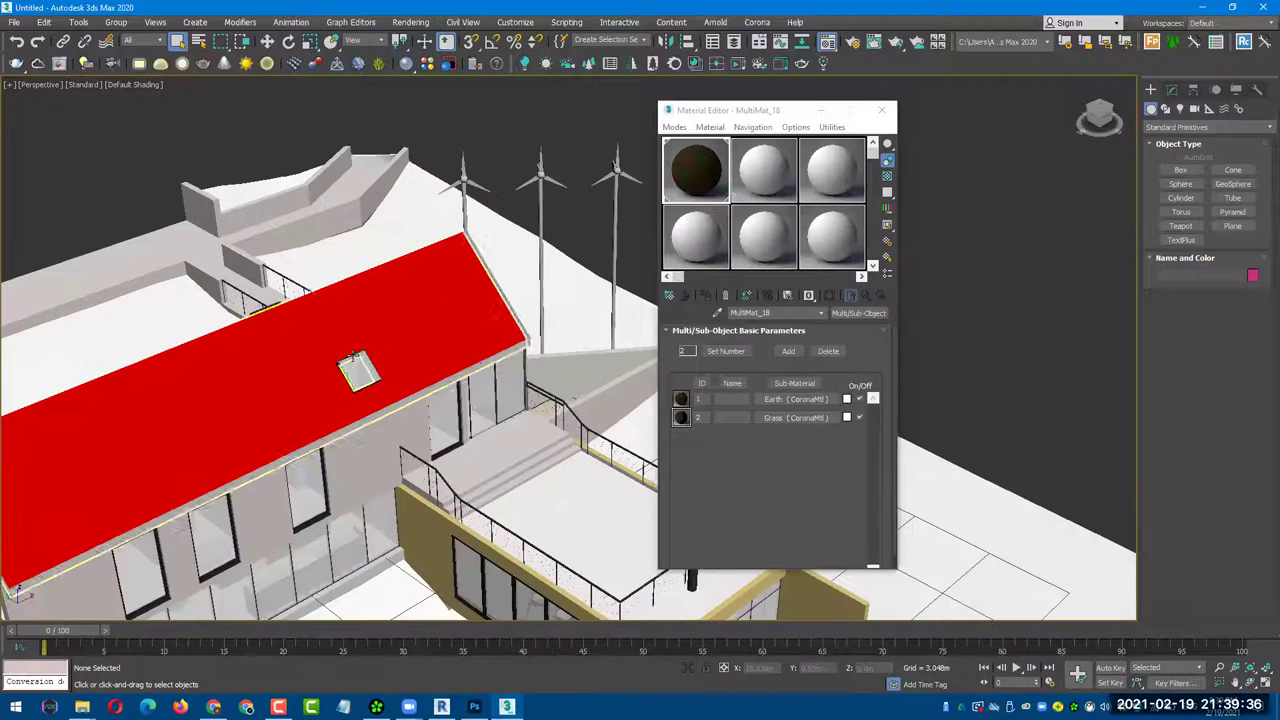
click(670, 296)
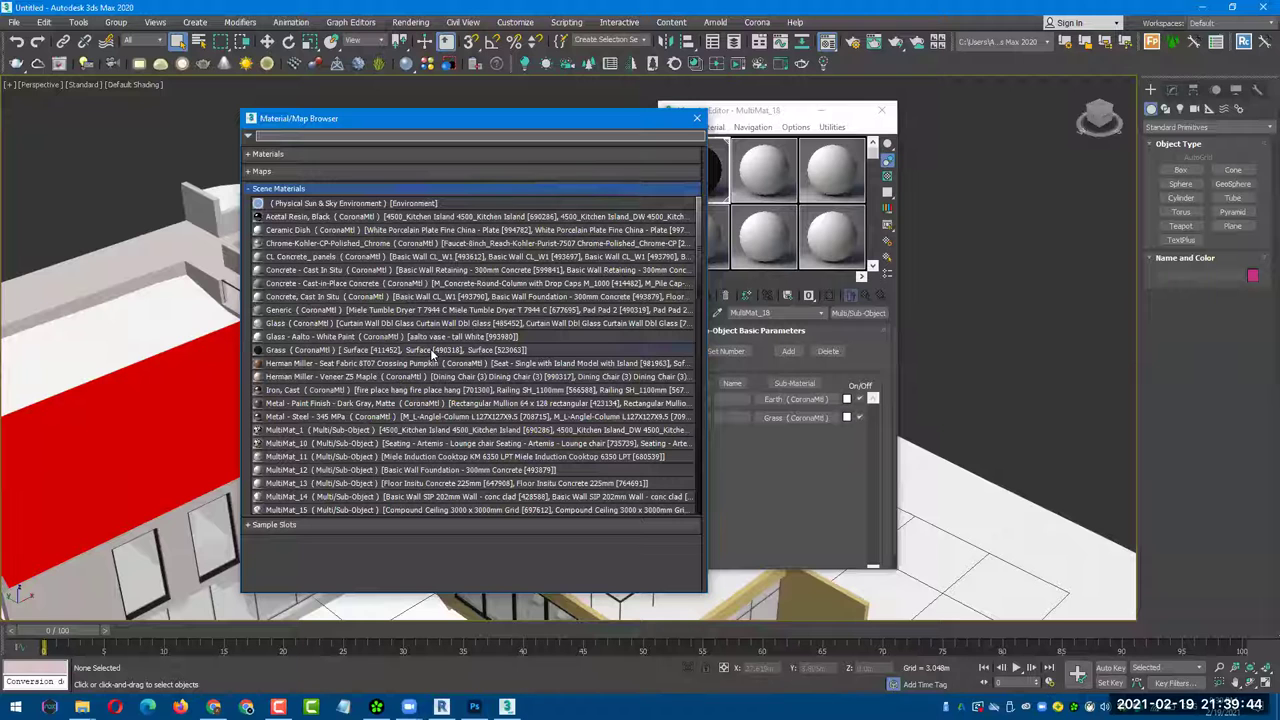
- Close the Material/Map Browser and recentre the house in the Perspective viewport
click(697, 118)
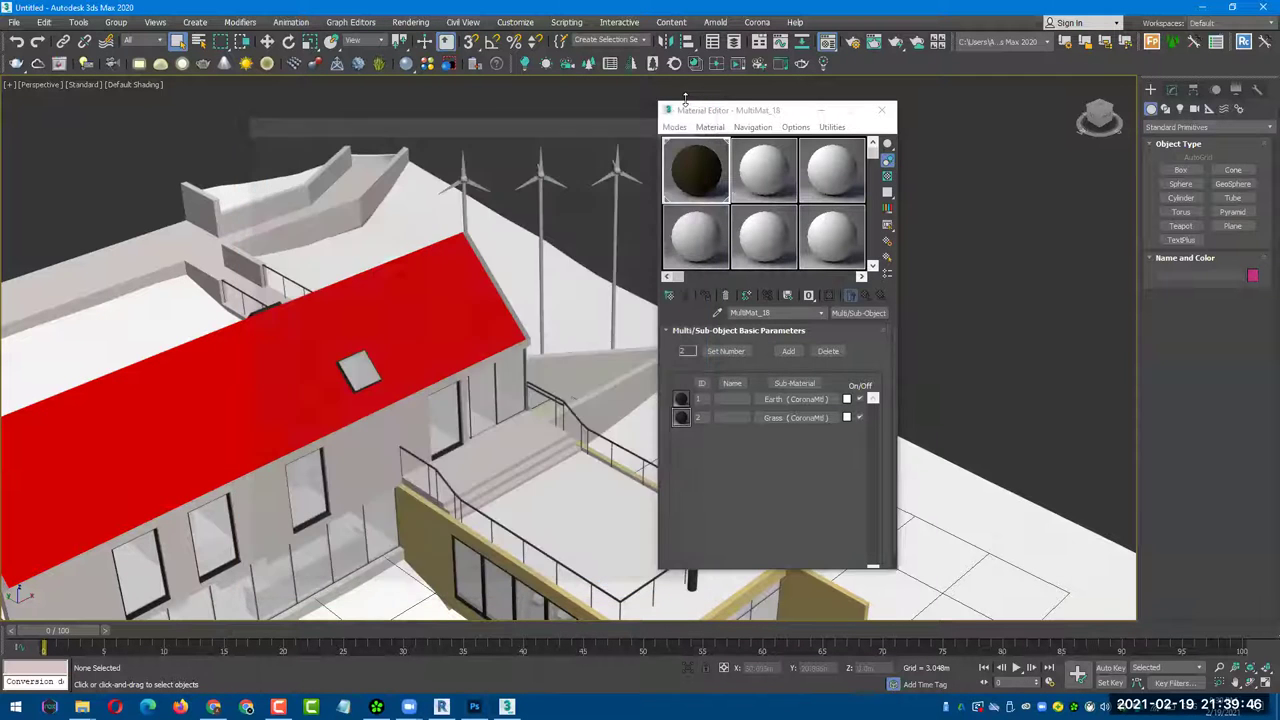
scroll(600, 113, down, 5)
middle_drag(597, 113, 562, 148)
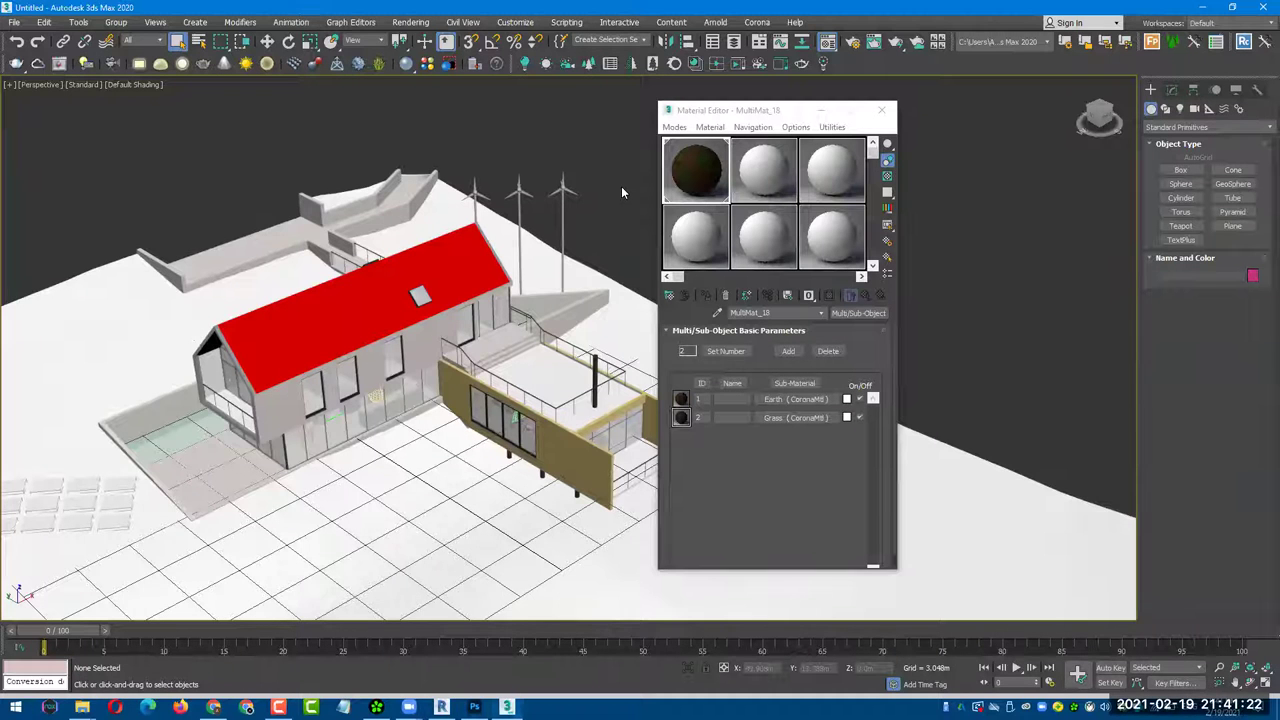
- Recentre the house, close the Material Editor, and zoom on the red-roofed house and terrain
scroll(618, 195, down, 5)
middle_drag(542, 195, 462, 197)
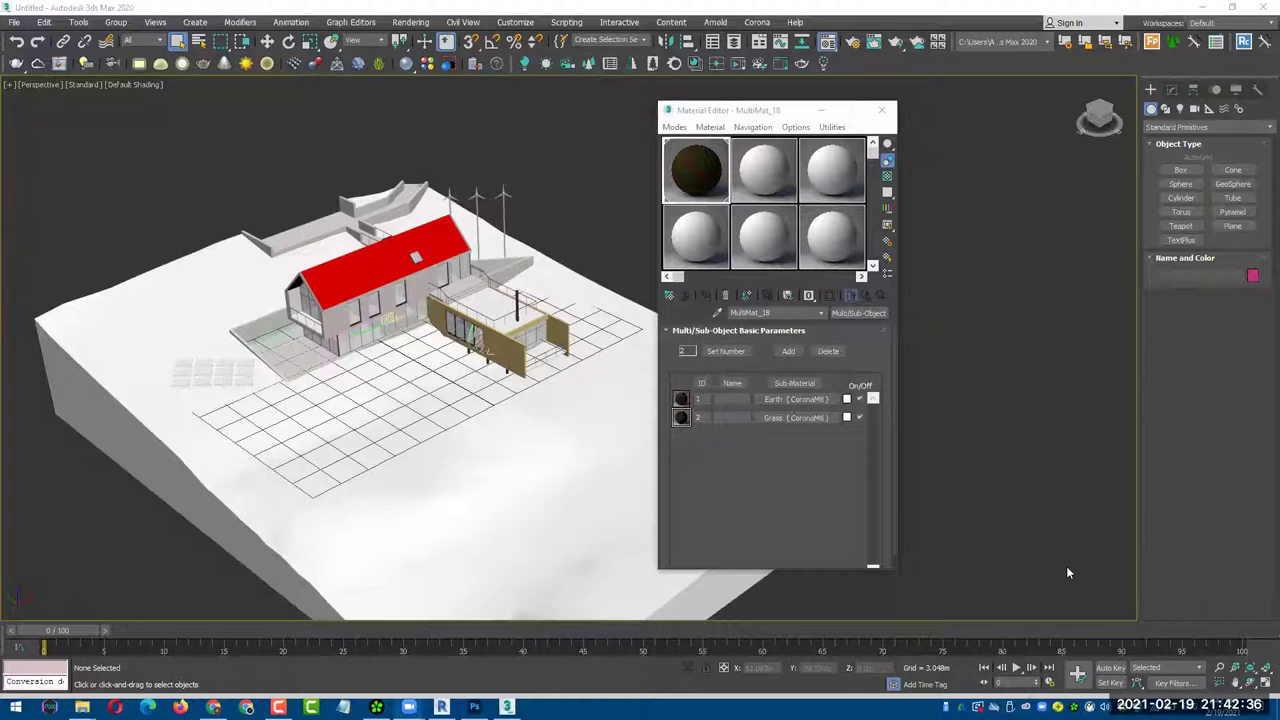
scroll(1100, 482, down, 1)
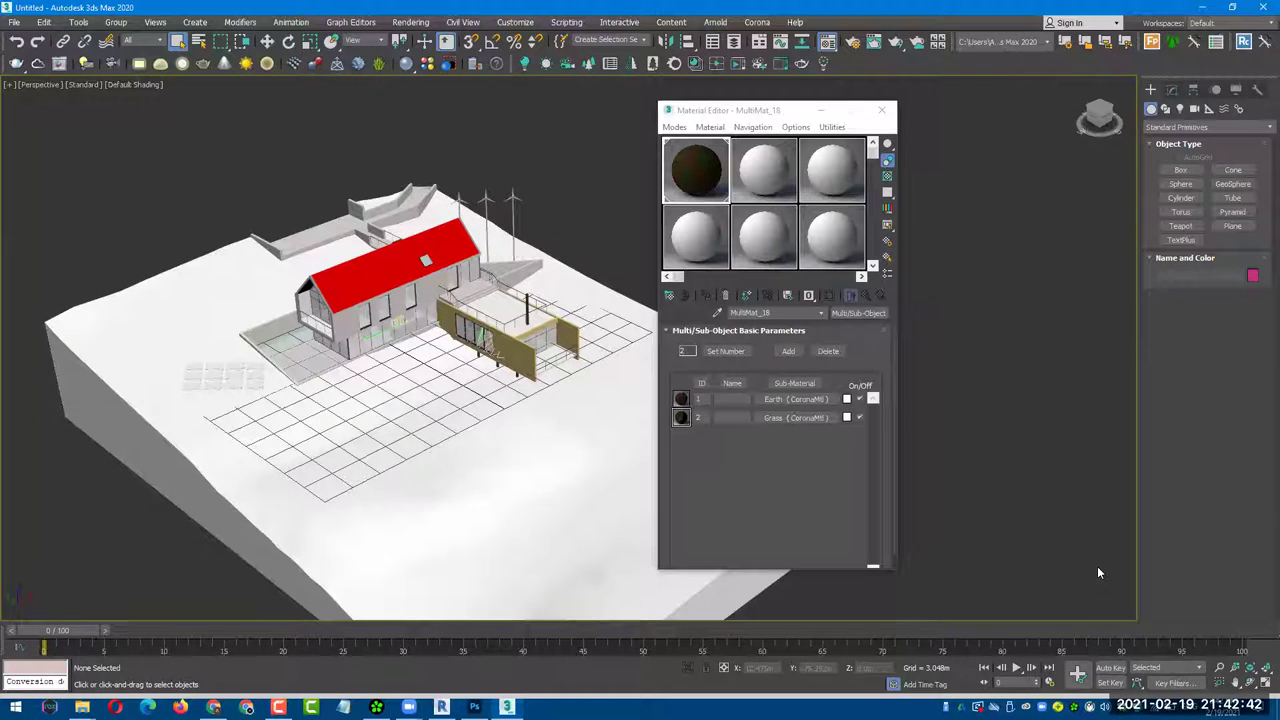
middle_drag(600, 216, 634, 226)
click(884, 110)
scroll(938, 236, down, 2)
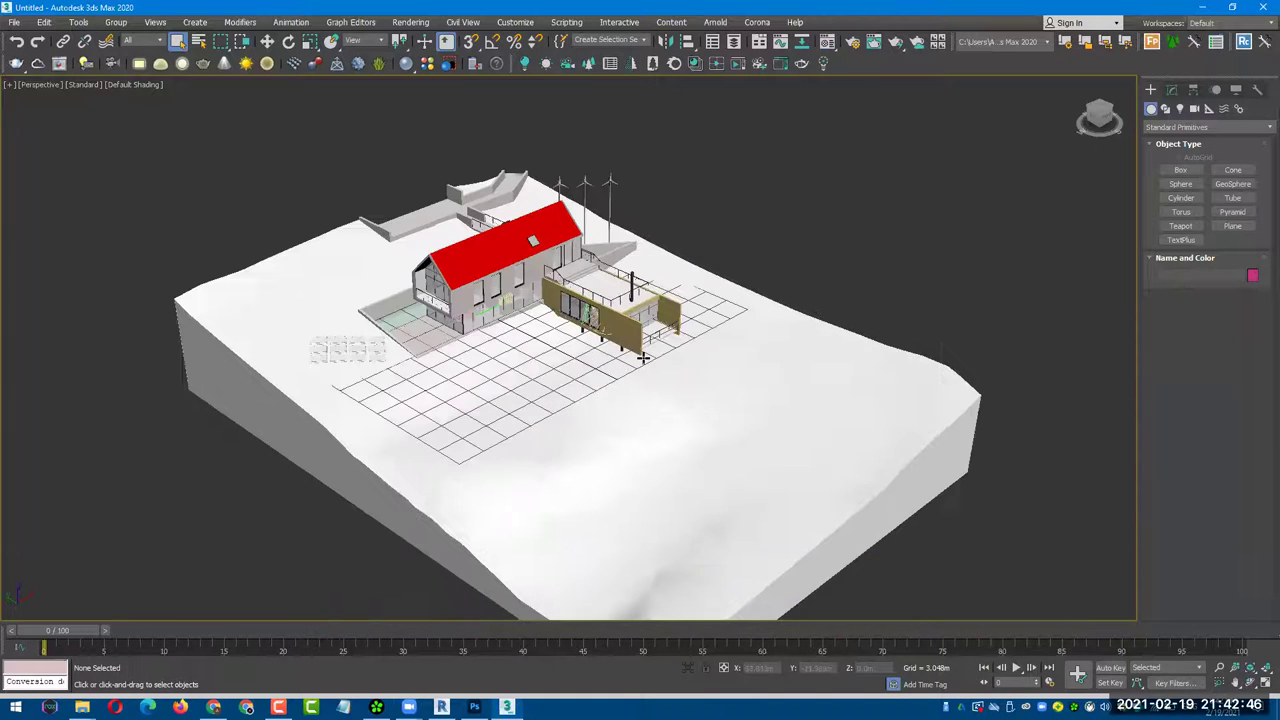
scroll(640, 356, up, 3)
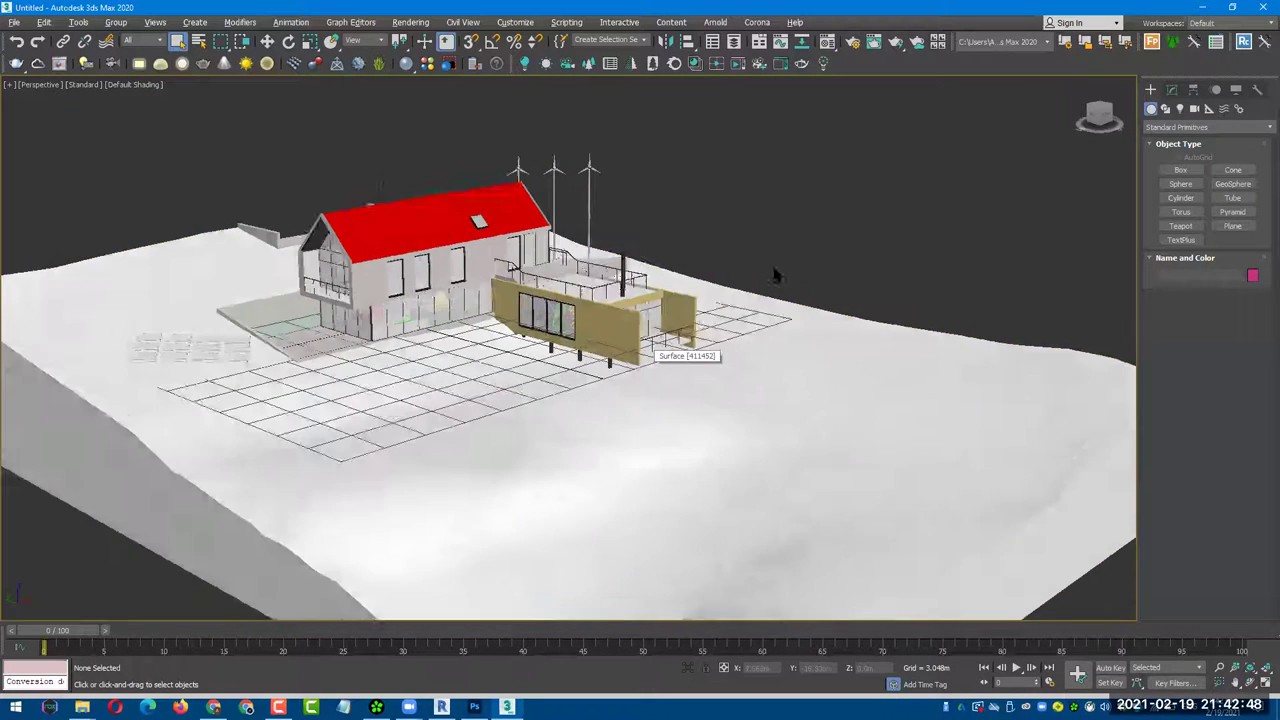
- Switch to a zoomed-extents wireframe Top view of the house
mouse_move(775, 275)
alt+middle_down()
mouse_move(768, 291)
mouse_move(810, 279)
alt+middle_up()
key(t)
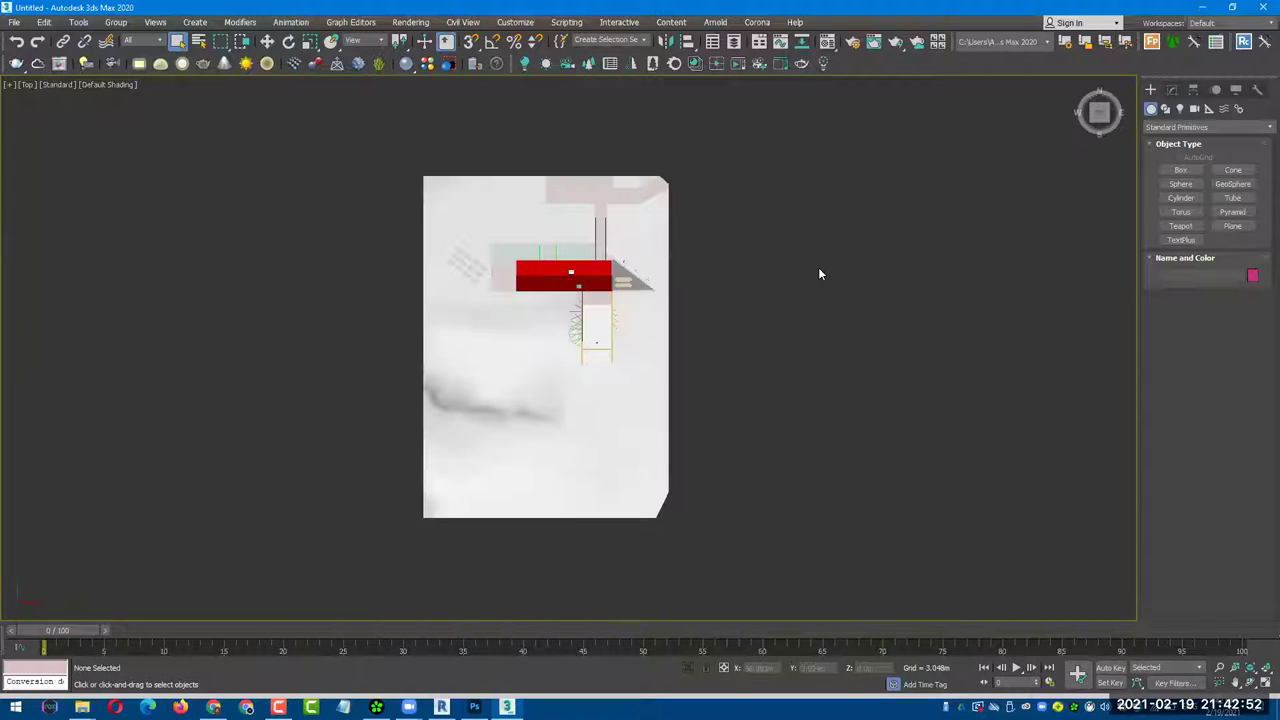
key(F3)
key(z)
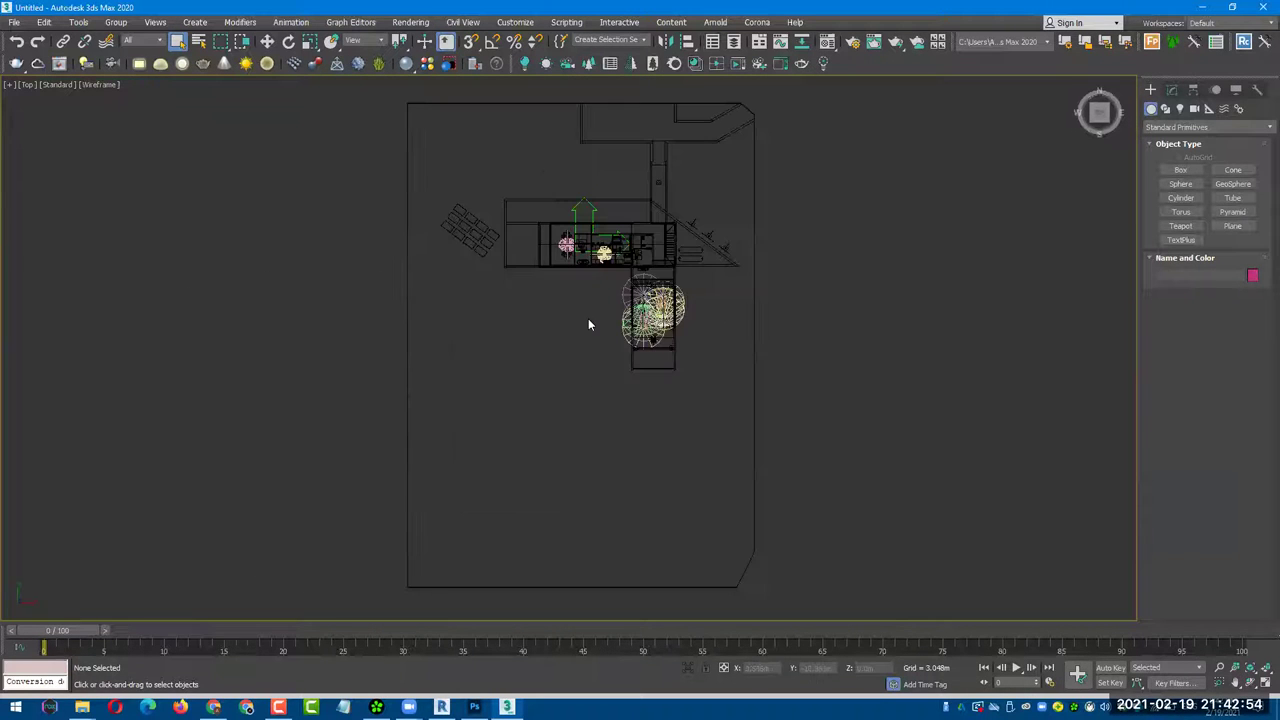
- Place a CoronaCam below-left of the house aimed at it, then view through it shaded
click(1196, 110)
click(1185, 125)
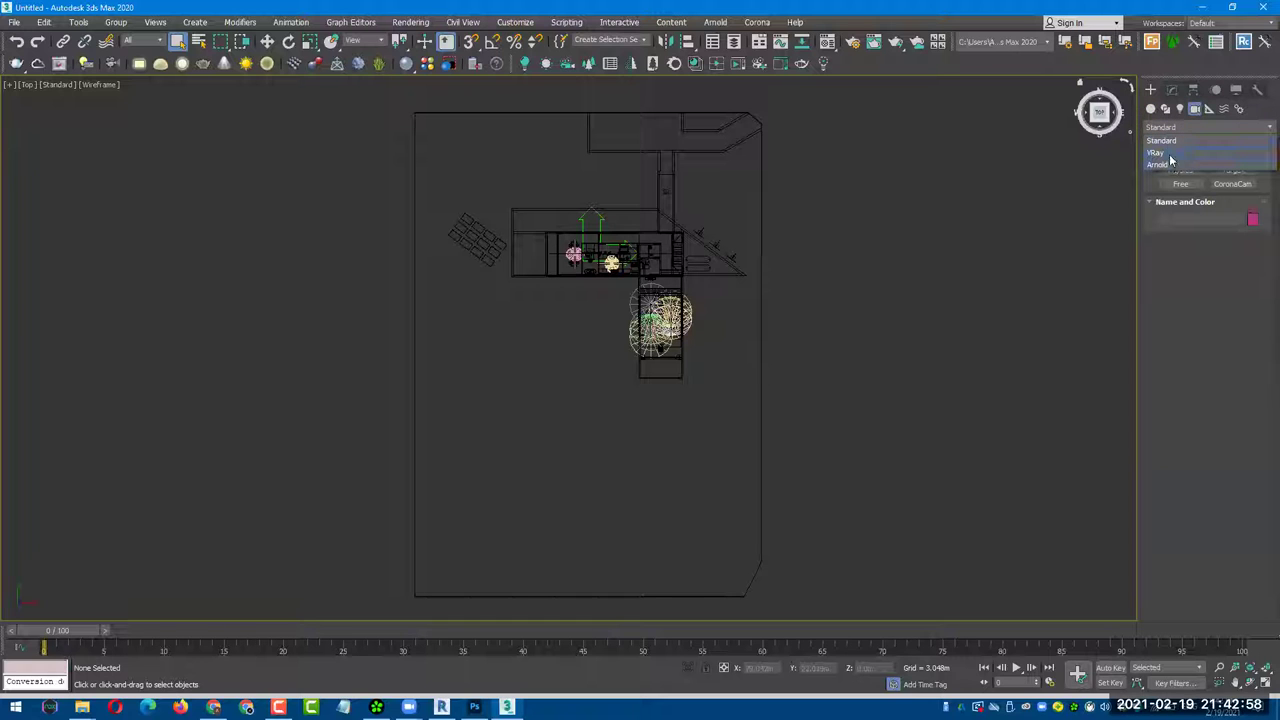
click(1168, 142)
click(1232, 184)
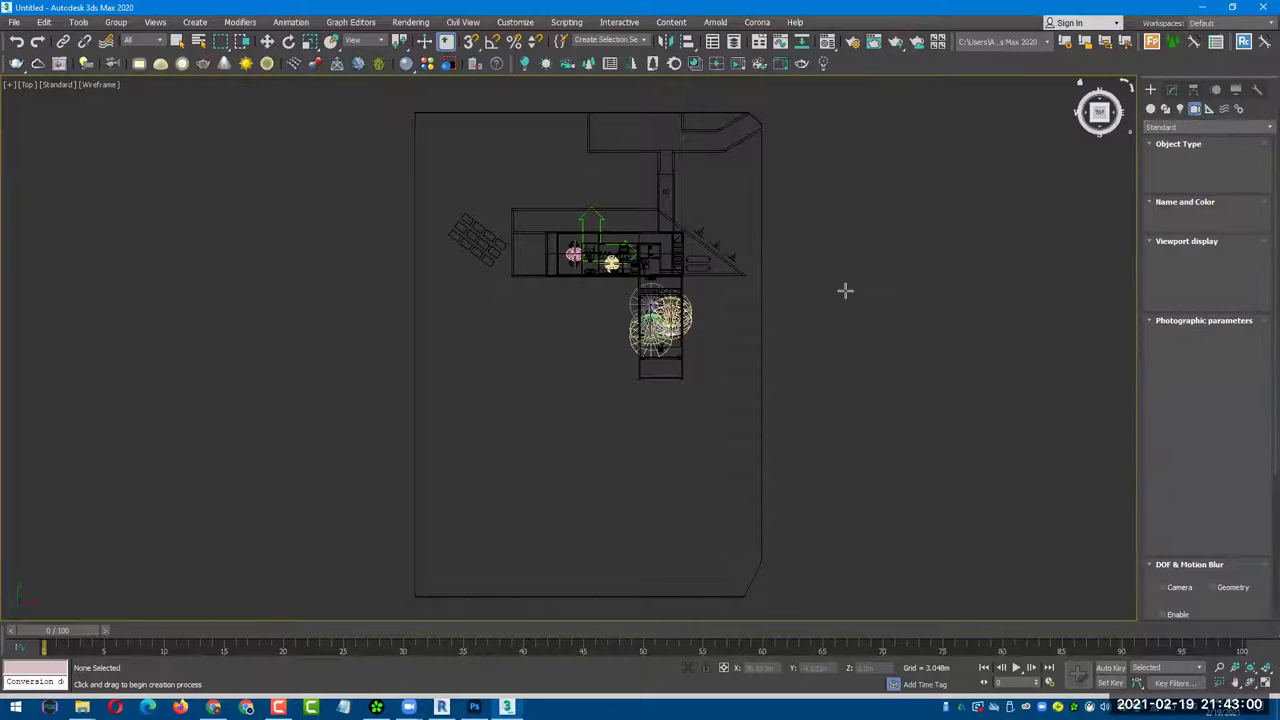
drag(472, 446, 645, 254)
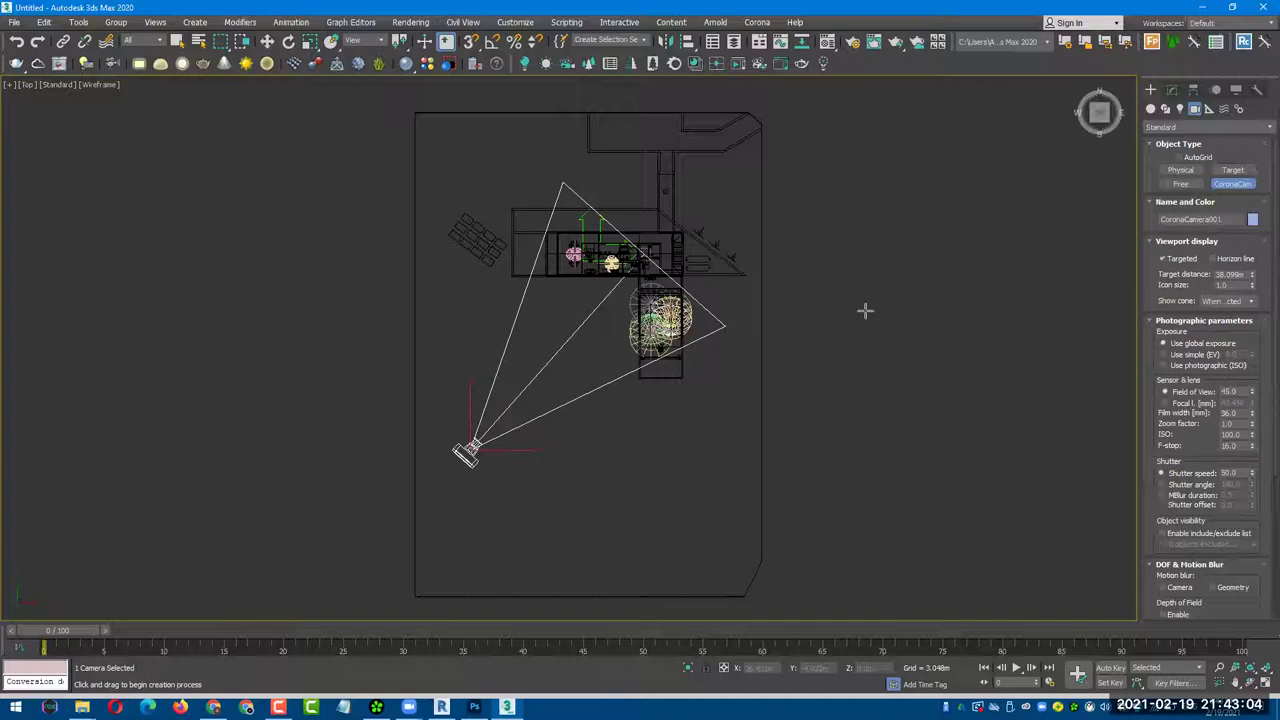
right_click(835, 355)
key(c)
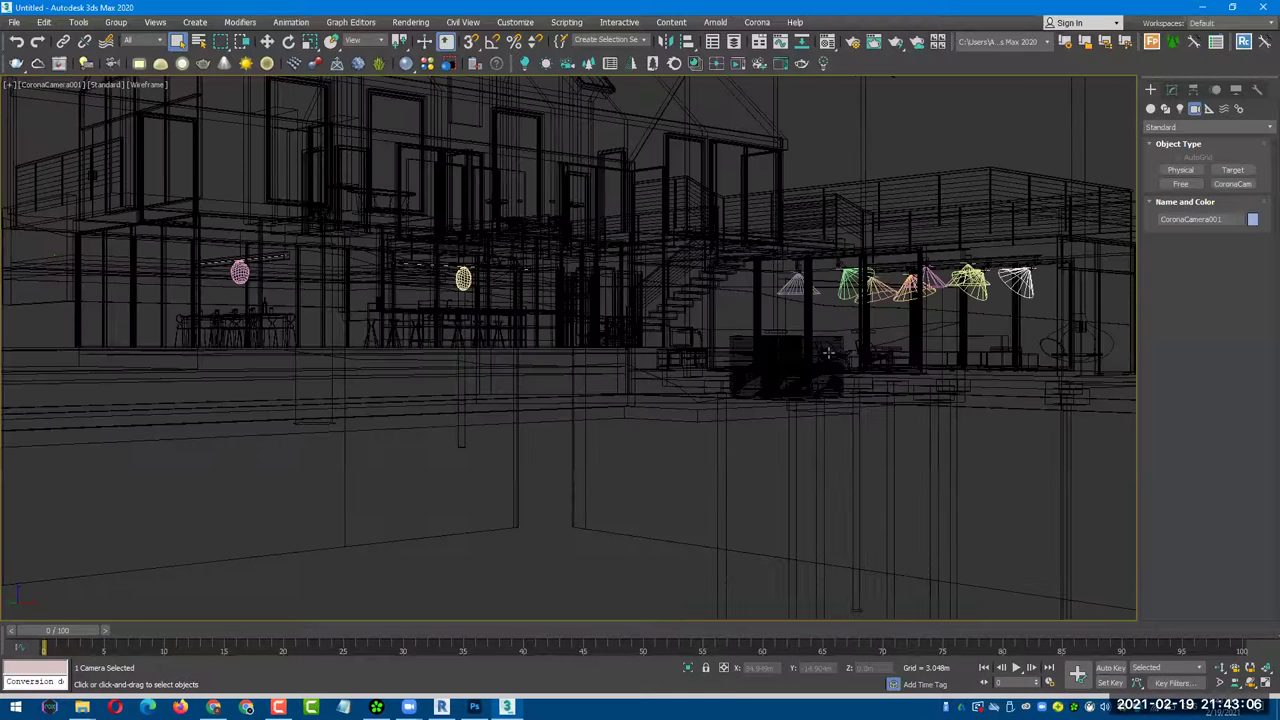
key(F3)
- Open the Corona Render Setup dialog
scroll(829, 351, down, 3)
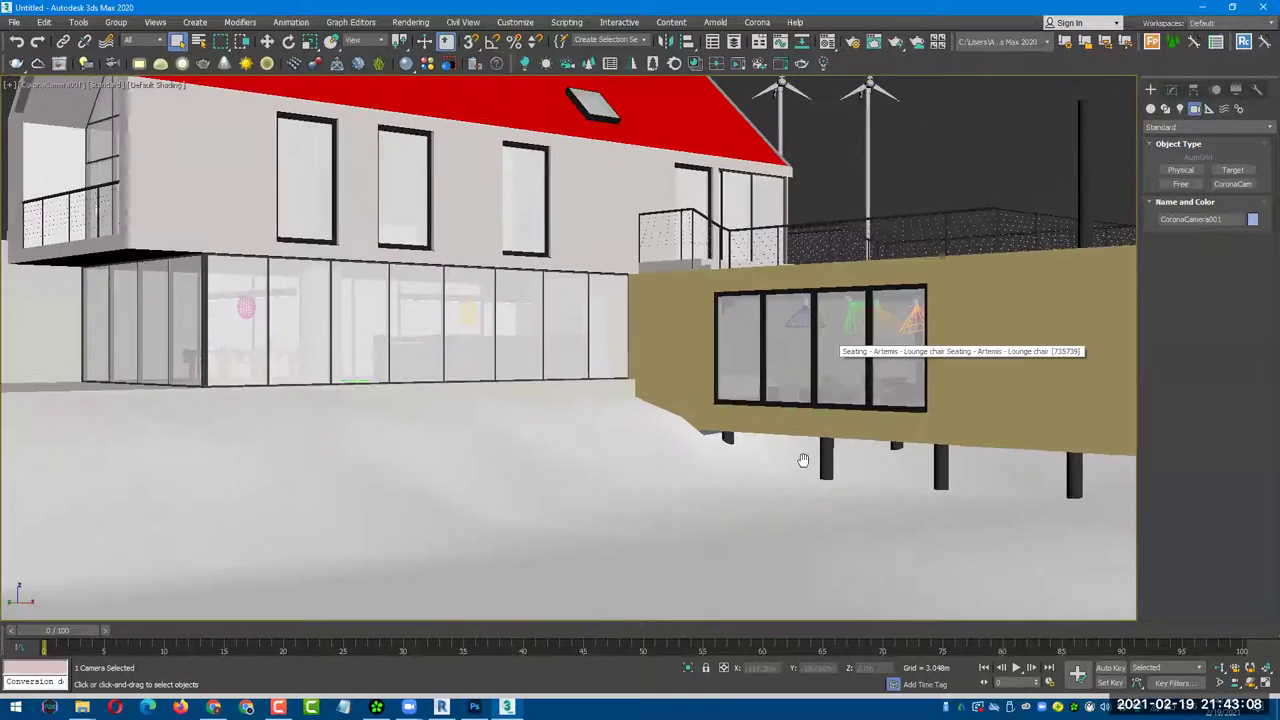
scroll(814, 457, down, 4)
click(852, 44)
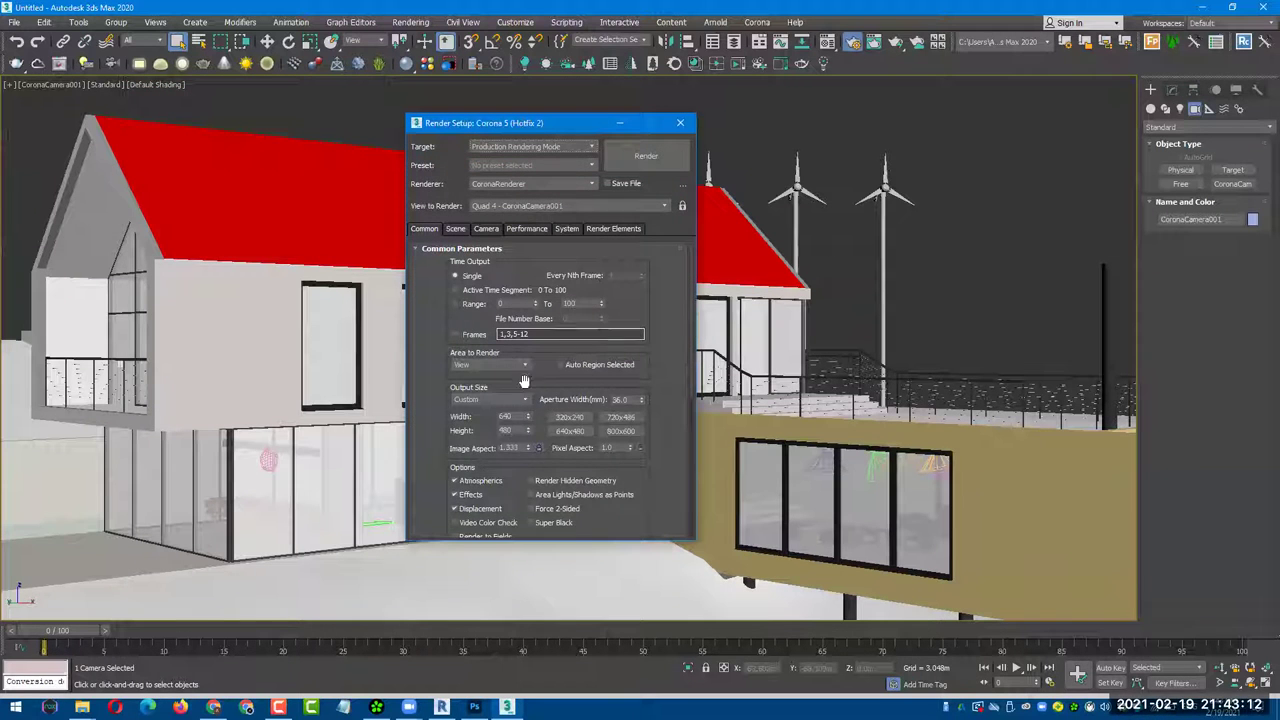
key(shift+q)
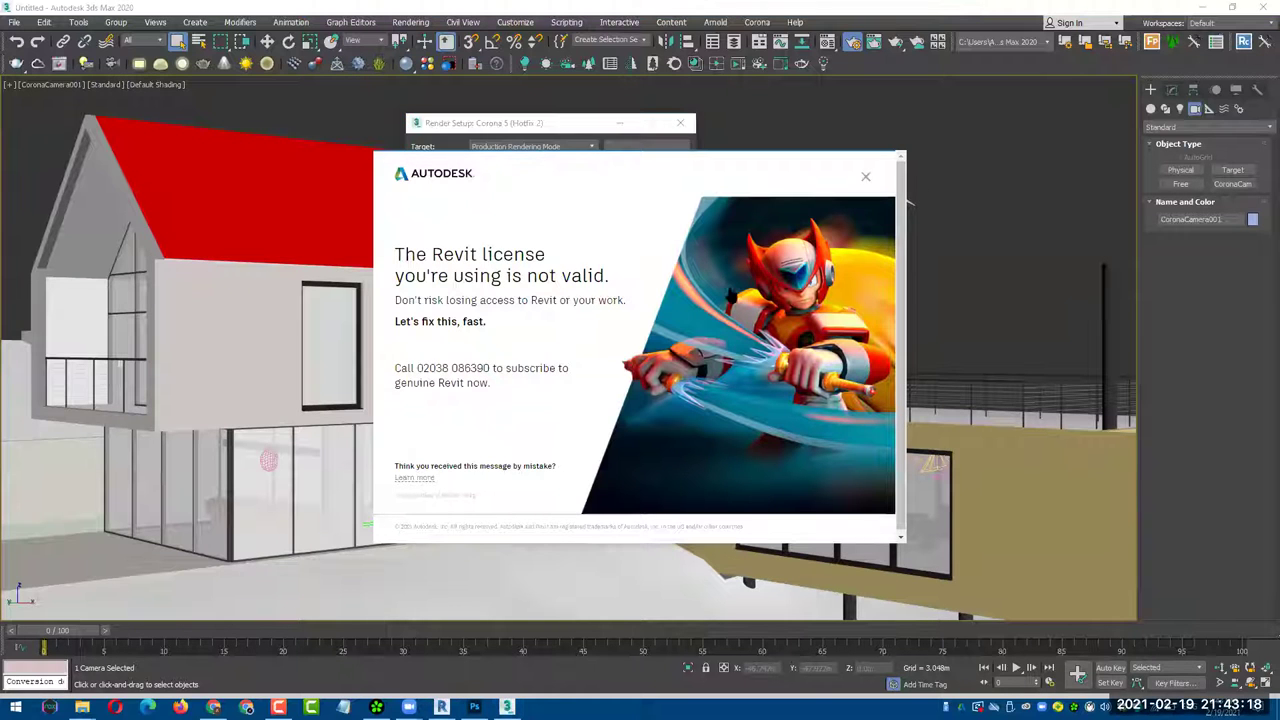
- Dismiss the Revit licence notice, then close Revit and answer its save prompt
click(868, 178)
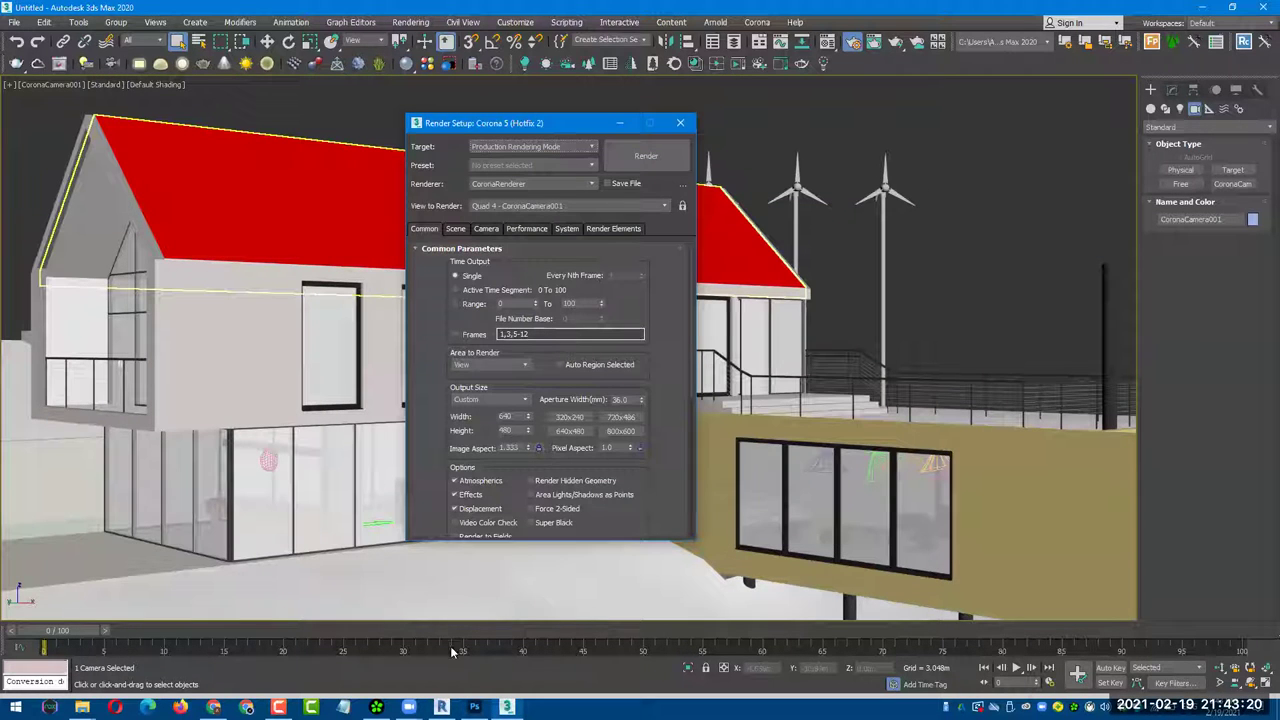
click(441, 707)
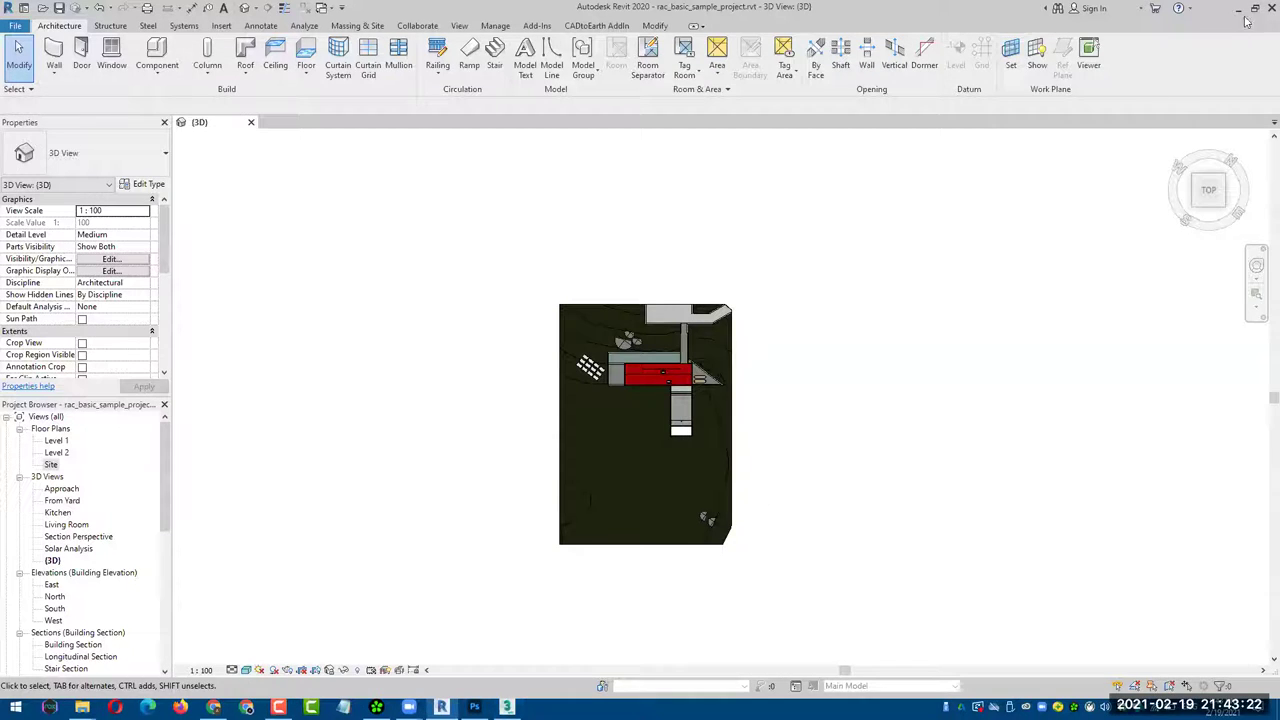
click(1272, 7)
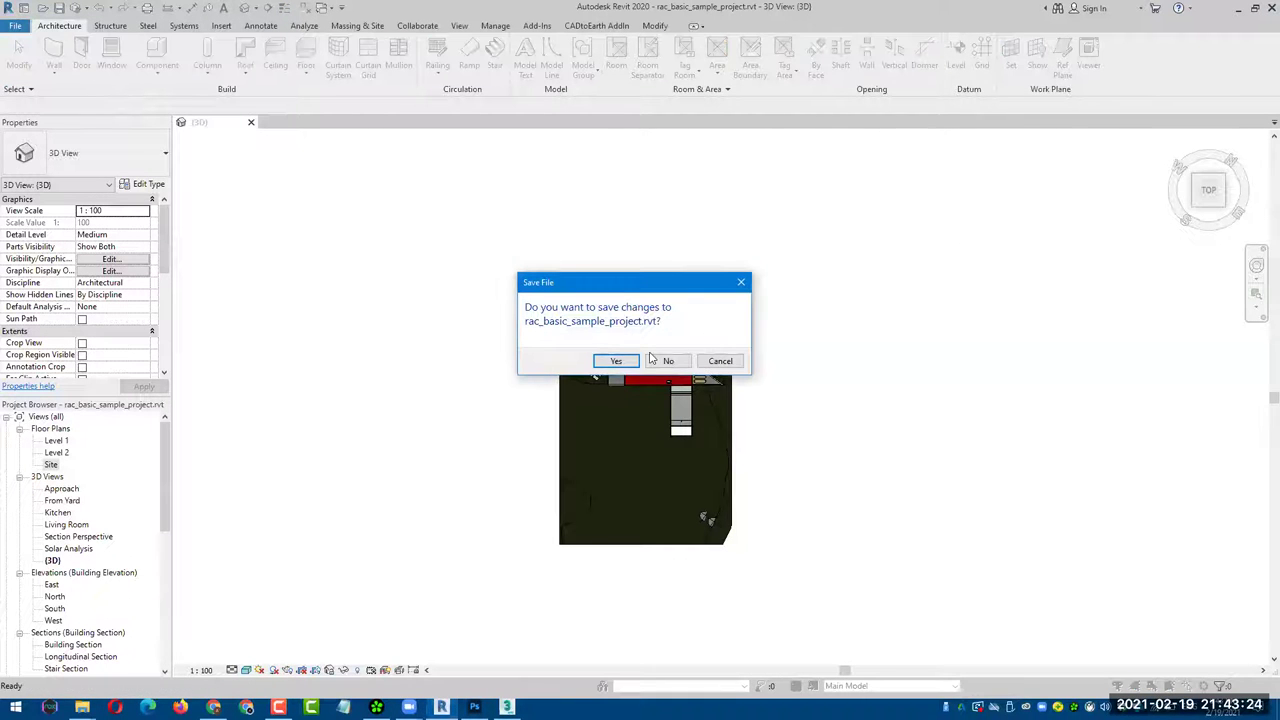
click(622, 360)
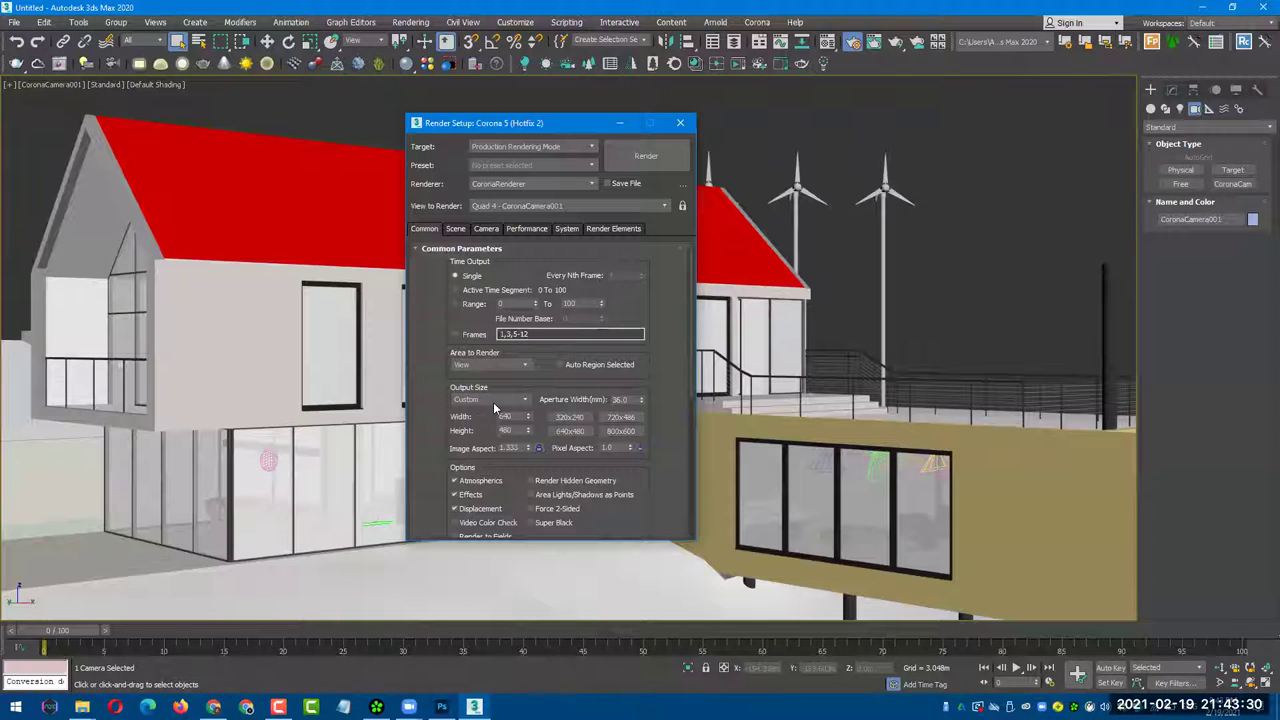
- Choose the HDTV (video) output size preset in Render Setup's Common tab
click(493, 402)
click(478, 567)
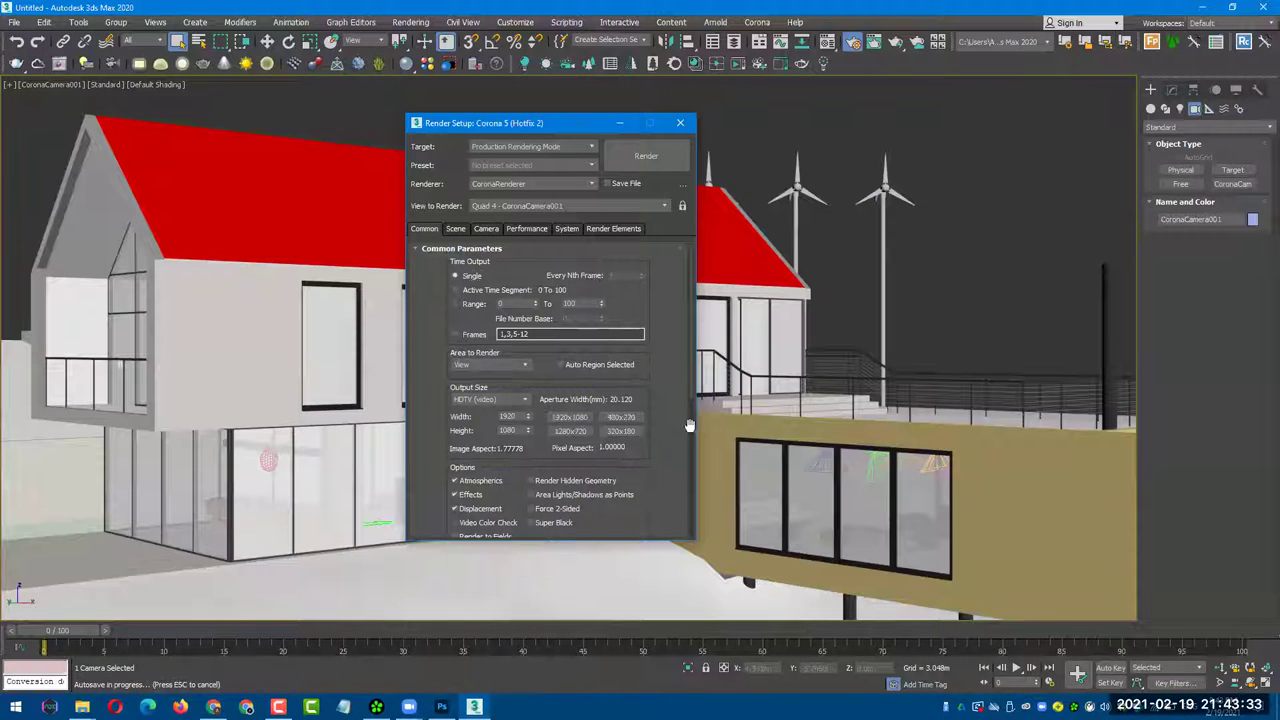
- Set output to 1280x720 and turn on Show Safe Frames in the camera view
click(580, 431)
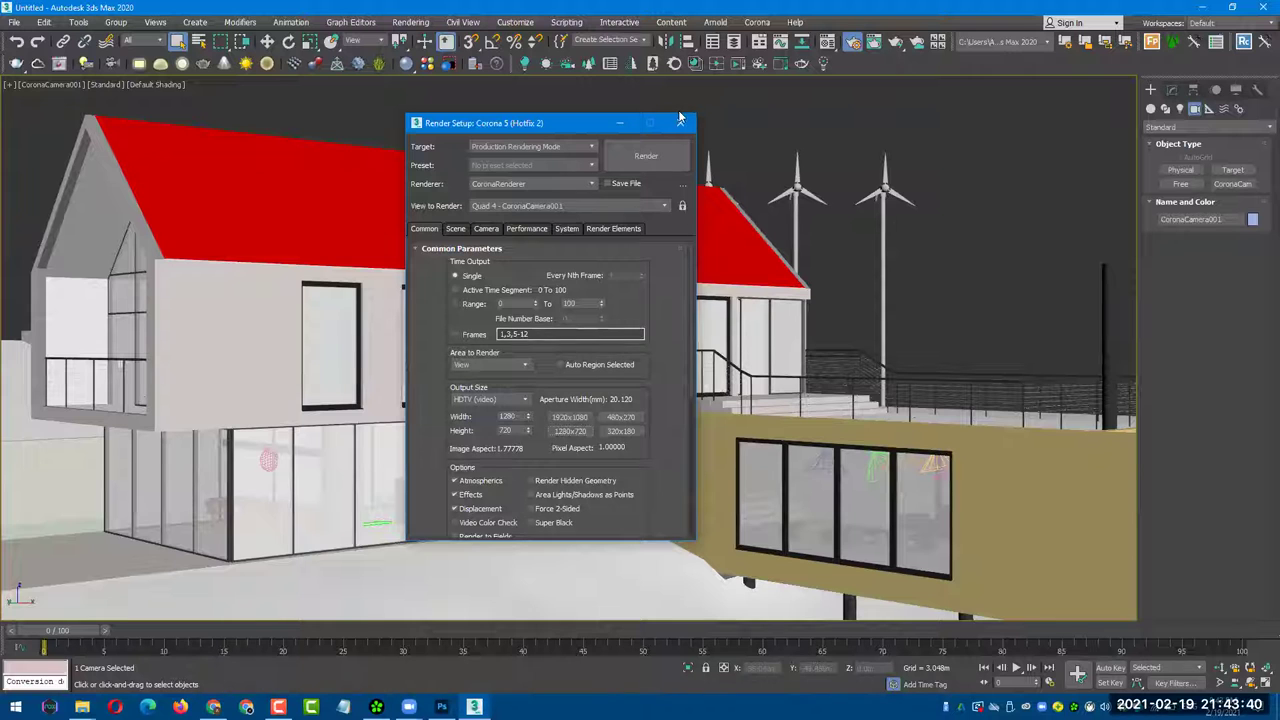
key(F10)
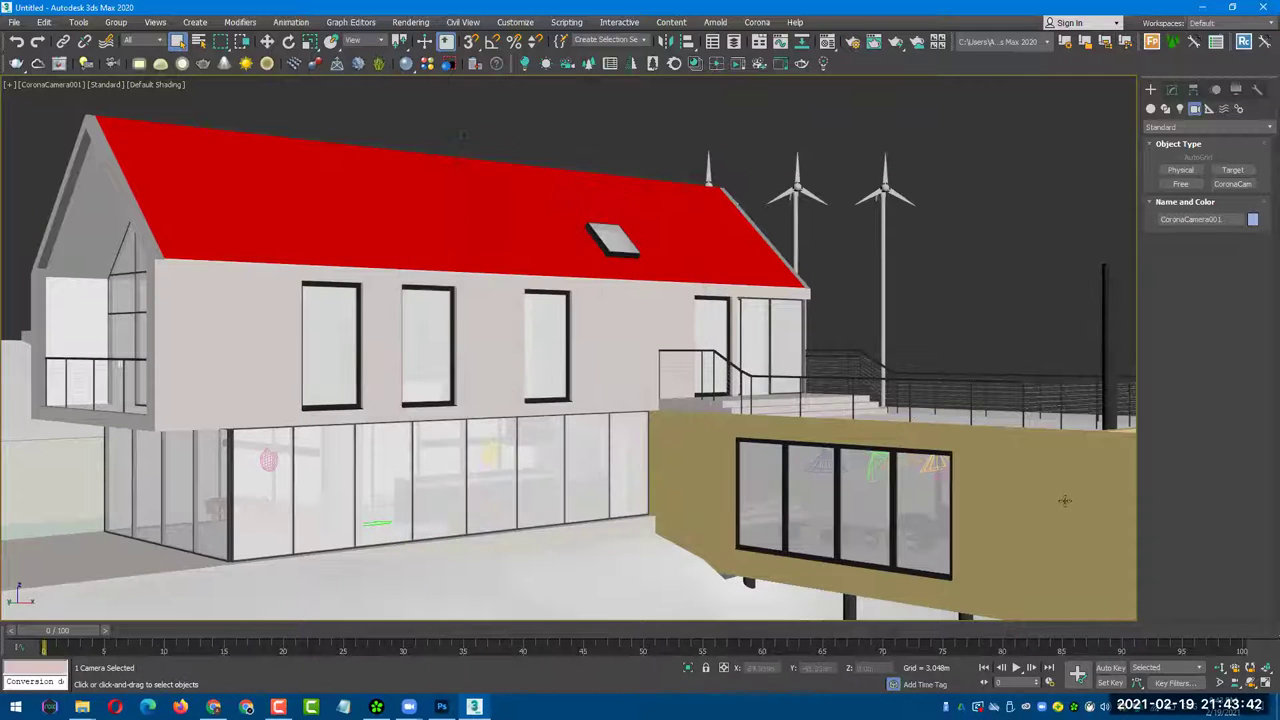
click(71, 86)
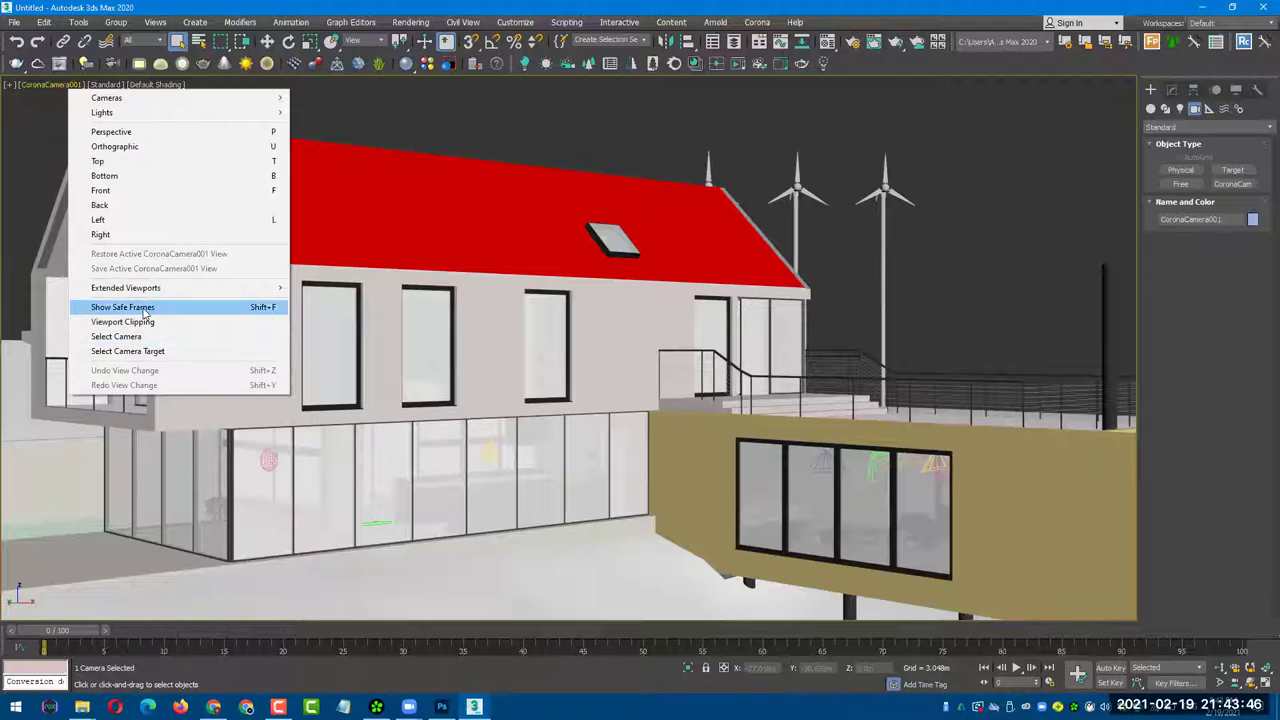
click(145, 307)
- Dolly and pan CoronaCamera001 so the house fits the 1280x720 safe frame
middle_drag(957, 259, 944, 278)
click(1222, 668)
mouse_move(899, 280)
mouse_down()
mouse_move(840, 307)
mouse_move(613, 328)
mouse_move(603, 300)
mouse_up()
middle_drag(603, 300, 596, 325)
- Select CoronaCamera001 and check Horizon line under its Viewport display settings
click(85, 87)
click(150, 336)
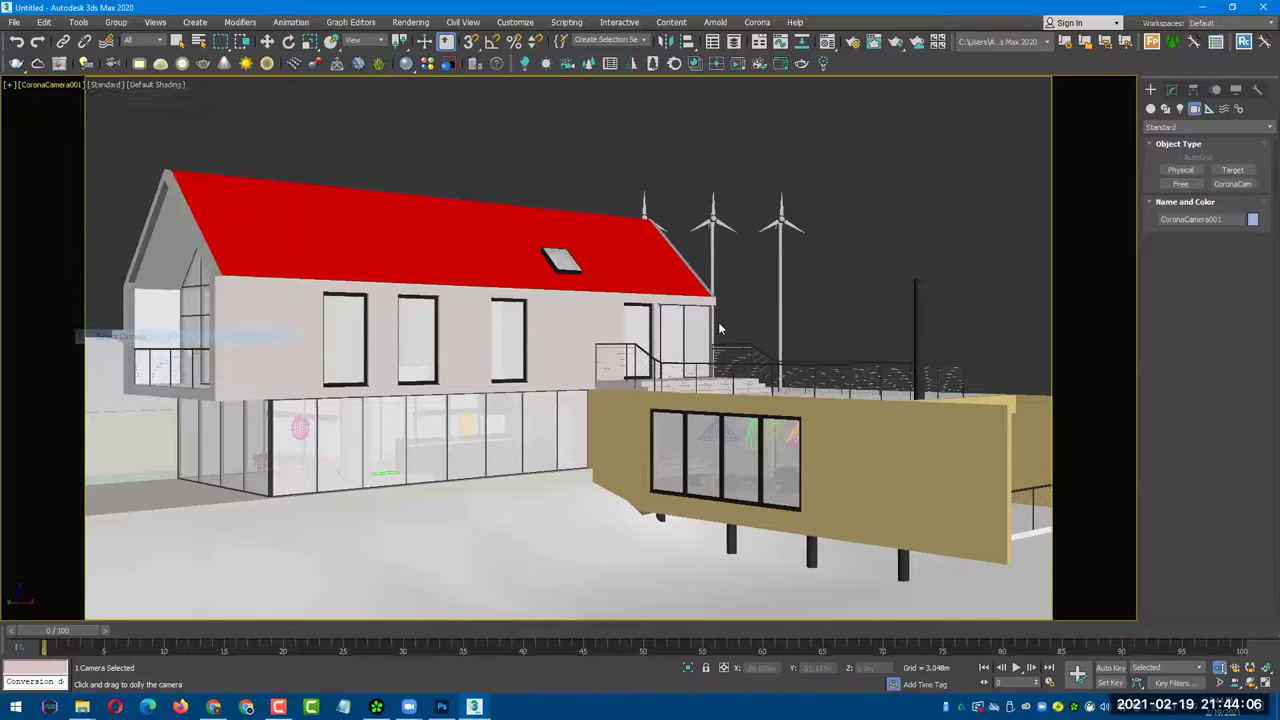
click(1172, 89)
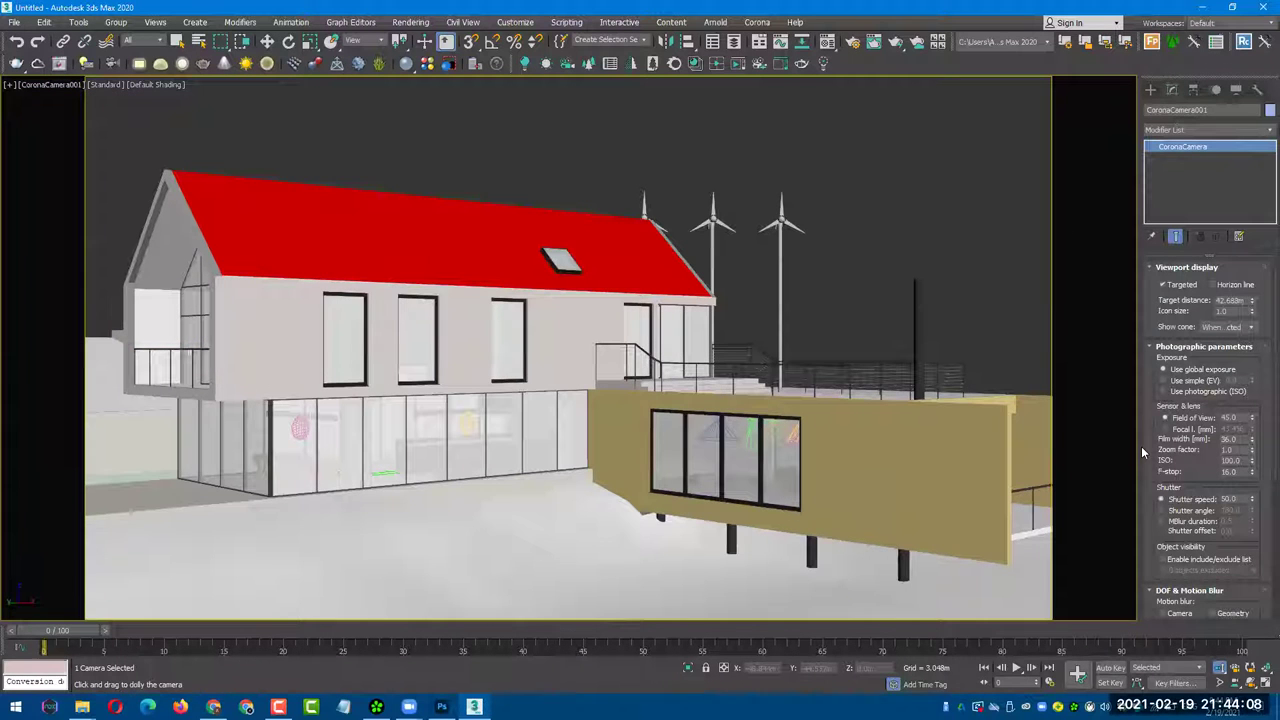
scroll(1150, 467, down, 1)
scroll(1148, 480, down, 1)
scroll(1144, 495, down, 1)
scroll(1140, 510, down, 1)
scroll(1149, 527, up, 1)
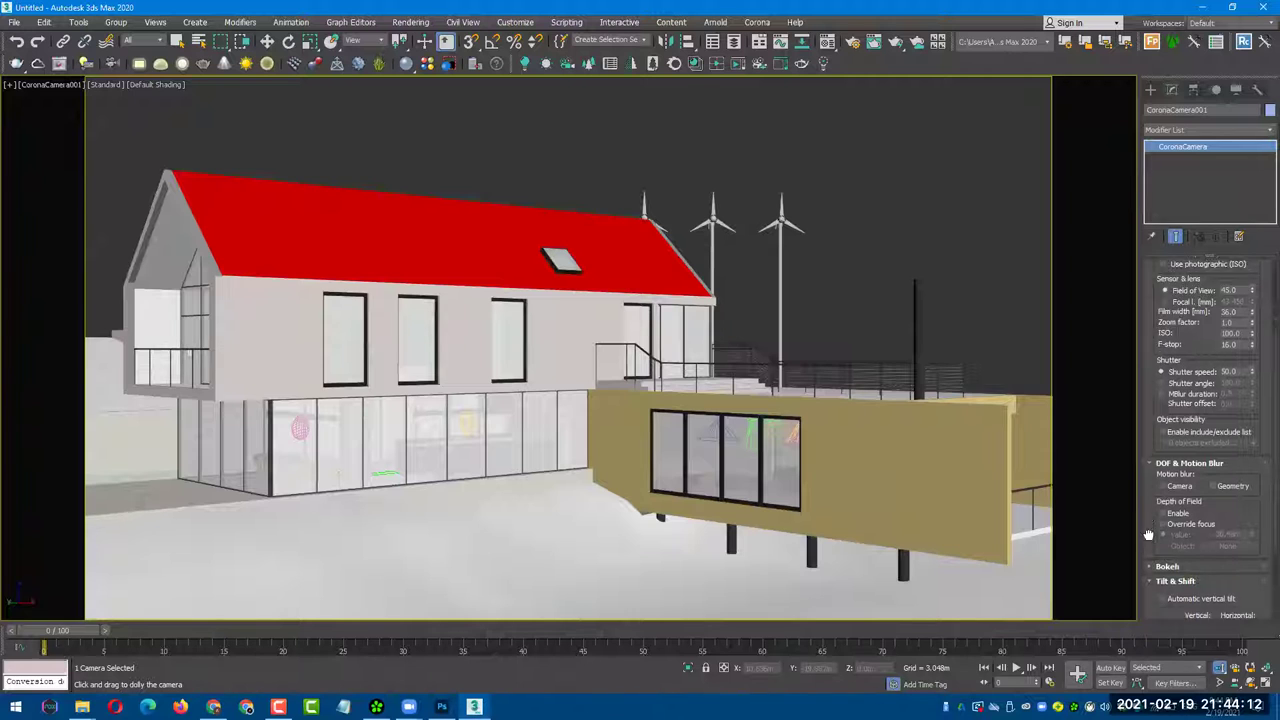
scroll(1147, 565, up, 2)
scroll(1150, 368, up, 1)
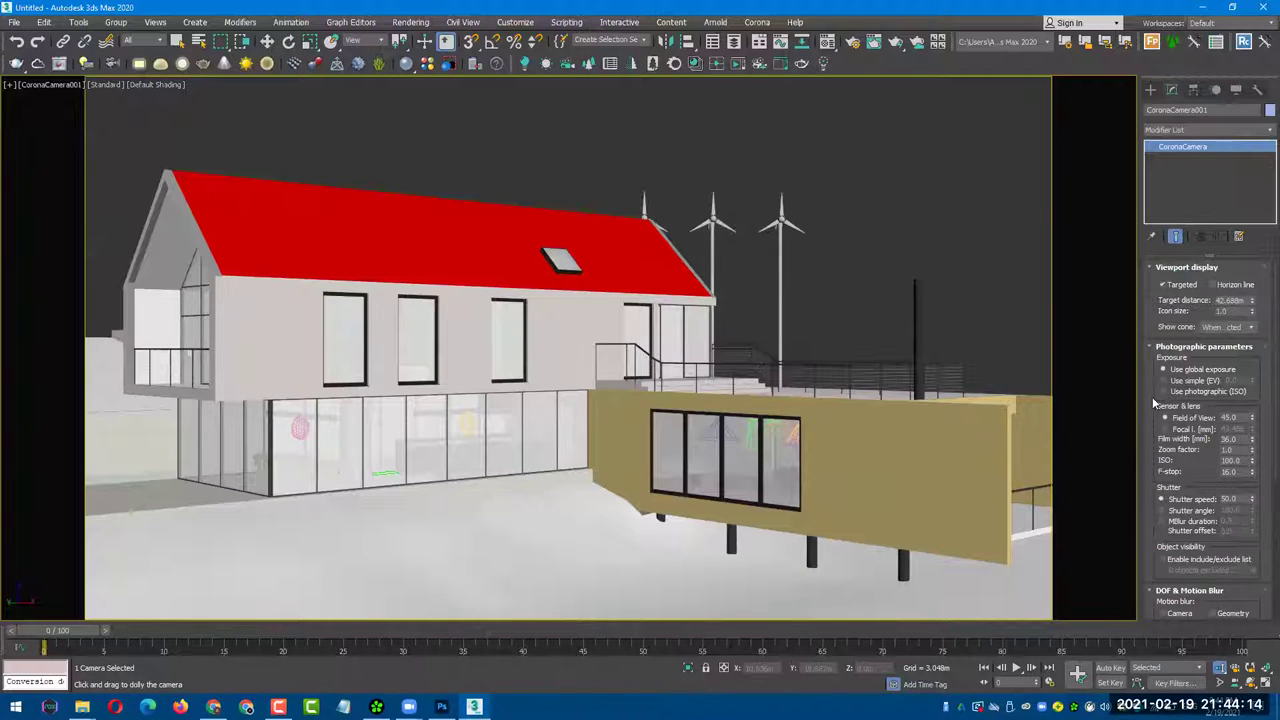
click(1234, 288)
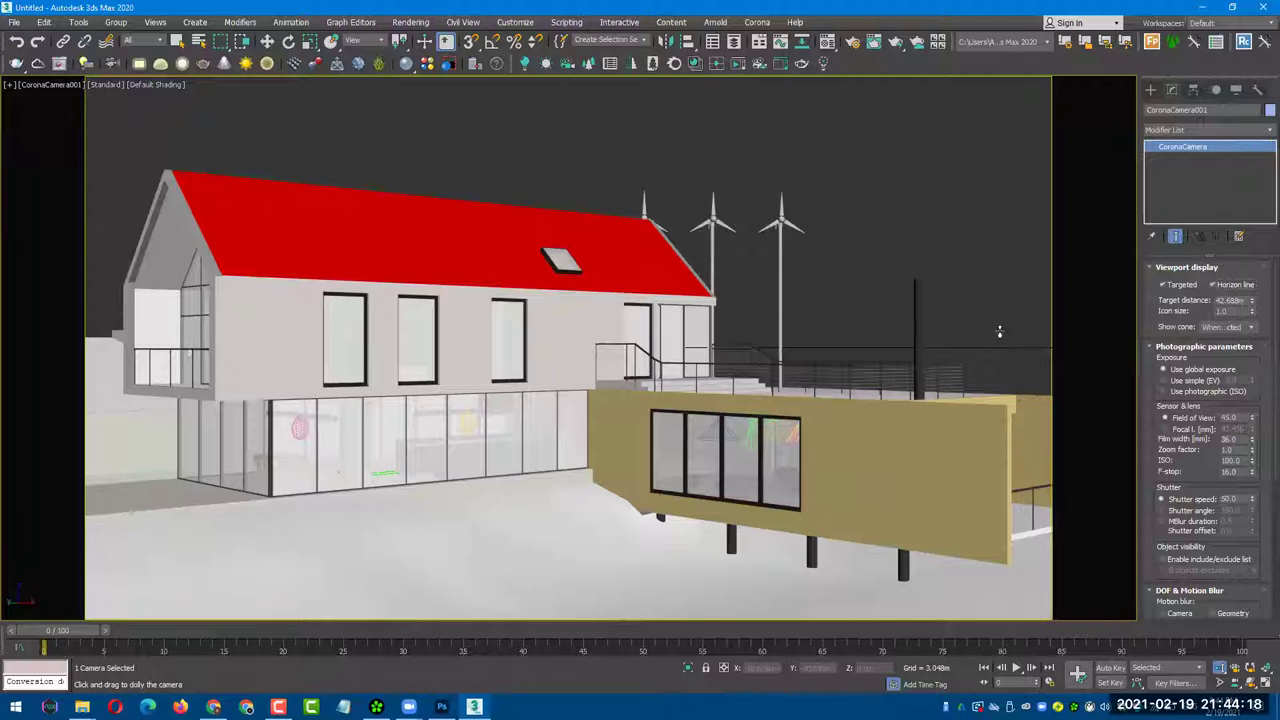
- Exit dolly, reselect CoronaCamera001 and check Automatic vertical tilt under Tilt & Shift
right_click(1000, 258)
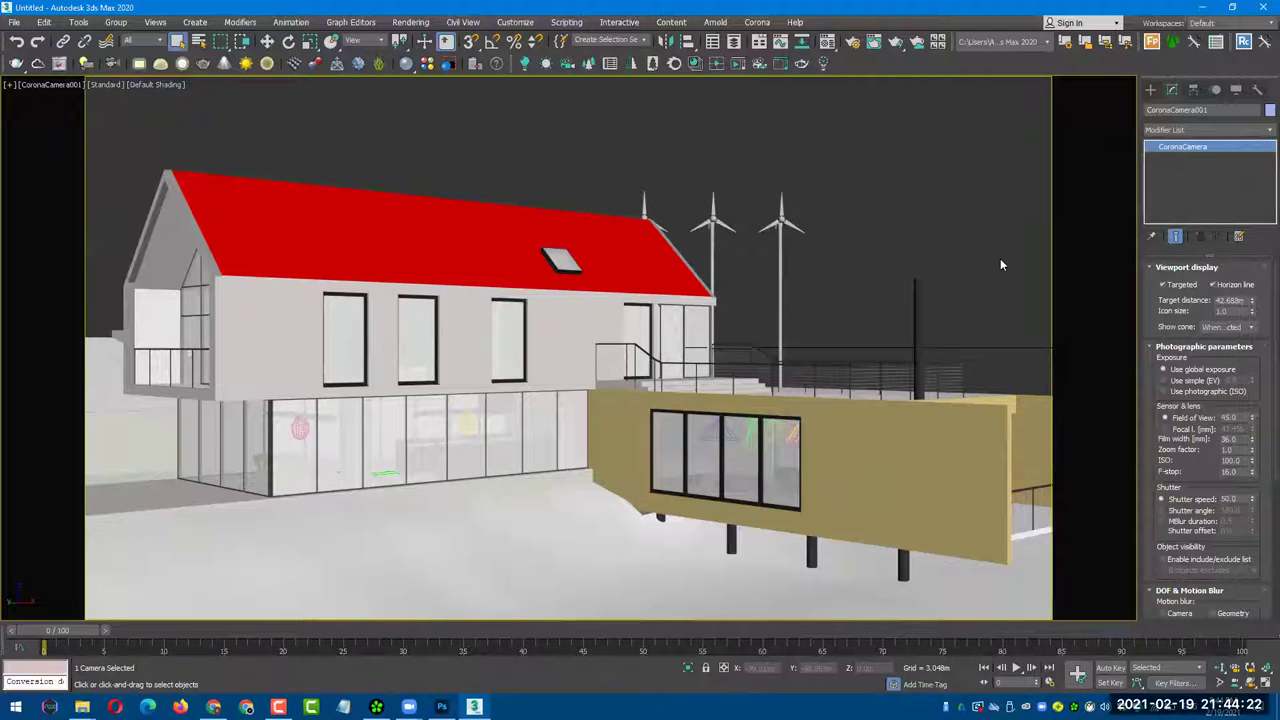
click(1000, 258)
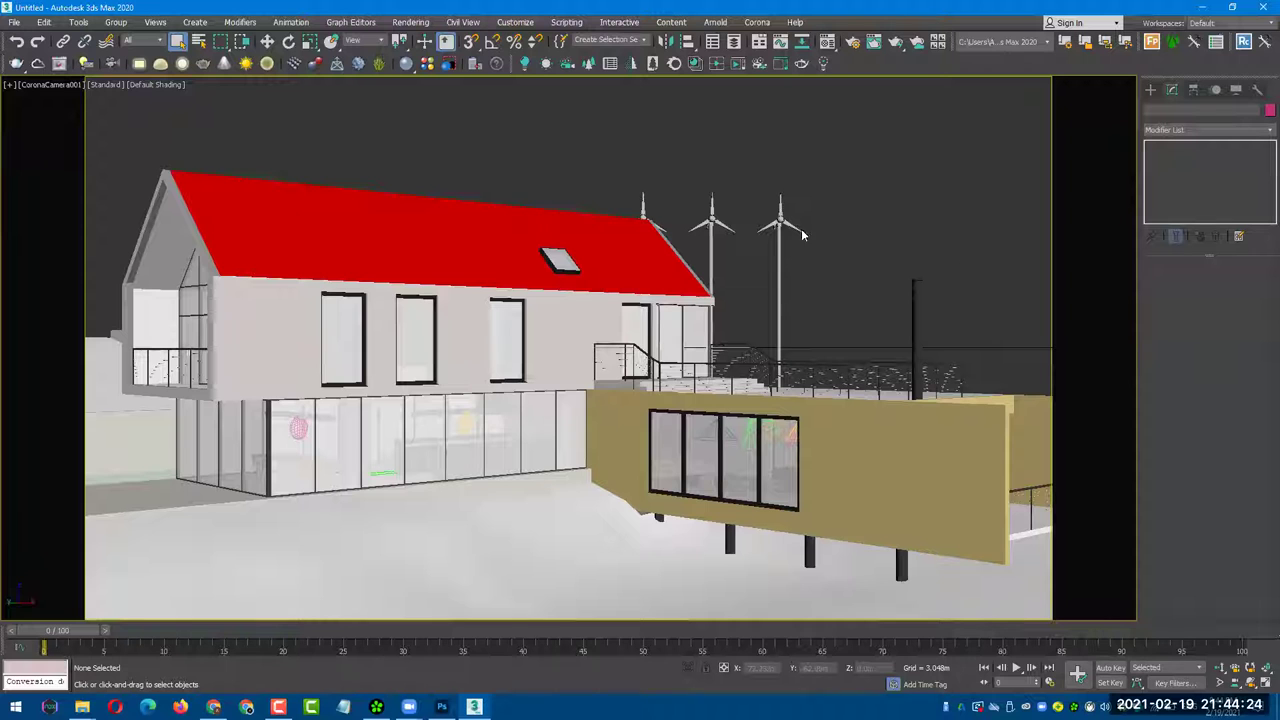
click(69, 86)
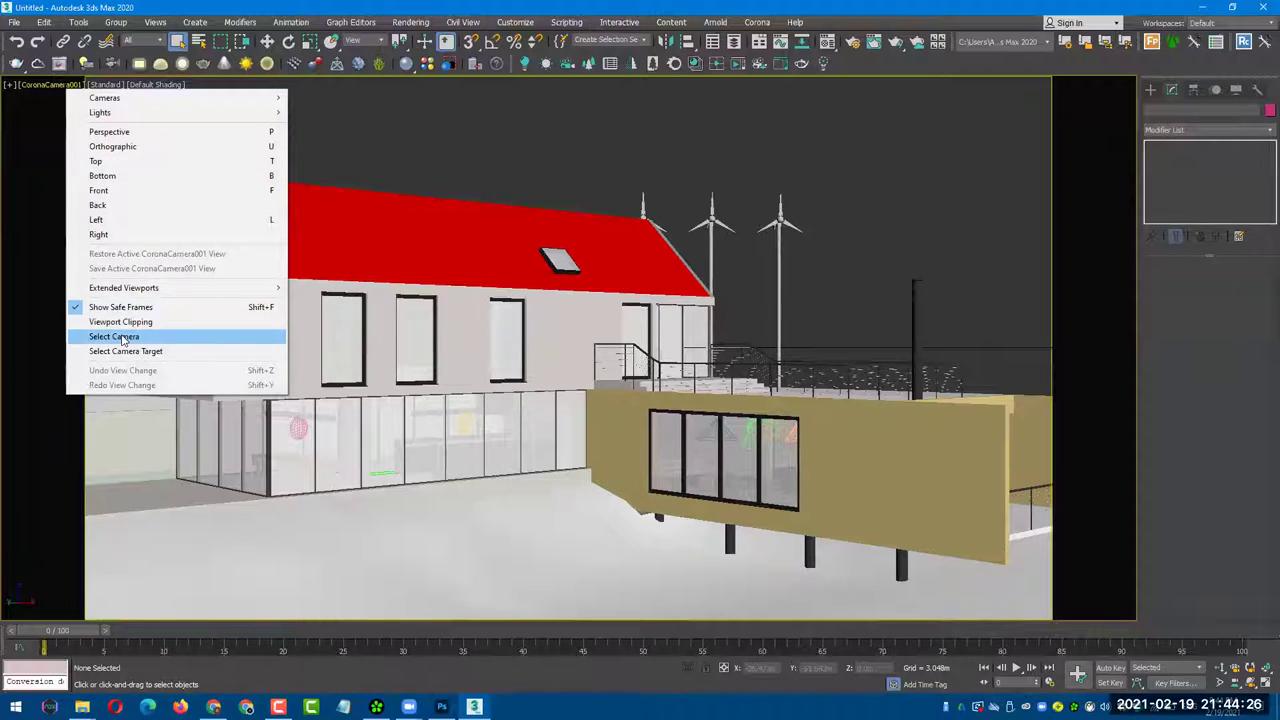
click(117, 336)
scroll(1163, 500, down, 2)
scroll(1160, 500, down, 1)
scroll(1153, 498, down, 2)
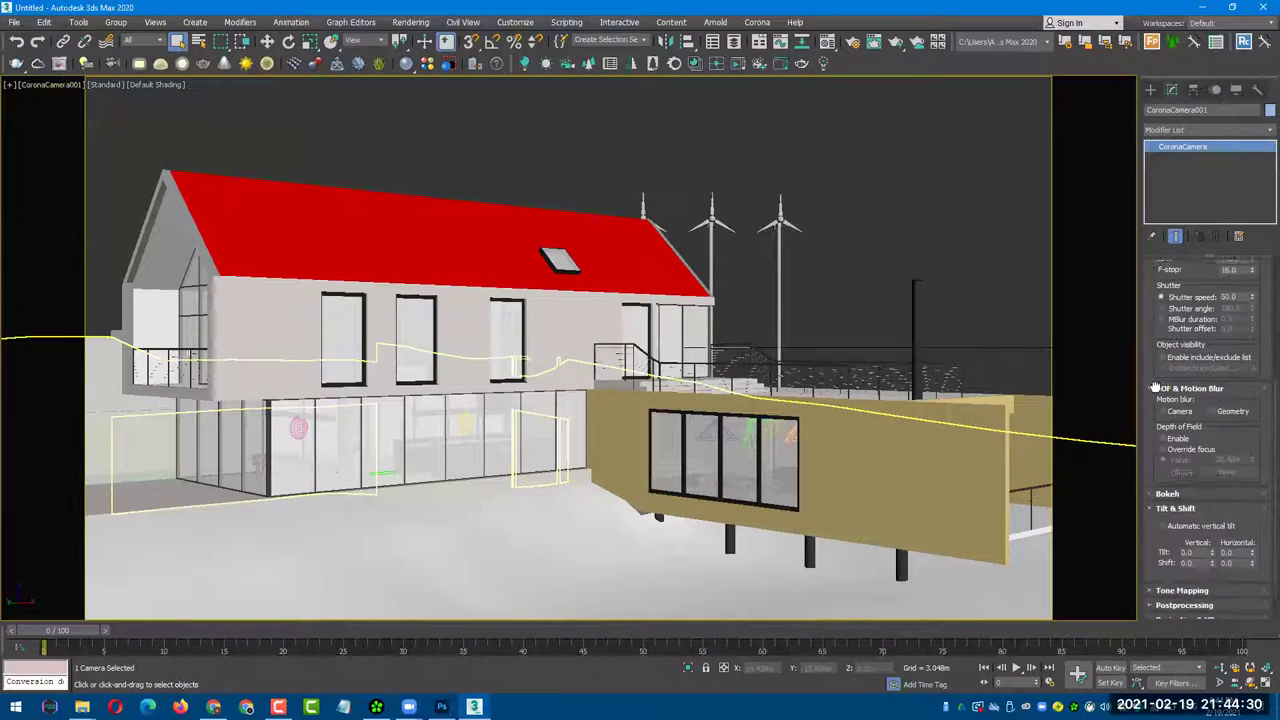
scroll(1150, 520, down, 1)
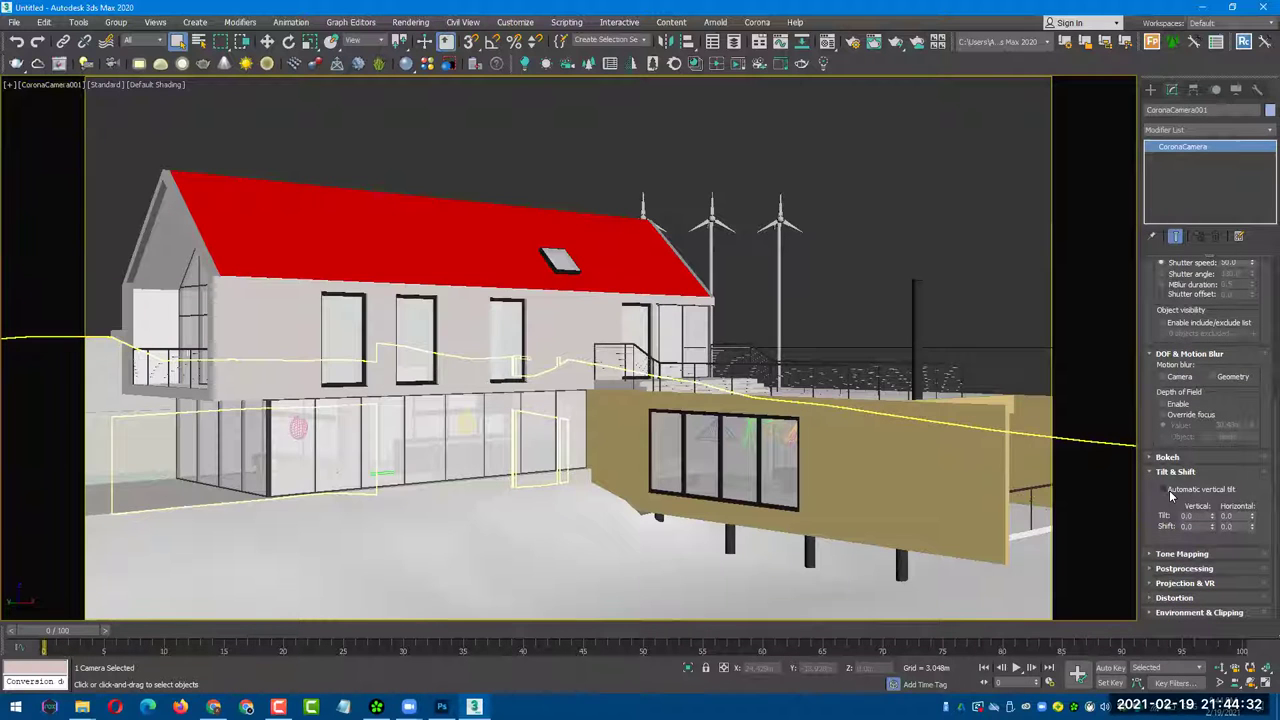
click(1168, 492)
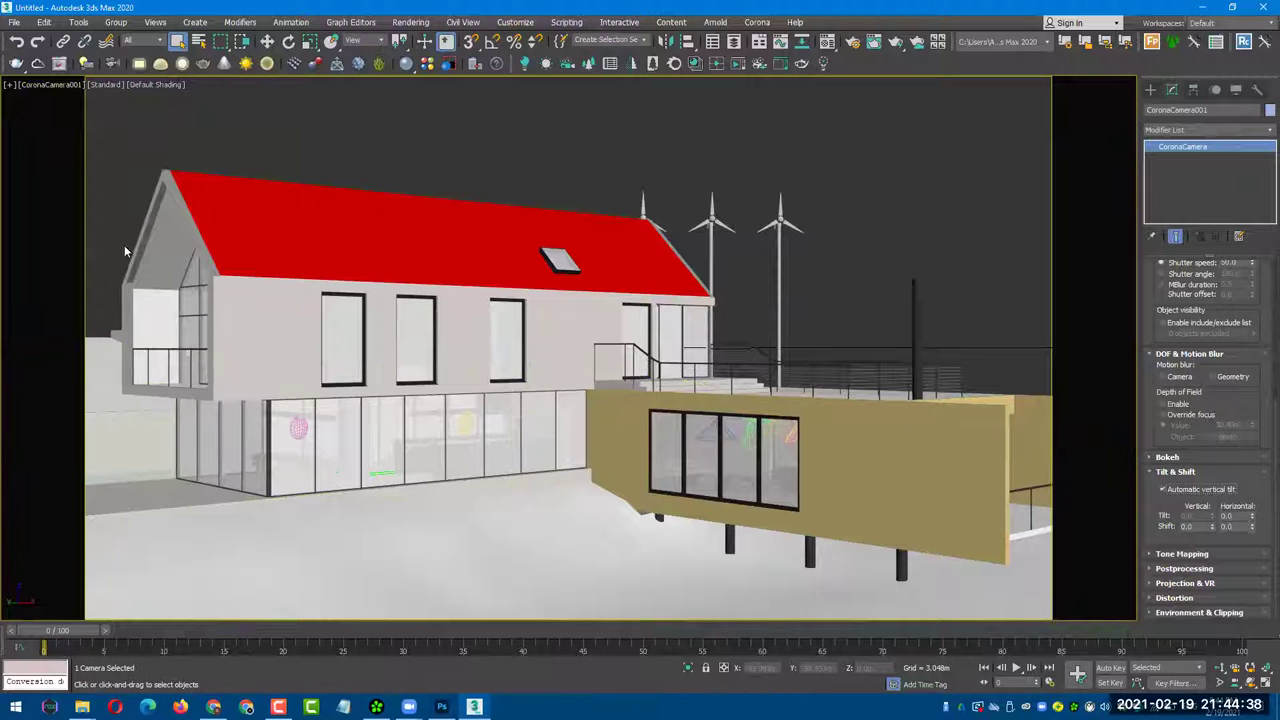
- Pan the camera view to sit the house slightly lower in the frame
middle_drag(993, 244, 991, 228)
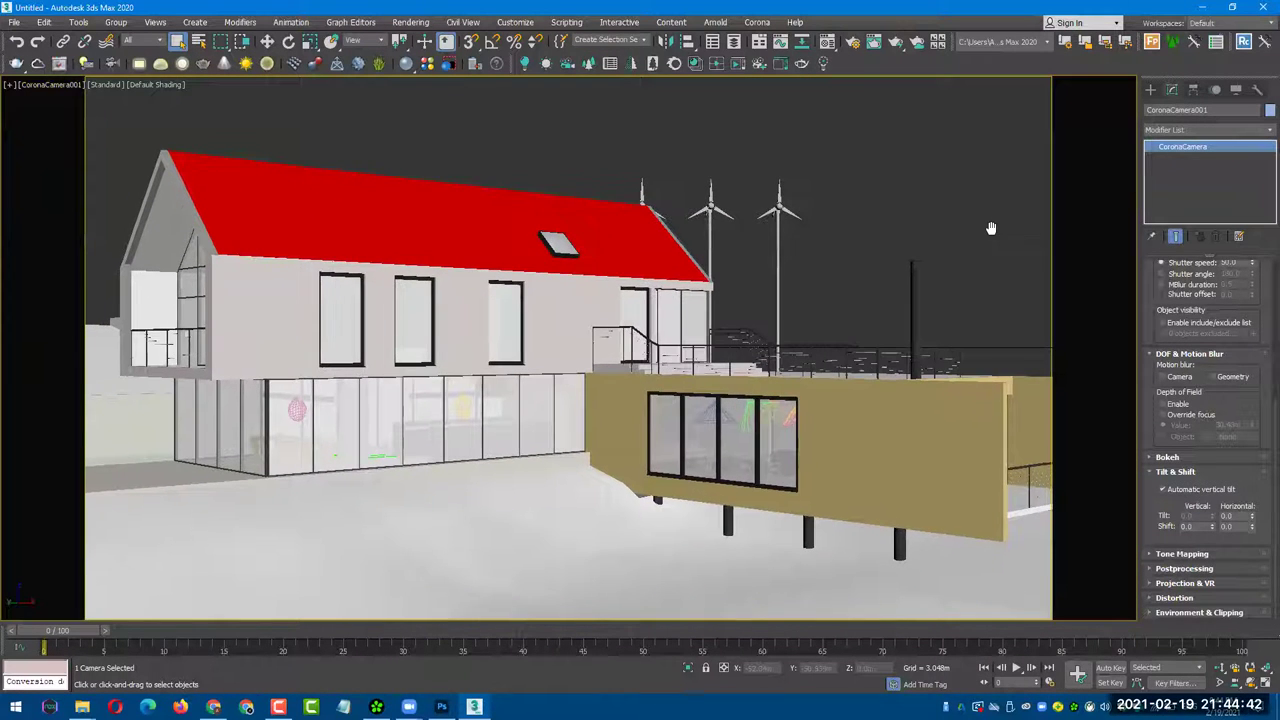
middle_drag(991, 230, 991, 232)
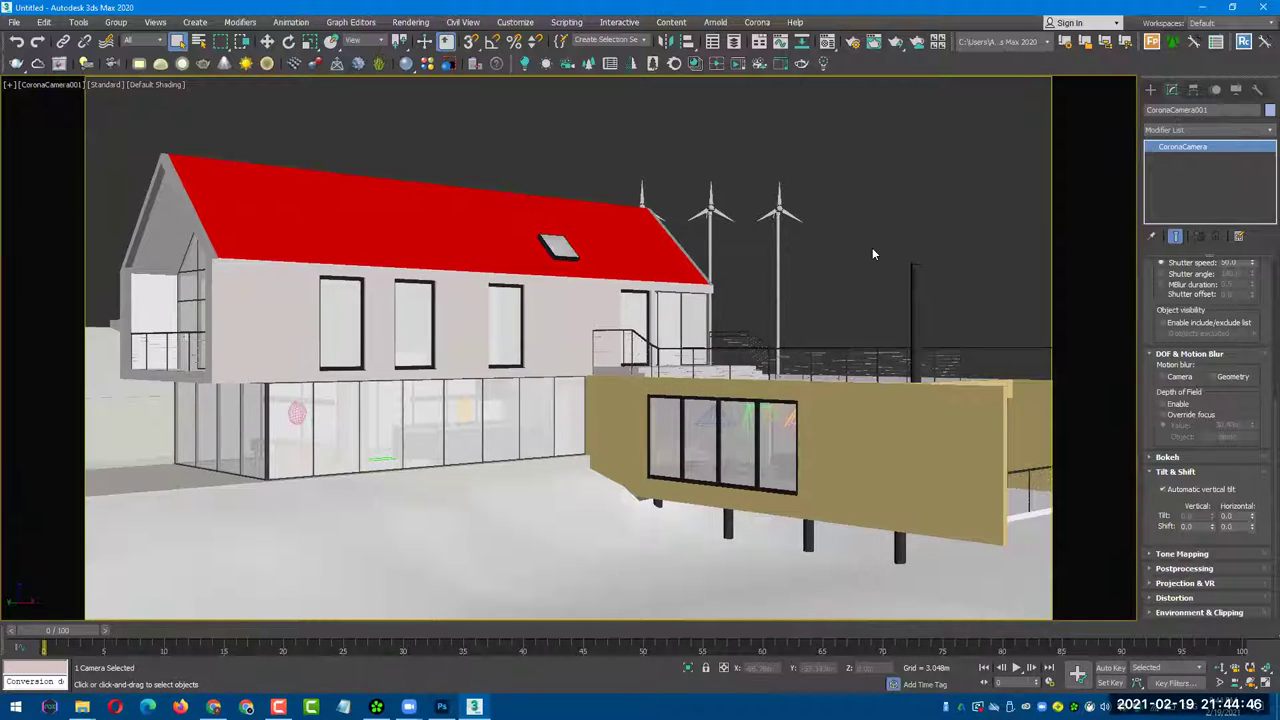
middle_drag(872, 247, 897, 211)
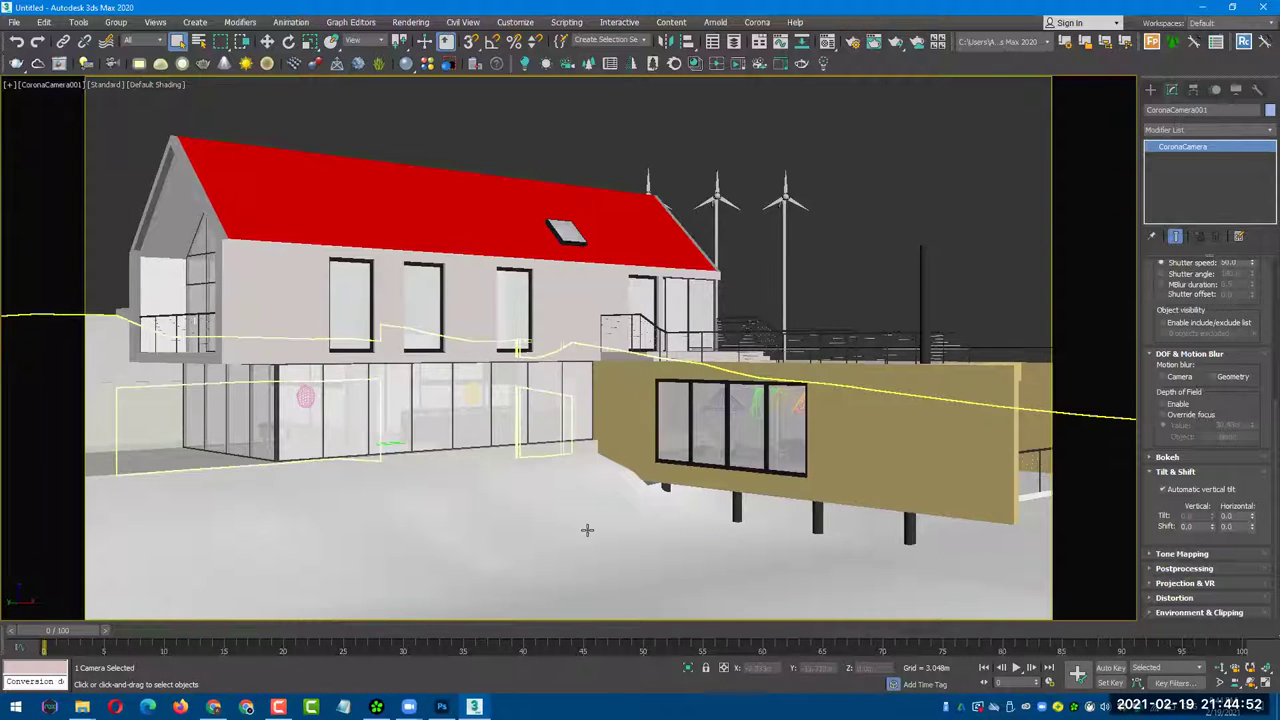
middle_drag(934, 266, 953, 265)
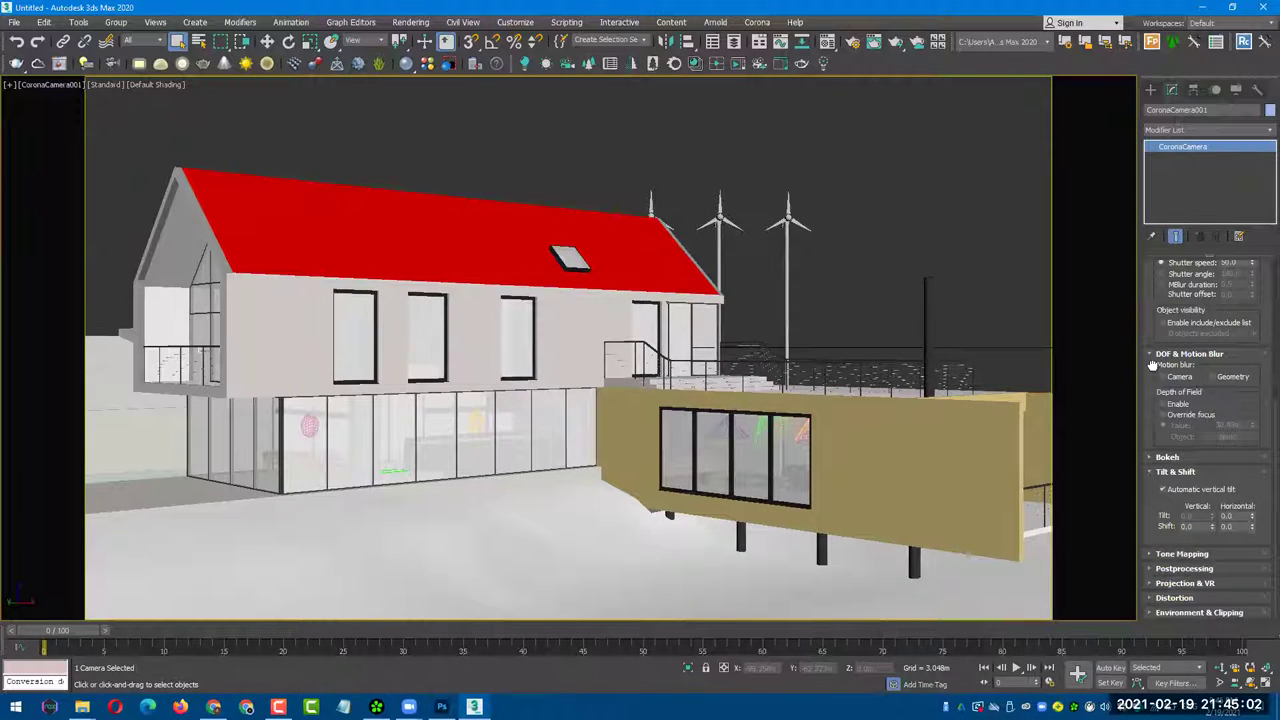
- Set CoronaCamera001 exposure to photographic ISO: ISO 100, f-stop 16.0, shutter 50.0
scroll(1137, 388, up, 3)
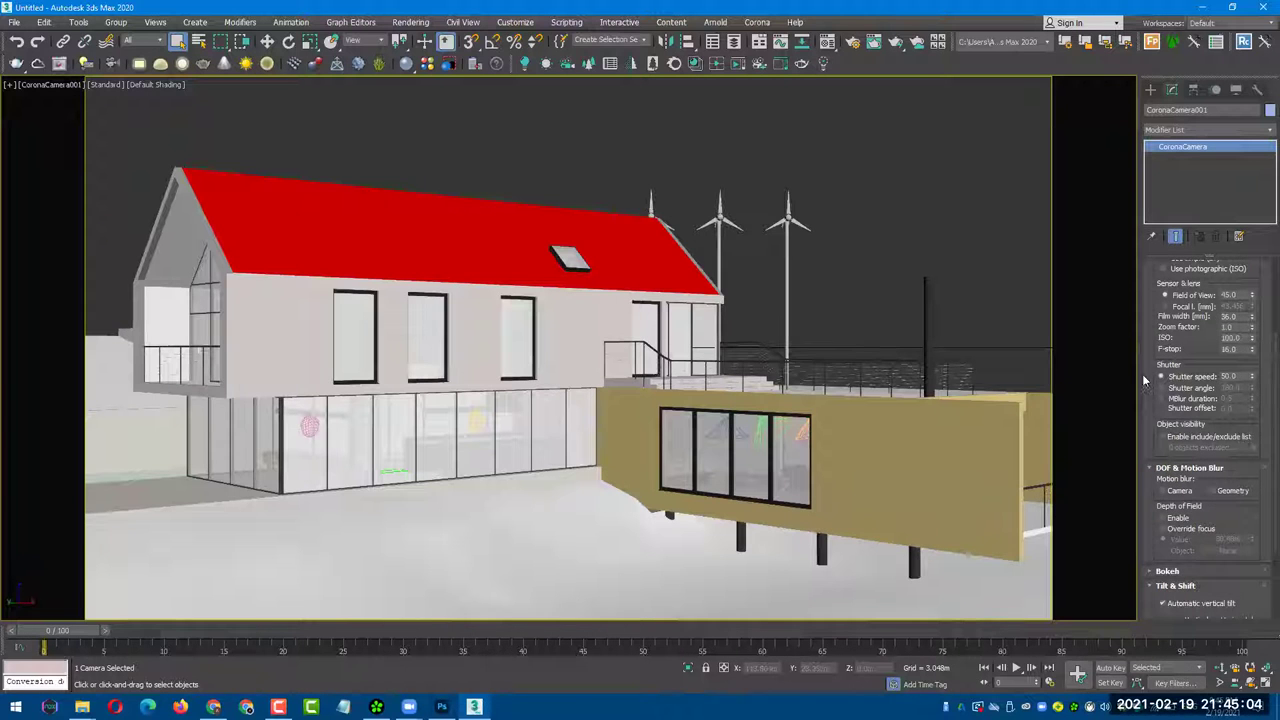
scroll(1142, 410, up, 2)
scroll(1148, 450, up, 2)
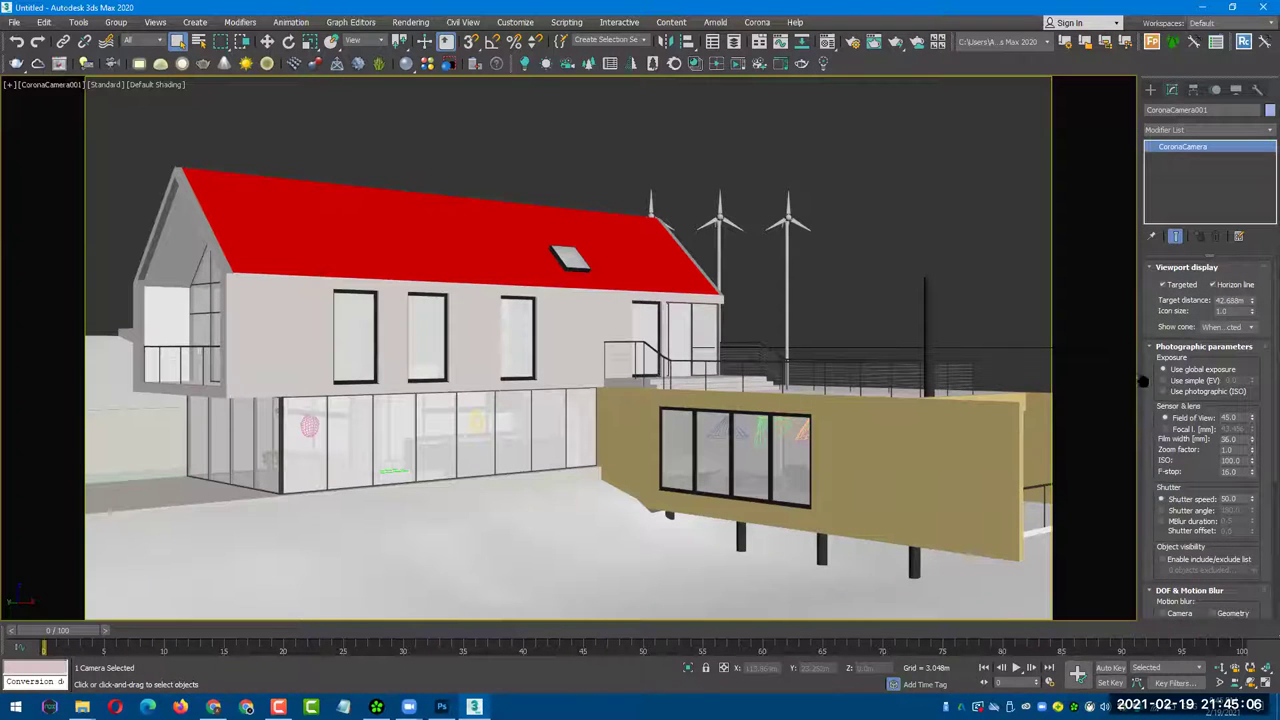
click(1172, 393)
drag(1246, 460, 1214, 461)
drag(1246, 472, 1220, 472)
click(1224, 499)
click(944, 212)
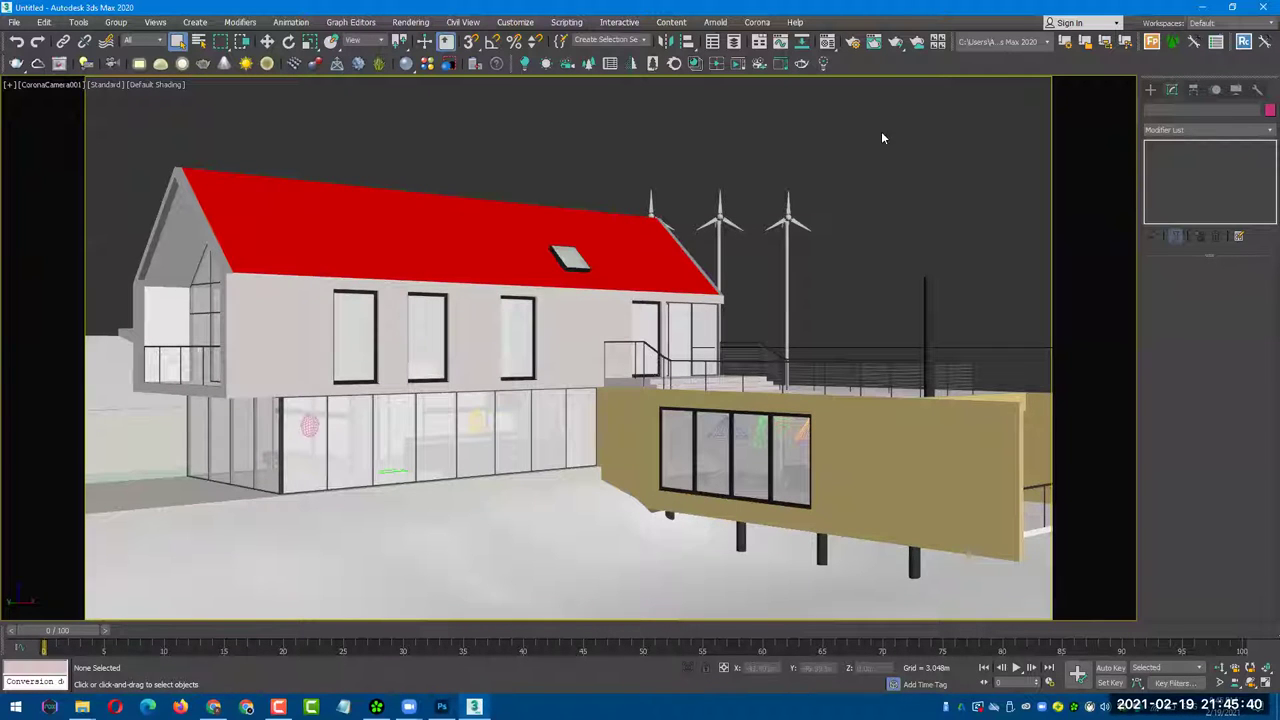
- Show Photometric light types in Create > Lights, cycling past VRay and Corona, back in camera view
key(t)
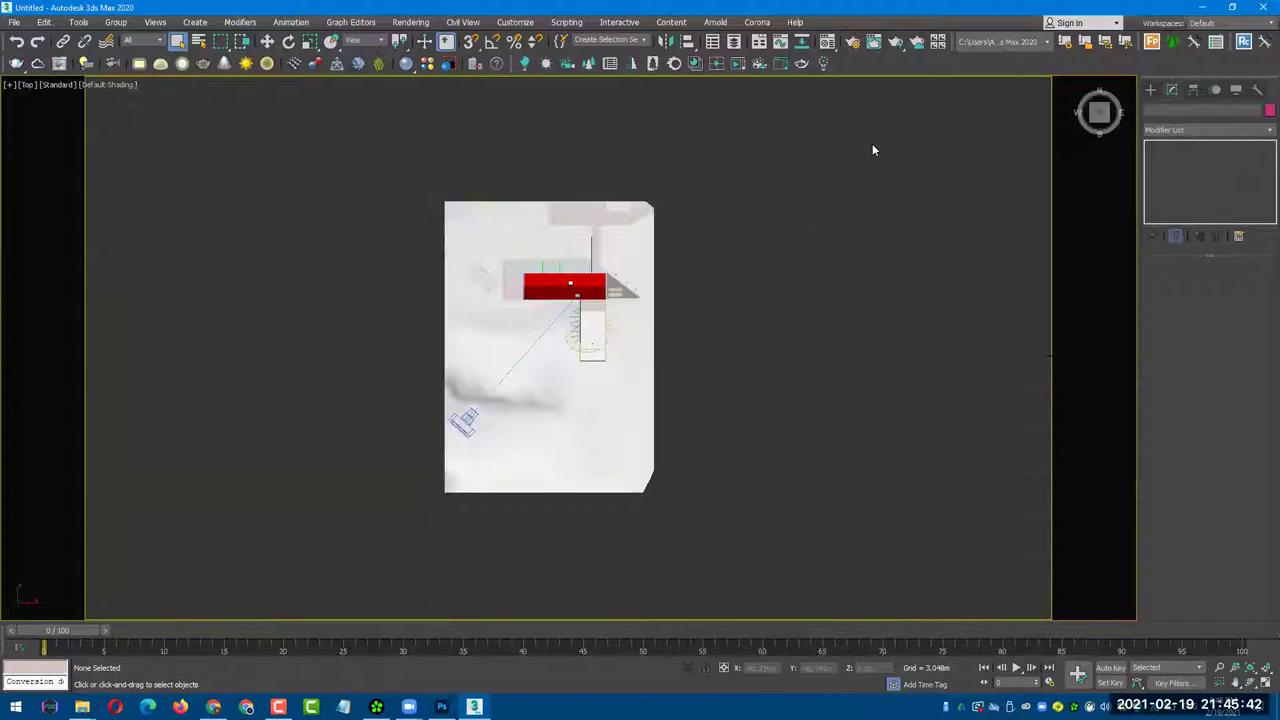
click(1150, 89)
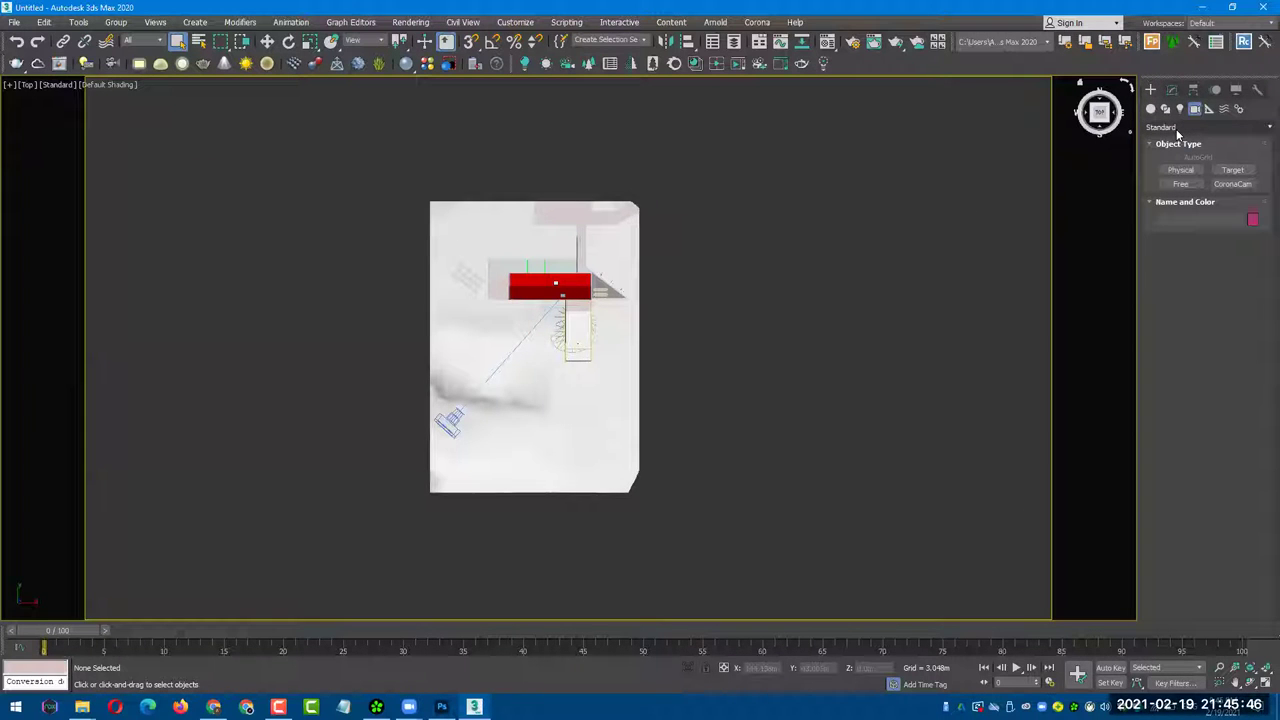
click(1180, 108)
click(1177, 127)
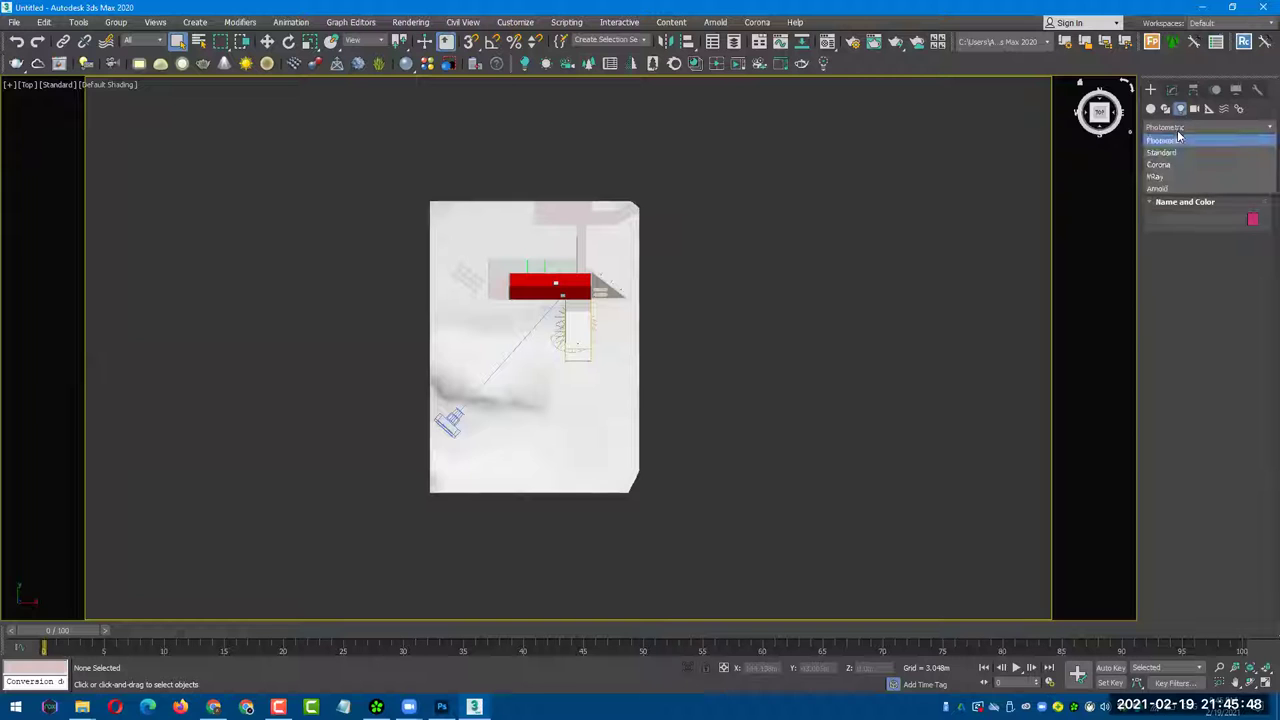
click(1168, 178)
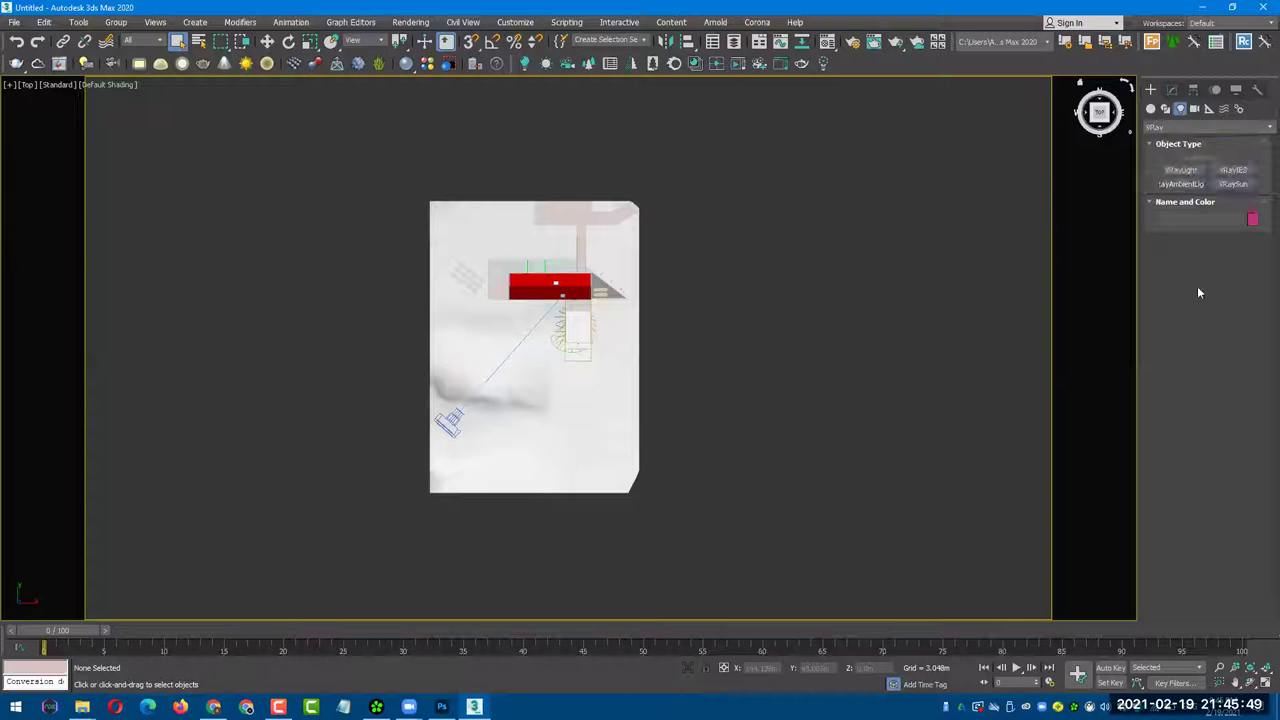
click(1181, 127)
click(1170, 164)
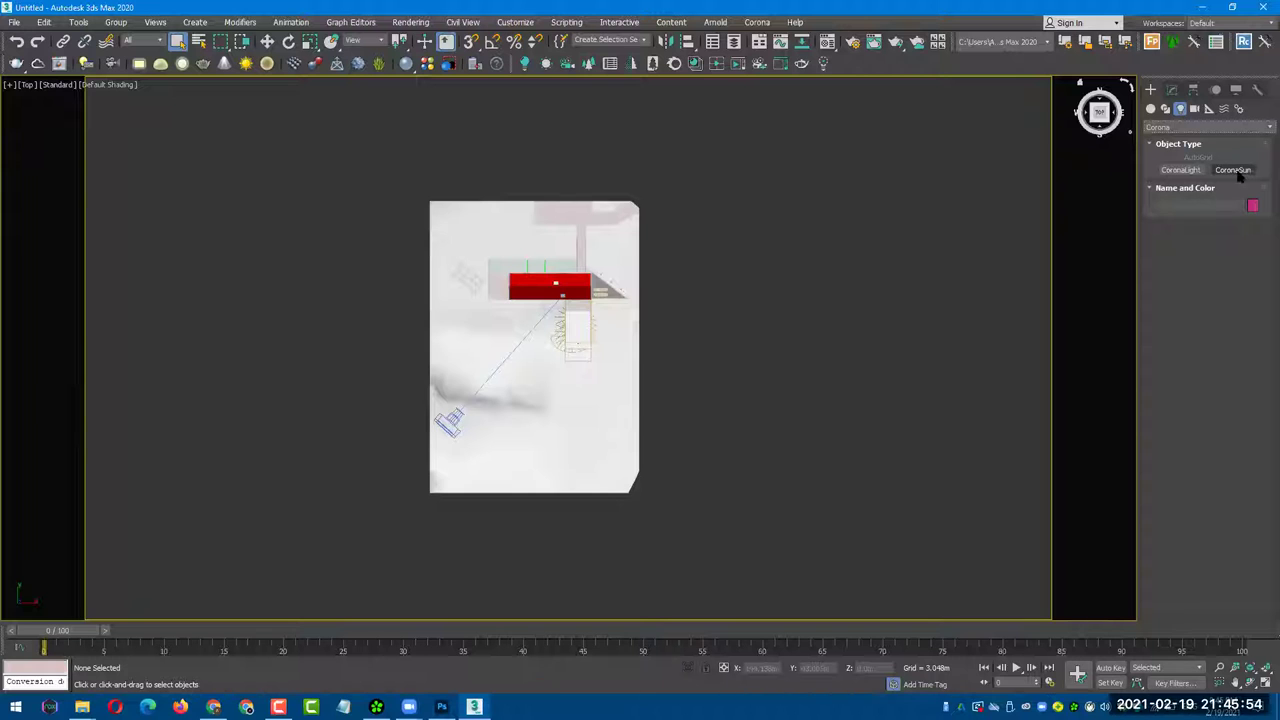
click(1200, 127)
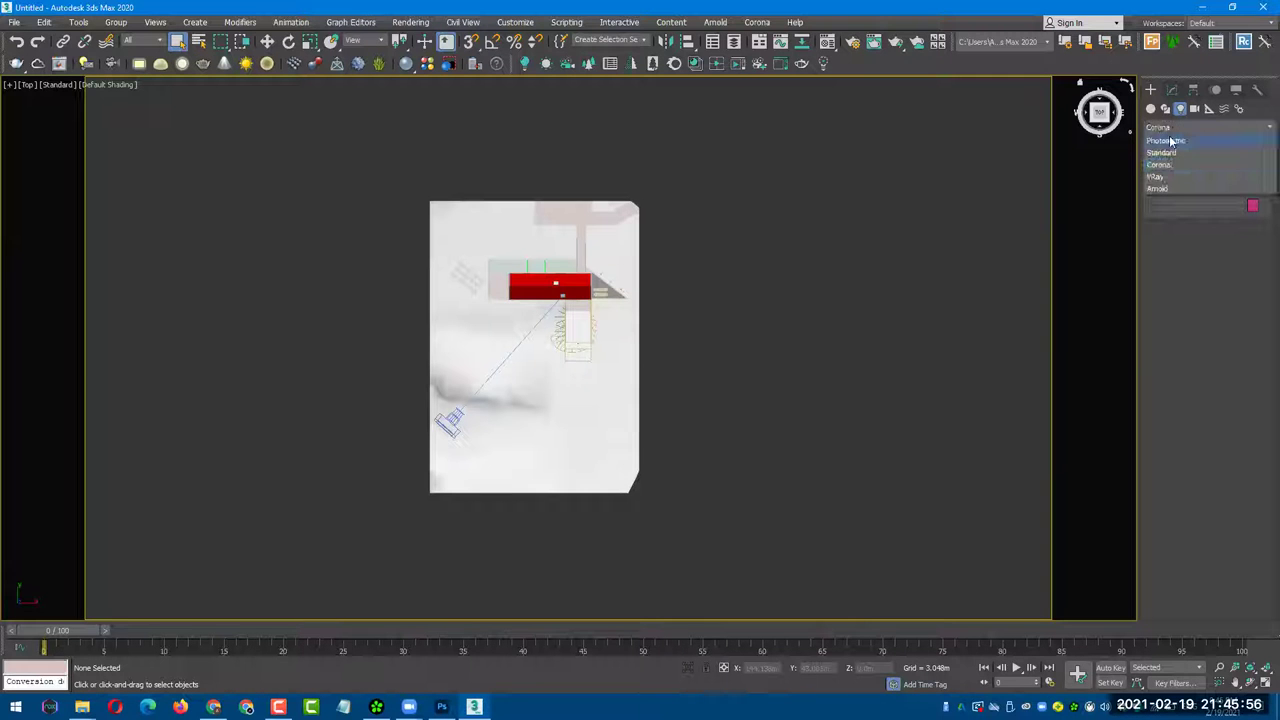
click(1165, 149)
key(c)
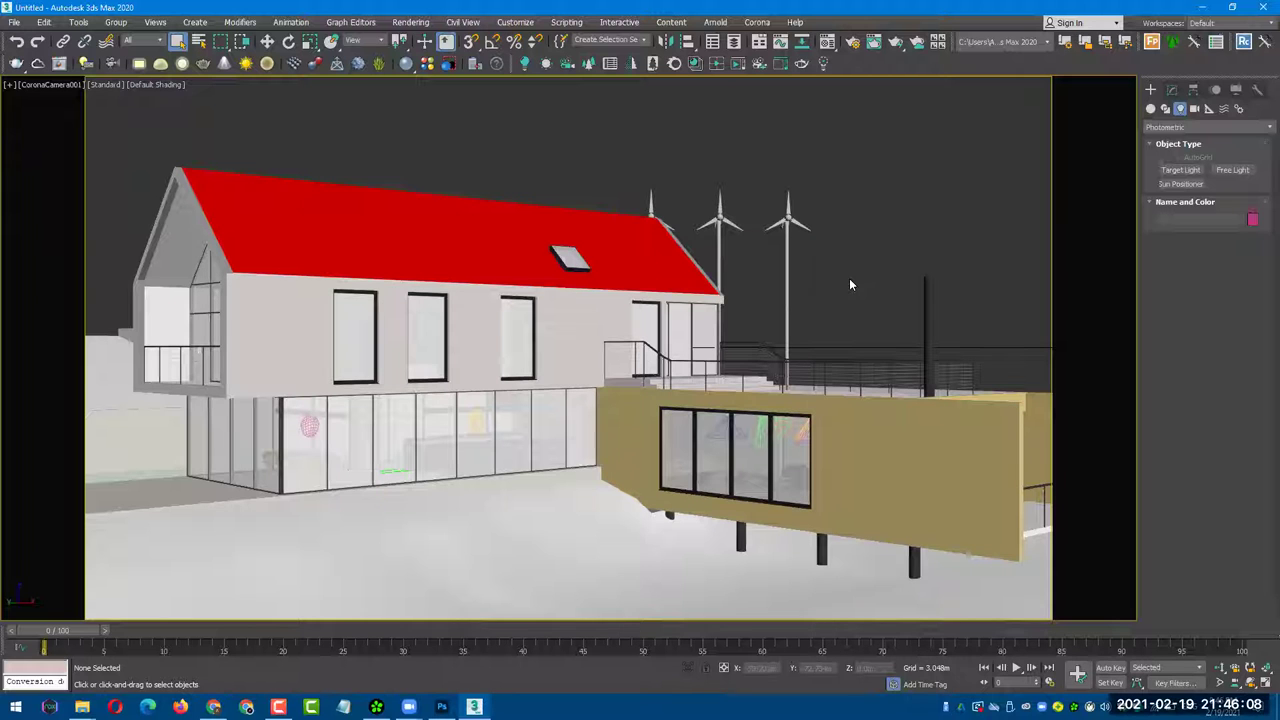
- Start Windows' built-in extraction of the lighting practice zip in Downloads, then cancel it
click(82, 707)
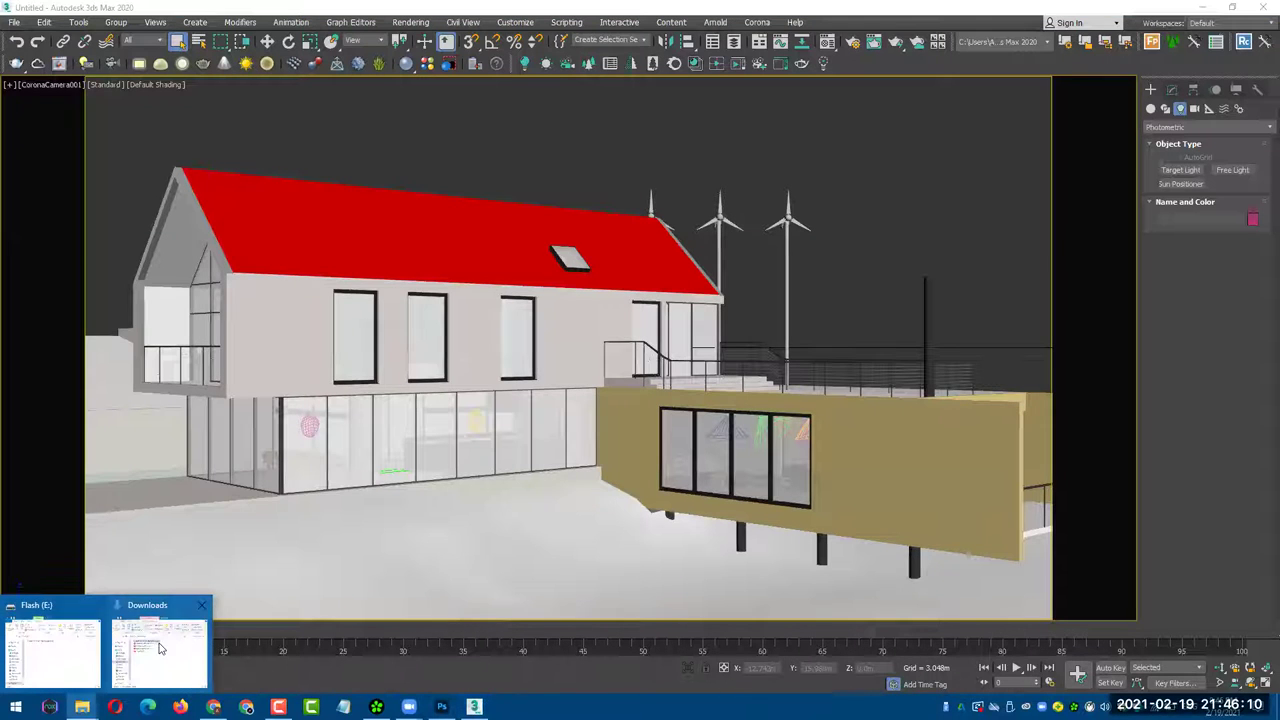
click(155, 650)
right_click(417, 382)
click(565, 83)
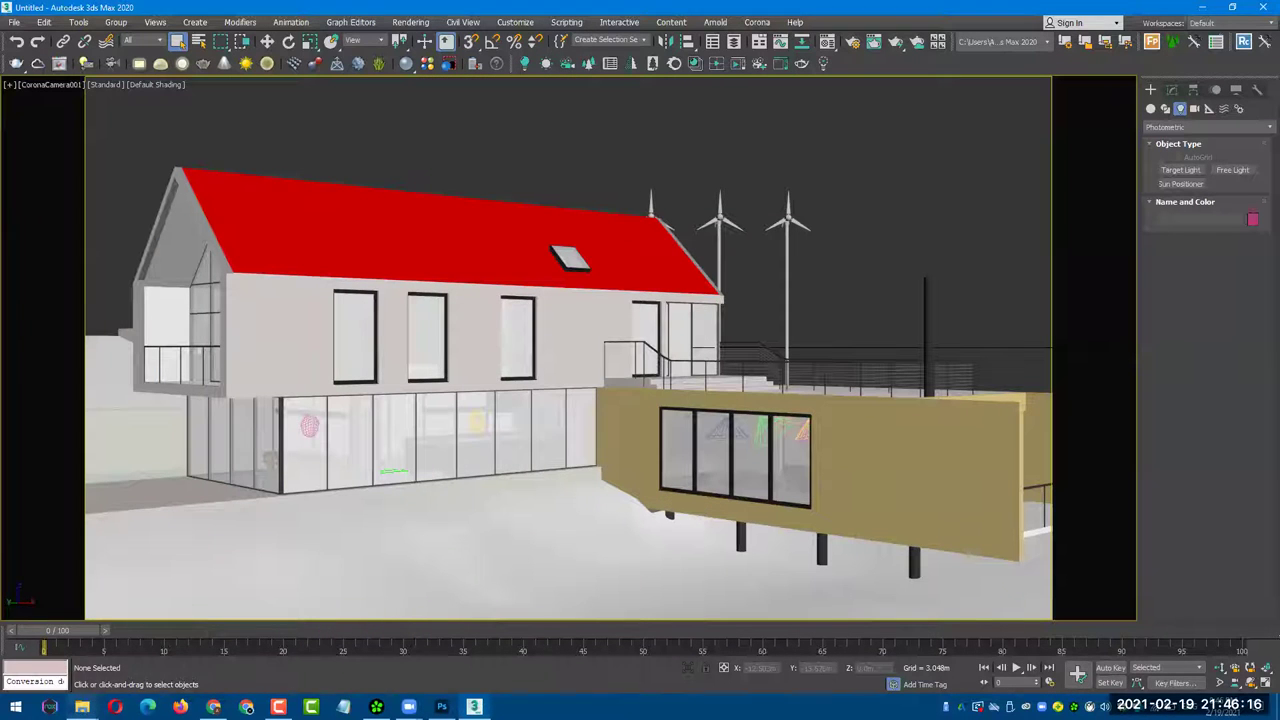
click(310, 645)
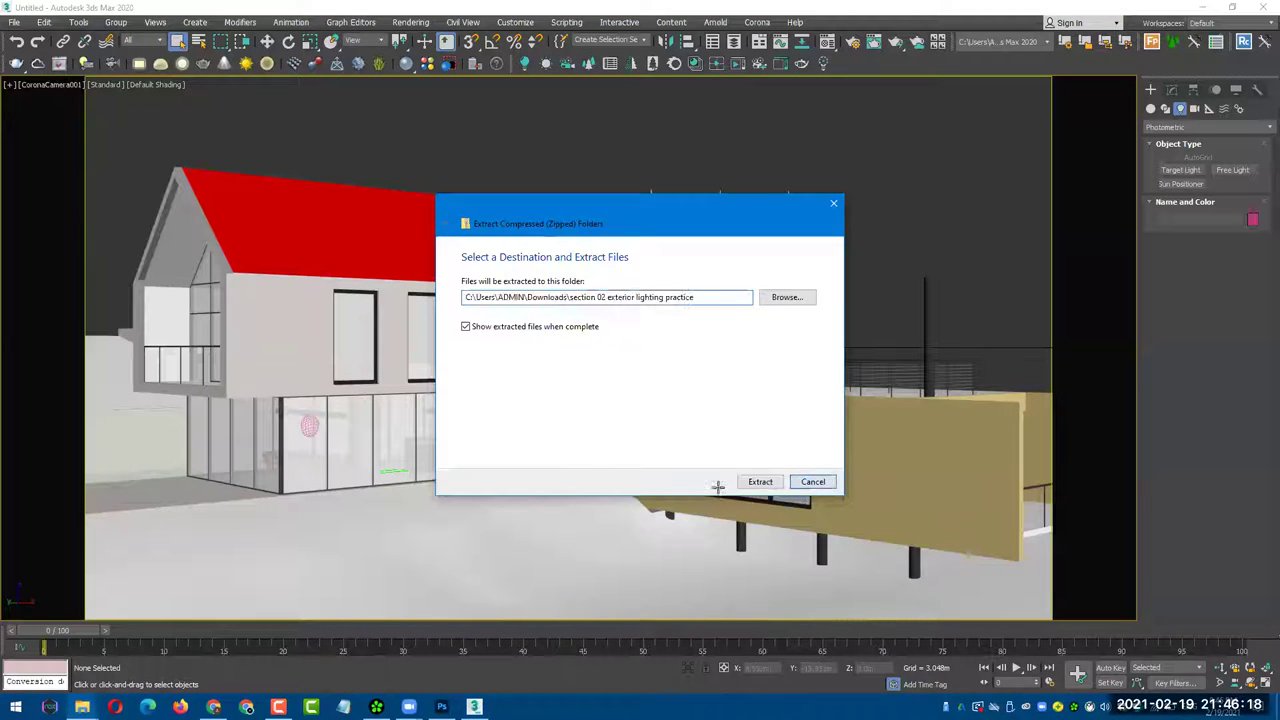
click(813, 481)
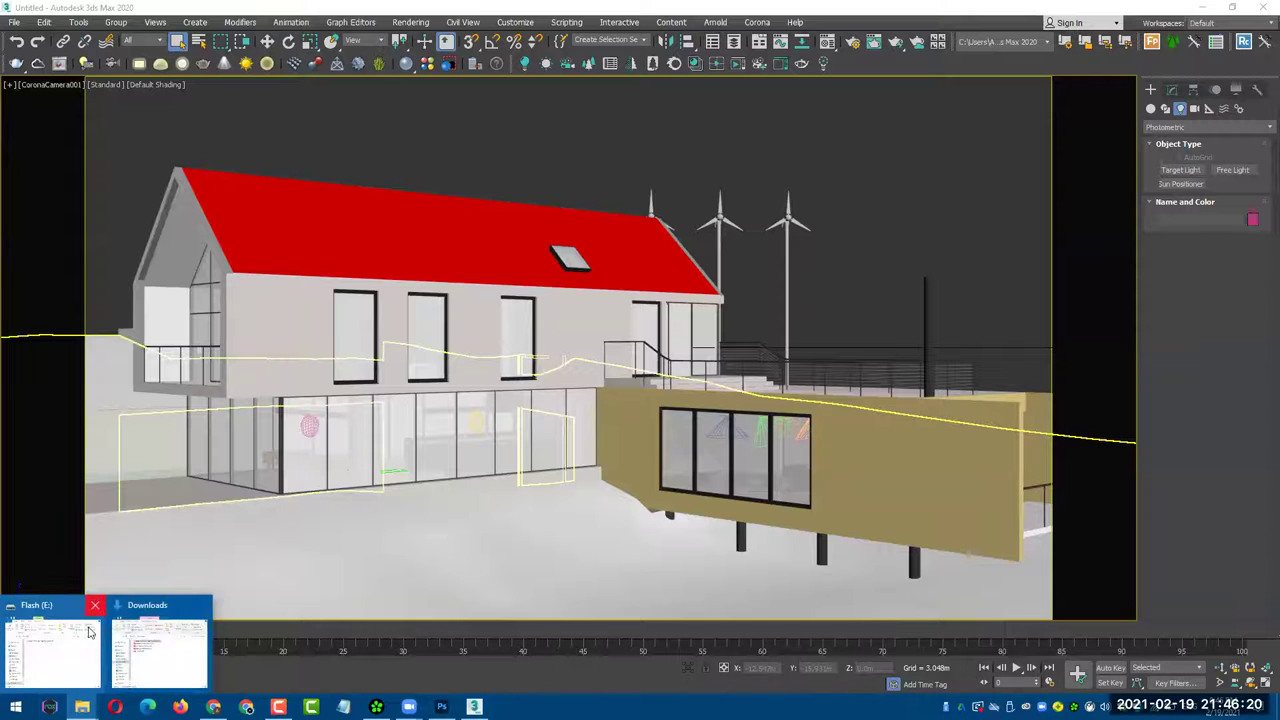
- Extract the zip with 7-Zip Extract Here and open the section 02 exterior lighting practice folder
mouse_move(82, 707)
click(165, 645)
right_click(409, 385)
mouse_move(441, 96)
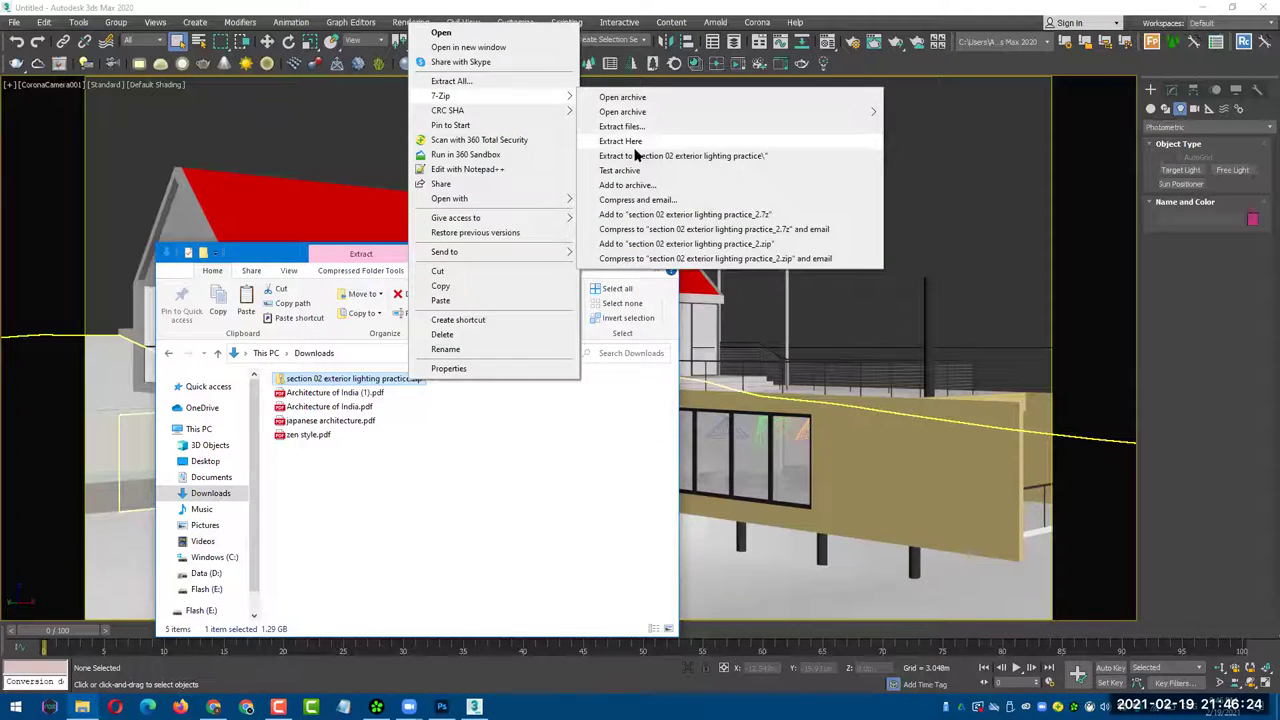
click(636, 141)
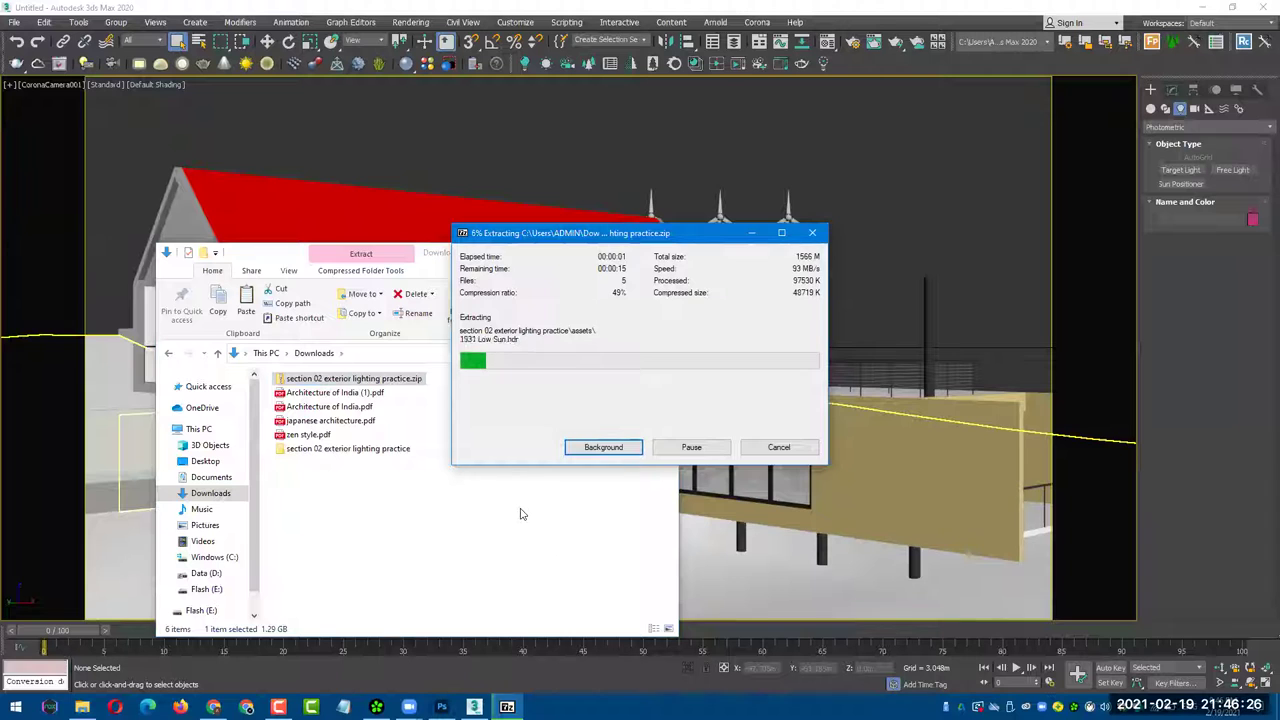
drag(730, 237, 963, 160)
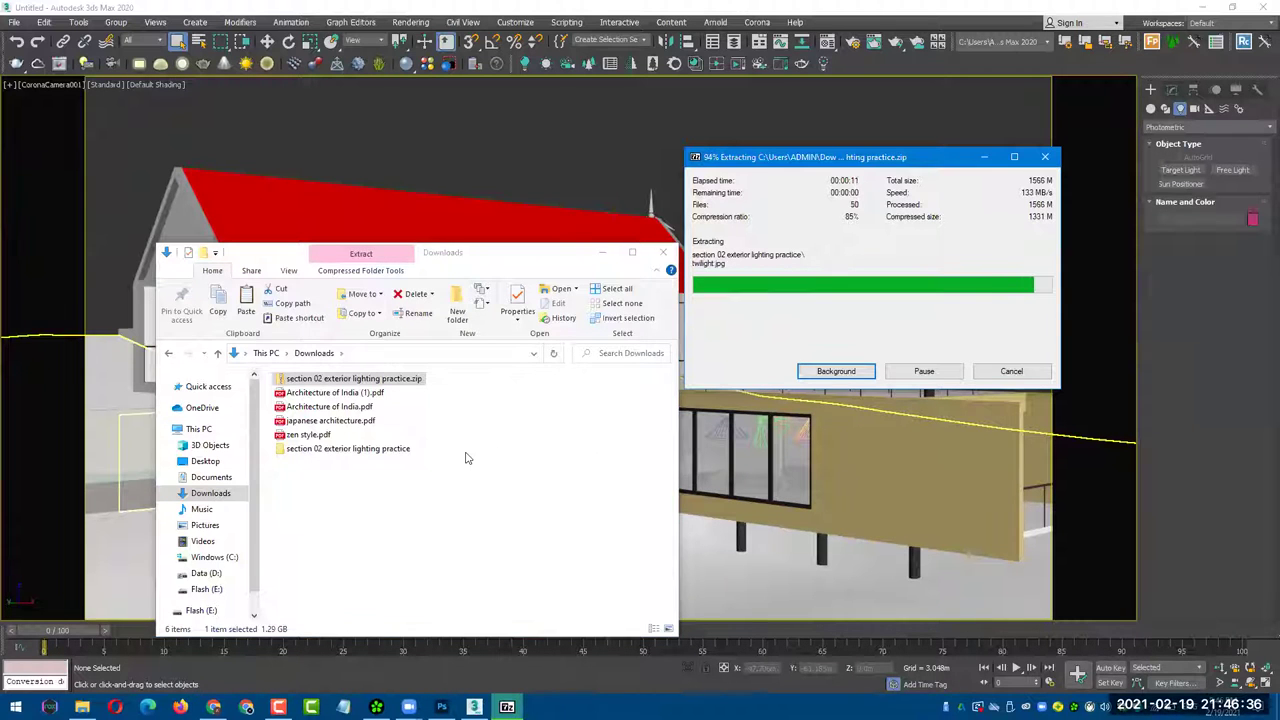
double_click(395, 448)
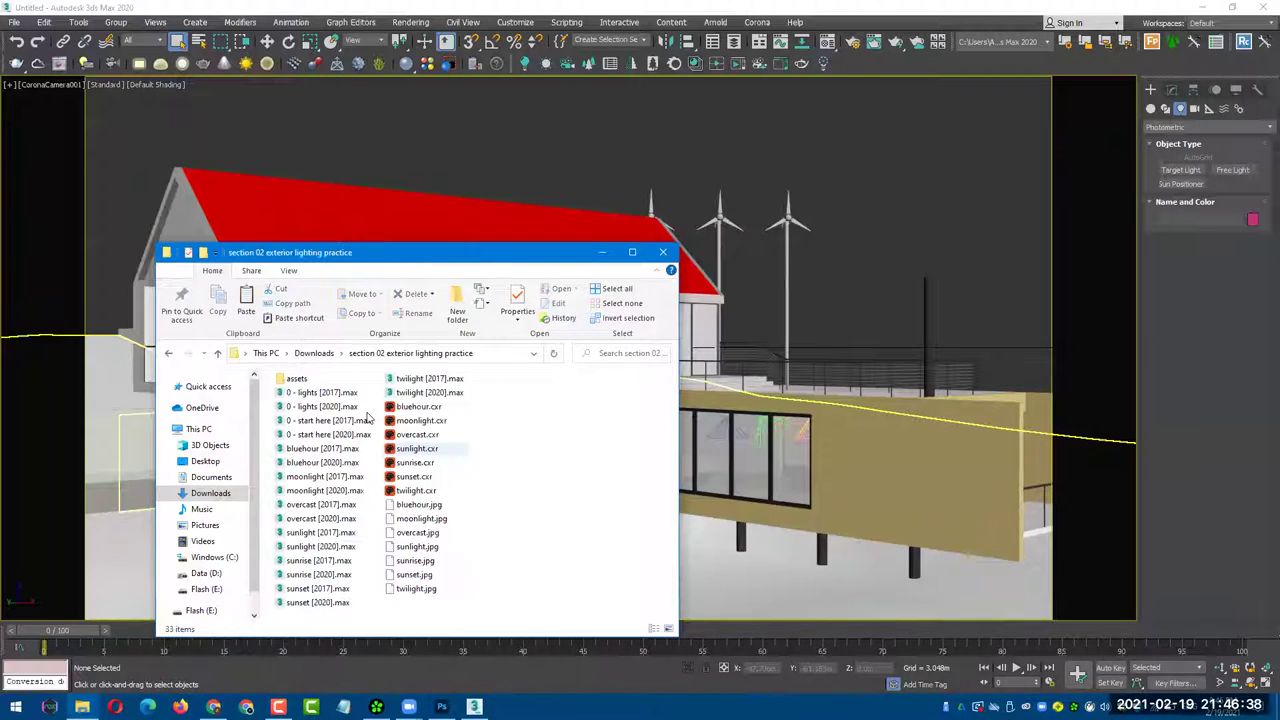
- Open 1739 Sun Clouds.hdr from the assets folder in Photoshop
double_click(335, 379)
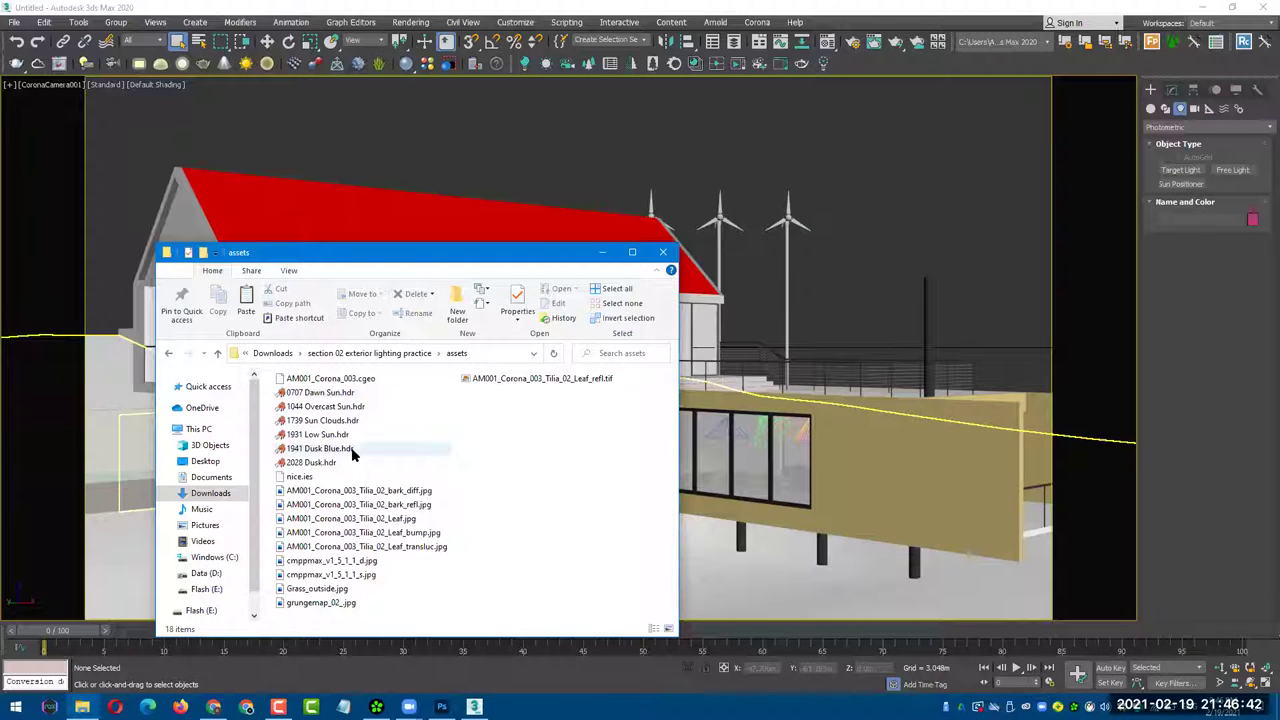
click(345, 424)
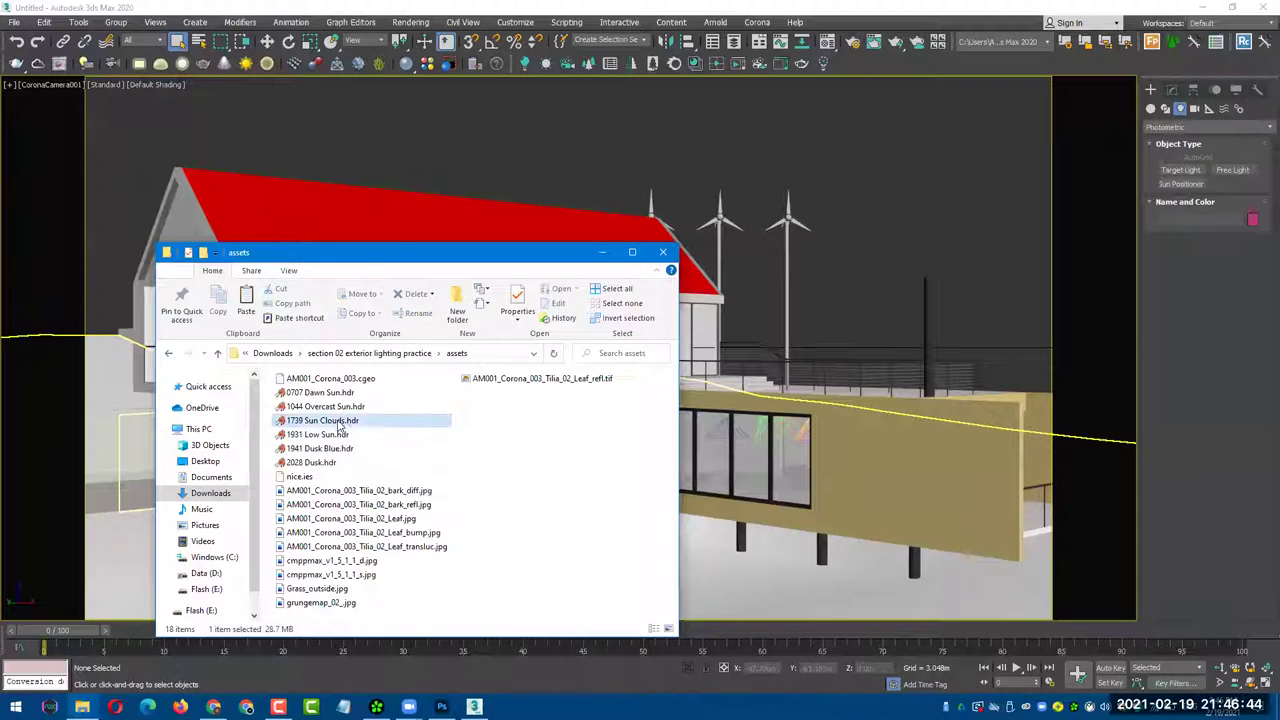
mouse_move(347, 426)
mouse_down()
mouse_move(441, 704)
mouse_move(530, 516)
mouse_up()
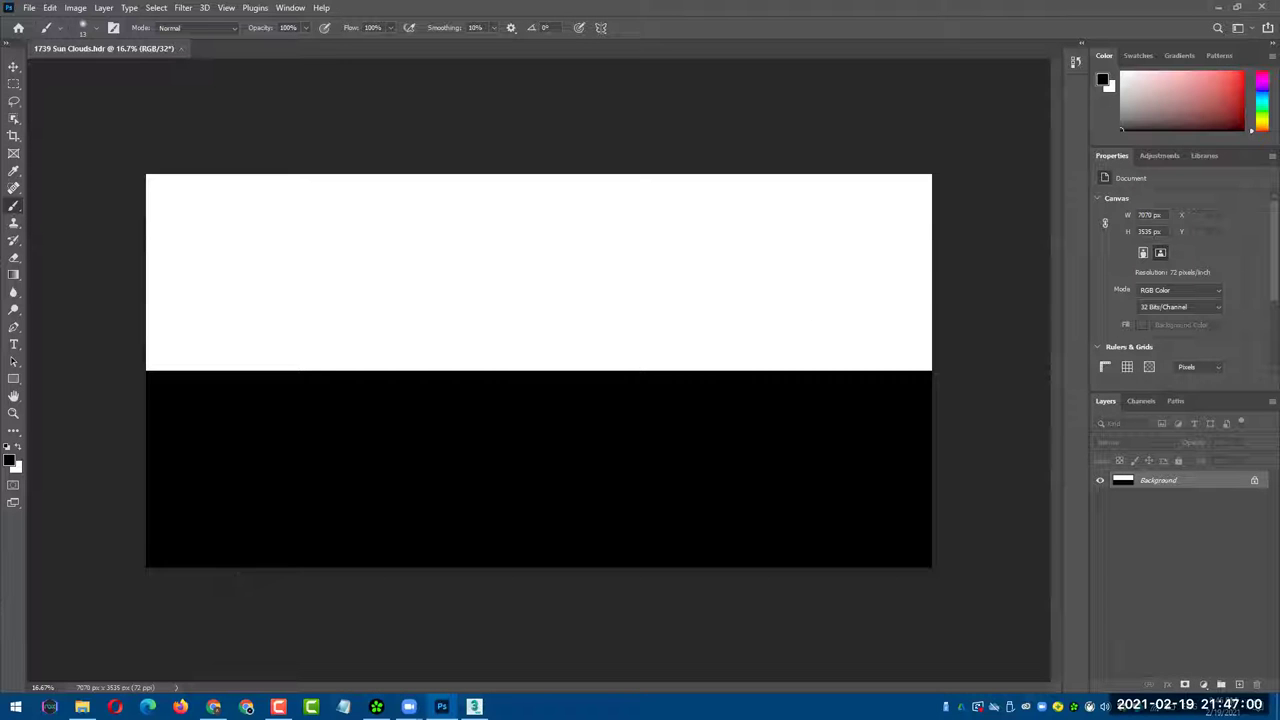
- Lower the 32-bit preview exposure until the Sun Clouds HDR shows blue sky and clouds
click(177, 688)
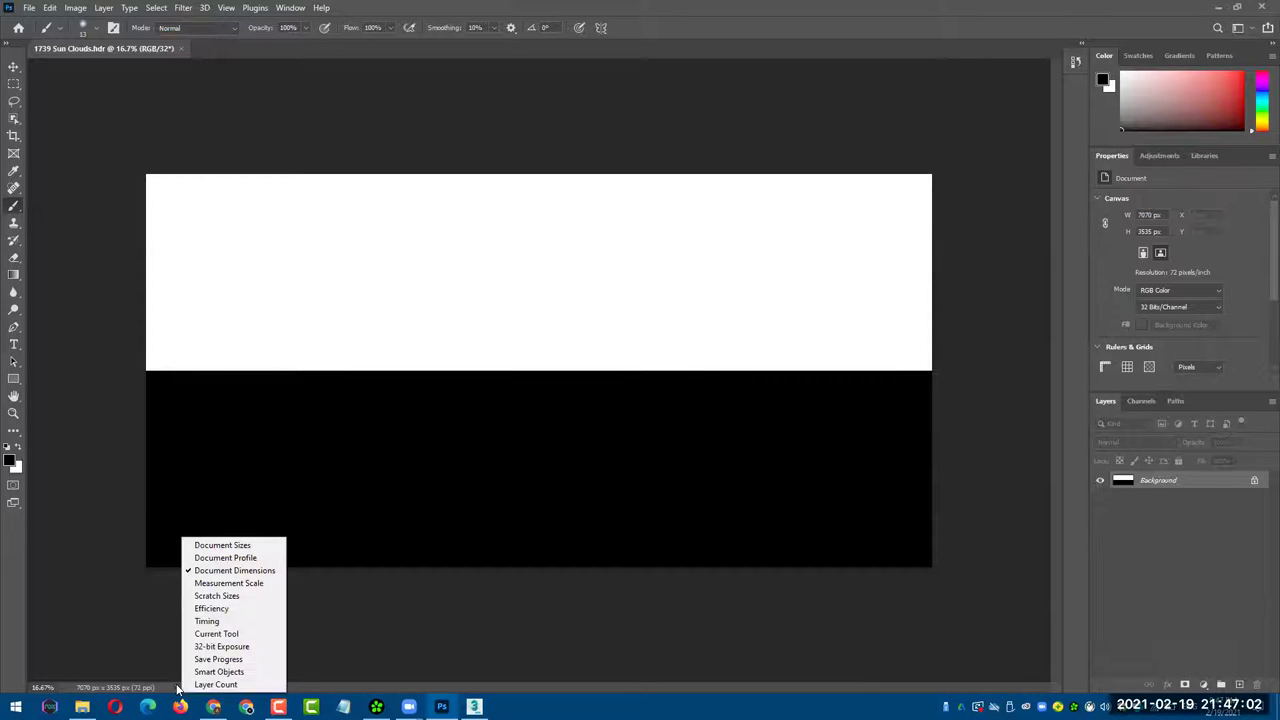
click(214, 650)
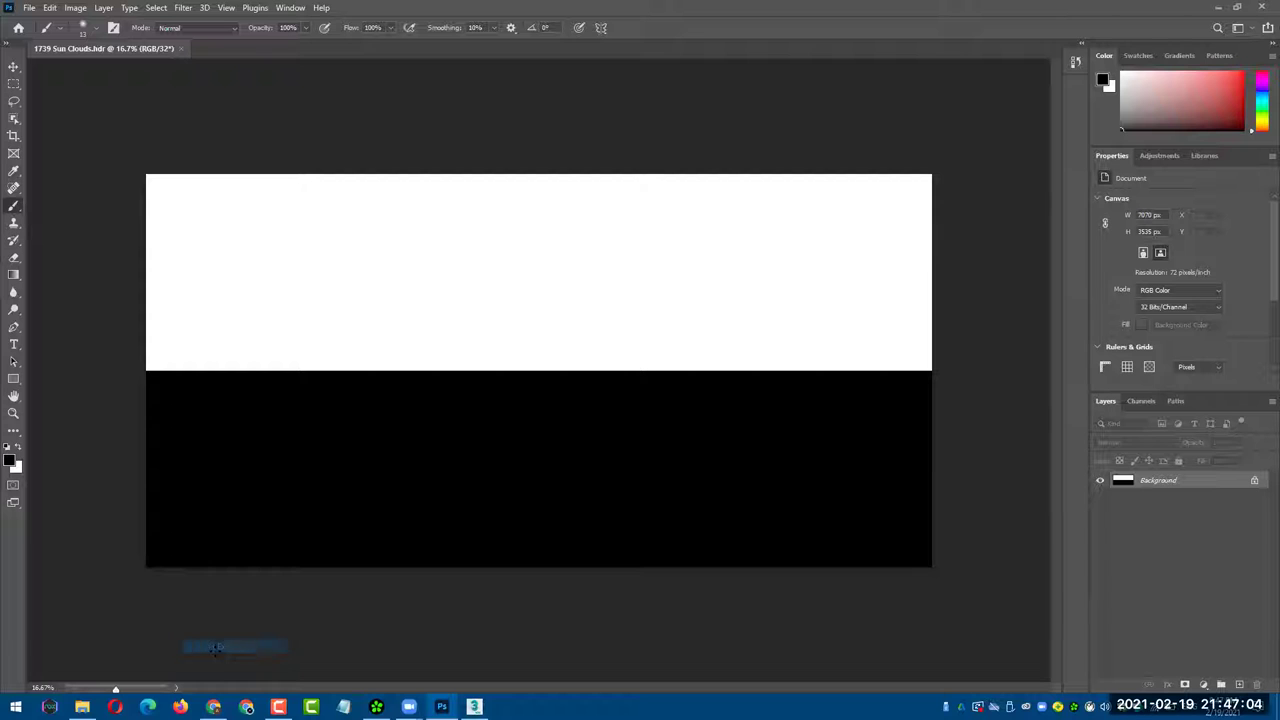
drag(115, 690, 100, 690)
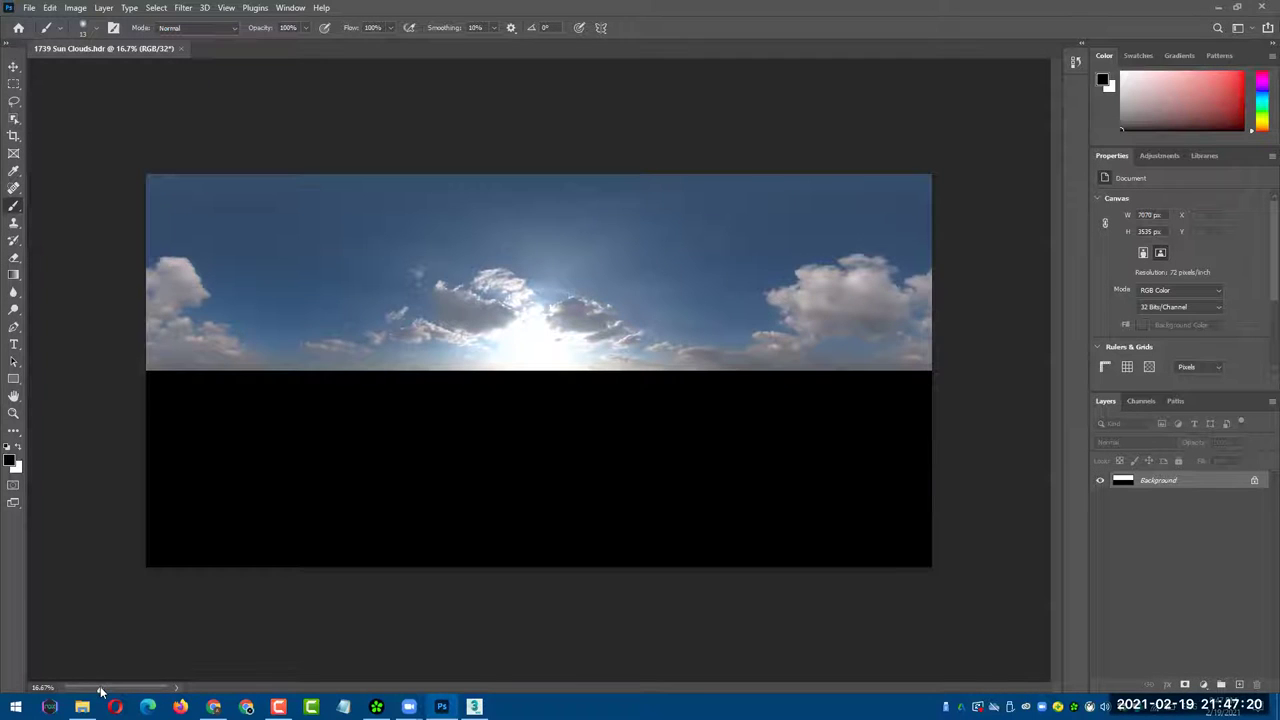
drag(100, 689, 97, 689)
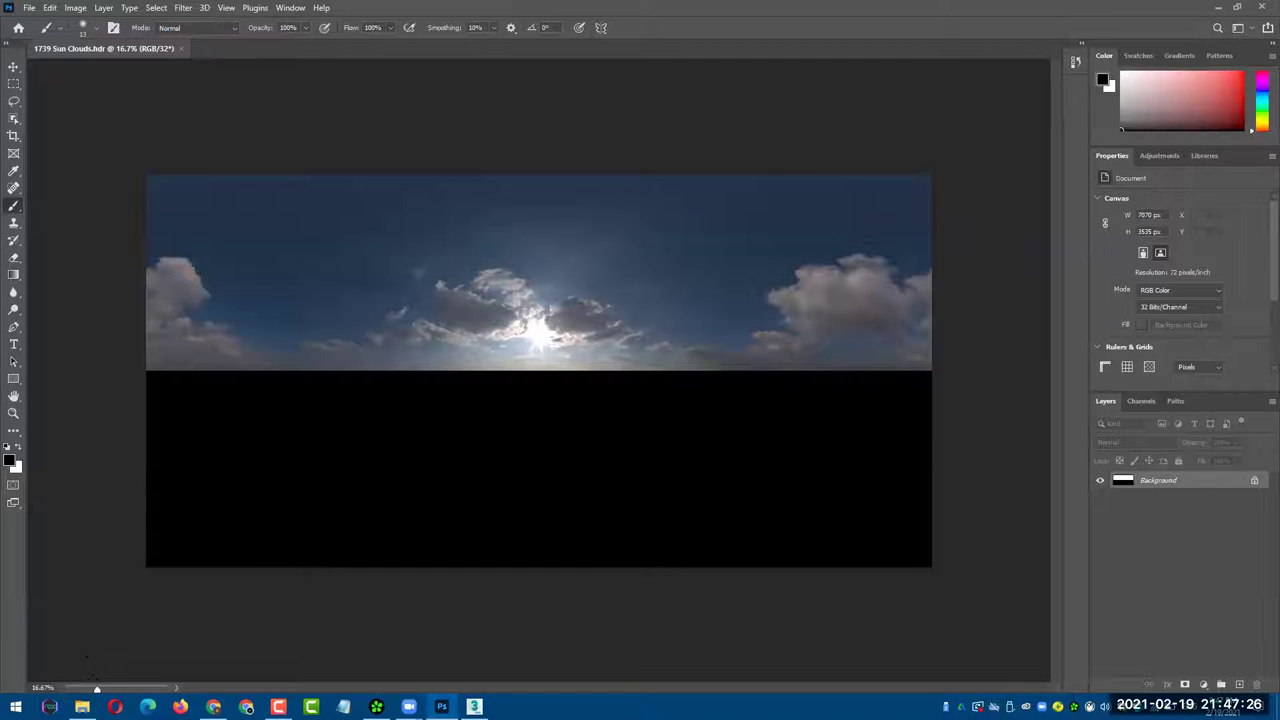
drag(97, 689, 100, 691)
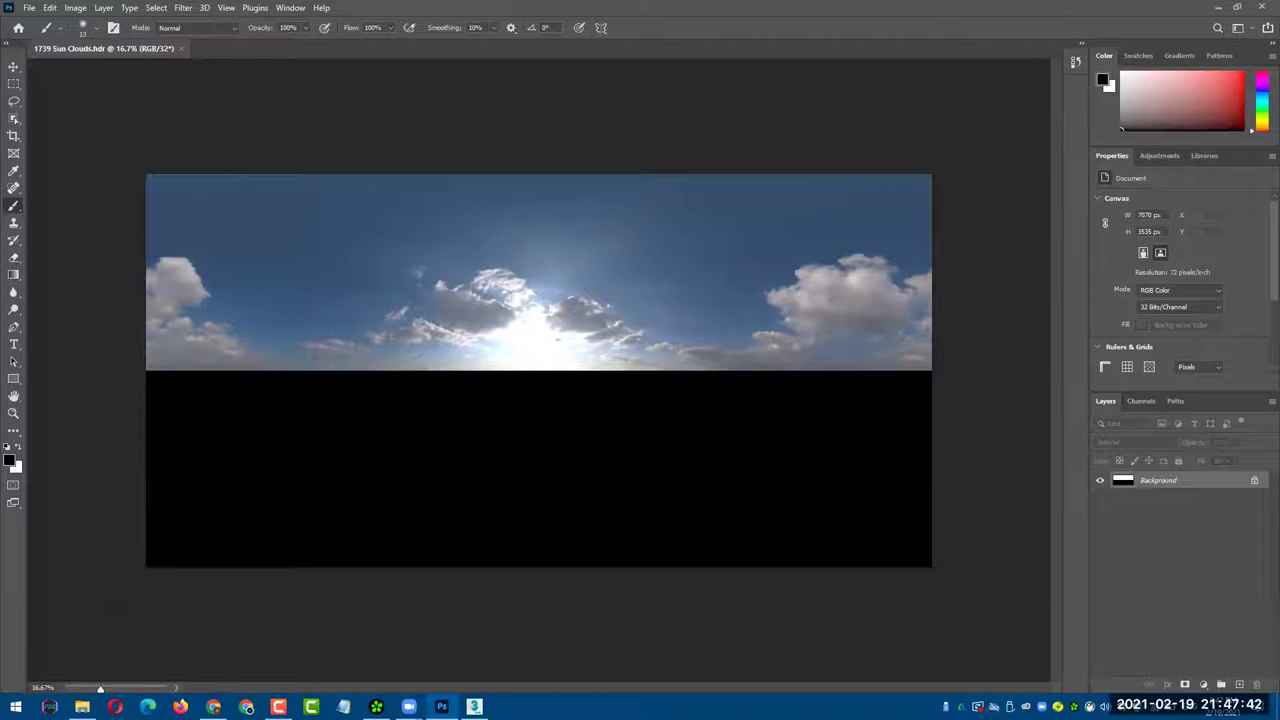
drag(100, 692, 101, 694)
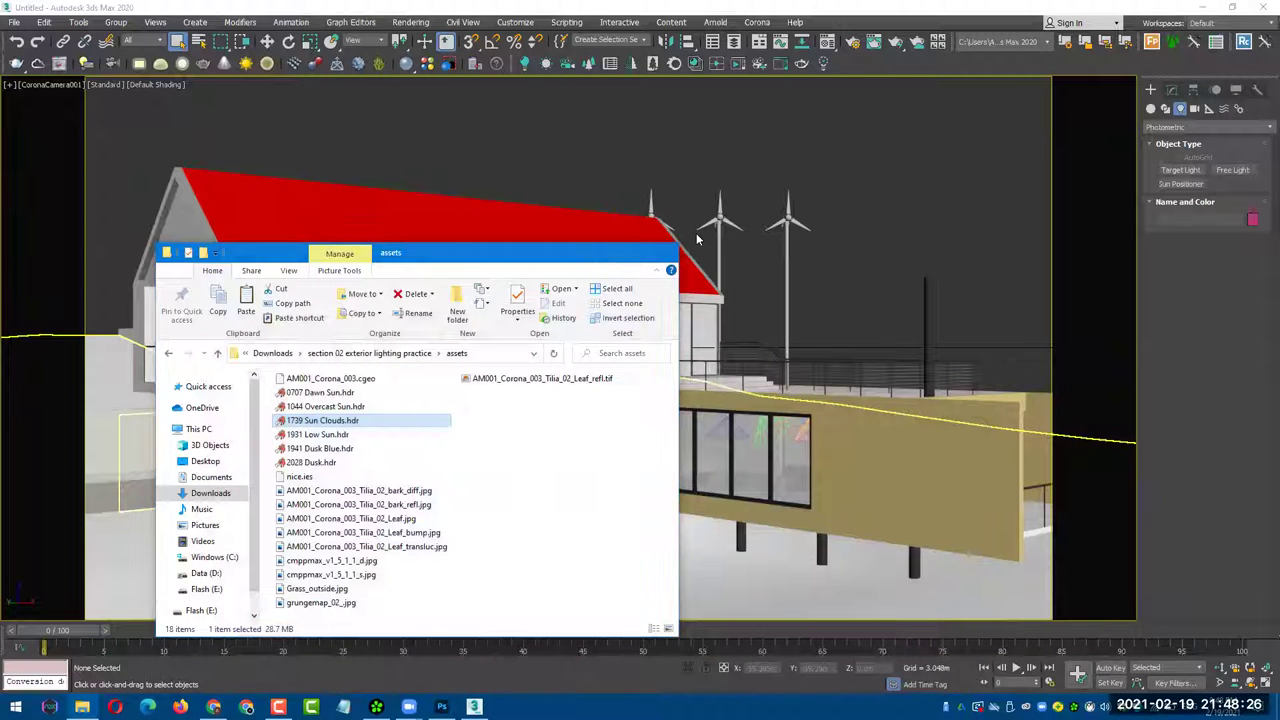
click(696, 233)
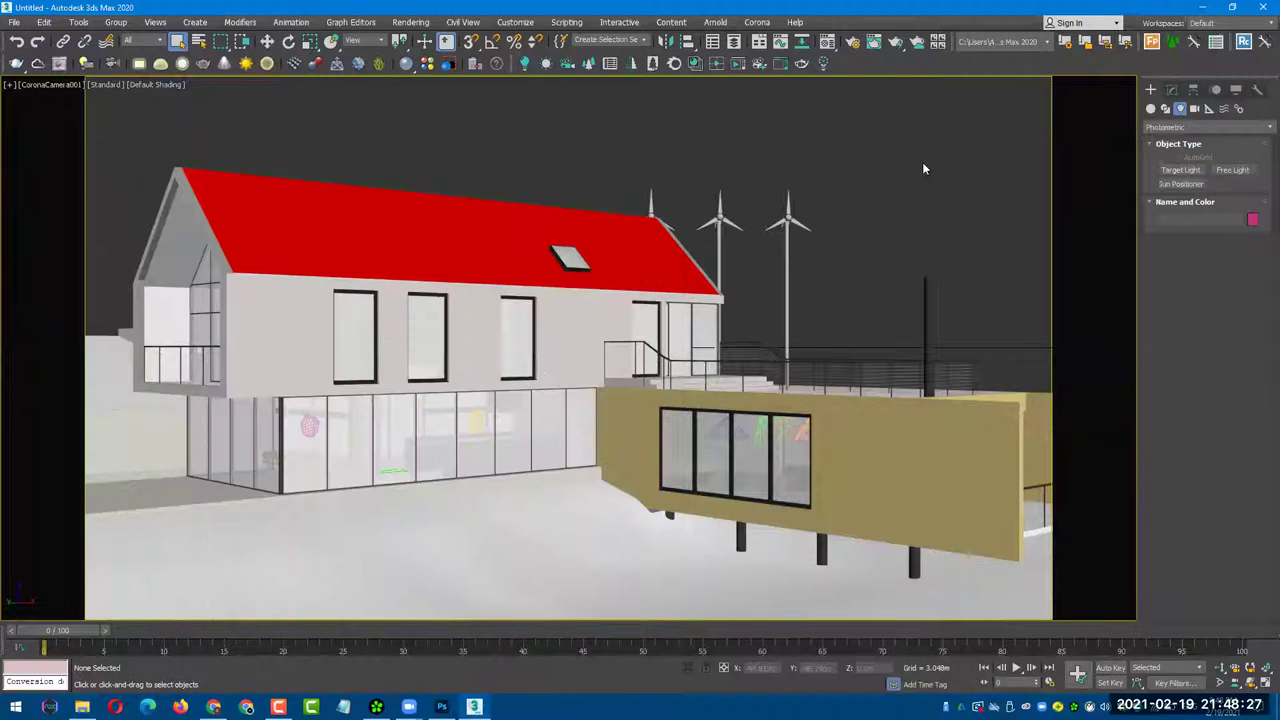
- Open Render Setup and switch the Create panel's light list to VRay
click(860, 50)
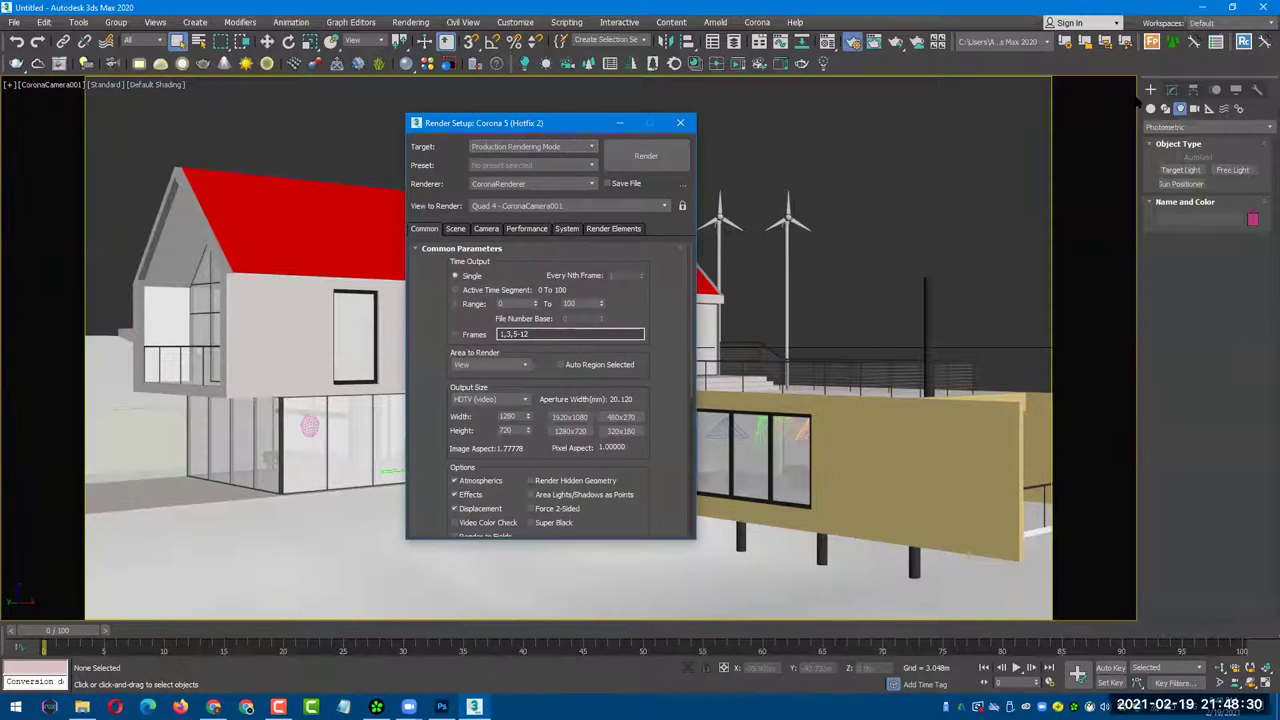
click(1149, 91)
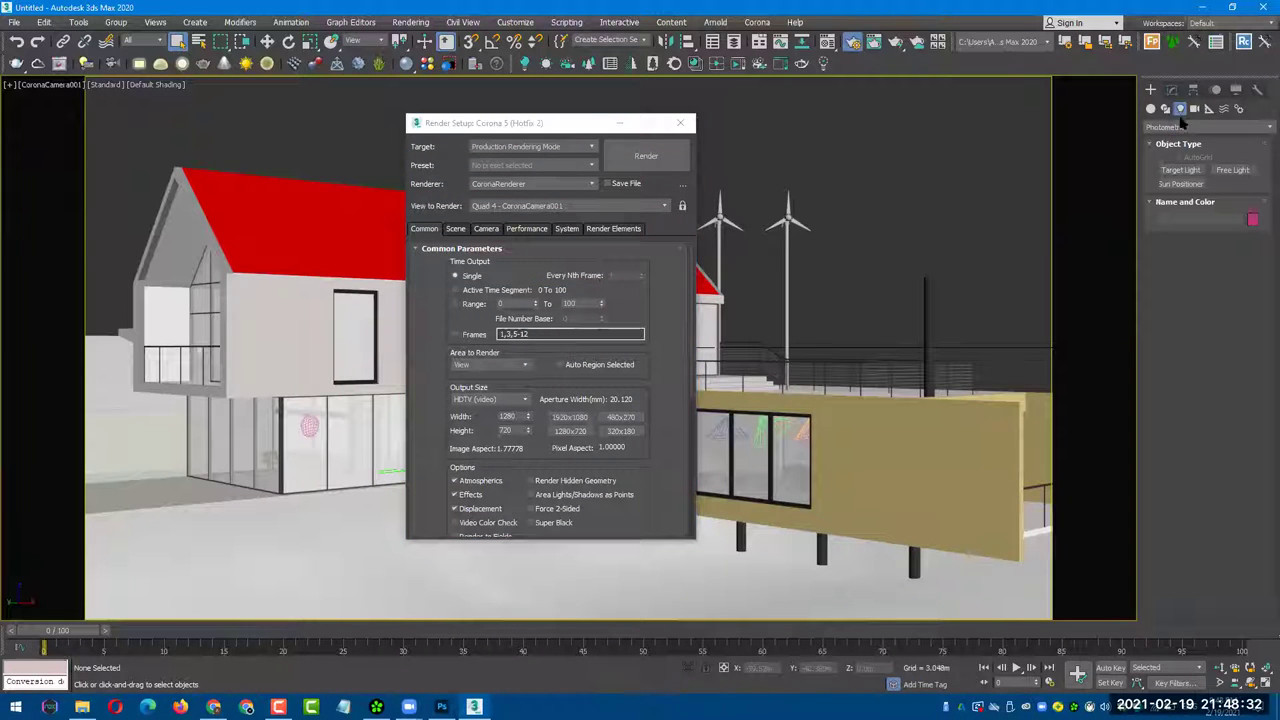
click(1180, 127)
click(1165, 176)
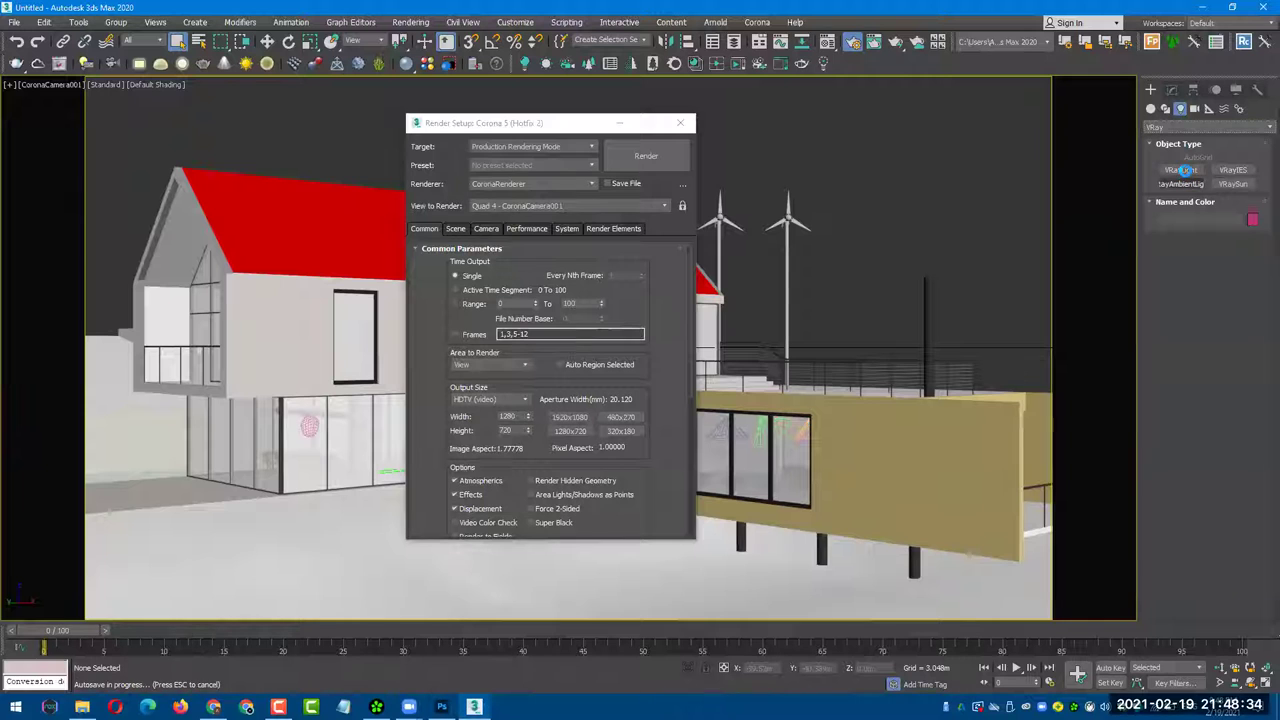
- Start a Dome-type VRayLight, cancel it, and show the Scene render settings
click(1180, 170)
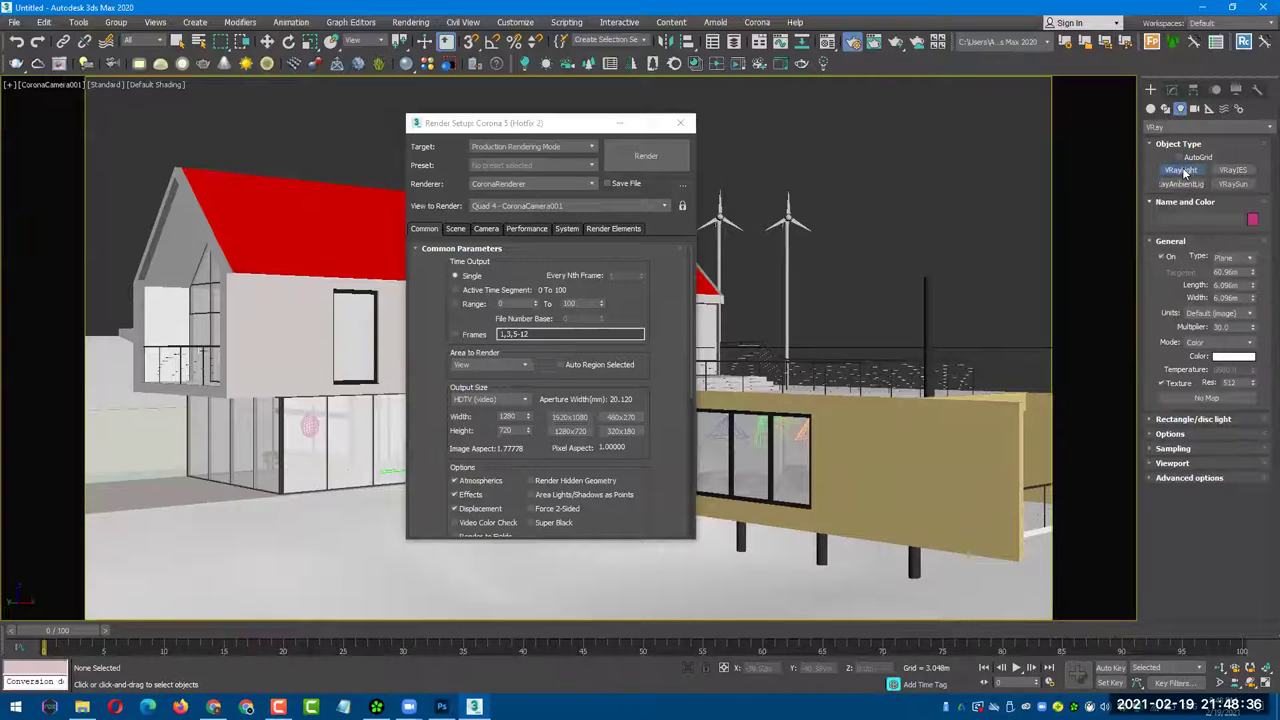
click(1226, 258)
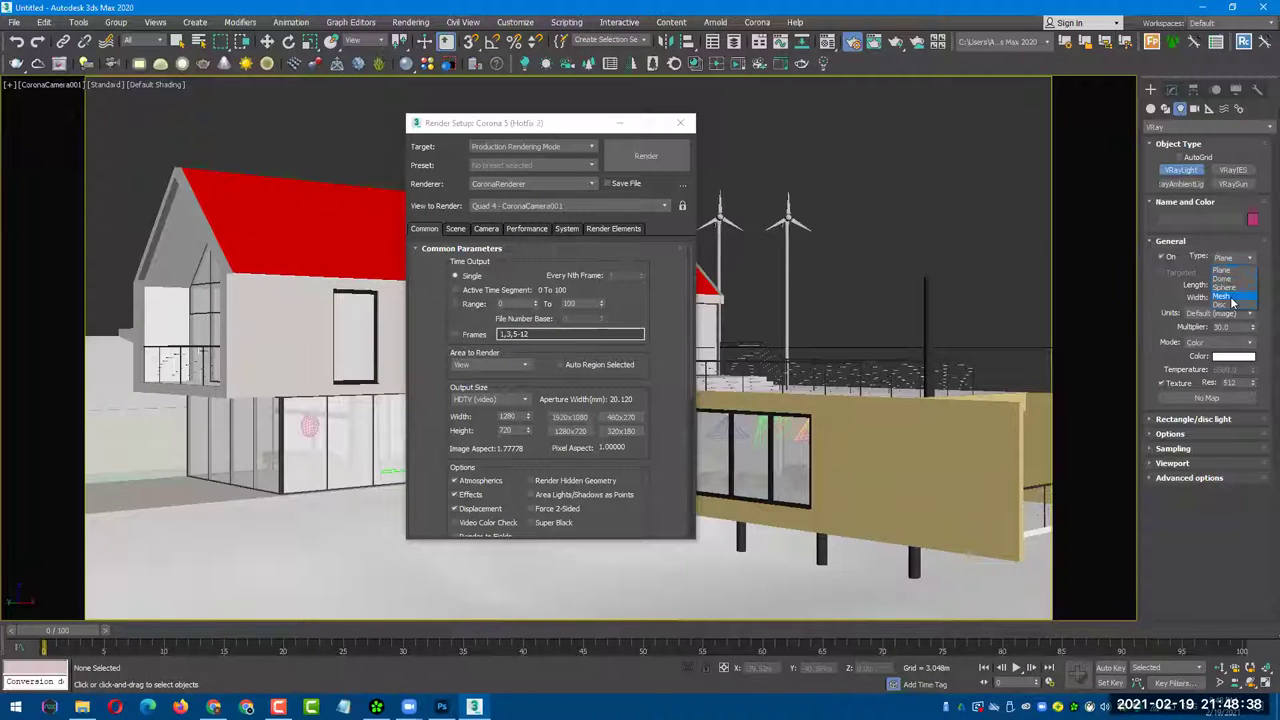
click(1230, 280)
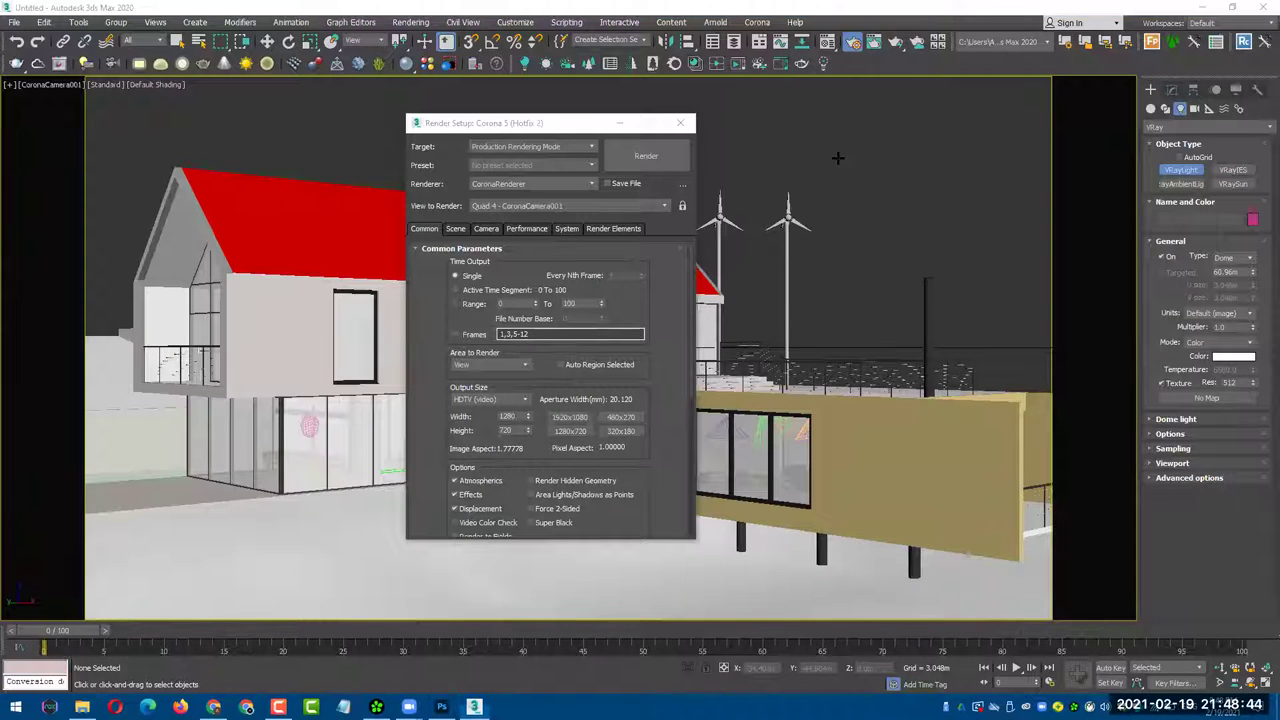
right_click(886, 172)
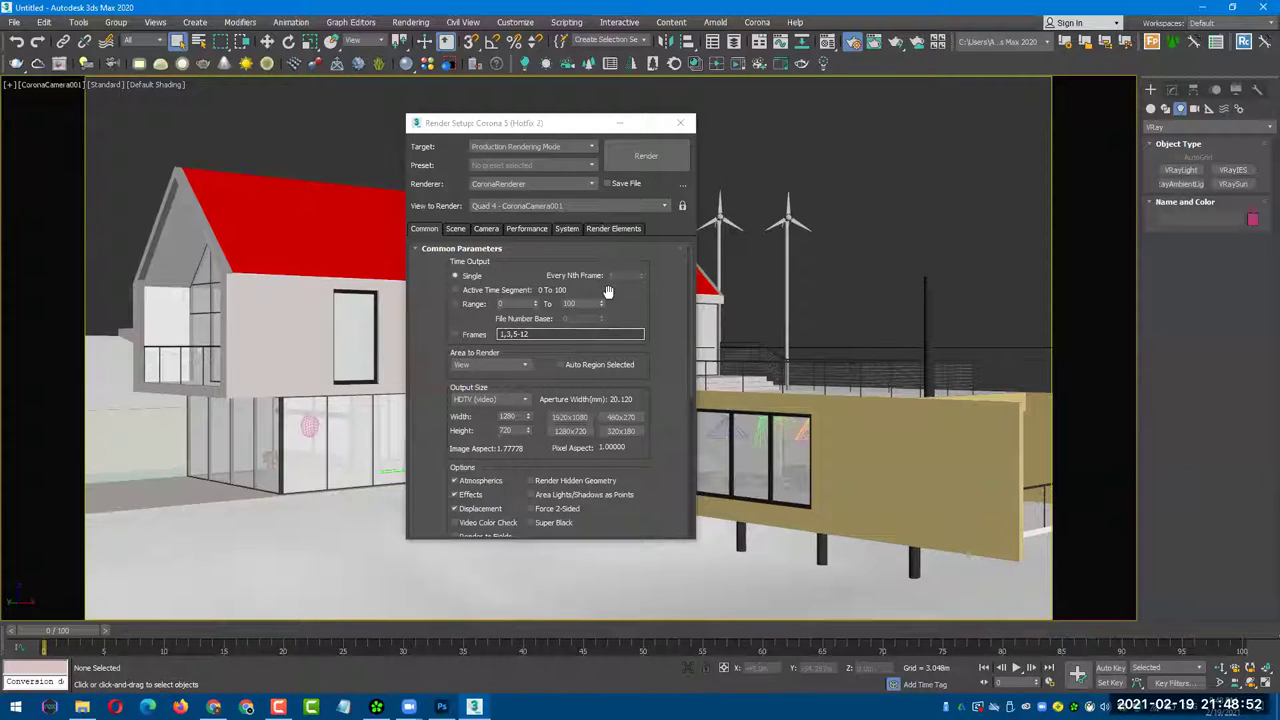
click(453, 228)
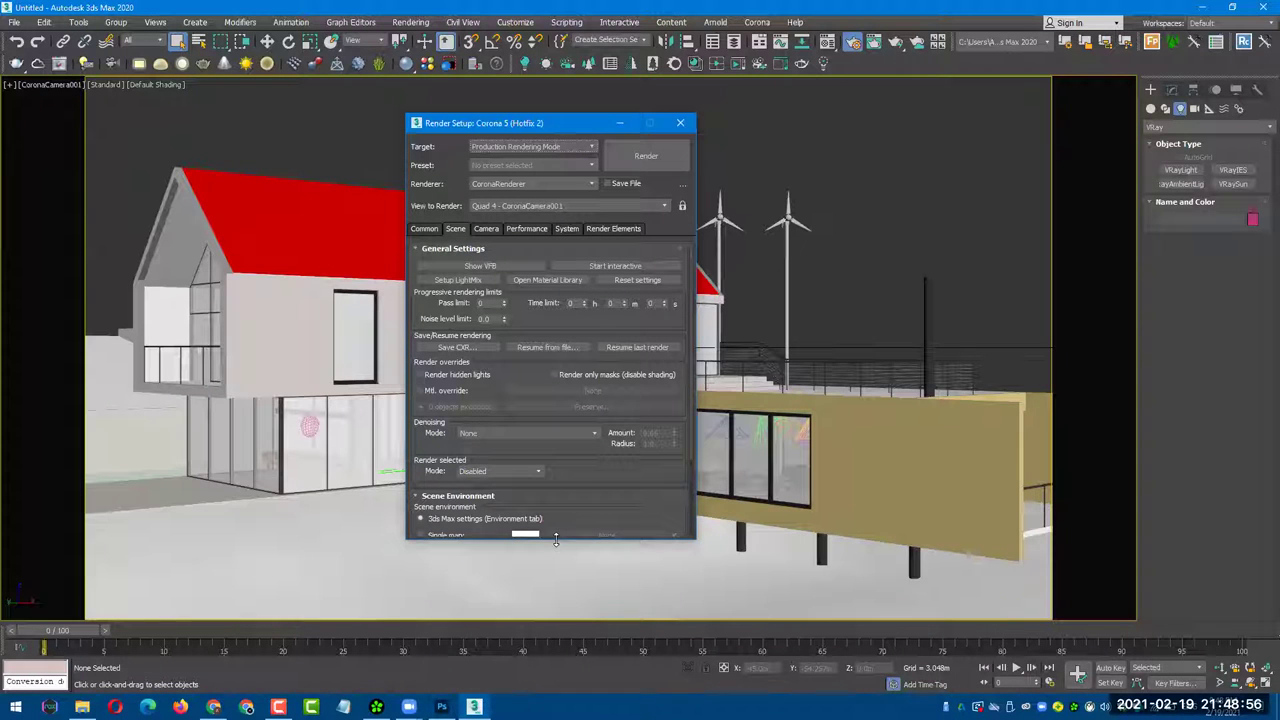
- Clear the Environment Map in Environment and Effects, then set Corona's scene environment to Single map
drag(556, 540, 548, 610)
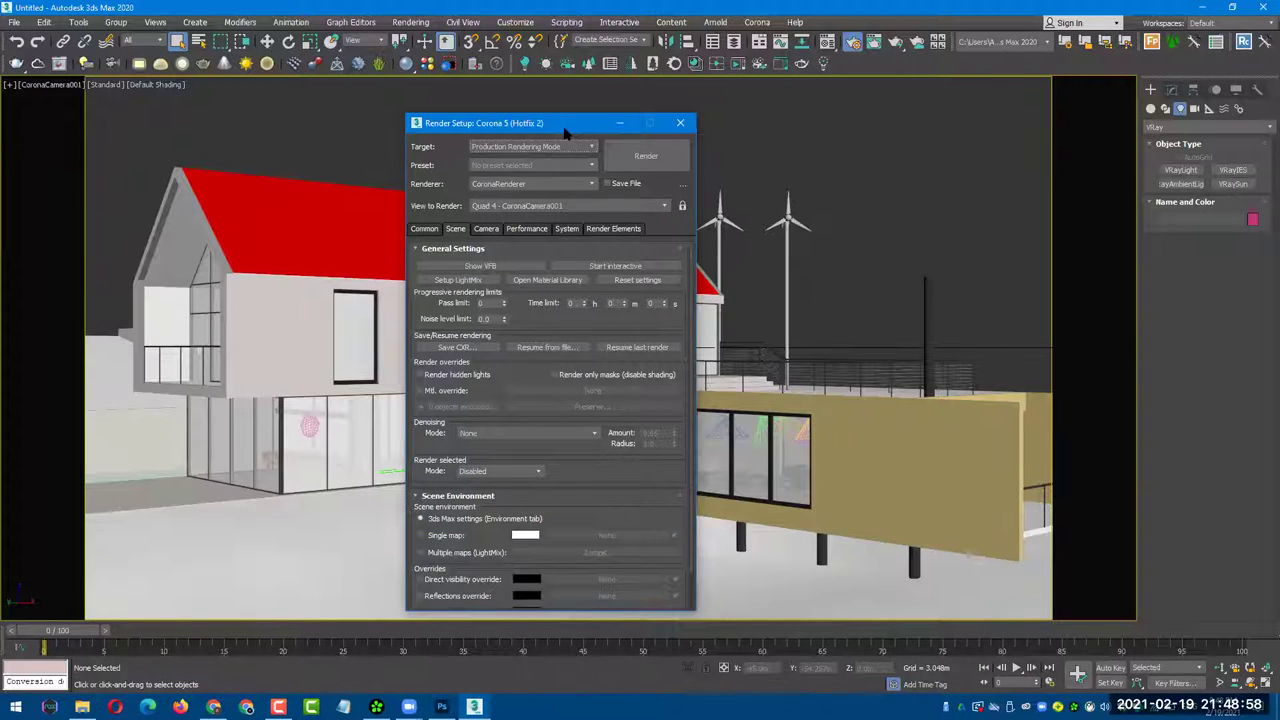
drag(564, 131, 878, 114)
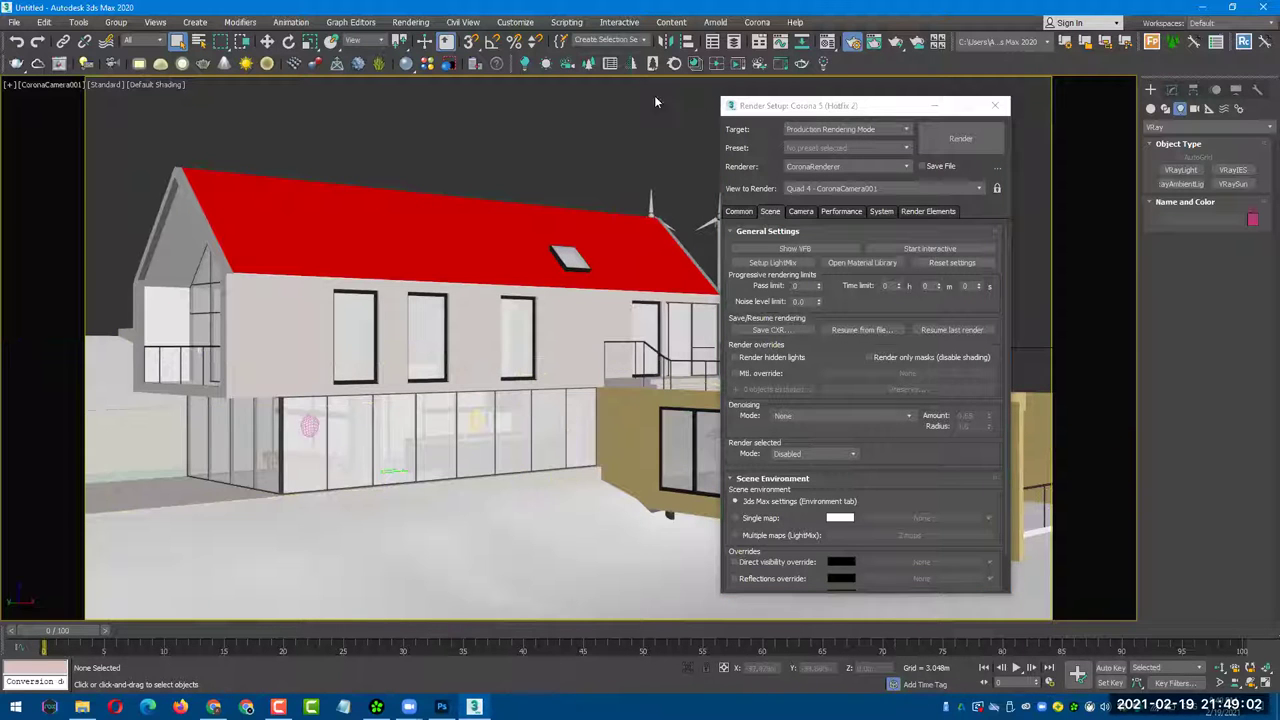
click(411, 22)
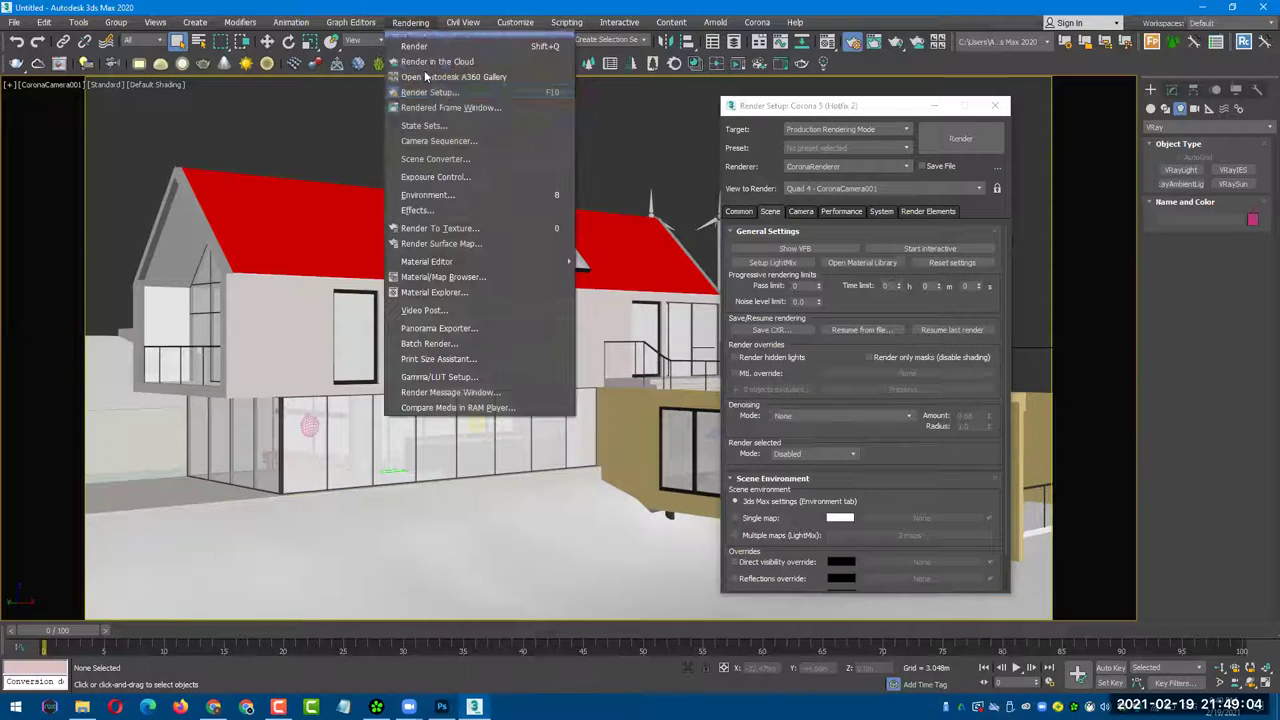
key(Escape)
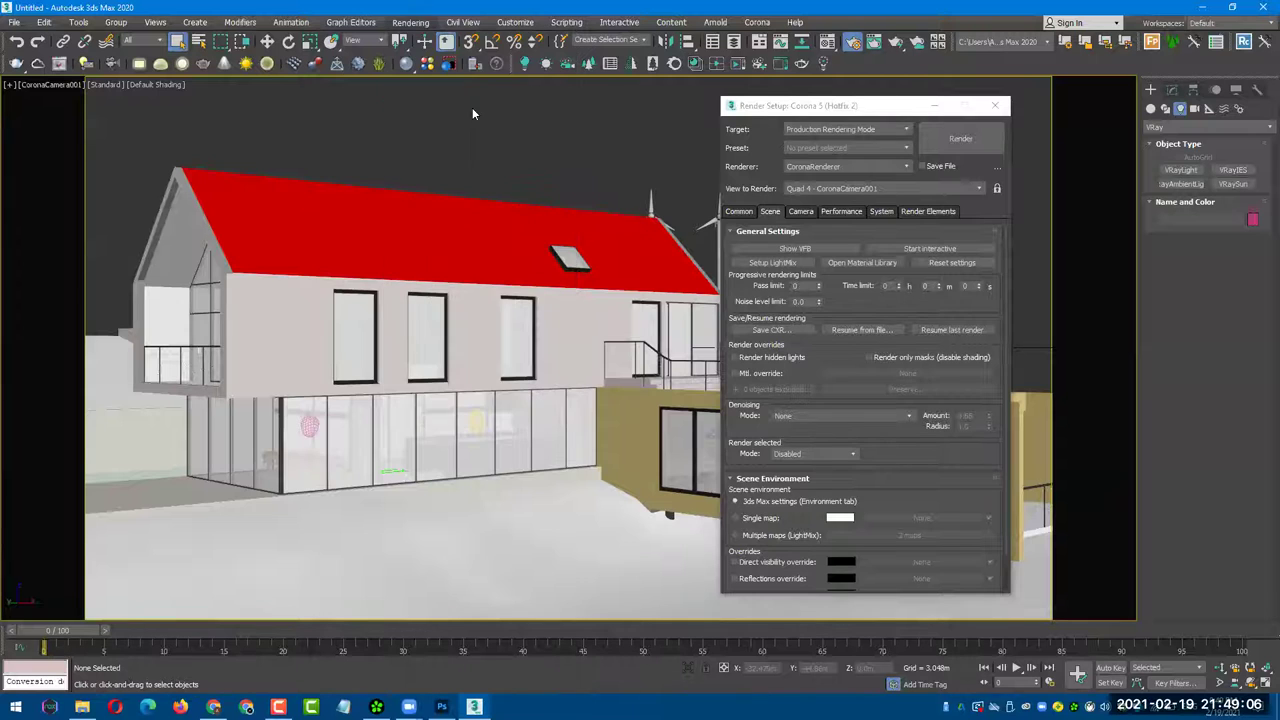
drag(409, 87, 572, 175)
right_click(591, 256)
click(622, 296)
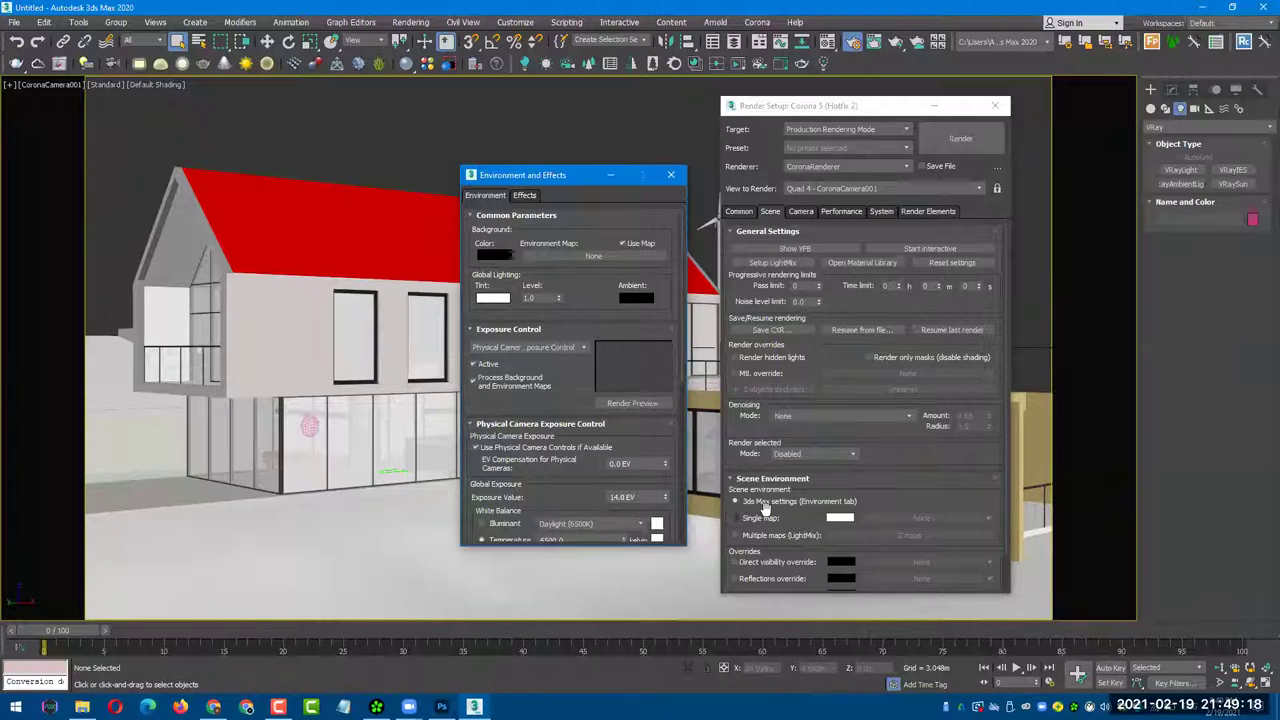
click(671, 175)
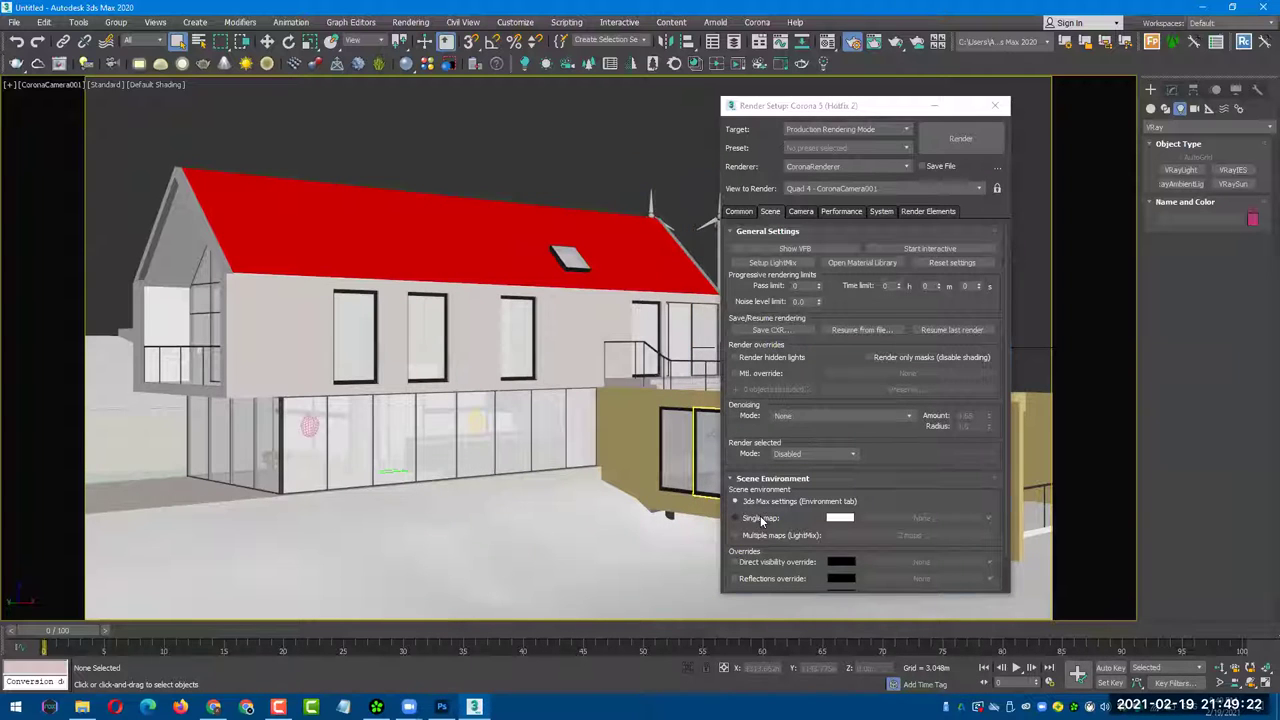
click(765, 519)
click(735, 518)
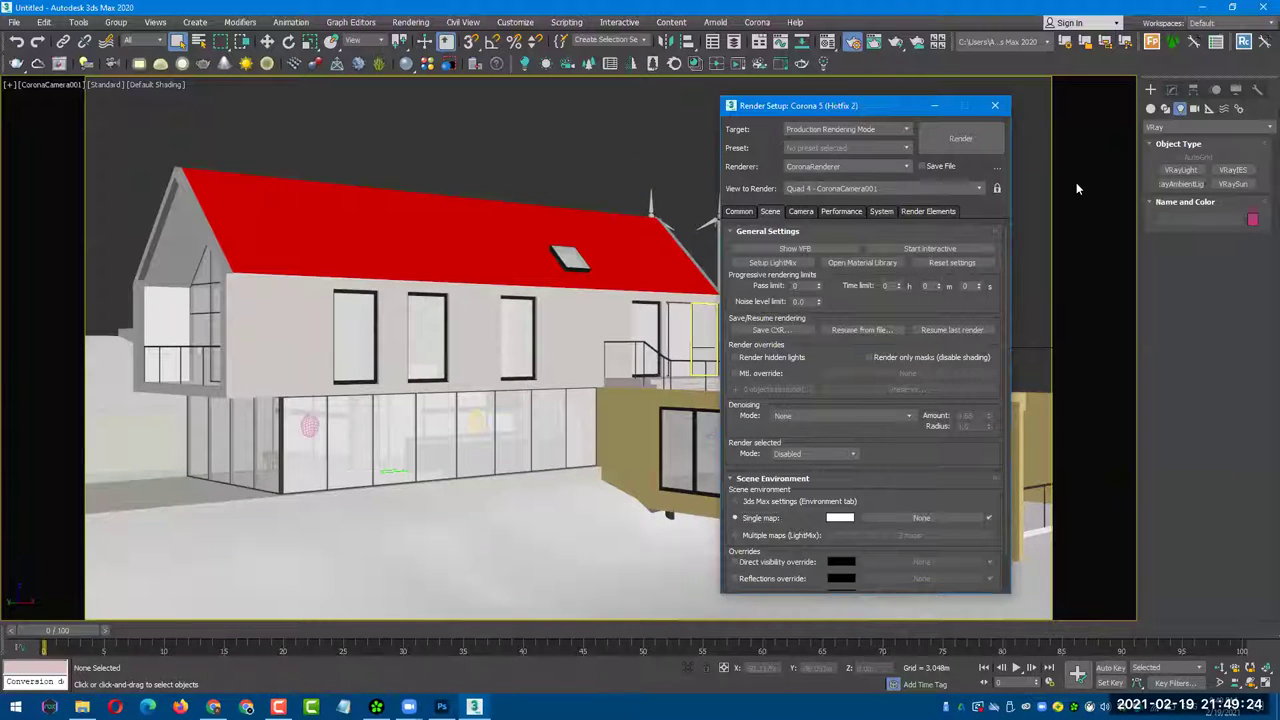
click(857, 74)
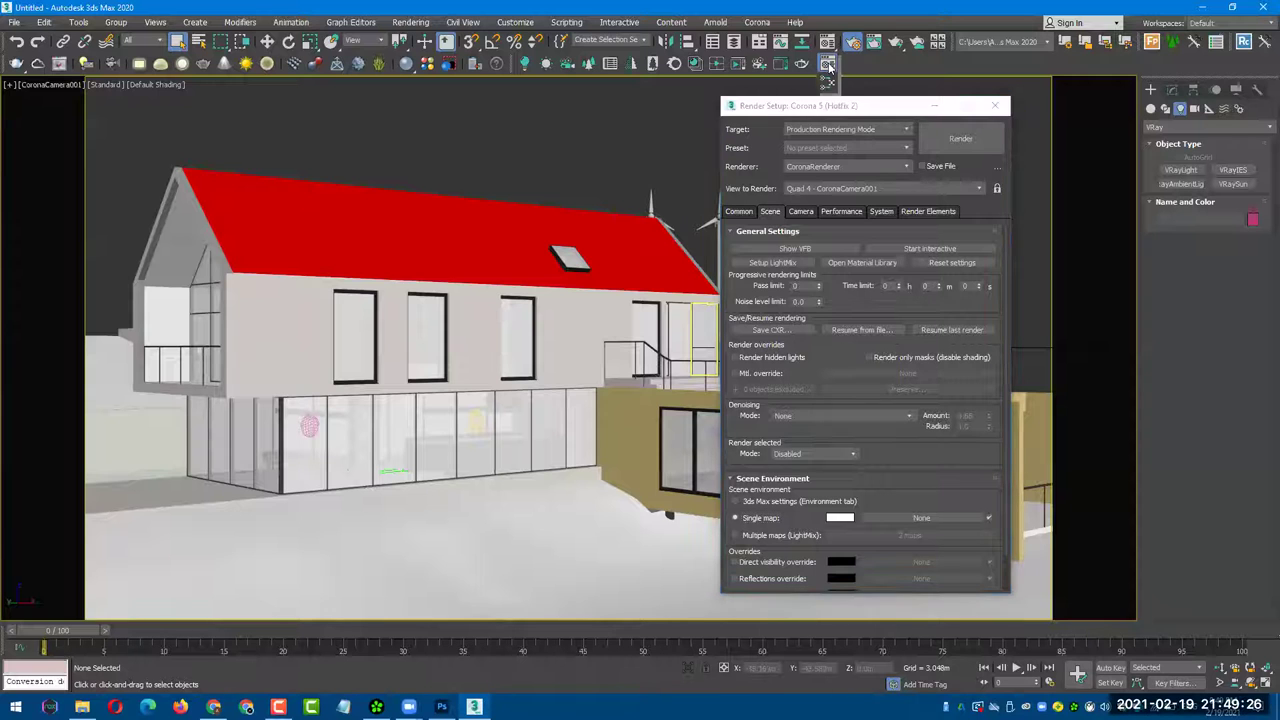
key(m)
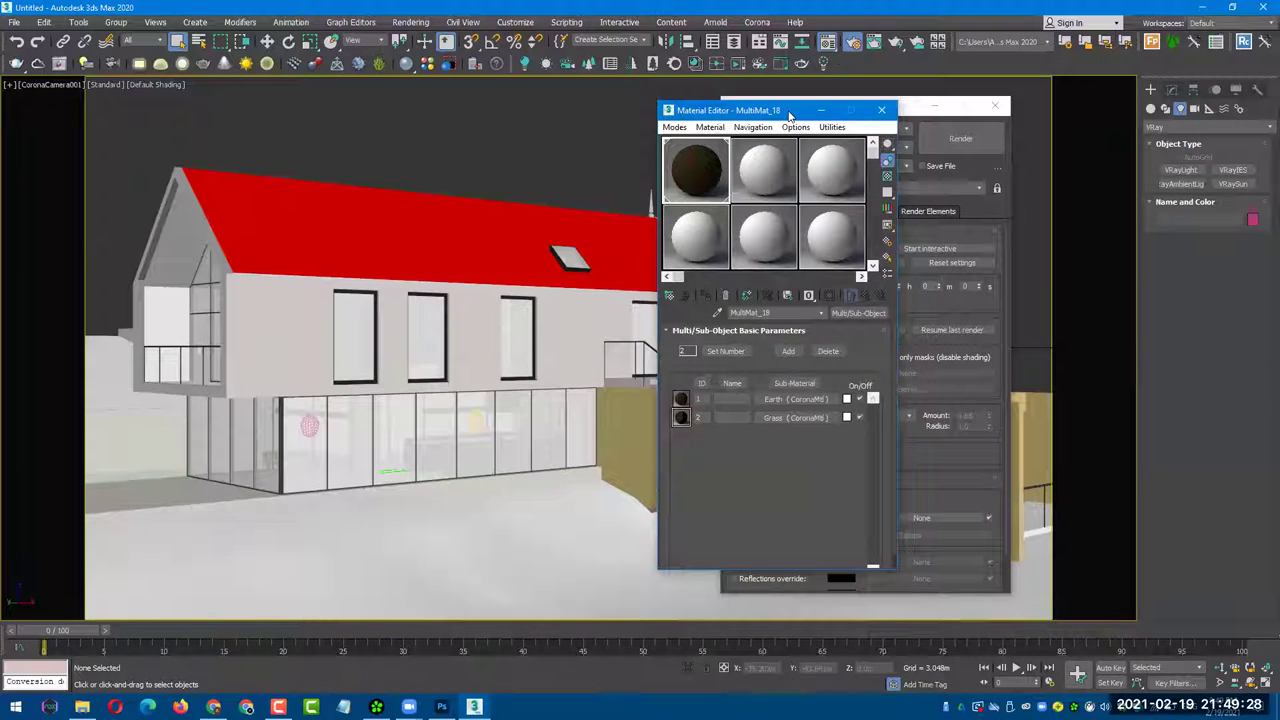
drag(789, 113, 598, 135)
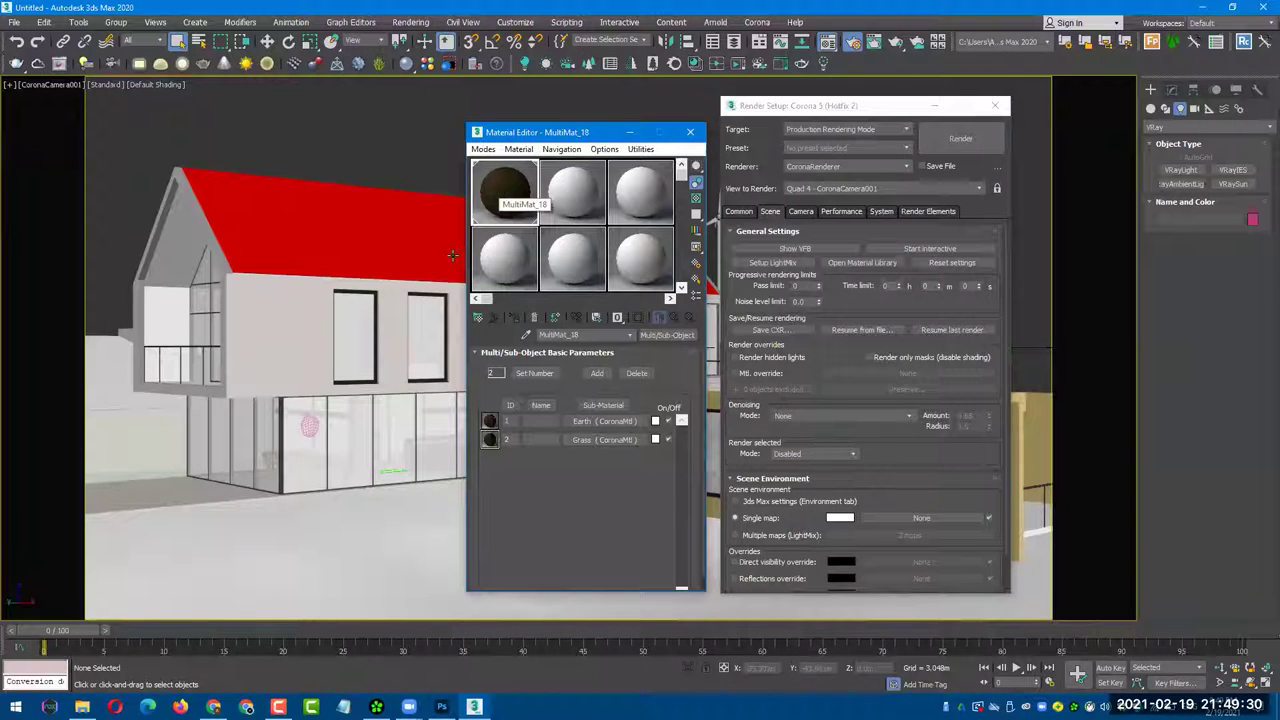
click(478, 317)
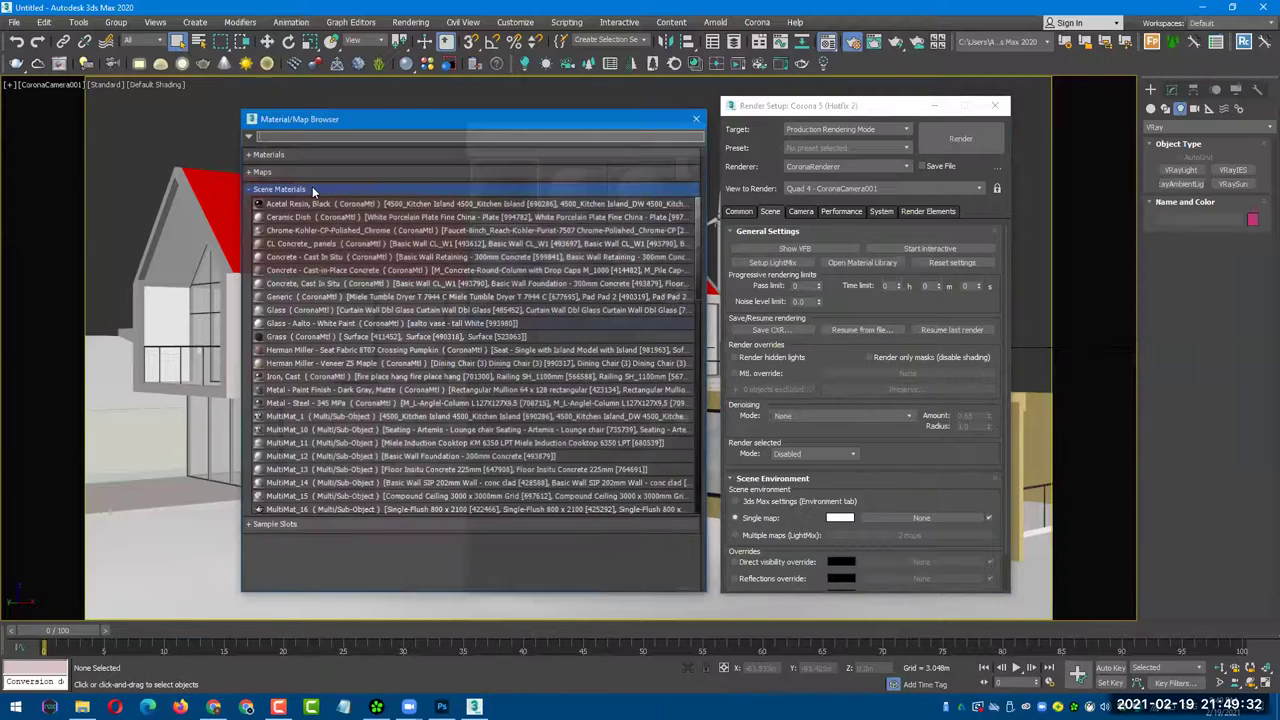
click(292, 186)
click(266, 170)
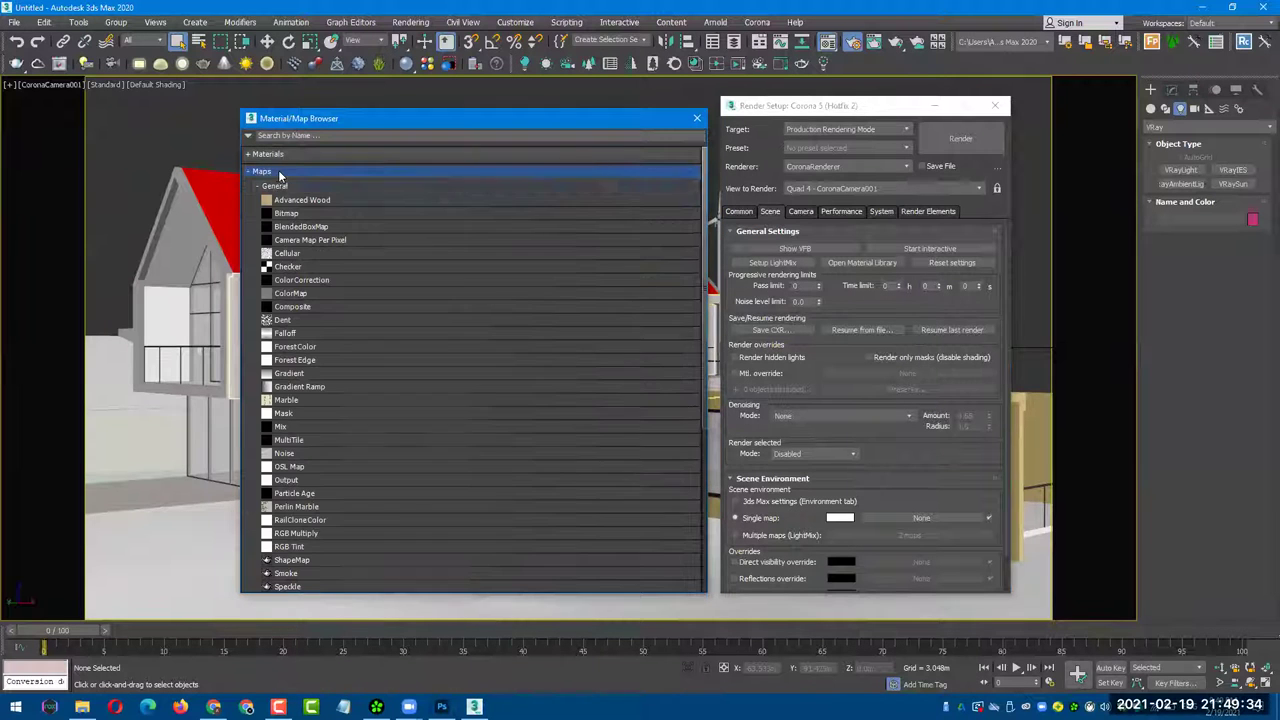
scroll(370, 336, down, 2)
scroll(362, 382, down, 1)
scroll(370, 408, down, 2)
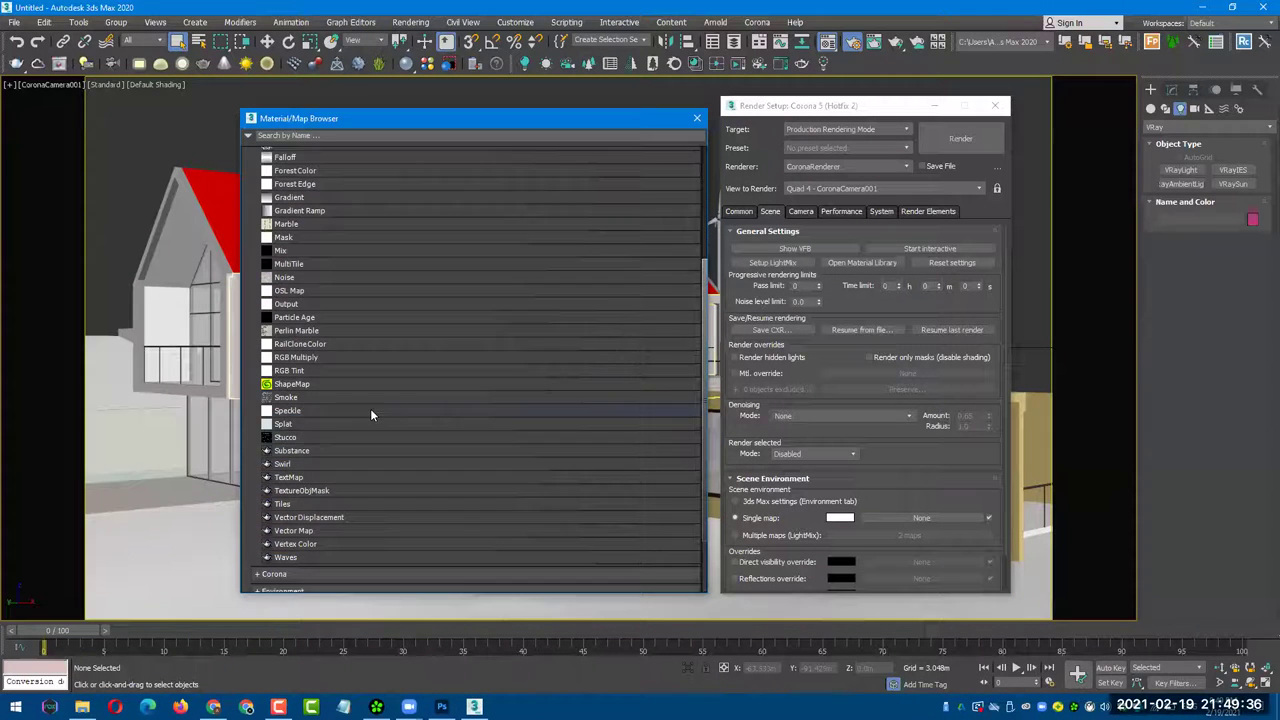
scroll(365, 418, down, 1)
scroll(305, 520, down, 1)
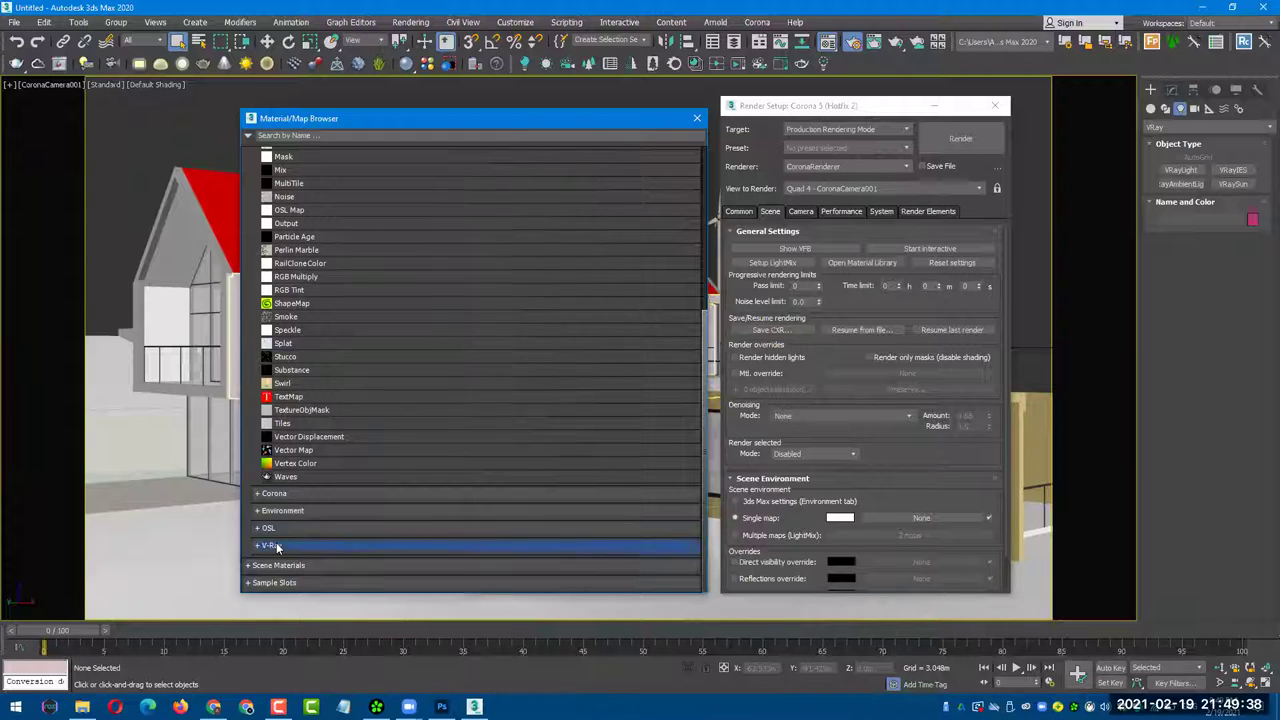
click(277, 547)
scroll(361, 523, down, 1)
scroll(361, 523, down, 1)
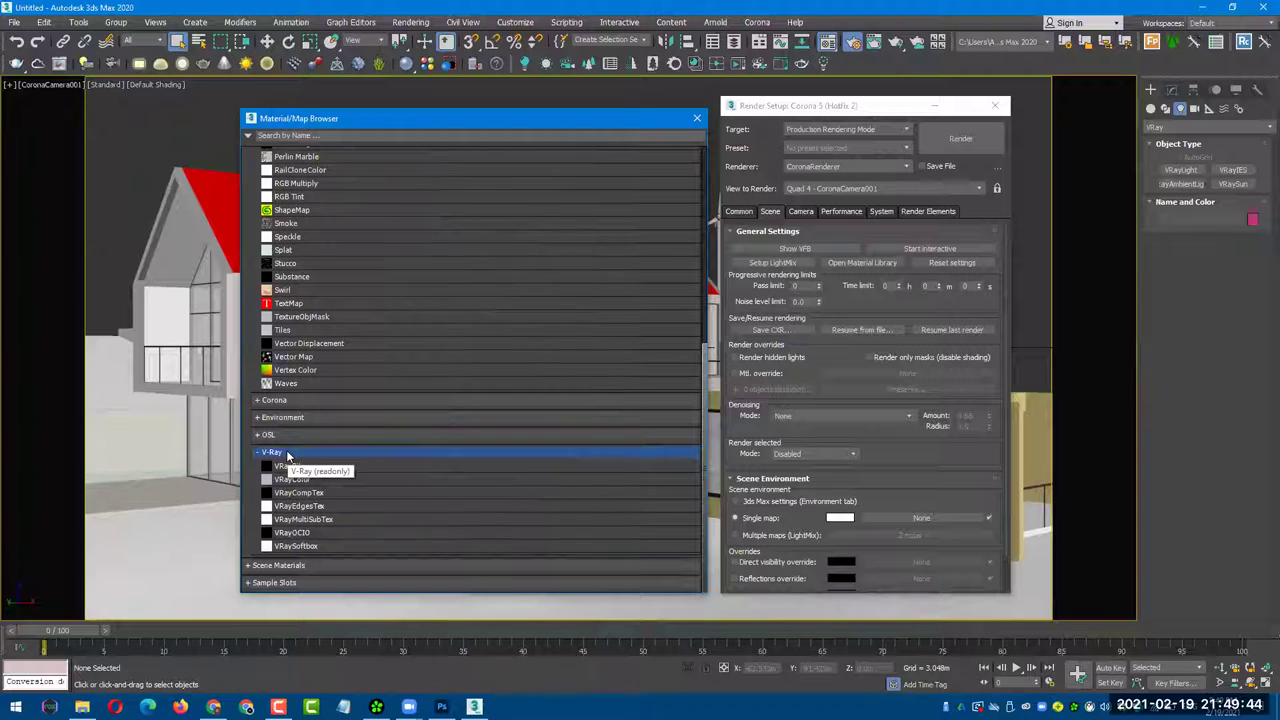
click(287, 455)
click(340, 510)
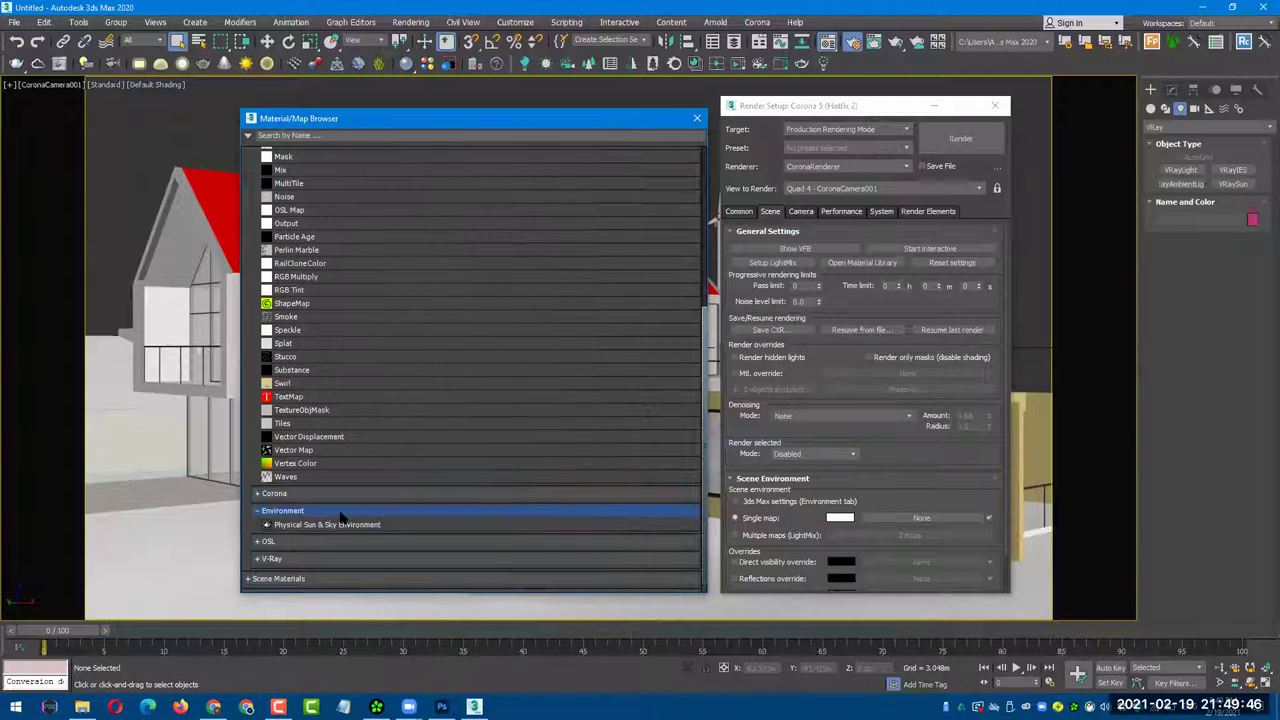
click(302, 511)
click(301, 510)
click(301, 510)
scroll(318, 387, up, 1)
scroll(330, 370, up, 3)
scroll(335, 368, down, 1)
scroll(337, 375, down, 1)
scroll(339, 385, down, 1)
scroll(345, 410, down, 1)
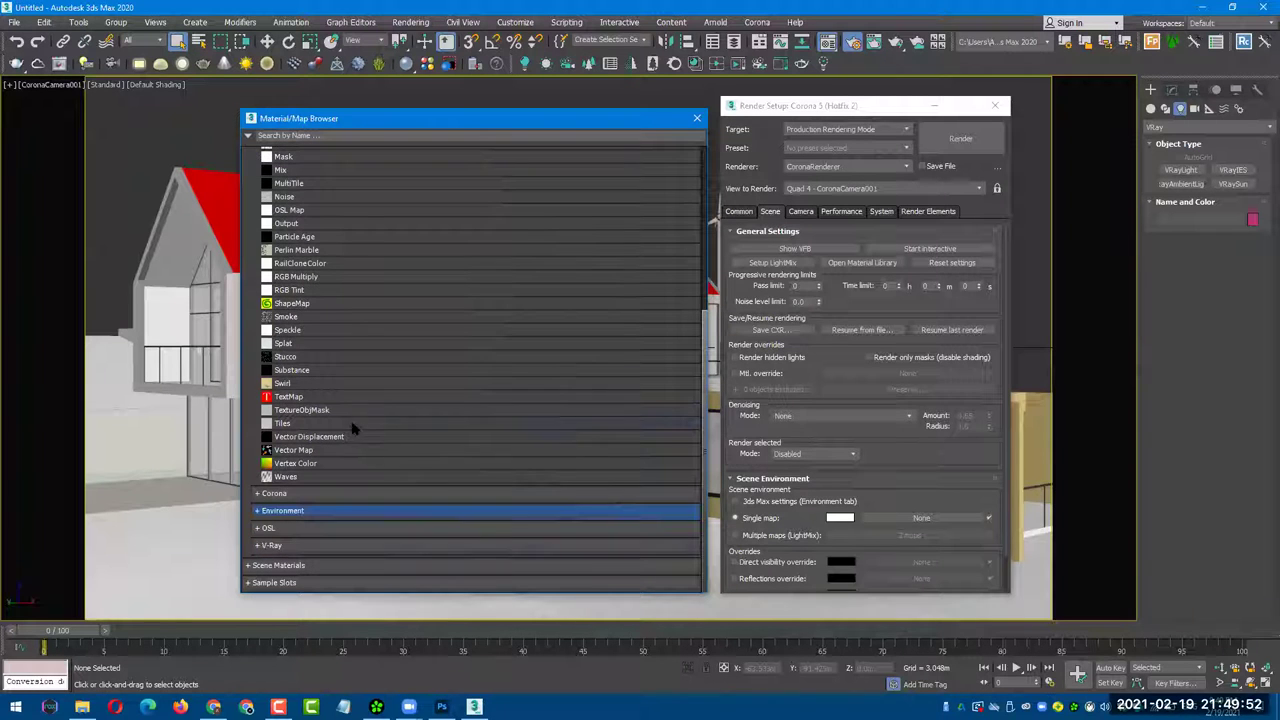
click(337, 545)
scroll(355, 546, down, 2)
scroll(372, 545, down, 1)
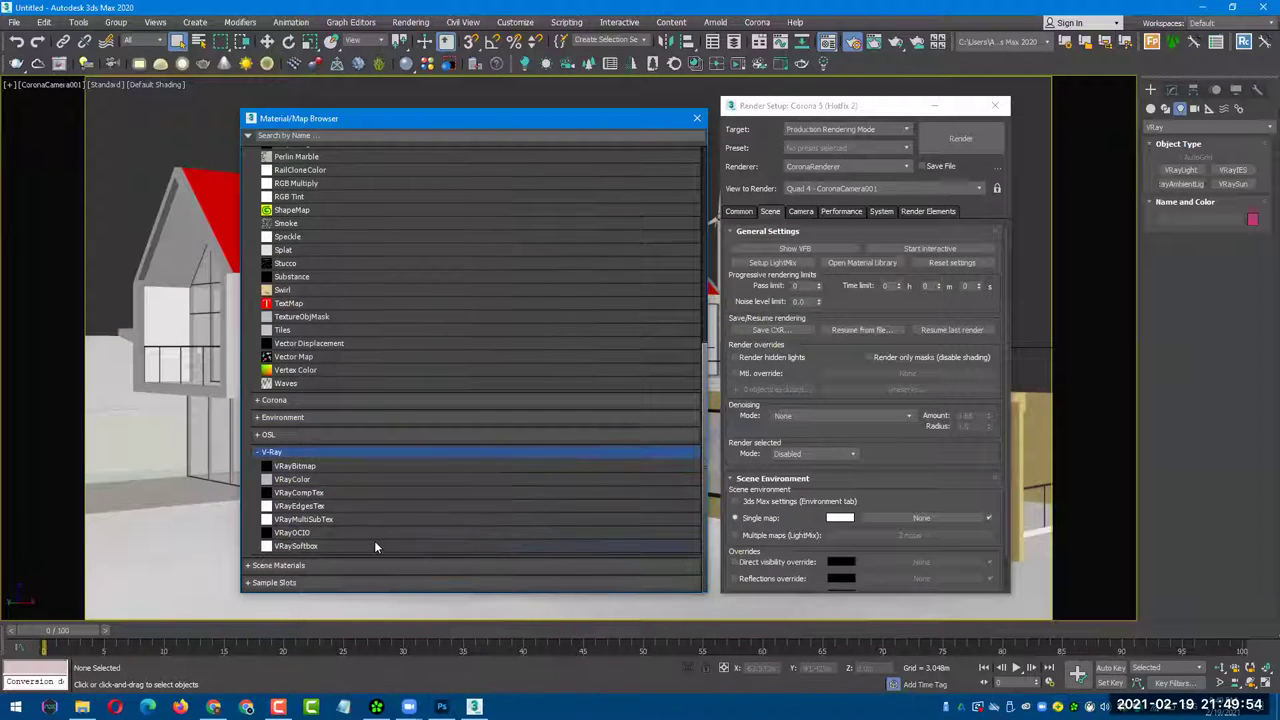
click(697, 119)
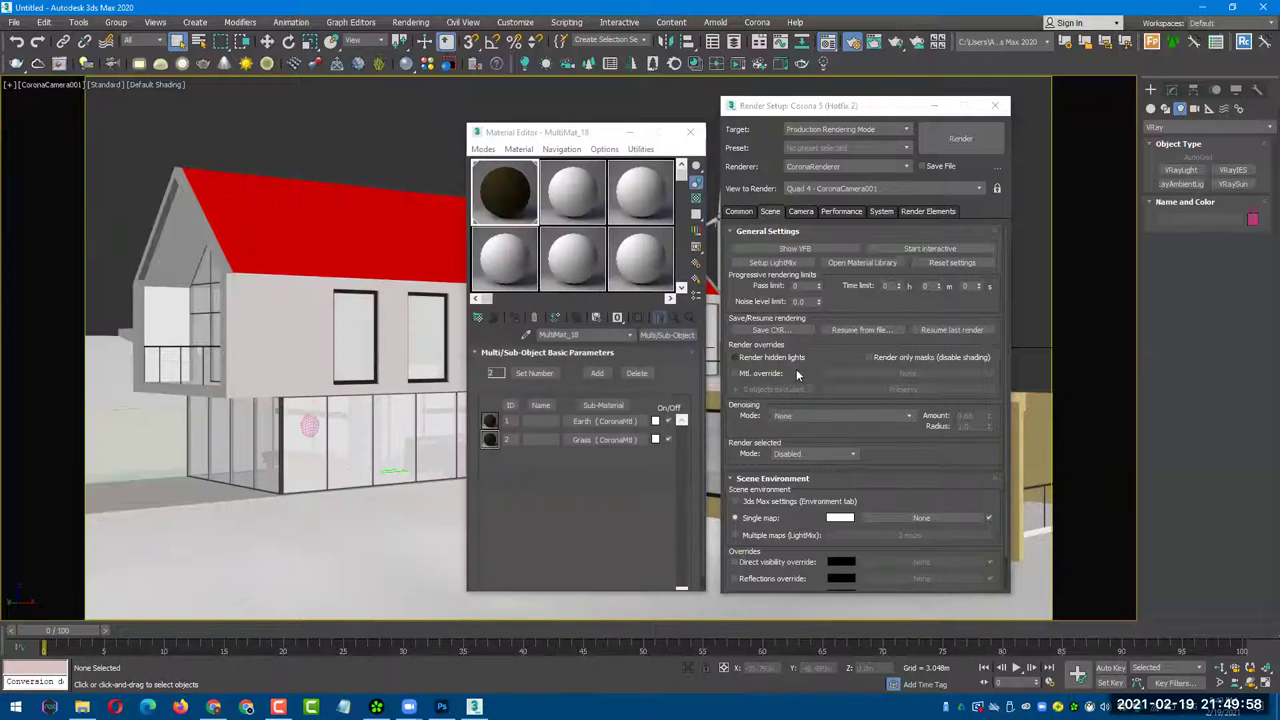
click(903, 519)
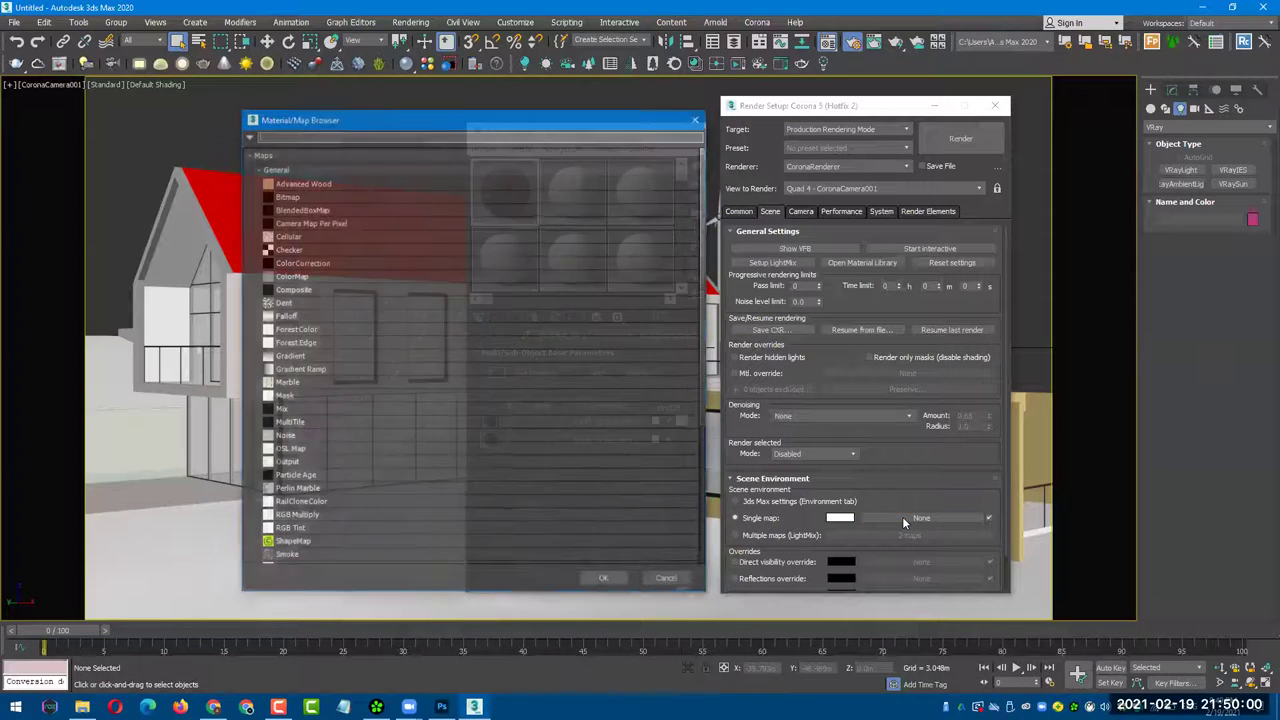
scroll(449, 449, down, 3)
scroll(443, 466, down, 3)
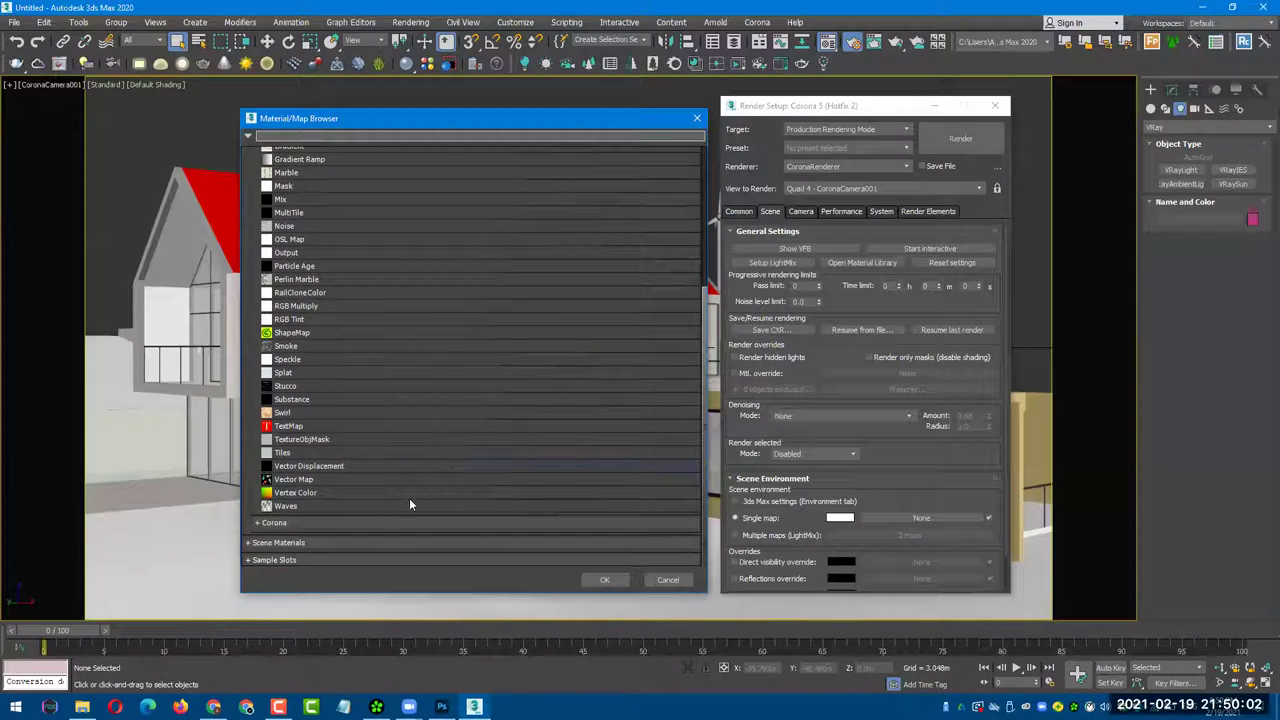
scroll(340, 380, up, 3)
scroll(325, 331, up, 3)
click(296, 166)
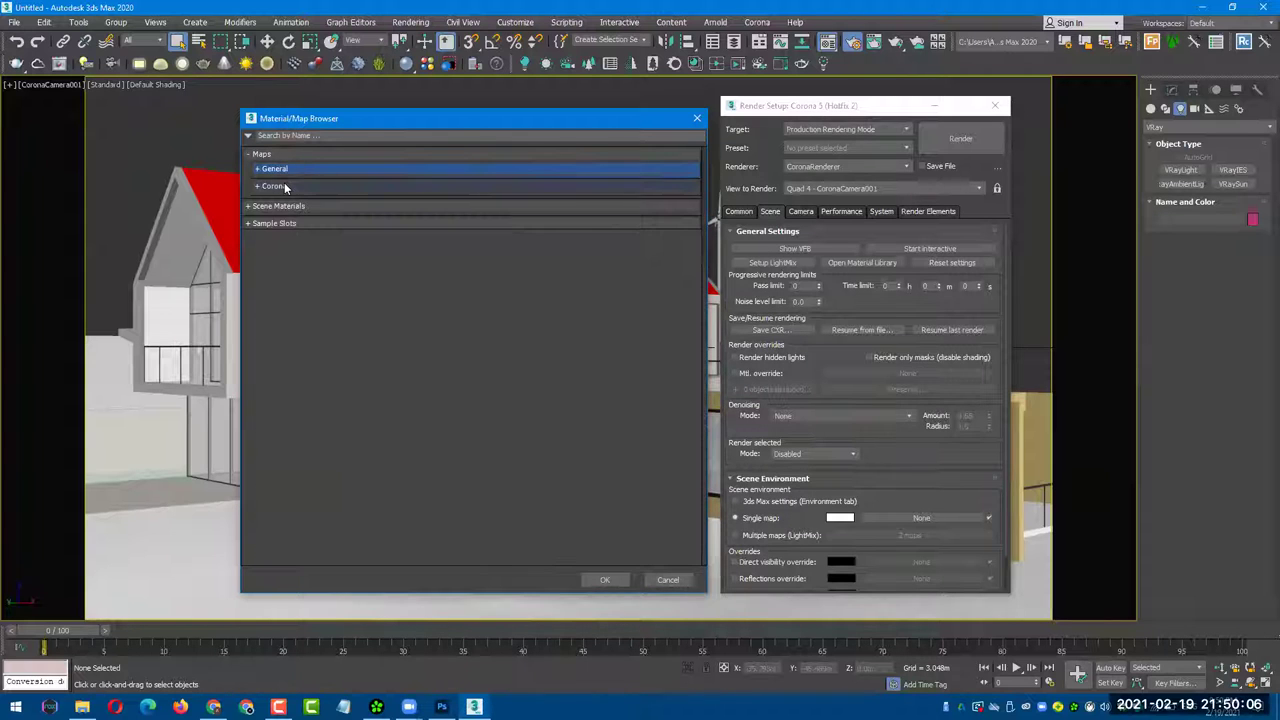
click(285, 187)
click(285, 187)
click(280, 156)
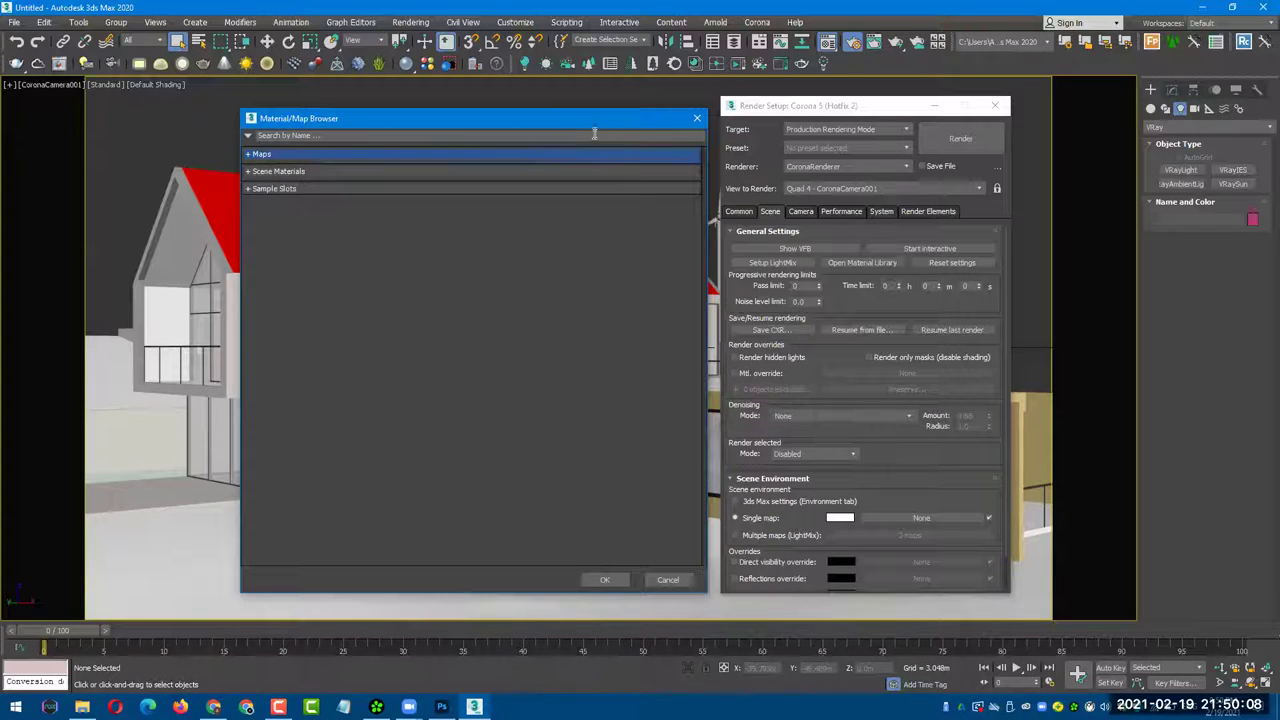
click(695, 118)
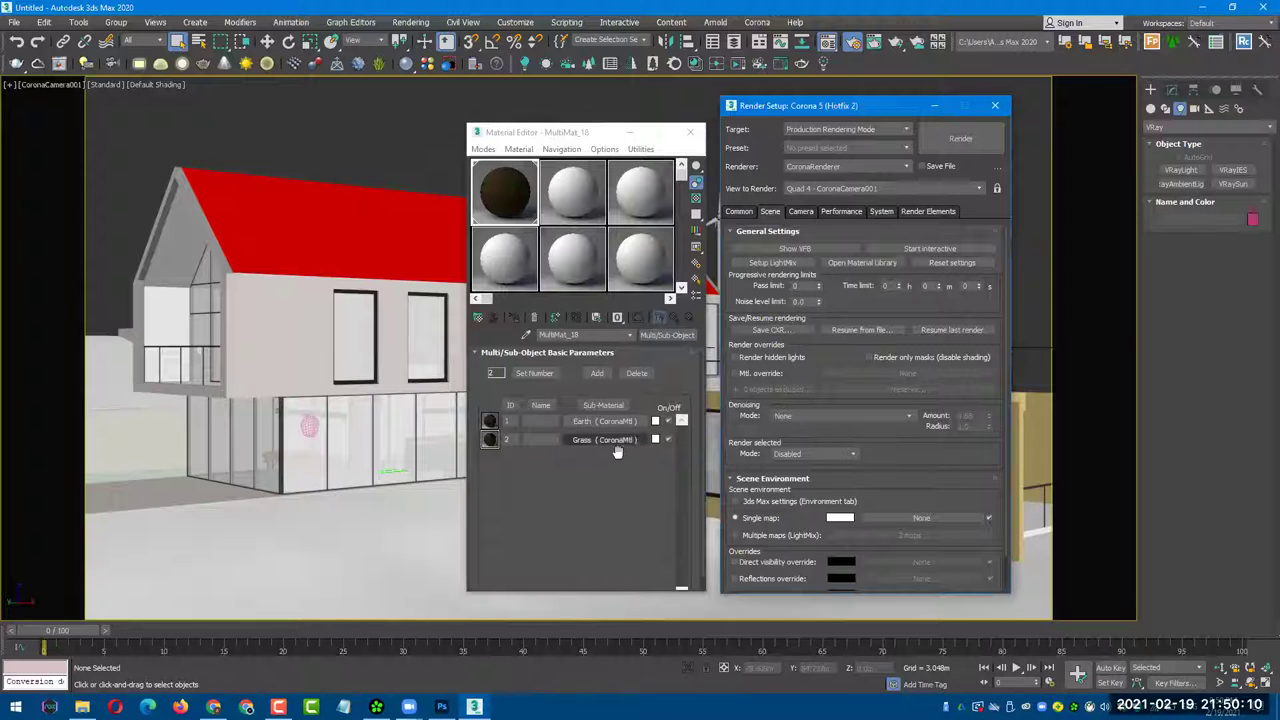
- Create VRayBitmap Map #639 in a Material Editor slot and stretch the editor taller
click(477, 316)
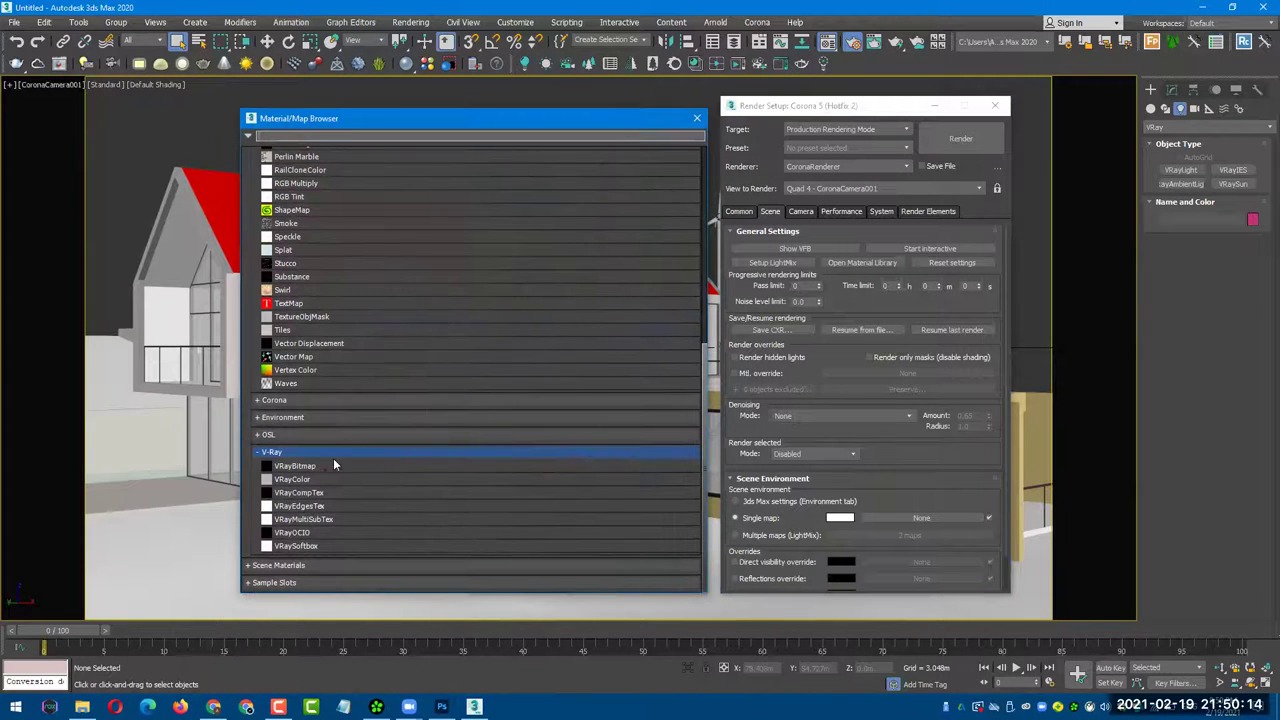
double_click(296, 466)
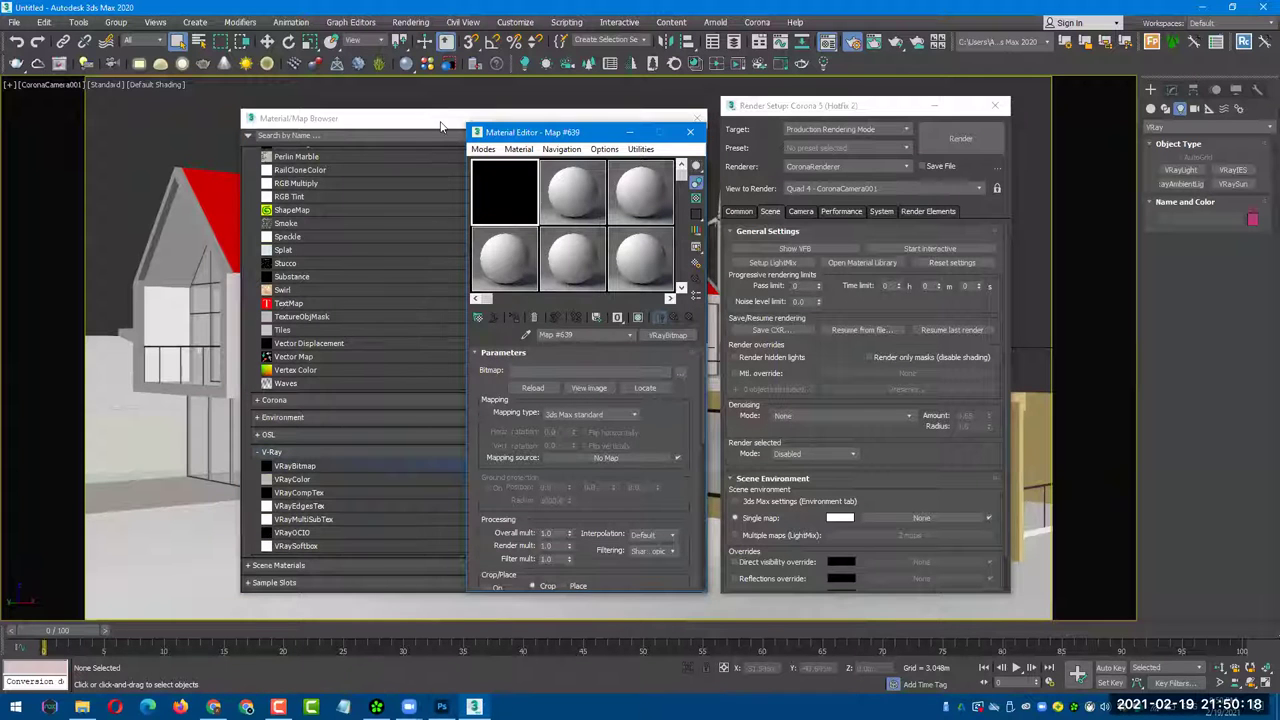
drag(440, 125, 325, 125)
click(582, 118)
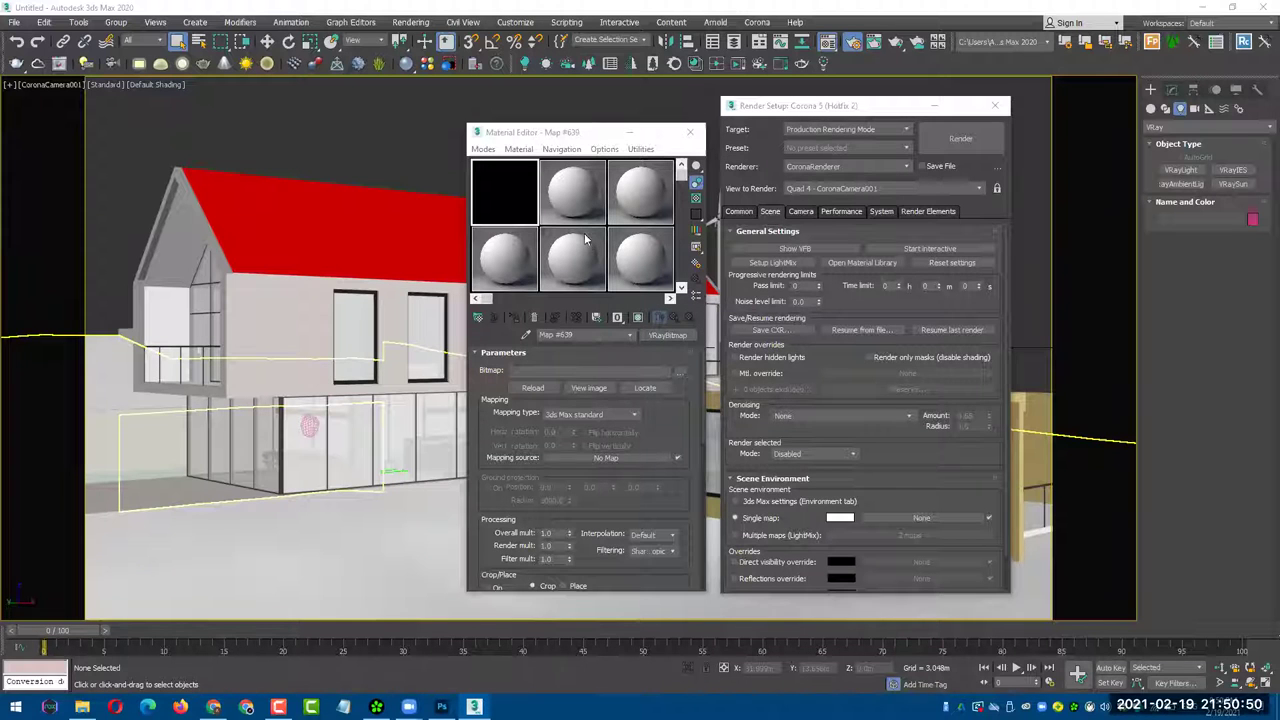
click(590, 119)
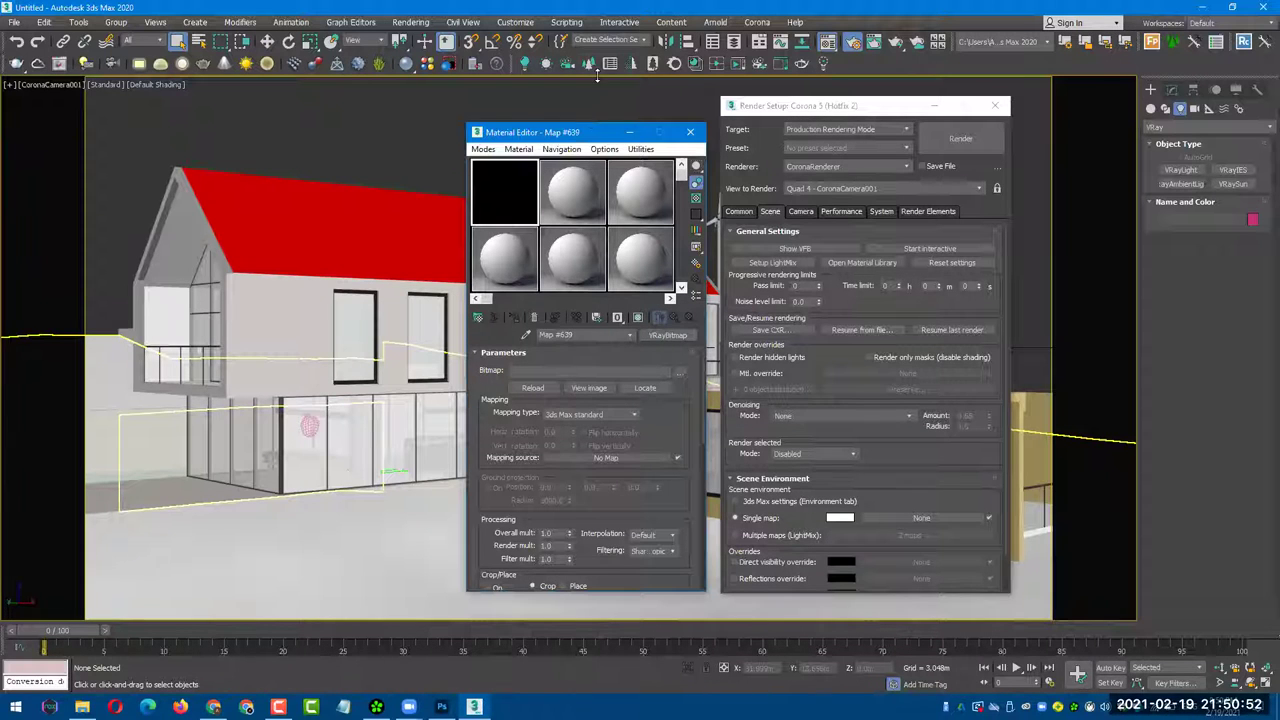
drag(597, 77, 602, 90)
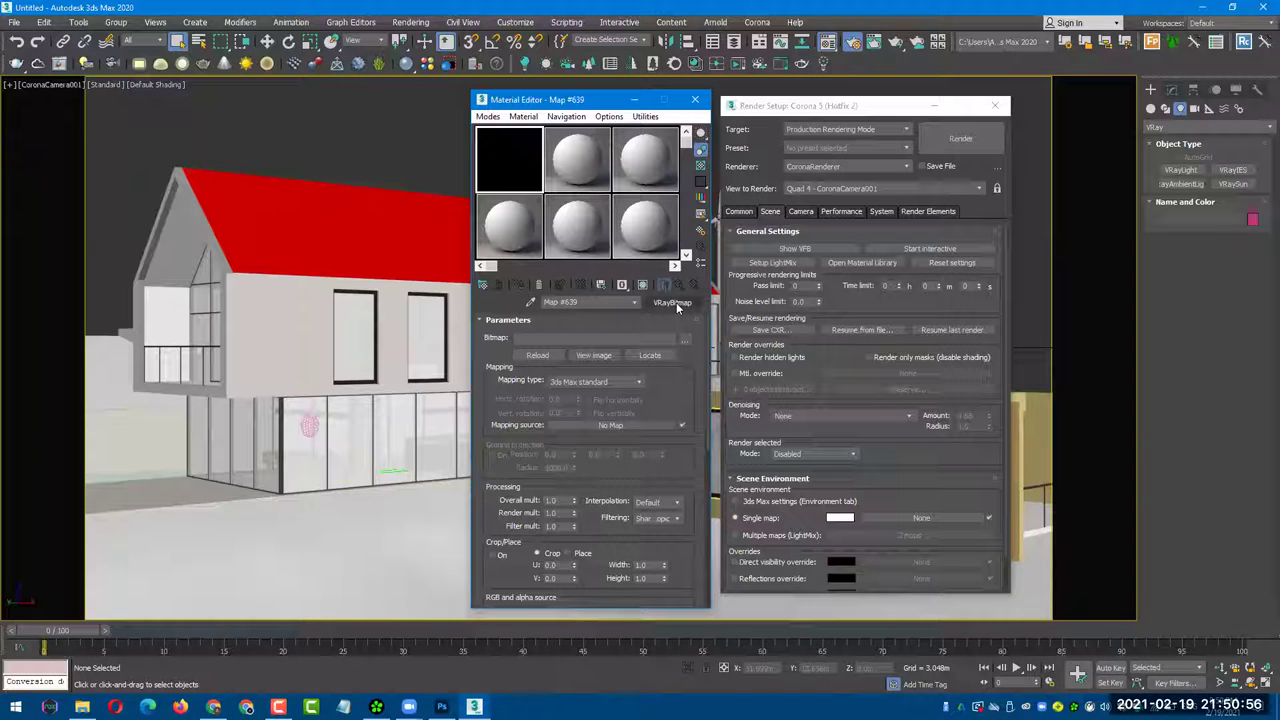
- Create a CoronaBitmap in another sample slot, leaving its image file unset
click(580, 170)
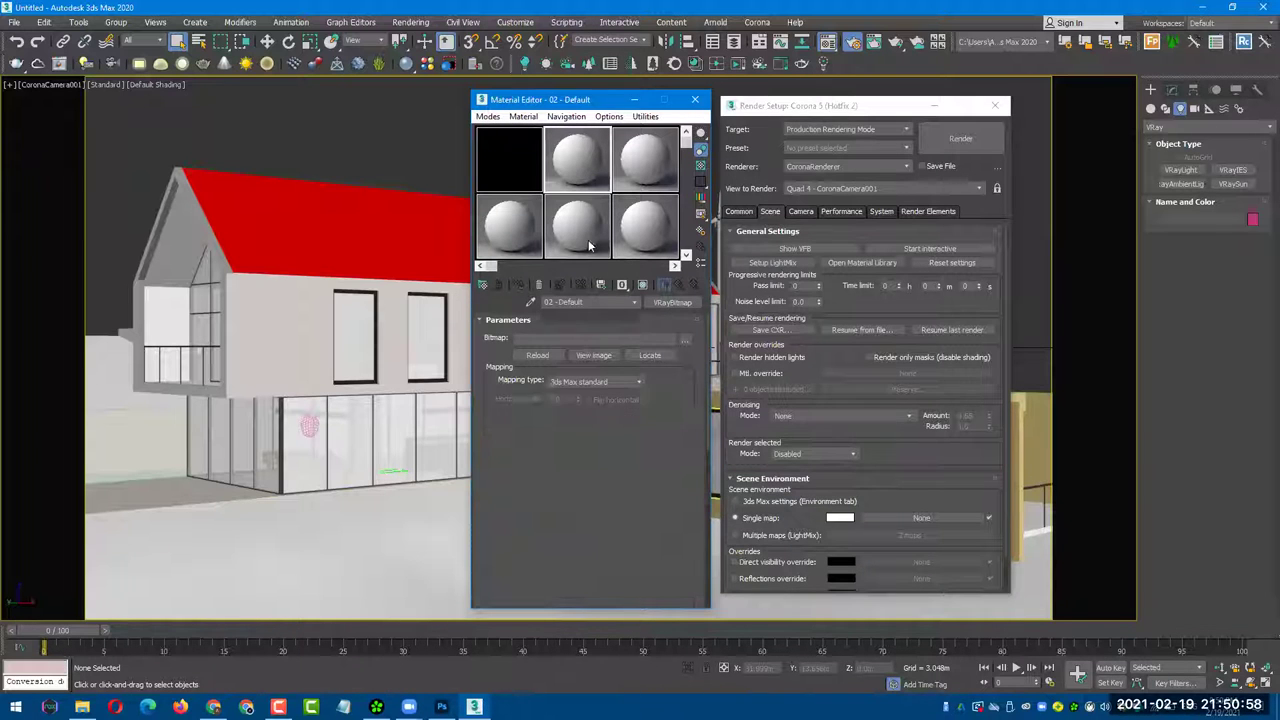
click(482, 284)
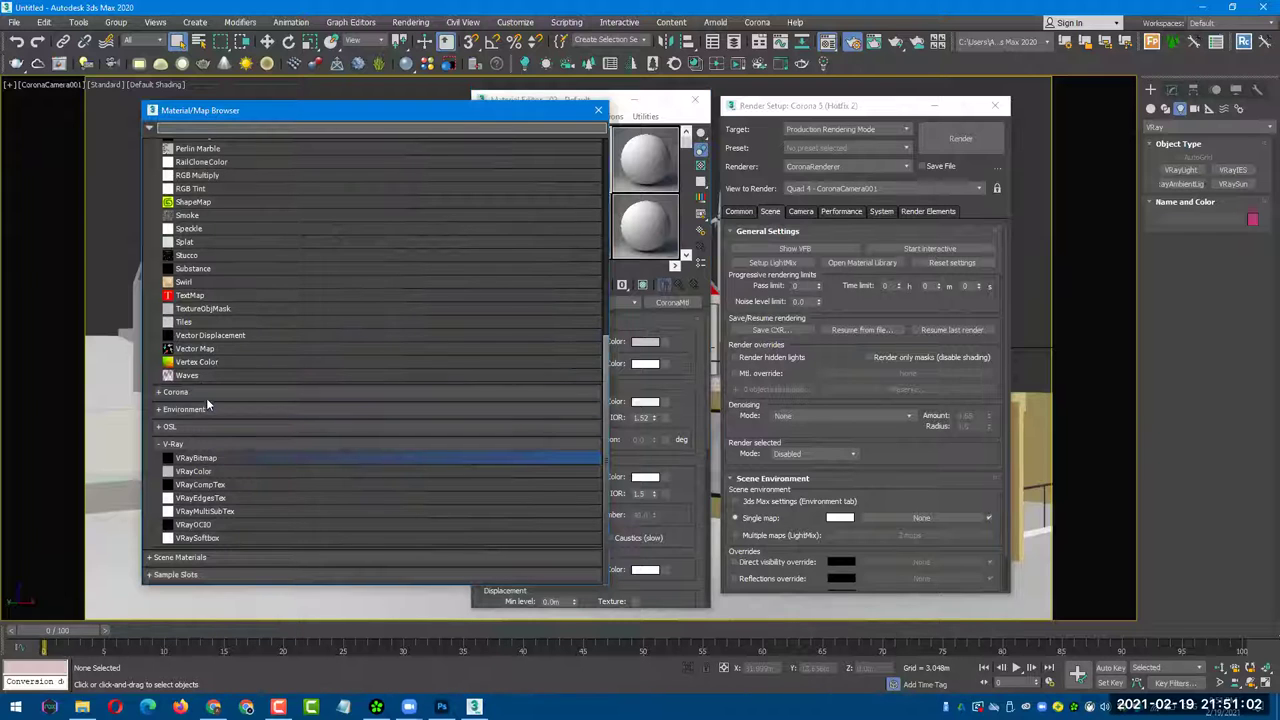
click(205, 392)
double_click(222, 421)
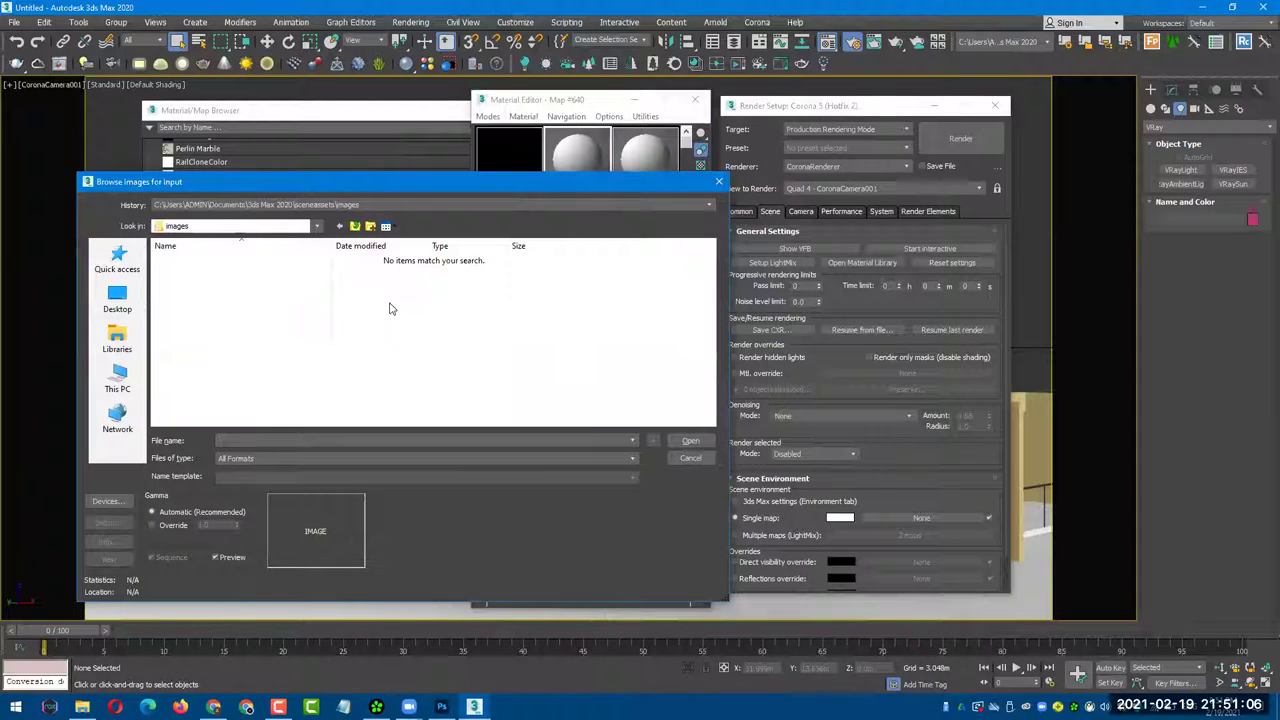
click(693, 459)
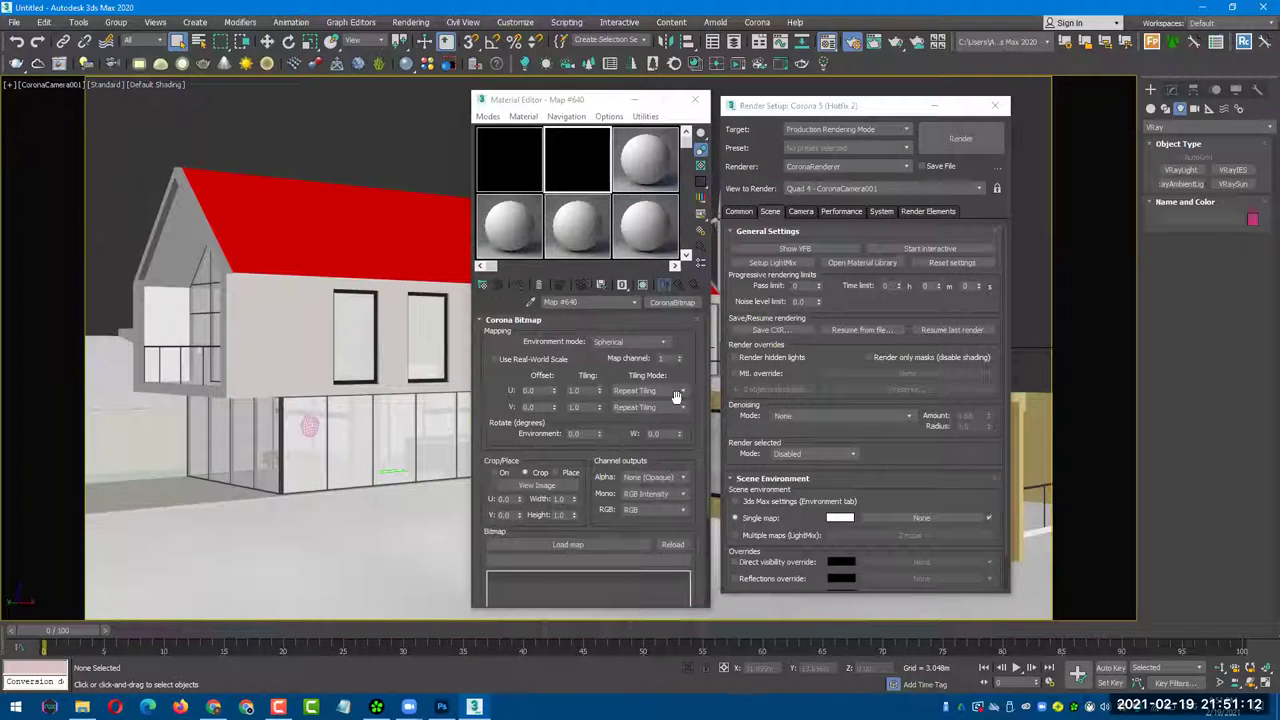
- Browse from the VRayBitmap's Bitmap button to Downloads, section 02 exterior lighting practice, assets
click(528, 174)
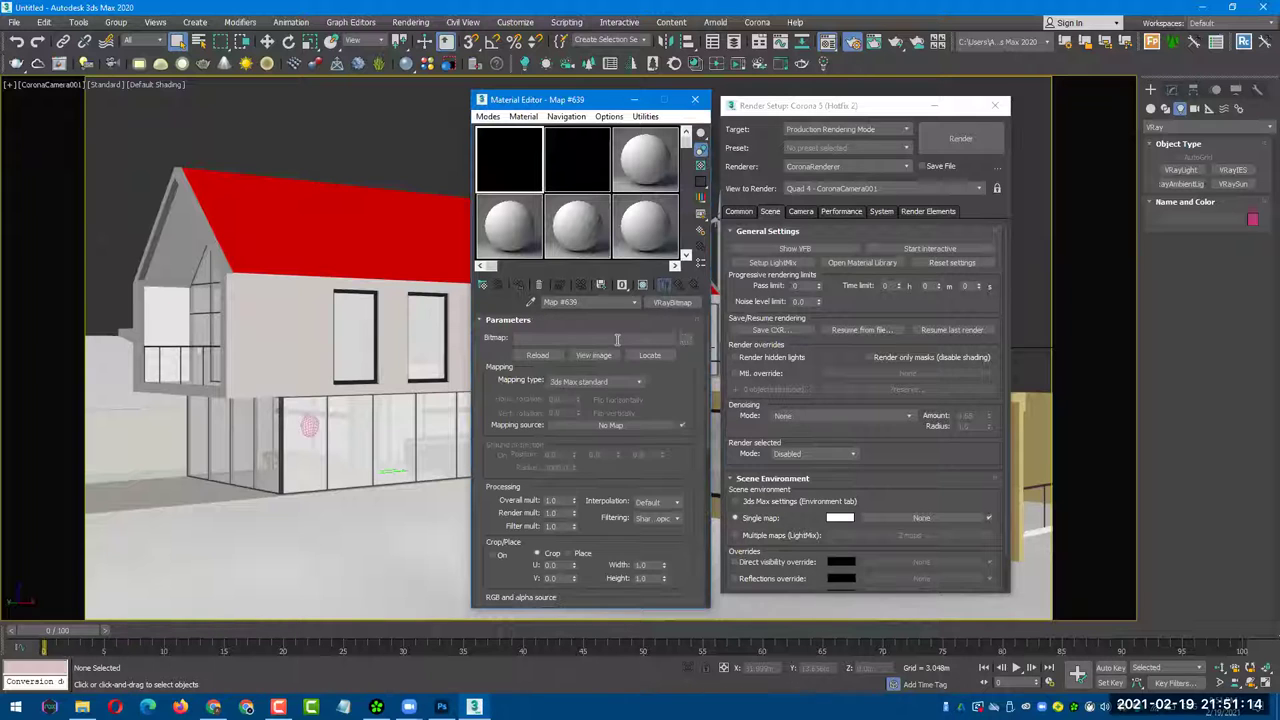
click(678, 340)
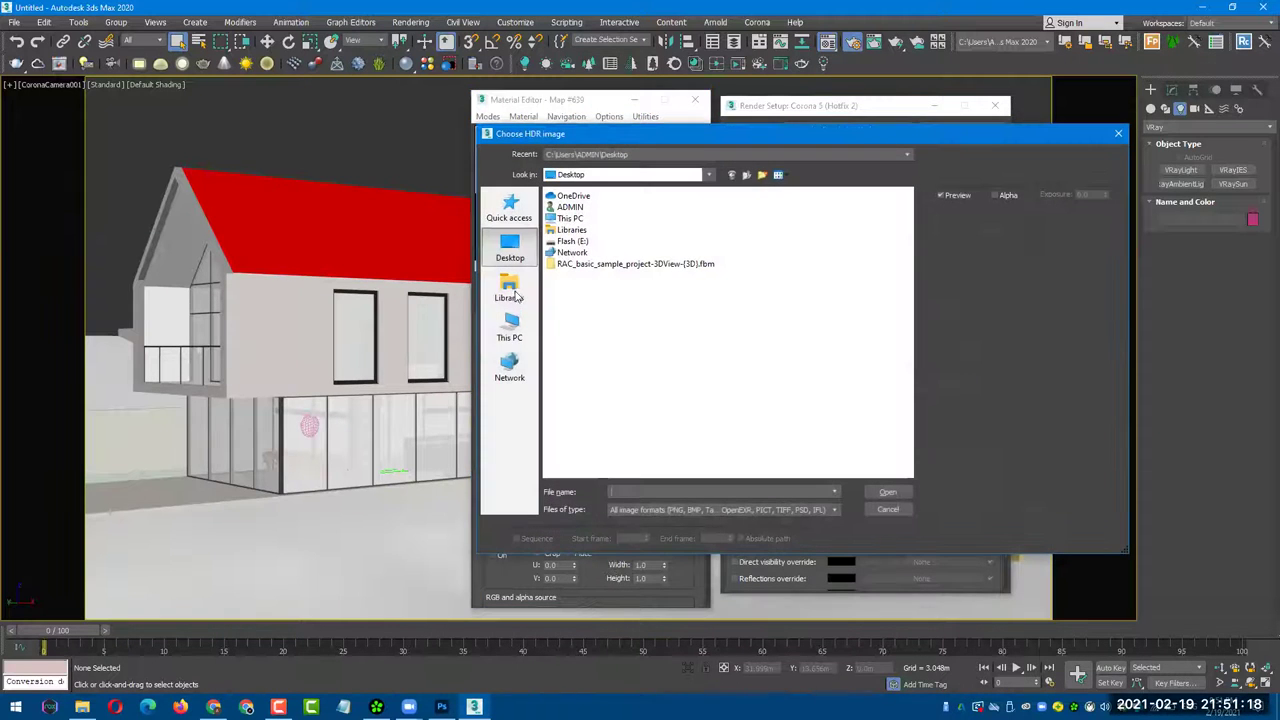
click(510, 325)
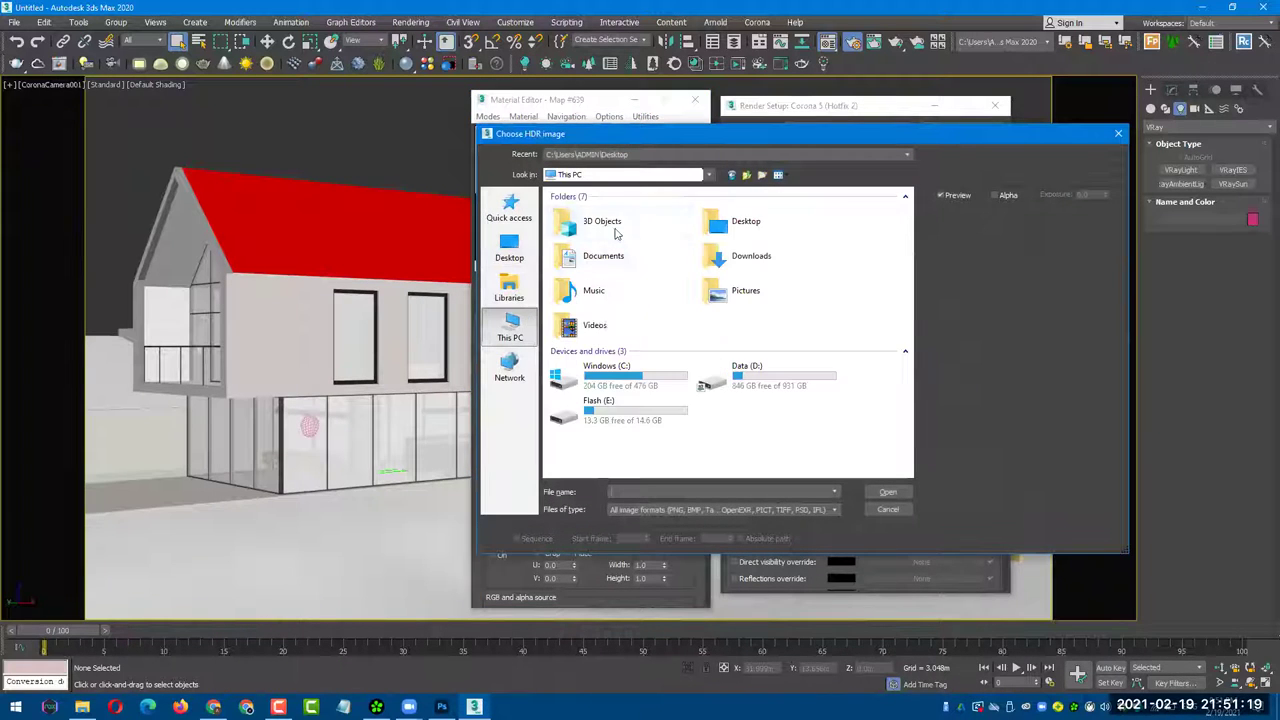
double_click(737, 258)
double_click(607, 198)
double_click(572, 198)
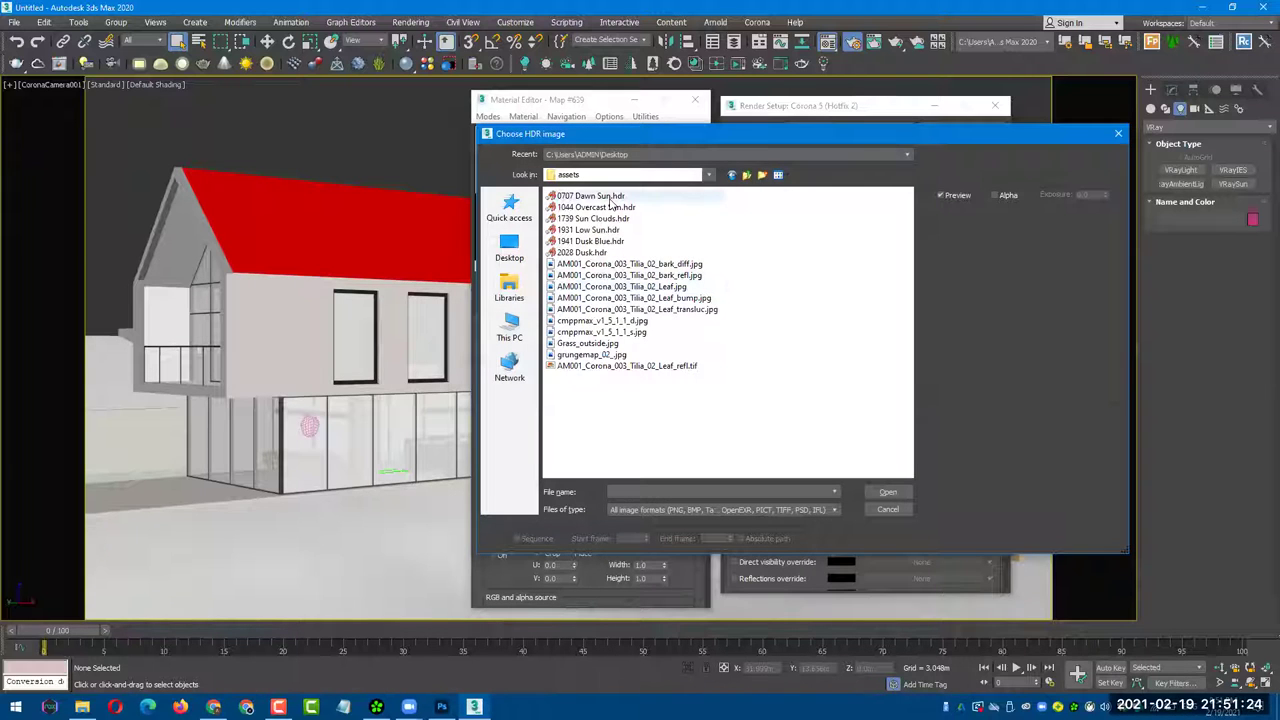
- Compare the HDR previews and load 1739 Sun Clouds.hdr into the VRayBitmap
click(612, 198)
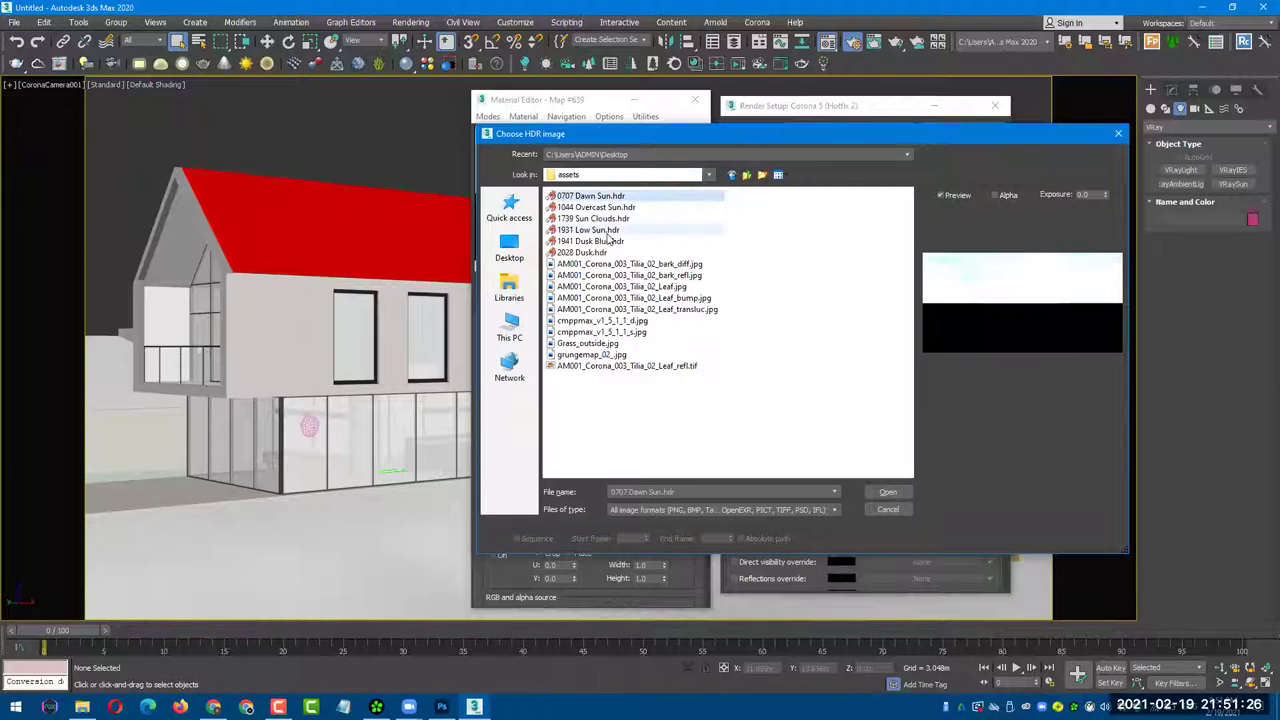
click(612, 220)
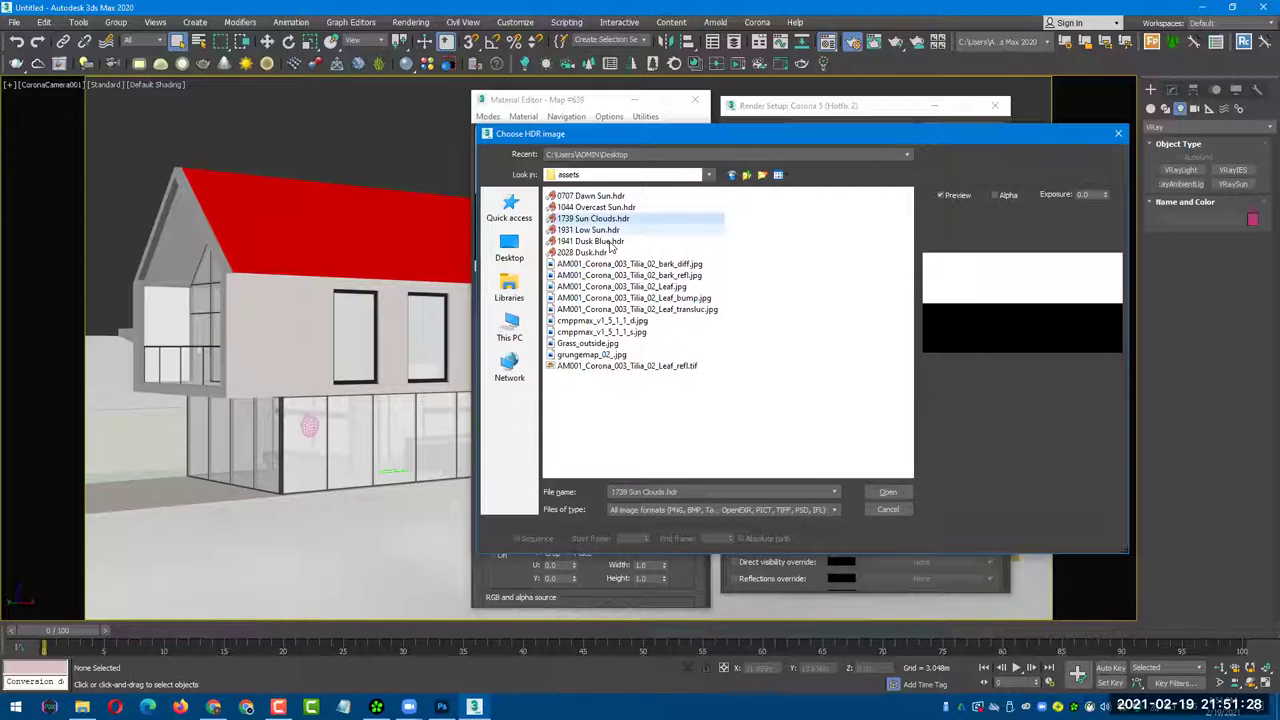
click(612, 243)
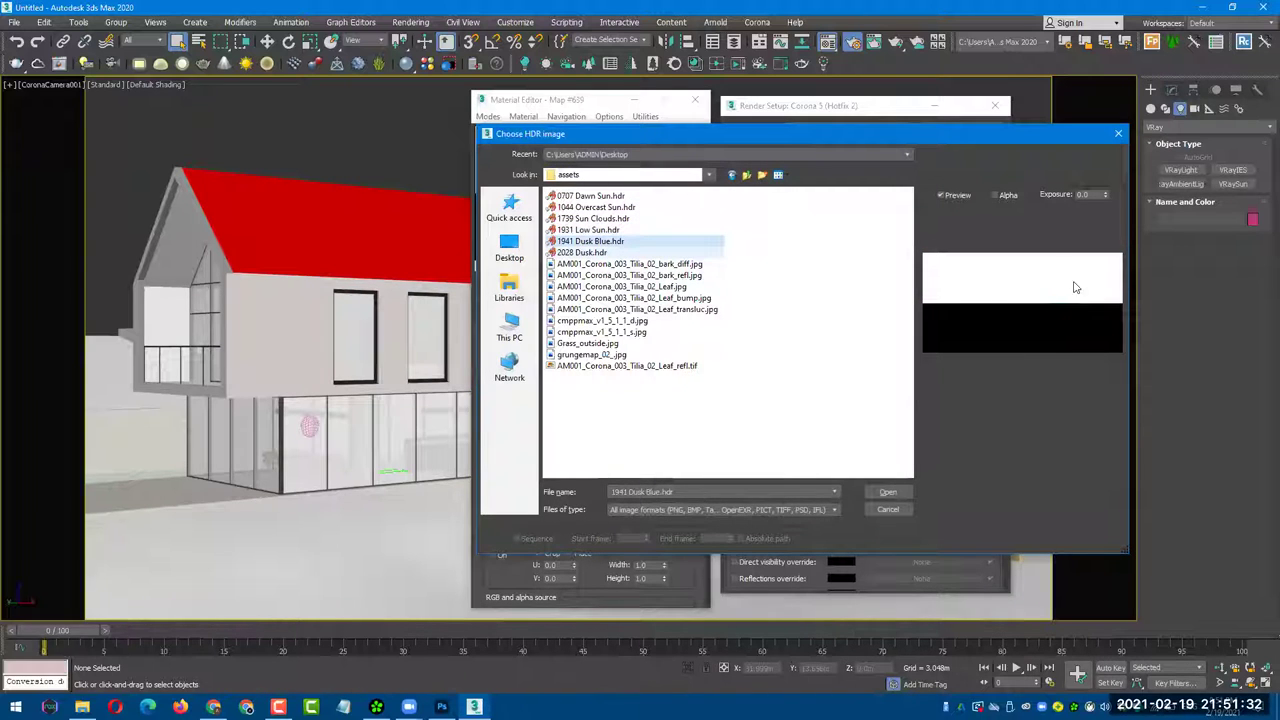
key(Down)
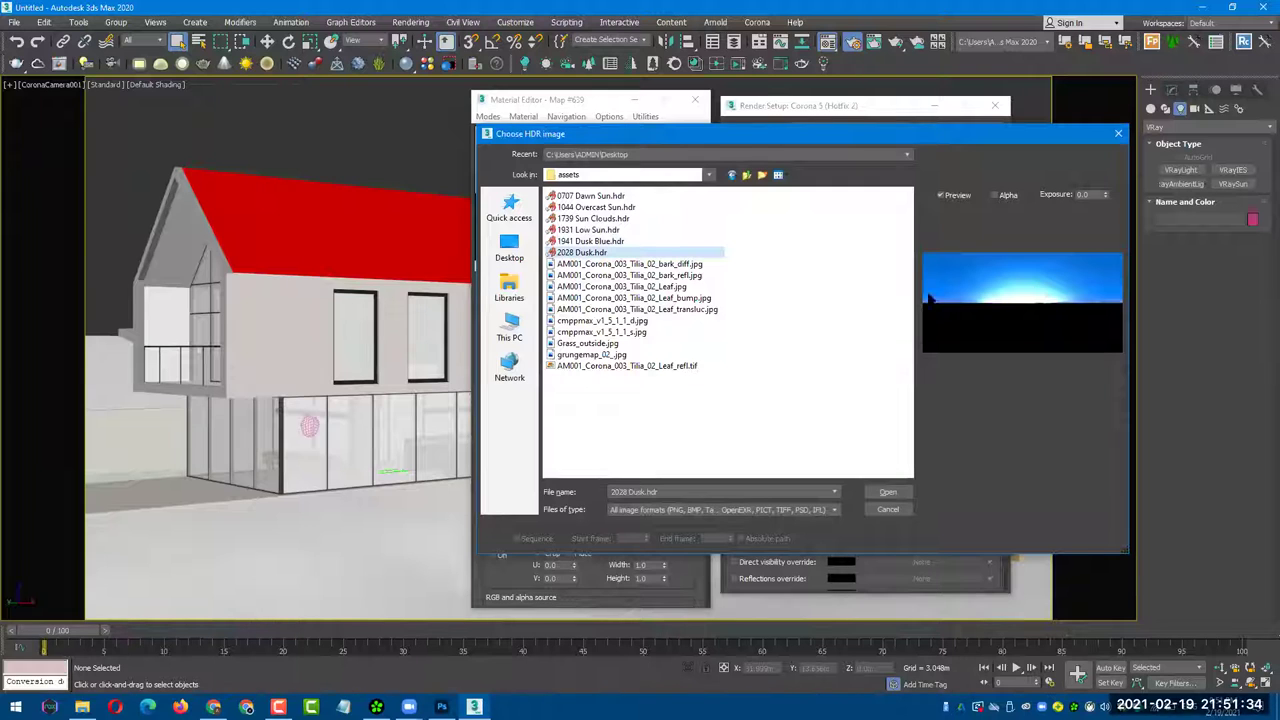
click(570, 242)
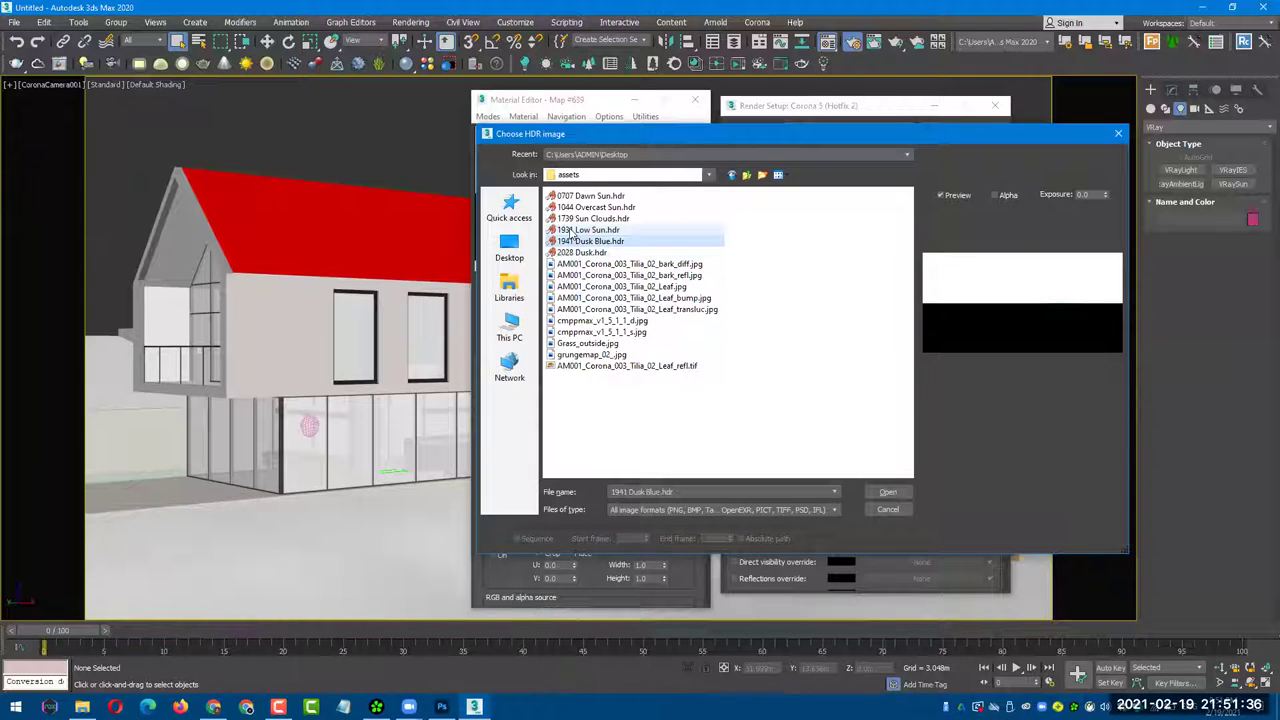
click(566, 230)
click(563, 199)
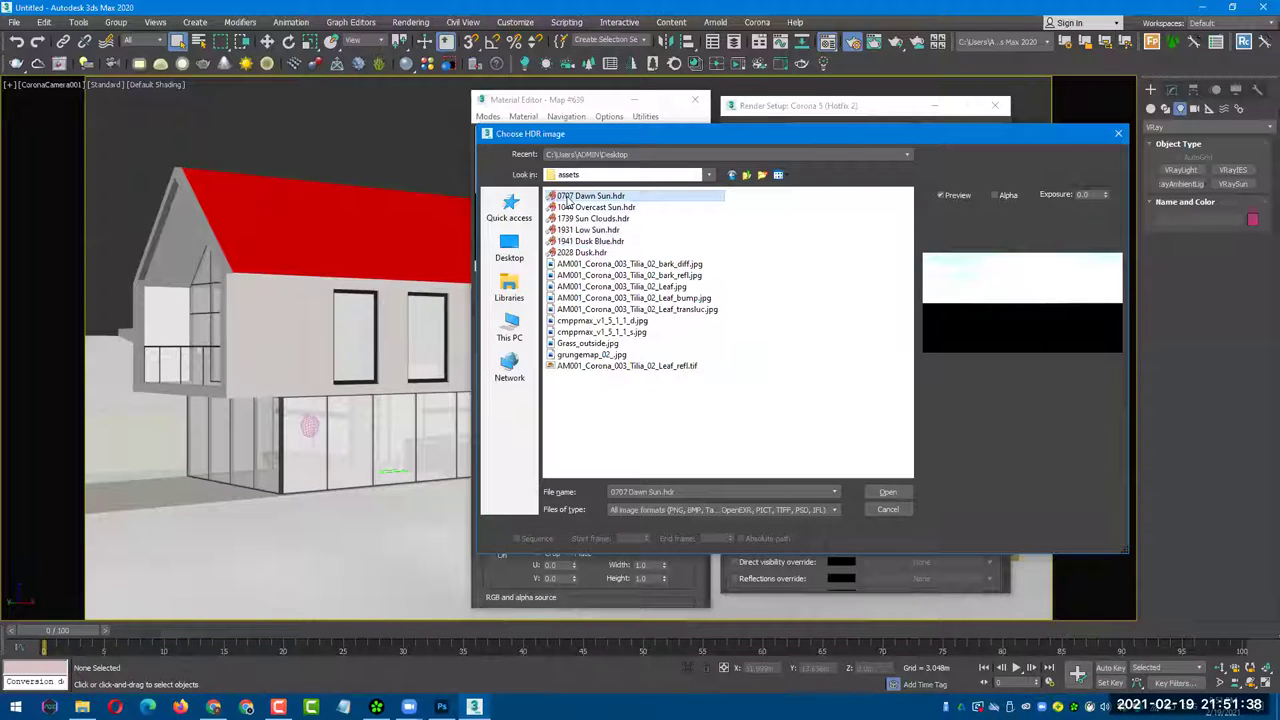
click(575, 209)
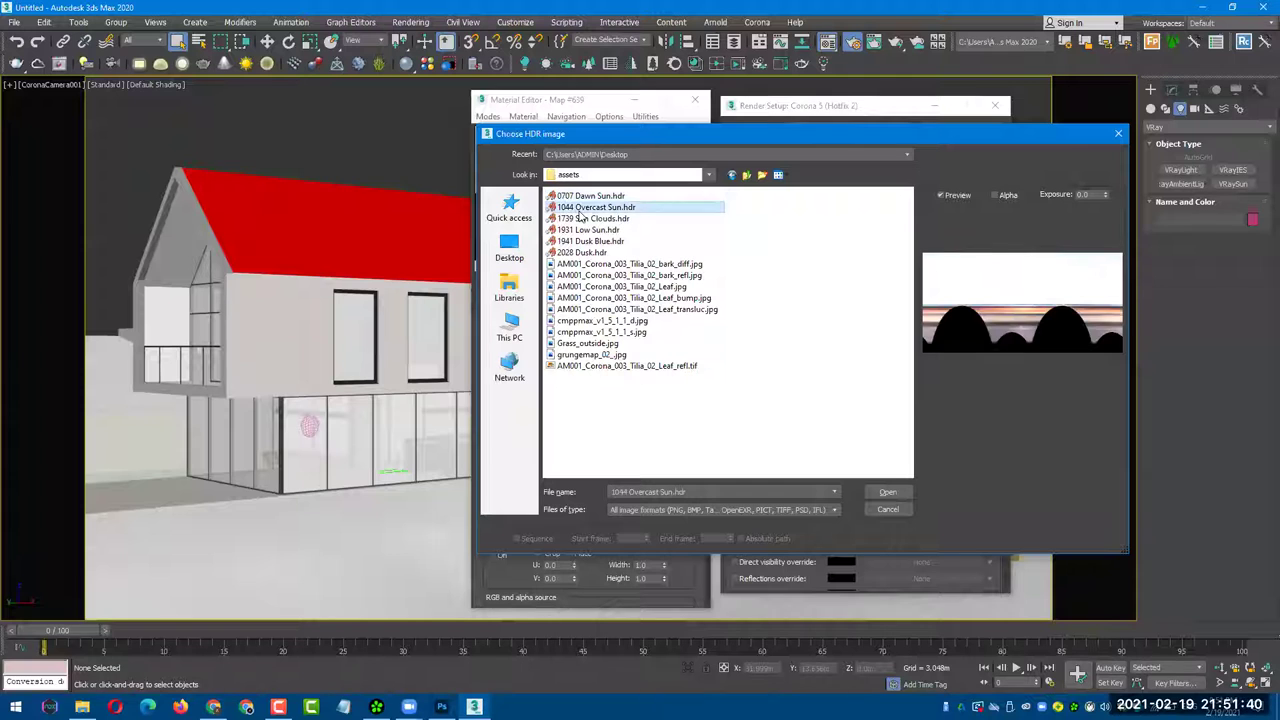
click(573, 231)
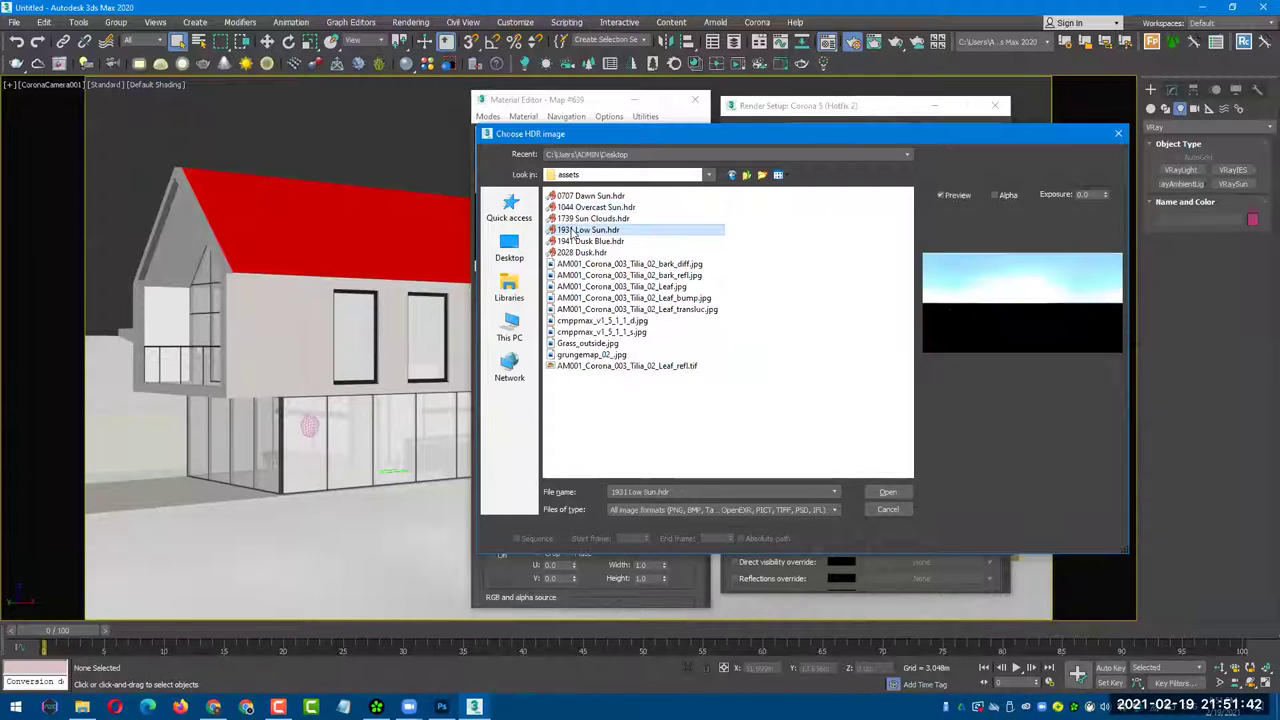
click(573, 220)
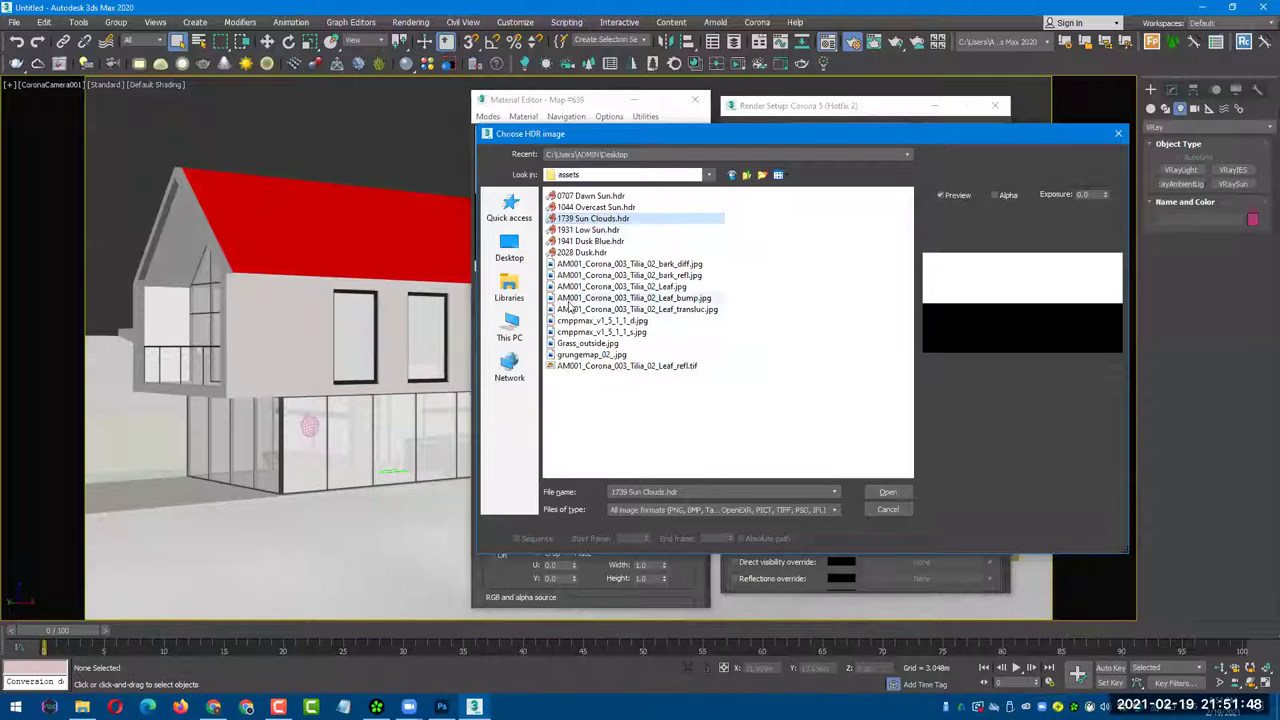
click(887, 491)
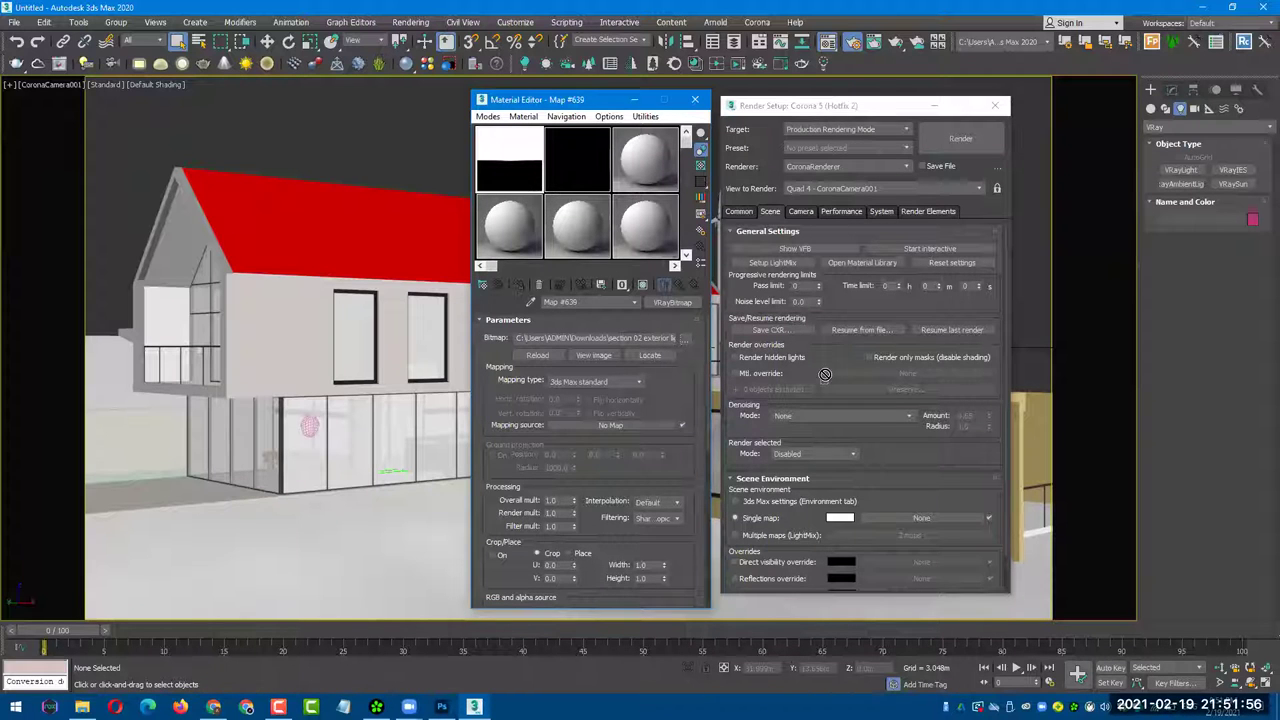
- Drop Map #639 into Corona's Single map environment slot and set its mapping to Spherical
drag(896, 516, 956, 516)
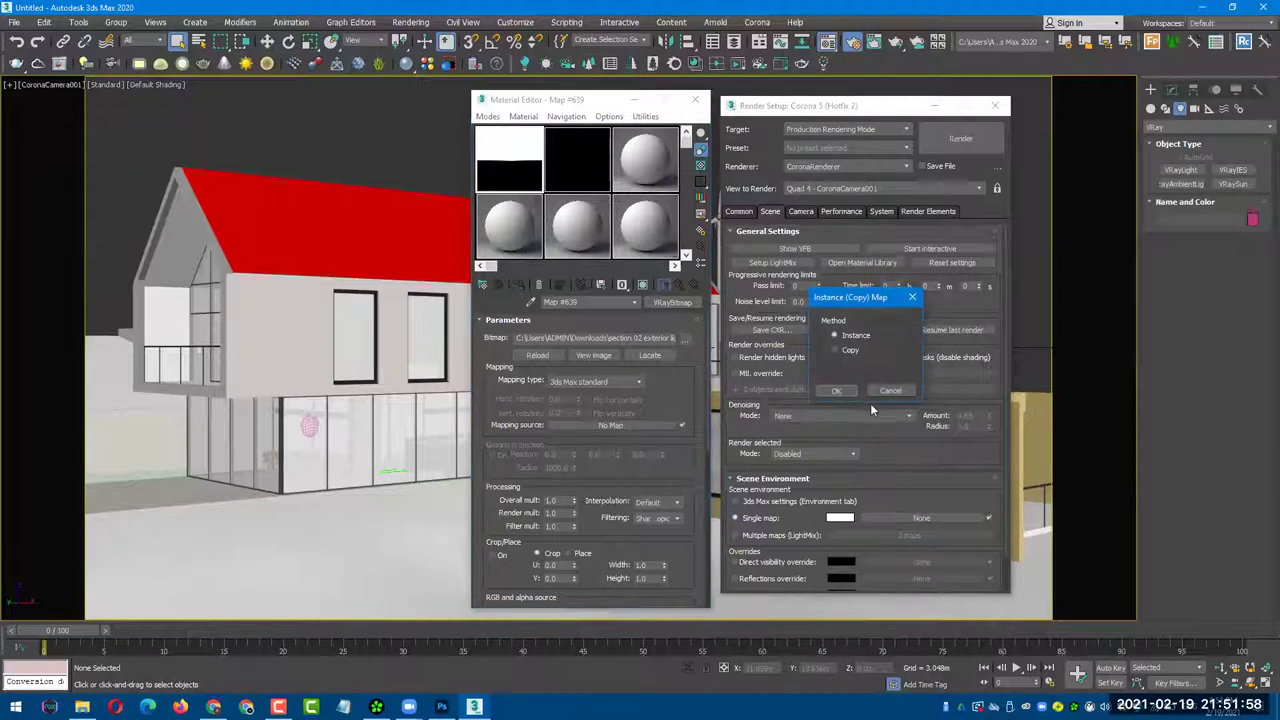
click(837, 391)
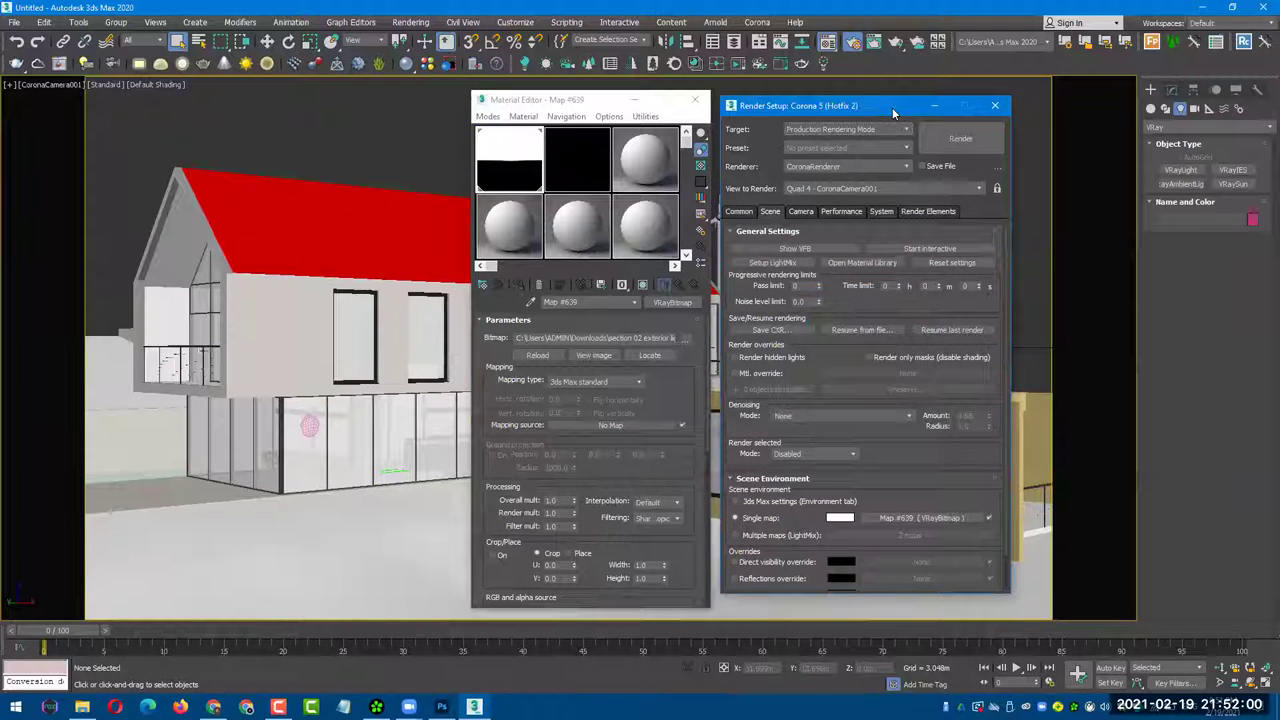
click(604, 100)
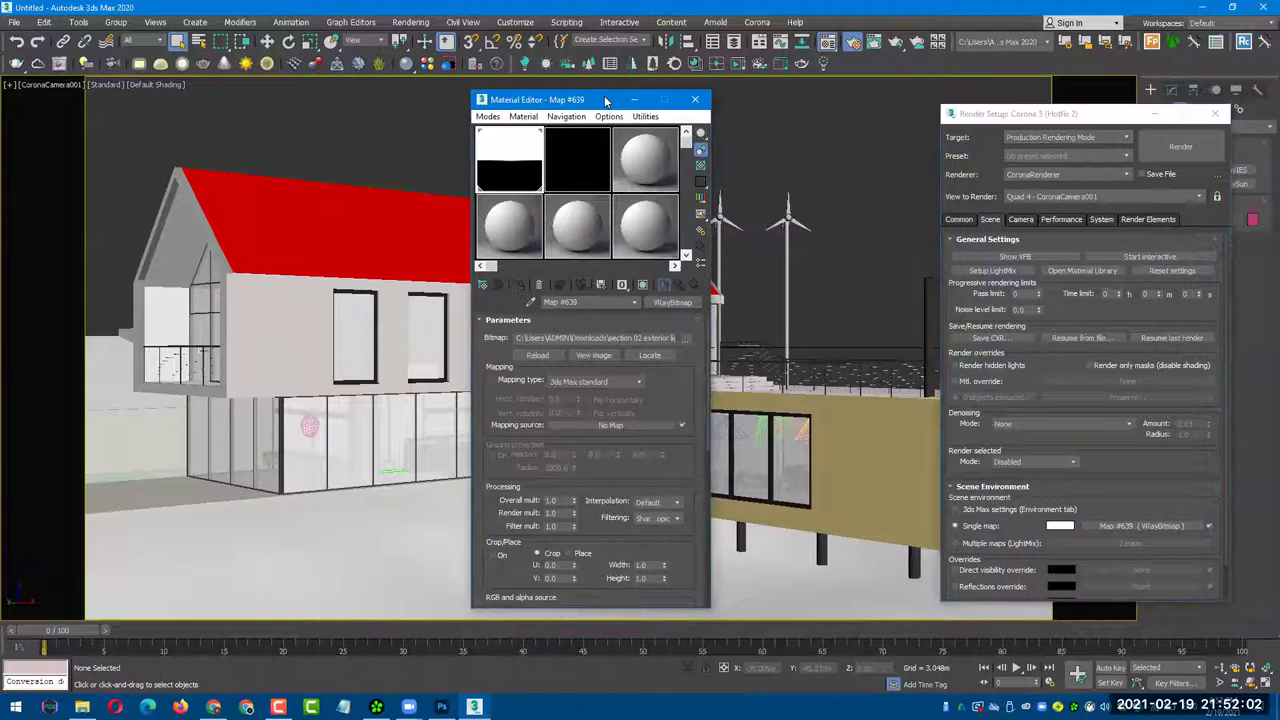
drag(604, 100, 798, 100)
click(810, 382)
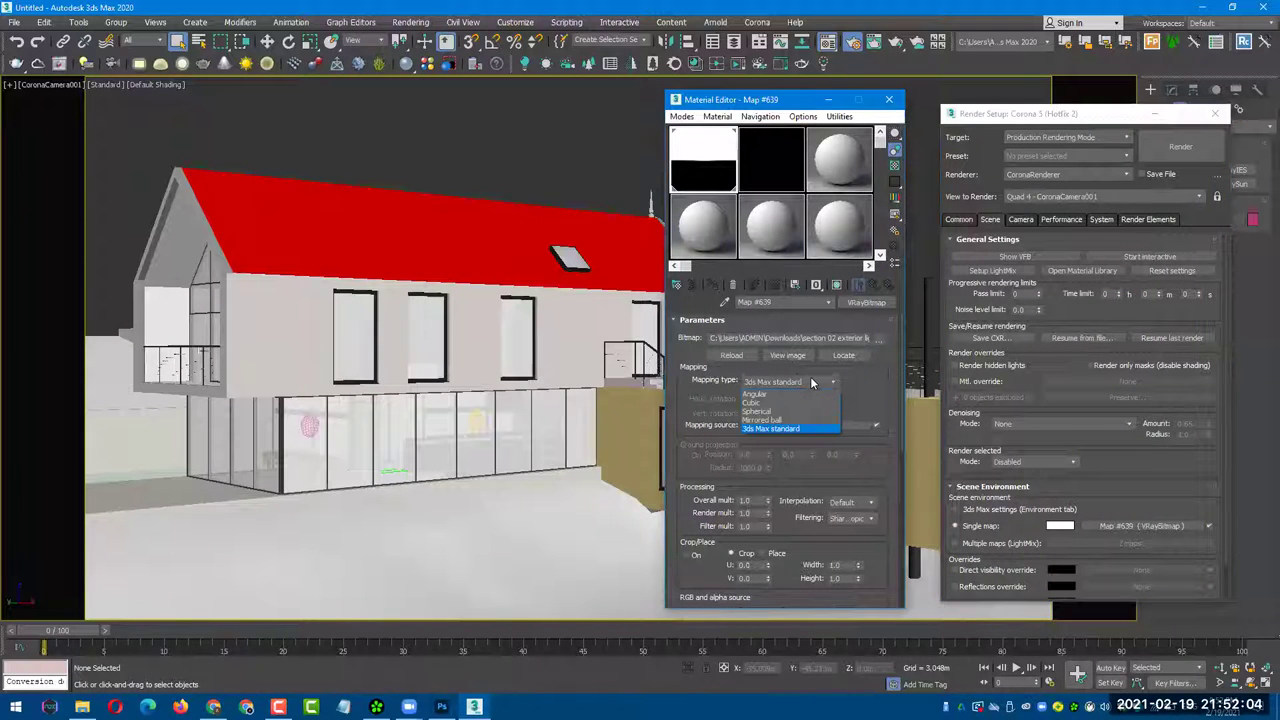
click(776, 411)
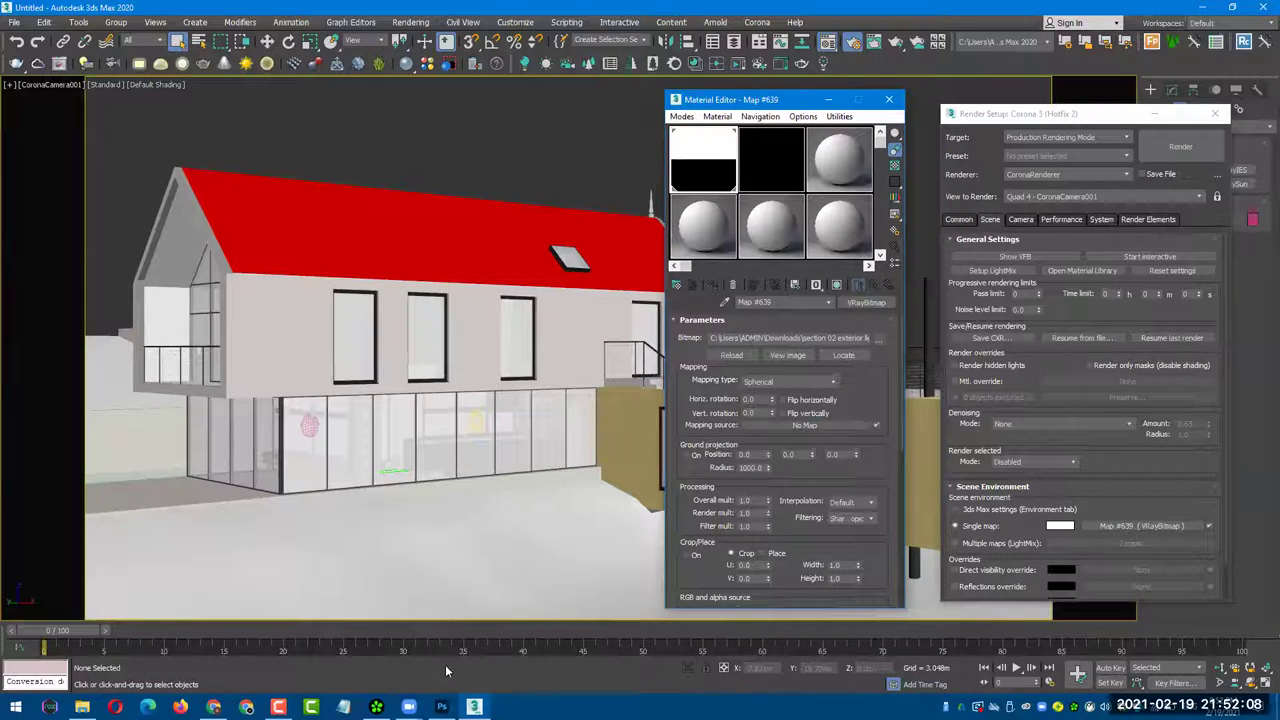
click(441, 706)
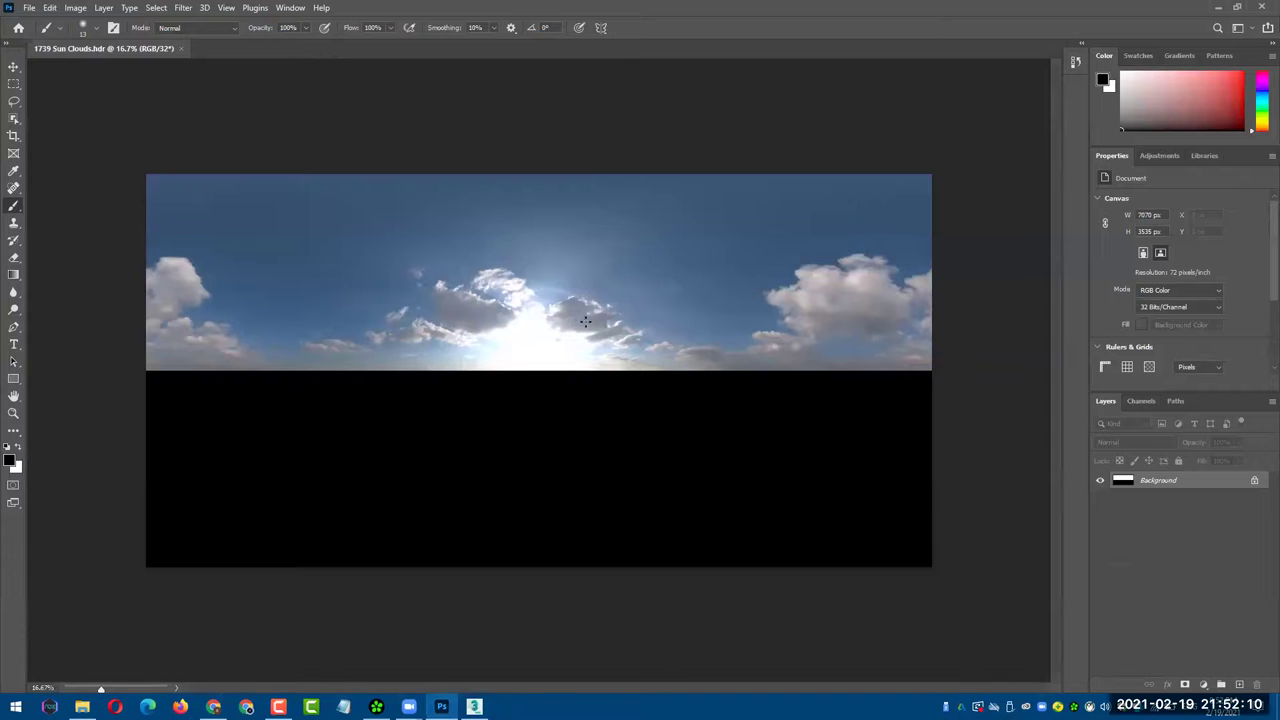
- Zoom in slightly on the Sun Clouds sky and raise its 32-bit preview exposure
key(z)
drag(557, 397, 567, 389)
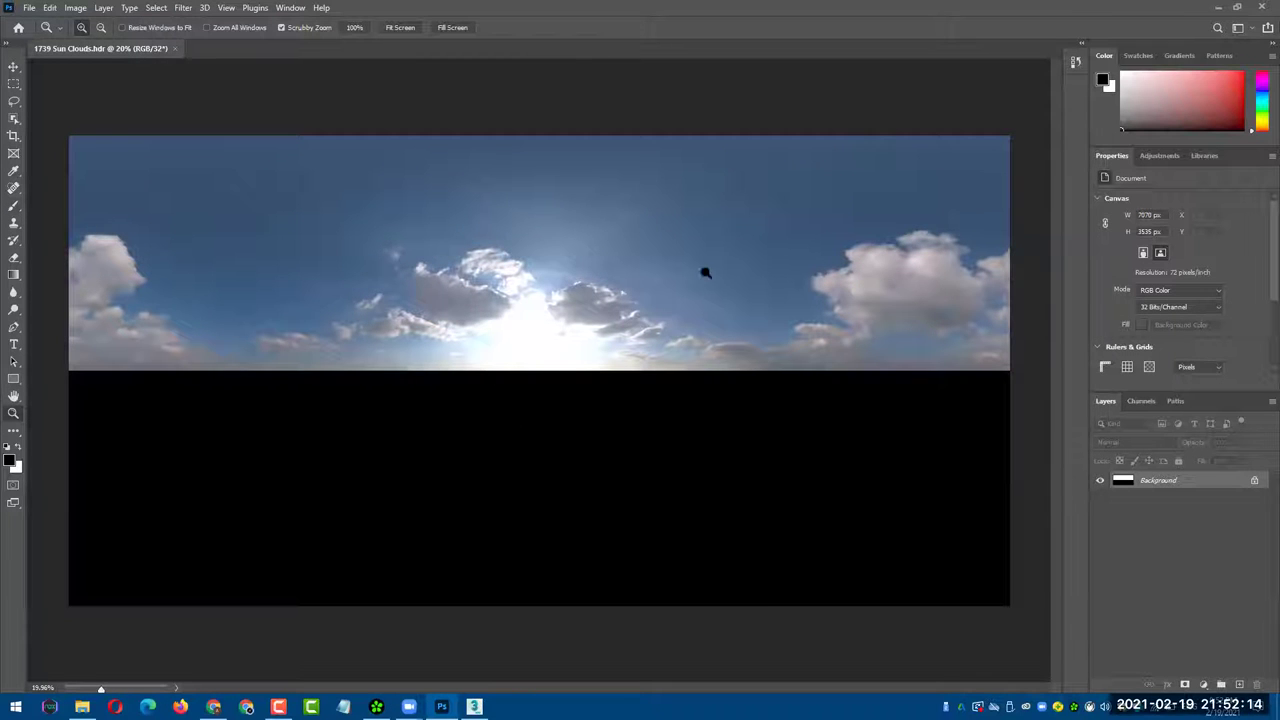
drag(103, 683, 106, 690)
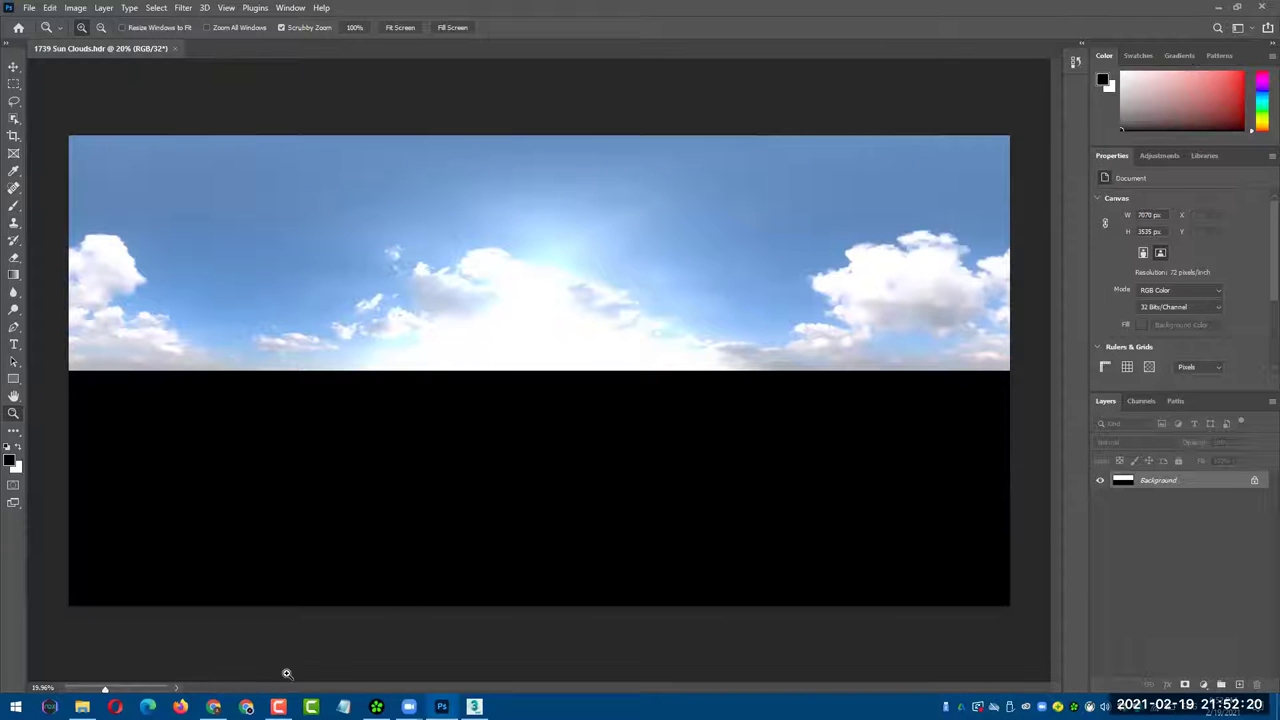
click(213, 707)
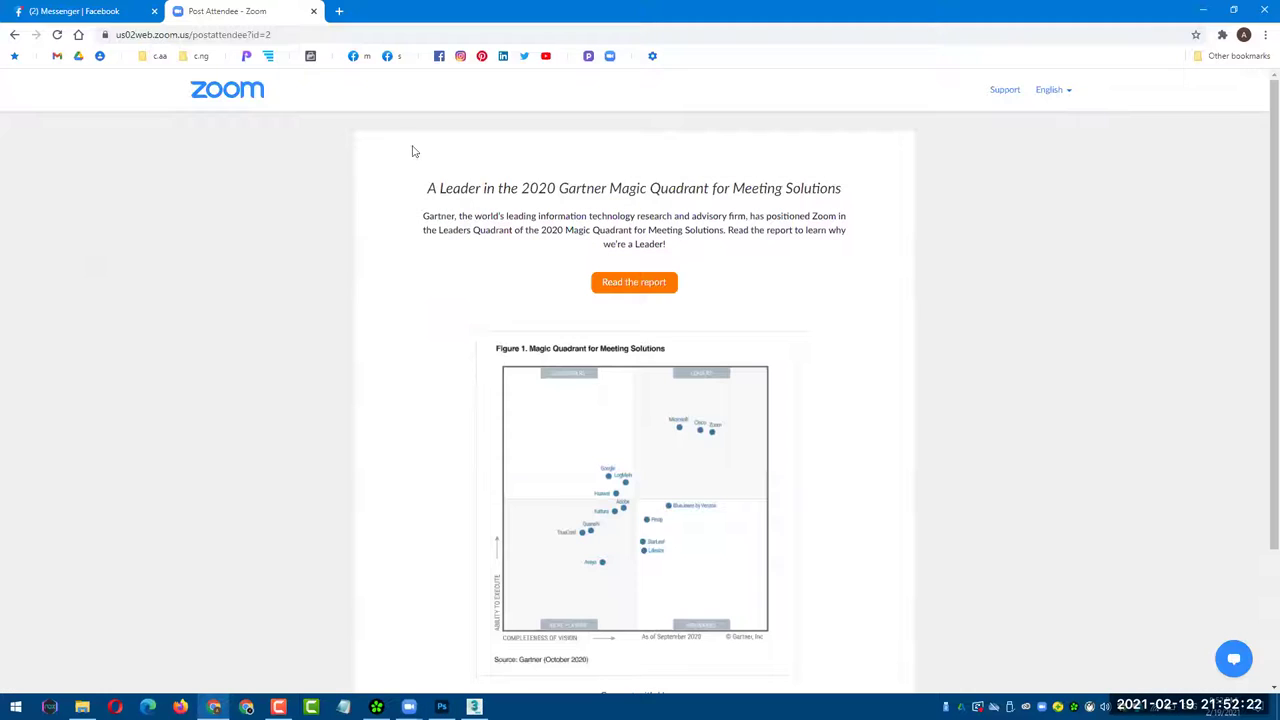
- In a new tab, search Google Images for 'daylight', then 'daylighting'
click(340, 11)
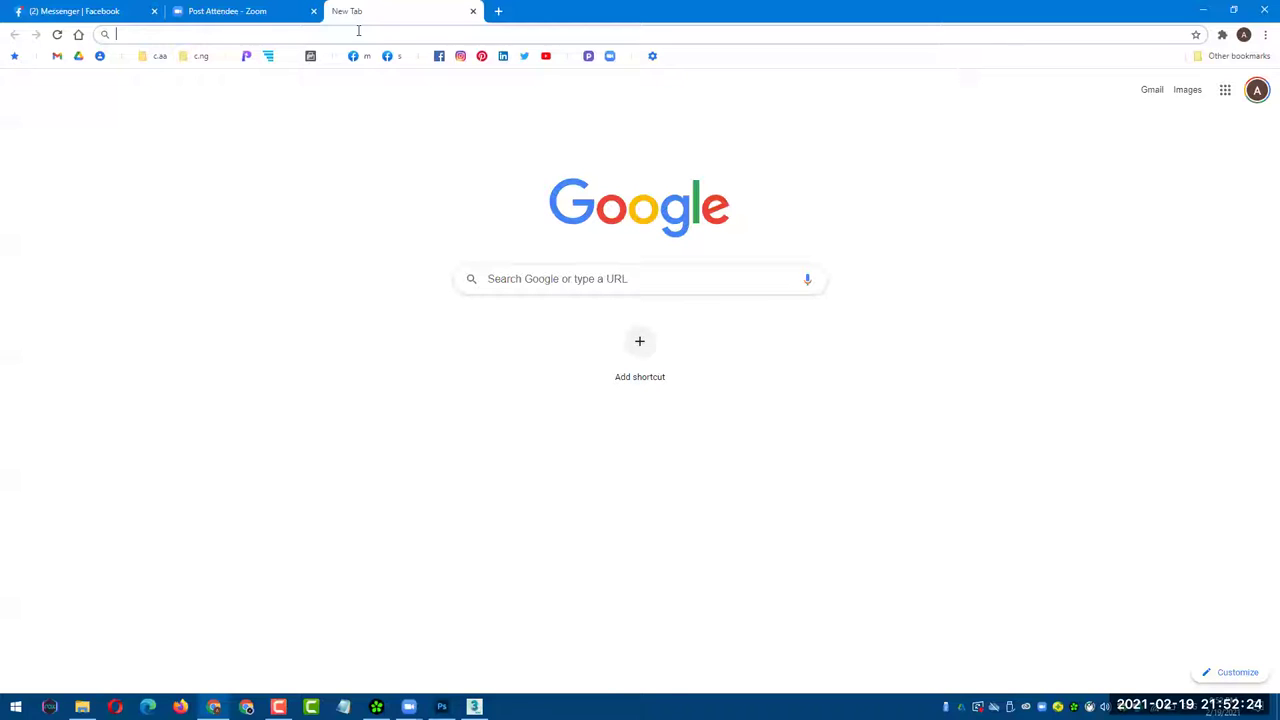
text(daylight)
key(Return)
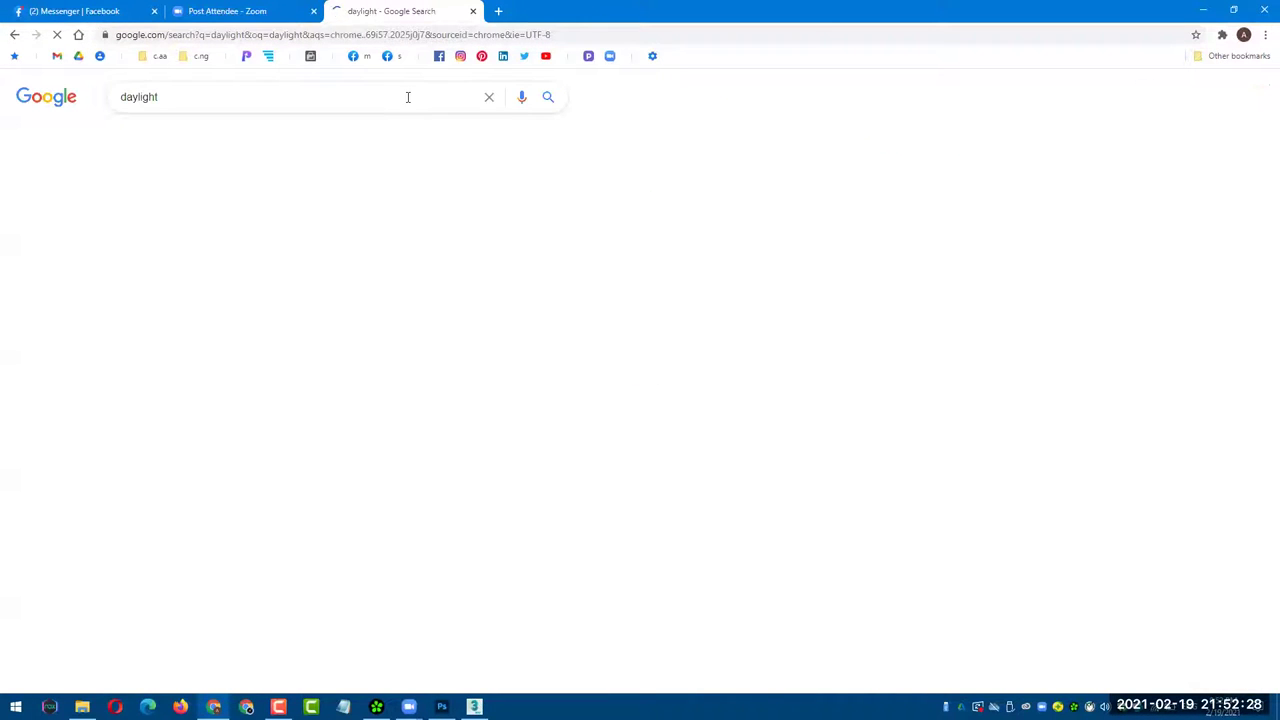
click(189, 135)
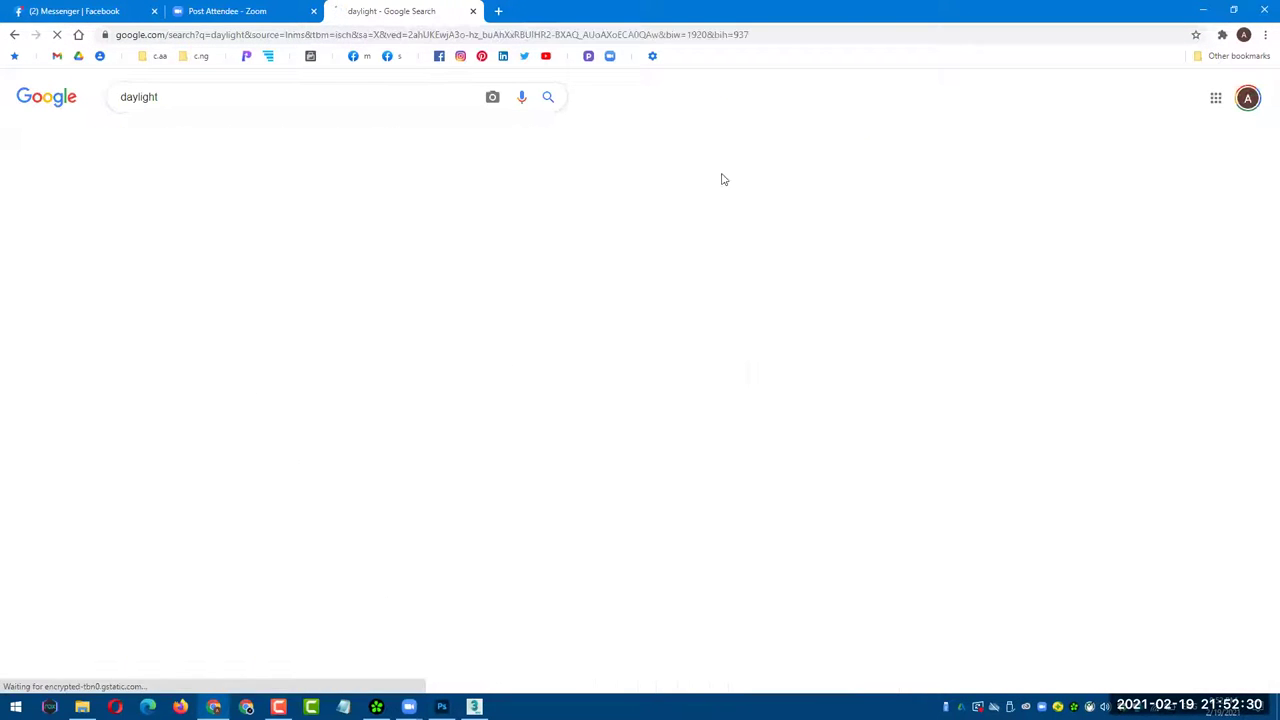
scroll(566, 231, down, 1)
scroll(229, 88, up, 1)
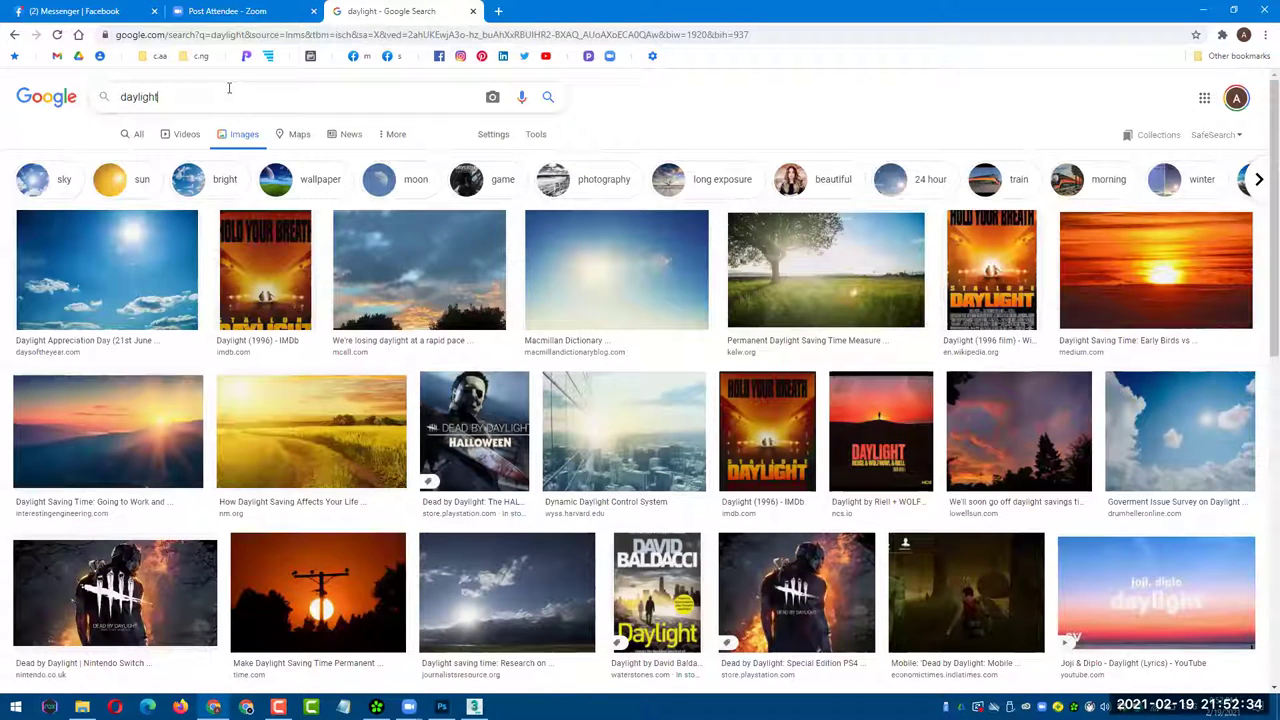
text(ing)
key(Return)
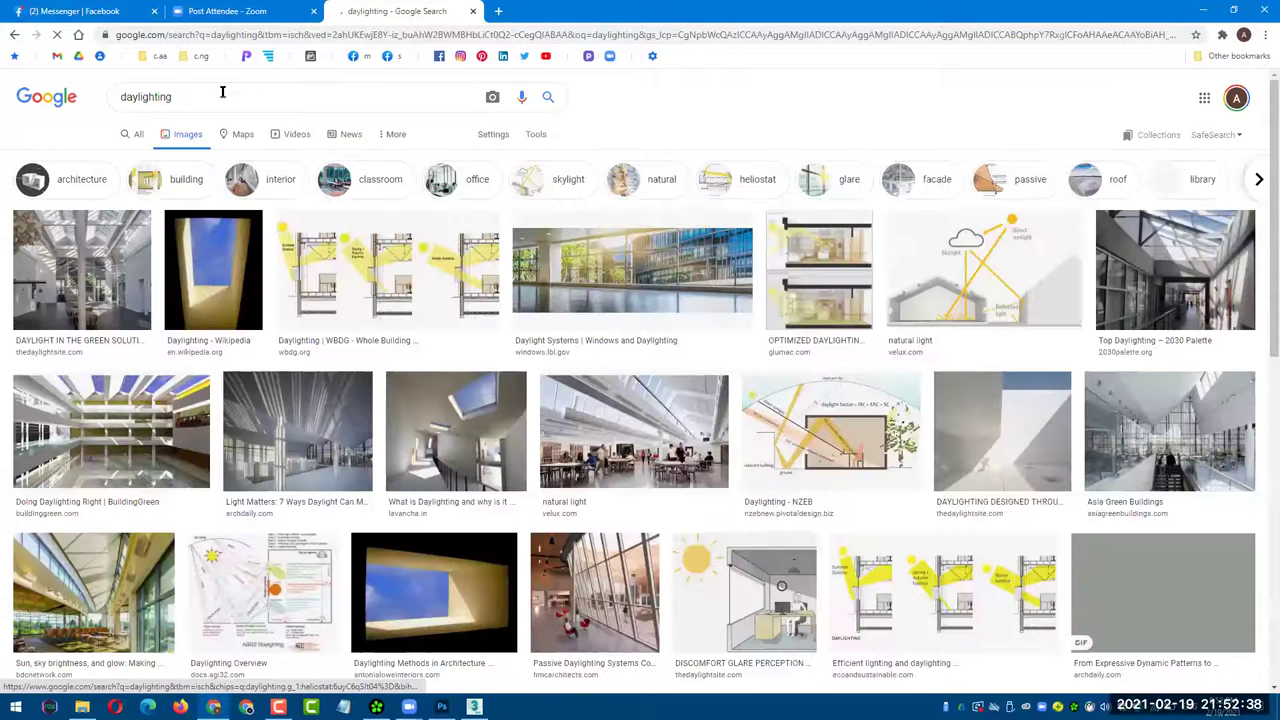
- Search images for 'sun light', then 'daylight' again, then 'daylight building'
double_click(145, 97)
text(sun l)
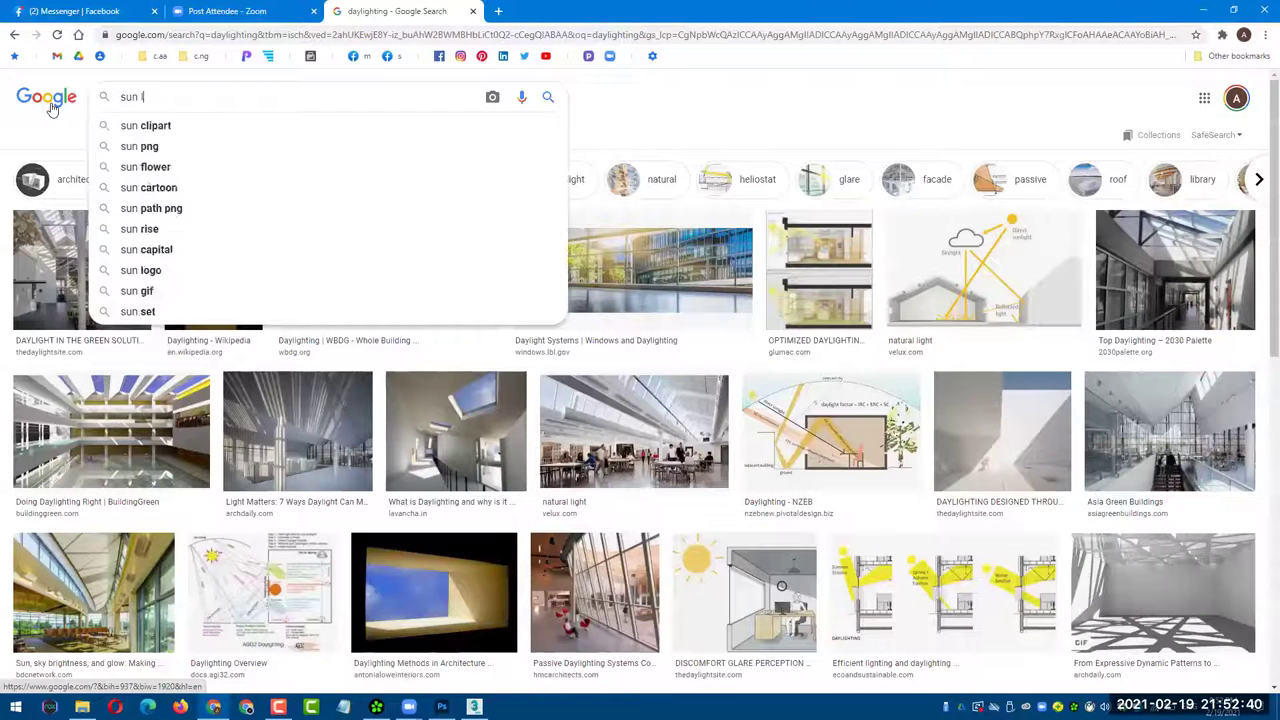
text(ight)
key(Return)
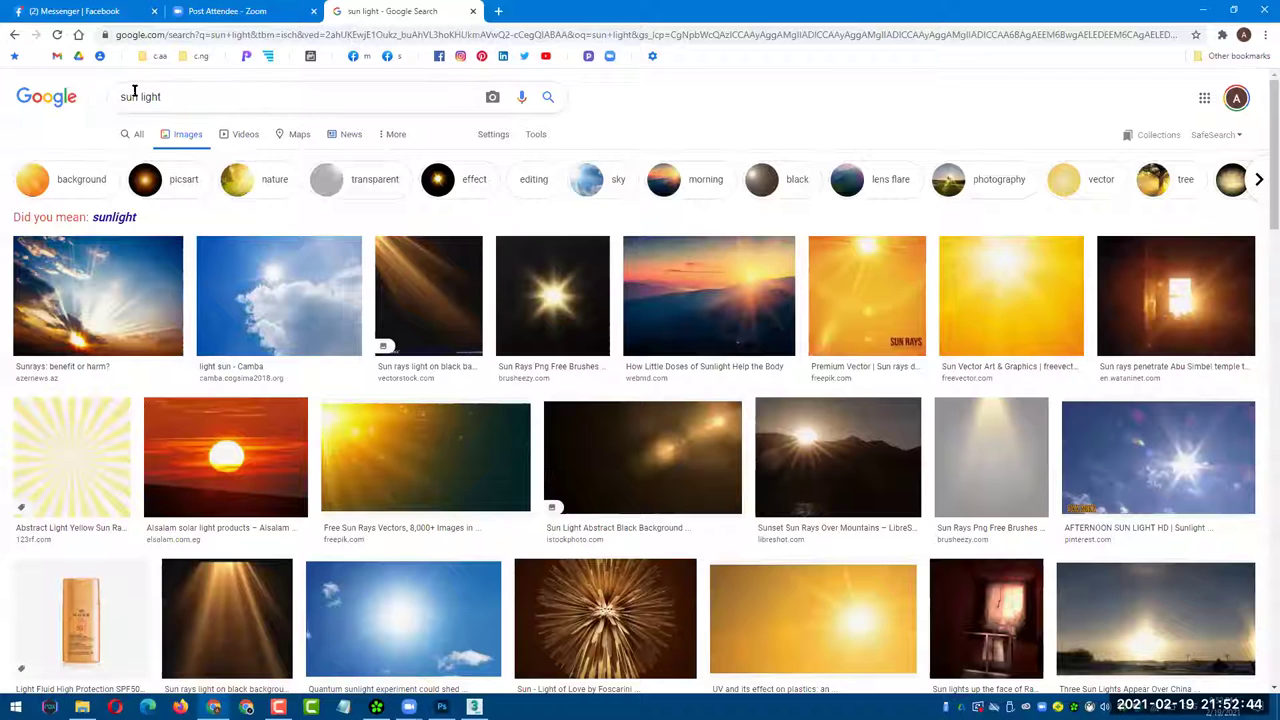
drag(162, 97, 118, 97)
text(daylight)
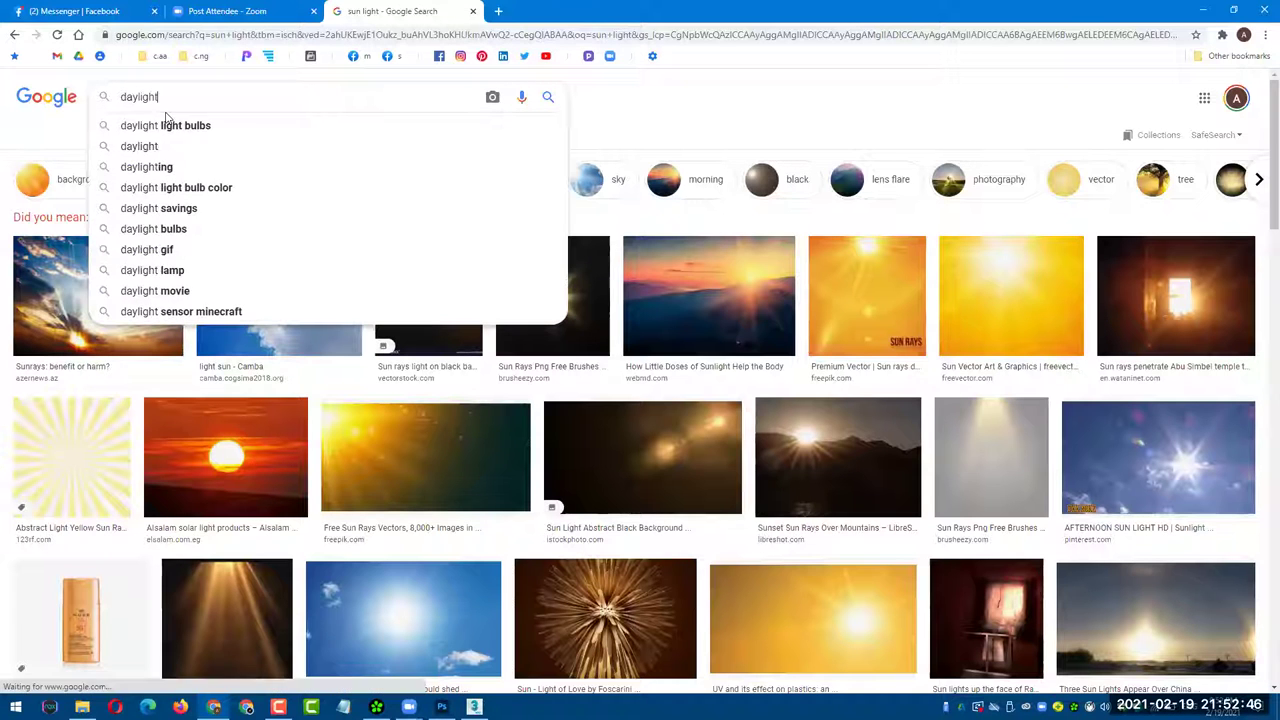
key(Return)
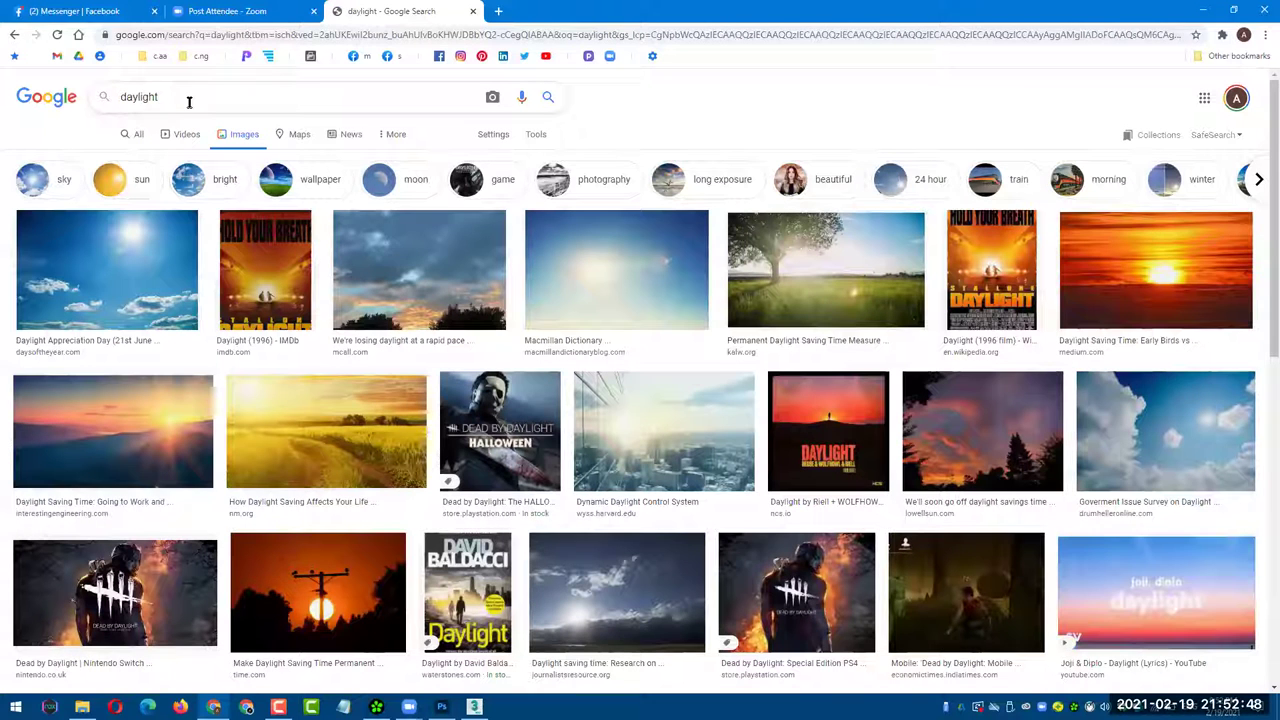
text(l)
key(BackSpace)
text(building)
key(Return)
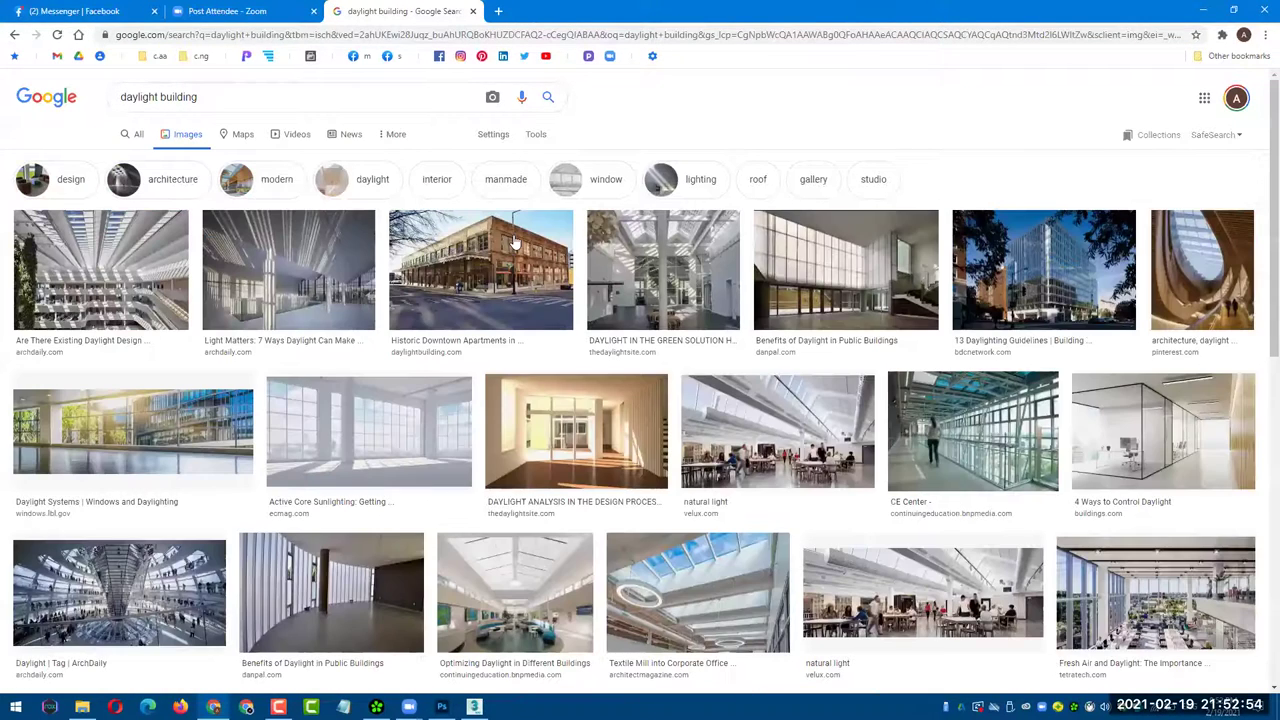
- Scroll the daylight building results, opening two images including a residential building in background tabs
scroll(580, 285, down, 1)
scroll(300, 388, down, 2)
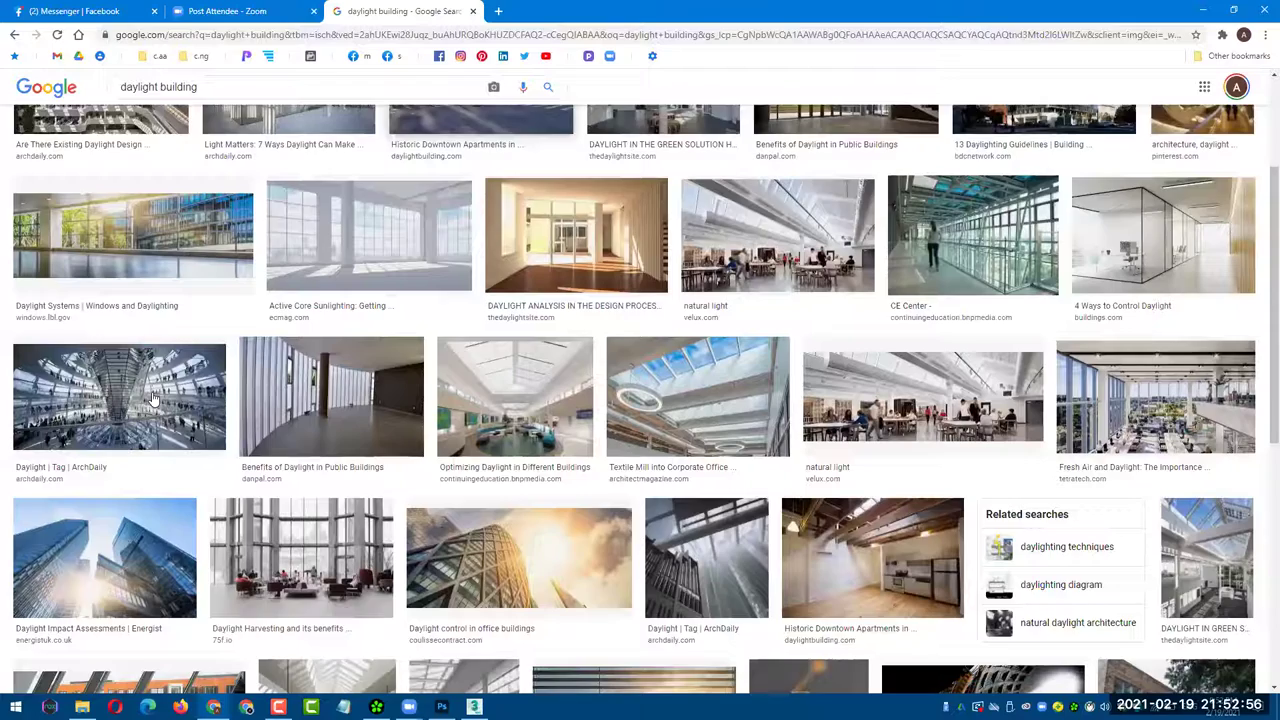
scroll(152, 398, down, 2)
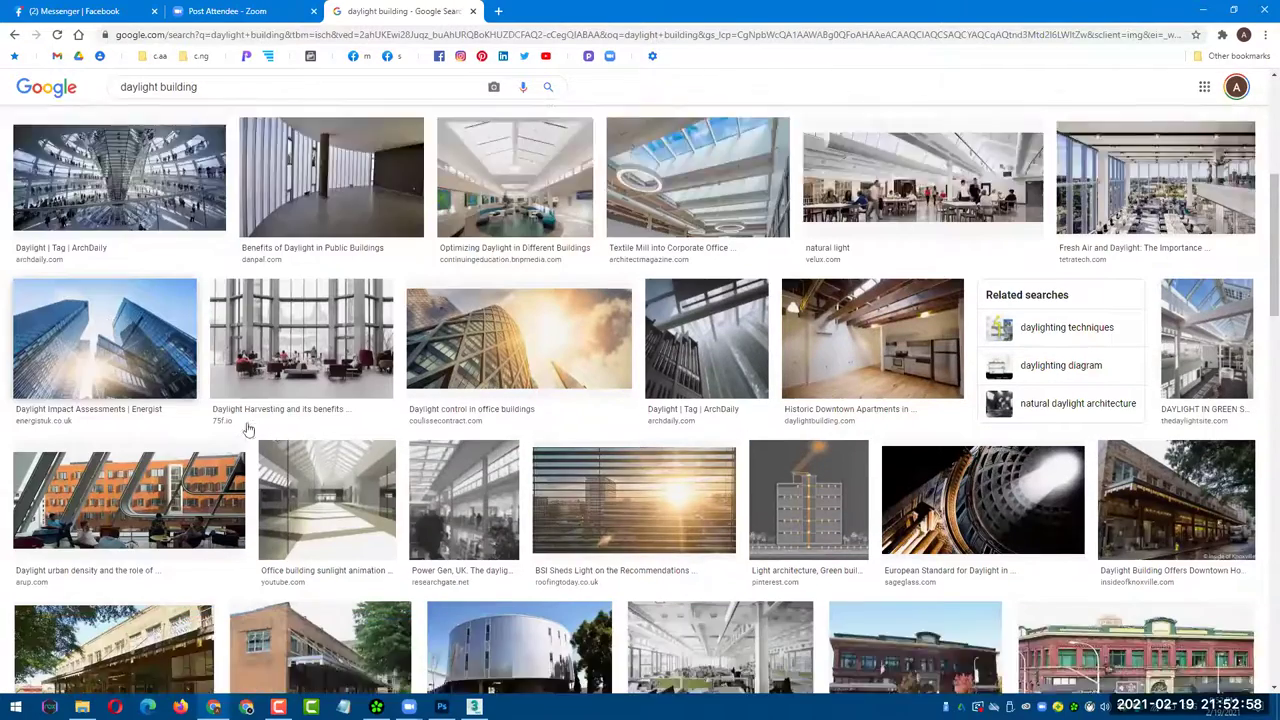
scroll(248, 428, down, 1)
scroll(360, 414, down, 1)
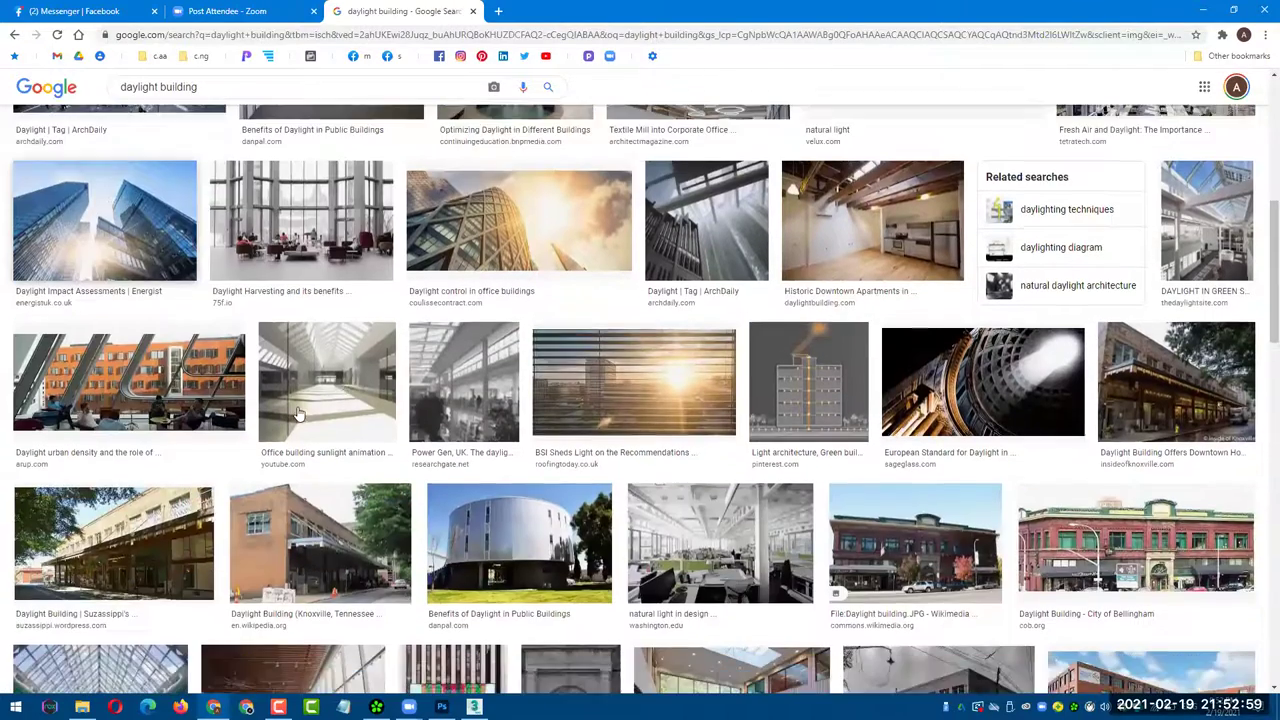
scroll(1180, 447, down, 3)
middle_click(1179, 440)
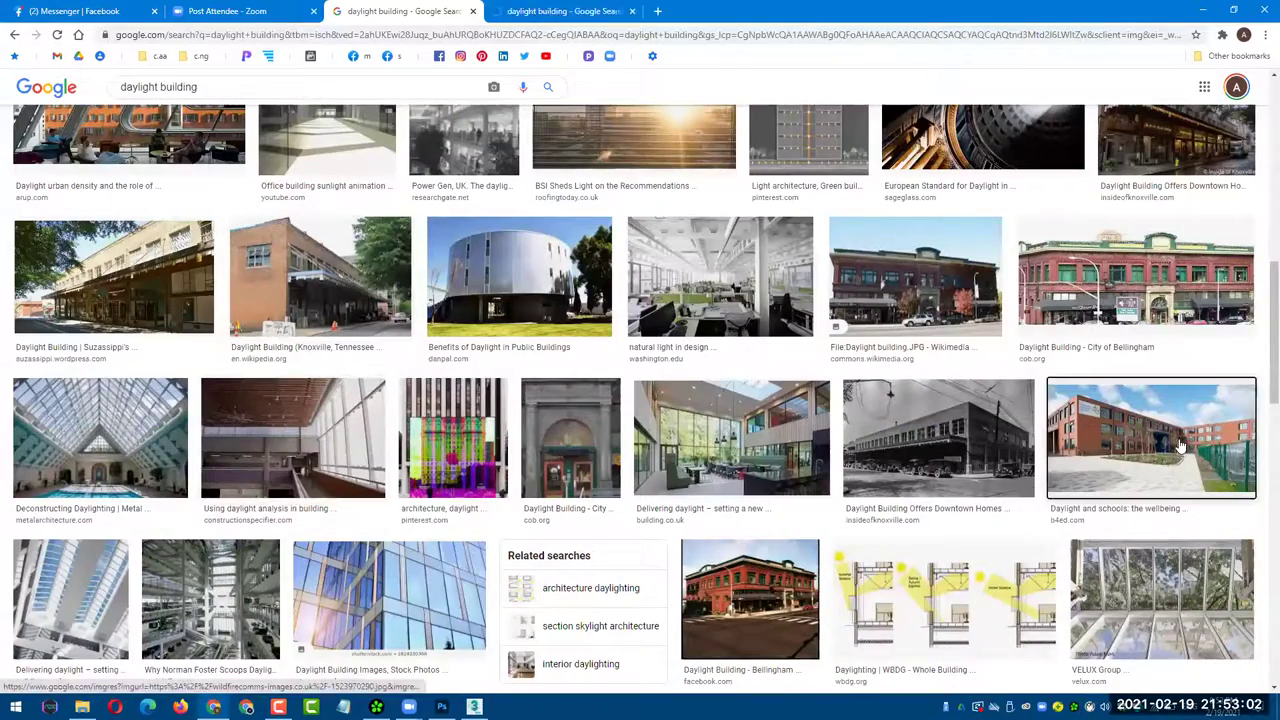
scroll(1179, 440, down, 1)
scroll(1179, 445, down, 1)
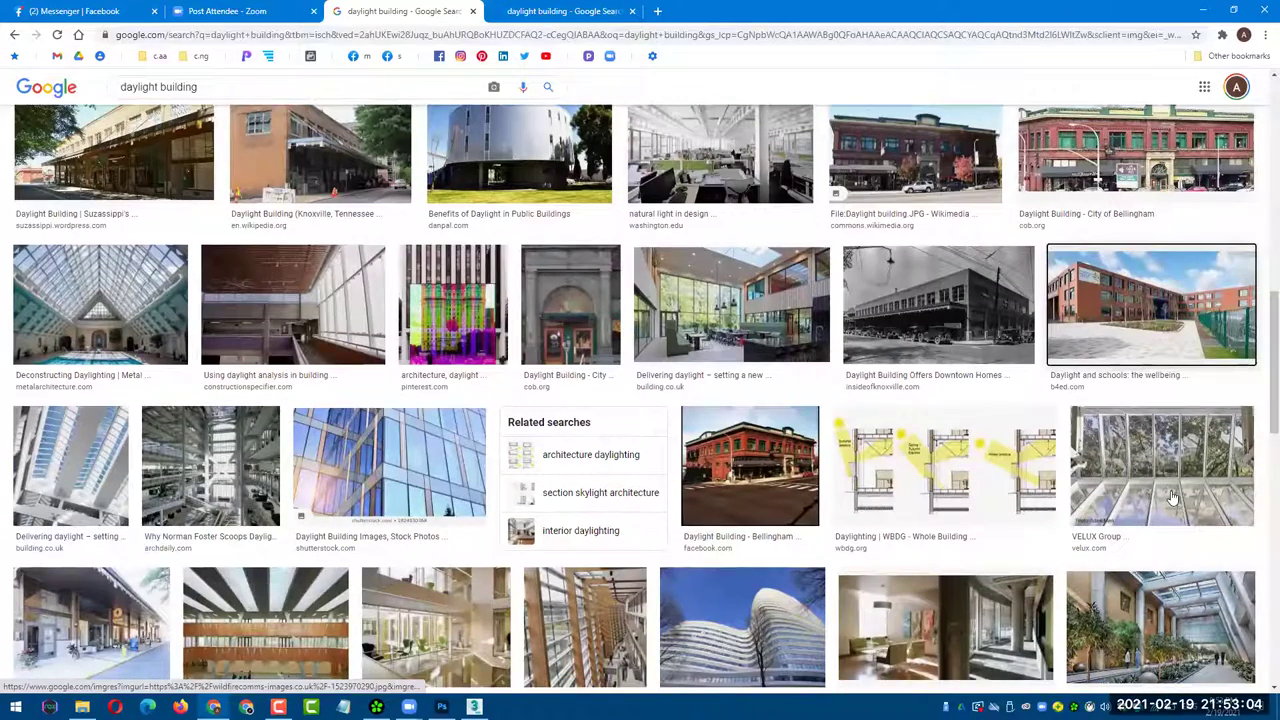
scroll(1172, 502, down, 1)
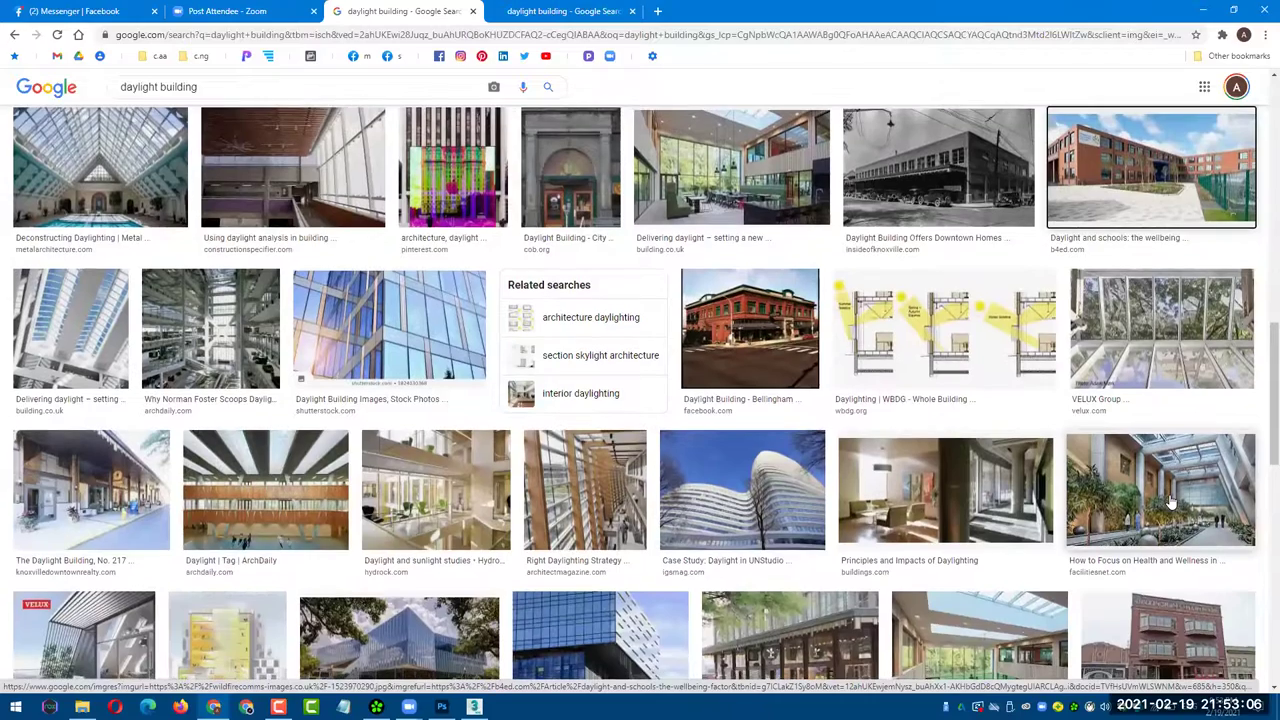
scroll(1172, 502, down, 1)
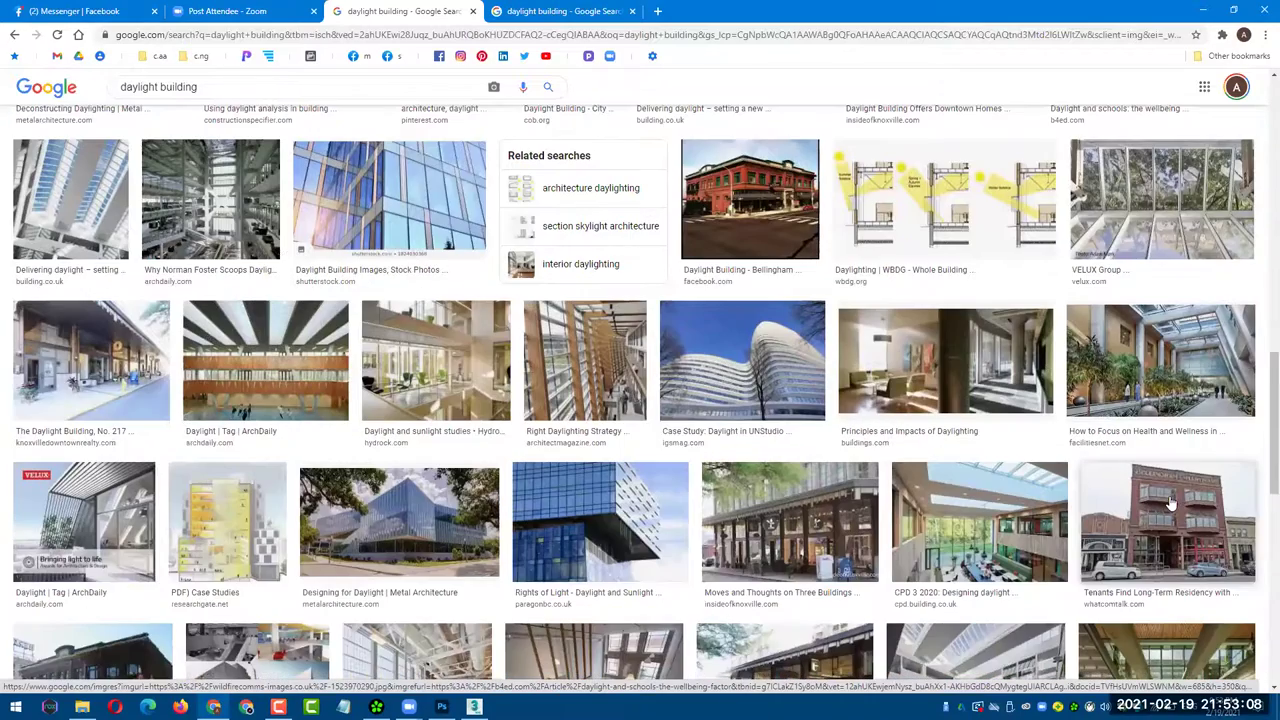
scroll(1172, 502, down, 2)
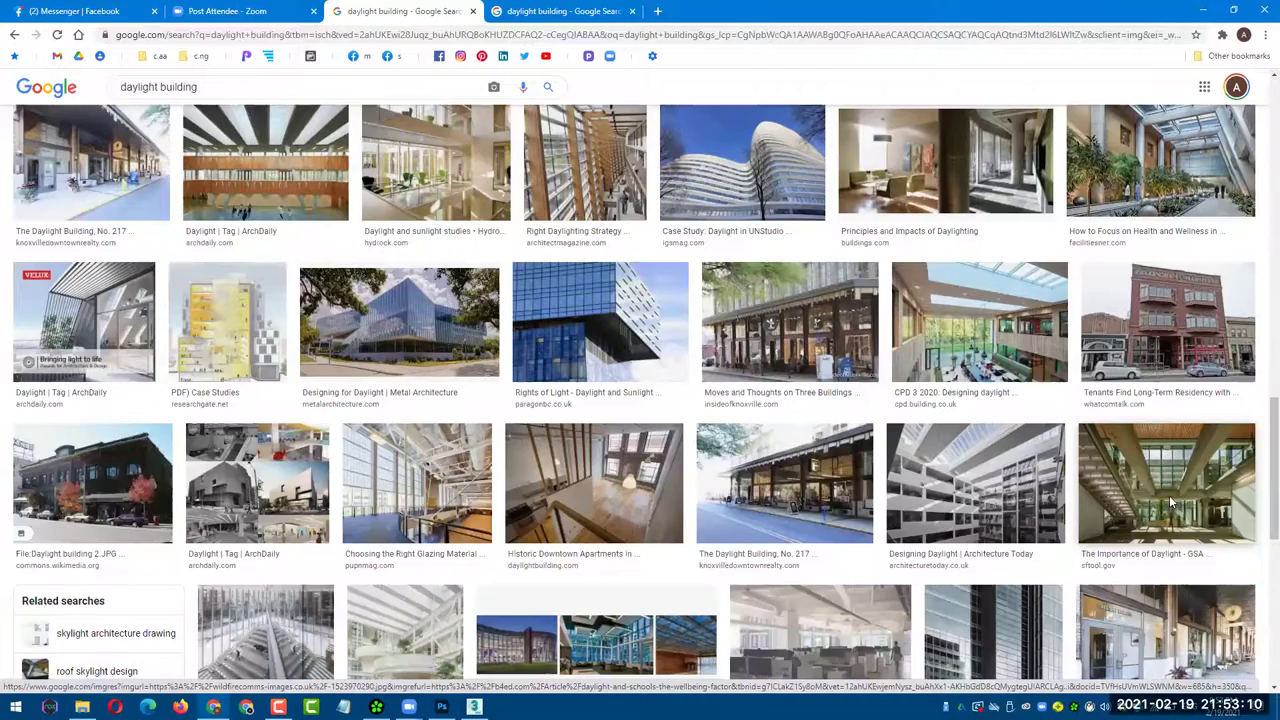
scroll(1169, 497, down, 2)
scroll(1172, 502, down, 2)
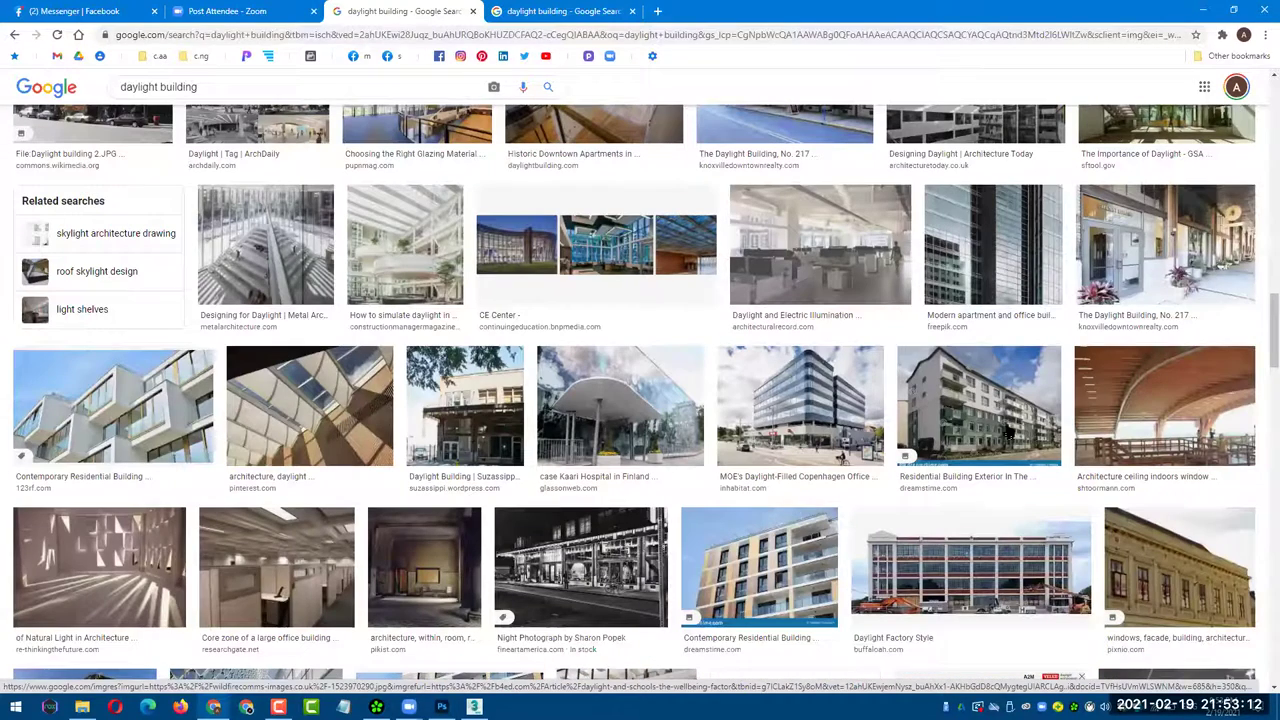
middle_click(993, 503)
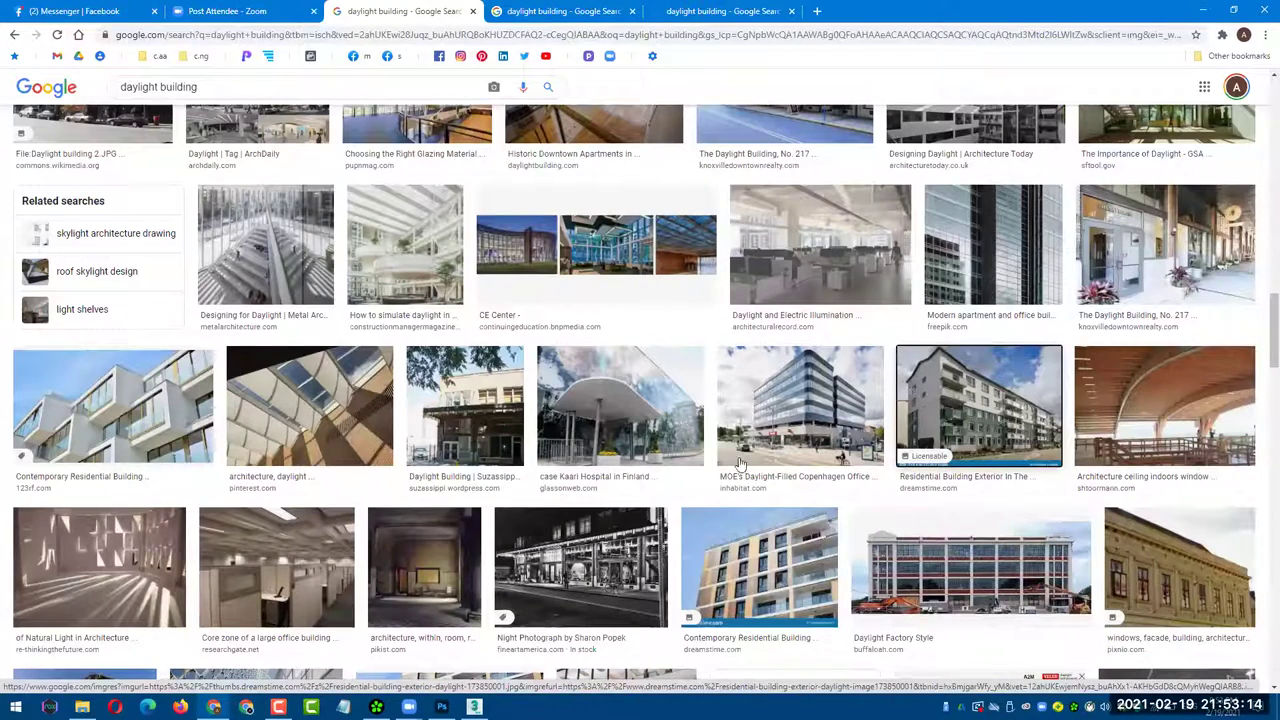
- Open the 123RF contemporary residential building image full size in its own tab
shift+middle_click(113, 405)
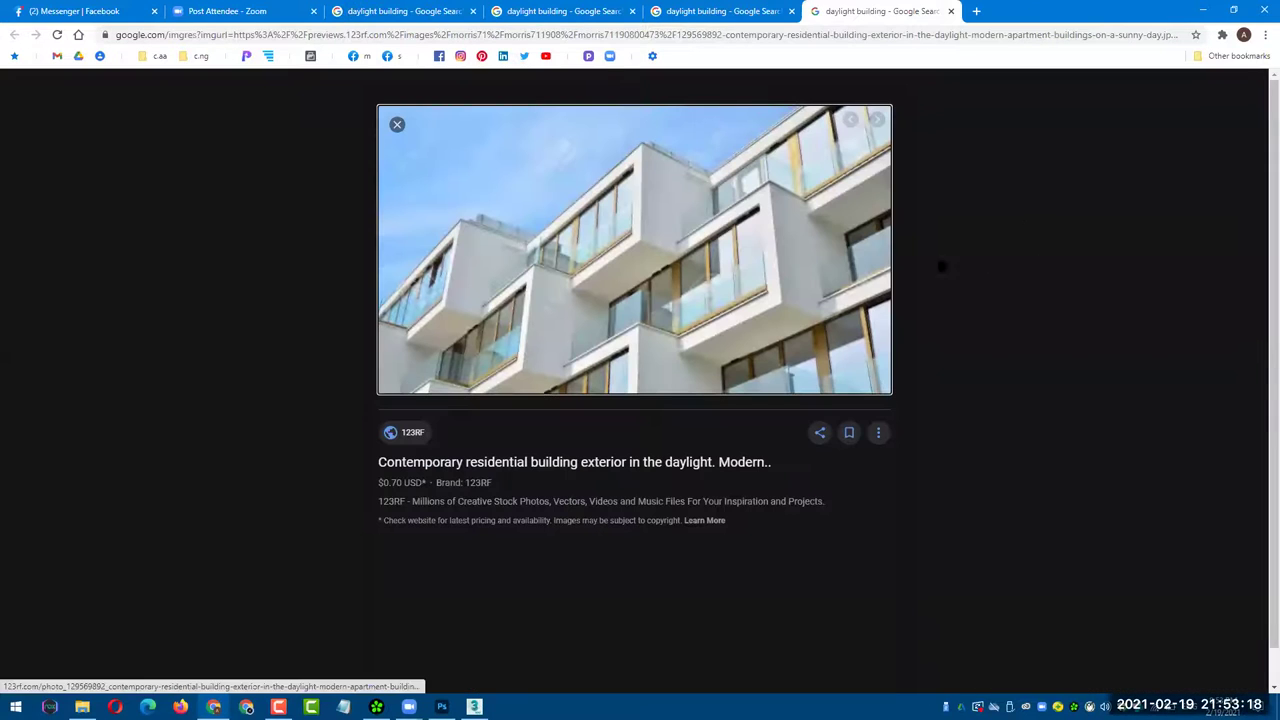
right_click(838, 258)
click(880, 399)
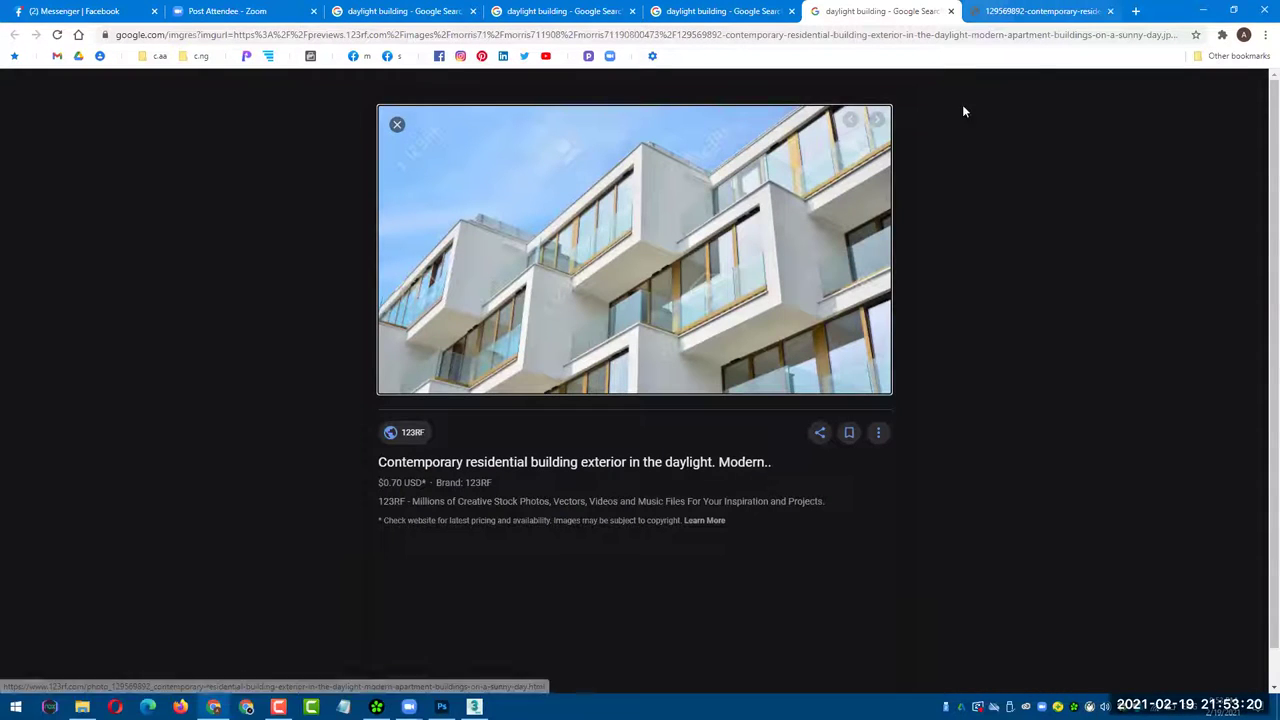
key(ctrl+Tab)
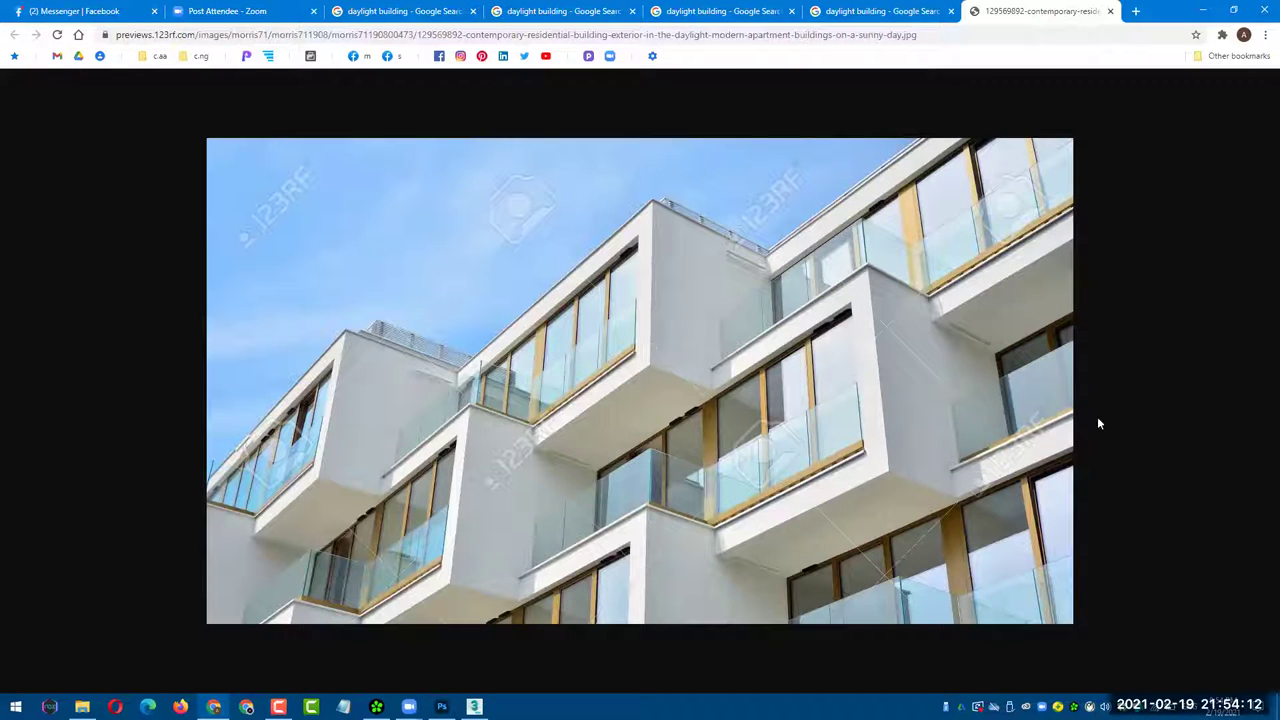
- Minimize Chrome and Photoshop so the 3ds Max house scene is visible again
click(1199, 10)
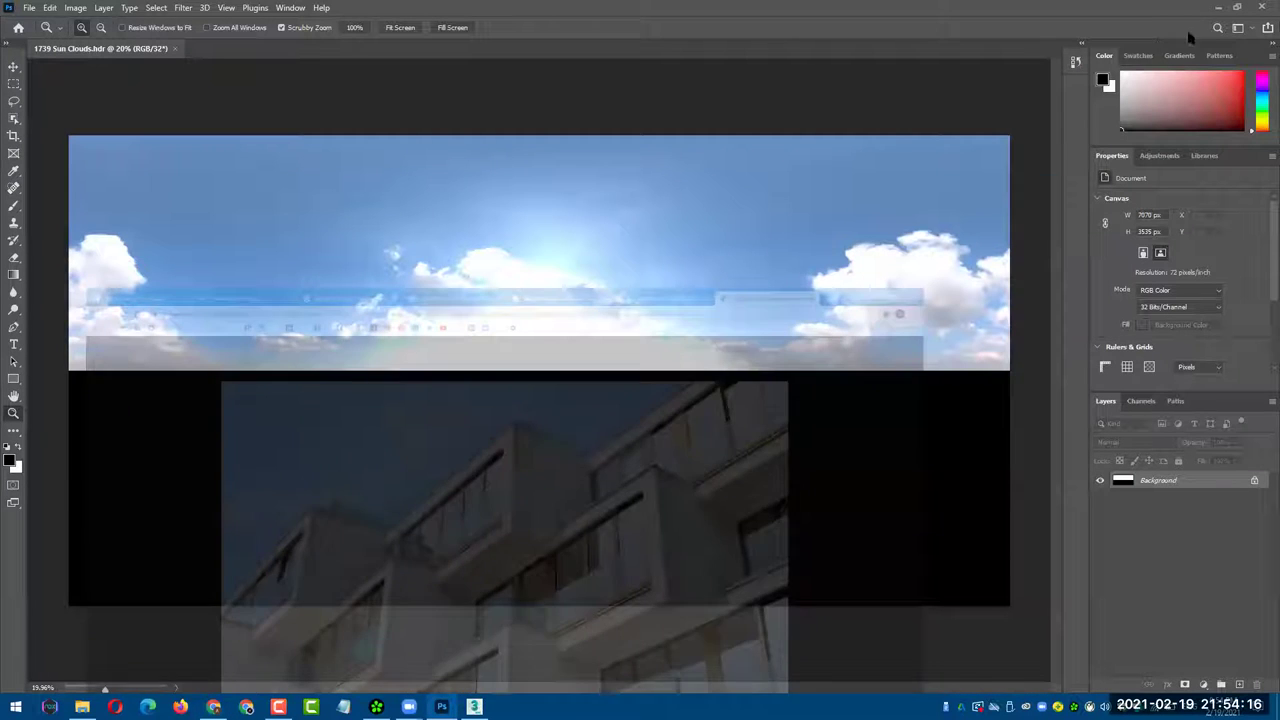
click(1214, 10)
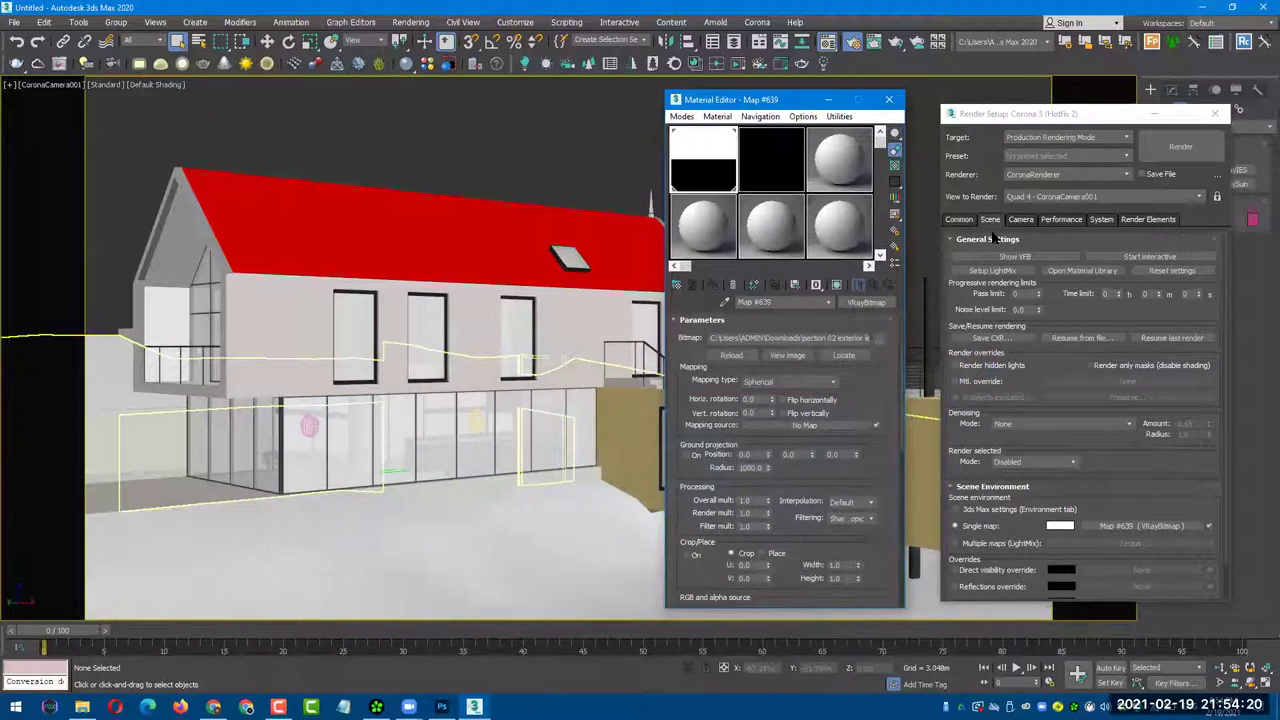
- Close the Material Editor and start an interactive Corona render from CoronaCamera001
click(889, 100)
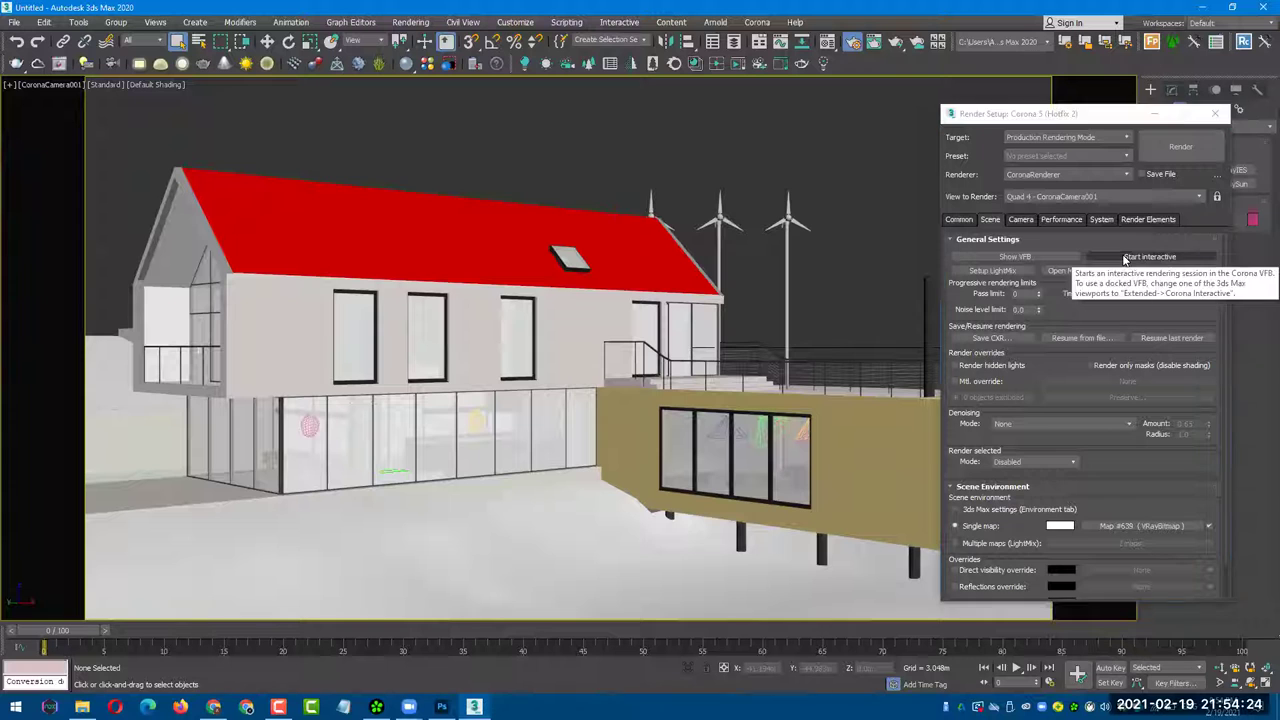
click(1125, 259)
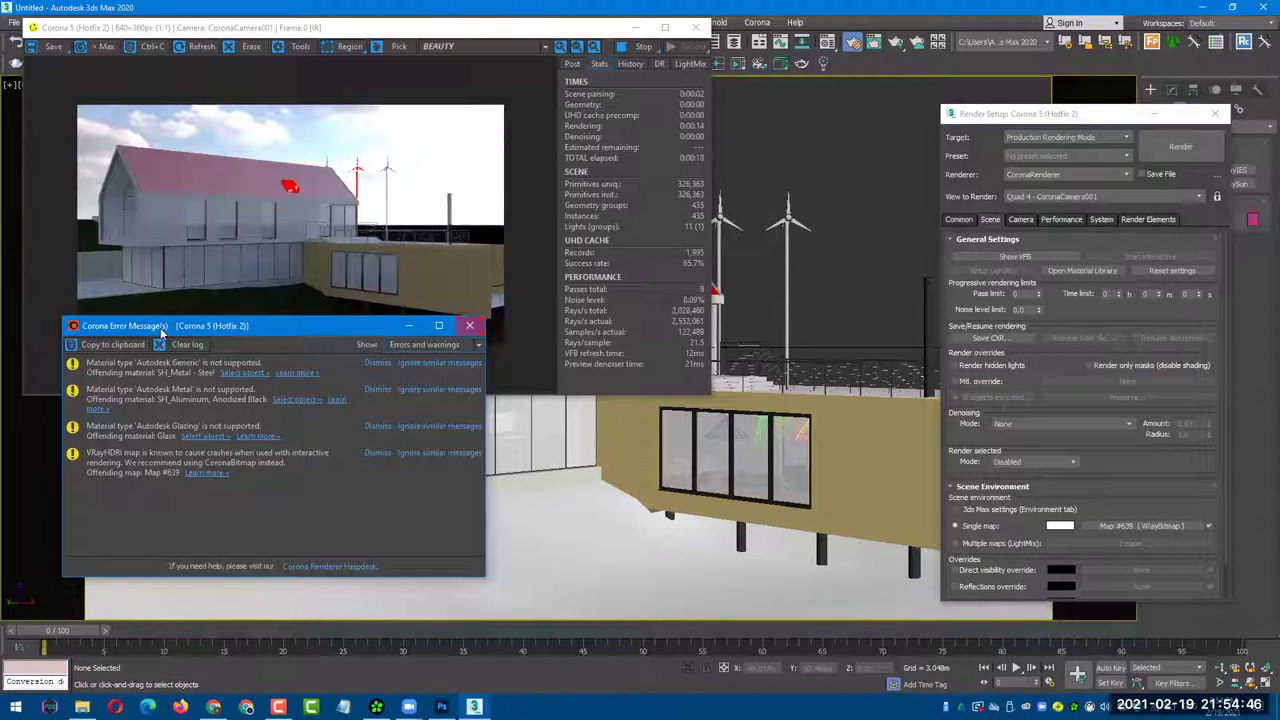
- Dismiss the Corona messages and convert all scene materials with the Corona Converter
click(436, 486)
click(469, 323)
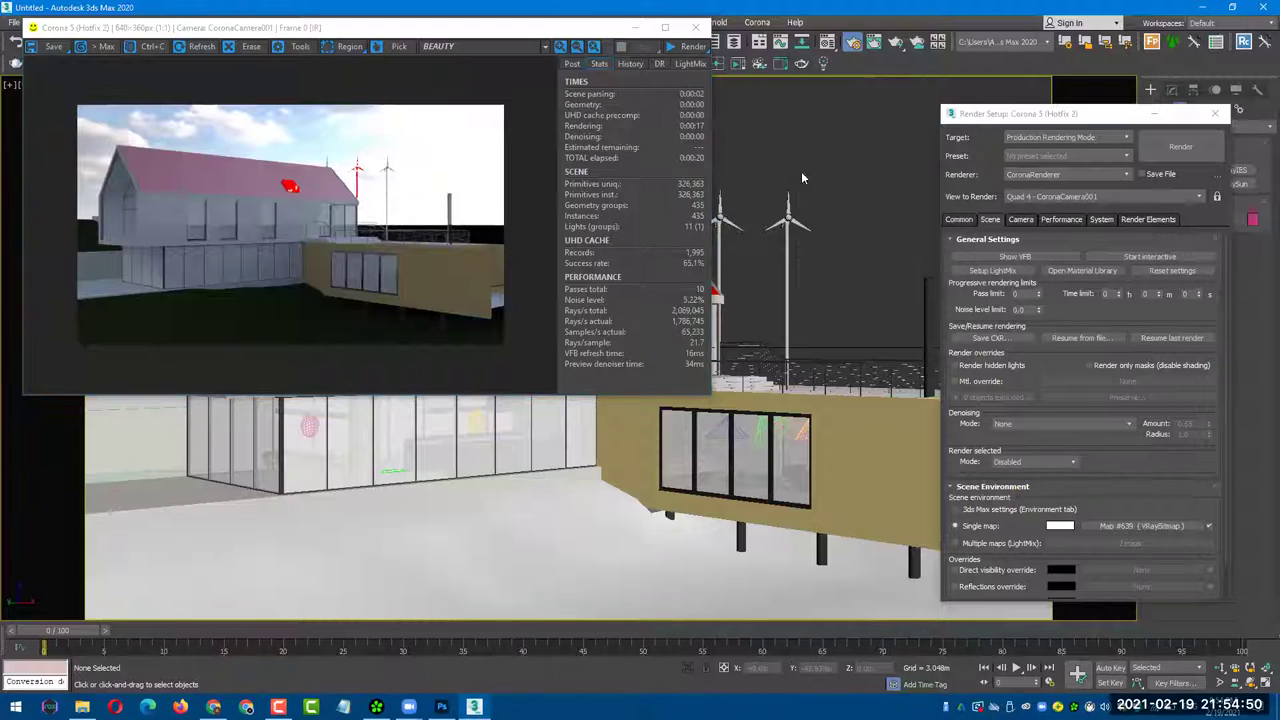
right_click(801, 171)
click(840, 301)
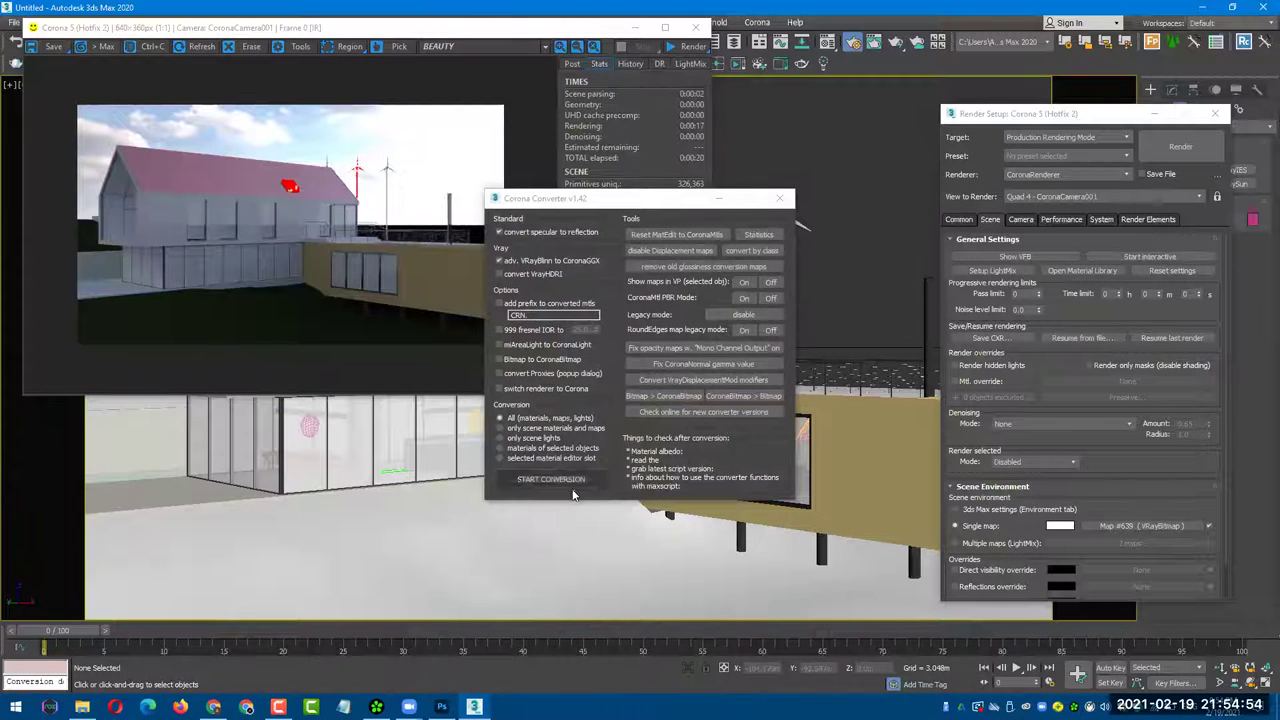
click(569, 480)
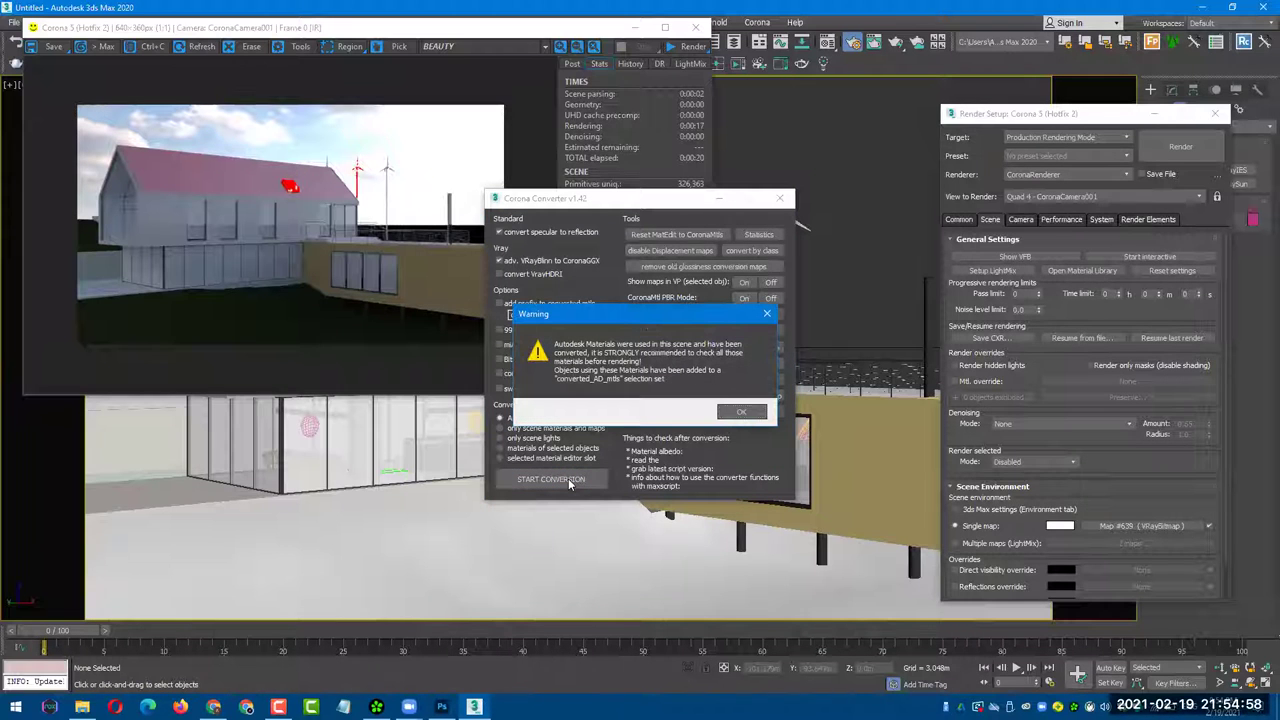
click(737, 415)
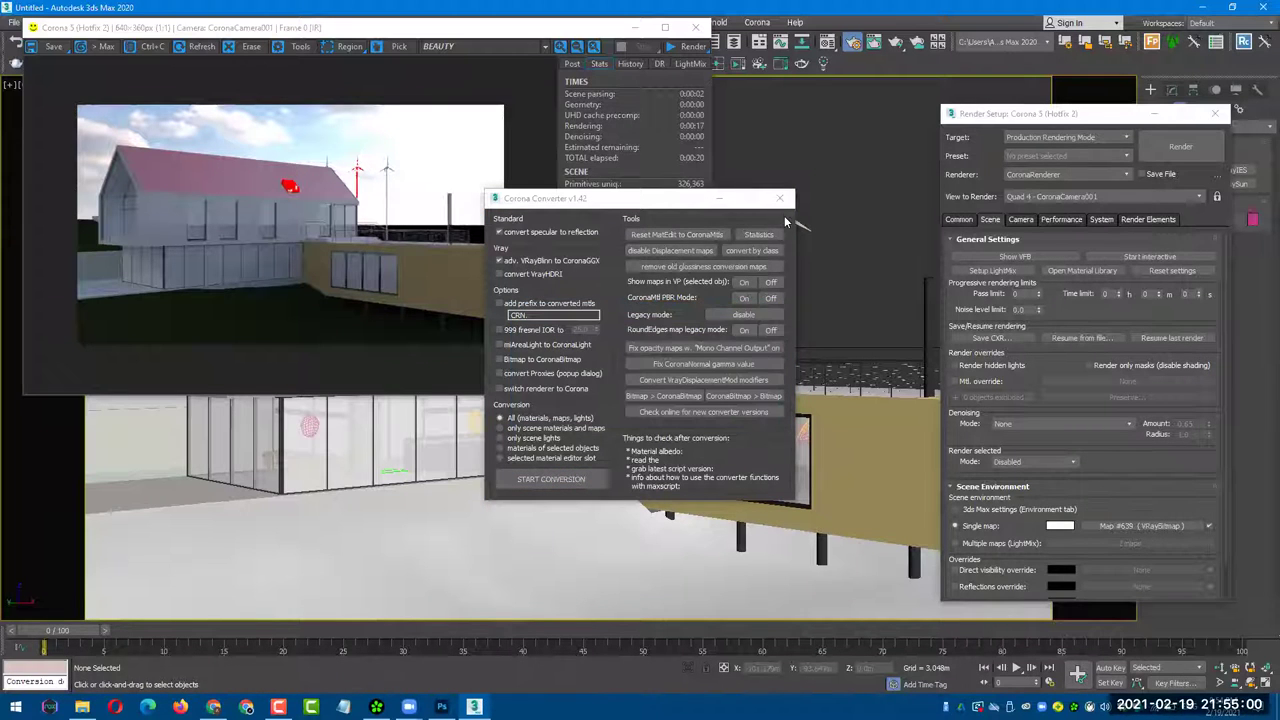
- Close the converter and show the centred frame buffer's Post settings
click(780, 197)
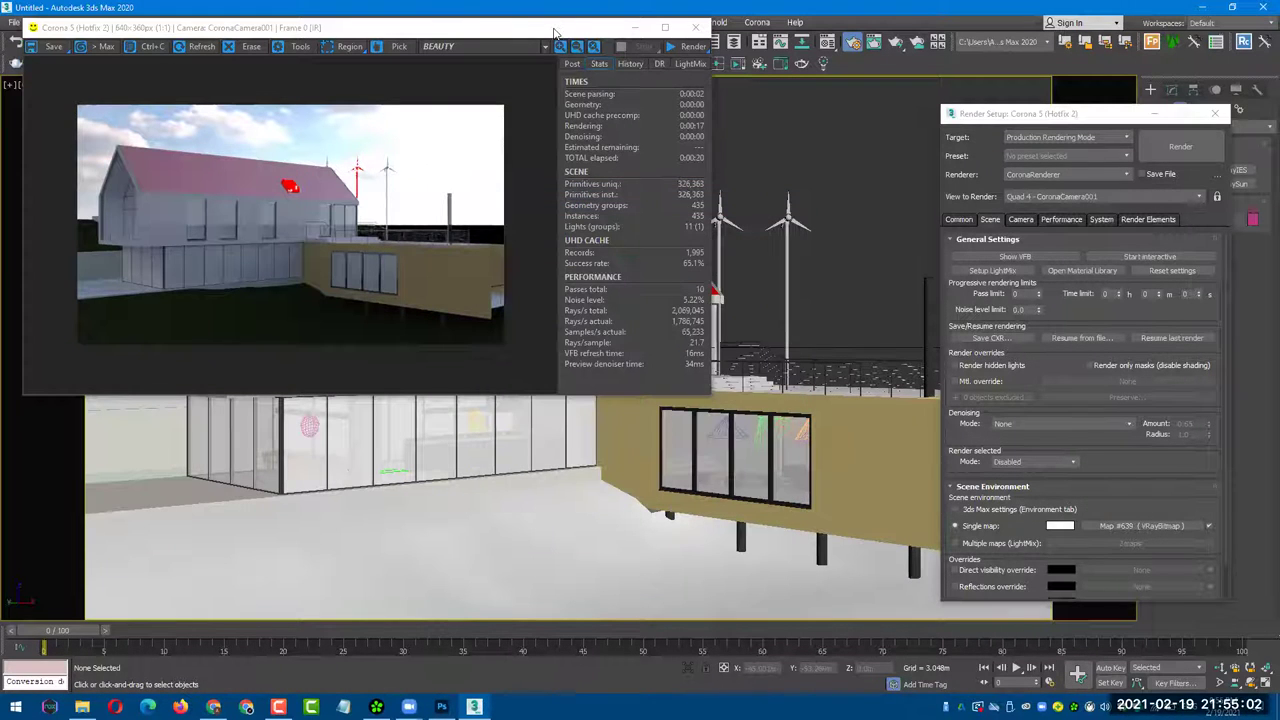
drag(554, 33, 624, 133)
click(652, 164)
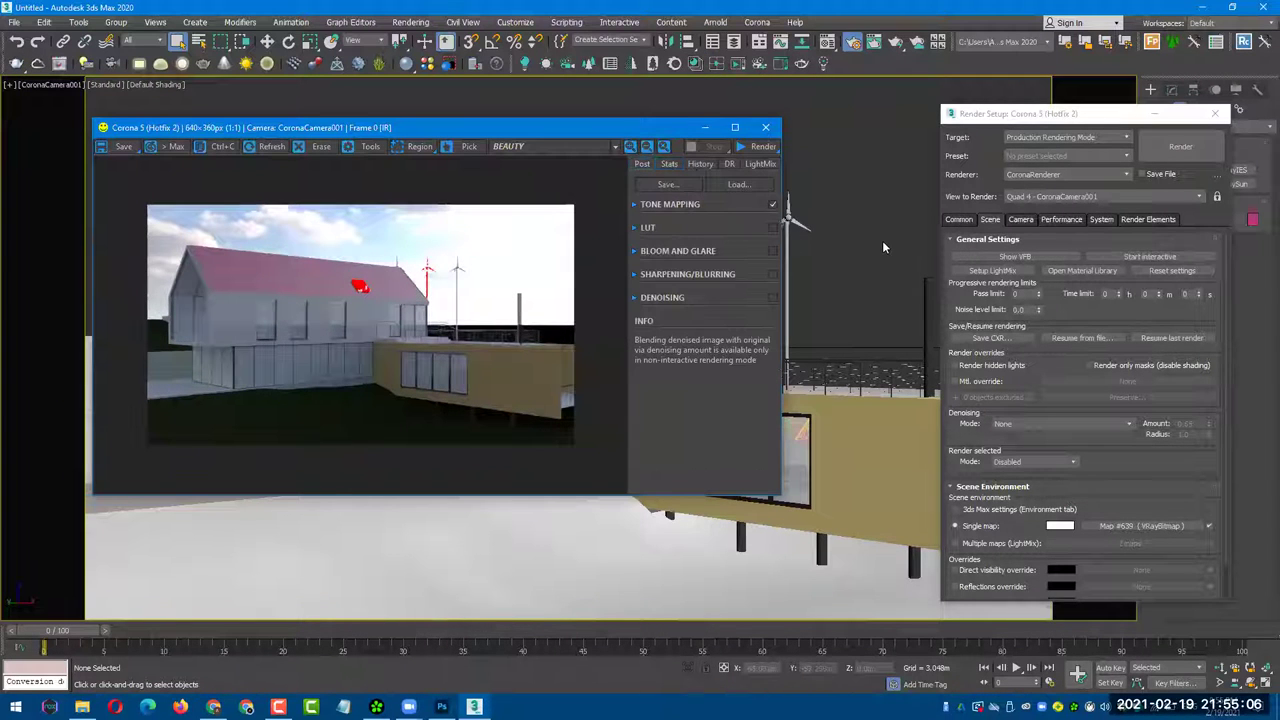
- Restart the interactive render past the VRayHDRI warning and enlarge the frame buffer to 956x538
click(1152, 257)
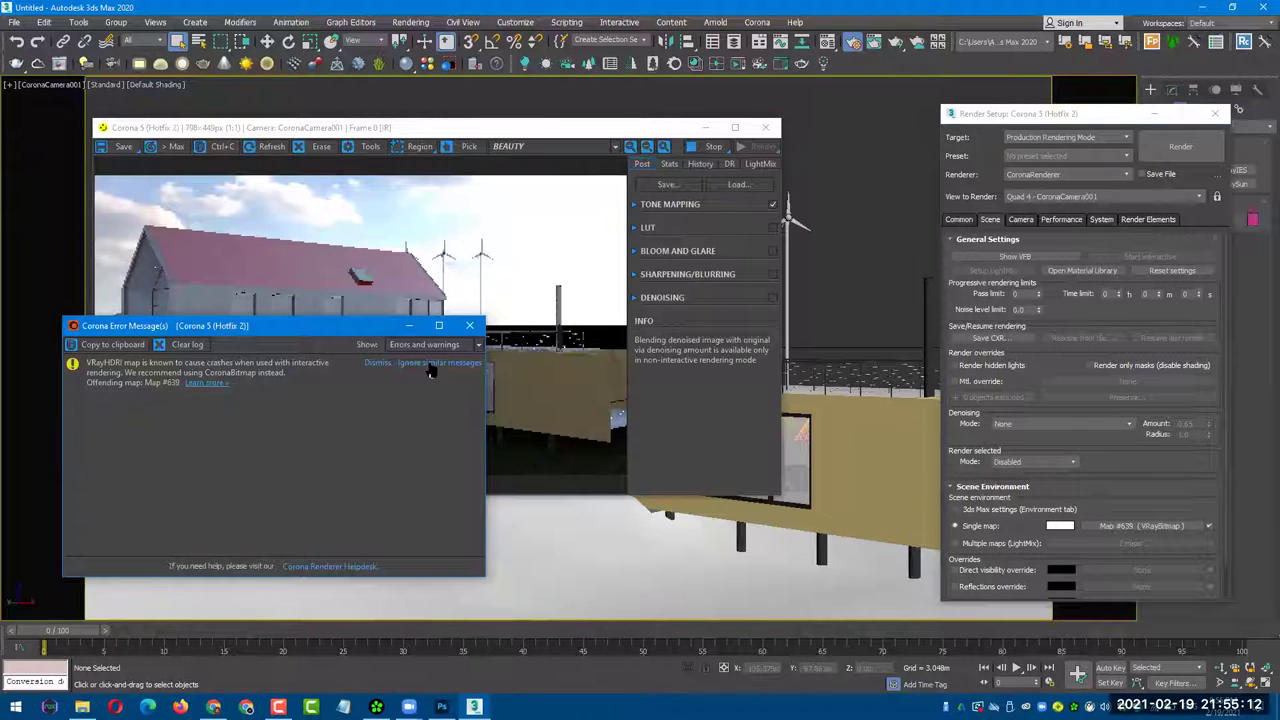
click(428, 363)
click(469, 325)
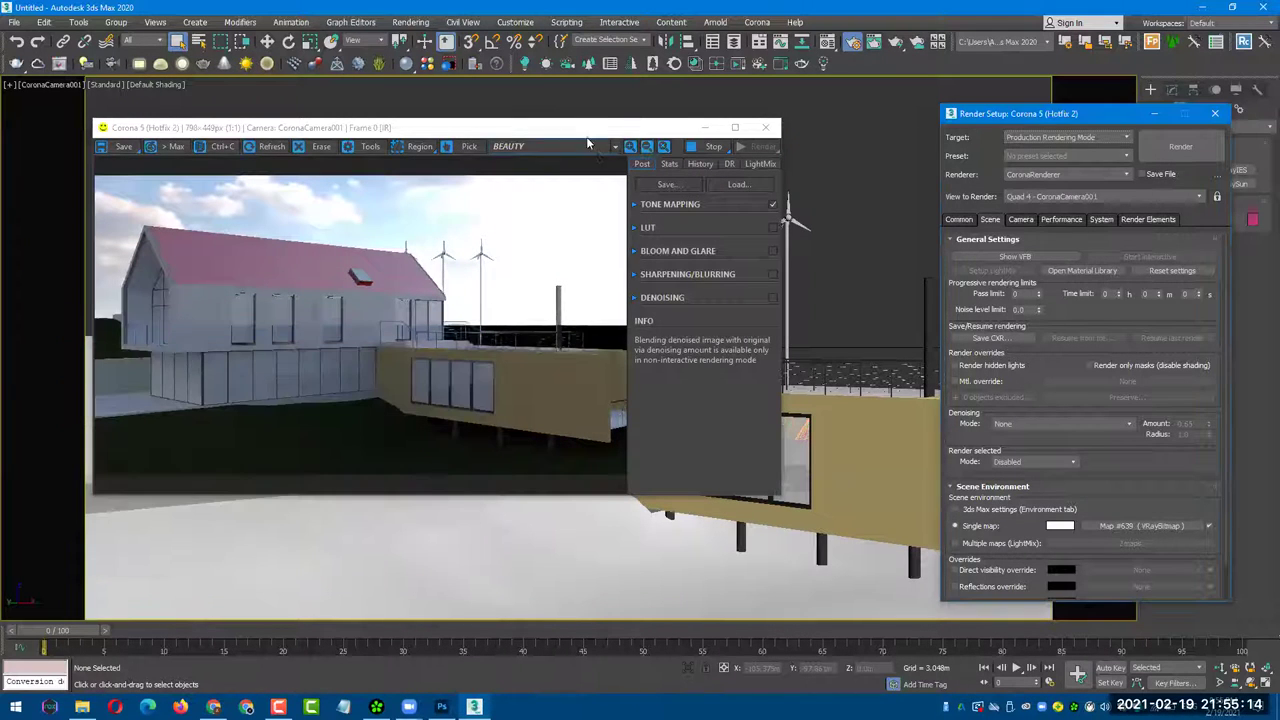
drag(577, 135, 585, 136)
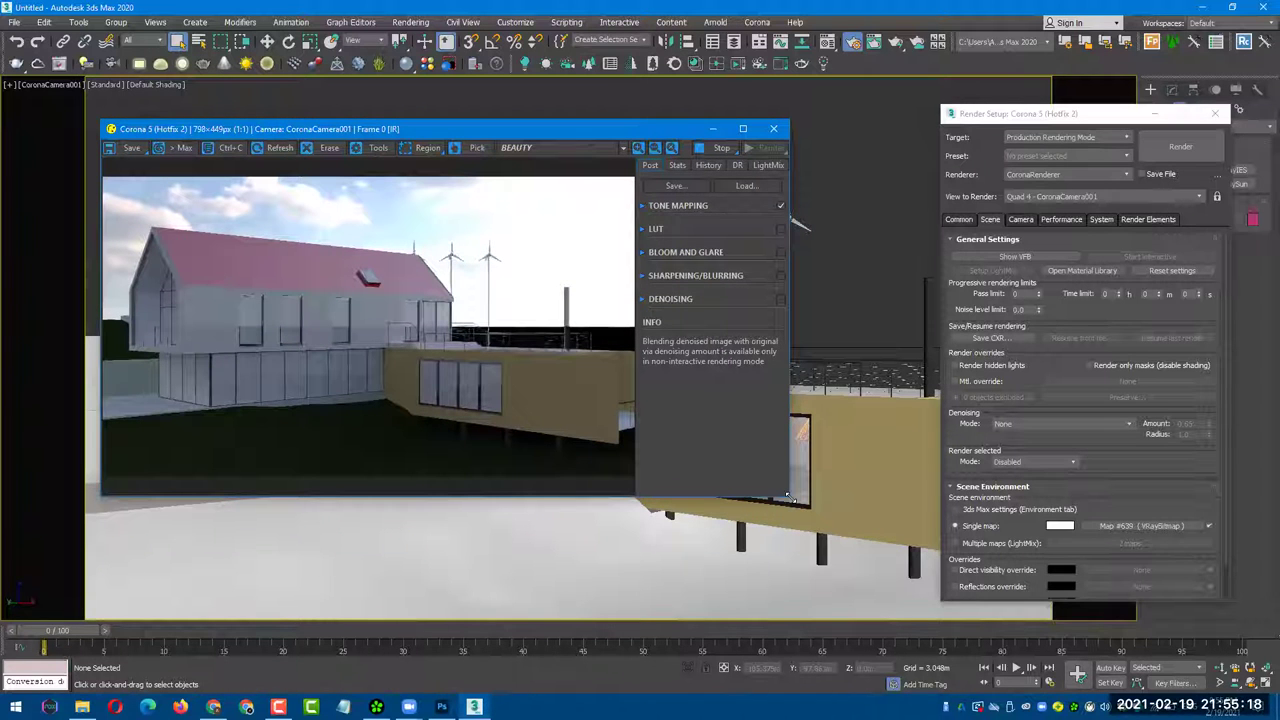
drag(787, 494, 893, 518)
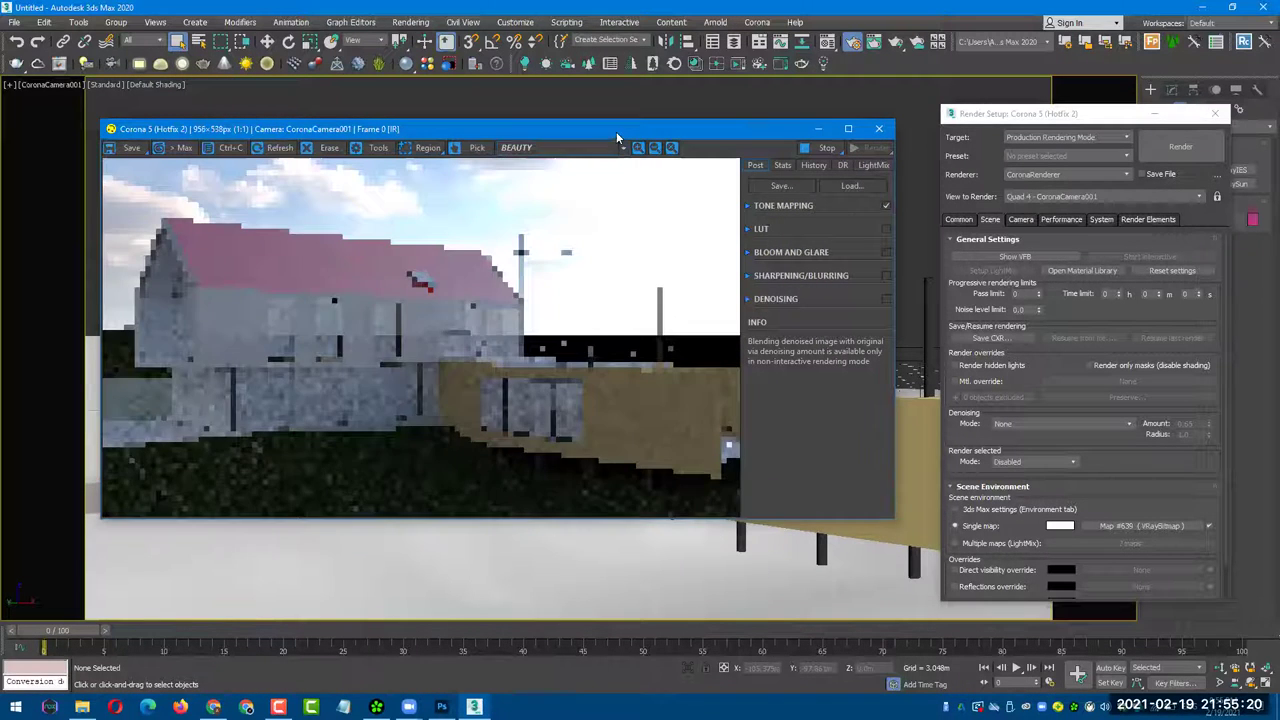
drag(616, 131, 622, 157)
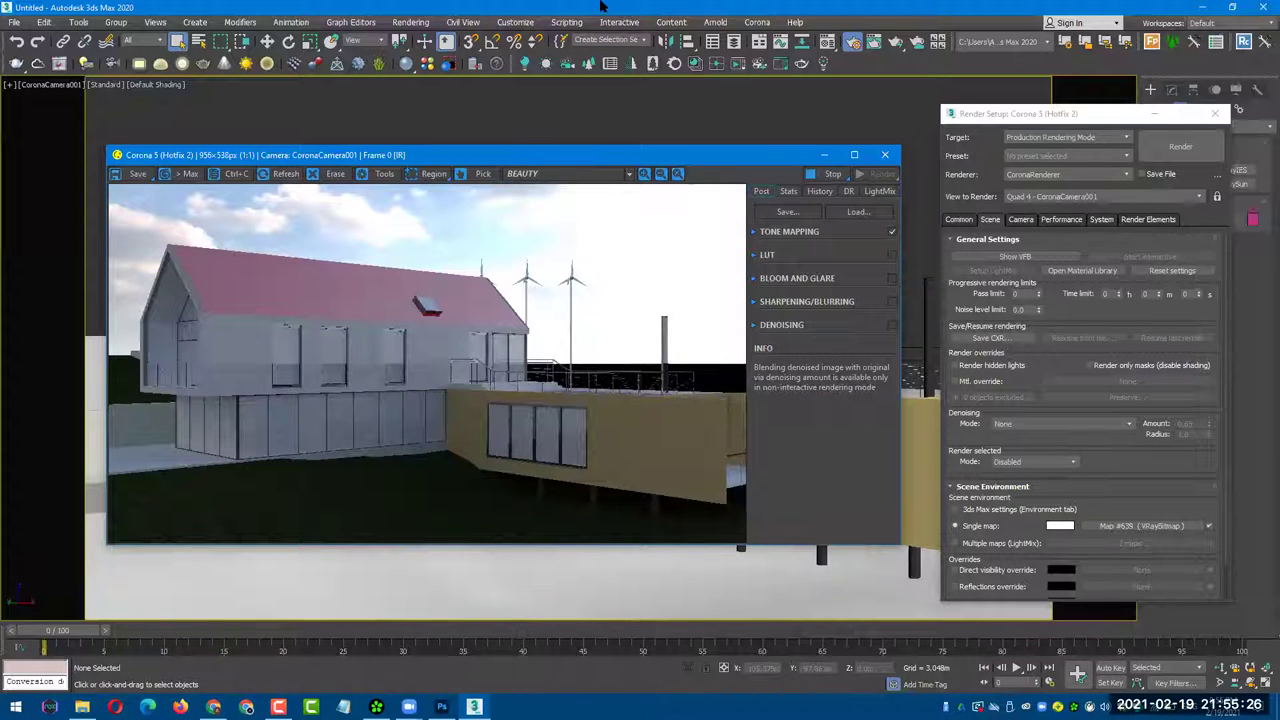
- Arrange the Material Editor showing Map #639 beside the frame buffer
click(826, 64)
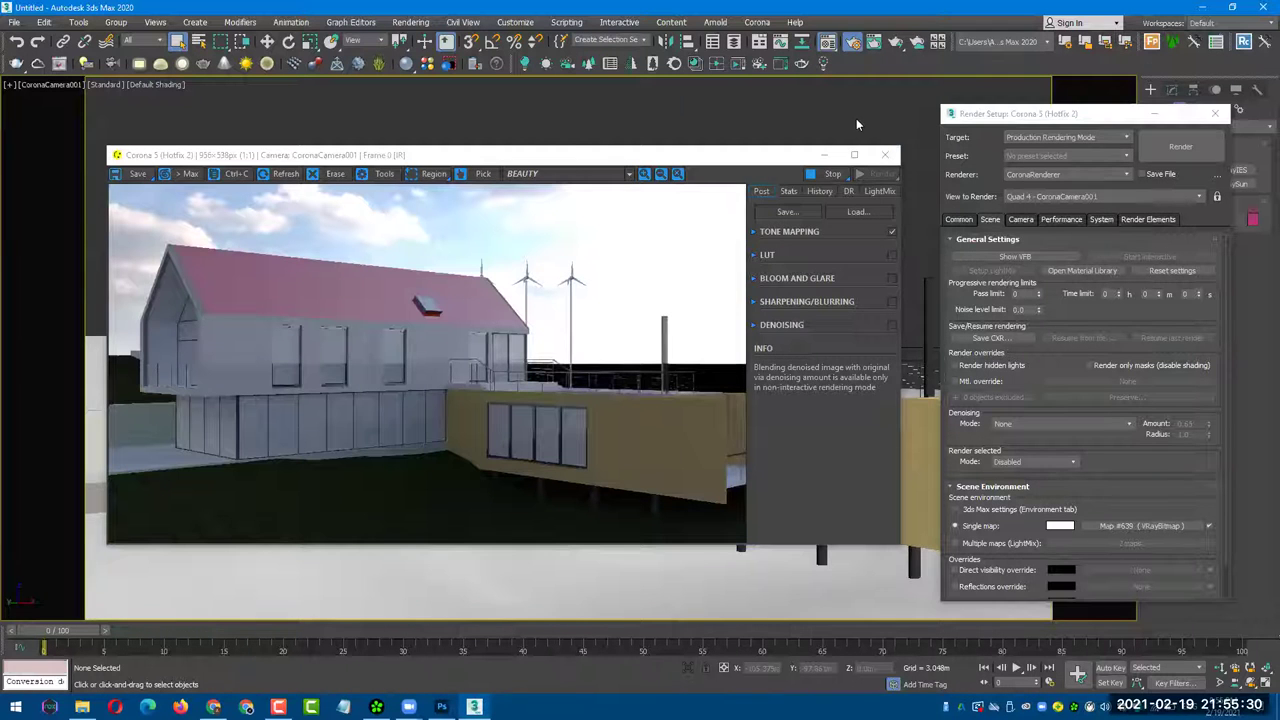
drag(811, 105, 866, 107)
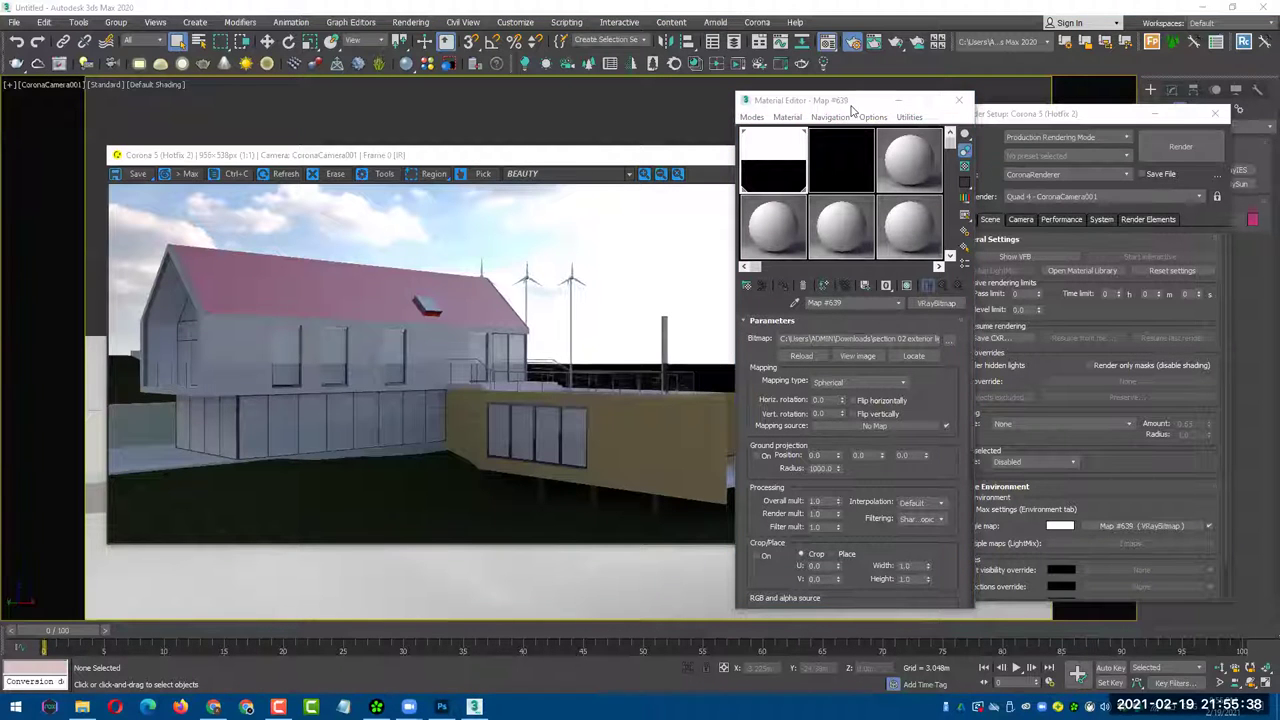
drag(862, 101, 824, 95)
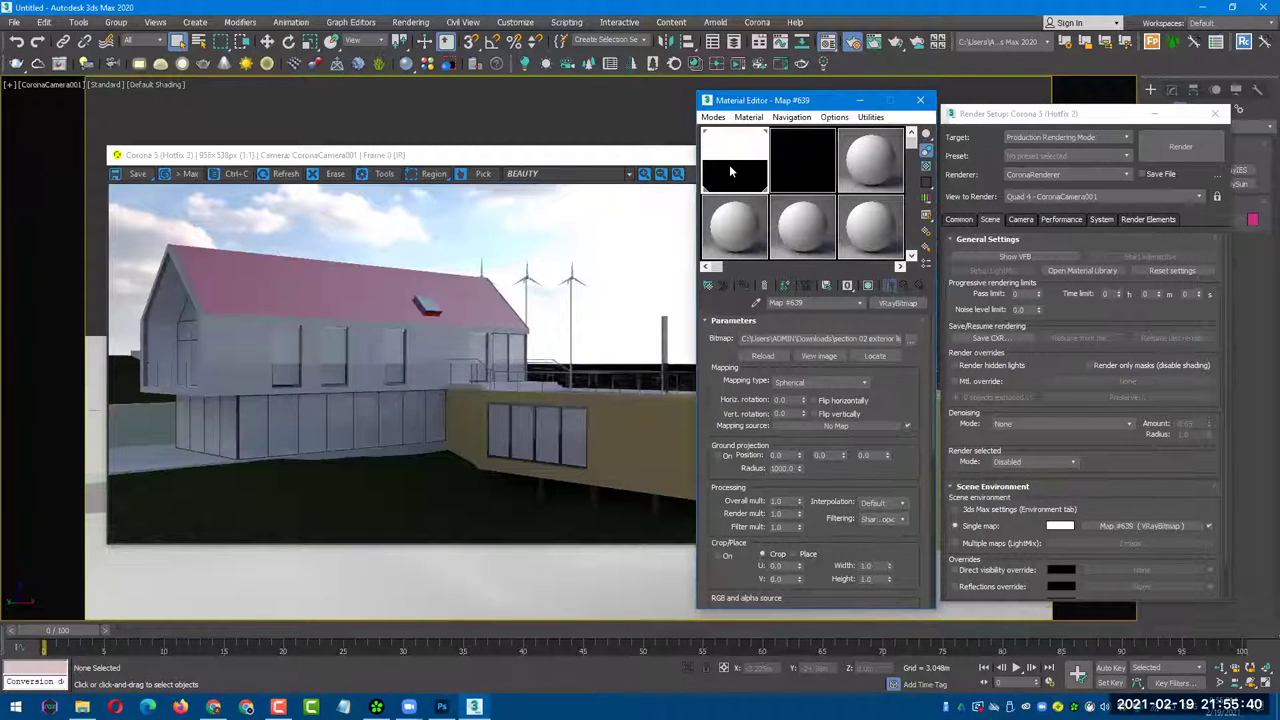
click(580, 270)
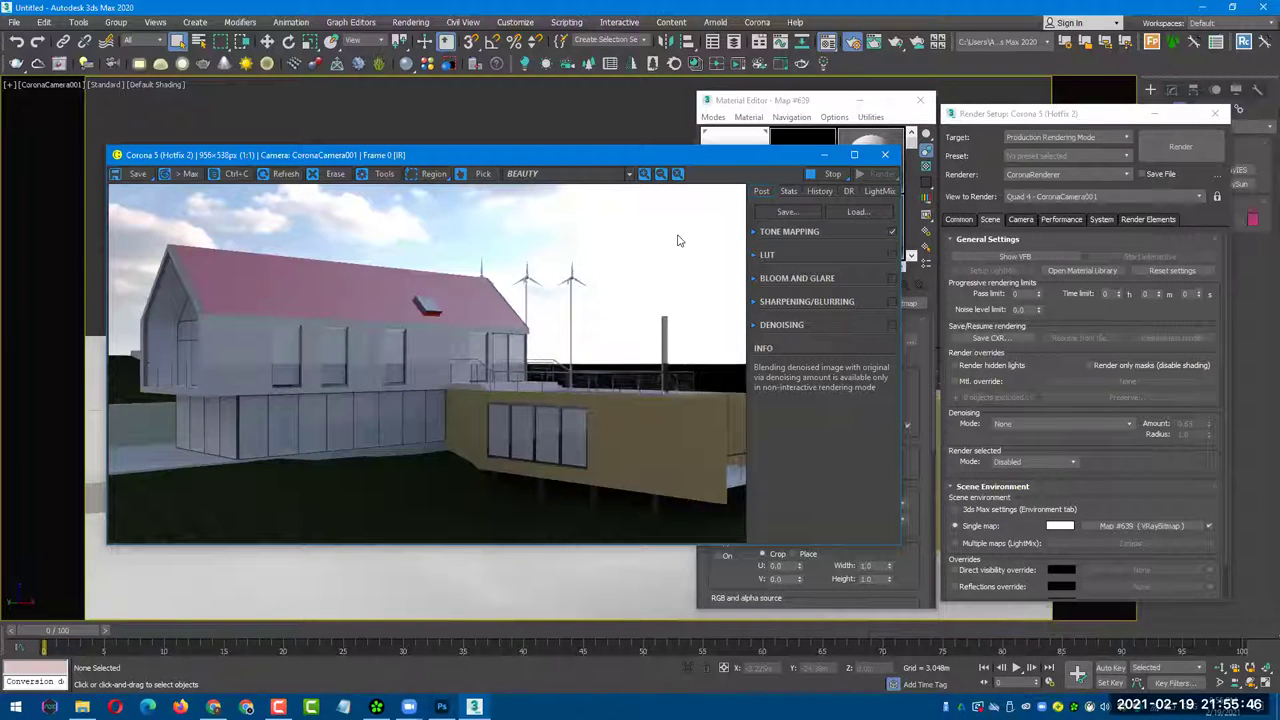
click(770, 107)
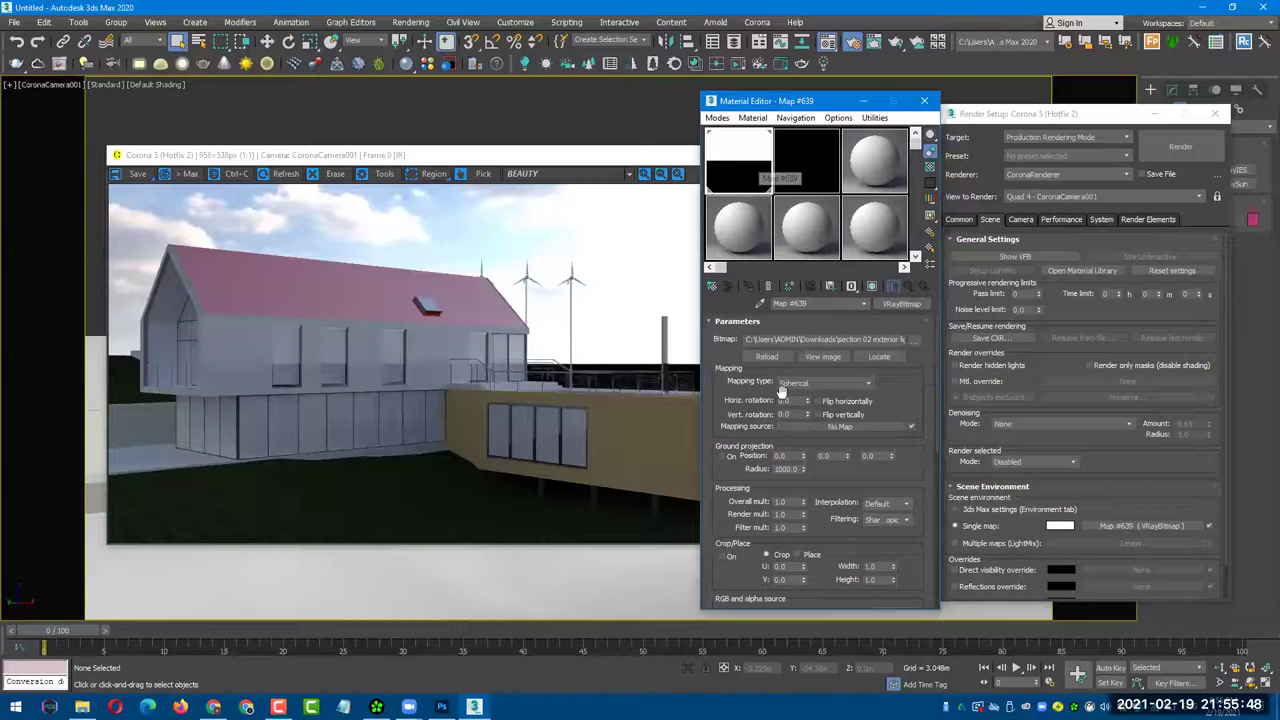
- Try horizontal sky rotations of 10, 20, 30, 40, 50, 60 and 80 degrees
double_click(798, 400)
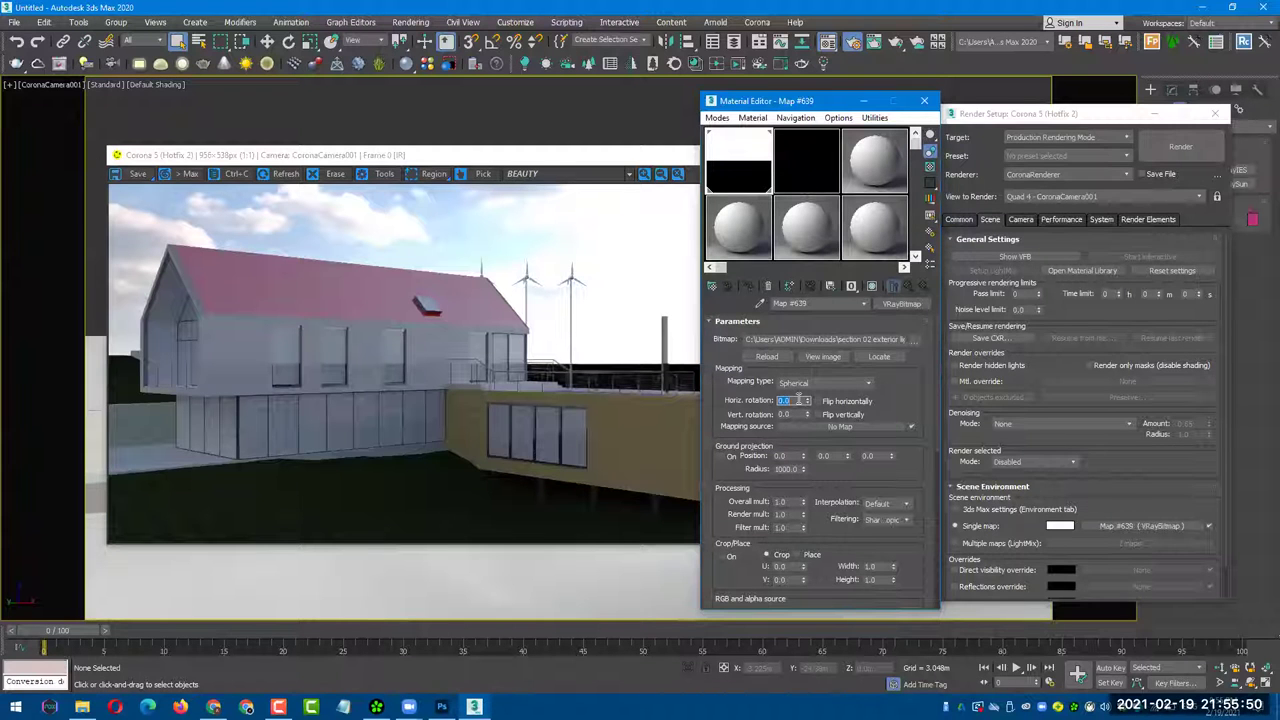
text(10)
key(Return)
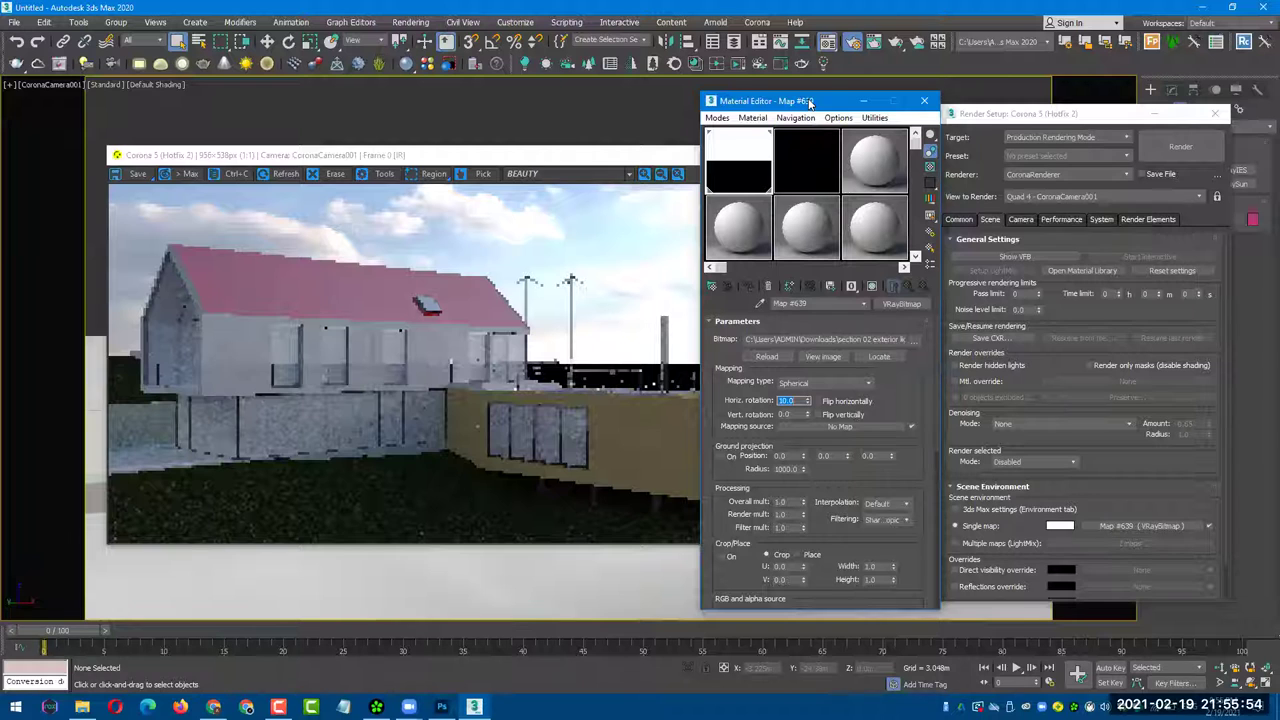
drag(810, 102, 872, 99)
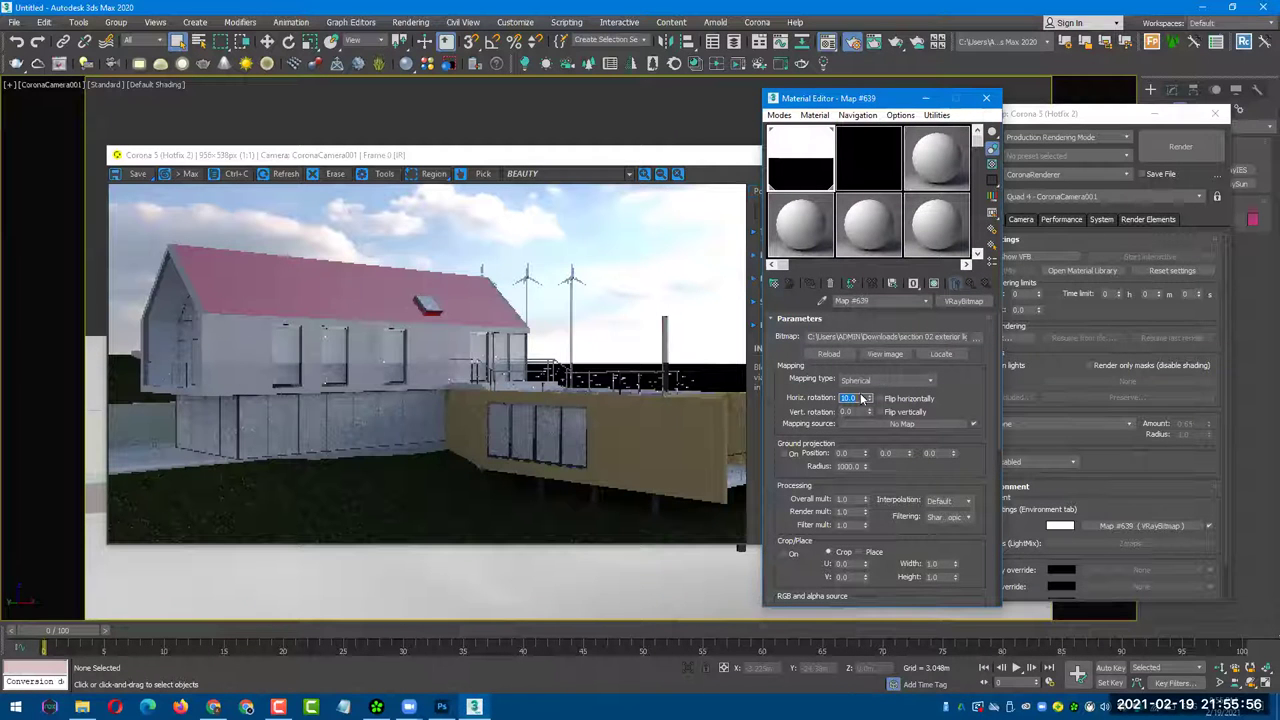
text(20)
key(Return)
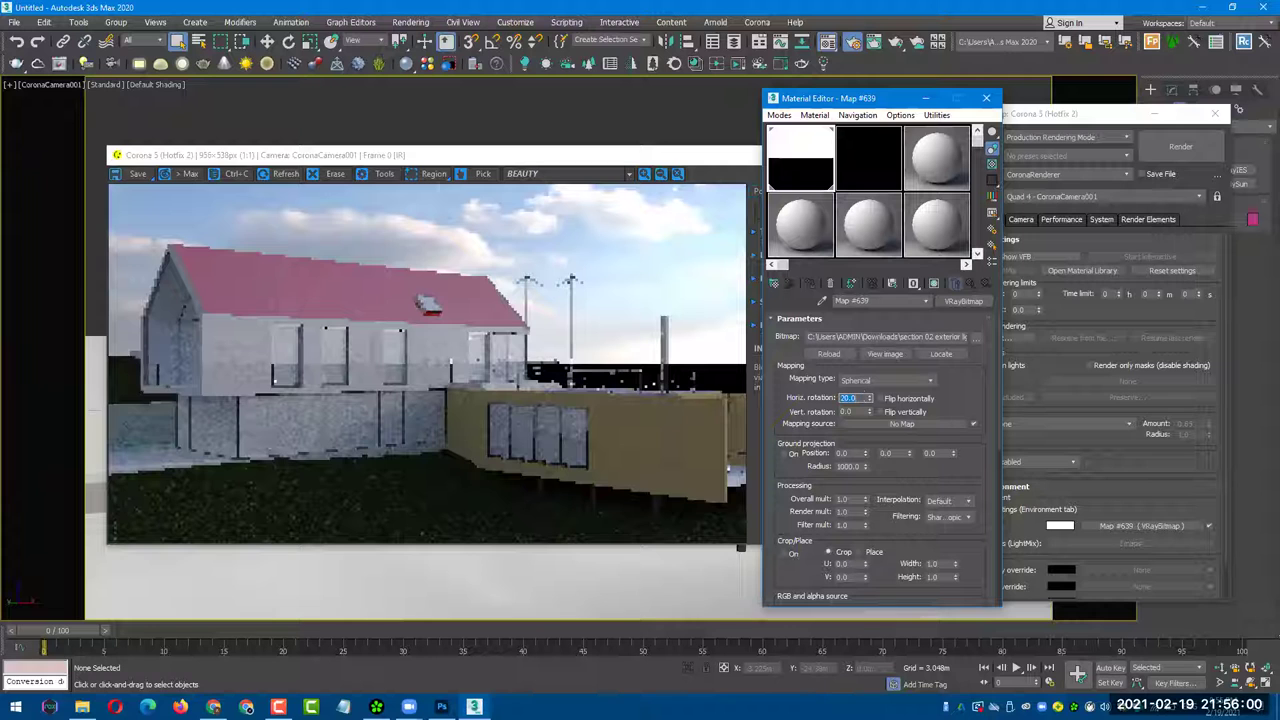
text(30)
key(Return)
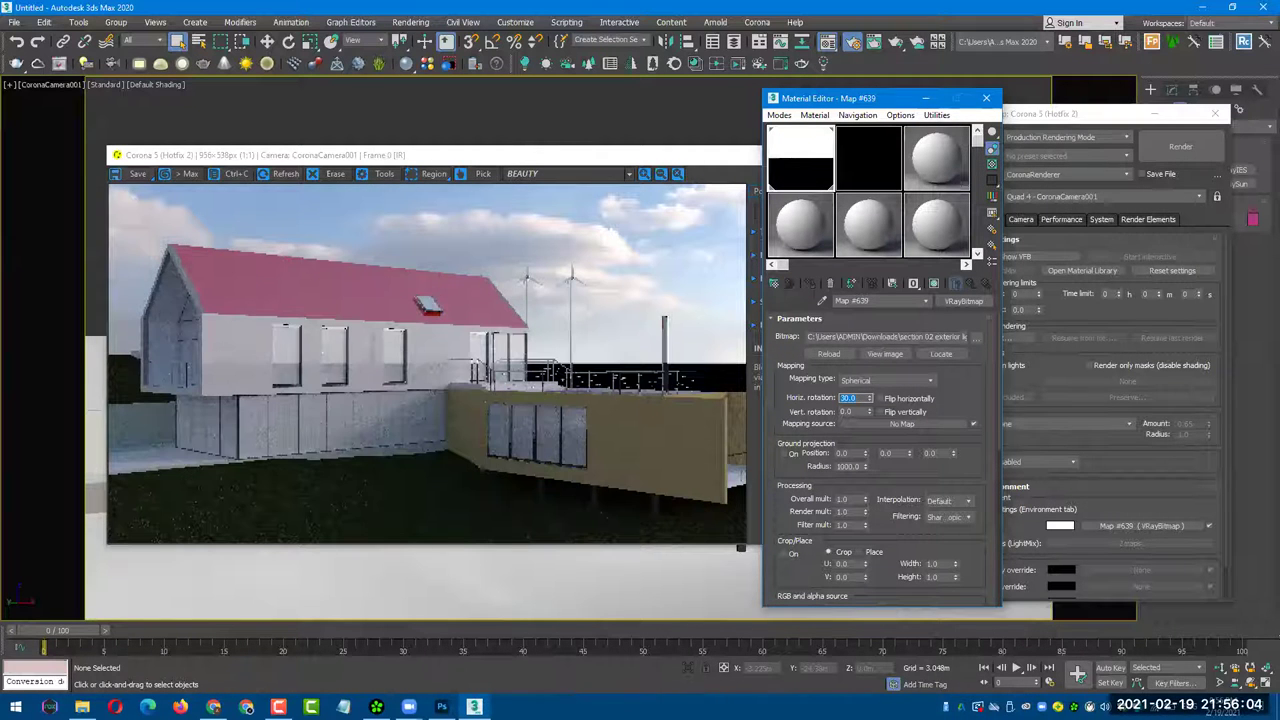
text(40)
key(Return)
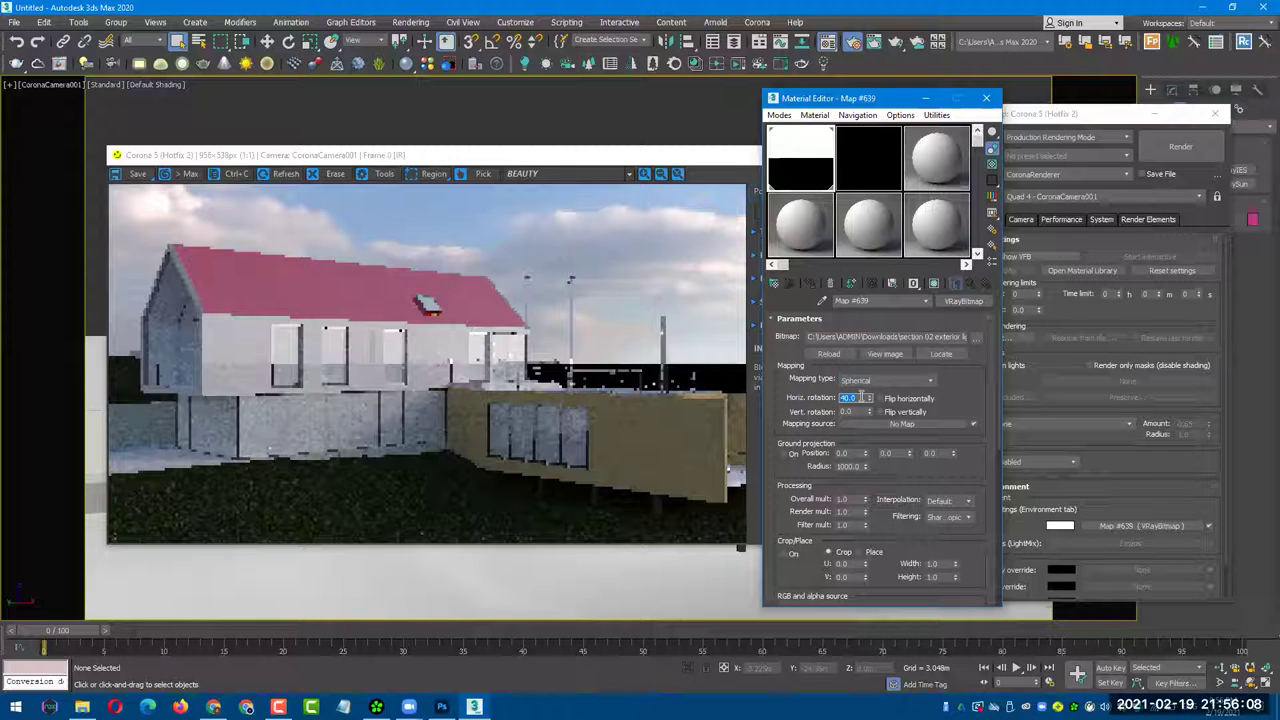
text(50)
key(Return)
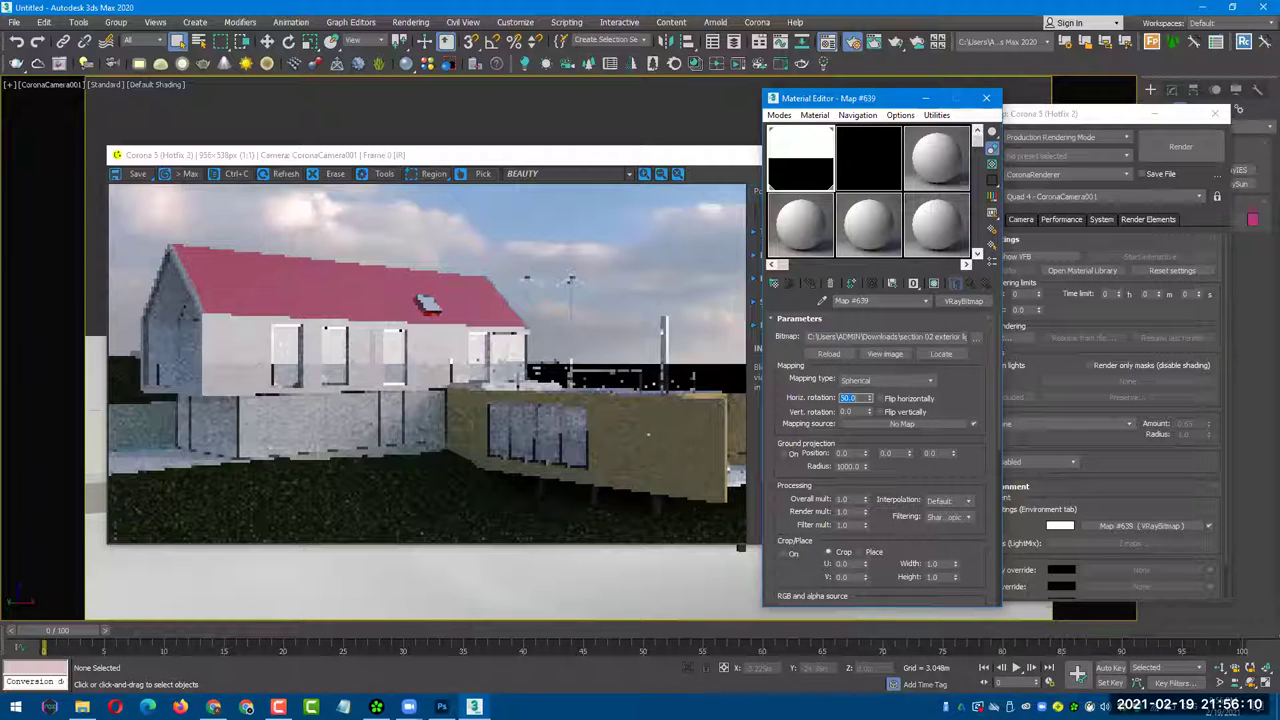
text(60)
key(Return)
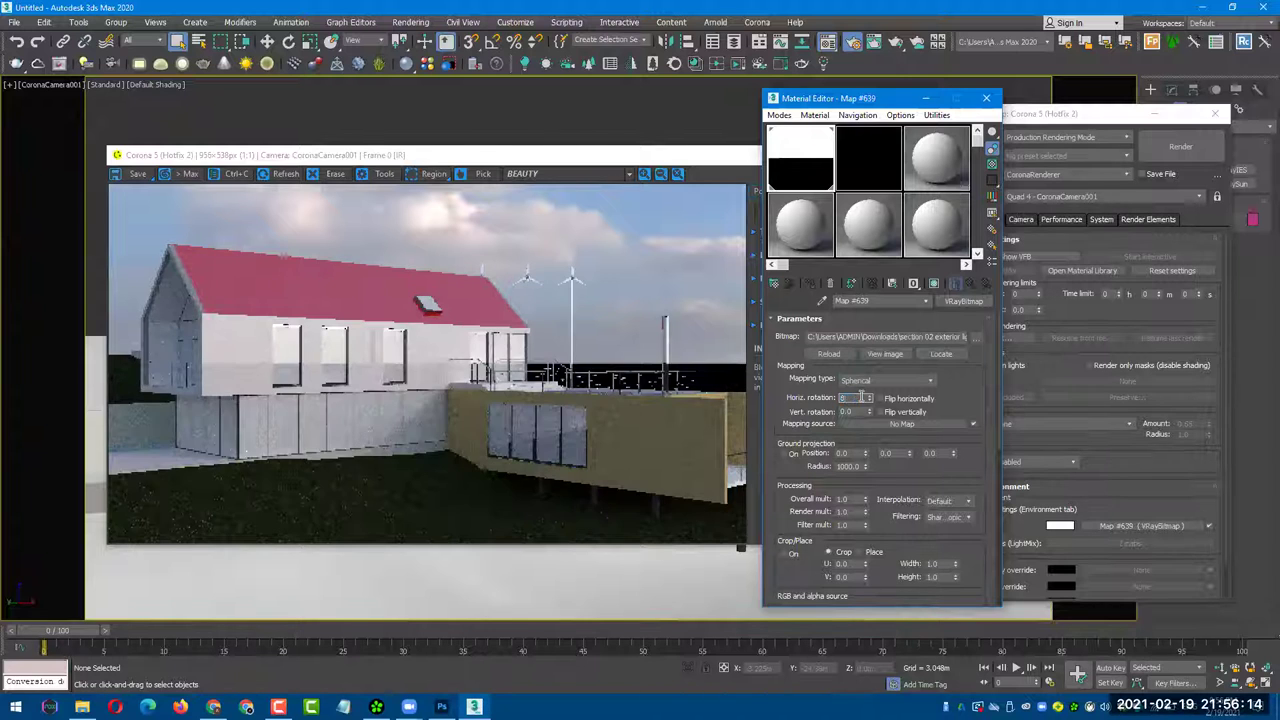
text(80)
key(Return)
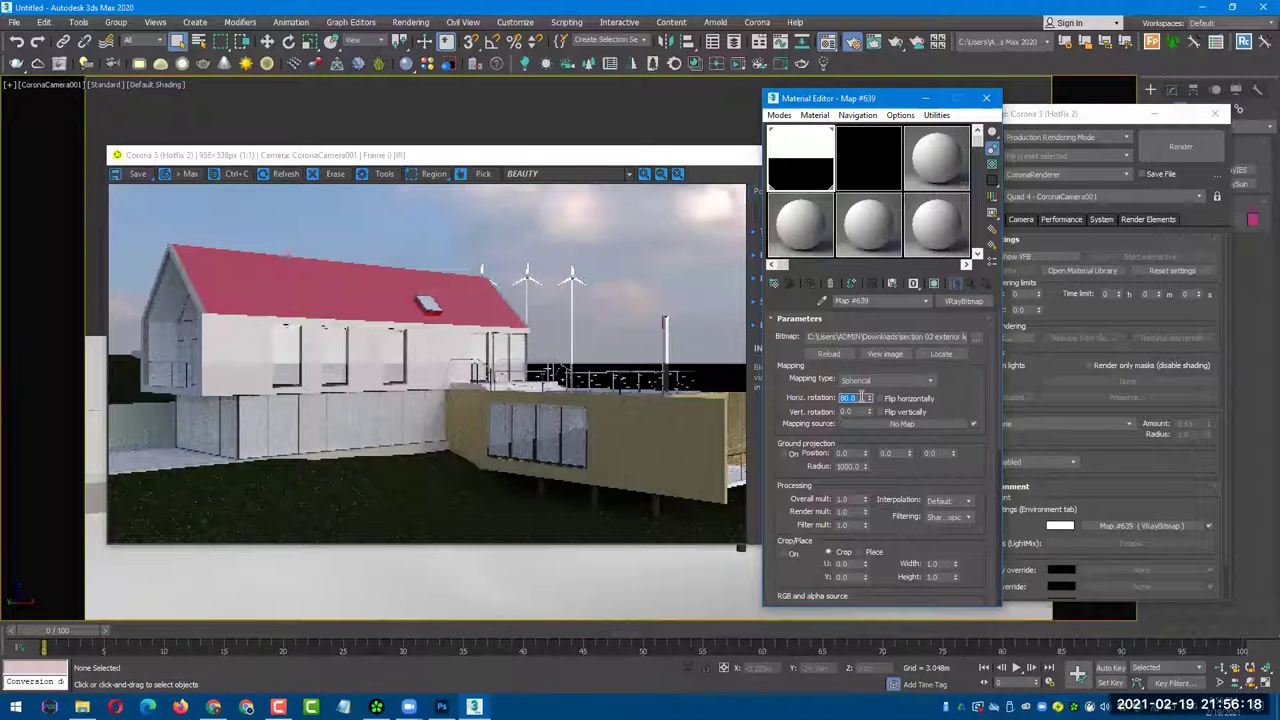
text(60)
key(Return)
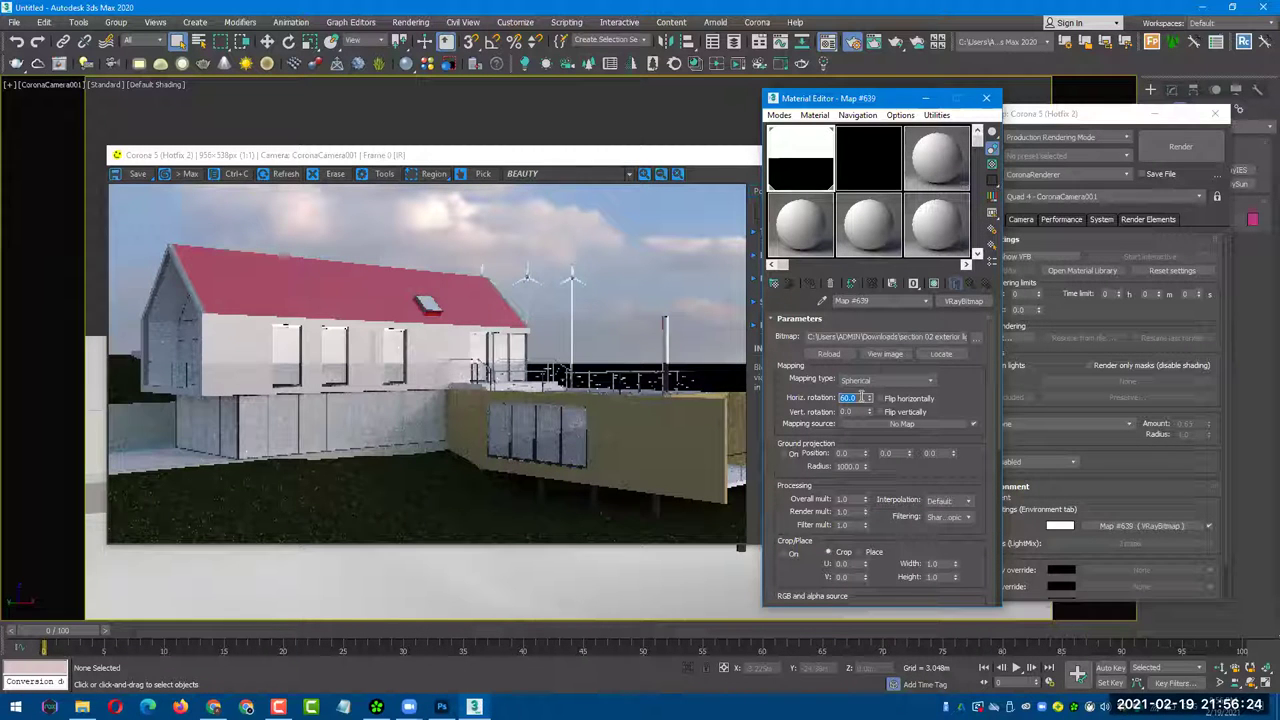
- Continue rotating the sky to 90, 100, 120, 140, 180 and 360 degrees
text(90)
key(Return)
text(100)
key(Return)
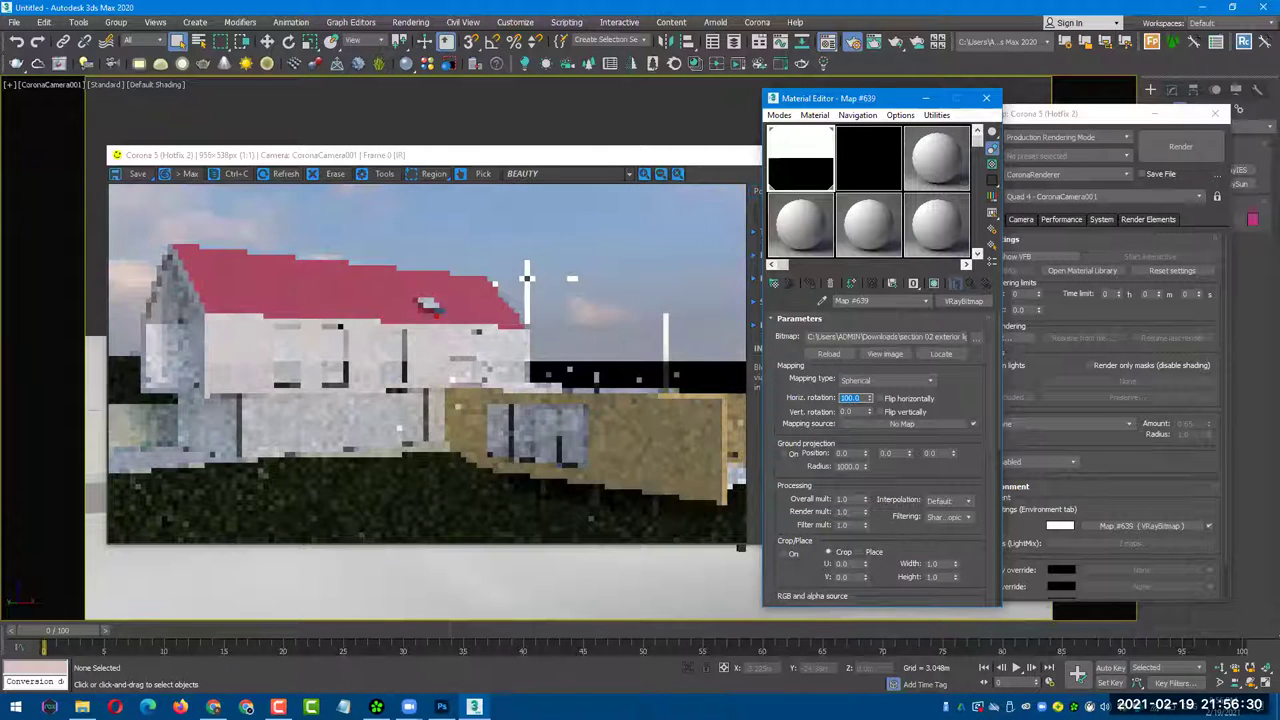
text(120)
key(Return)
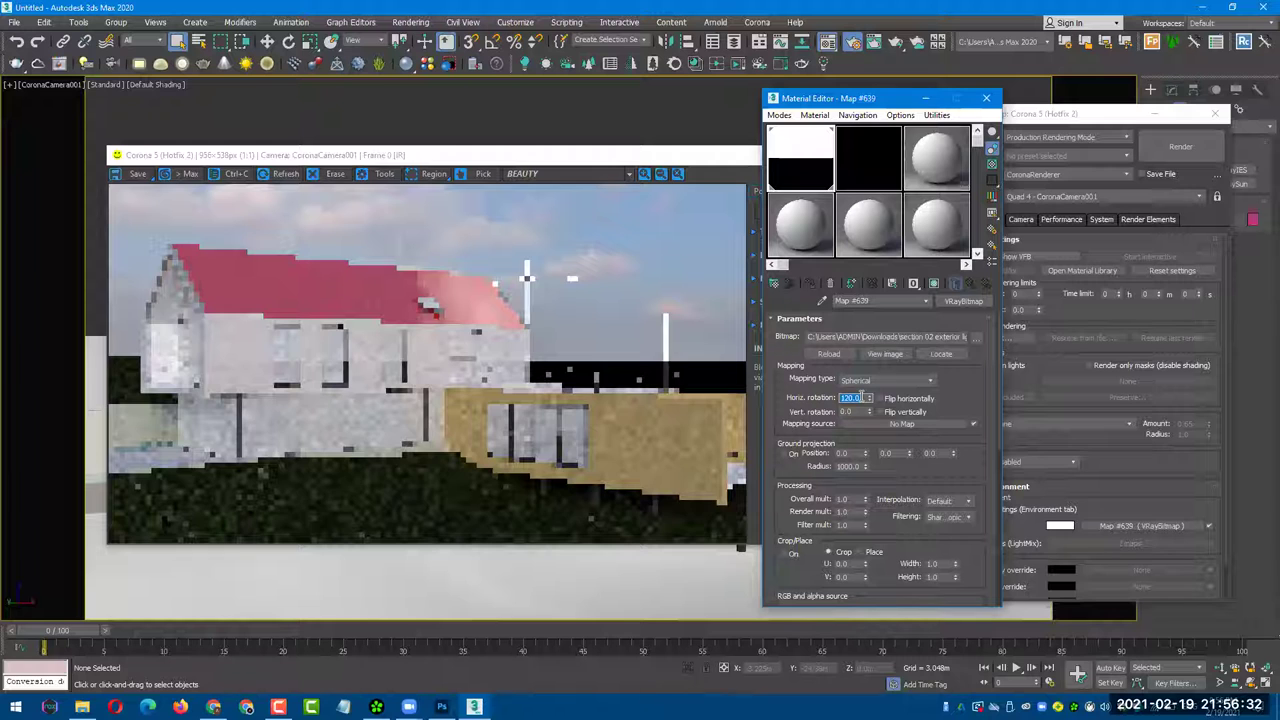
text(140)
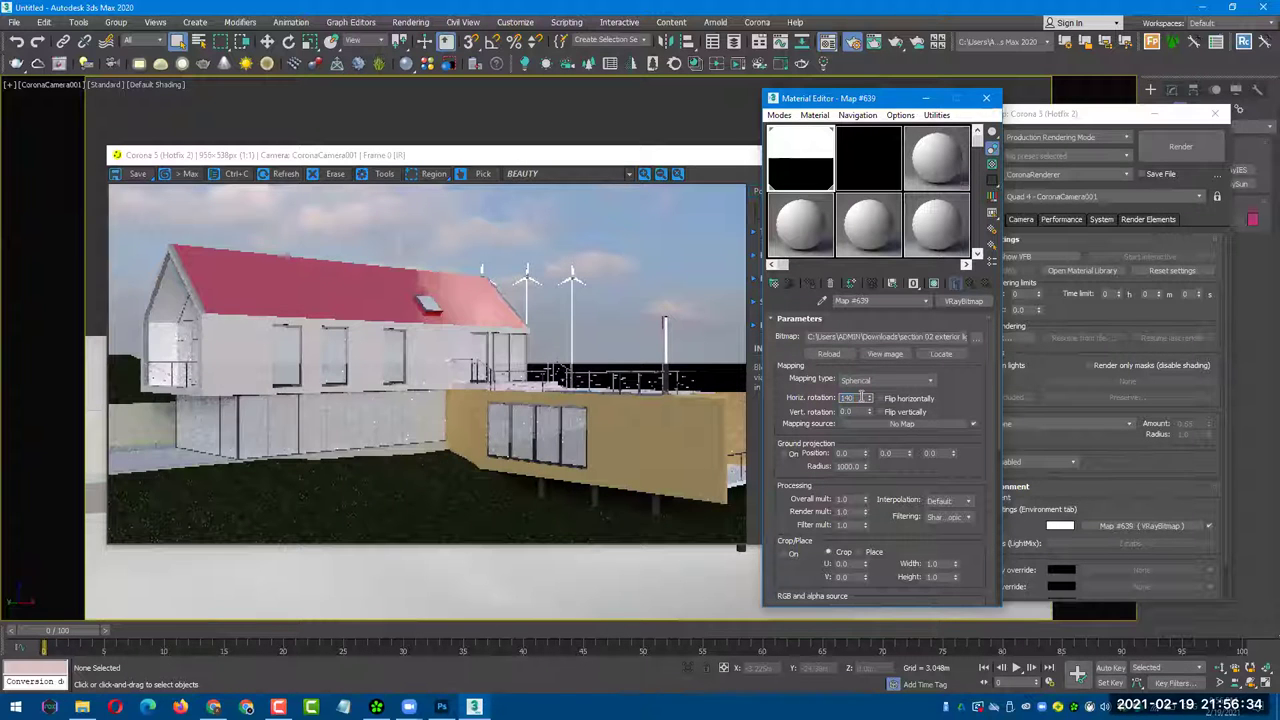
key(Return)
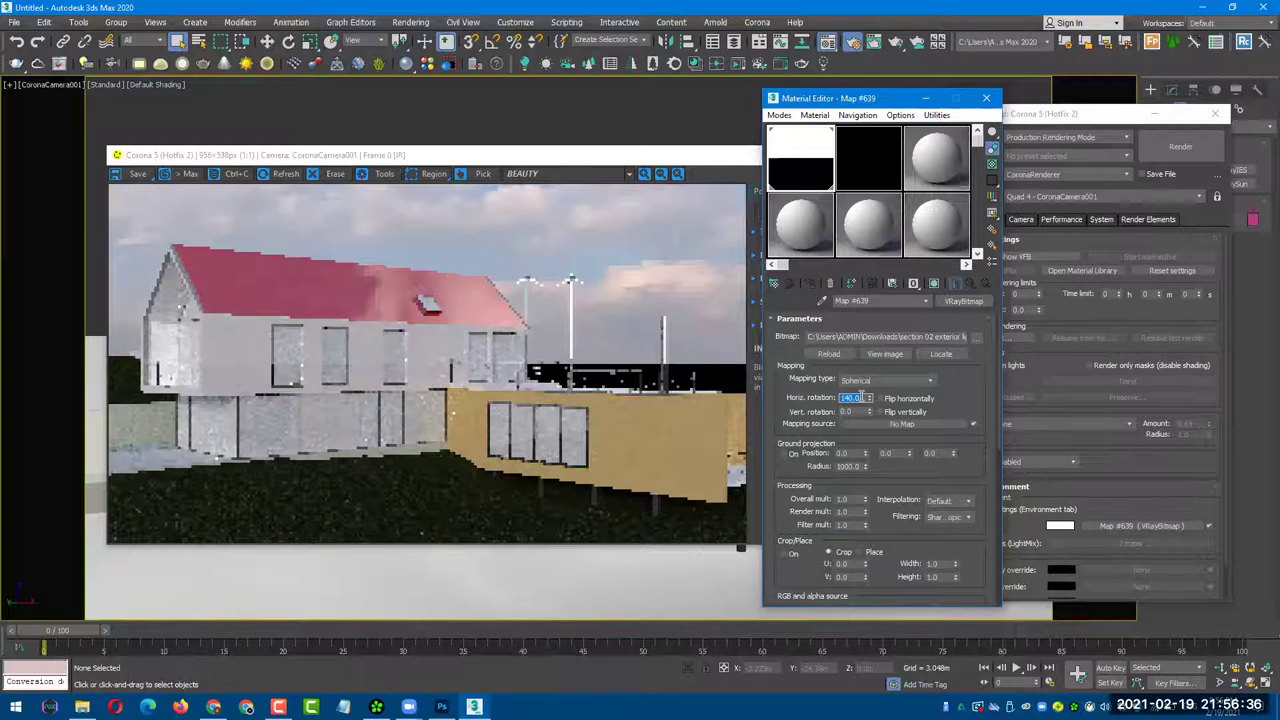
text(180)
key(Return)
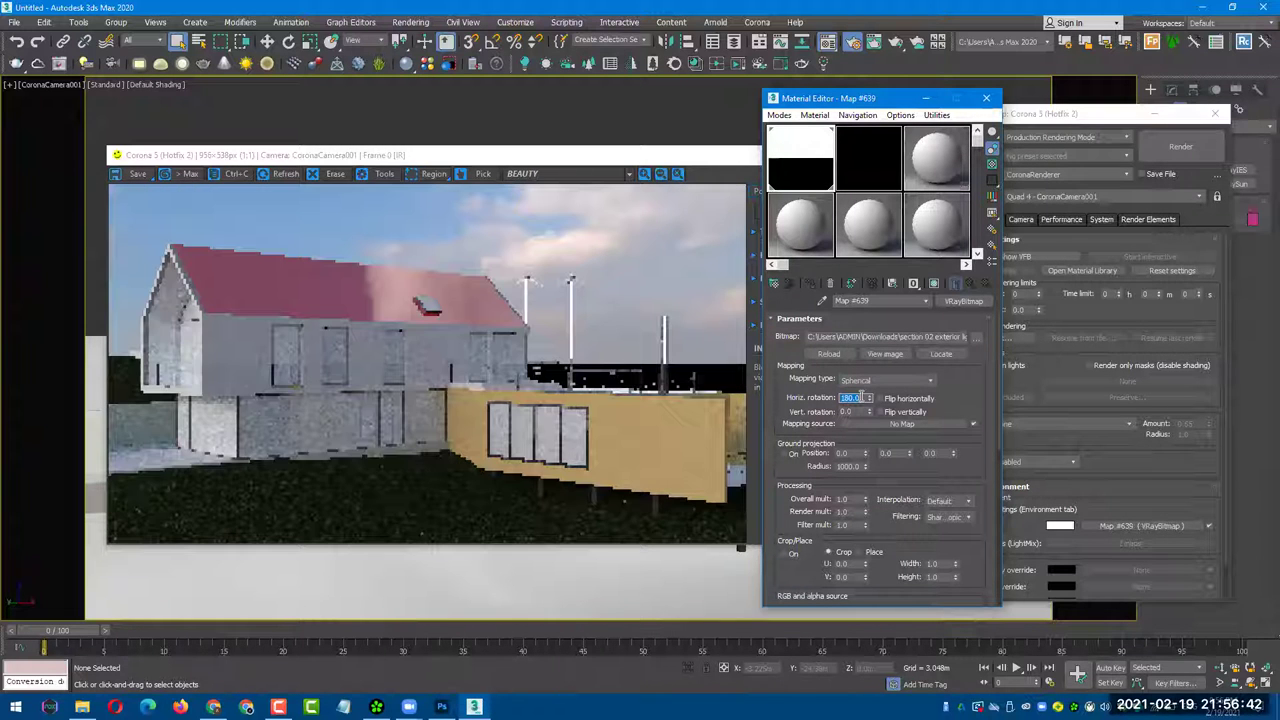
text(360)
key(Return)
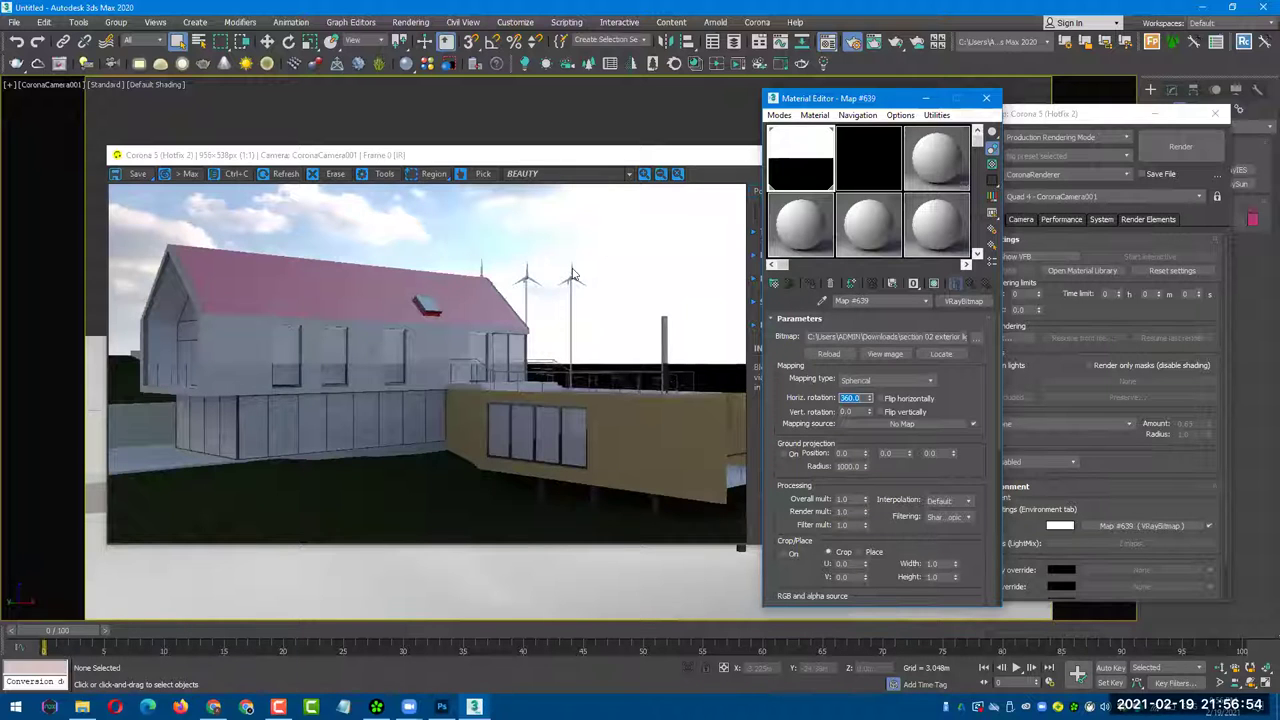
- Try 20, 30 and 60 degrees again, settling on a 50 degree sky rotation
text(20)
key(Return)
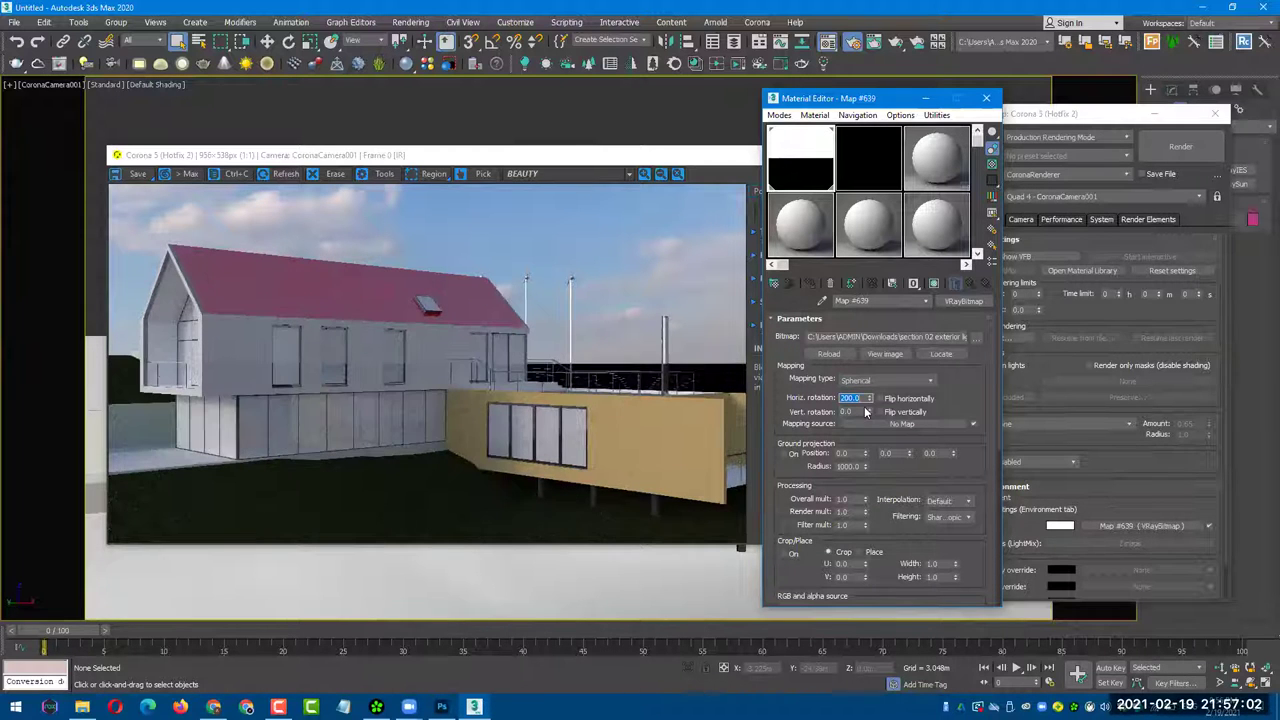
key(BackSpace)
text(30)
key(Return)
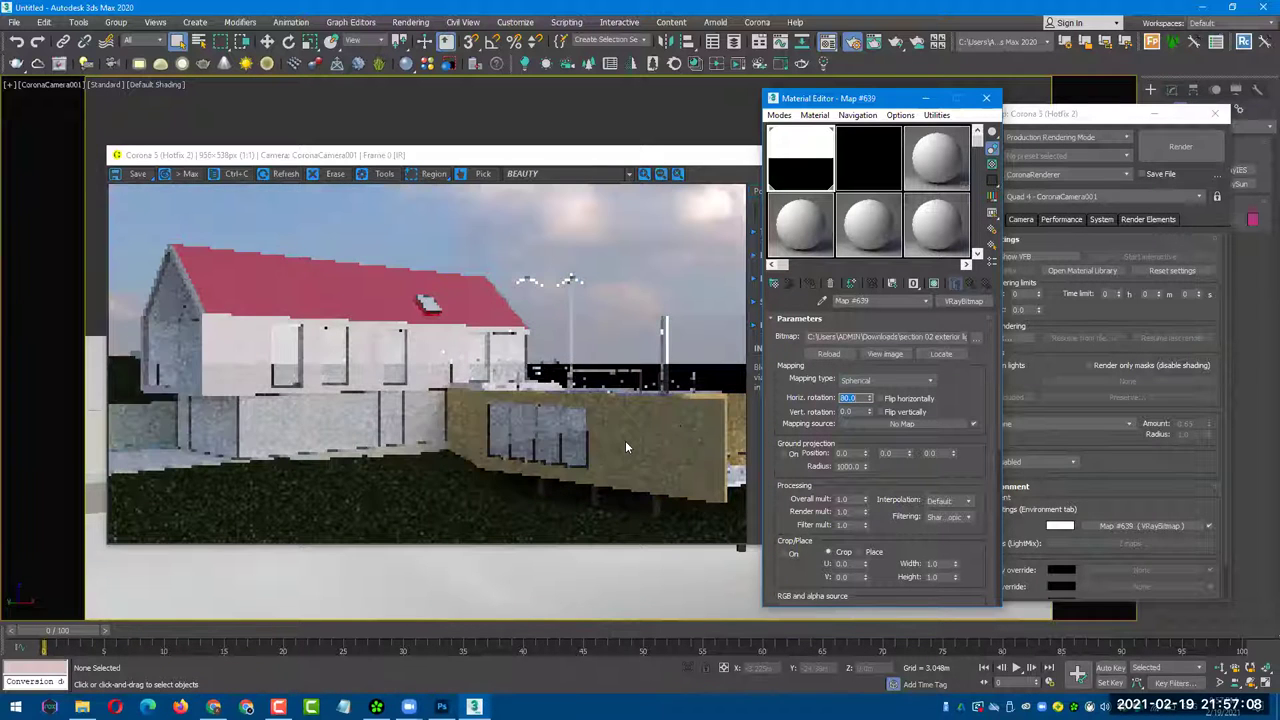
text(6)
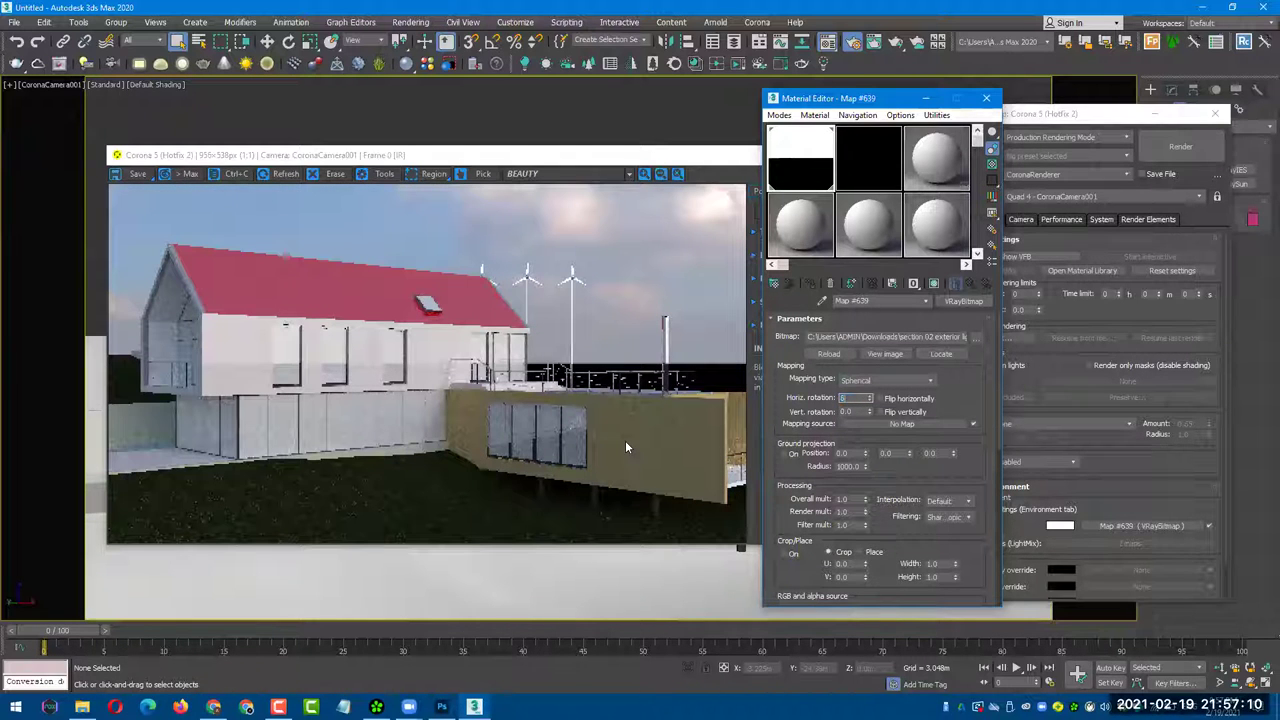
text(0.0)
key(Return)
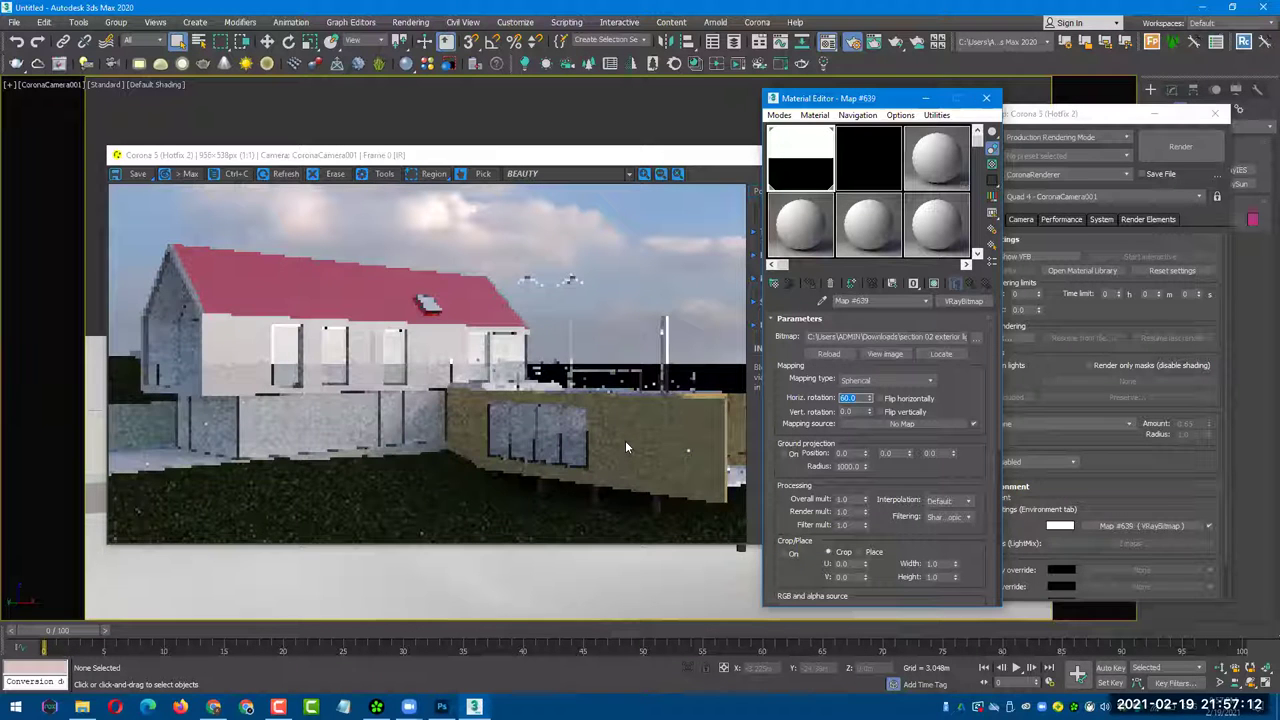
text(50)
key(Return)
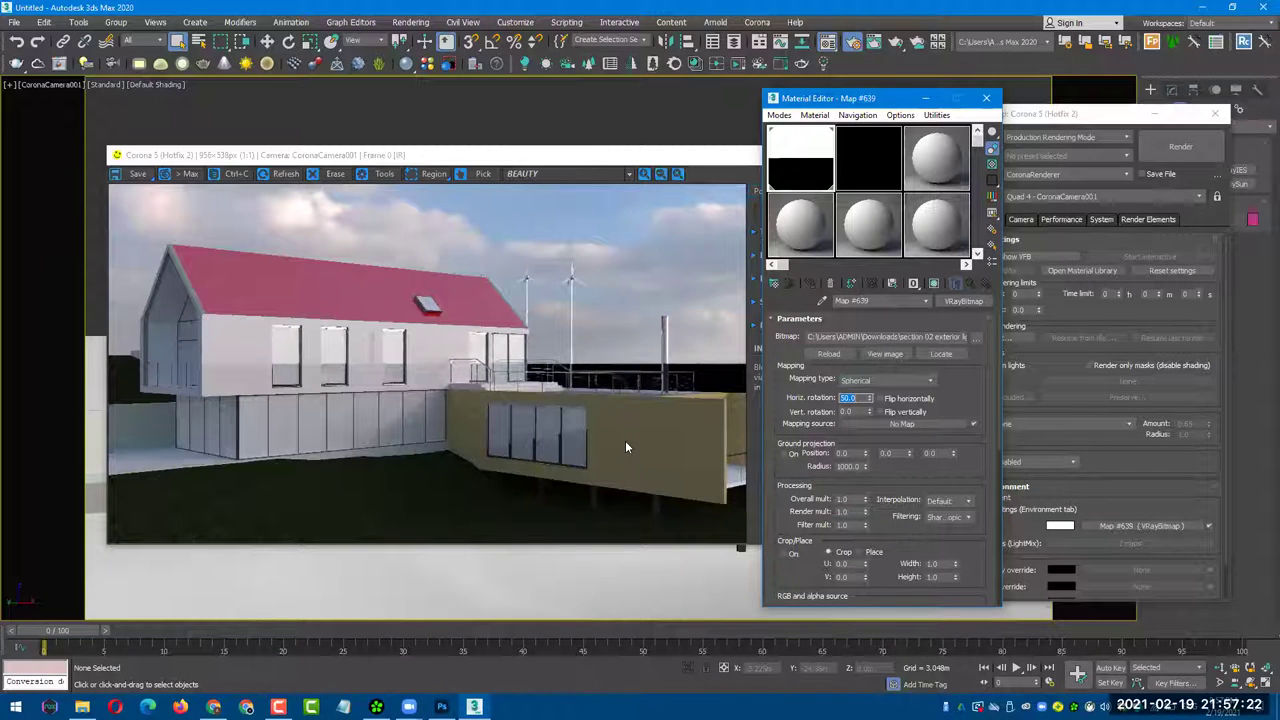
- Zoom and pan the frame buffer render to inspect the wall details
scroll(260, 365, up, 1)
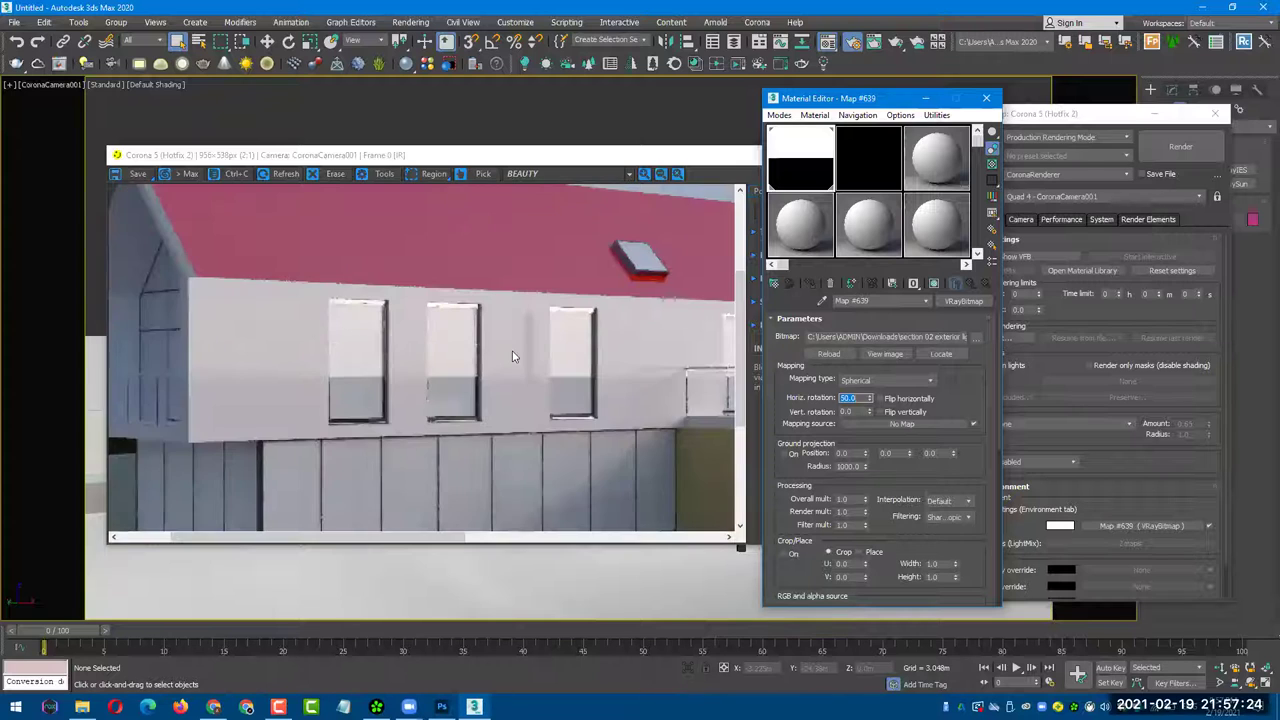
click(461, 356)
drag(593, 386, 484, 385)
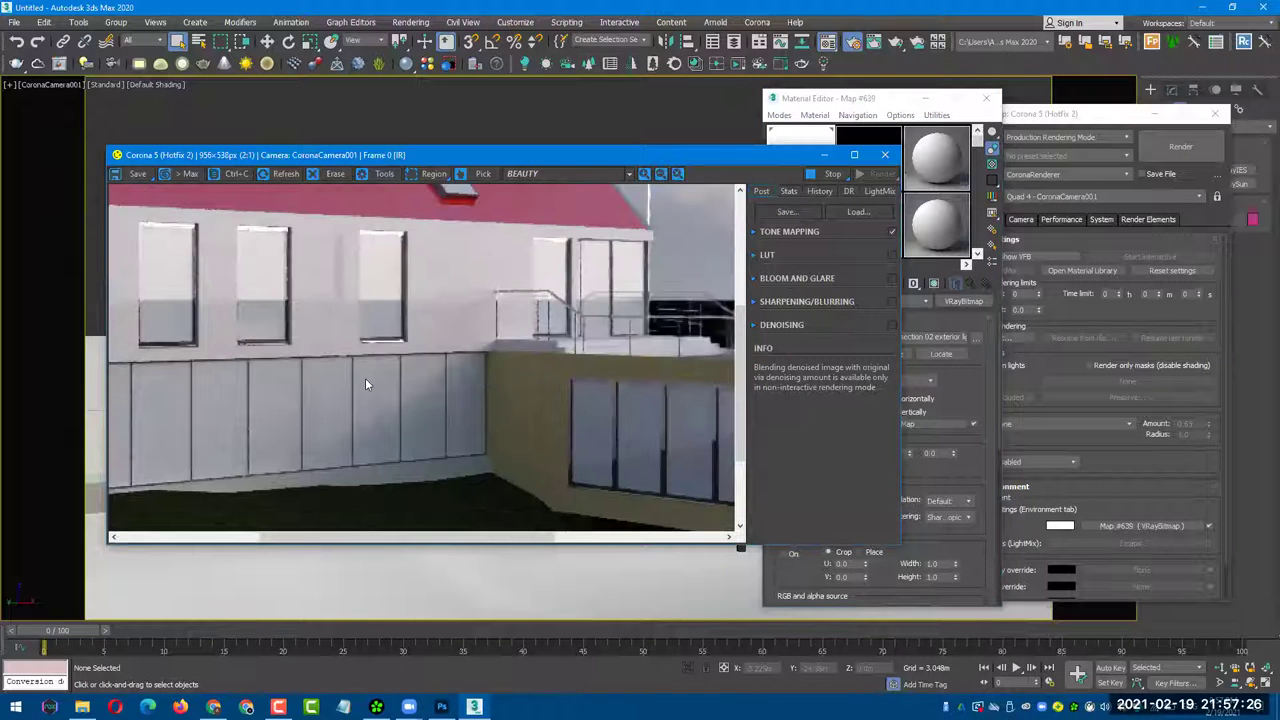
scroll(475, 369, up, 1)
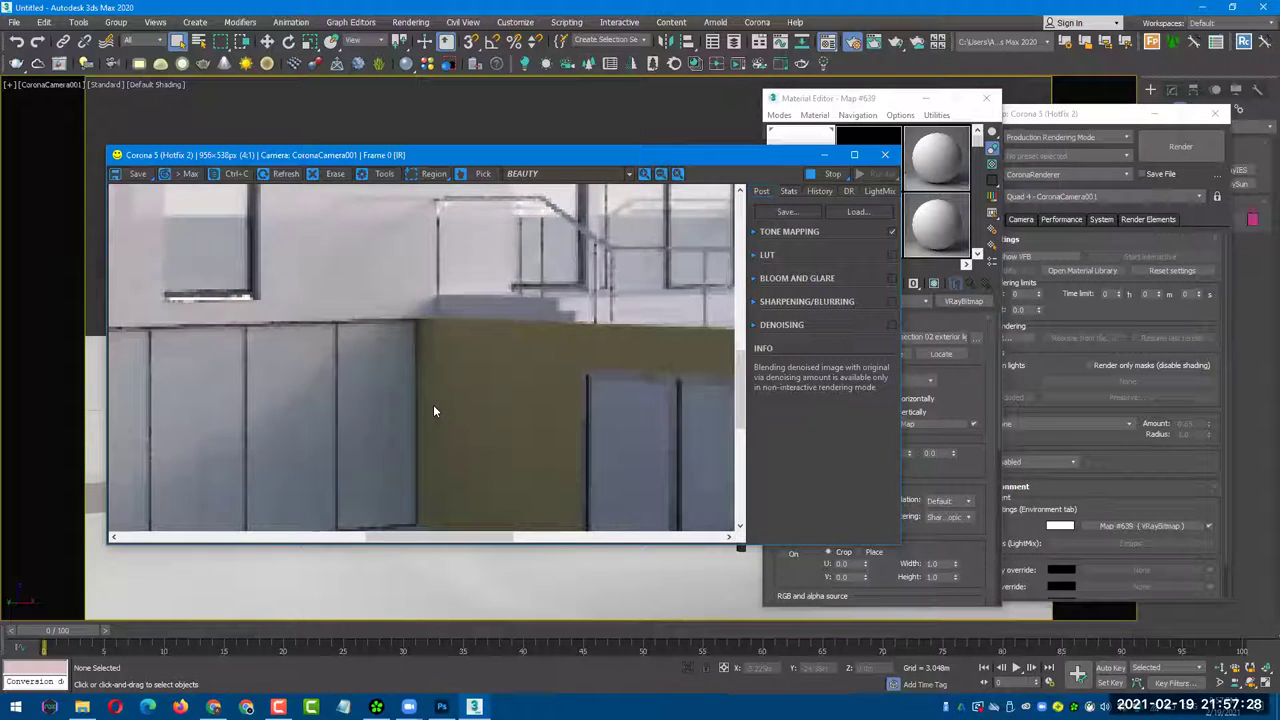
scroll(436, 418, down, 1)
scroll(436, 418, down, 1)
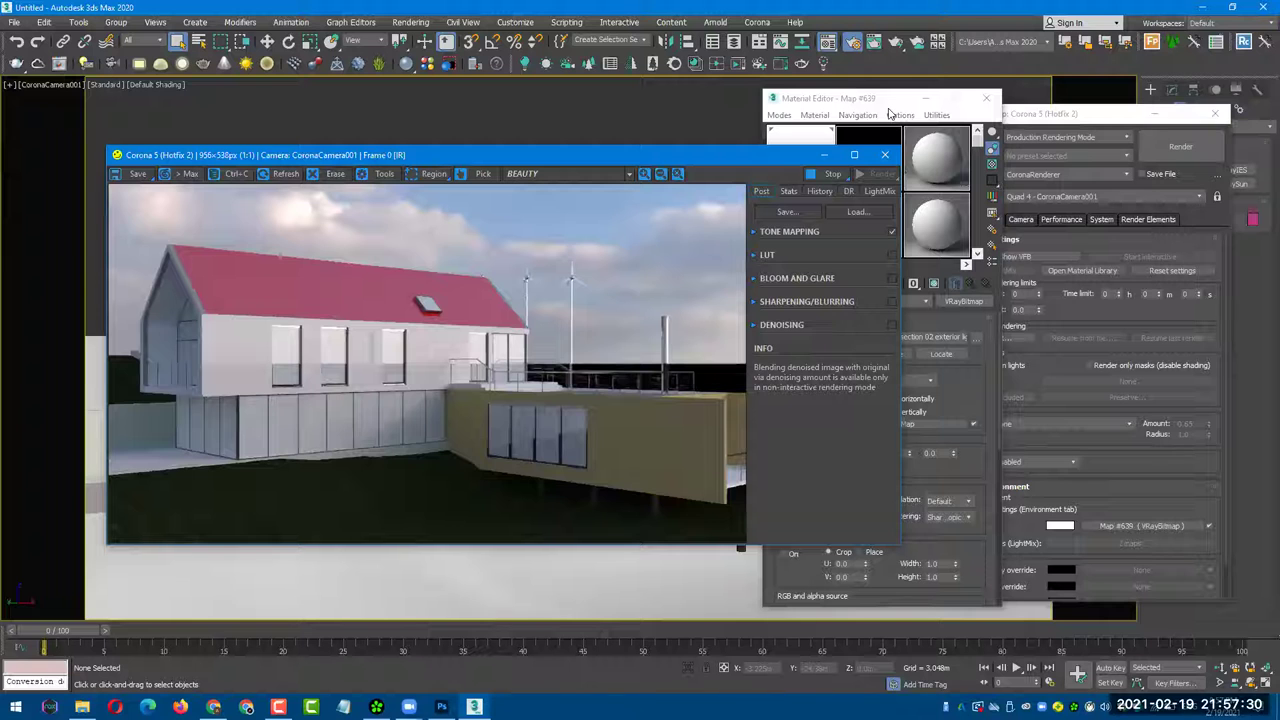
click(959, 400)
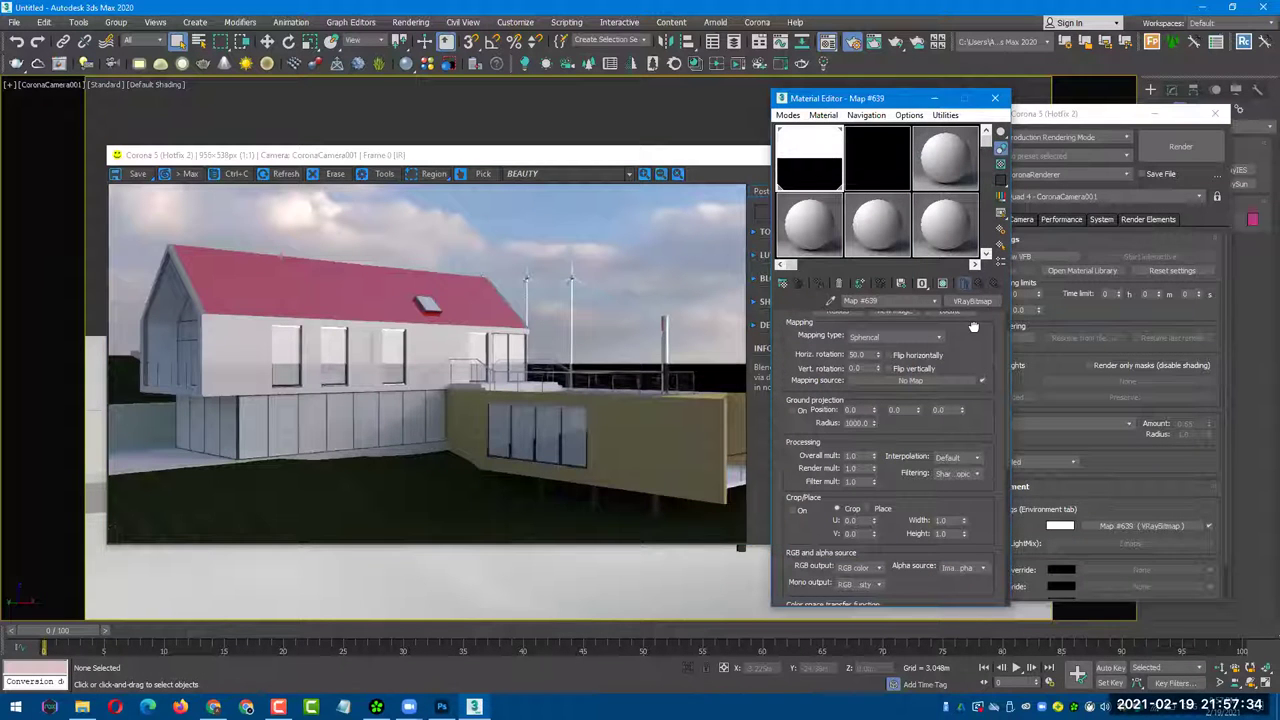
- Set the sky bitmap's Inverse gamma to 0.8, then settle on 0.7
scroll(970, 524, down, 2)
click(970, 531)
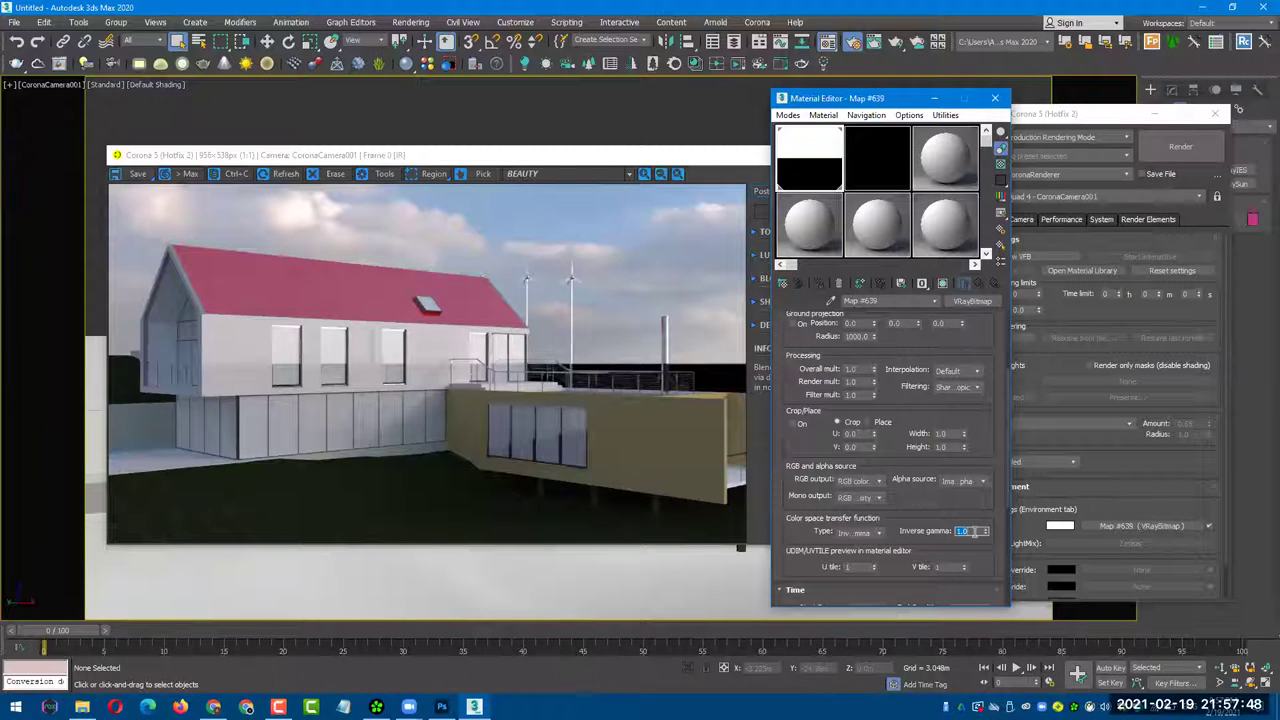
key(BackSpace)
text(0.8)
key(Return)
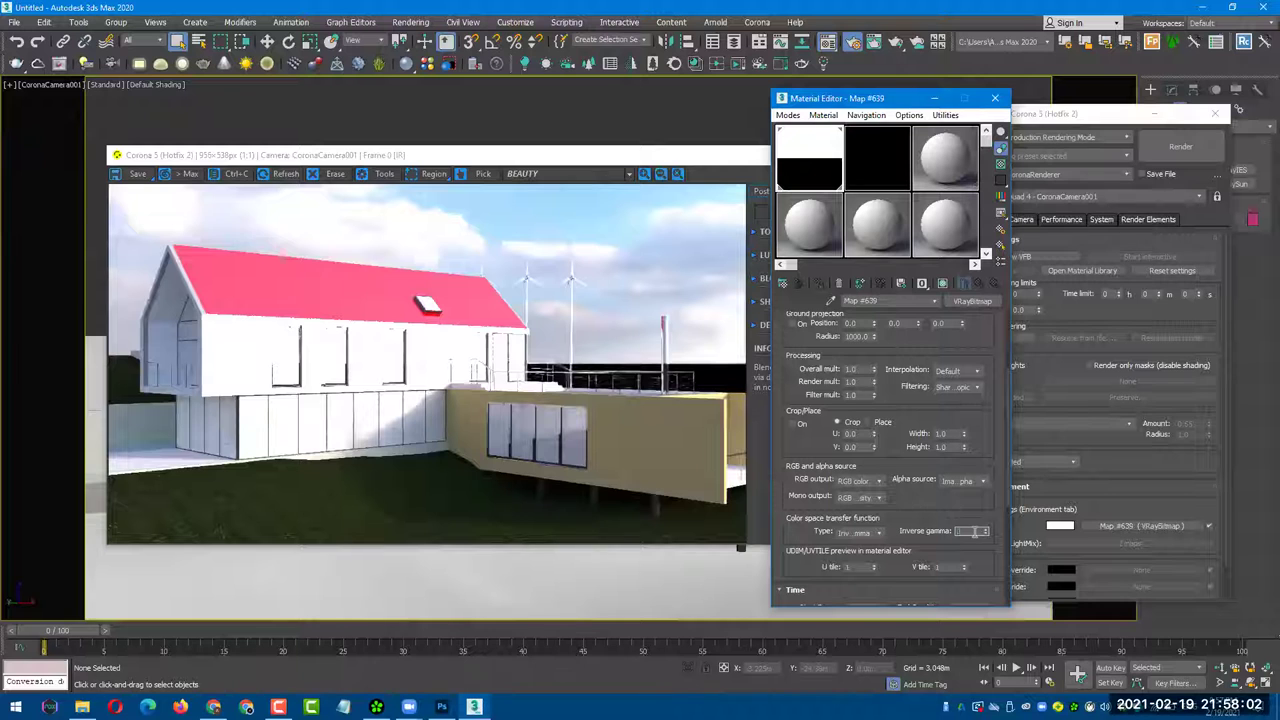
text(0.7)
key(Return)
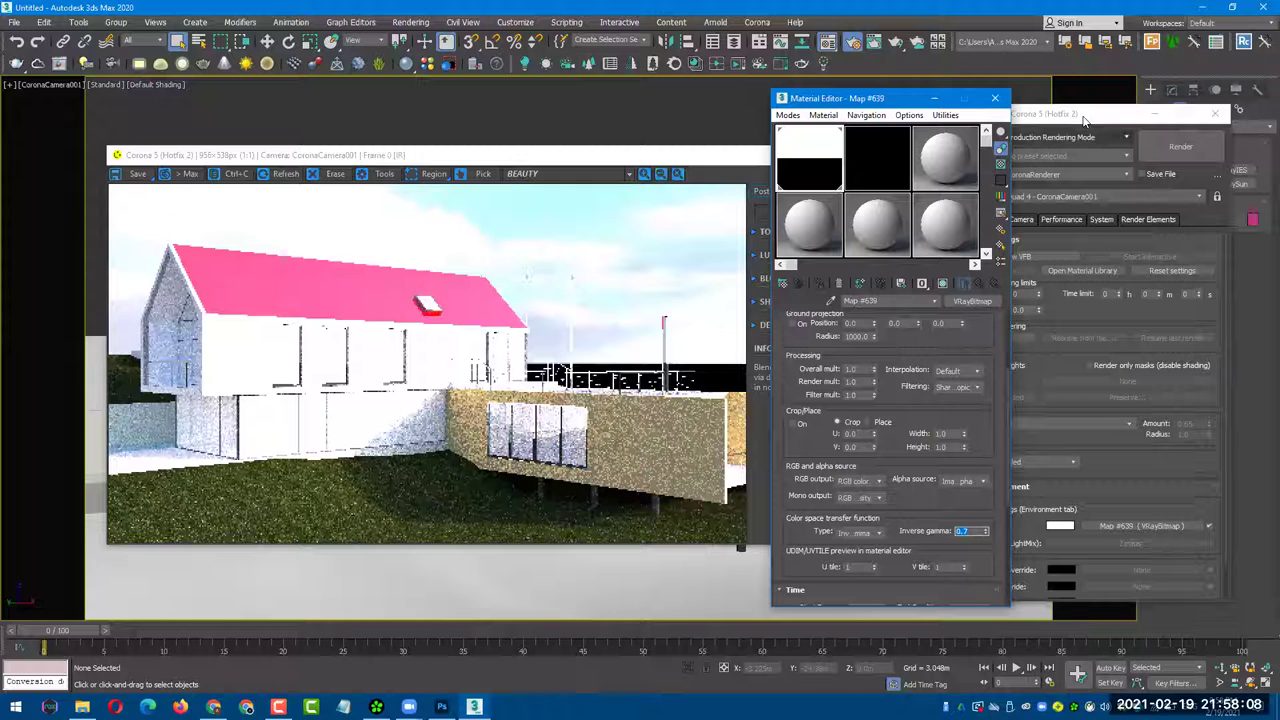
drag(1085, 120, 895, 142)
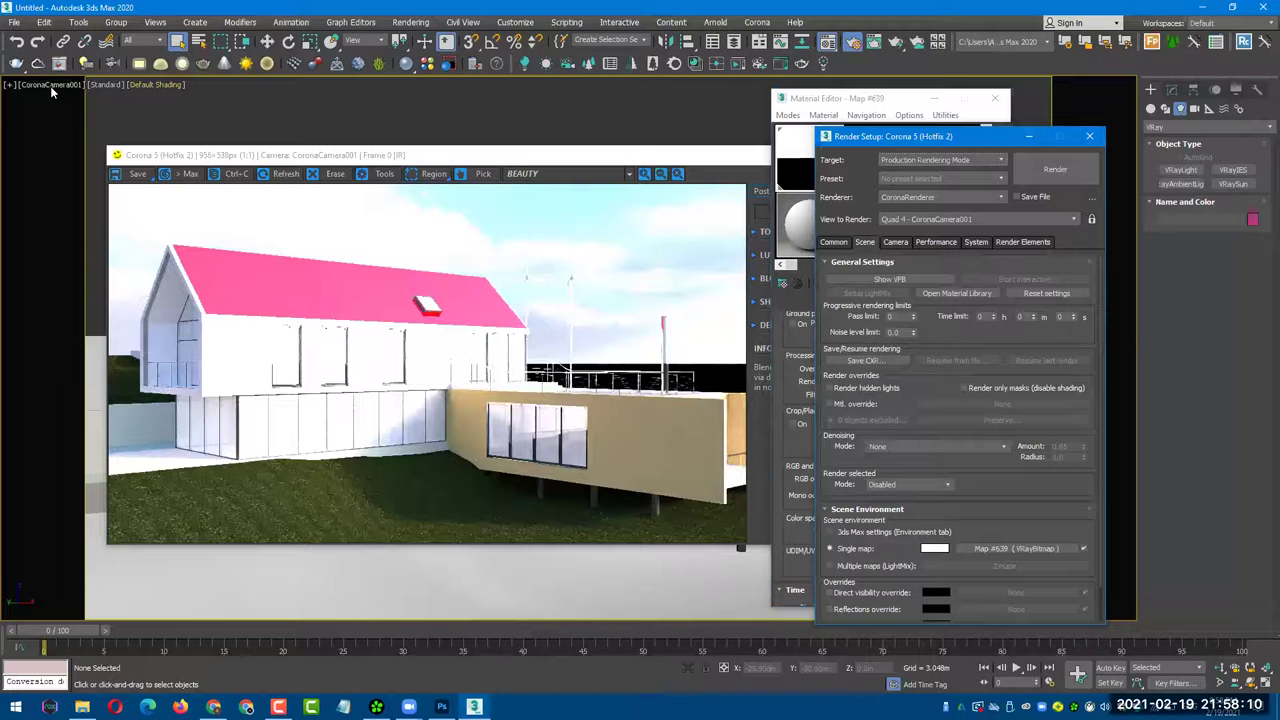
- Select CoronaCamera001 and show its ISO 100, F-stop 16.0 photographic parameters and Render Setup's Camera tab
click(50, 86)
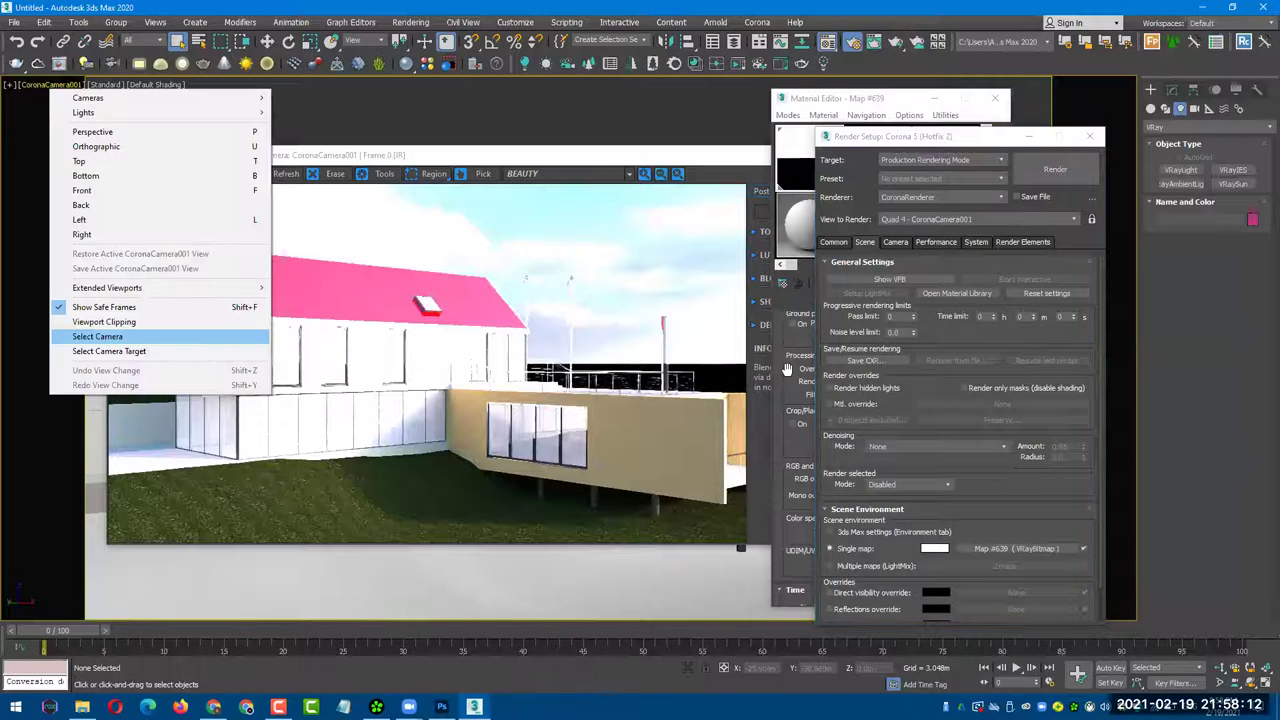
key(Return)
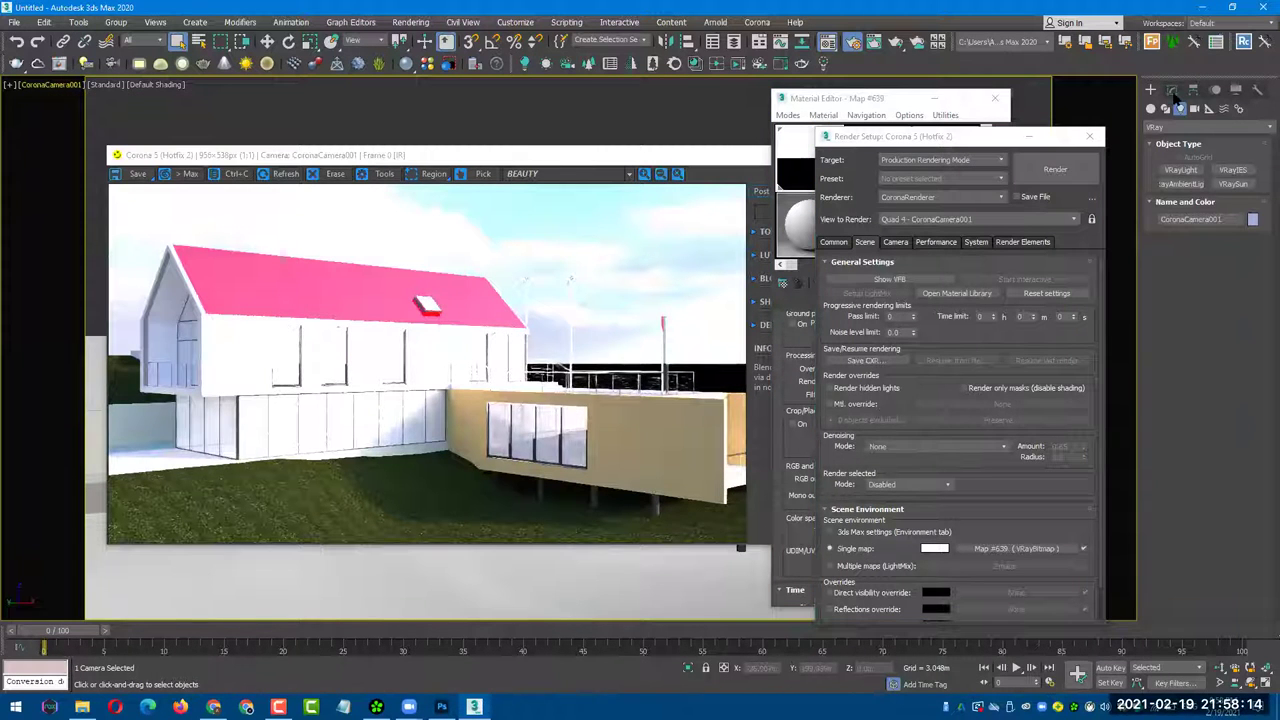
click(1173, 90)
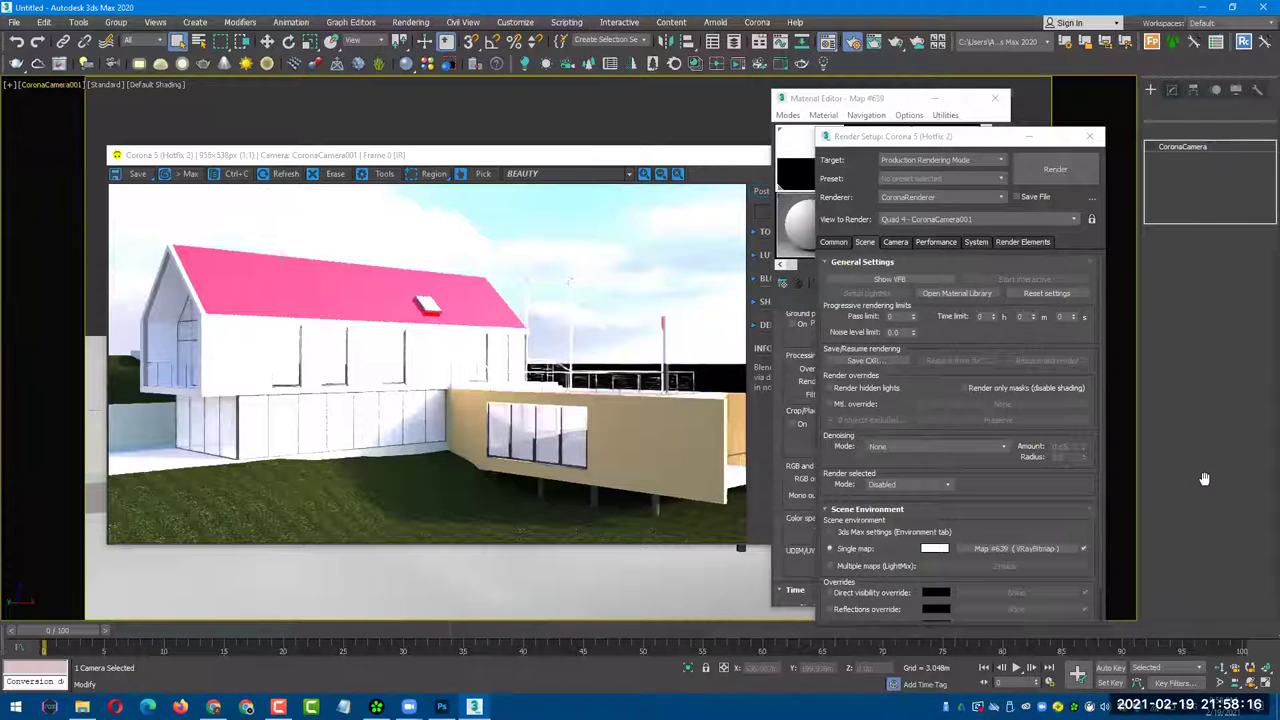
scroll(1152, 455, down, 1)
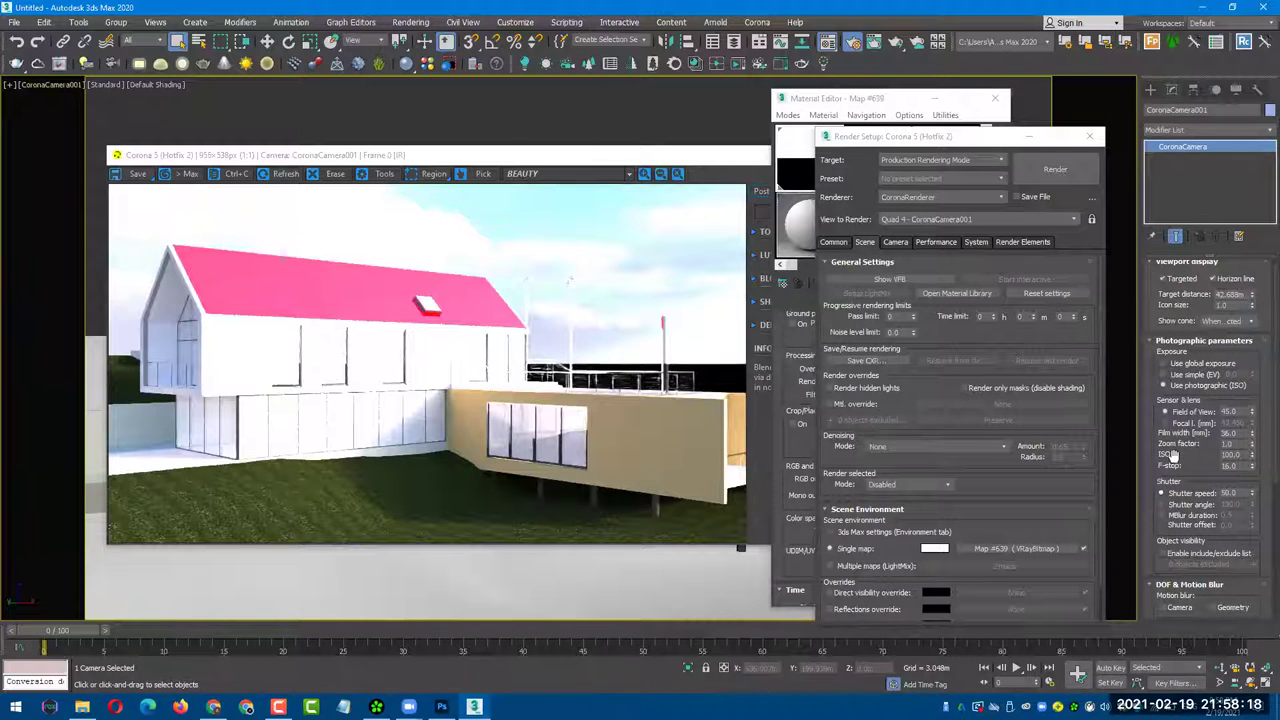
click(1228, 454)
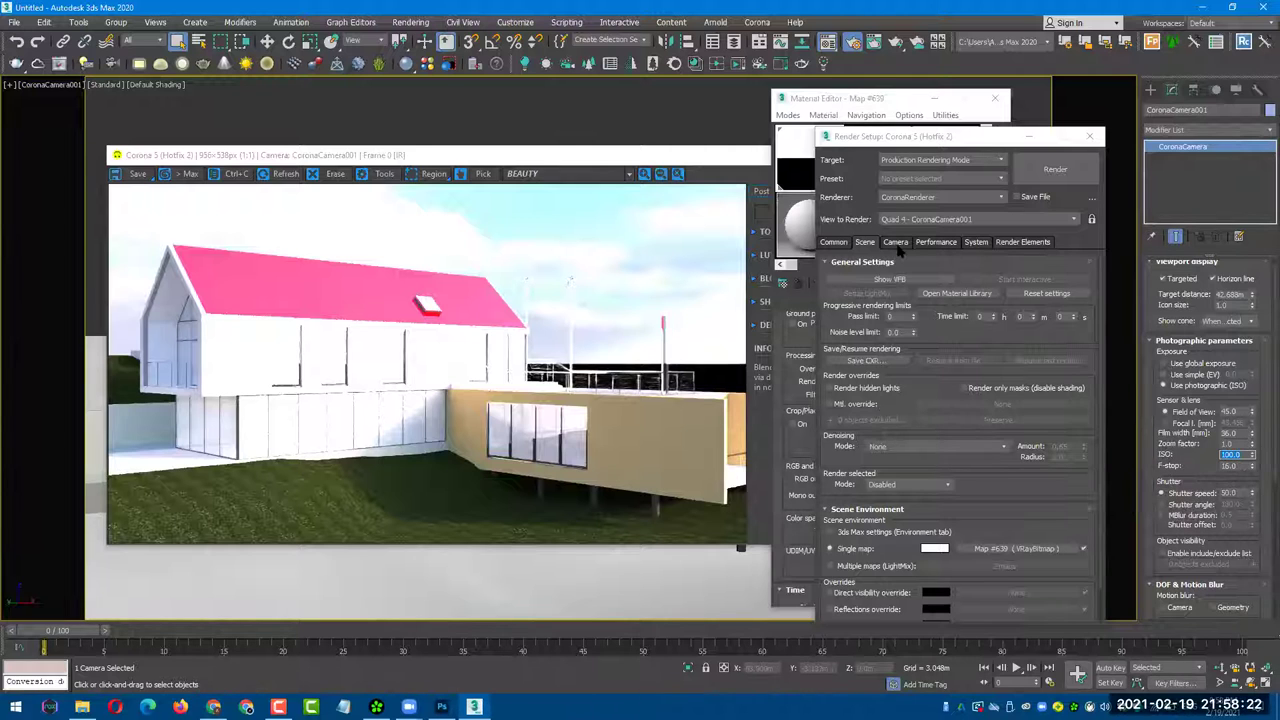
click(896, 246)
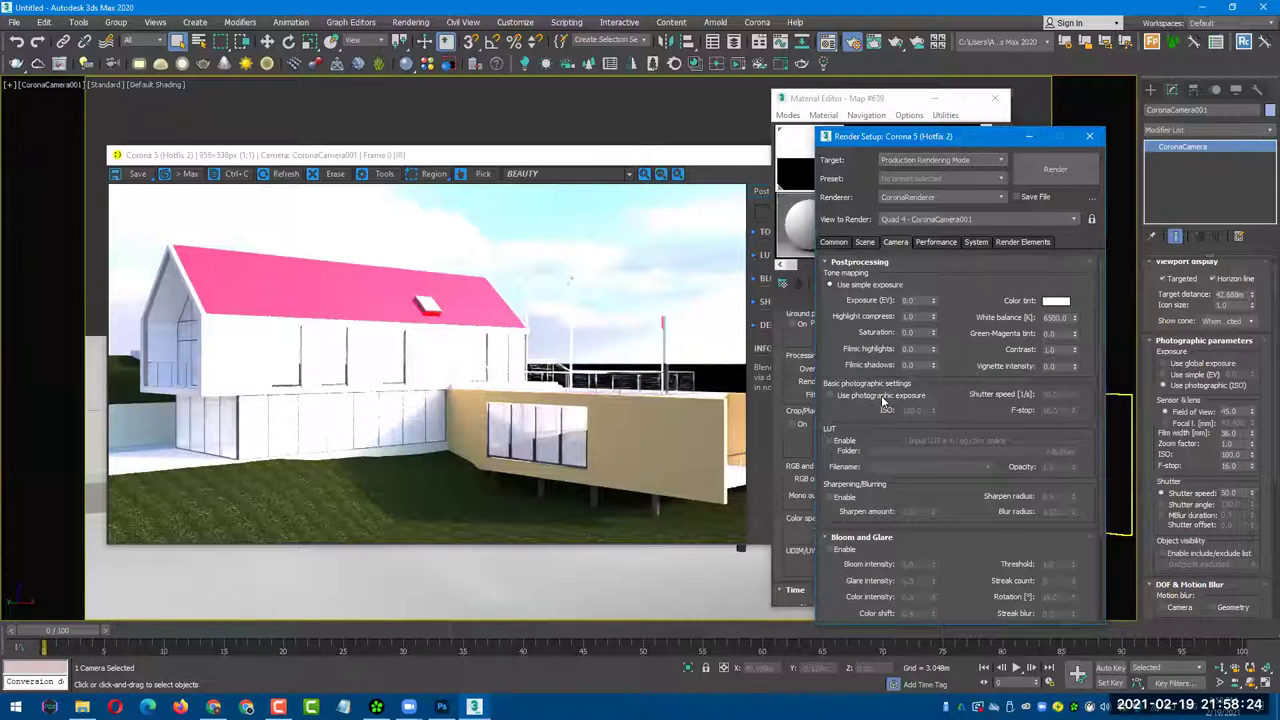
- Enable Use photographic exposure, try ISO 200, then return it to 100
click(837, 397)
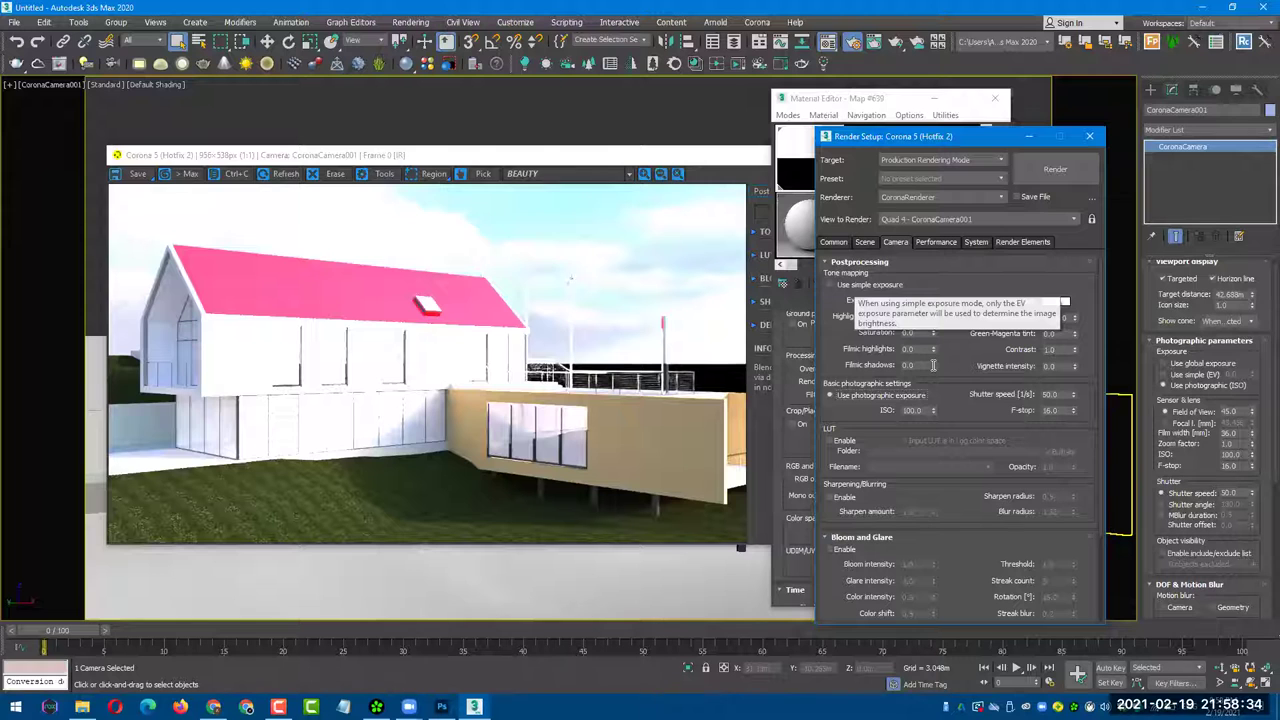
double_click(915, 410)
text(200)
key(Return)
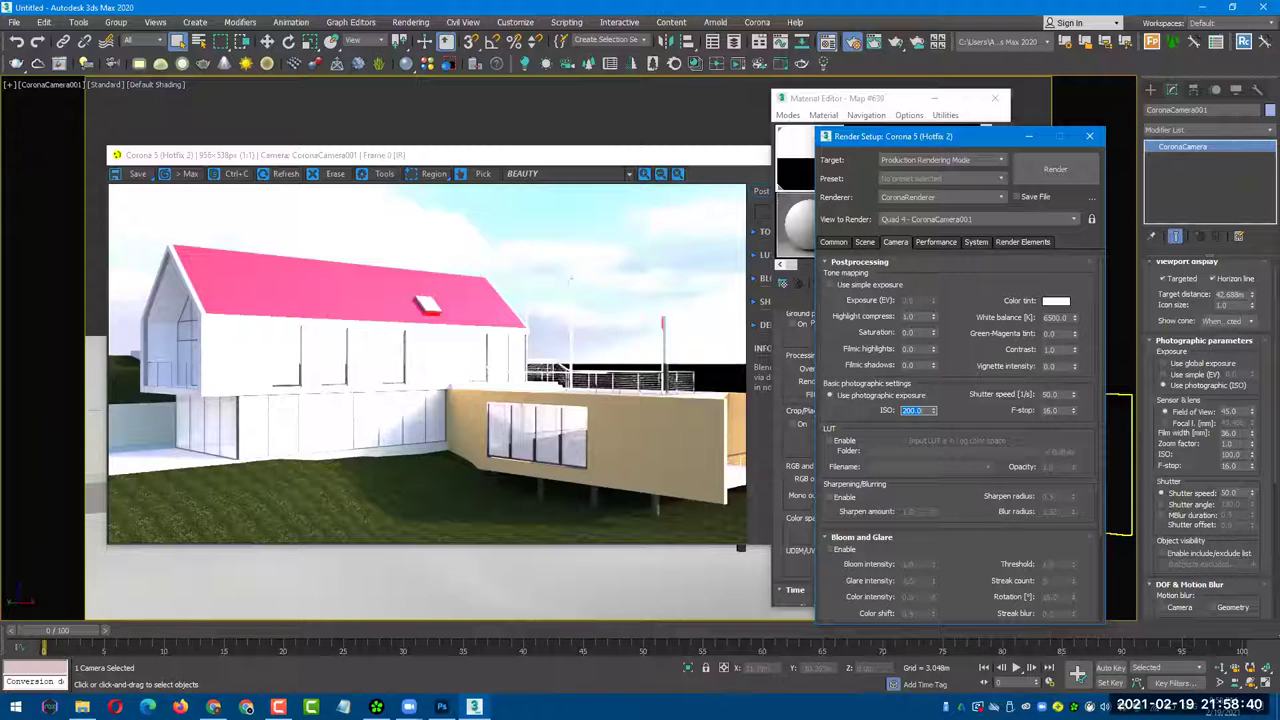
text(100)
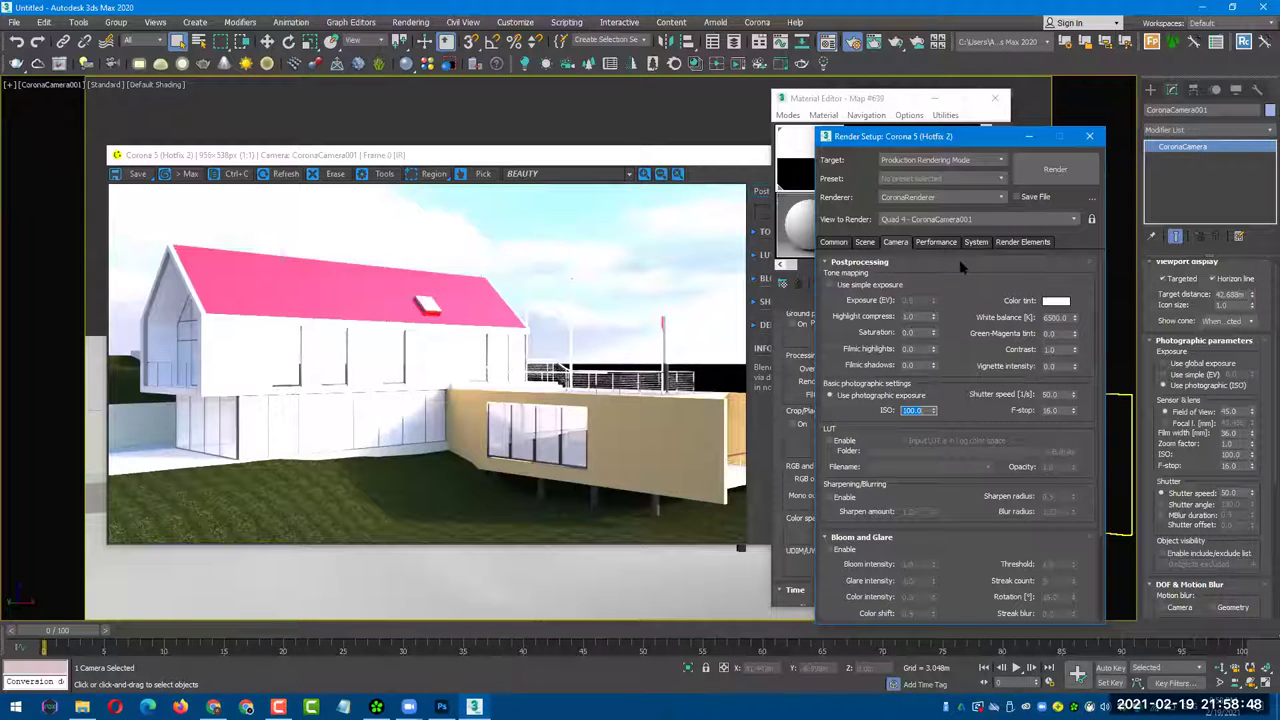
click(865, 242)
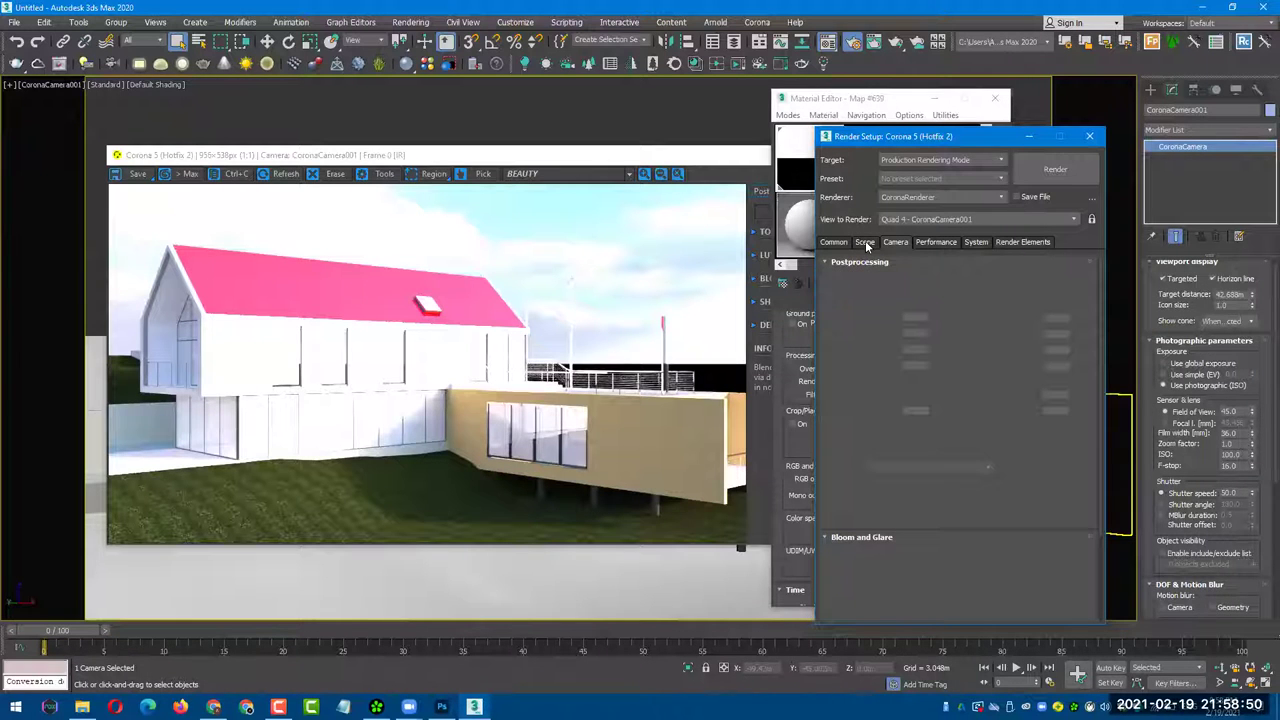
- Try camera ISO 400, then set CoronaCamera001 back to ISO 100
double_click(1234, 455)
text(400)
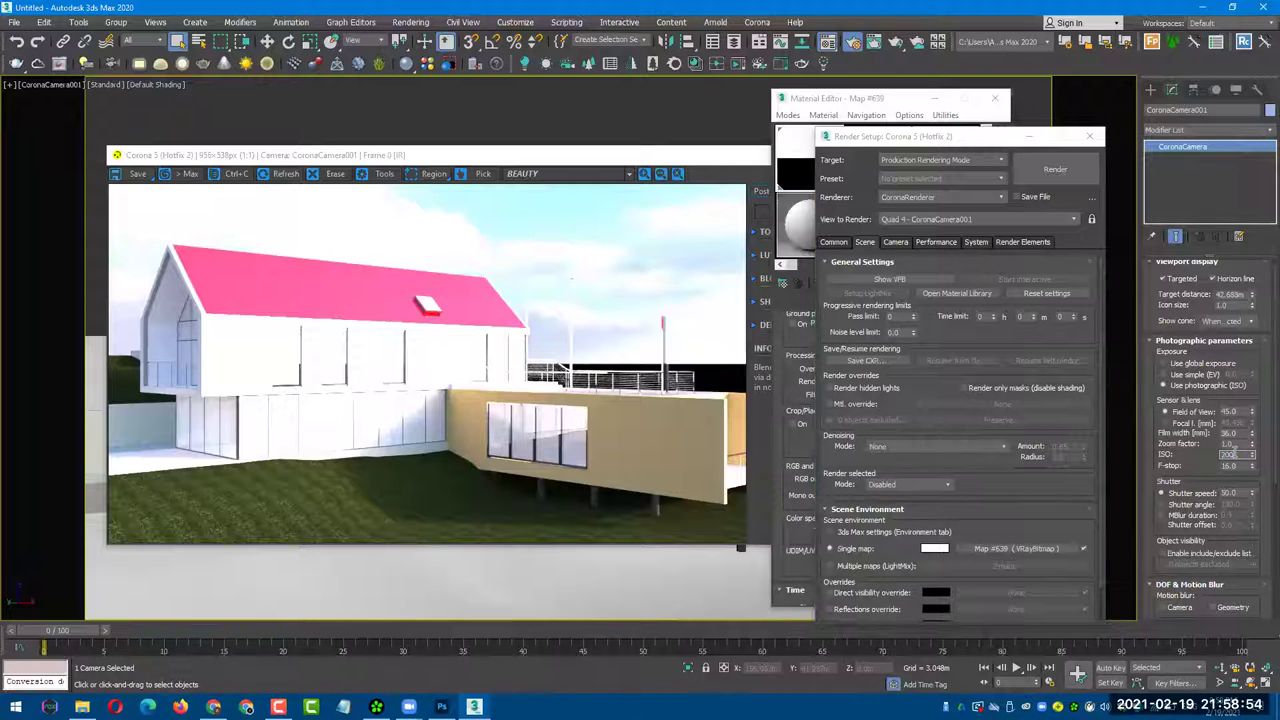
key(Return)
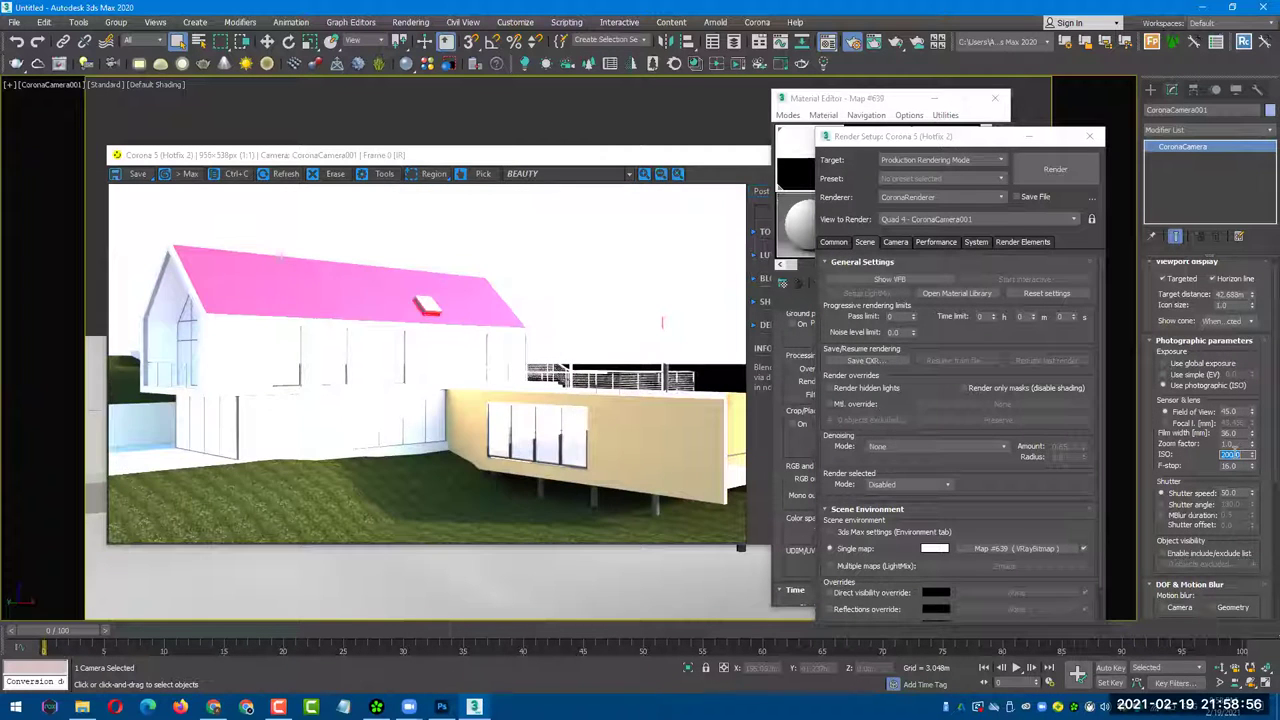
text(100)
key(Return)
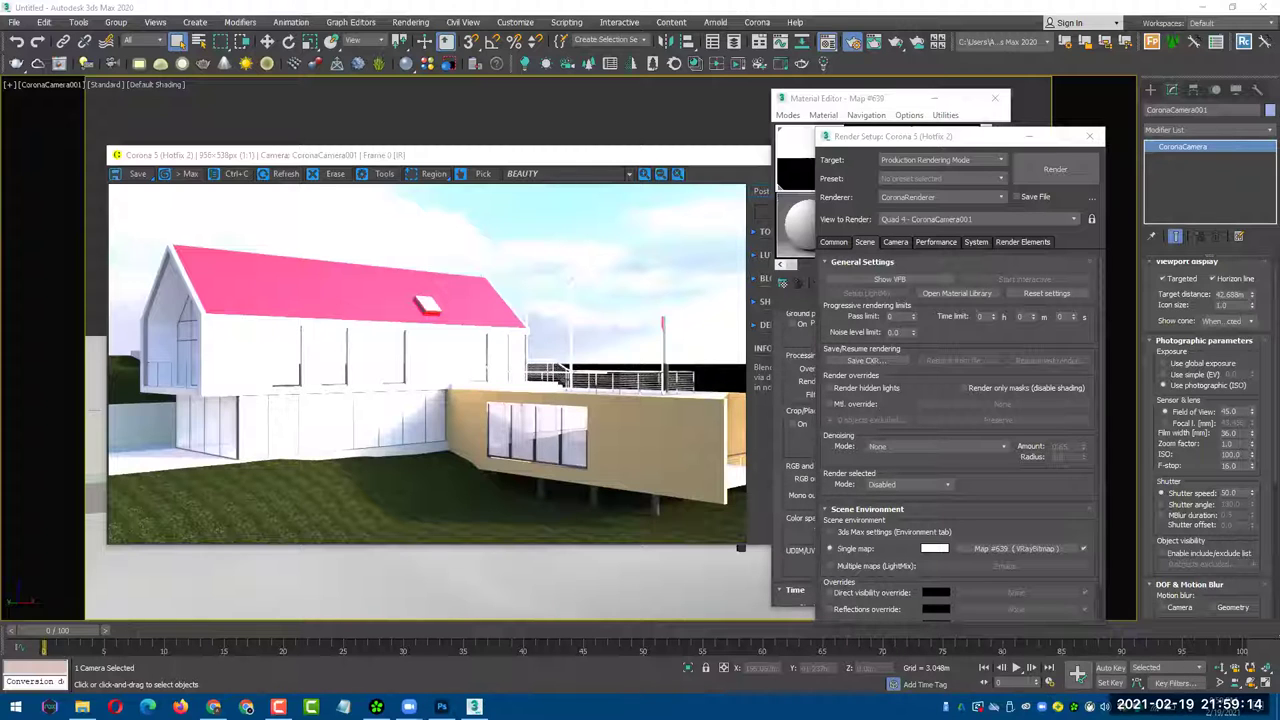
key(super+space)
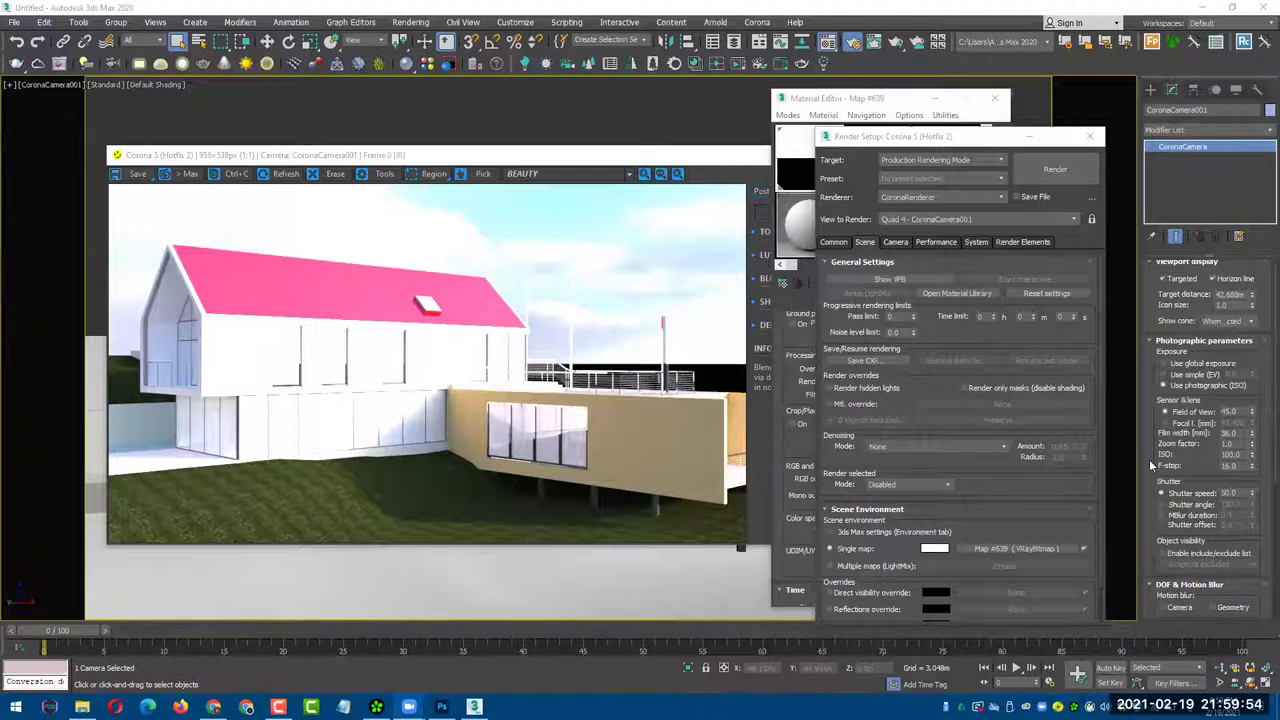
scroll(1145, 428, down, 1)
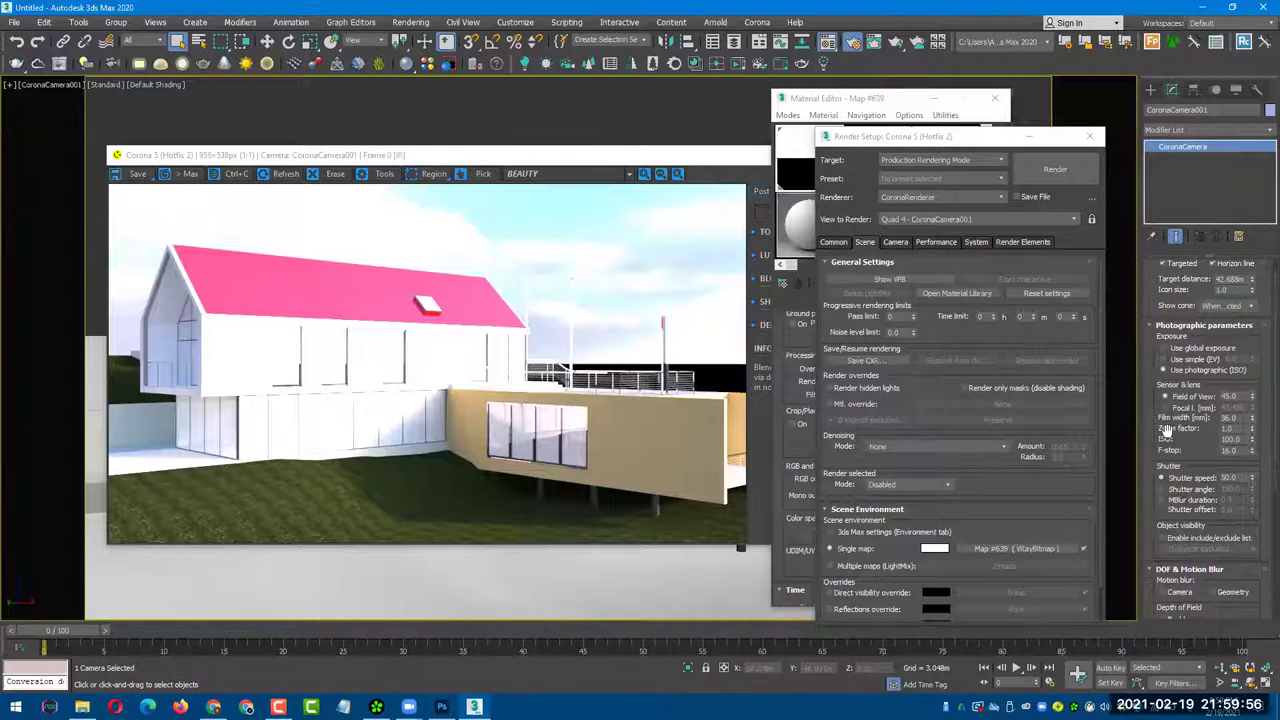
scroll(1178, 436, down, 1)
double_click(1236, 434)
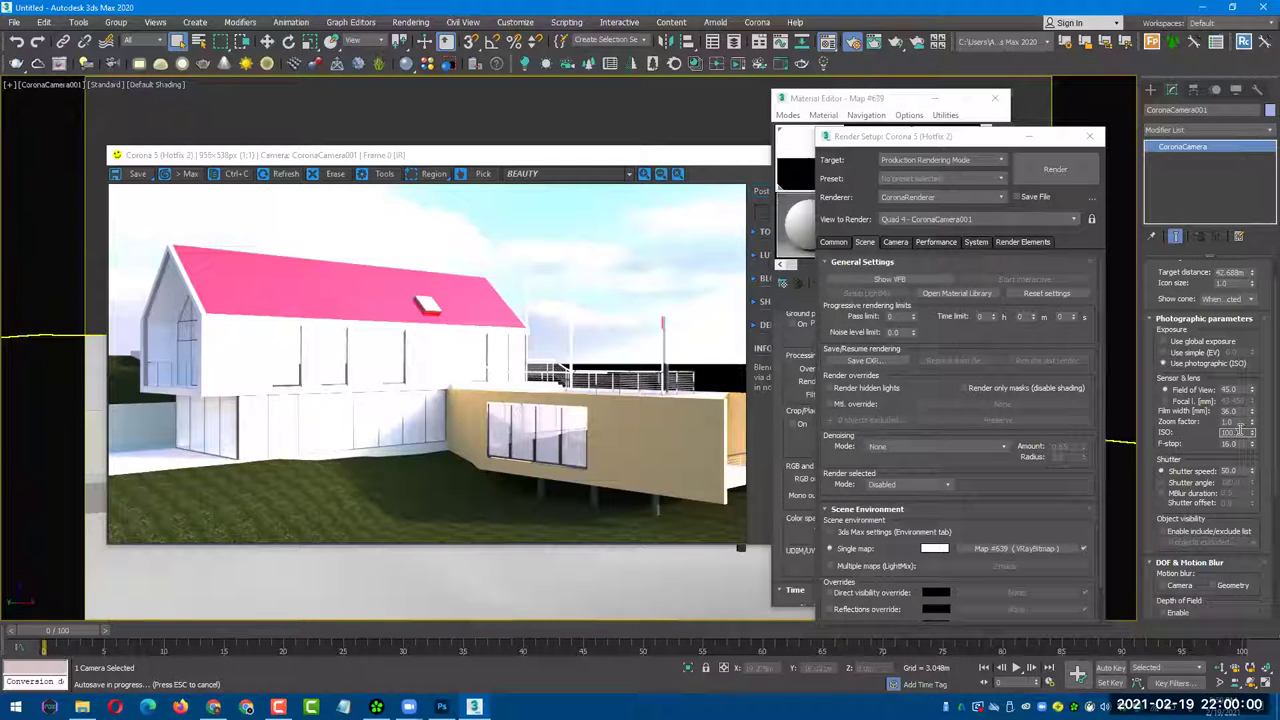
text(200)
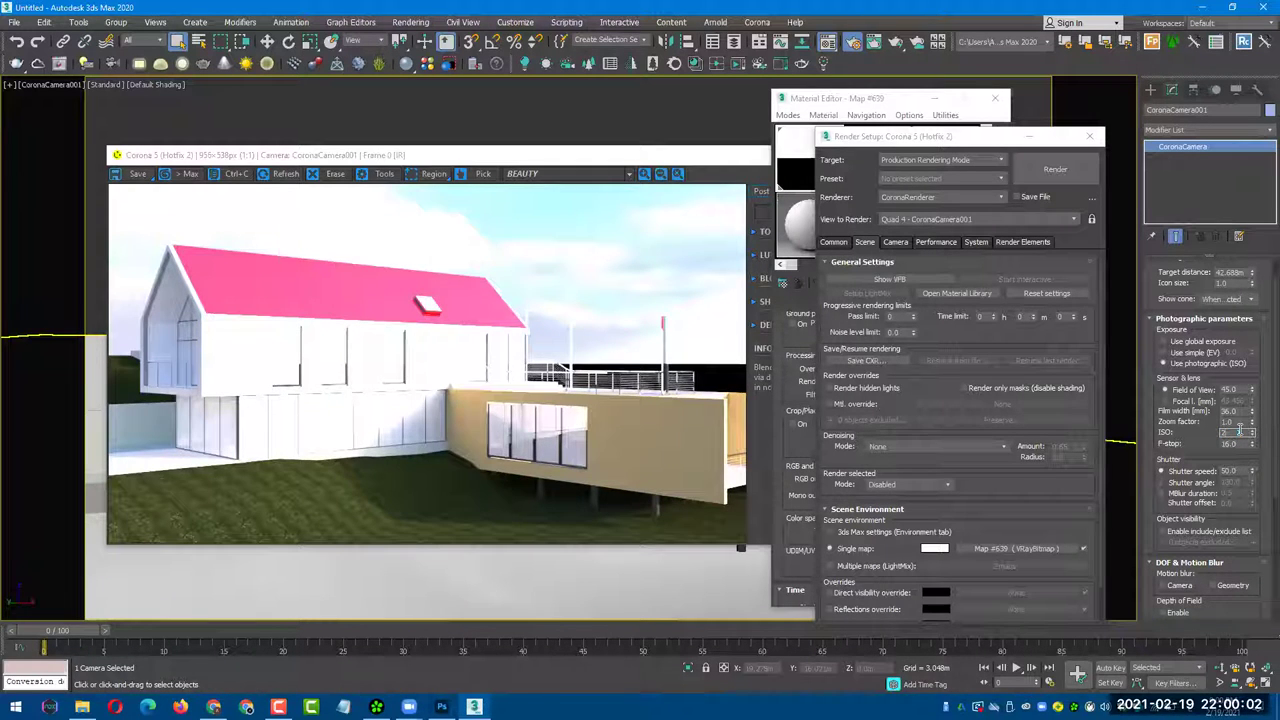
key(Return)
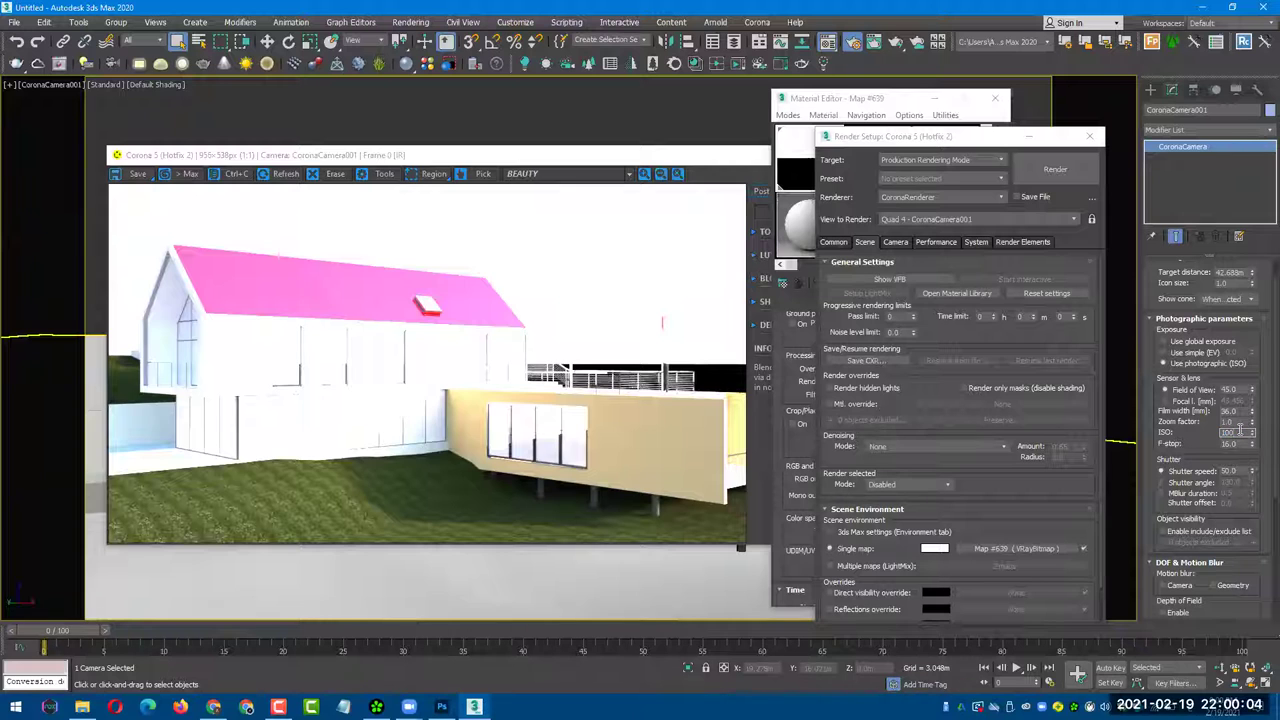
text(50)
key(Return)
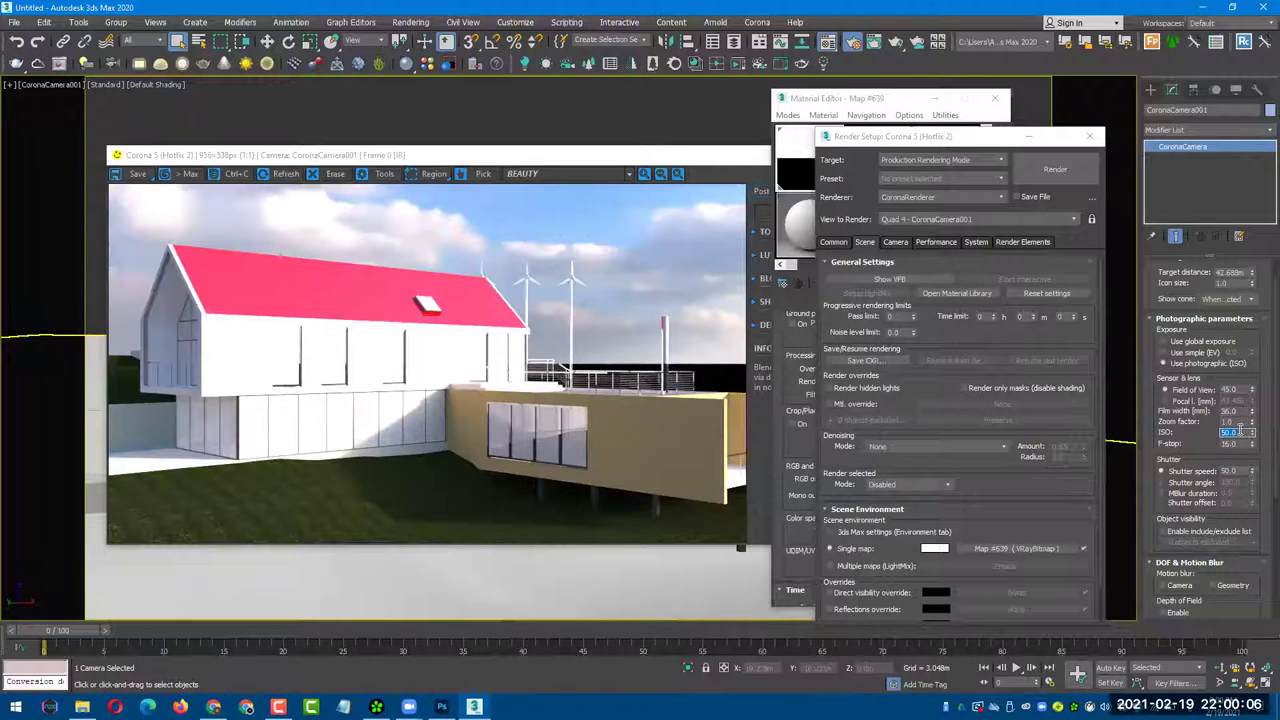
text(10)
text(0)
key(Return)
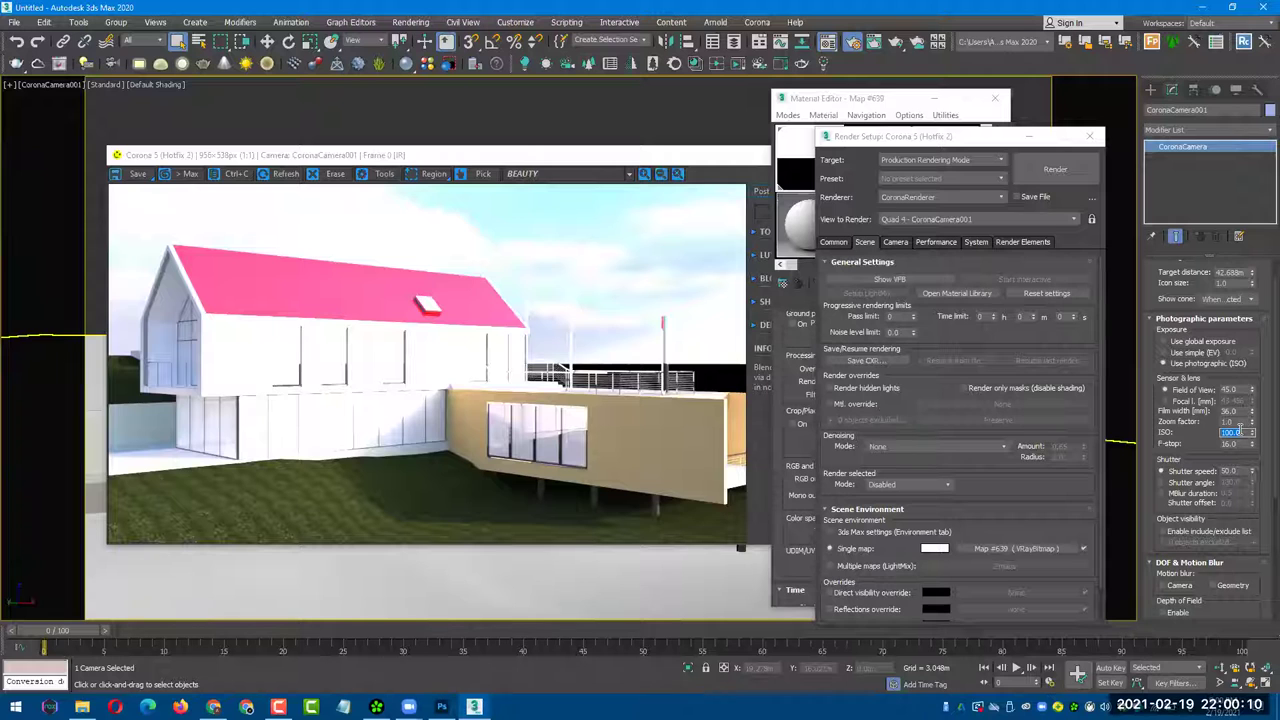
double_click(1240, 444)
text(2)
key(Return)
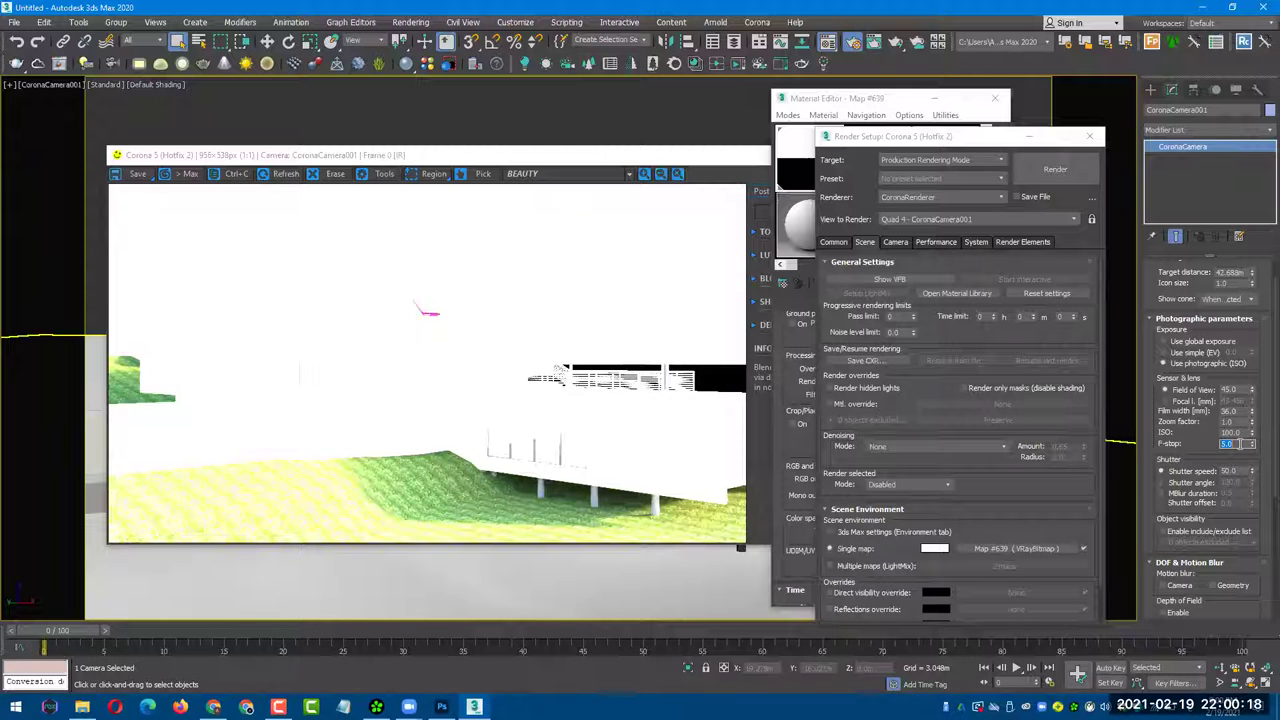
text(5)
key(Return)
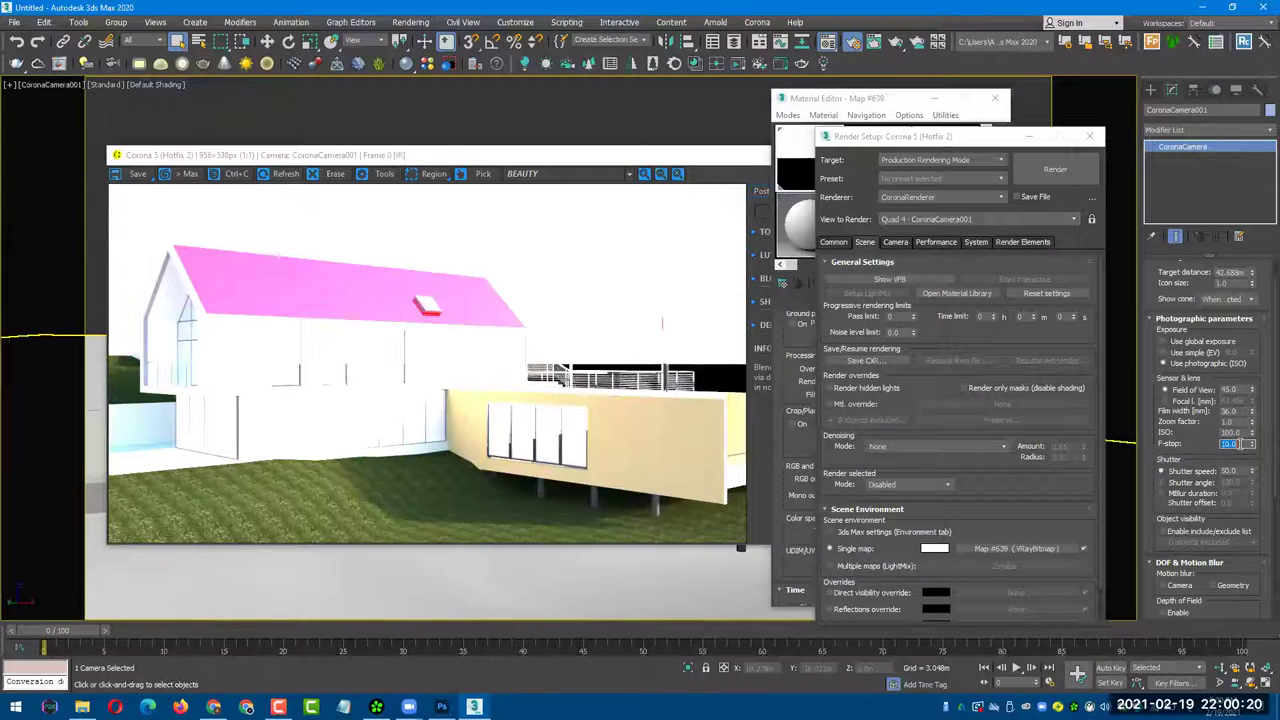
text(16)
key(Return)
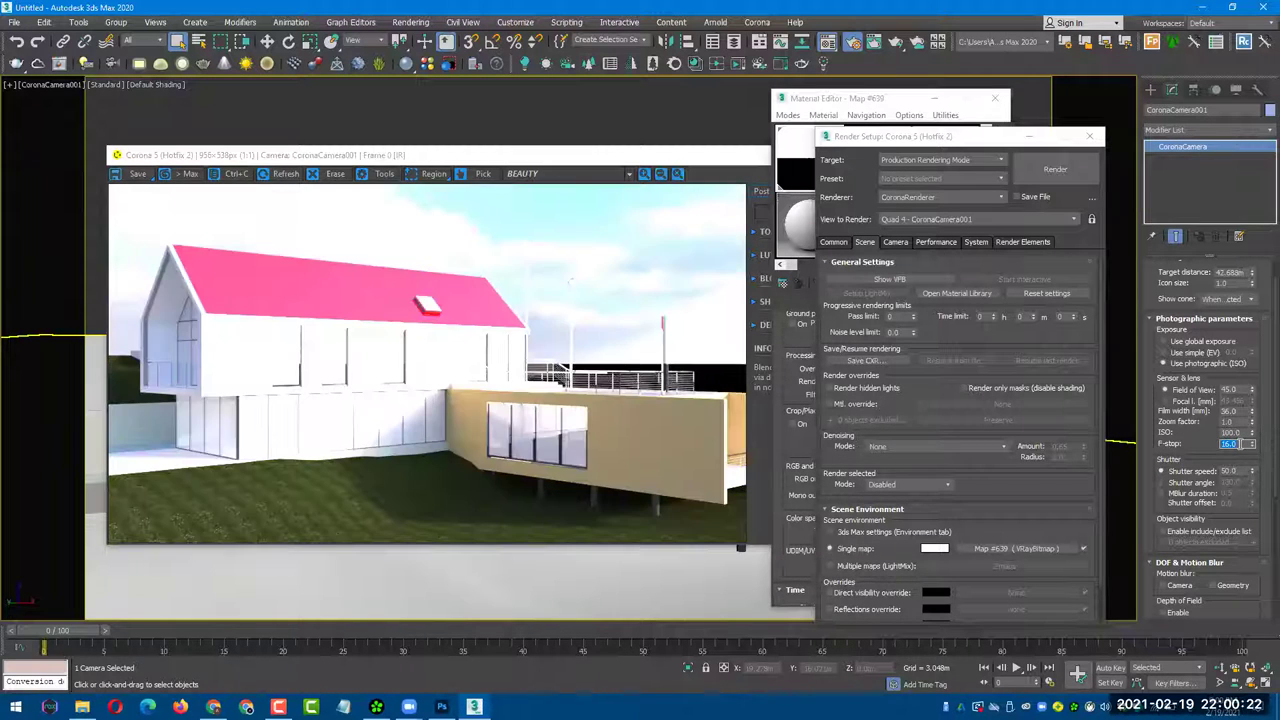
double_click(1238, 471)
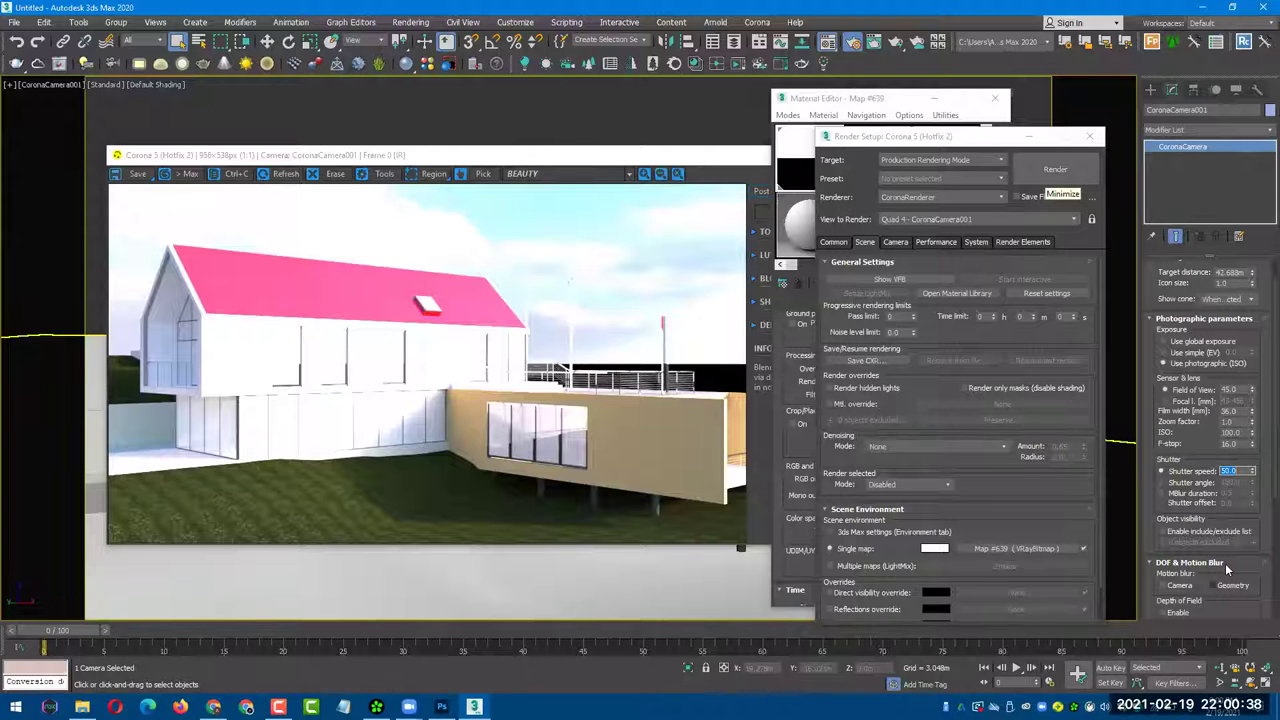
click(1240, 467)
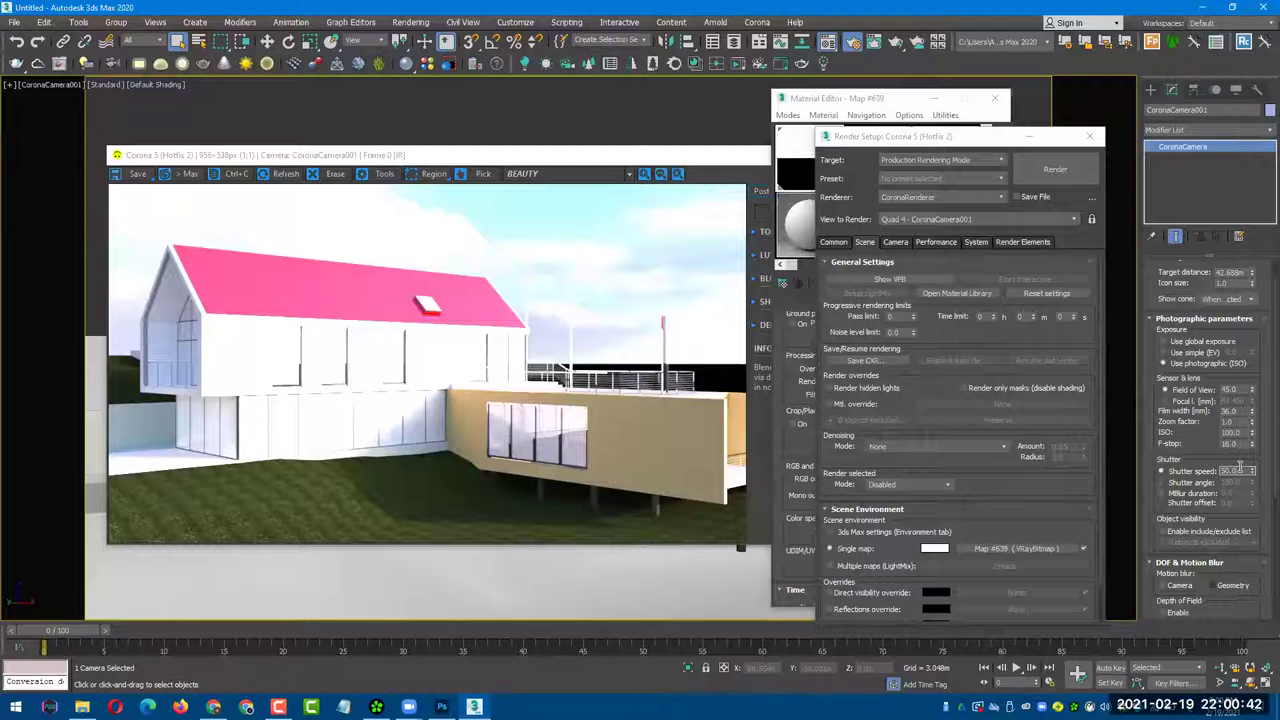
text(25)
key(Return)
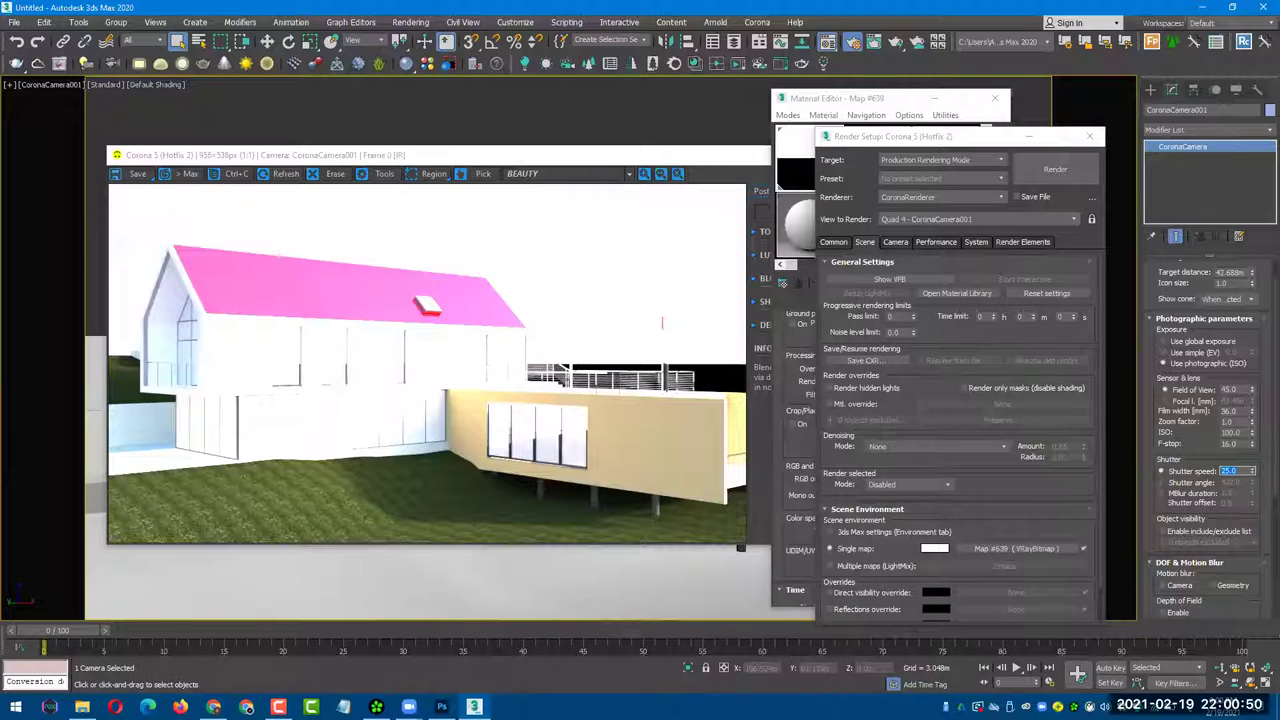
text(50)
key(Return)
text(100)
key(Return)
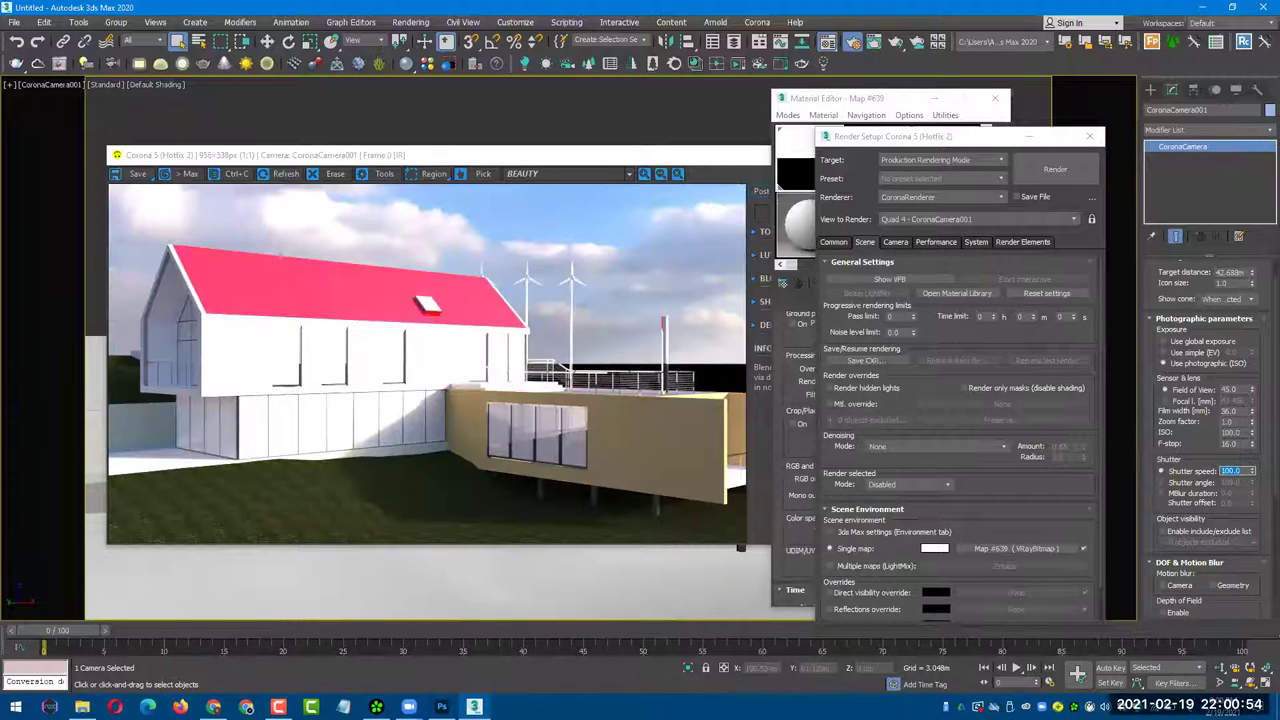
text(50)
key(Return)
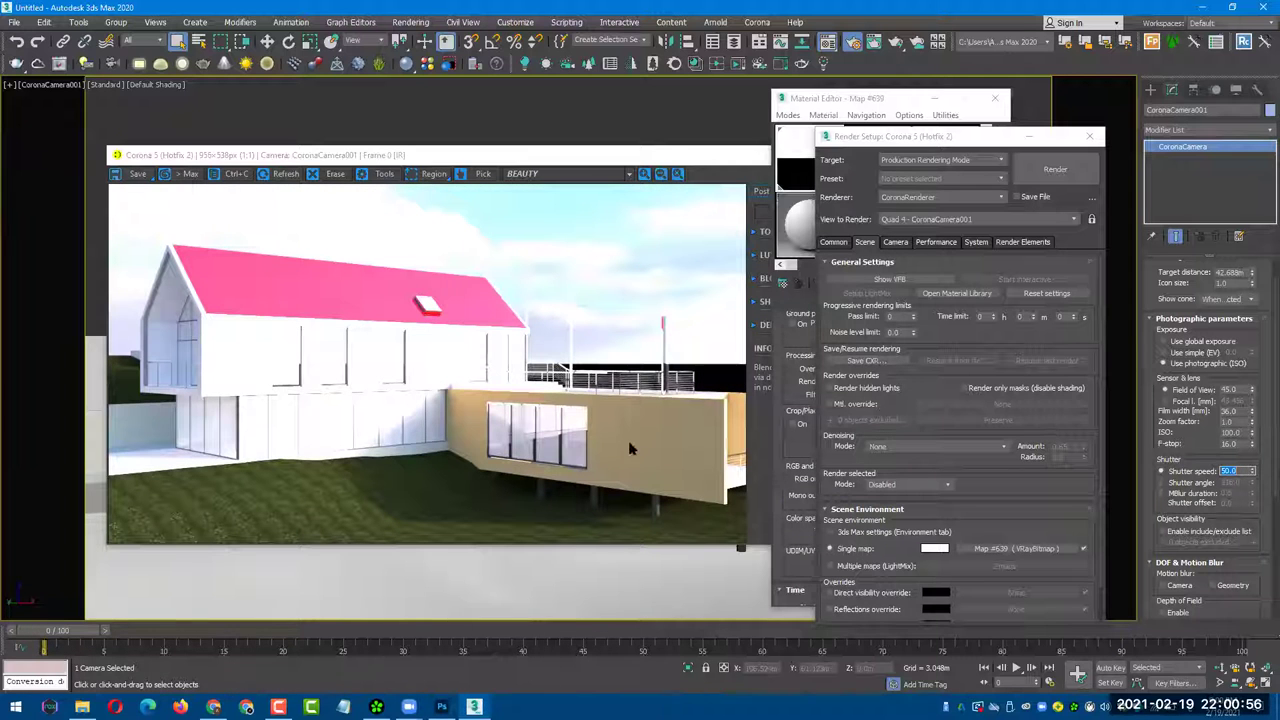
- Zoom the VFB render to 4:1 to inspect walls and windows, then back to 1:1
click(659, 464)
scroll(646, 392, up, 1)
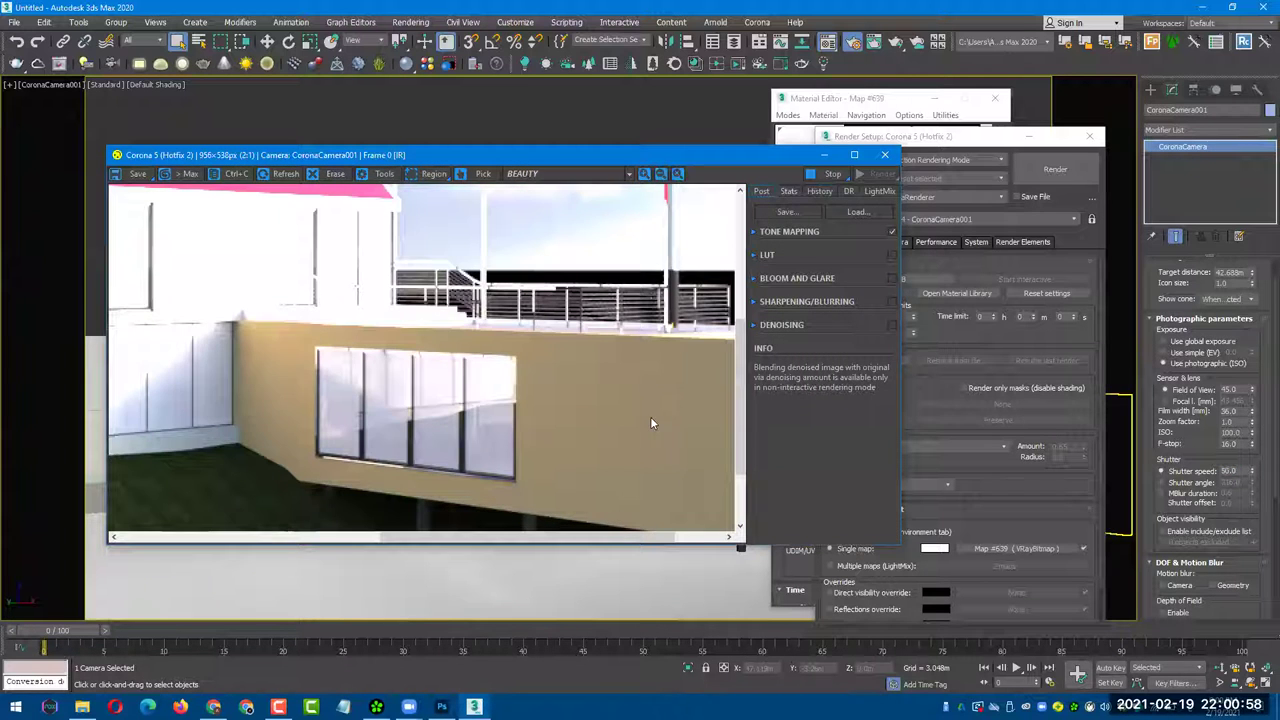
scroll(622, 312, up, 1)
scroll(489, 319, down, 1)
mouse_move(428, 322)
mouse_down()
mouse_move(608, 382)
mouse_move(649, 348)
mouse_up()
shift+scroll(620, 348, right, 1)
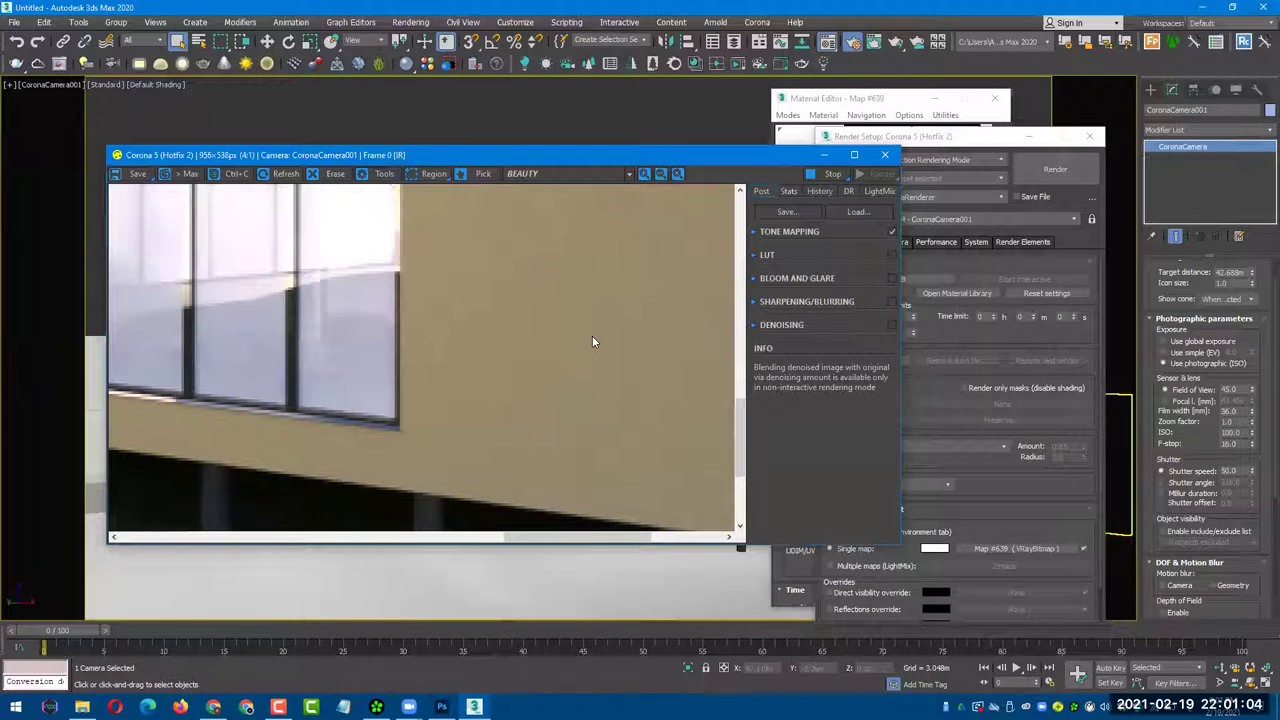
shift+scroll(590, 338, right, 3)
scroll(448, 320, up, 3)
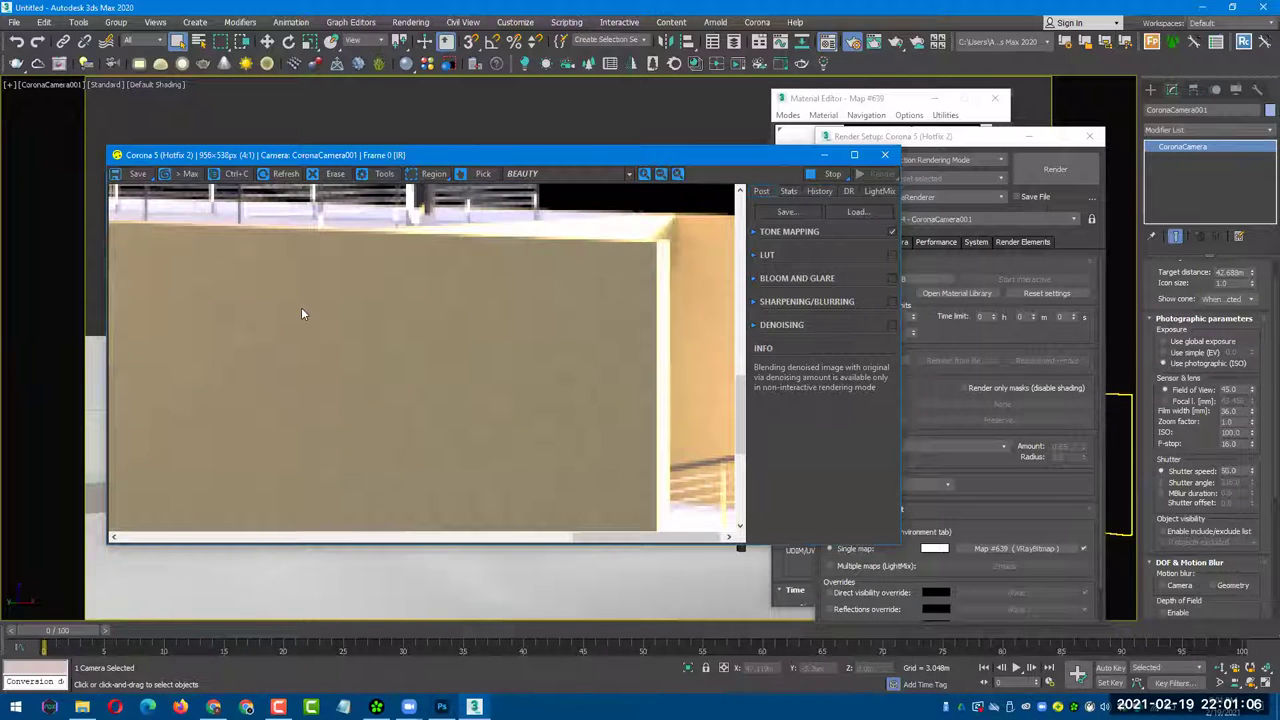
scroll(290, 315, up, 3)
shift+scroll(510, 365, left, 5)
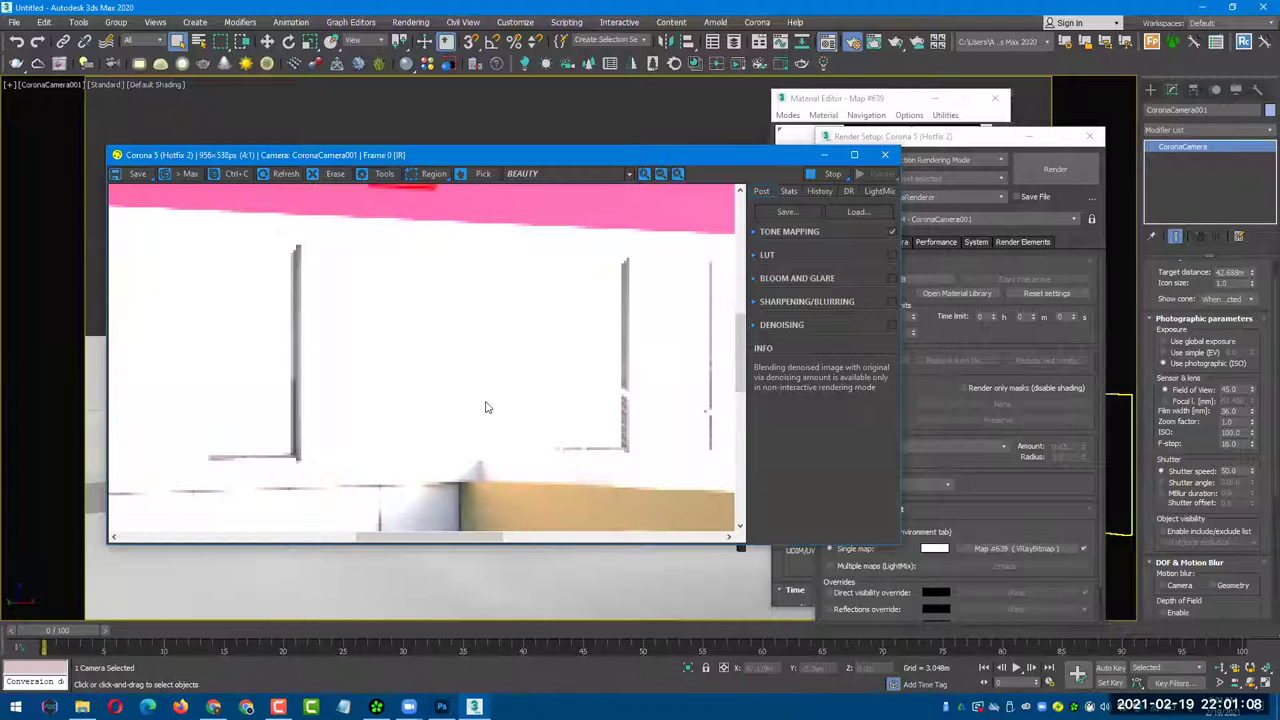
scroll(383, 385, up, 3)
shift+scroll(380, 375, left, 3)
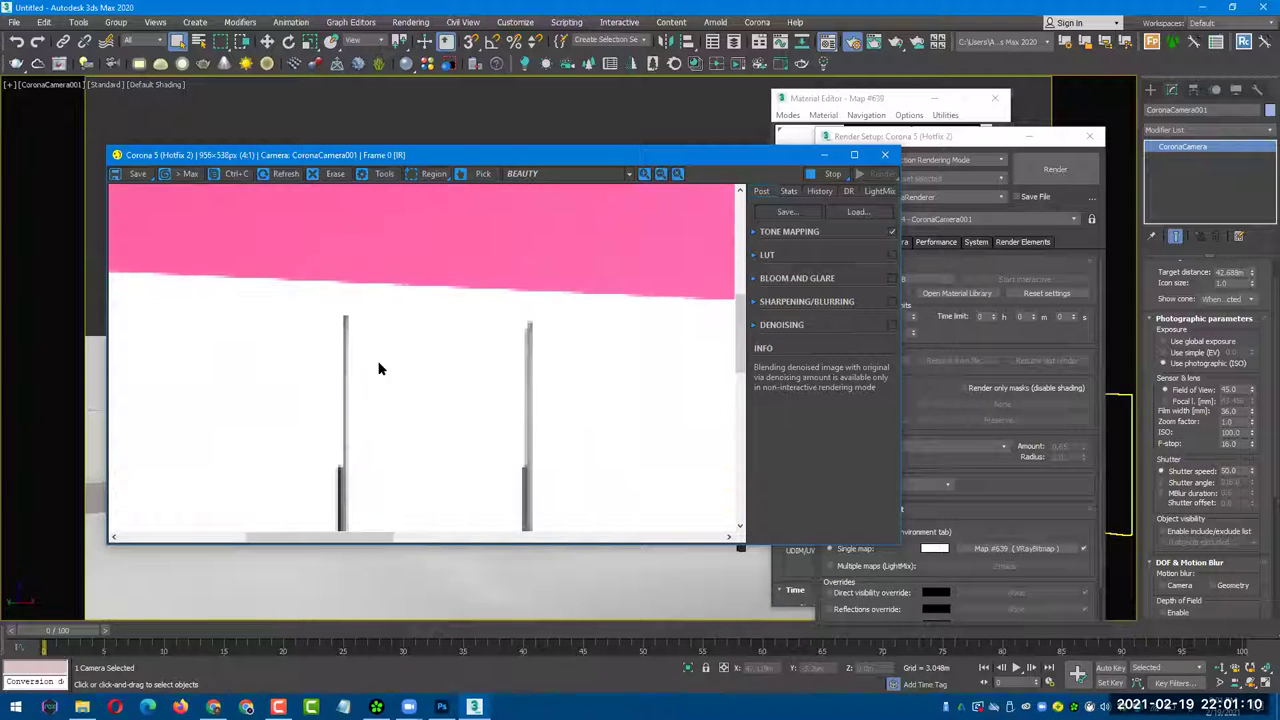
shift+scroll(420, 362, left, 3)
scroll(466, 357, down, 1)
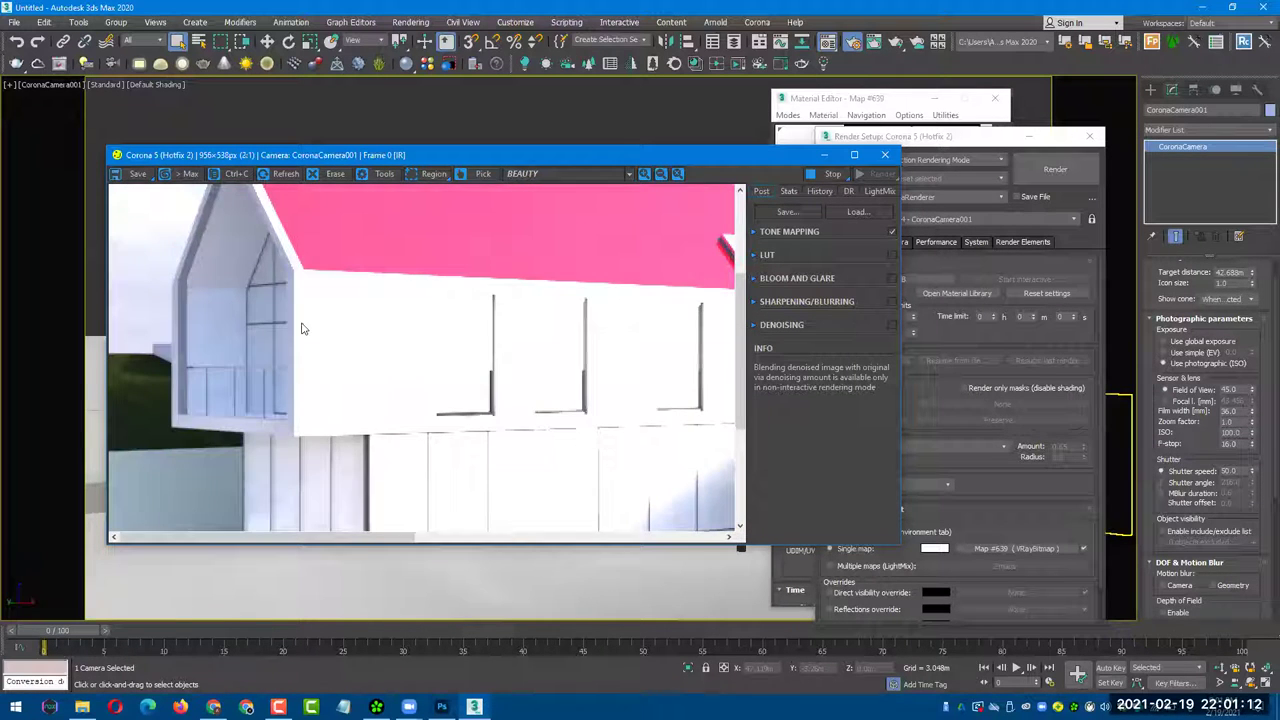
scroll(300, 362, down, 1)
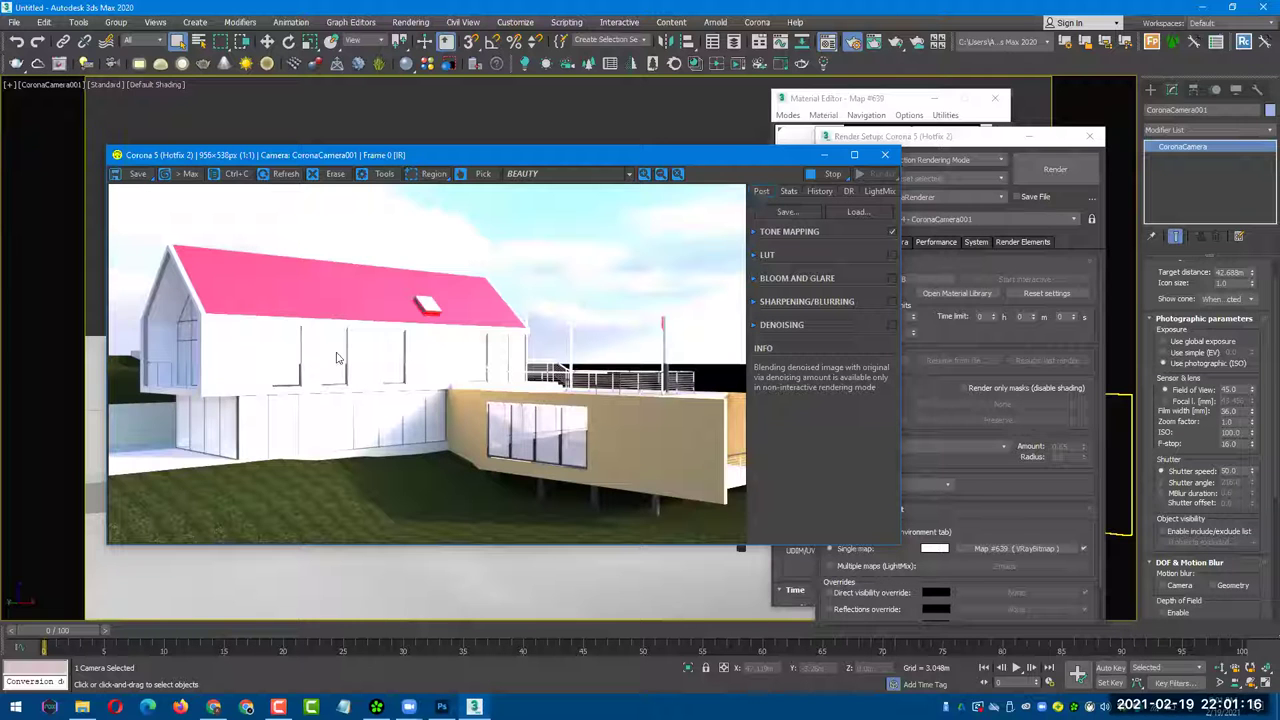
- Glance at the render statistics, return to the Post settings and move the VFB higher
click(788, 191)
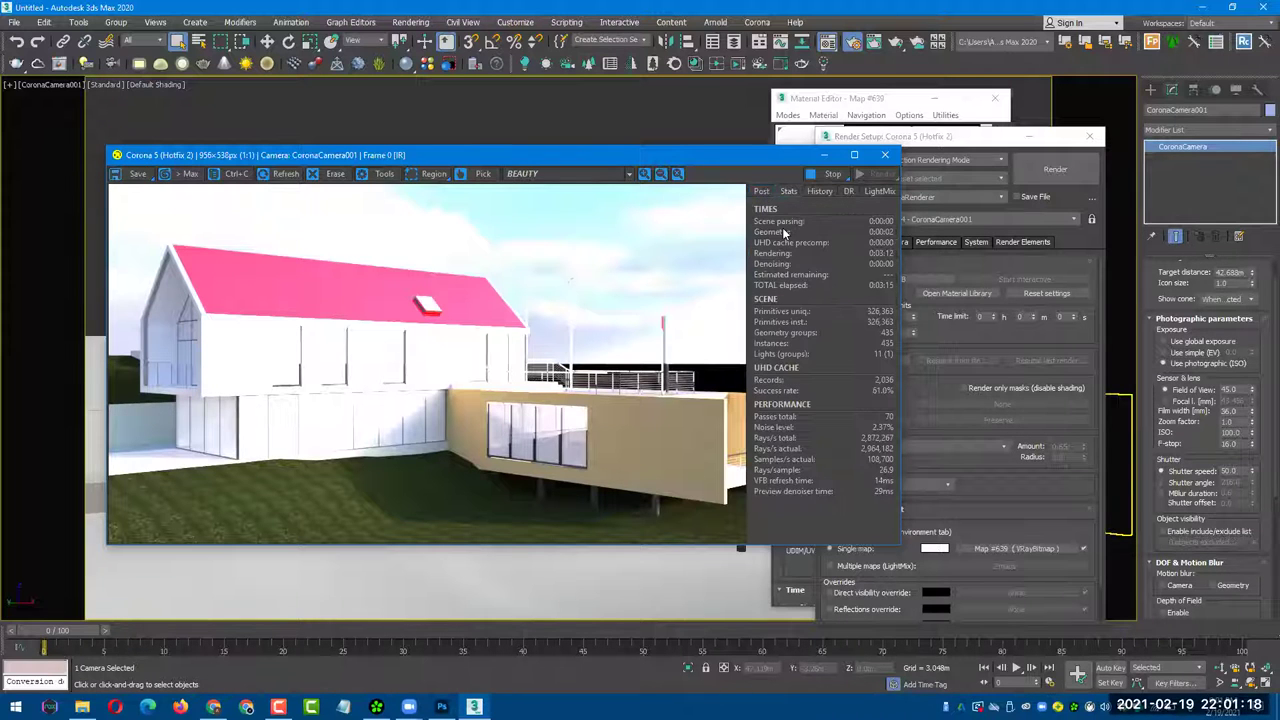
click(755, 232)
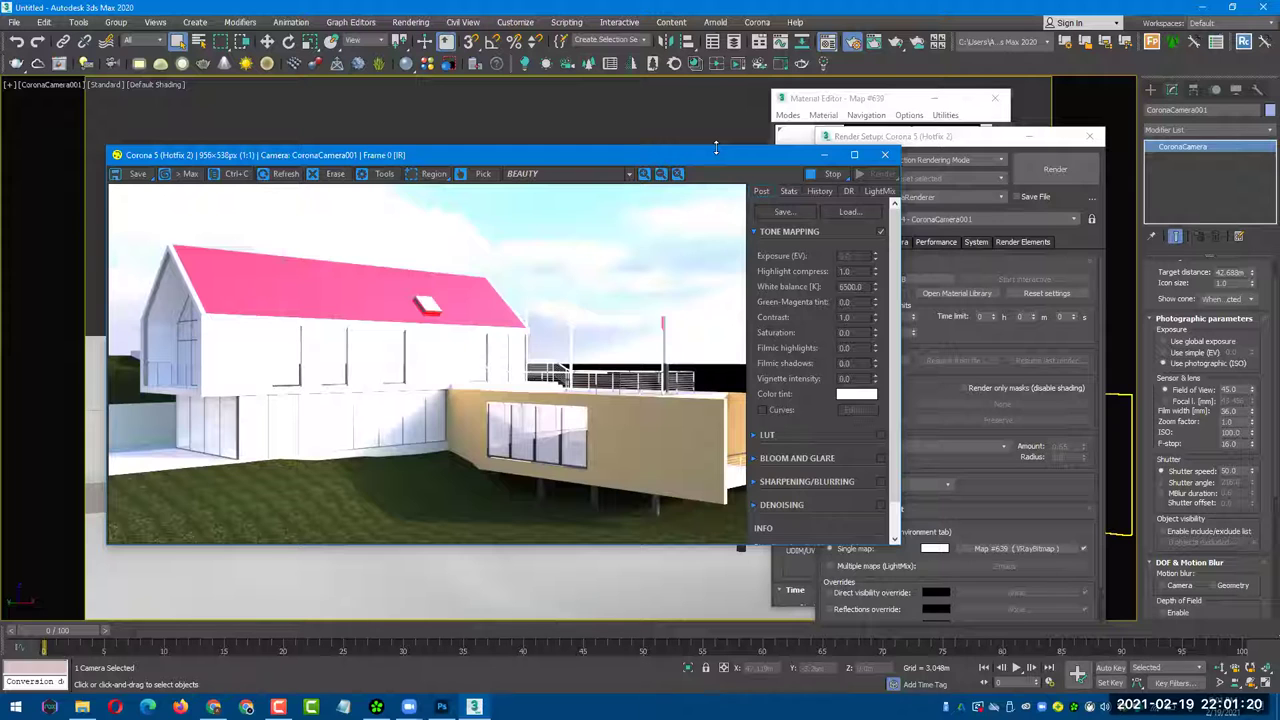
drag(716, 157, 716, 135)
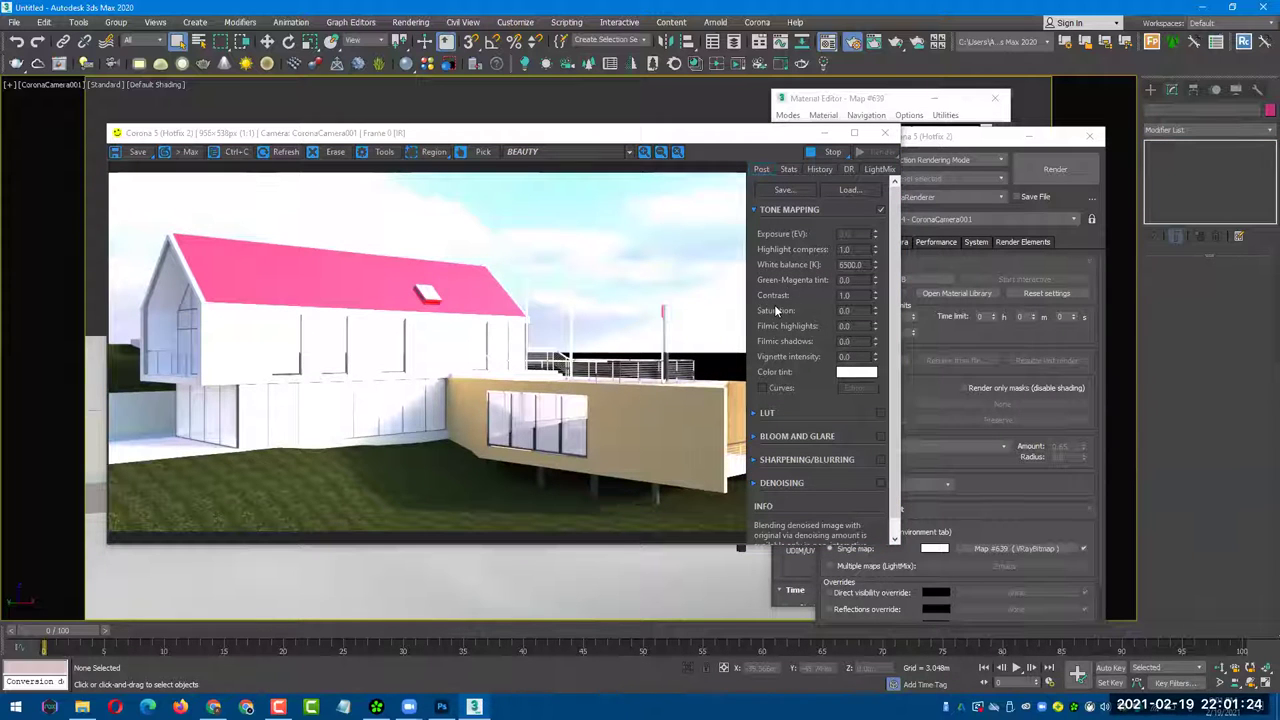
- Raise tone-mapping Highlight compress through 3 and 5 to 10.0
click(848, 256)
double_click(848, 250)
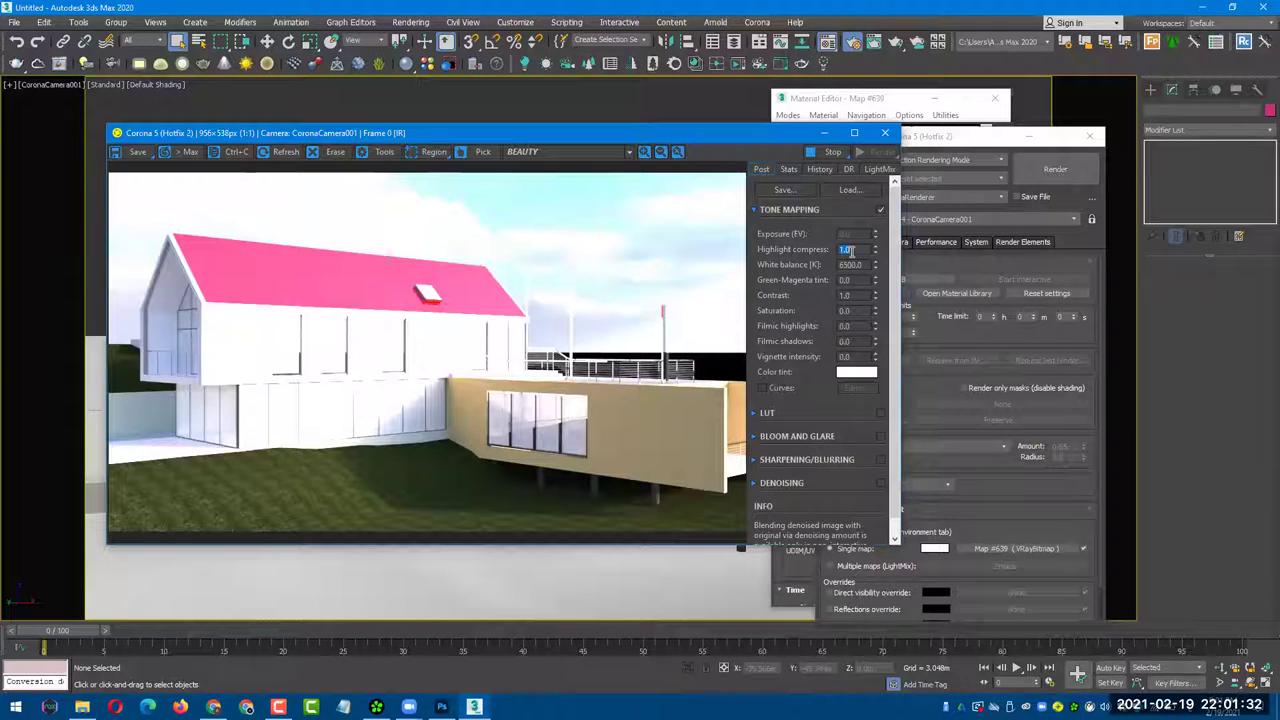
text(3)
key(Return)
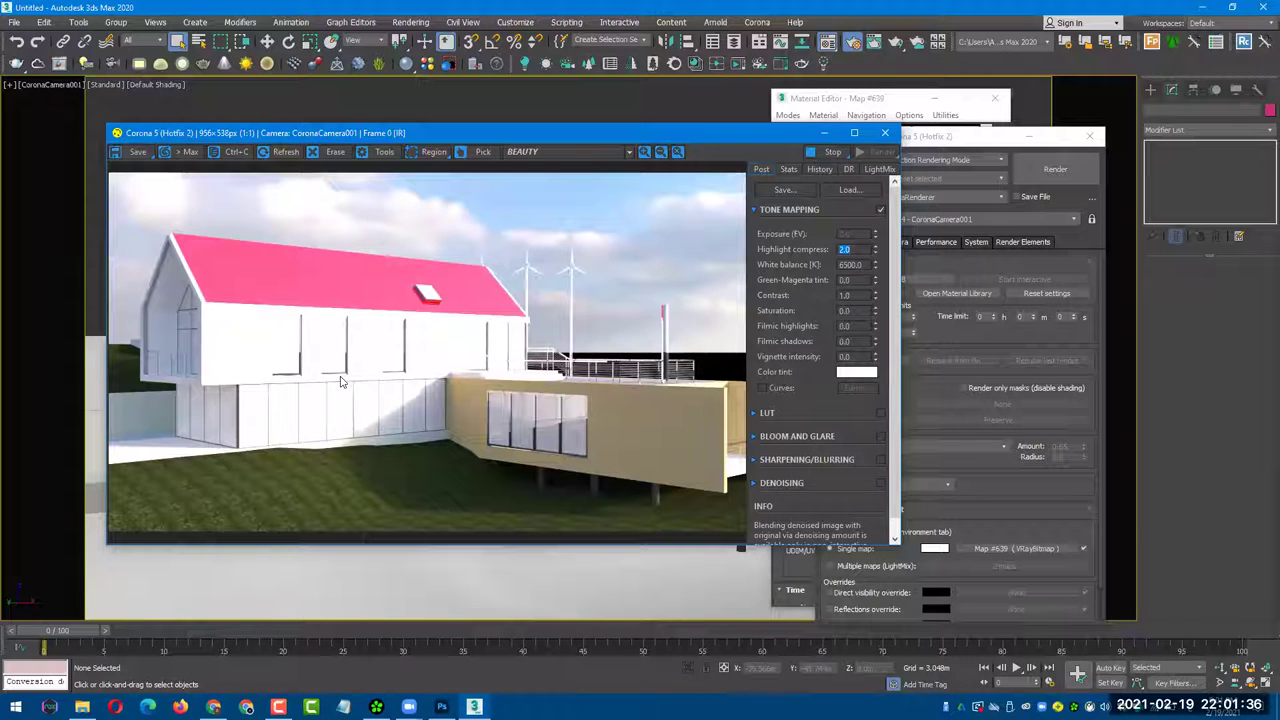
click(848, 250)
key(BackSpace)
key(BackSpace)
key(BackSpace)
text(3)
key(Return)
text(5)
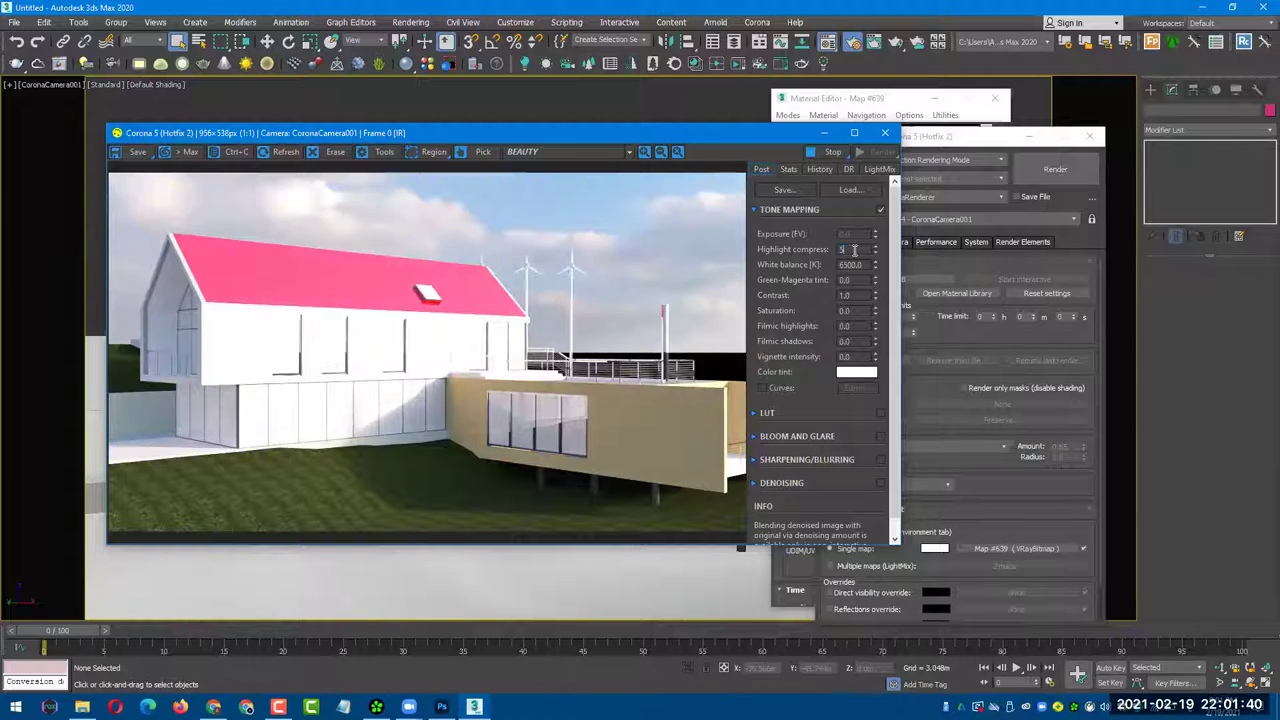
key(Return)
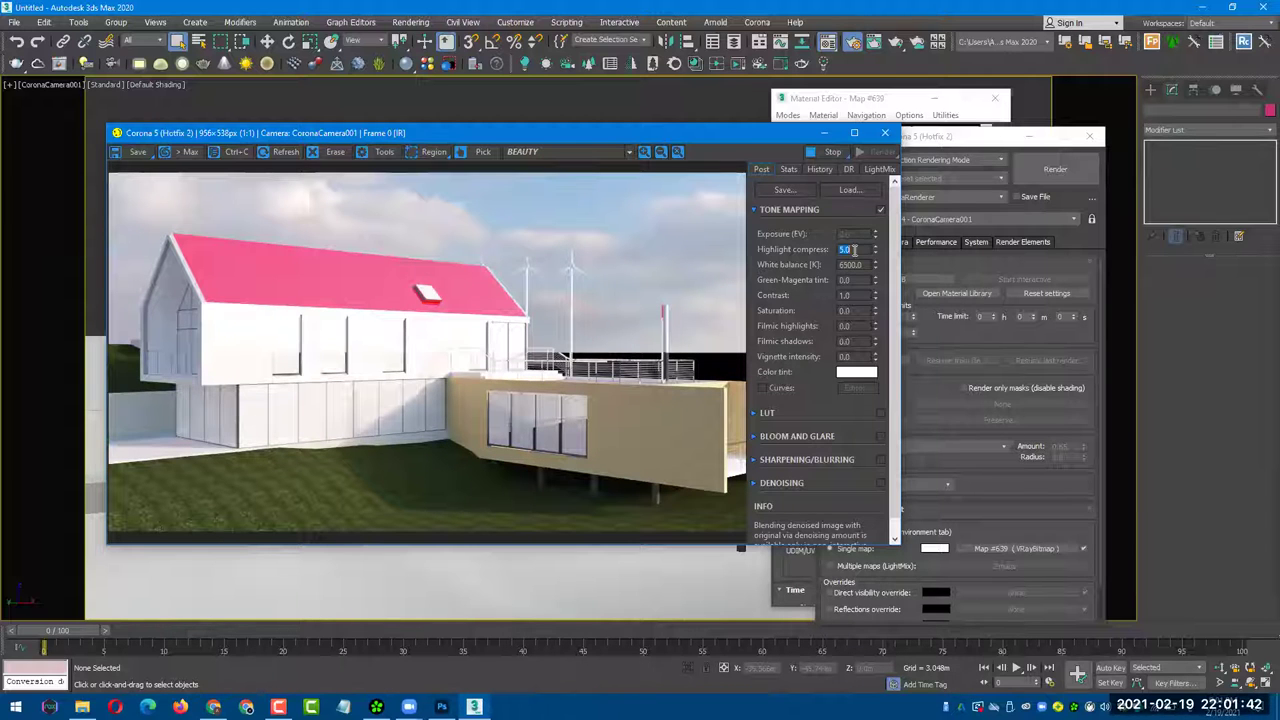
text(10)
key(Return)
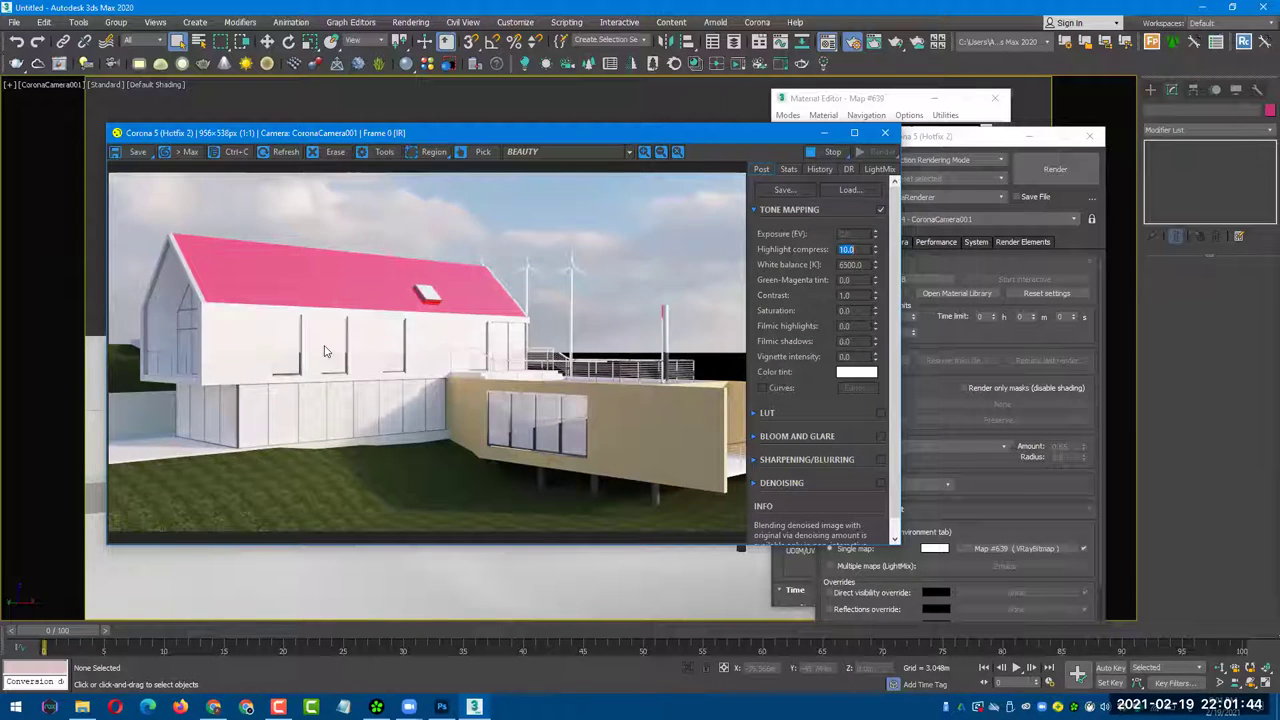
- Zoom the VFB out from 2:1 to 1:1 and reposition the window
scroll(325, 348, up, 1)
scroll(380, 350, left, 2)
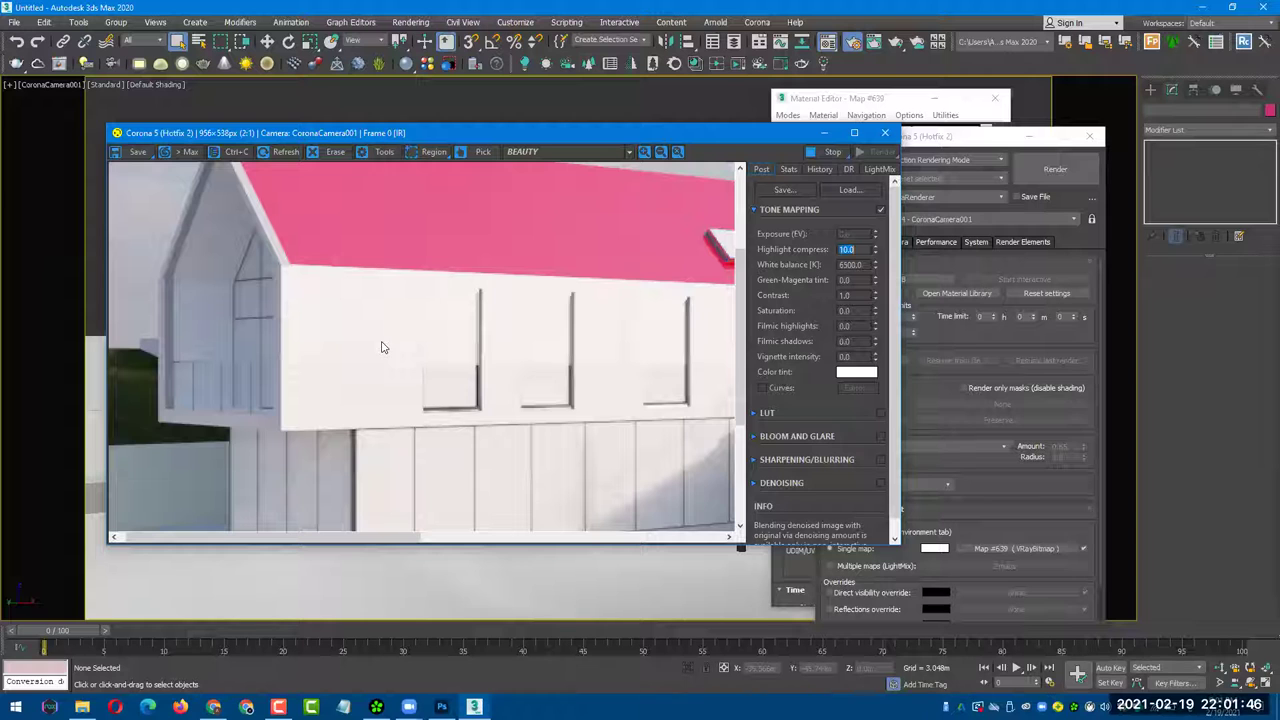
scroll(390, 362, down, 1)
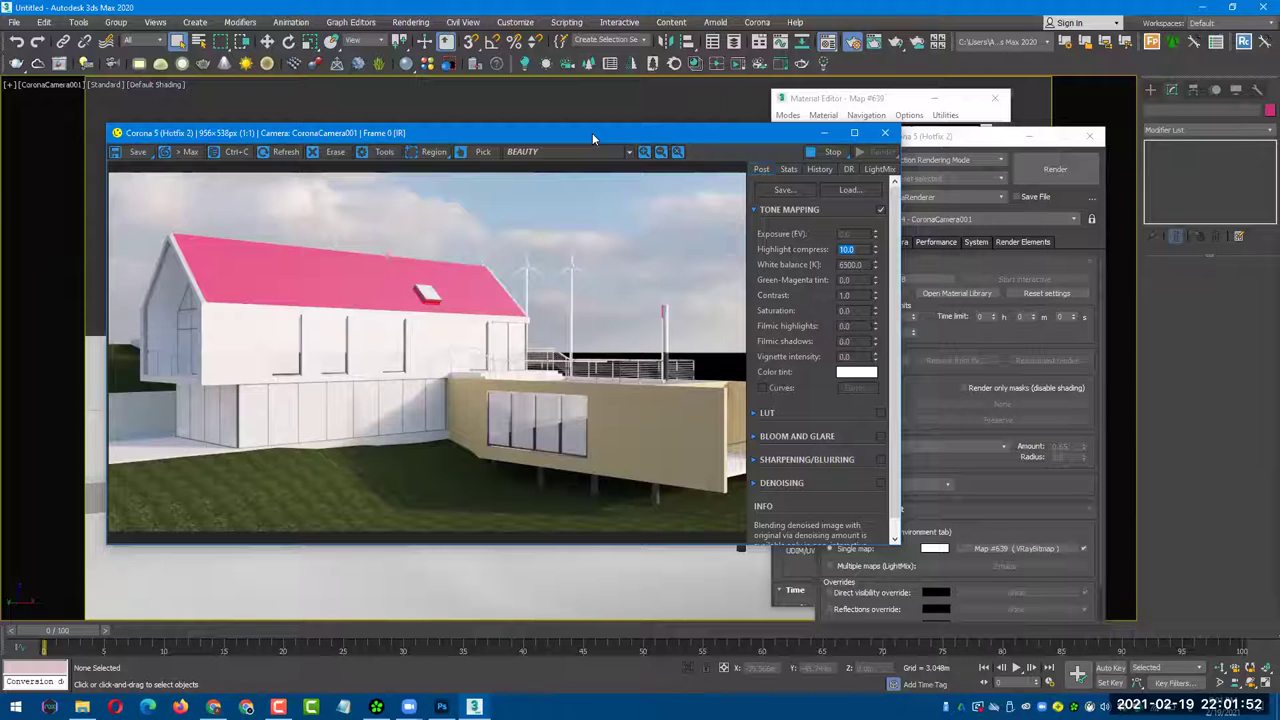
drag(592, 133, 700, 199)
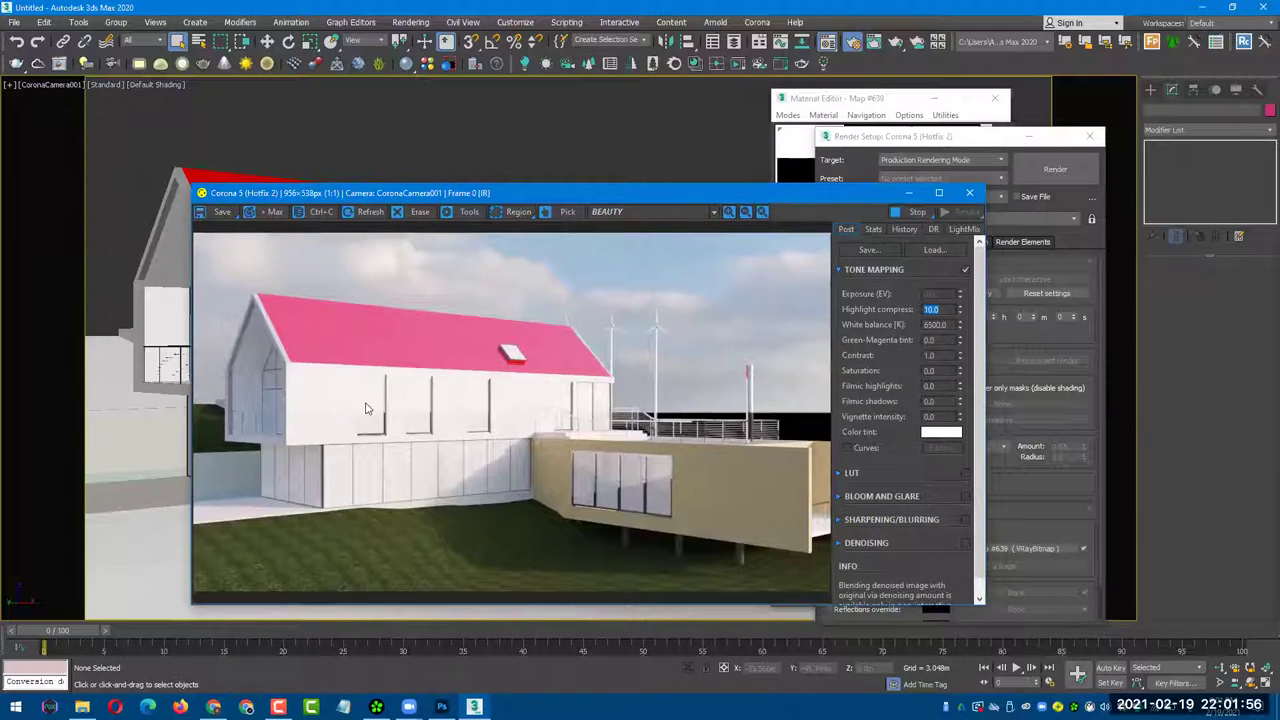
- Set tone-mapping Contrast to 2.0 after briefly trying 3
double_click(935, 356)
text(2)
key(Return)
text(3)
key(Return)
text(2)
key(Return)
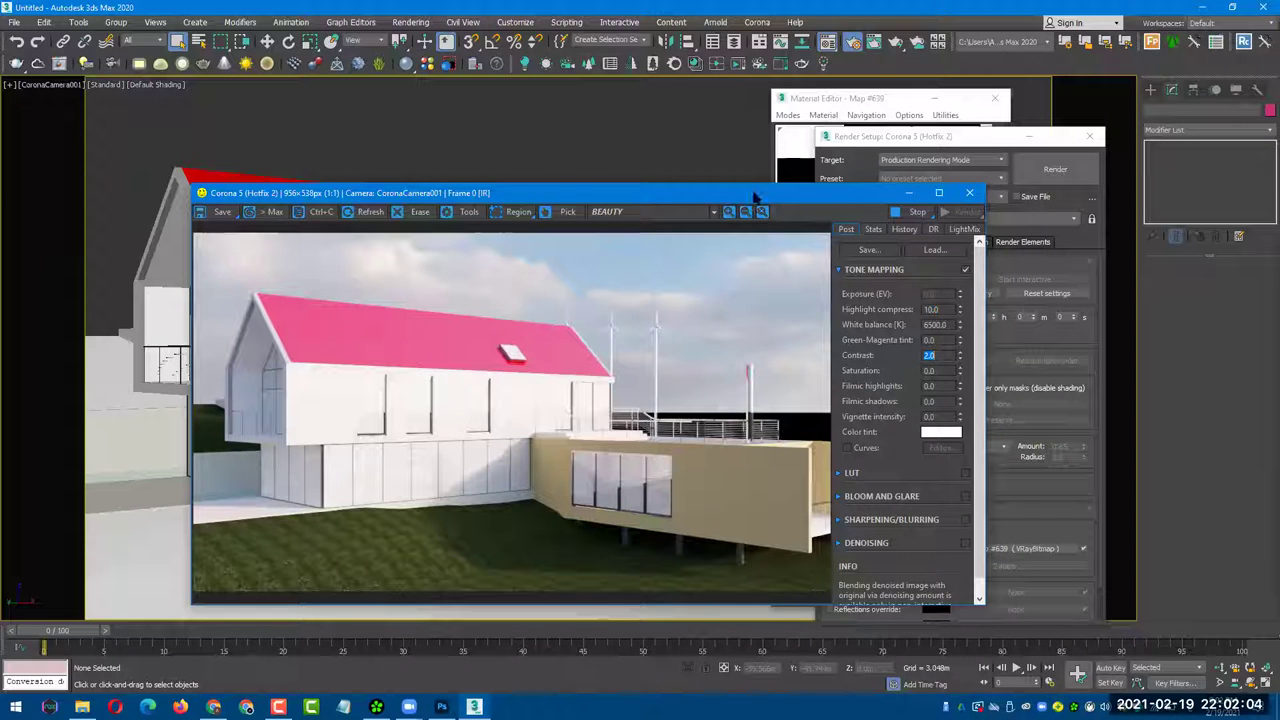
- Set White balance to 7500 K after comparing 8000 and 5000
drag(755, 197, 826, 193)
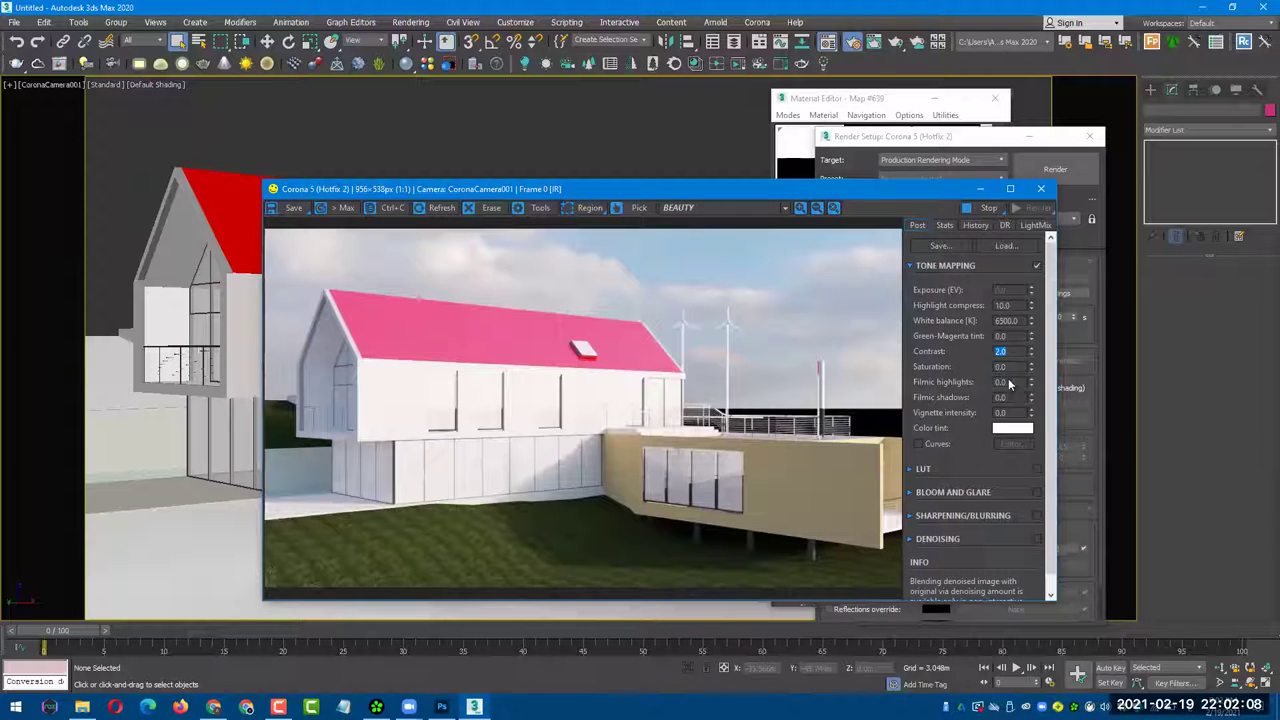
double_click(1008, 305)
double_click(1014, 320)
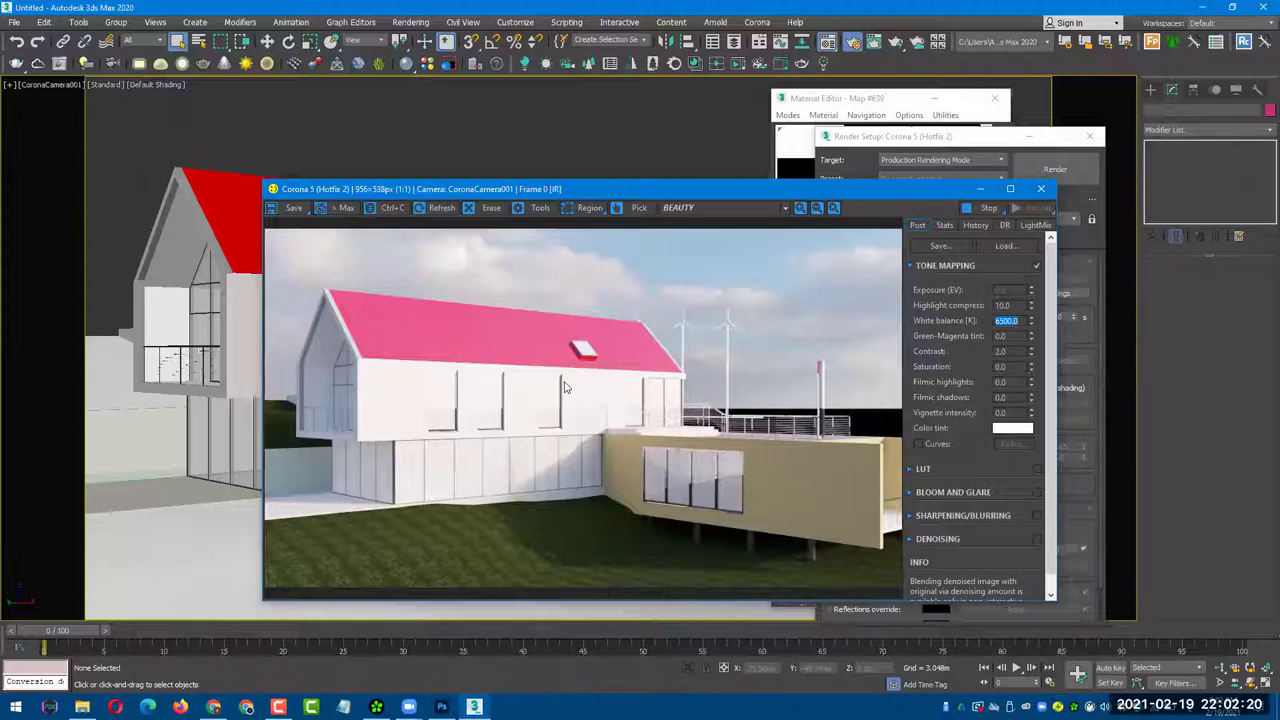
text(7500)
key(Return)
text(8)
text(000)
key(Return)
text(5000)
key(Return)
text(7500)
key(Return)
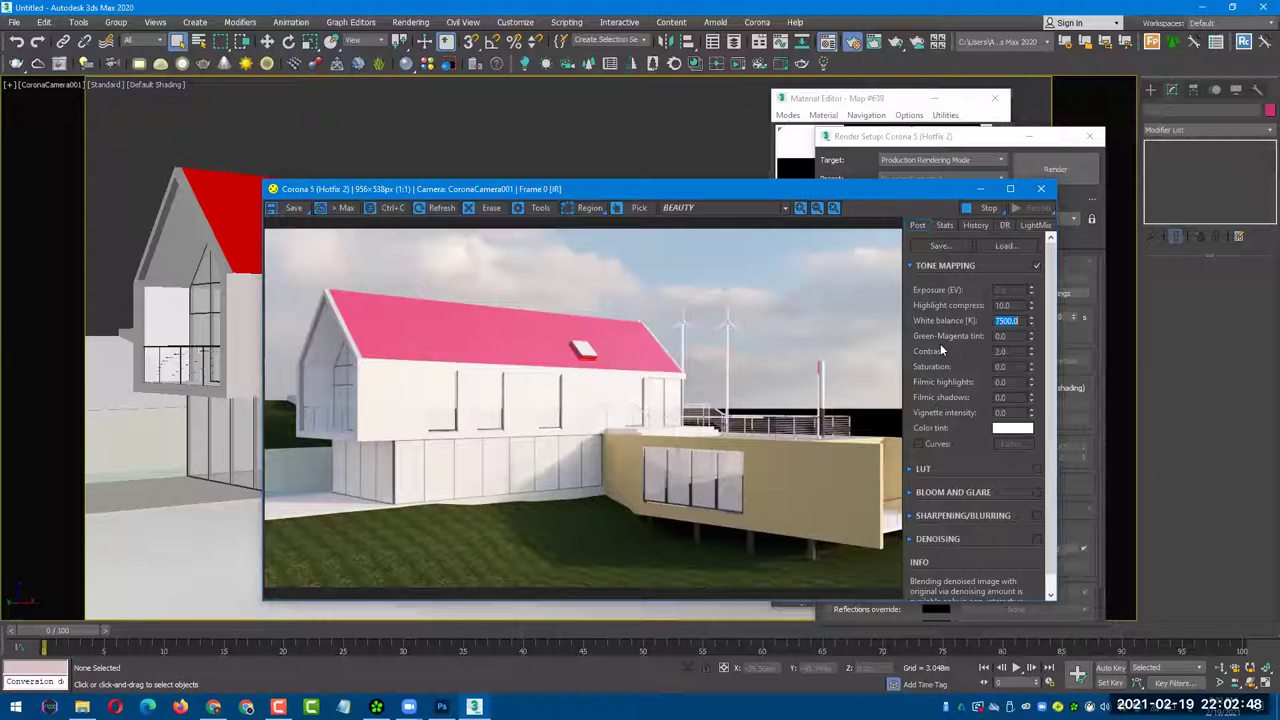
- Set tone-mapping Contrast to 3.0 and Saturation to 0.010
key(Tab)
key(Tab)
text(3)
key(Return)
key(Tab)
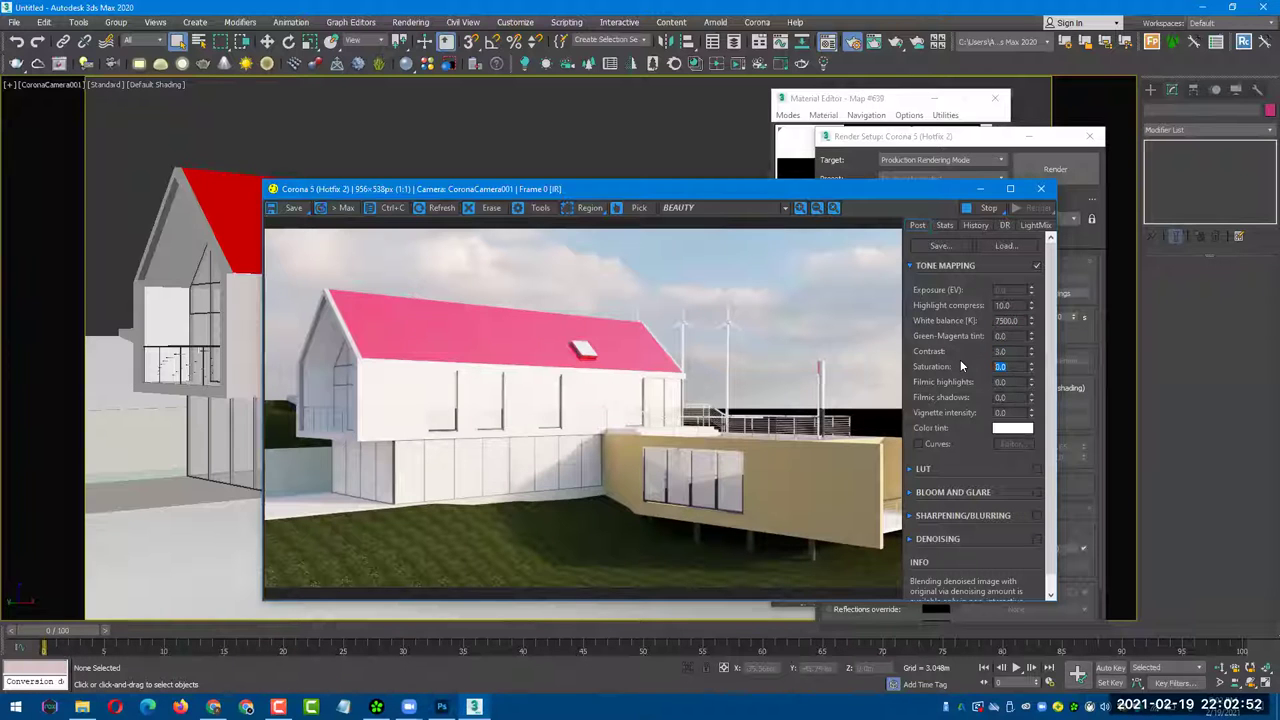
text(0.1)
key(Return)
click(1007, 367)
text(0)
key(Return)
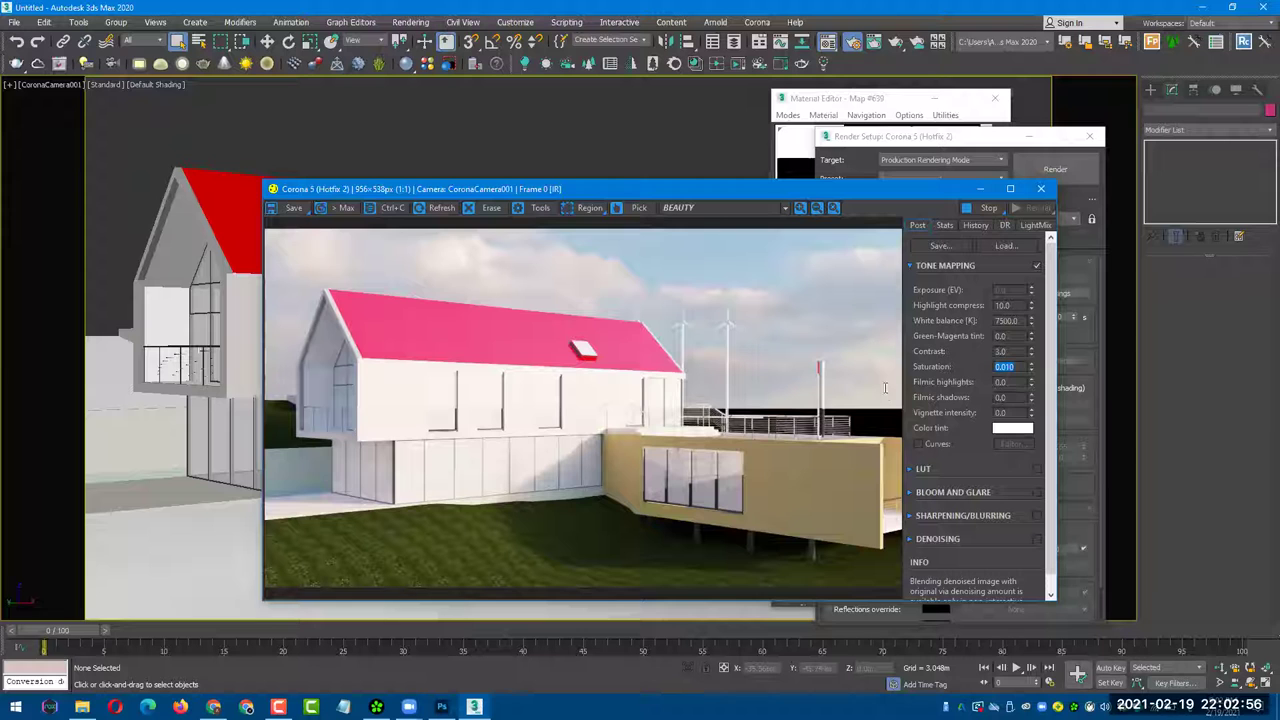
- Add a gentle Vignette intensity instead of 5.0 and make the VFB taller
double_click(1015, 381)
double_click(1015, 411)
text(5)
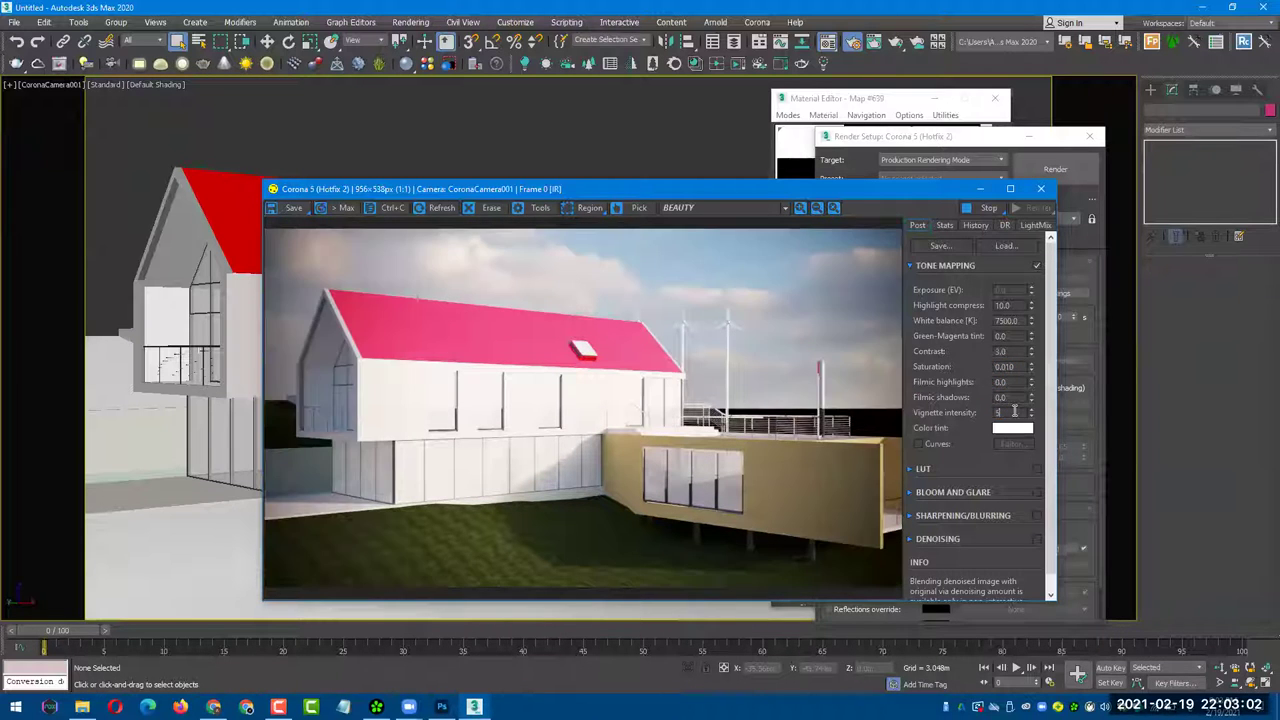
key(Return)
text(1)
key(Return)
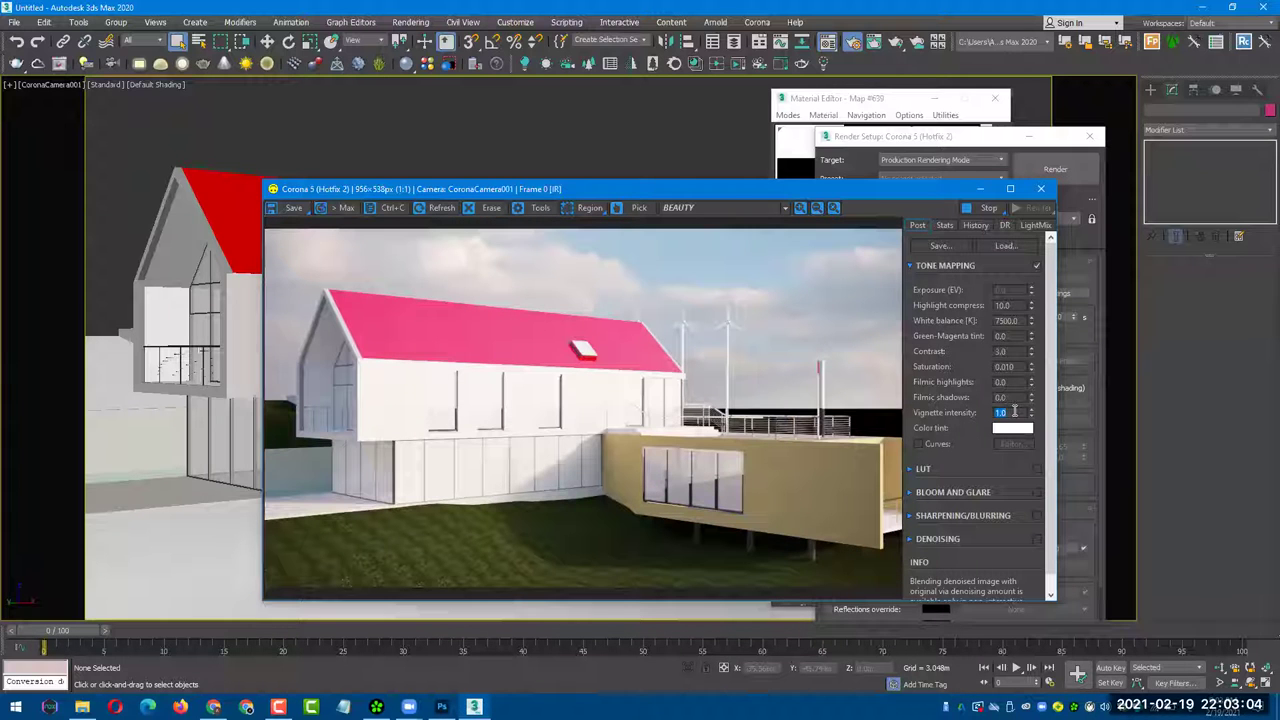
text(5)
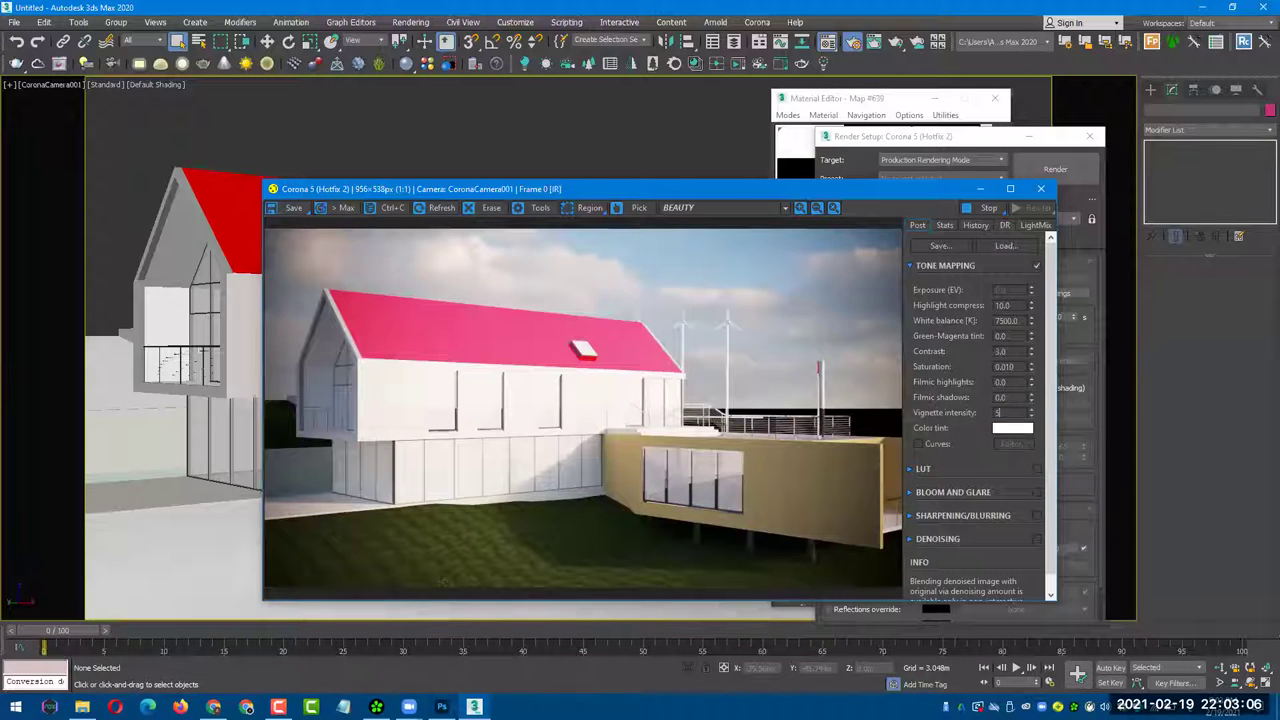
key(Return)
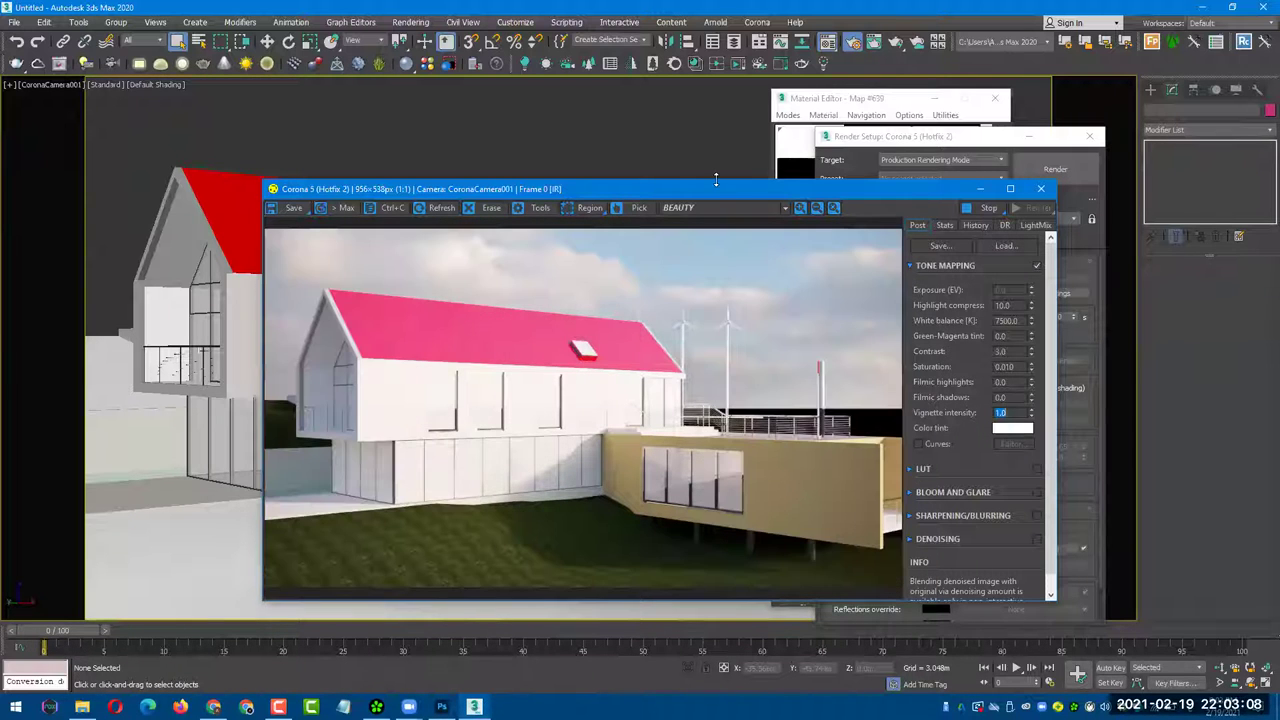
drag(720, 182, 716, 122)
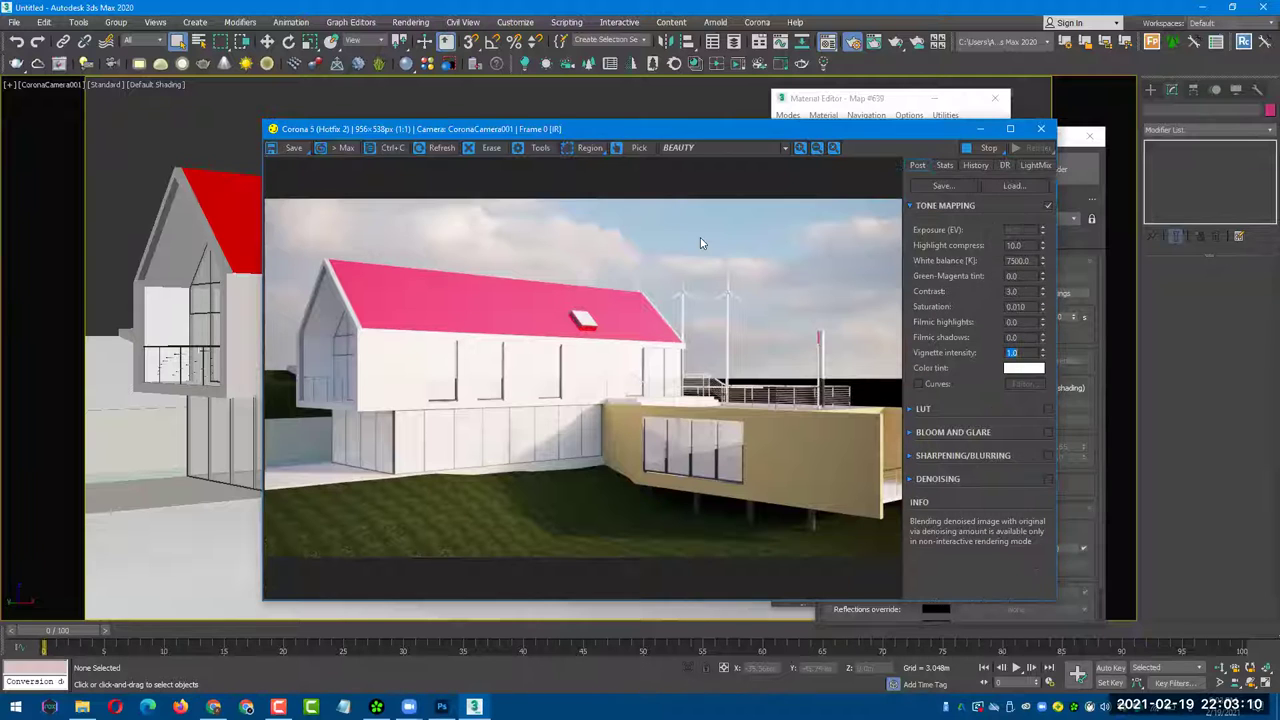
- Dolly the camera back so the house sits farther away
click(1221, 667)
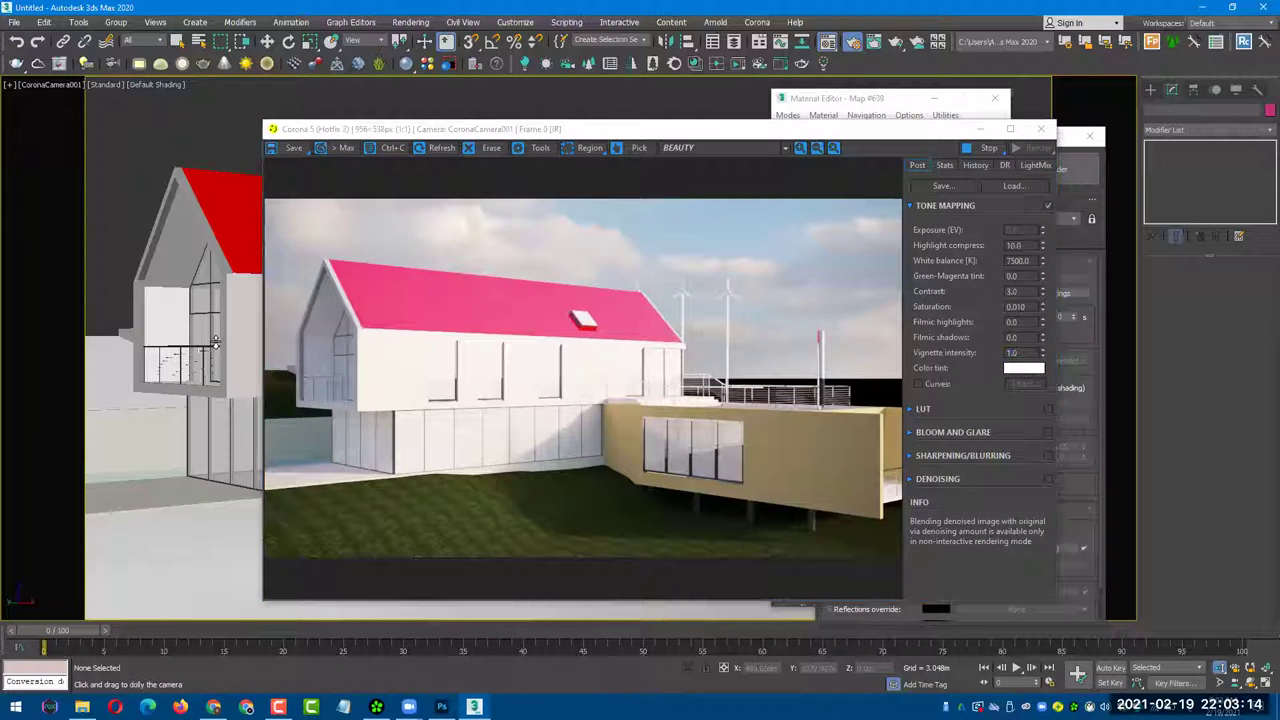
scroll(215, 344, down, 3)
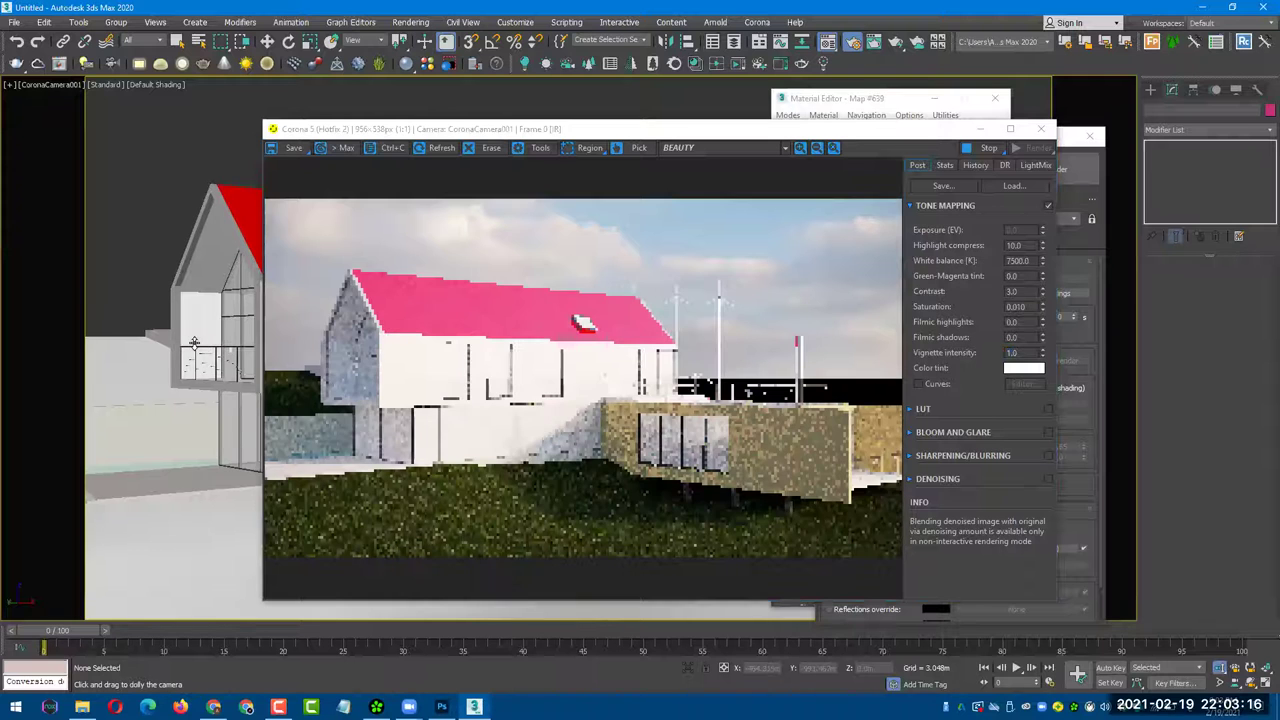
scroll(194, 342, down, 2)
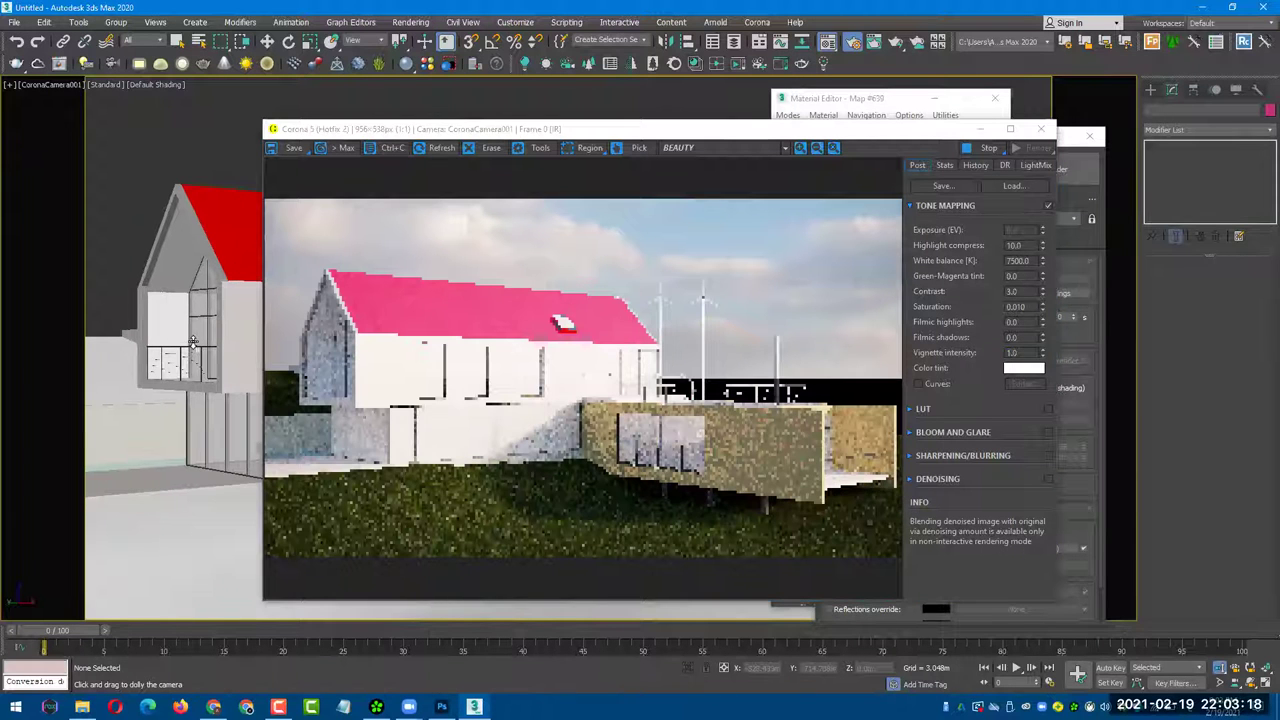
scroll(193, 341, down, 2)
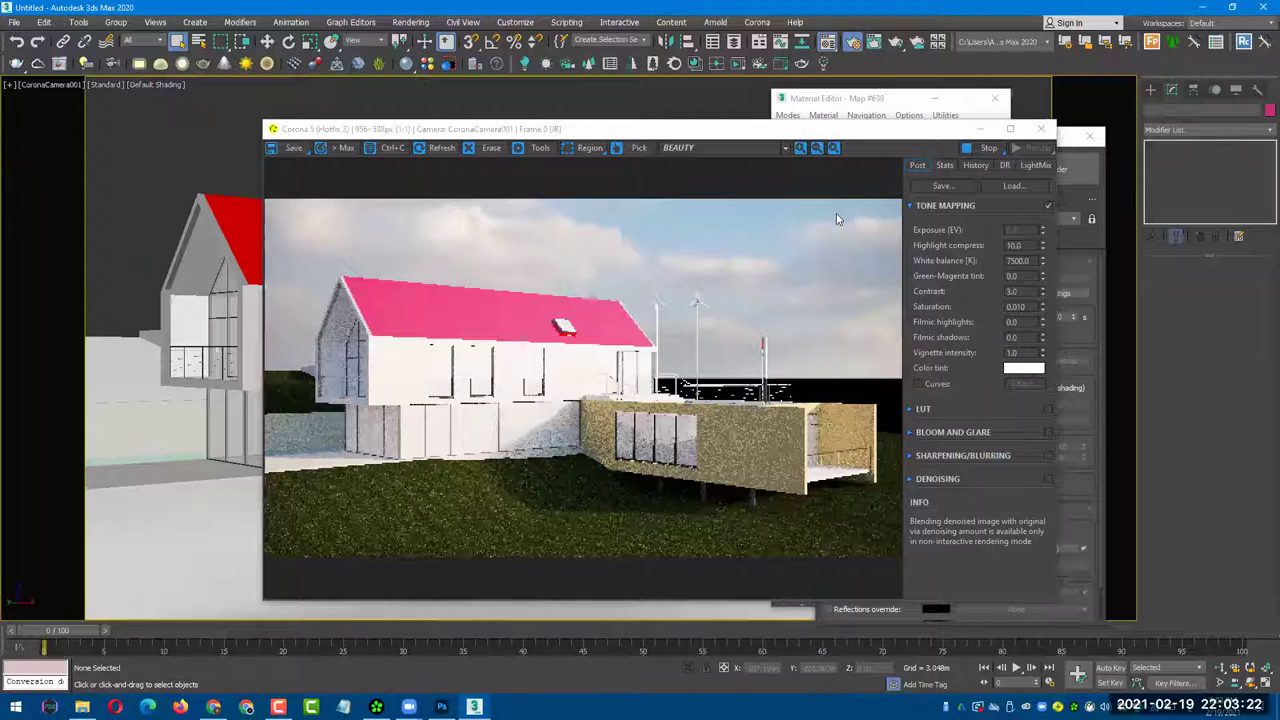
- Test Highlight compress 12 in the VFB, then restore it to 10
click(850, 262)
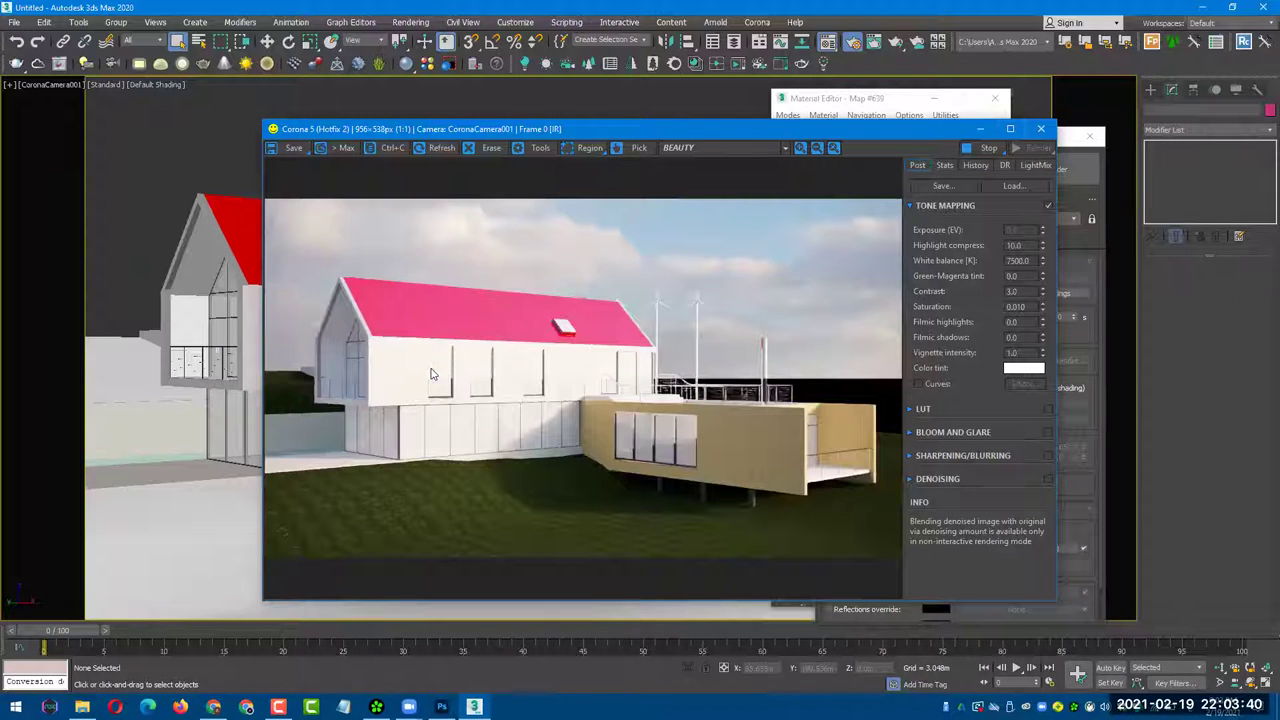
scroll(432, 374, up, 3)
scroll(432, 374, down, 3)
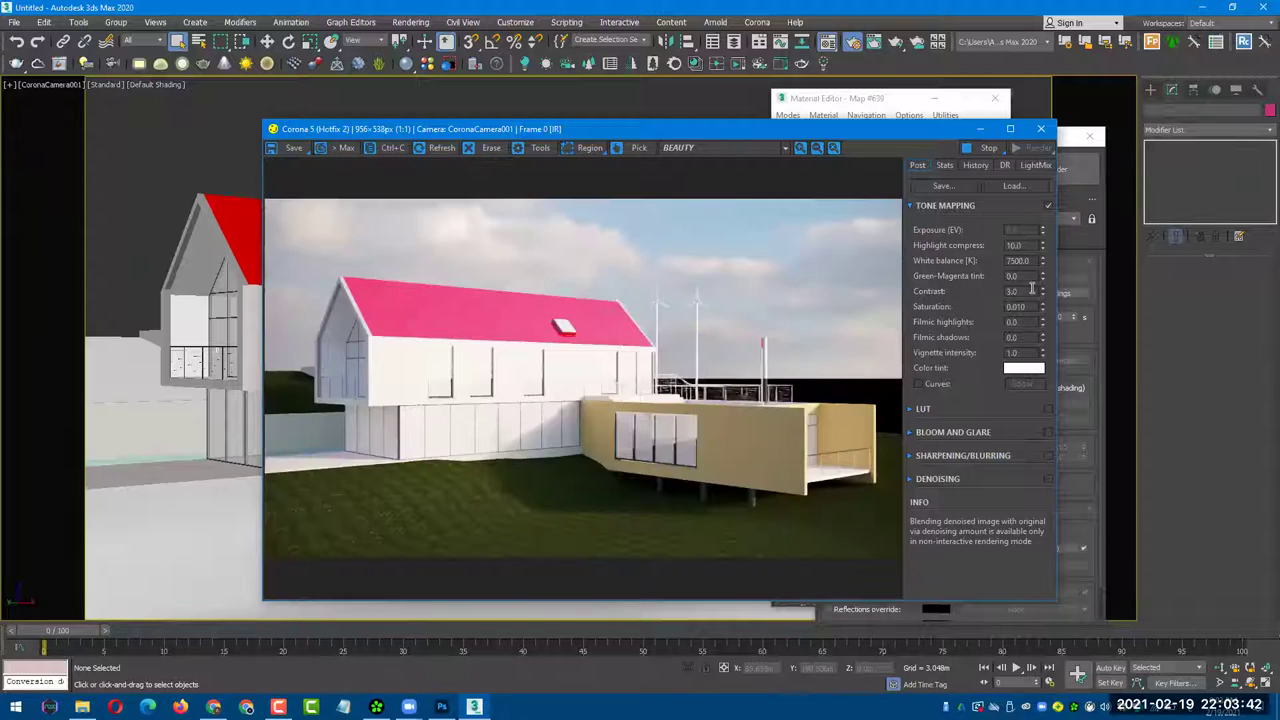
double_click(1017, 245)
text(12)
key(Return)
text(10)
key(Return)
- Pick the wall's MultiMat_23 multi-material into the Material Editor
drag(930, 128, 1073, 196)
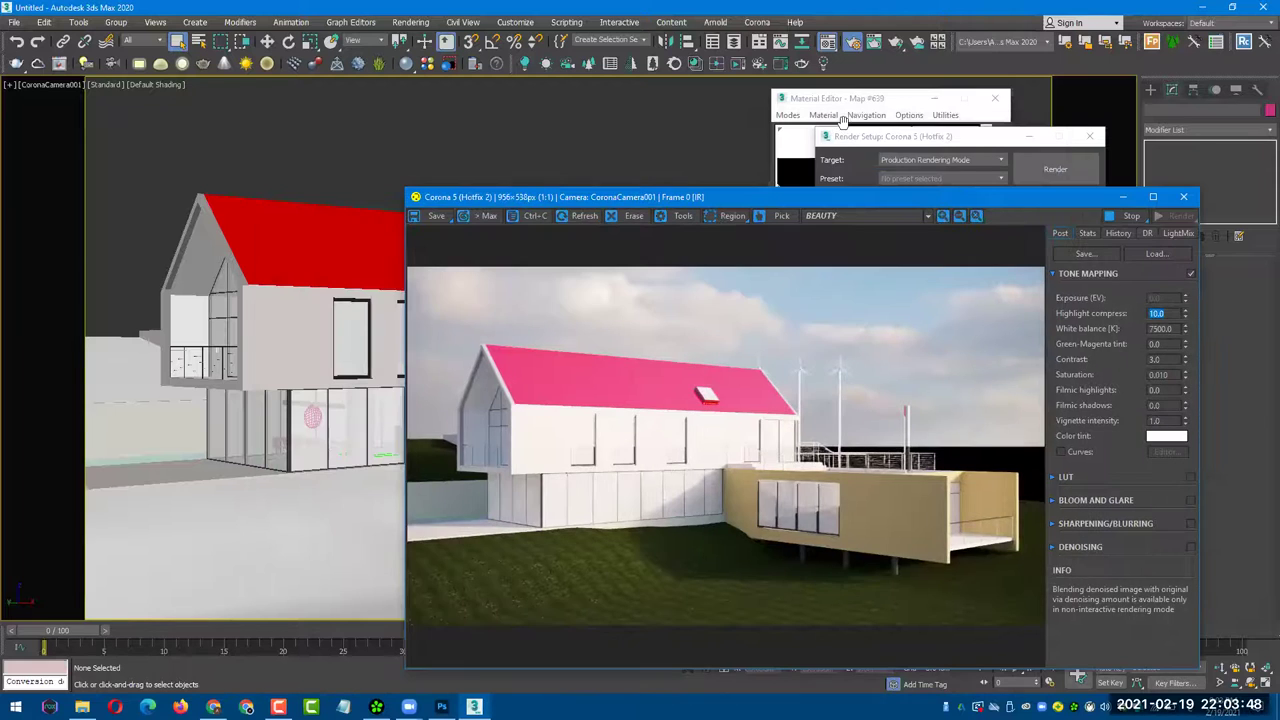
click(843, 120)
click(298, 337)
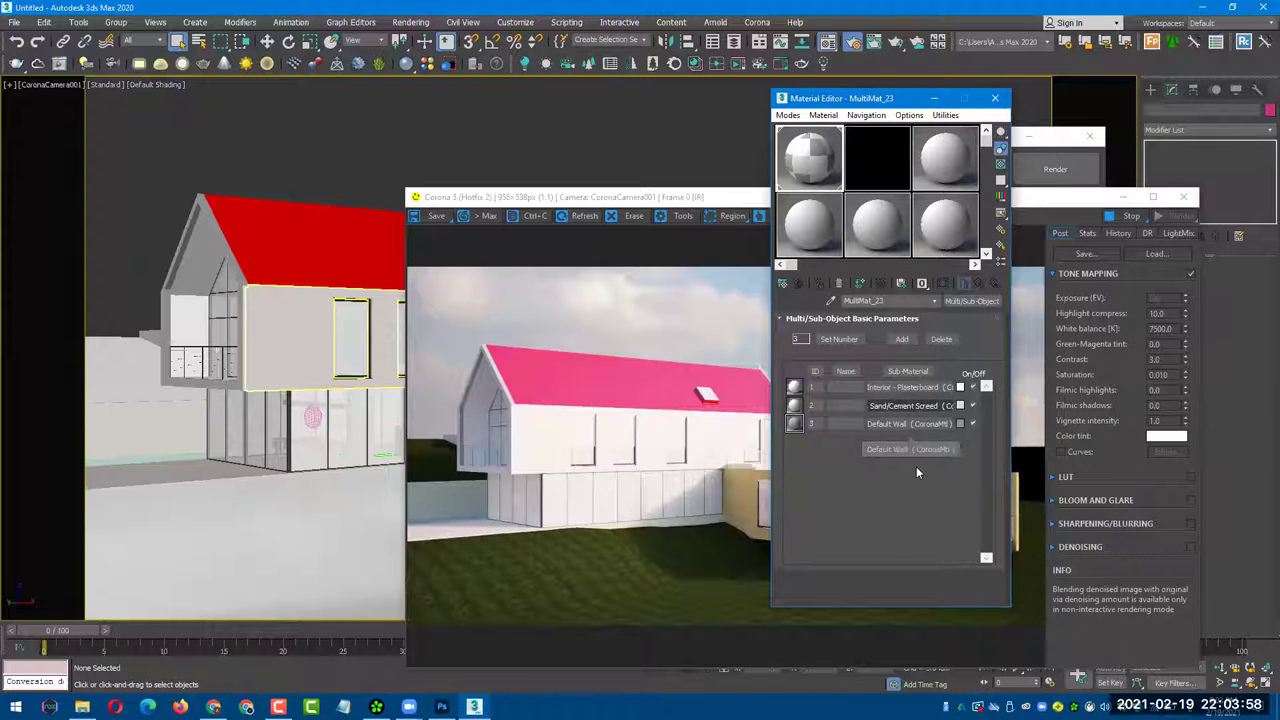
- Lower the Sand/Cement Screed diffuse colour to mid grey and check the walls in the render
click(922, 406)
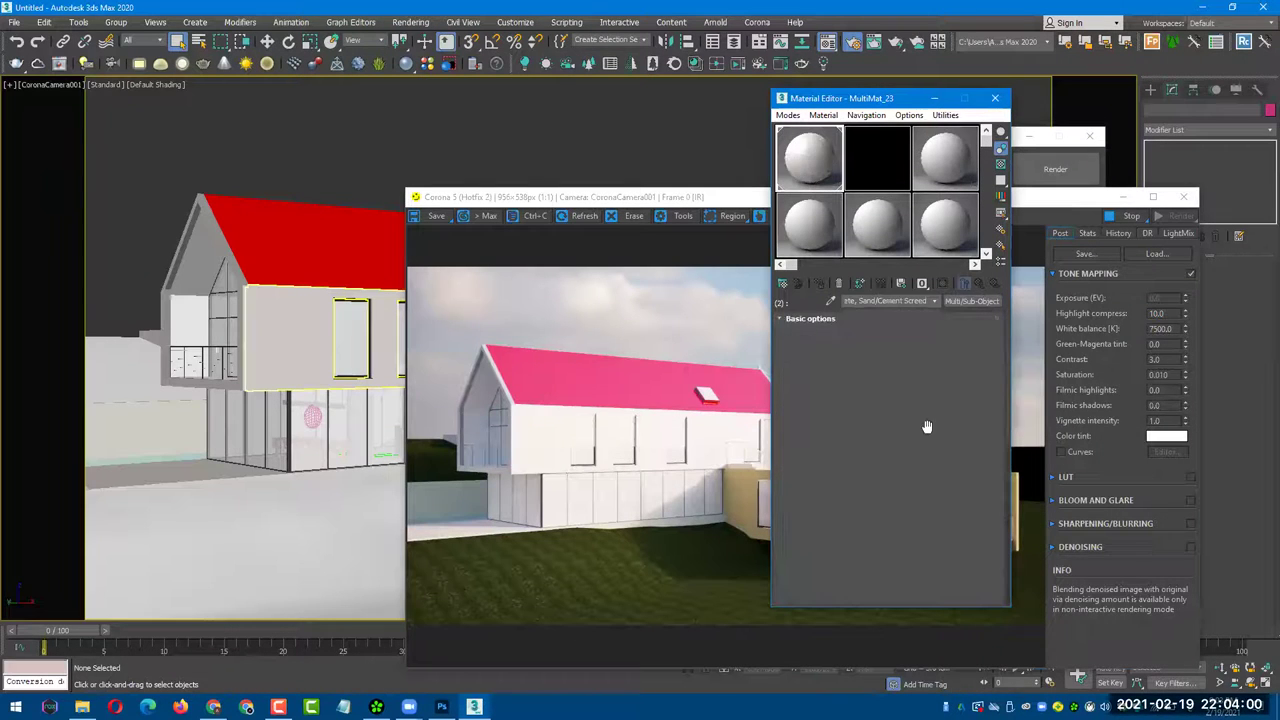
click(945, 340)
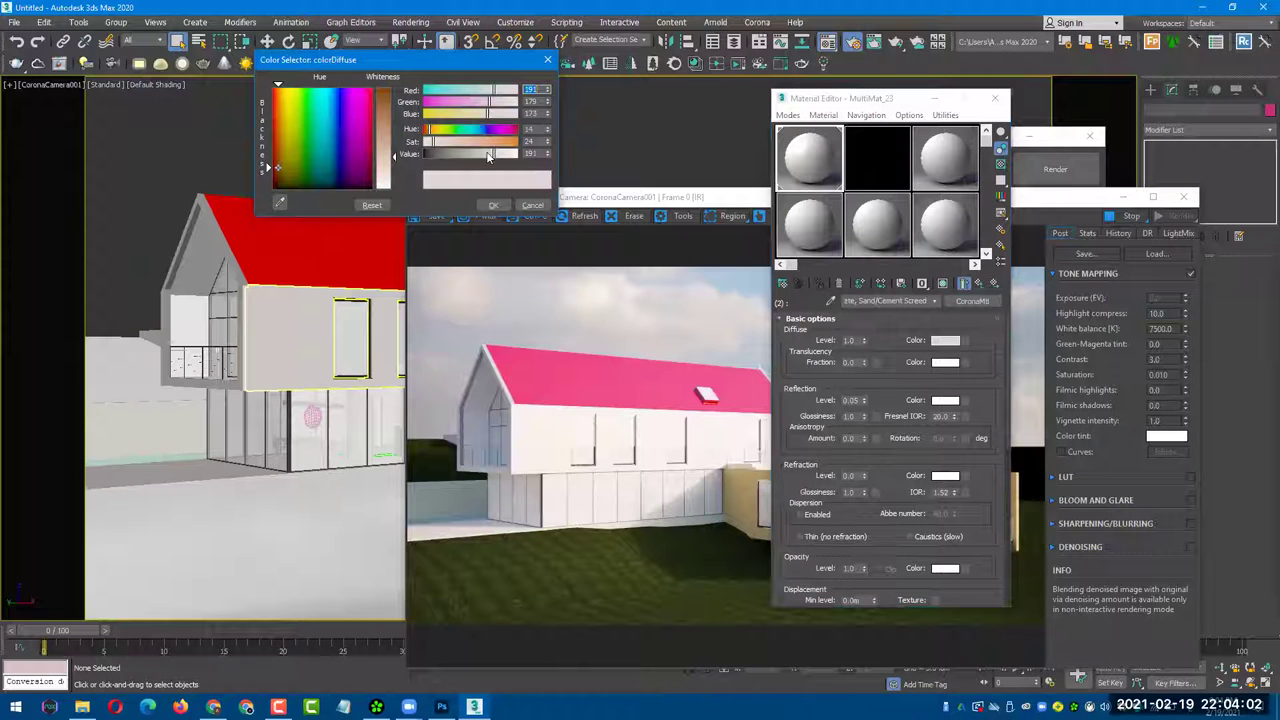
mouse_move(473, 152)
mouse_down()
mouse_move(459, 168)
mouse_move(452, 154)
mouse_up()
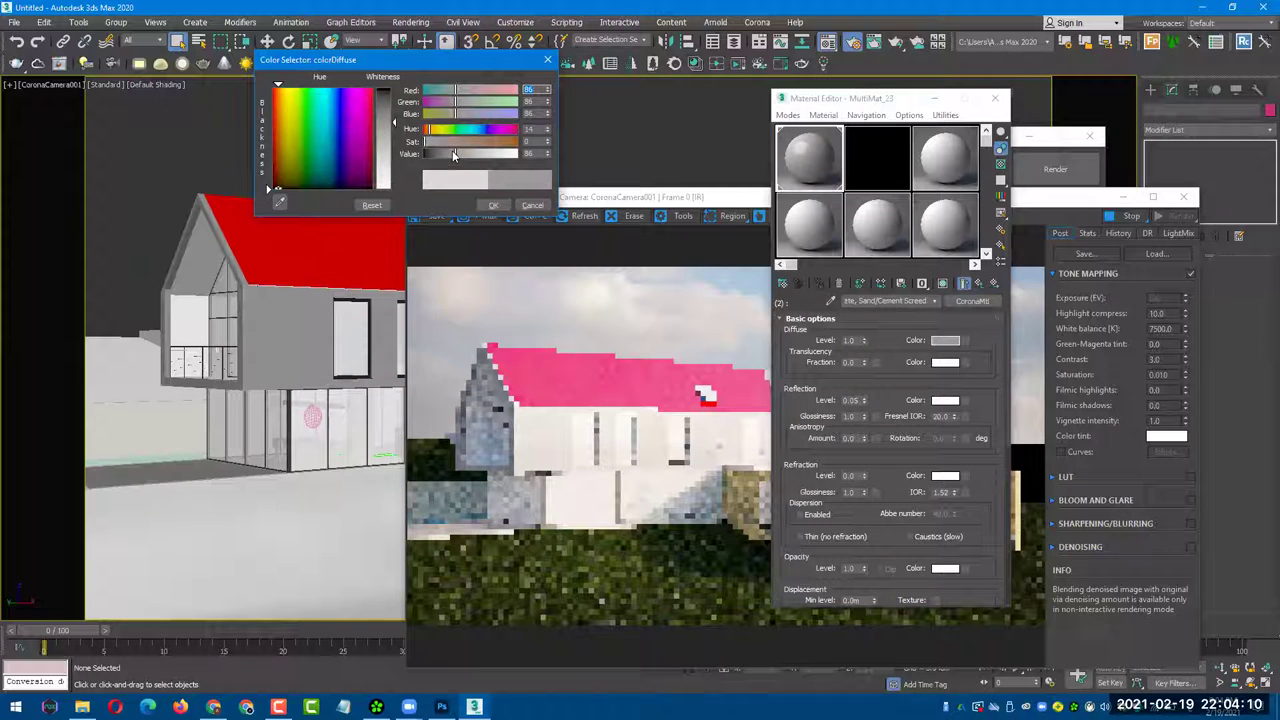
click(493, 205)
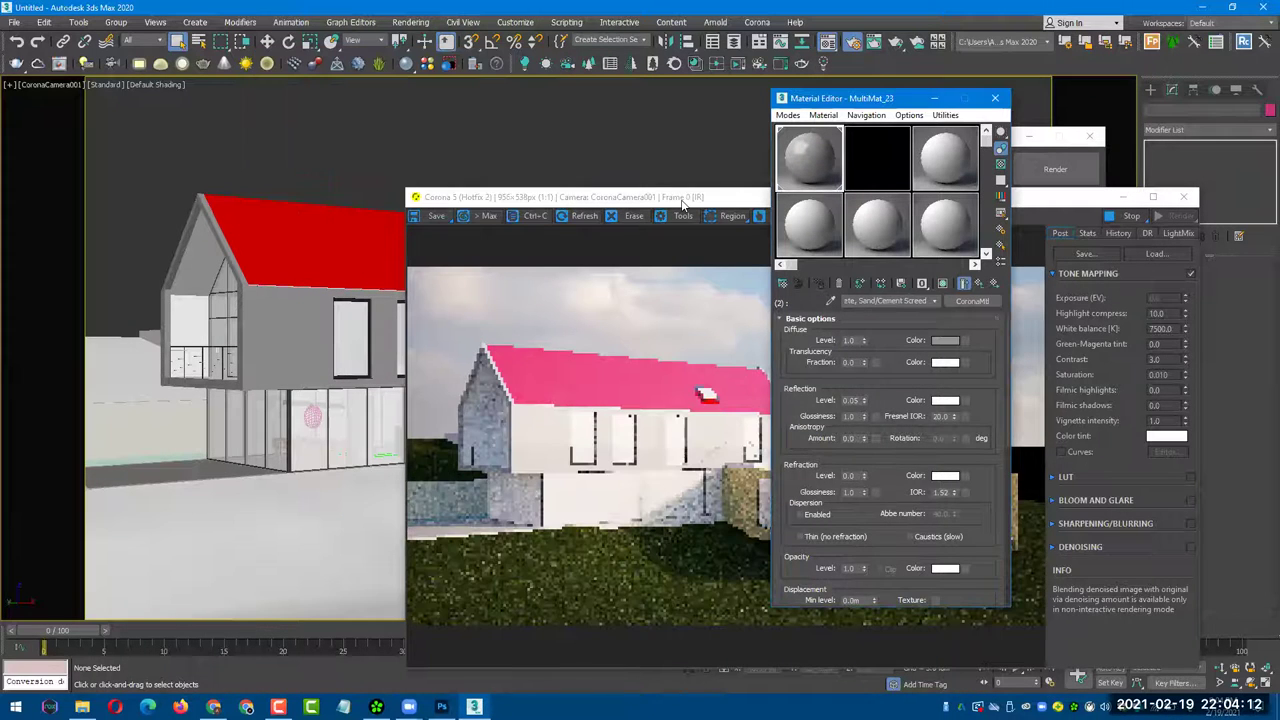
click(681, 199)
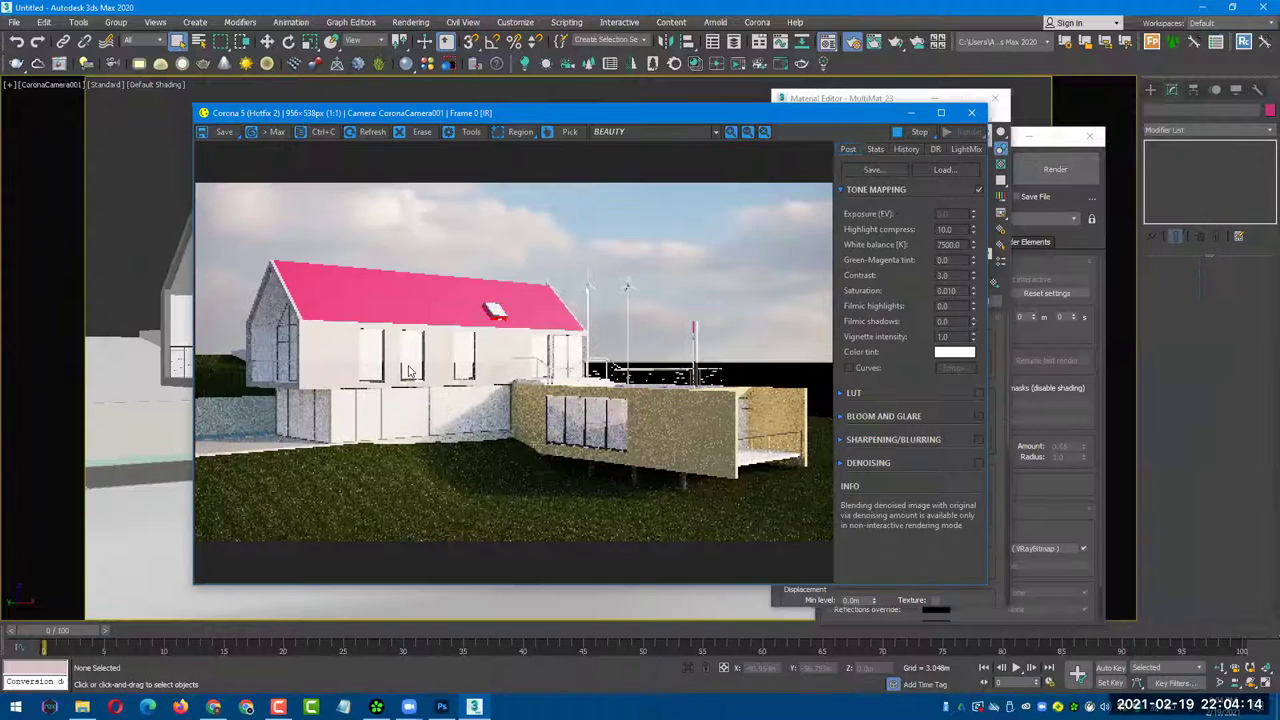
scroll(409, 377, up, 3)
scroll(409, 377, down, 3)
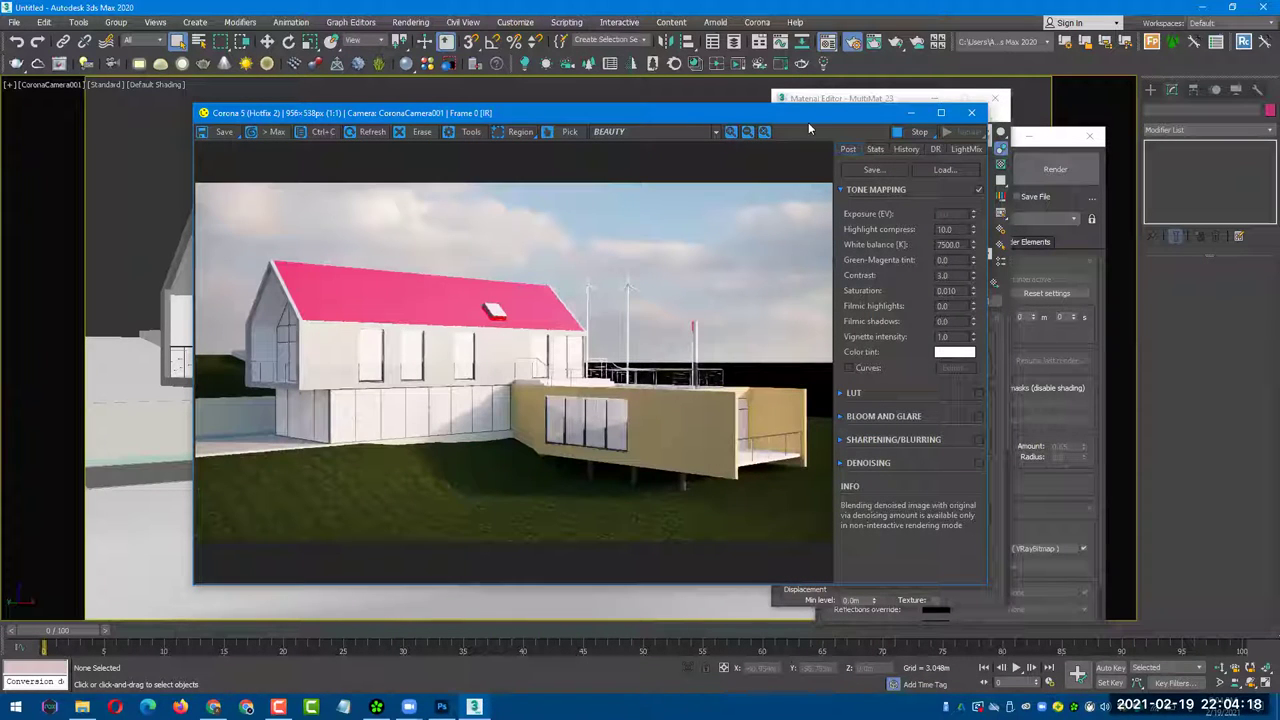
click(865, 100)
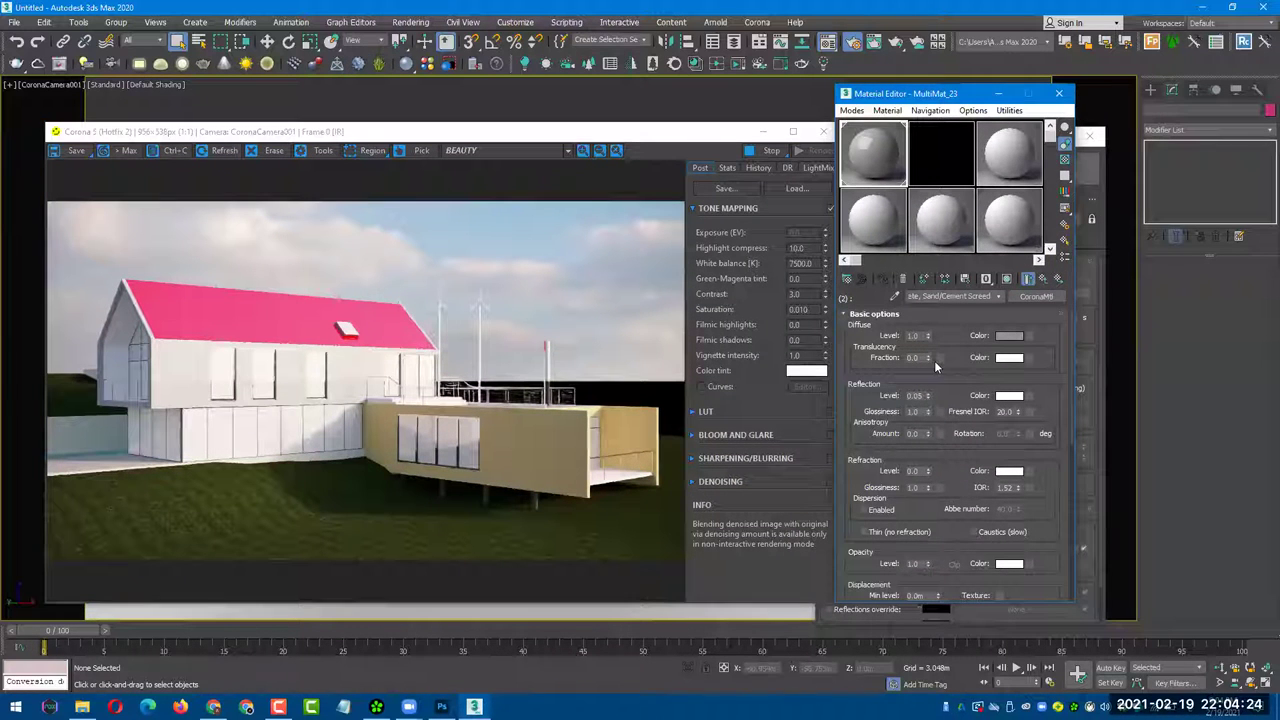
- Load the scene's sky environment map into a Material Editor slot as an instance
click(936, 162)
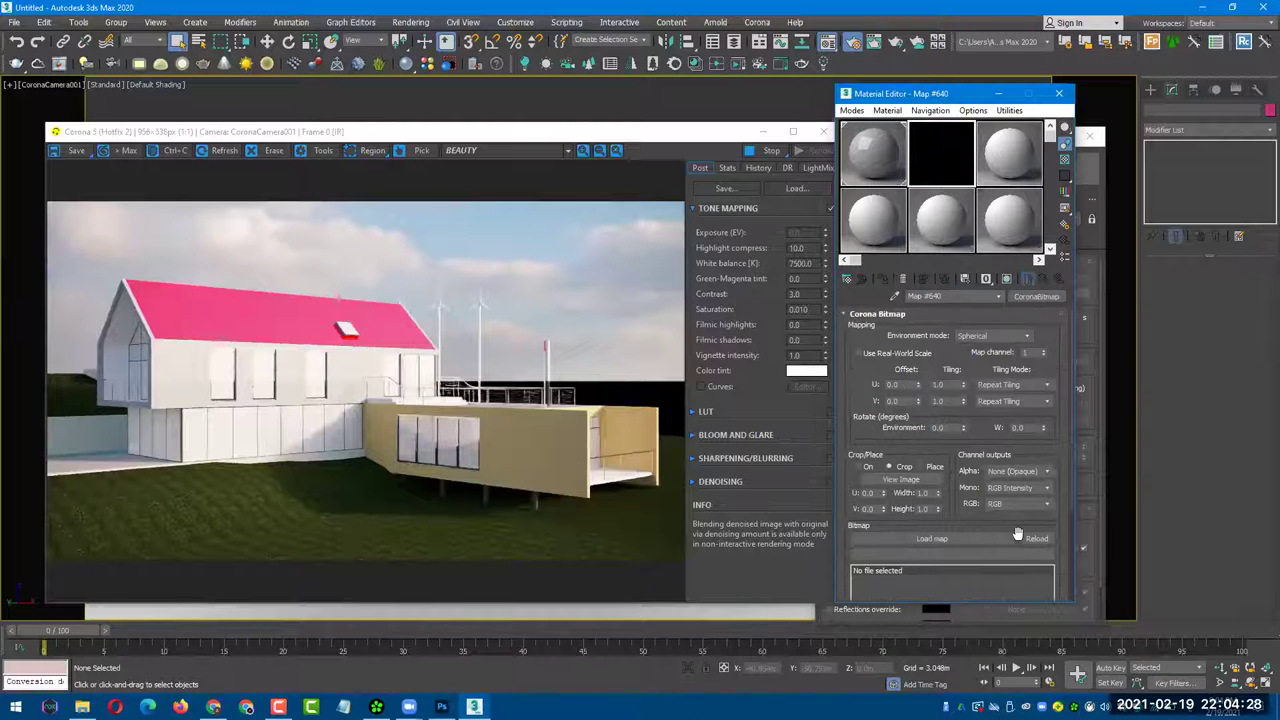
drag(1027, 548, 744, 395)
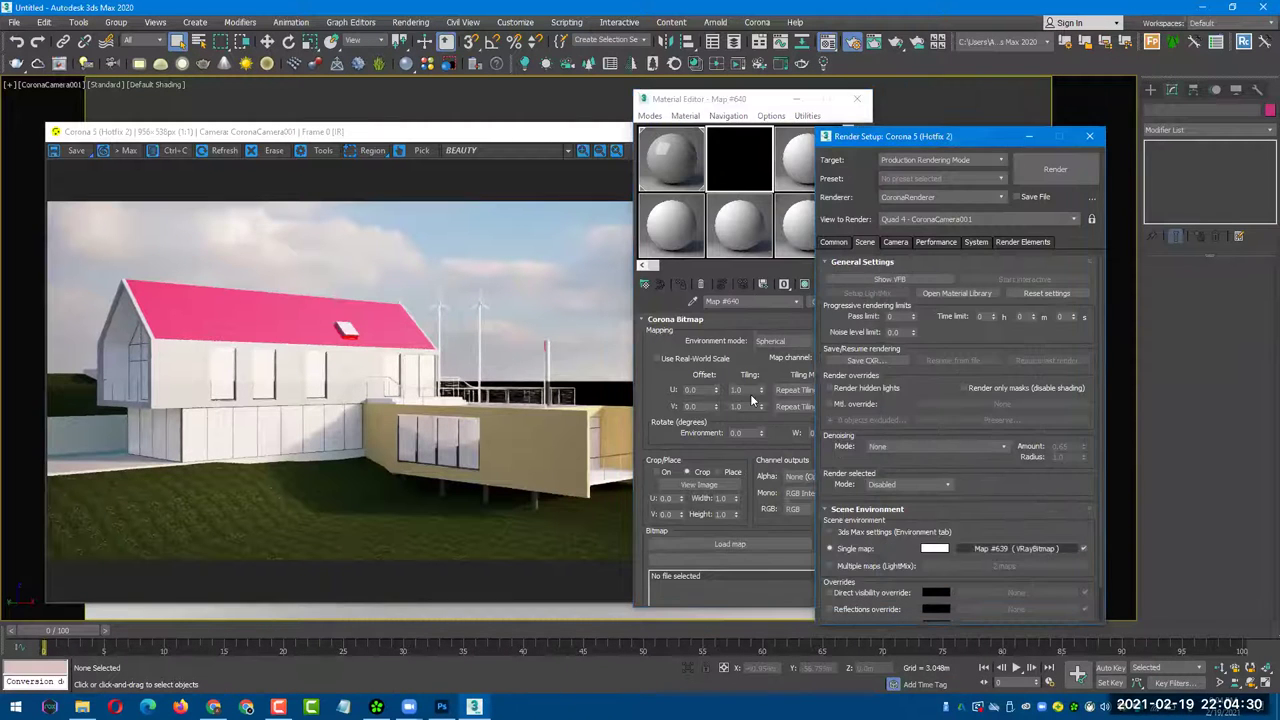
key(Return)
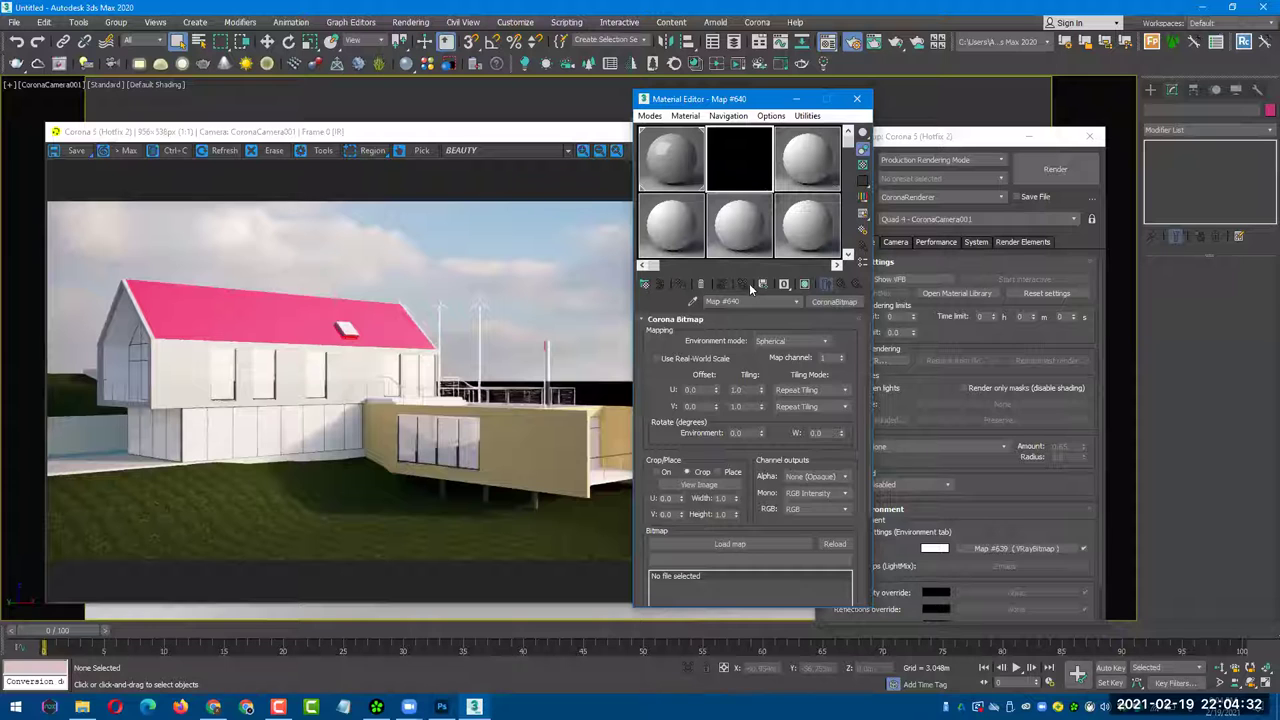
- Try sky Horiz. rotation values 40, 90, 180, 160 and 170, testing a horizontal flip
double_click(731, 398)
text(40)
key(Return)
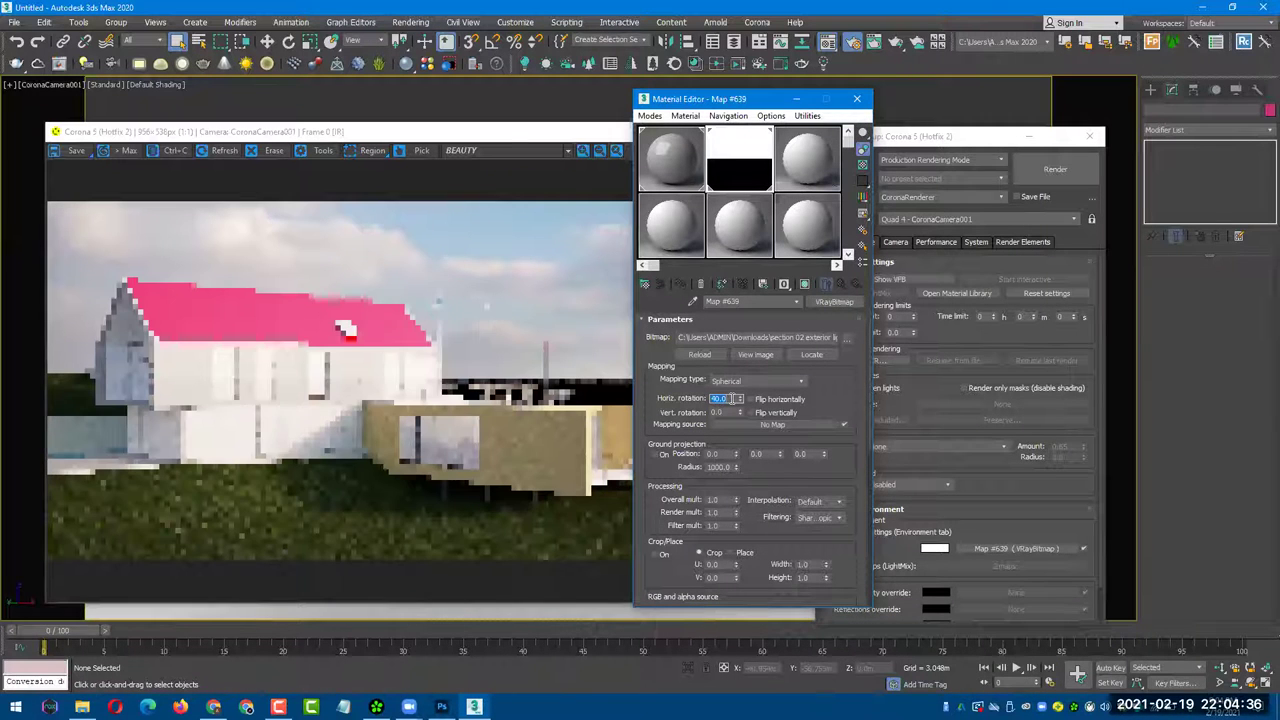
click(792, 395)
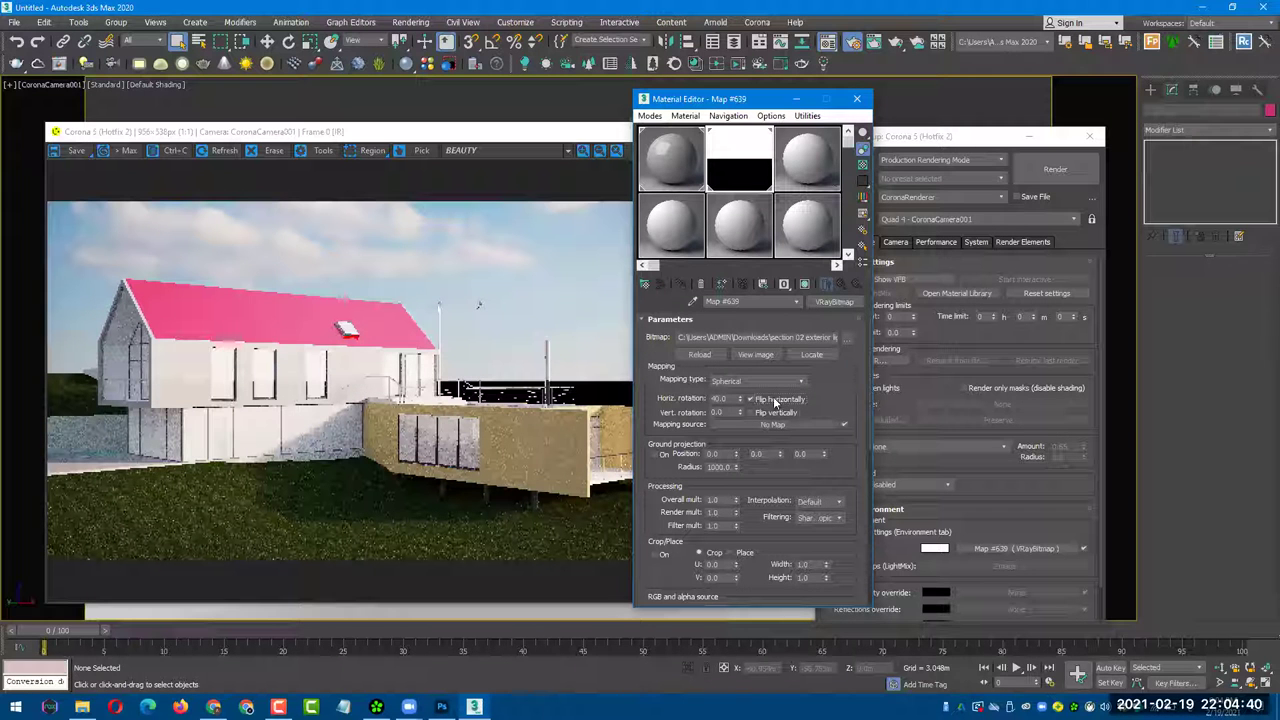
click(773, 396)
text(90)
key(Return)
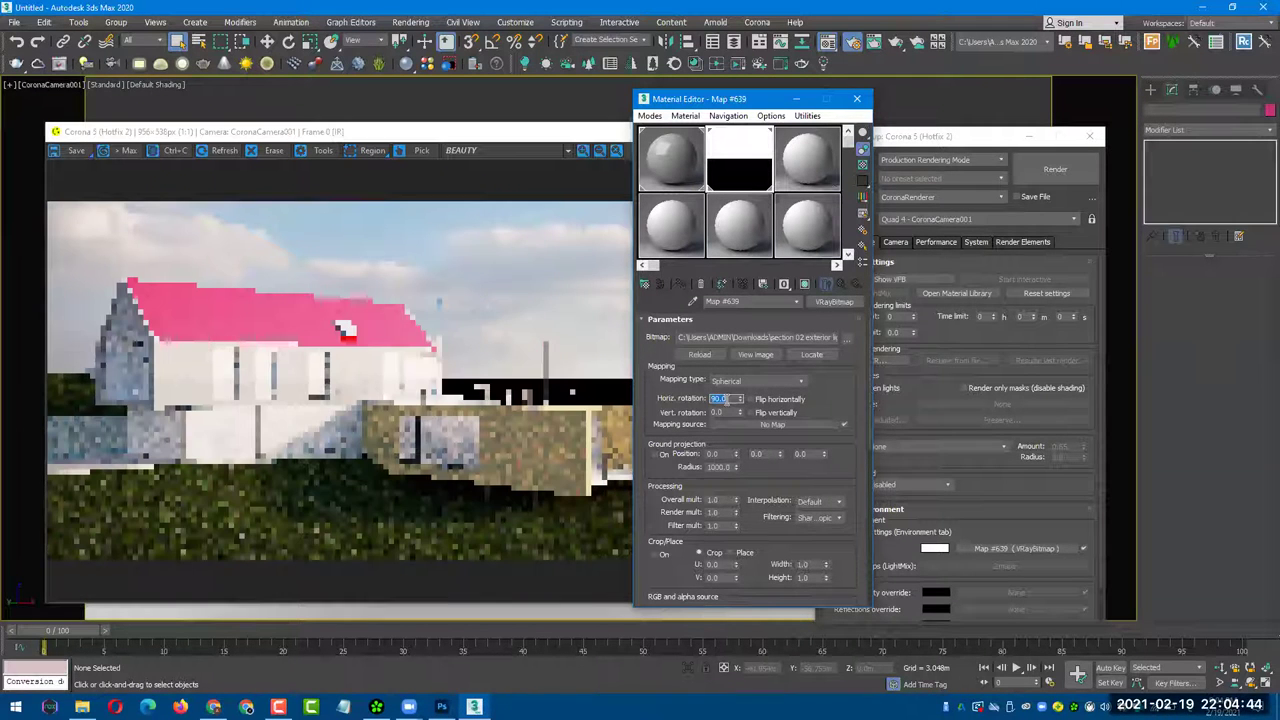
text(180)
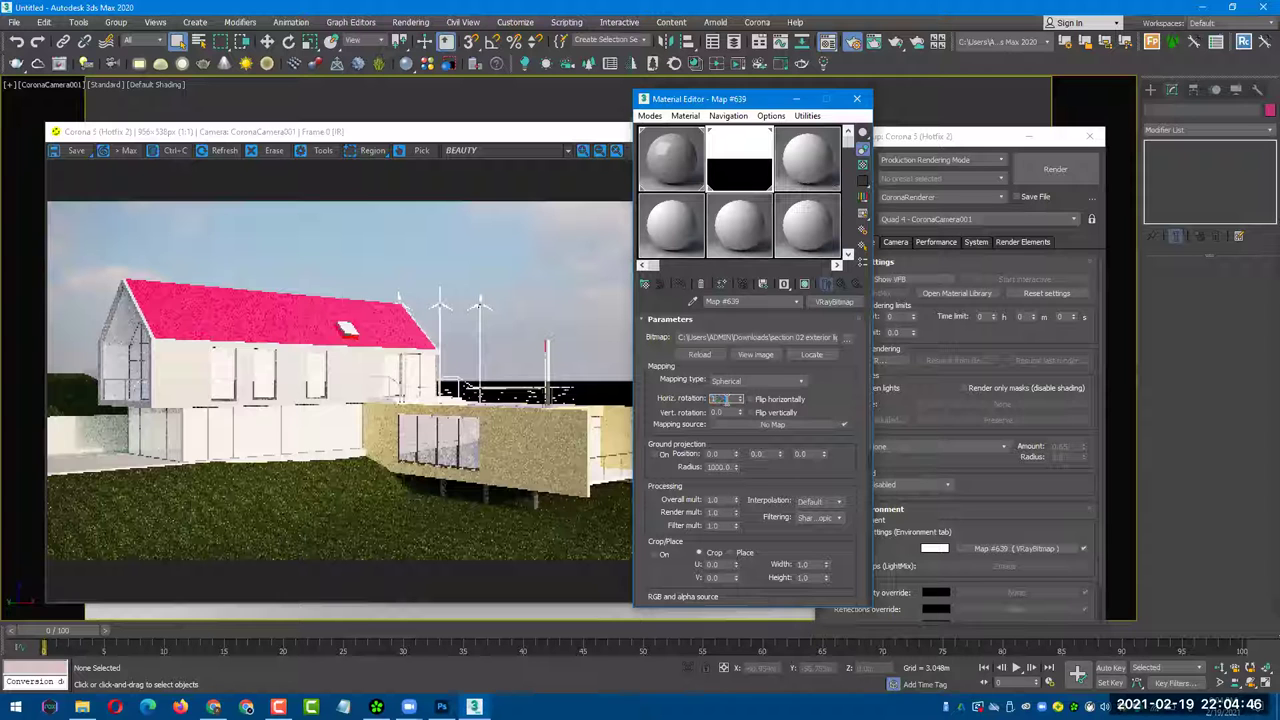
key(Return)
text(160)
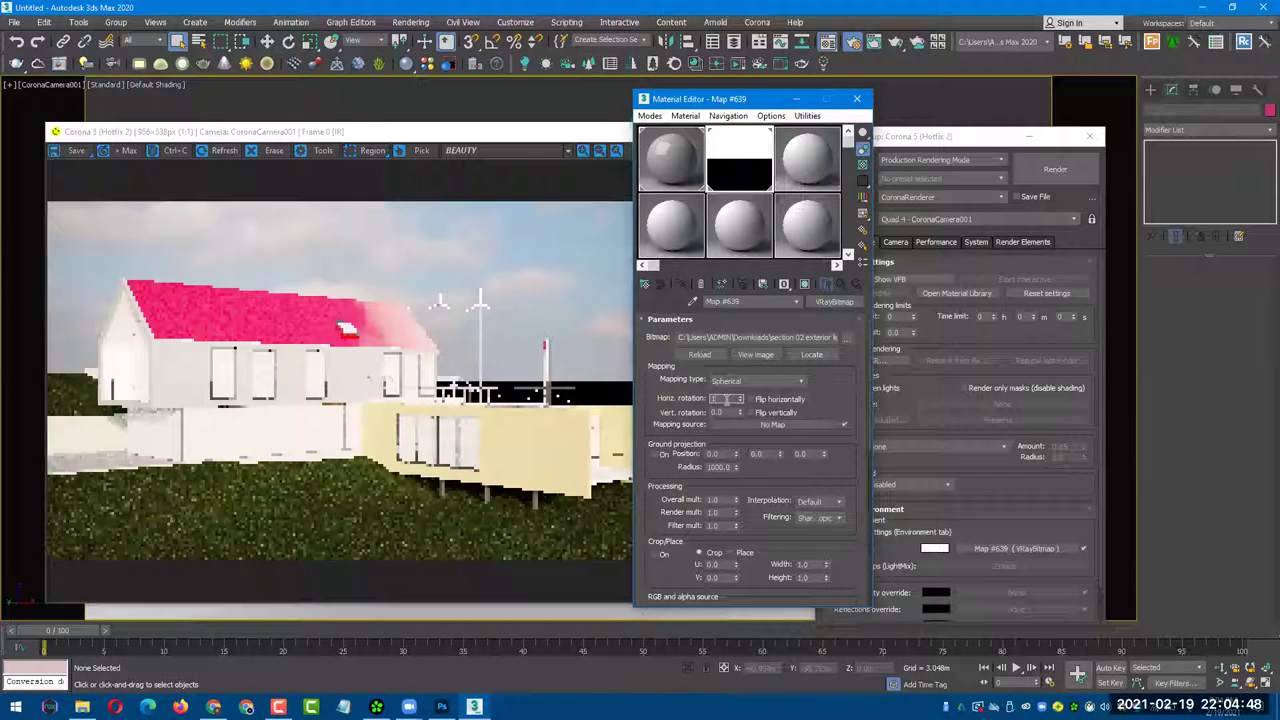
key(Return)
text(150.0)
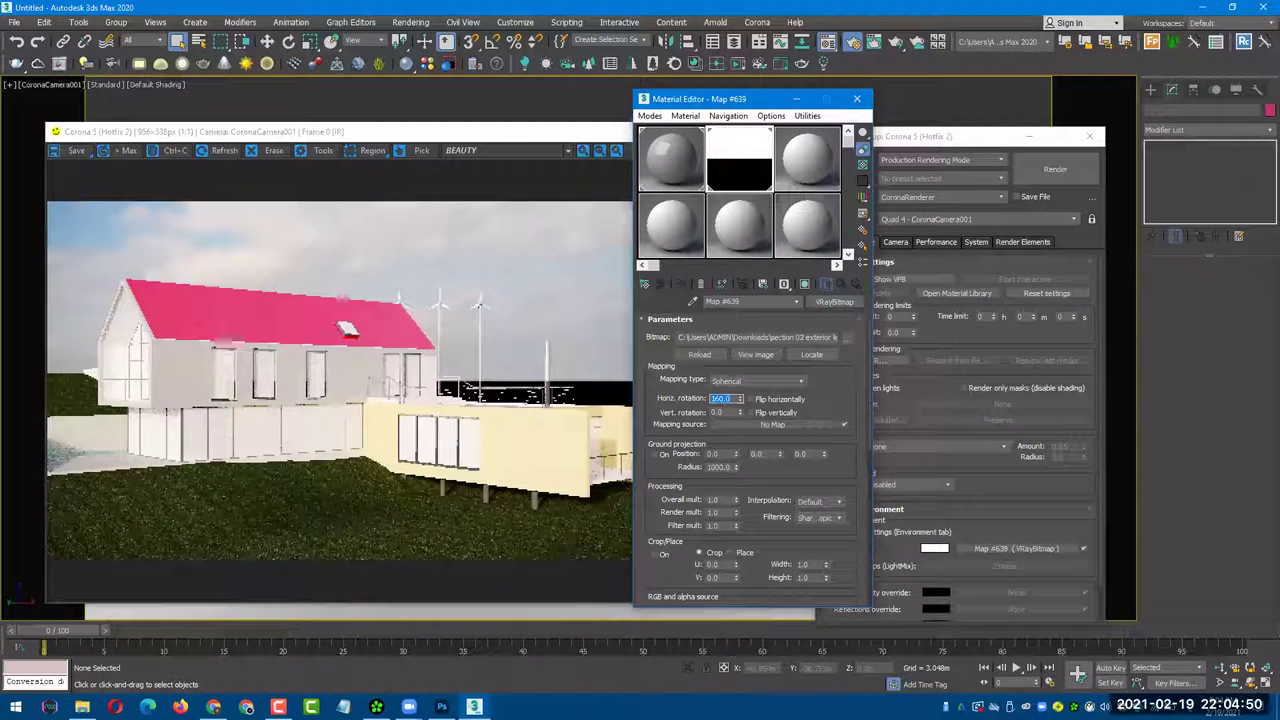
text(170)
key(Return)
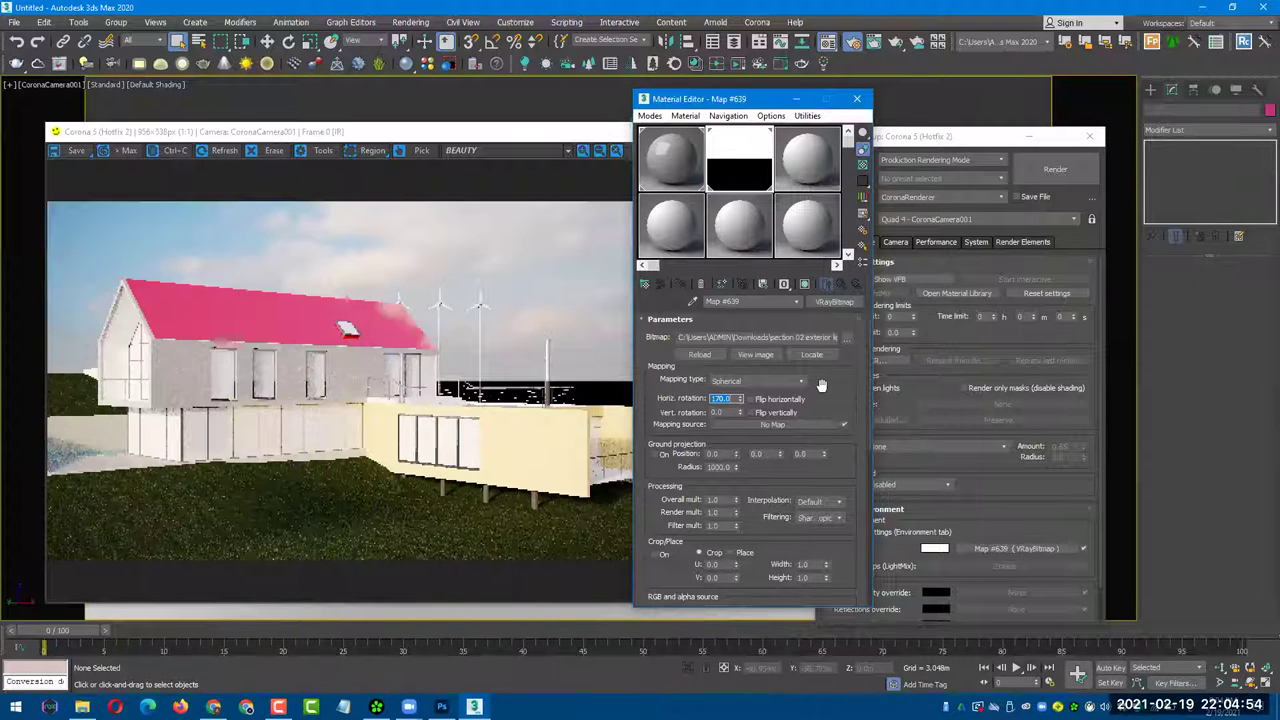
- Try sky rotations of 220, 210, 200 and 190 degrees, leaving it unflipped
drag(751, 99, 816, 93)
text(220)
key(Return)
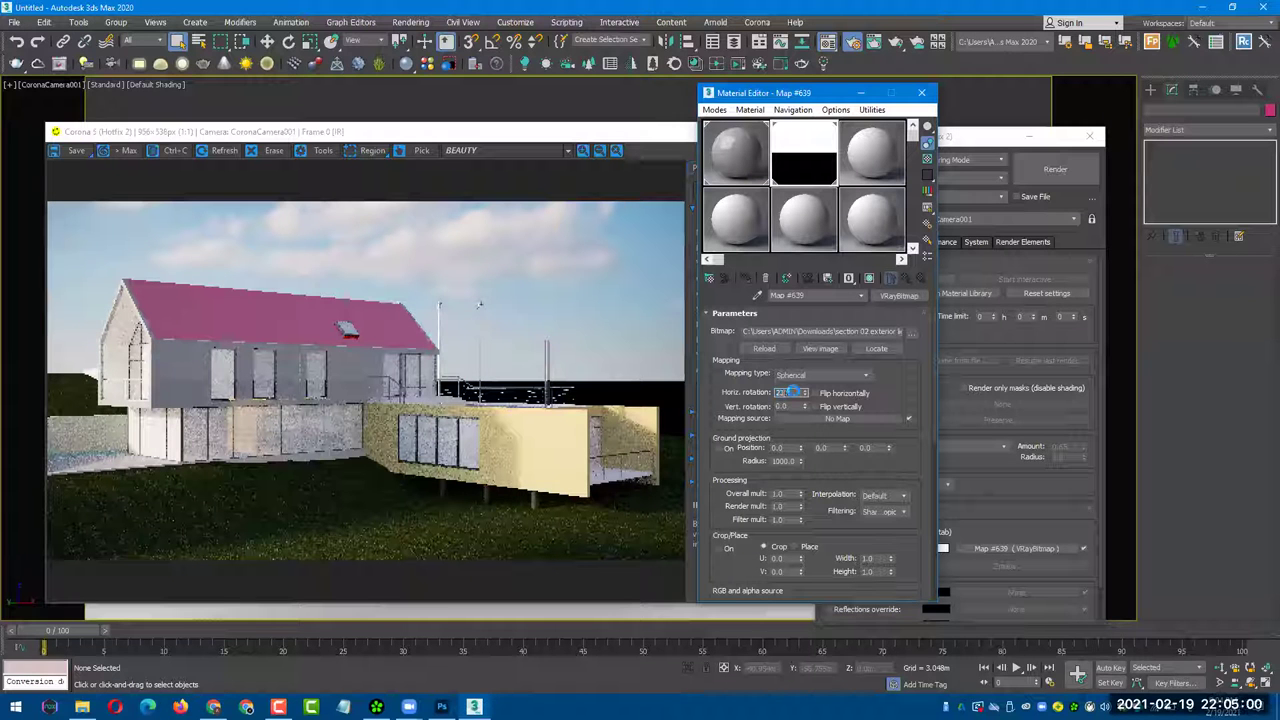
text(210)
key(Return)
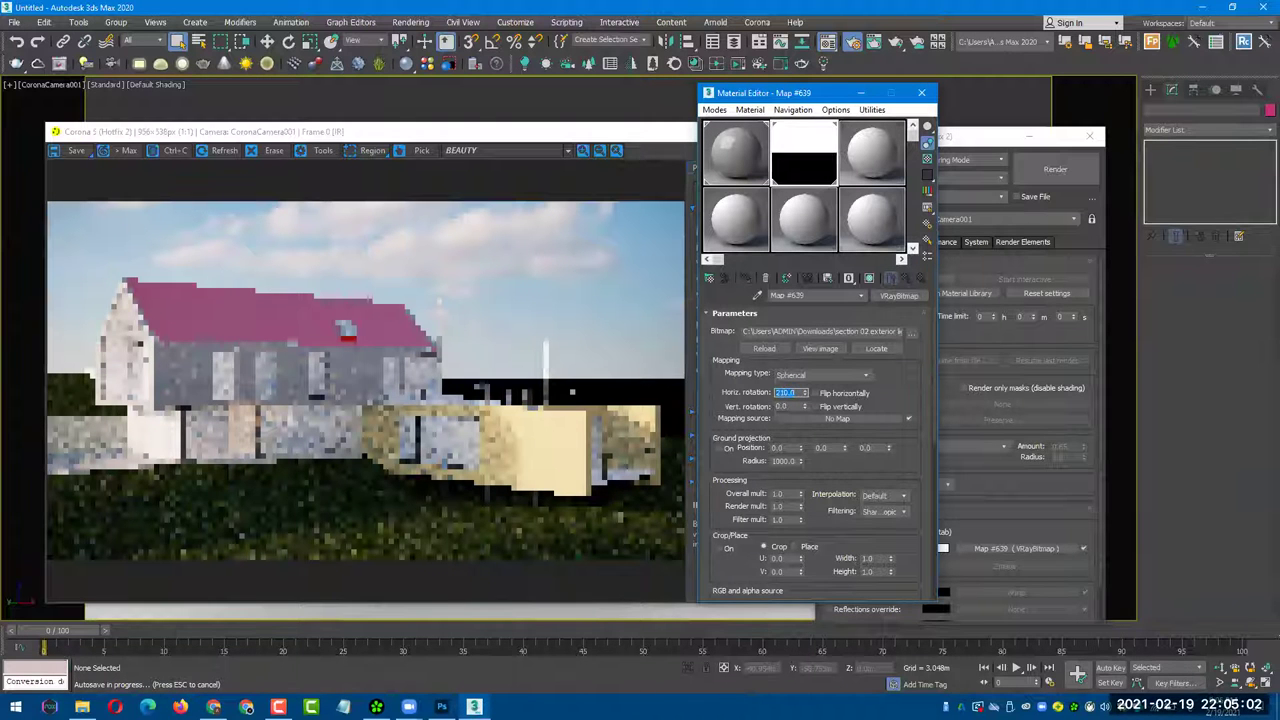
text(200)
key(Return)
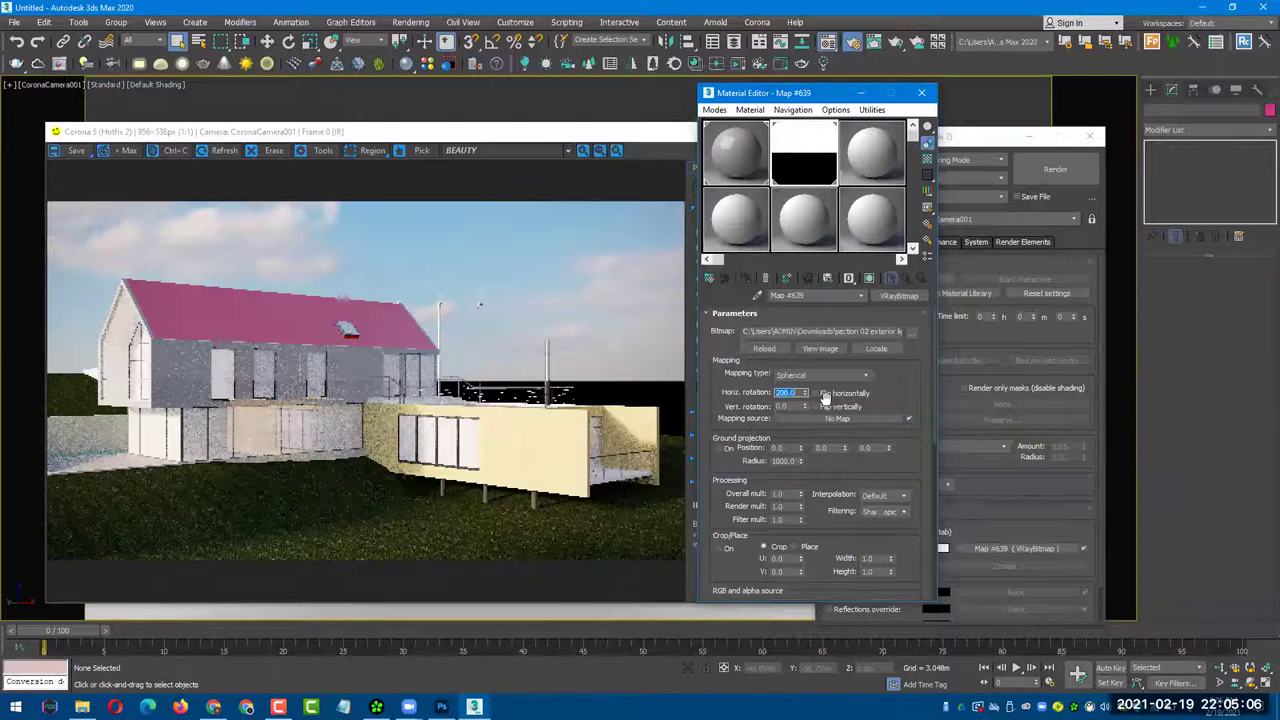
text(190)
key(Return)
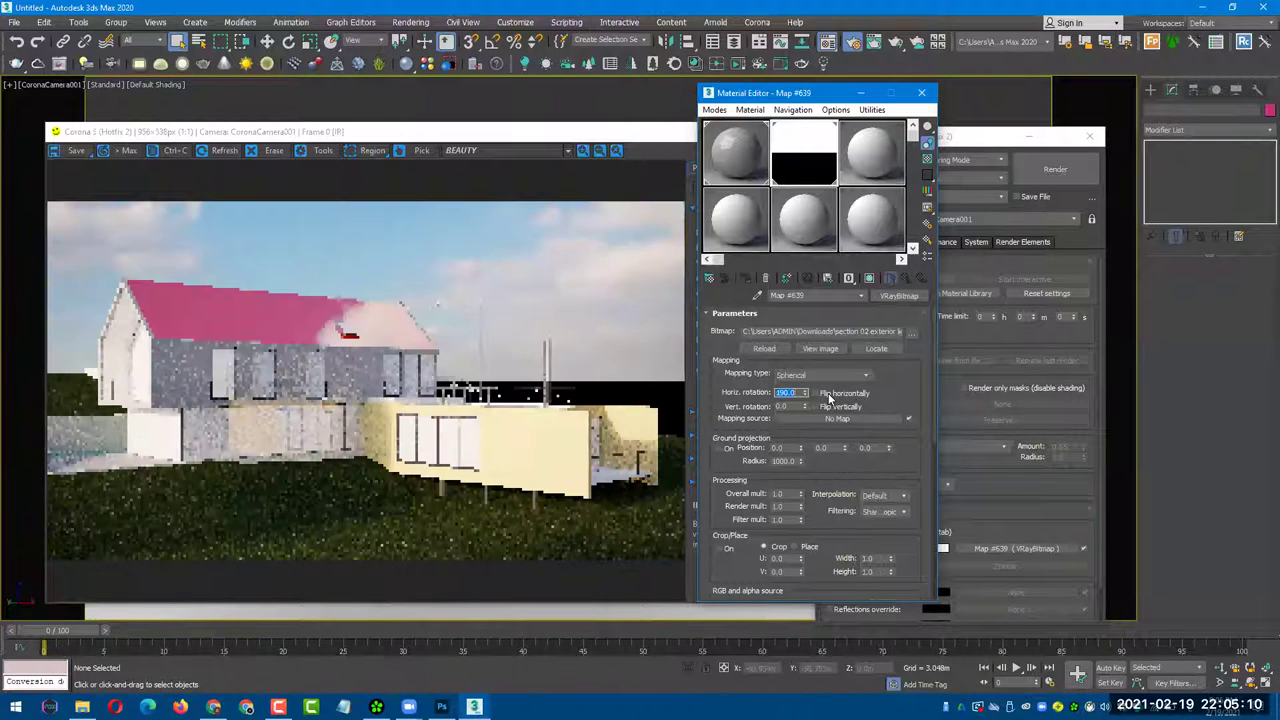
click(829, 396)
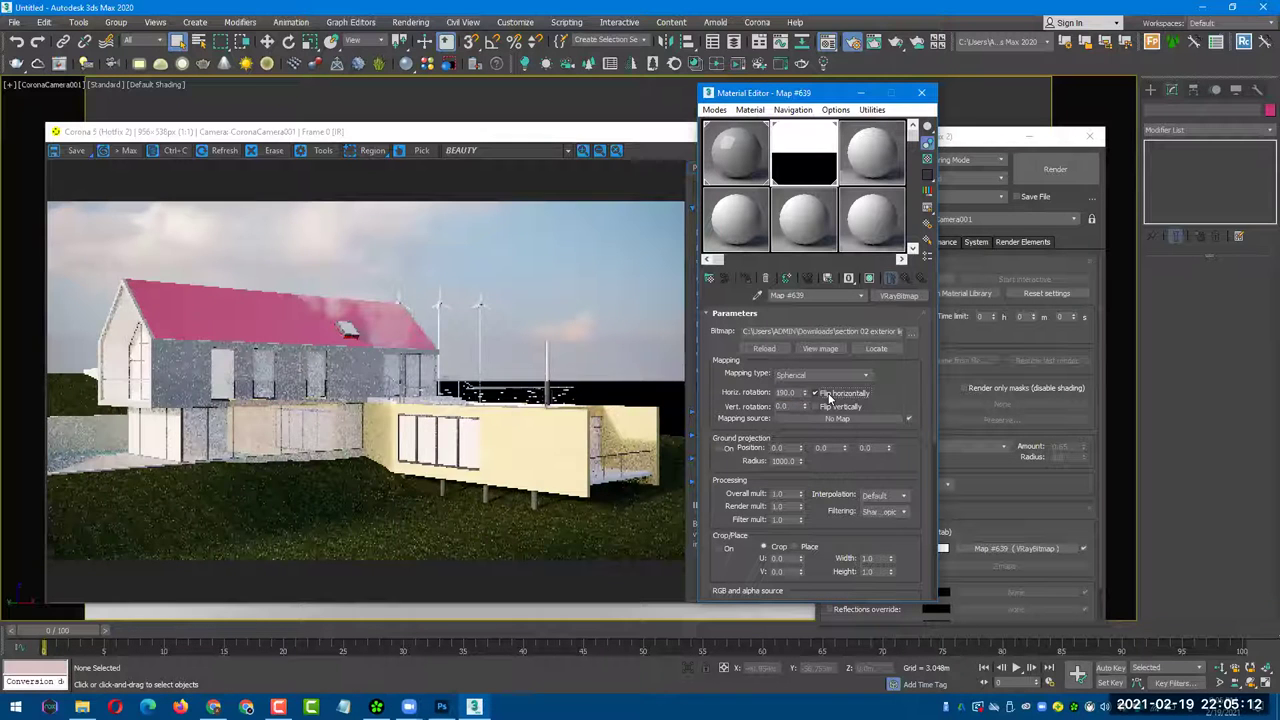
click(828, 396)
- Settle the sky rotation at 40 degrees after testing 270, 50 and 30
double_click(787, 393)
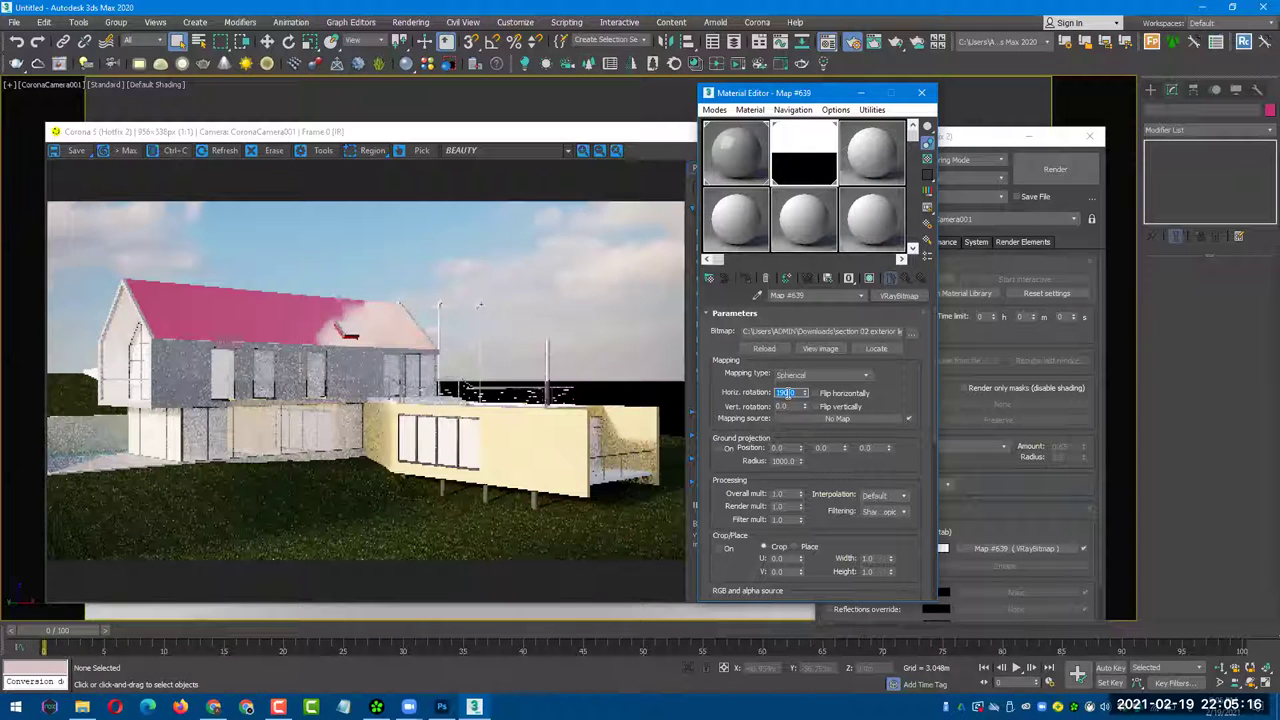
text(270)
key(Return)
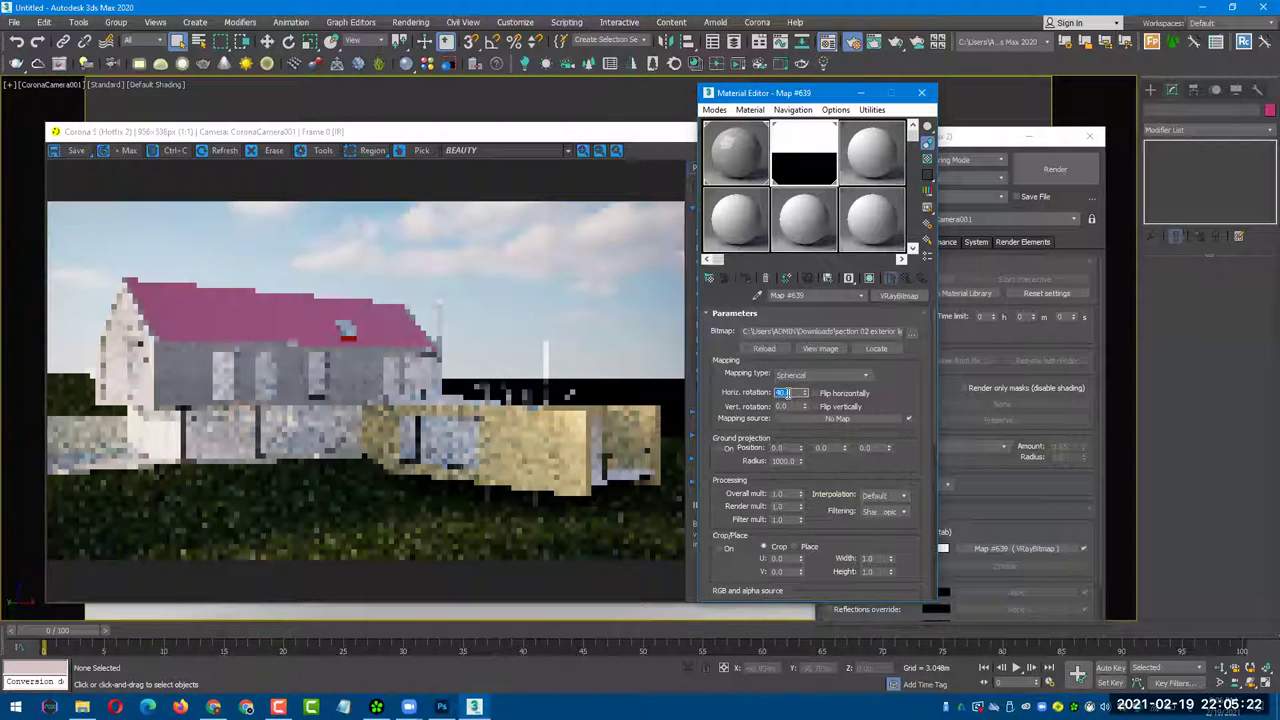
key(Return)
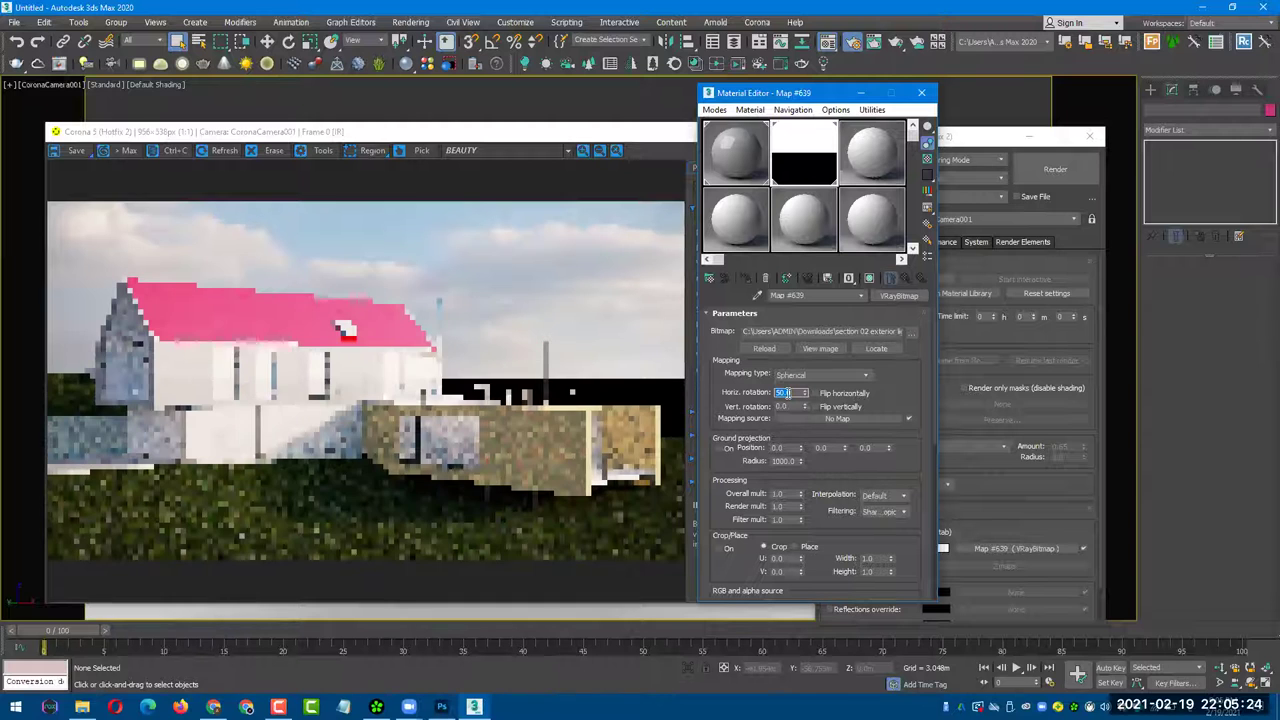
text(50)
key(Return)
text(30)
key(Return)
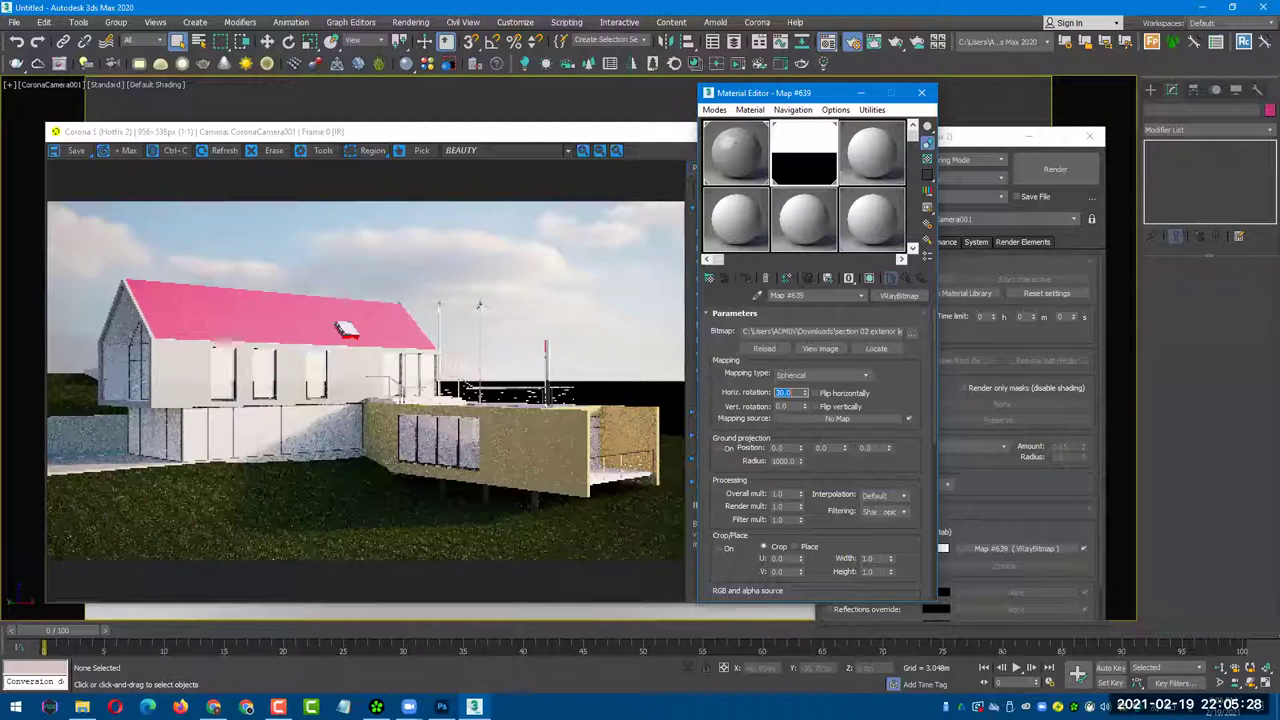
text(40)
key(Return)
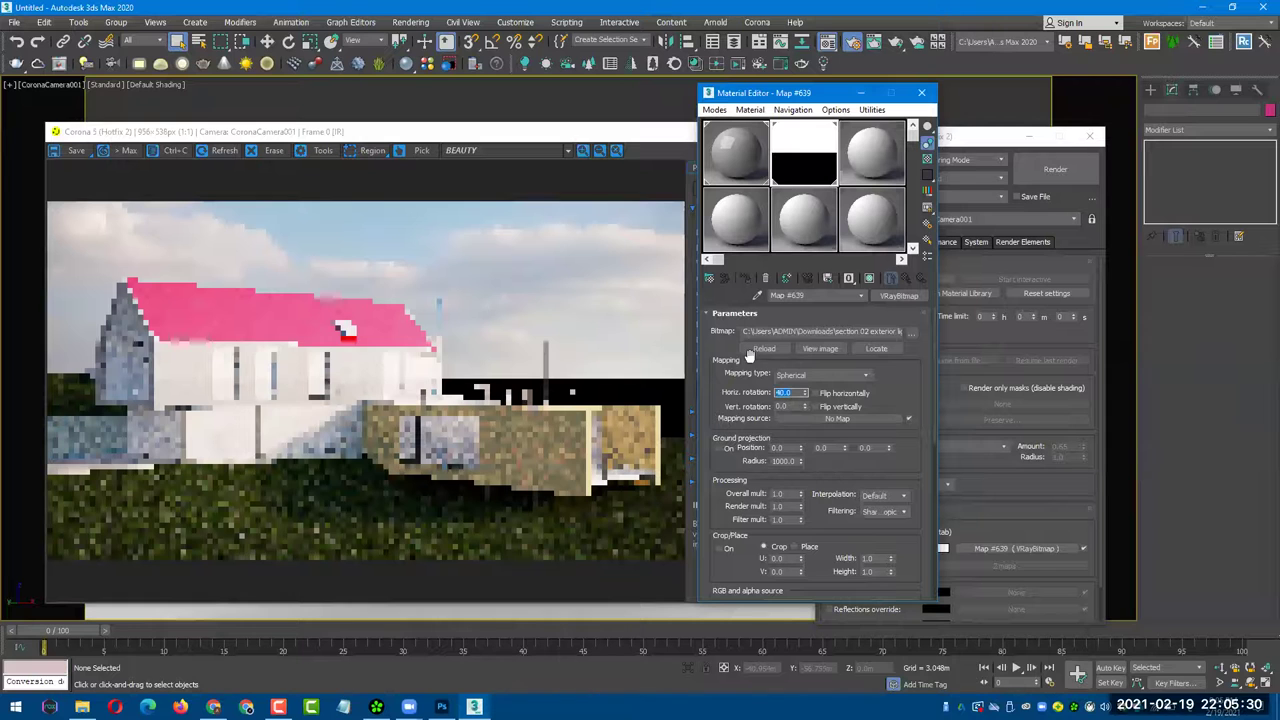
click(641, 311)
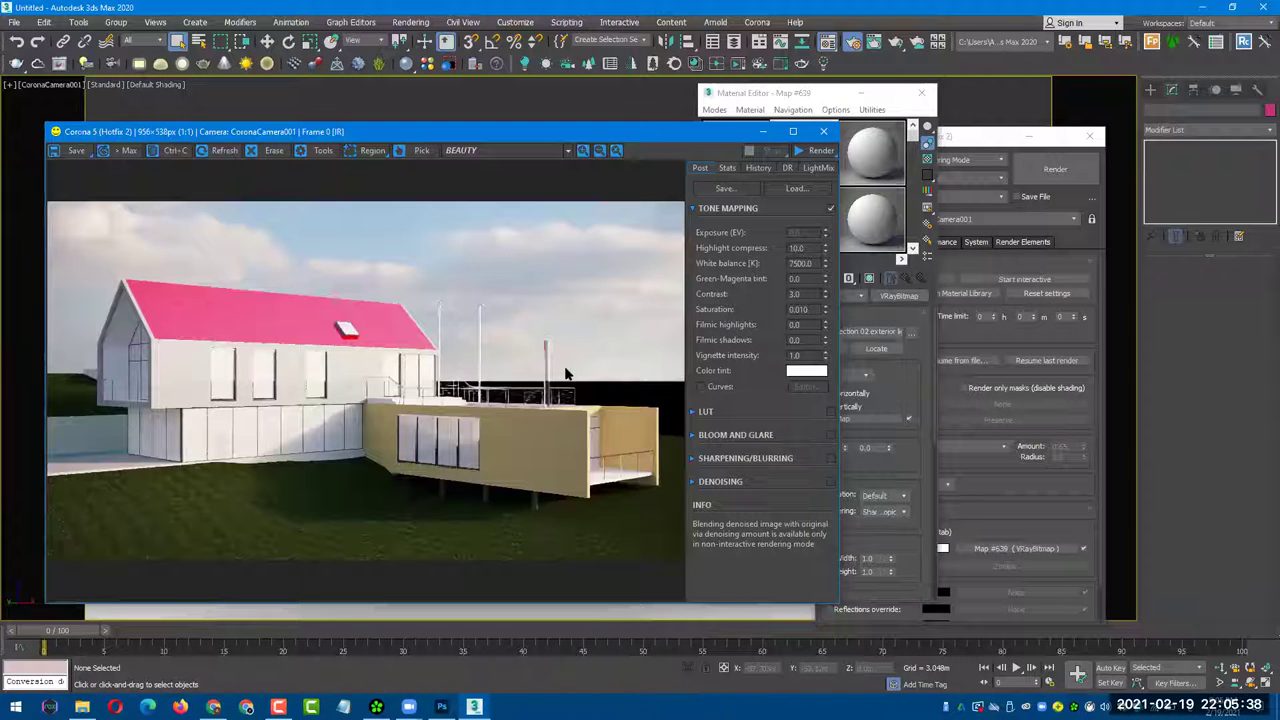
- Open Render Setup and set the output size to 1920x1080
click(823, 134)
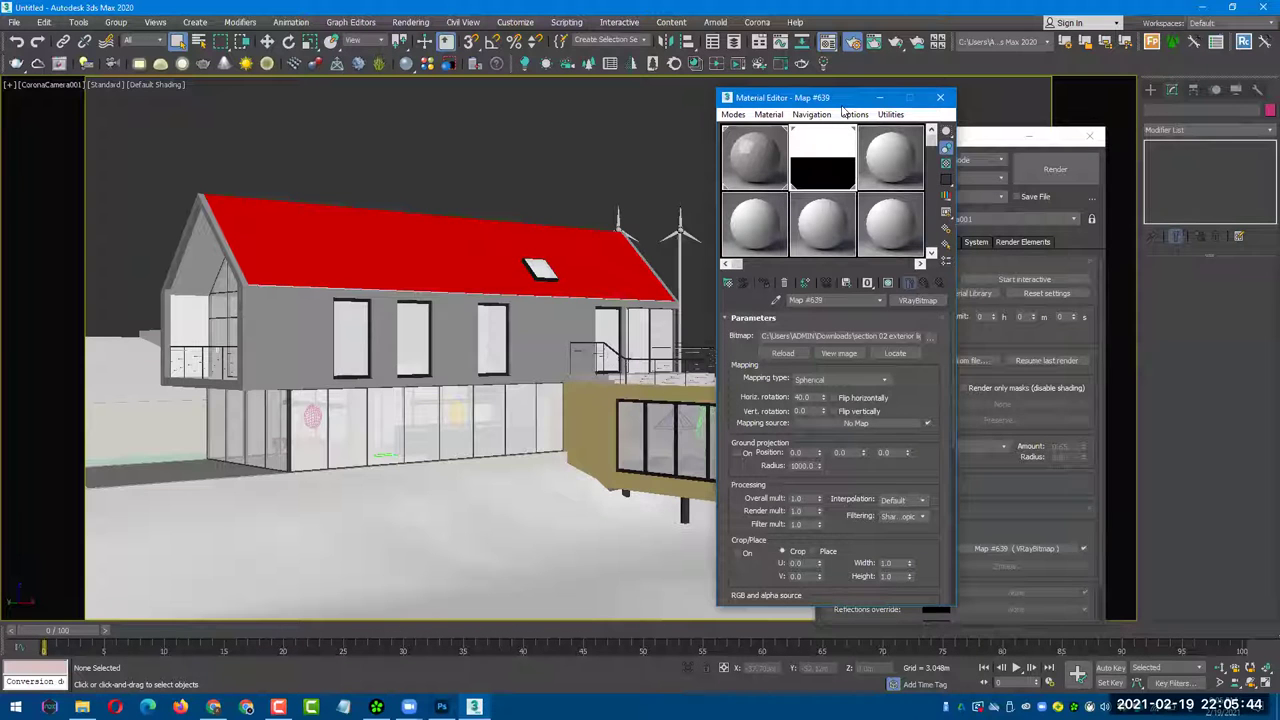
key(F10)
click(818, 282)
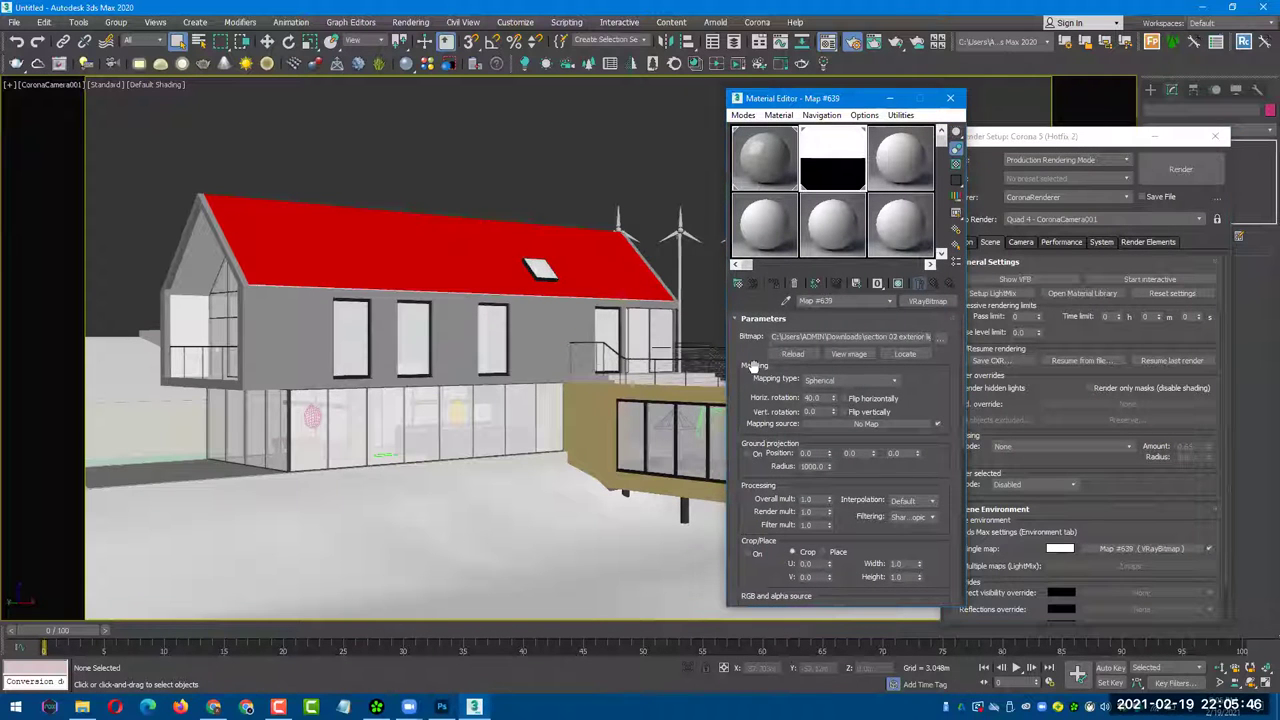
click(1062, 147)
click(985, 241)
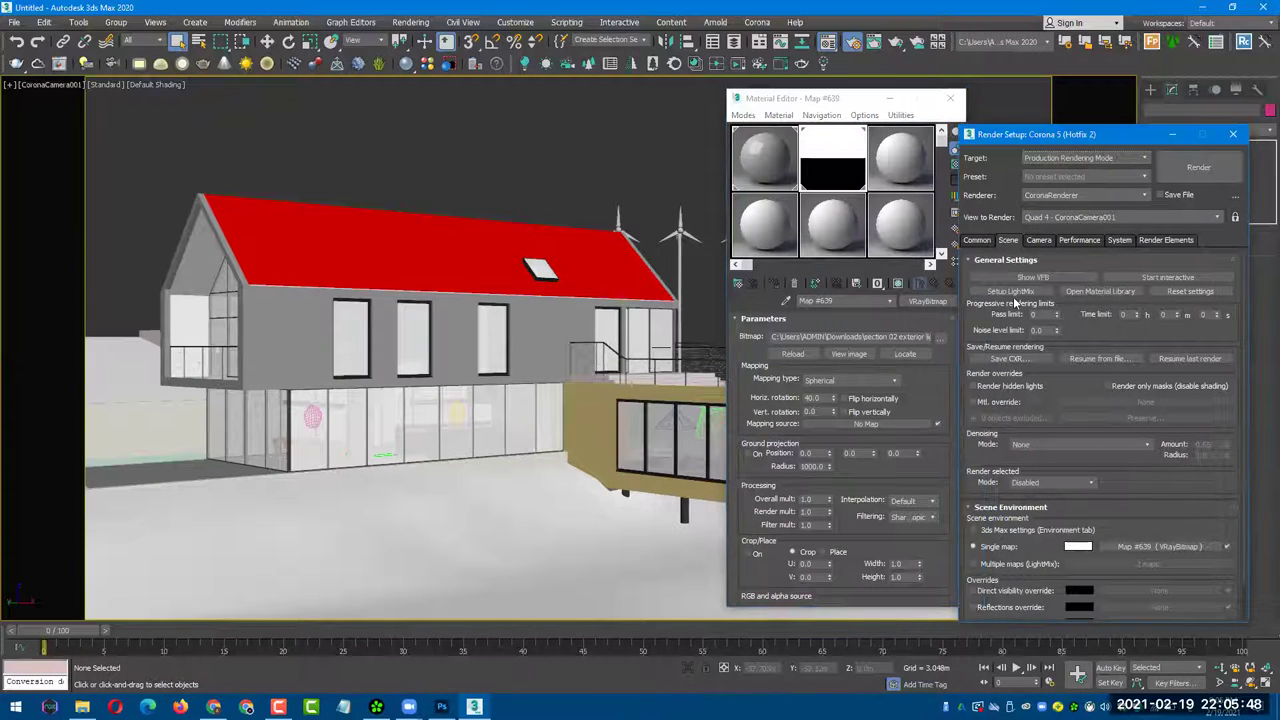
click(1110, 428)
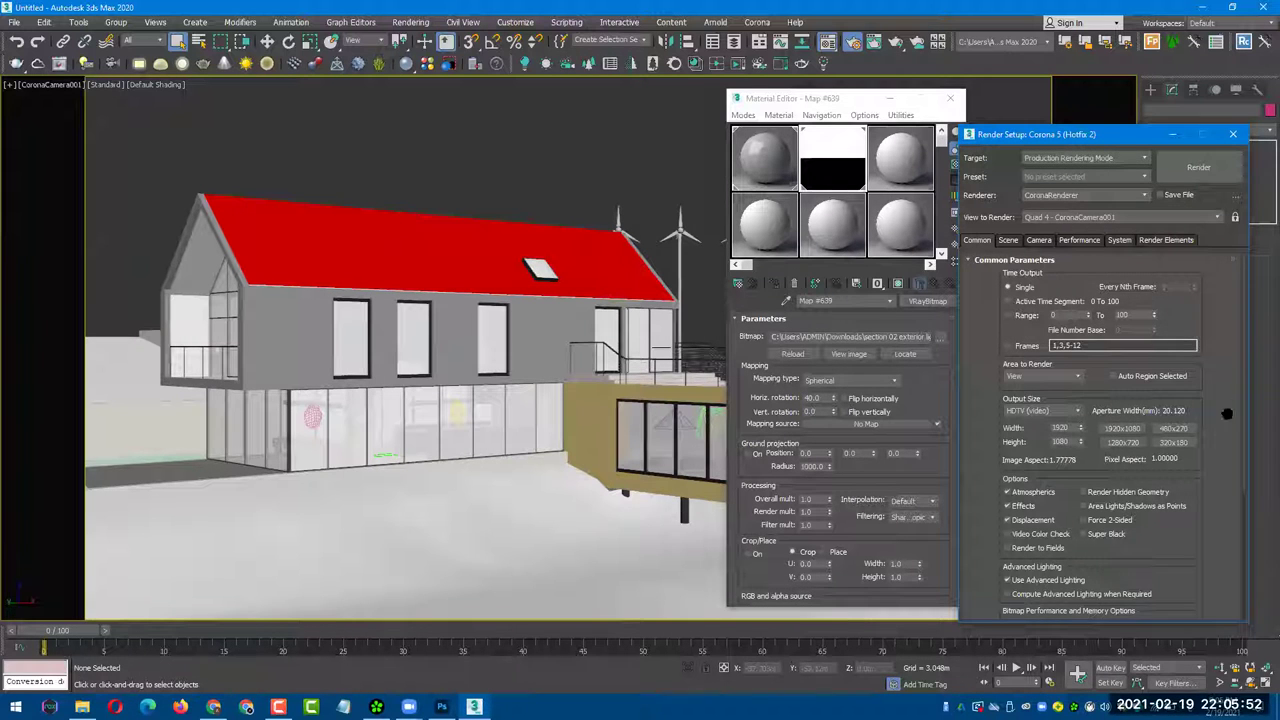
scroll(1100, 400, down, 1)
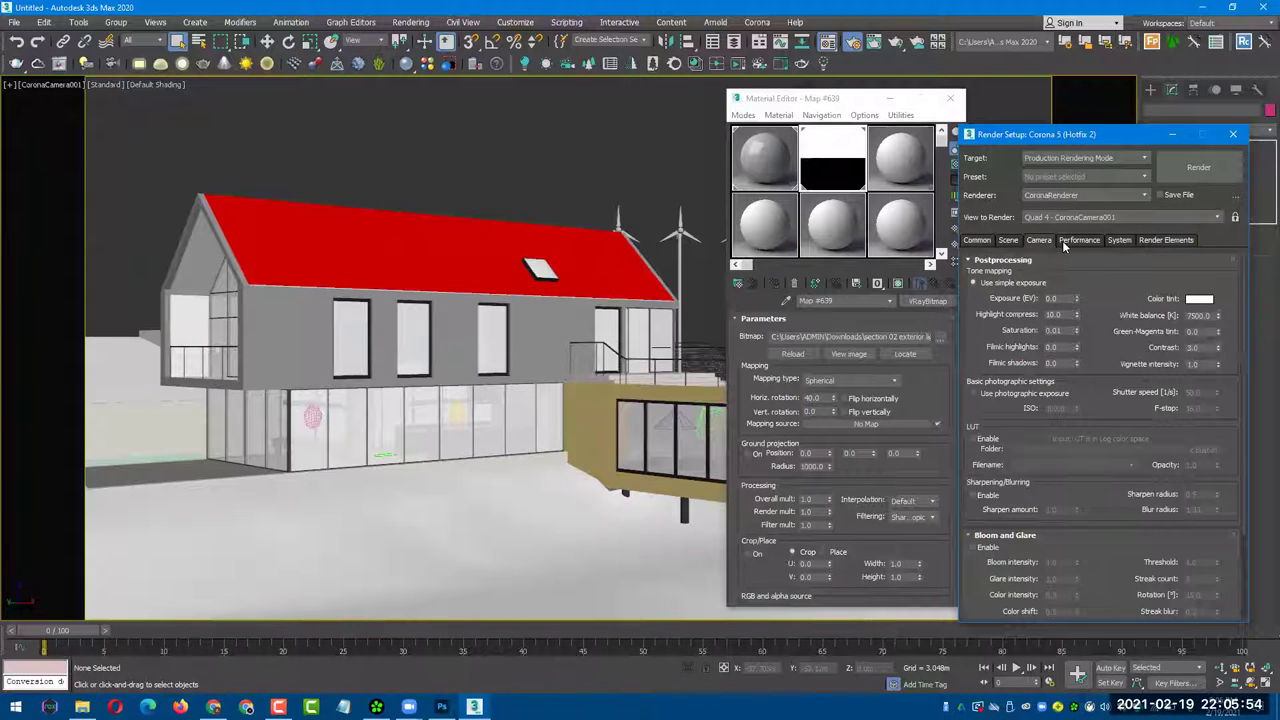
- Browse the Corona render tabs and edit the progressive time limit minutes
click(1079, 240)
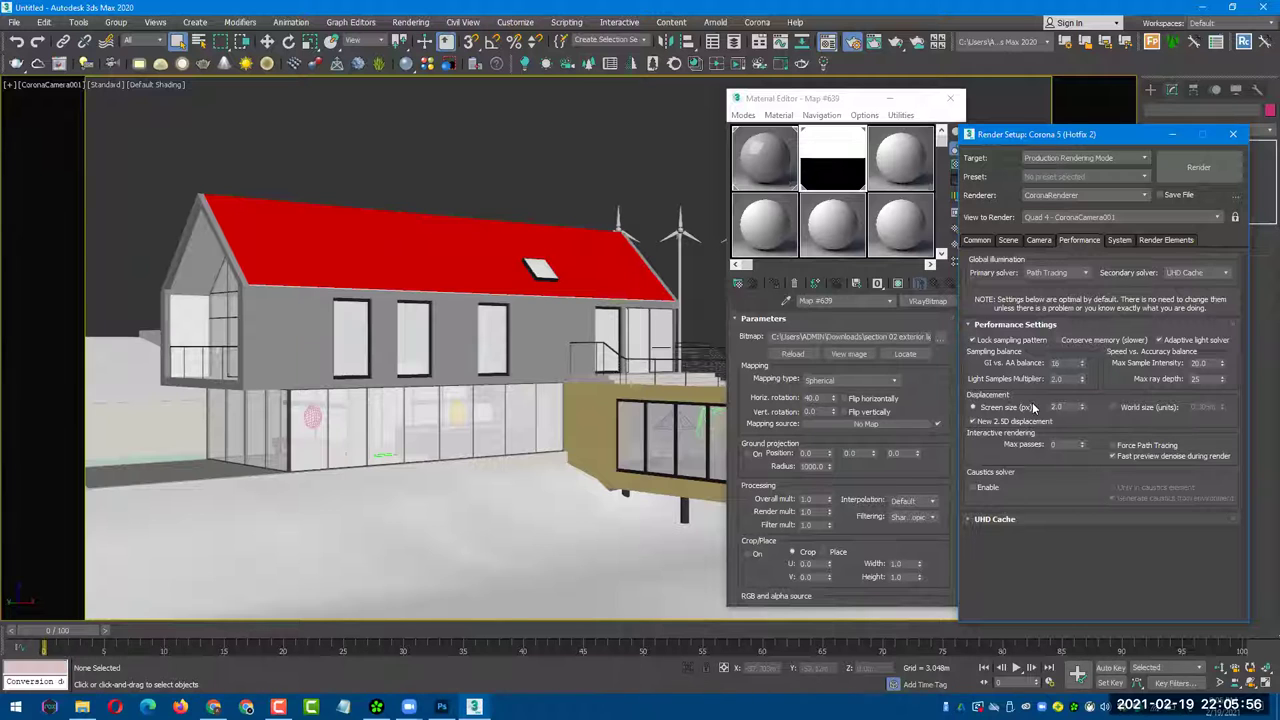
click(1119, 240)
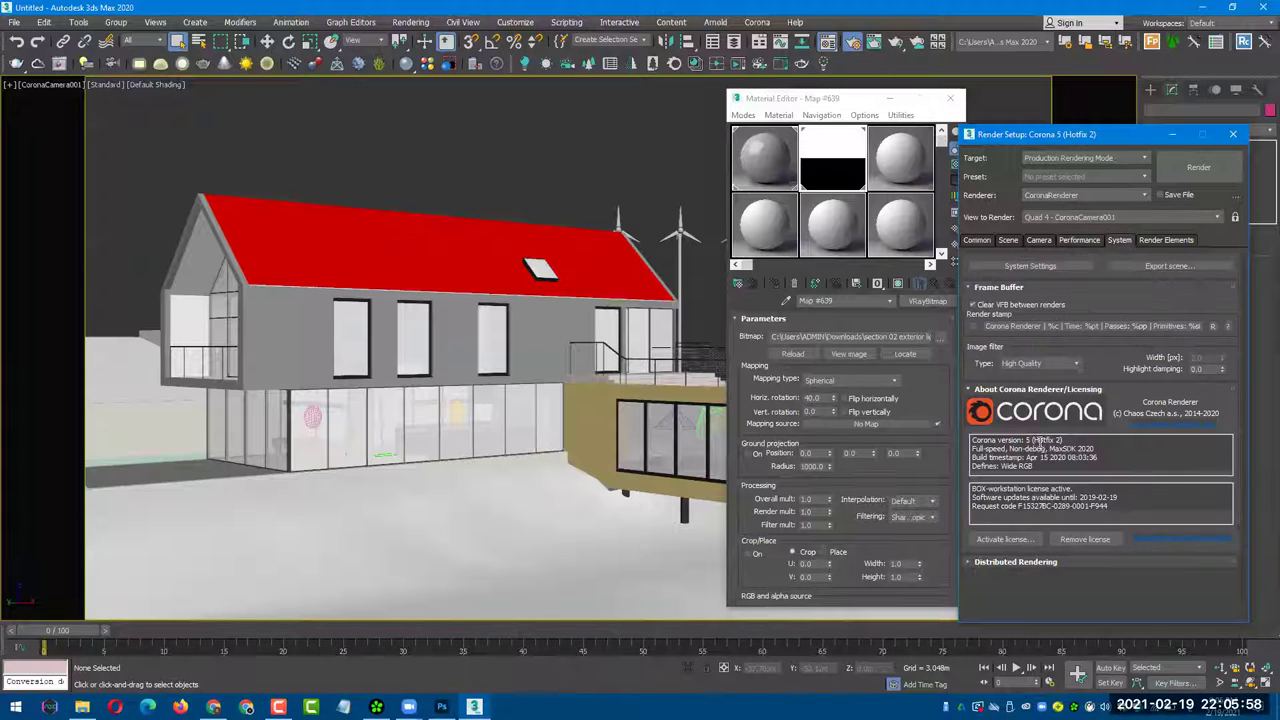
click(1079, 240)
click(1036, 240)
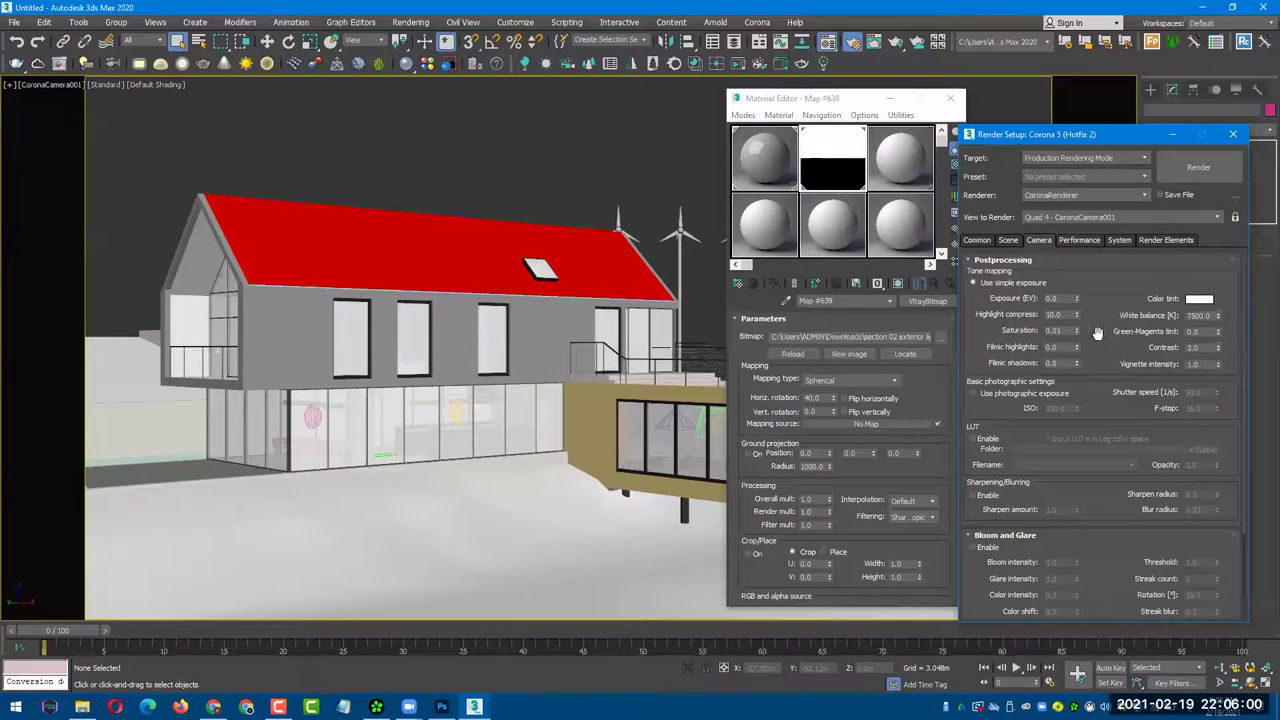
click(1008, 240)
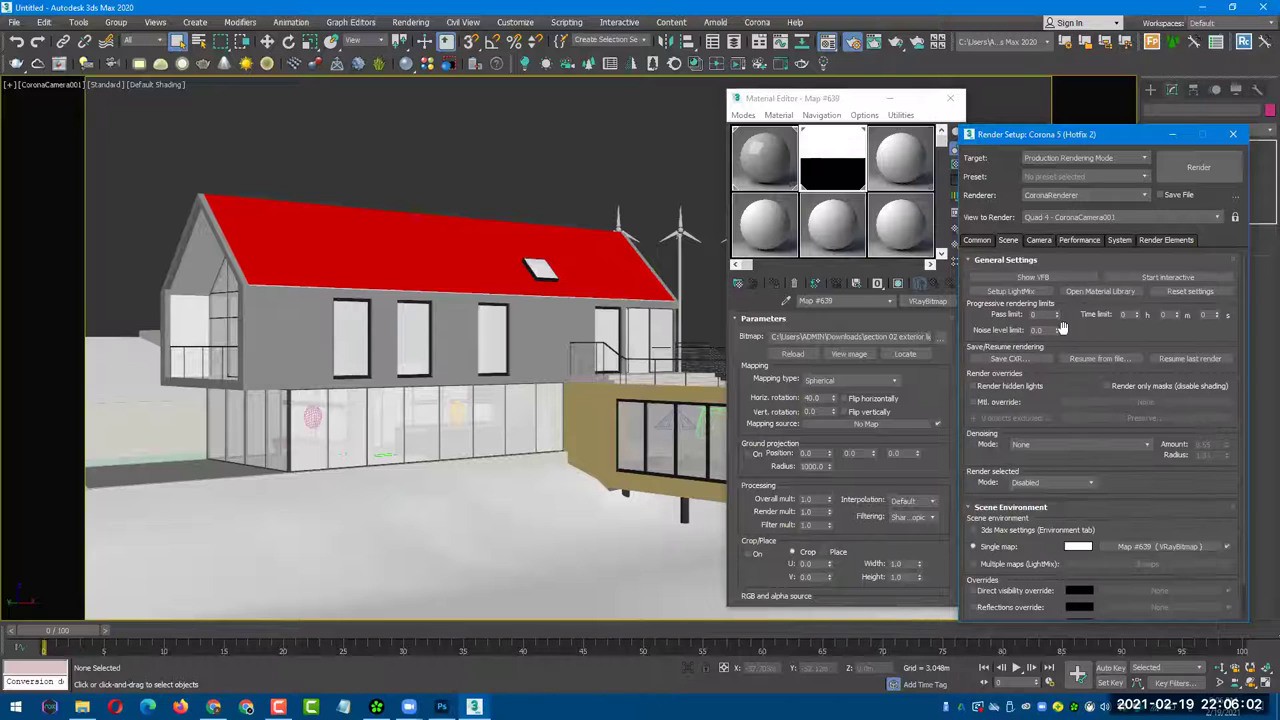
double_click(1168, 314)
text(3)
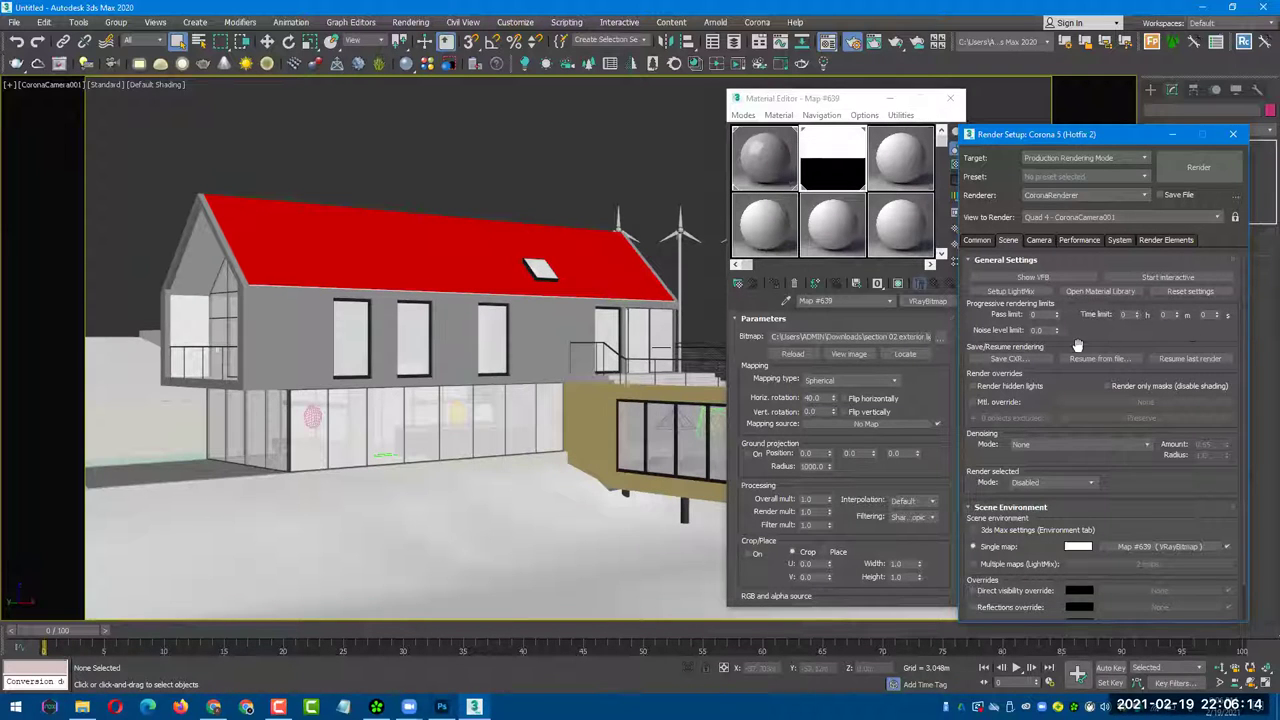
- Set Noise level limit to 0.0, keep Denoising Mode at None, and return to Common
double_click(1046, 331)
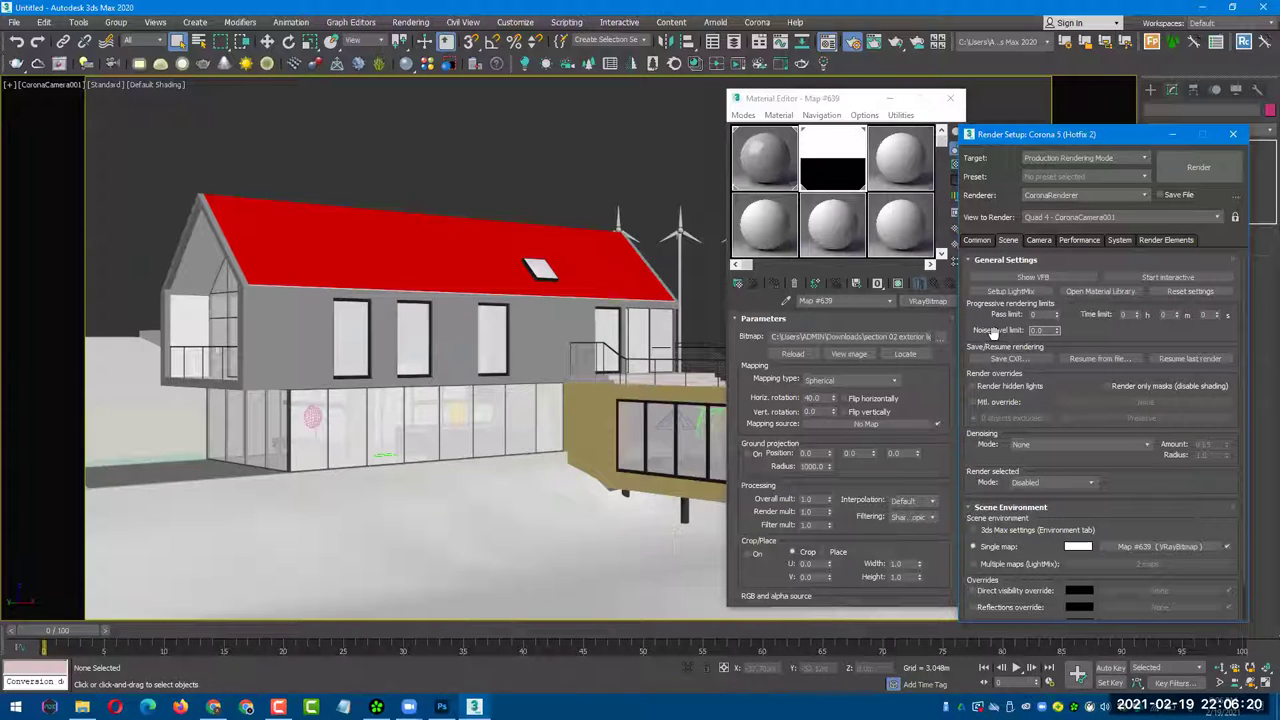
double_click(1040, 331)
text(0.0)
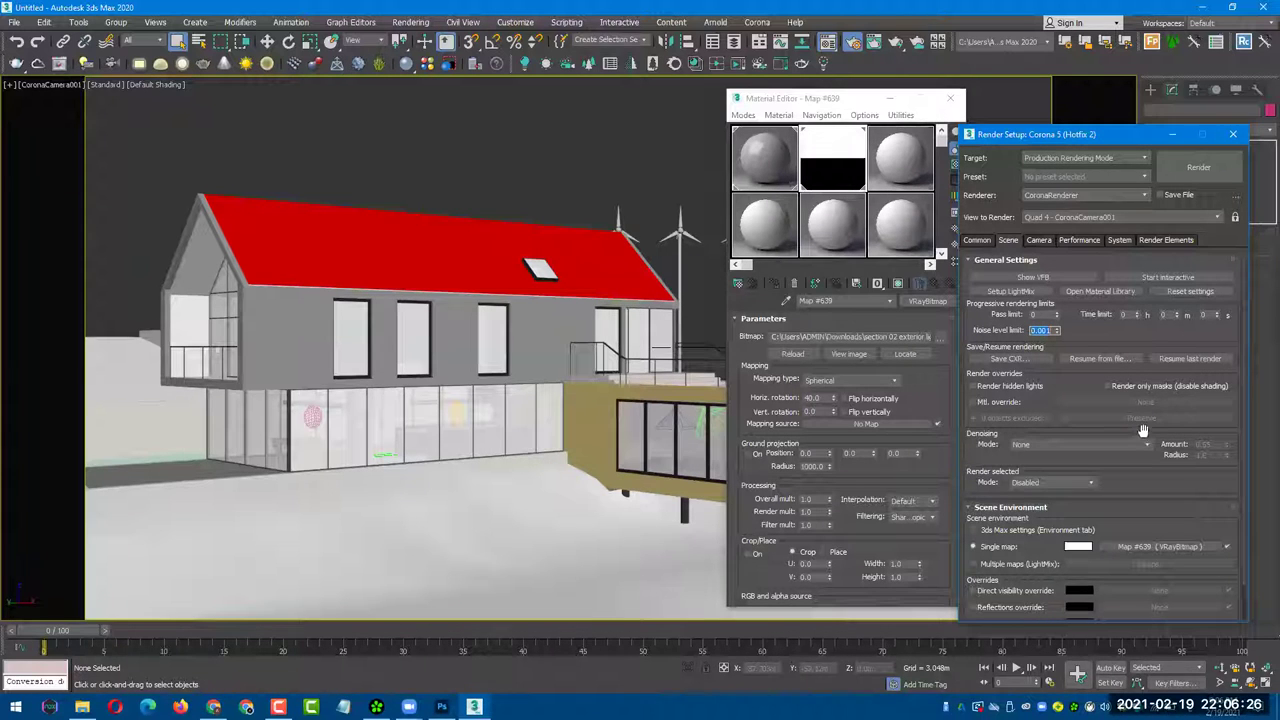
key(Return)
text(0.0)
key(Return)
click(1076, 446)
click(1077, 448)
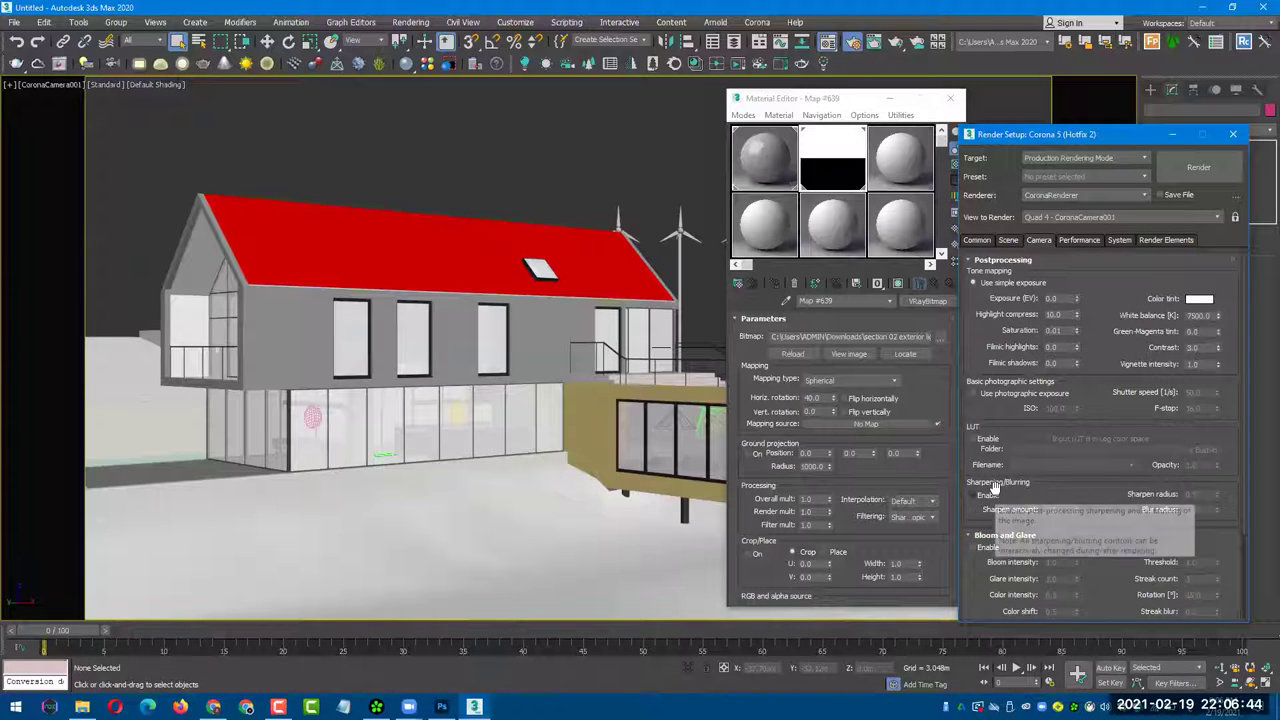
click(978, 241)
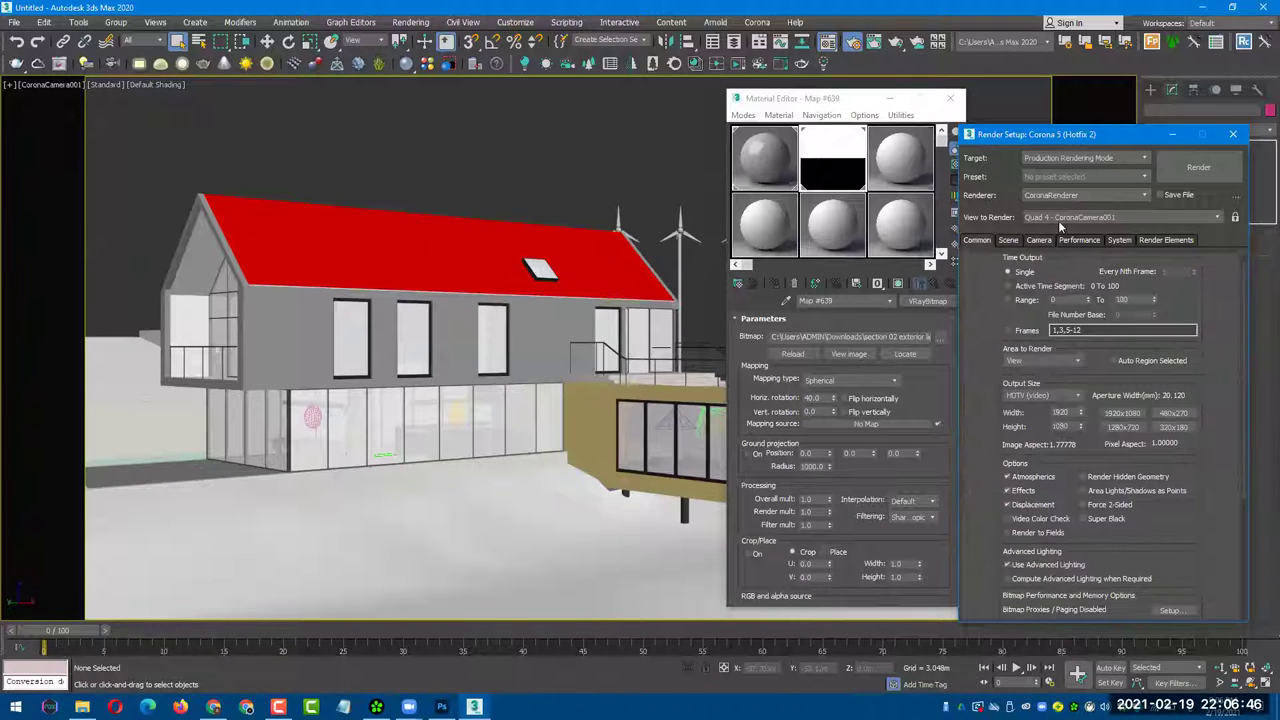
- Start the final CoronaCamera001 render and maximize the Corona frame buffer
click(1180, 170)
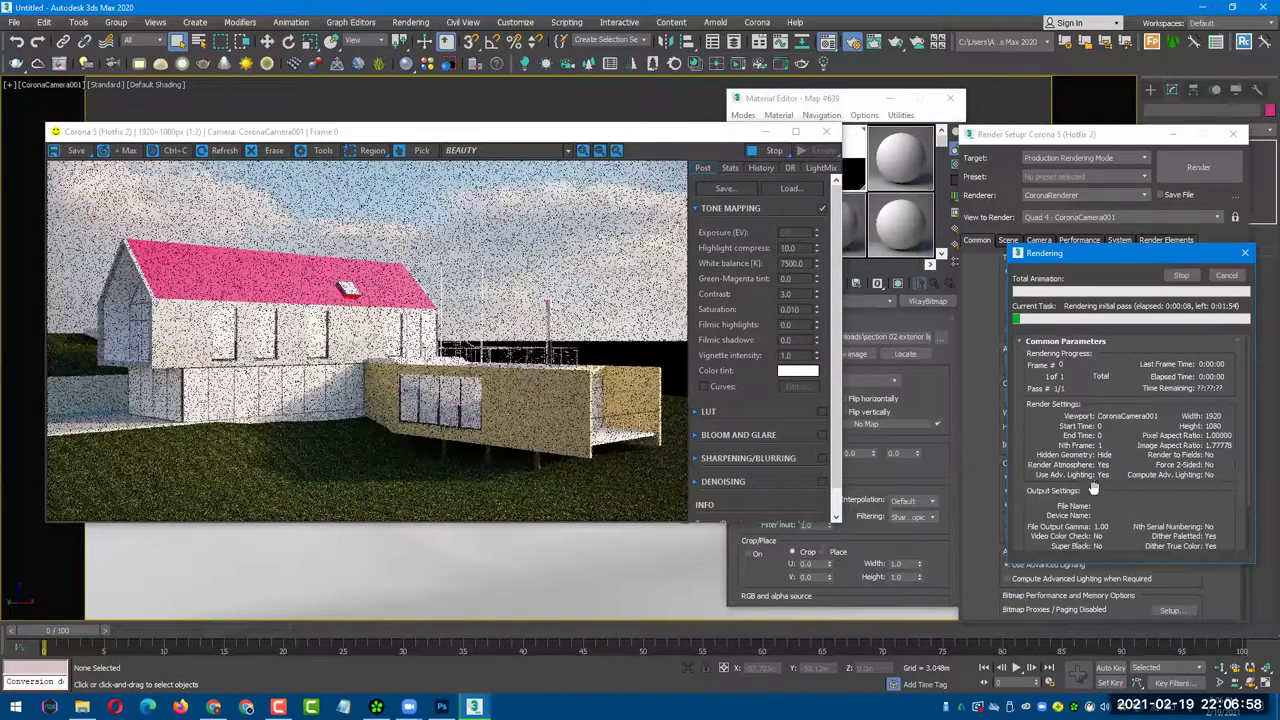
click(710, 283)
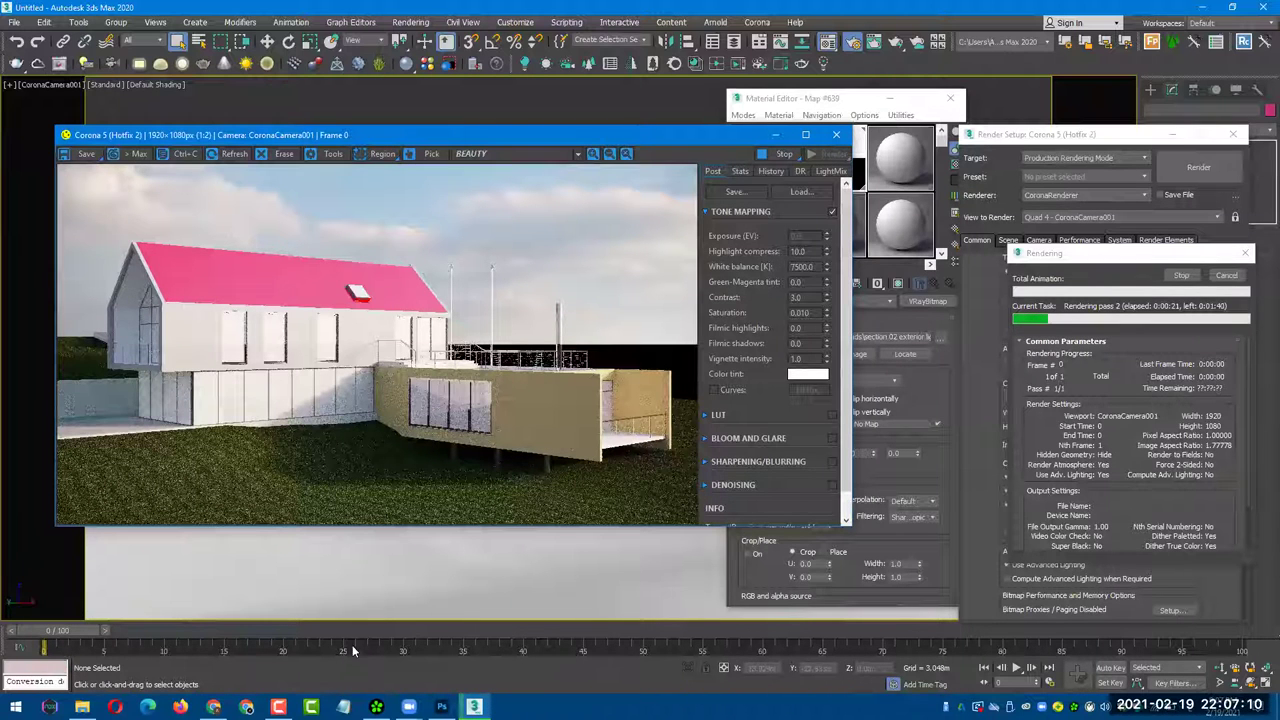
click(805, 134)
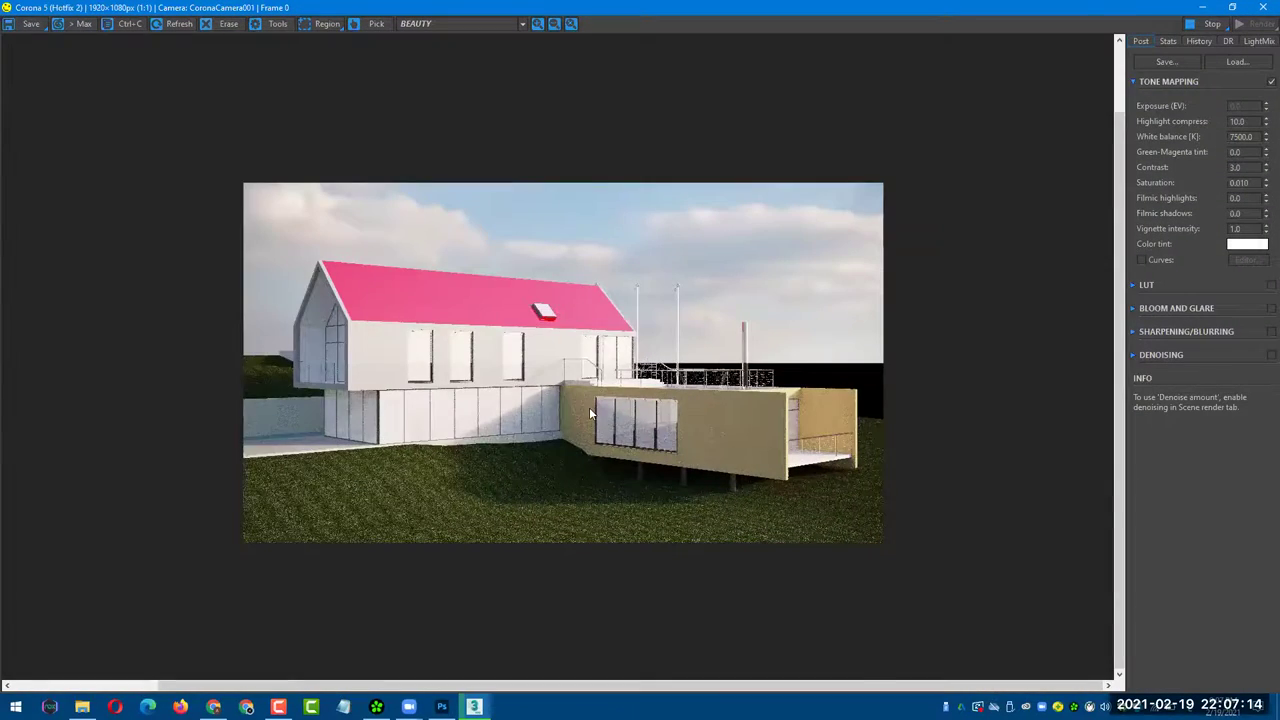
- Zoom into the render and pan across the roof, terrace and dormer to check noise
scroll(596, 415, up, 1)
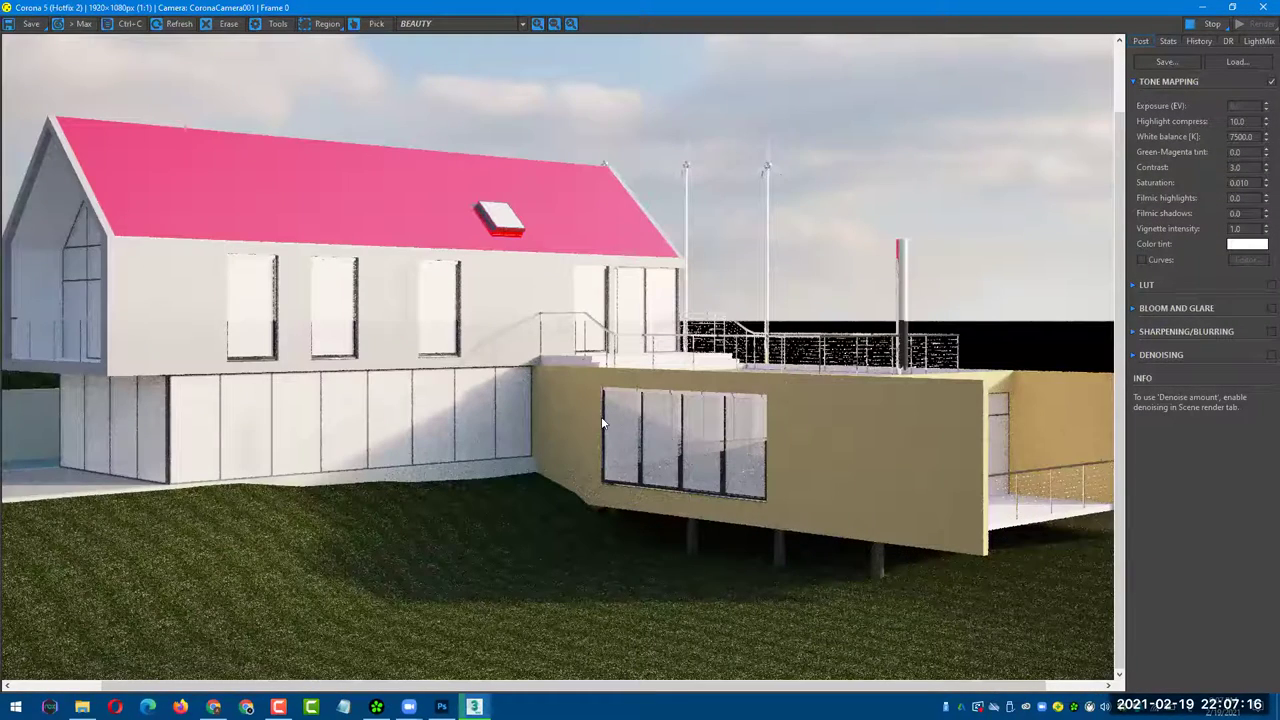
middle_drag(601, 416, 674, 416)
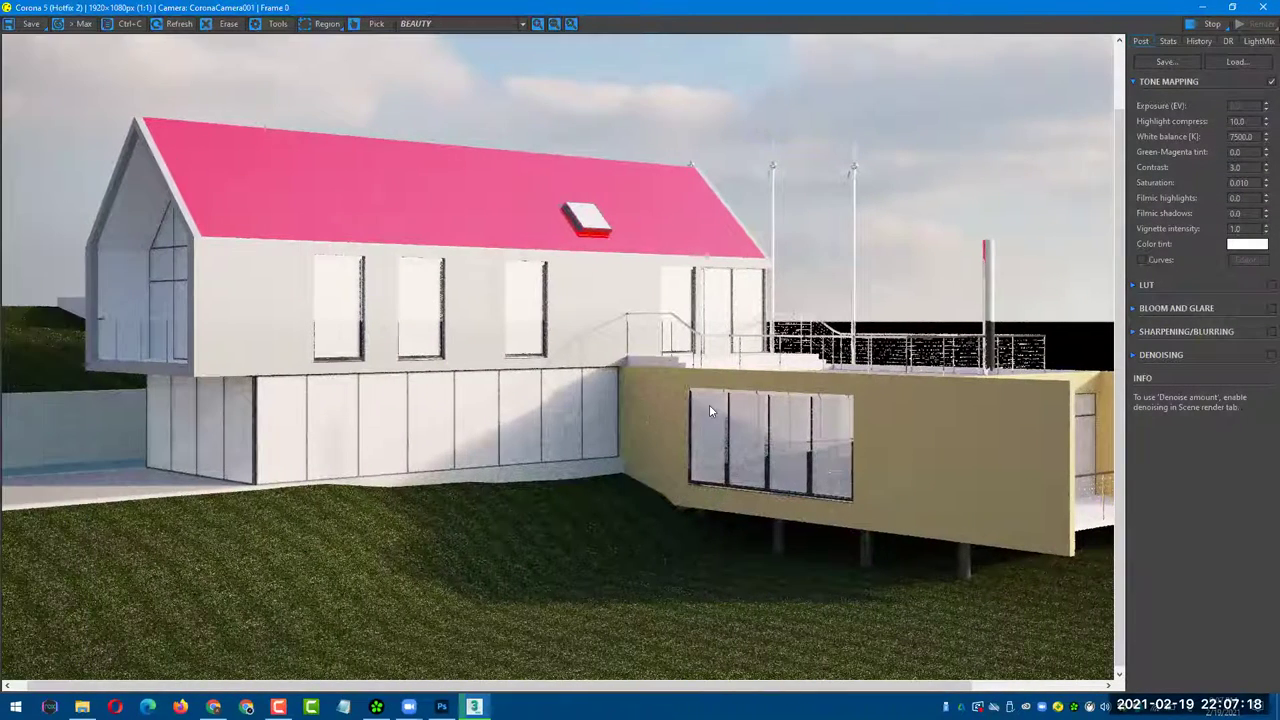
scroll(709, 404, up, 1)
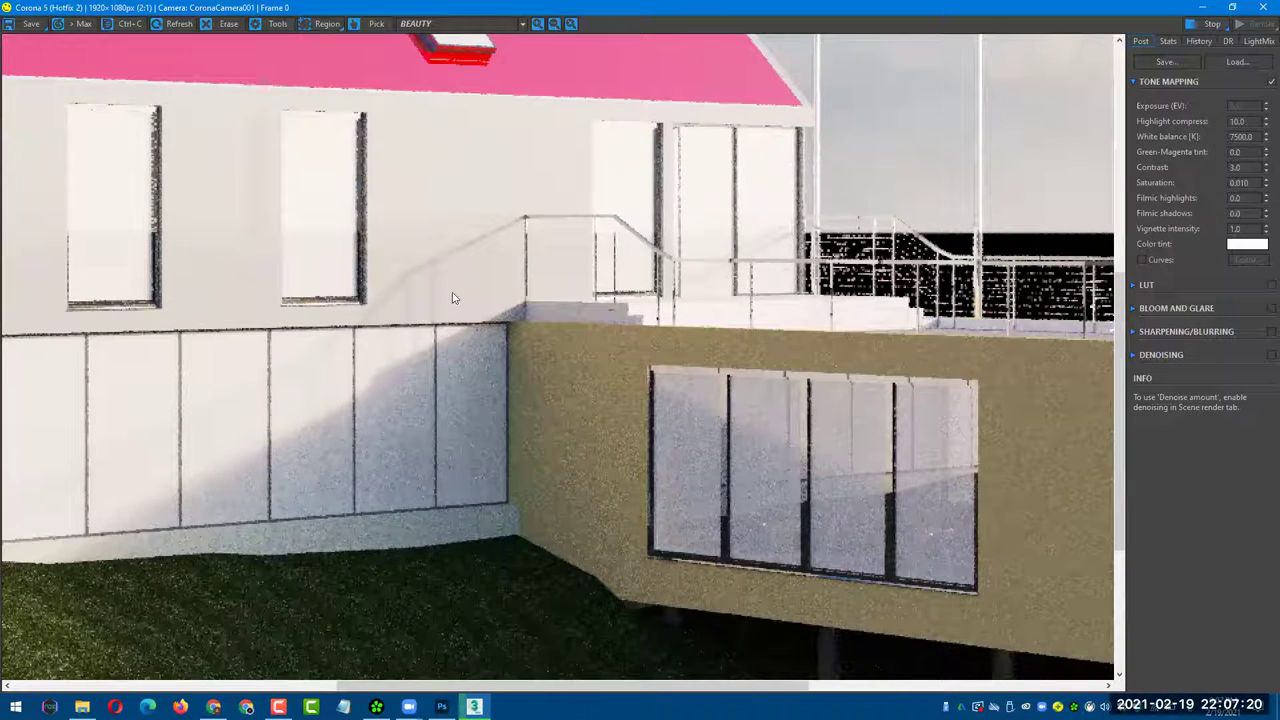
scroll(581, 434, up, 1)
scroll(428, 350, up, 1)
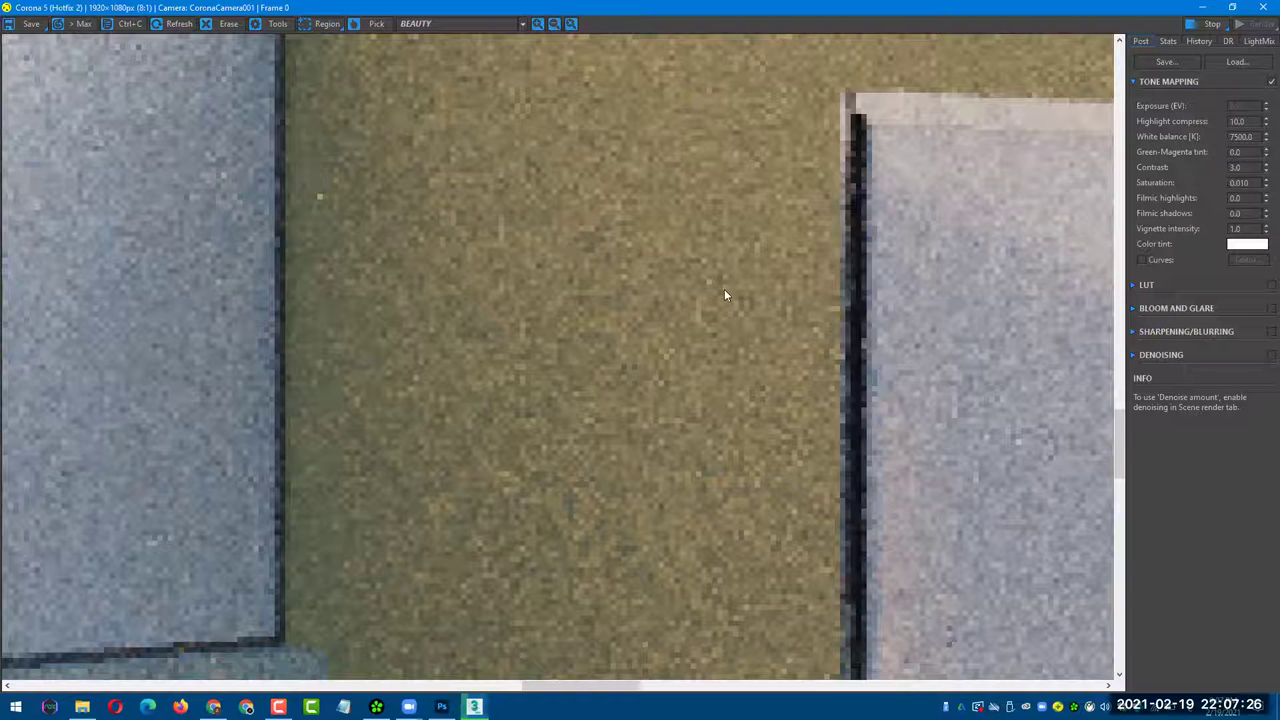
scroll(718, 279, up, 1)
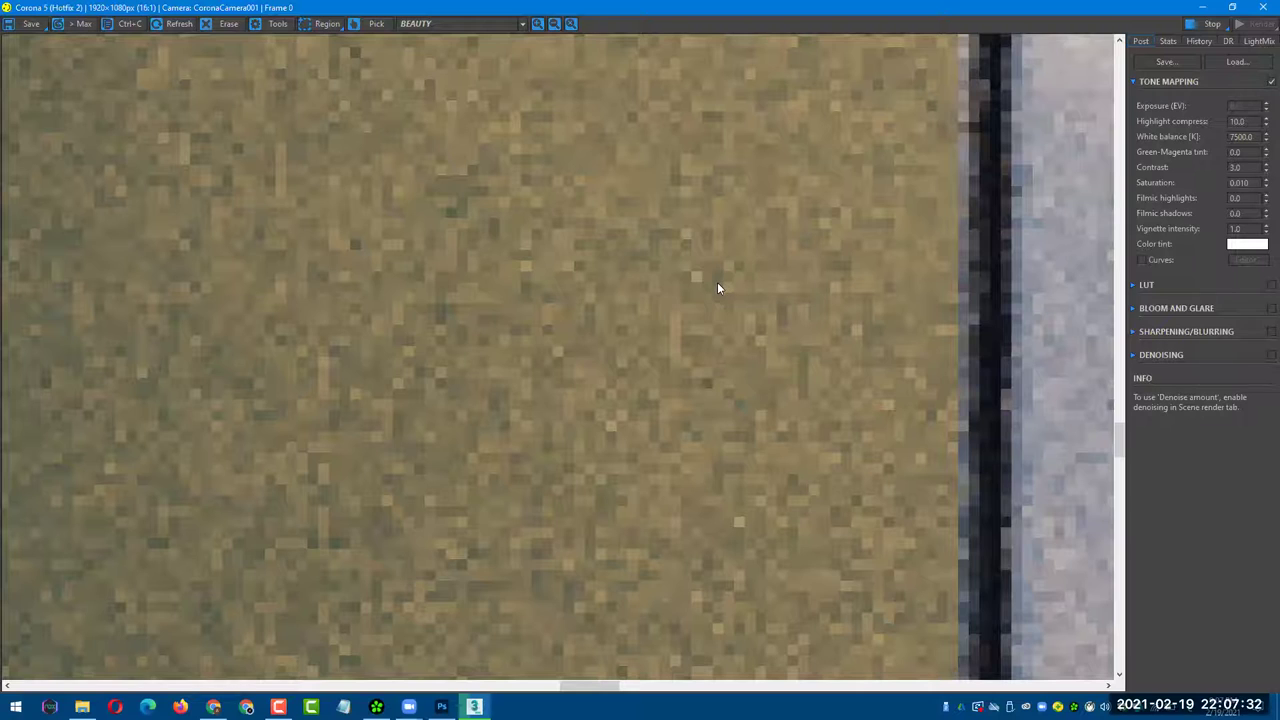
scroll(720, 295, down, 1)
scroll(723, 330, down, 1)
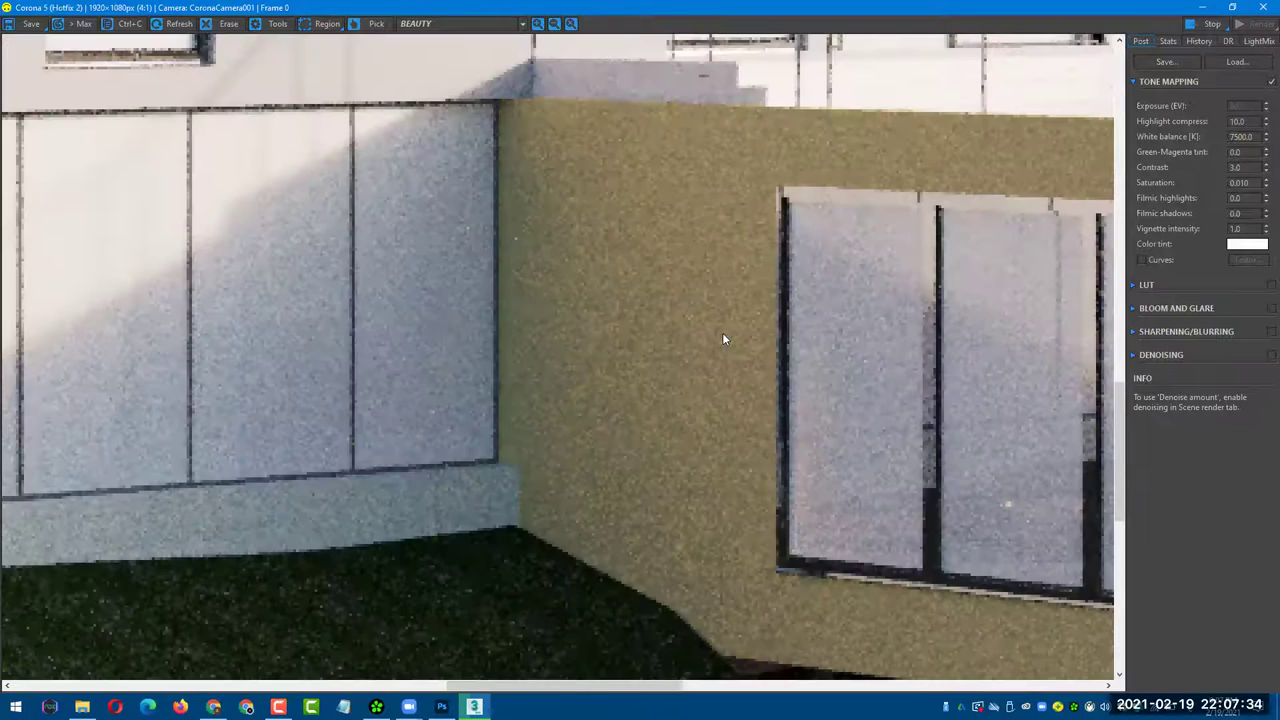
scroll(805, 298, down, 1)
scroll(814, 305, down, 1)
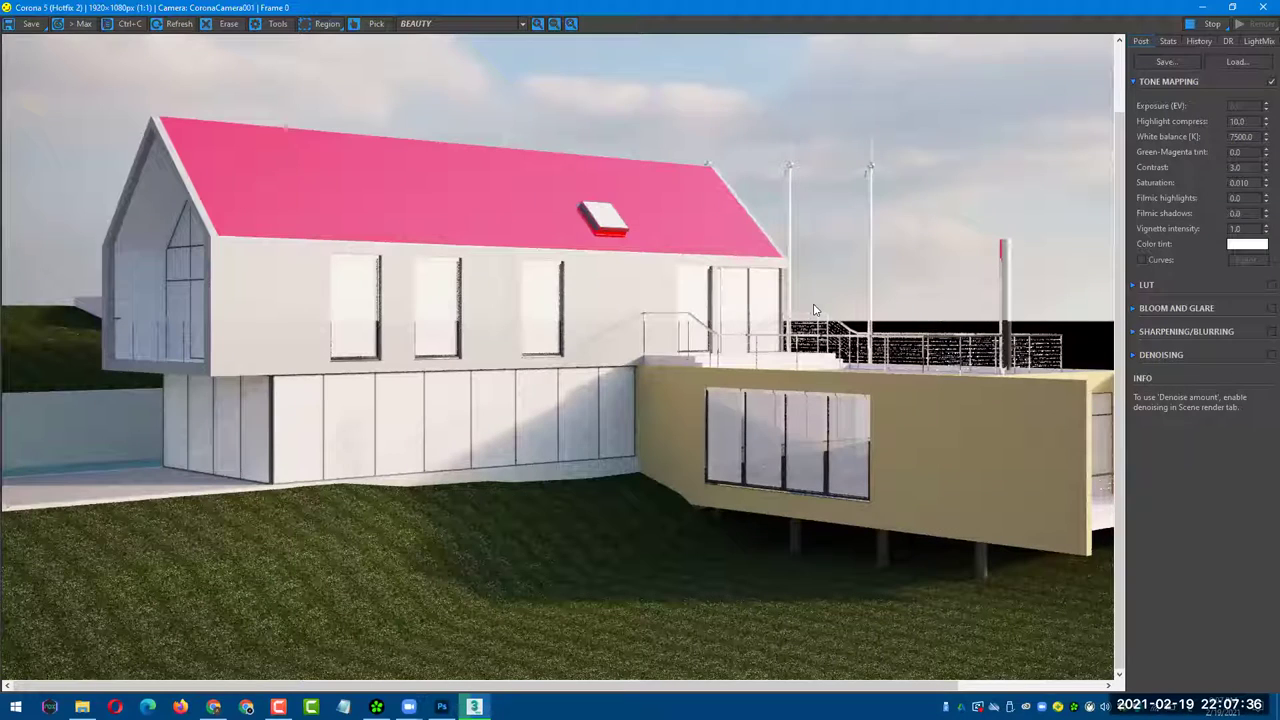
drag(733, 273, 584, 241)
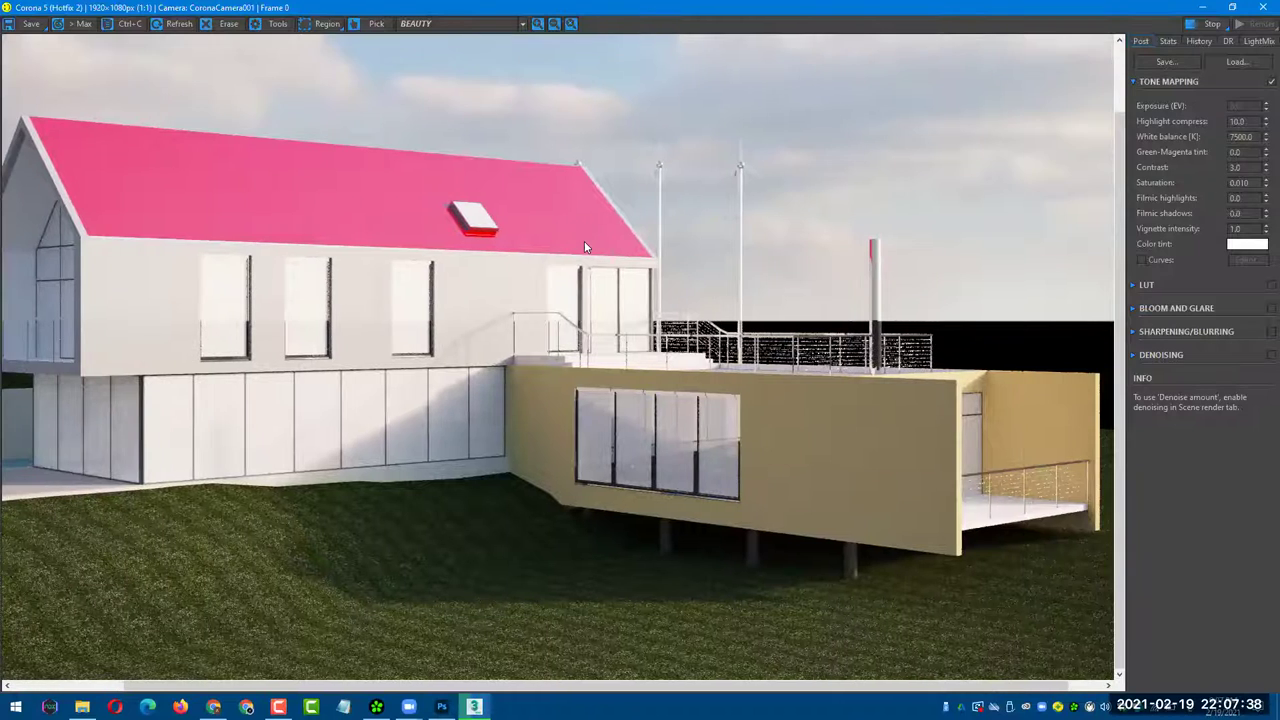
scroll(577, 235, up, 1)
mouse_move(824, 307)
mouse_down()
mouse_move(755, 197)
mouse_move(212, 133)
mouse_up()
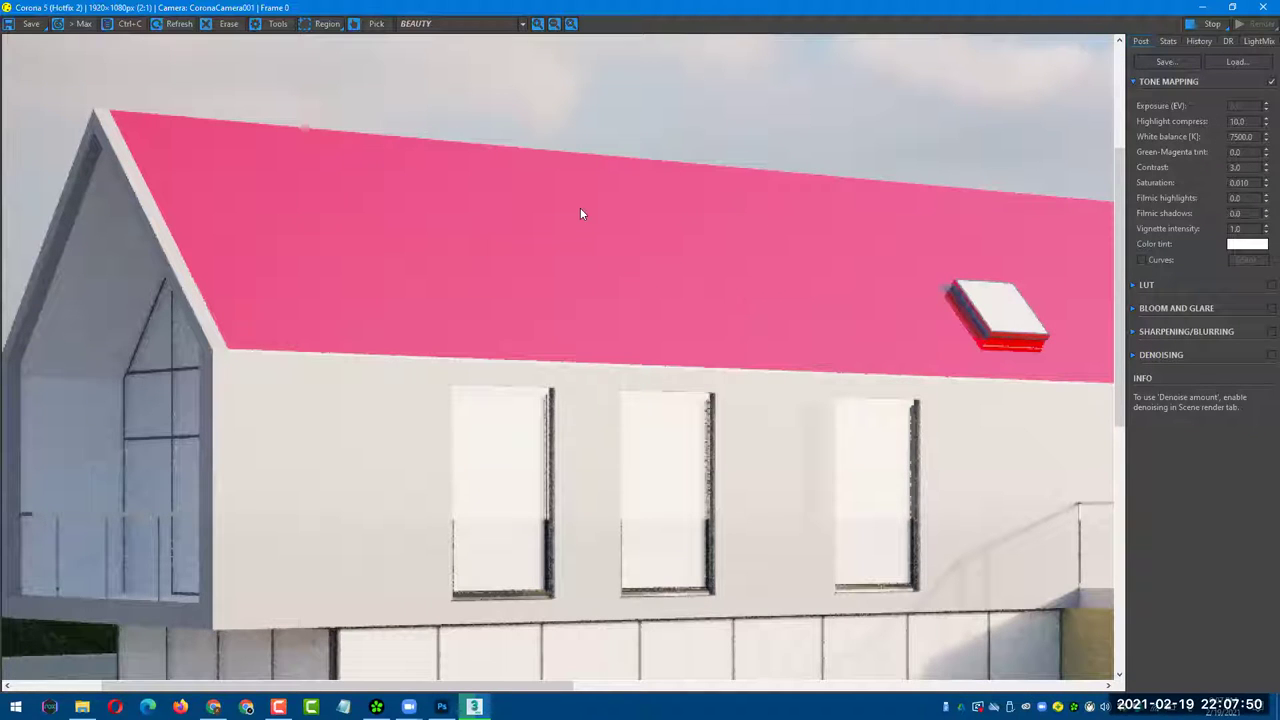
- Pan down to the ground floor and zoom back out over the whole house
drag(659, 246, 670, 250)
drag(742, 228, 808, 194)
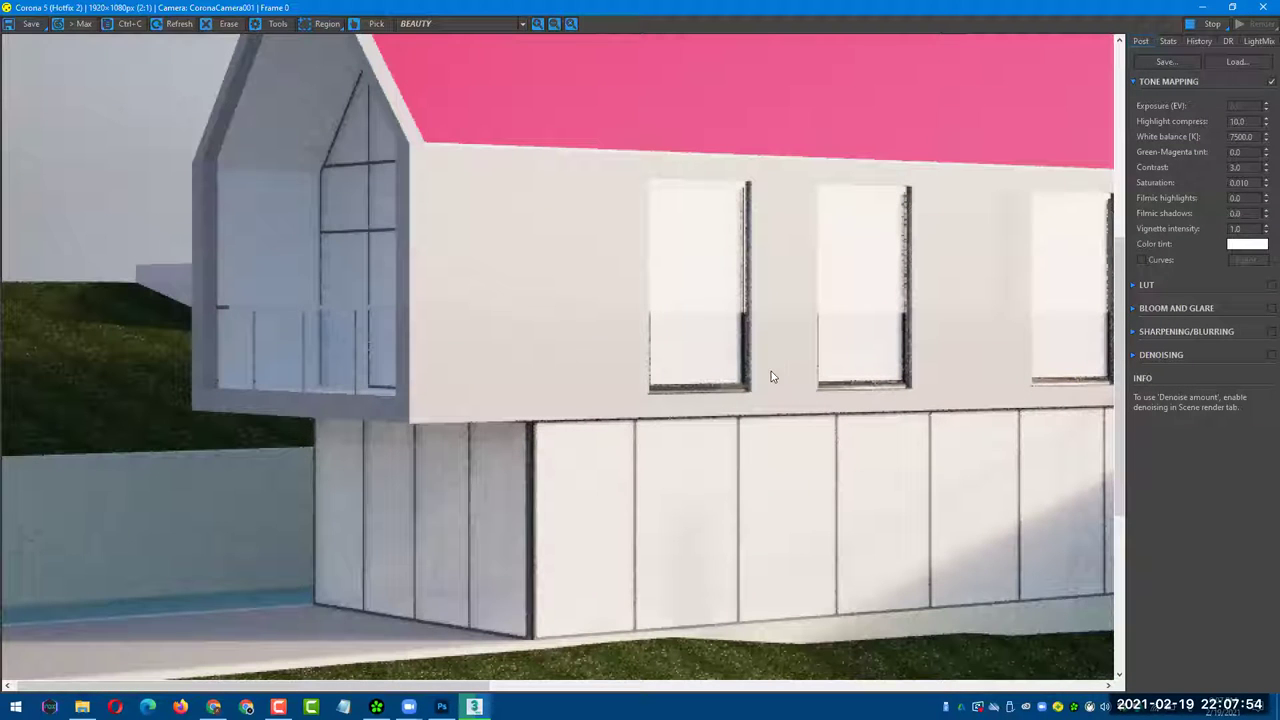
scroll(845, 408, down, 1)
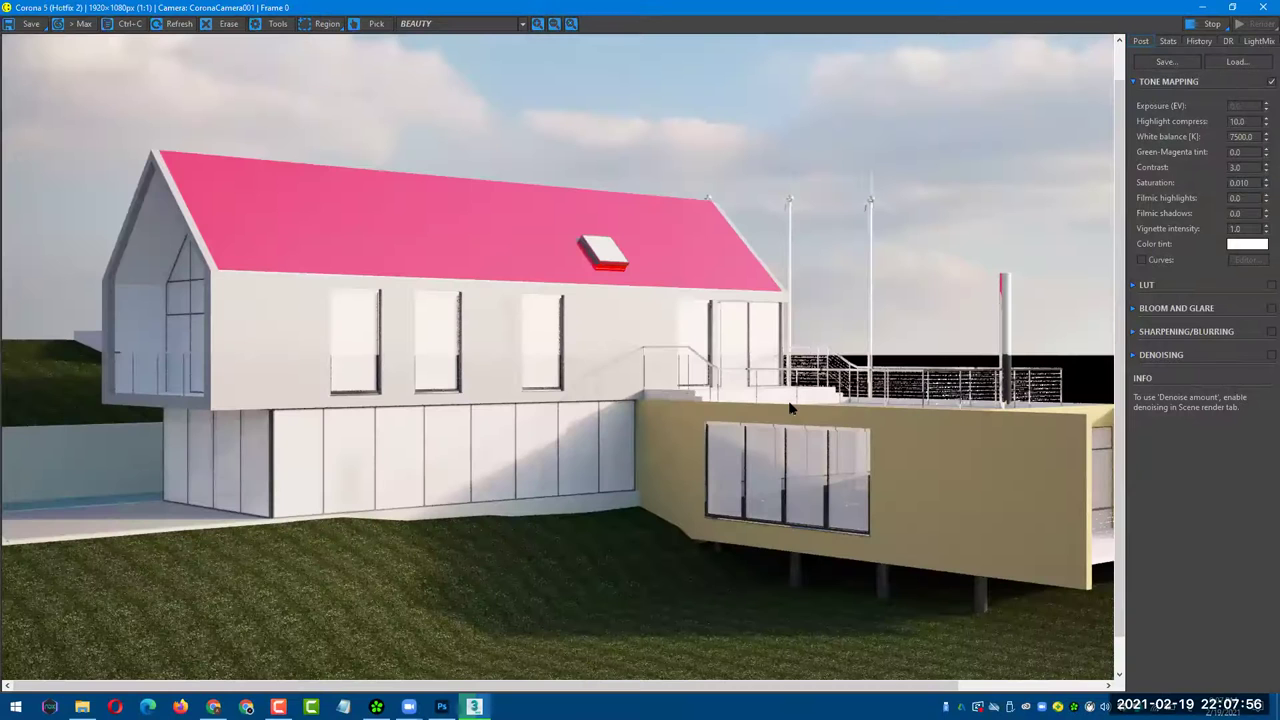
drag(845, 408, 790, 407)
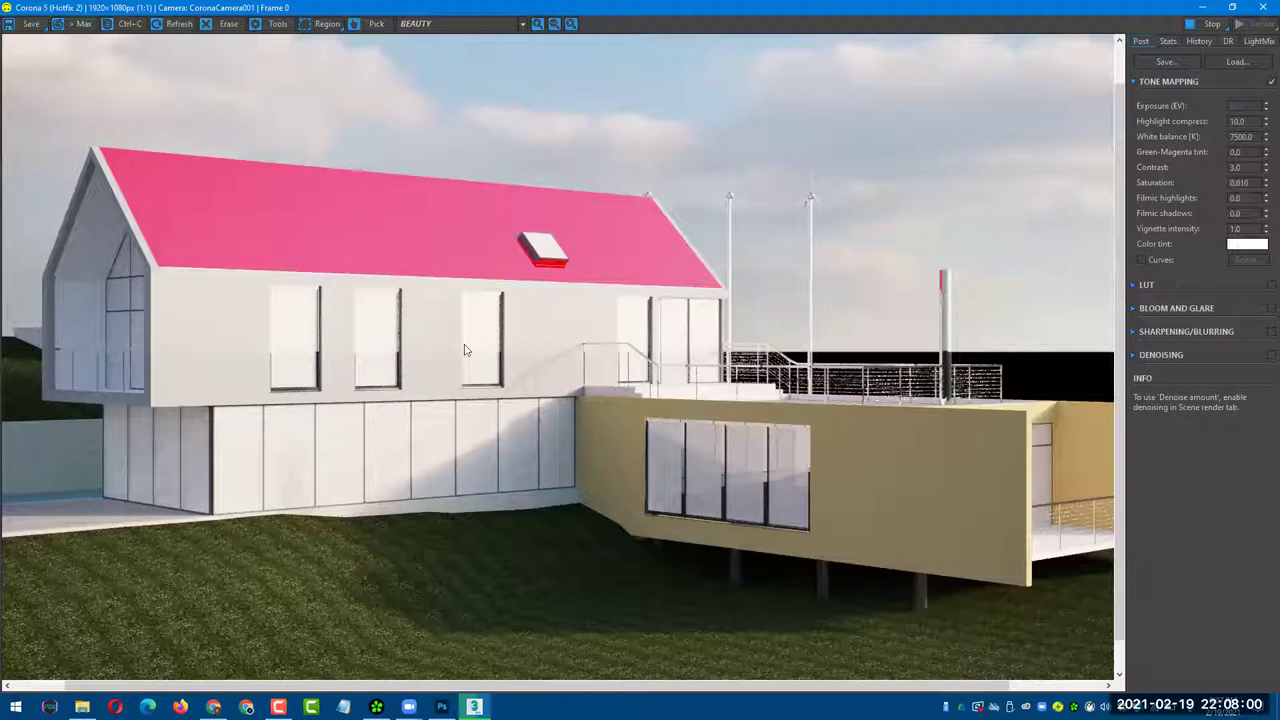
scroll(733, 293, up, 1)
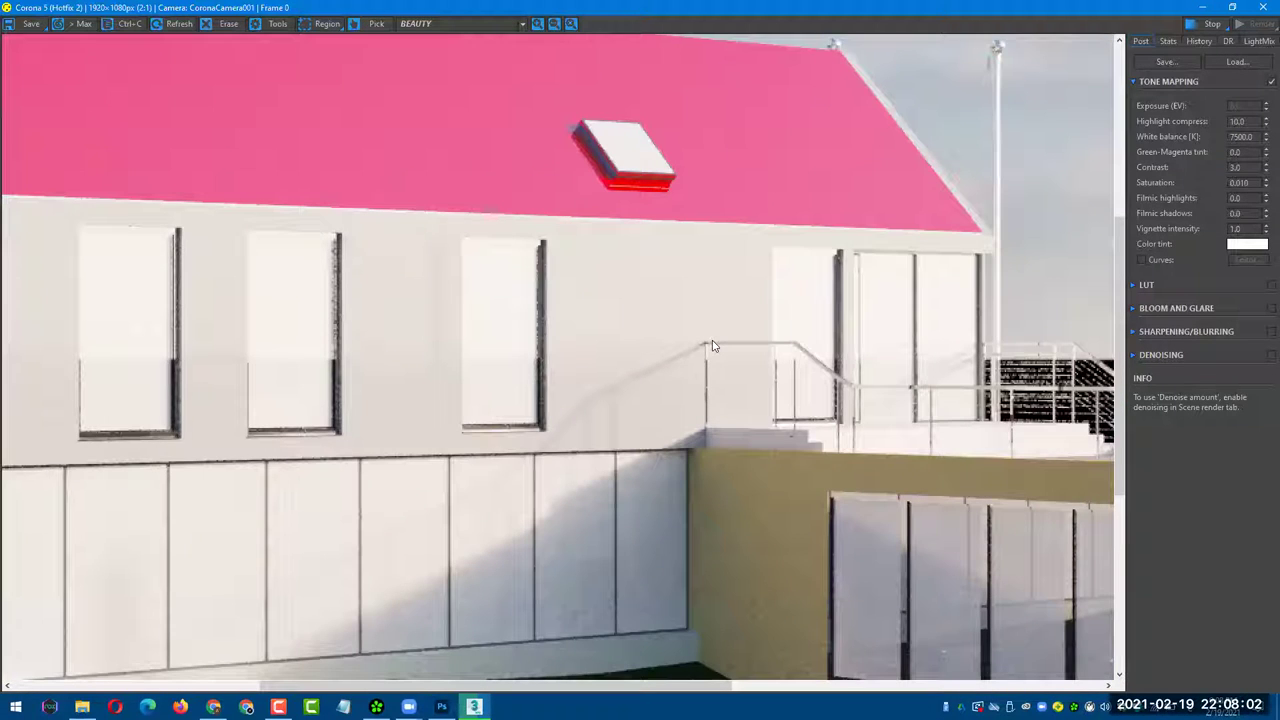
scroll(528, 394, down, 1)
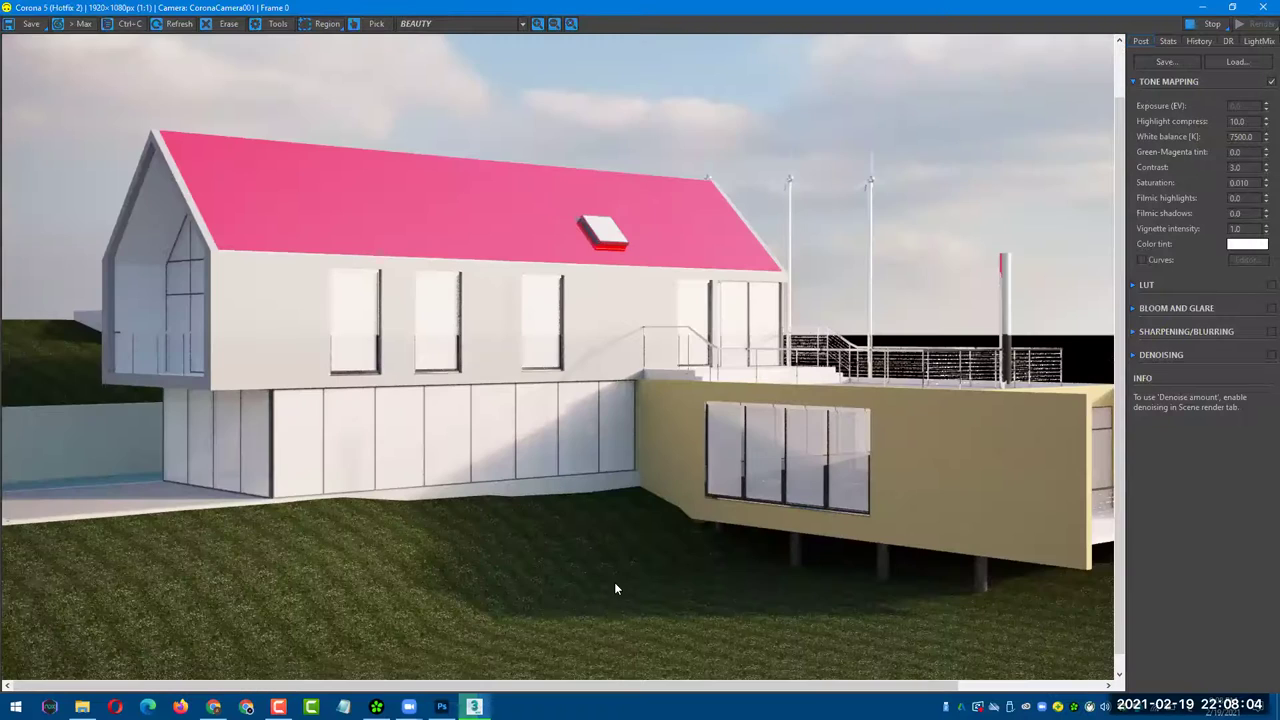
scroll(614, 588, down, 1)
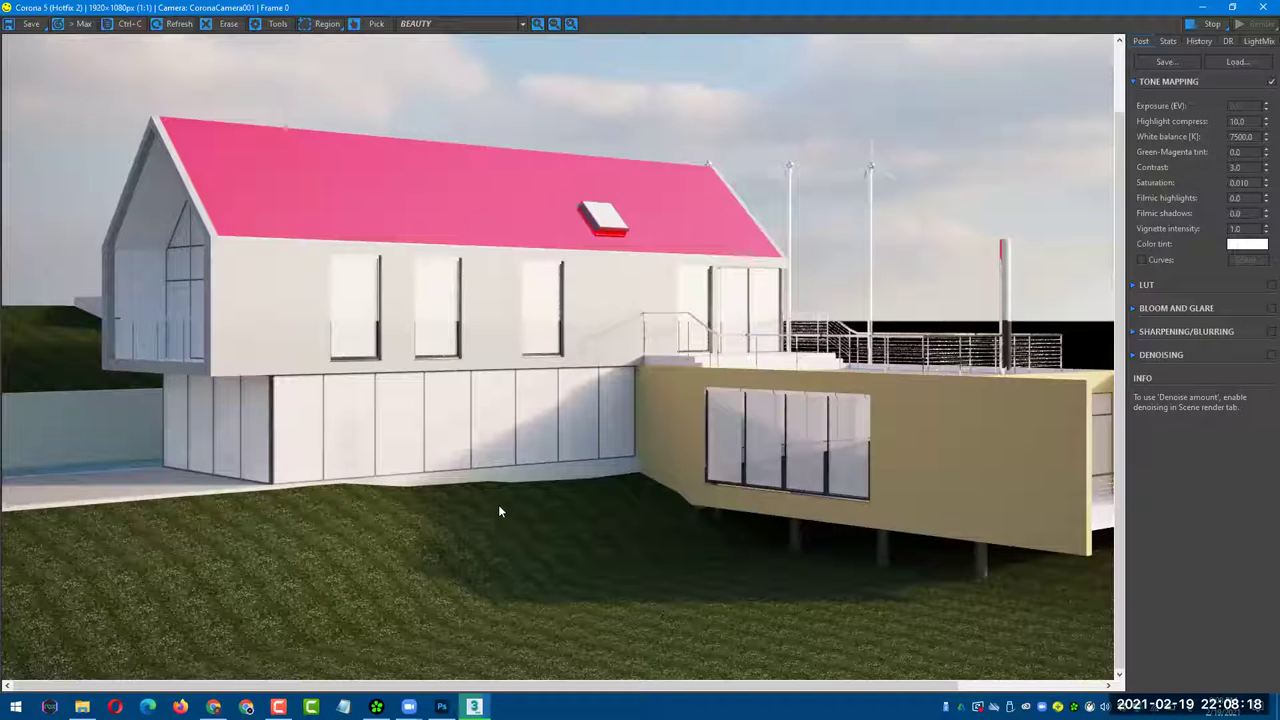
scroll(498, 504, right, 3)
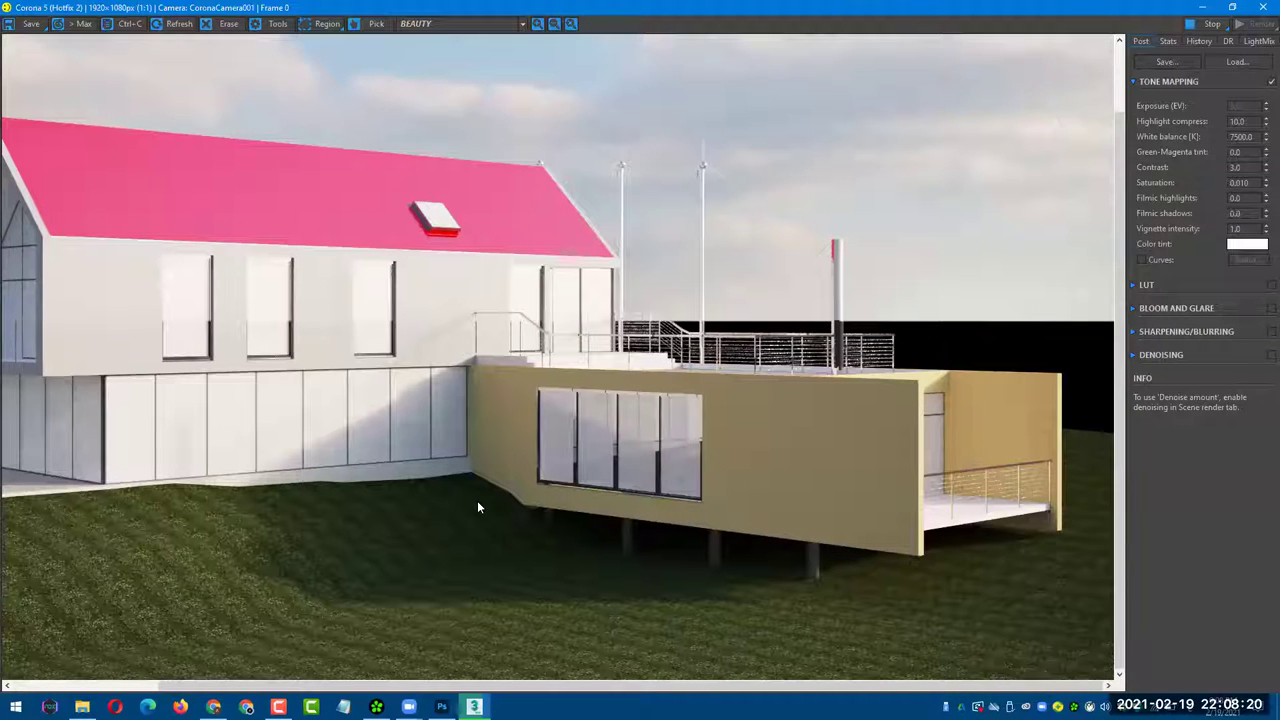
scroll(444, 515, left, 1)
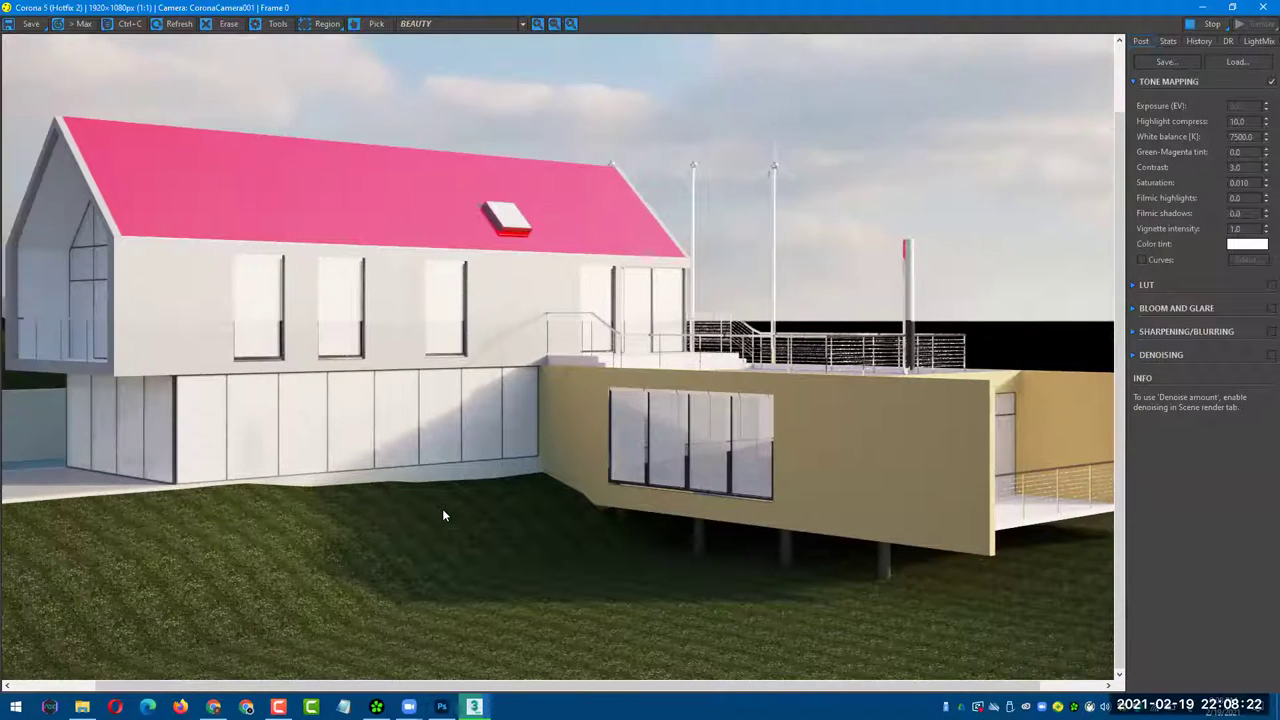
scroll(444, 515, left, 1)
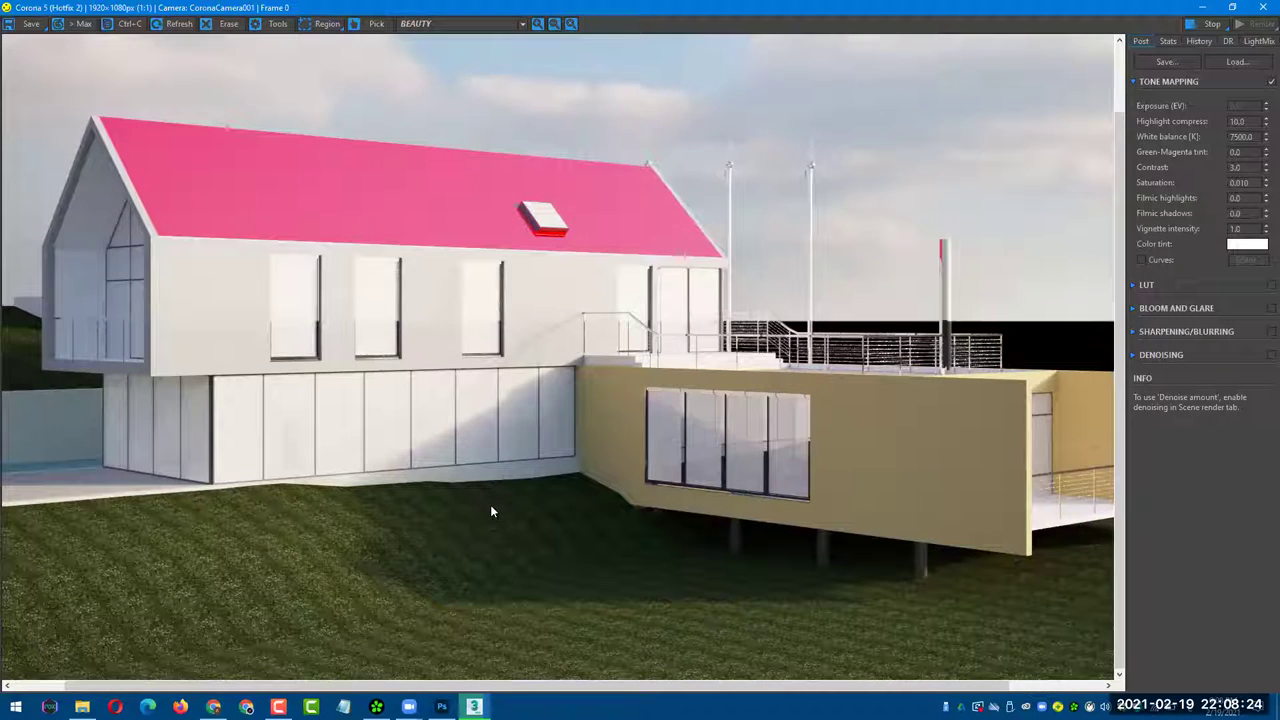
scroll(490, 511, down, 1)
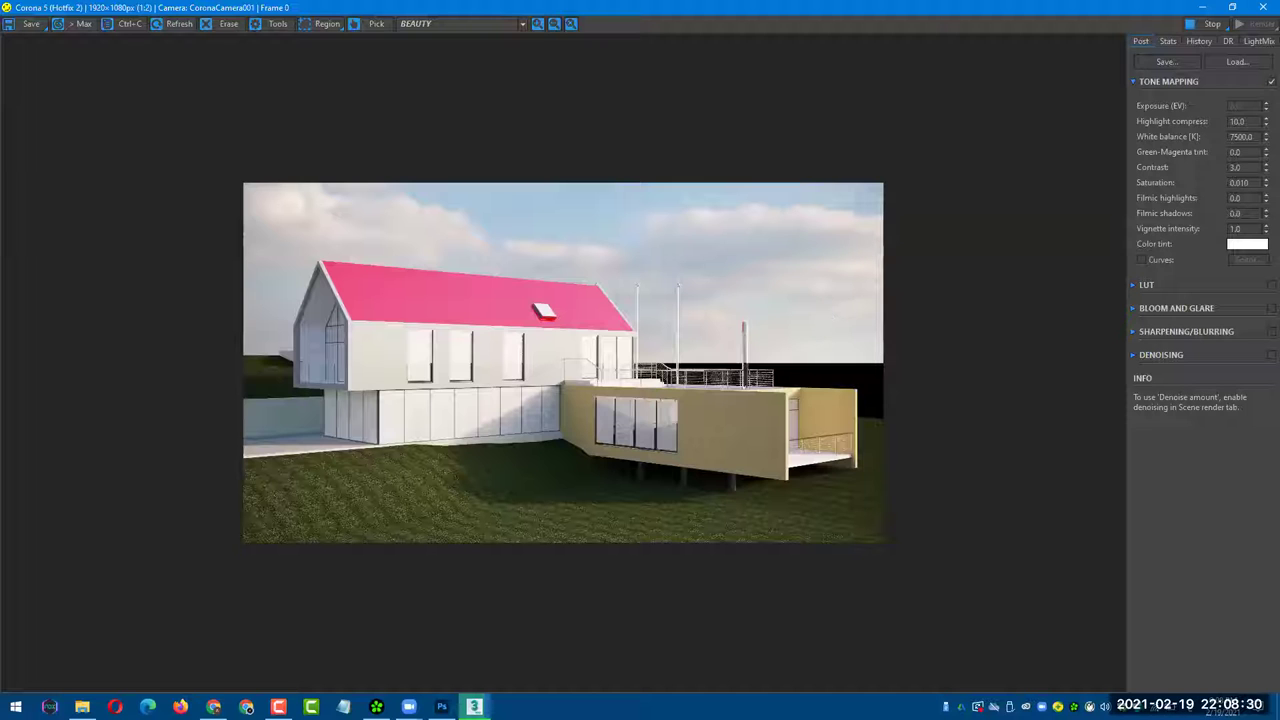
- Pan and zoom the render view, bringing the house's left gable into view
scroll(773, 408, up, 1)
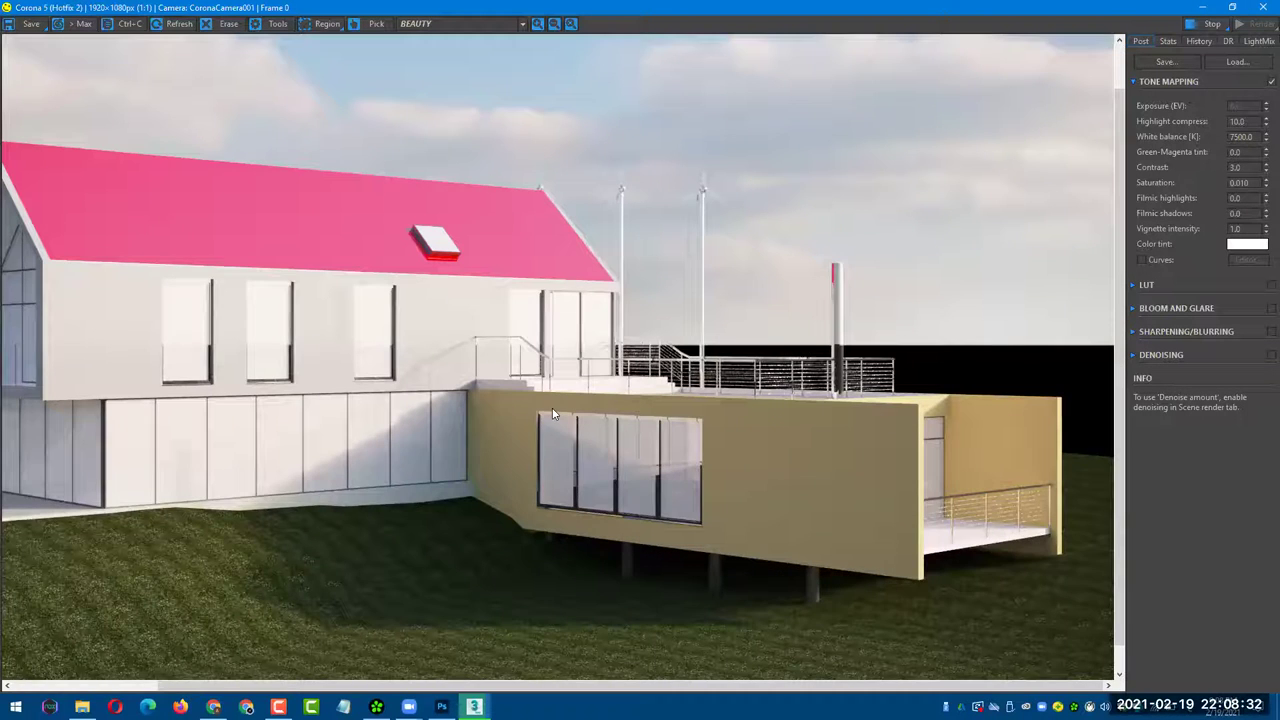
drag(520, 412, 610, 412)
drag(529, 426, 593, 430)
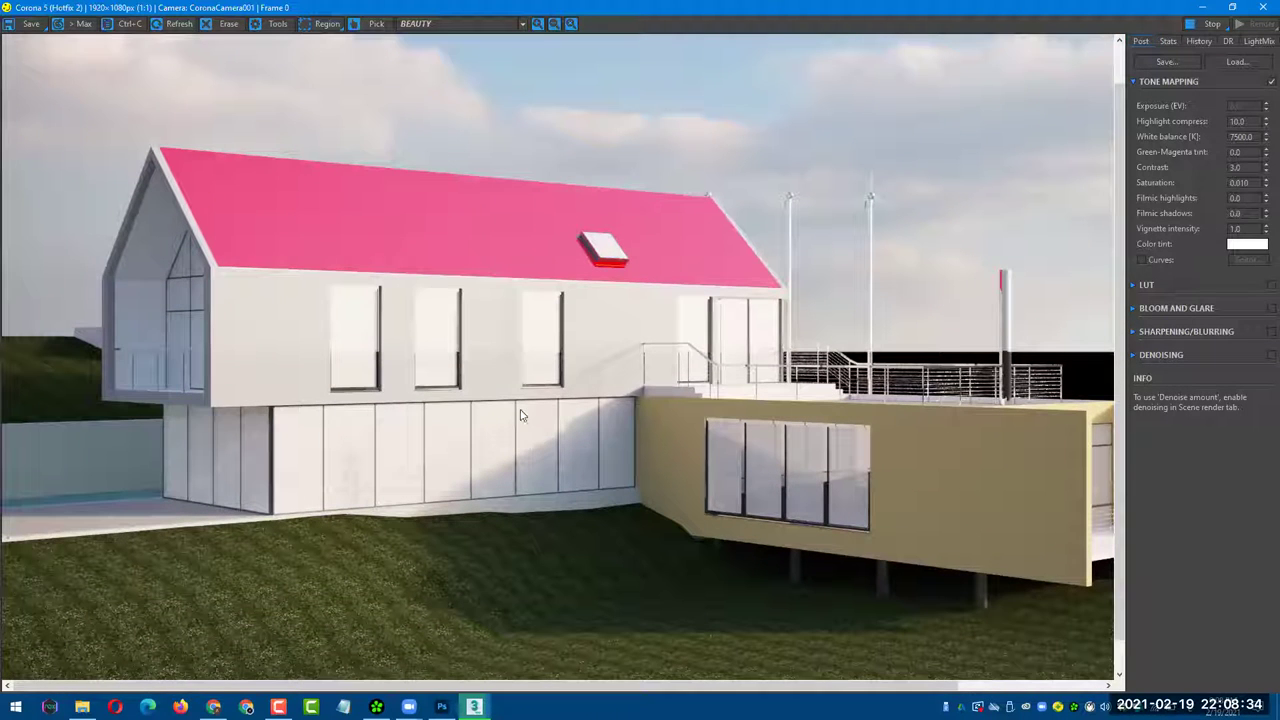
mouse_move(582, 379)
mouse_down()
mouse_move(582, 421)
mouse_move(517, 411)
mouse_move(588, 412)
mouse_up()
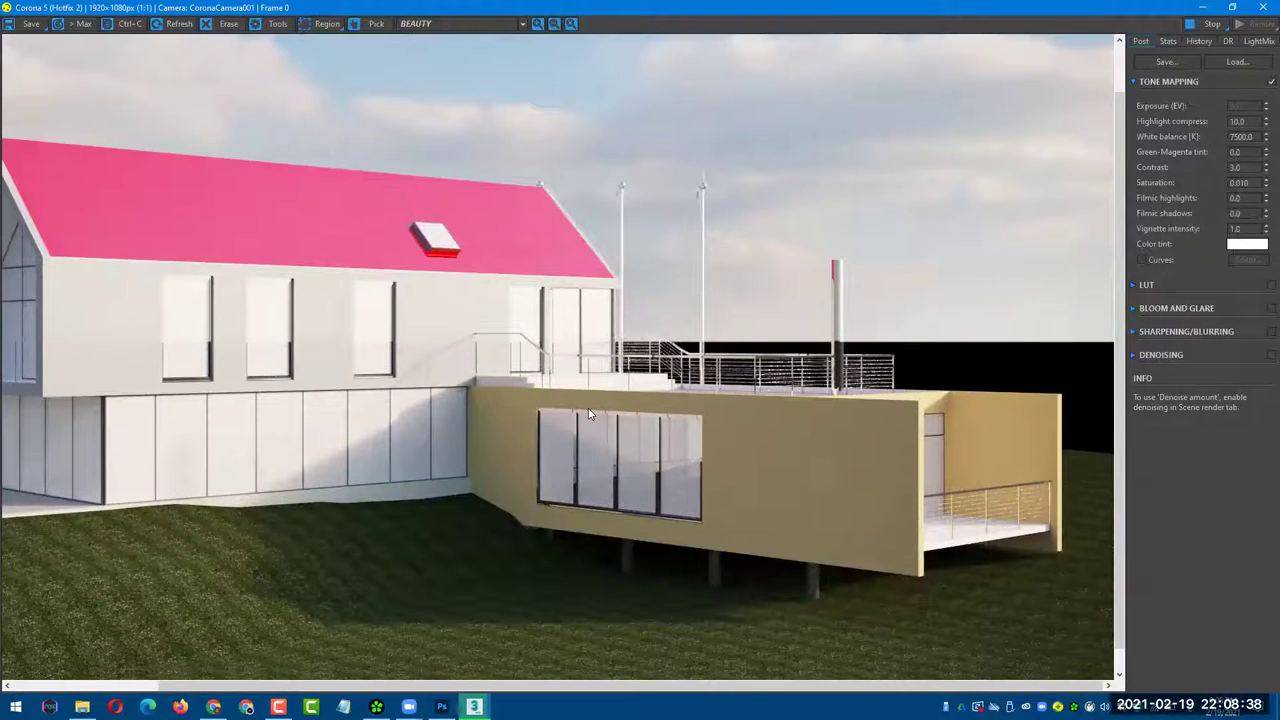
scroll(589, 414, down, 1)
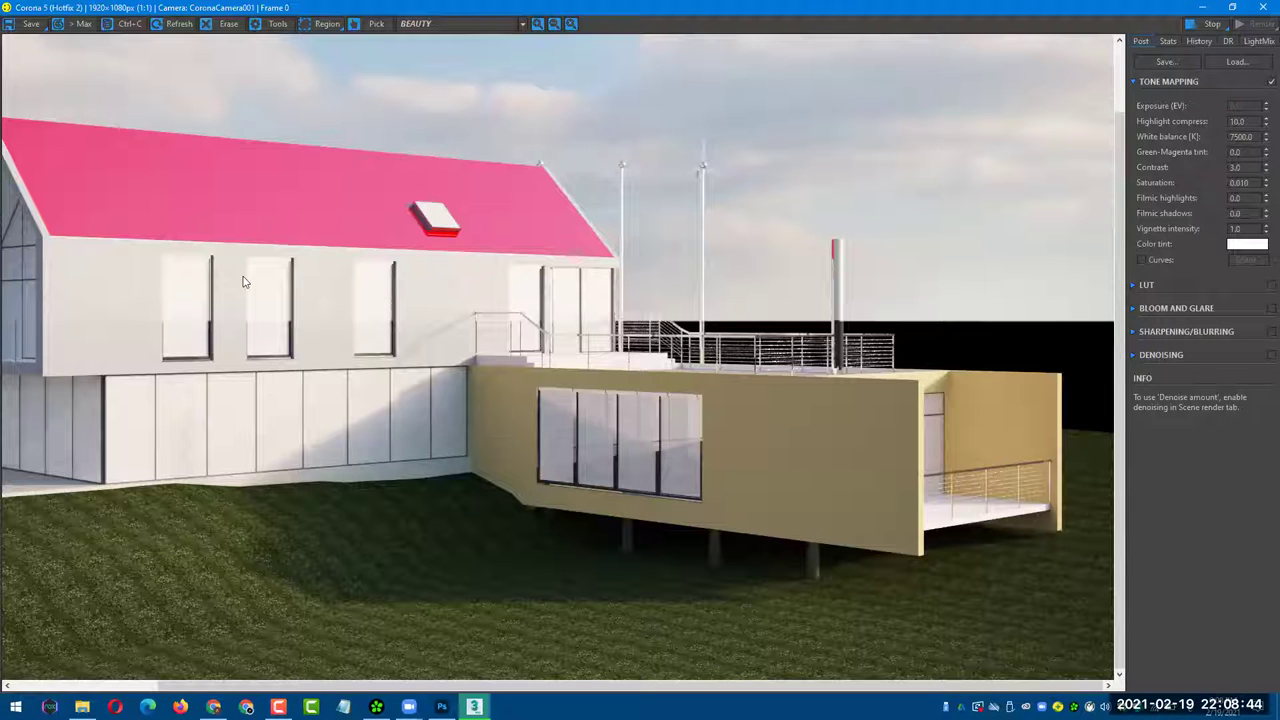
middle_drag(219, 178, 351, 178)
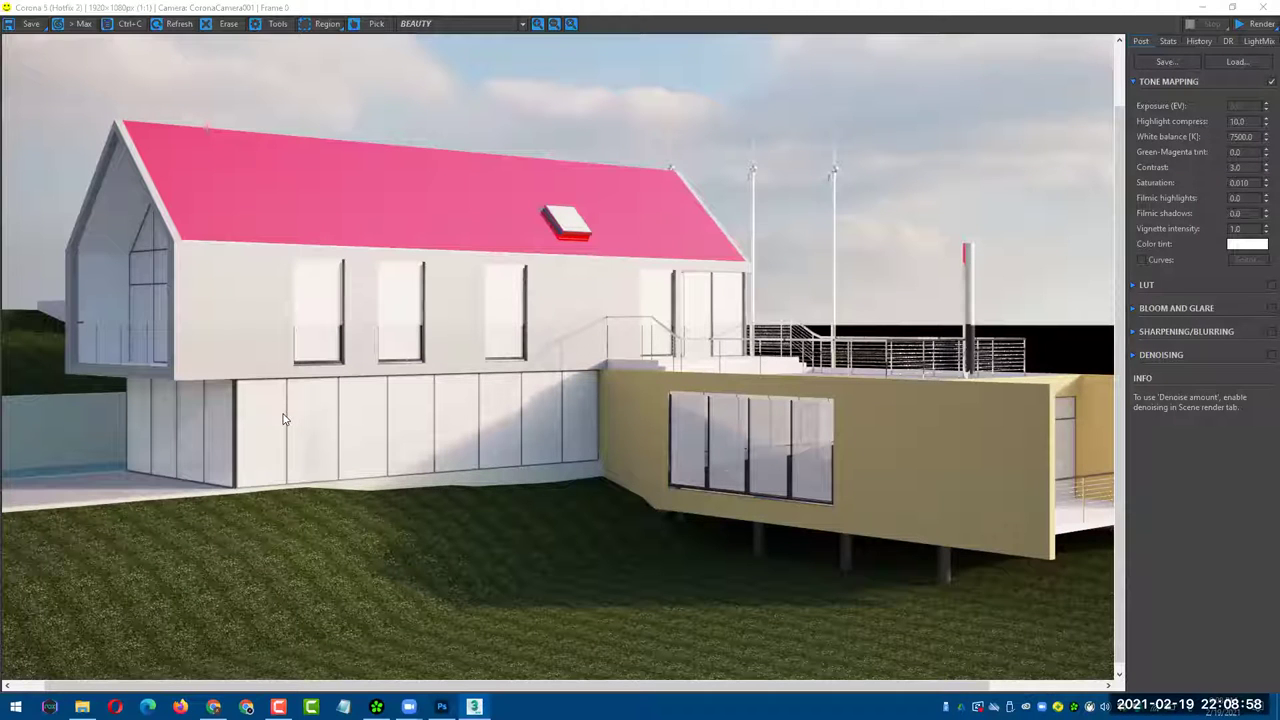
drag(309, 443, 446, 449)
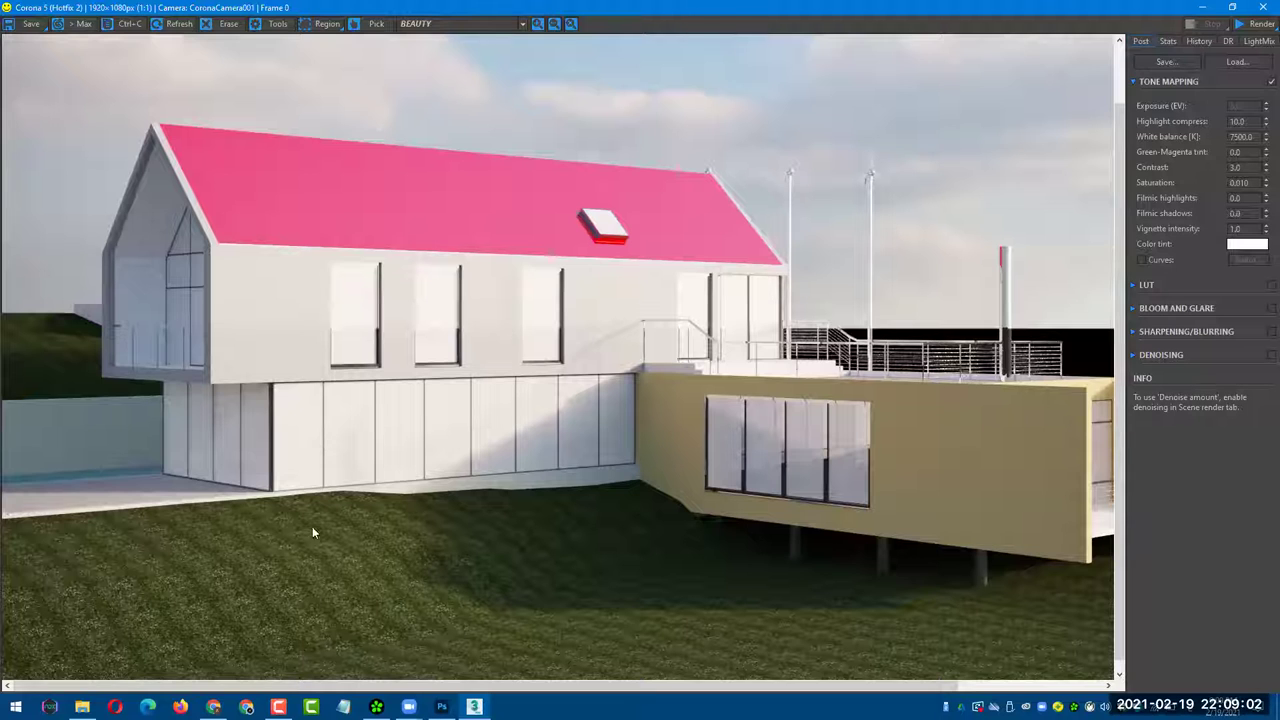
scroll(474, 504, up, 1)
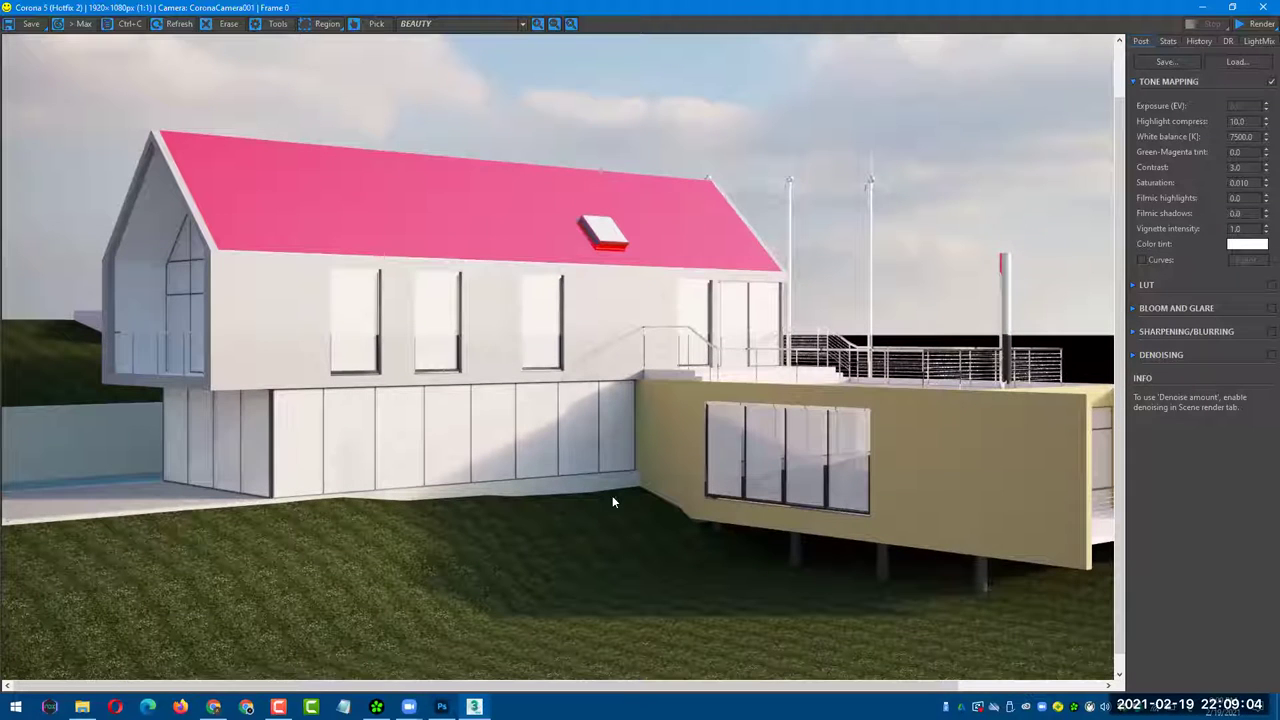
key(super+Down)
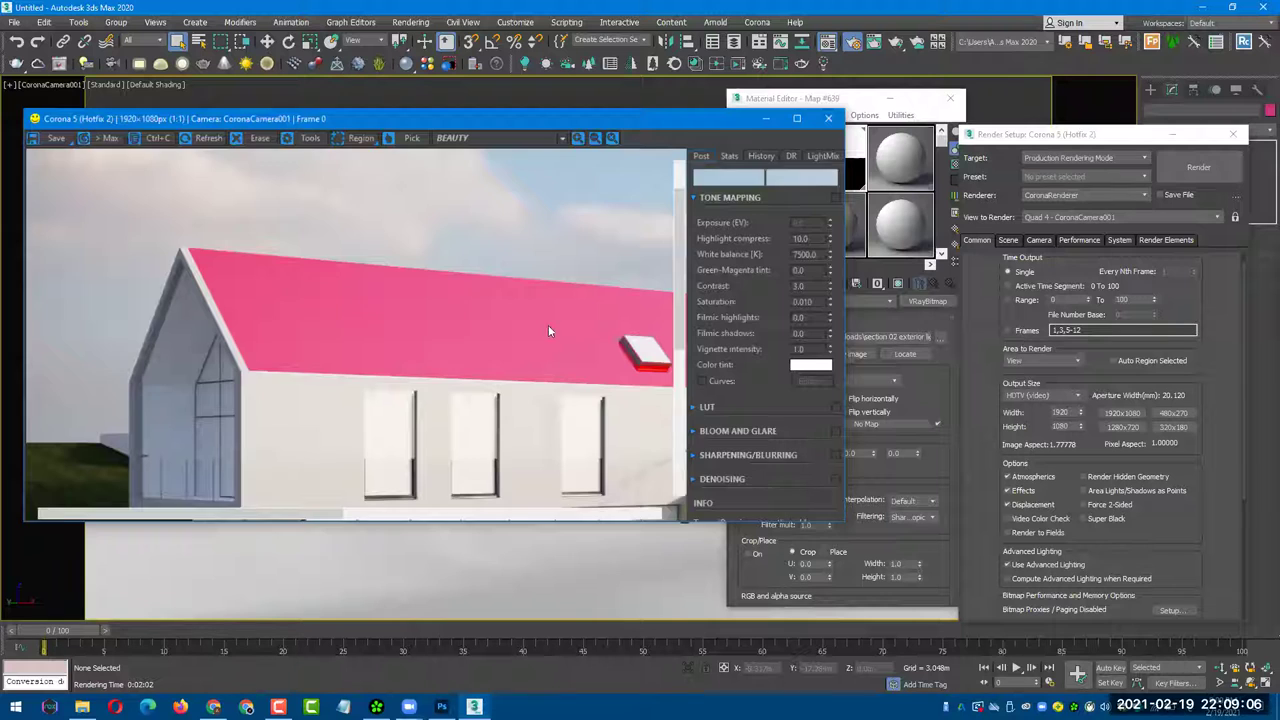
scroll(445, 347, down, 1)
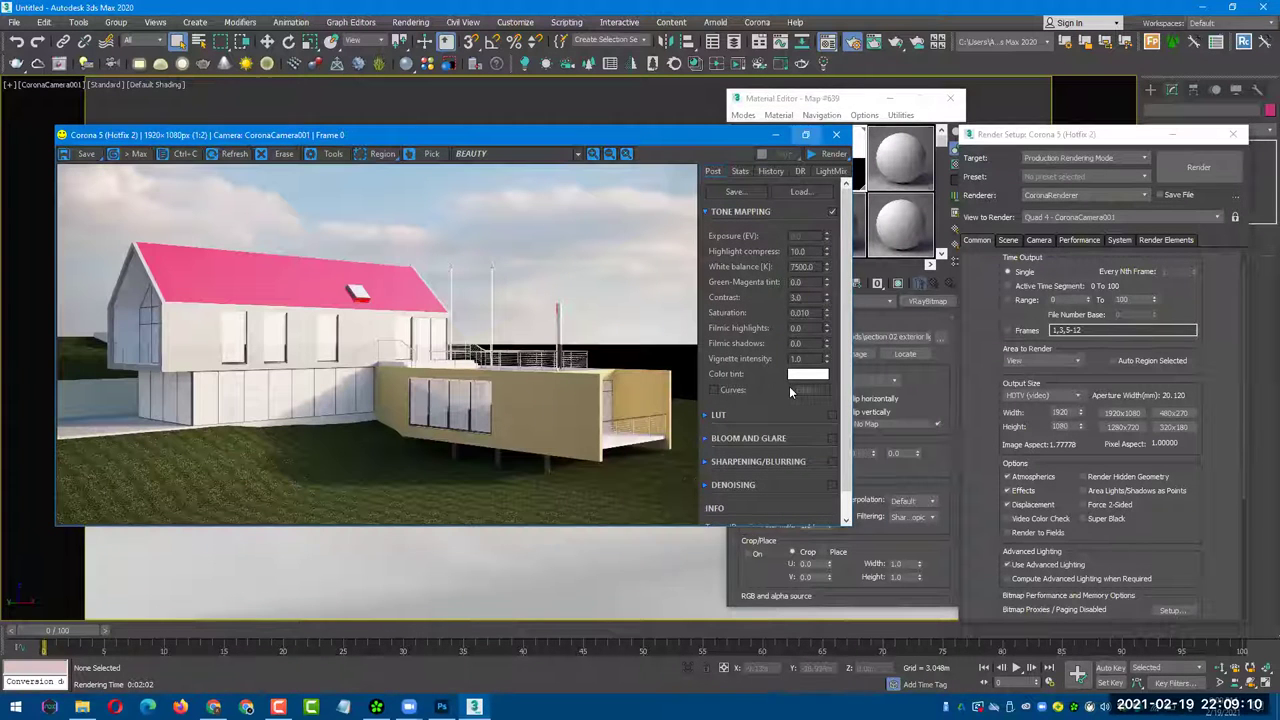
click(805, 134)
scroll(753, 477, up, 1)
scroll(712, 426, up, 1)
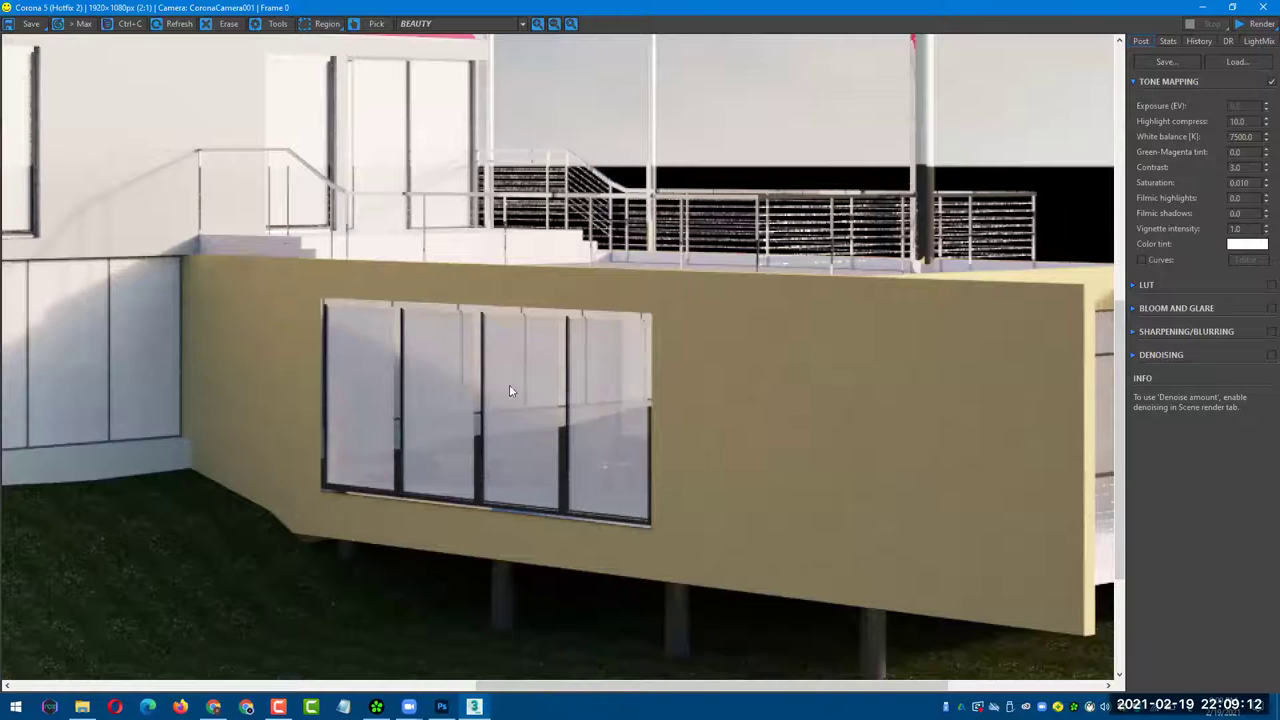
drag(511, 391, 649, 397)
drag(387, 332, 620, 363)
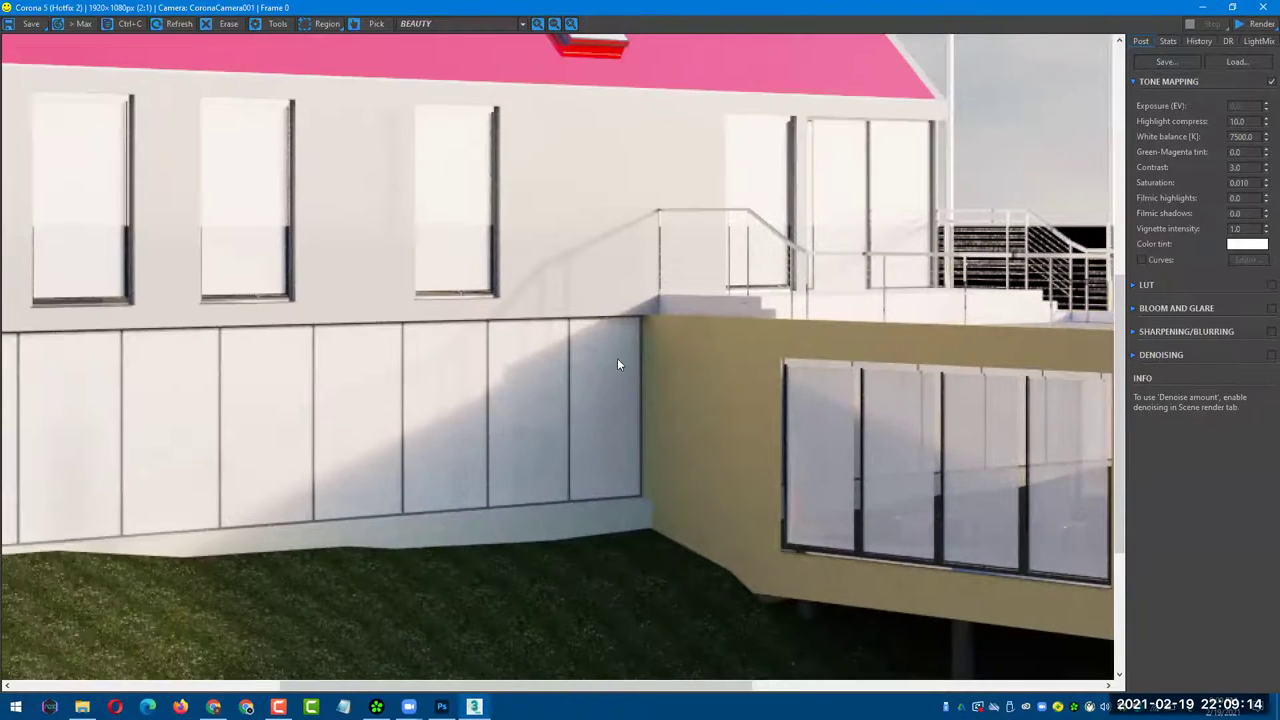
drag(530, 358, 666, 366)
drag(471, 354, 617, 355)
drag(541, 303, 631, 367)
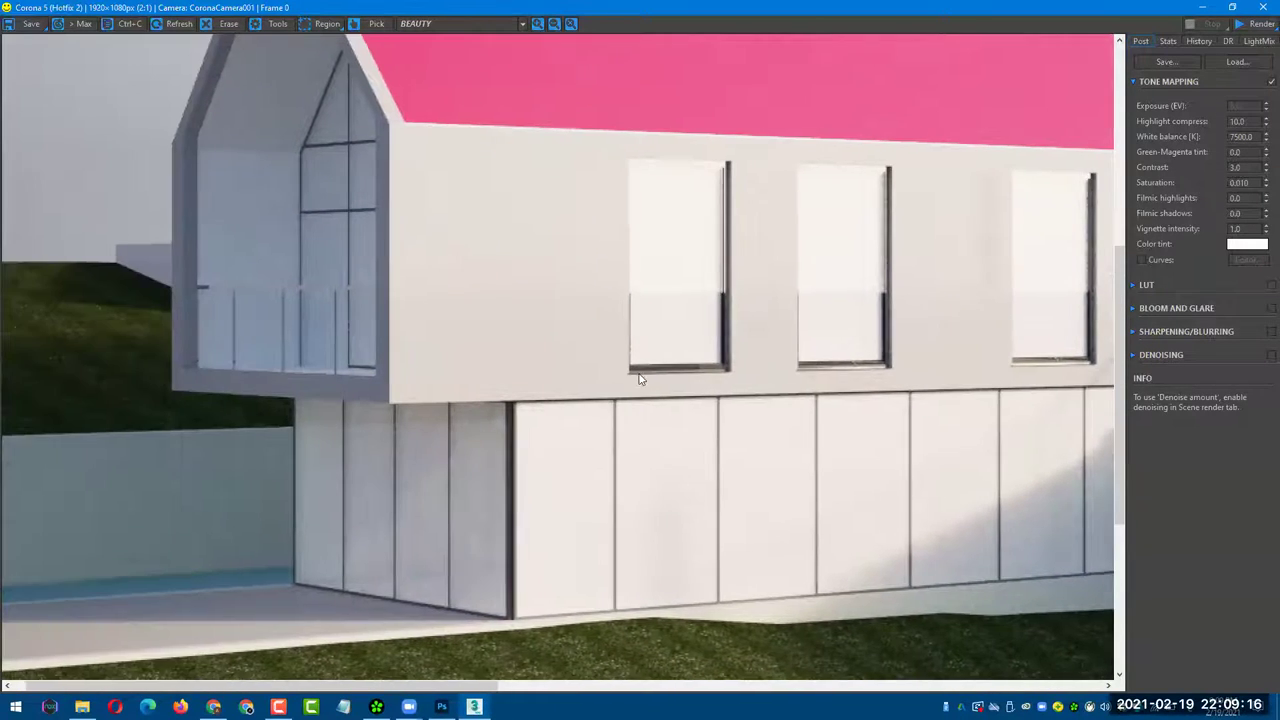
mouse_move(534, 260)
mouse_down()
mouse_move(501, 314)
mouse_move(506, 344)
mouse_up()
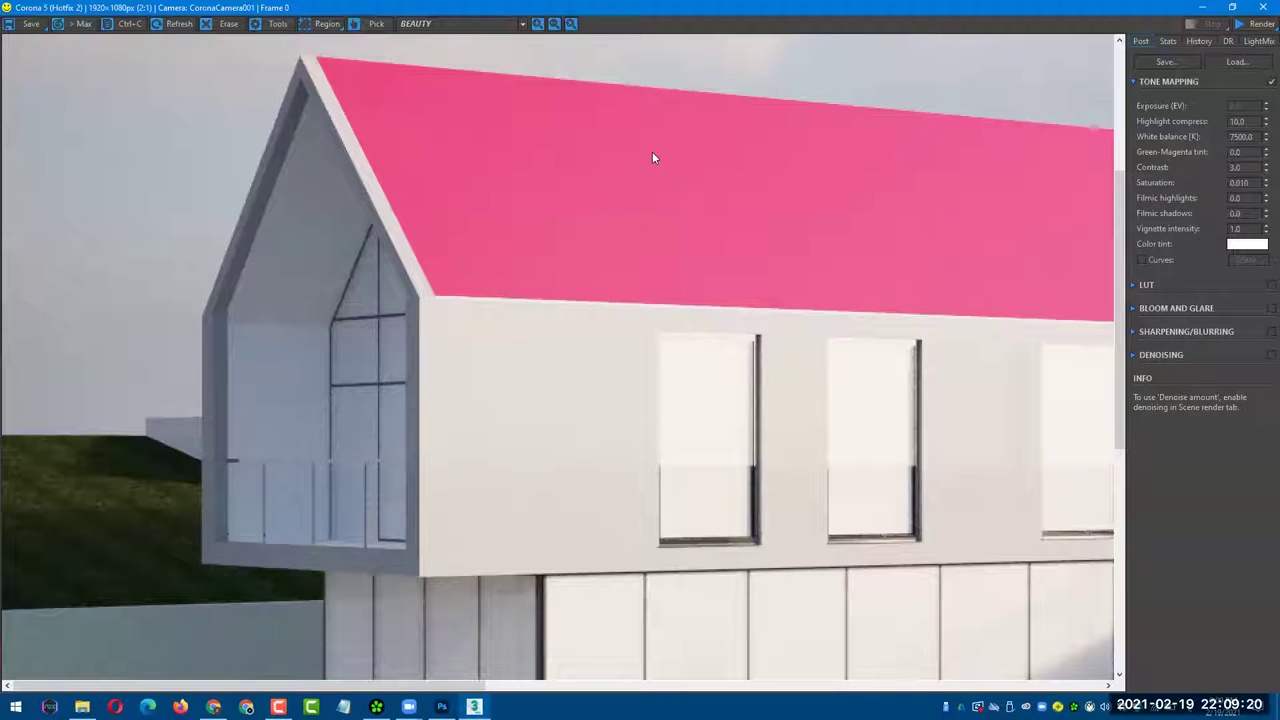
scroll(316, 226, down, 1)
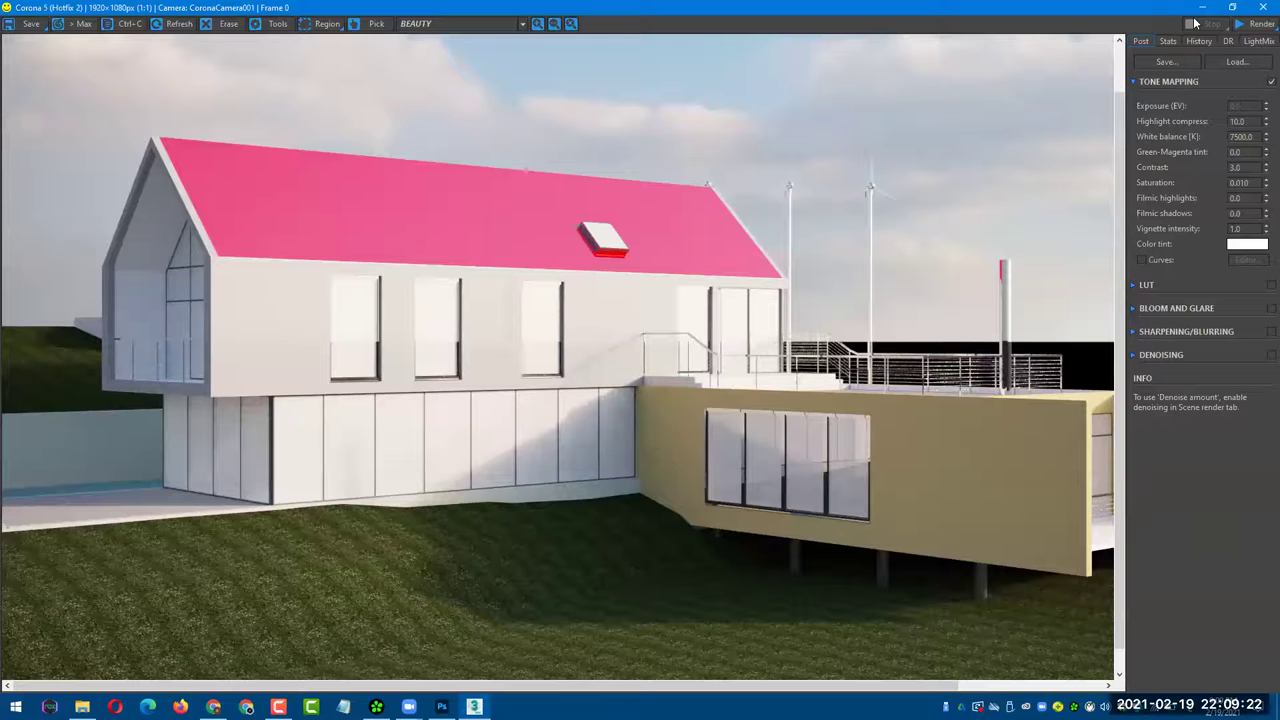
click(1232, 7)
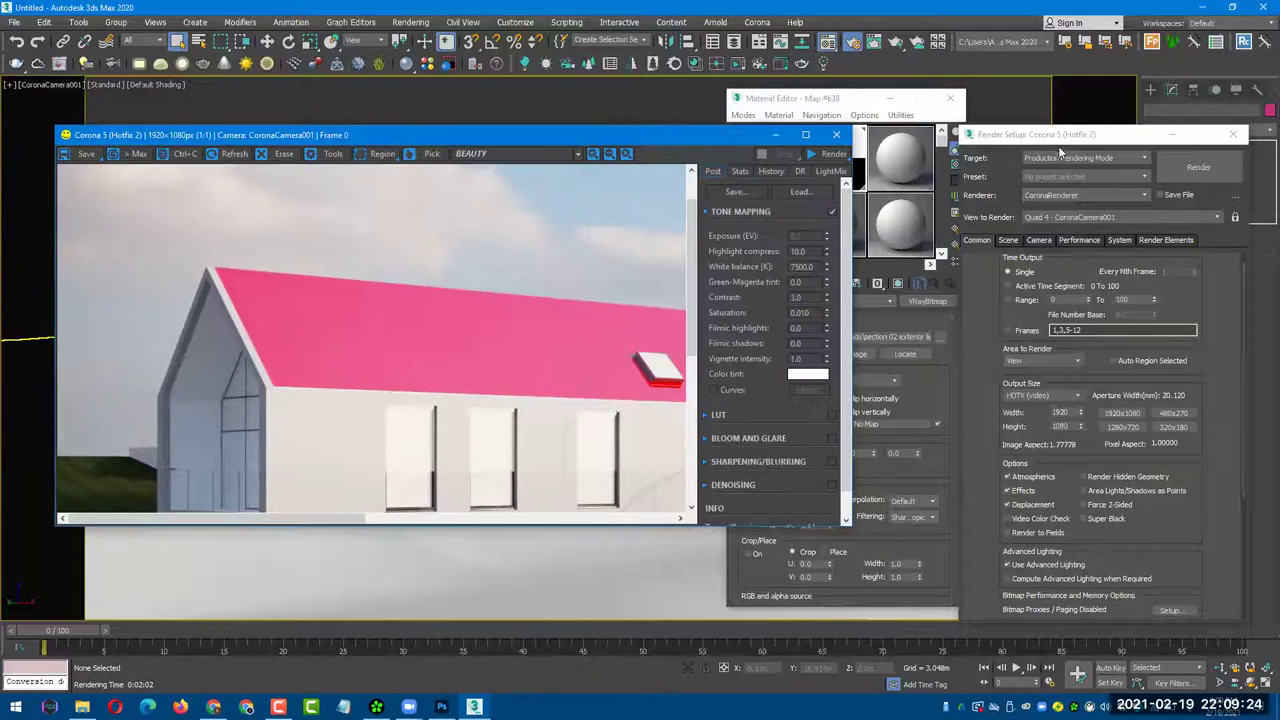
- Set the Scene denoising mode to Corona High Quality
drag(1073, 134, 1073, 103)
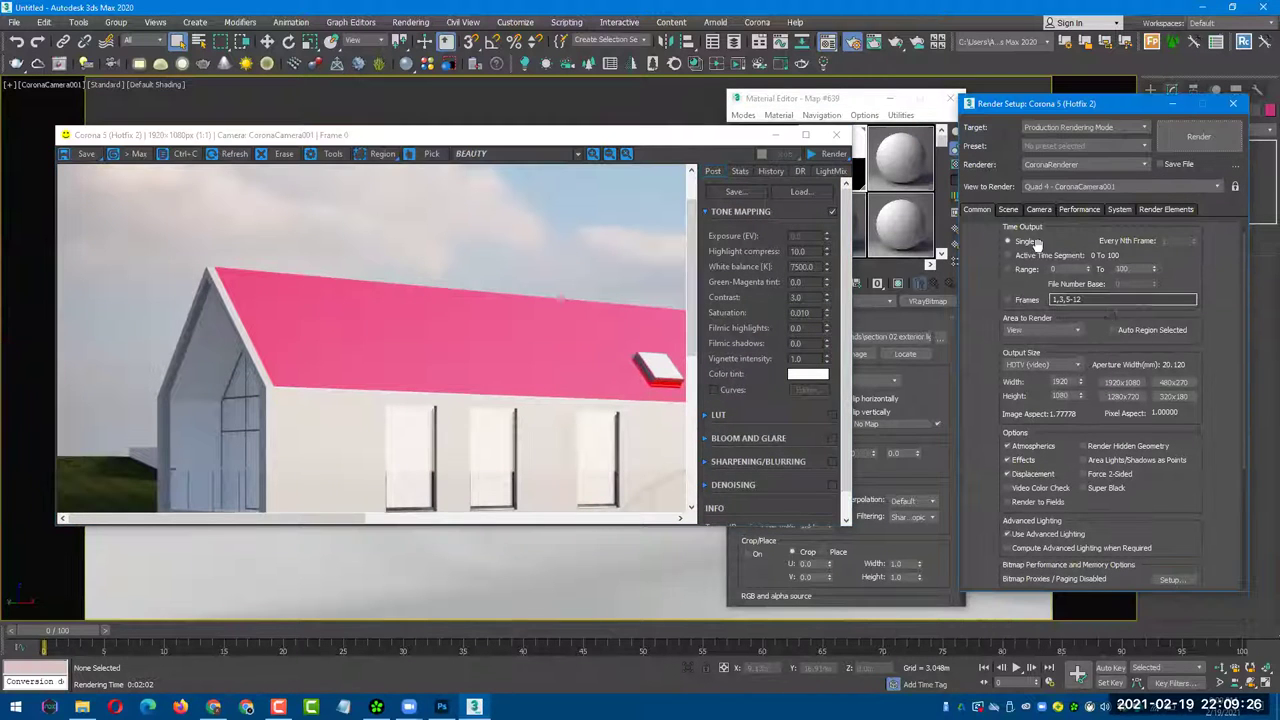
click(1008, 210)
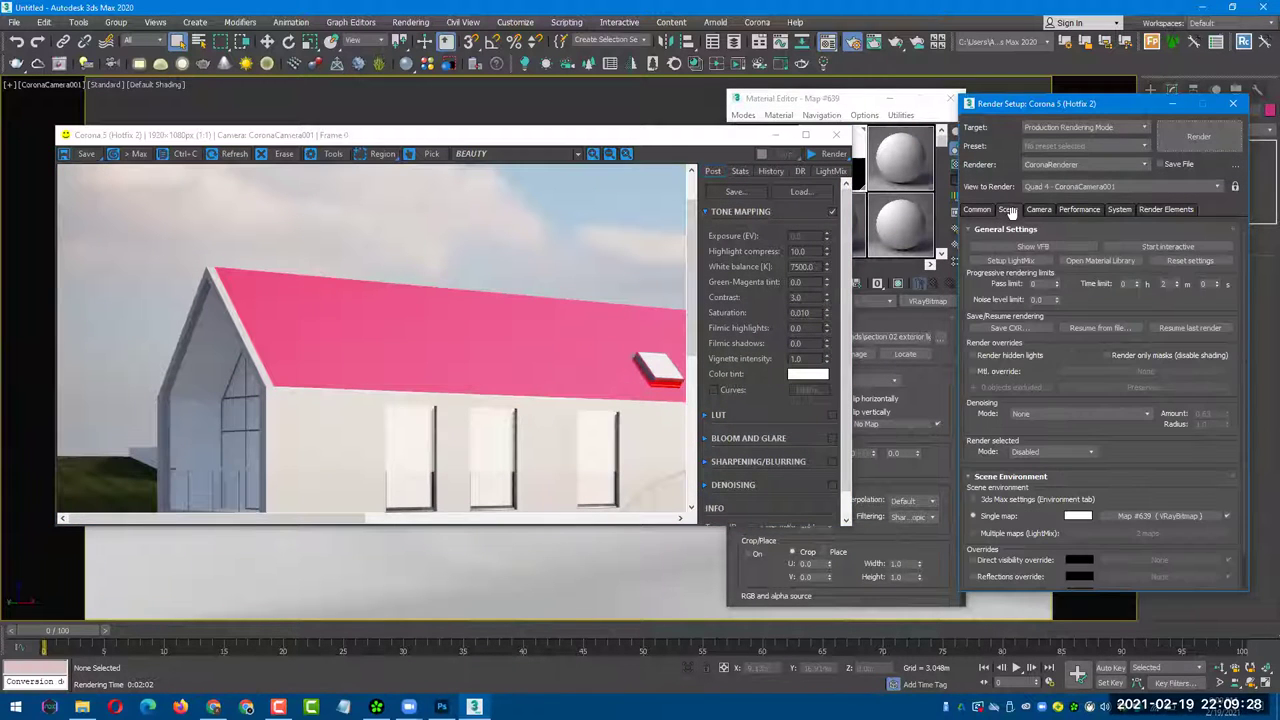
click(1099, 419)
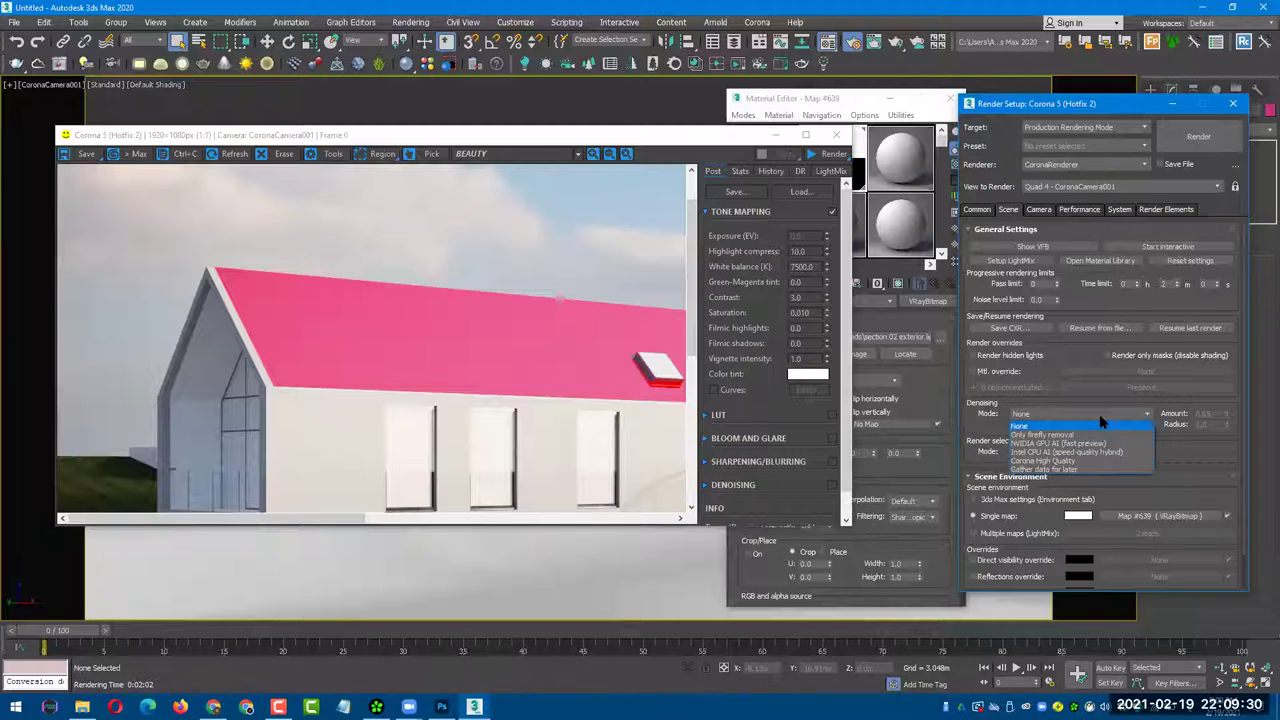
click(1068, 462)
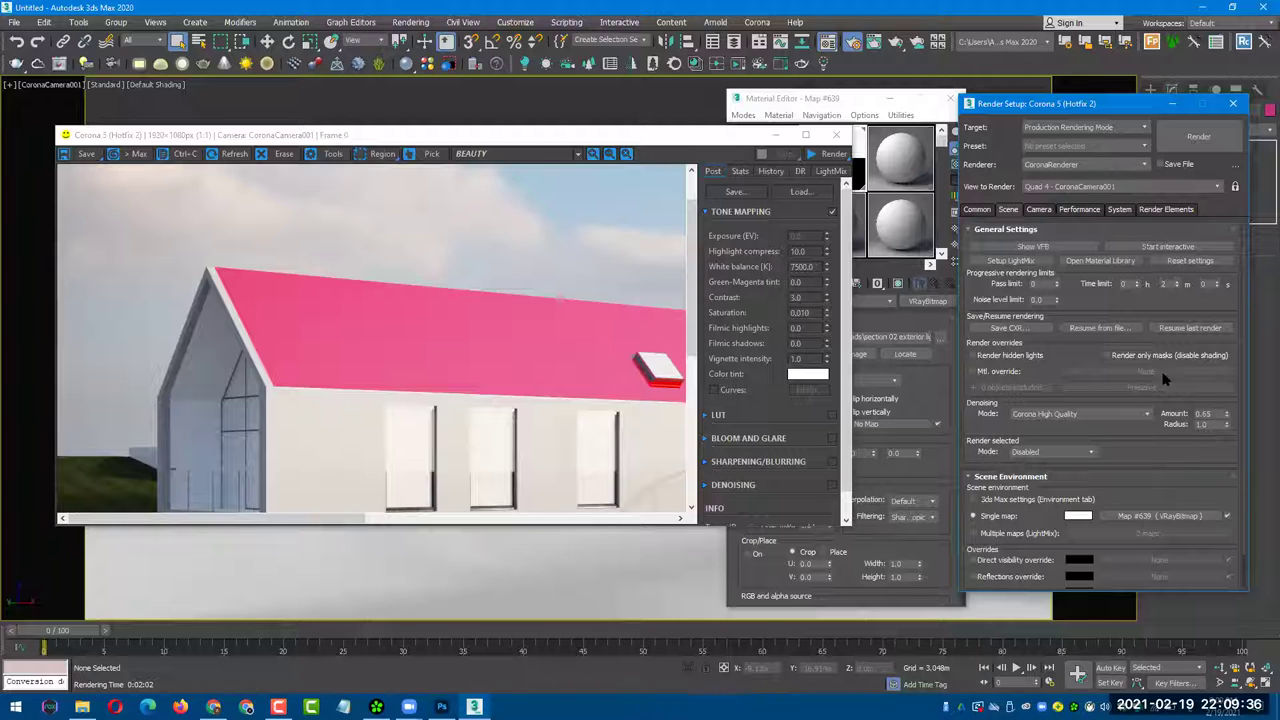
- Enable Sharpening/Blurring in the Camera postprocessing settings
click(1038, 209)
click(973, 464)
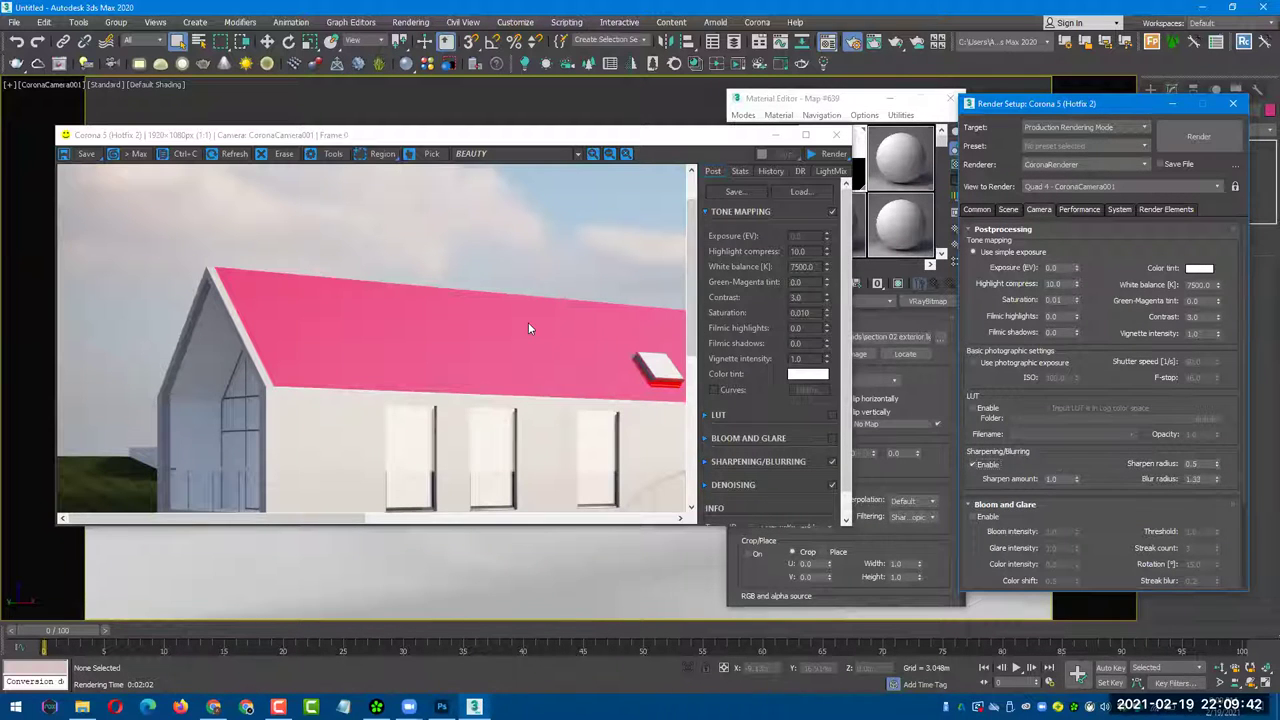
scroll(530, 328, down, 1)
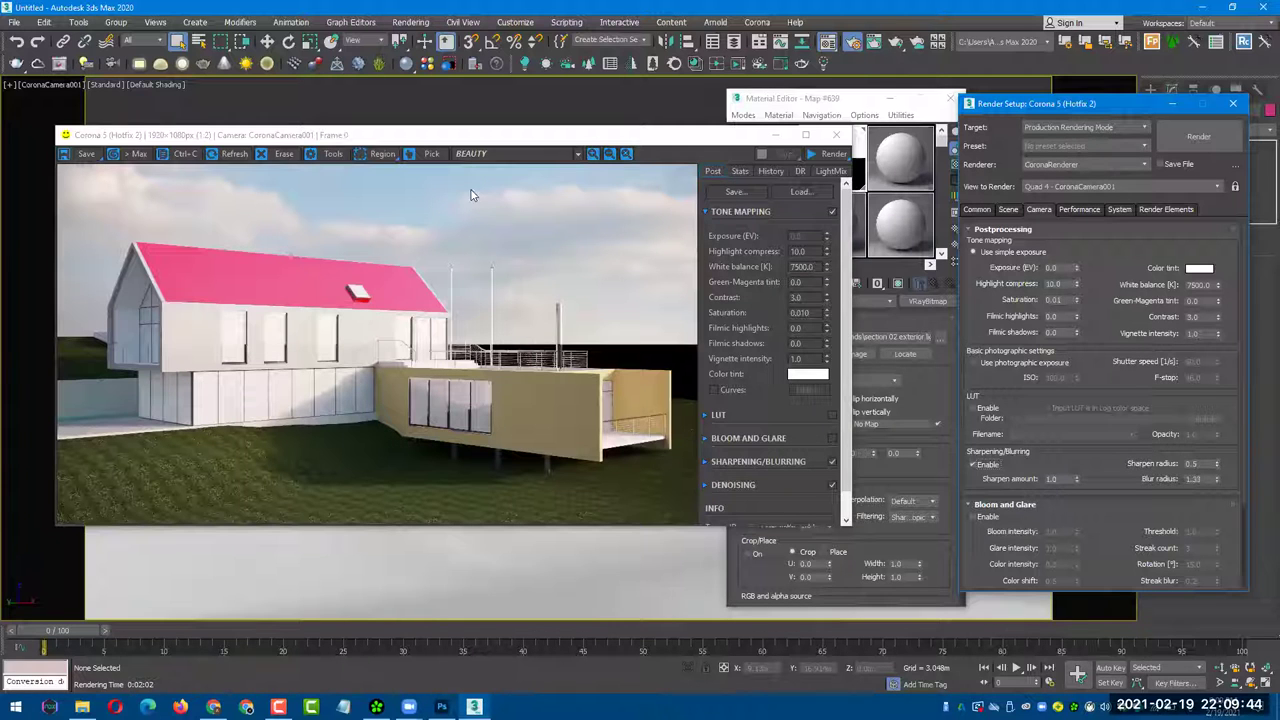
- Show the Alpha channel in the frame buffer, check Render Elements, and request erasing the image
click(536, 155)
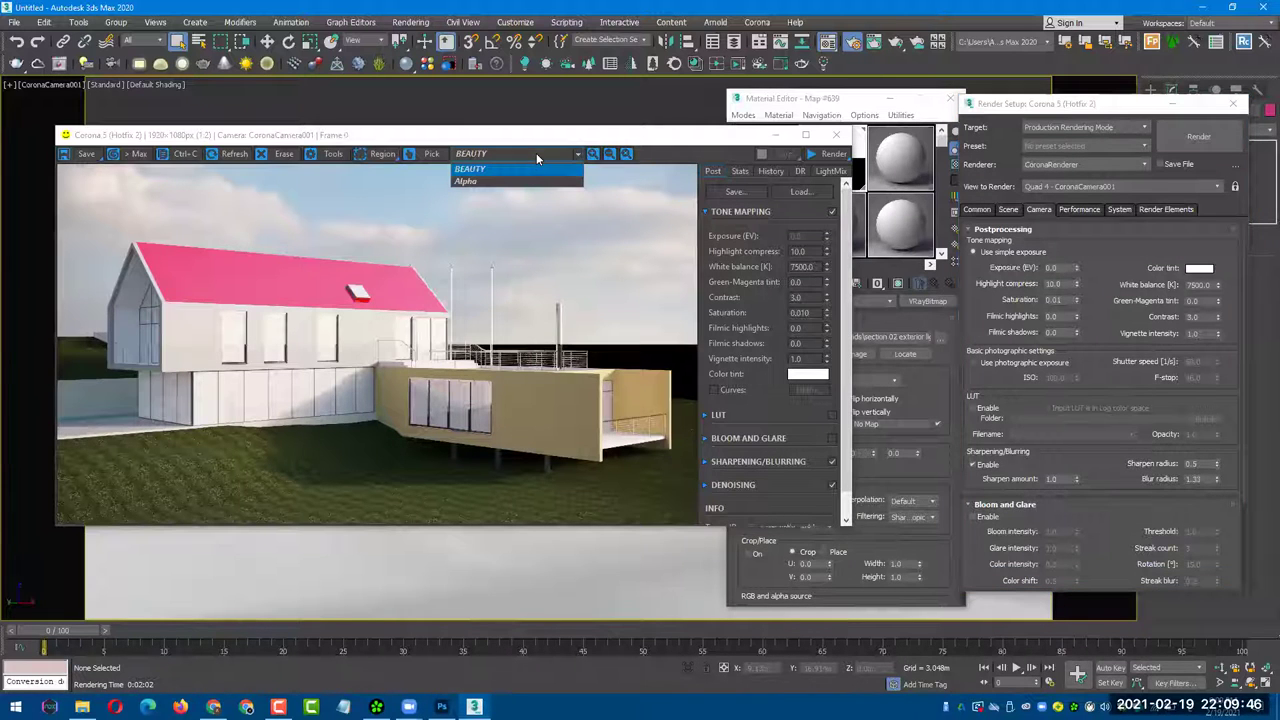
click(495, 181)
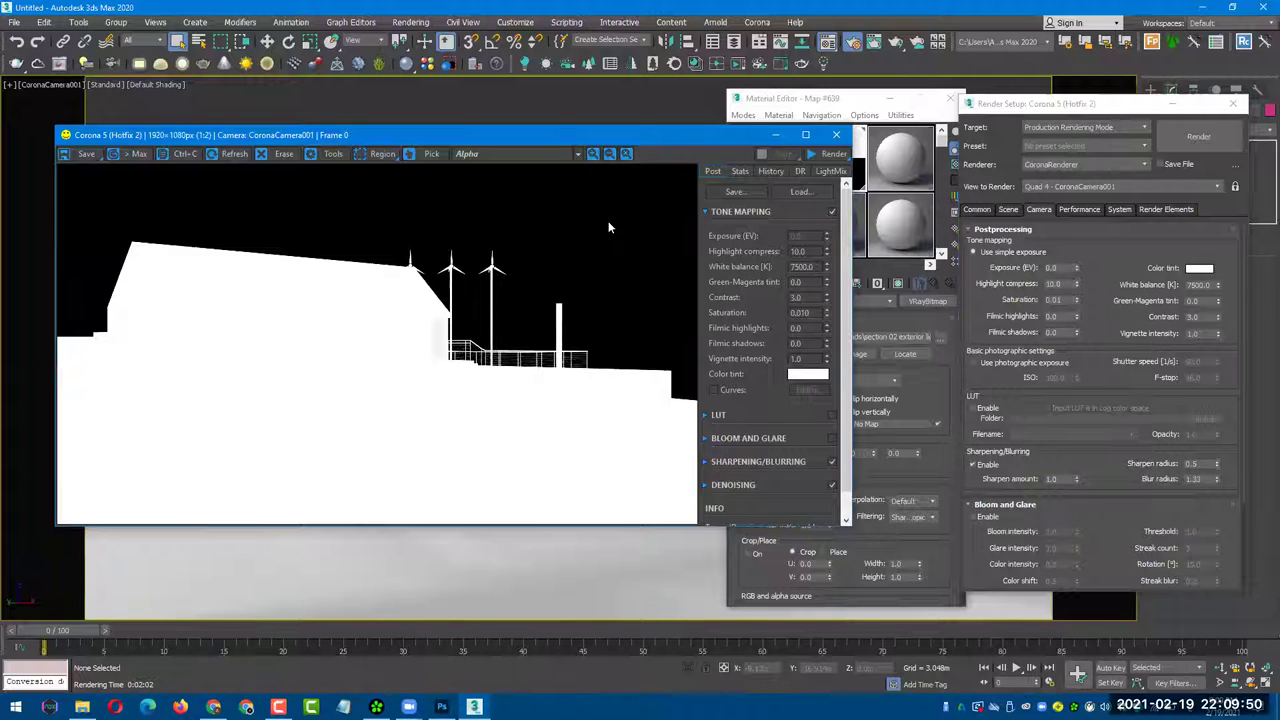
click(1176, 209)
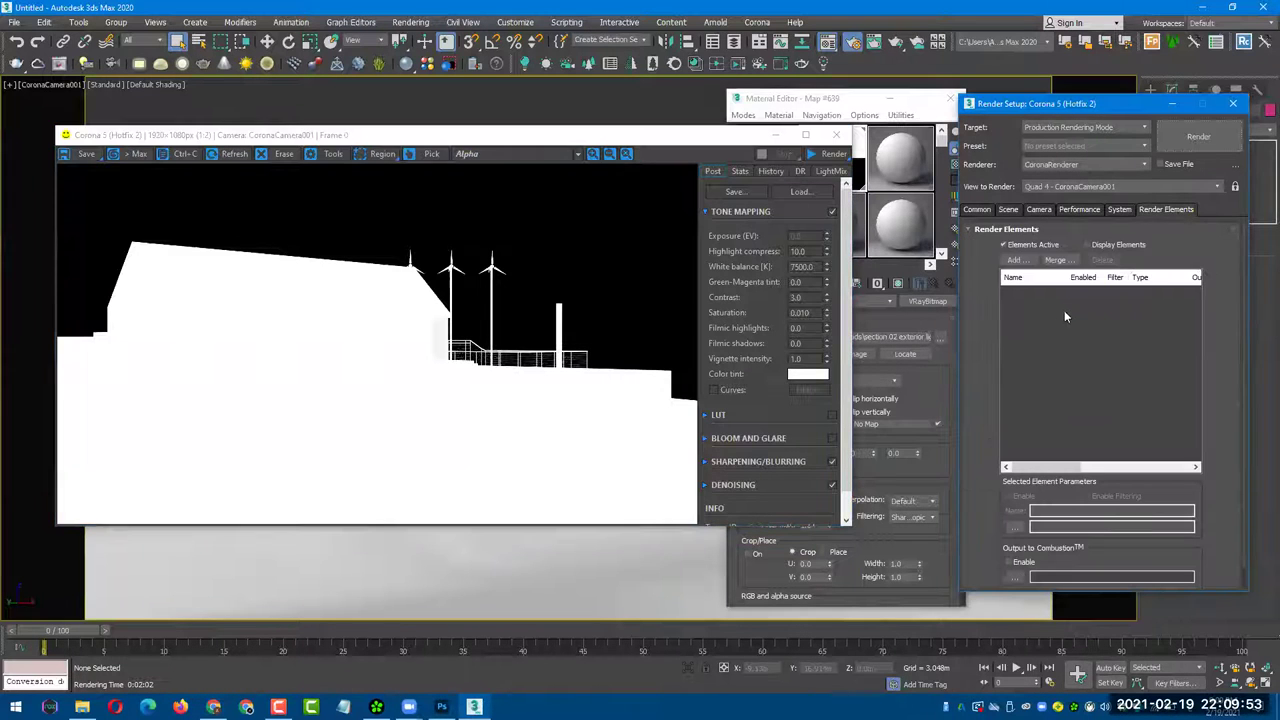
click(557, 153)
click(543, 181)
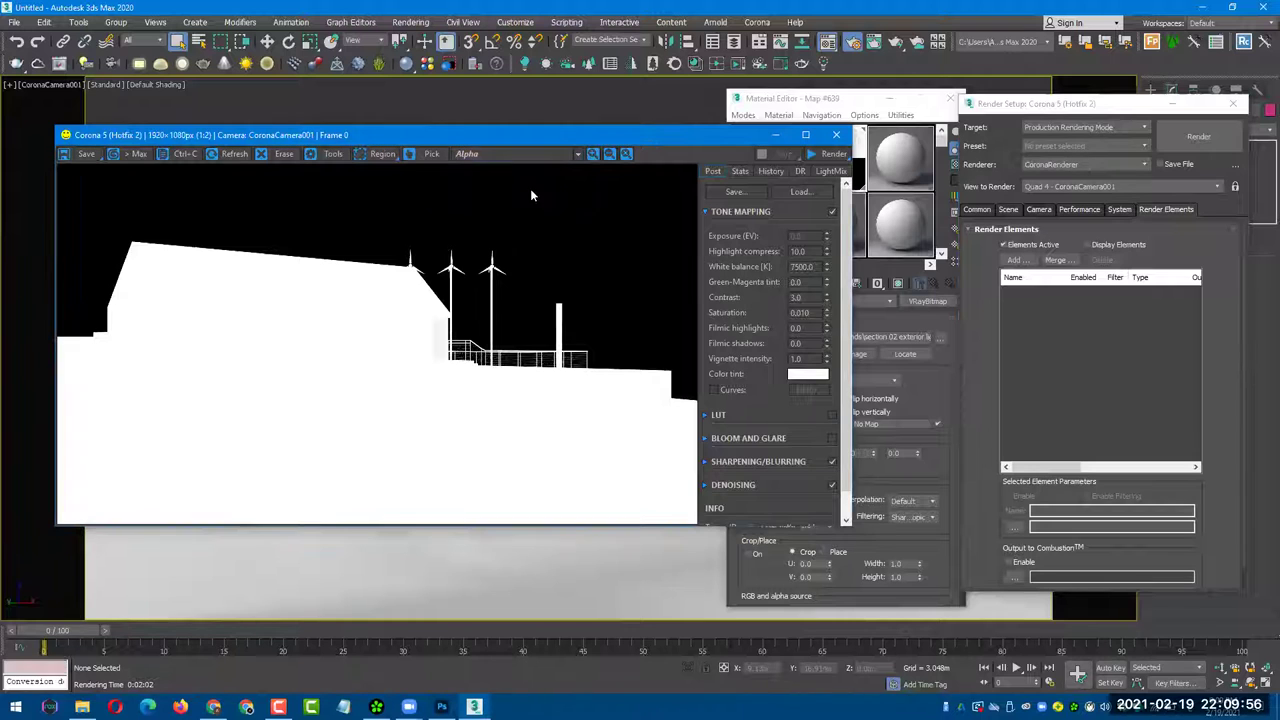
click(284, 153)
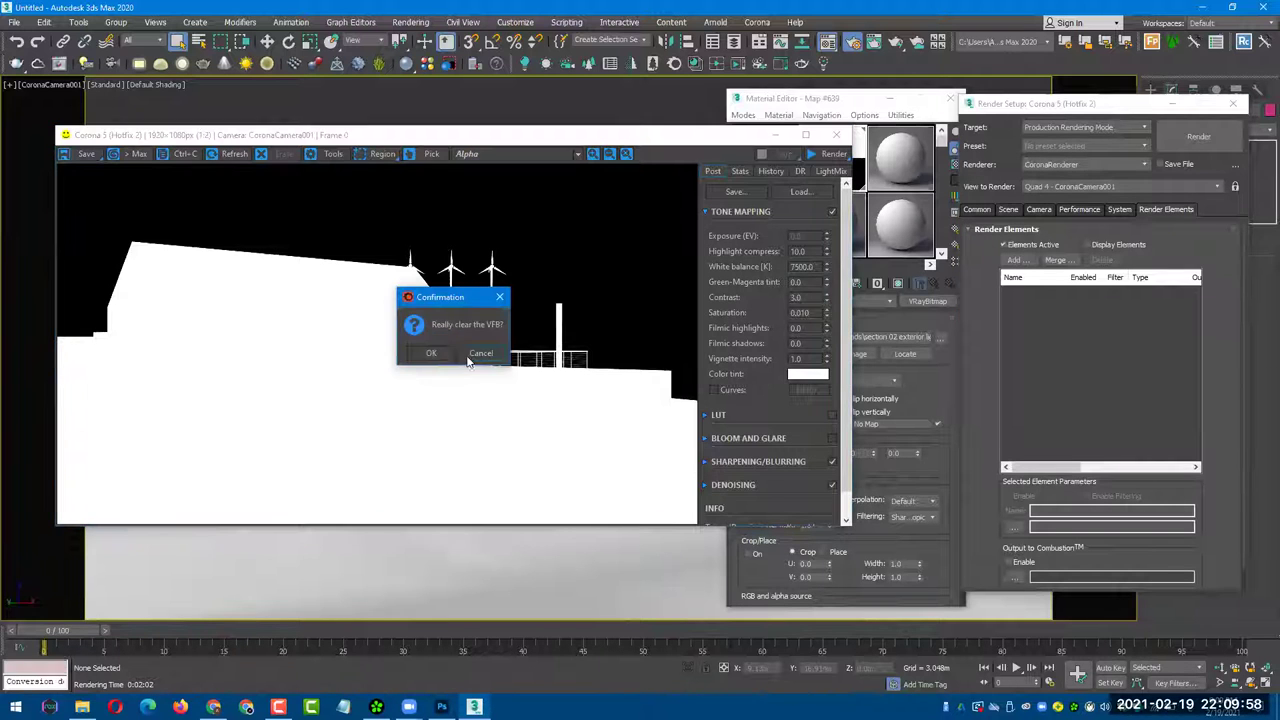
- Confirm clearing the frame buffer, switch back to BEAUTY, and start a fresh render
key(Return)
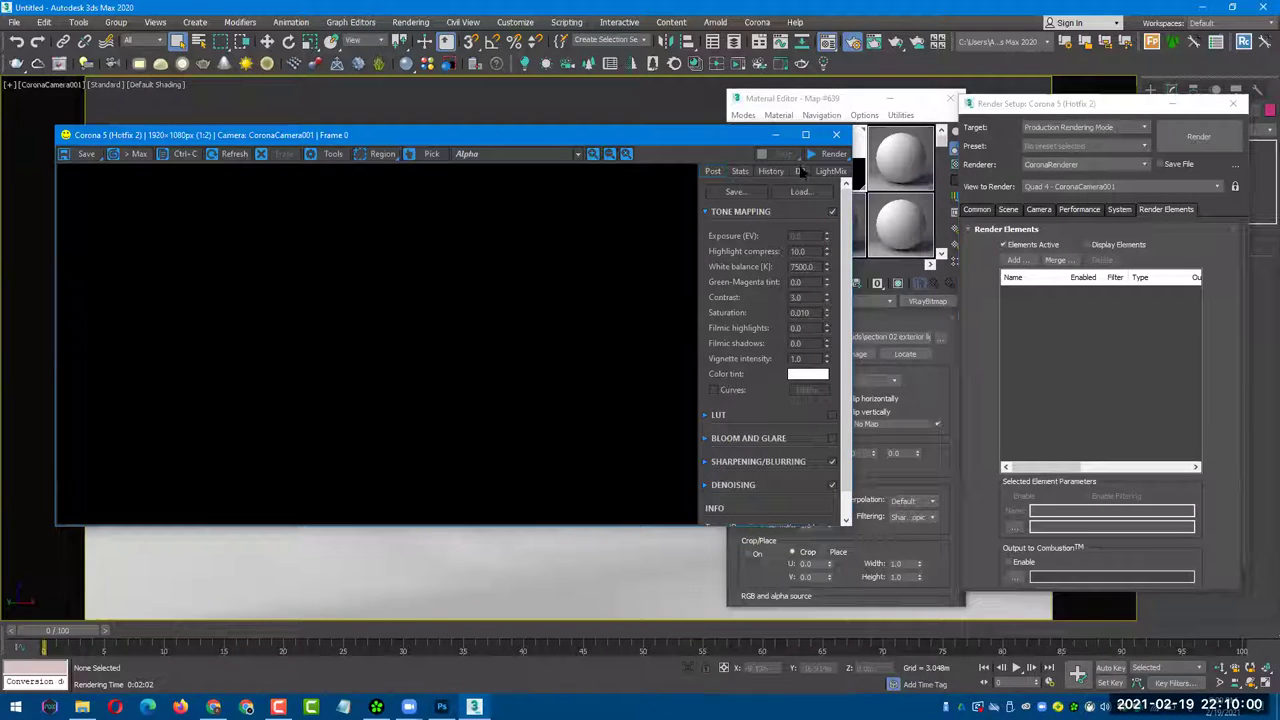
click(467, 156)
click(477, 166)
click(812, 155)
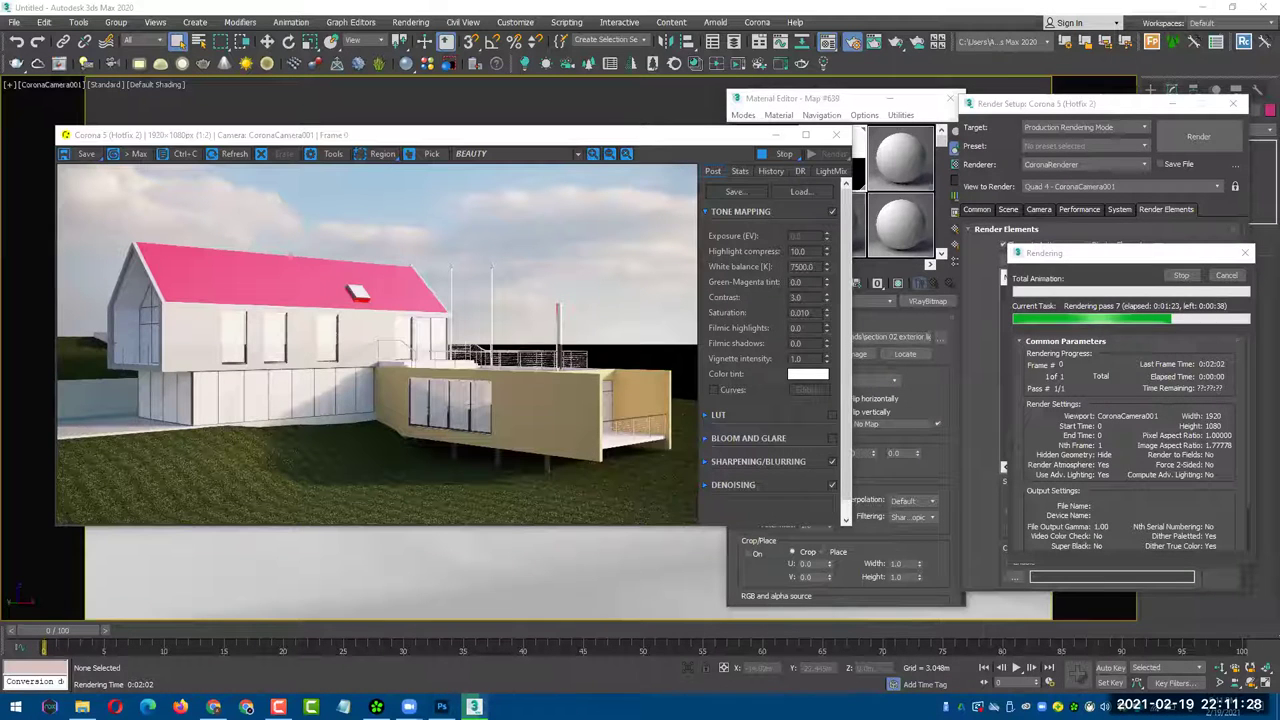
- Open sunlight.jpg from the exterior lighting practice folder in Photos
key(alt+Tab)
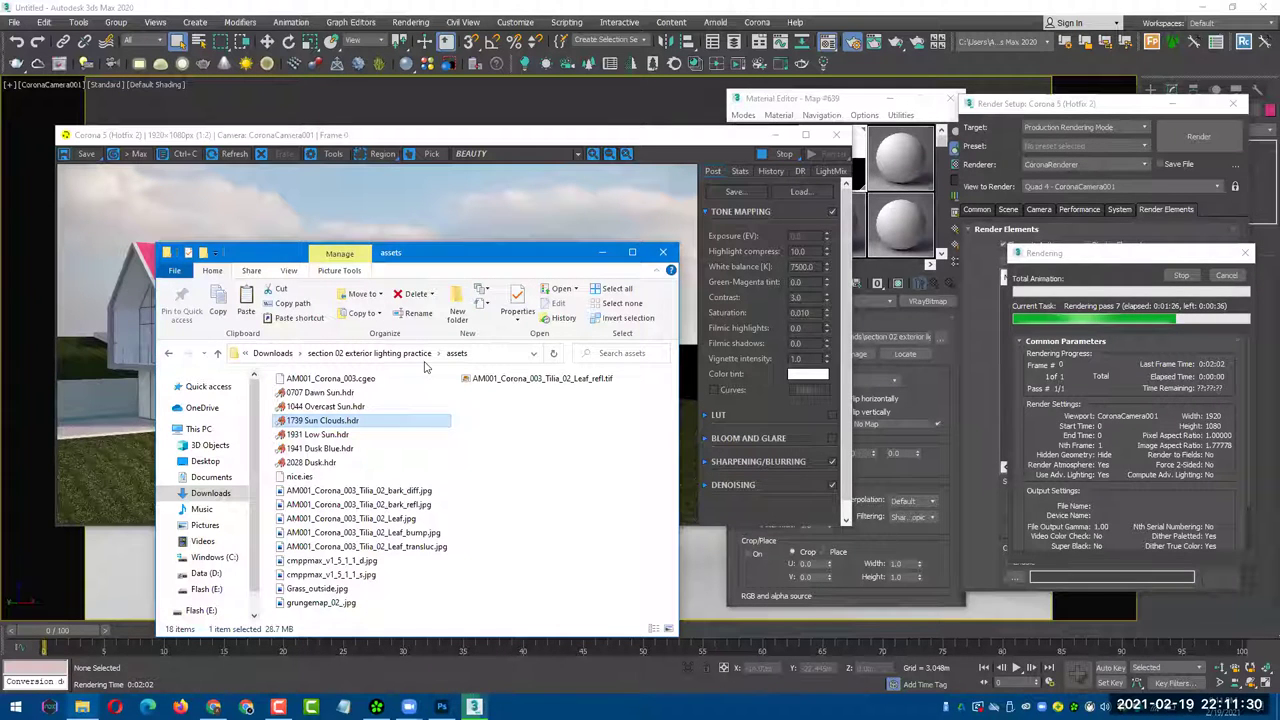
key(alt+Up)
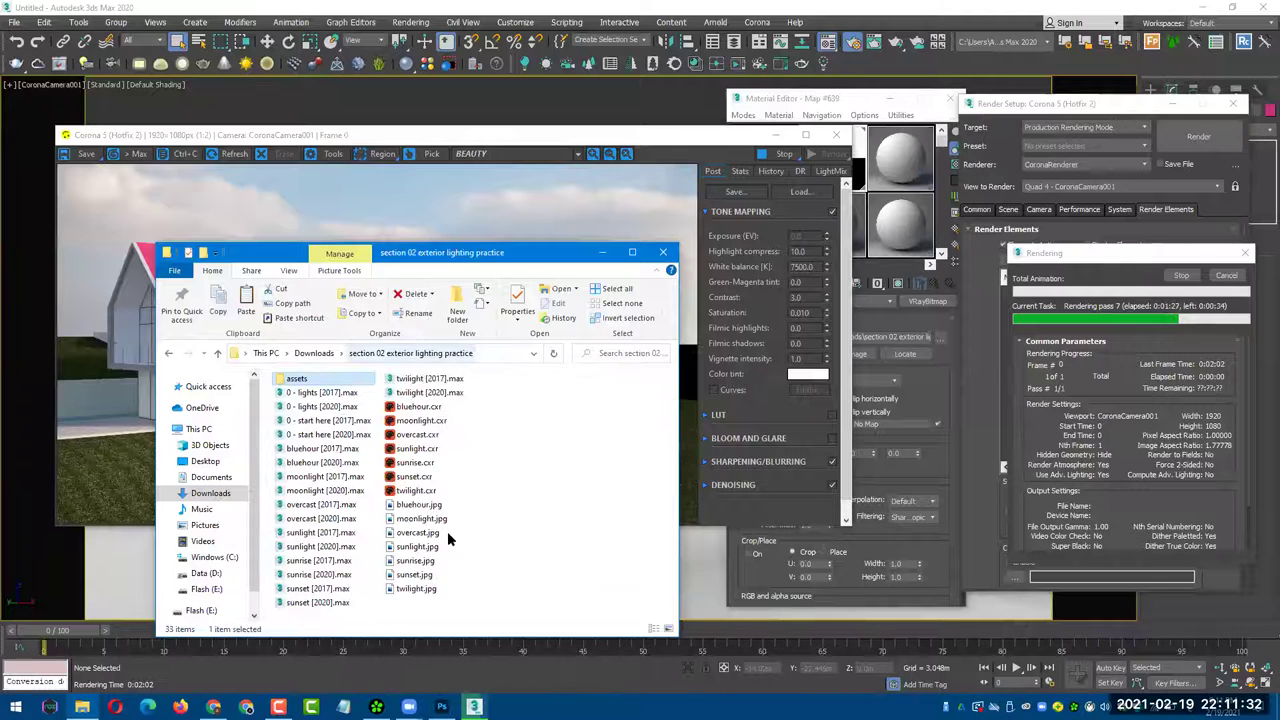
click(447, 538)
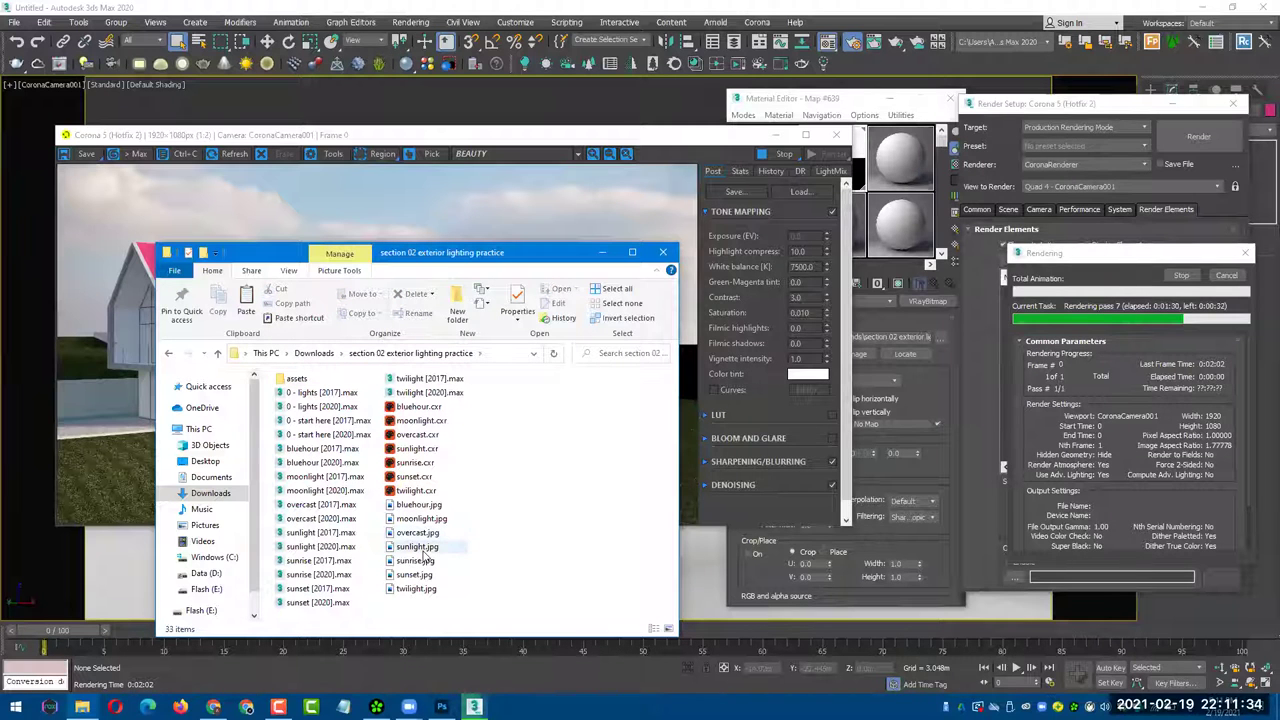
click(424, 549)
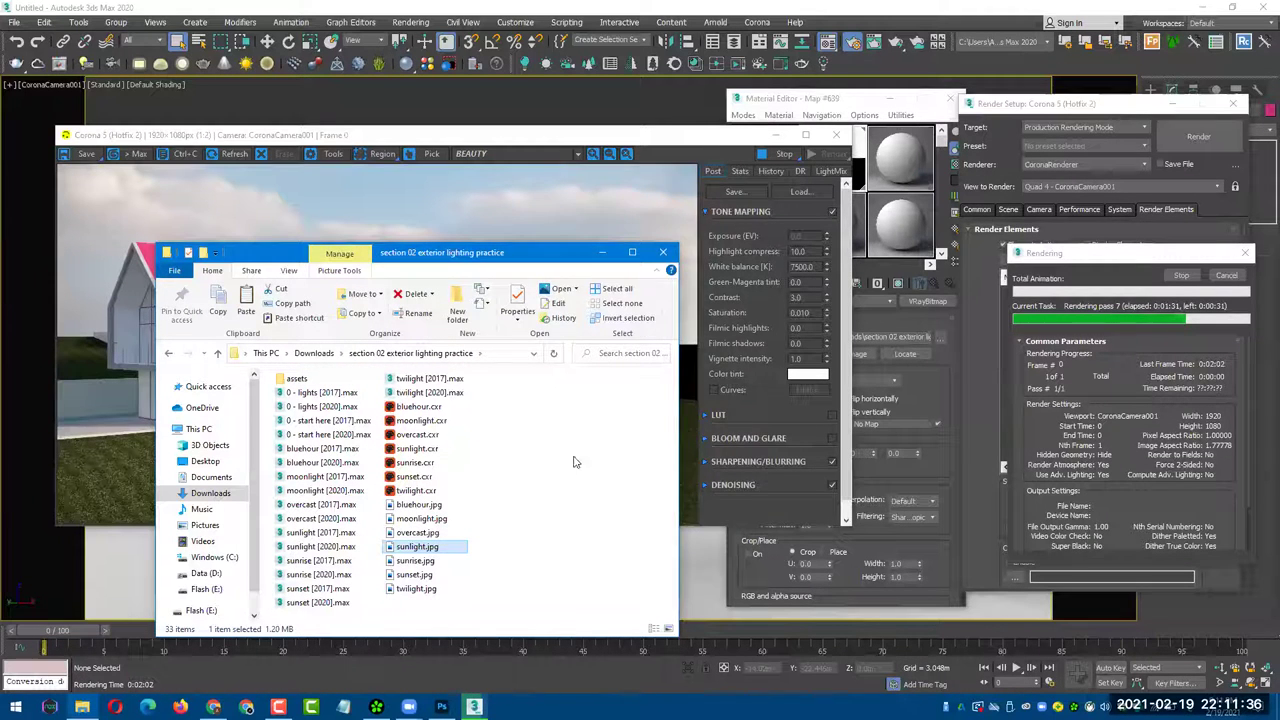
key(Return)
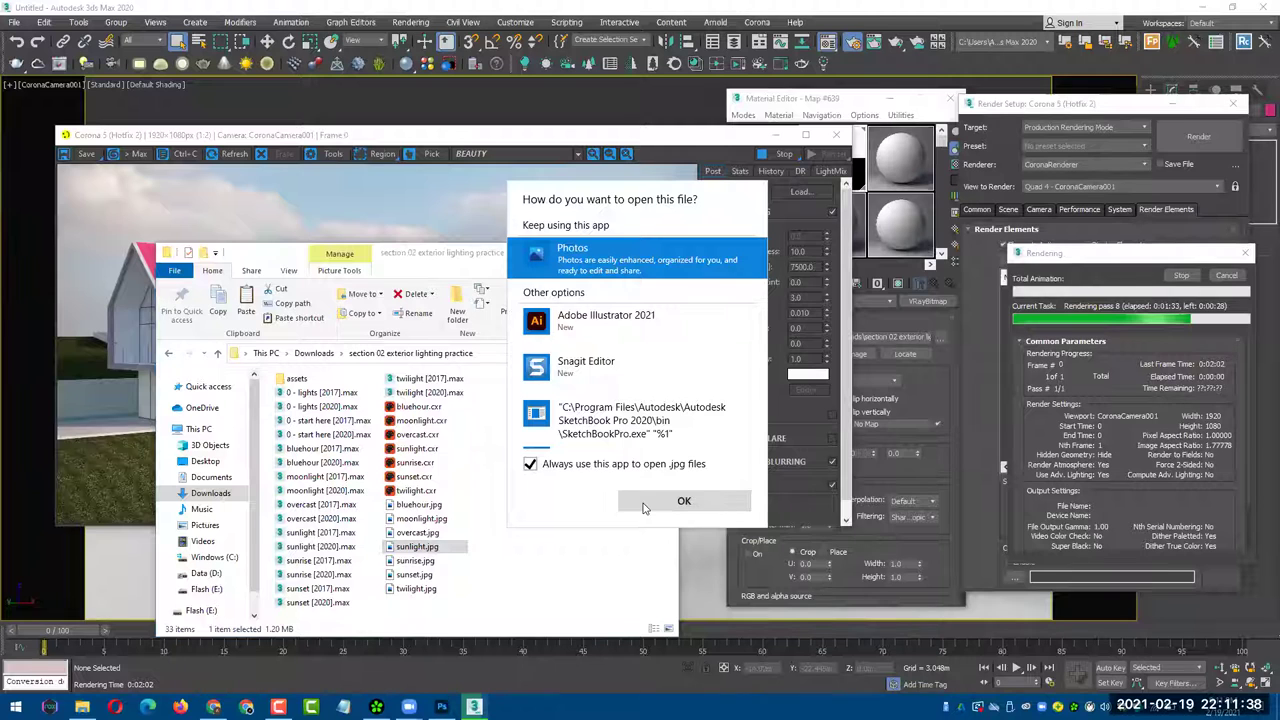
click(644, 507)
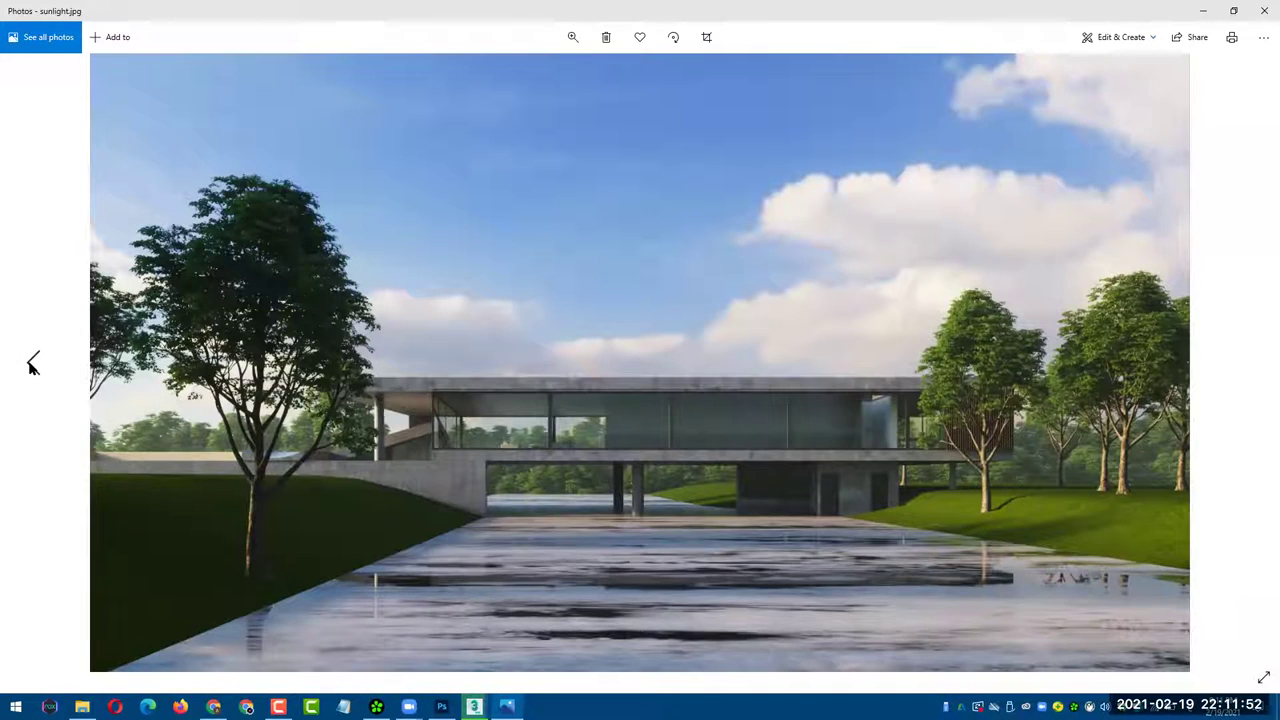
- Step back through the overcast and moonlight references, then return to overcast.jpg
click(32, 362)
click(32, 362)
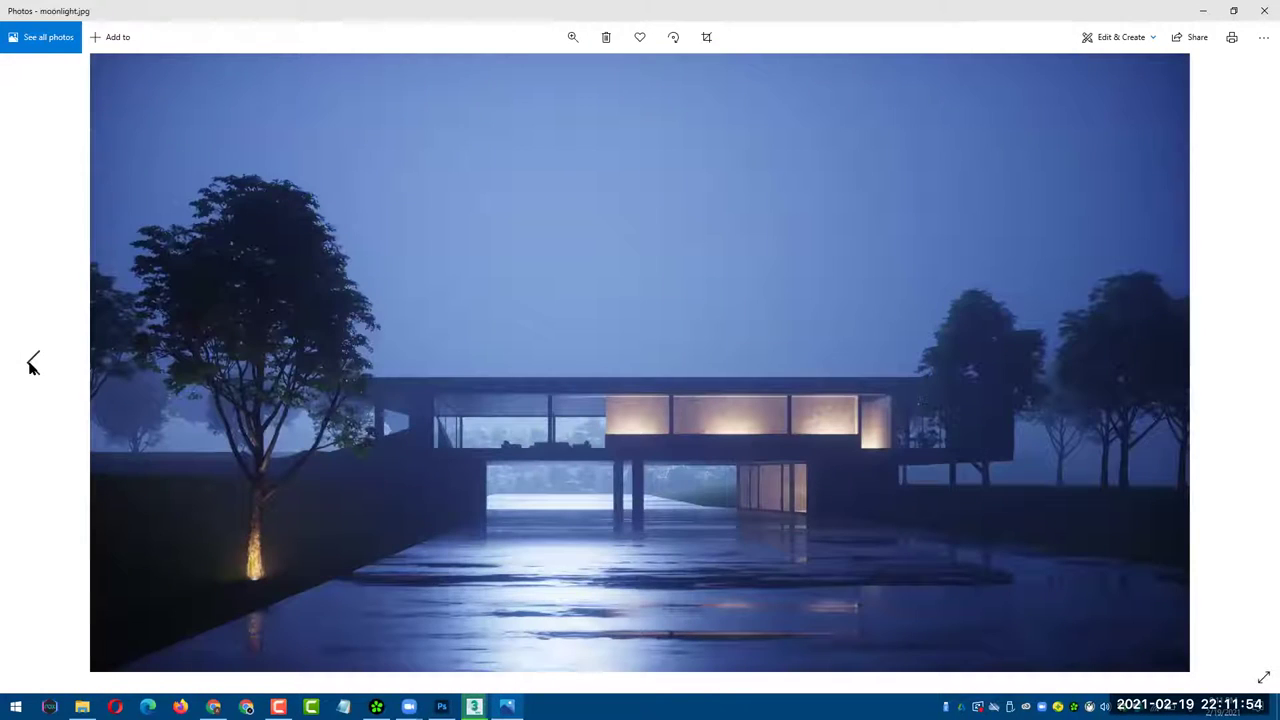
click(32, 362)
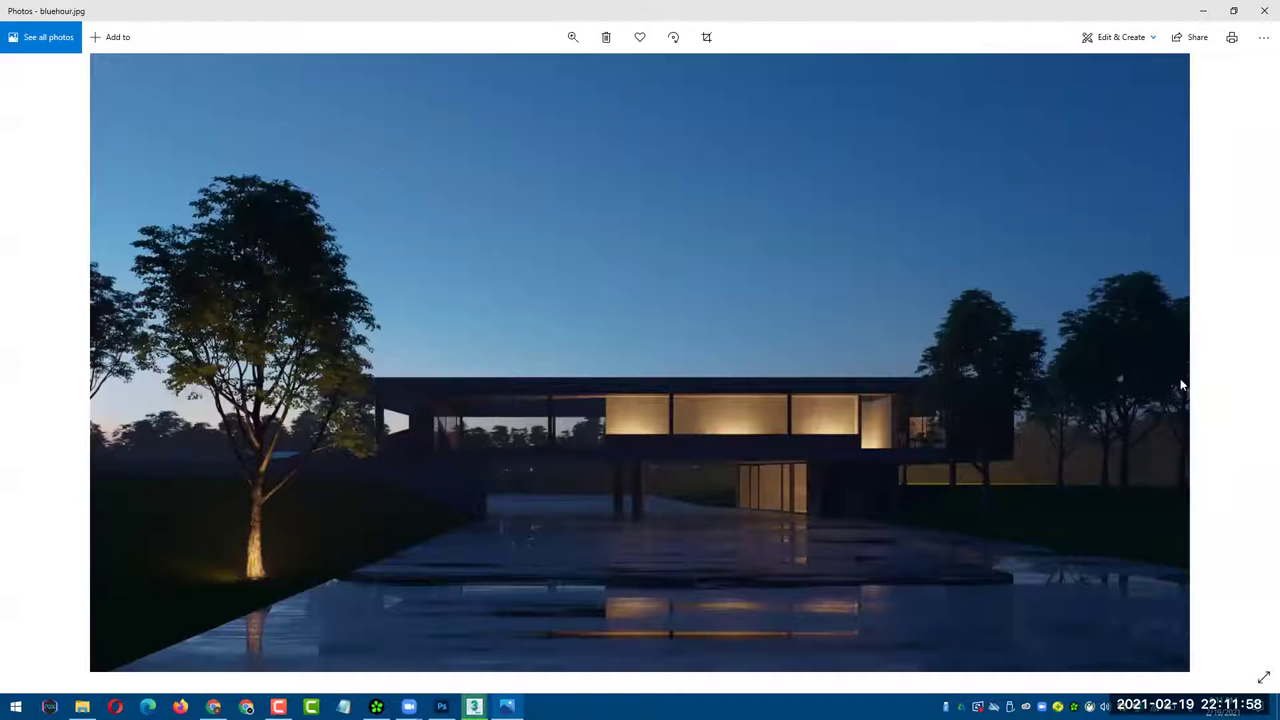
mouse_move(1247, 364)
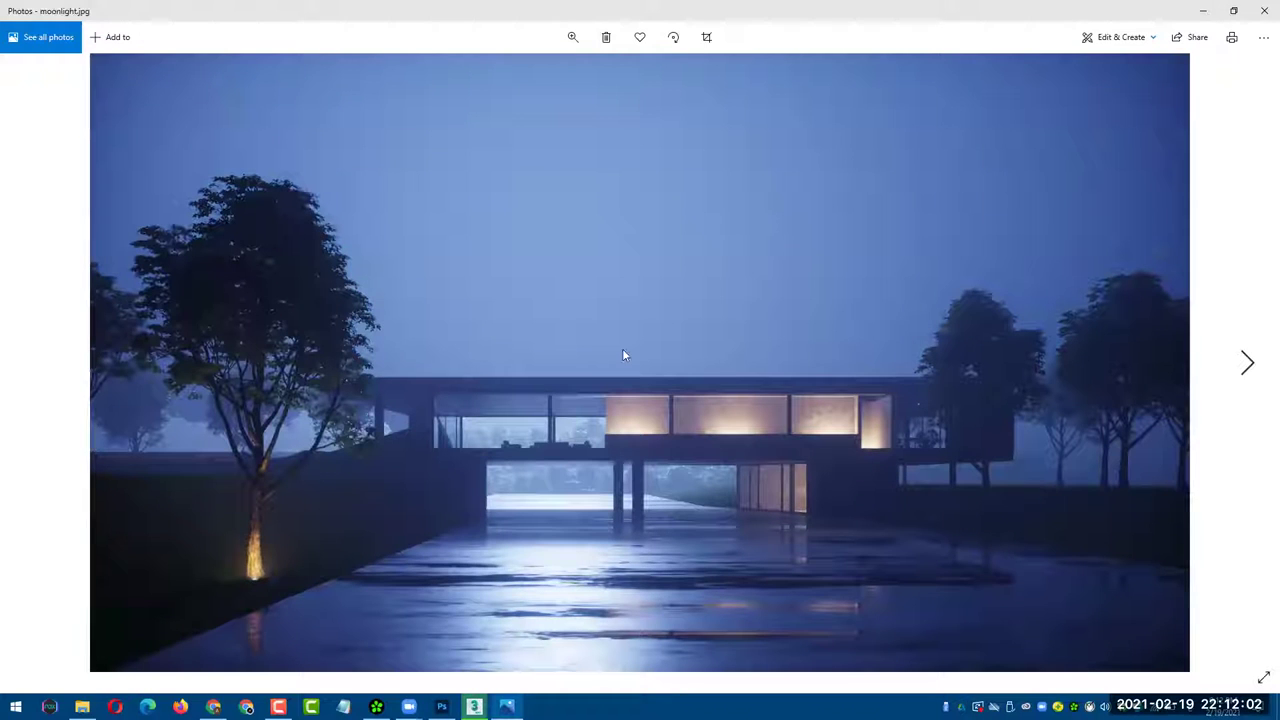
click(1246, 366)
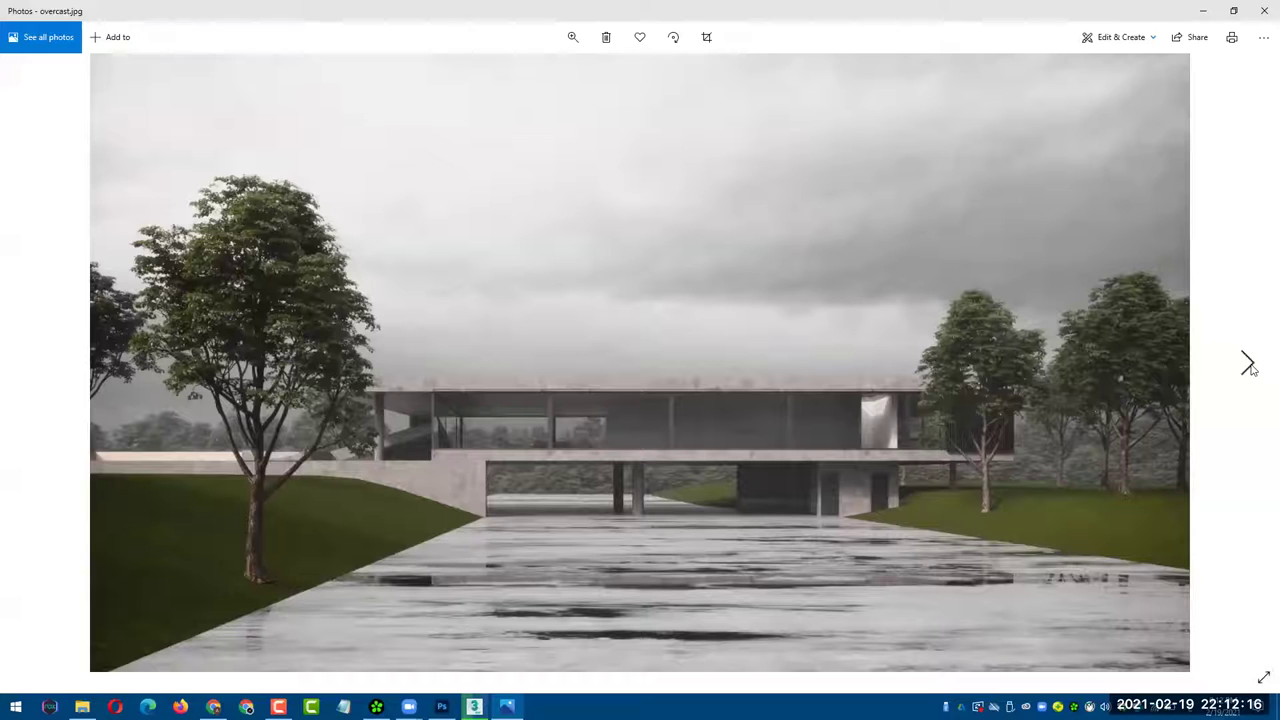
- Page forward through the sunlight, sunrise, sunset and twilight references, then close Photos
click(1249, 366)
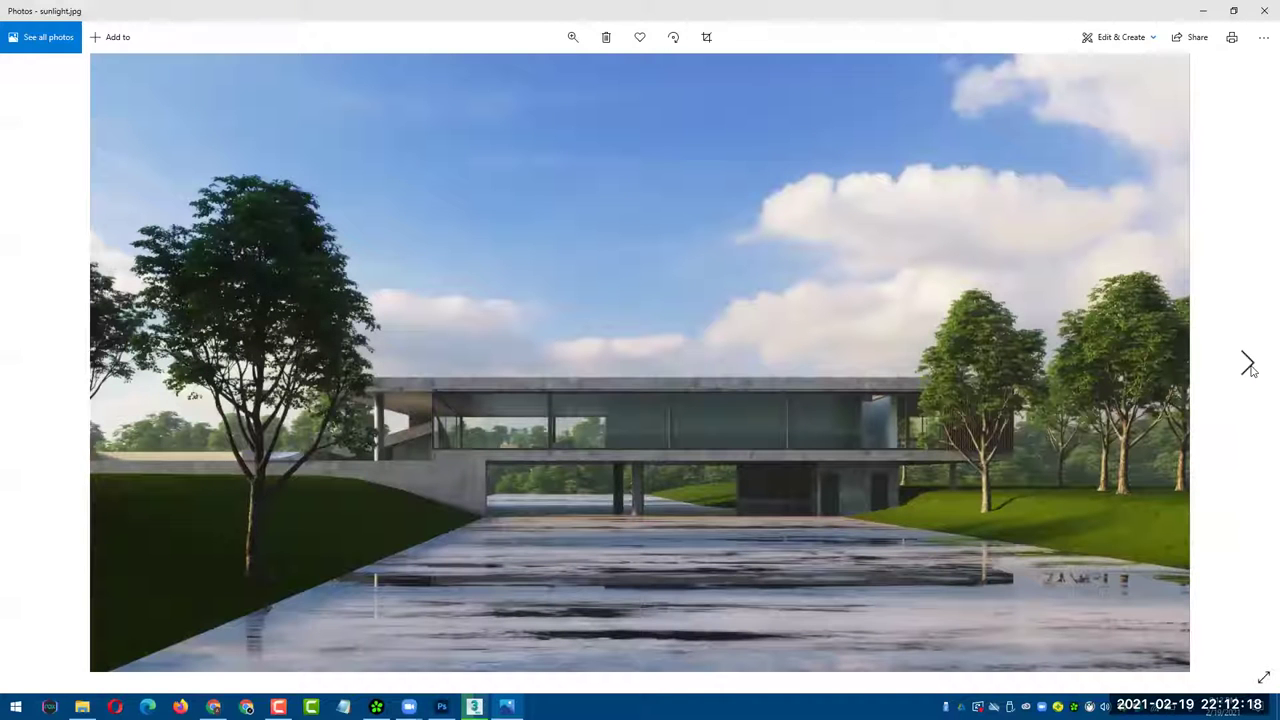
click(1249, 366)
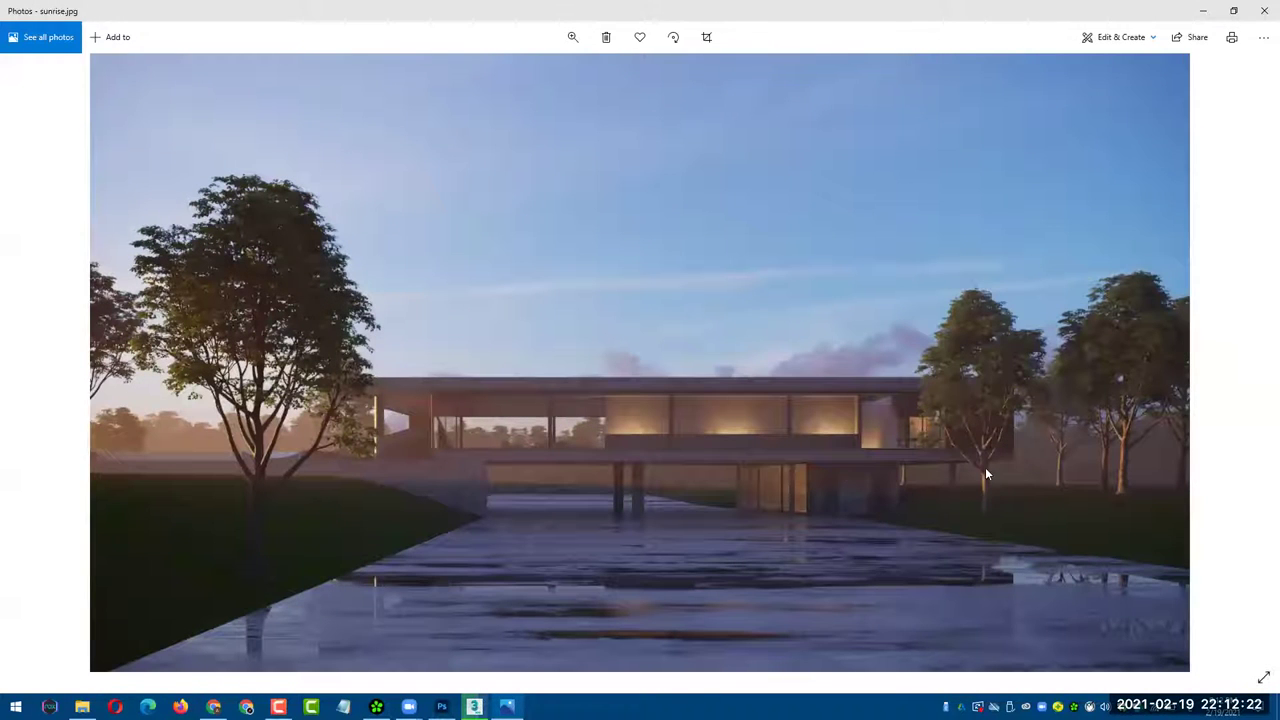
click(1247, 365)
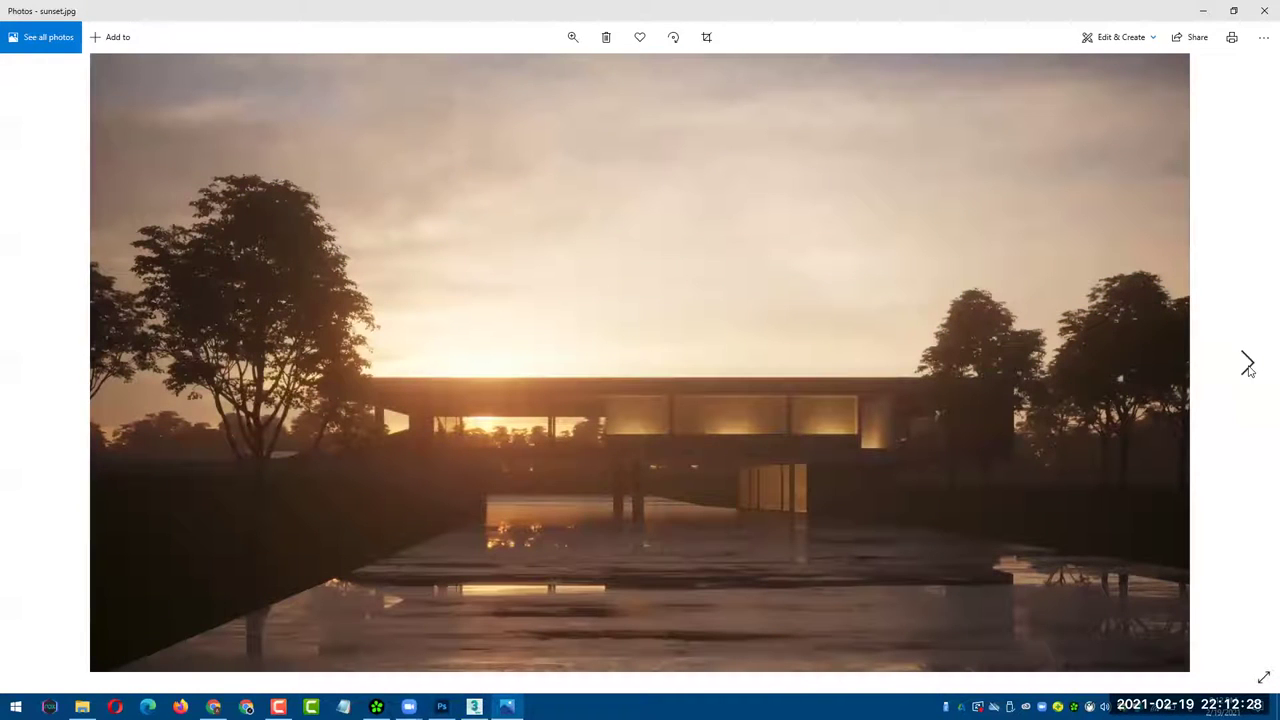
click(1248, 366)
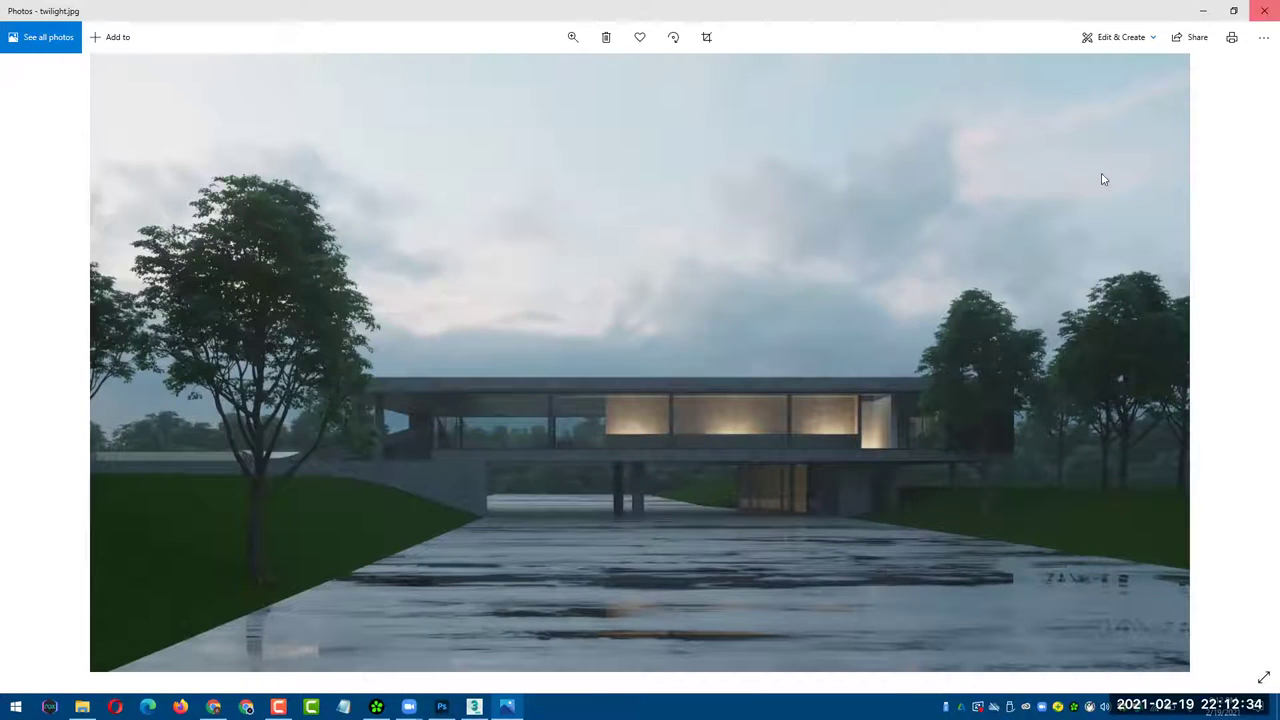
key(alt+F4)
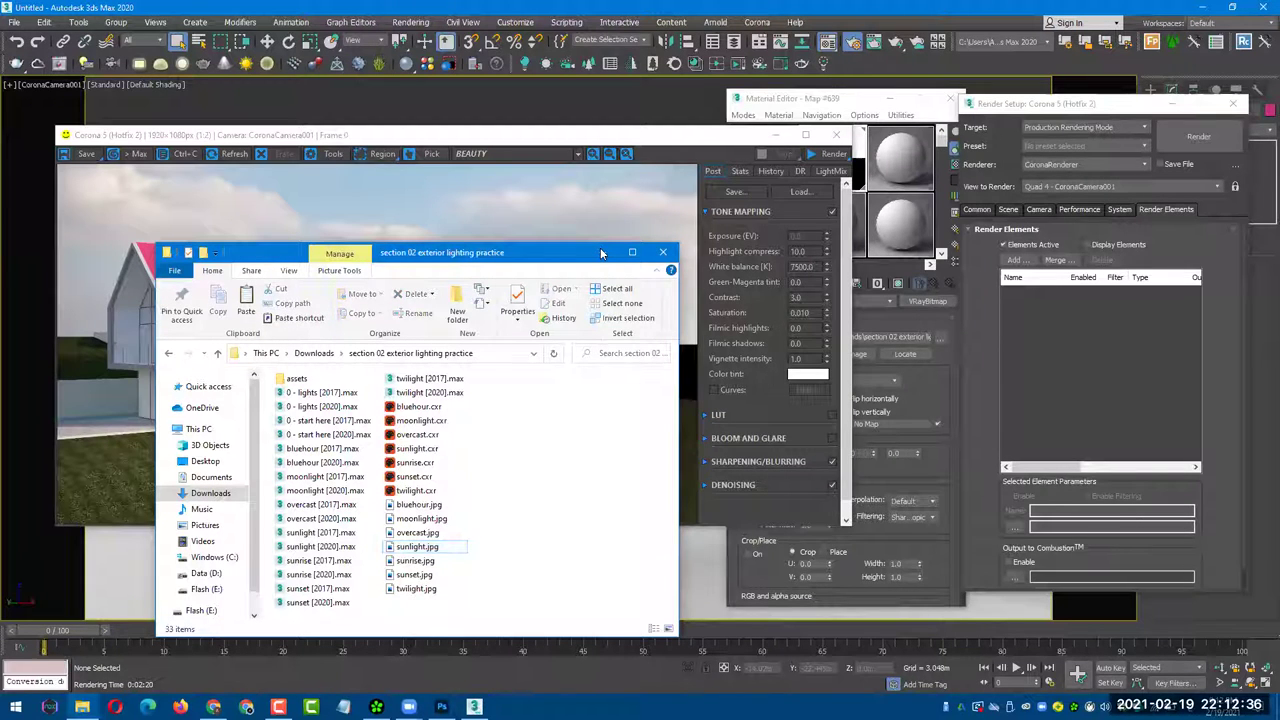
- Hide Explorer, maximize the Corona VFB, and expand the Sharpening/Blurring and Denoising panels
click(601, 252)
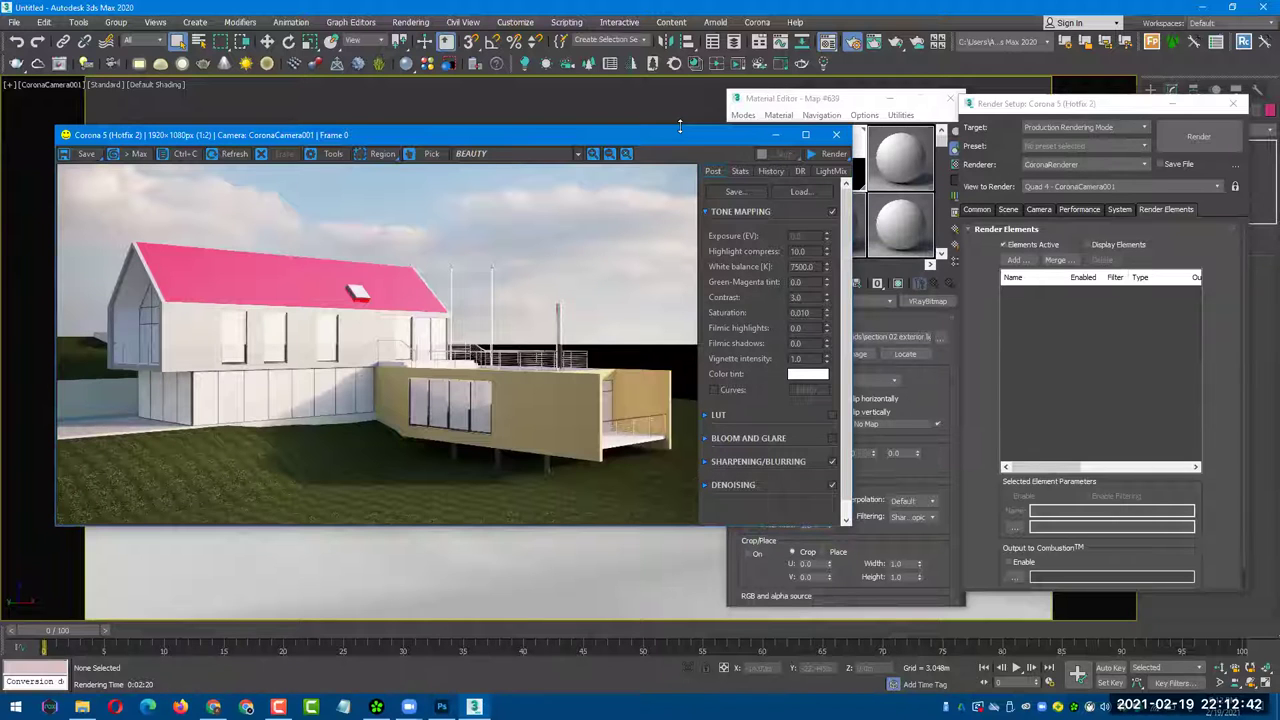
drag(679, 126, 680, 91)
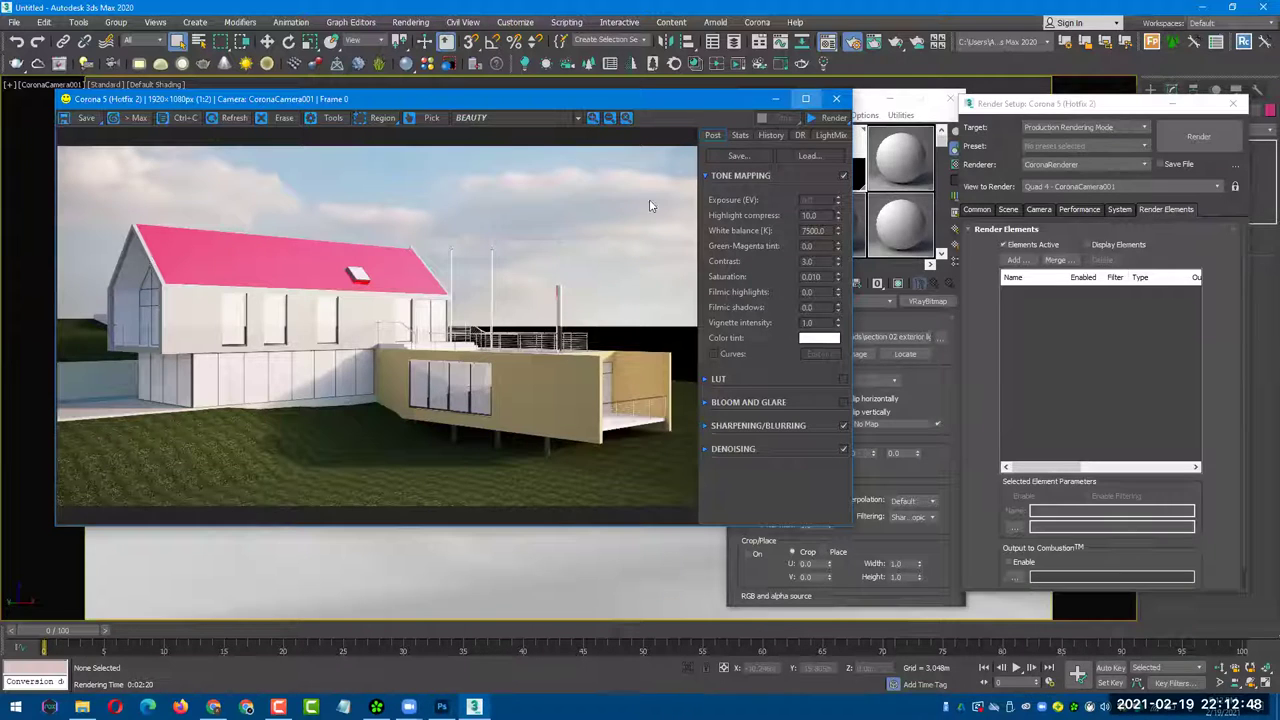
click(805, 98)
click(1136, 331)
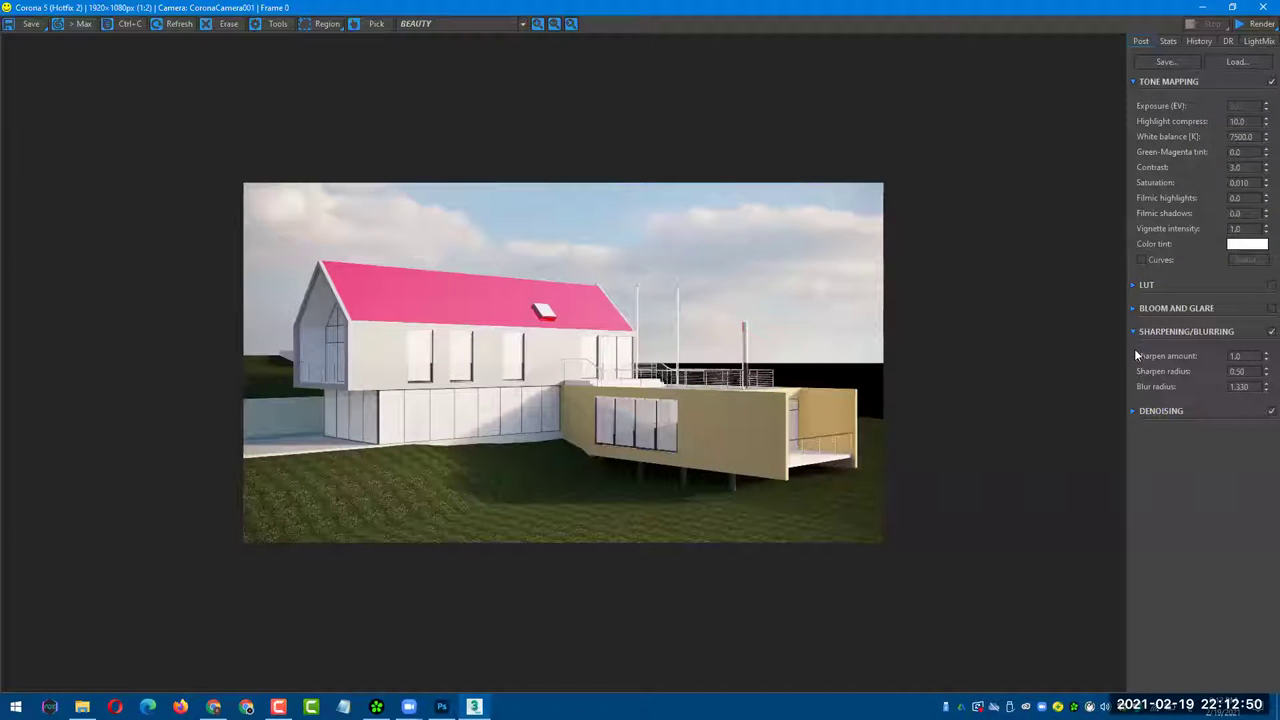
click(1134, 411)
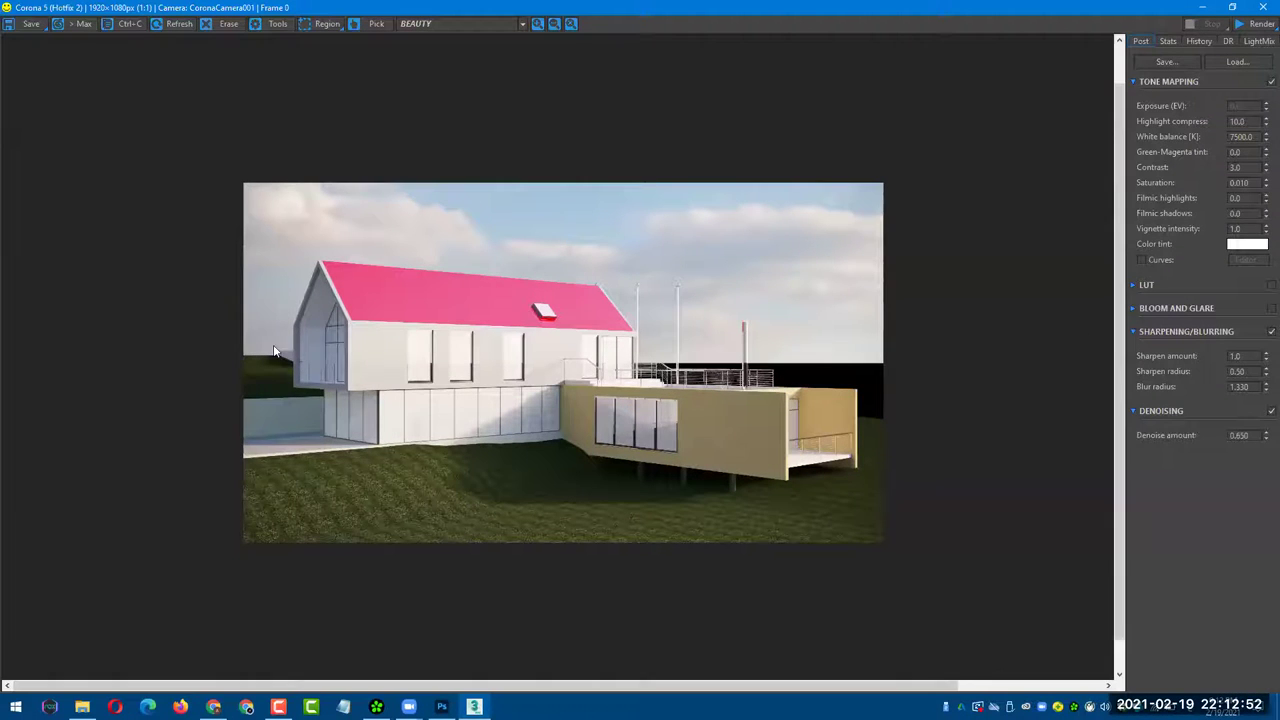
- Compare the gable window close-up with denoising off and back on
scroll(229, 323, up, 2)
click(1263, 411)
scroll(301, 258, up, 1)
mouse_move(301, 258)
mouse_down()
mouse_move(389, 343)
mouse_move(457, 452)
mouse_move(505, 462)
mouse_up()
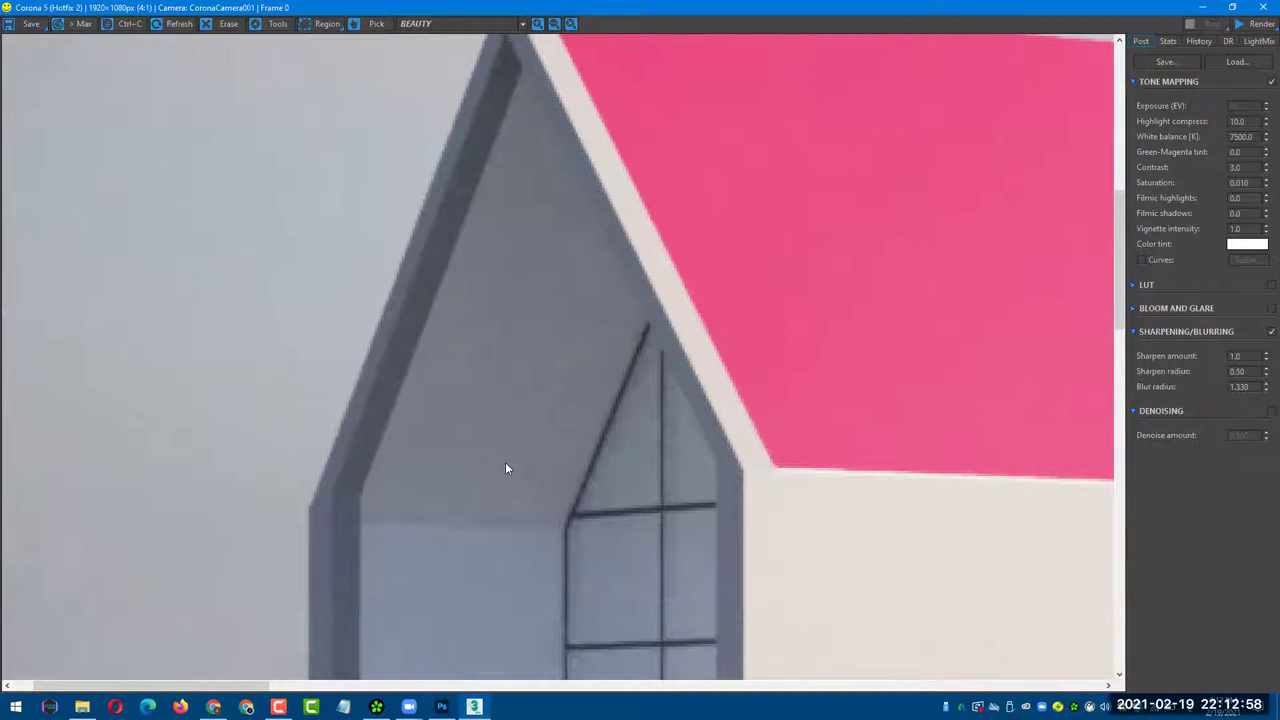
scroll(505, 462, up, 1)
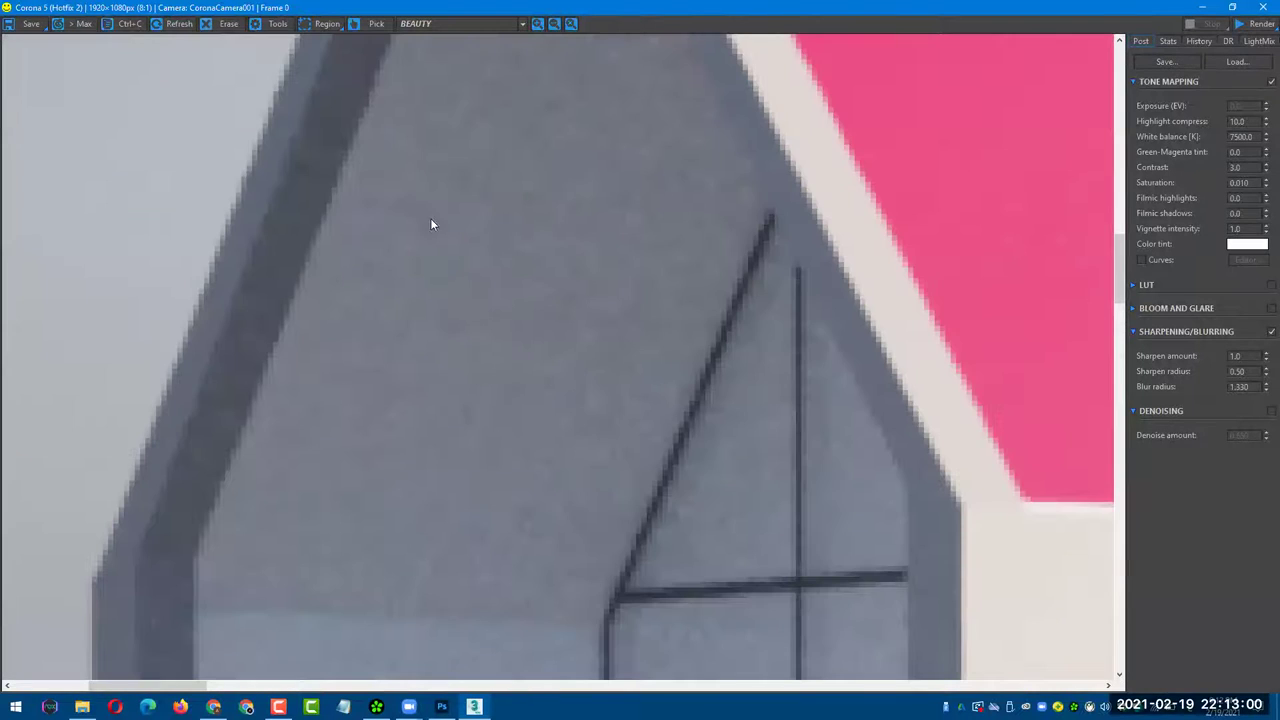
scroll(597, 407, down, 1)
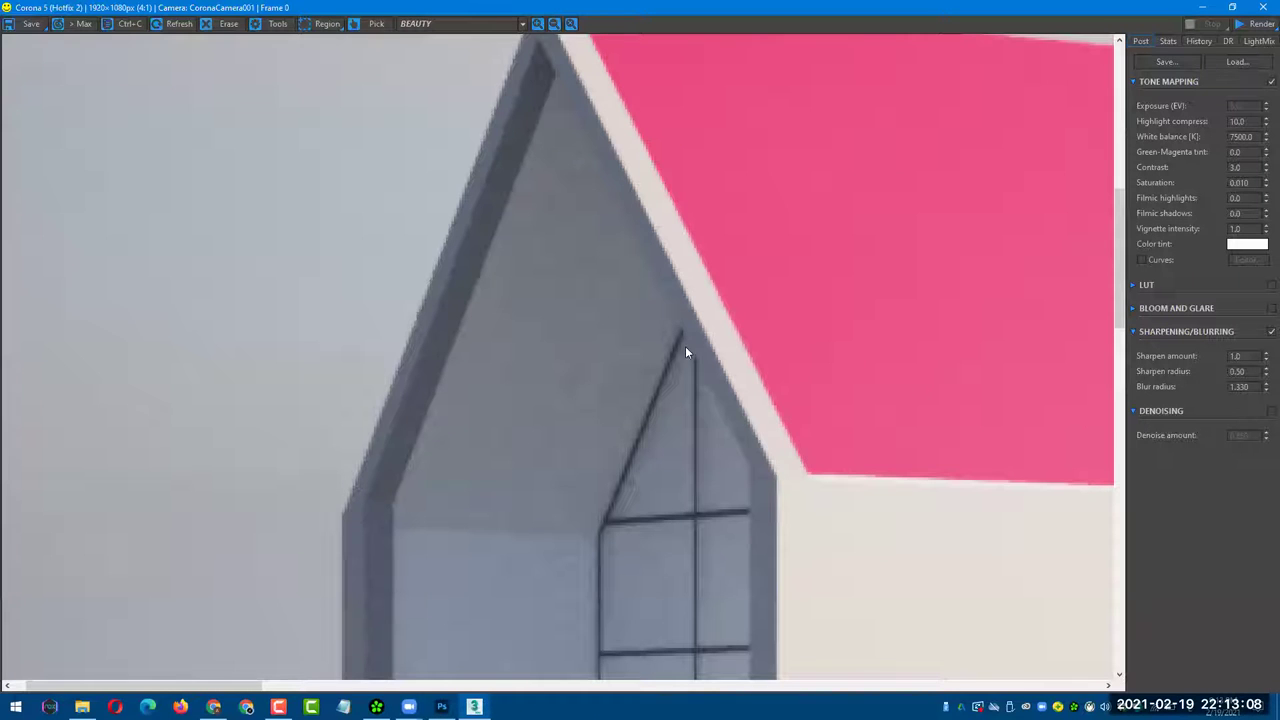
click(1270, 411)
- Set the denoise amount to 1.0, then 0.60, comparing it against denoising off
double_click(1251, 437)
text(1)
key(Return)
mouse_move(603, 376)
mouse_down()
mouse_move(583, 346)
mouse_move(570, 253)
mouse_up()
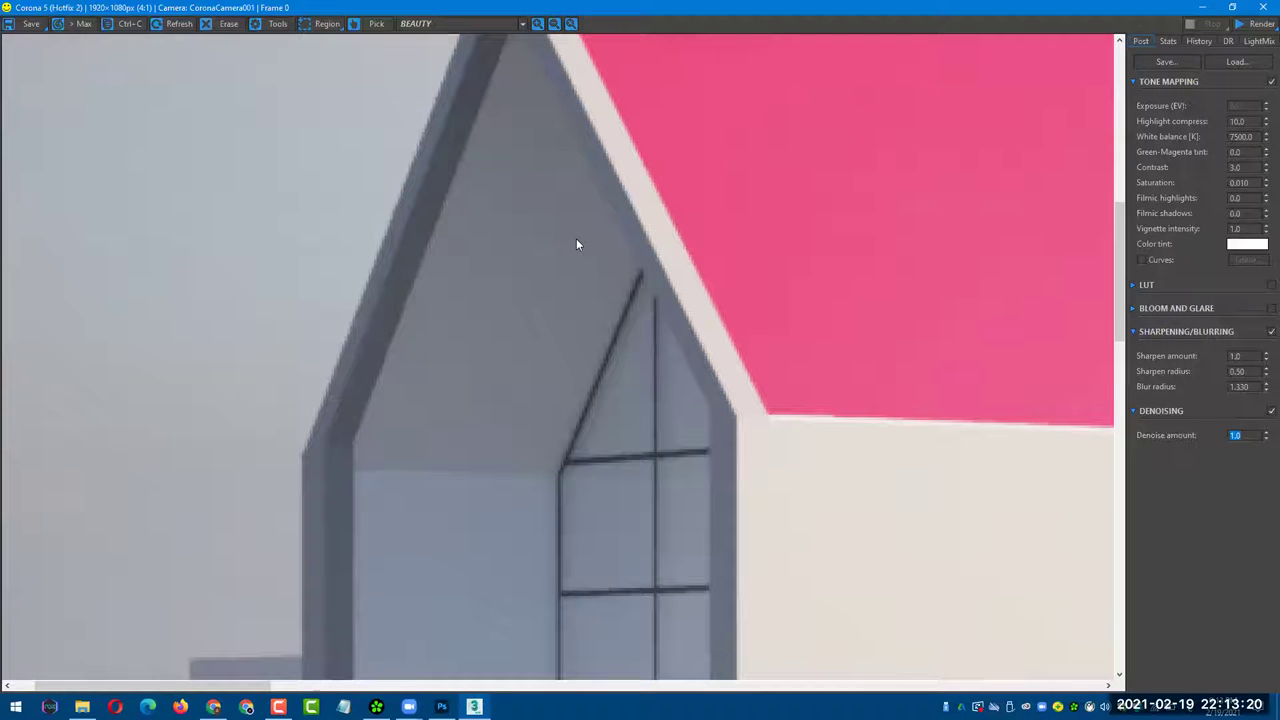
text(0.6)
key(Return)
click(1266, 411)
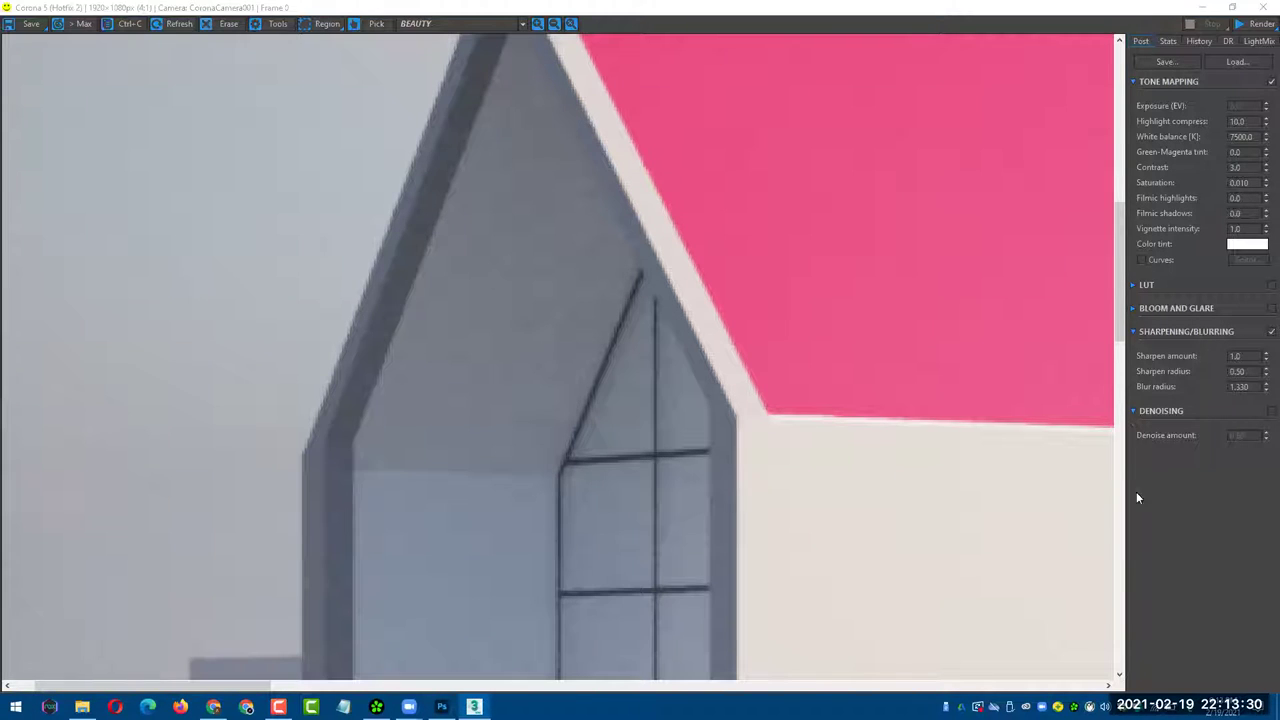
click(1260, 412)
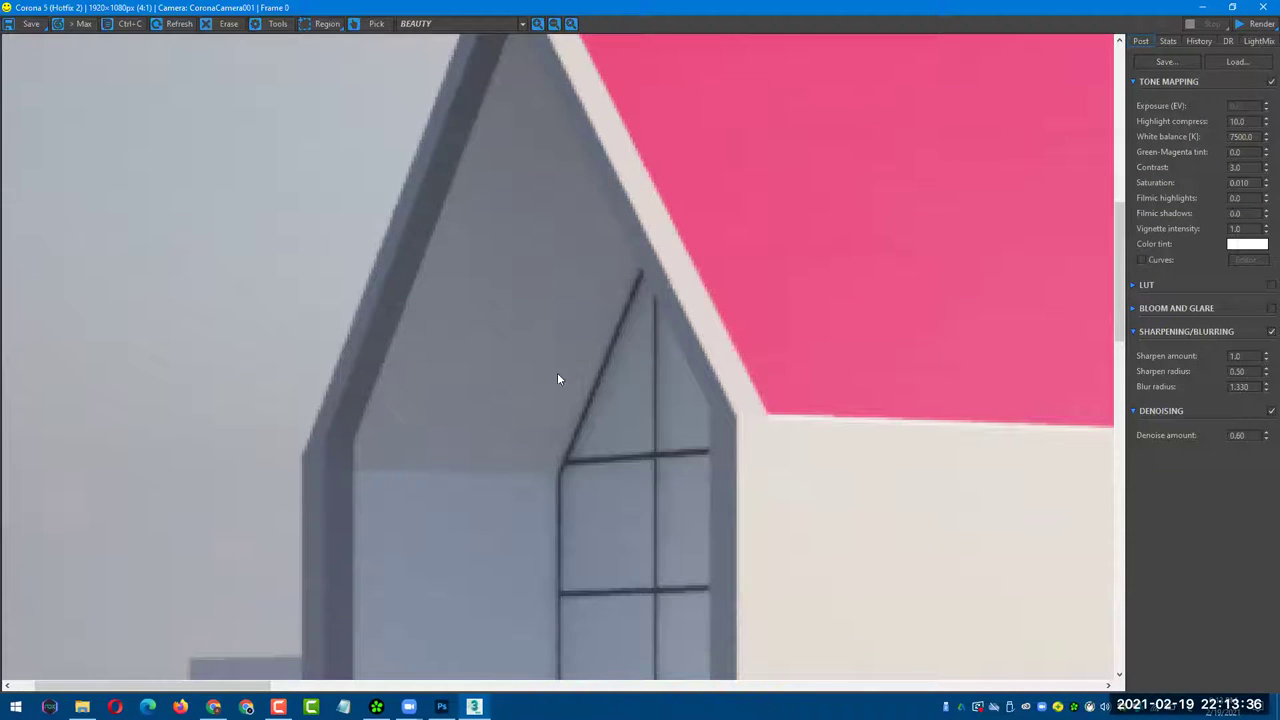
- Zoom in on the terrace railing and compare it with sharpening off and on
scroll(558, 258, down, 3)
scroll(533, 312, down, 1)
mouse_move(733, 440)
mouse_down()
mouse_move(662, 457)
mouse_move(639, 427)
mouse_up()
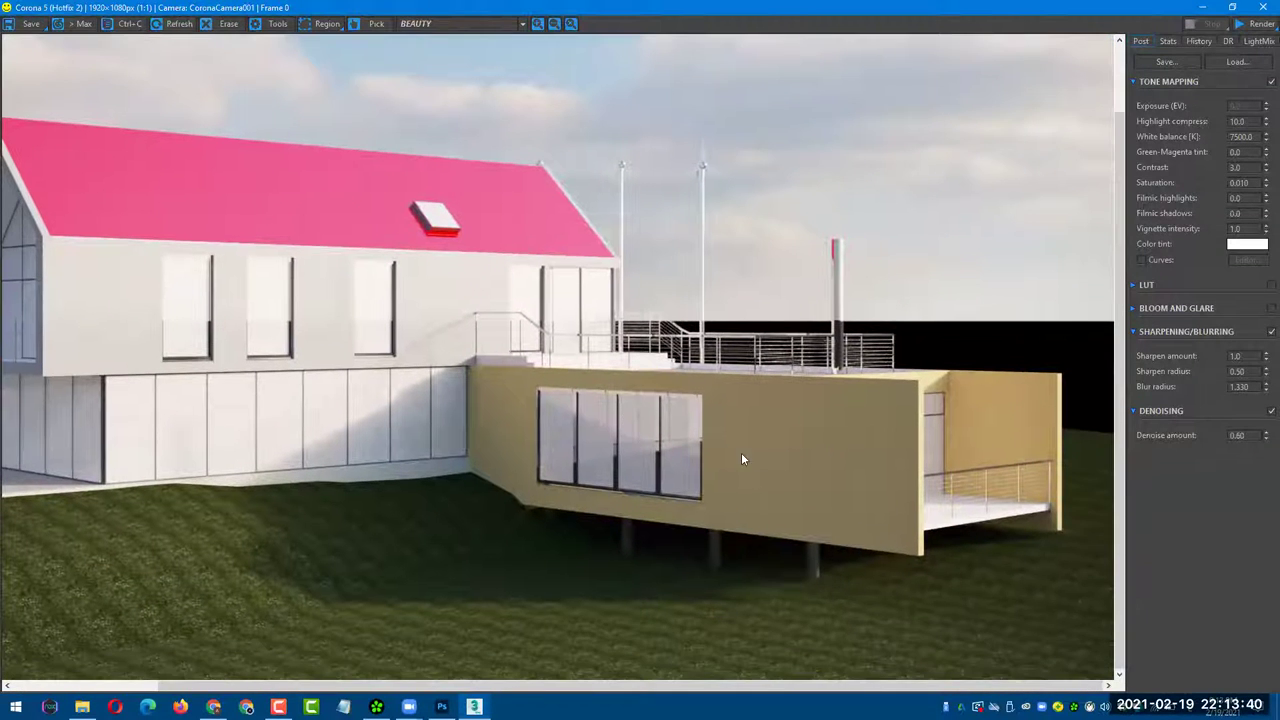
scroll(694, 494, up, 1)
mouse_move(592, 308)
mouse_down()
mouse_move(760, 374)
mouse_move(475, 402)
mouse_up()
scroll(665, 376, up, 1)
drag(665, 376, 545, 426)
click(1270, 331)
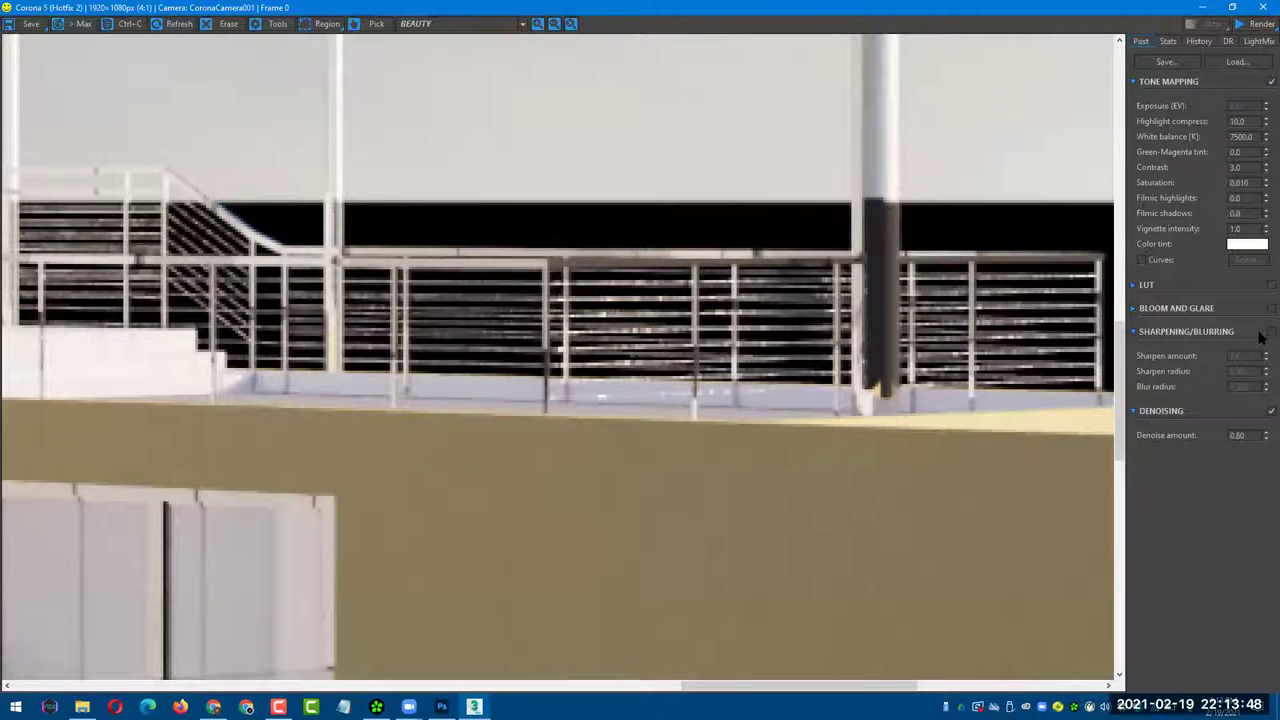
click(1270, 331)
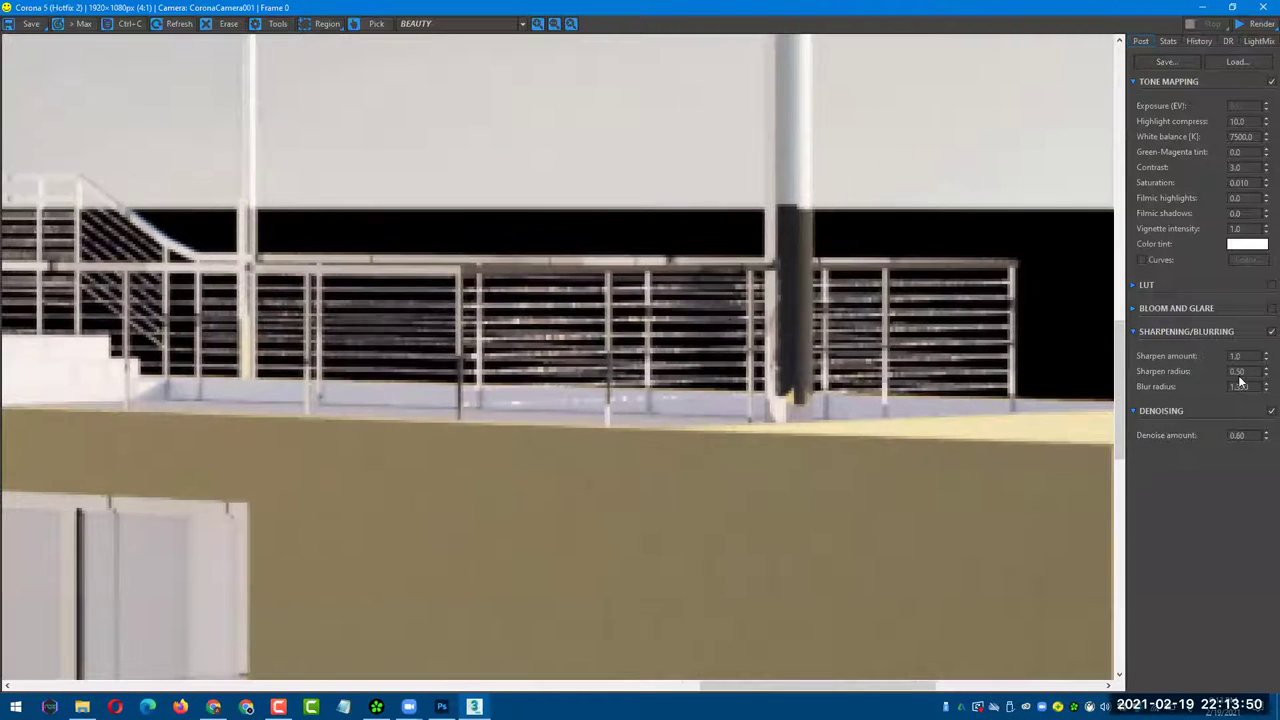
- Enter a sharpen radius of 1 and toggle sharpening to compare
double_click(1237, 371)
text(1)
click(1262, 333)
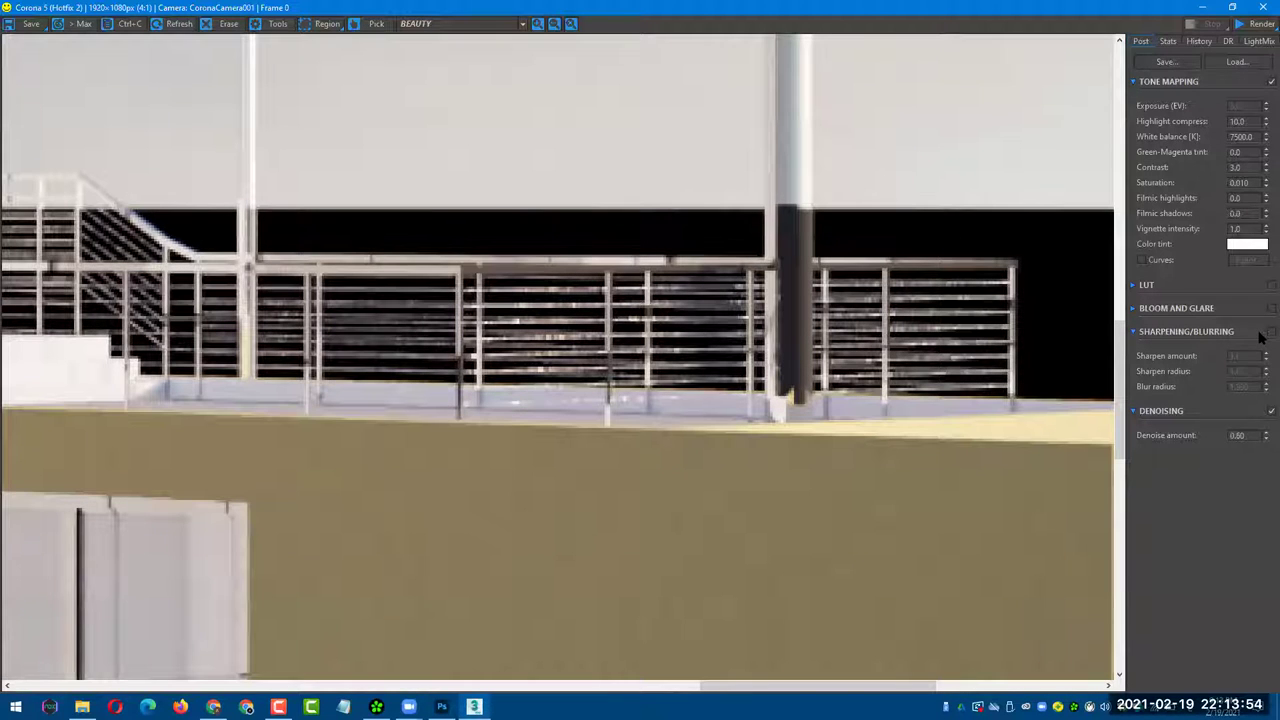
click(1263, 334)
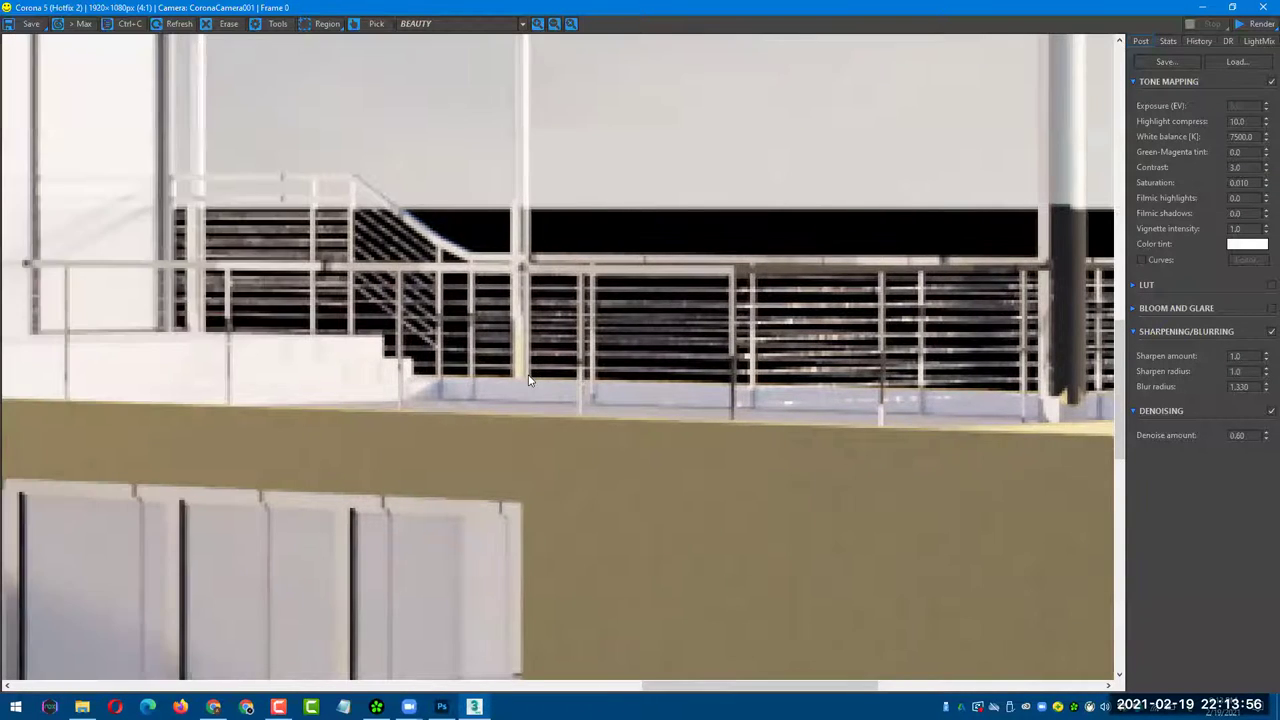
- Compare sharpening off and on over the pink roof, upper windows and wind turbines
mouse_move(668, 415)
mouse_down()
mouse_move(629, 466)
mouse_move(449, 420)
mouse_move(486, 450)
mouse_up()
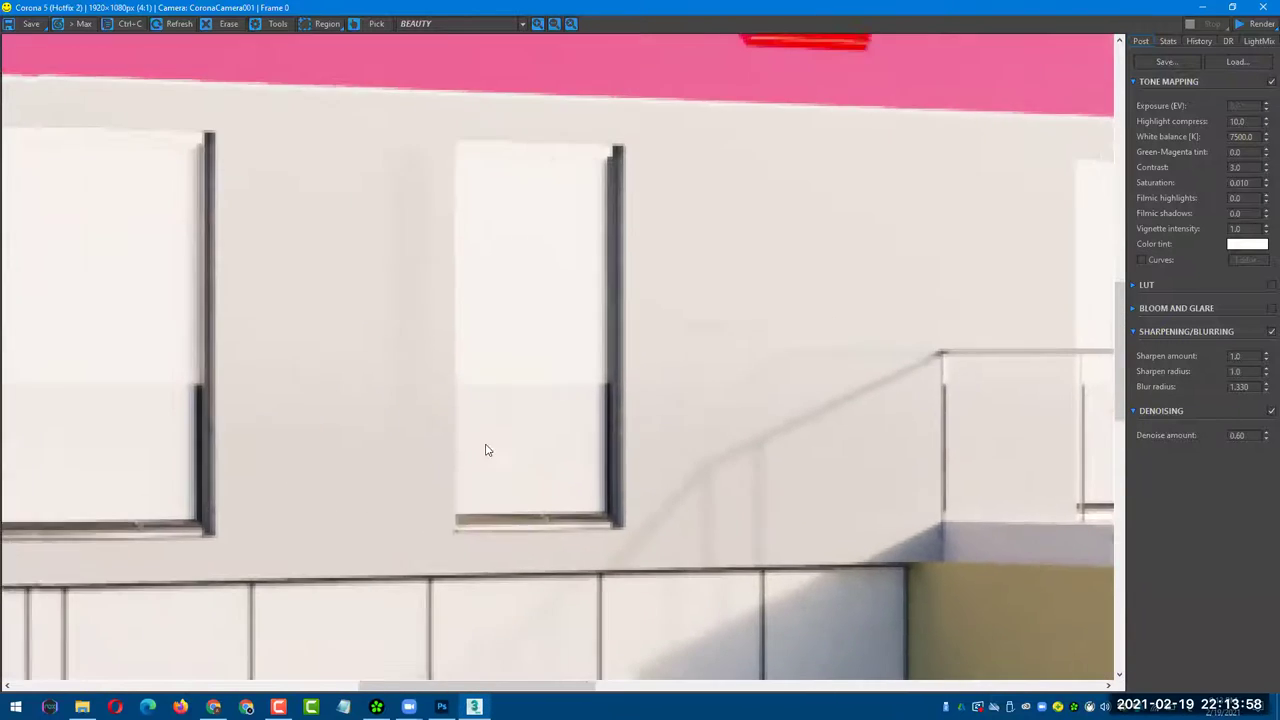
scroll(486, 450, down, 2)
drag(327, 435, 614, 449)
scroll(483, 383, up, 1)
mouse_move(483, 383)
mouse_down()
mouse_move(497, 374)
mouse_move(423, 329)
mouse_move(542, 397)
mouse_move(561, 462)
mouse_up()
scroll(542, 397, up, 1)
click(1262, 333)
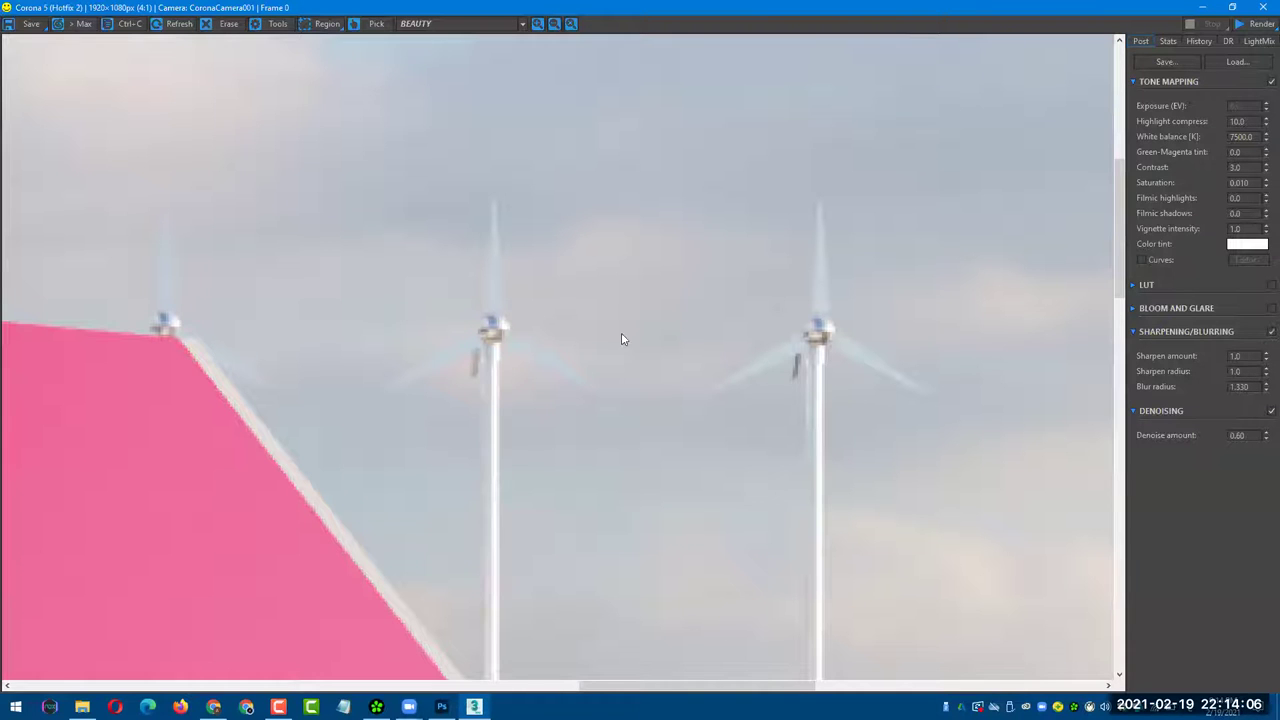
scroll(621, 332, up, 1)
click(1263, 334)
- Set the sharpen radius to 1.0 and zoom back out over the house
double_click(1231, 371)
text(1)
key(Return)
scroll(634, 370, down, 2)
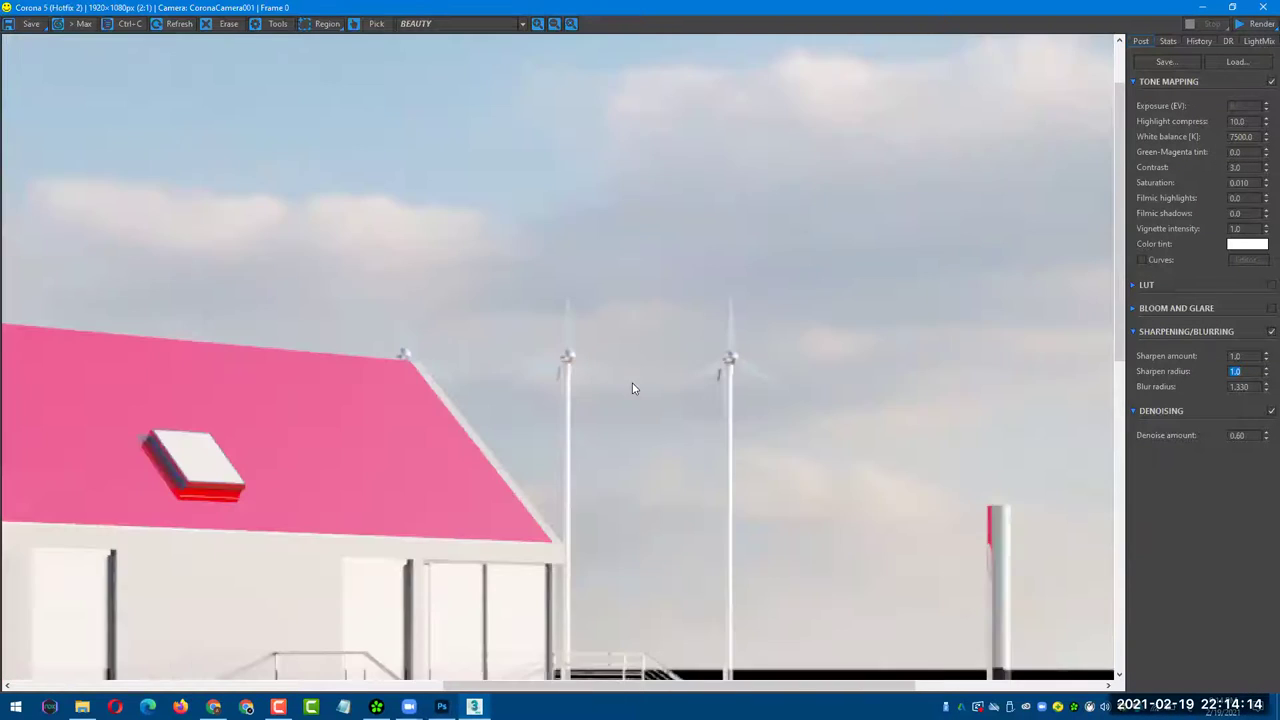
scroll(610, 430, down, 1)
scroll(594, 388, down, 1)
scroll(610, 400, down, 1)
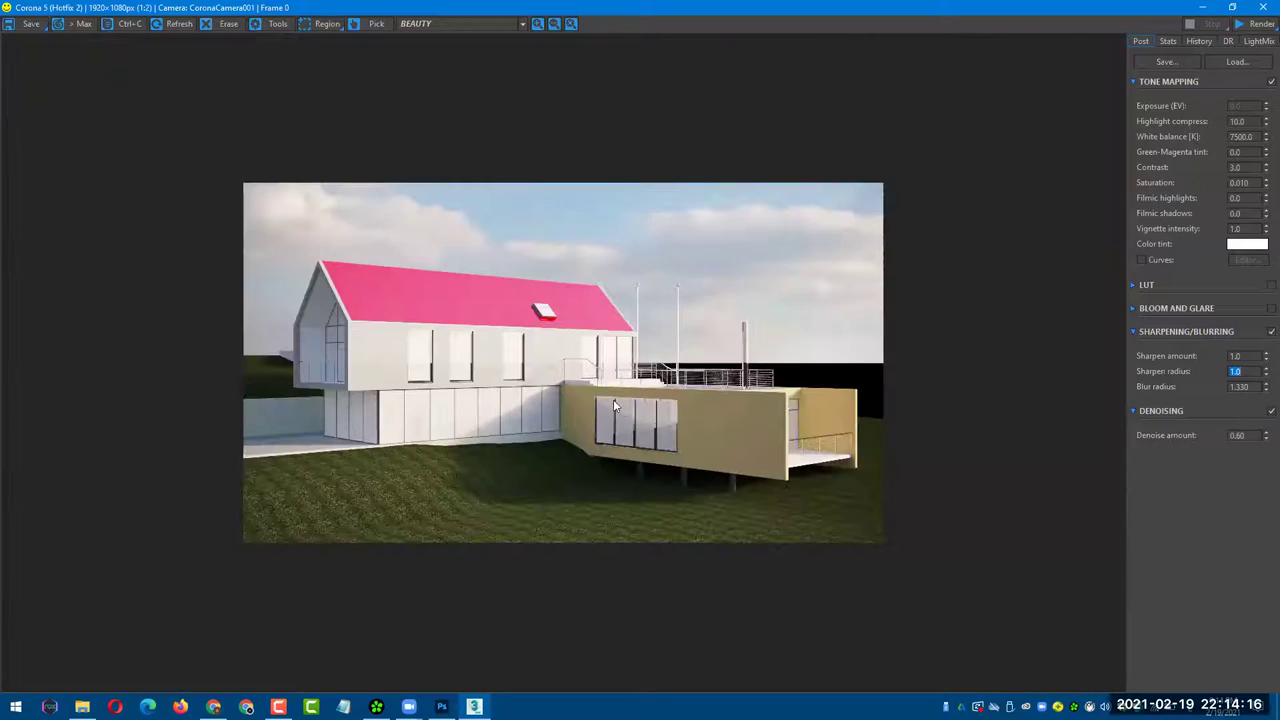
scroll(670, 470, up, 1)
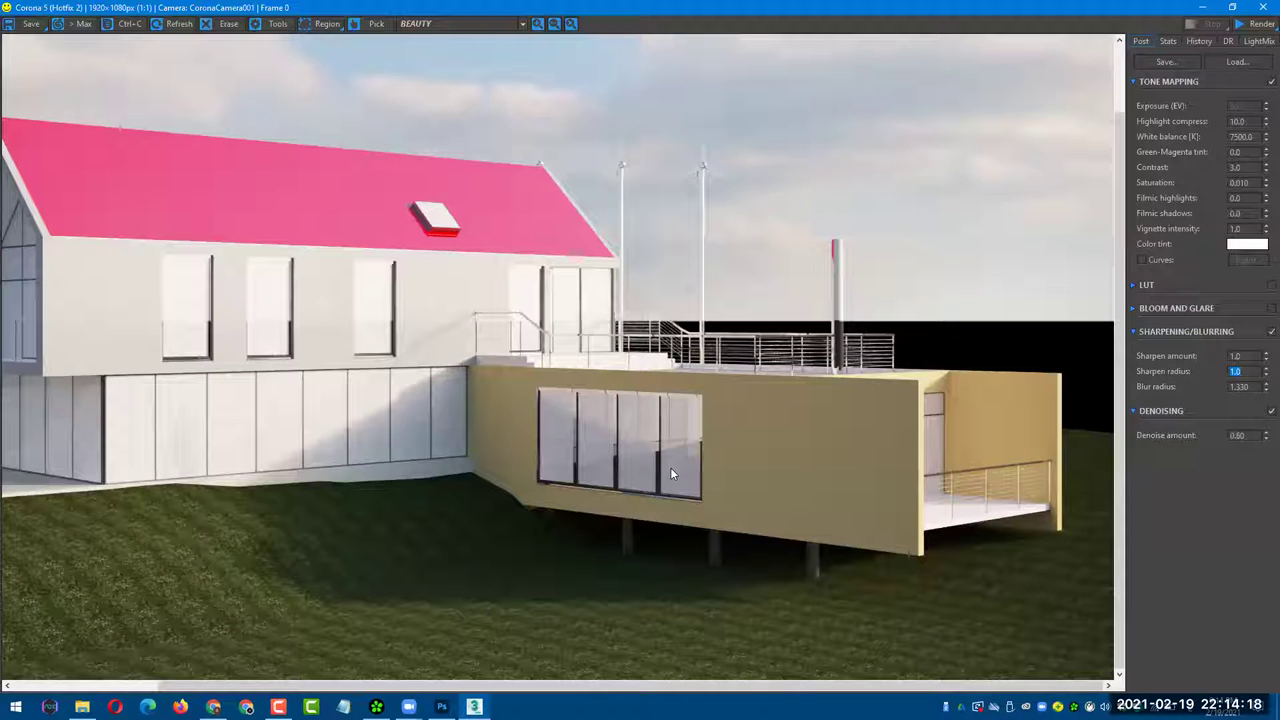
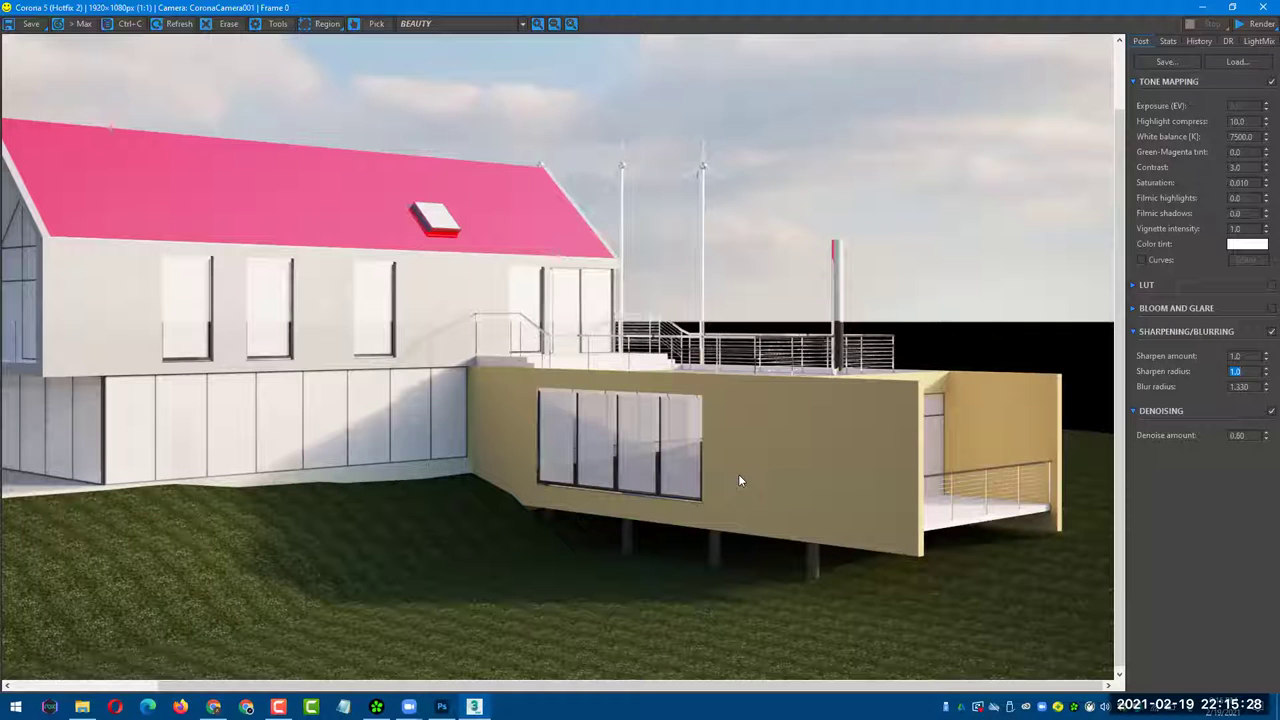
- Turn the full-screen Corona render into a floating window
key(super+Down)
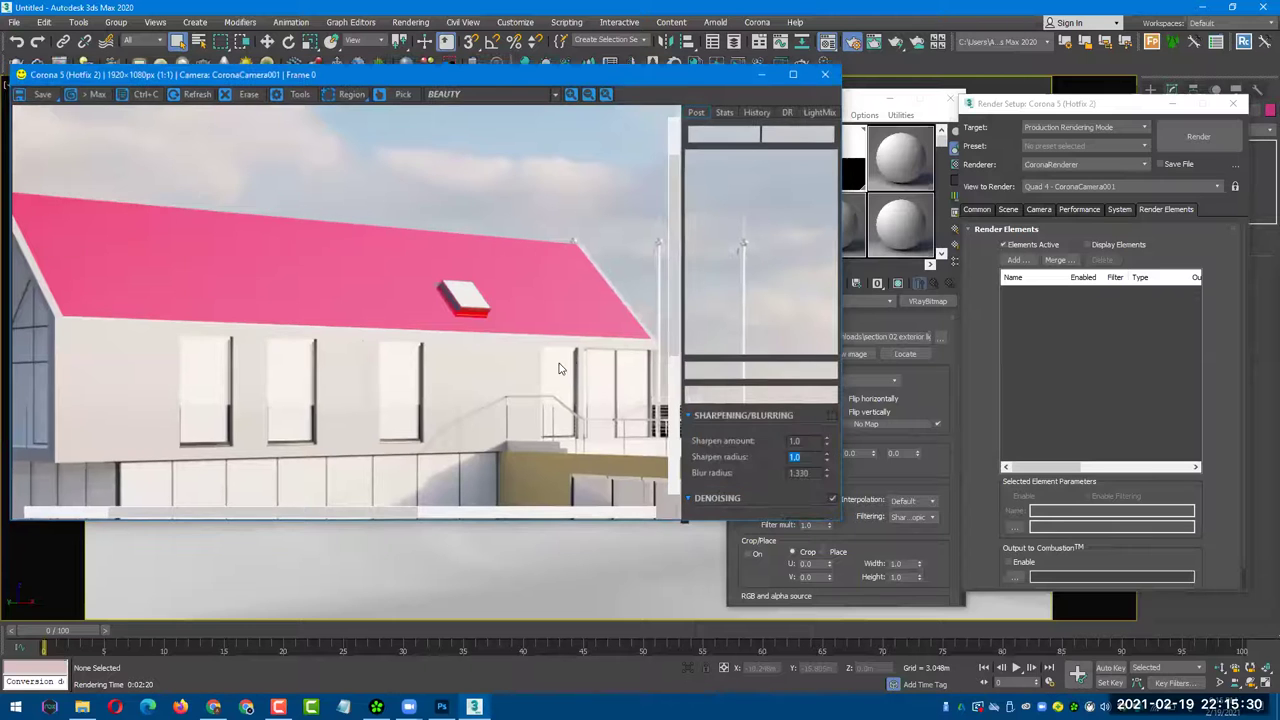
drag(470, 244, 473, 181)
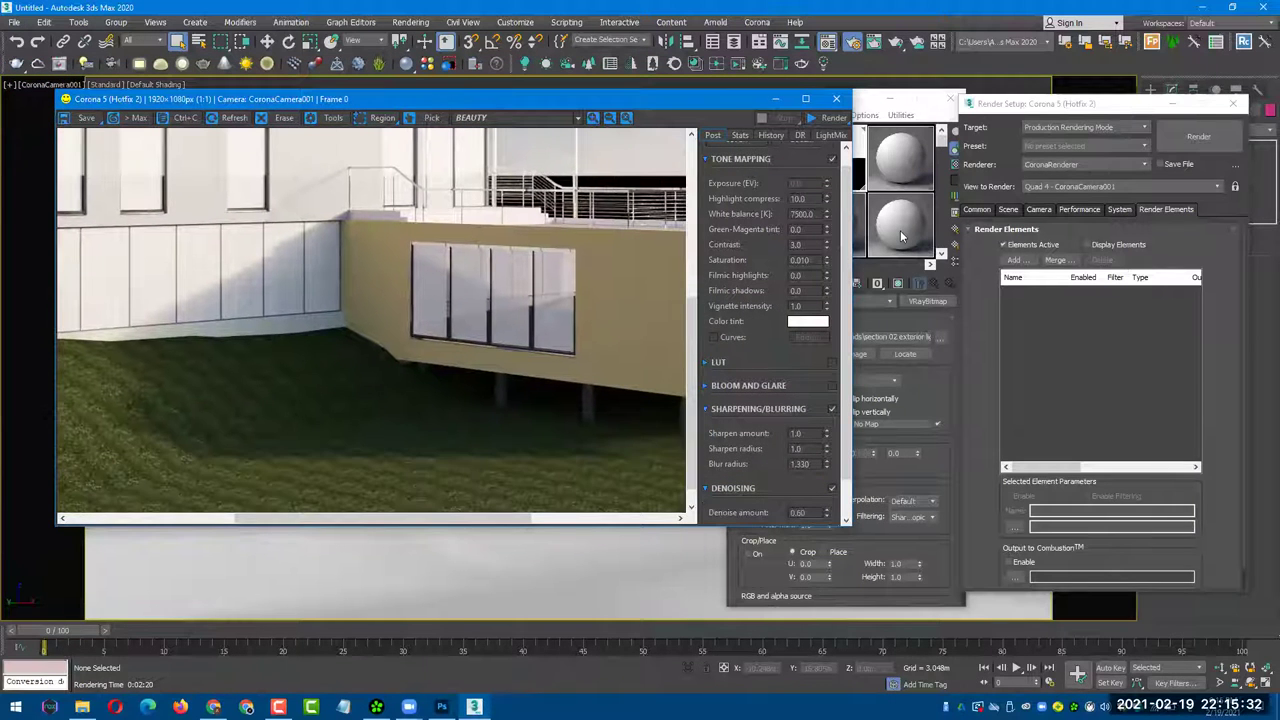
click(900, 230)
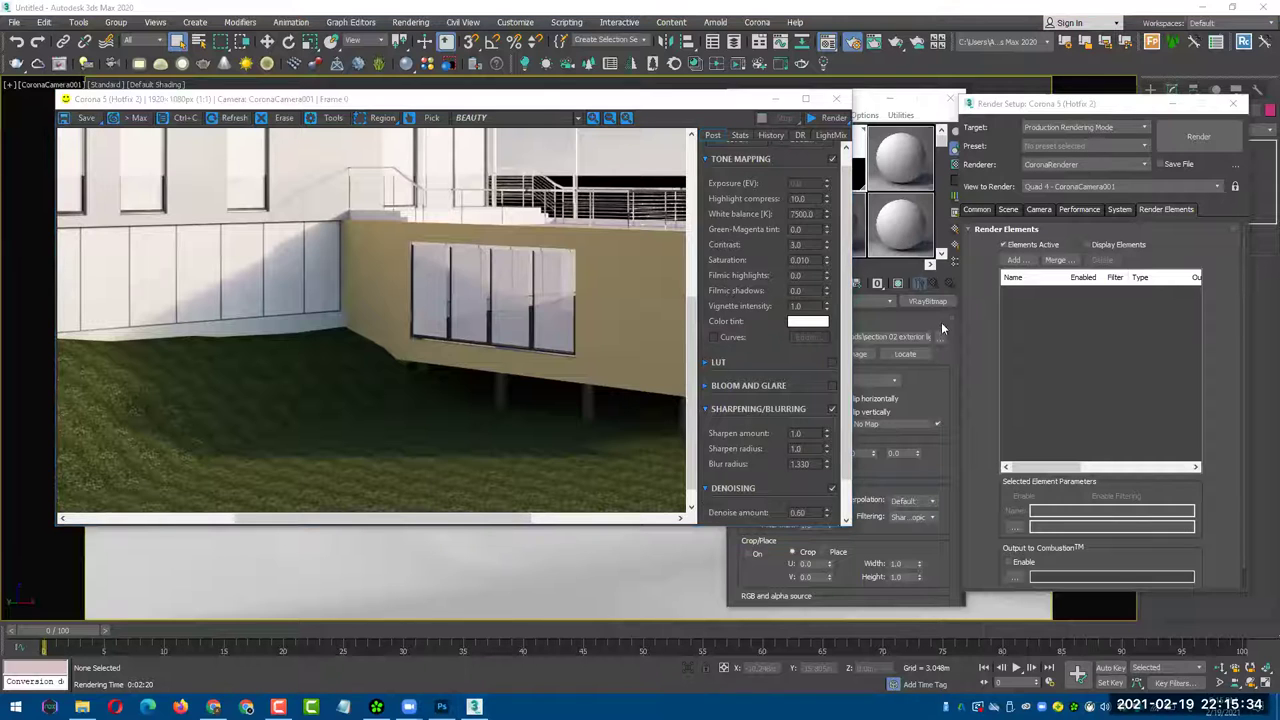
- Set the sky bitmap's Horiz. rotation to 40.0 and bring the render window back to the front
click(869, 110)
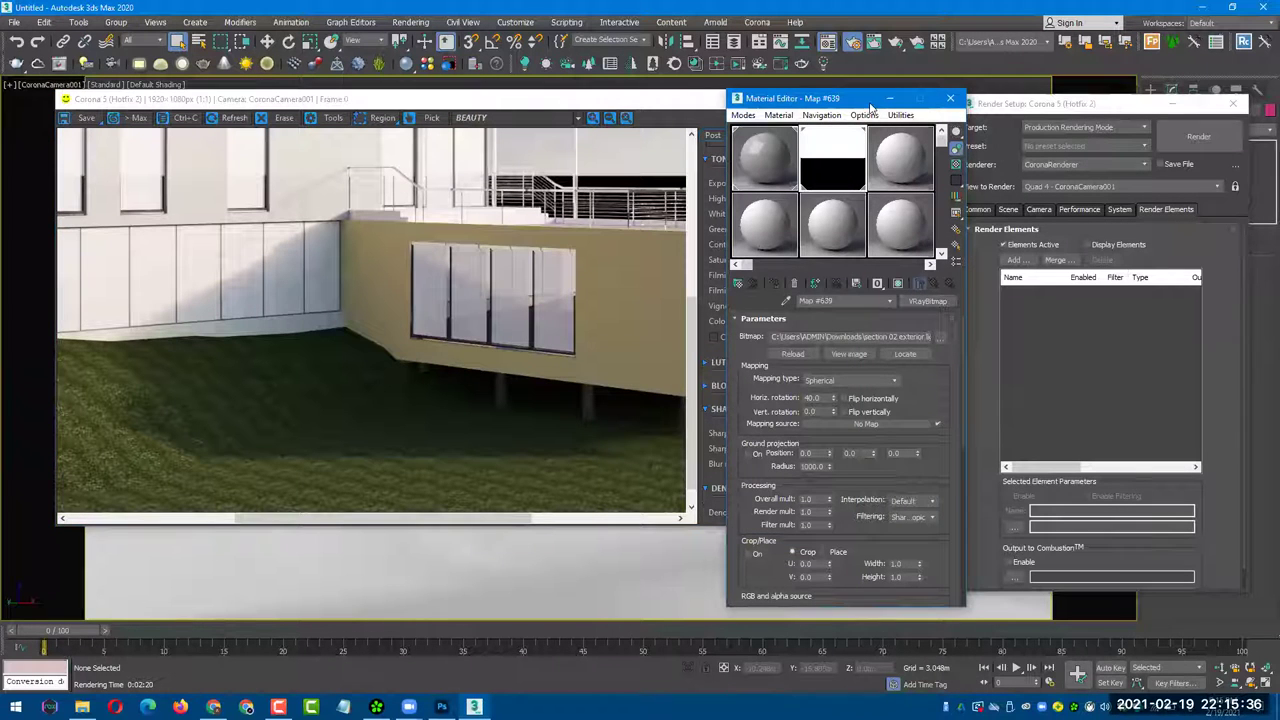
drag(869, 112, 883, 113)
double_click(826, 399)
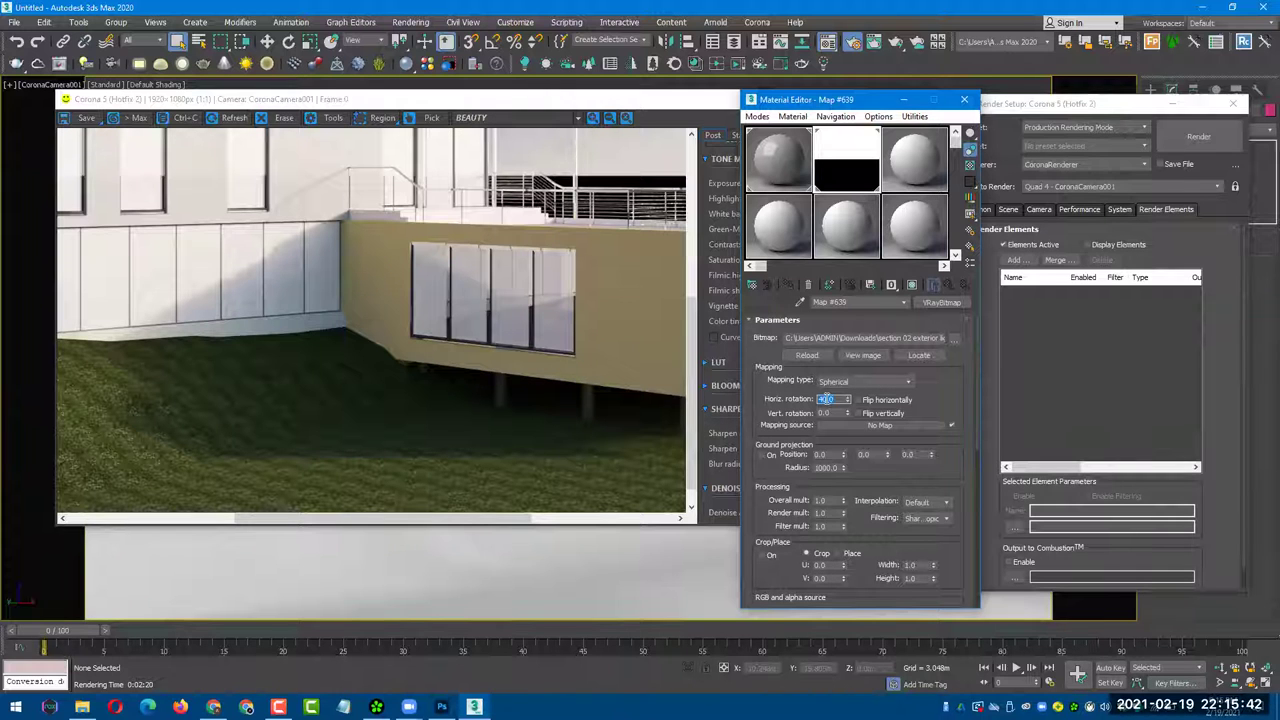
key(Return)
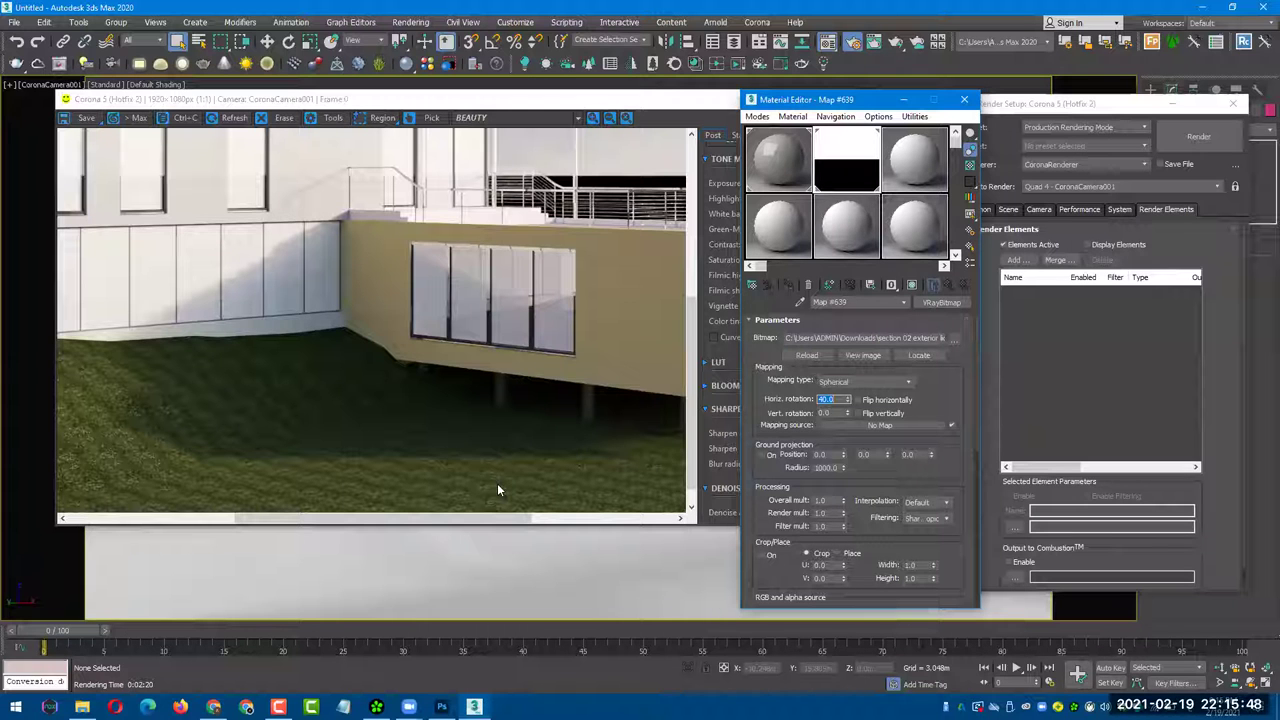
click(650, 422)
- Reset the Post tab Contrast to its default and Saturation to 0.0
right_click(827, 250)
drag(828, 255, 829, 261)
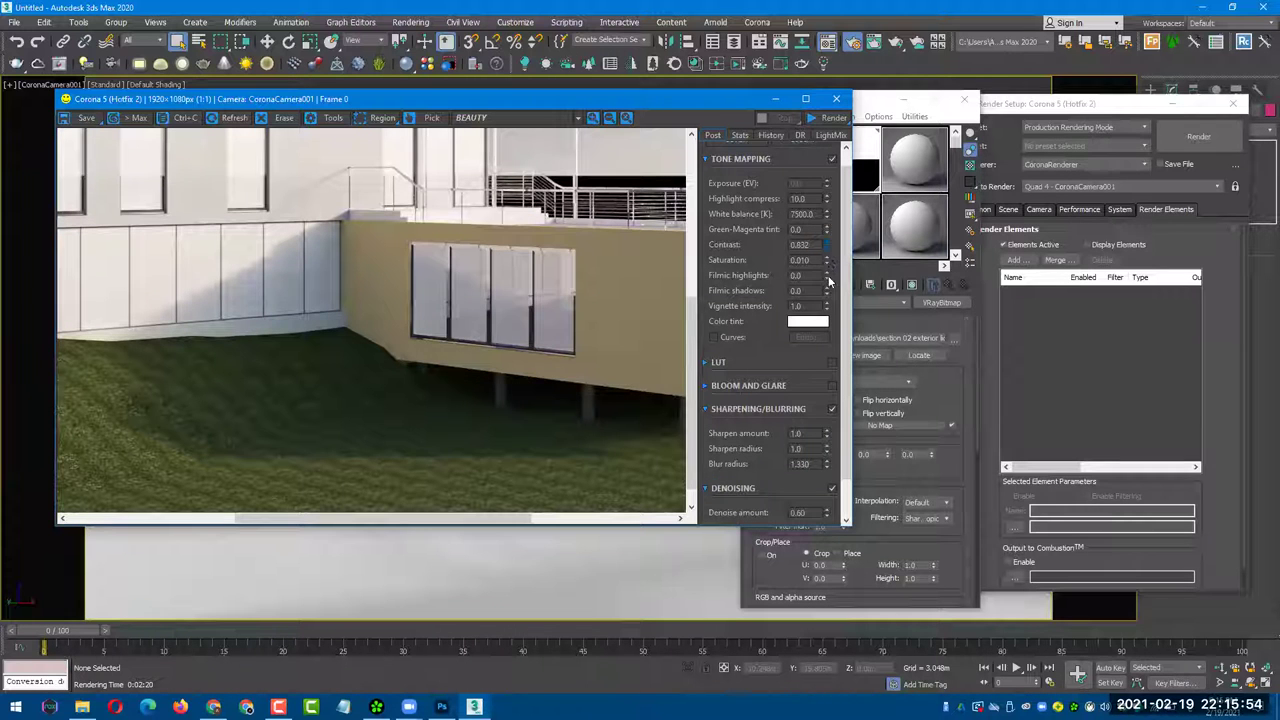
right_click(827, 260)
- Try tone-mapping contrast values of 0, 0.2 and 0.5
double_click(819, 245)
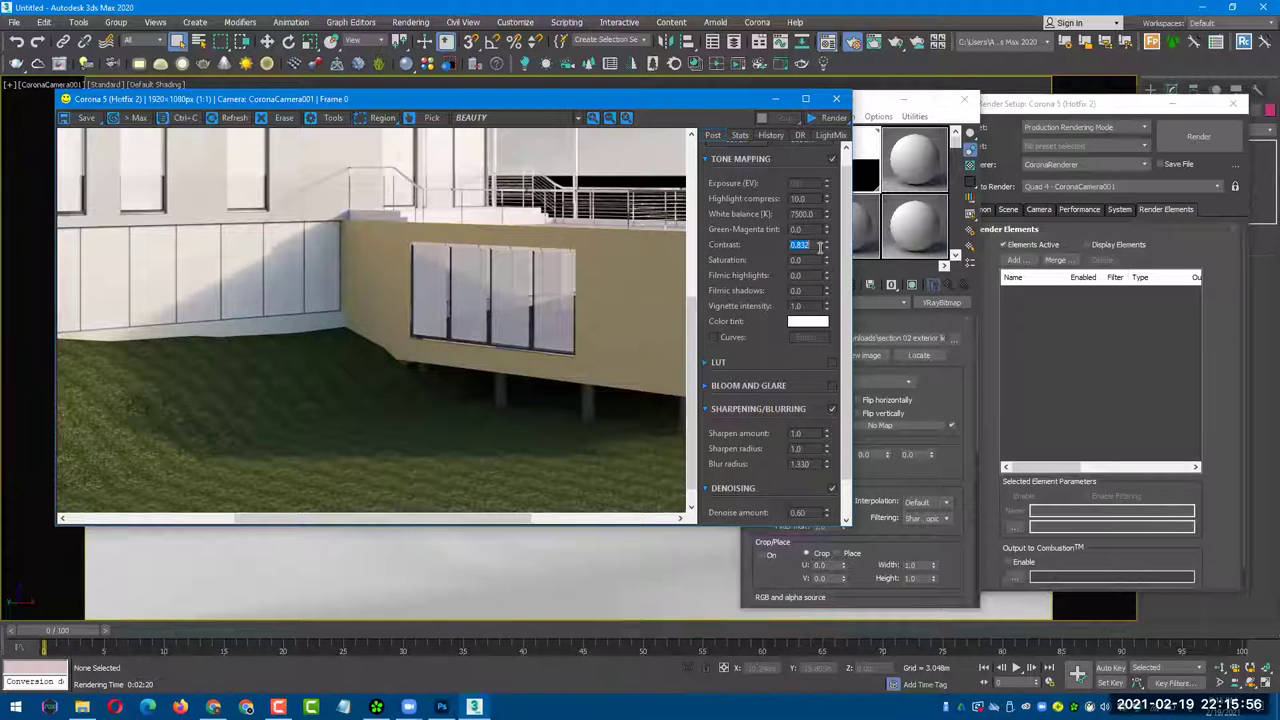
text(0)
key(Return)
key(BackSpace)
text(0.2)
key(Return)
text(0.5)
key(Return)
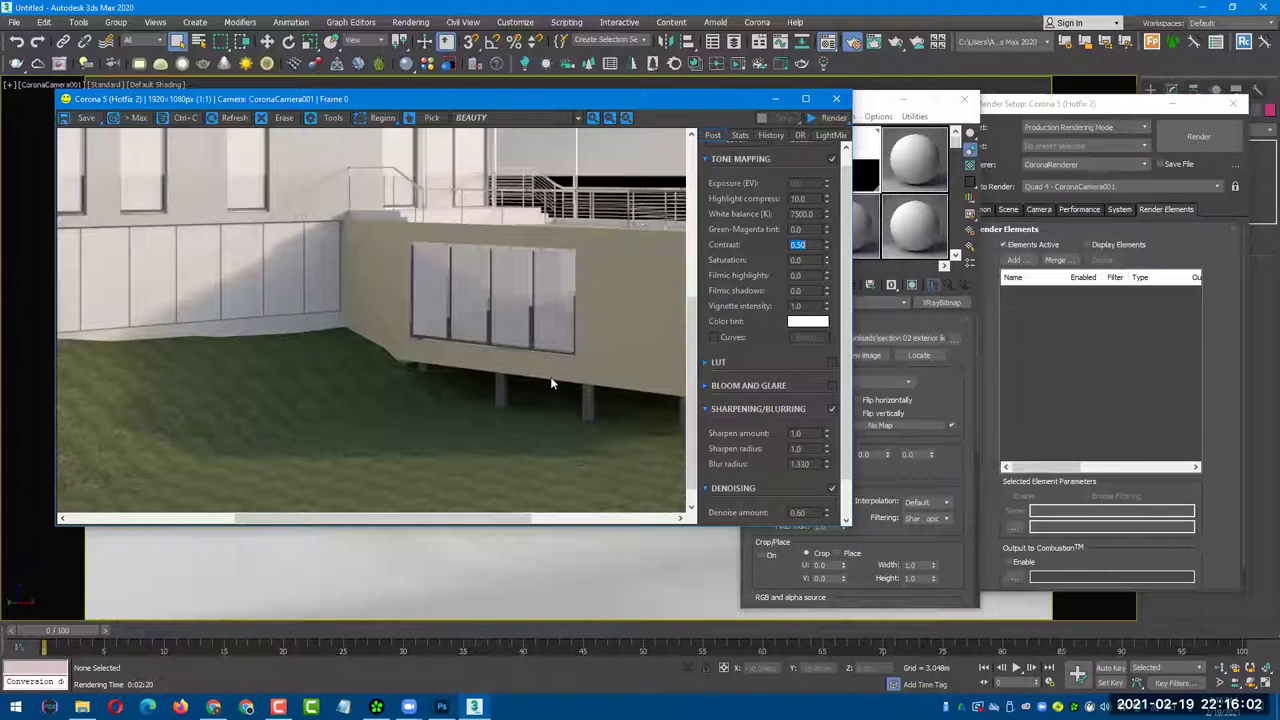
- Settle on a contrast of 1.0 and review the render
text(0)
key(Return)
text(2)
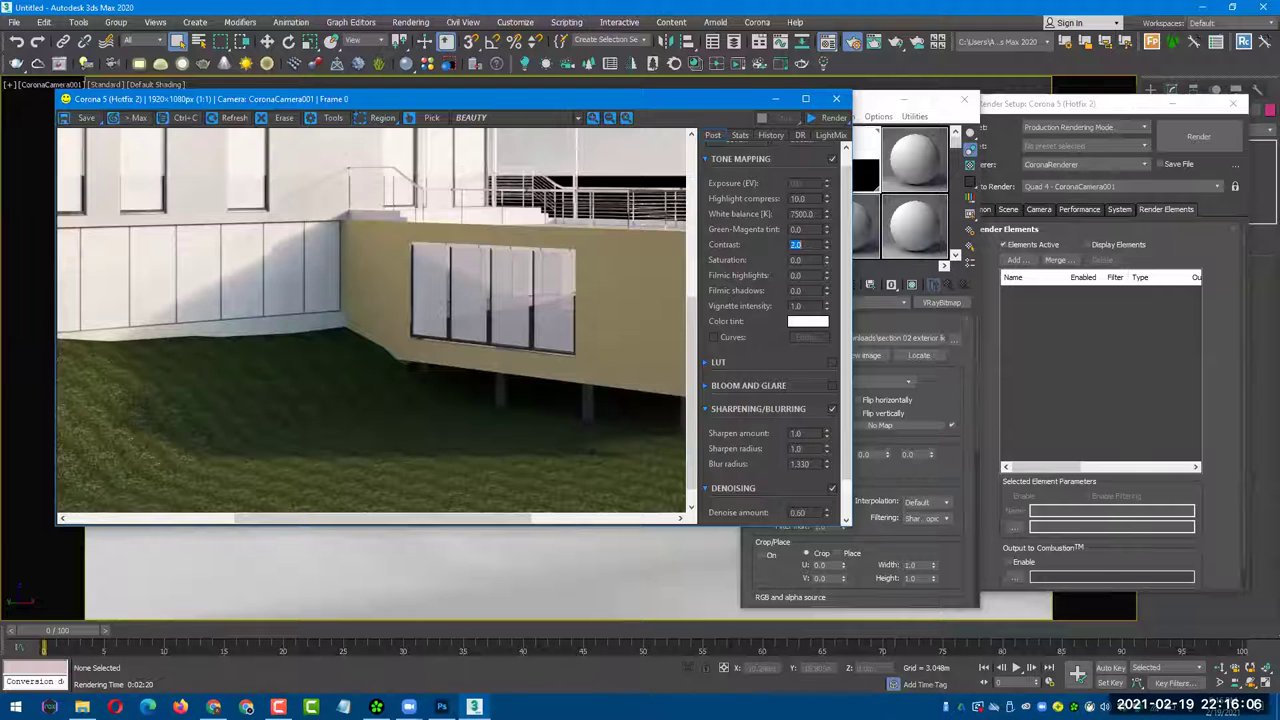
text(1)
key(Return)
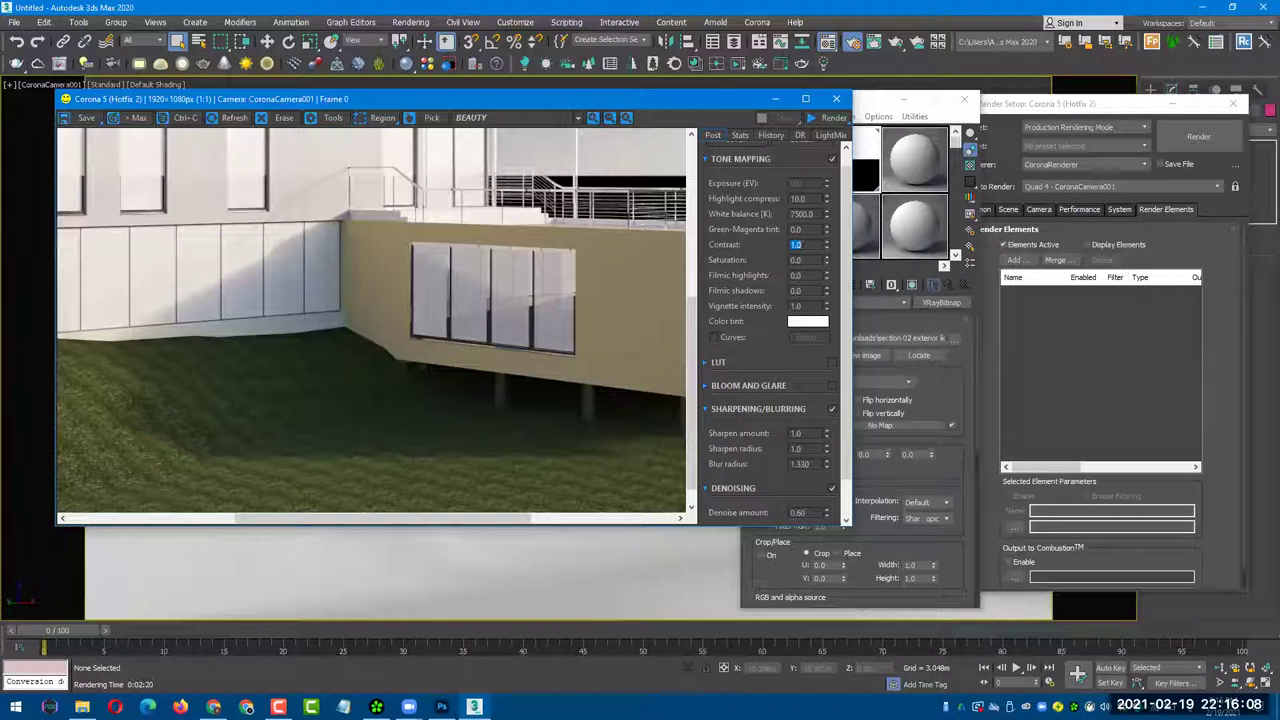
key(Return)
text(1)
scroll(303, 323, down, 1)
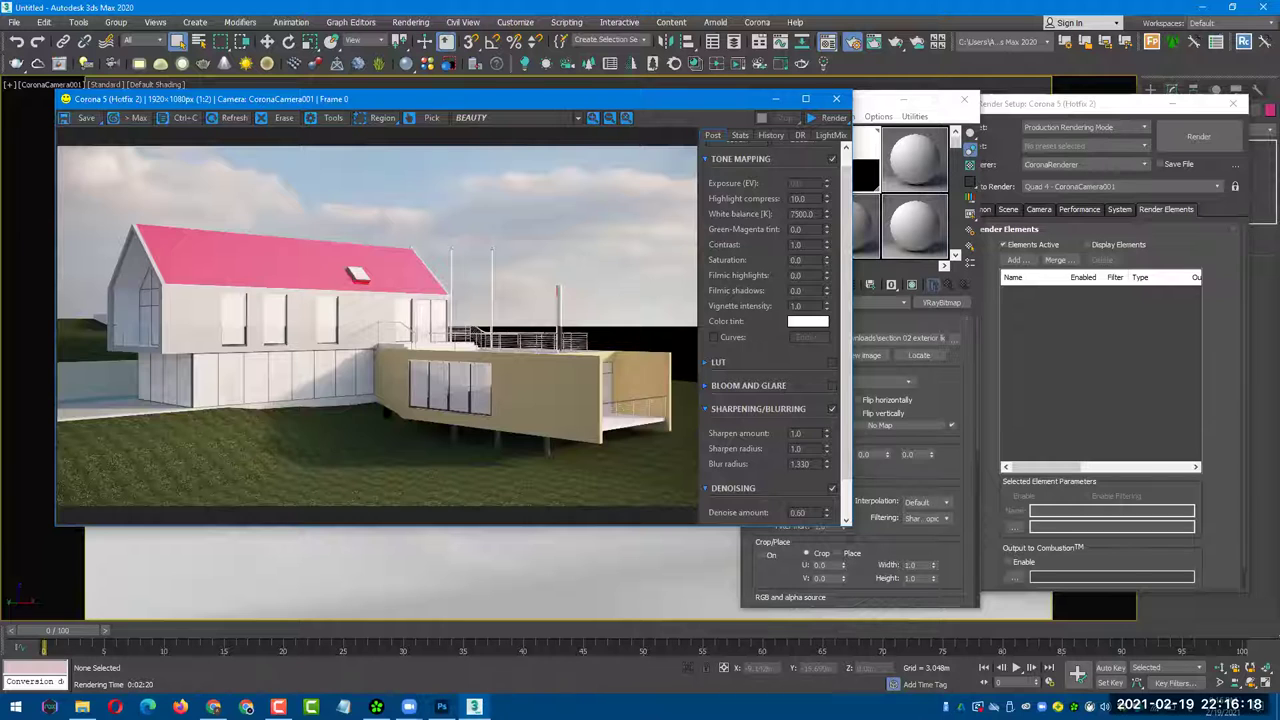
scroll(350, 406, up, 1)
scroll(352, 407, down, 1)
- Fit the sky HDRI to the Photoshop window and lower the preview exposure
click(443, 704)
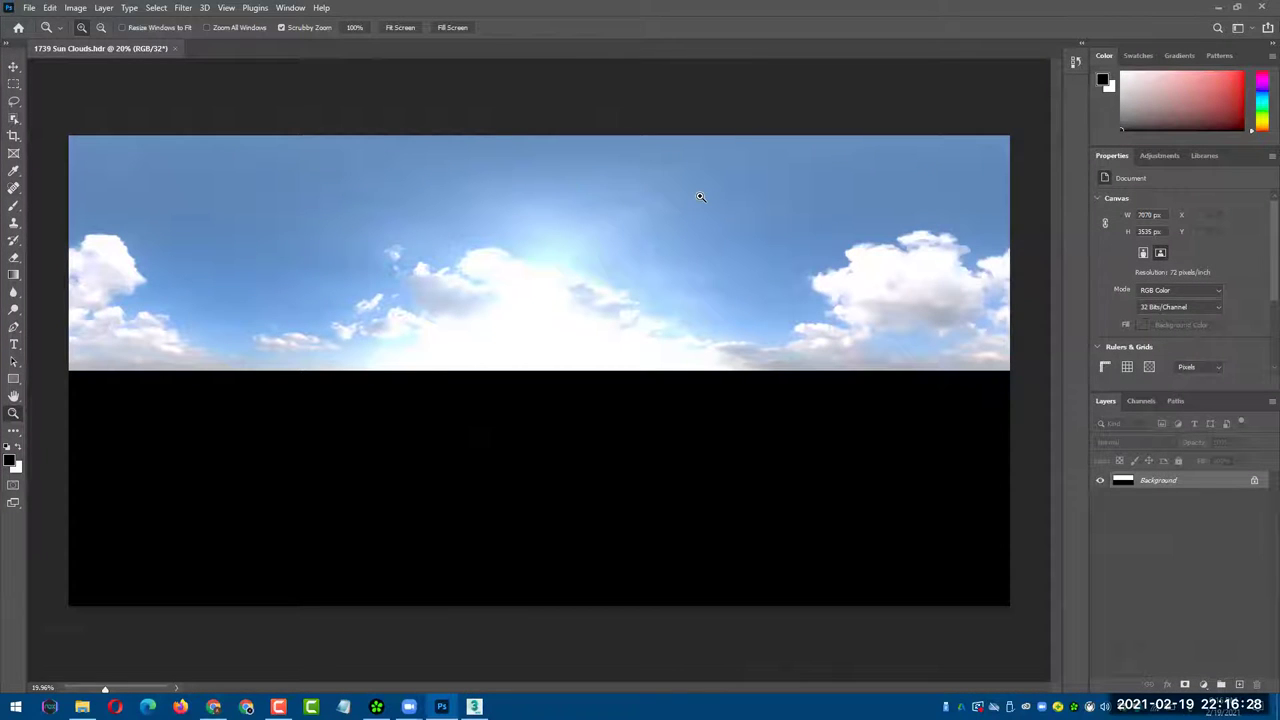
alt+click(578, 324)
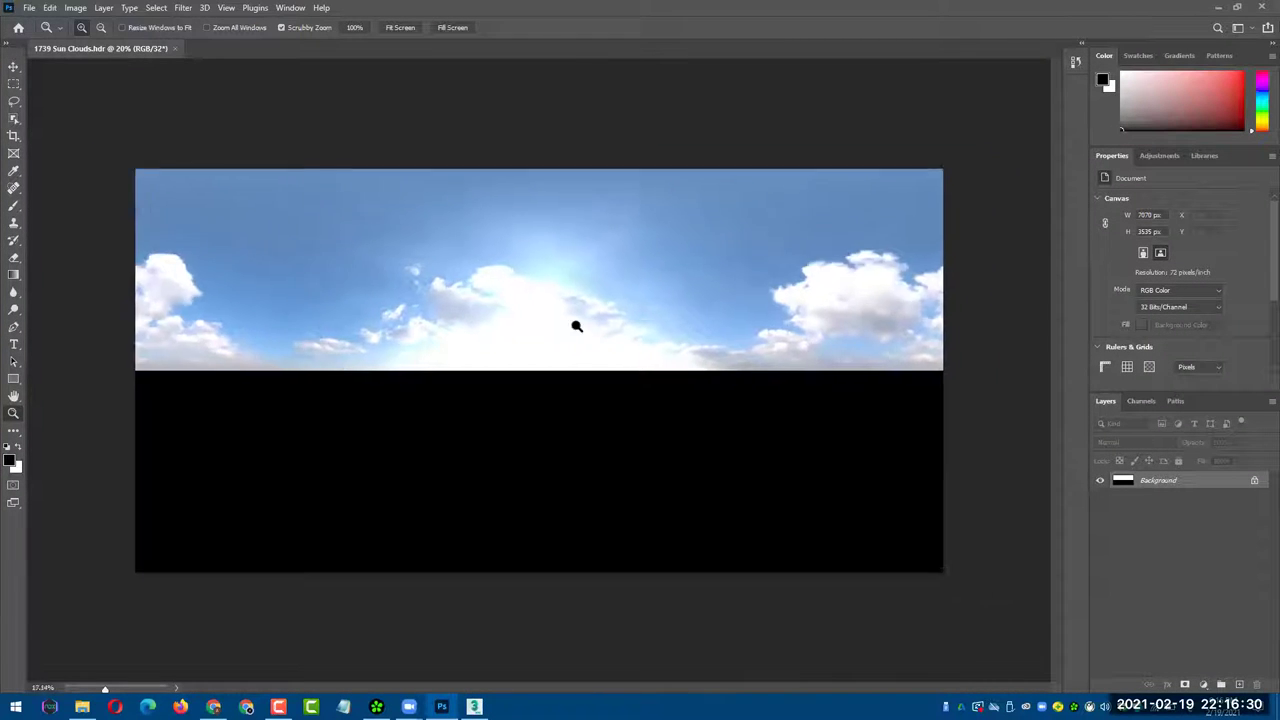
key(ctrl+0)
drag(104, 689, 100, 689)
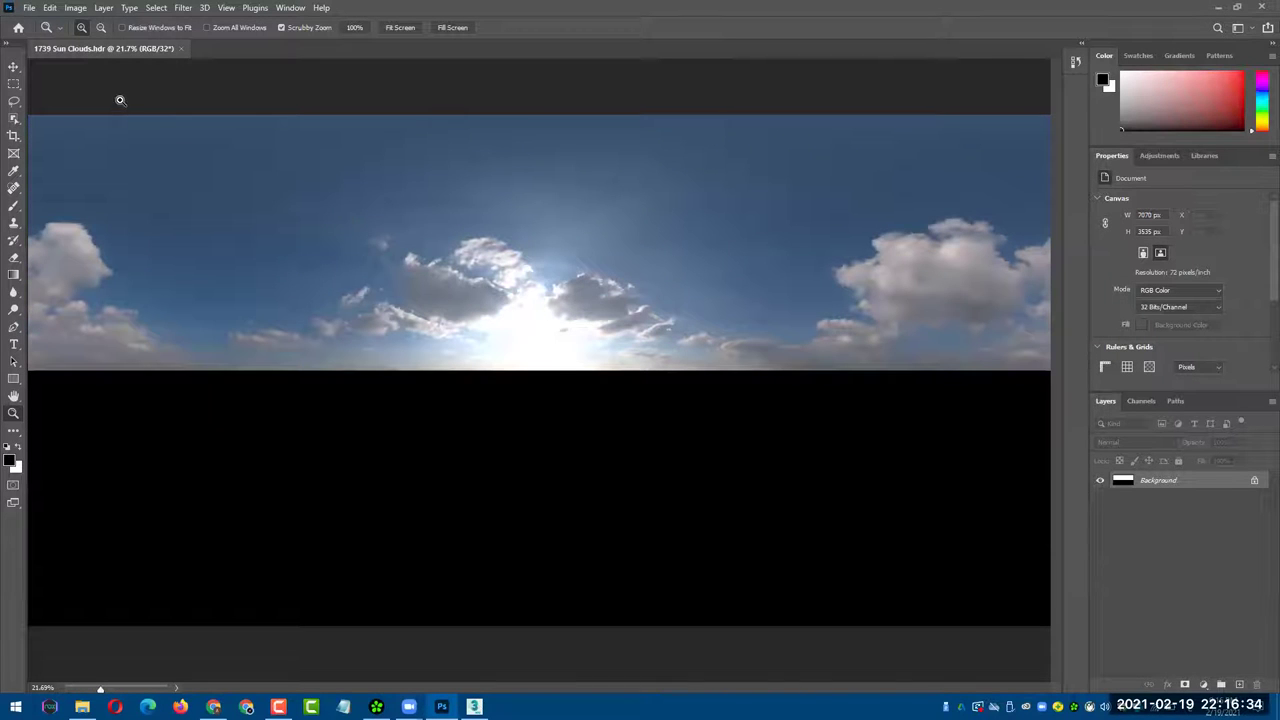
- Draw a feathered elliptical selection around the right-hand cloud
click(14, 86)
right_click(14, 86)
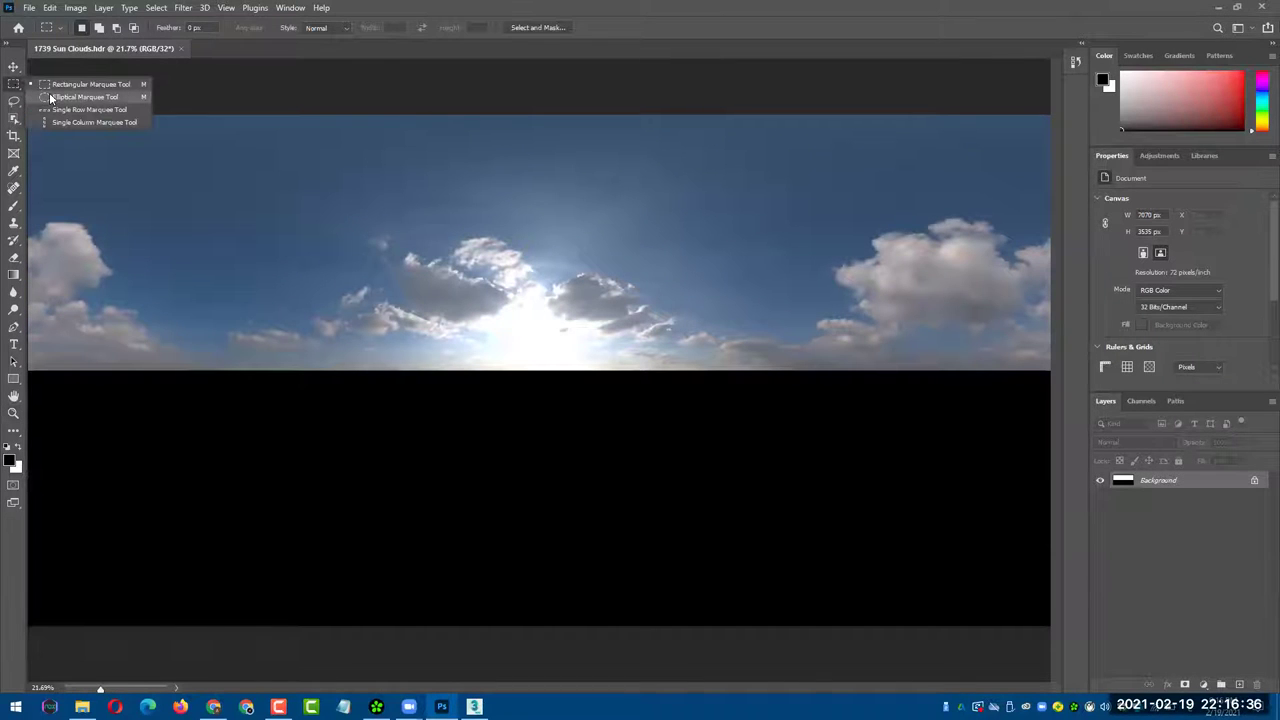
click(70, 97)
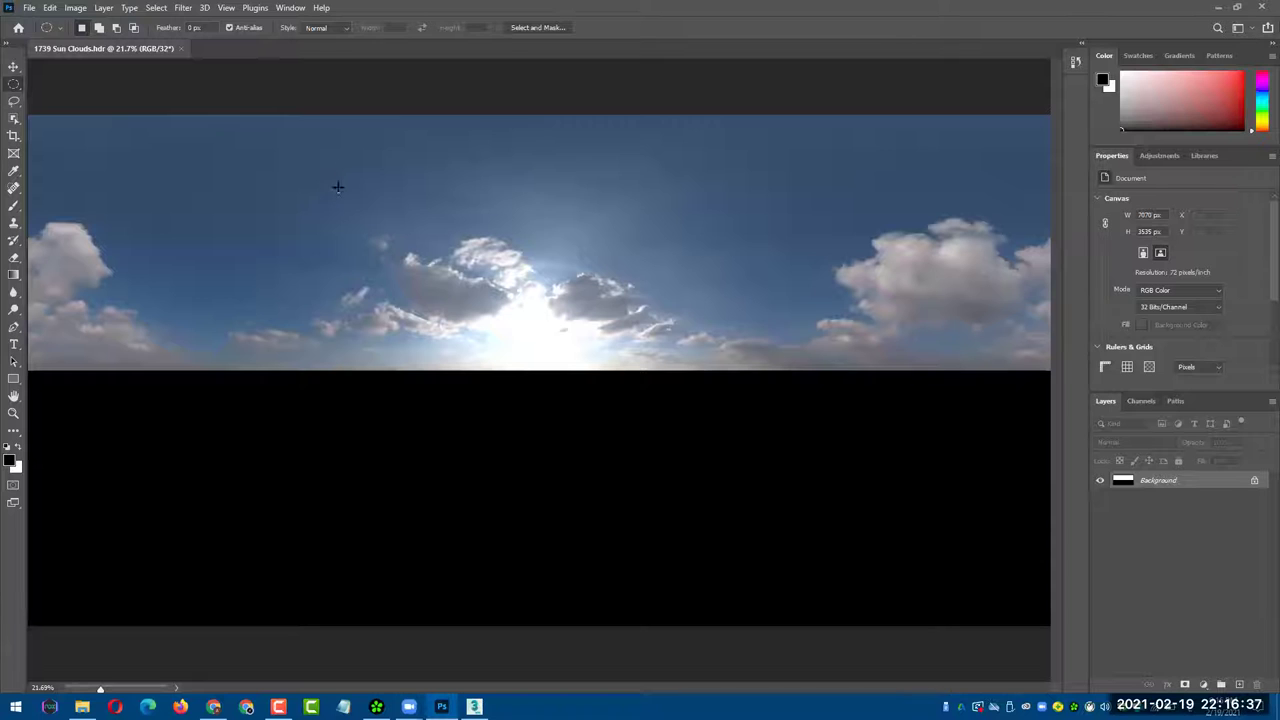
click(184, 28)
mouse_move(808, 203)
mouse_down()
mouse_move(986, 280)
mouse_move(1050, 330)
mouse_move(1040, 352)
mouse_up()
- Alt-drag a copy of the cloud over the sun, deselect, and choose Save As
click(14, 66)
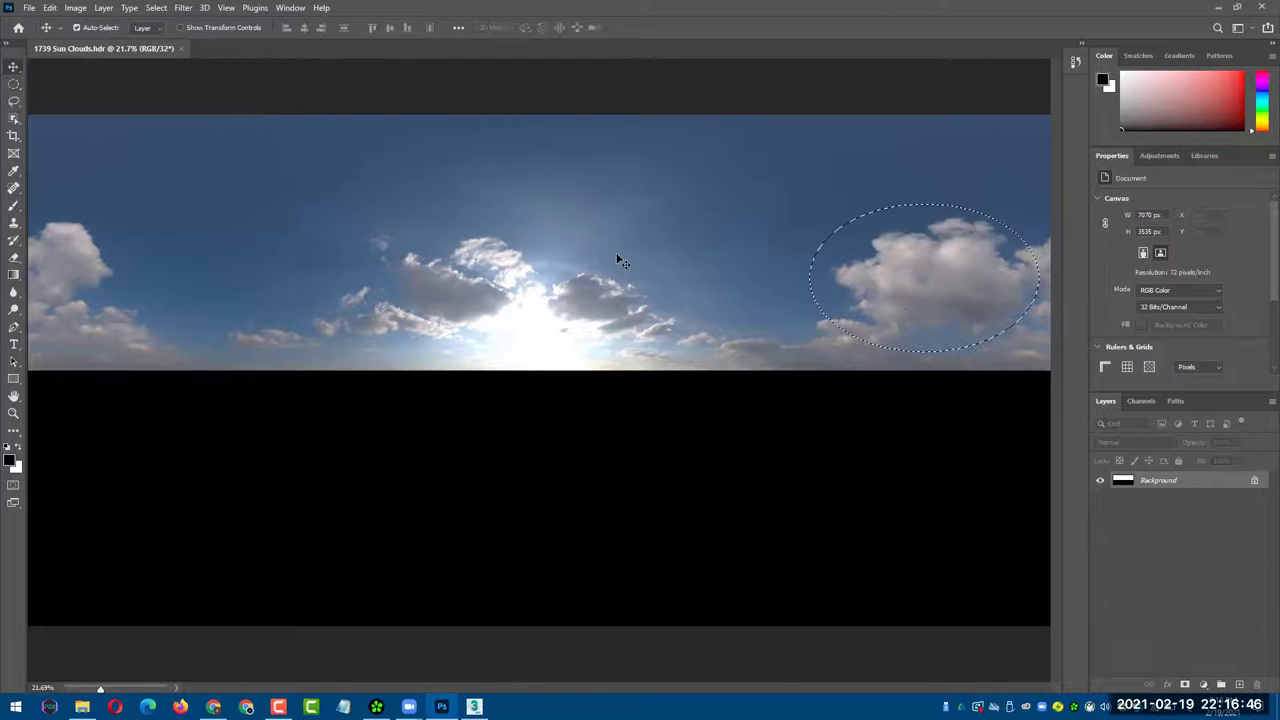
mouse_move(860, 310)
alt+mouse_down()
mouse_move(514, 337)
mouse_move(553, 351)
mouse_move(526, 331)
alt+mouse_up()
key(ctrl+d)
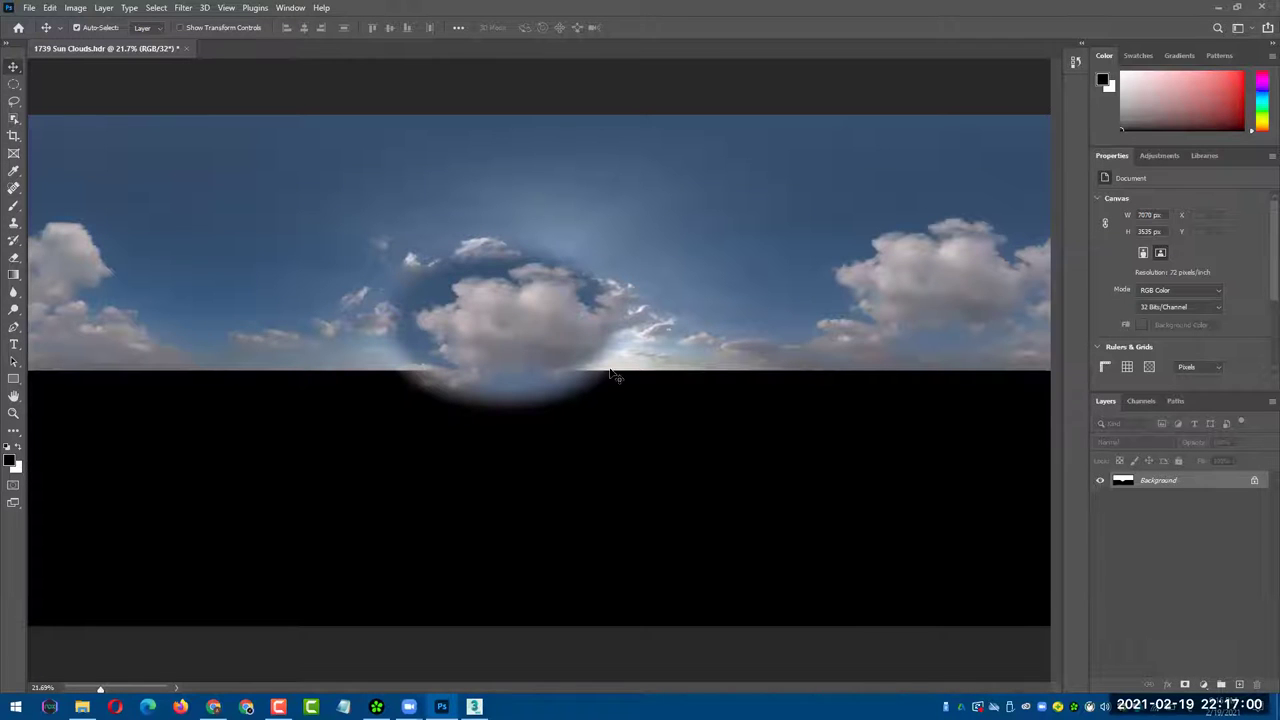
click(32, 8)
click(50, 168)
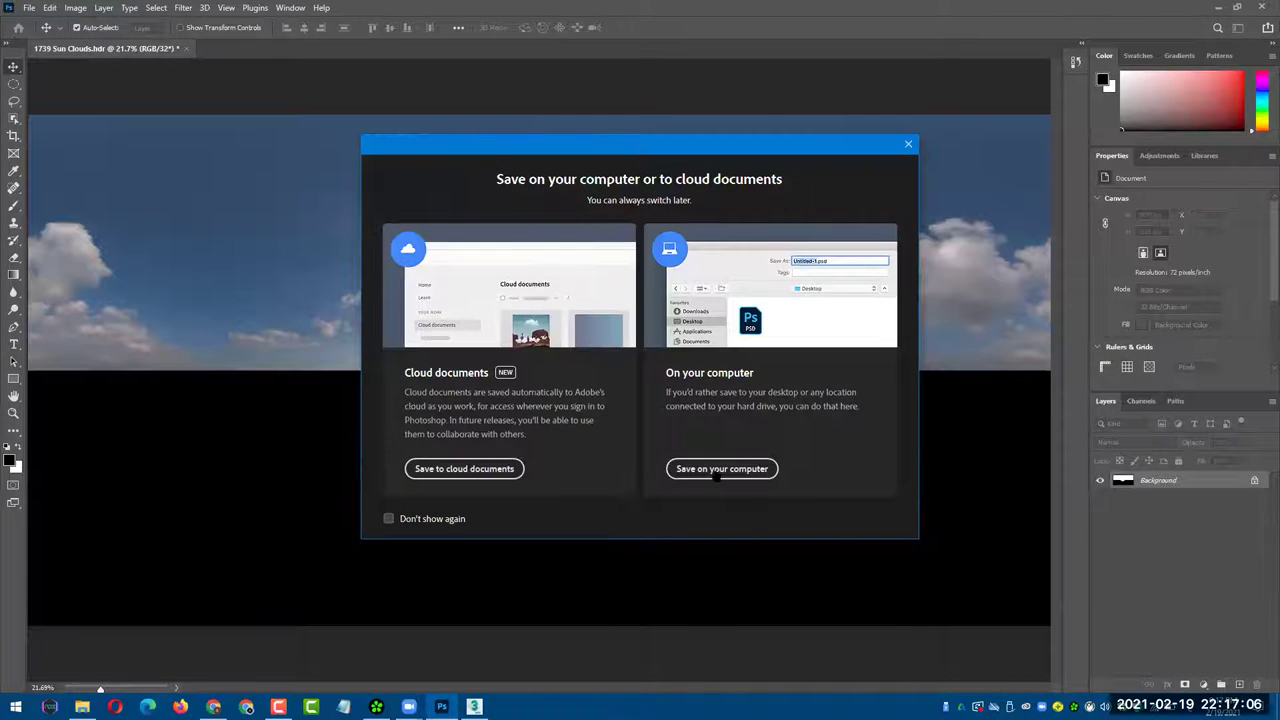
- Save the sky as 1739 Sun Clouds_edited.hdr on the Desktop and minimise Photoshop
click(720, 469)
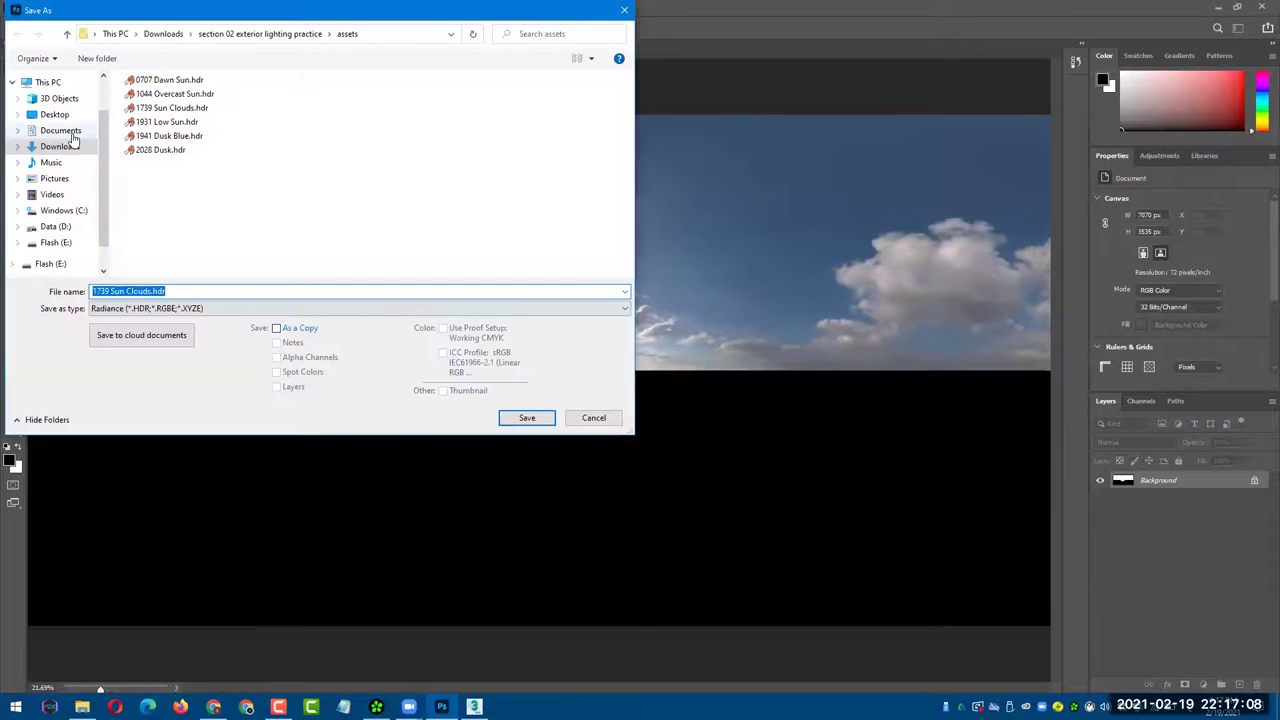
click(55, 114)
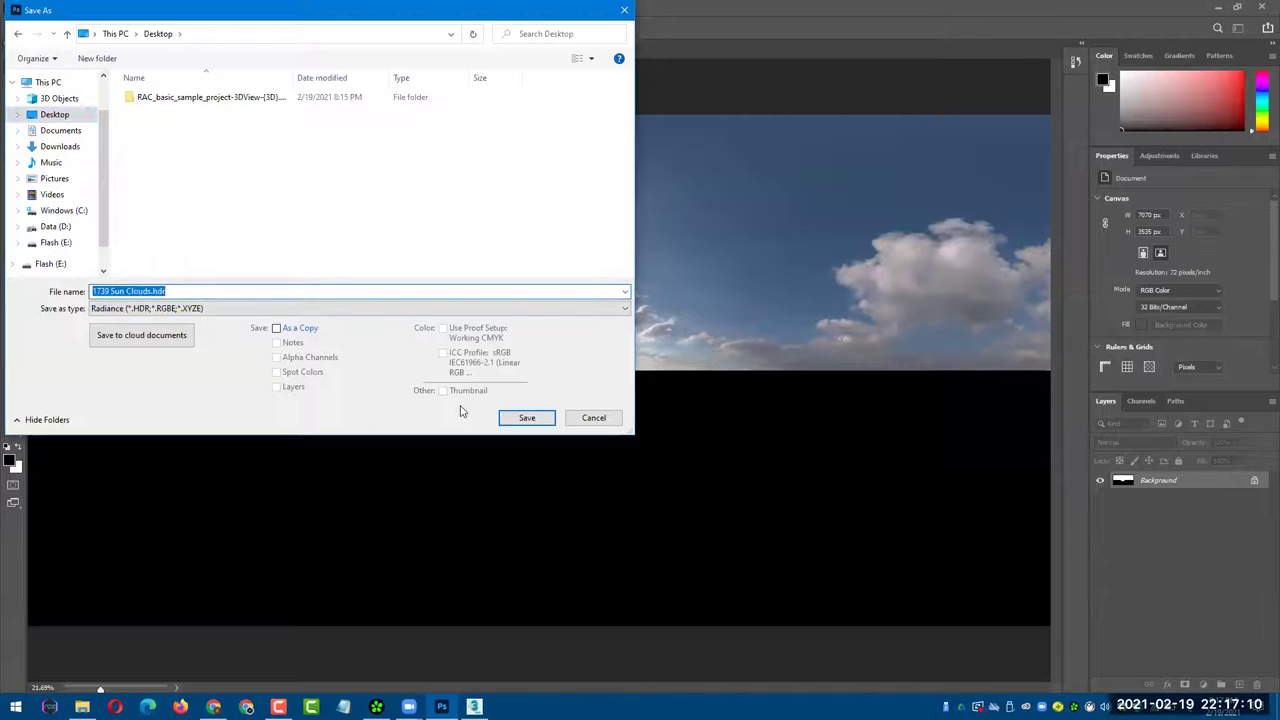
click(333, 291)
key(BackSpace)
key(BackSpace)
key(BackSpace)
text(edi)
text(d)
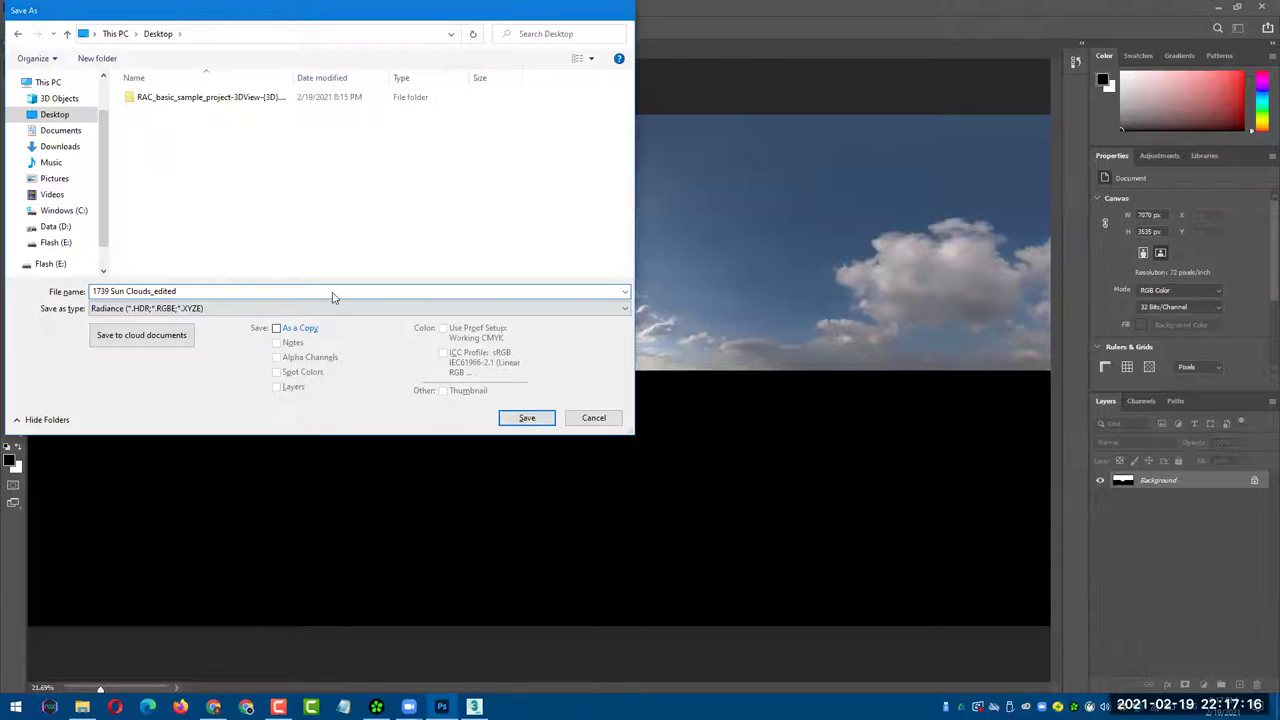
key(Return)
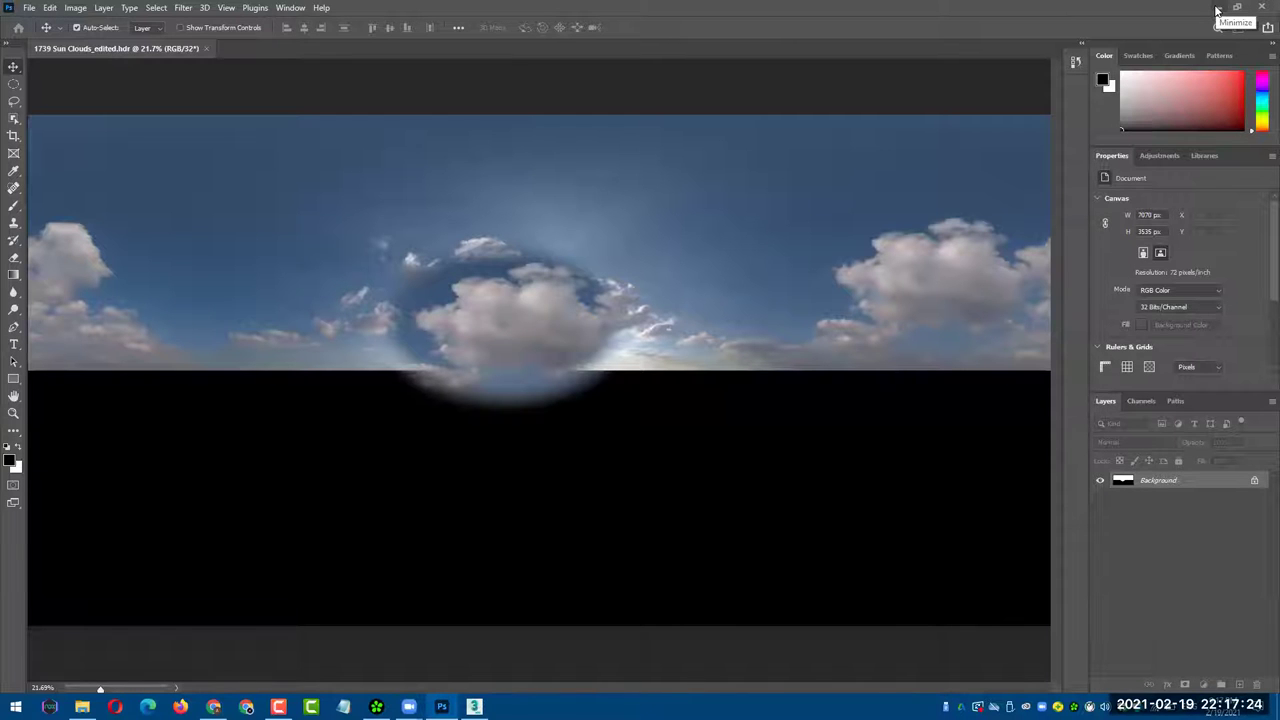
click(1217, 10)
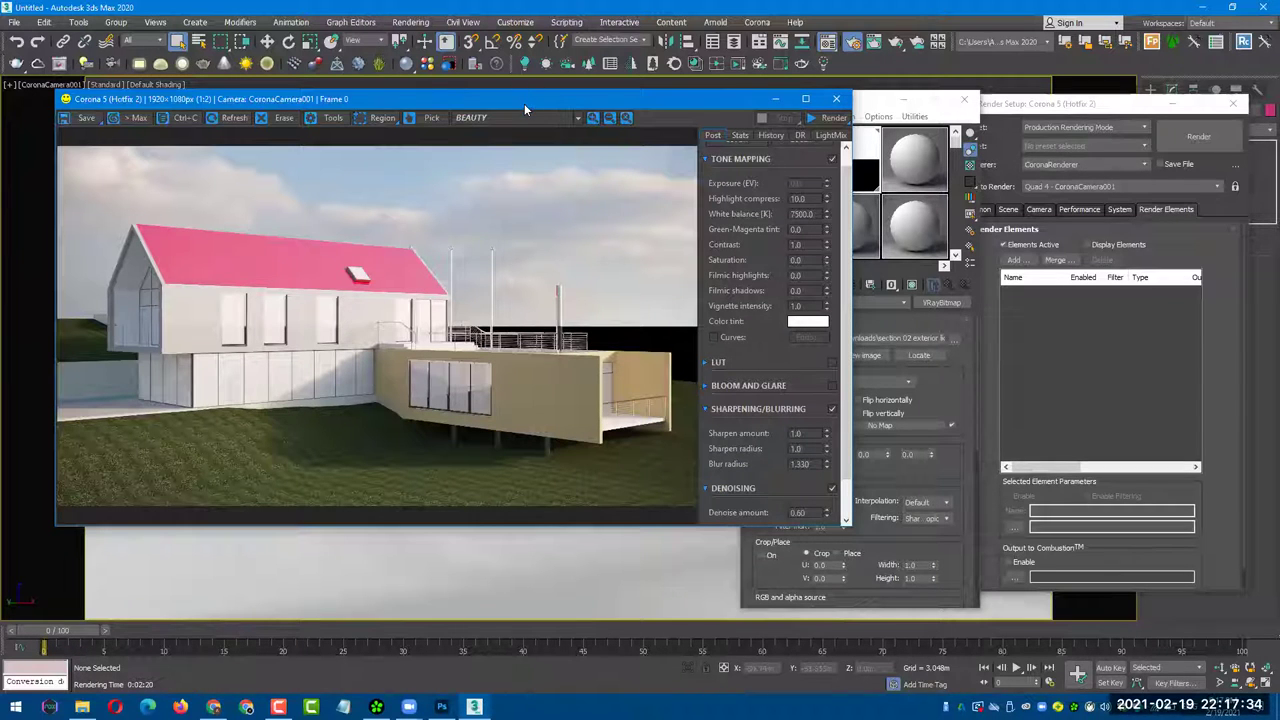
- Choose Start IR from the Corona VFB Render dropdown, then raise the sky map settings
drag(524, 103, 530, 123)
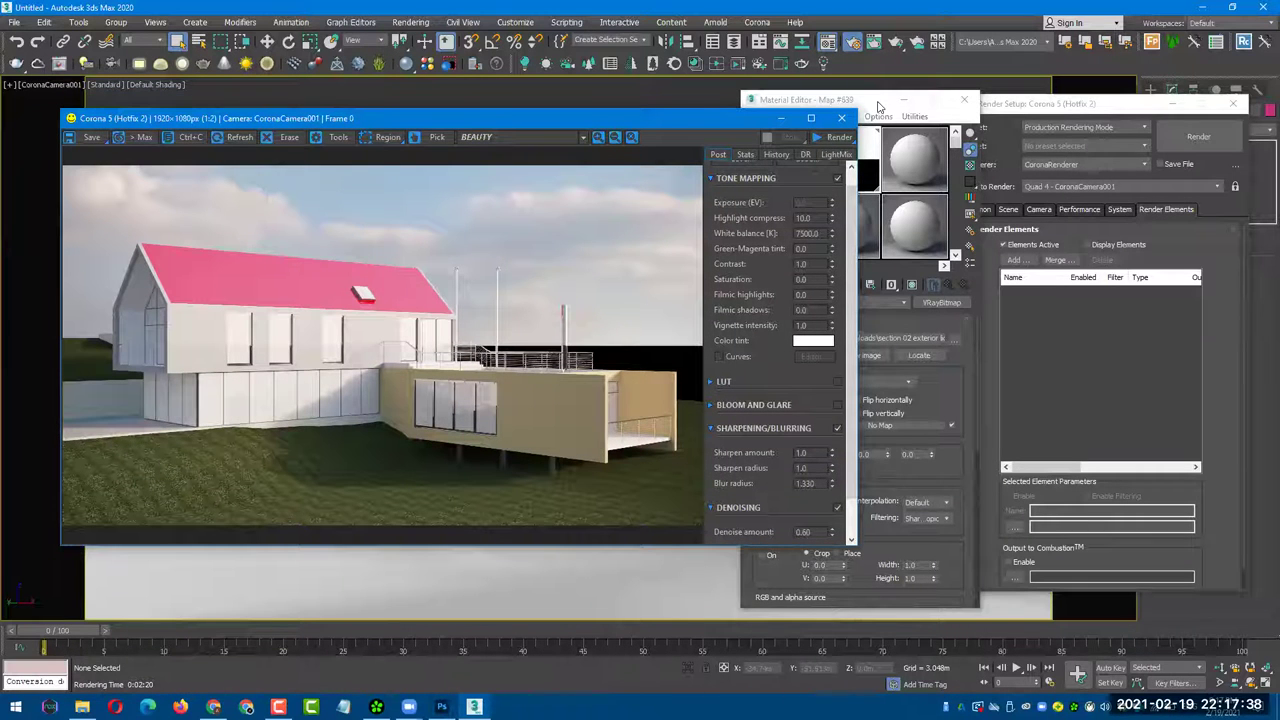
click(829, 140)
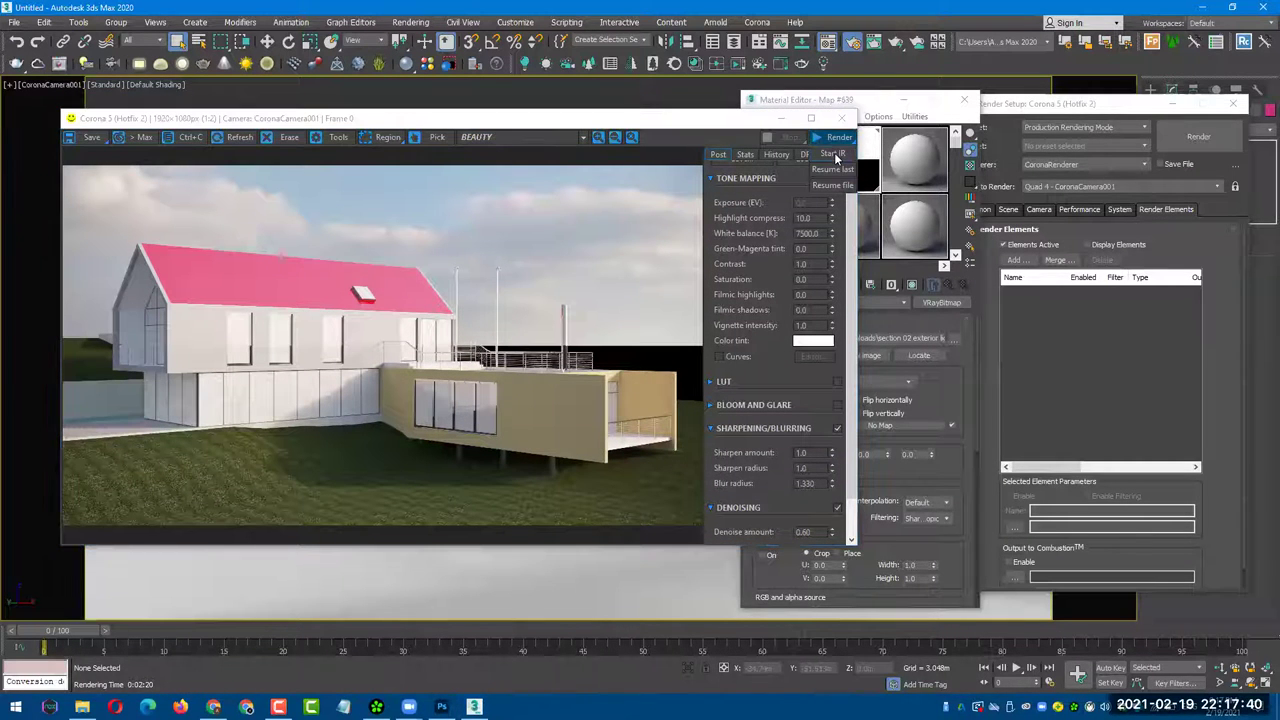
click(838, 158)
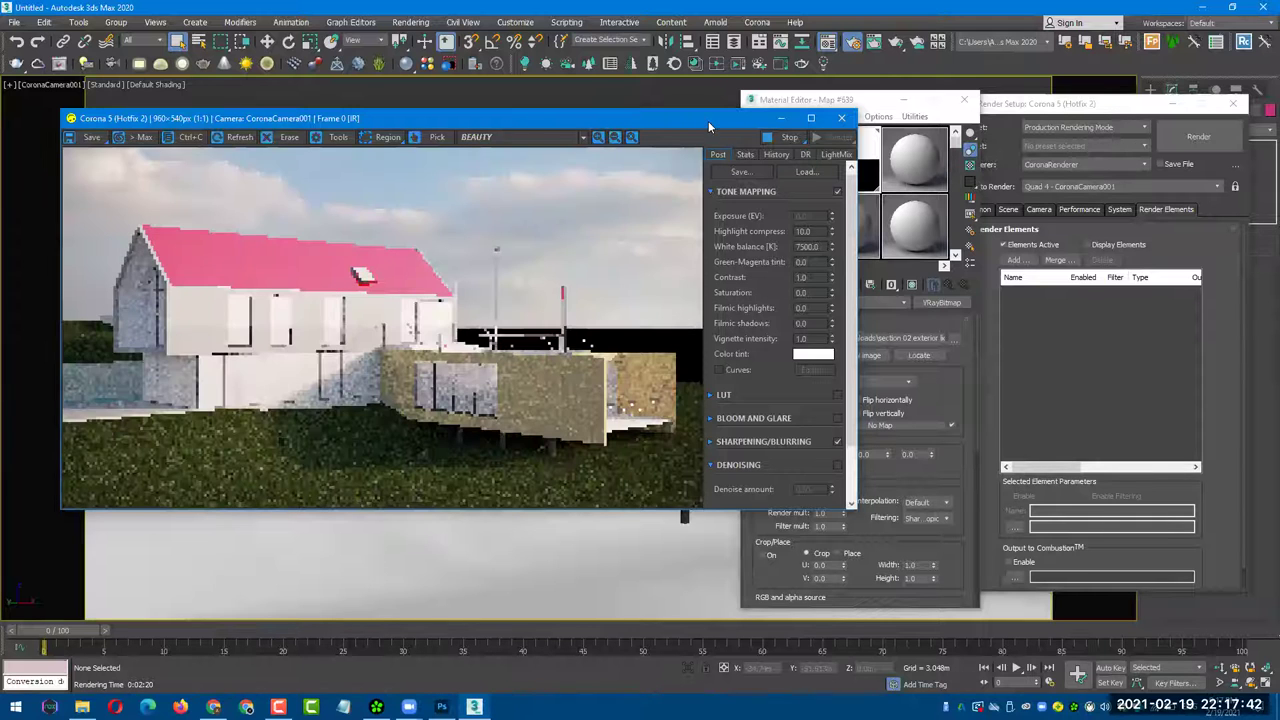
drag(708, 121, 692, 134)
drag(834, 110, 839, 110)
- Load 1739 Sun Clouds_edited.hdr into the environment bitmap slot
click(959, 339)
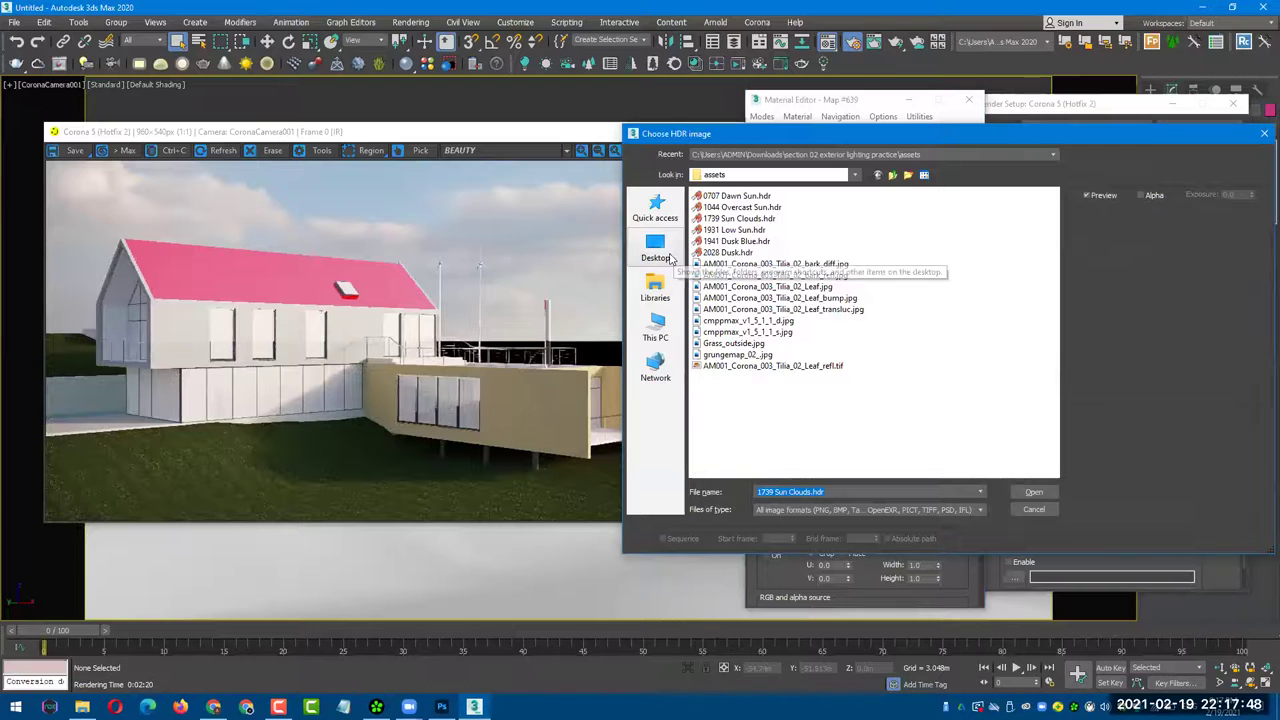
click(670, 257)
click(777, 278)
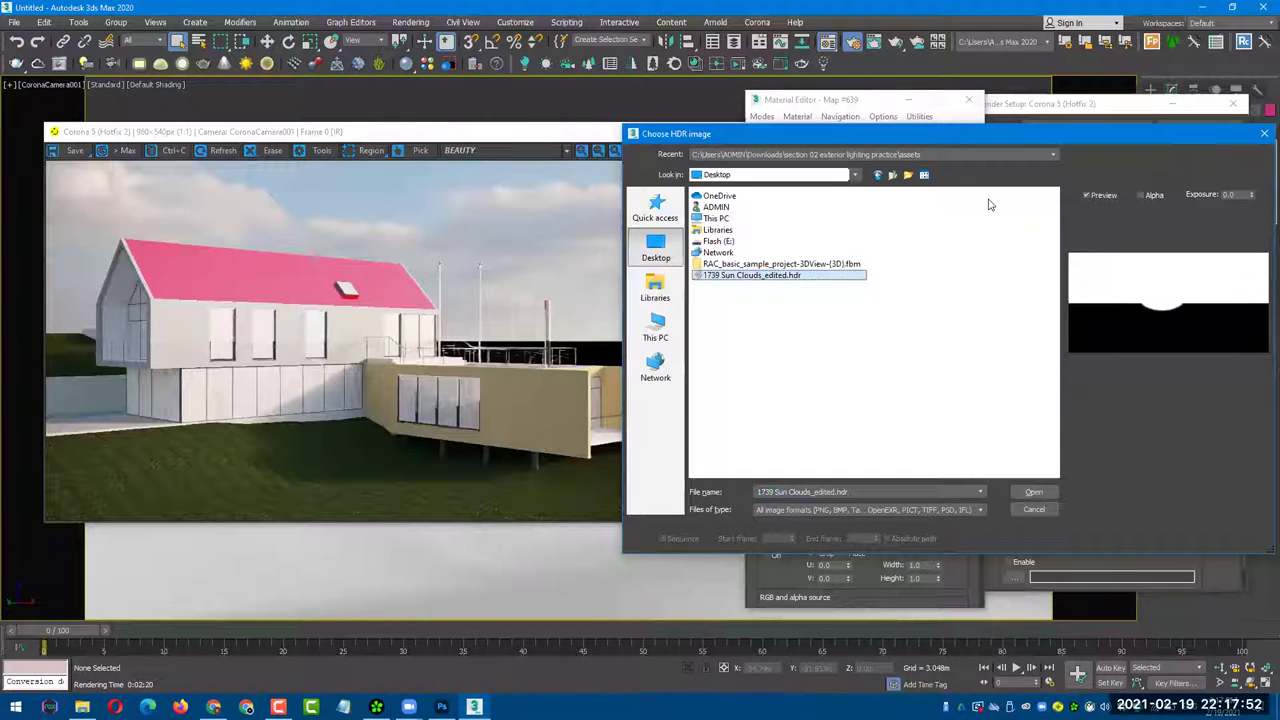
click(878, 175)
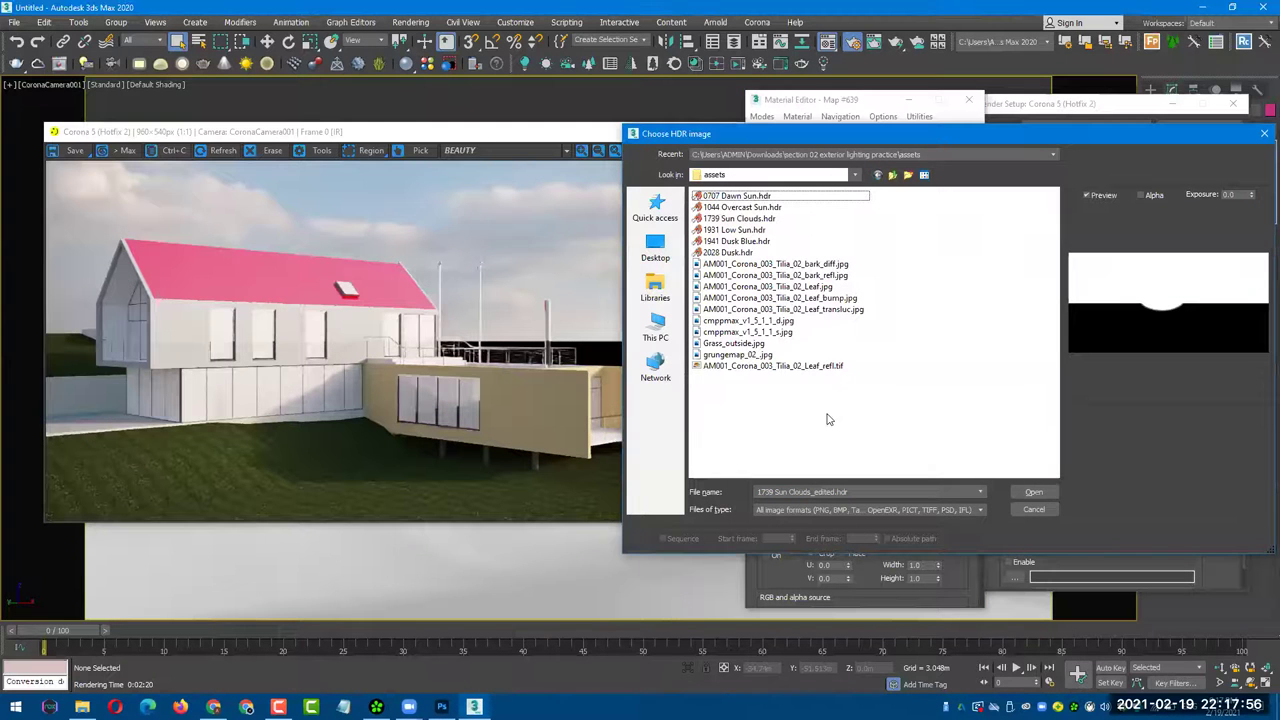
double_click(785, 378)
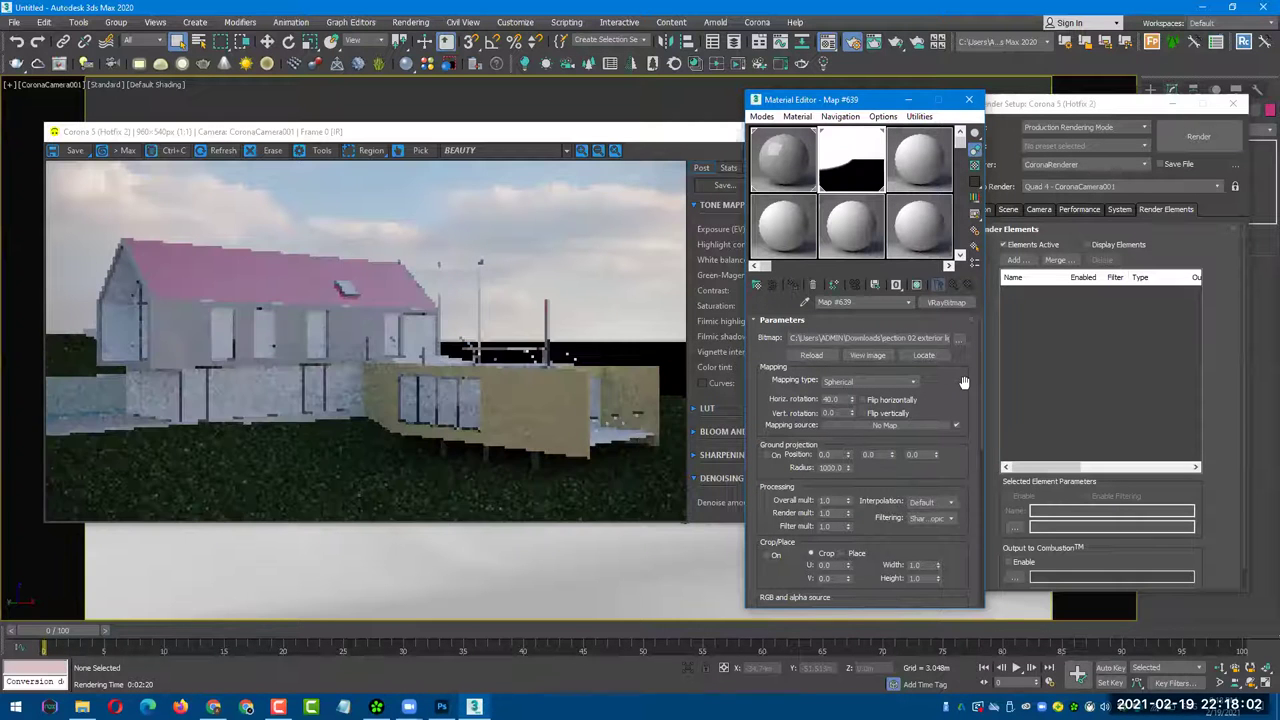
click(367, 228)
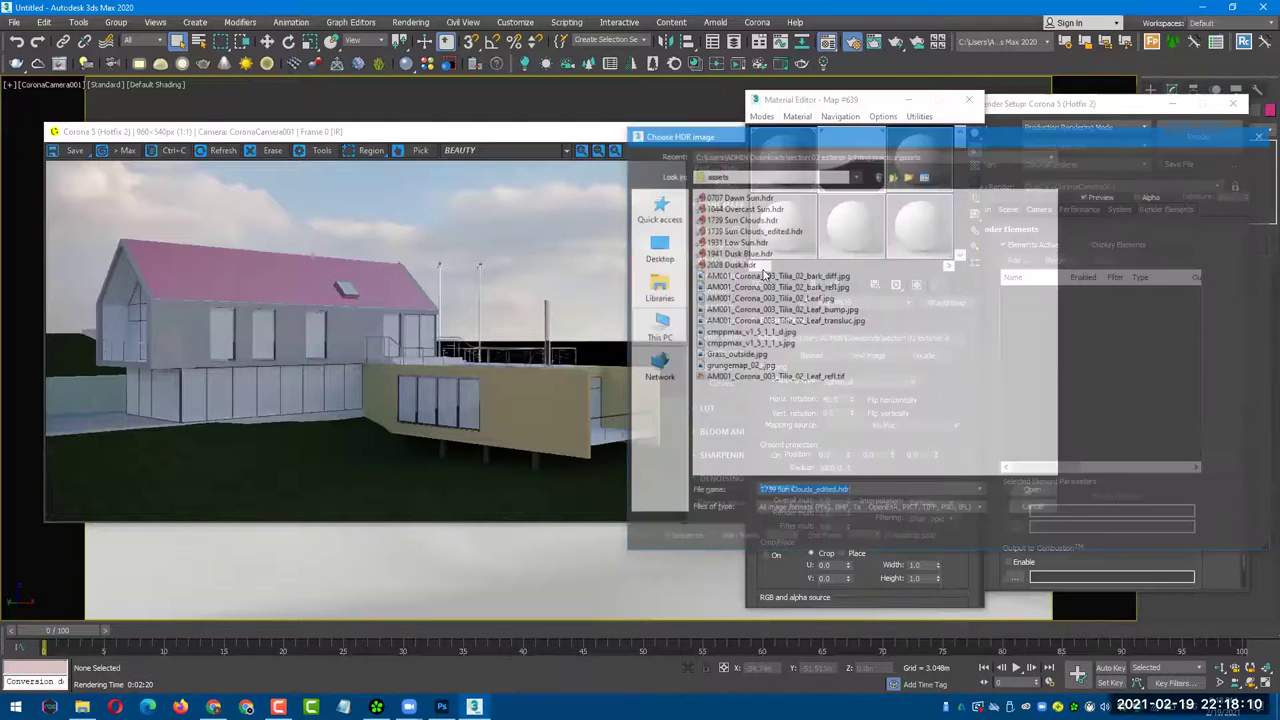
double_click(752, 219)
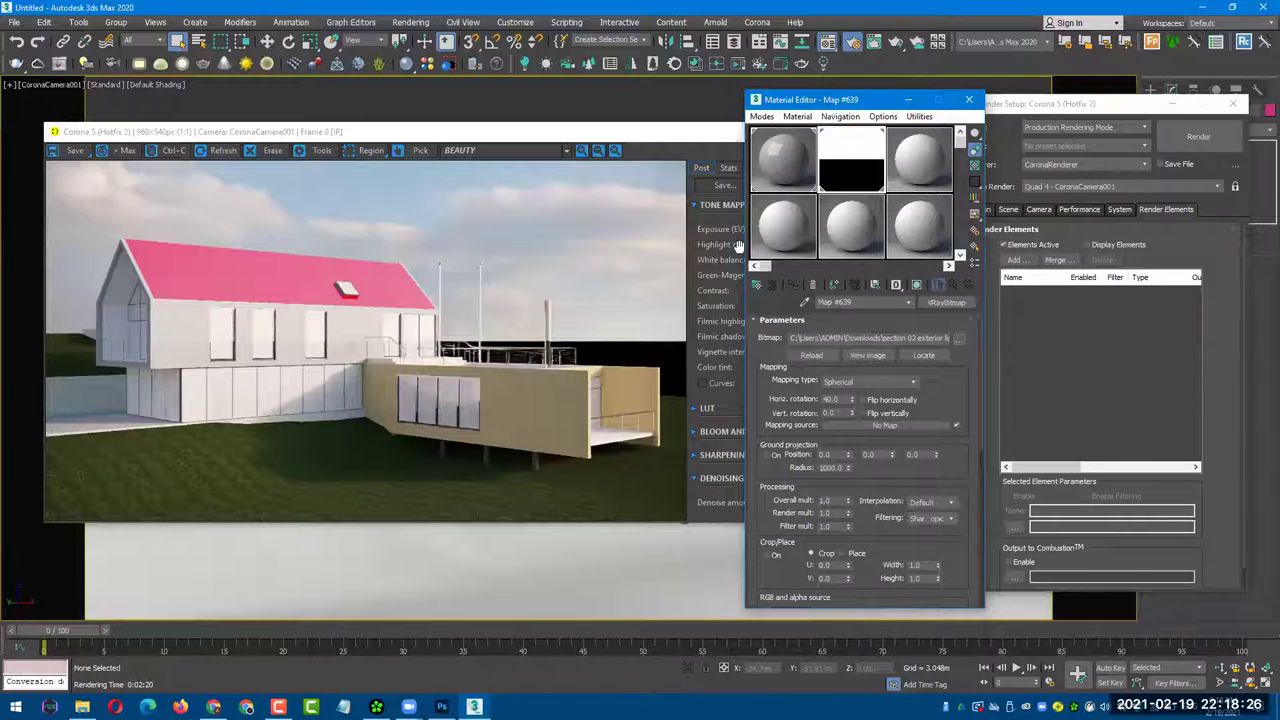
- Close the Corona render window and show Render Setup's Scene settings
click(744, 172)
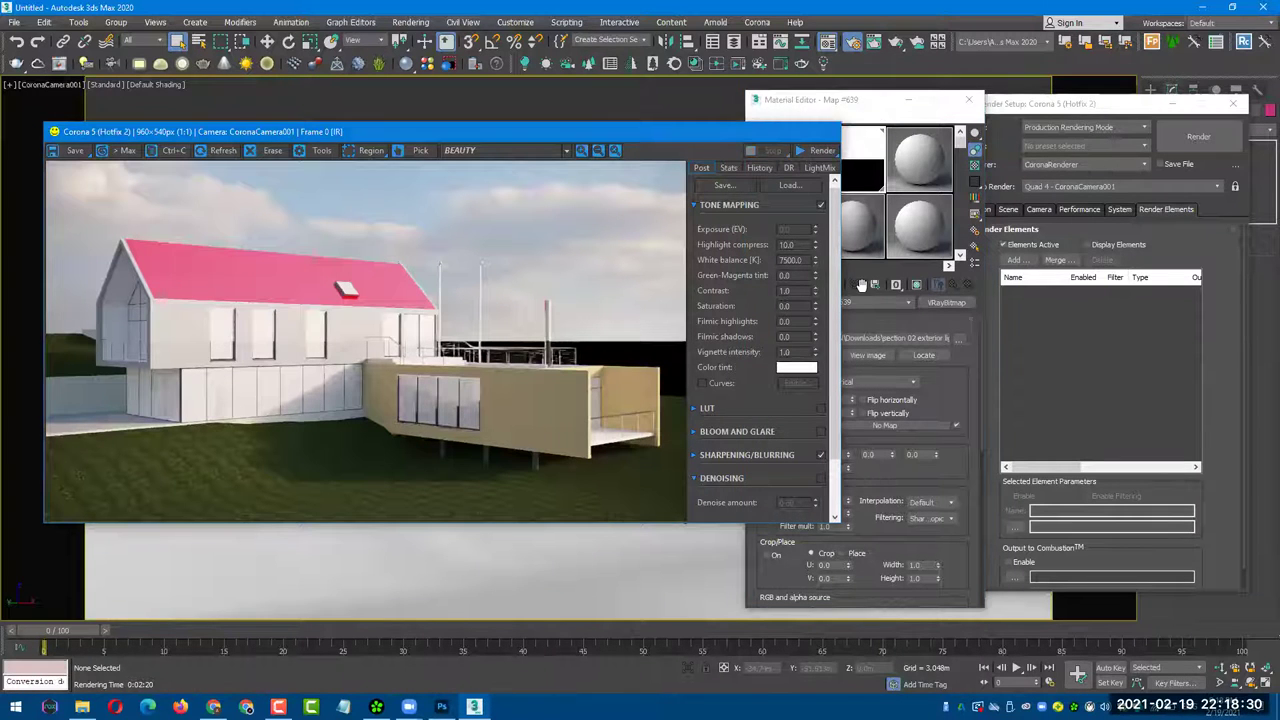
click(825, 133)
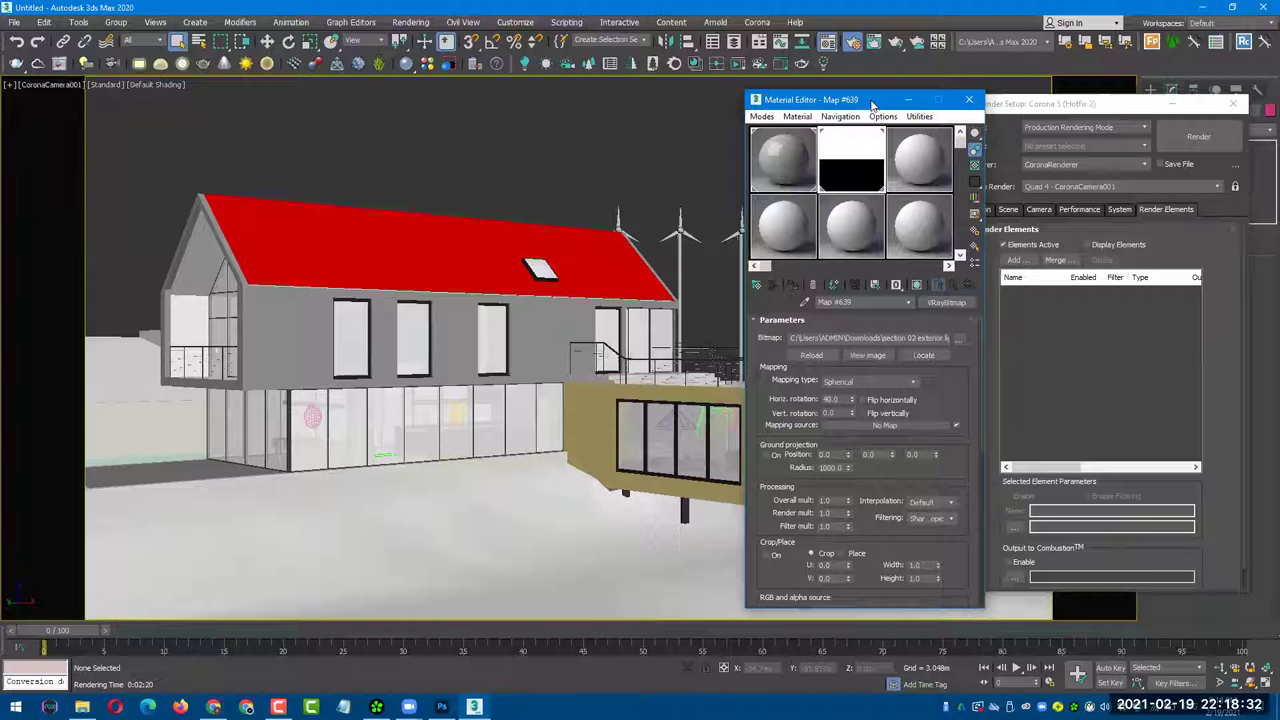
drag(874, 103, 771, 114)
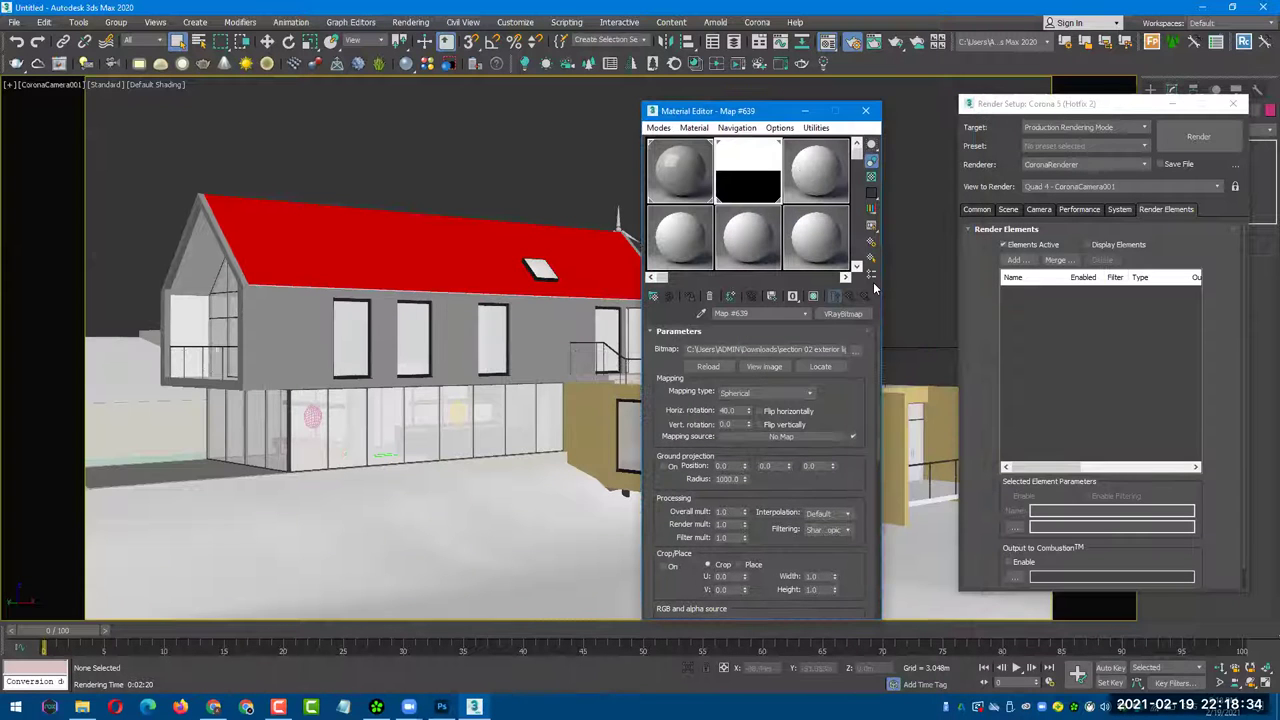
click(1018, 212)
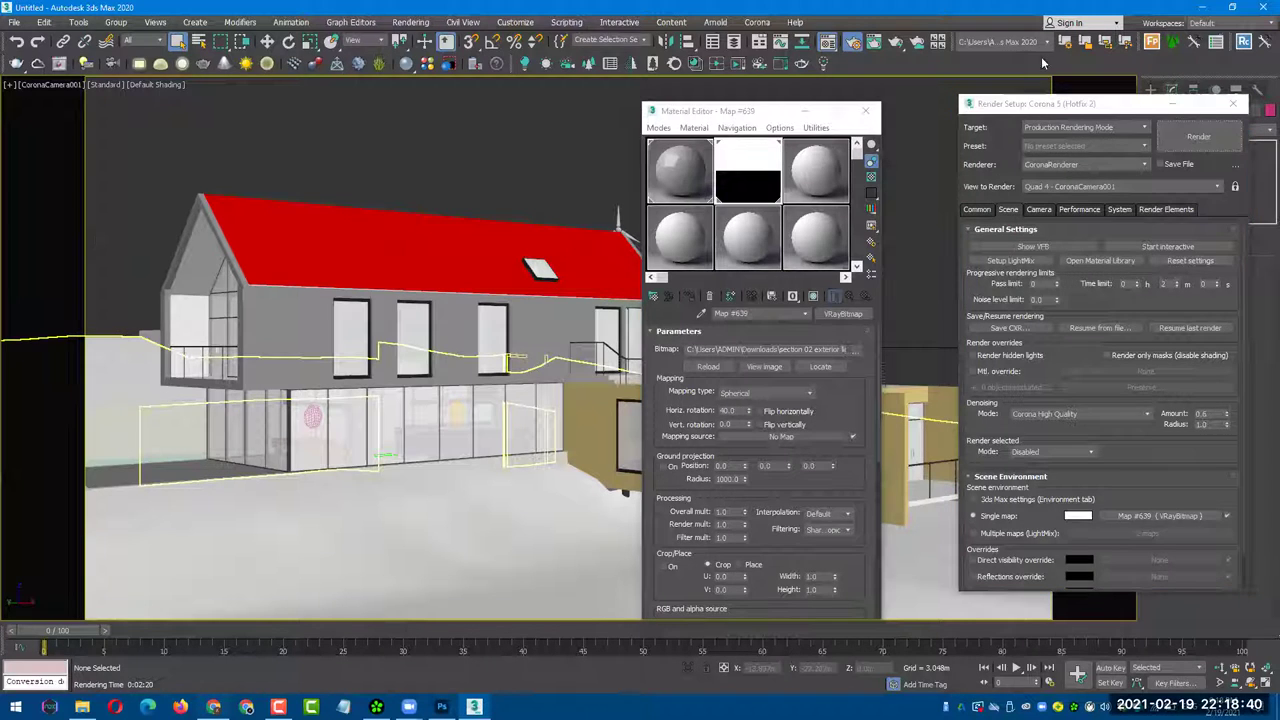
key(alt+Tab)
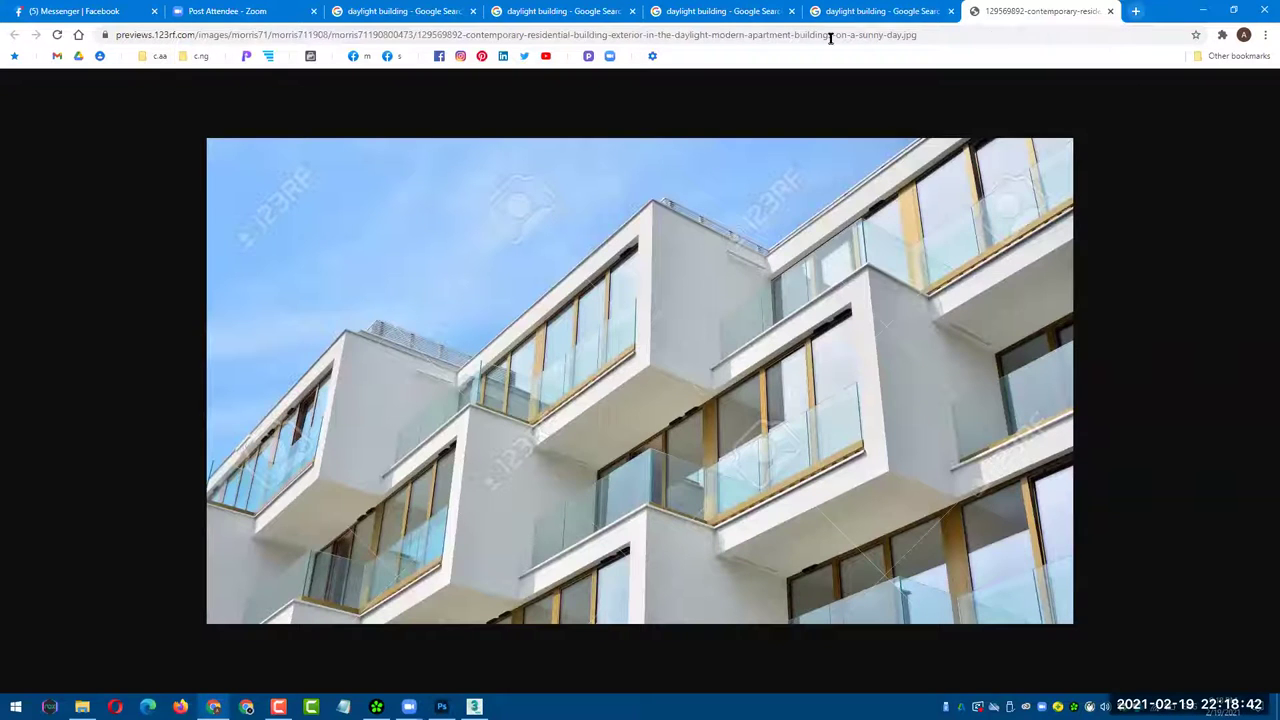
click(1135, 11)
click(465, 33)
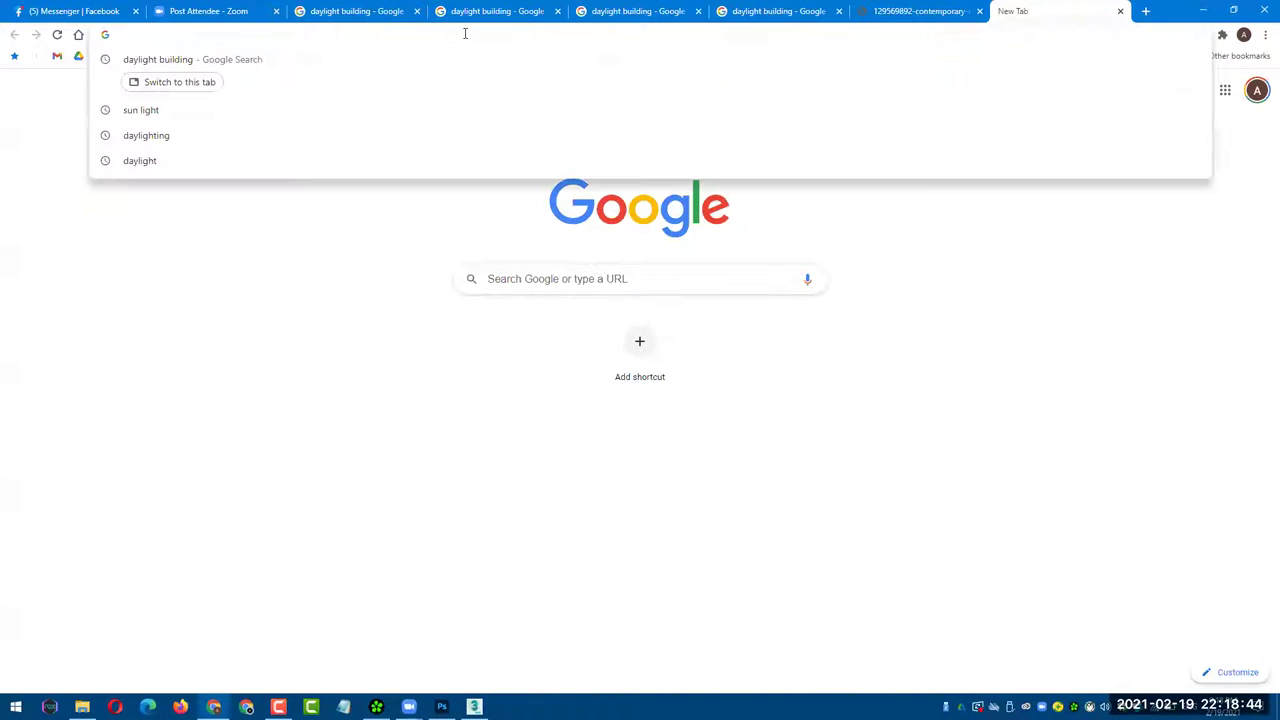
text(www.)
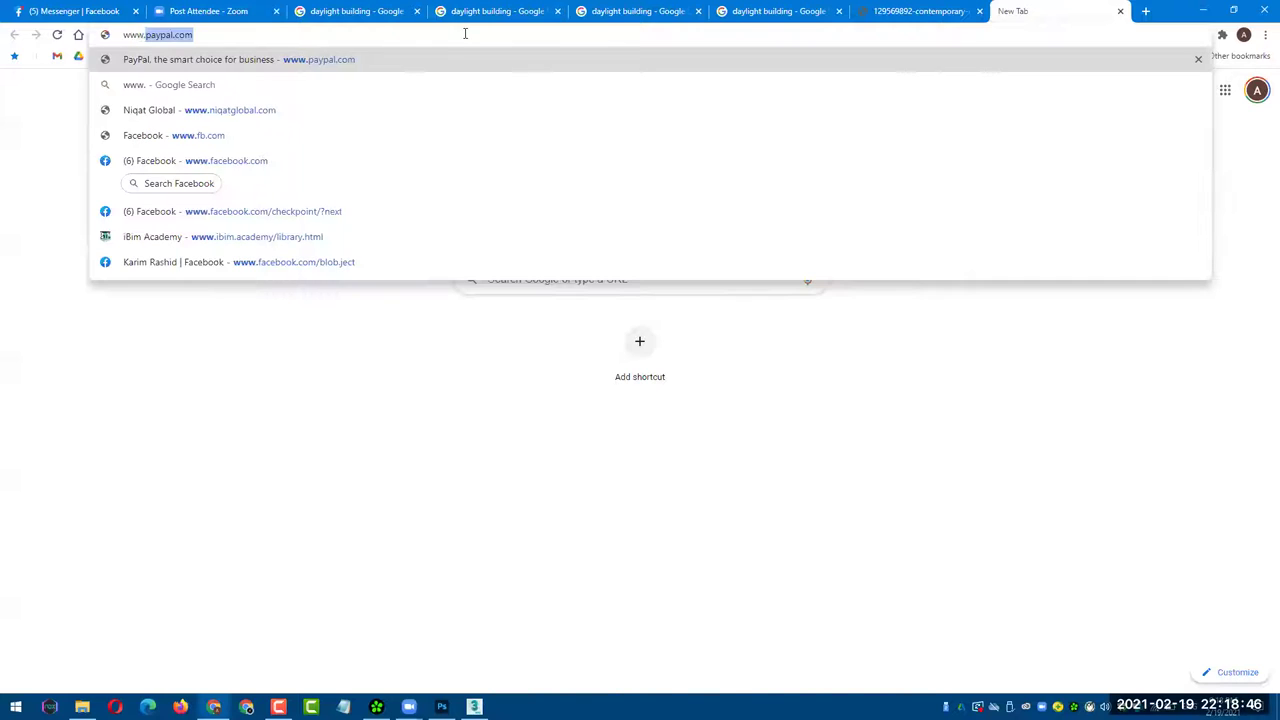
text(niqatgl)
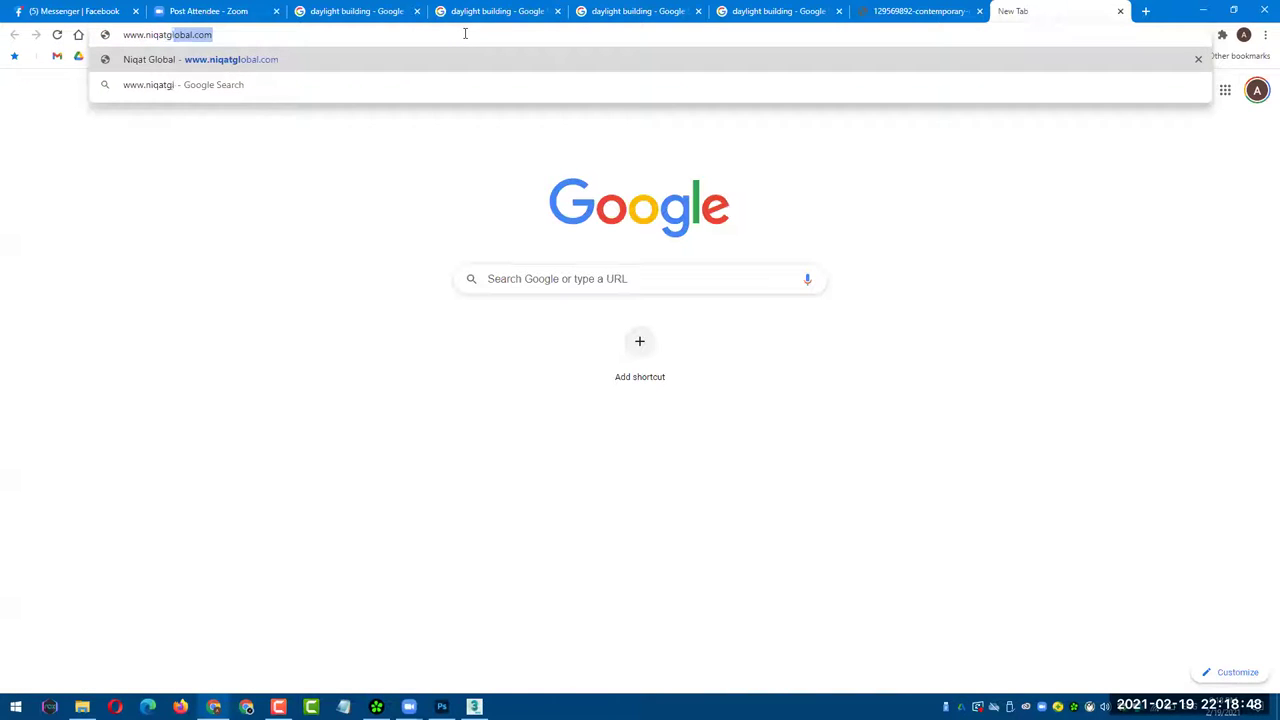
text(obal.com)
key(Return)
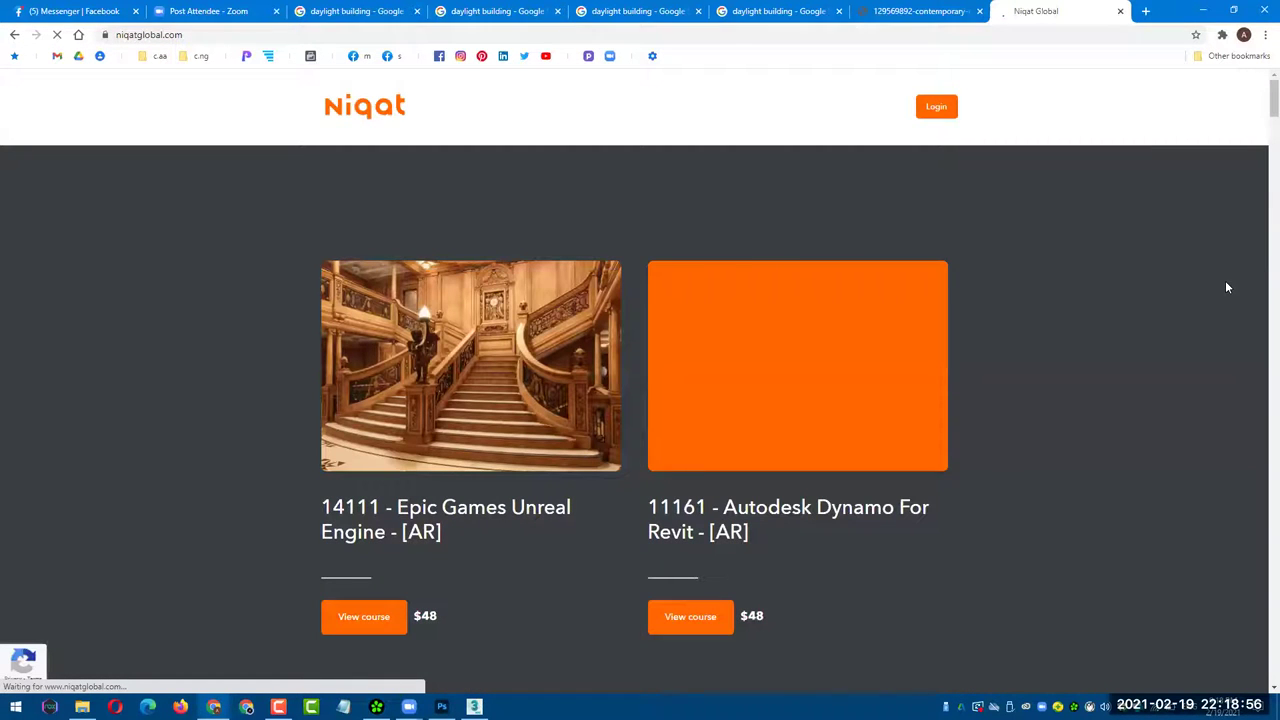
scroll(1086, 280, down, 1)
scroll(1086, 287, down, 2)
scroll(1083, 306, down, 4)
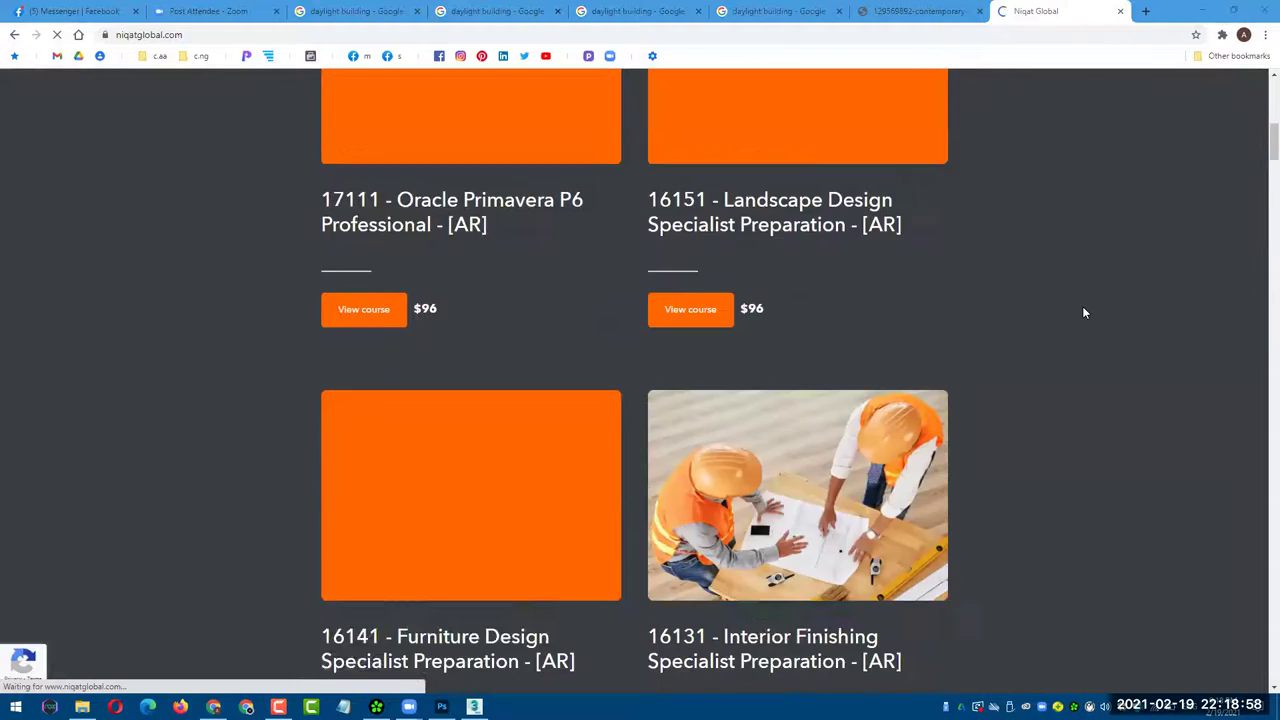
scroll(1083, 312, down, 3)
scroll(1083, 312, up, 7)
scroll(1083, 312, up, 2)
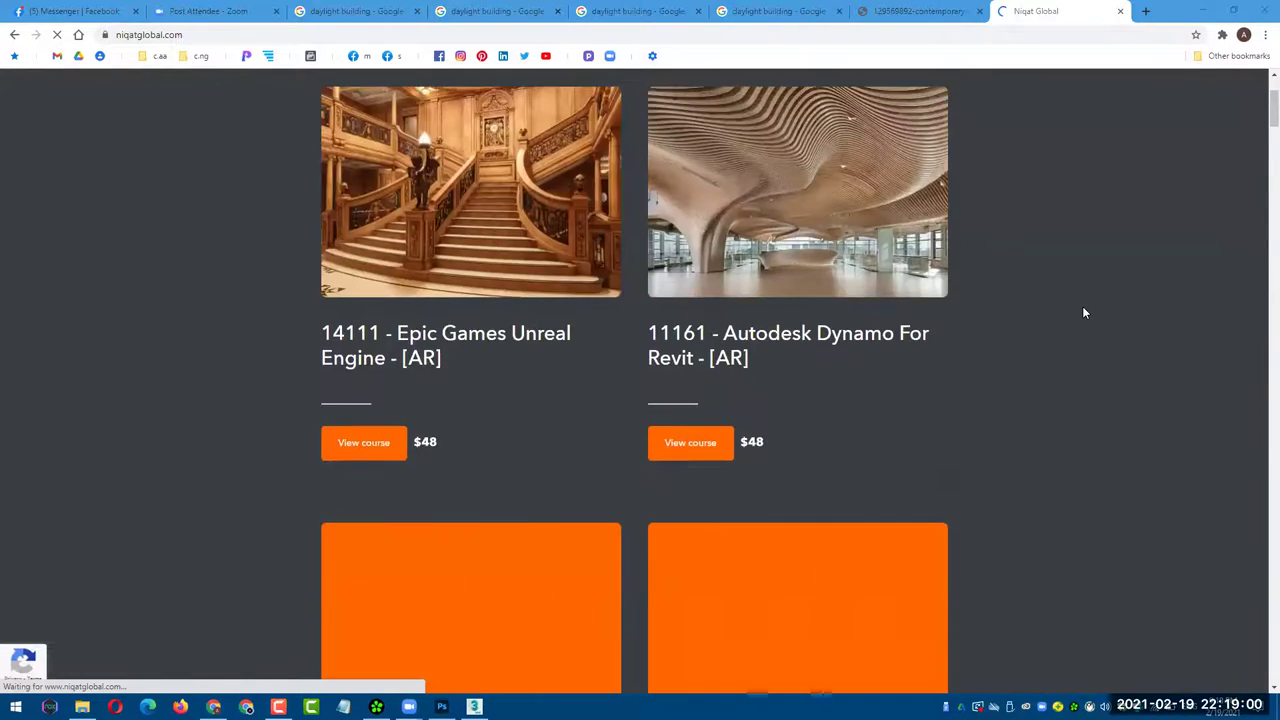
scroll(1083, 313, up, 2)
- Search the page for 00000 and step through the matching free courses
key(ctrl+f)
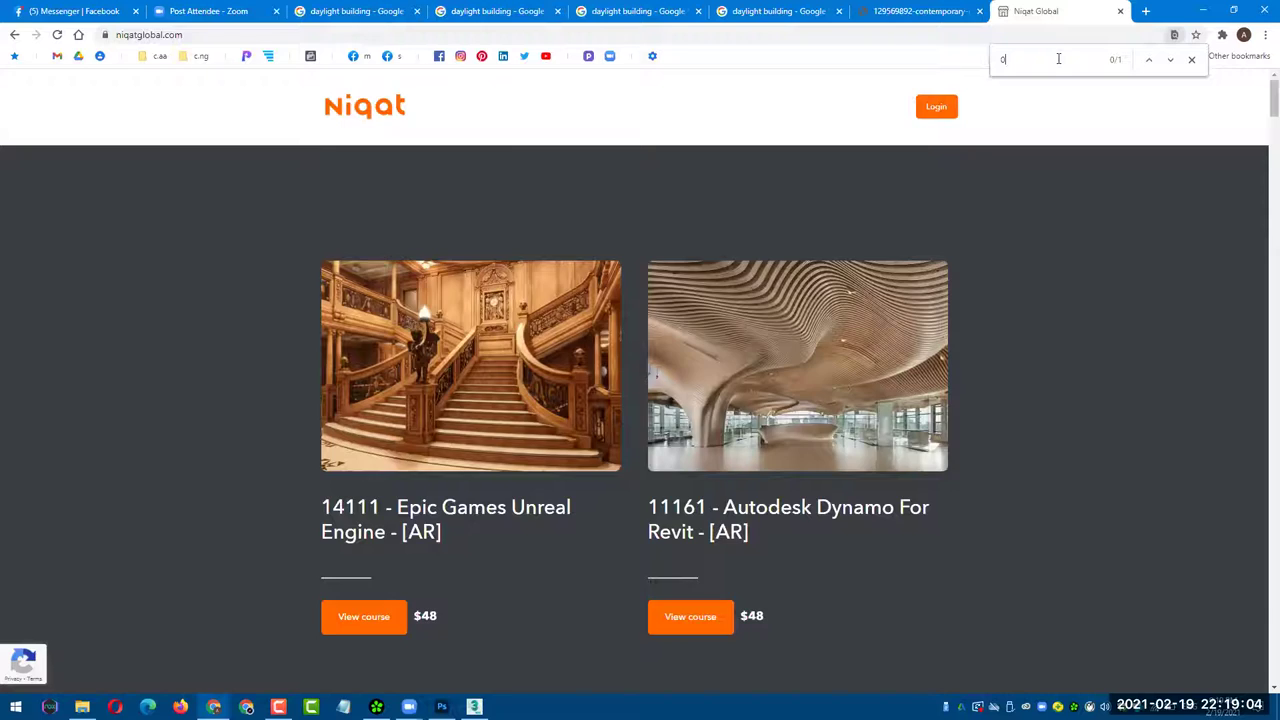
text(0000)
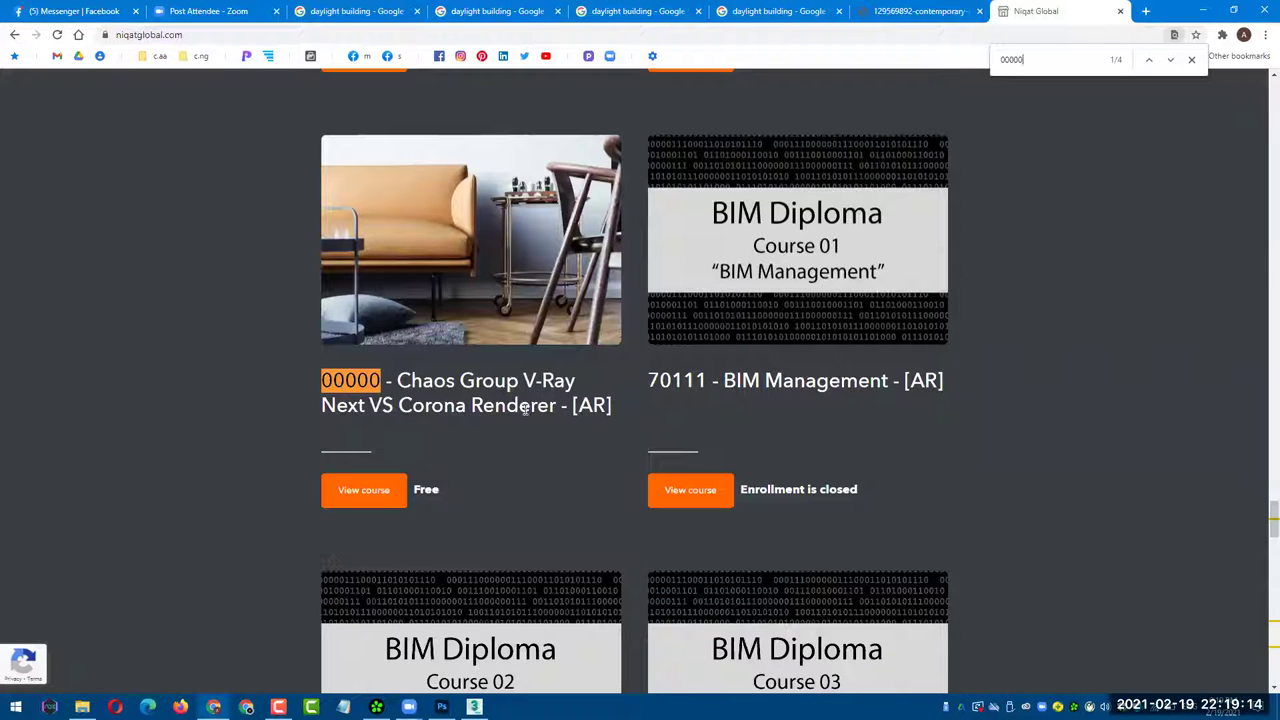
click(1169, 62)
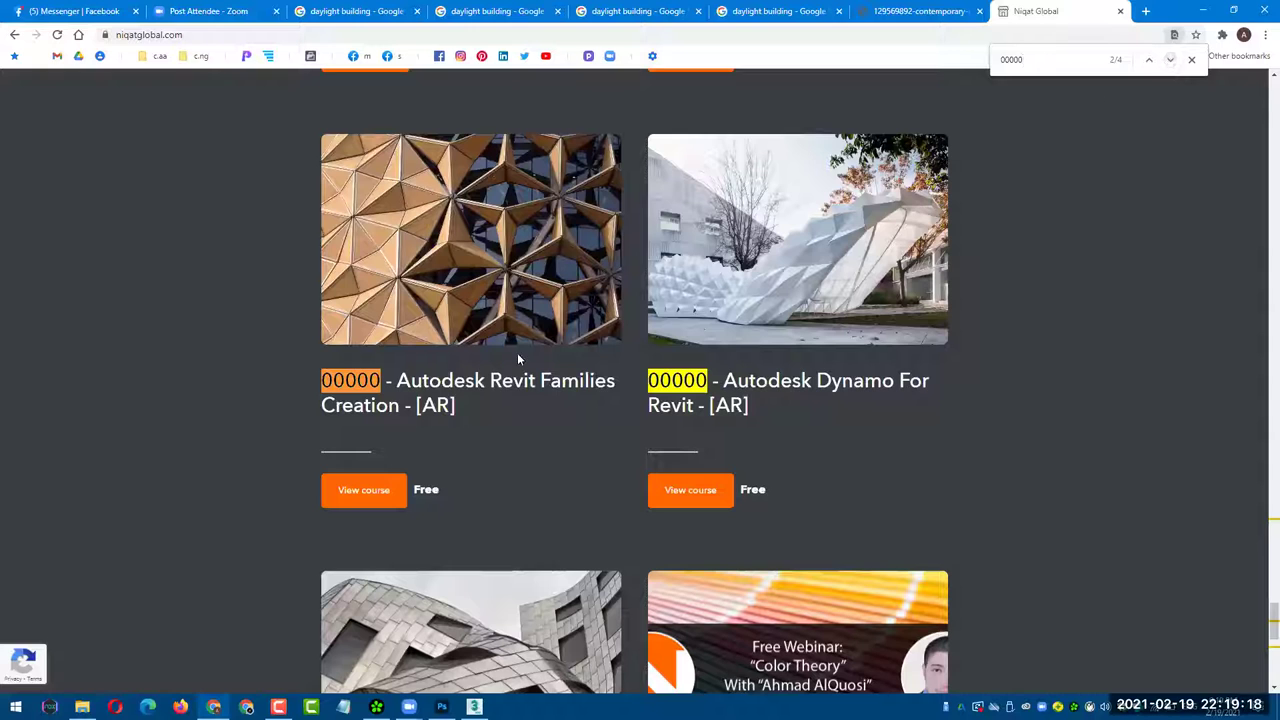
click(1170, 60)
click(1172, 60)
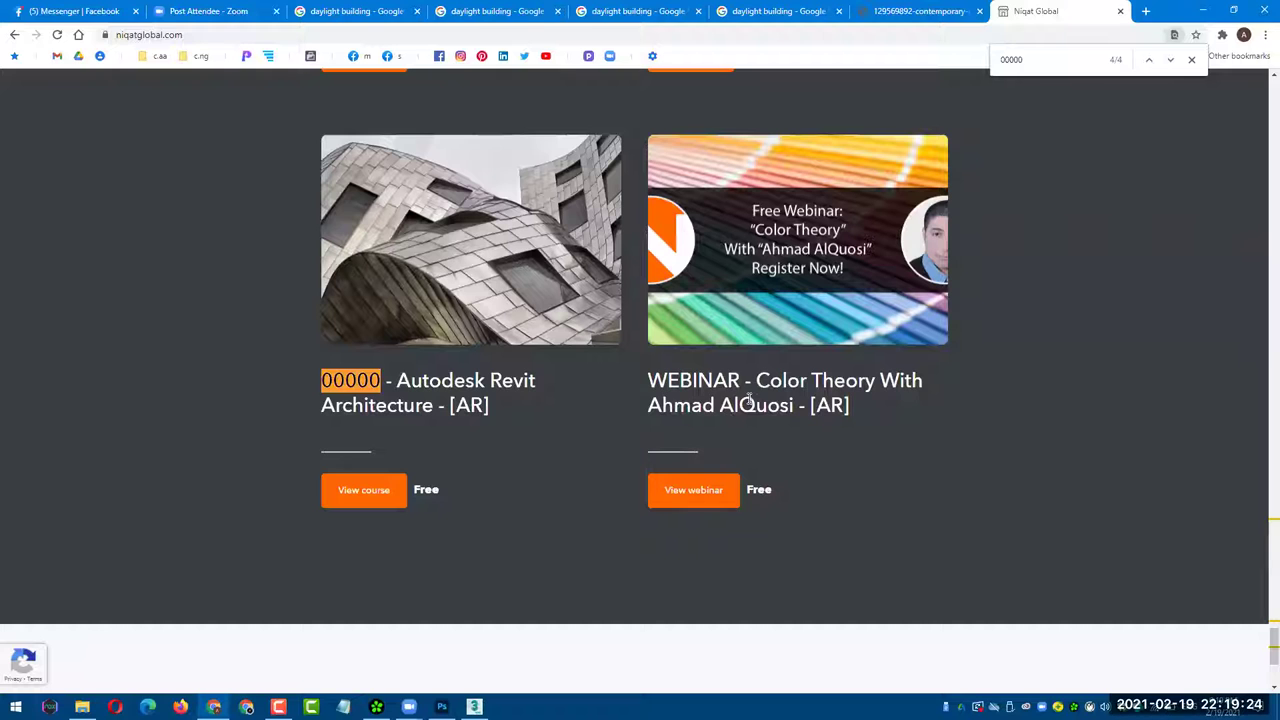
click(1148, 60)
click(1148, 60)
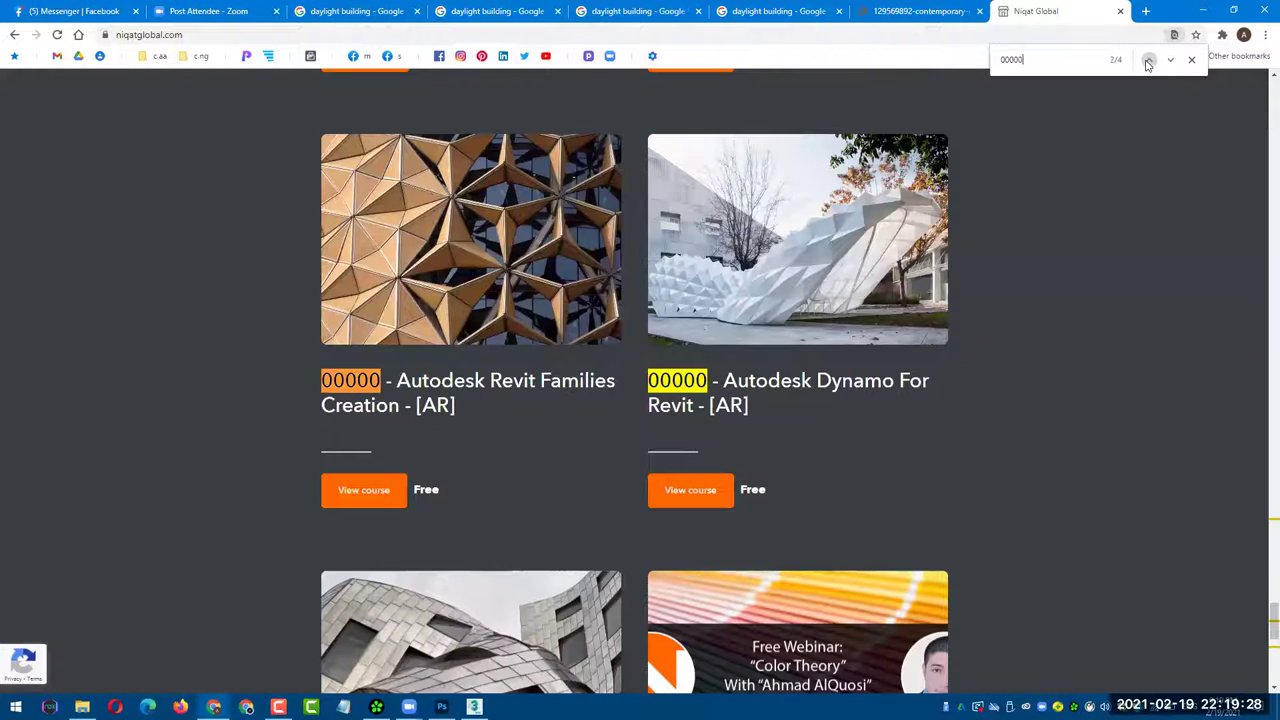
click(1148, 62)
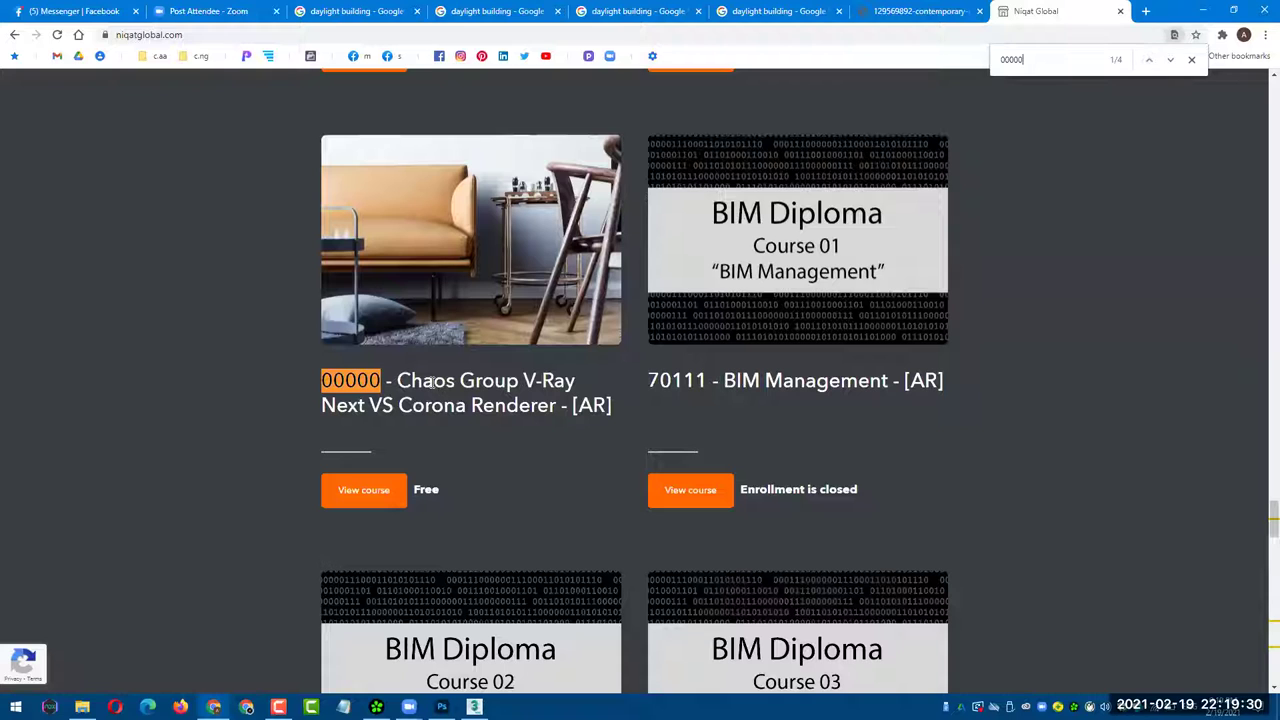
- Open the Chaos Group V-Ray Next VS Corona Renderer course page and scroll its outline
click(382, 492)
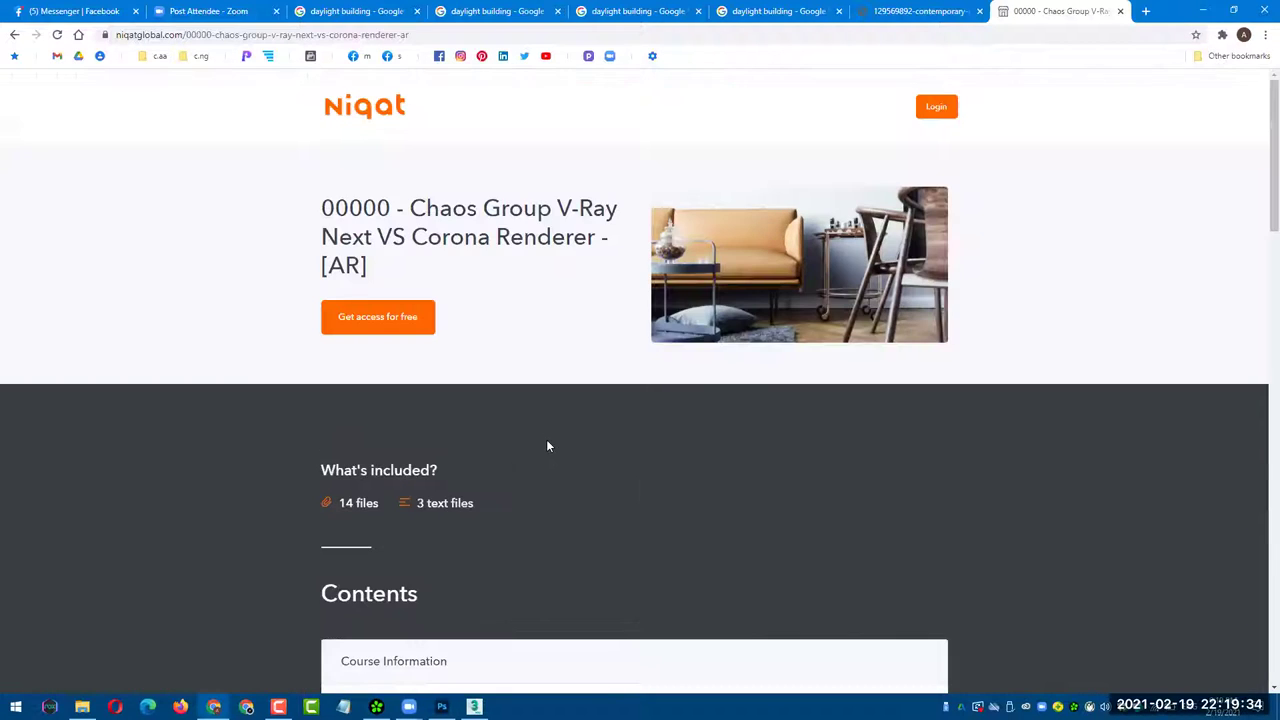
scroll(228, 440, down, 1)
scroll(228, 446, down, 1)
scroll(240, 440, down, 2)
scroll(265, 420, down, 2)
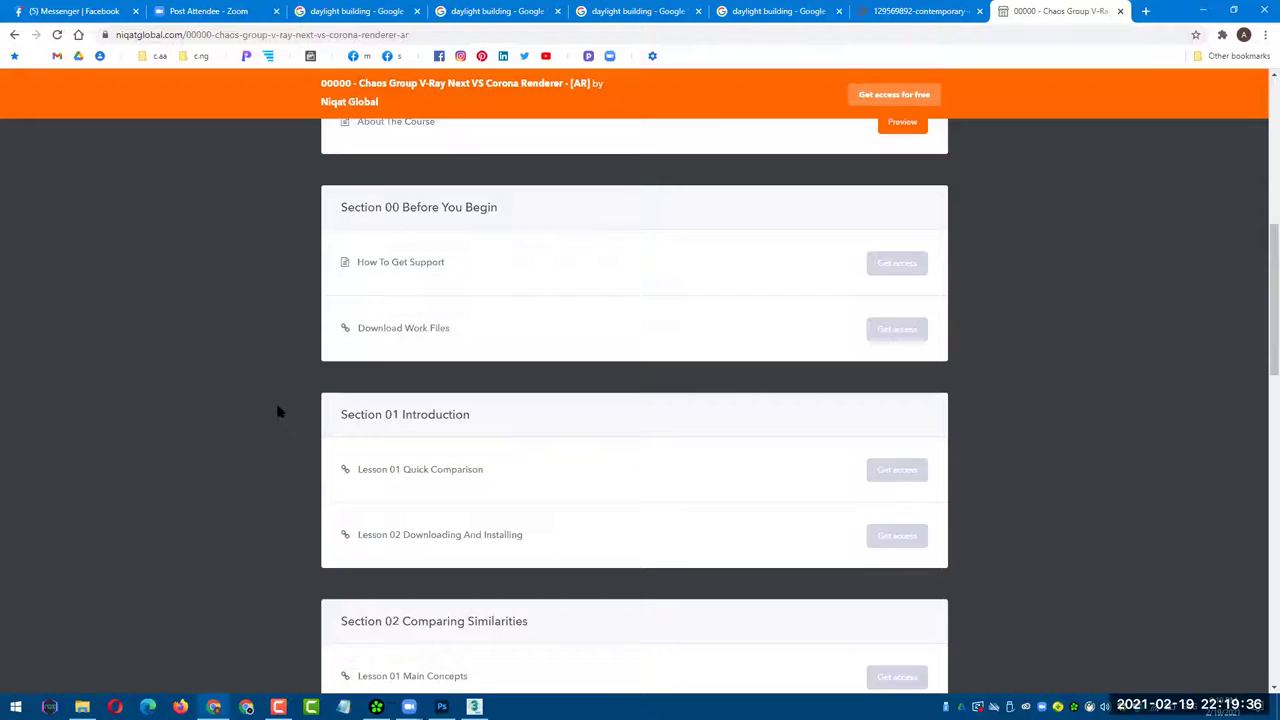
scroll(275, 408, down, 2)
scroll(279, 408, down, 2)
scroll(279, 412, down, 2)
scroll(278, 415, down, 1)
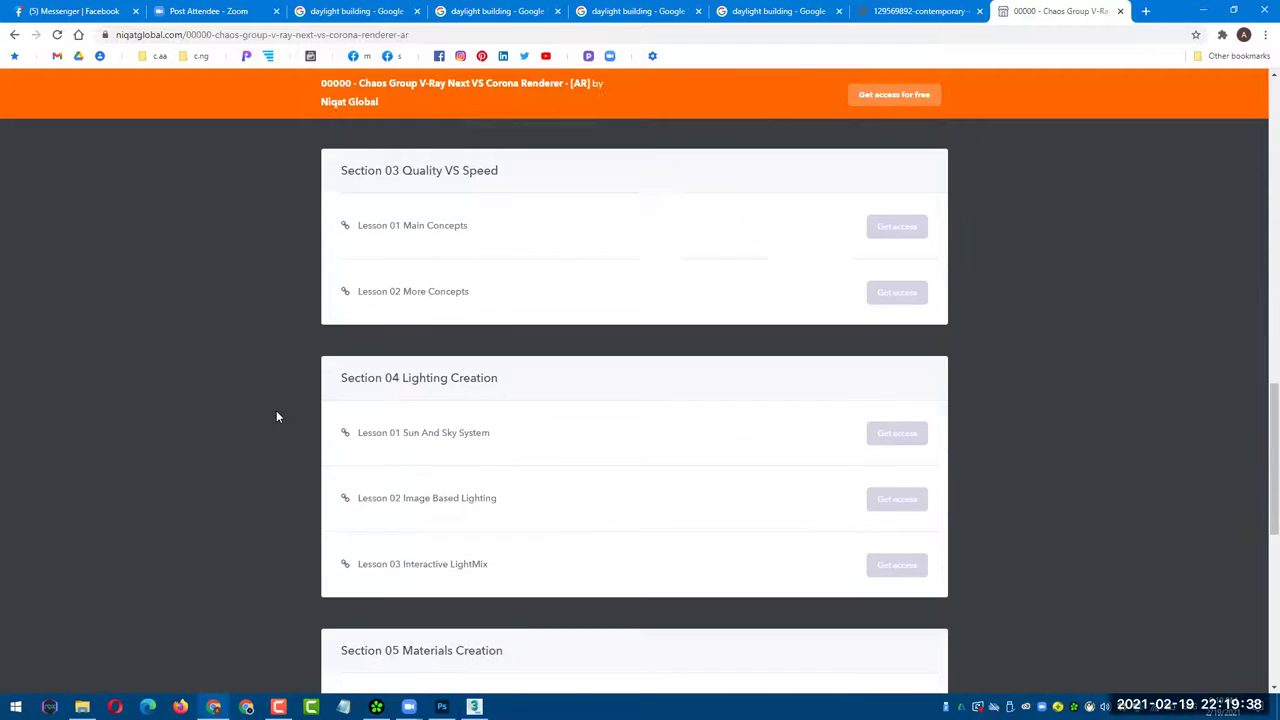
scroll(278, 416, down, 1)
scroll(275, 435, down, 2)
scroll(265, 400, up, 4)
scroll(260, 346, up, 8)
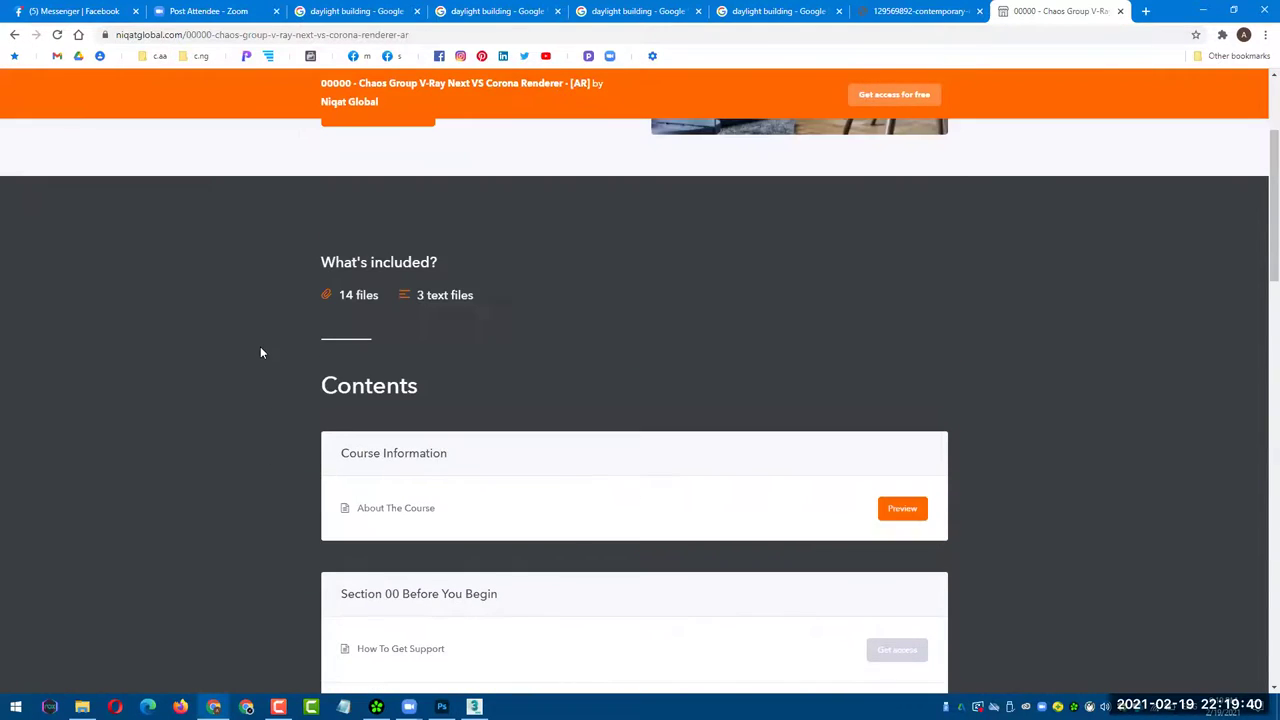
scroll(257, 349, up, 1)
scroll(255, 353, down, 2)
scroll(255, 353, down, 1)
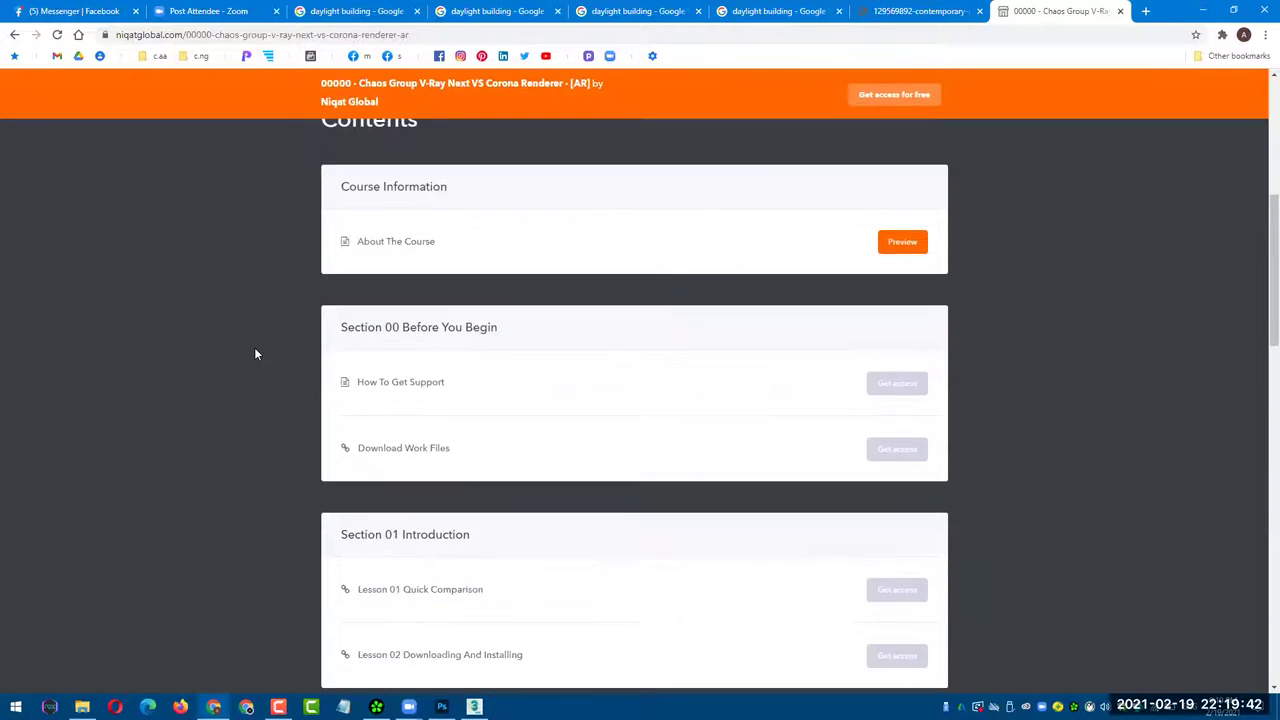
scroll(255, 353, down, 1)
scroll(255, 353, down, 1)
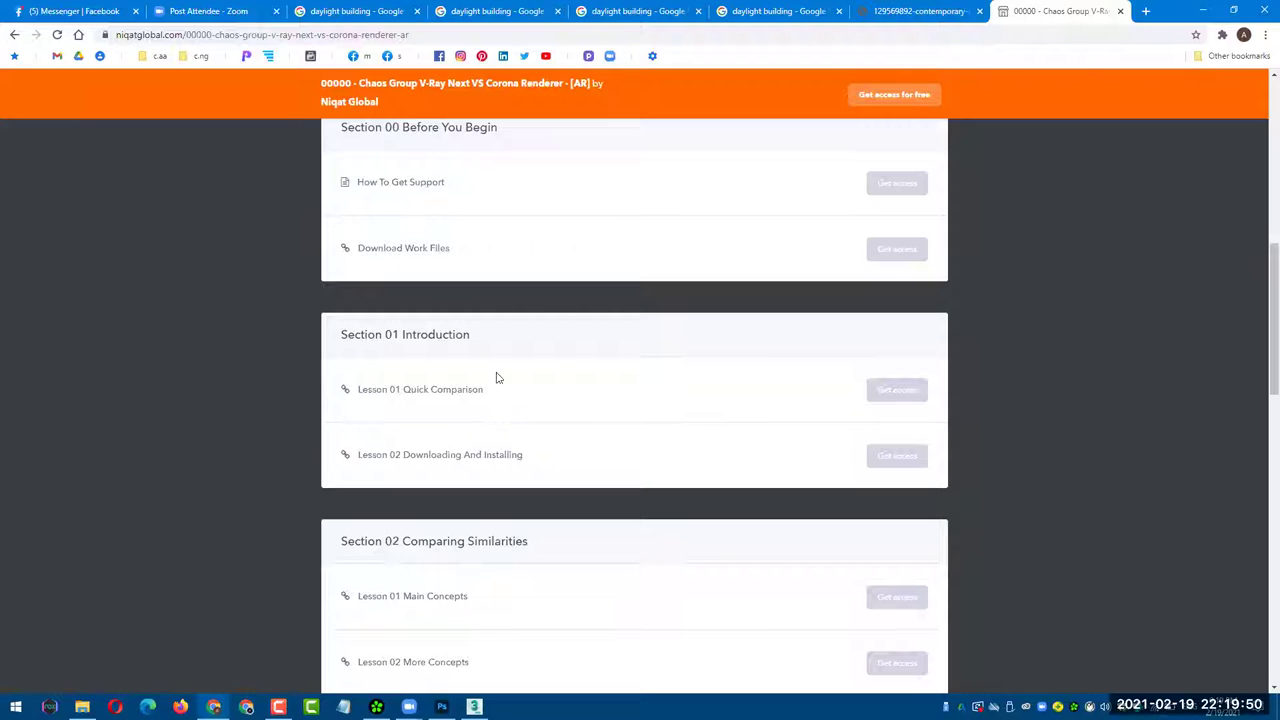
scroll(486, 395, down, 1)
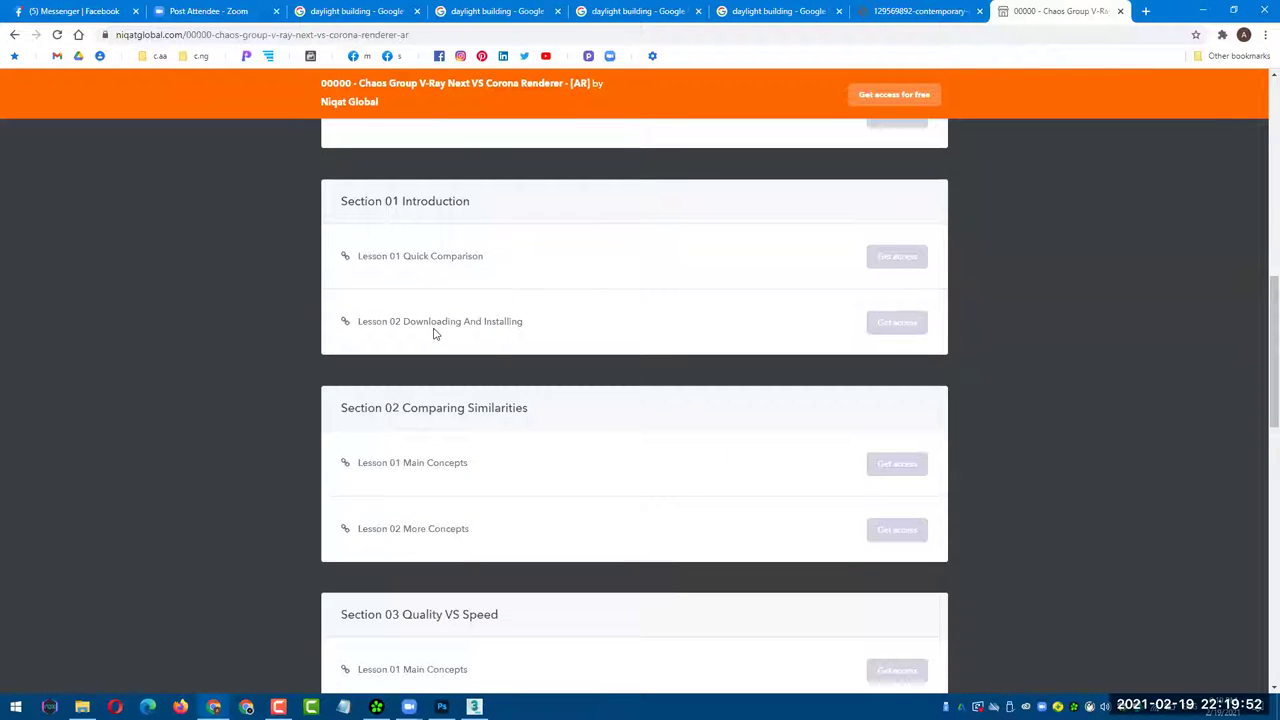
scroll(430, 440, down, 1)
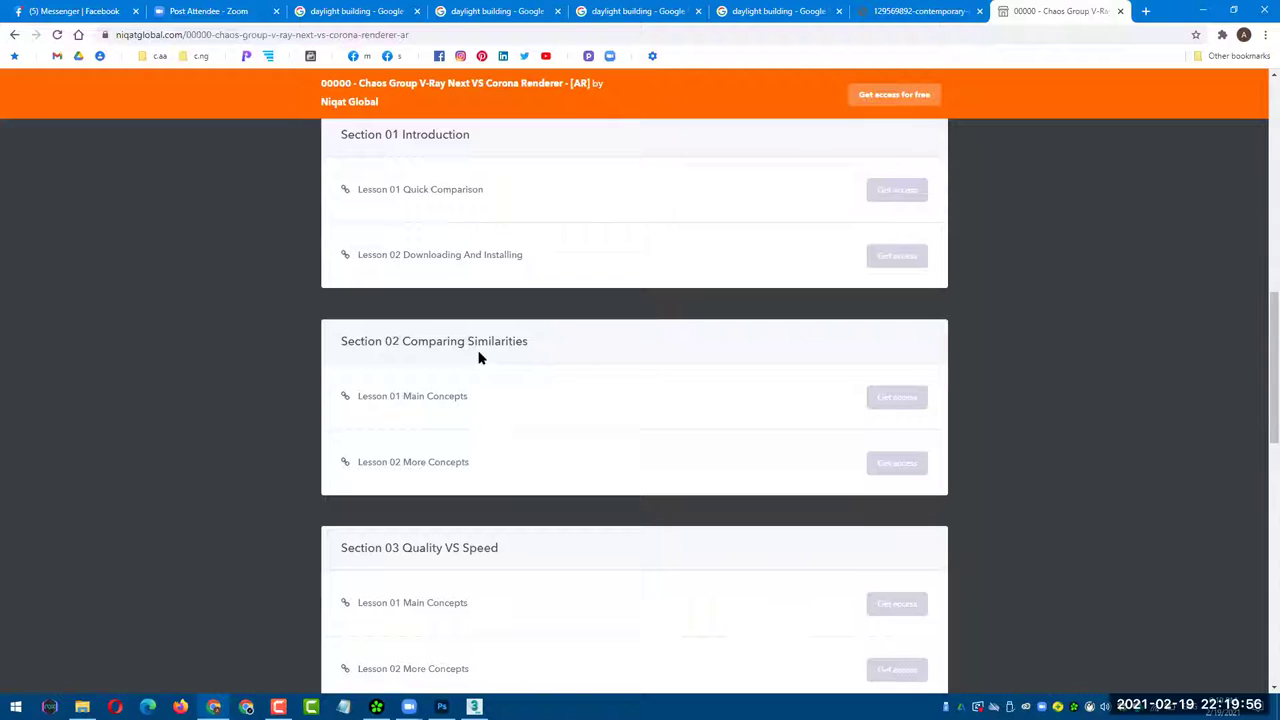
scroll(486, 400, down, 1)
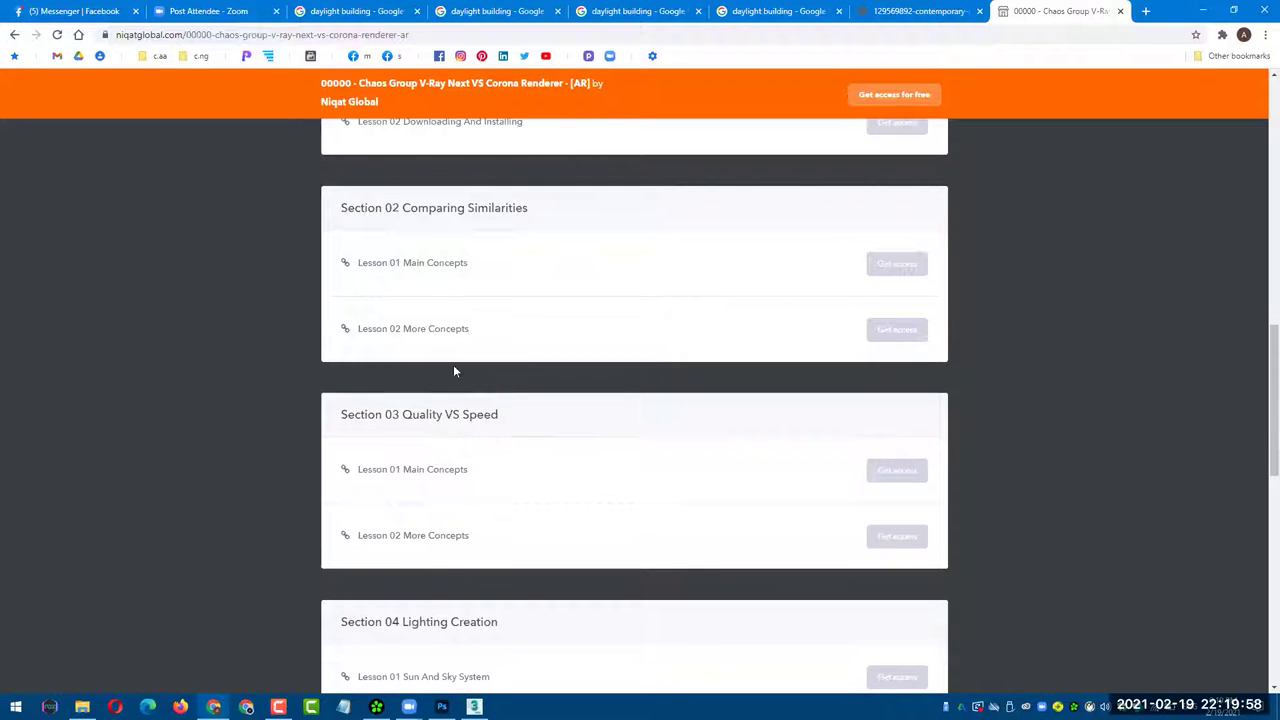
scroll(453, 371, down, 1)
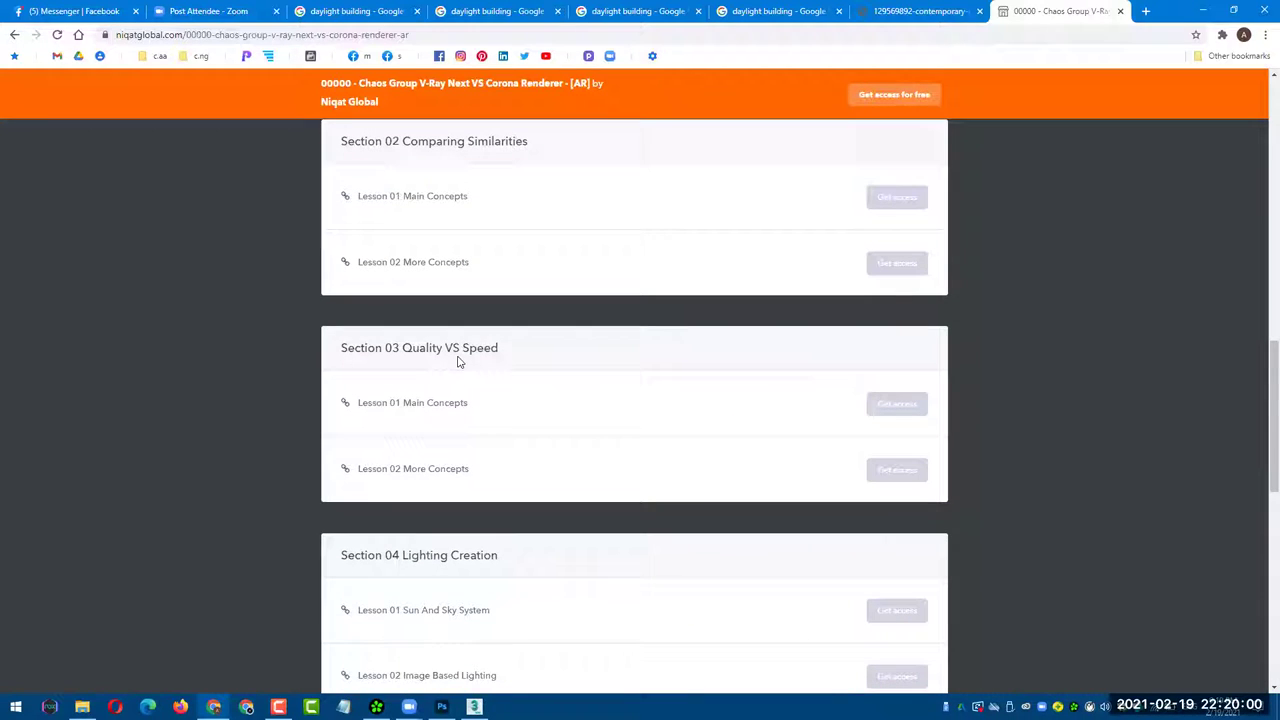
scroll(455, 480, down, 2)
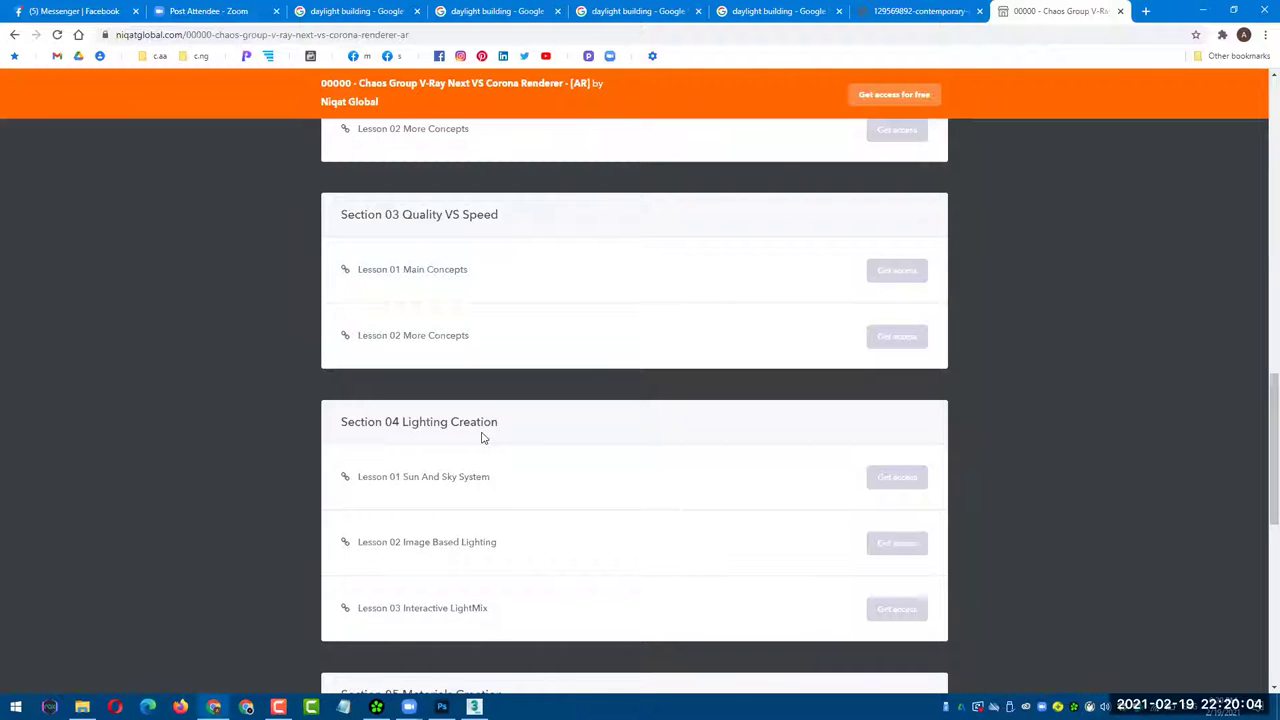
scroll(470, 440, down, 1)
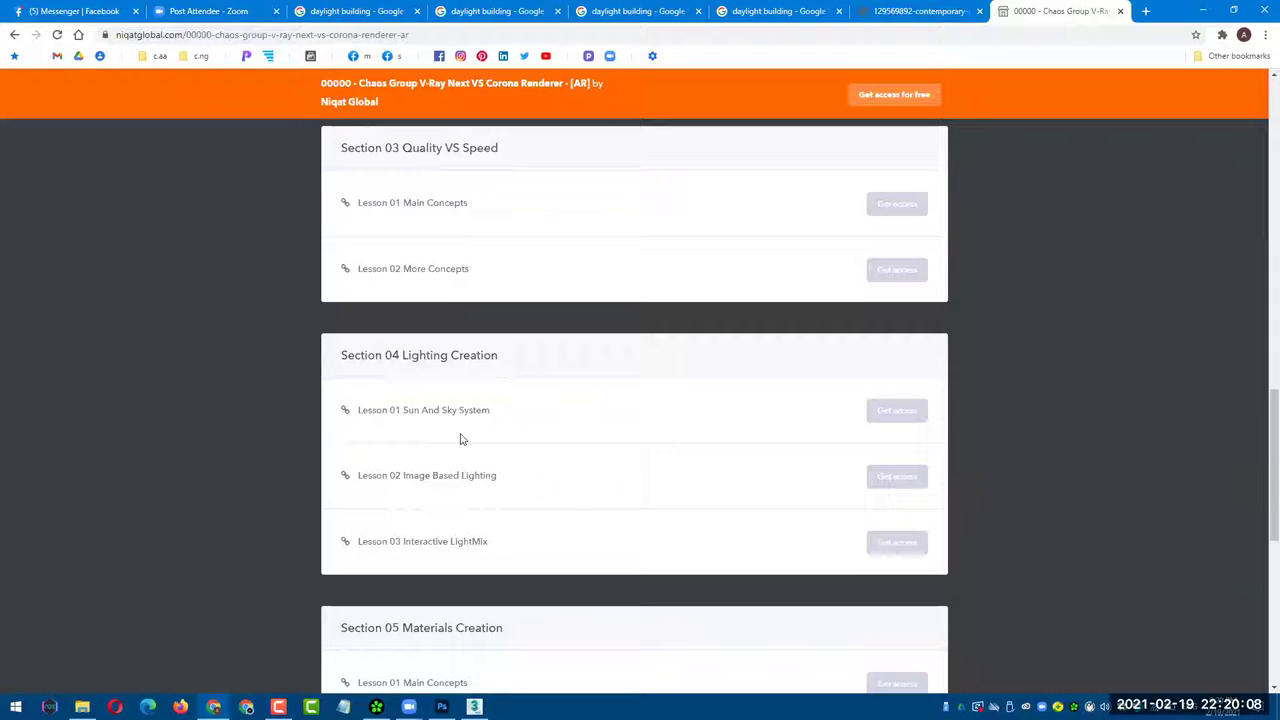
scroll(463, 440, down, 1)
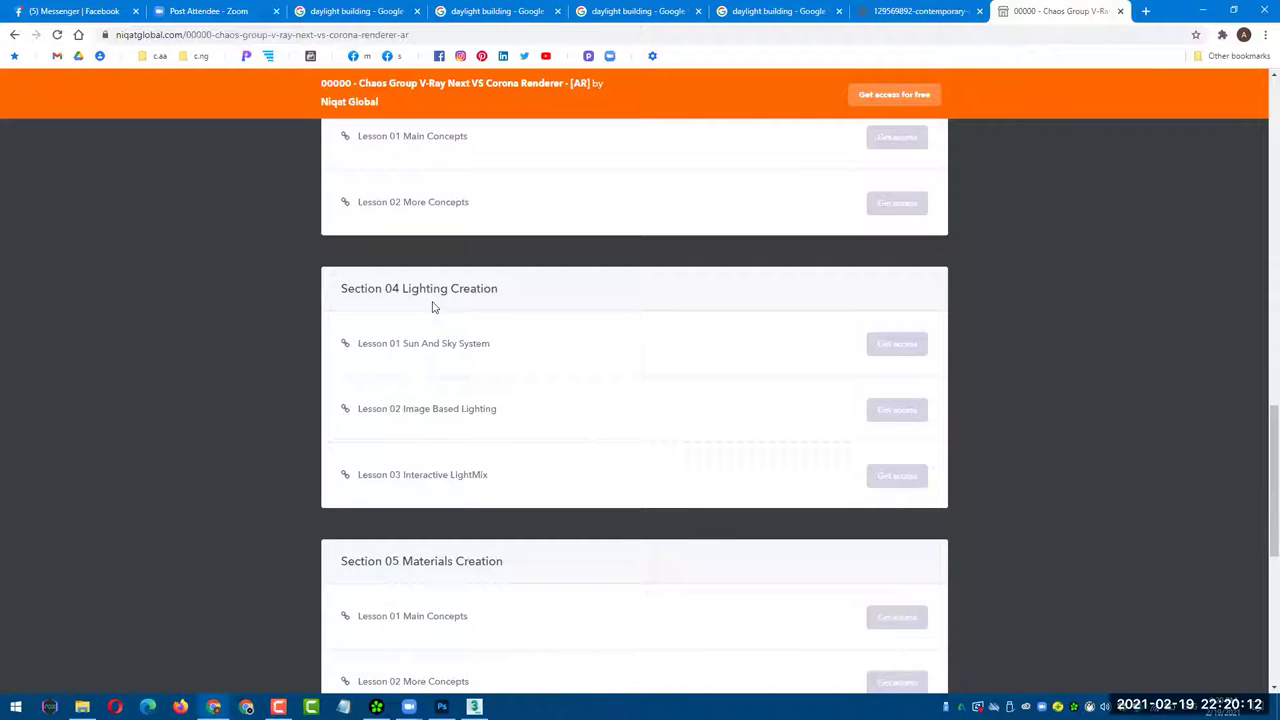
scroll(466, 431, down, 2)
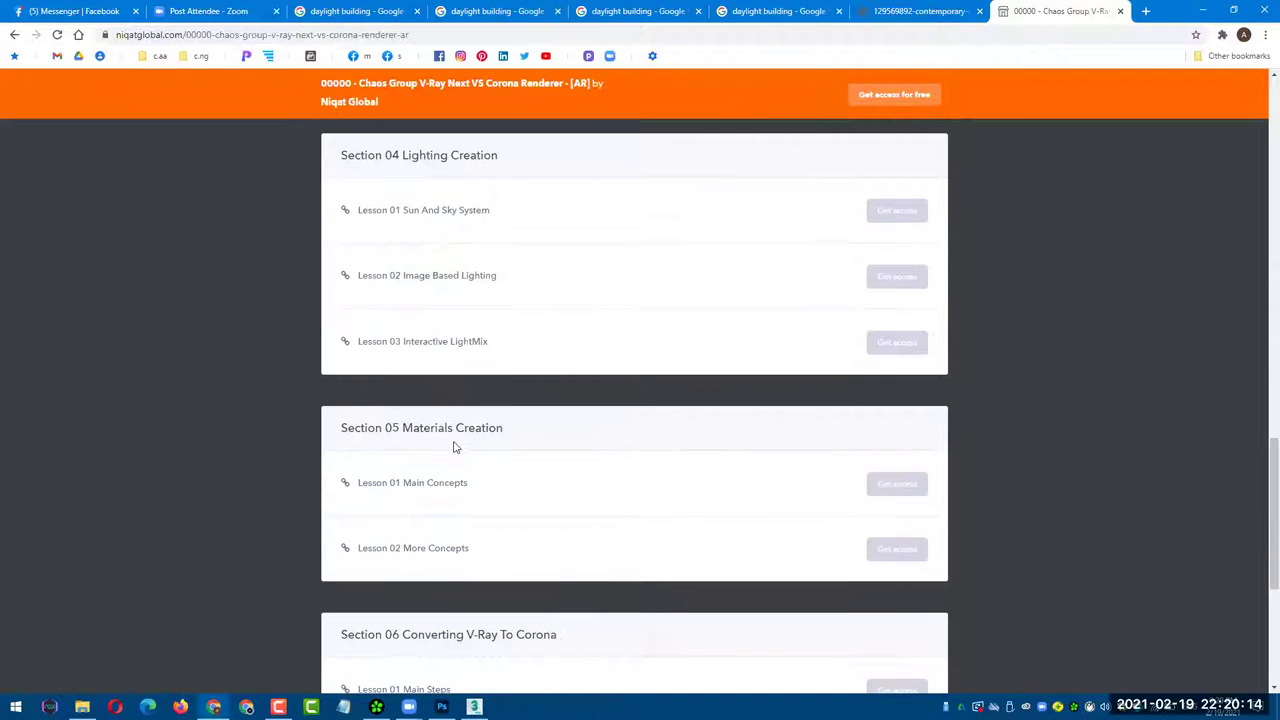
scroll(454, 455, down, 2)
scroll(455, 510, down, 2)
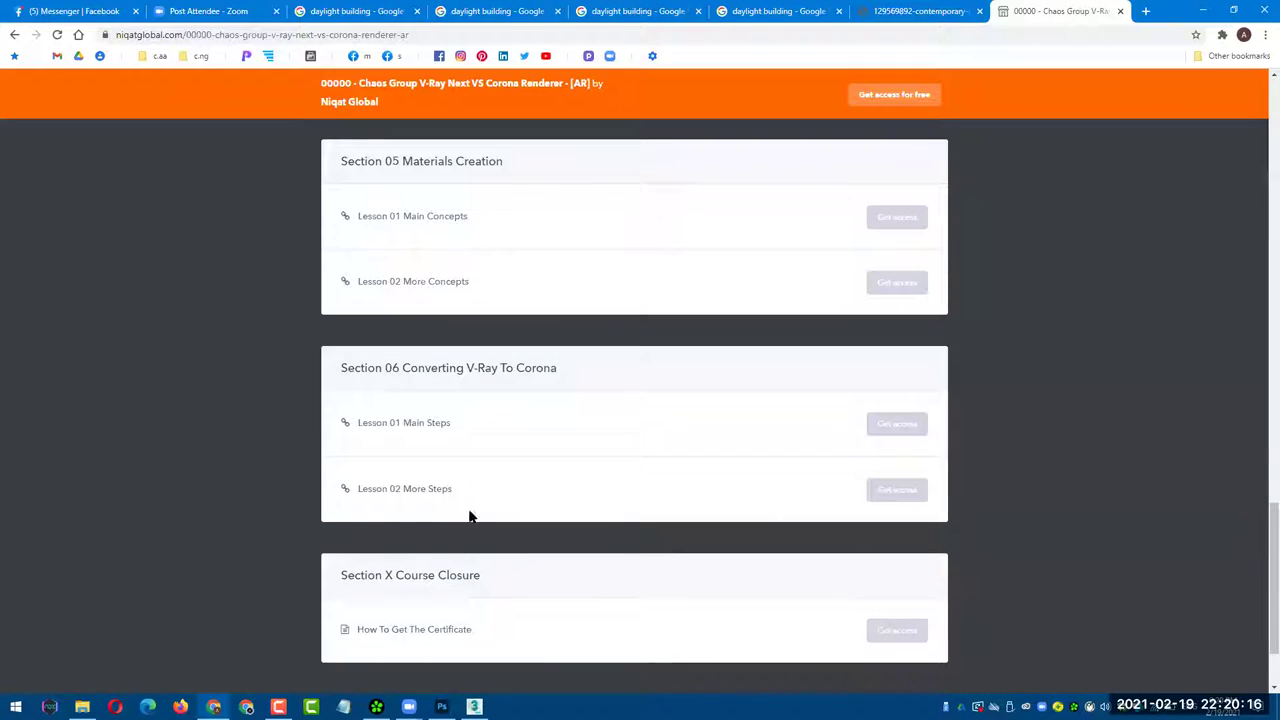
scroll(457, 543, down, 1)
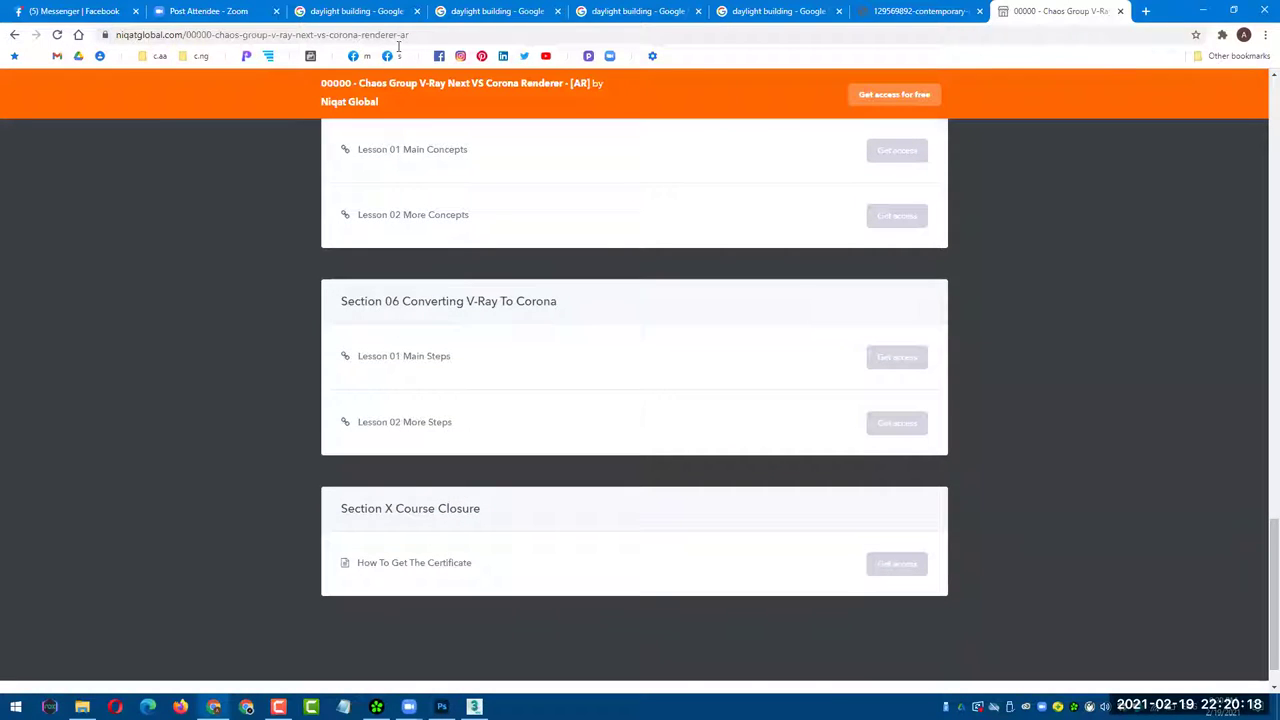
- Copy the course page's web address and return to 3ds Max
click(400, 34)
right_click(422, 35)
click(477, 128)
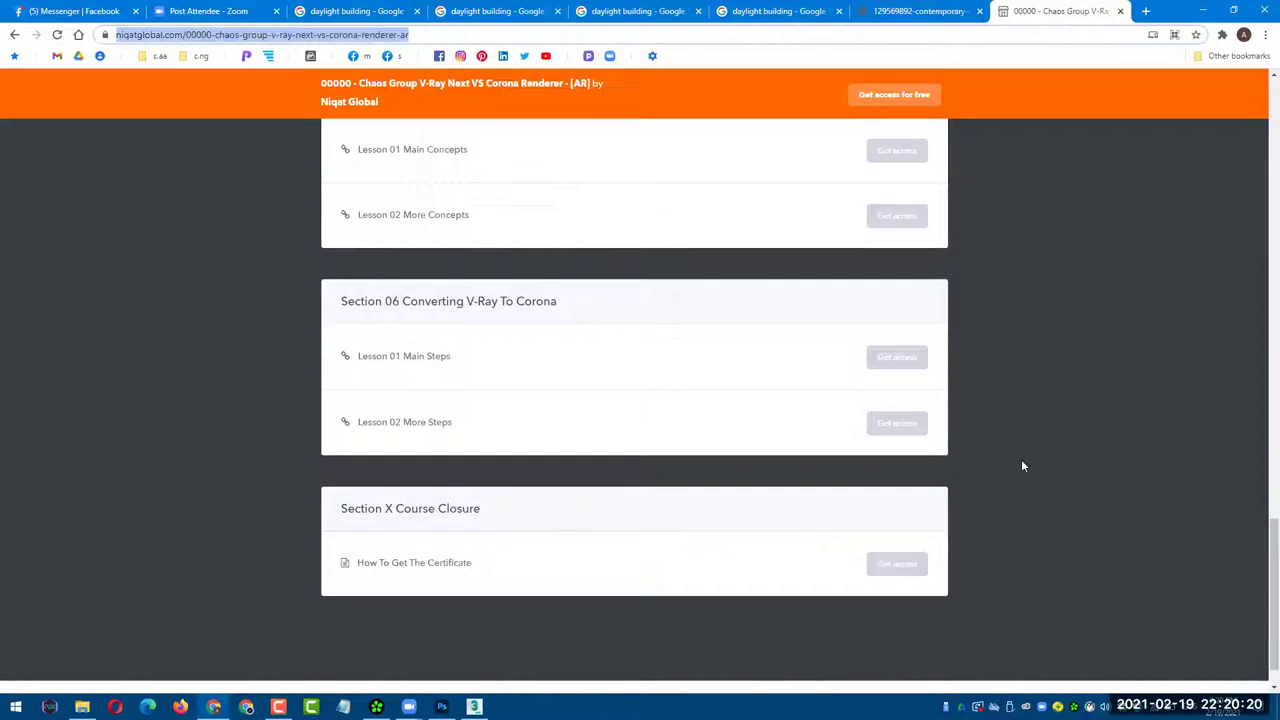
key(alt+Tab)
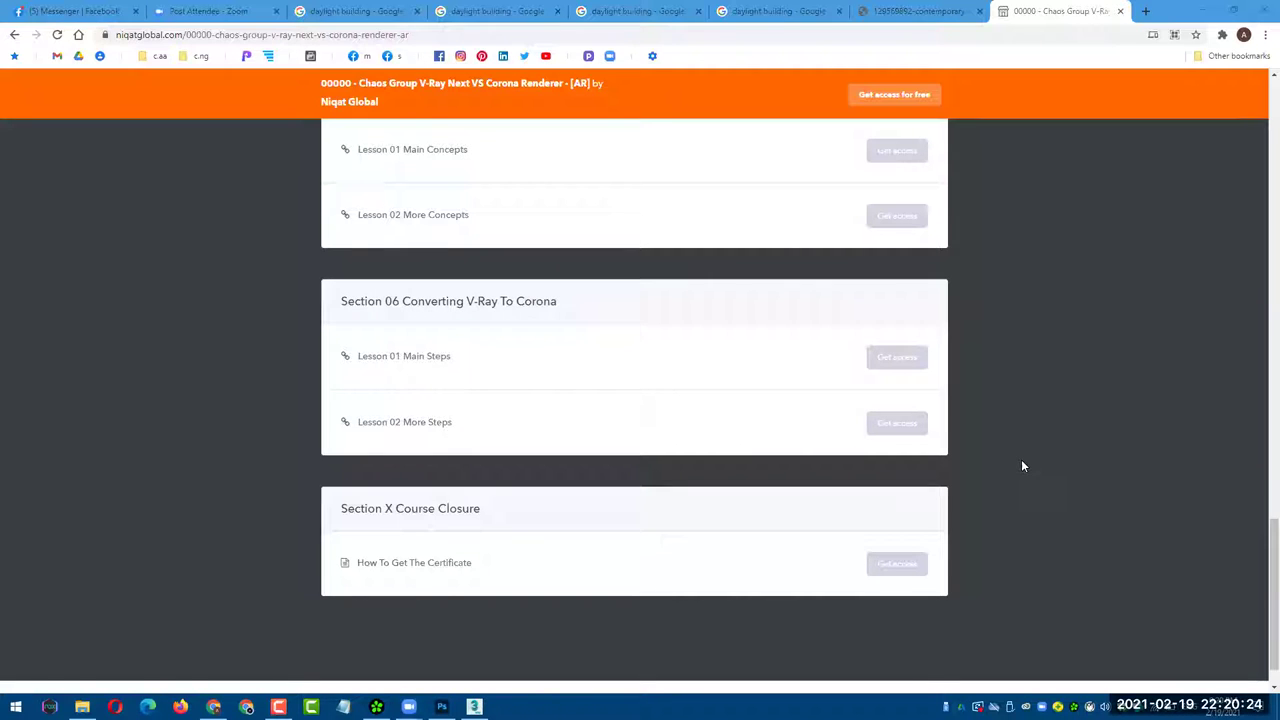
click(1180, 12)
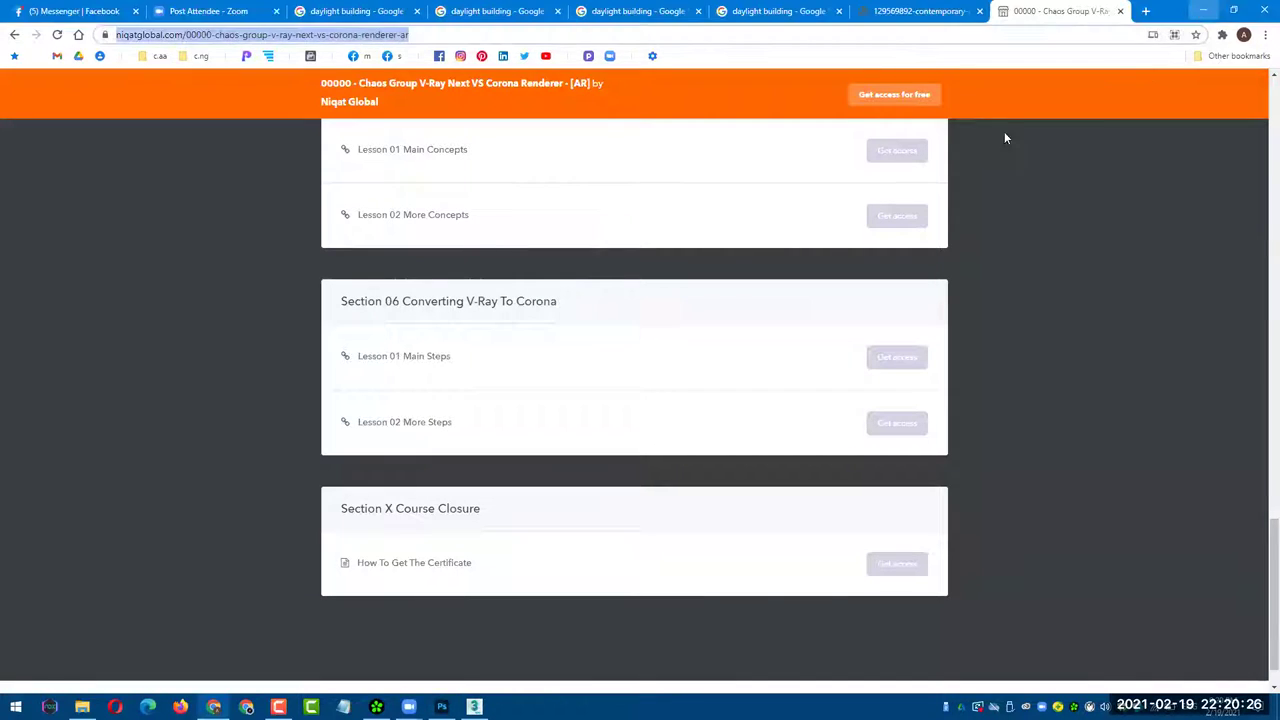
key(alt+Tab)
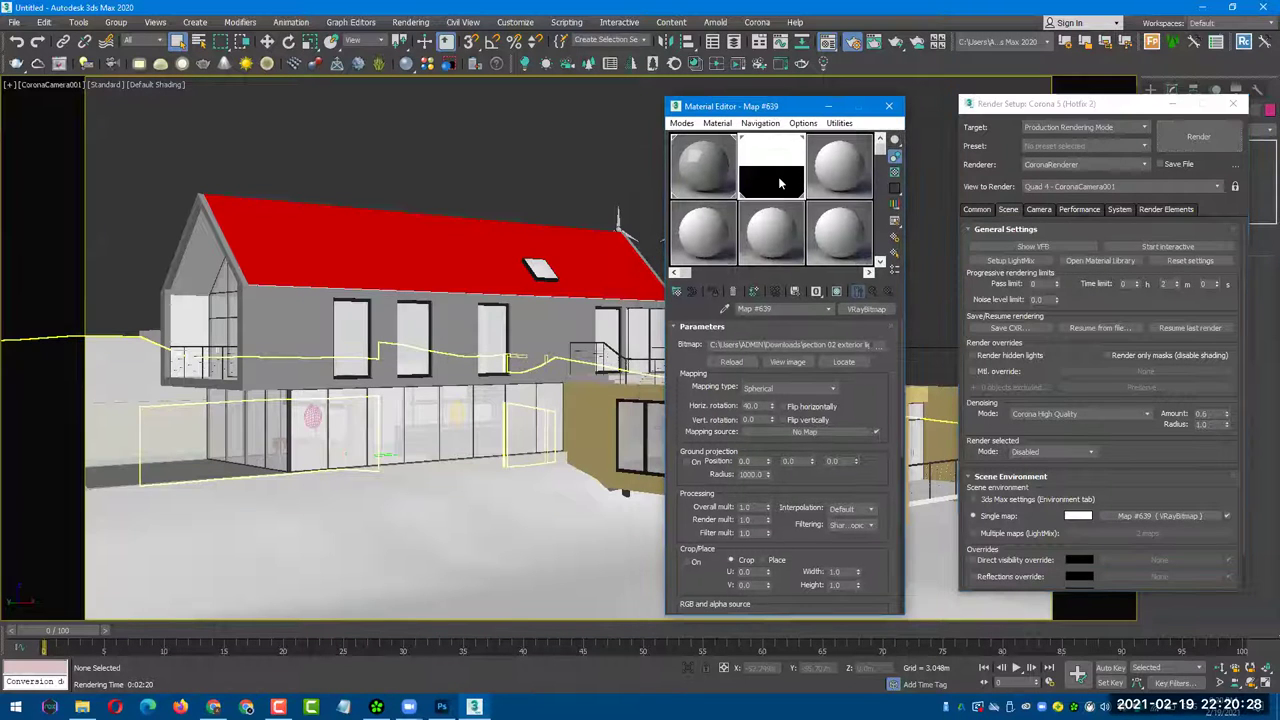
- Start the interactive render and duplicate the sky map as Map #639_2
click(1135, 247)
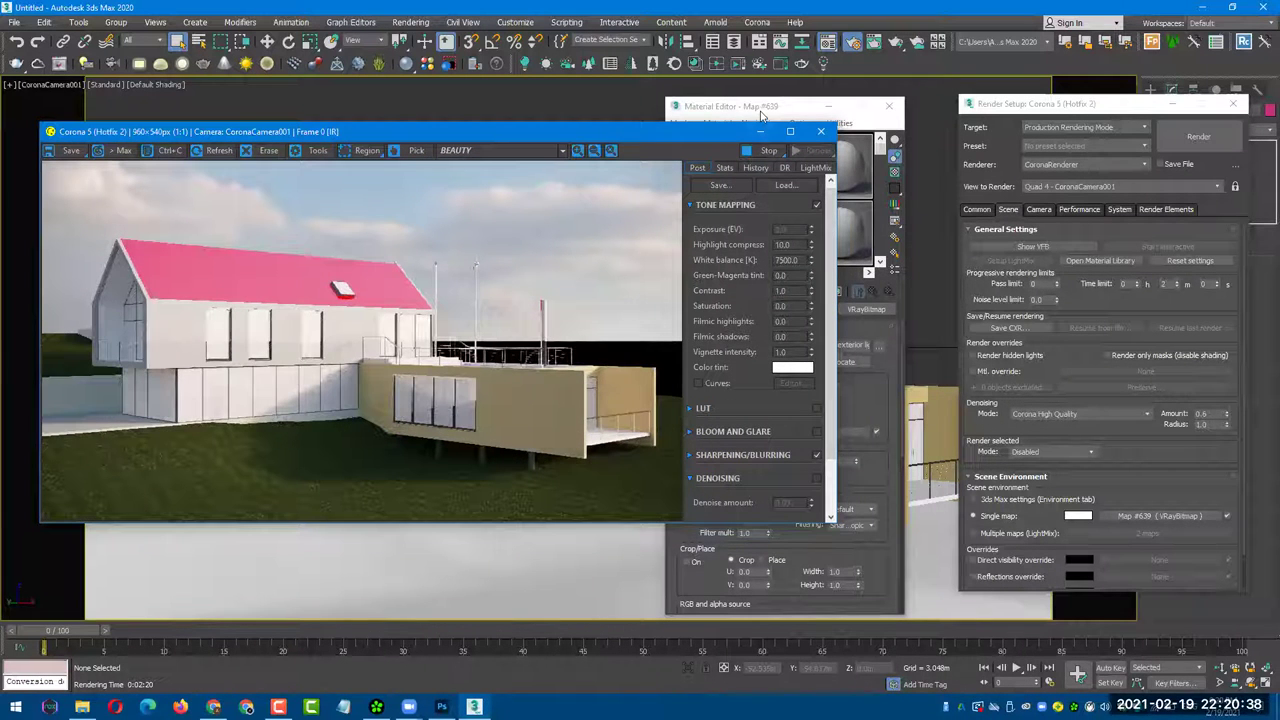
drag(762, 116, 818, 111)
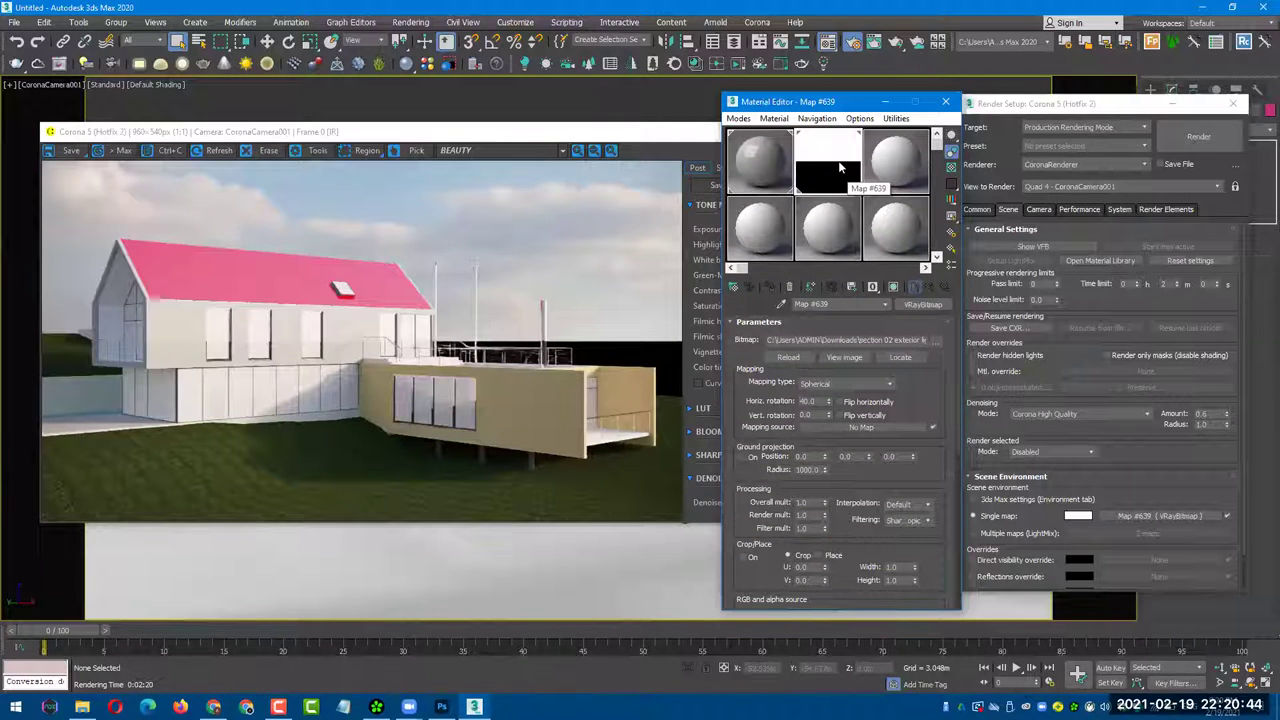
click(892, 166)
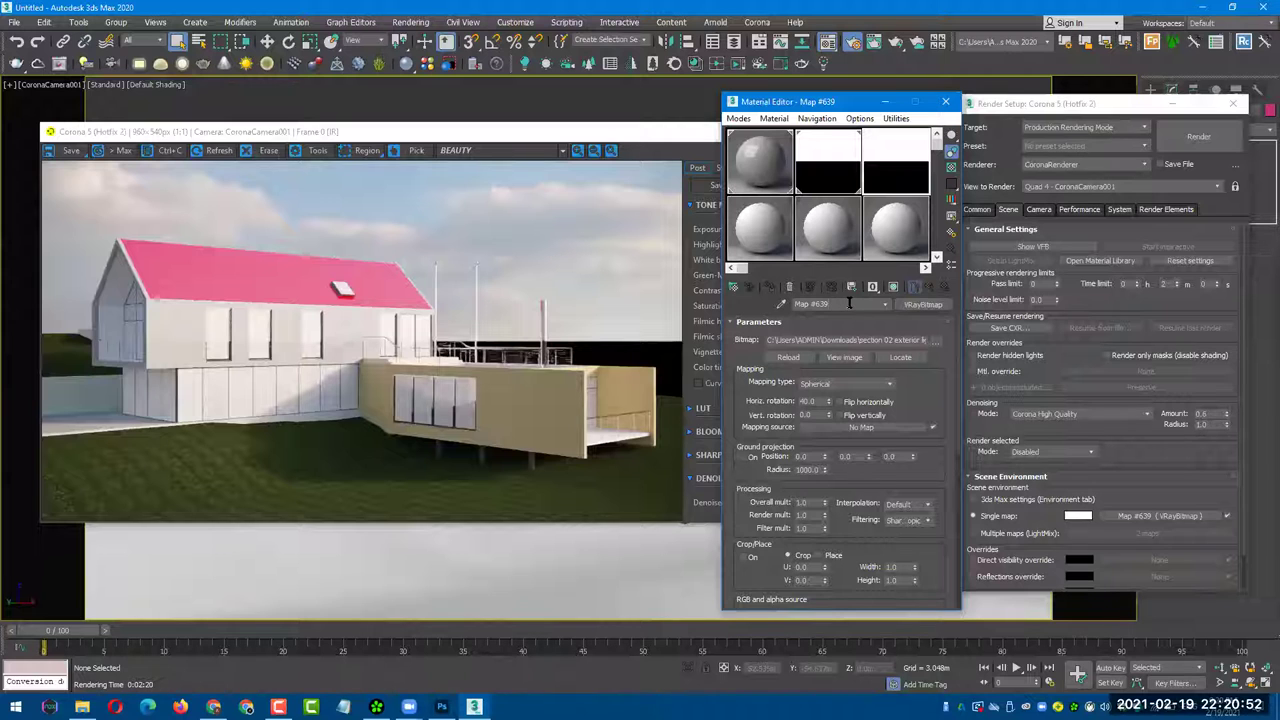
text(_2)
click(970, 316)
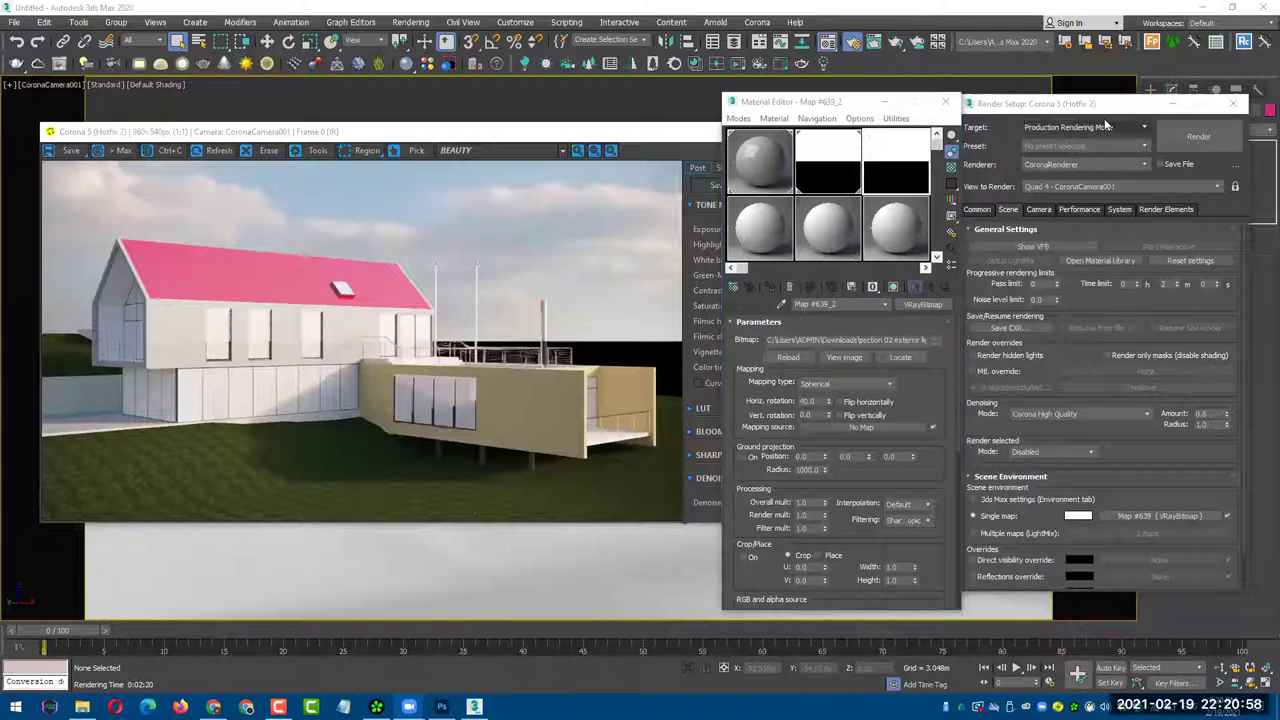
drag(1106, 112, 1121, 112)
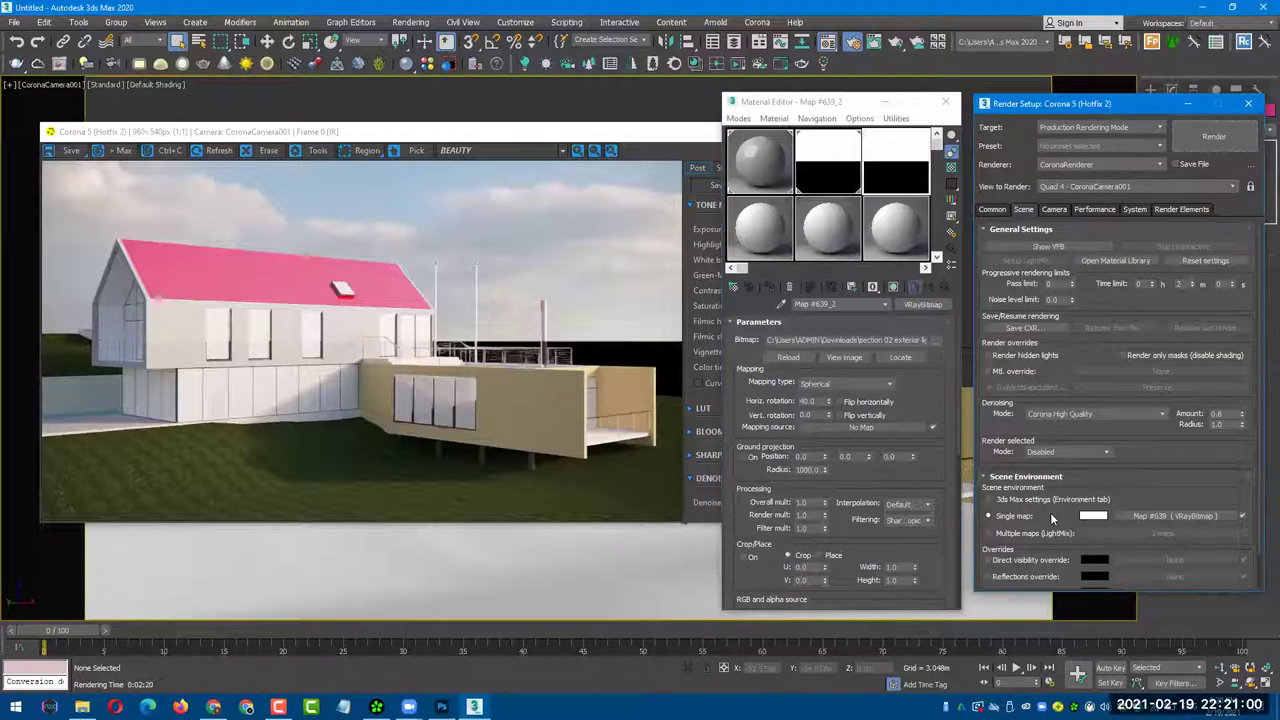
- Enable the Direct visibility, Reflections and Refractions environment overrides
scroll(982, 503, down, 1)
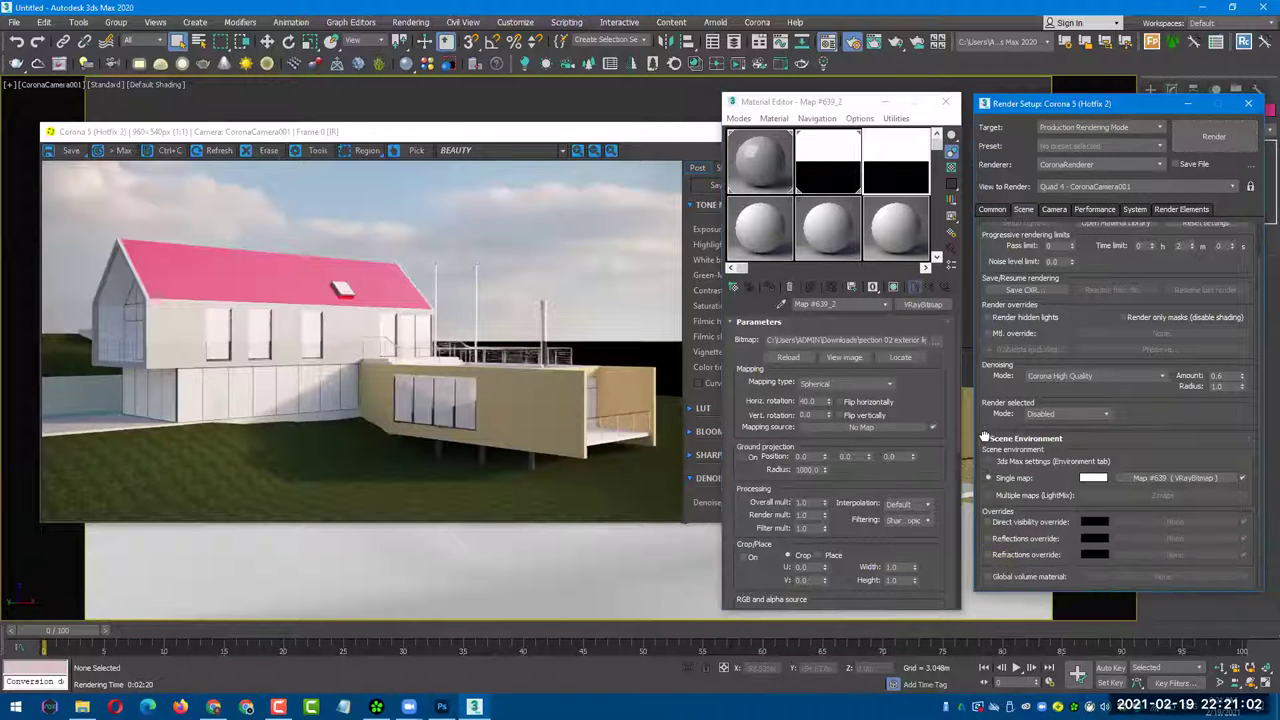
click(1038, 523)
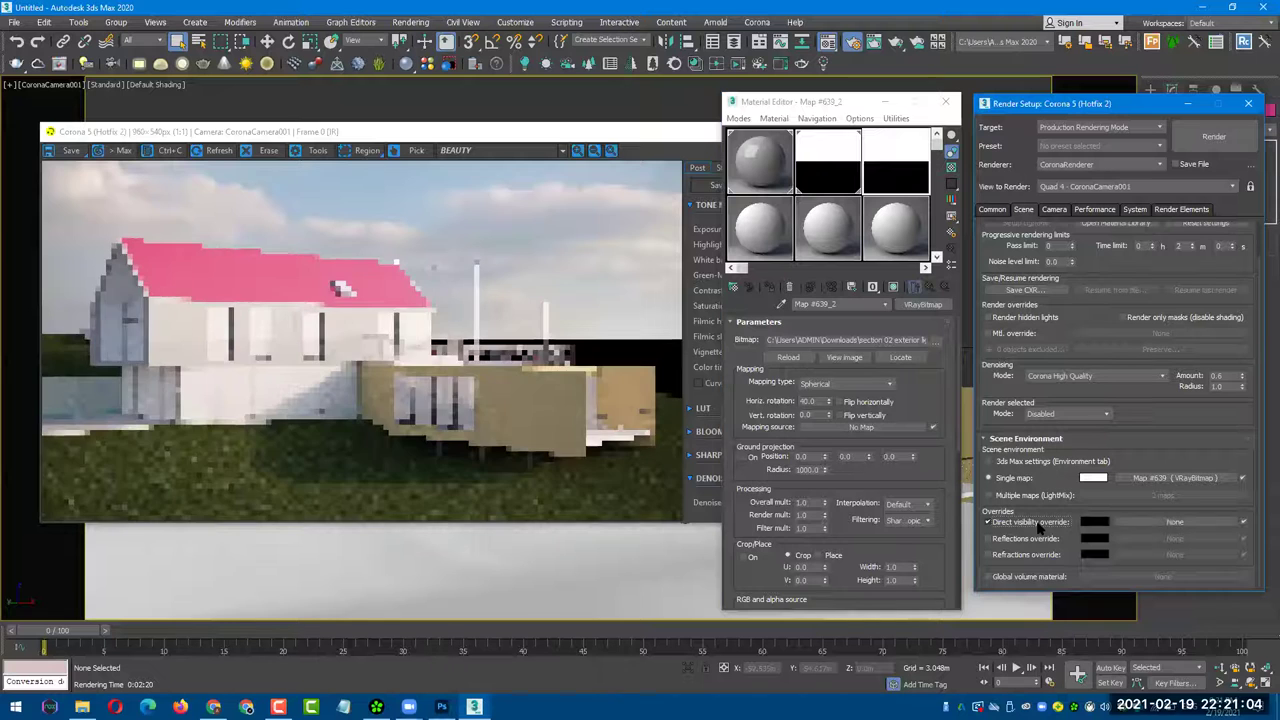
click(1038, 525)
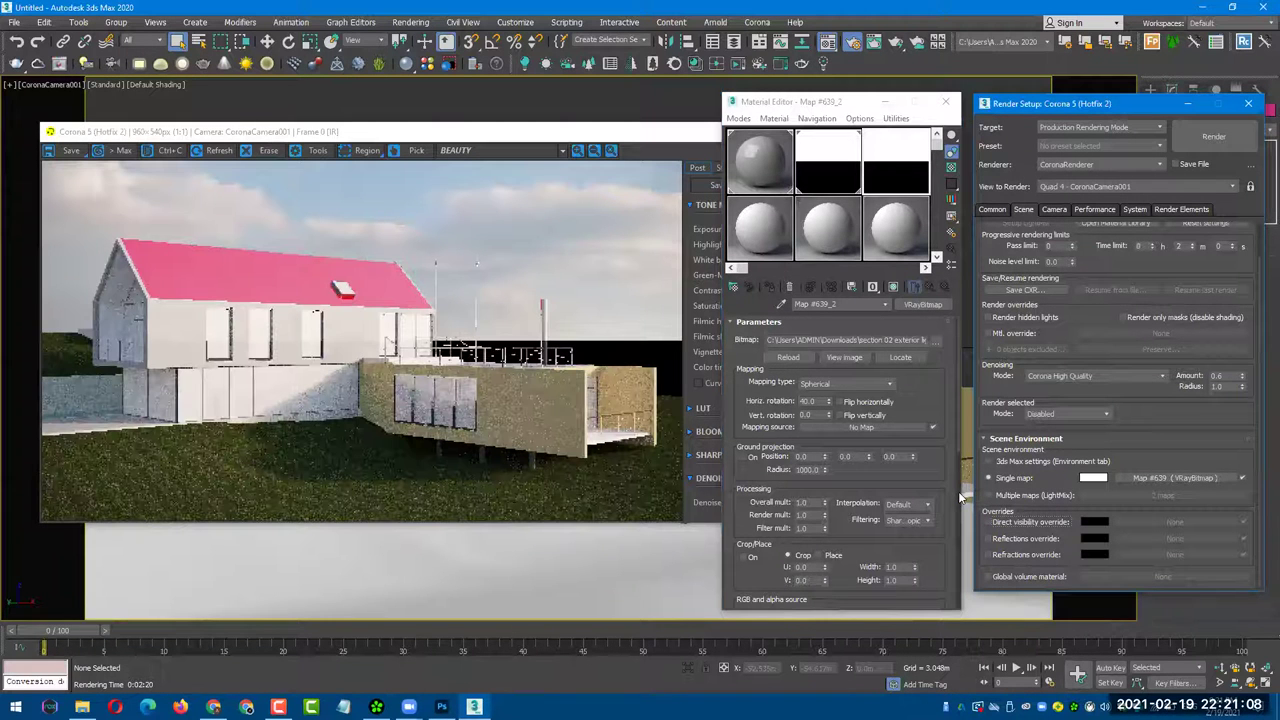
click(1017, 524)
click(1012, 539)
click(1003, 556)
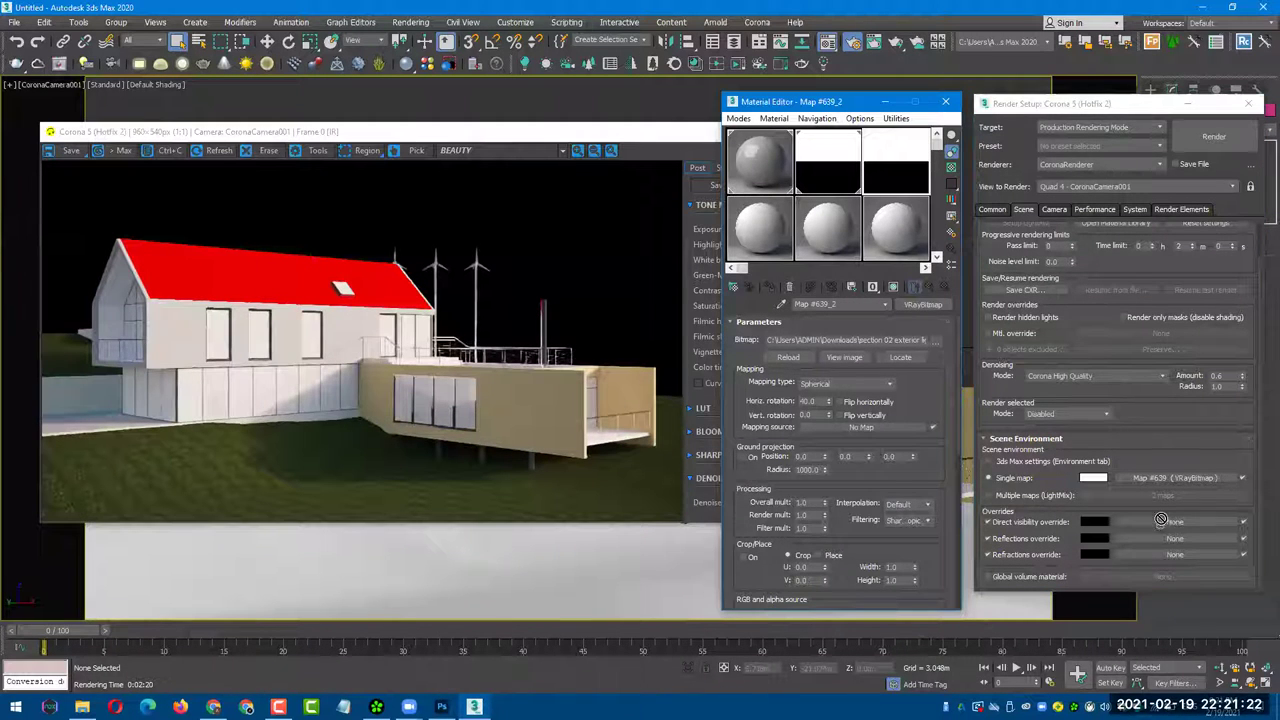
- Instance Map #639_2 into the direct visibility, reflections and refractions override slots
drag(1159, 524, 1160, 523)
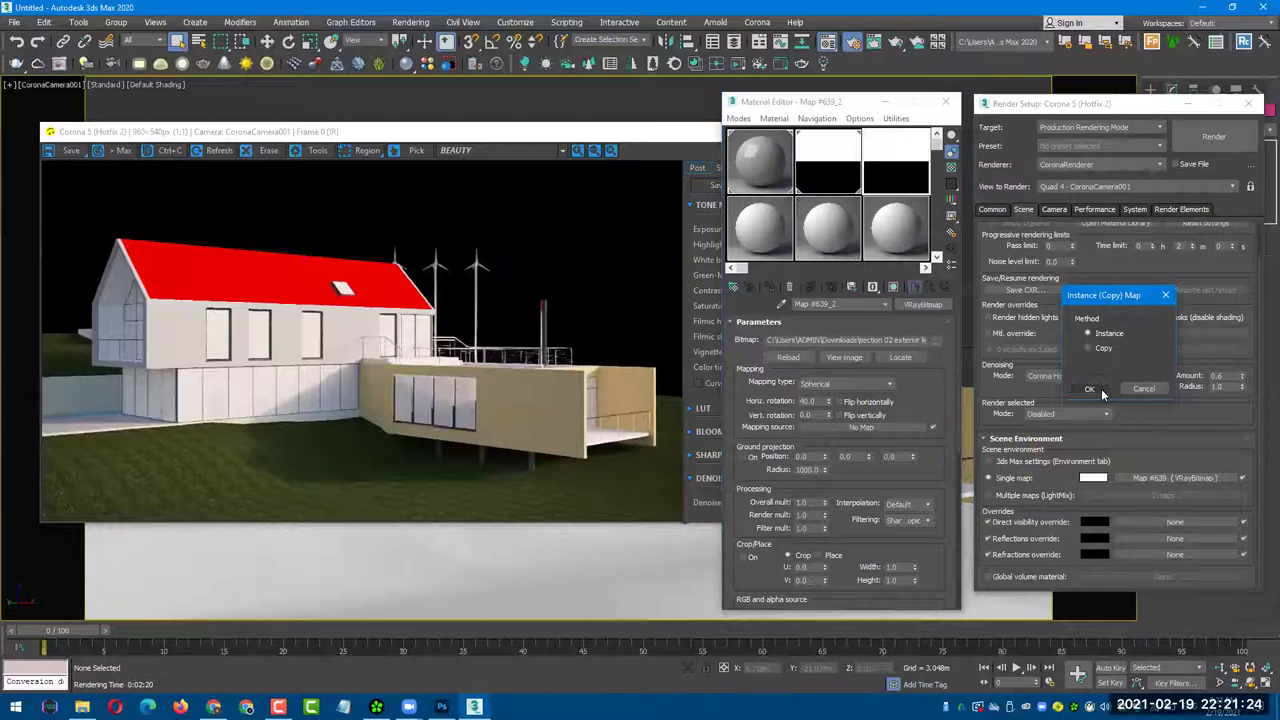
click(1089, 390)
mouse_move(1183, 524)
mouse_down()
mouse_move(1175, 479)
mouse_move(1175, 538)
mouse_up()
click(1089, 390)
click(1085, 390)
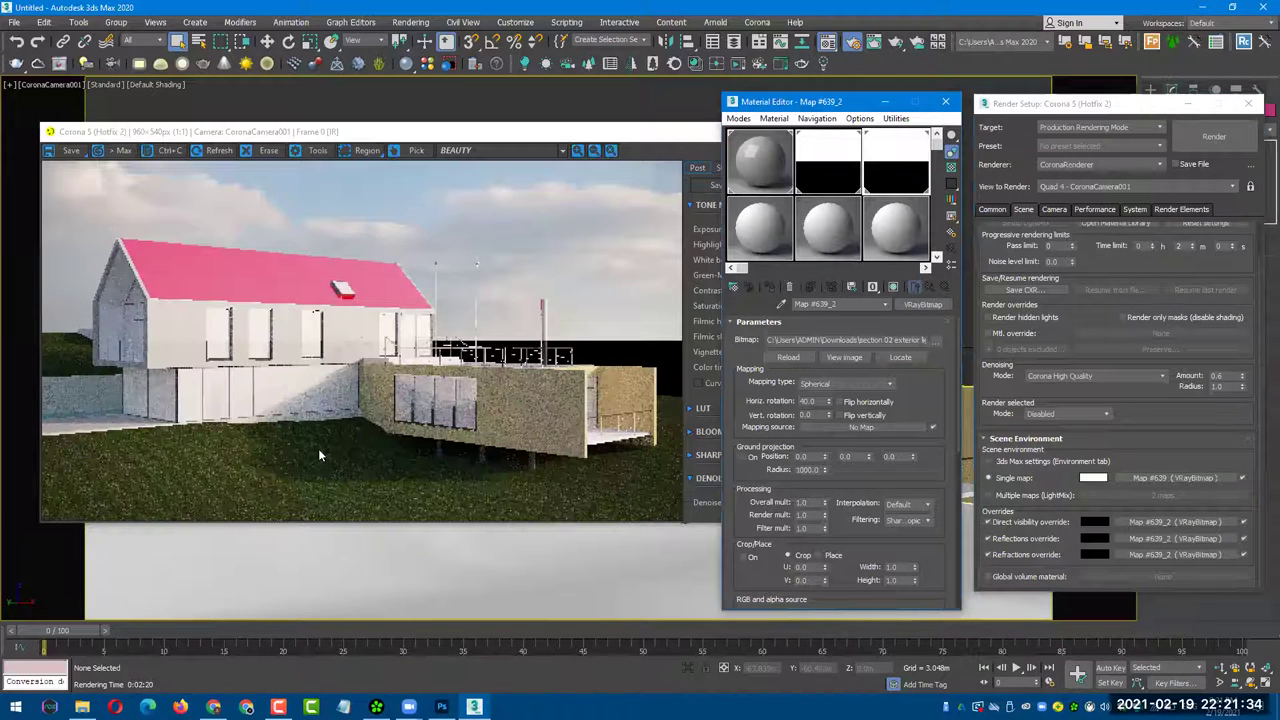
- Try sky horizontal rotation values of 20, 45, 100 and 50, settling at 40
double_click(817, 401)
text(20)
key(Return)
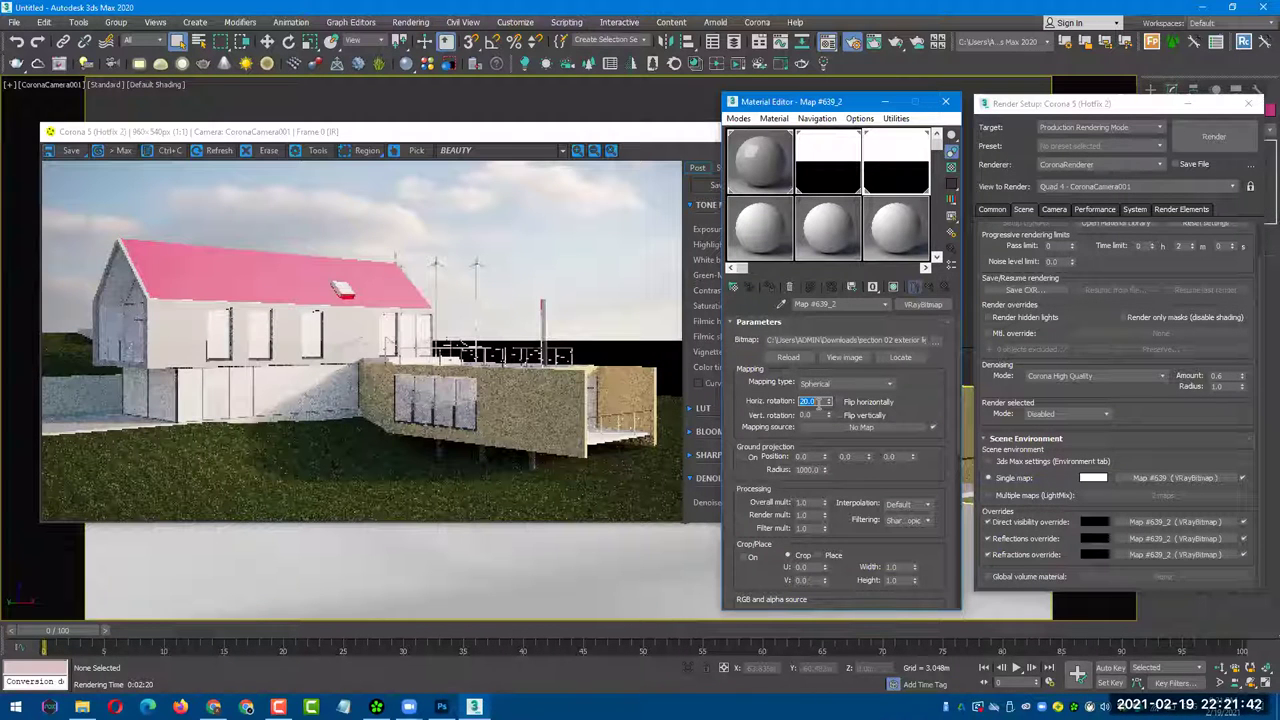
text(45)
key(Return)
key(Return)
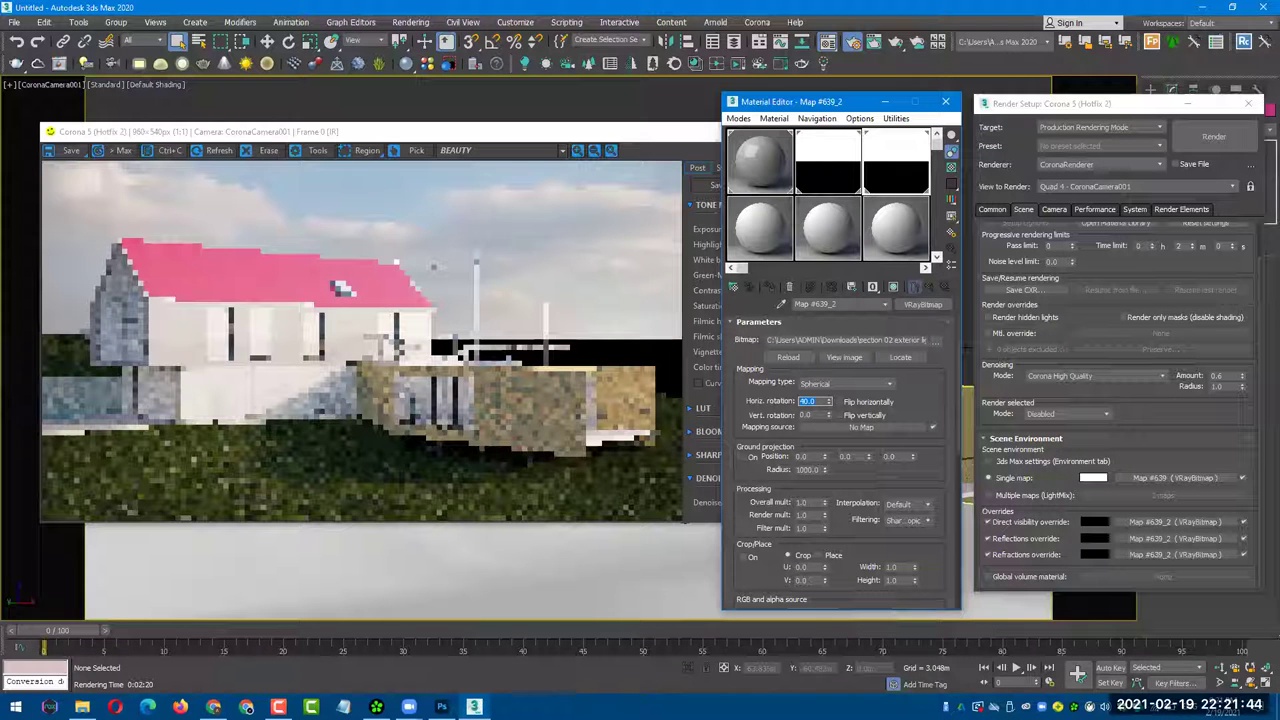
text(100)
key(Return)
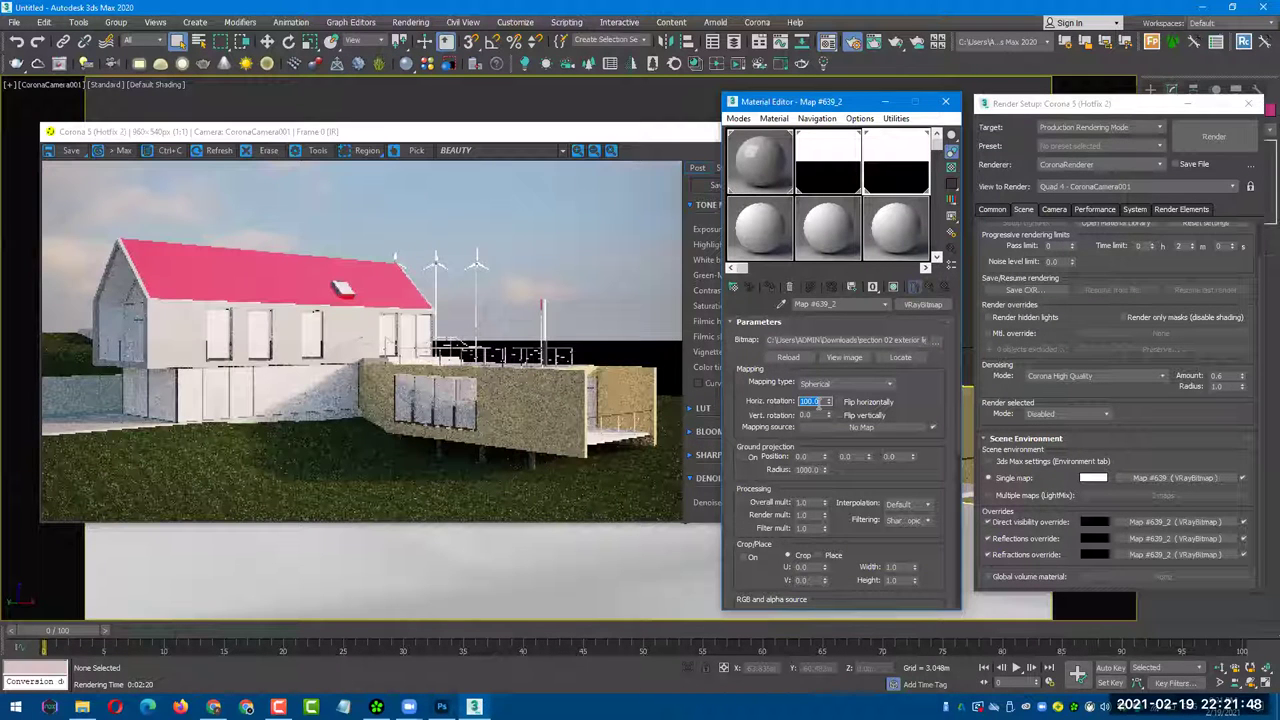
text(50)
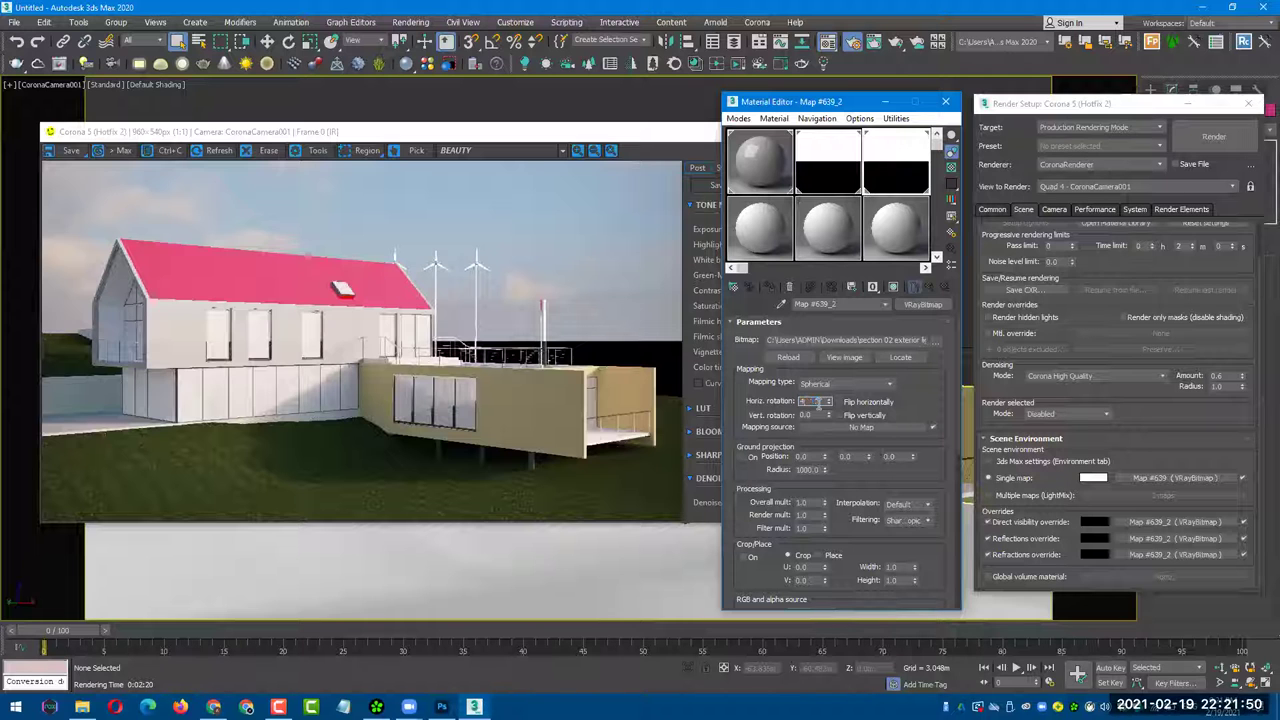
key(Return)
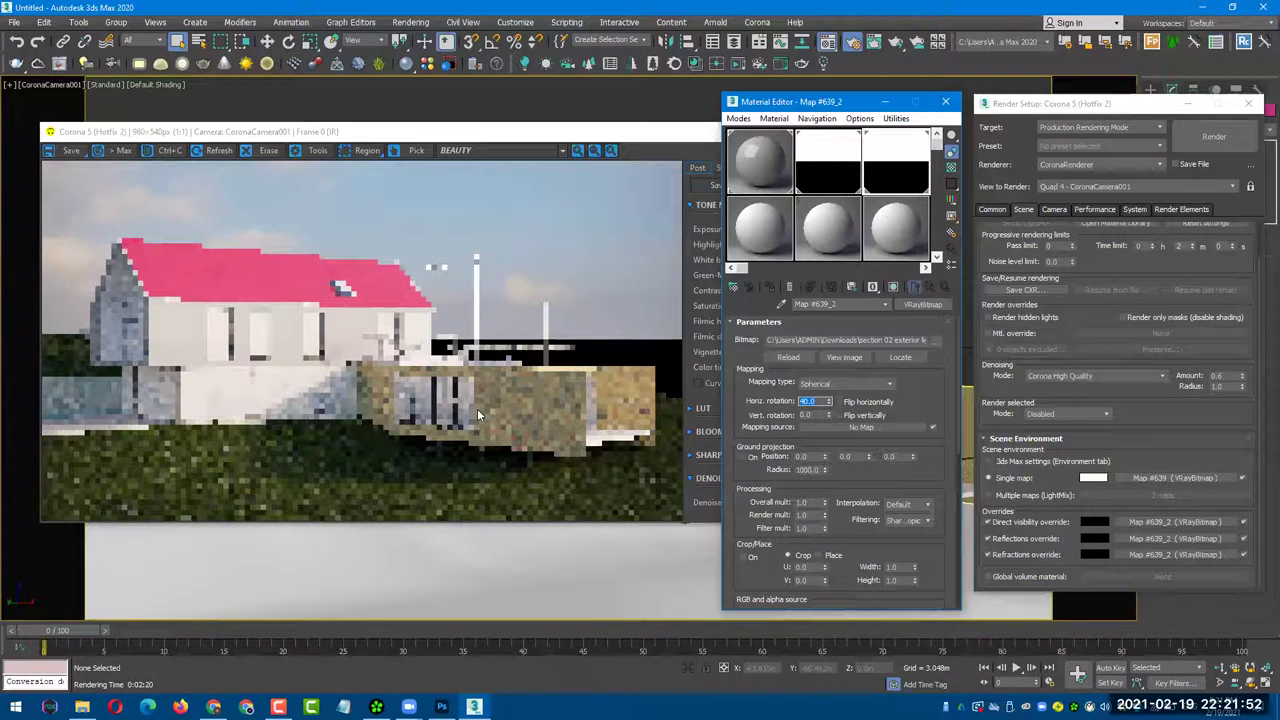
- Check the render's alpha channel, then bring the Map #639_2 sky bitmap settings forward
click(477, 408)
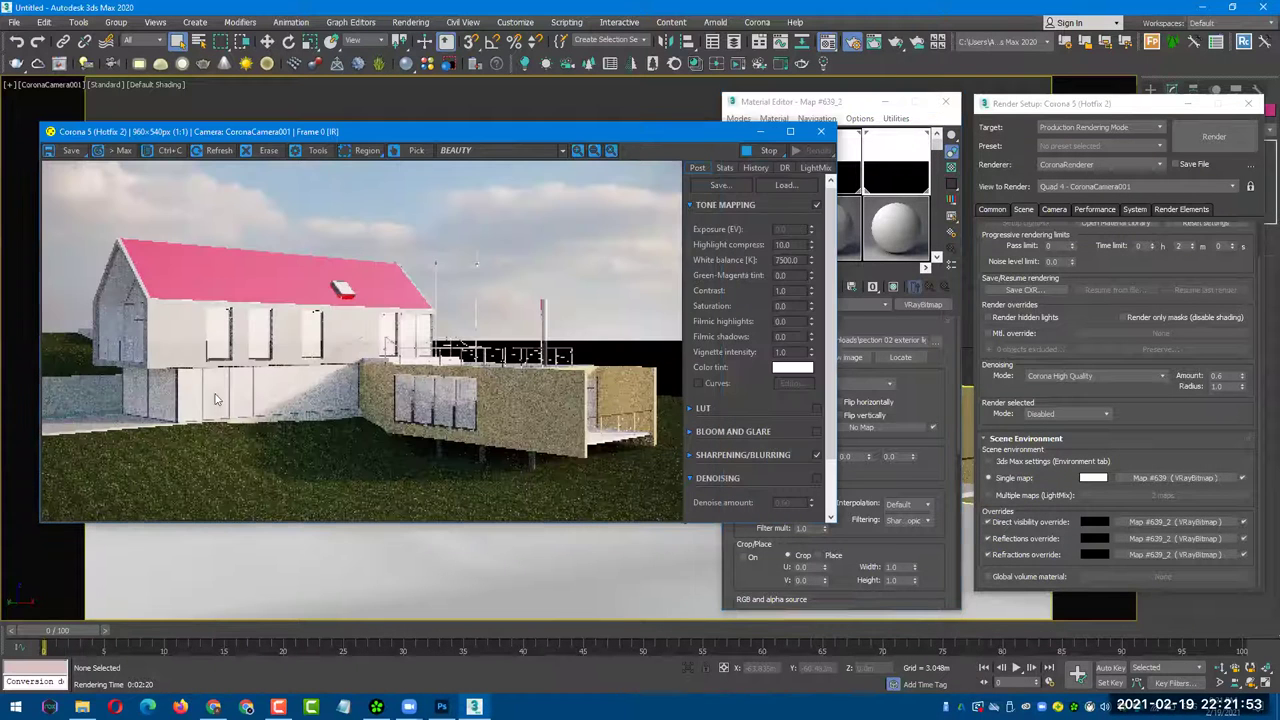
click(499, 151)
click(498, 192)
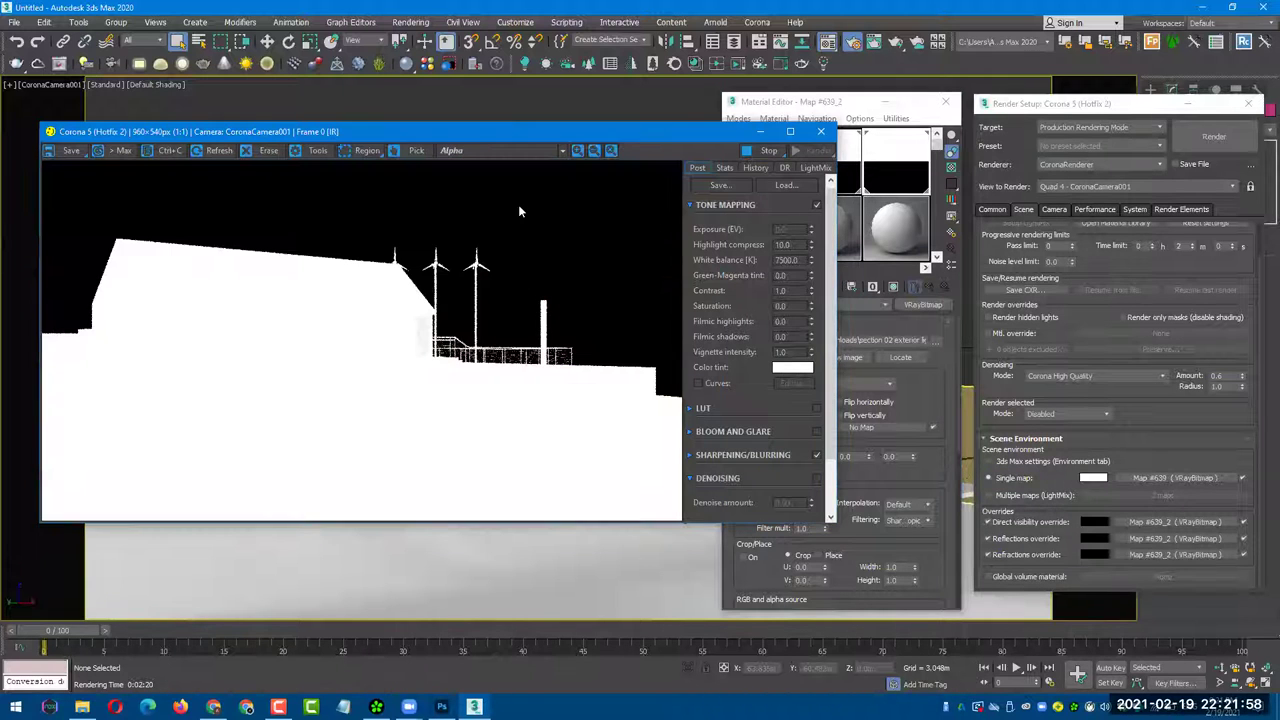
click(468, 151)
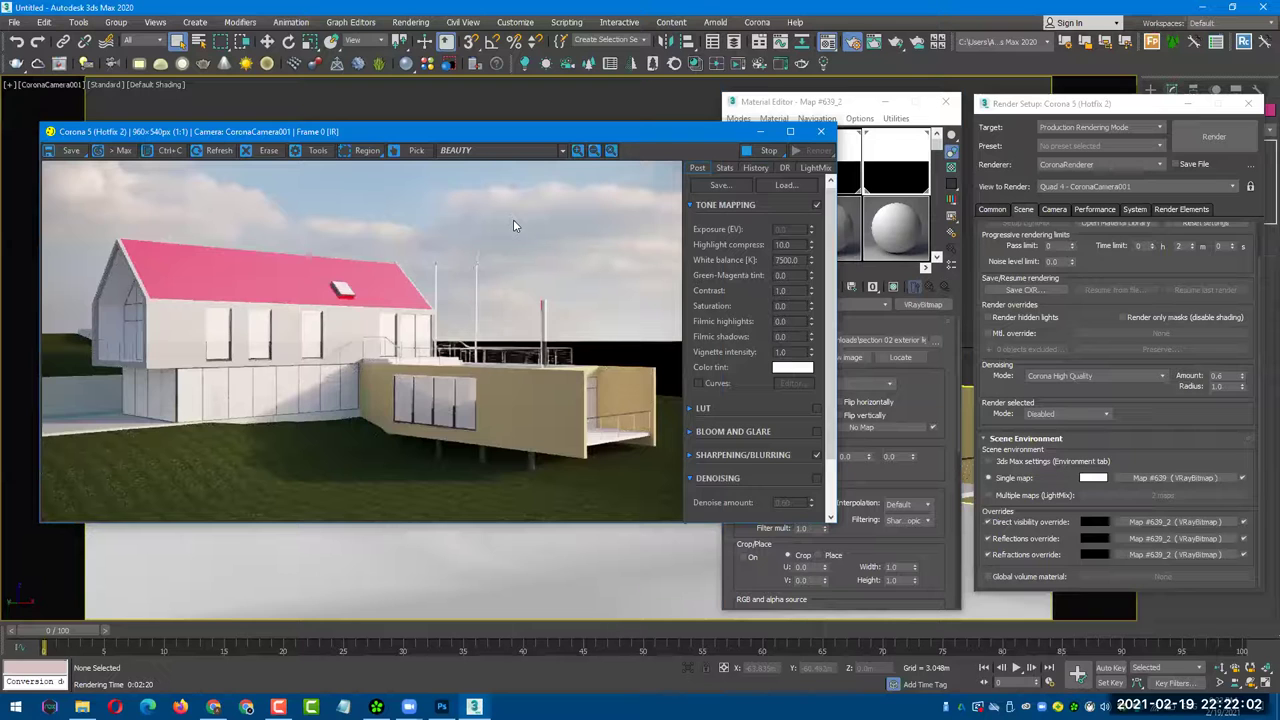
click(900, 148)
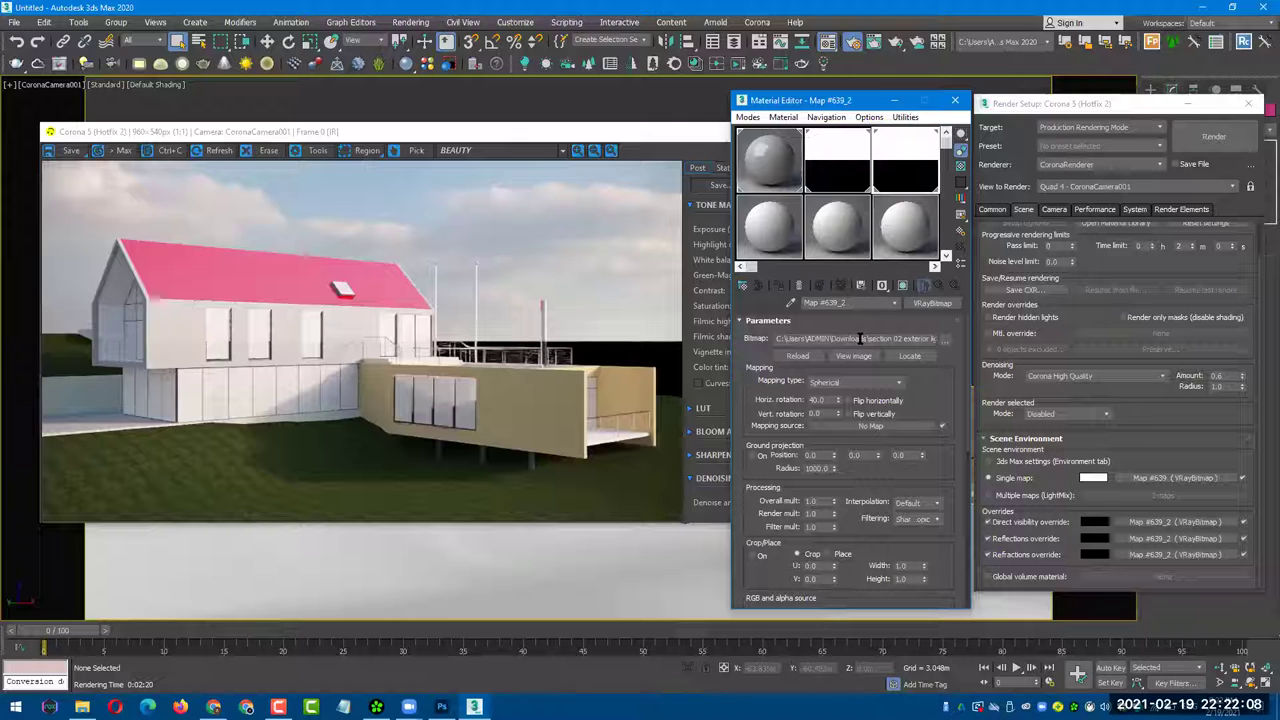
- Replace the sky VRayBitmap with a Color Correction map, keeping the old bitmap as sub-map
click(925, 302)
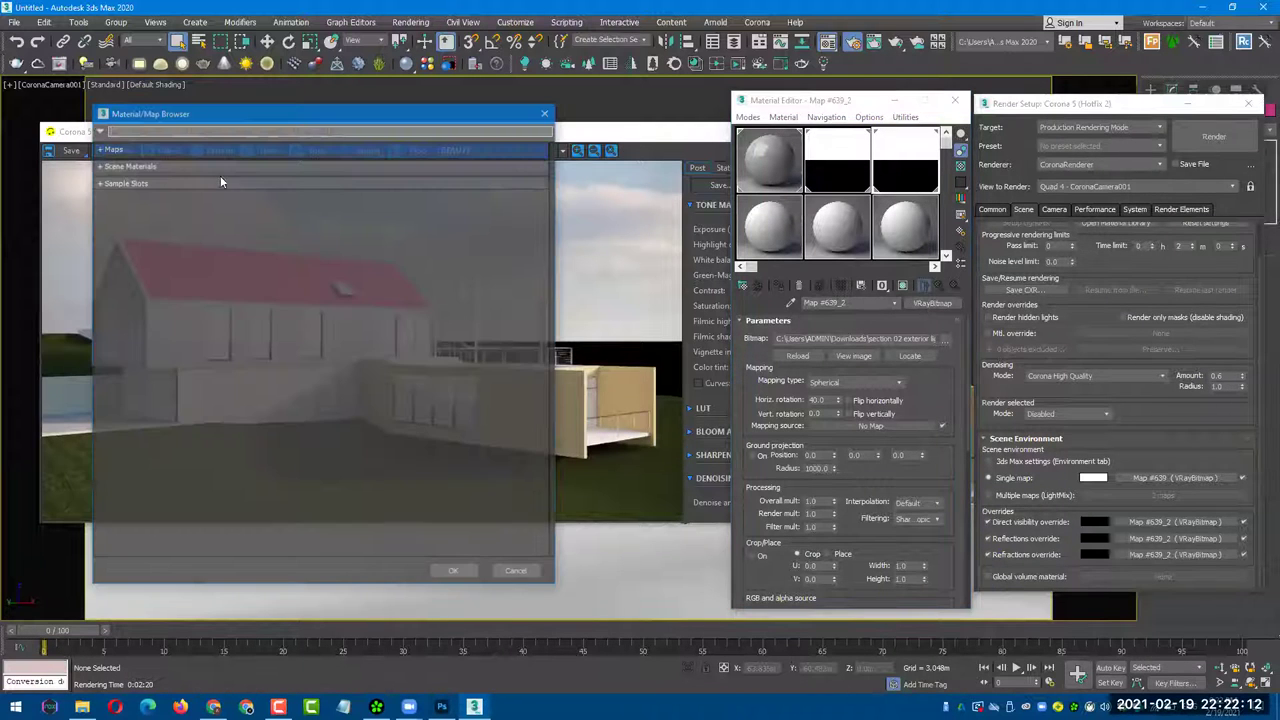
click(117, 149)
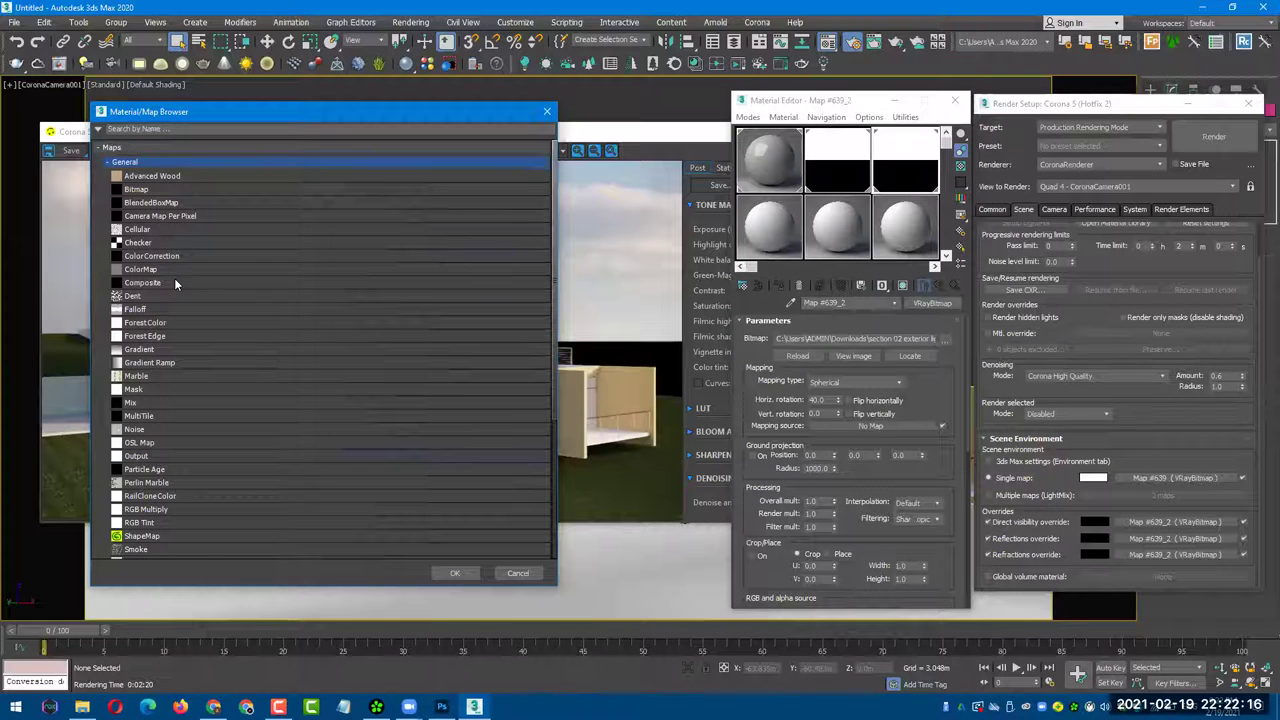
key(Escape)
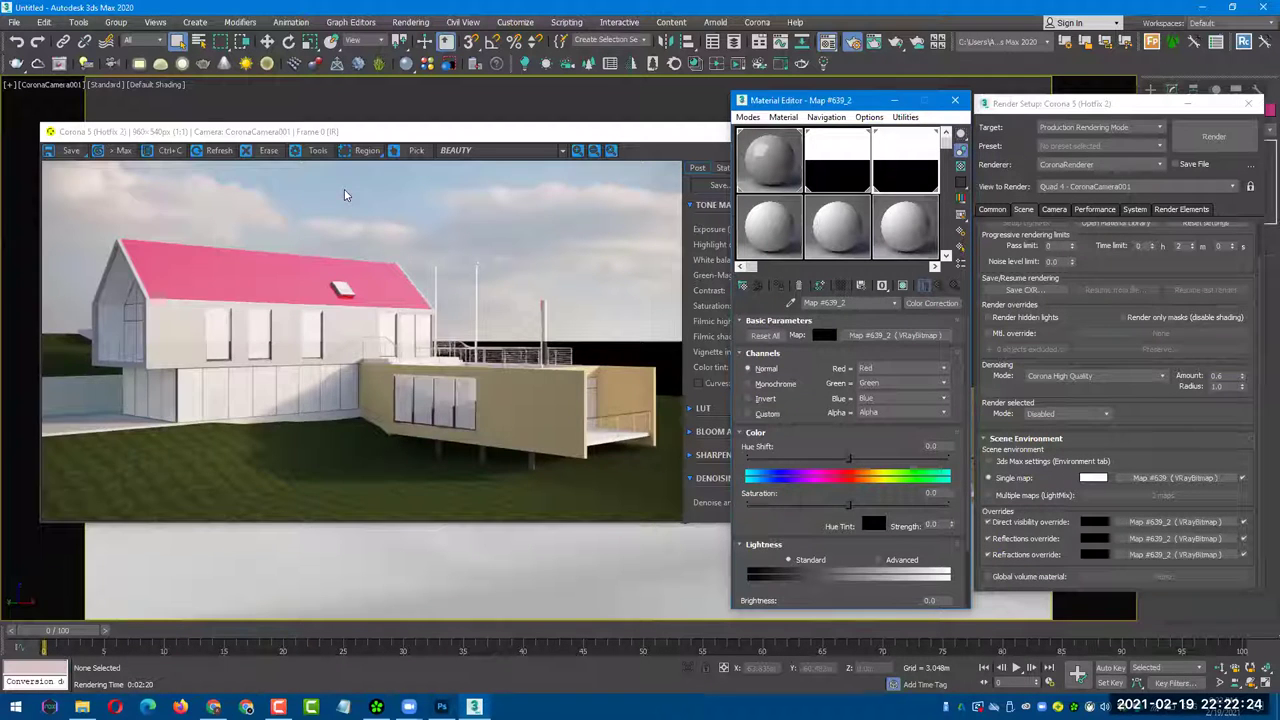
scroll(354, 213, up, 2)
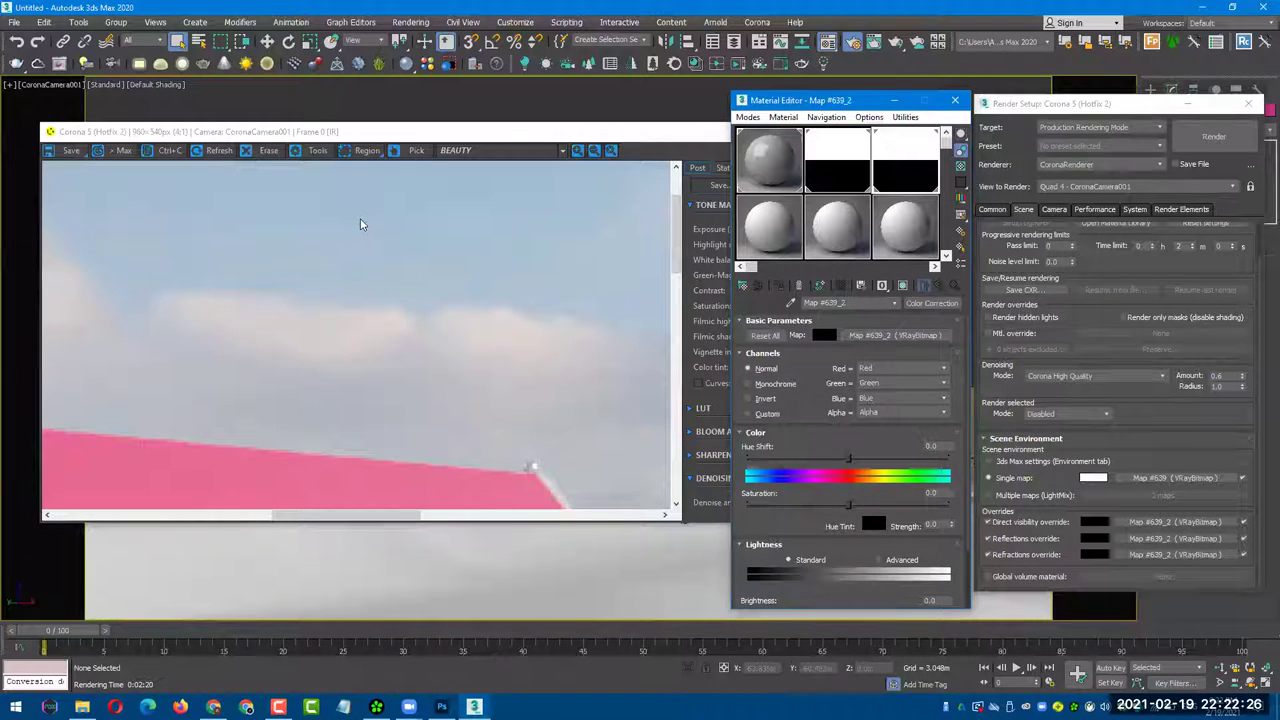
scroll(362, 222, down, 2)
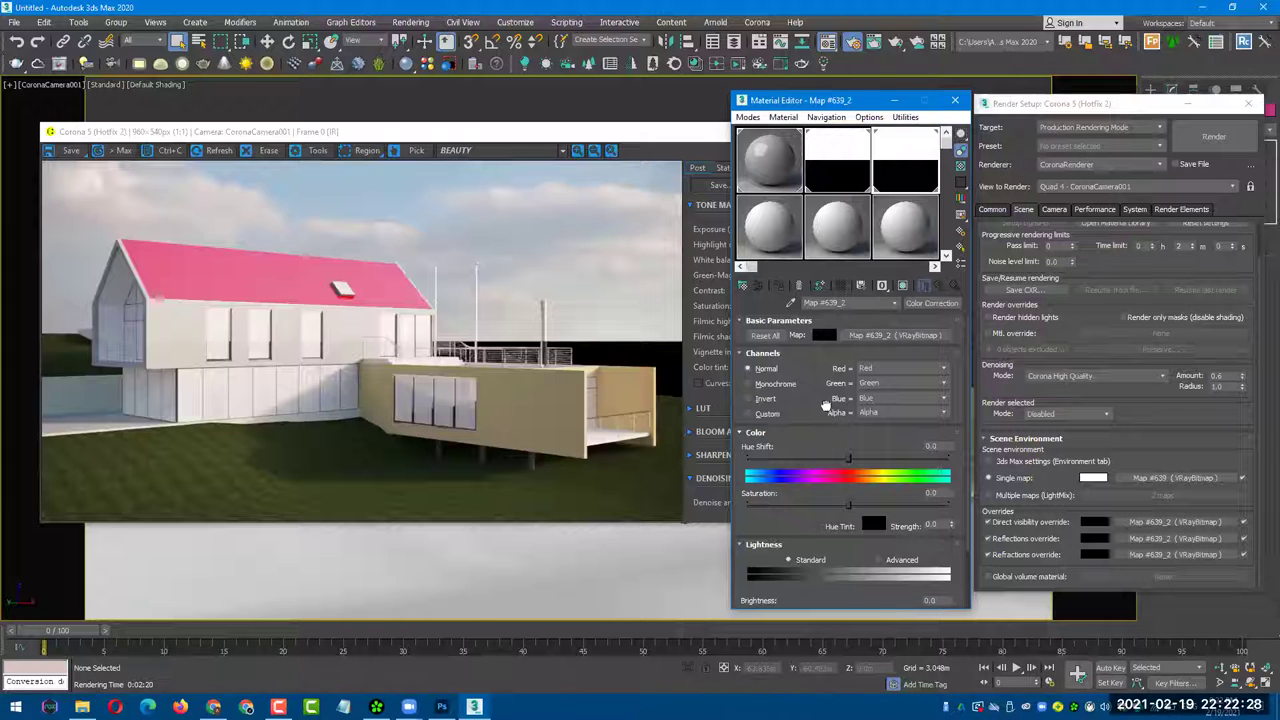
drag(826, 381, 826, 343)
drag(895, 527, 893, 487)
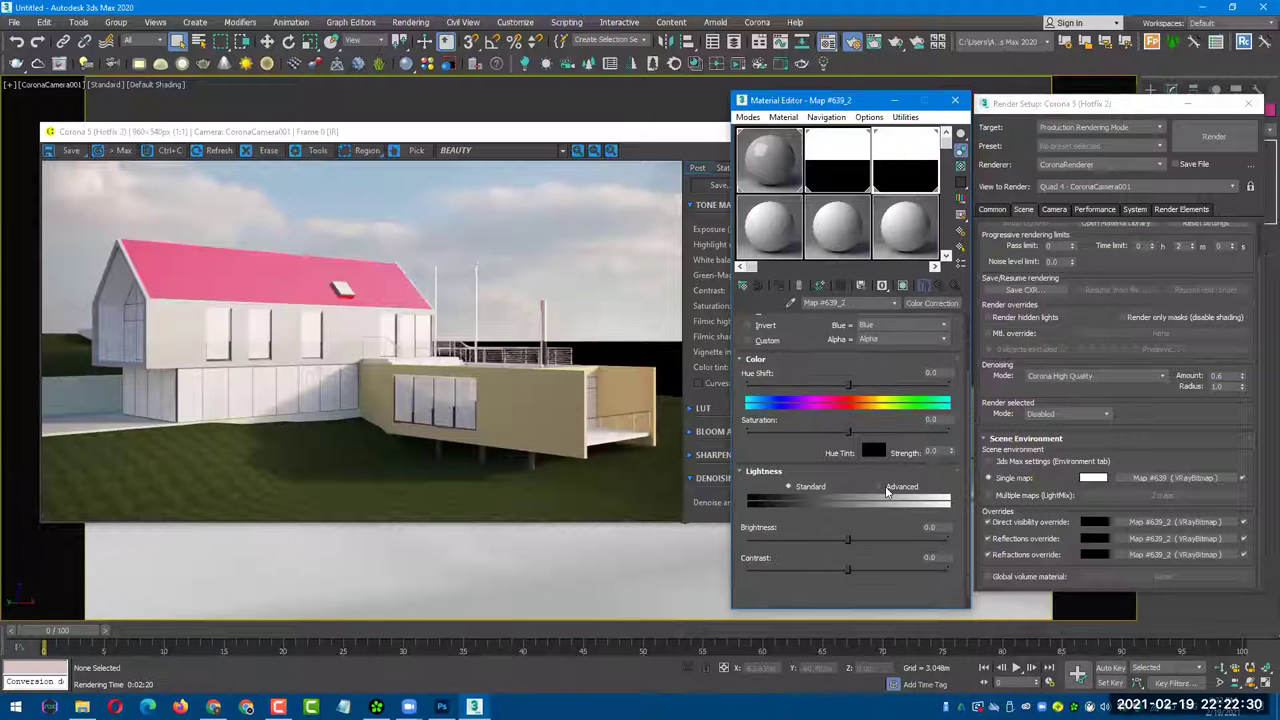
- Switch lightness to Advanced, enable the B channel and set its gamma to 2.0
click(879, 486)
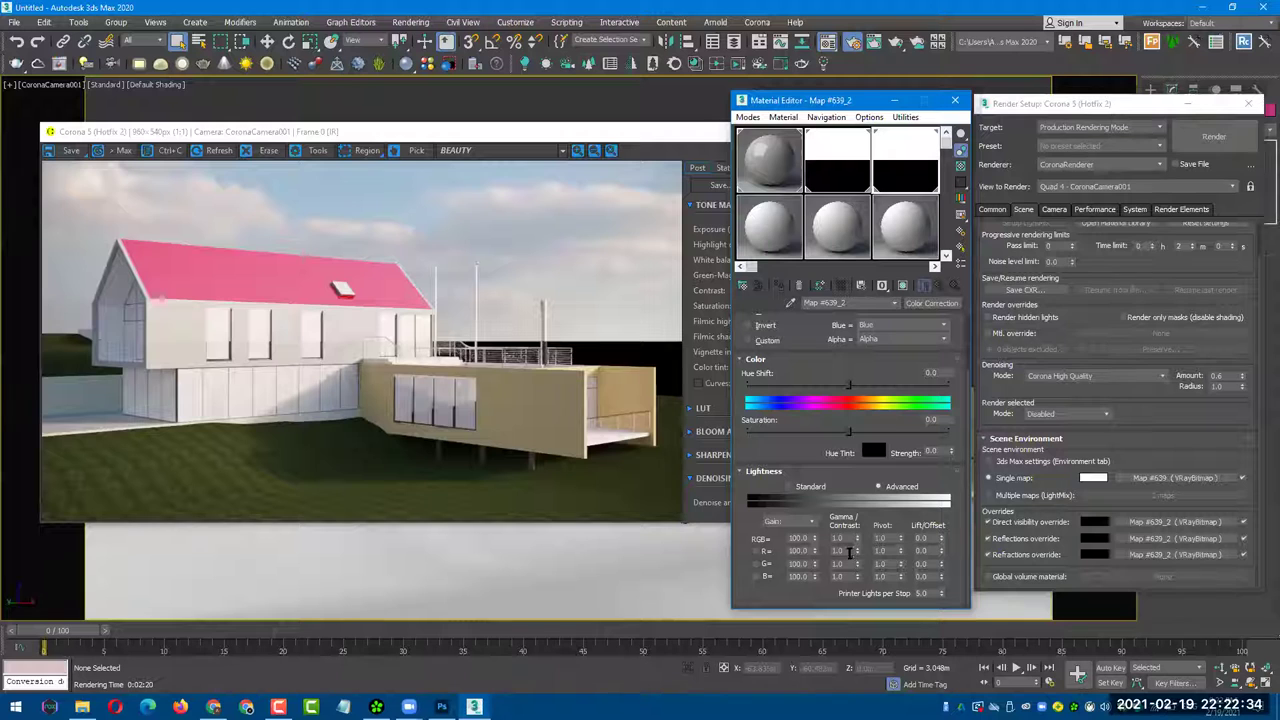
click(756, 551)
click(756, 576)
click(848, 576)
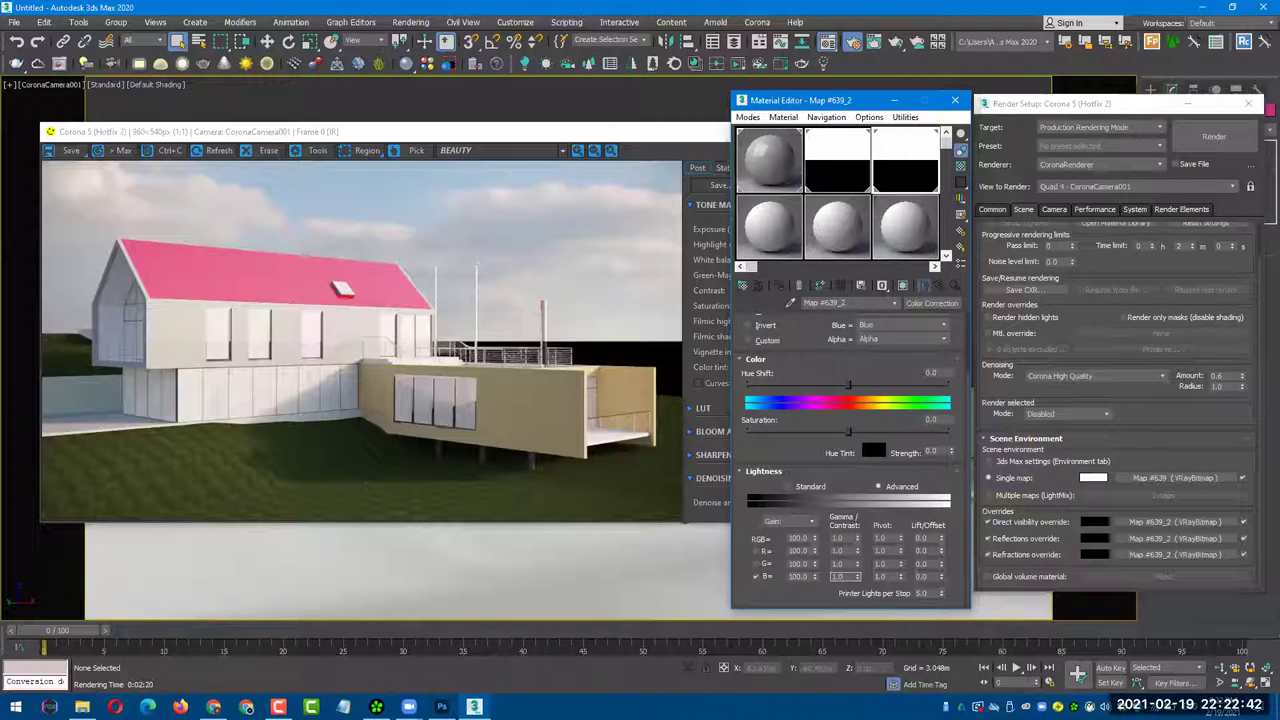
drag(845, 104, 870, 63)
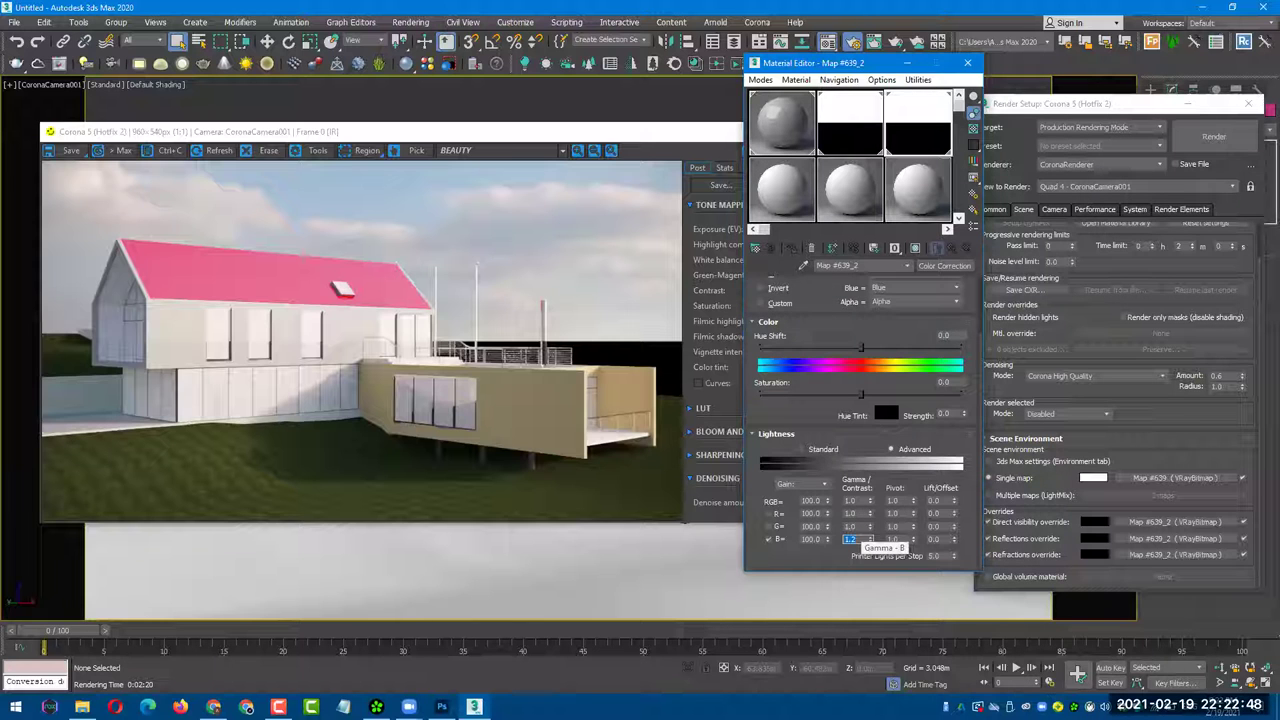
text(2)
key(Return)
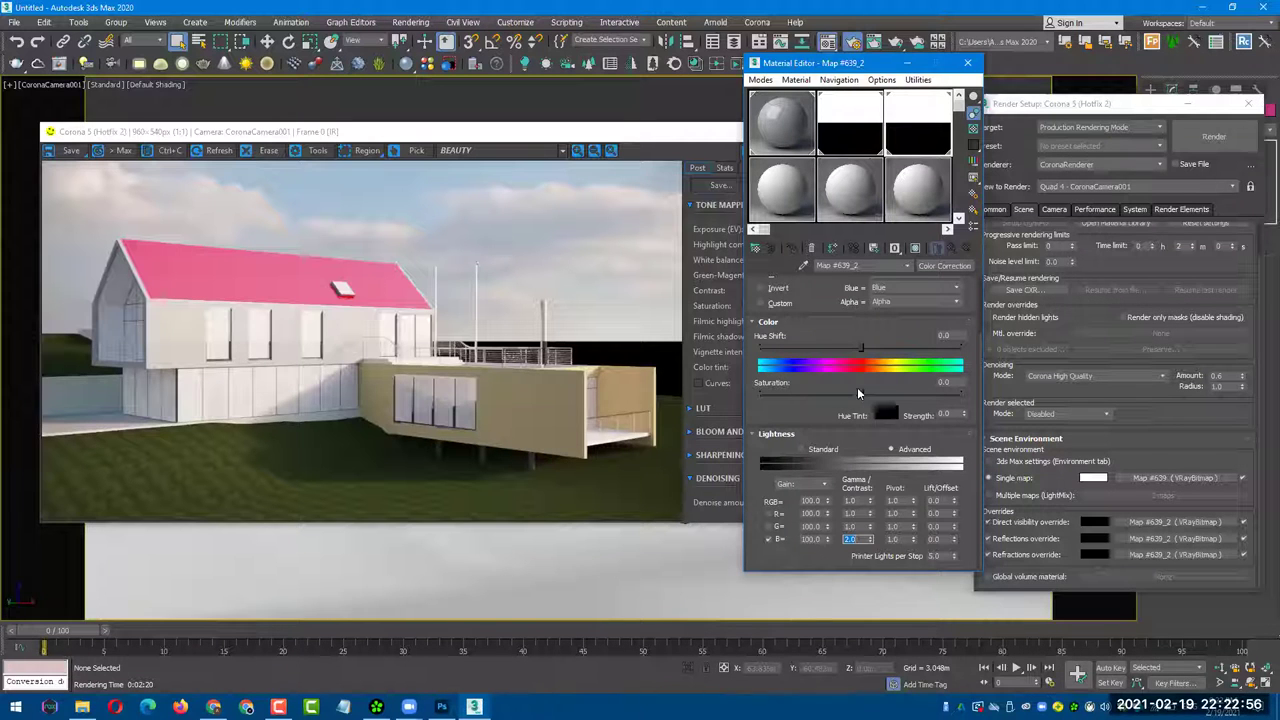
- Set sky saturation to about 54.8 and hue shift to about -55.6, keeping channels Normal
drag(857, 393, 912, 394)
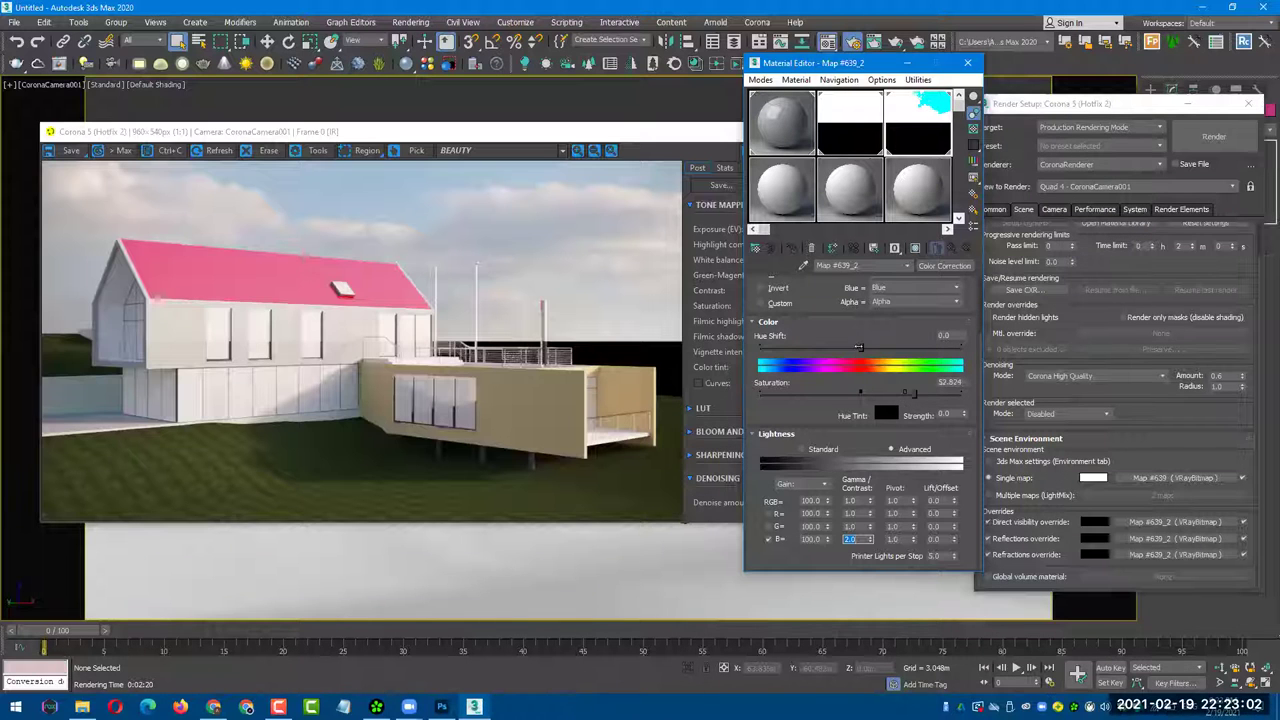
drag(851, 345, 843, 349)
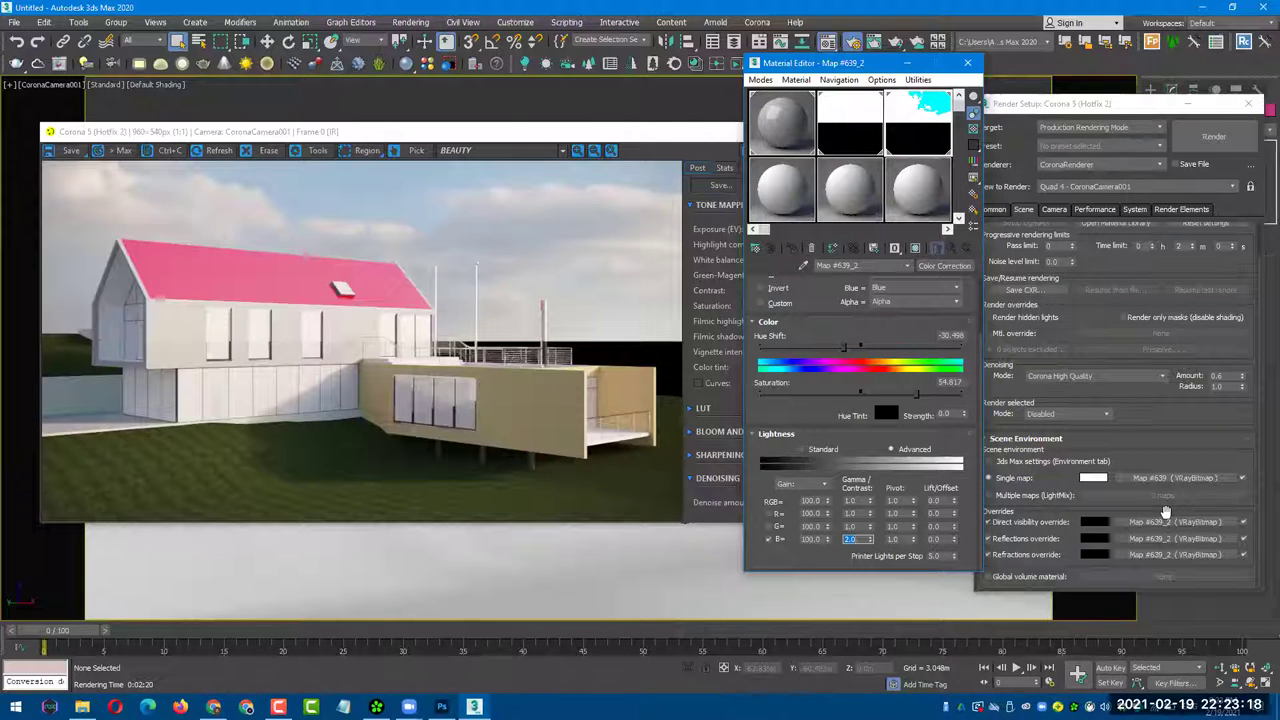
click(1160, 250)
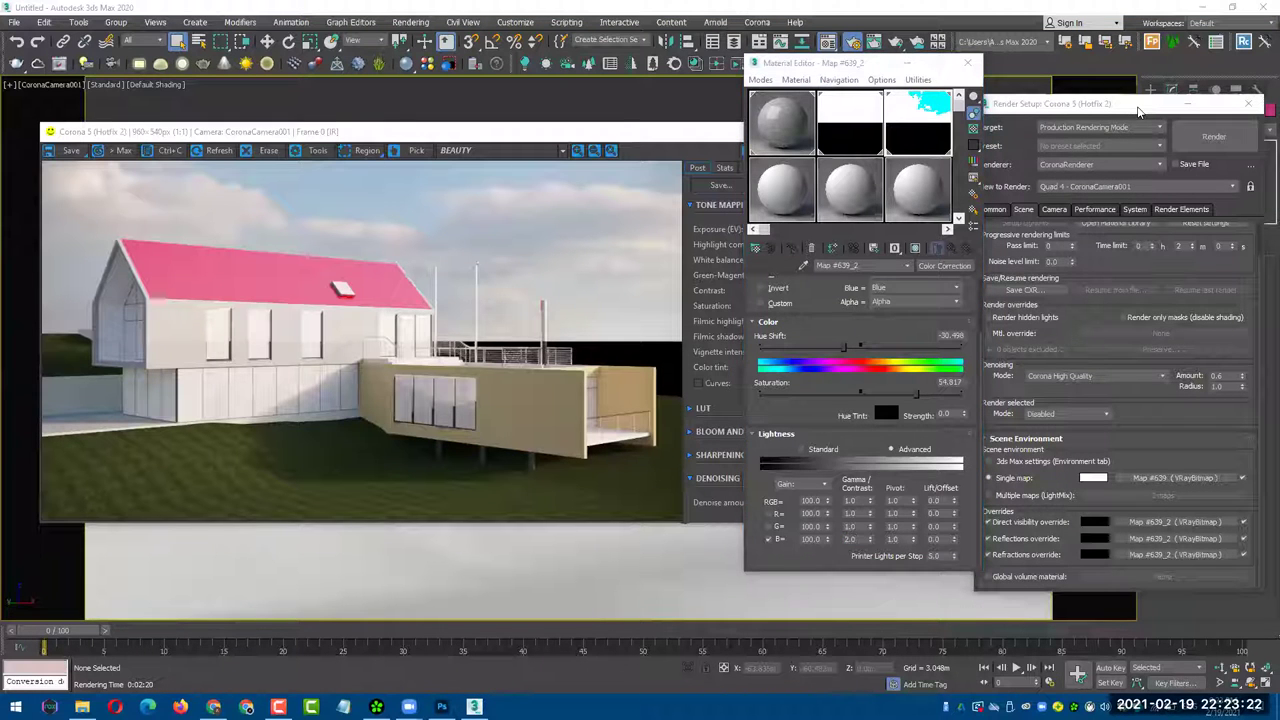
click(1048, 518)
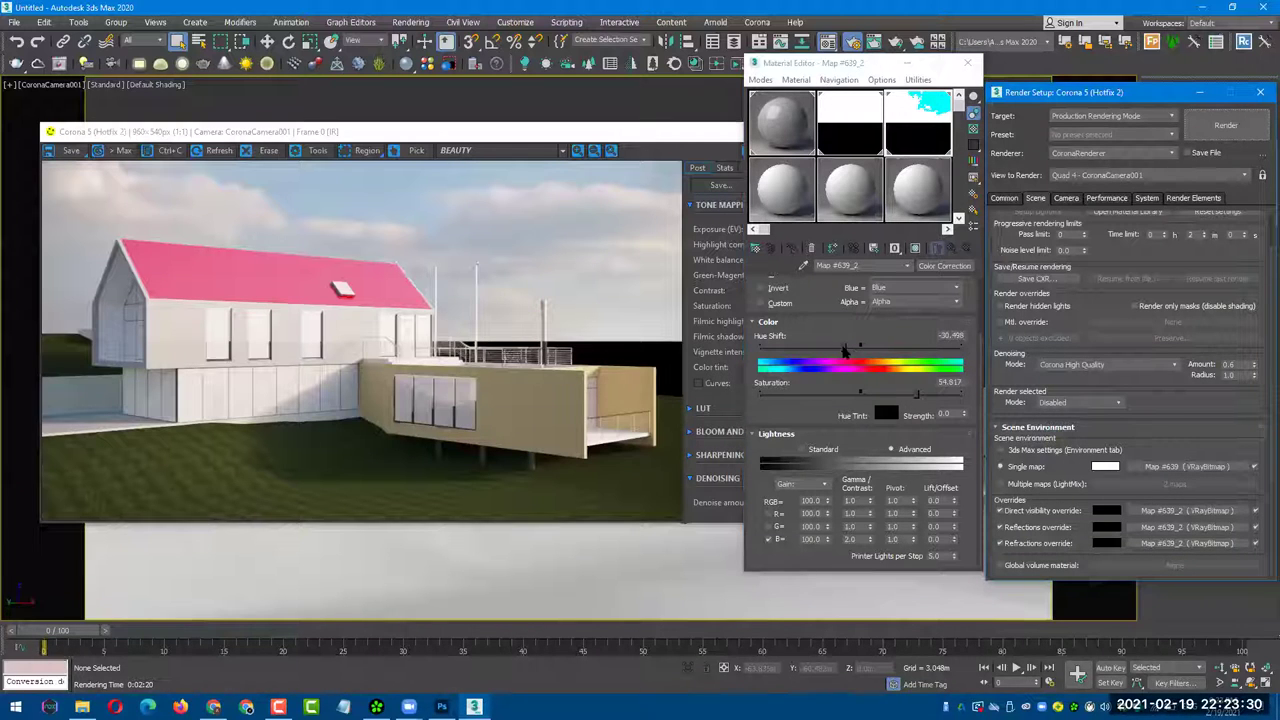
drag(834, 346, 820, 346)
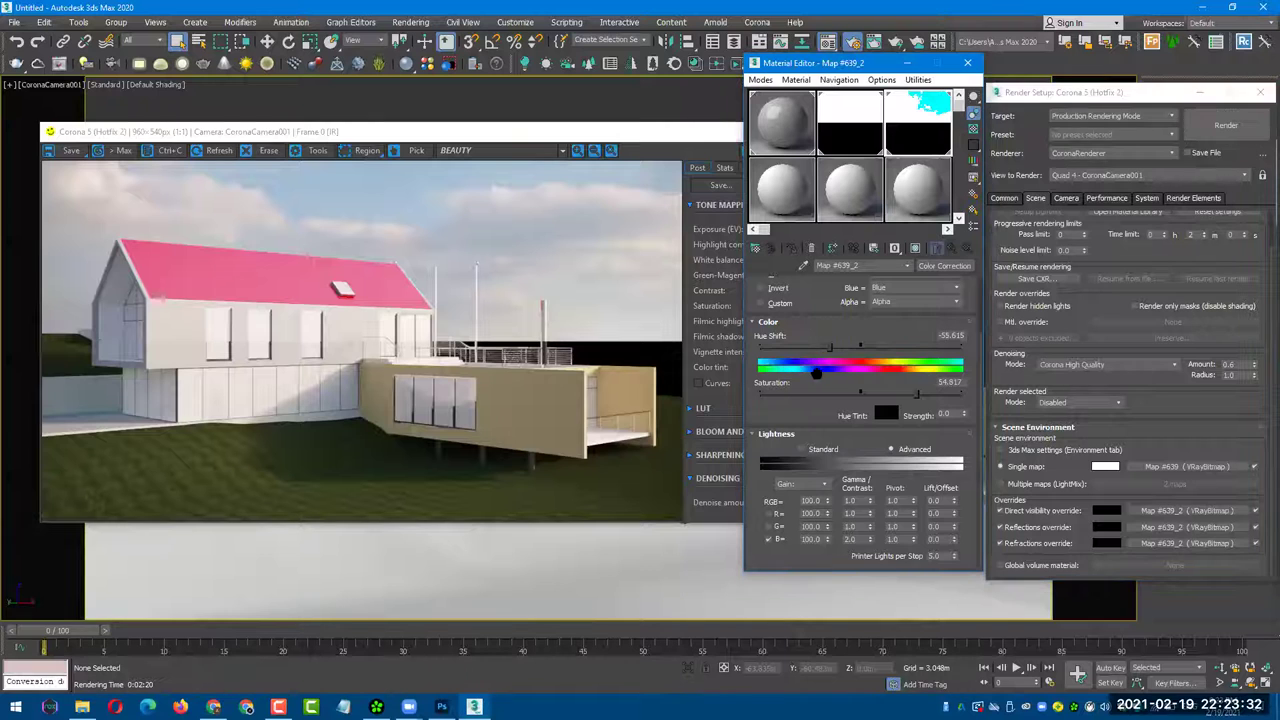
scroll(815, 360, up, 2)
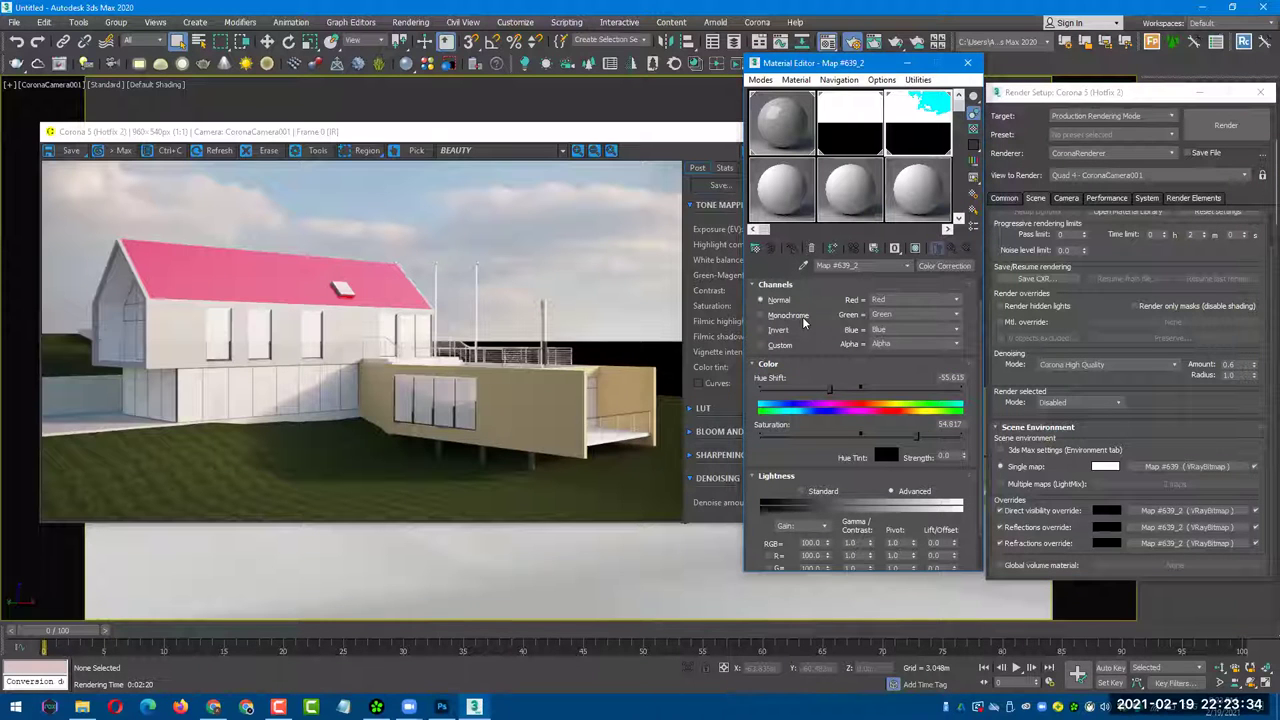
click(803, 320)
click(788, 300)
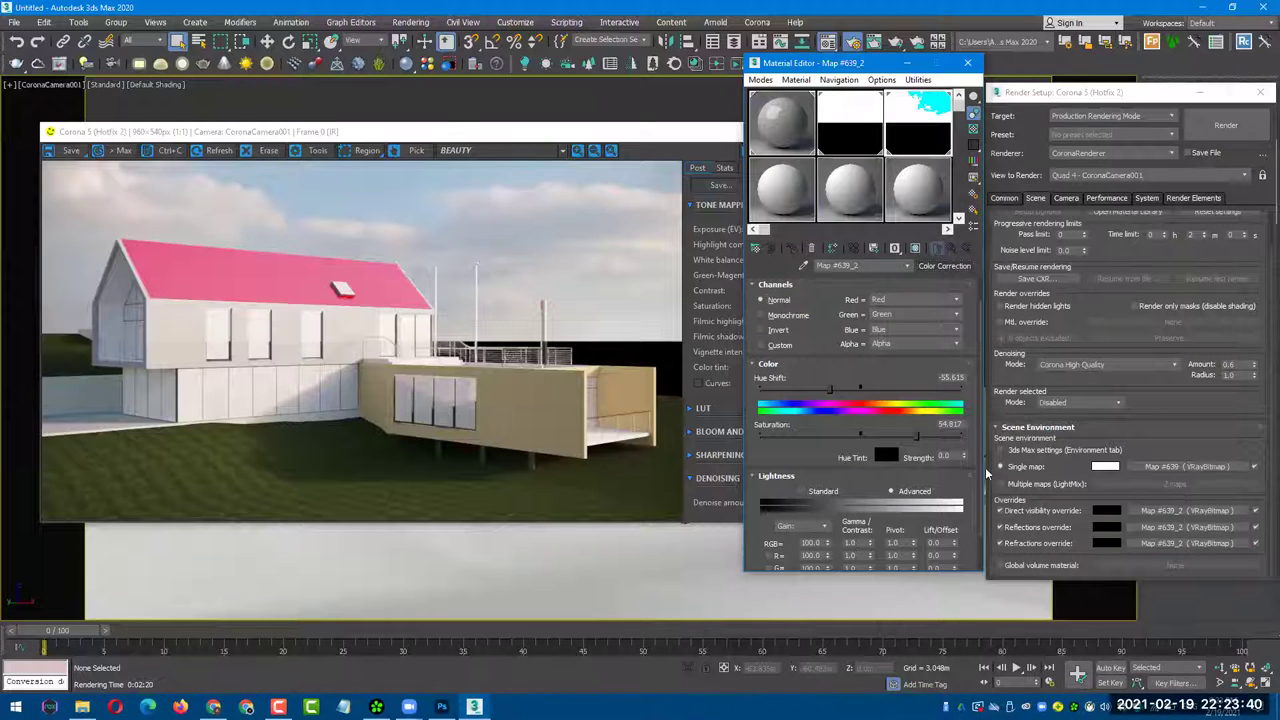
- Instance the Color Correction map into the Direct visibility, Reflections and Refractions override slots
drag(985, 467, 1101, 374)
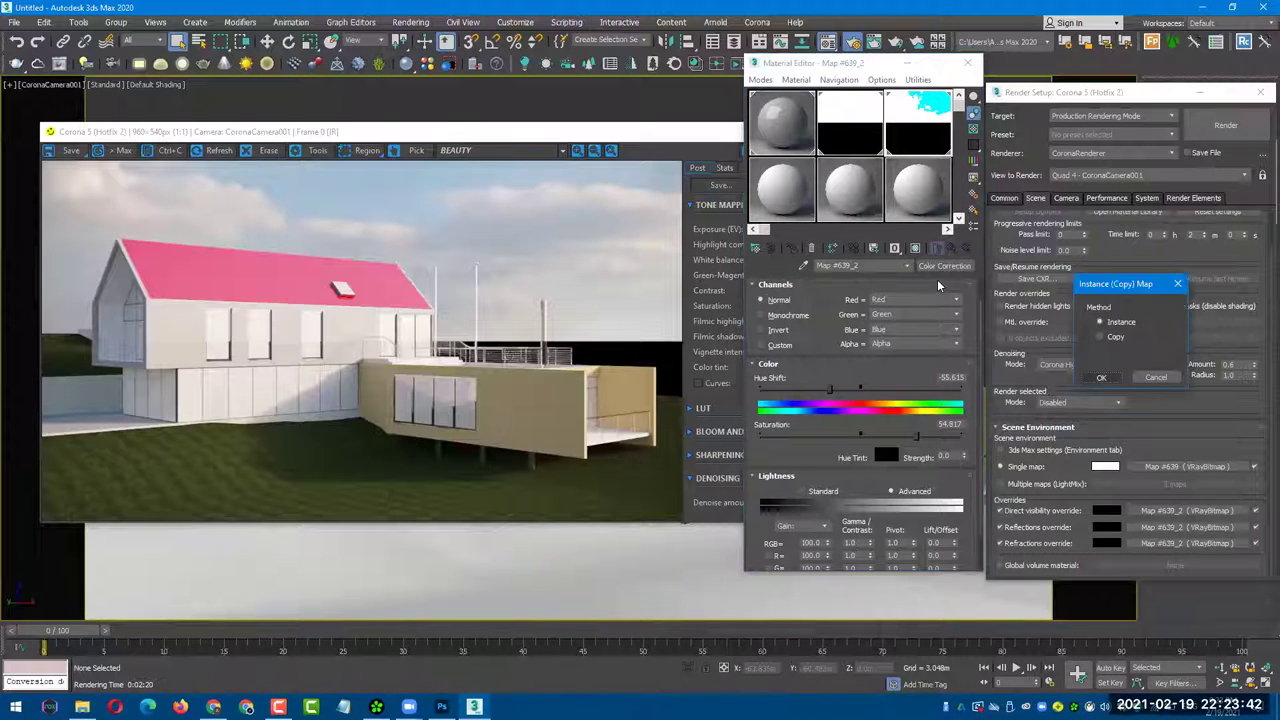
click(1101, 377)
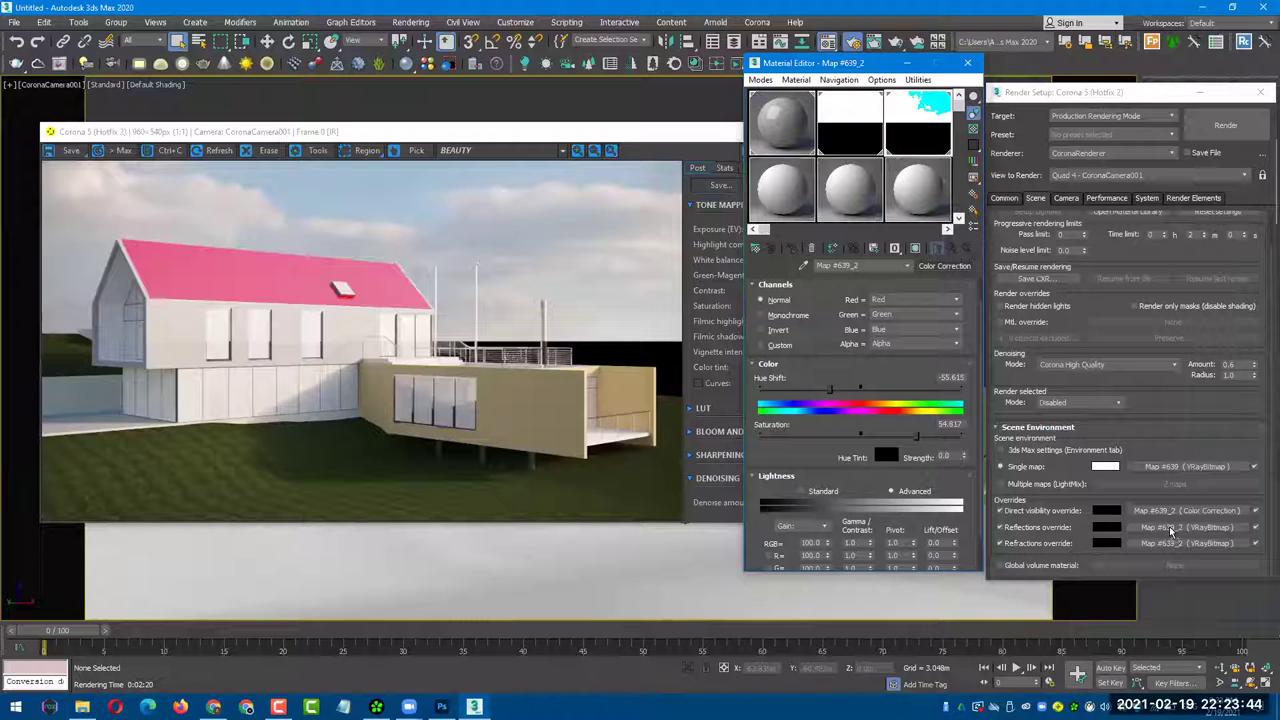
drag(1172, 531, 1101, 370)
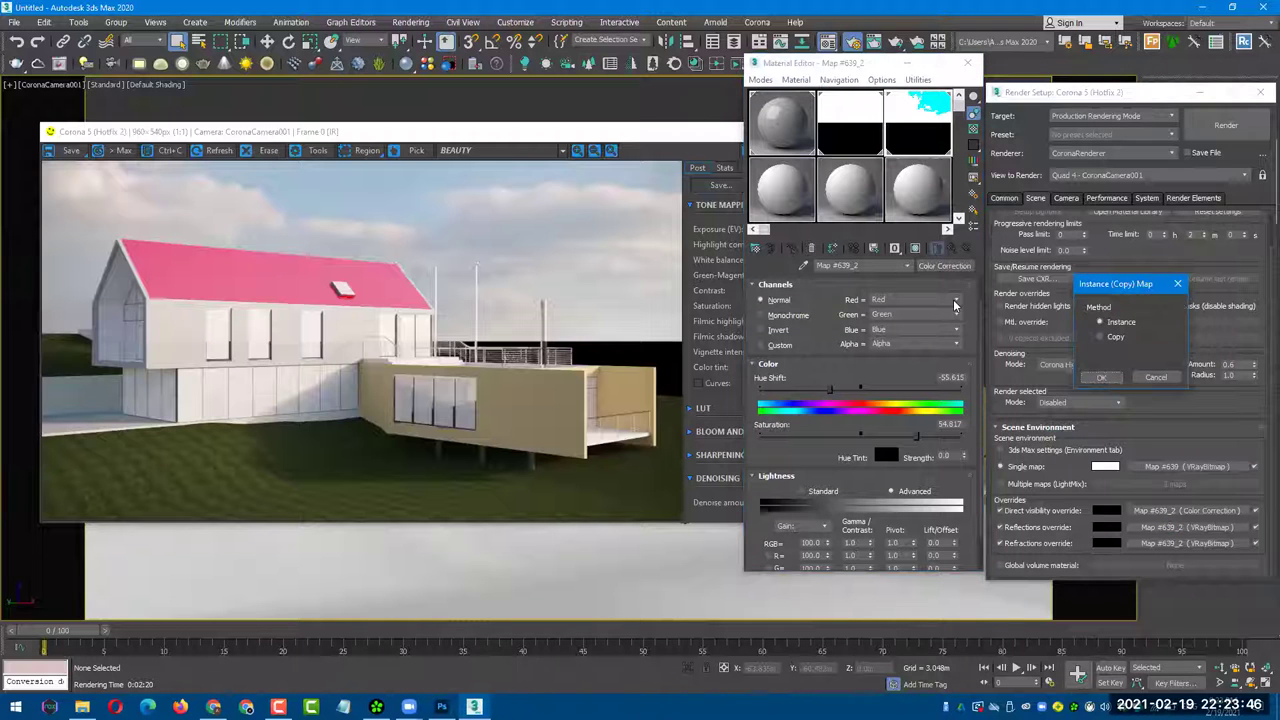
click(1101, 377)
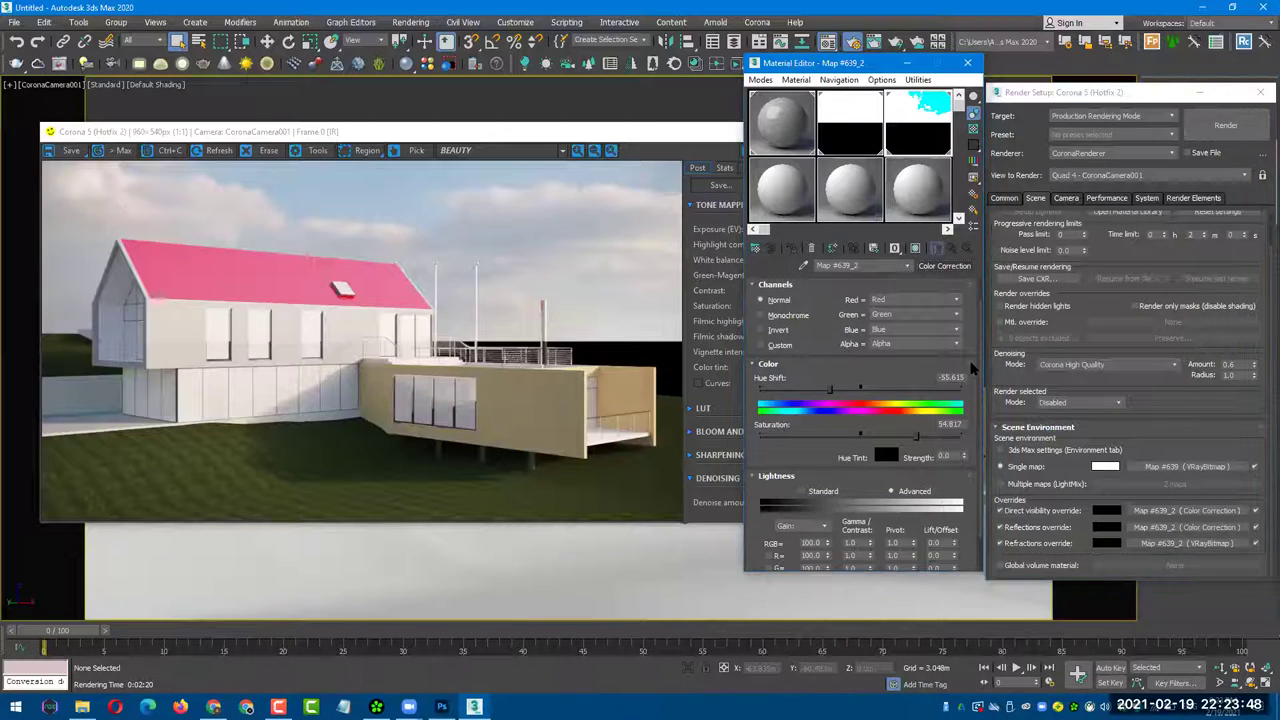
drag(1187, 527, 1187, 543)
click(1085, 377)
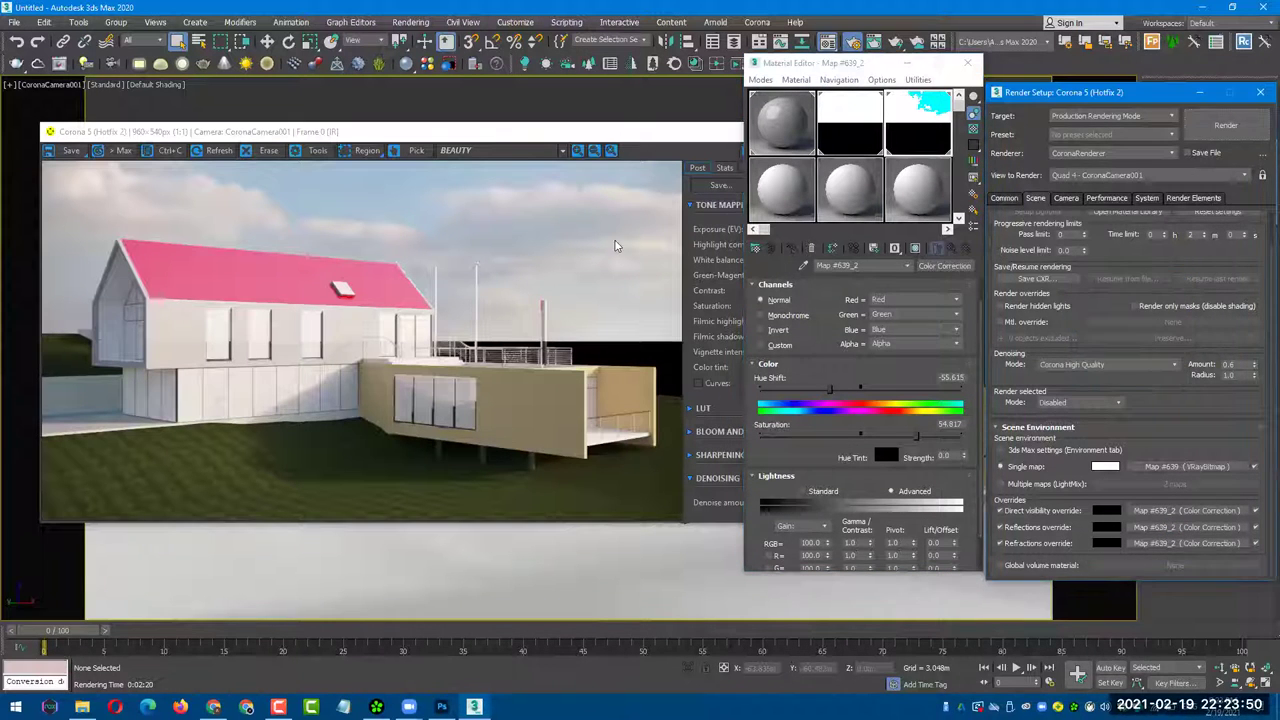
click(625, 214)
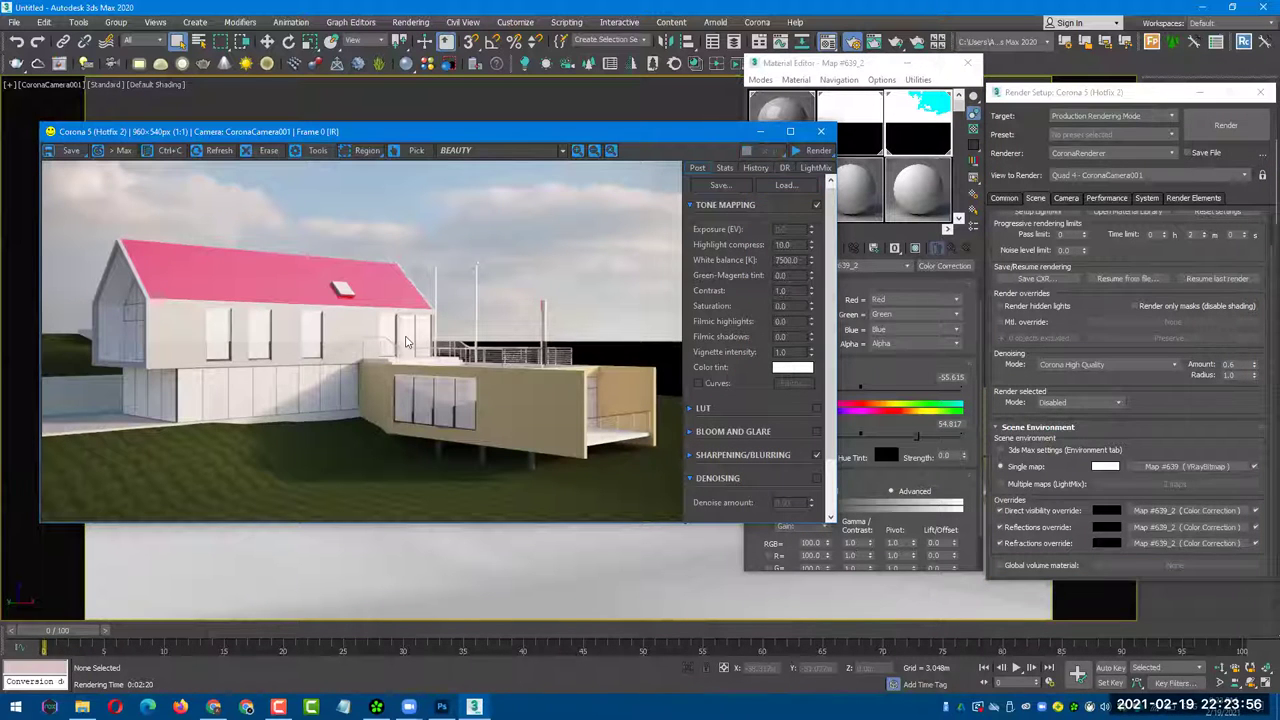
- Restart the interactive render and retune sky saturation, hue shift and blue gamma while it updates
click(826, 150)
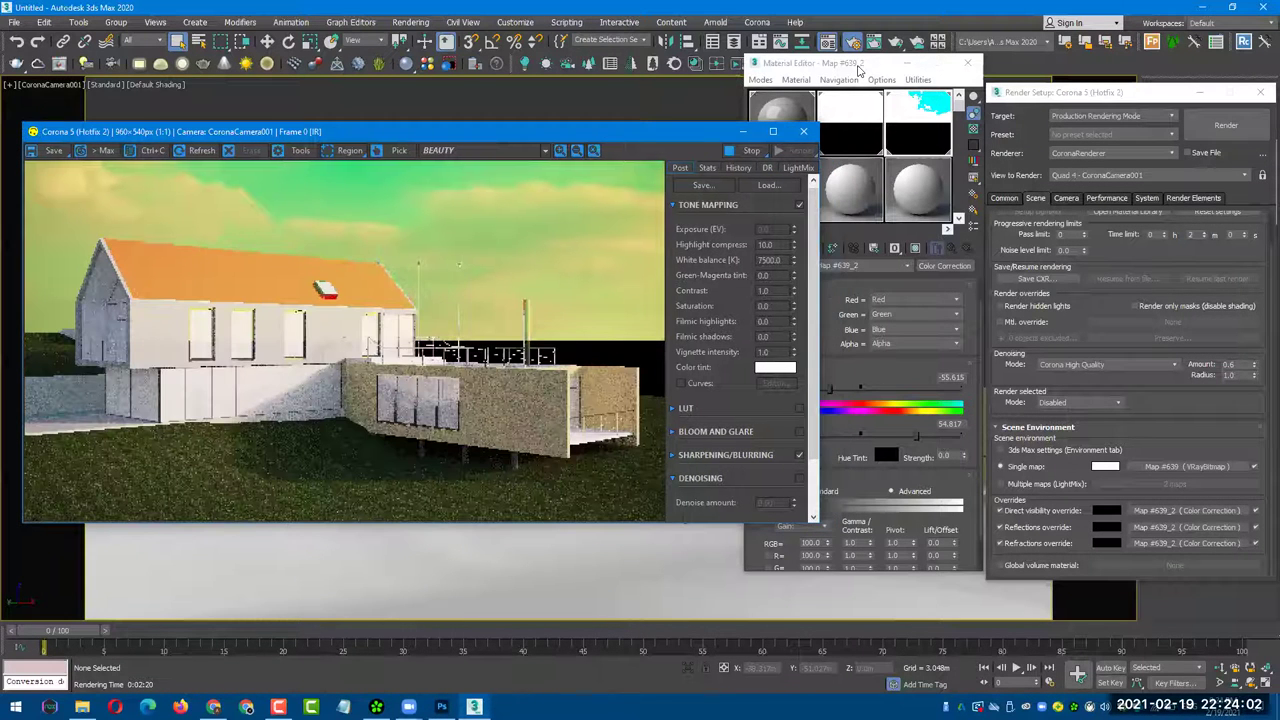
click(915, 435)
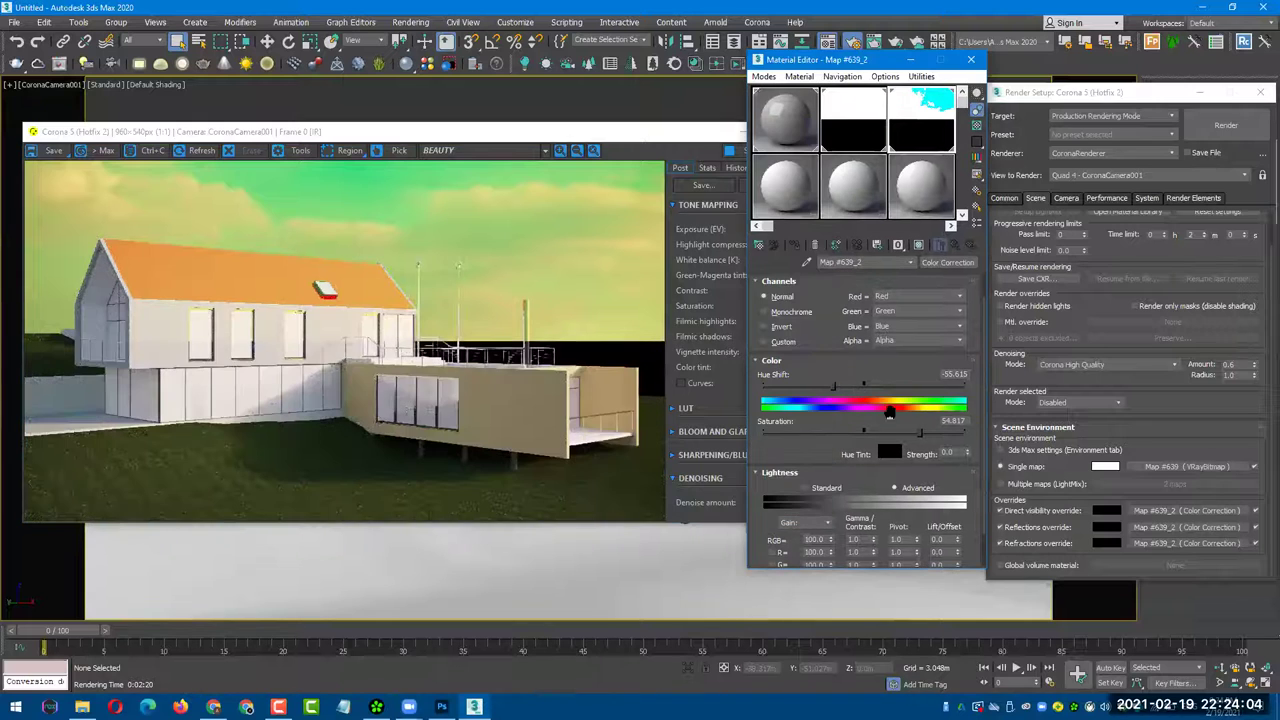
drag(893, 435, 888, 430)
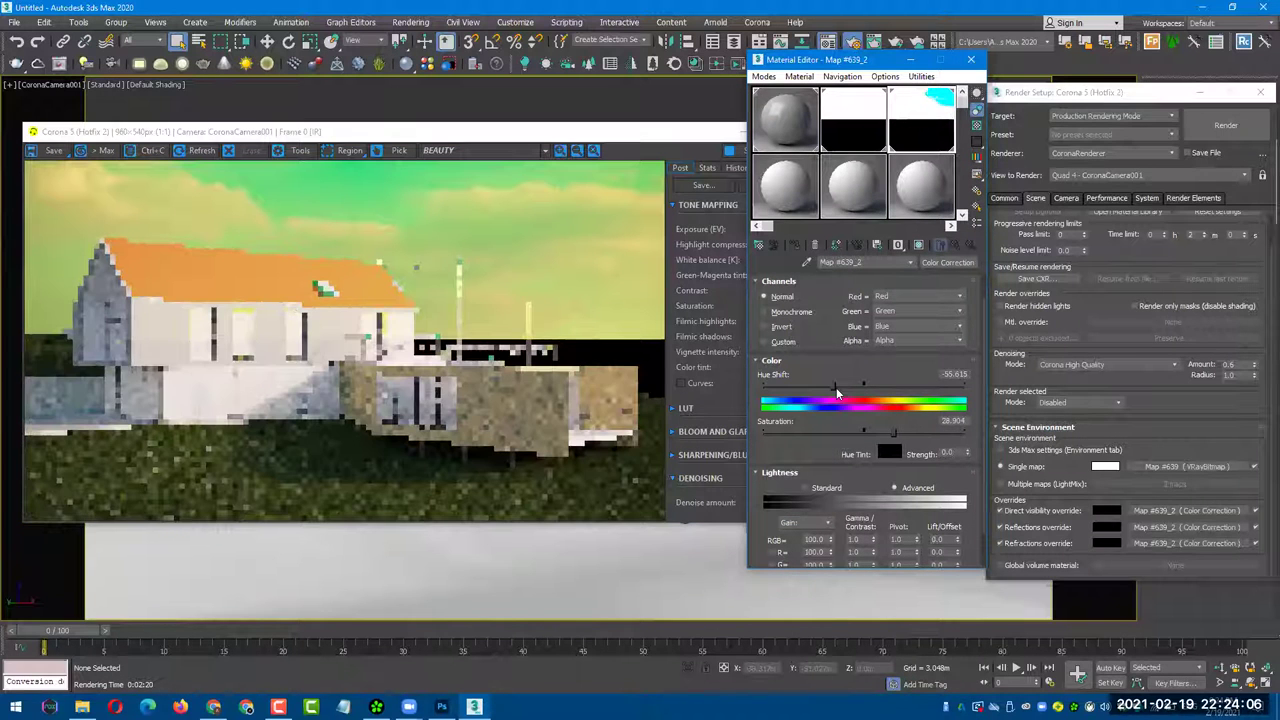
click(857, 396)
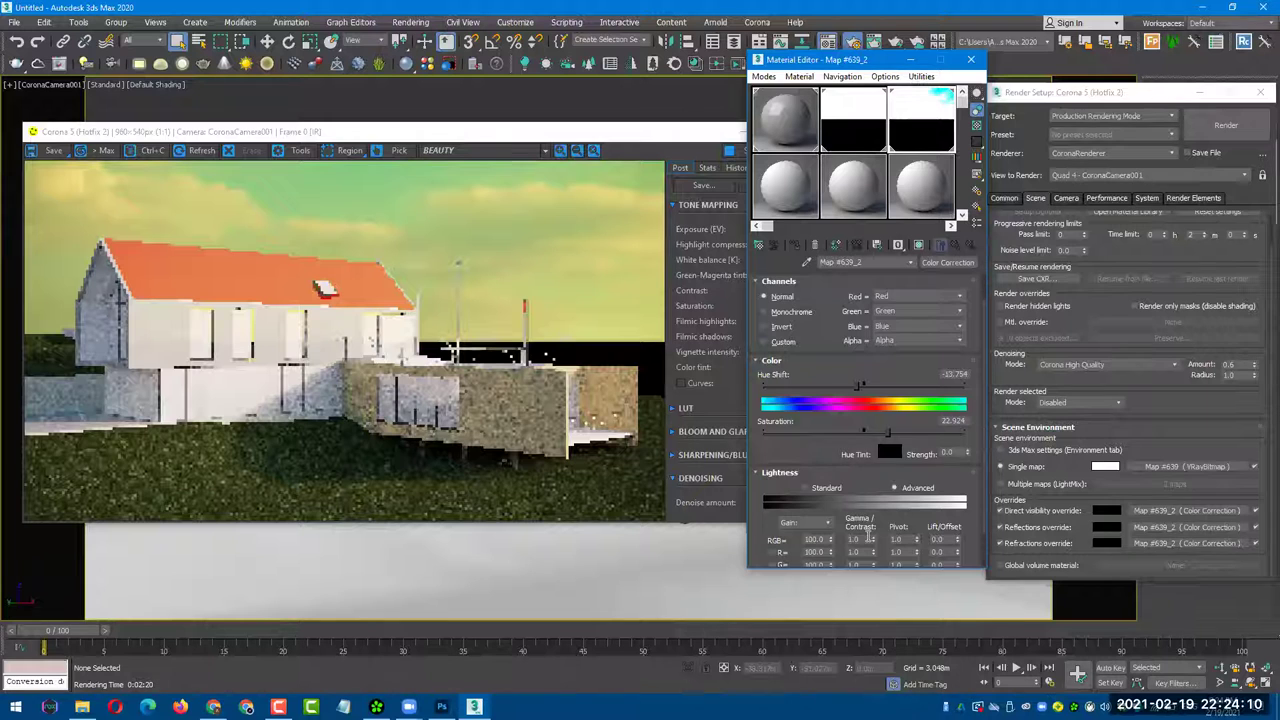
scroll(869, 537, down, 2)
click(870, 533)
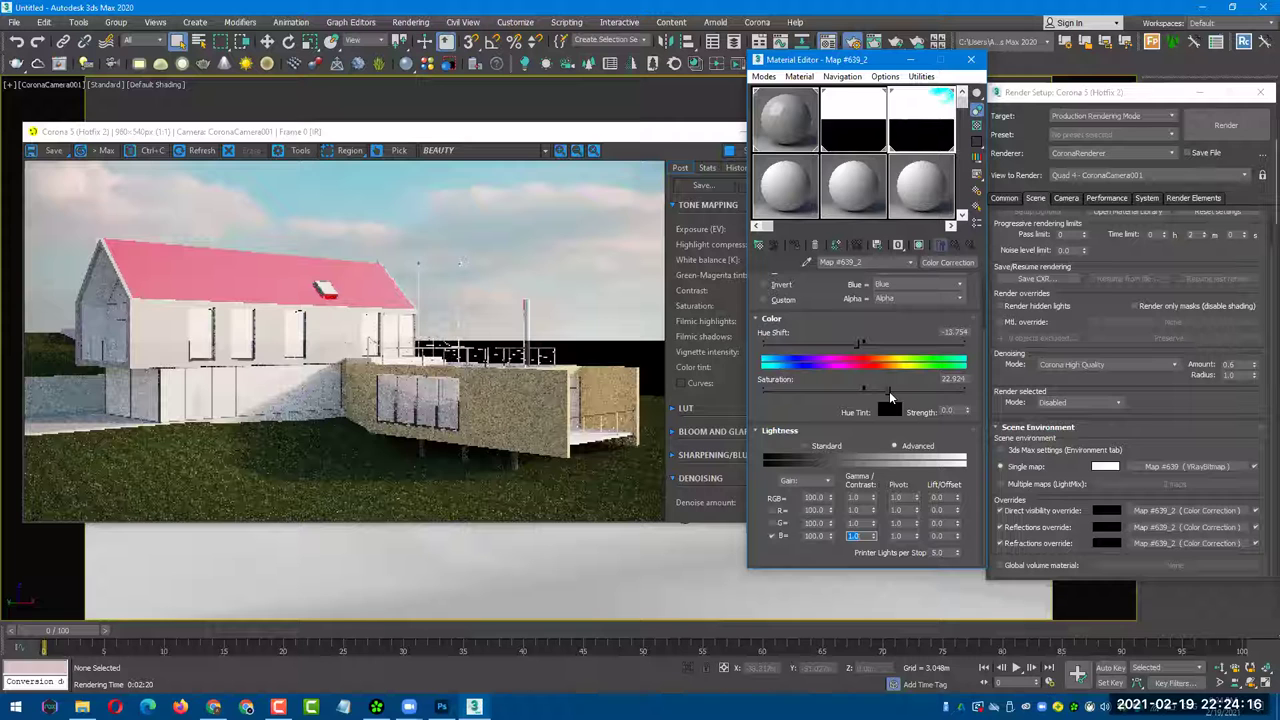
drag(890, 398, 921, 399)
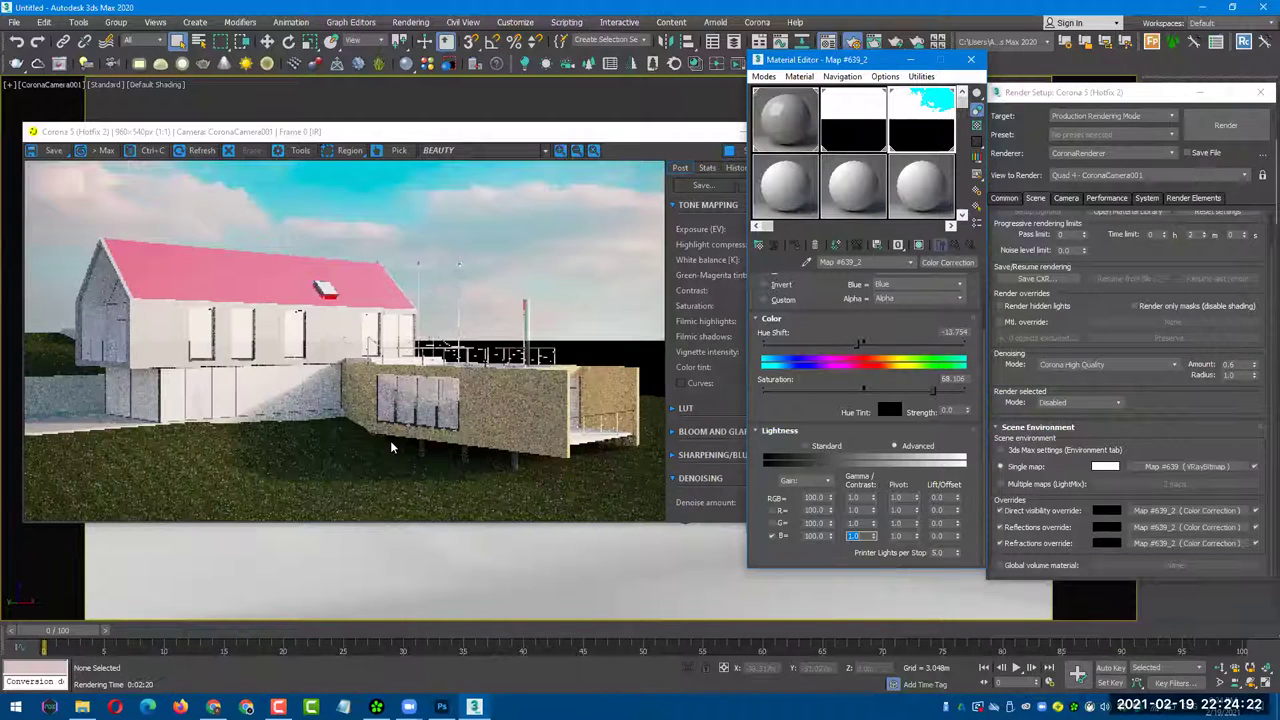
- Lower the sky map's saturation and set its hue shift to -8.97 for a paler blue
click(1218, 514)
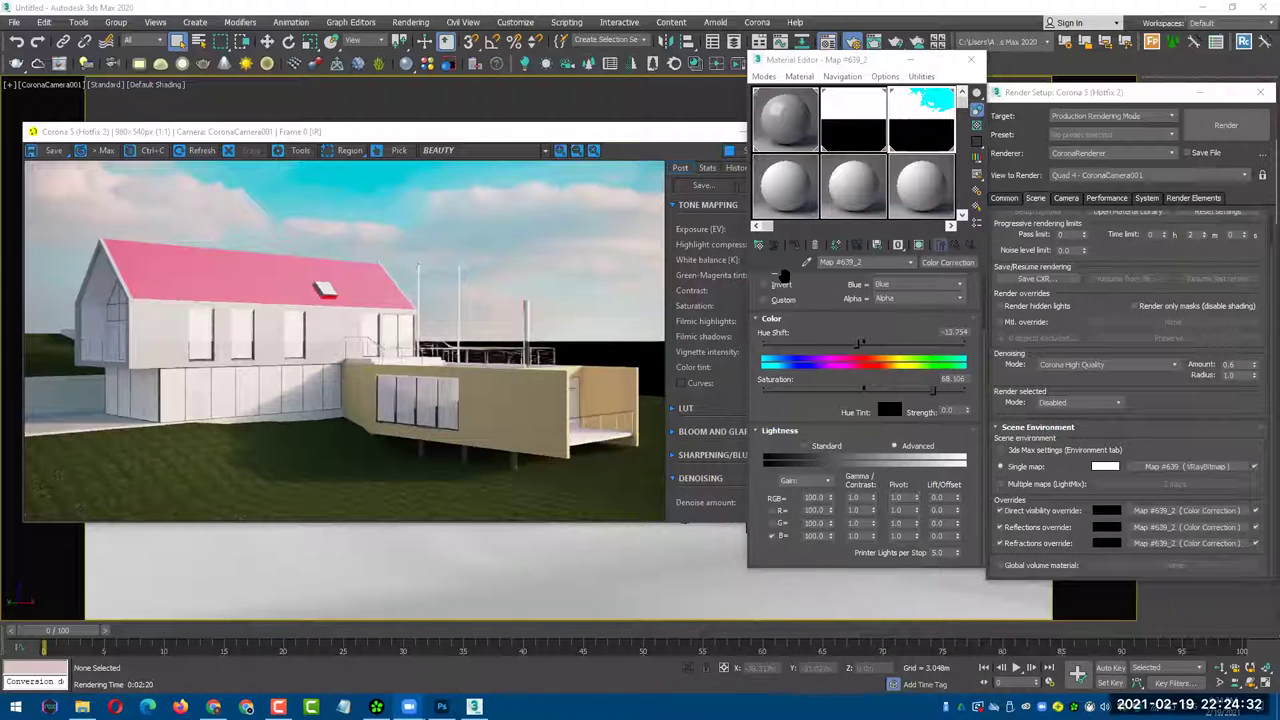
click(697, 319)
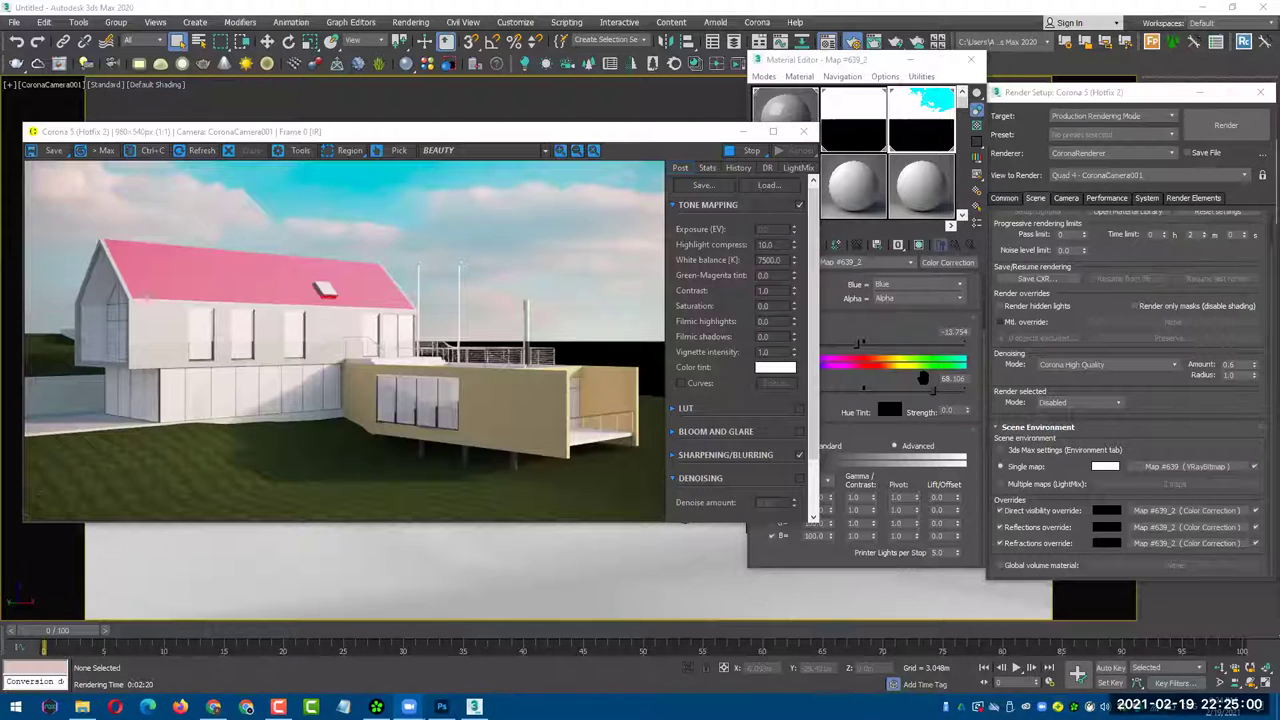
drag(916, 390, 912, 391)
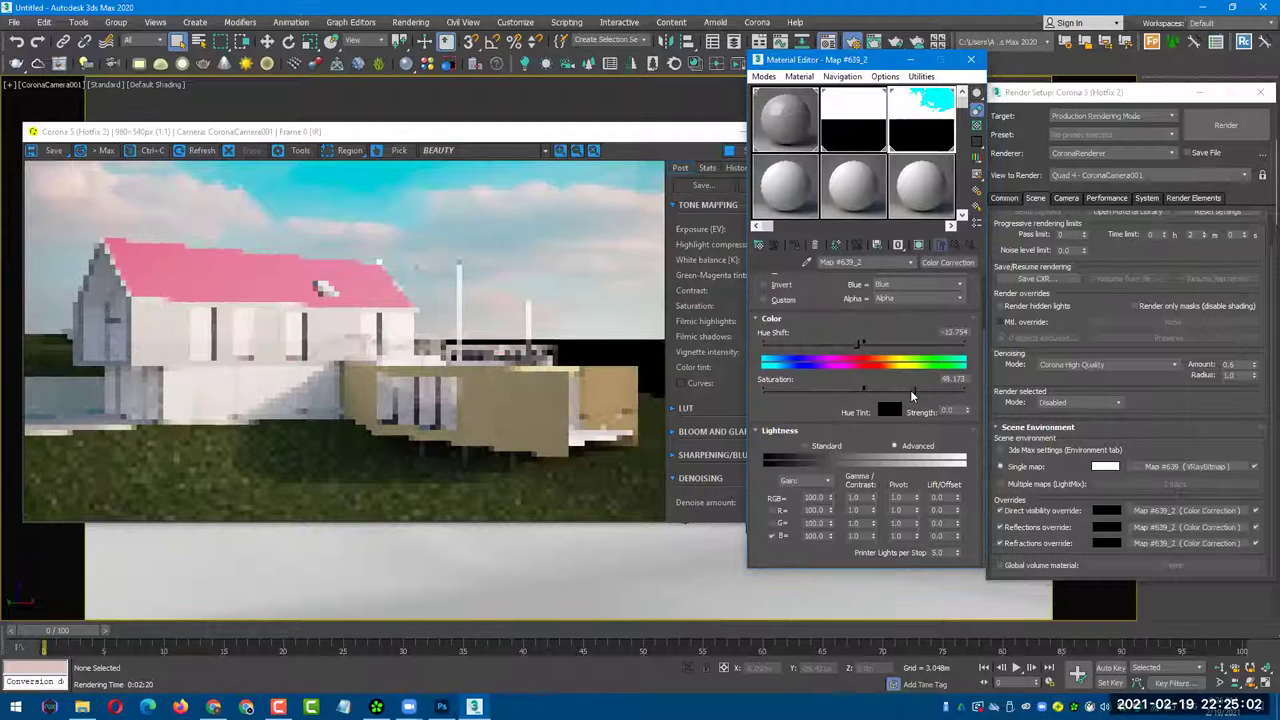
drag(857, 352, 893, 393)
key(ctrl+z)
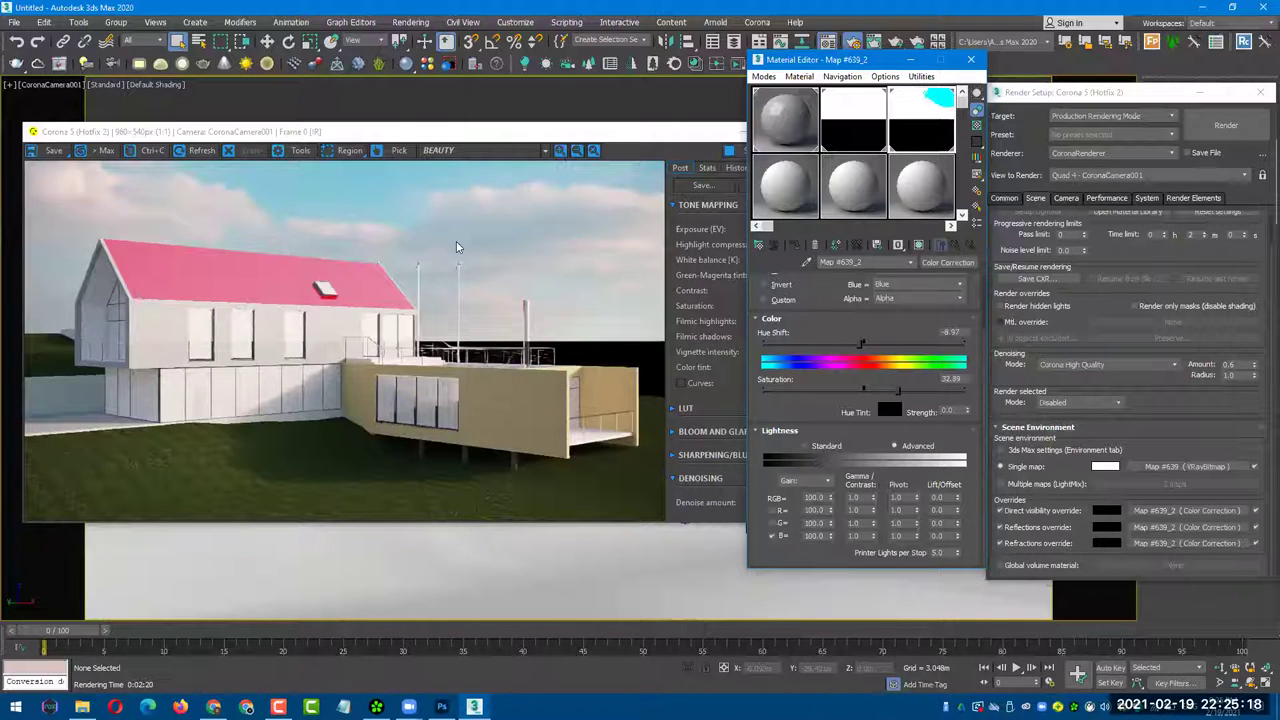
- Bring the Corona frame buffer forward and let the render of the house finish
click(503, 138)
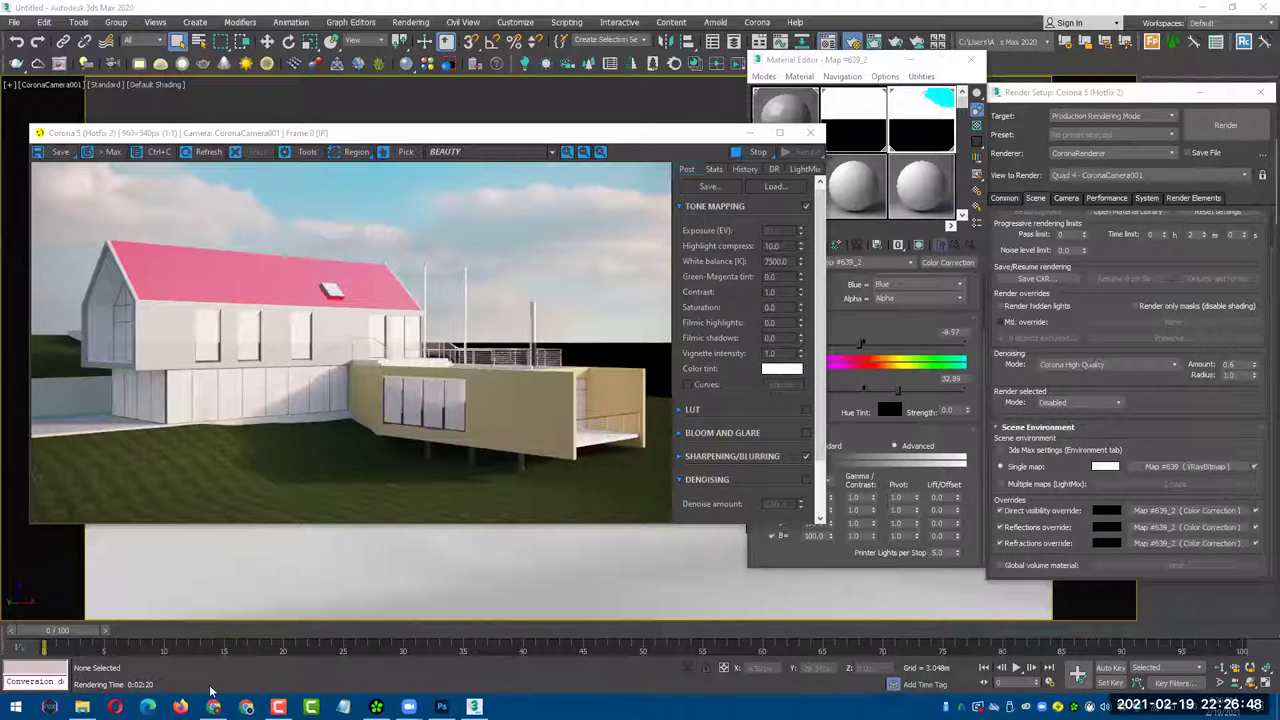
key(alt+Tab)
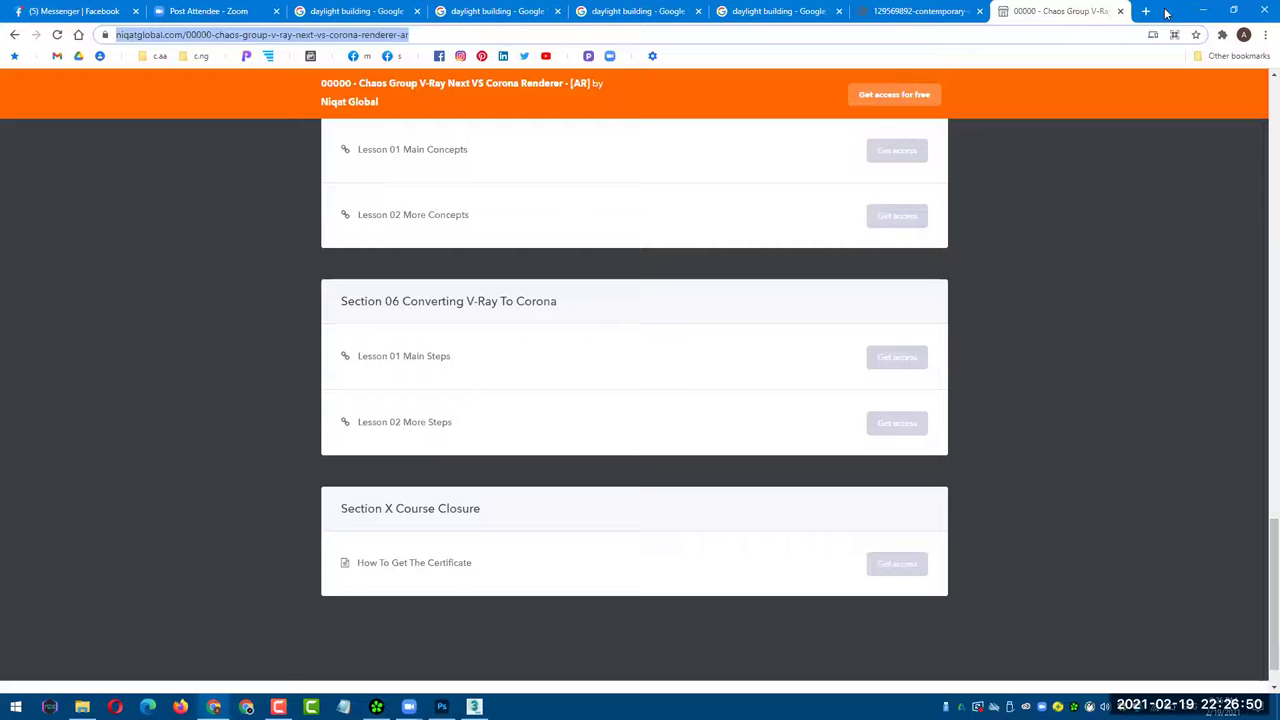
key(super+Down)
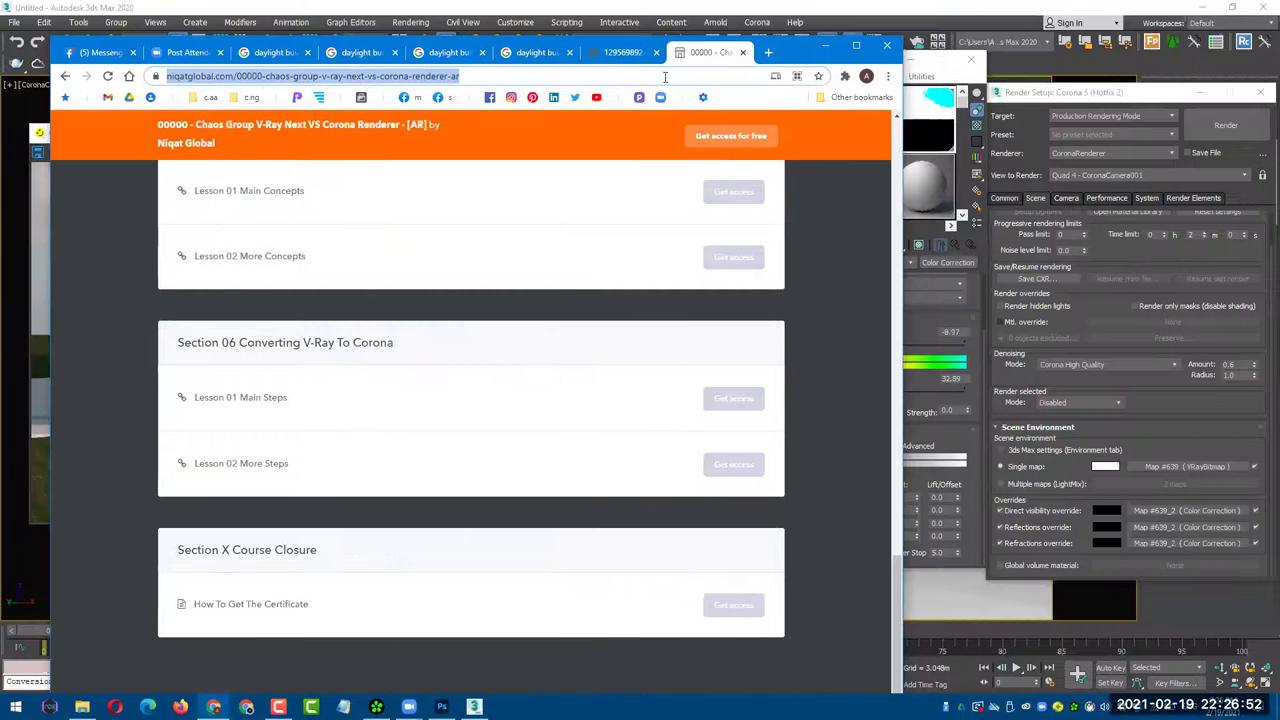
click(742, 52)
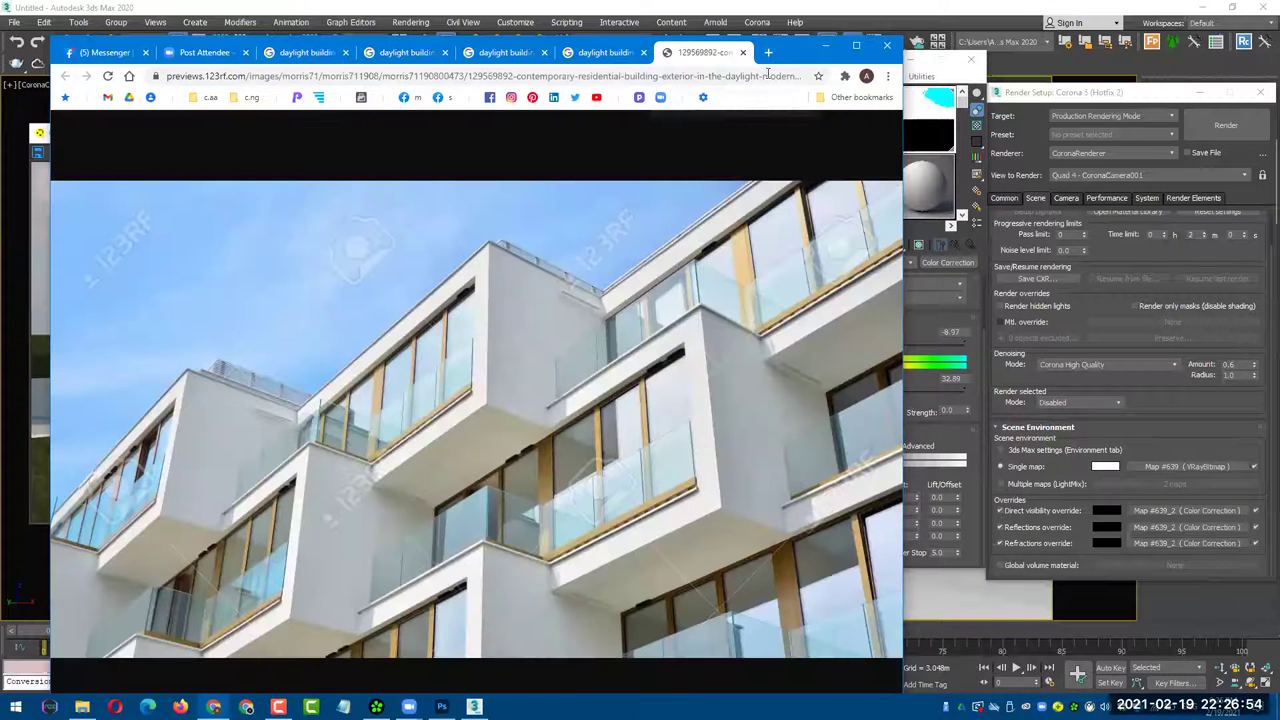
key(ctrl+t)
text(www.)
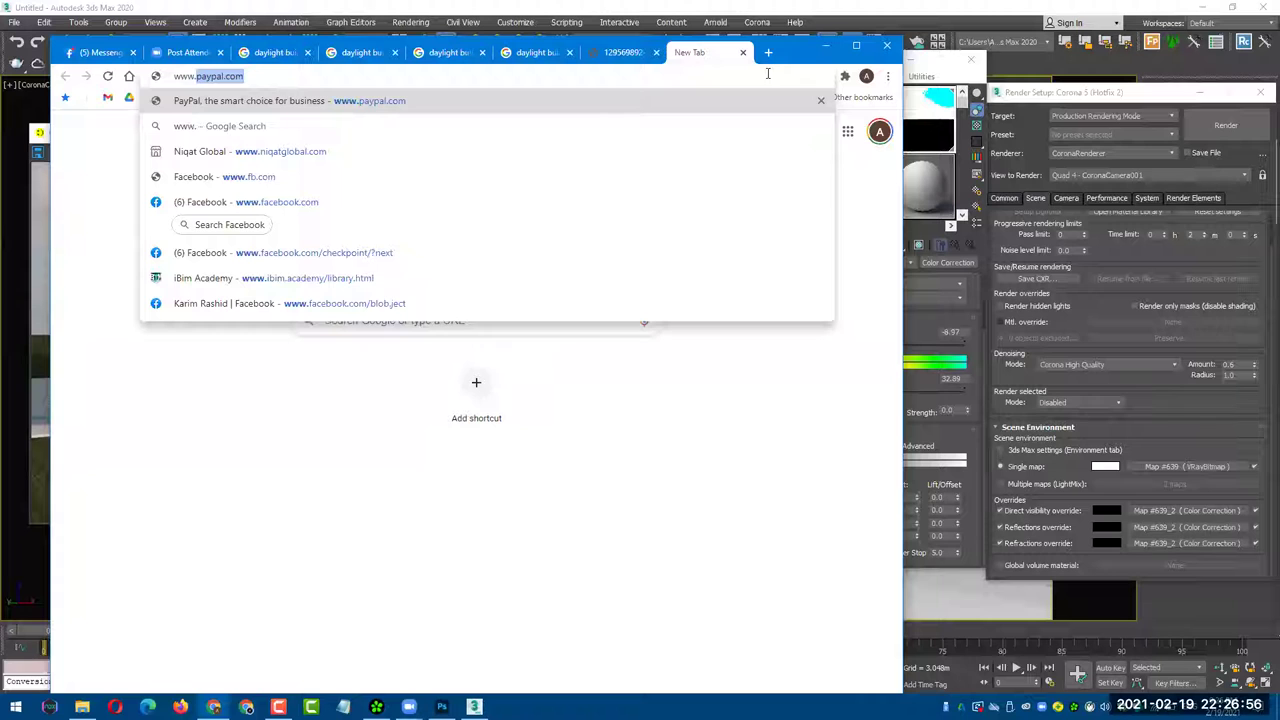
text(niqa)
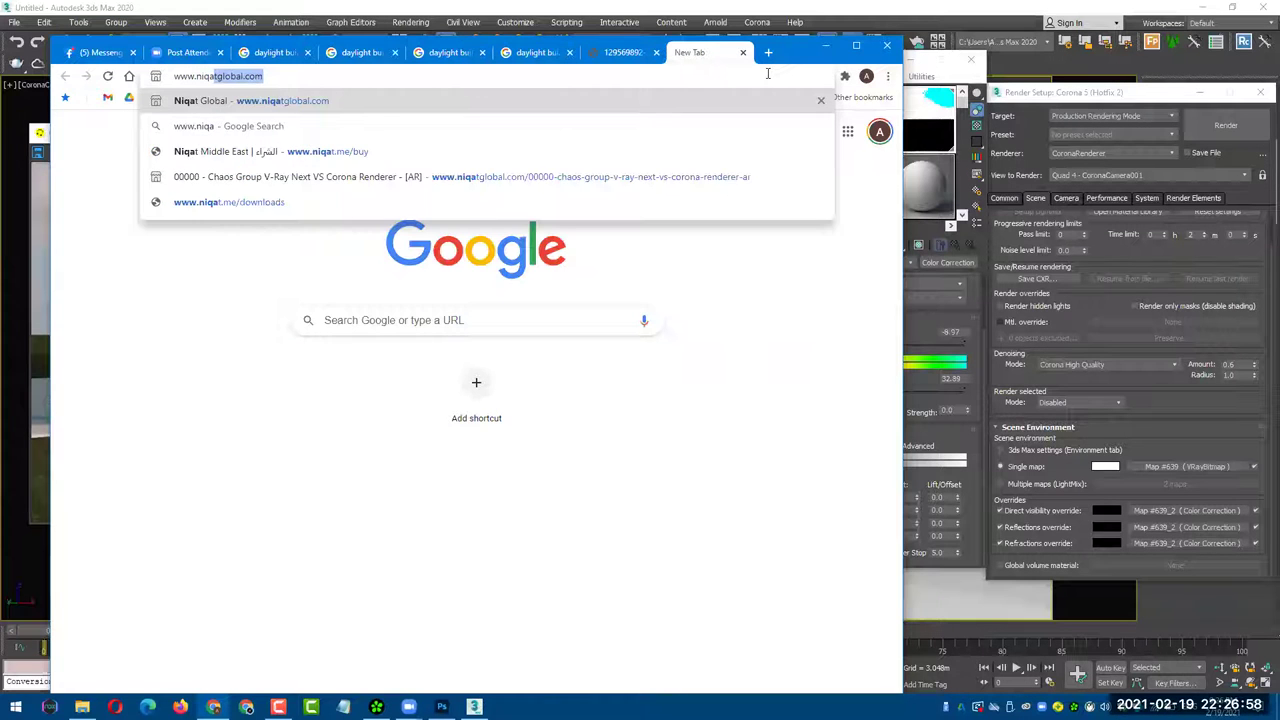
text(tglobal.co)
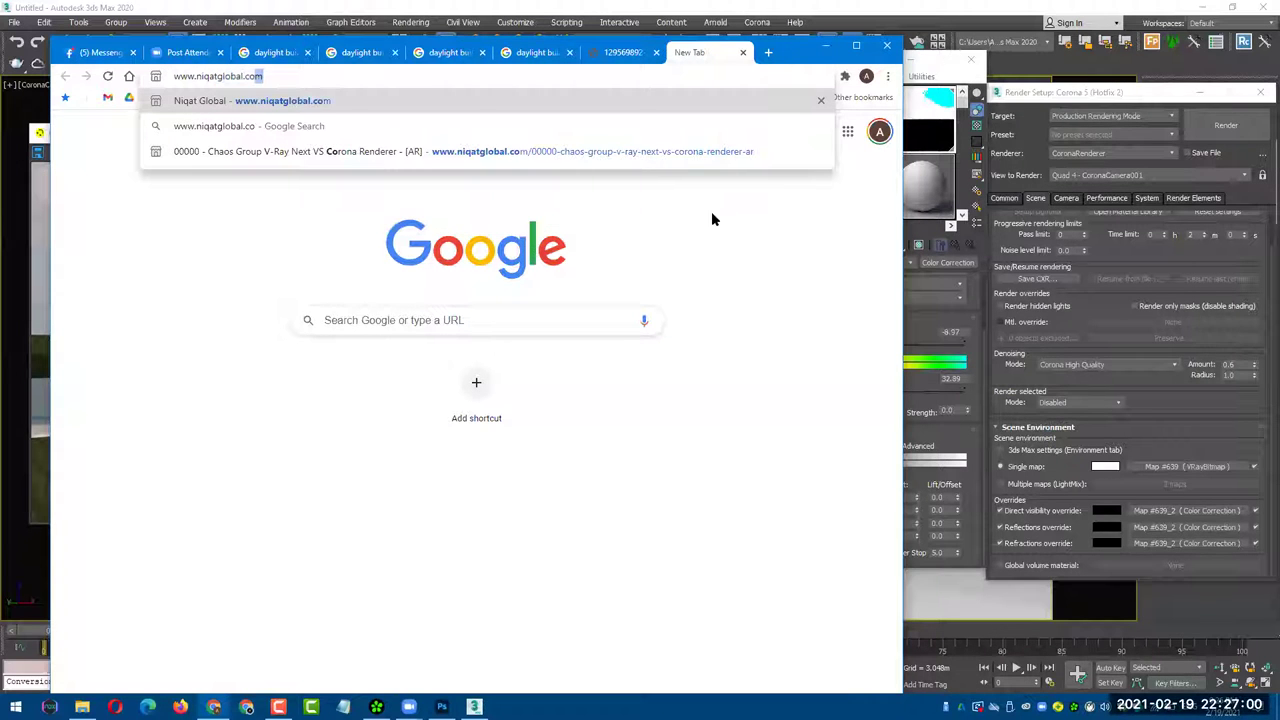
key(Return)
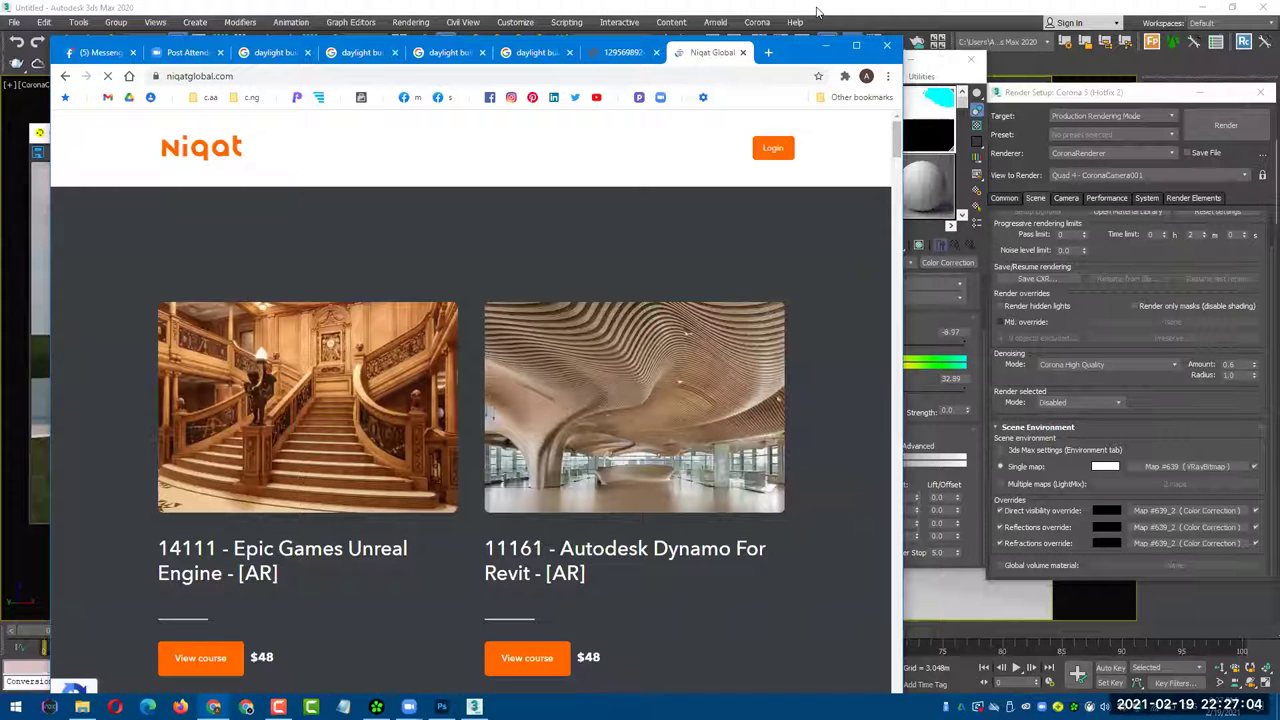
drag(816, 44, 816, 10)
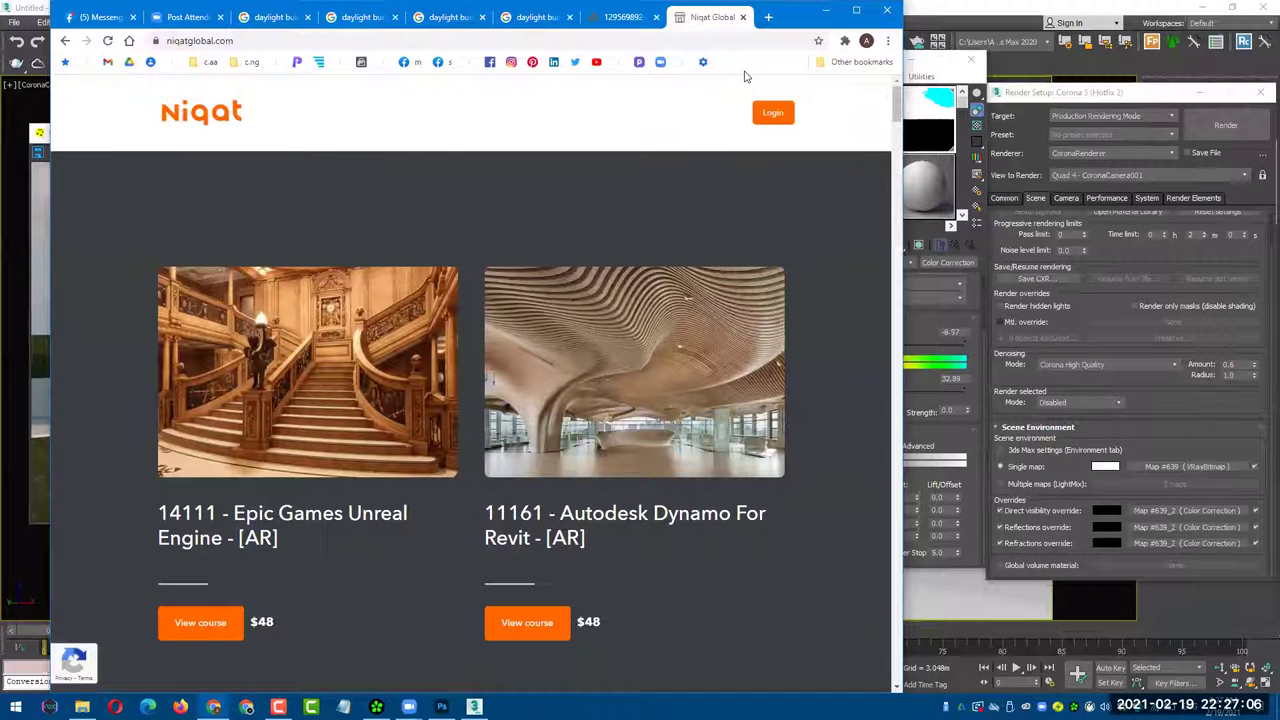
- Search for 00000 courses, copy the Revit Families and Revit Architecture links, then return to 3ds Max
key(ctrl+f)
key(Return)
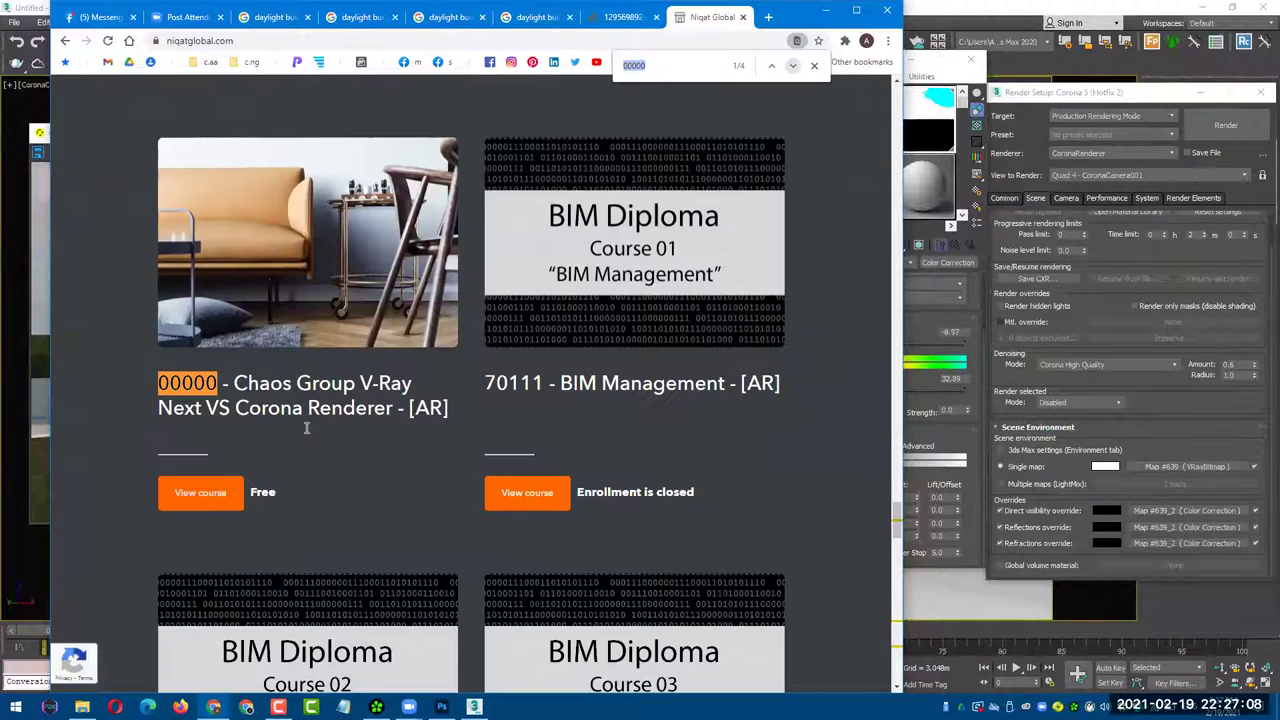
right_click(216, 488)
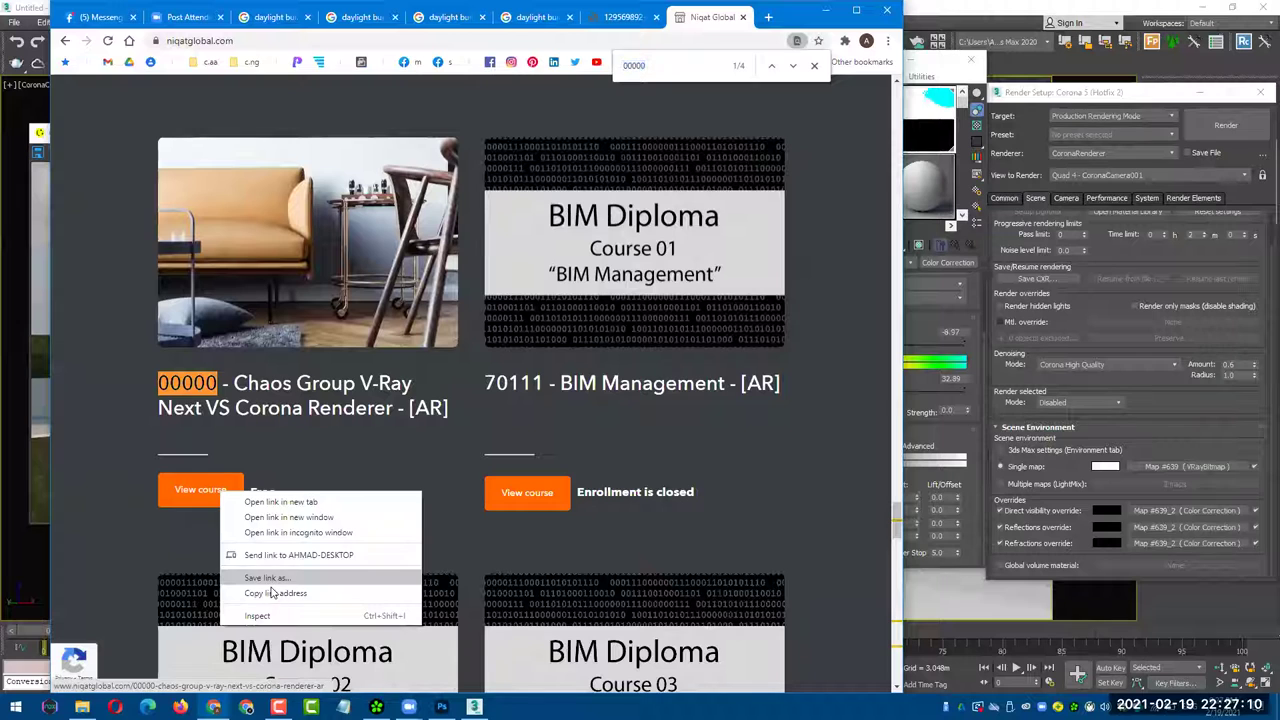
click(531, 647)
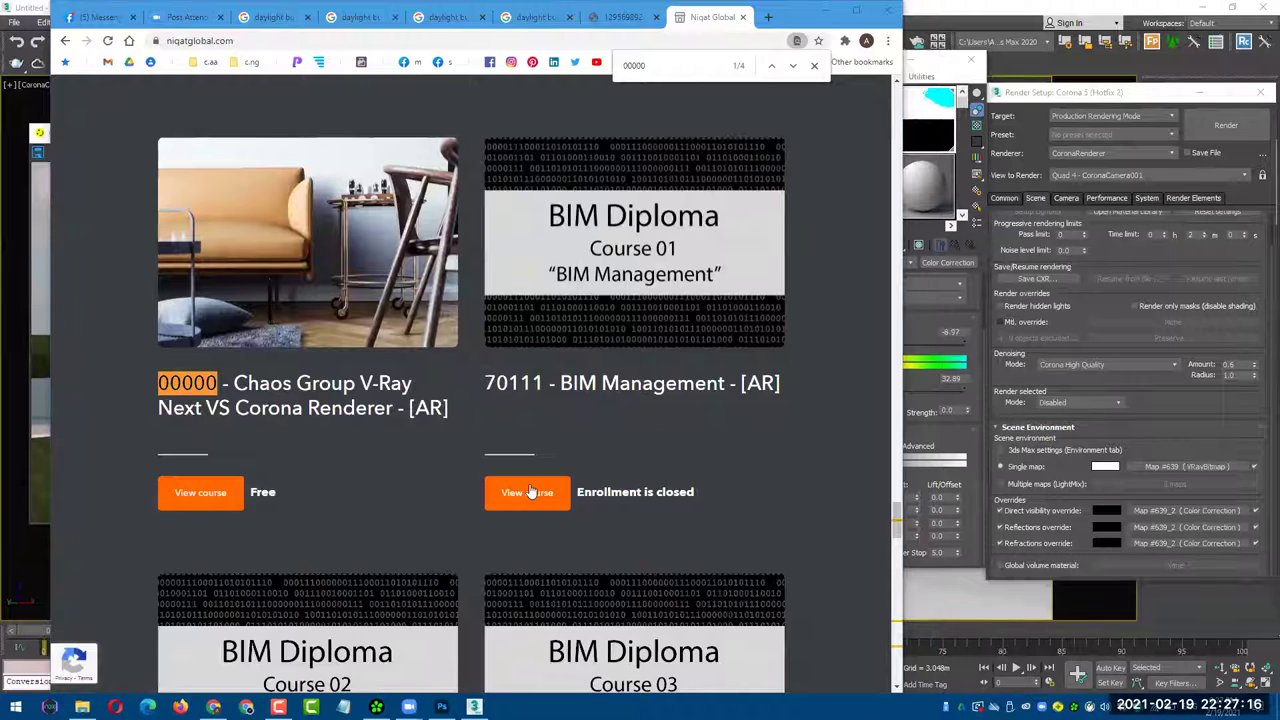
key(Return)
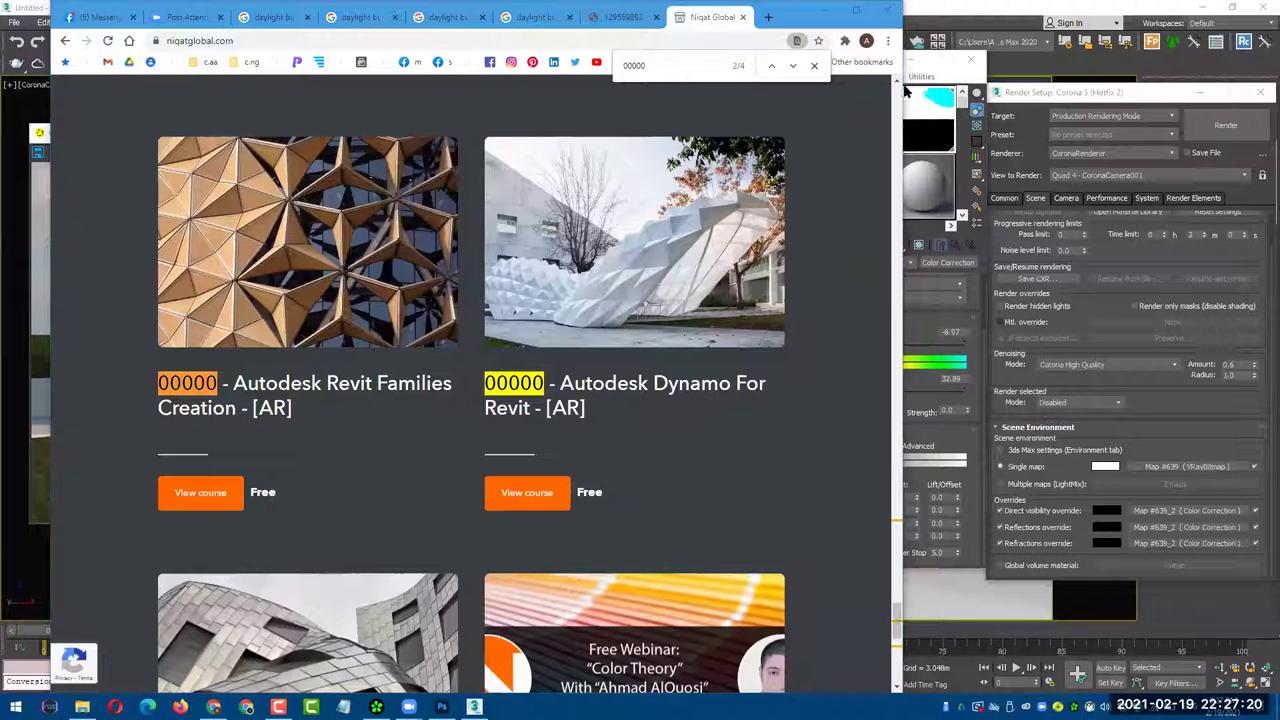
click(796, 66)
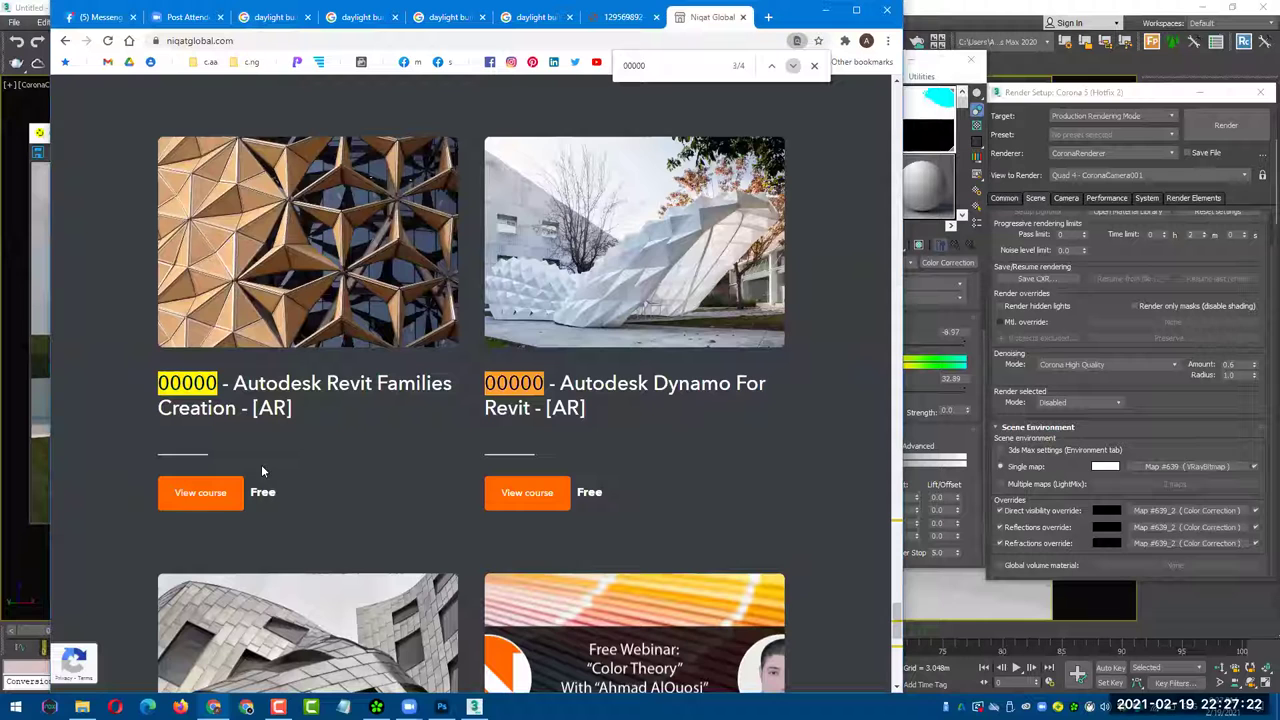
right_click(200, 490)
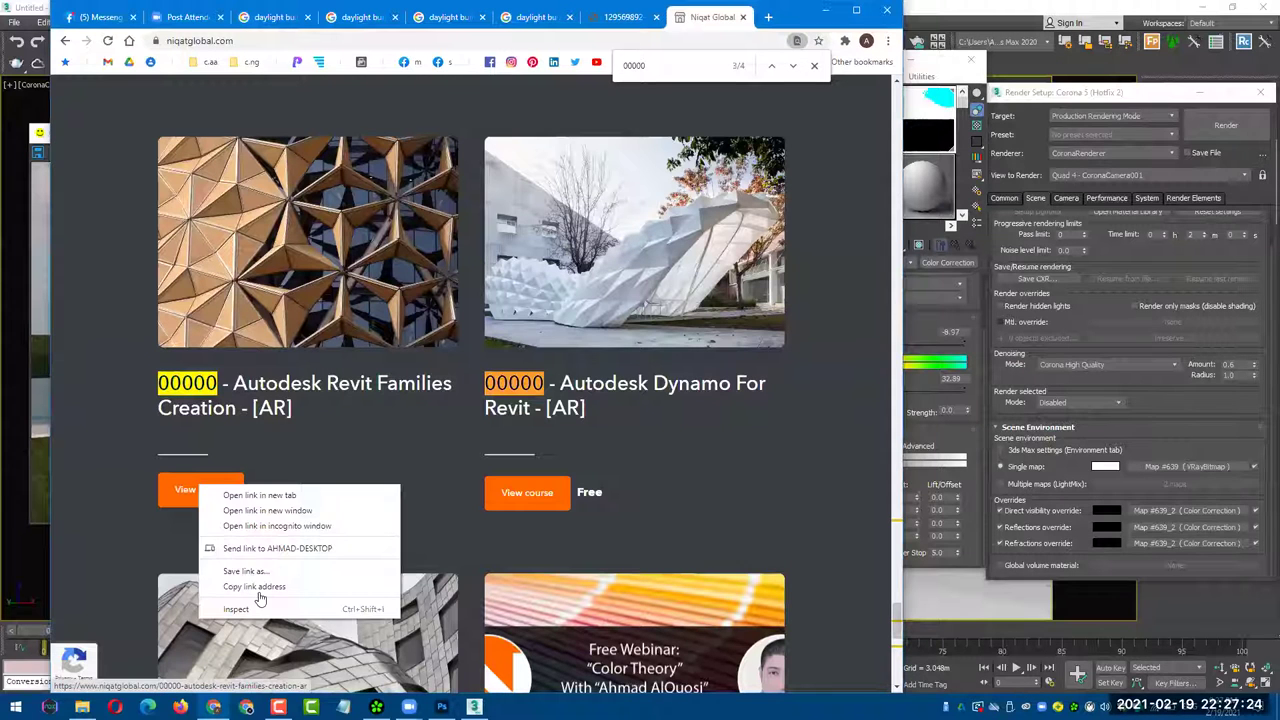
click(257, 585)
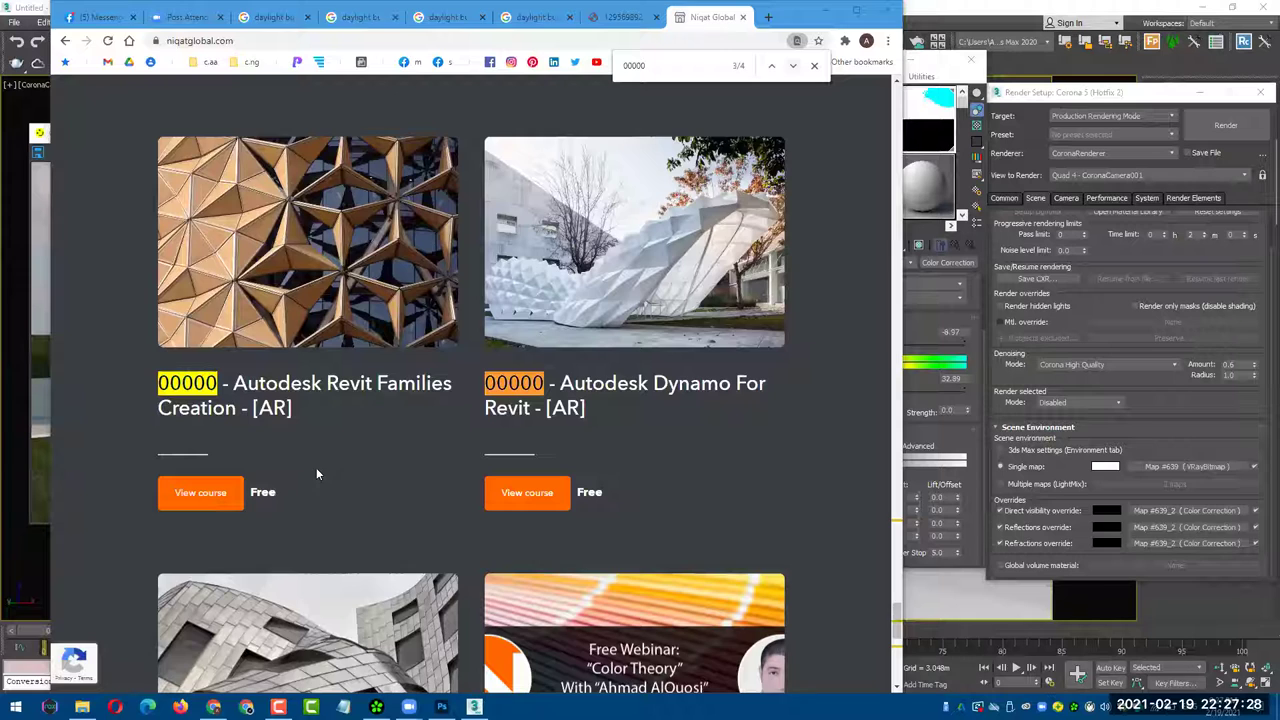
key(Return)
right_click(205, 494)
click(277, 597)
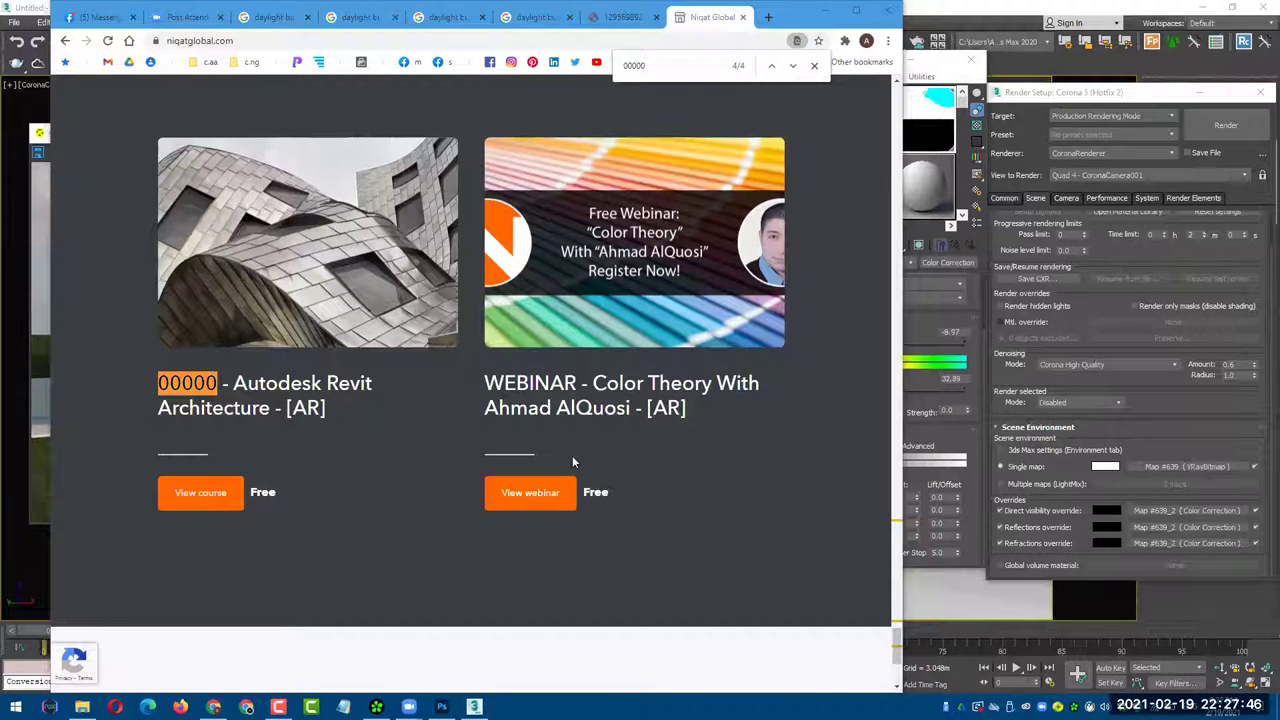
key(alt+Tab)
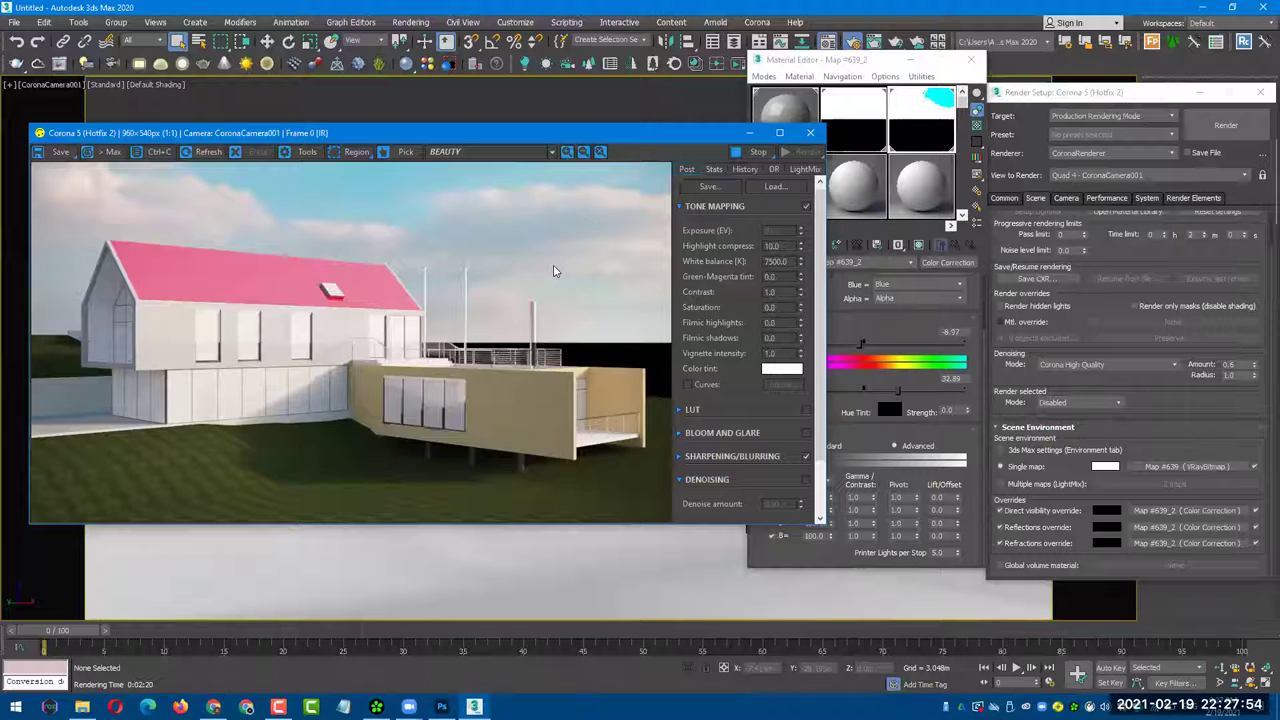
- Switch away from 3ds Max to Photoshop
key(alt+Tab)
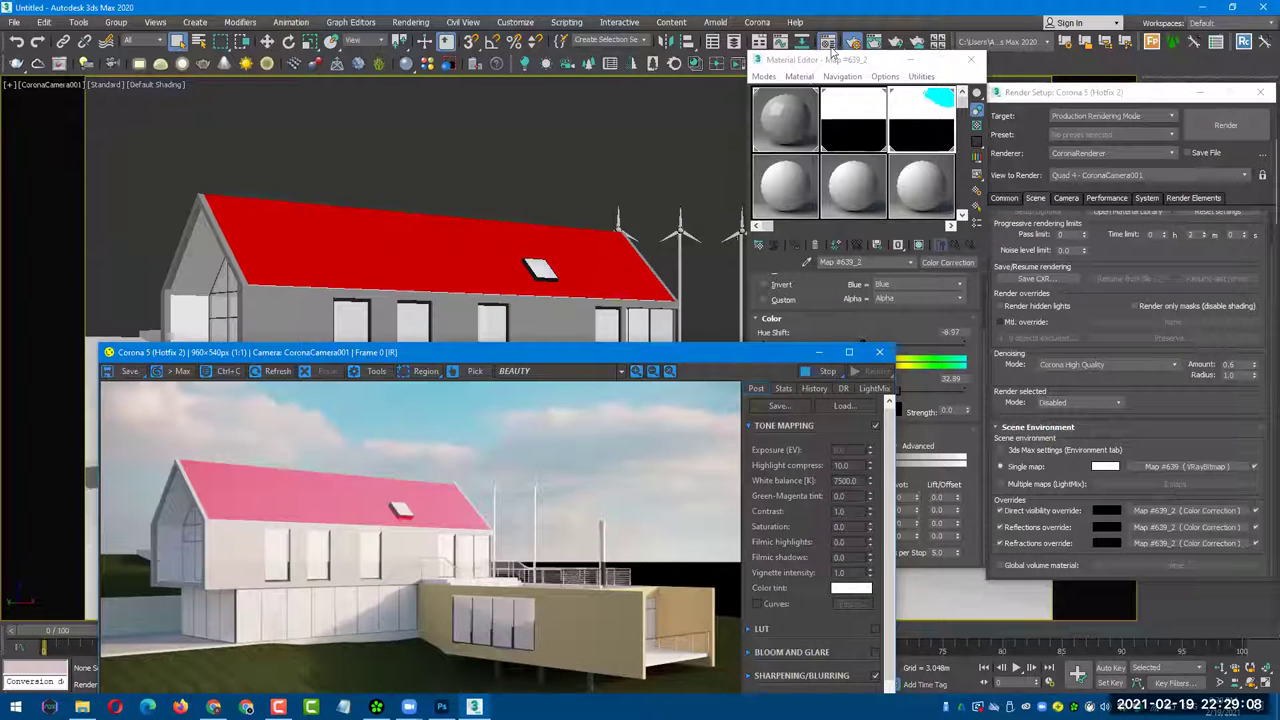
- Dismiss the sky map's colour-correction window and open the Select From Scene object list
click(807, 48)
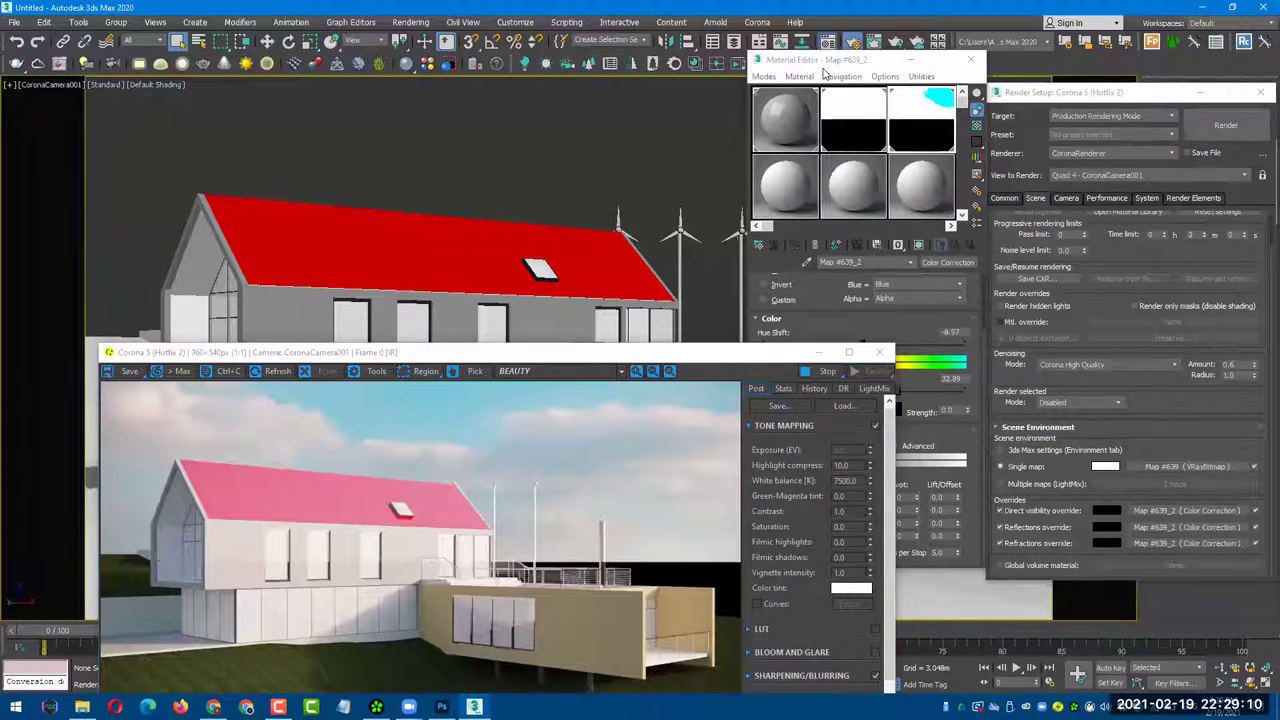
click(791, 121)
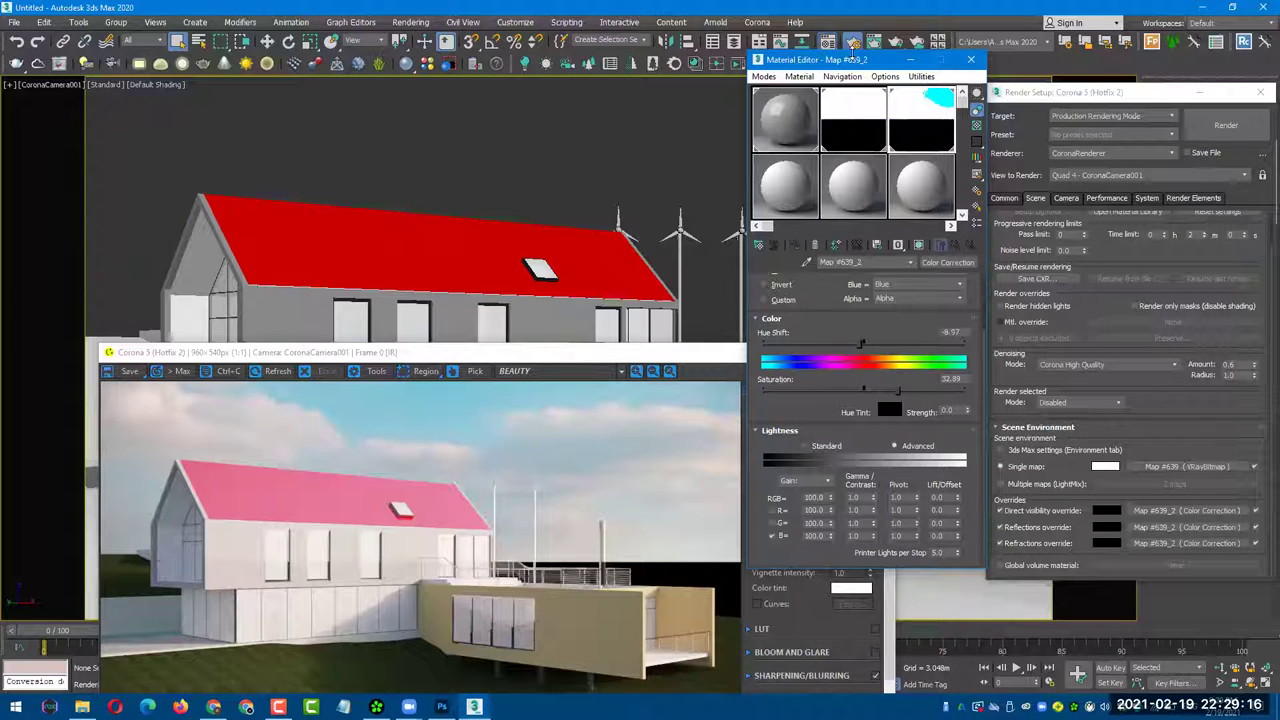
key(m)
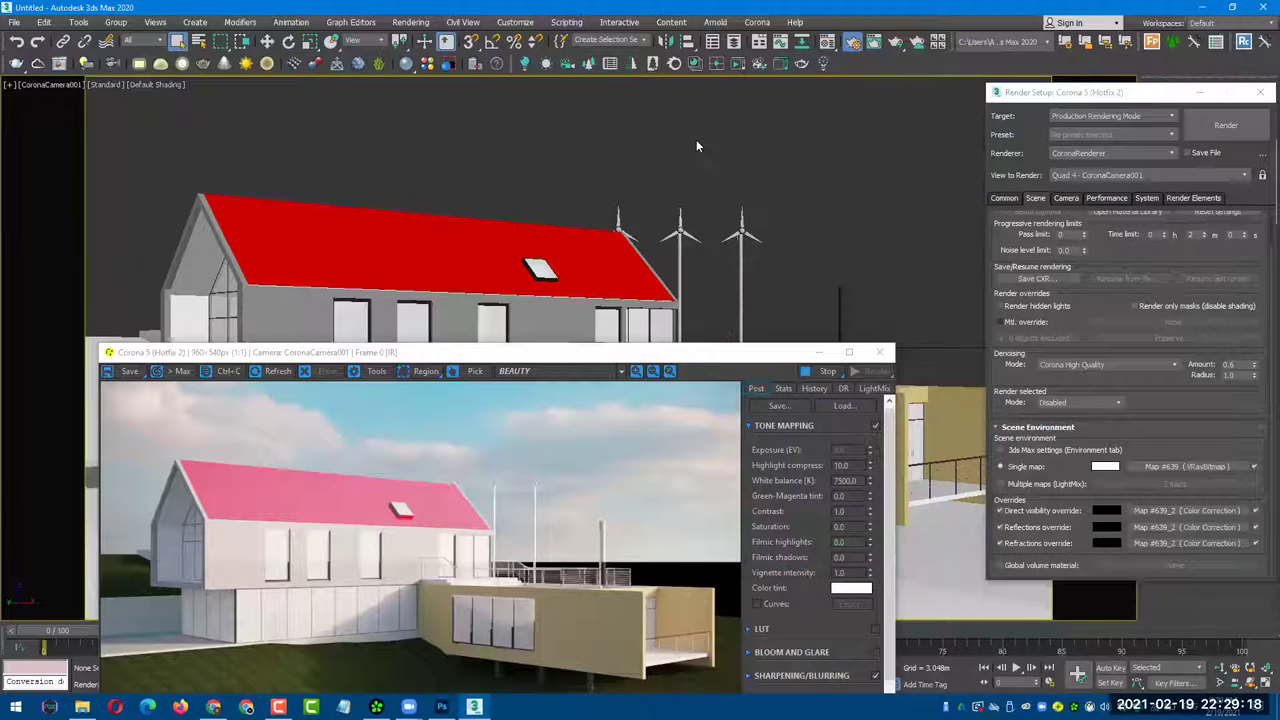
key(h)
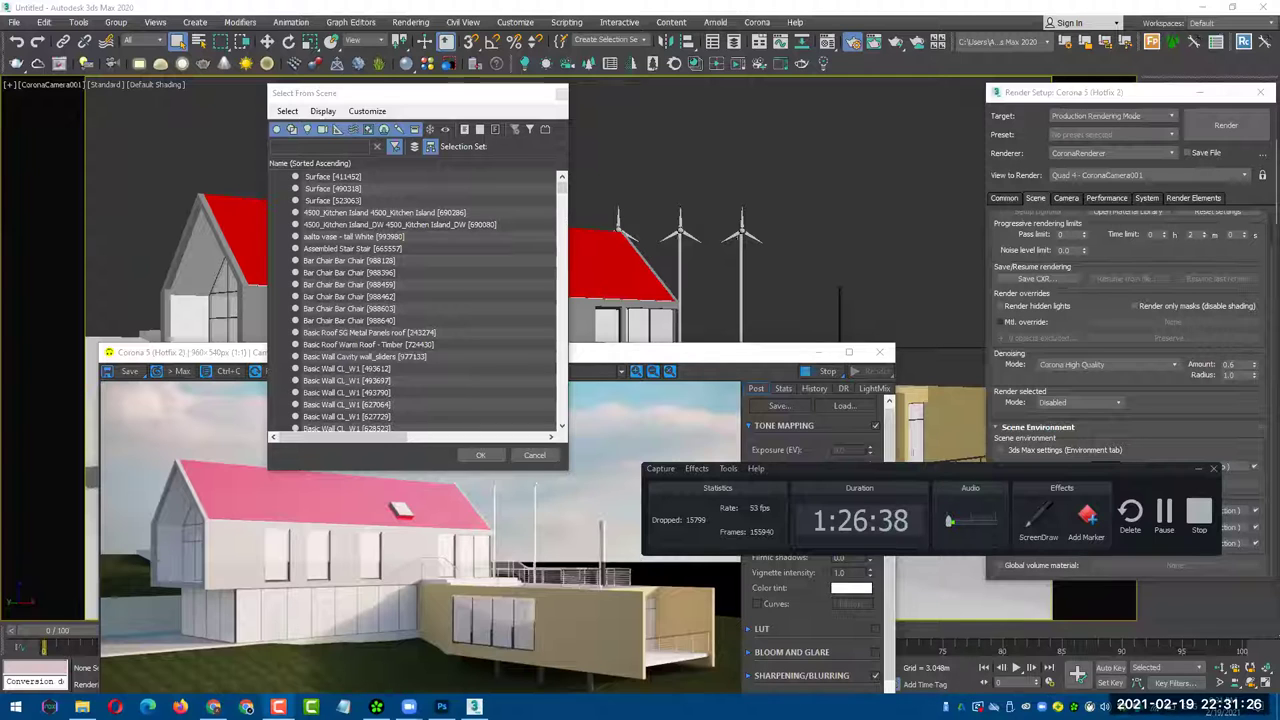
- Move the Camtasia recording controls to the lower centre and raise the audio volume
drag(942, 472, 698, 554)
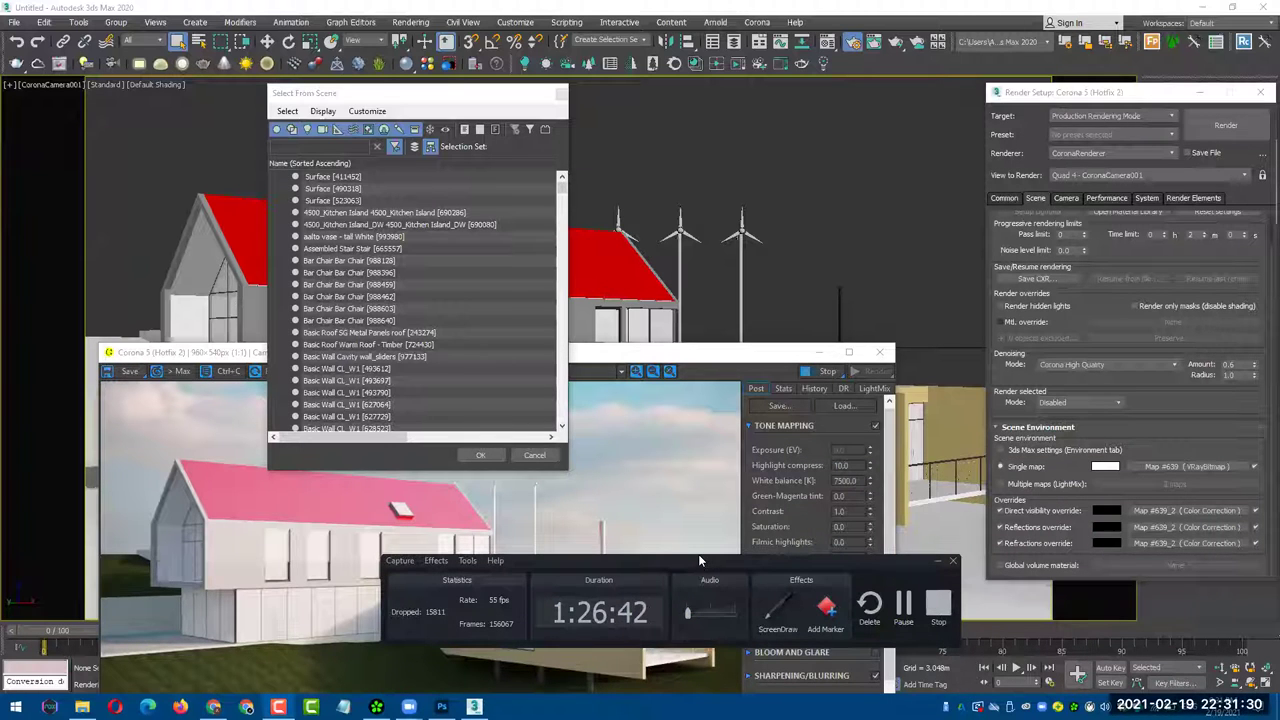
drag(689, 614, 734, 614)
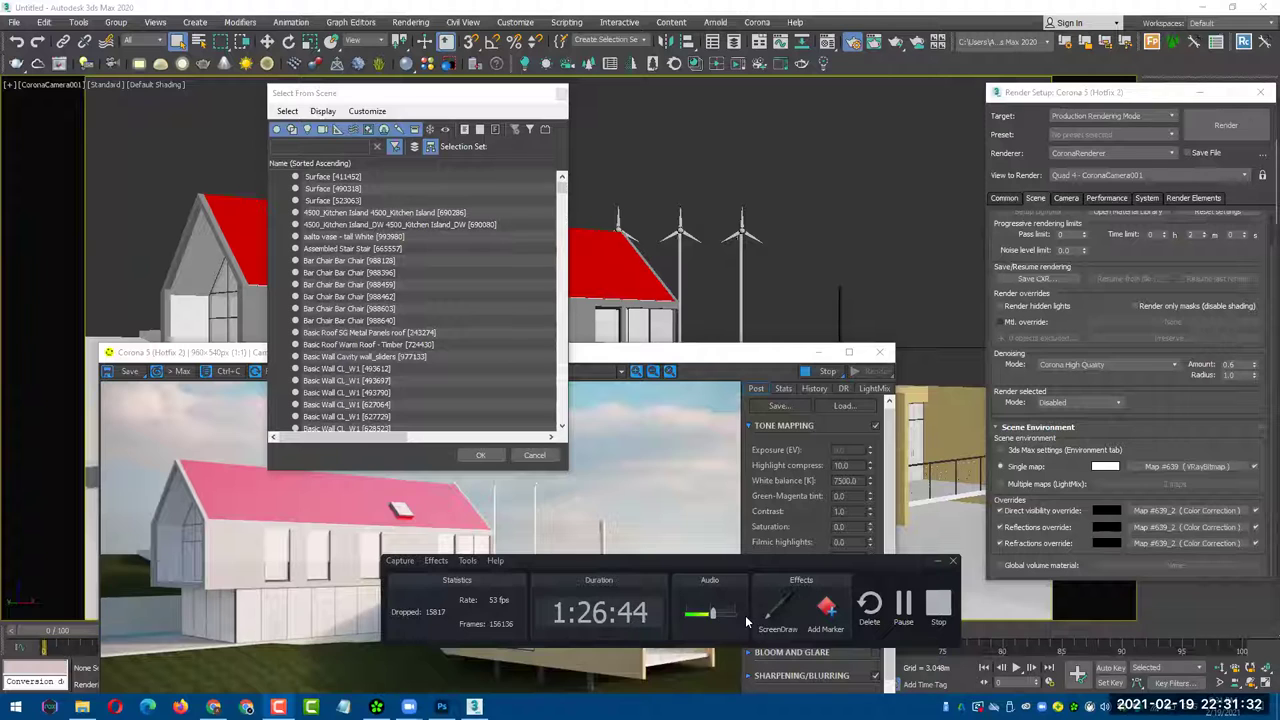